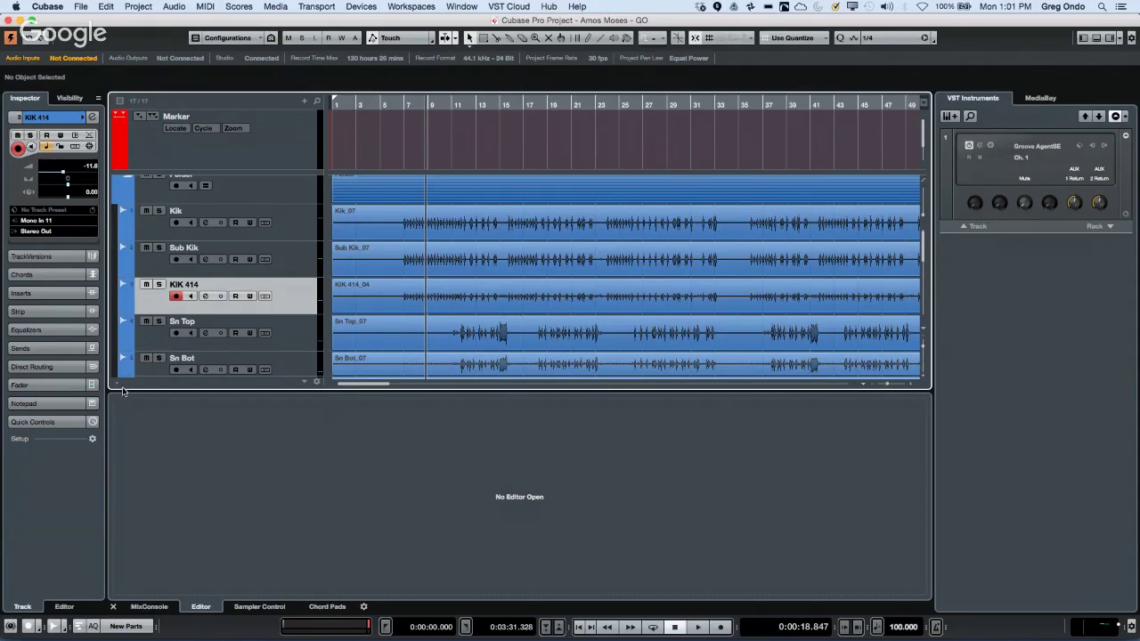
Open the KIK 414 audio event in the lower-zone editor and switch the lower zone to the MixConsole.
double_click(433, 307)
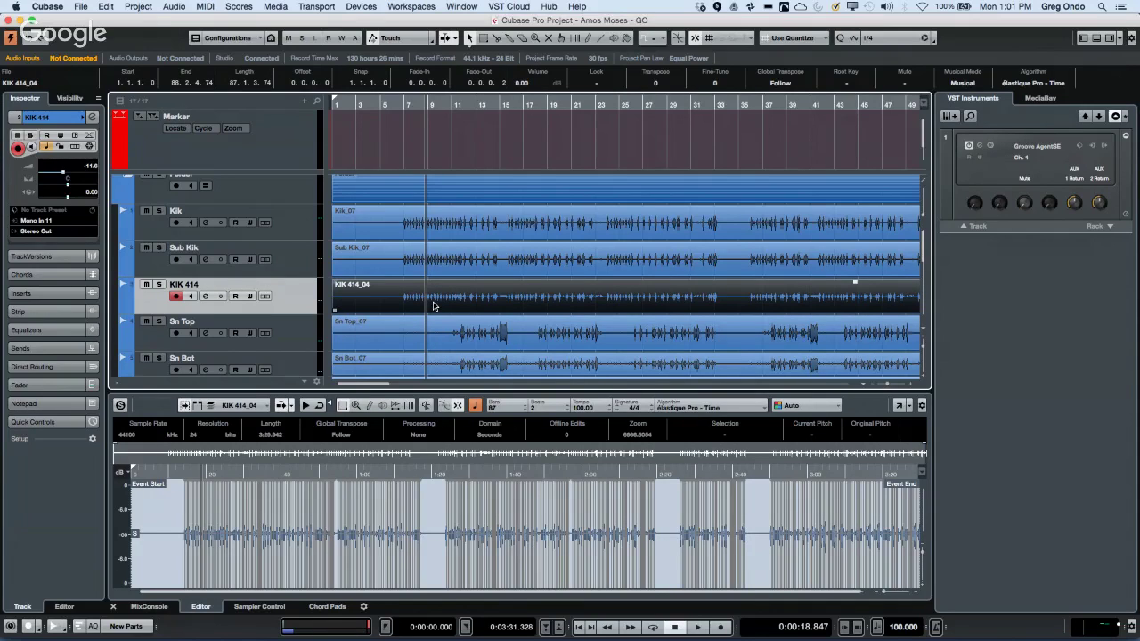
click(150, 607)
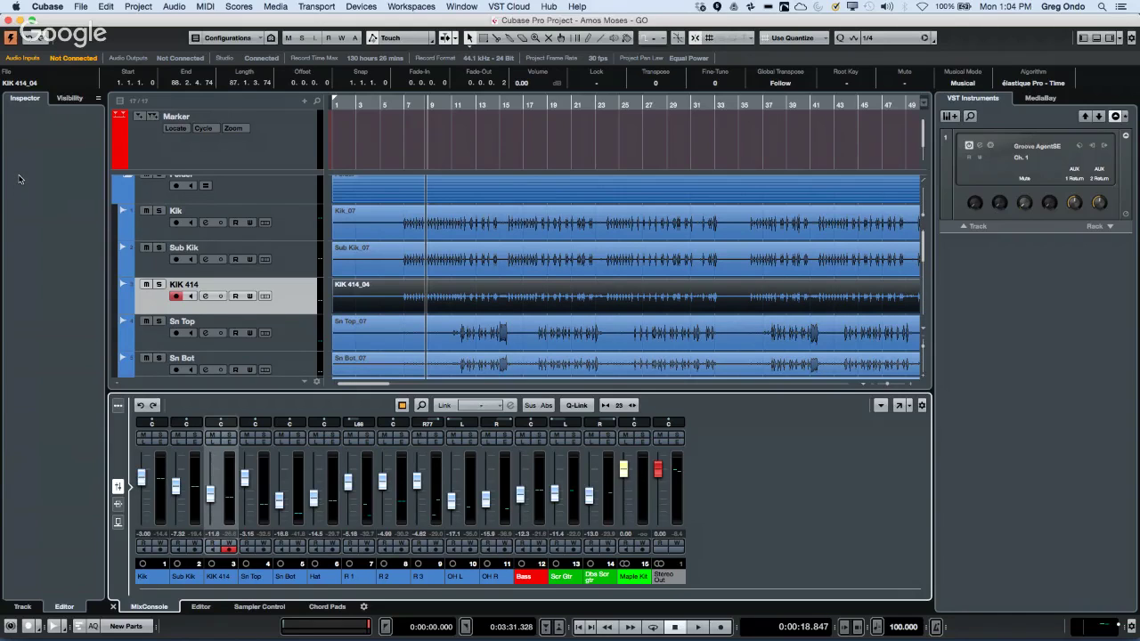
Bring the already open UpstreamC9 project window to the front.
click(461, 7)
mouse_move(431, 12)
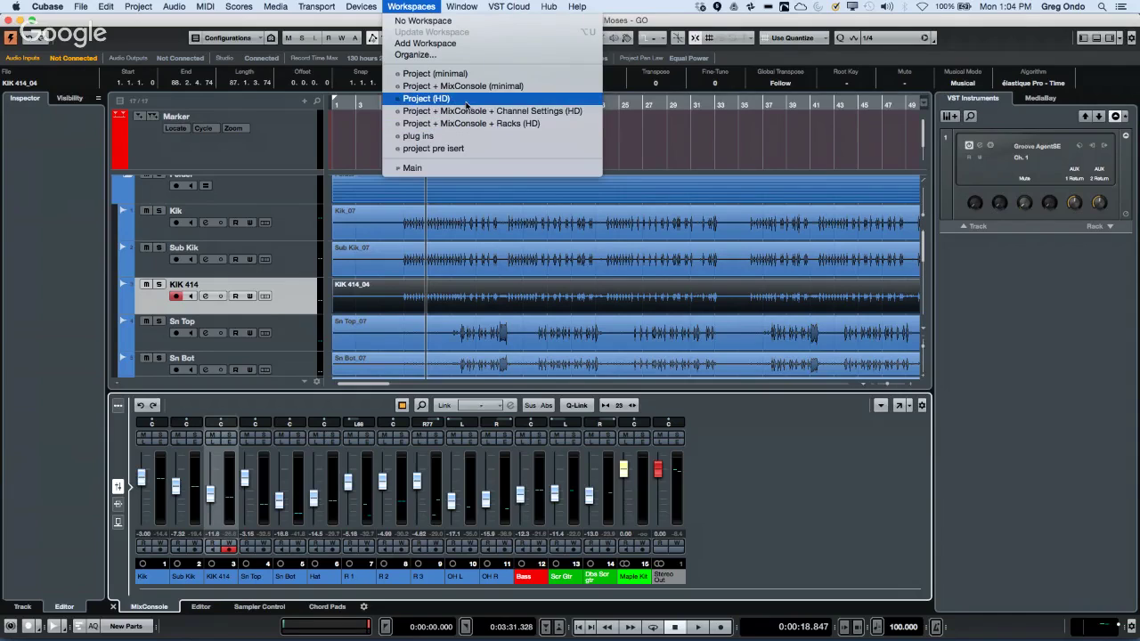
mouse_move(470, 11)
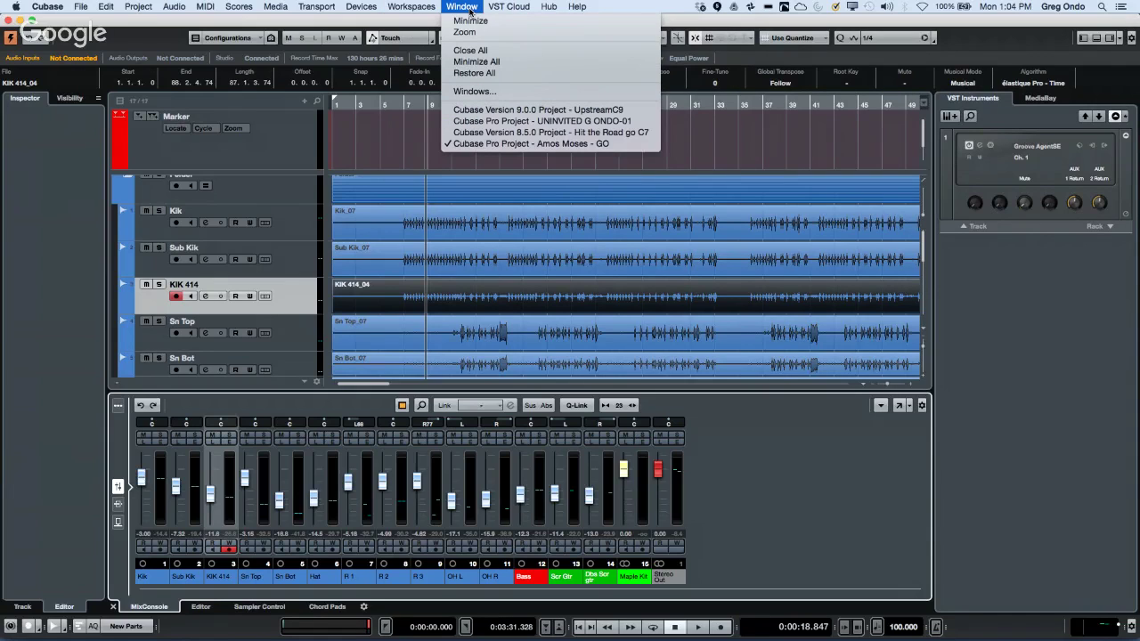
click(541, 109)
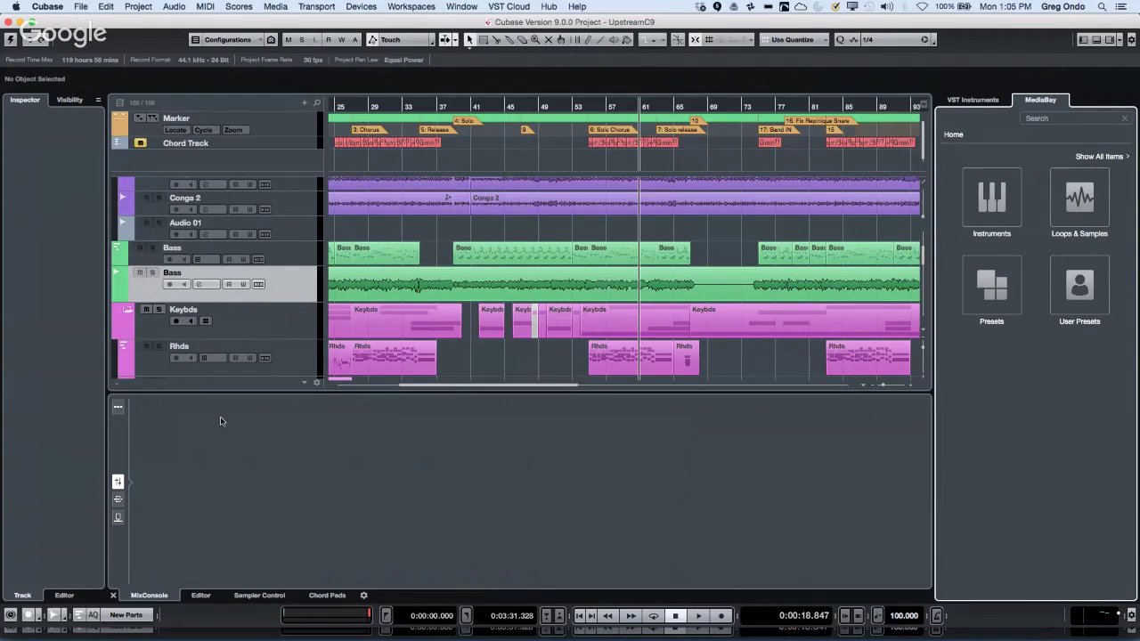
Enlarge the track area above the lower zone and briefly play back the project with cycle turned on.
drag(226, 391, 225, 472)
scroll(383, 112, down, 5)
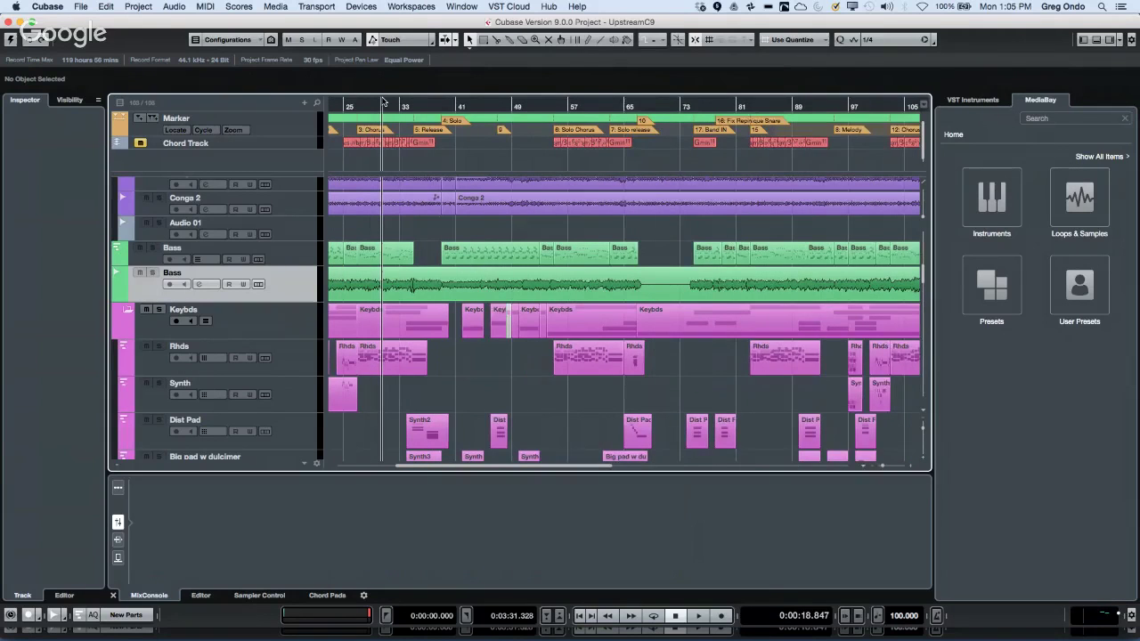
key(slash)
key(space)
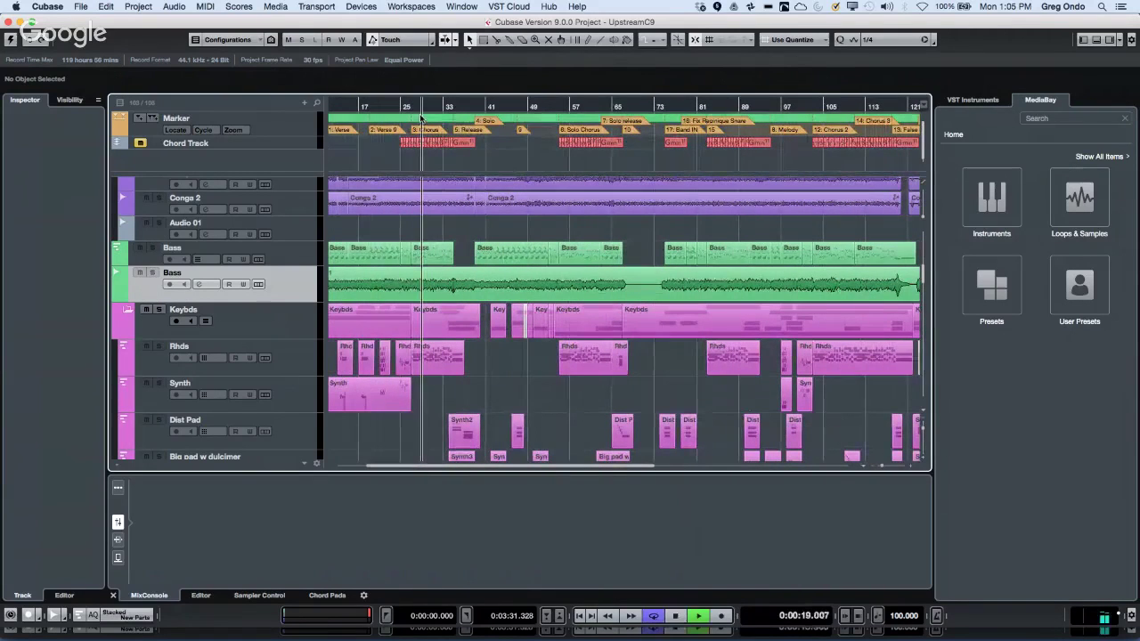
key(space)
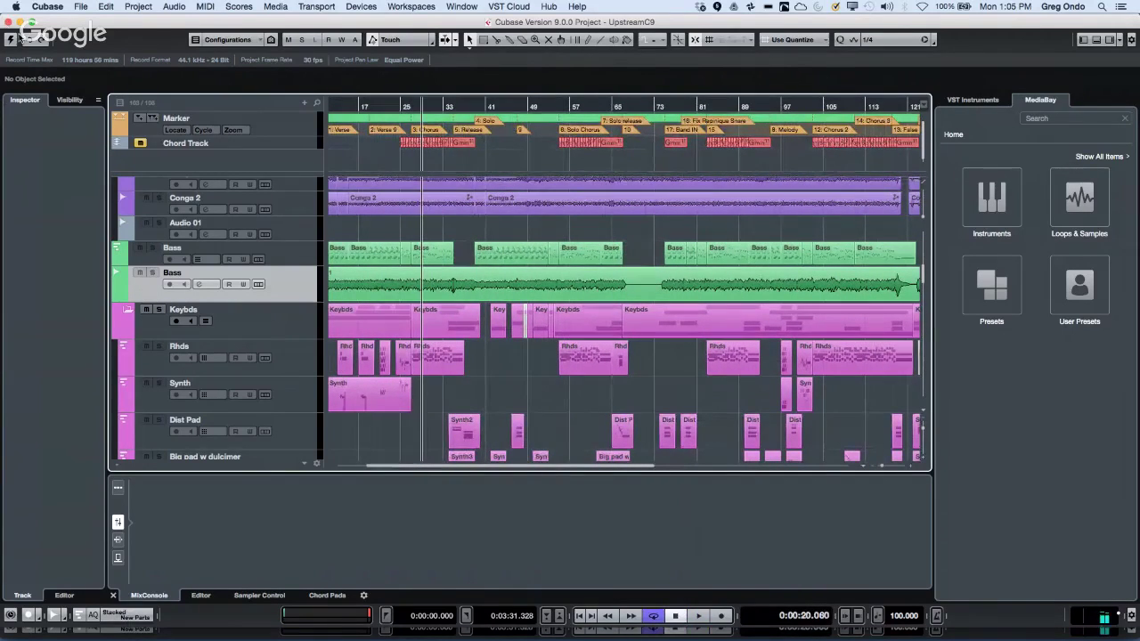
Show the mixer channels and play back the project around the start of the first verse.
key(F3)
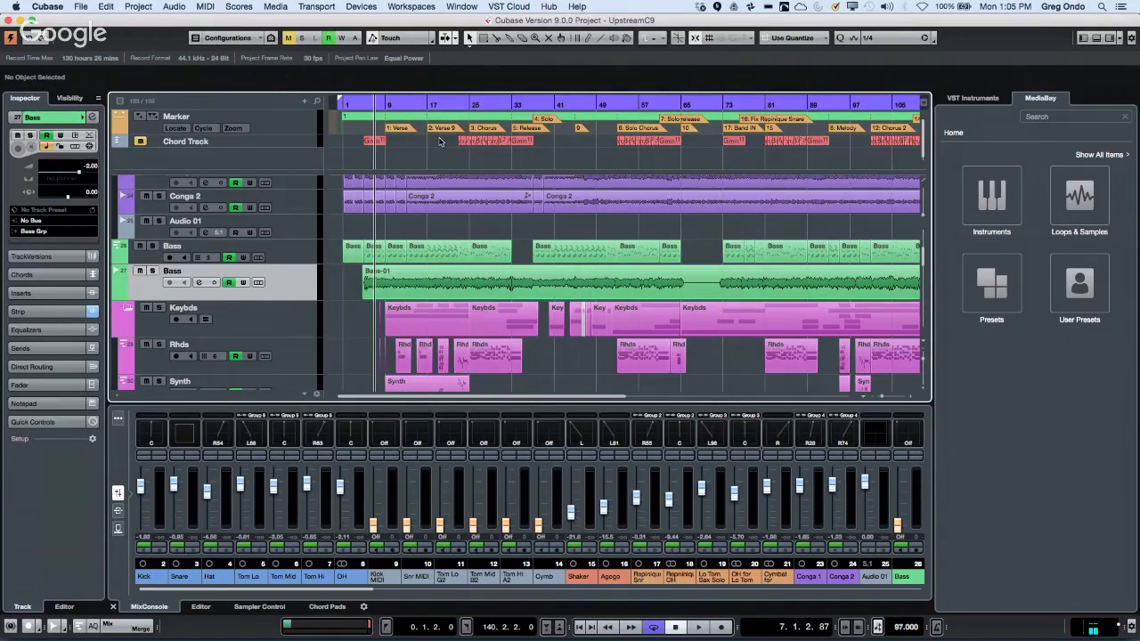
key(space)
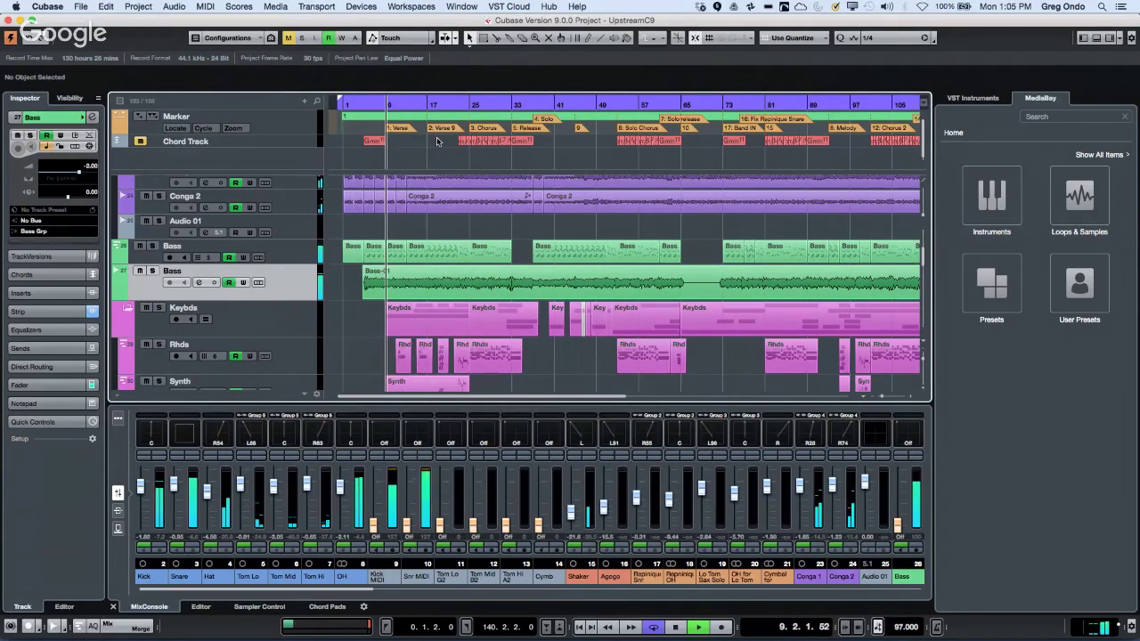
key(space)
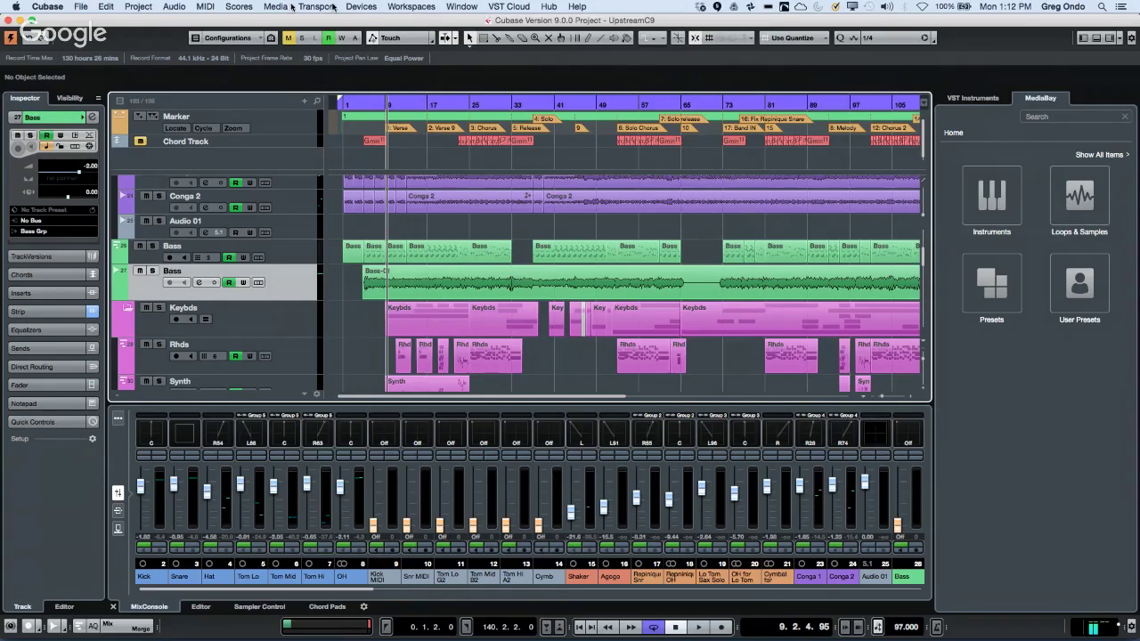
Examine the VST effects, VST instruments and blacklist in the Plug-in Manager, and close it.
click(362, 6)
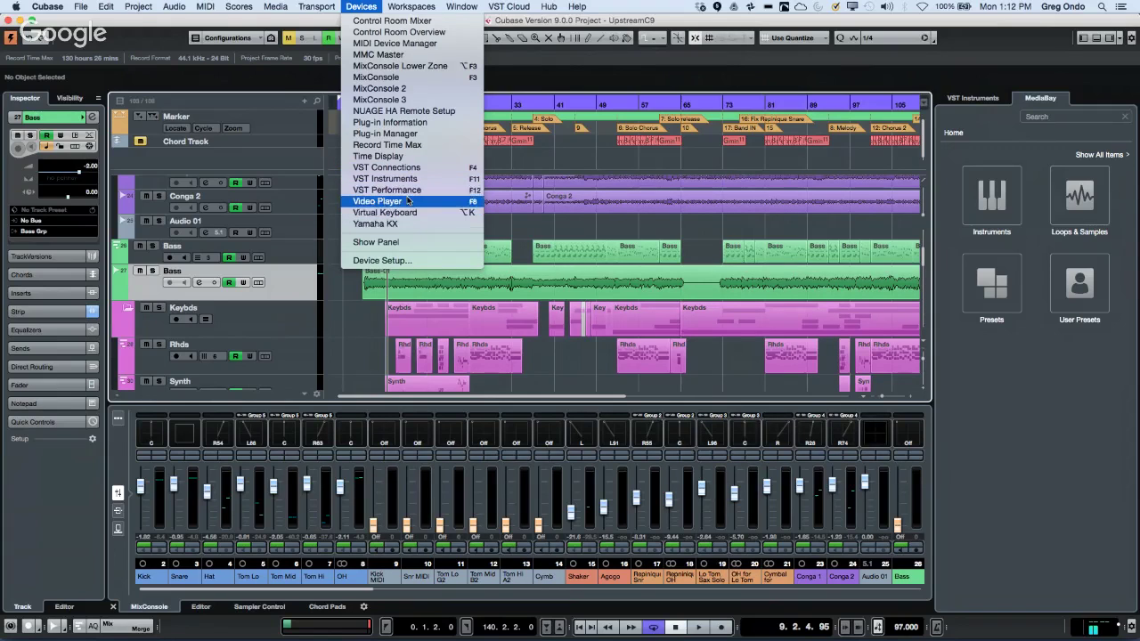
click(409, 134)
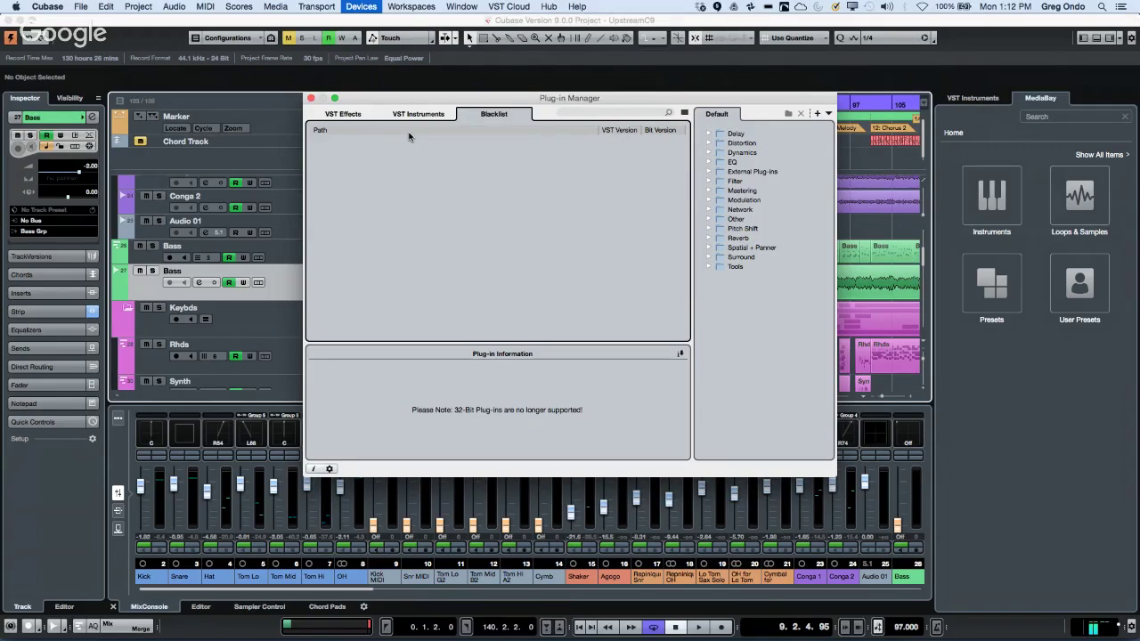
click(418, 114)
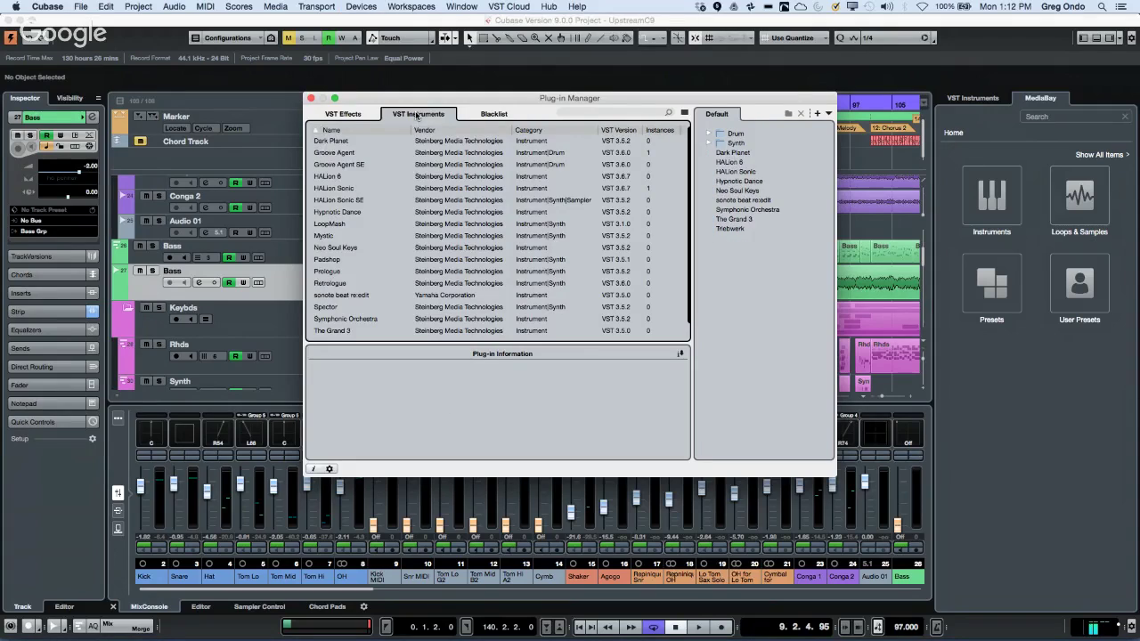
click(357, 115)
click(502, 114)
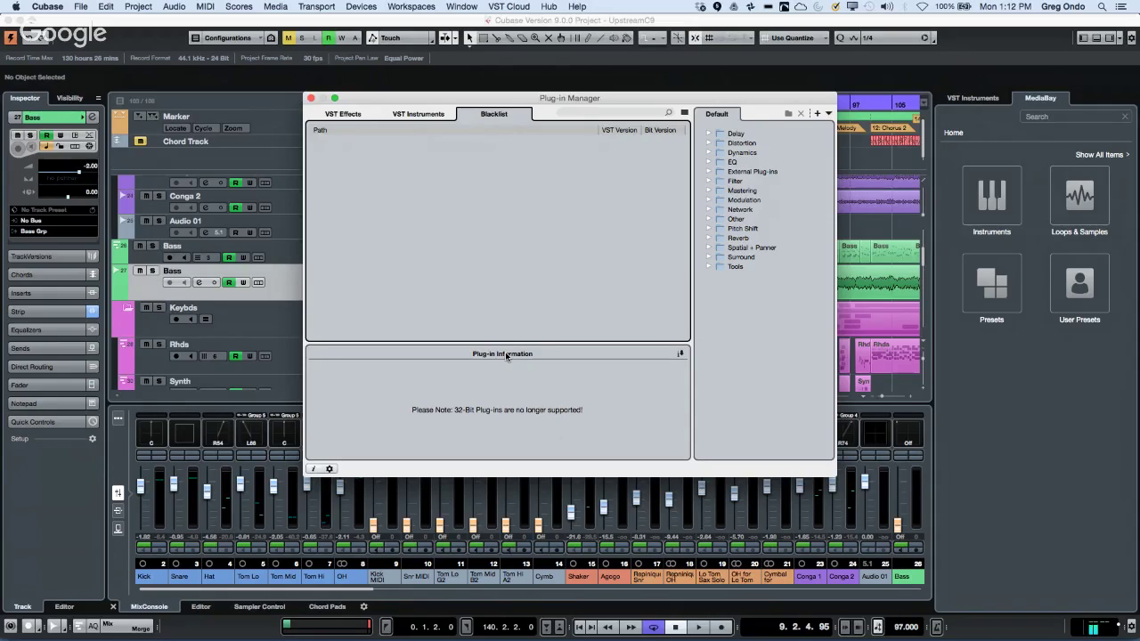
click(413, 113)
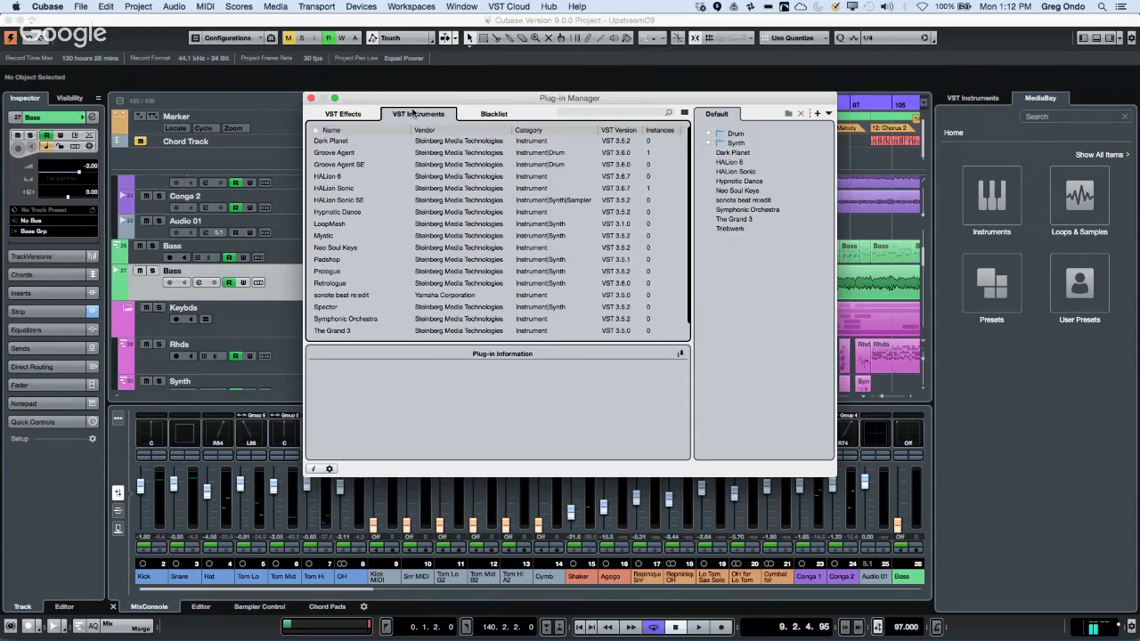
click(310, 98)
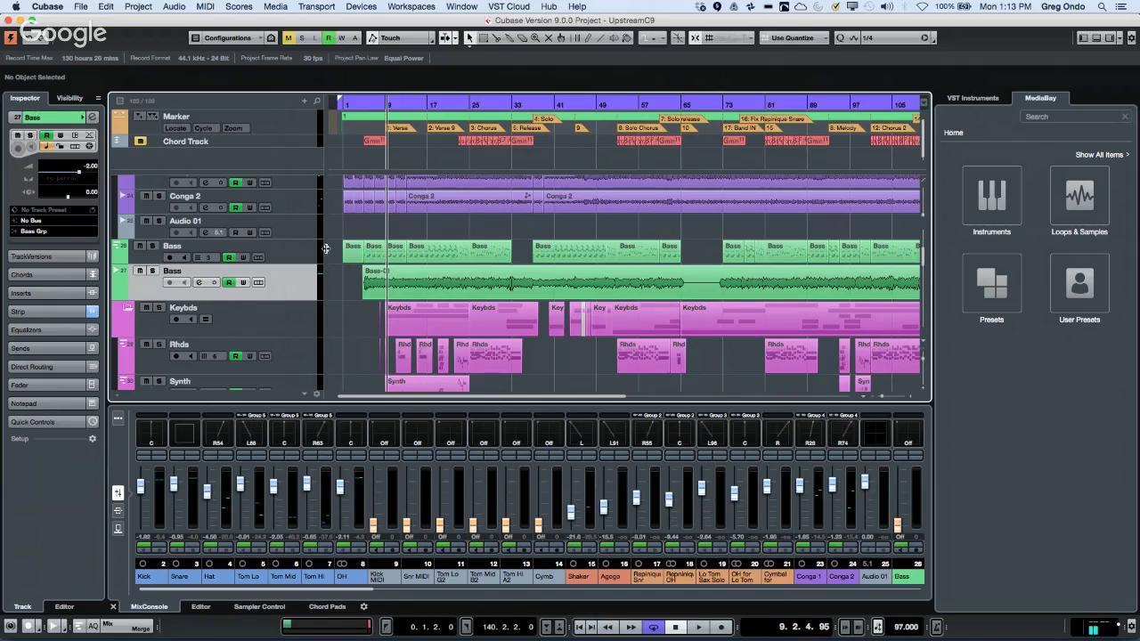
Show the volume automation lane of the Bass audio track and make the lane taller.
click(117, 297)
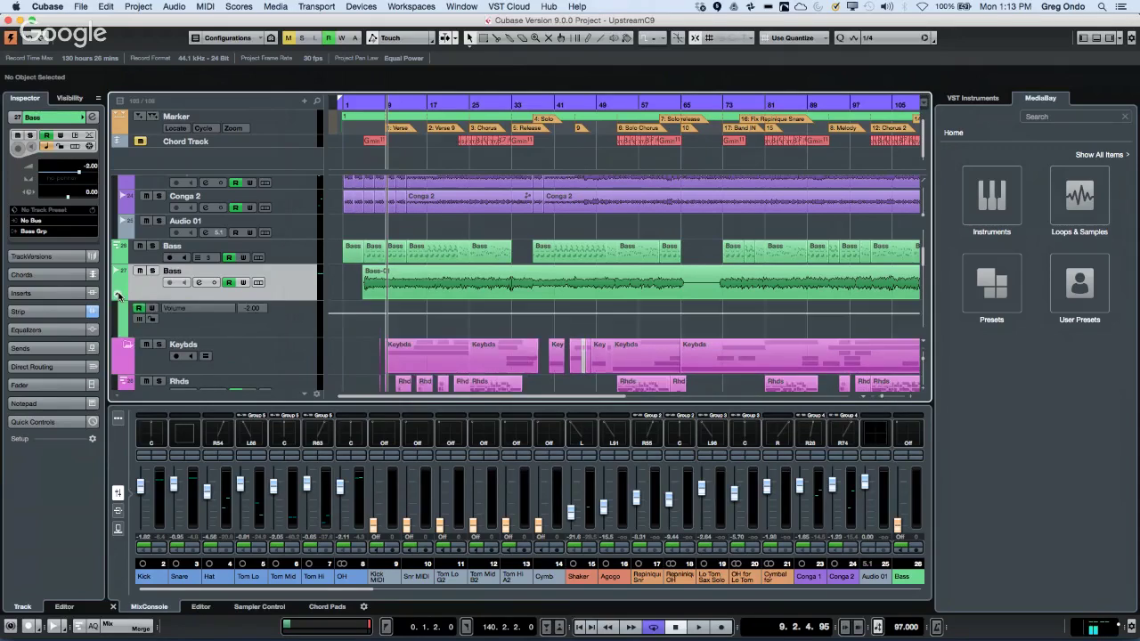
click(242, 335)
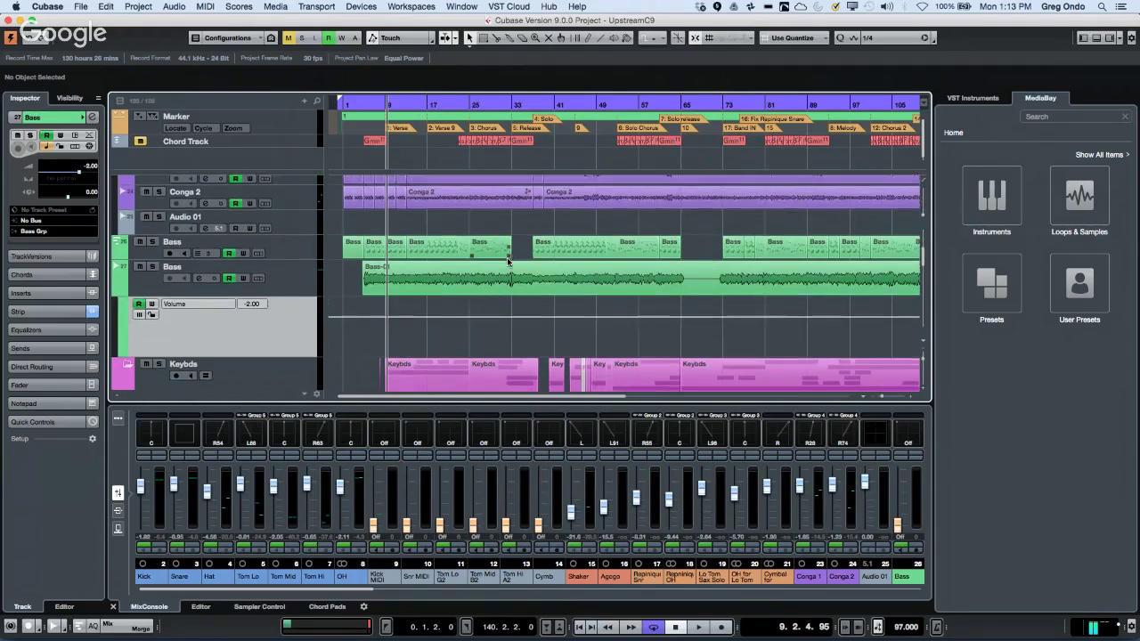
scroll(506, 260, down, 1)
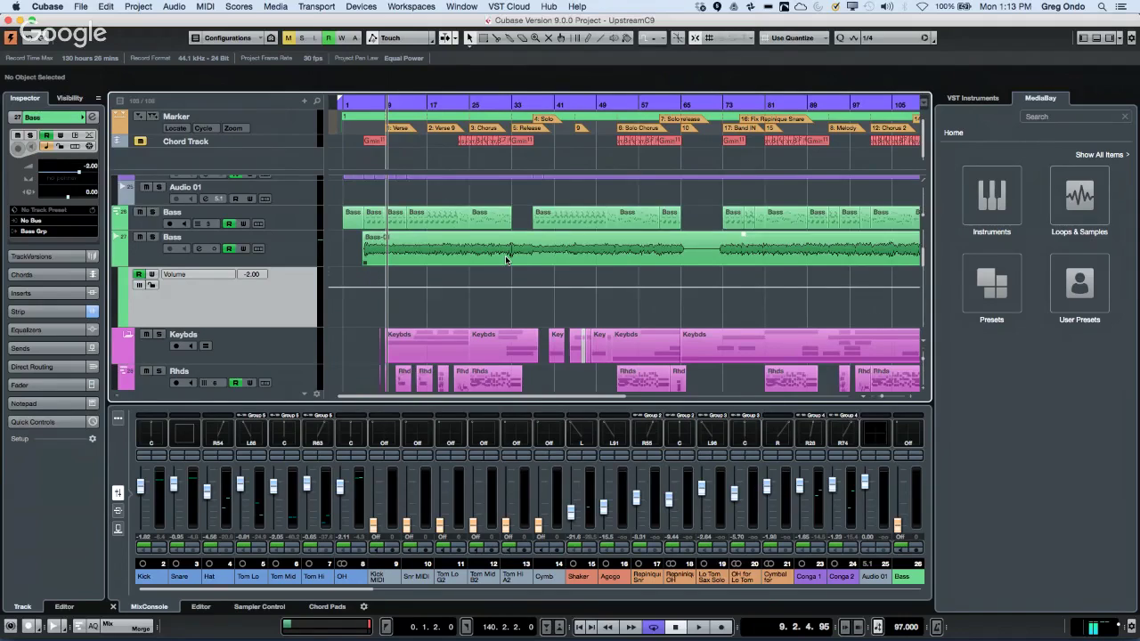
scroll(505, 255, down, 2)
Draw freehand volume automation strokes in the Bass lane from about bar 35 to bar 91 with the Draw tool.
right_click(503, 223)
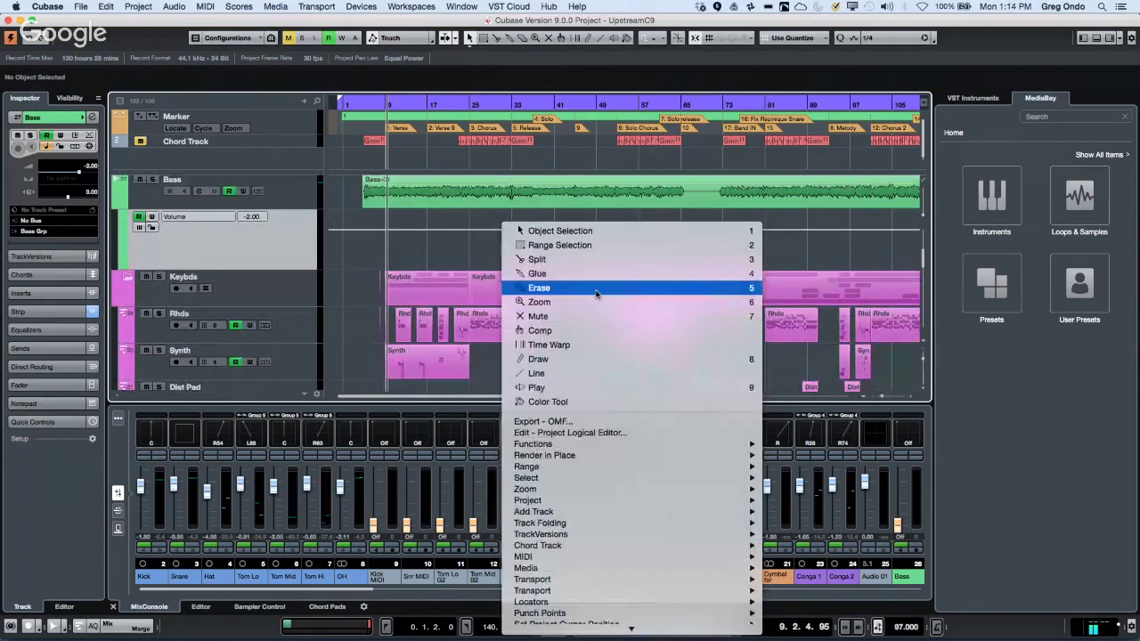
click(577, 357)
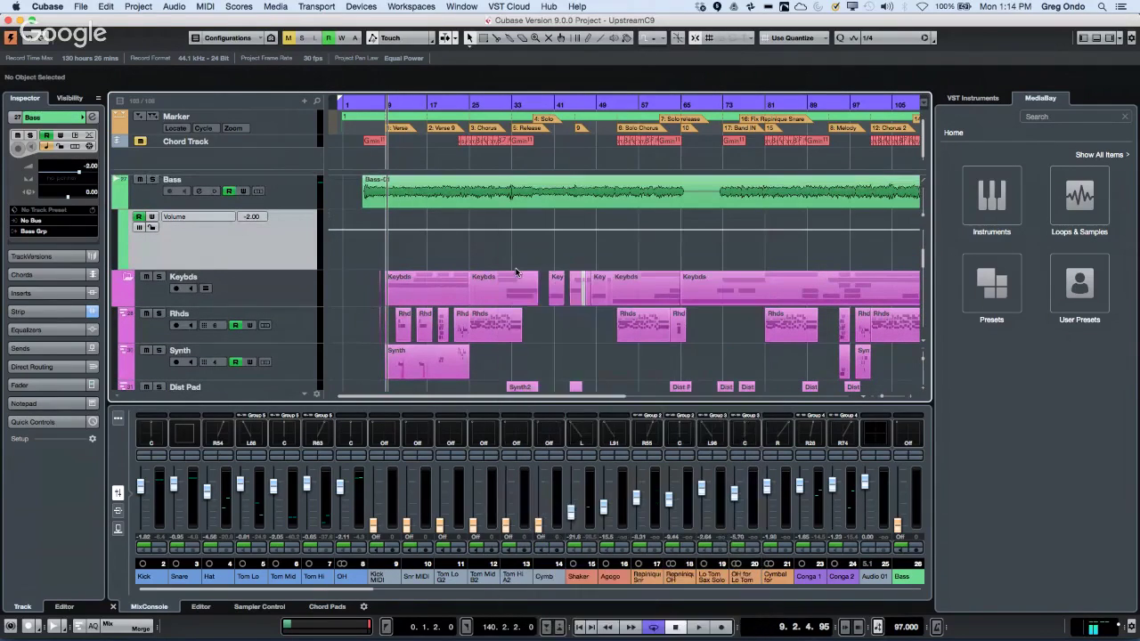
mouse_move(523, 229)
mouse_down()
mouse_move(605, 236)
mouse_move(834, 218)
mouse_move(720, 234)
mouse_up()
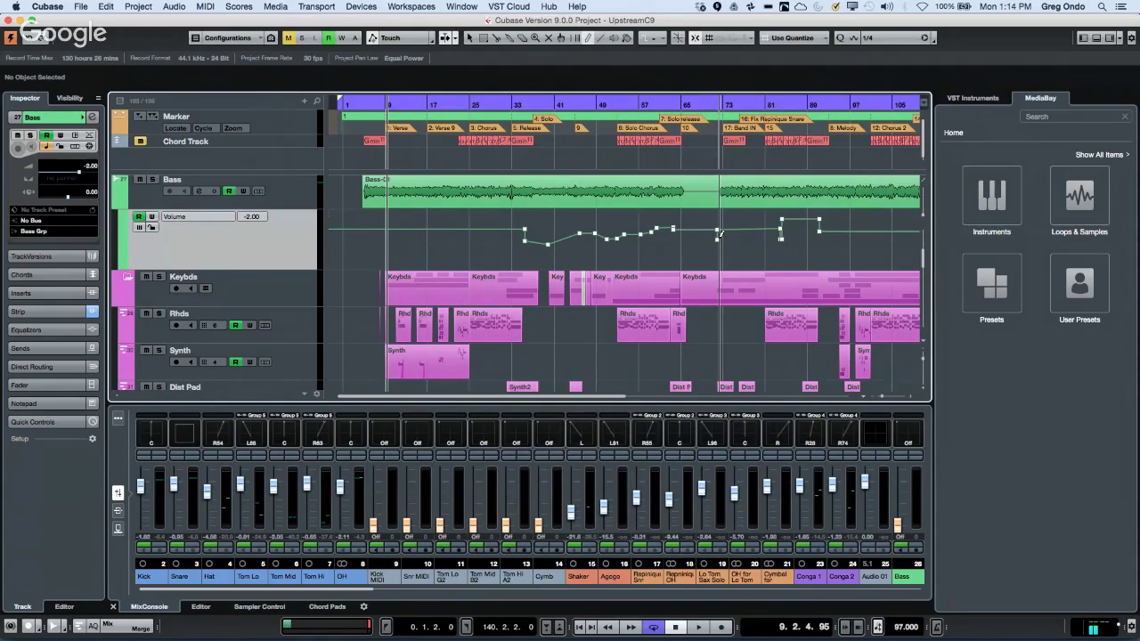
Undo all the freehand strokes in the Bass volume automation lane.
key(super+z)
key(super+z)
key(super+z)
key(super+z)
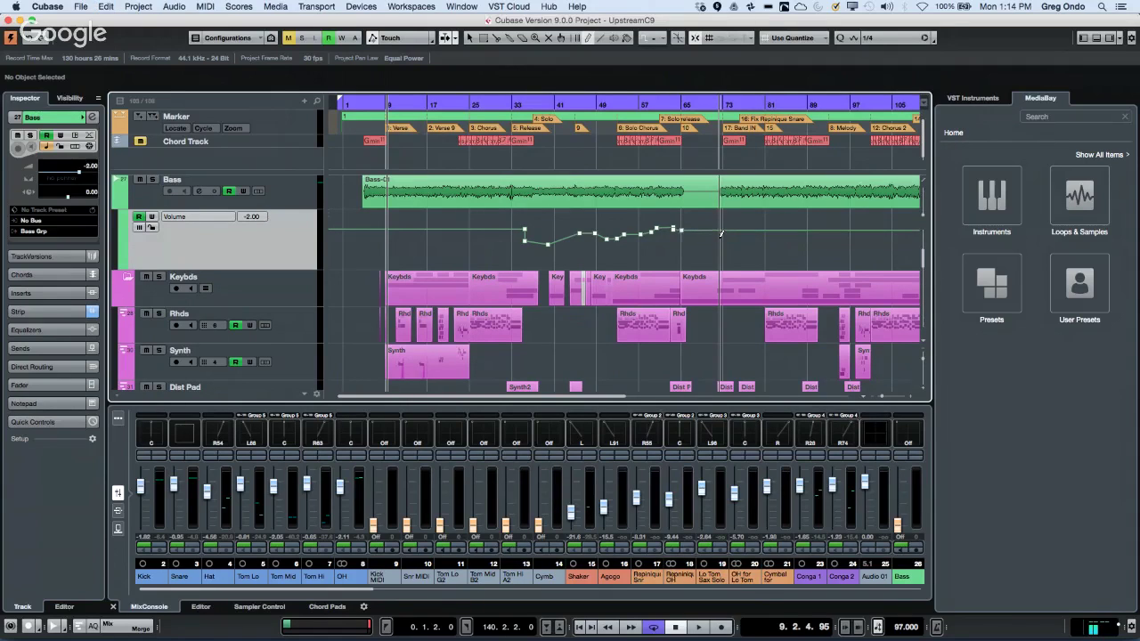
key(super+z)
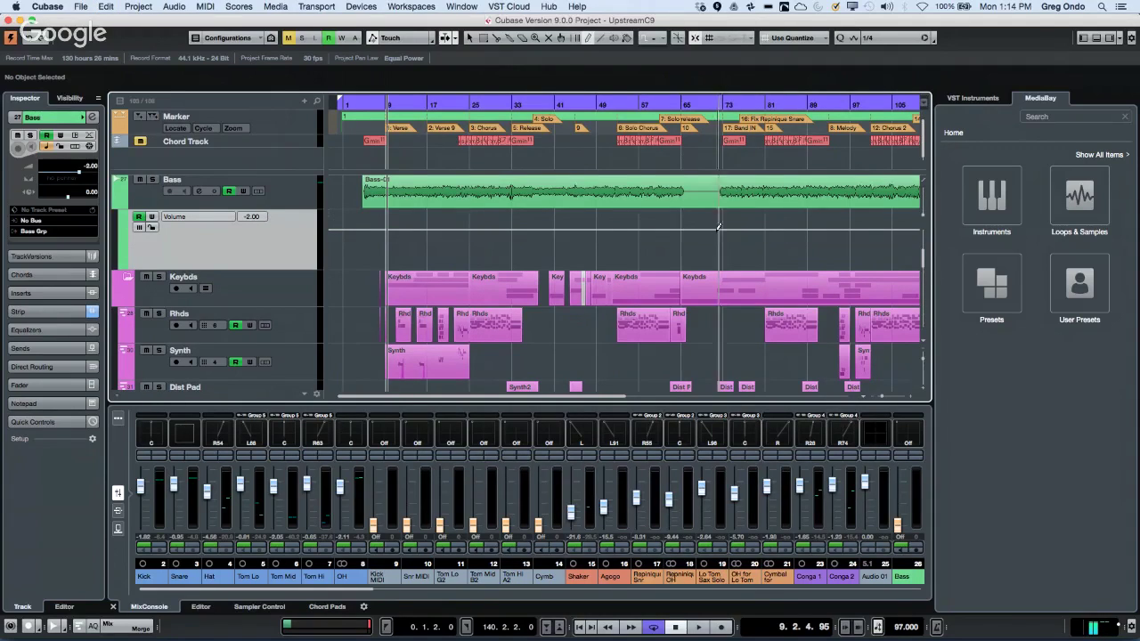
Draw a rising Parabola volume curve in the Bass automation lane from about bar 24 to bar 42.
click(600, 38)
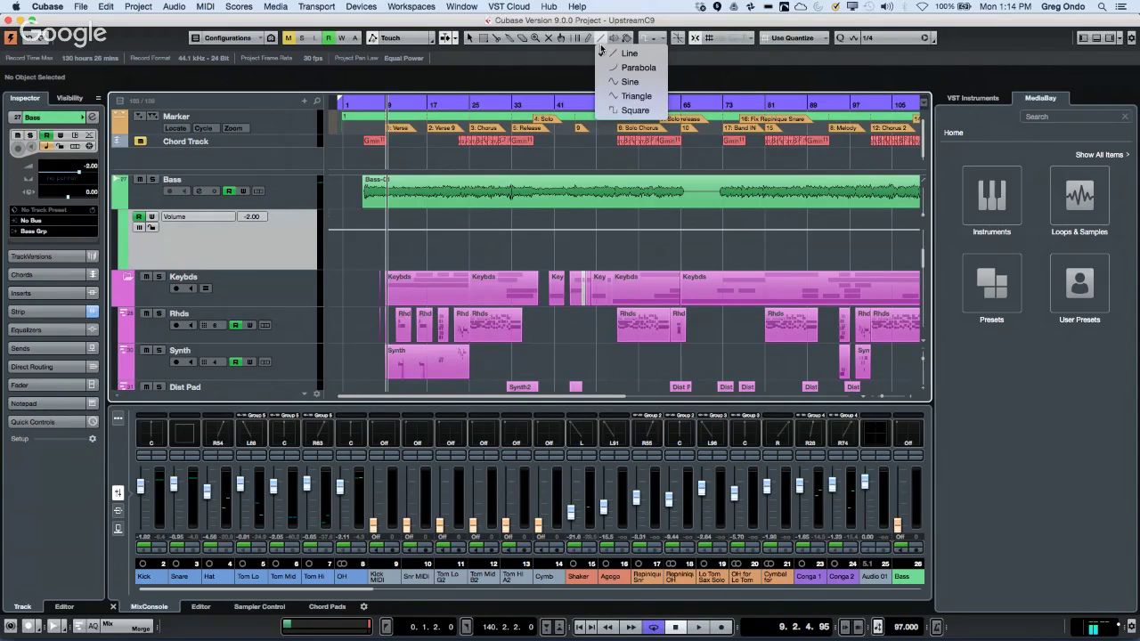
click(653, 68)
drag(465, 249, 562, 212)
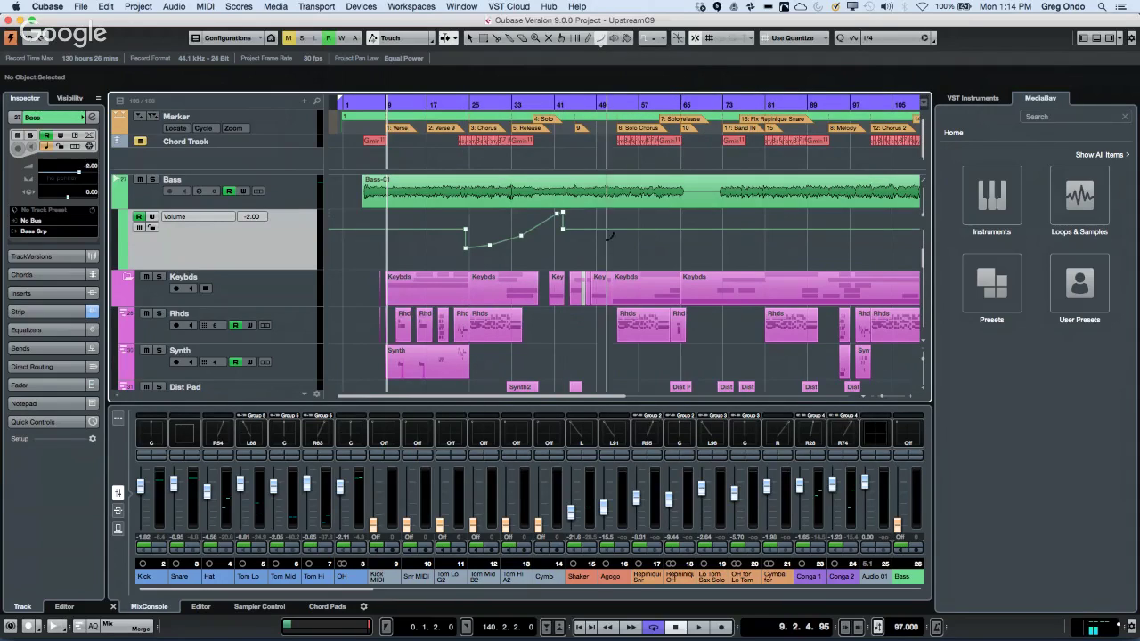
Raise the middle automation point of the parabola with Object Selection and place it at bar 34.
right_click(530, 243)
click(579, 255)
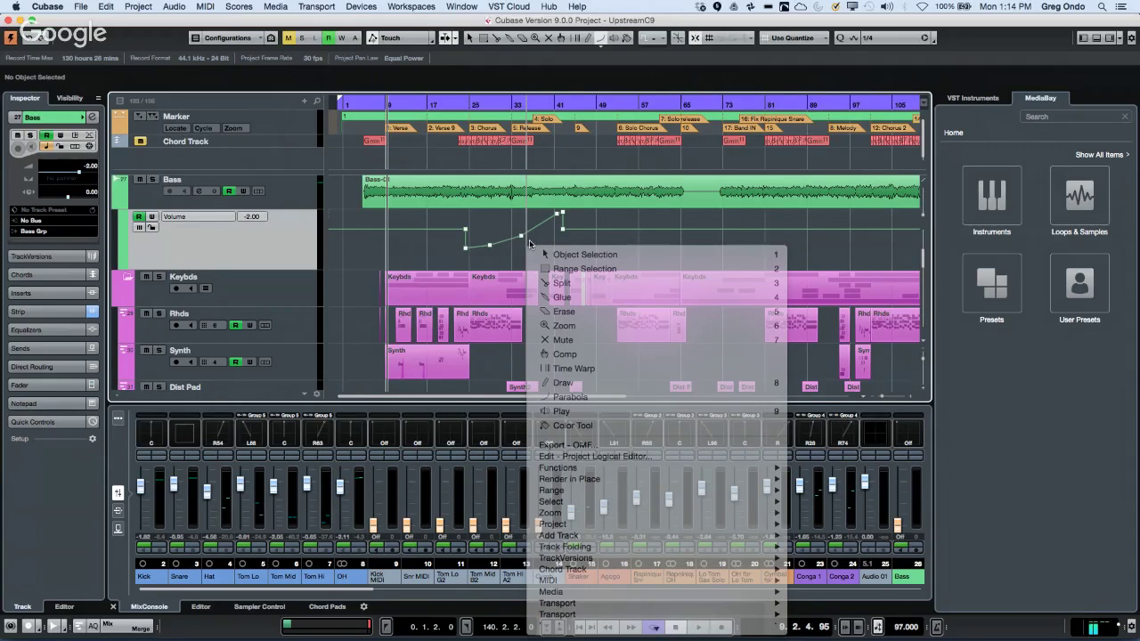
drag(521, 236, 516, 220)
right_click(602, 221)
click(603, 46)
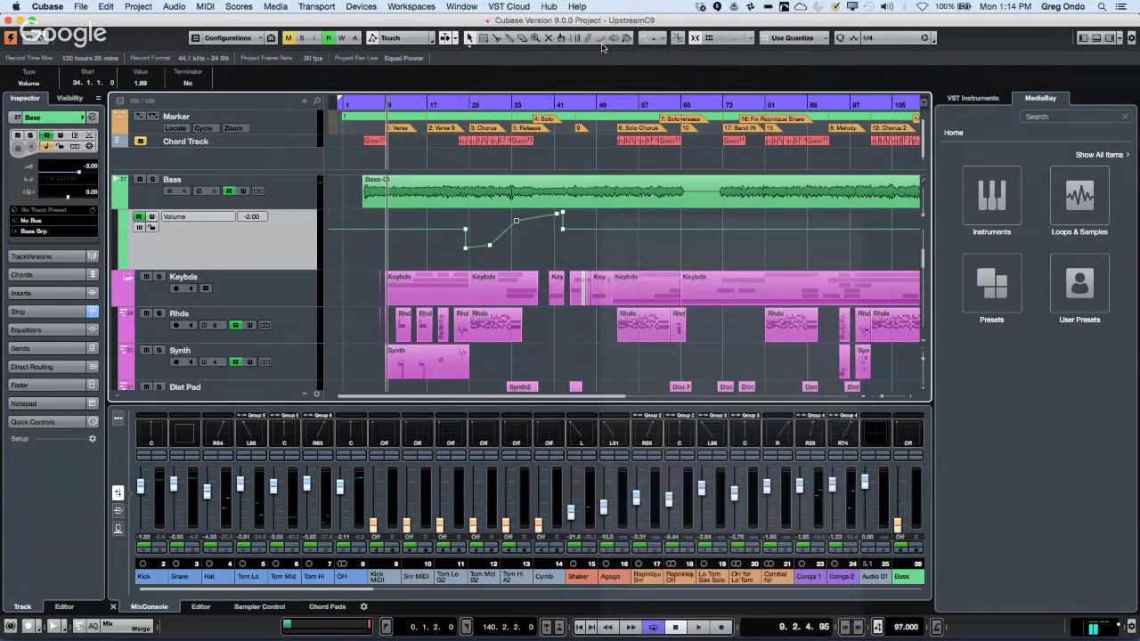
Set the Line tool's curve shape to Sine.
click(602, 39)
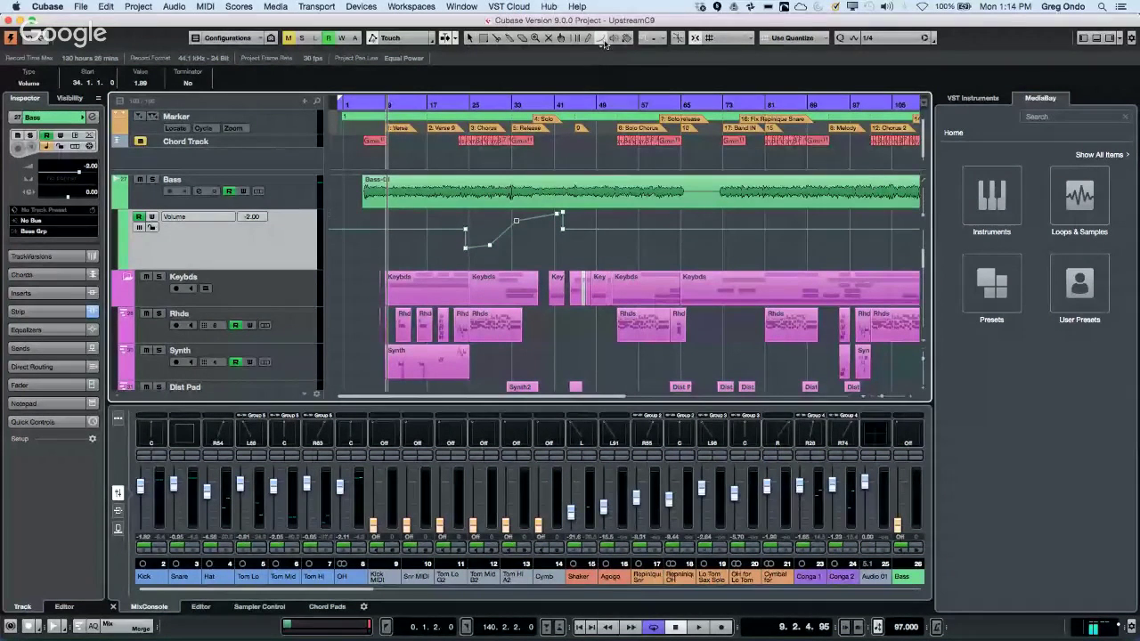
click(604, 40)
click(630, 81)
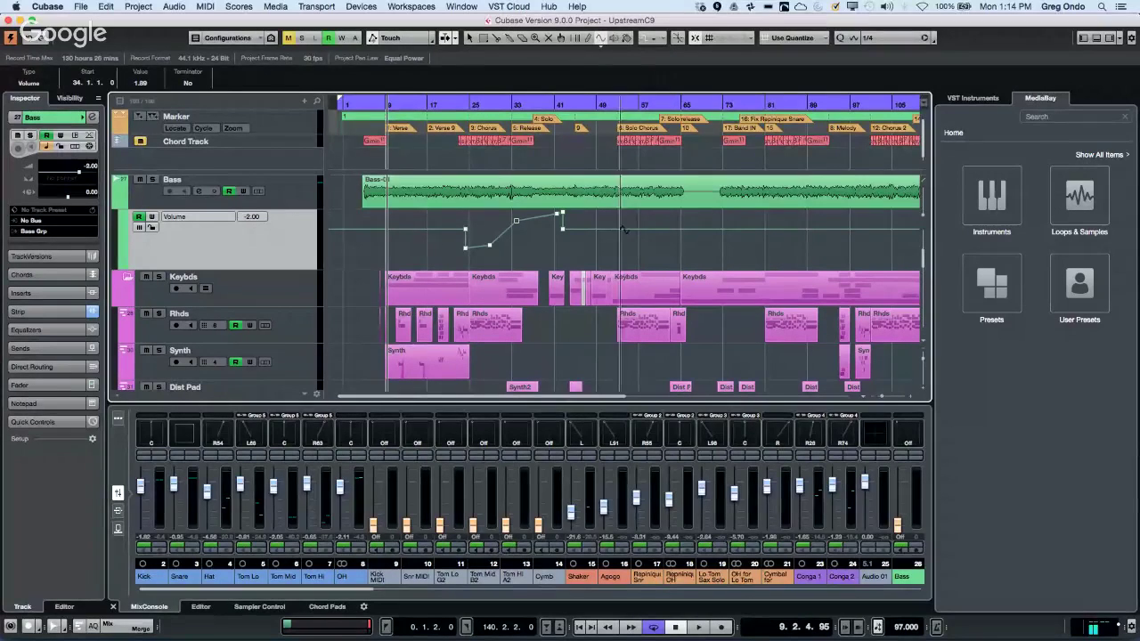
Try to draw a sine volume curve to the right of the parabola in the Bass lane, and undo it.
mouse_move(663, 228)
mouse_down()
mouse_move(736, 230)
mouse_move(738, 247)
mouse_move(815, 245)
mouse_move(670, 239)
mouse_move(688, 265)
mouse_move(750, 251)
mouse_move(738, 254)
mouse_move(922, 254)
mouse_move(781, 254)
mouse_up()
key(super+z)
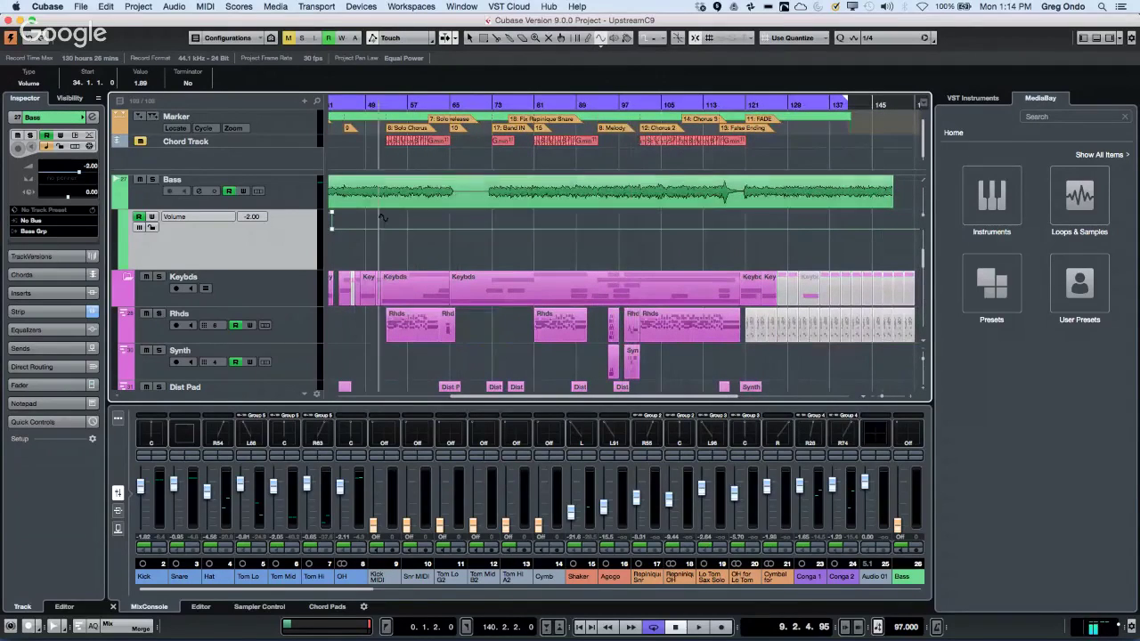
Draw two sine volume curves in the Bass lane, one around bar 68 and one from about bar 69.5 to bar 73.5.
click(466, 228)
drag(462, 103, 534, 187)
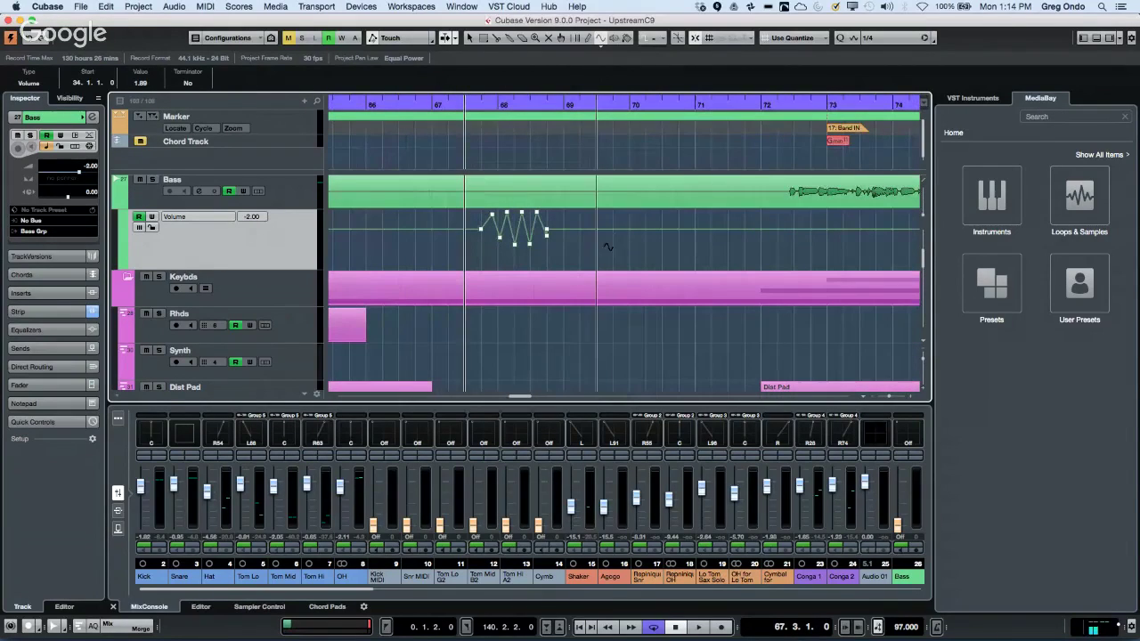
mouse_move(597, 242)
mouse_down()
mouse_move(791, 241)
mouse_move(753, 255)
mouse_move(821, 255)
mouse_move(728, 247)
mouse_move(729, 212)
mouse_move(729, 236)
mouse_move(731, 219)
mouse_move(861, 221)
mouse_up()
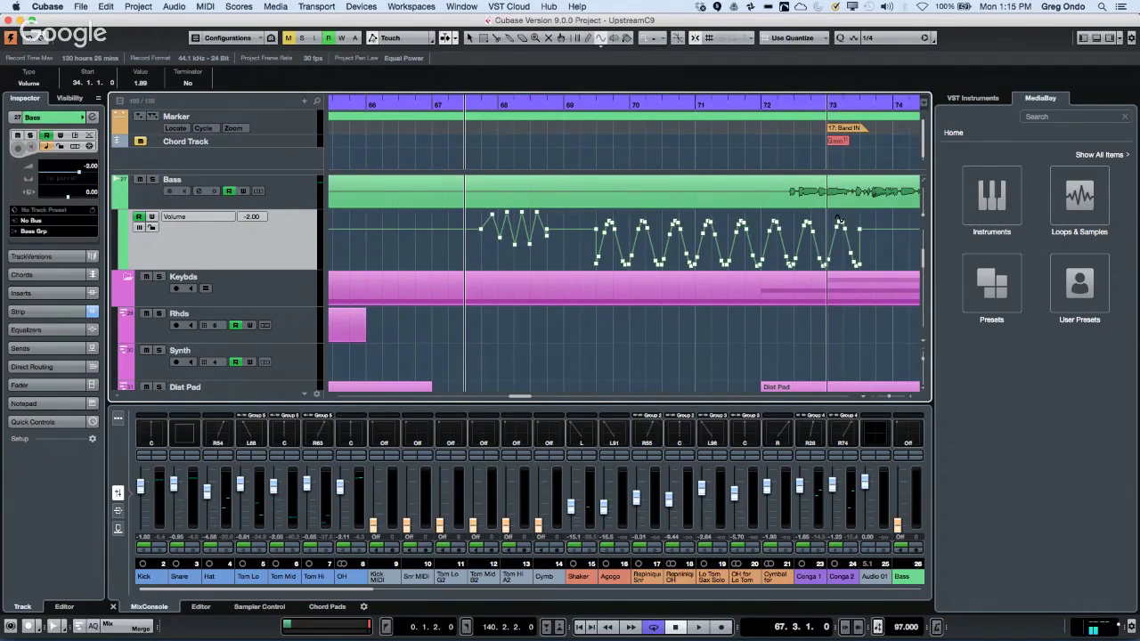
Set the Line tool's curve shape to Triangle and draw a volume curve in the Bass lane from about bar 65.75 to bar 68.75.
click(608, 44)
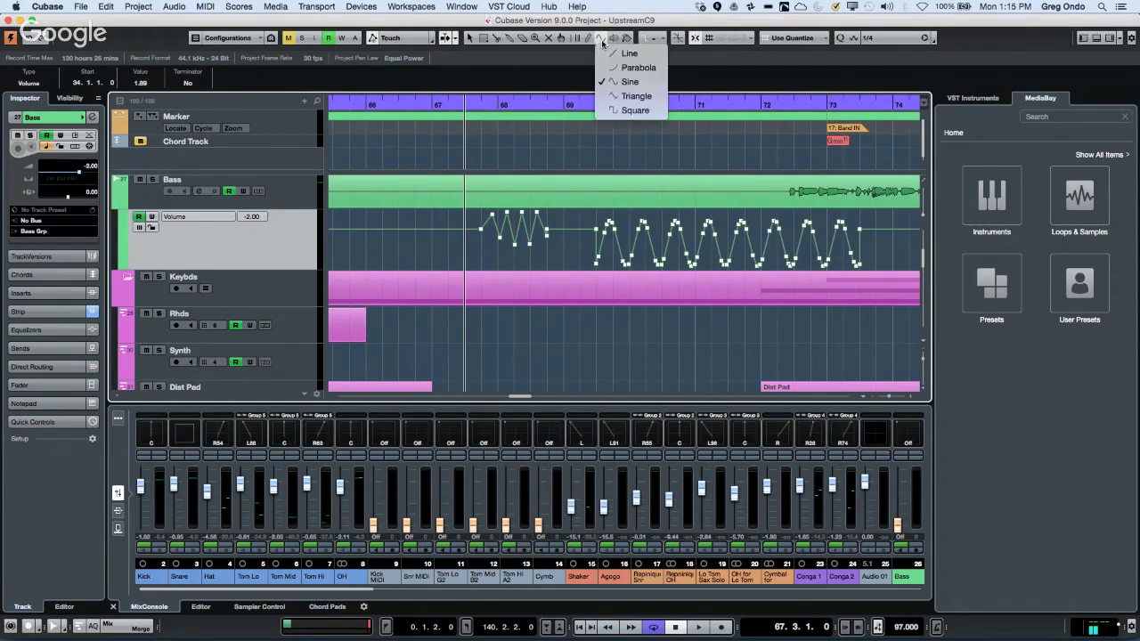
click(624, 94)
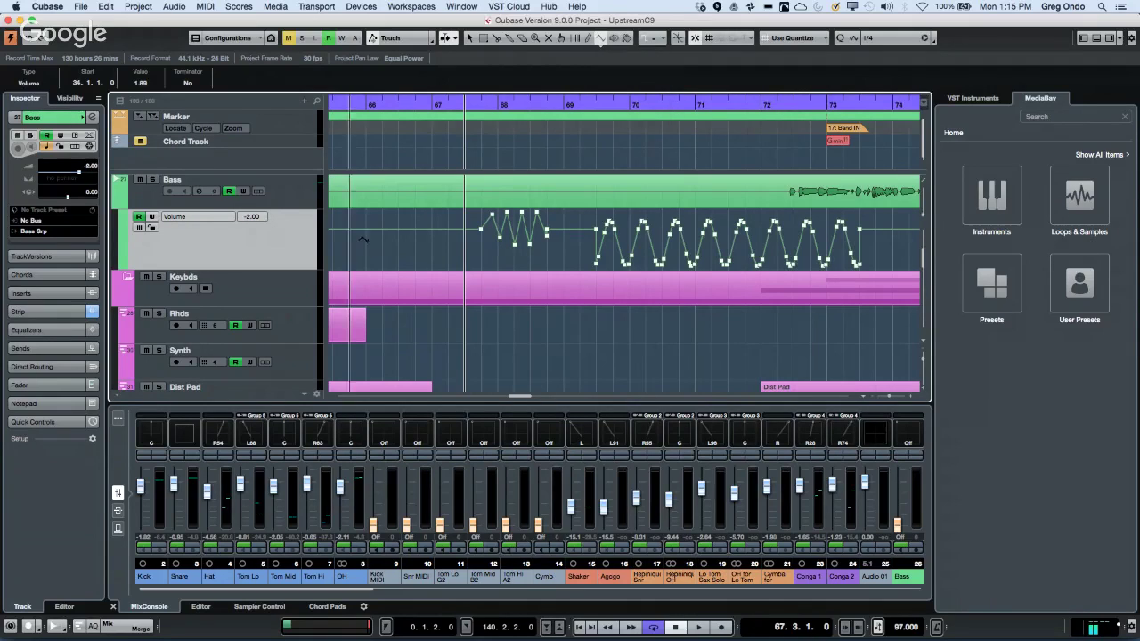
drag(386, 239, 553, 243)
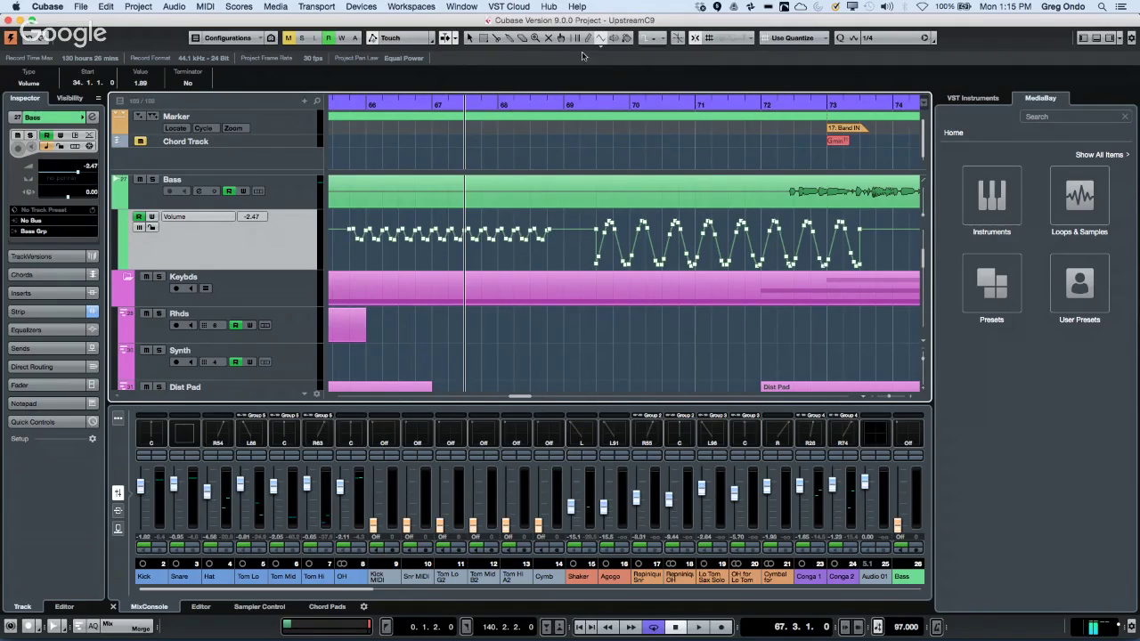
Set the Line tool's curve shape to Square and draw a volume curve in the Bass lane from about bar 79 to bar 132.
click(602, 38)
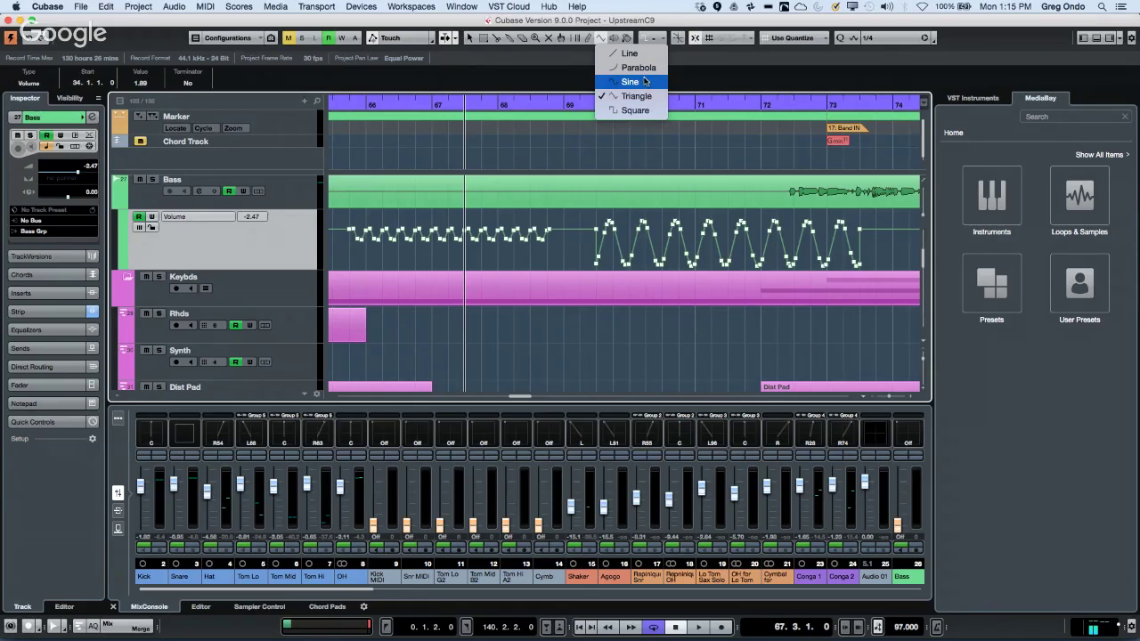
click(637, 111)
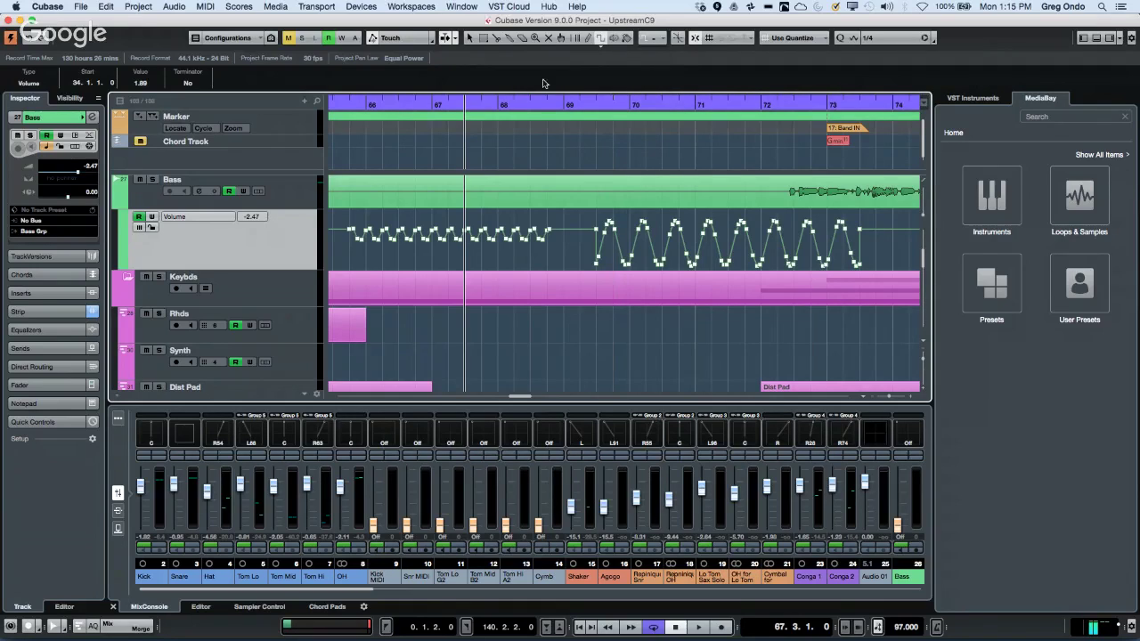
drag(519, 104, 519, 67)
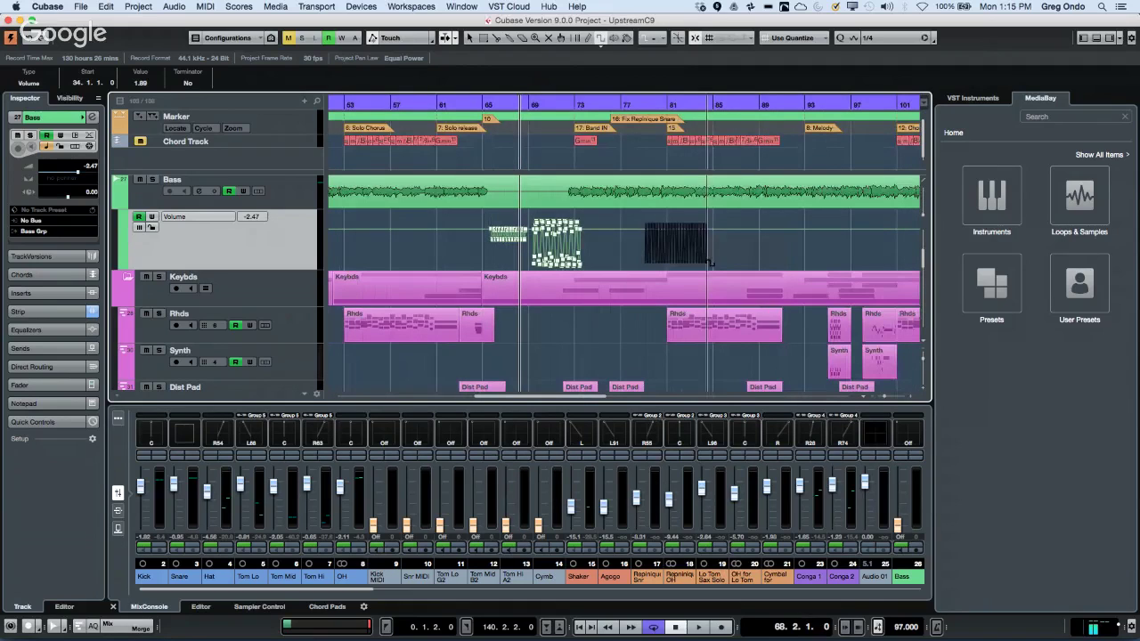
drag(709, 263, 909, 256)
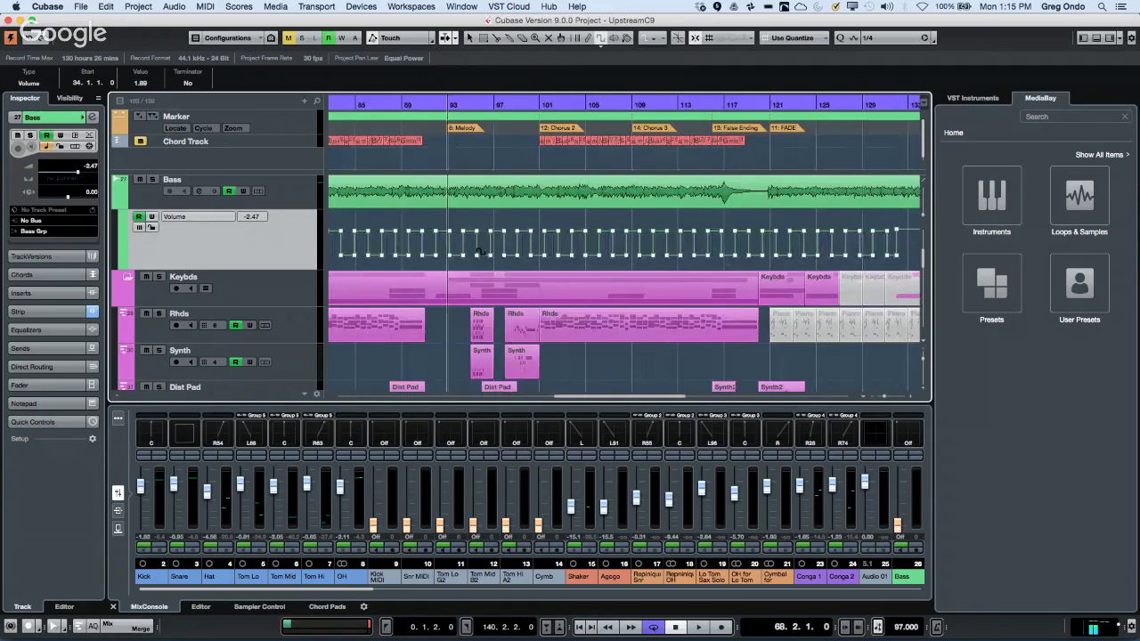
Set the Line tool's curve shape back to Line and delete all volume automation points from the Bass lane.
click(601, 41)
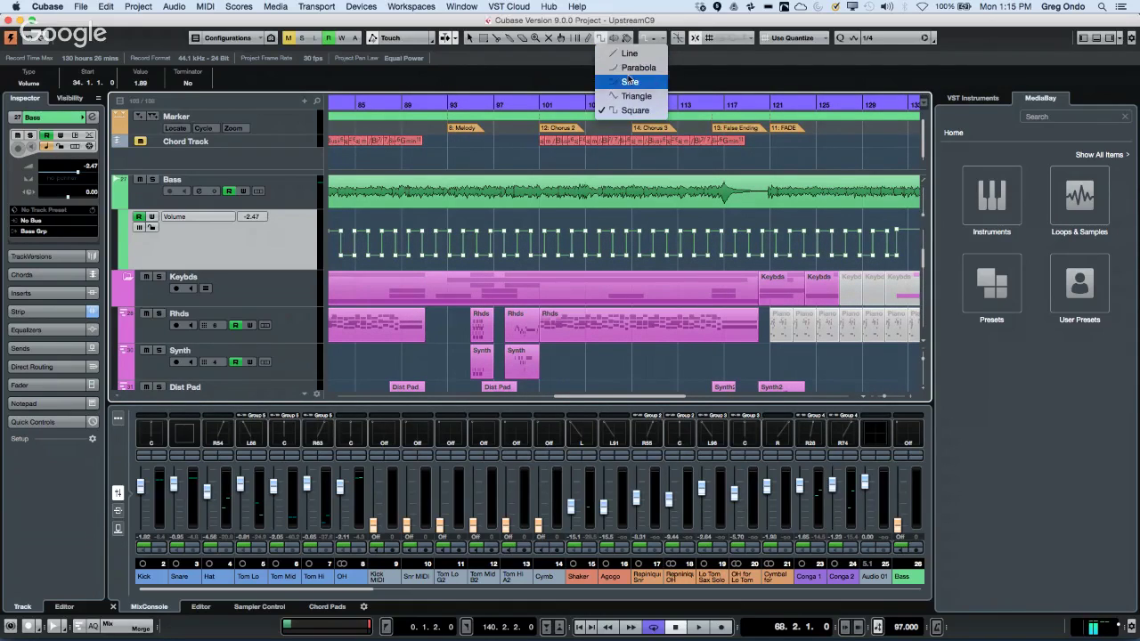
click(634, 54)
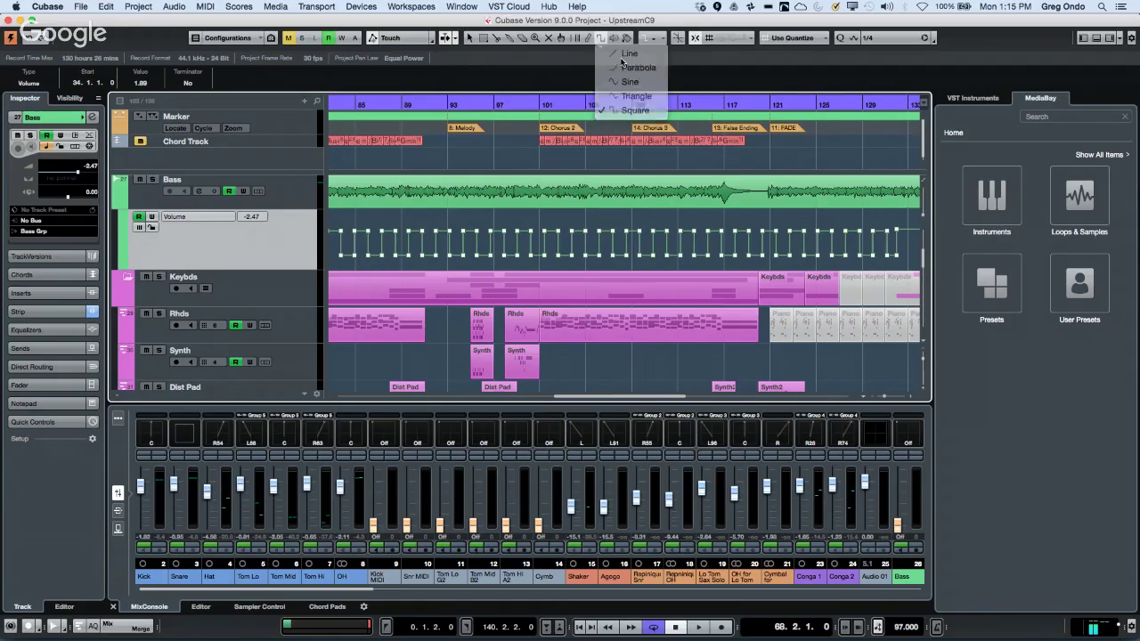
drag(503, 101, 427, 100)
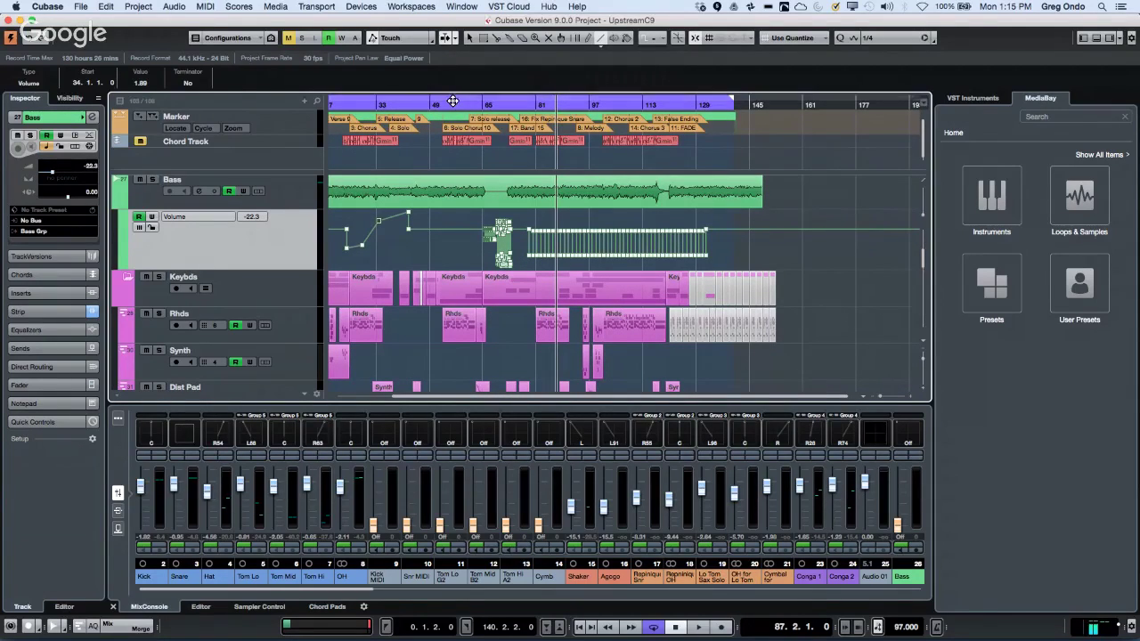
click(348, 108)
drag(347, 108, 417, 109)
click(429, 109)
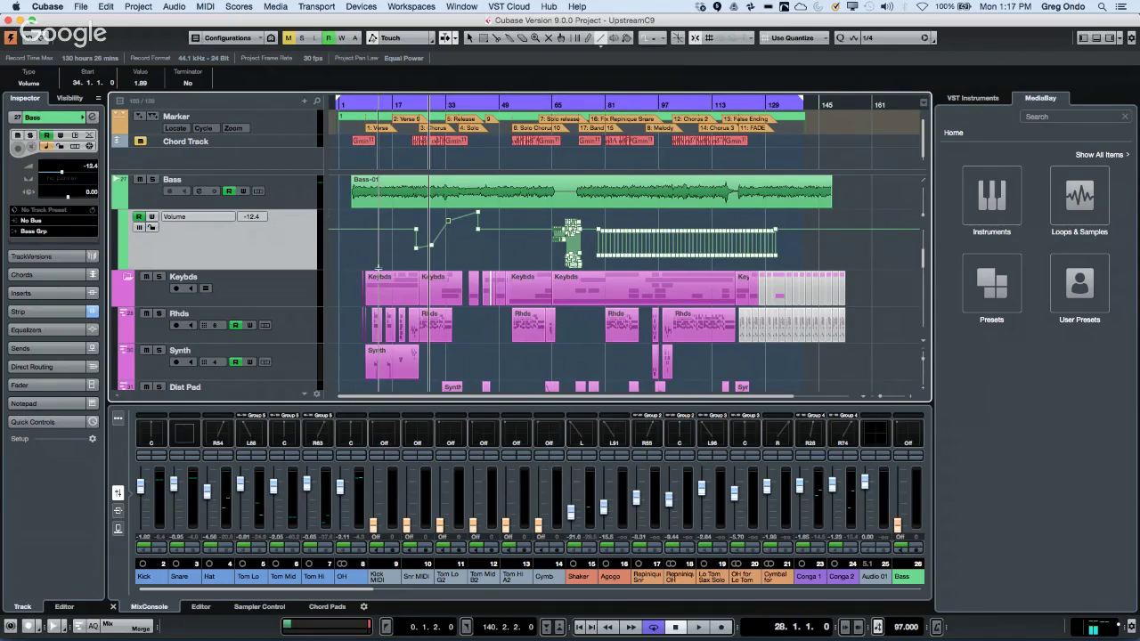
key(Delete)
key(Delete)
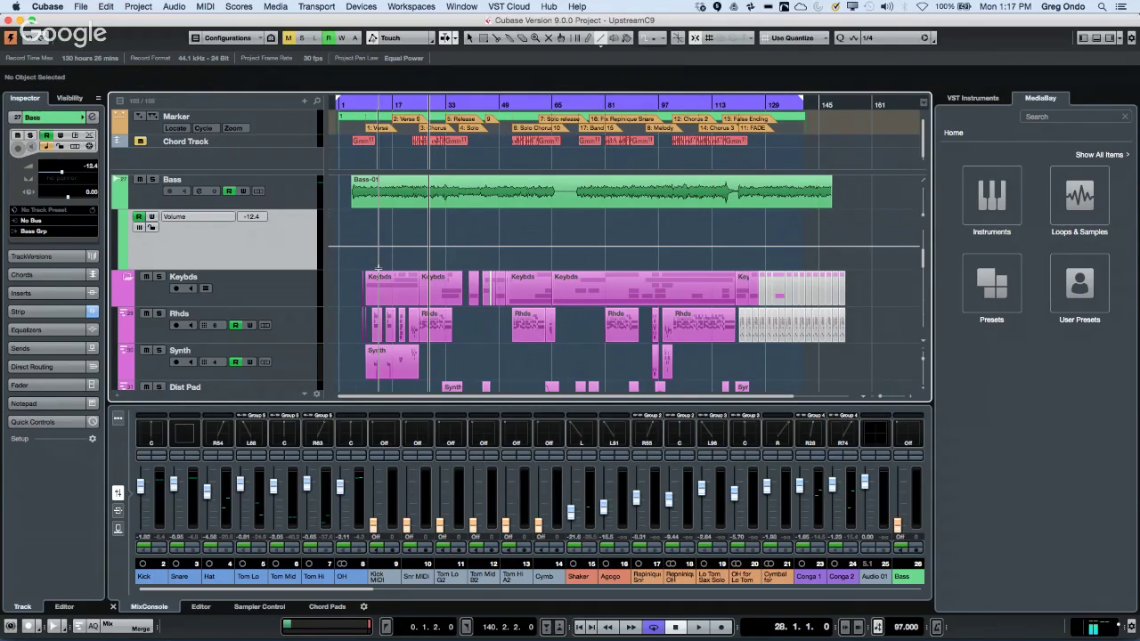
Switch to Object Selection and add one MIDI track with the Keybds folder track selected.
scroll(431, 327, down, 1)
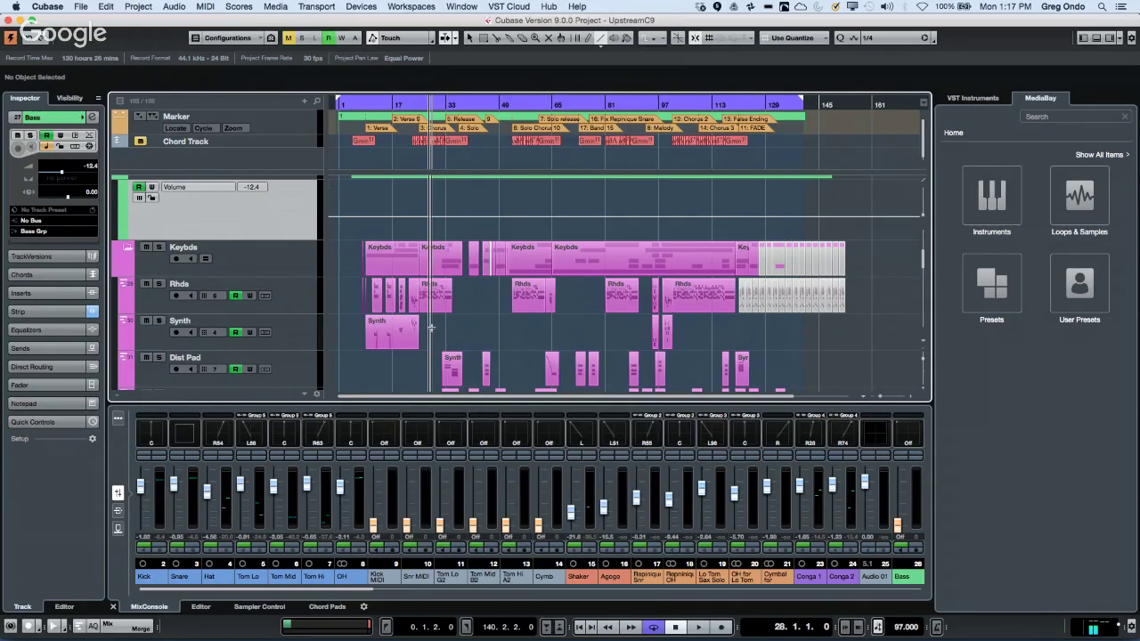
right_click(389, 336)
click(409, 341)
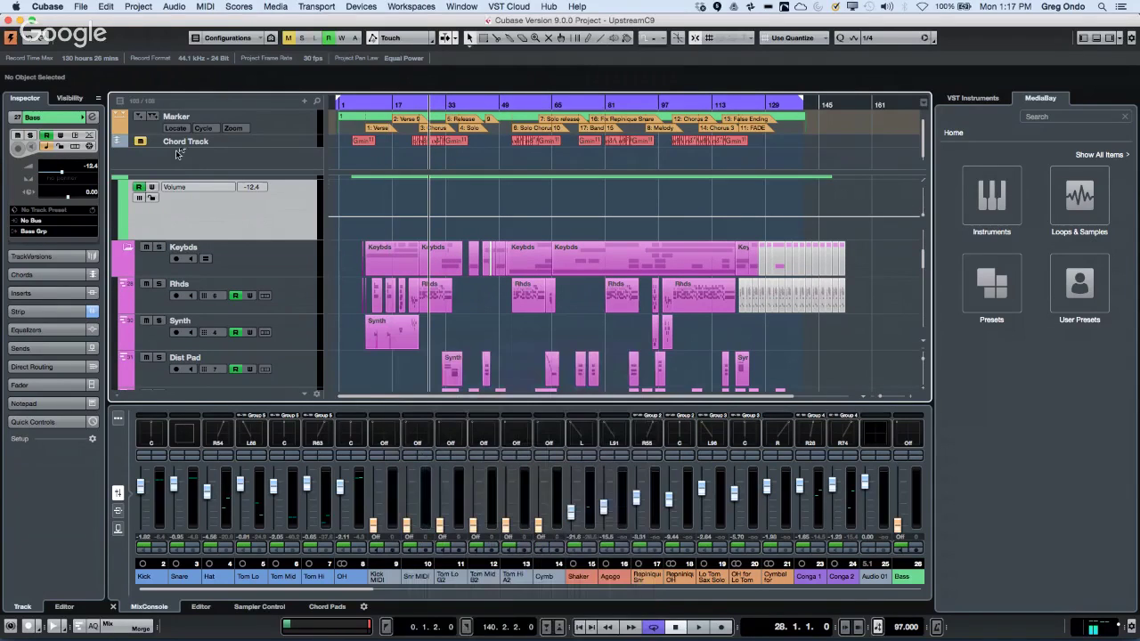
click(268, 264)
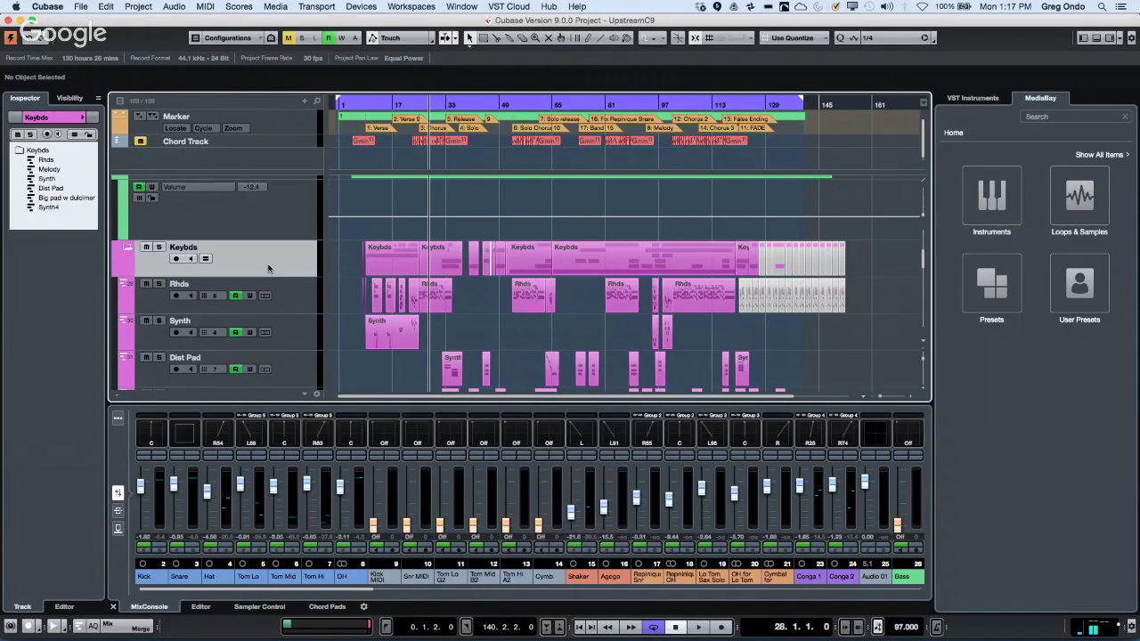
right_click(269, 264)
mouse_move(357, 270)
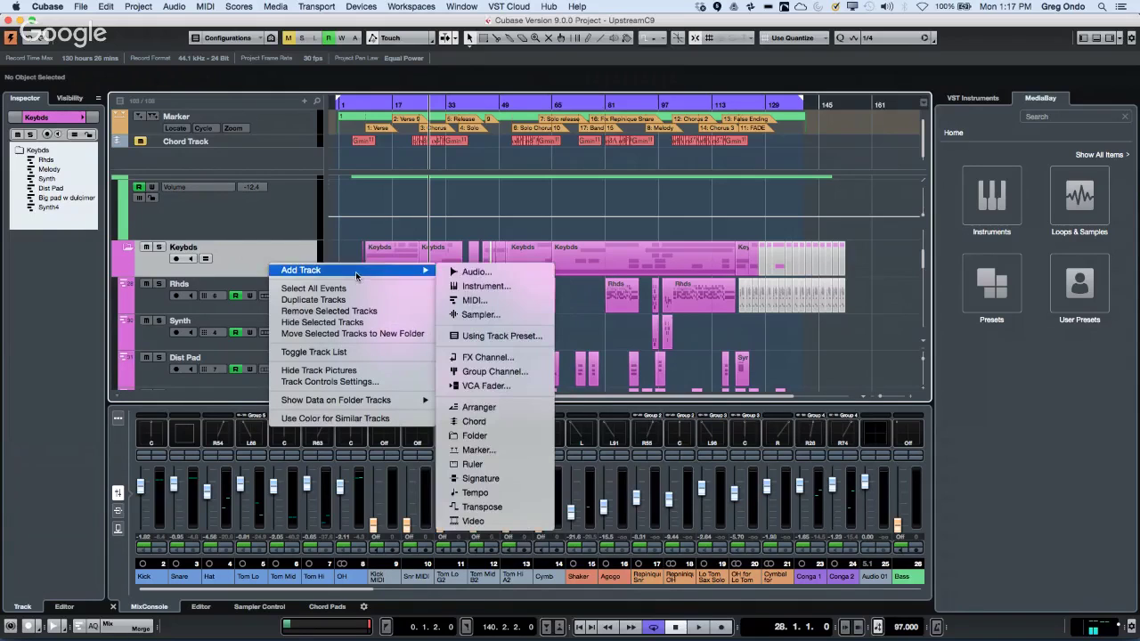
click(500, 300)
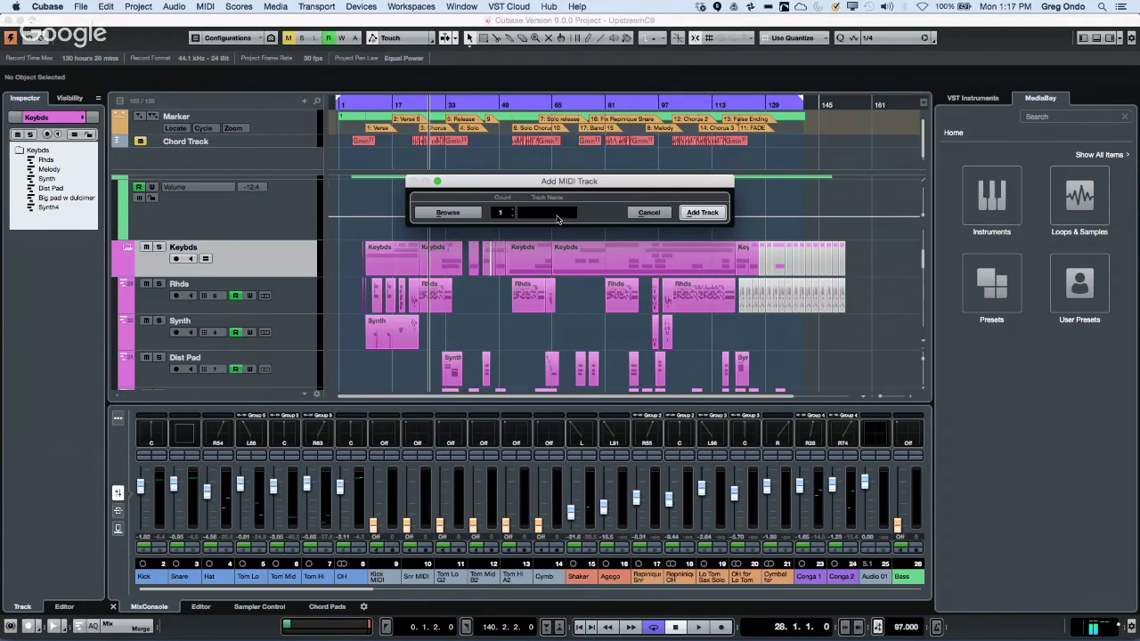
click(703, 213)
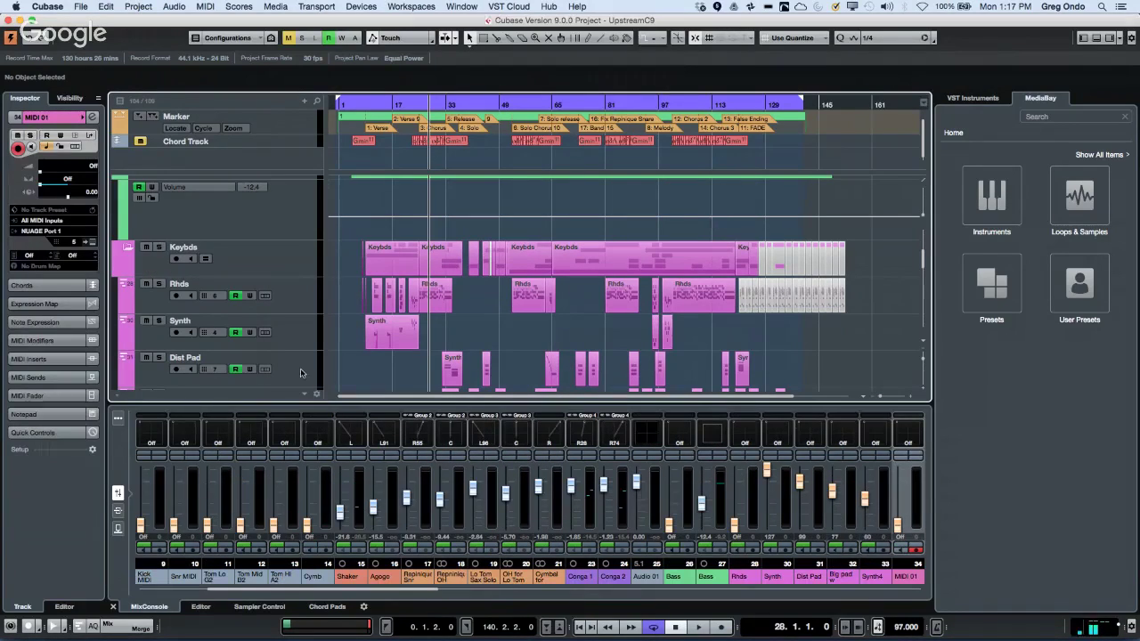
Increase the height of the new MIDI track above the Piano folder to roughly double.
scroll(345, 321, down, 10)
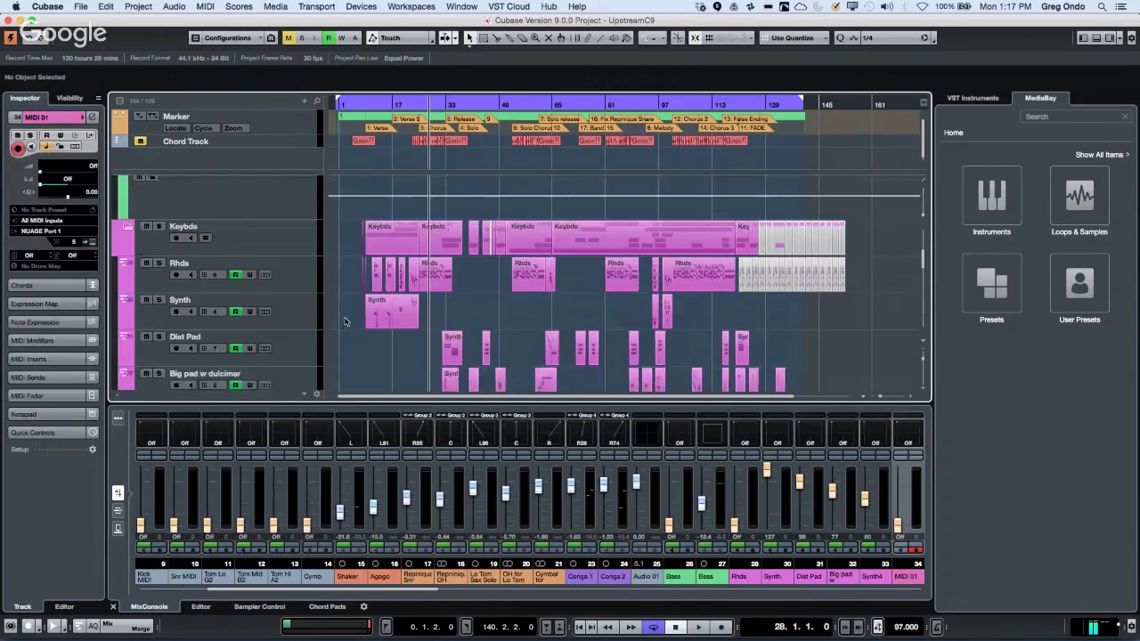
scroll(289, 276, up, 1)
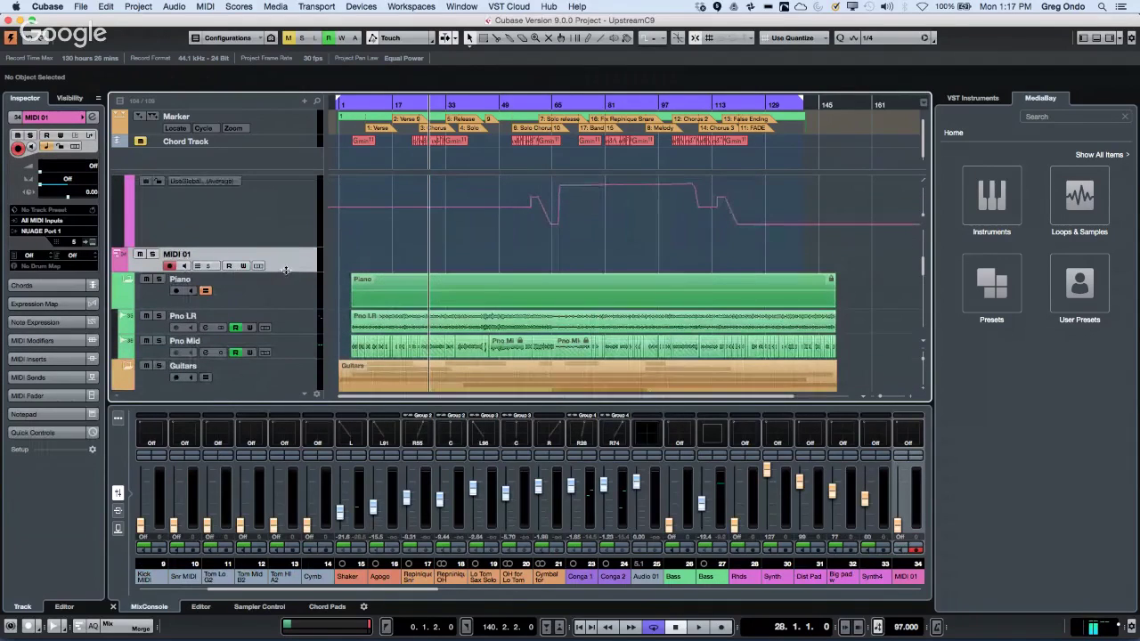
drag(288, 273, 286, 297)
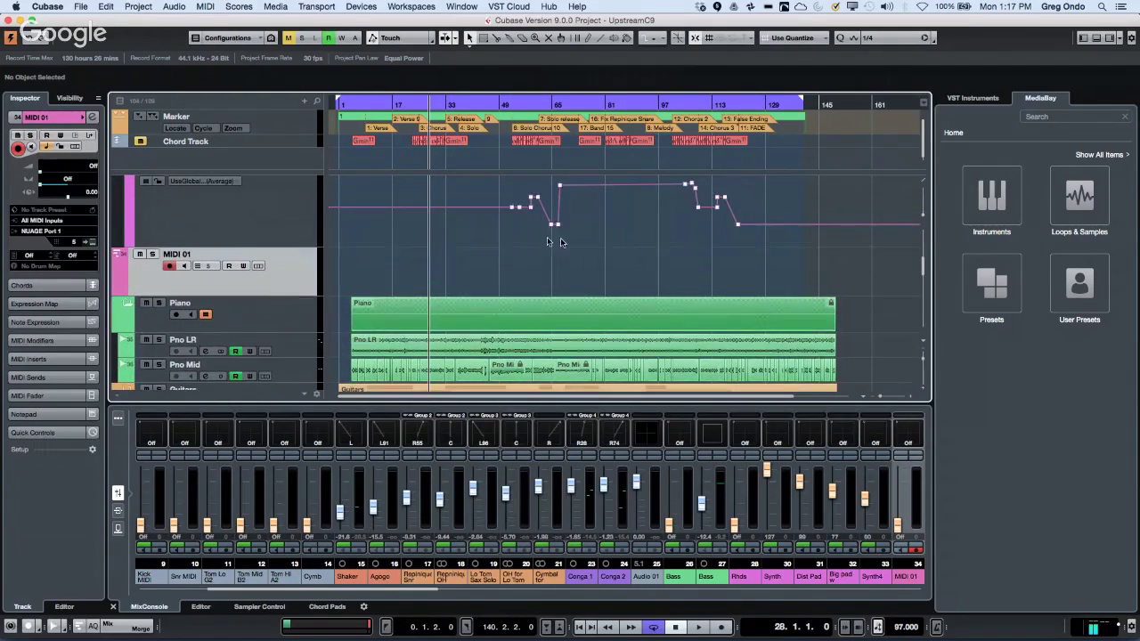
Draw a MIDI part on the new MIDI track from bar 26 to about bar 70, and return to Object Selection.
right_click(413, 257)
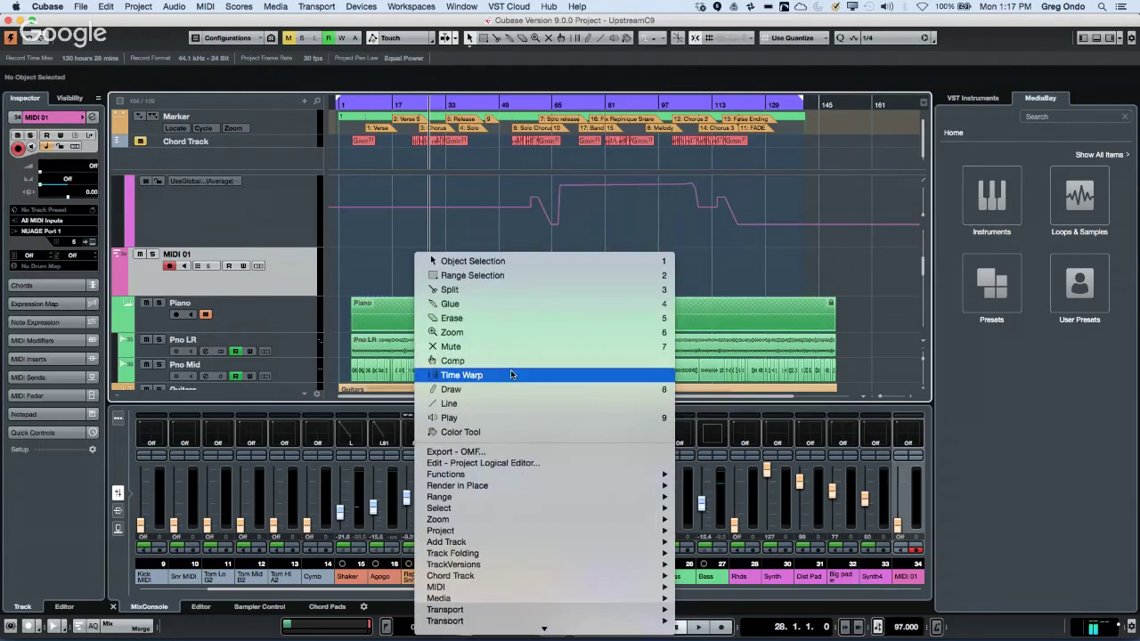
click(510, 389)
mouse_move(426, 276)
mouse_down()
mouse_move(548, 282)
mouse_move(572, 264)
mouse_up()
right_click(452, 262)
click(472, 277)
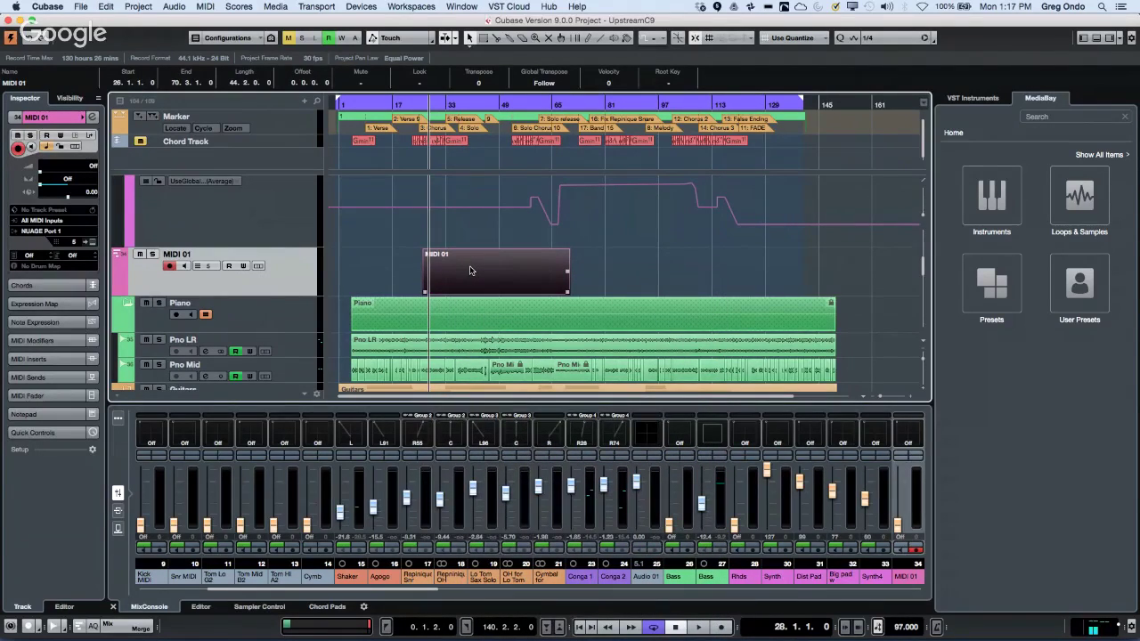
Open the new MIDI part in the Key Editor and detach the editor into its own window.
double_click(470, 270)
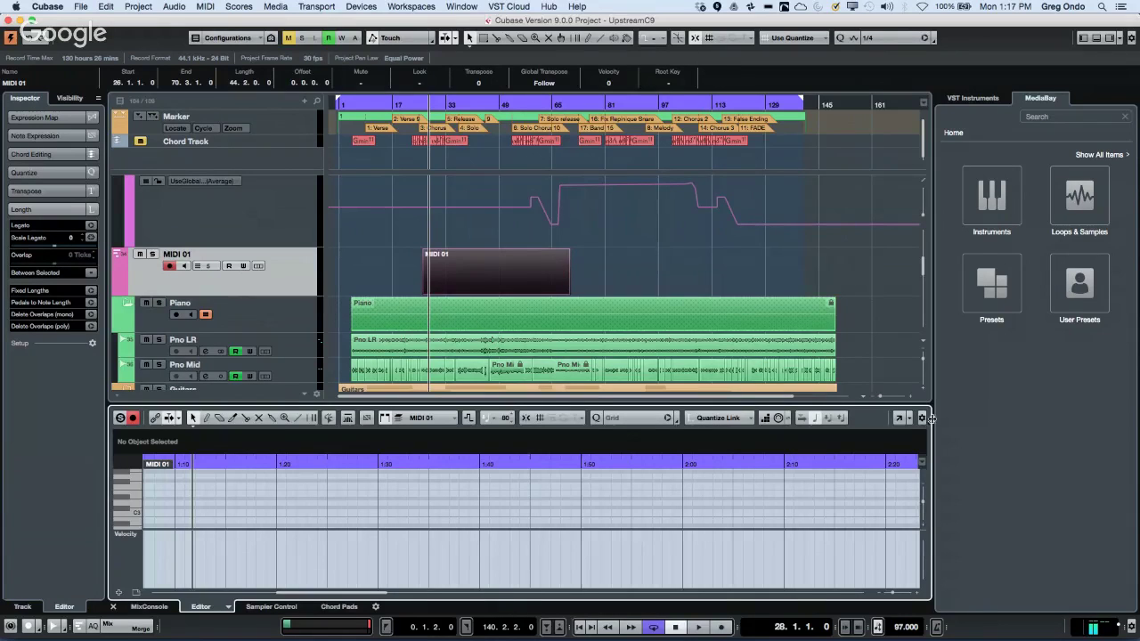
click(899, 418)
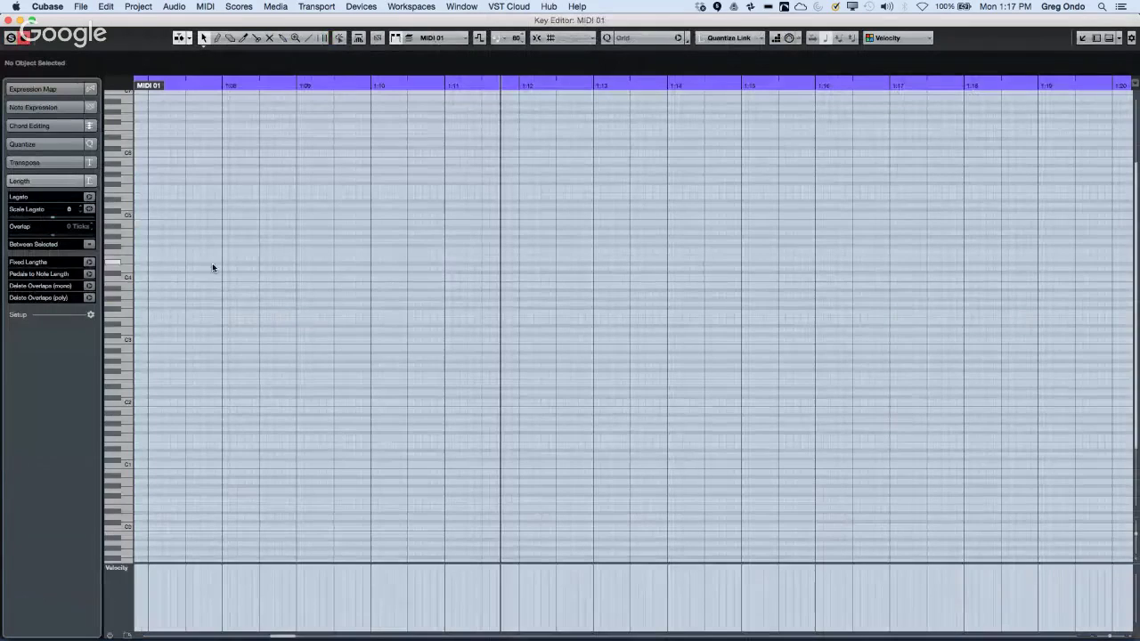
scroll(314, 279, up, 1)
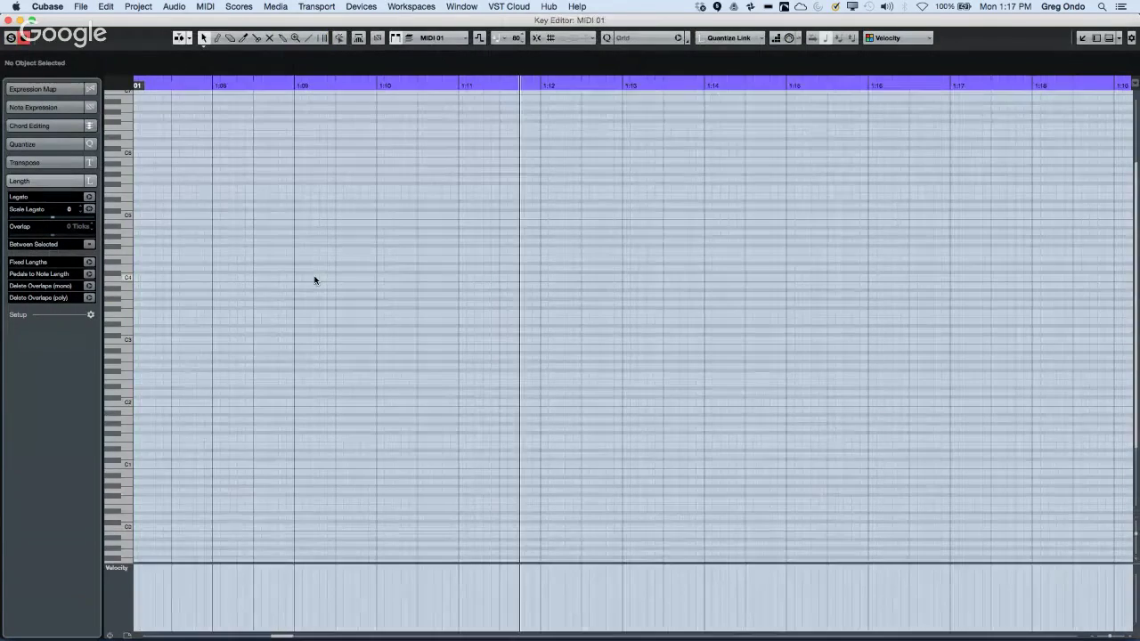
scroll(410, 273, up, 2)
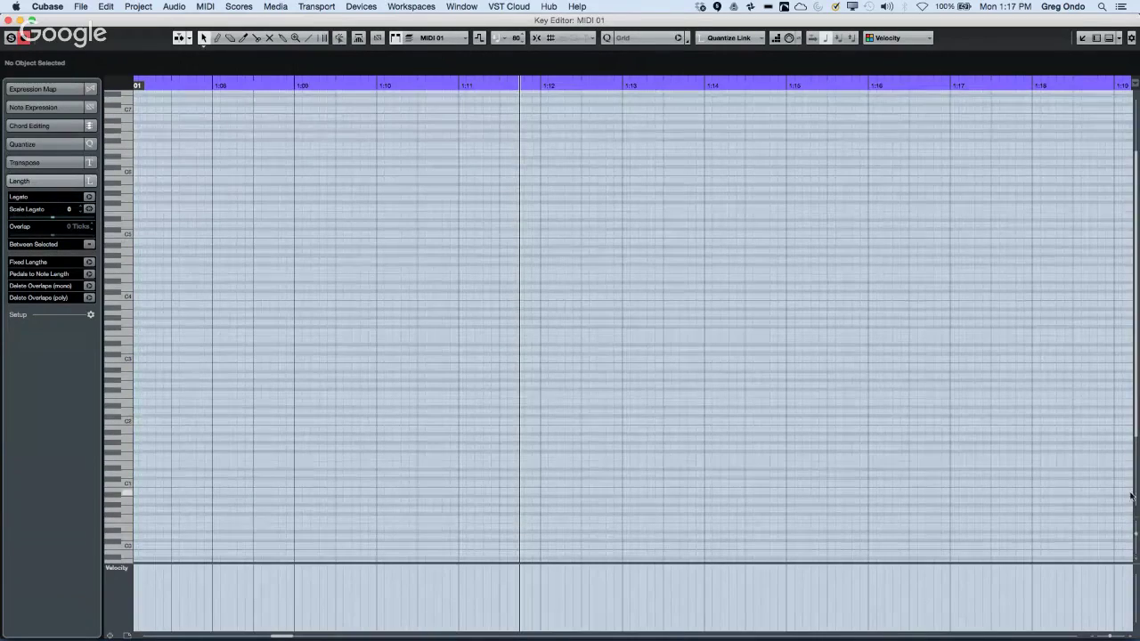
drag(1134, 535, 1134, 542)
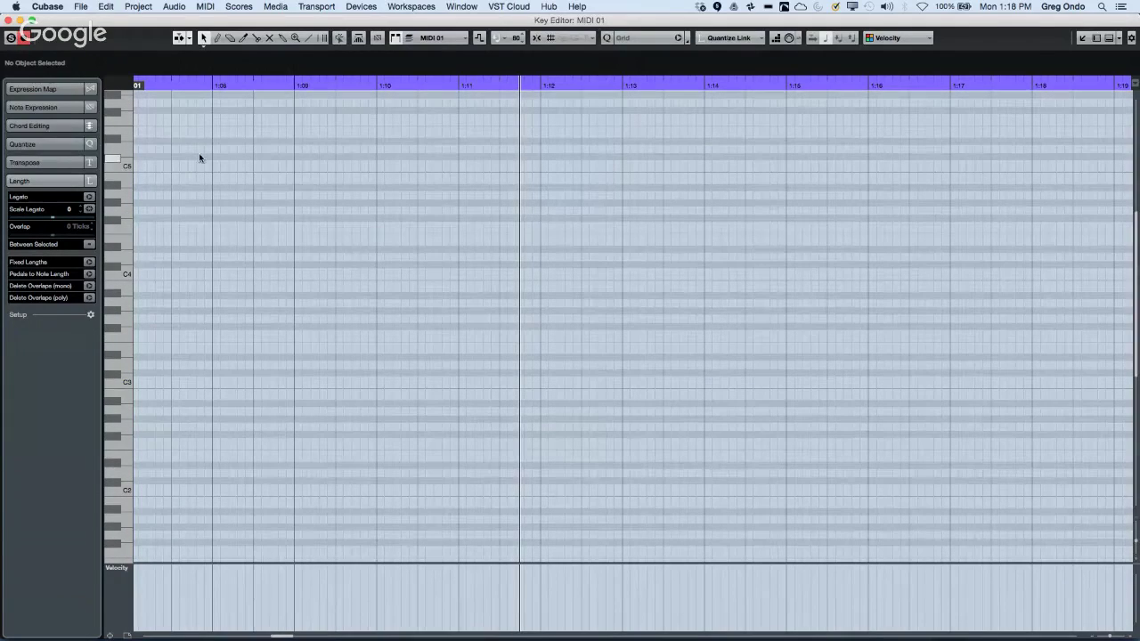
Draw a Bb4 note about 1.56 seconds long in the part, starting at about 1:08.3.
right_click(230, 185)
click(253, 202)
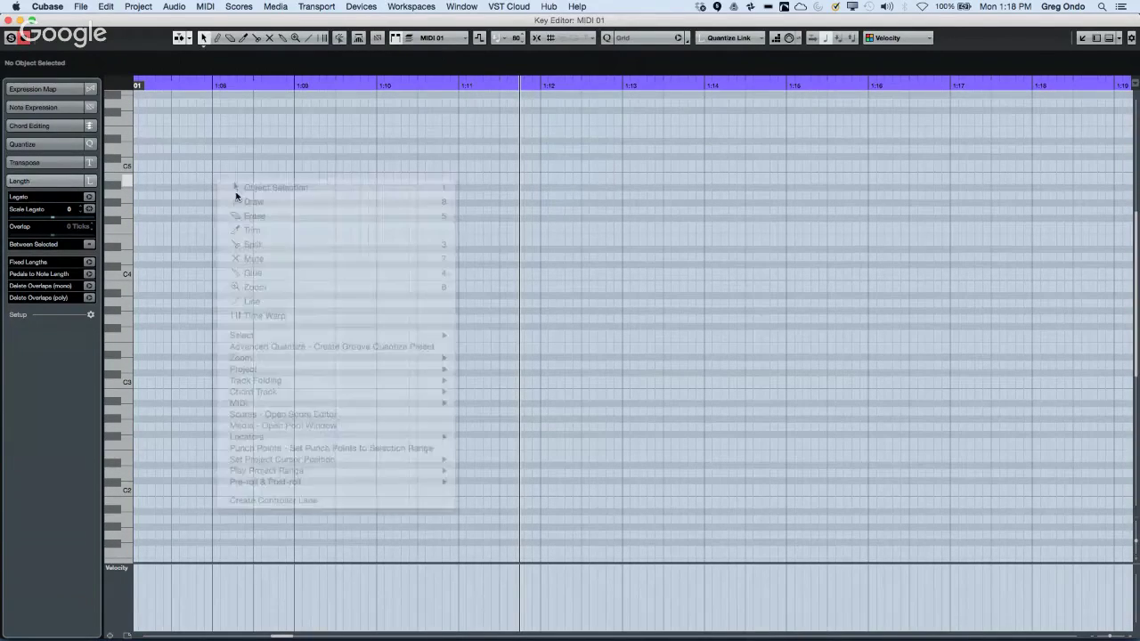
mouse_move(235, 188)
mouse_down()
mouse_move(361, 189)
mouse_move(362, 207)
mouse_up()
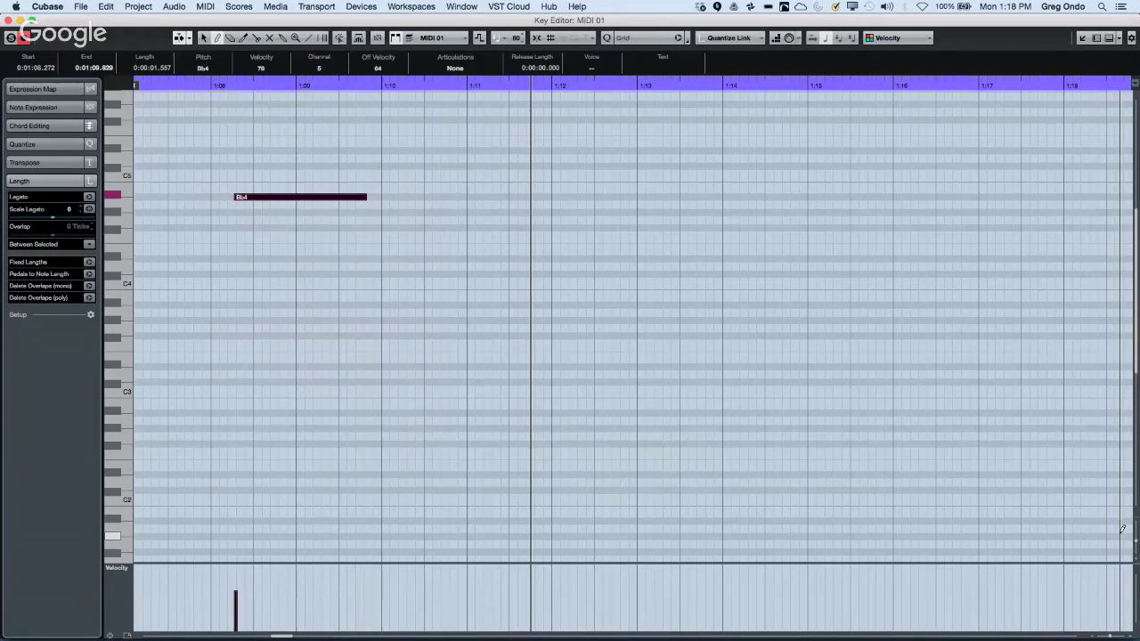
Place the project cursor near the start of the Bb4 note and enable Enharmonics from Chord Track in the Chords & Pitches preferences.
drag(1136, 543, 1135, 556)
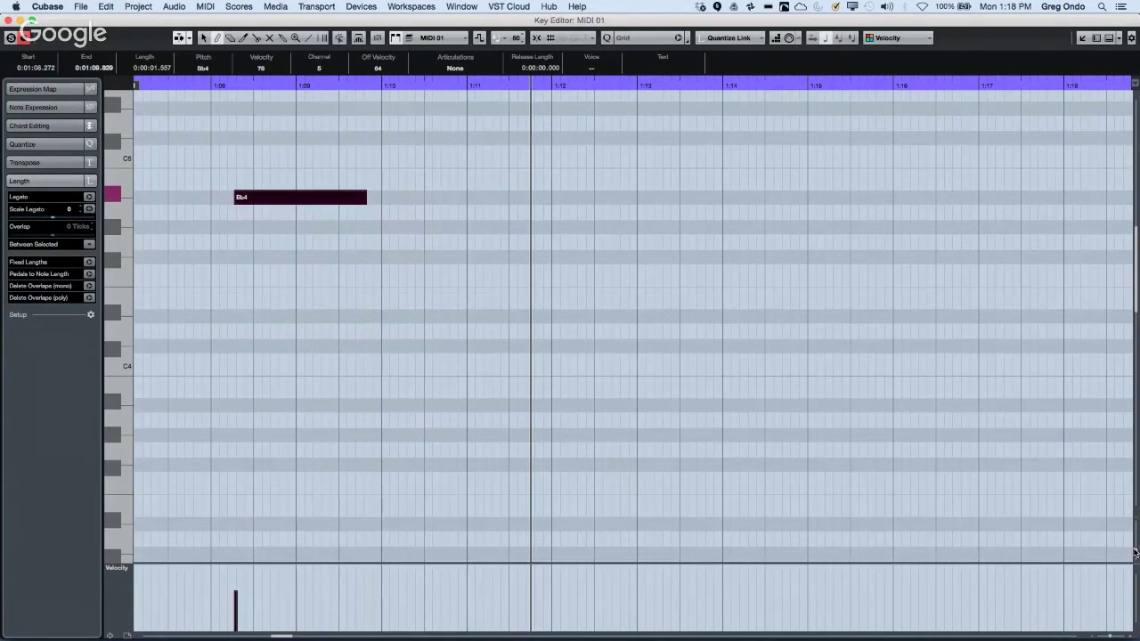
click(219, 86)
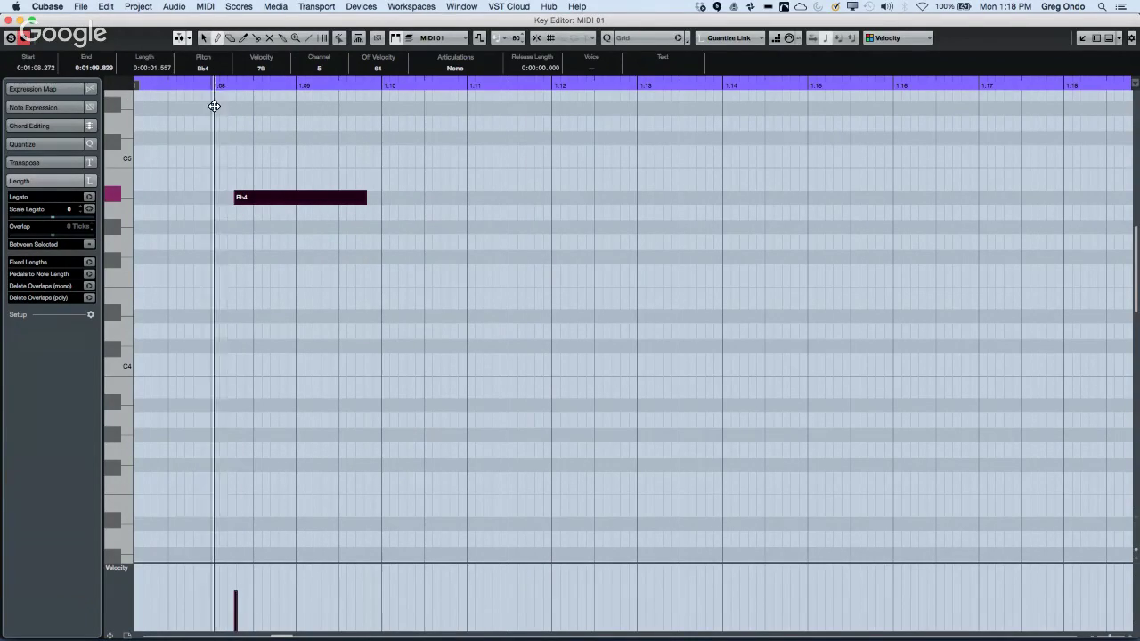
drag(223, 84, 218, 97)
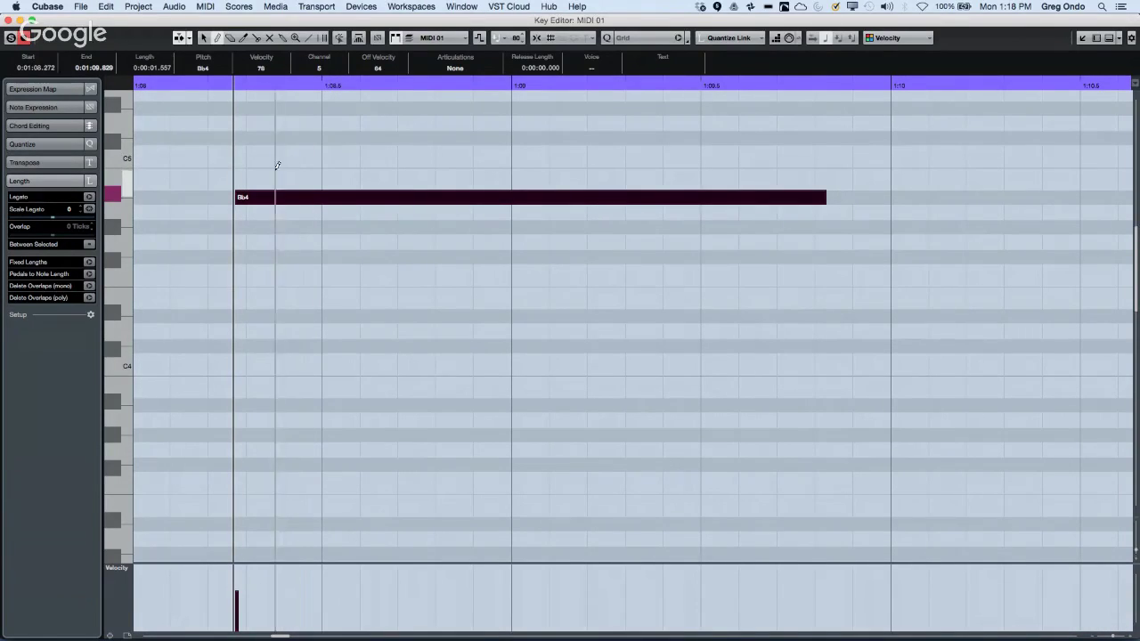
click(52, 6)
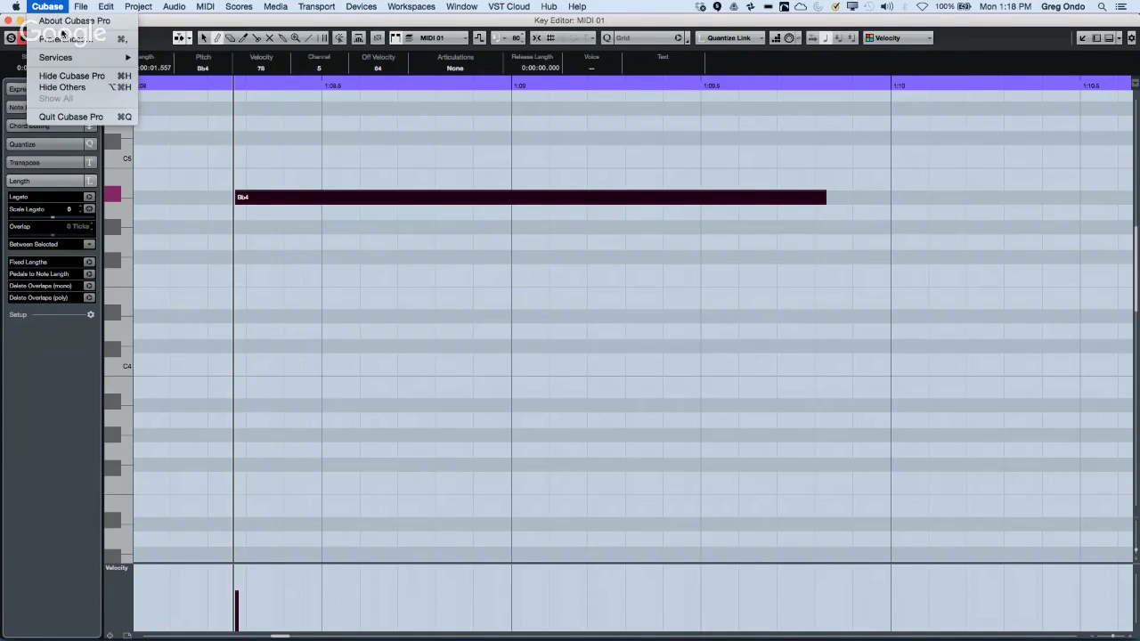
click(64, 38)
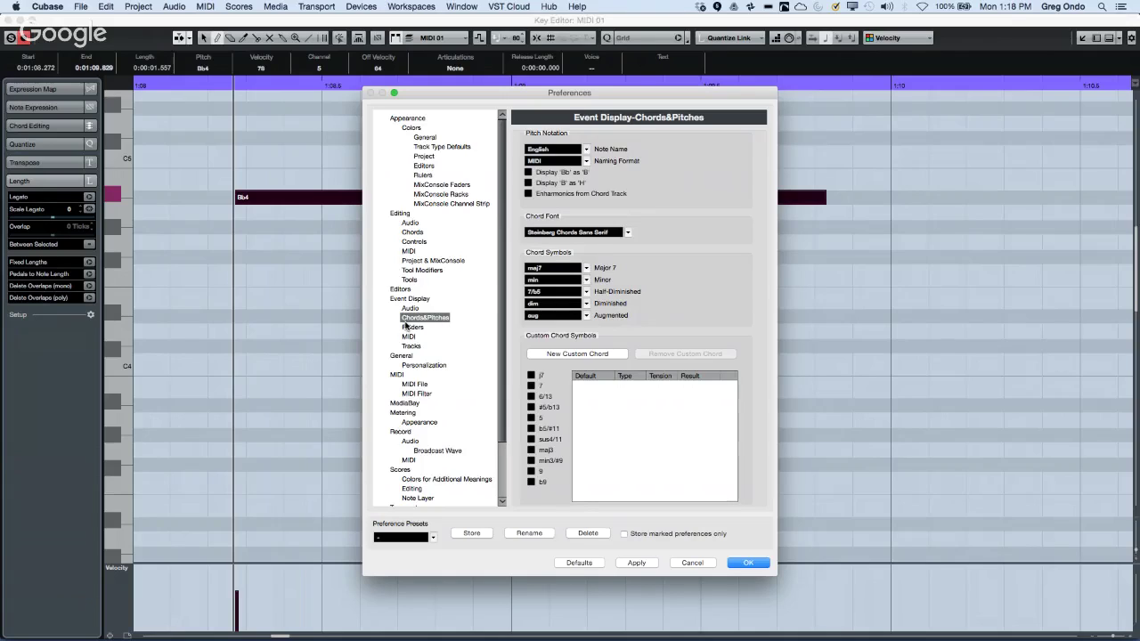
click(528, 194)
click(749, 563)
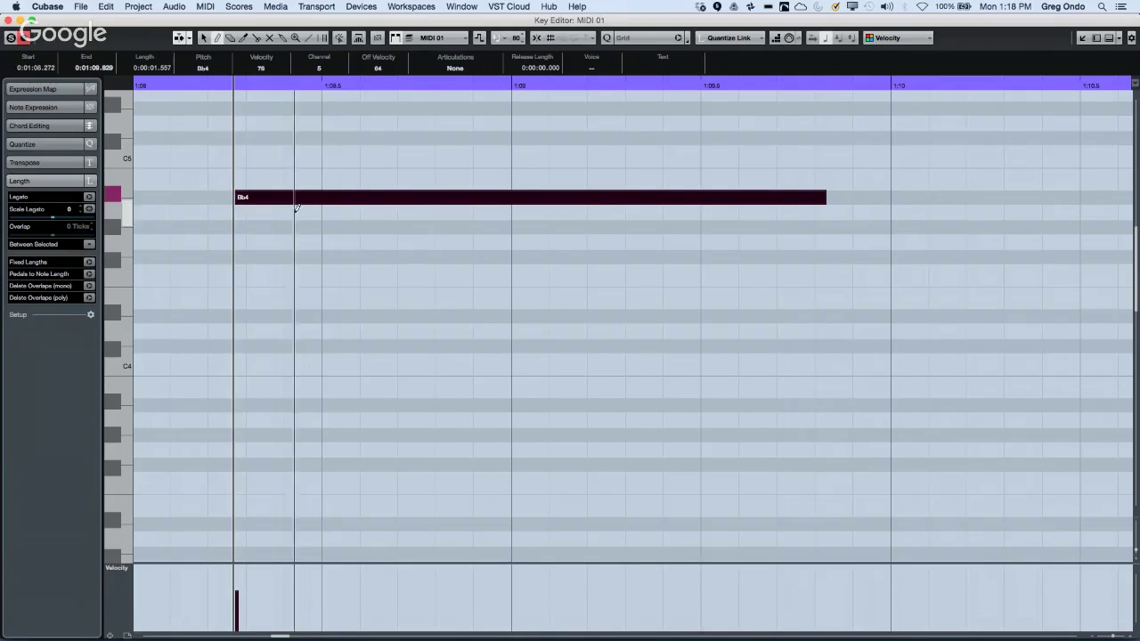
Return to Object Selection in the Key Editor and recheck the Enharmonics from Chord Track preference.
right_click(256, 198)
click(256, 204)
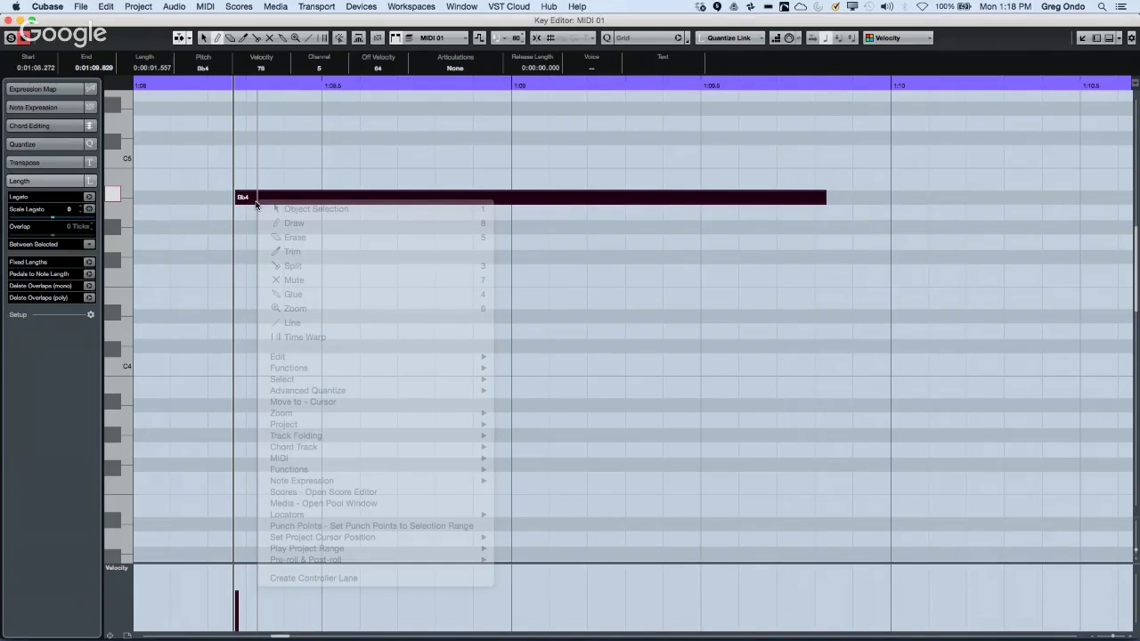
click(85, 7)
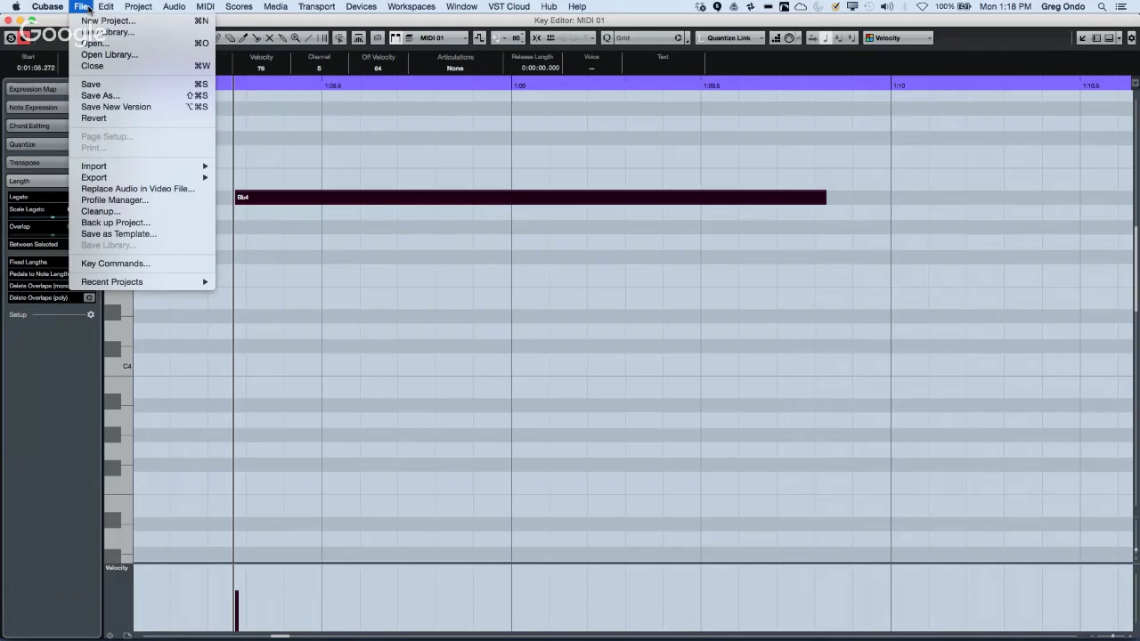
mouse_move(60, 8)
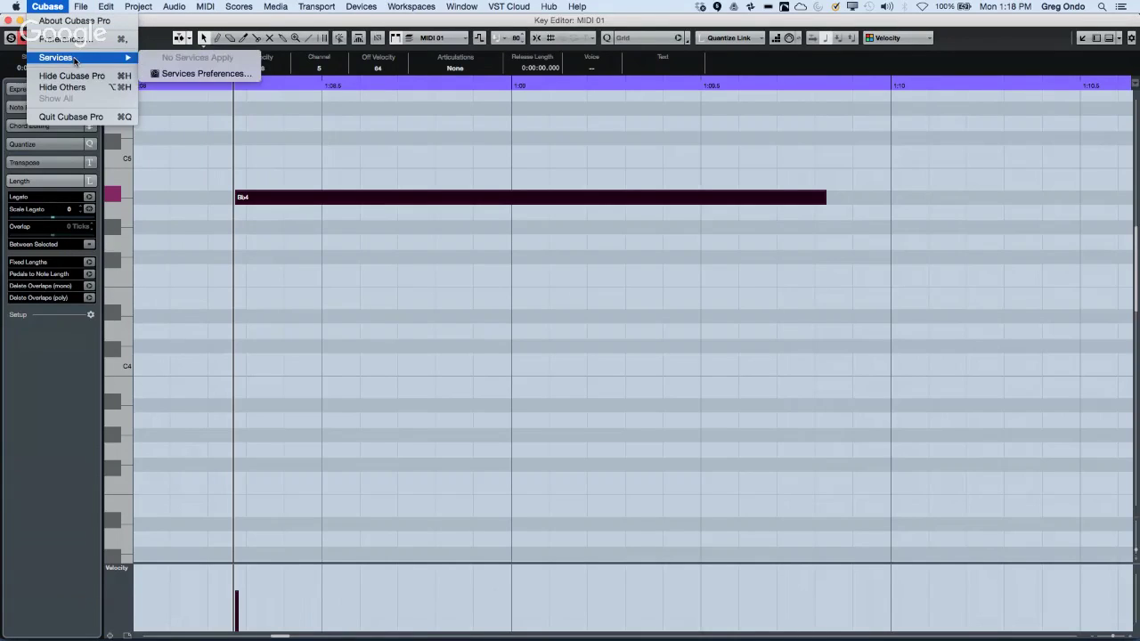
click(71, 40)
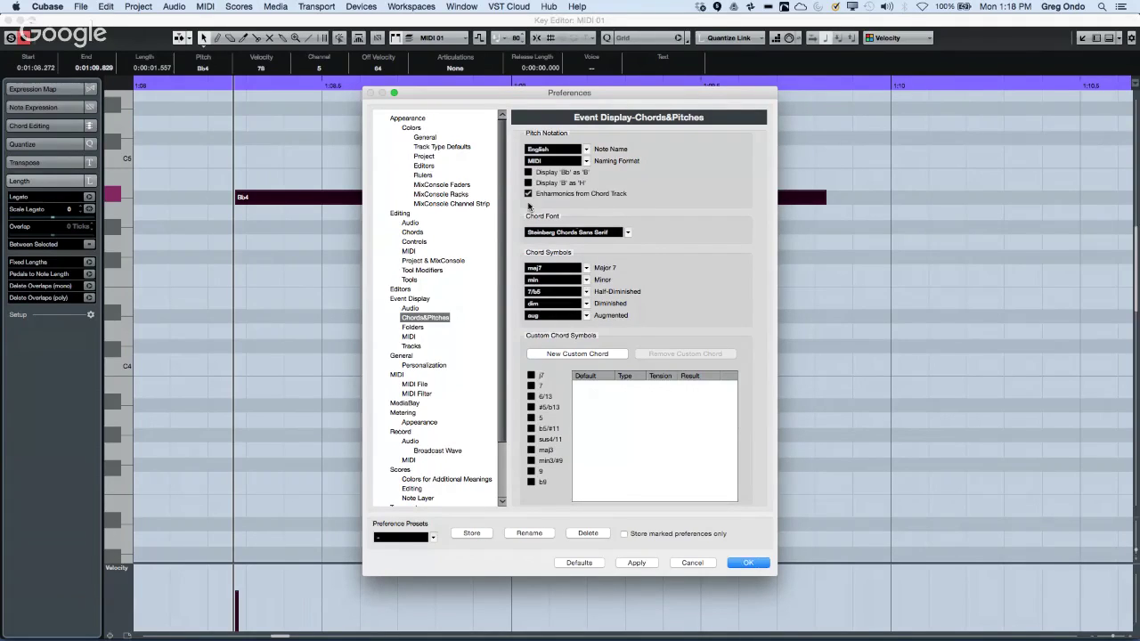
click(748, 564)
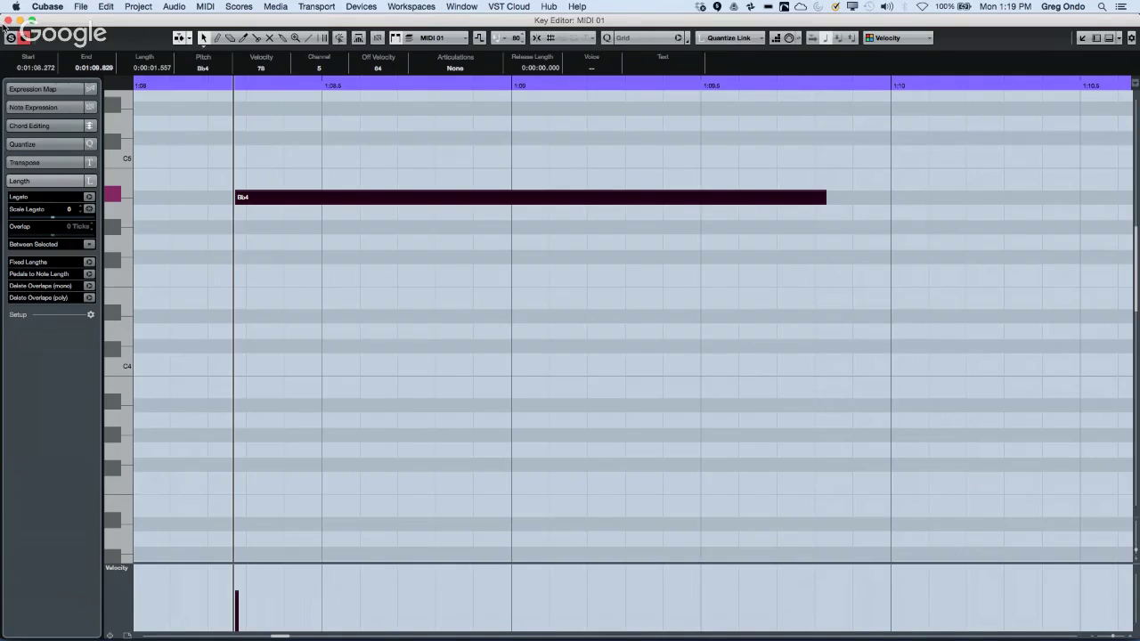
Close the detached Key Editor window and delete the Bb4 note from the MIDI 01 part.
click(8, 19)
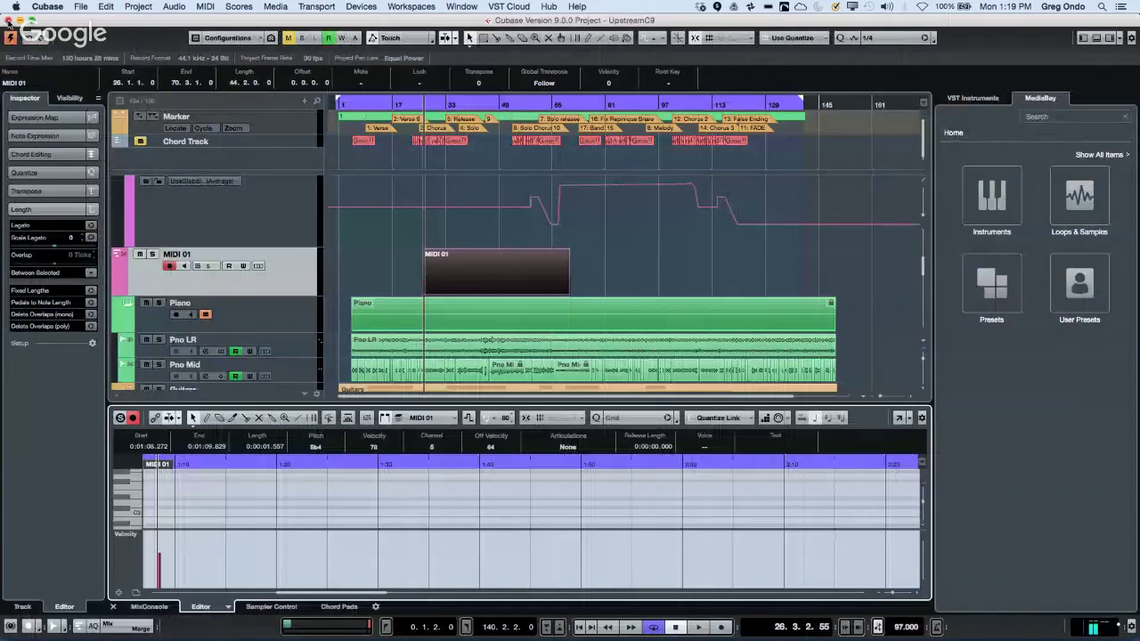
key(Delete)
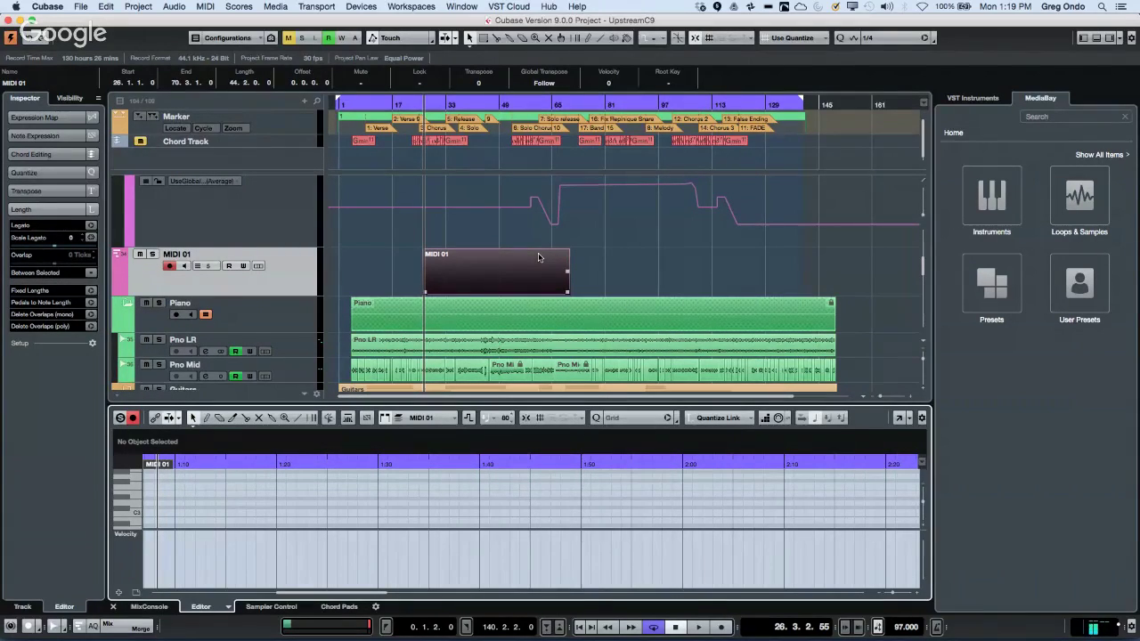
Look over the MIDI 01 track's available commands and the Chords & Pitches preferences.
right_click(293, 275)
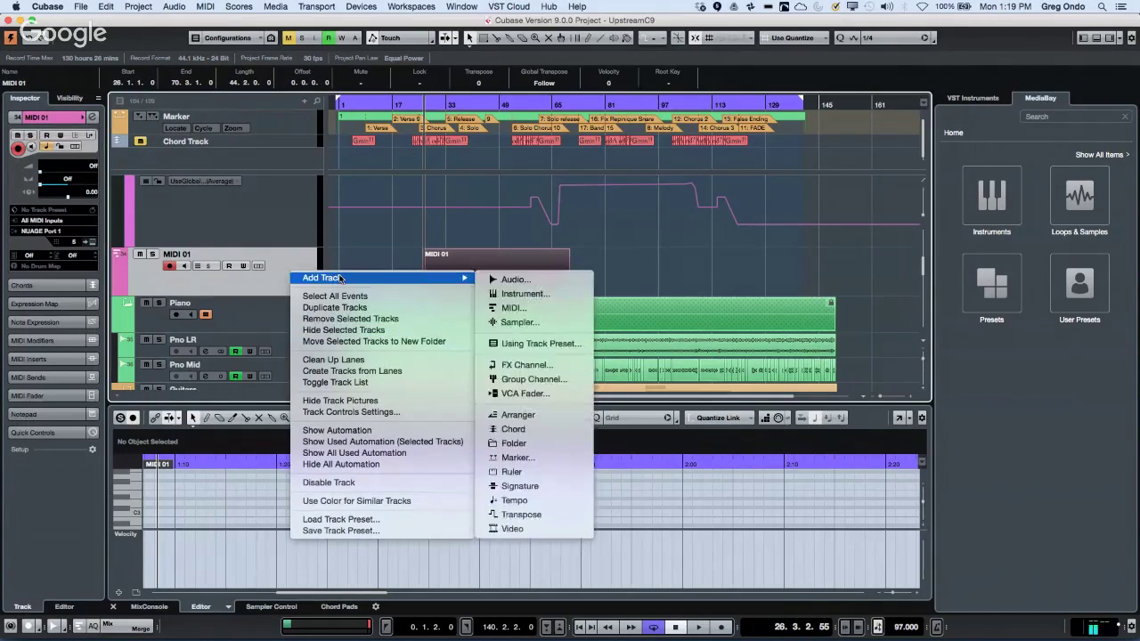
mouse_move(344, 285)
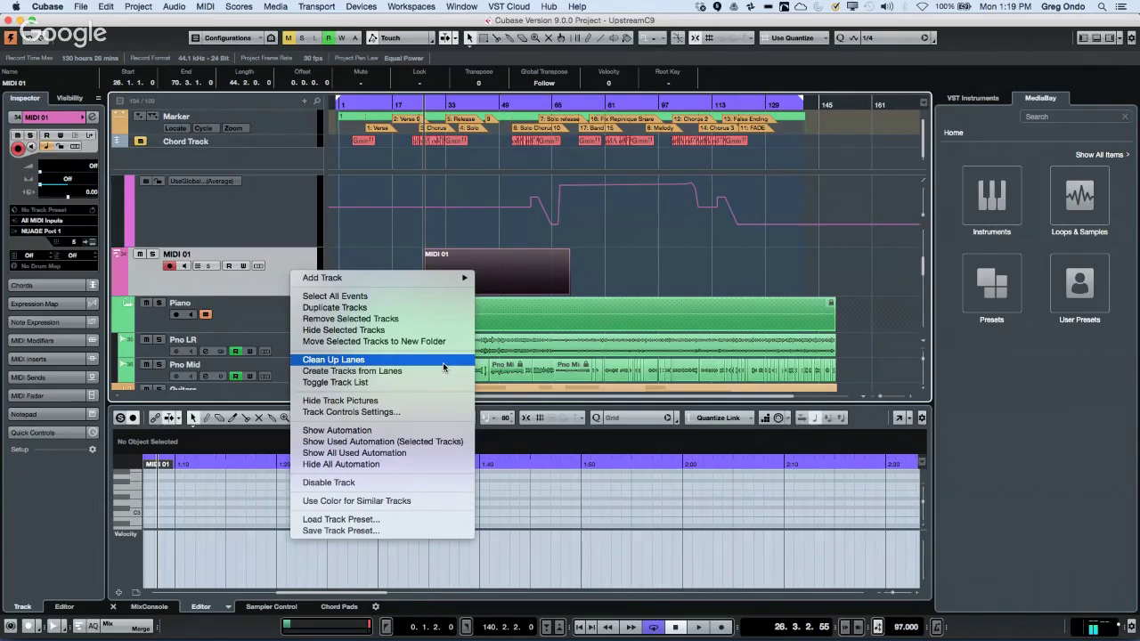
click(80, 11)
mouse_move(53, 9)
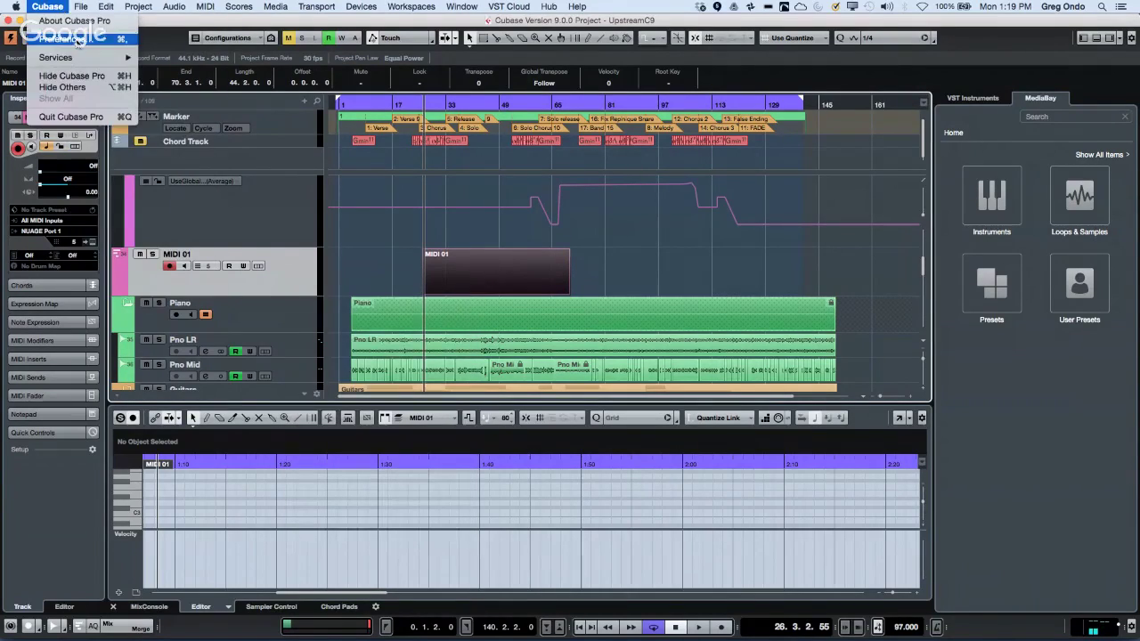
click(79, 40)
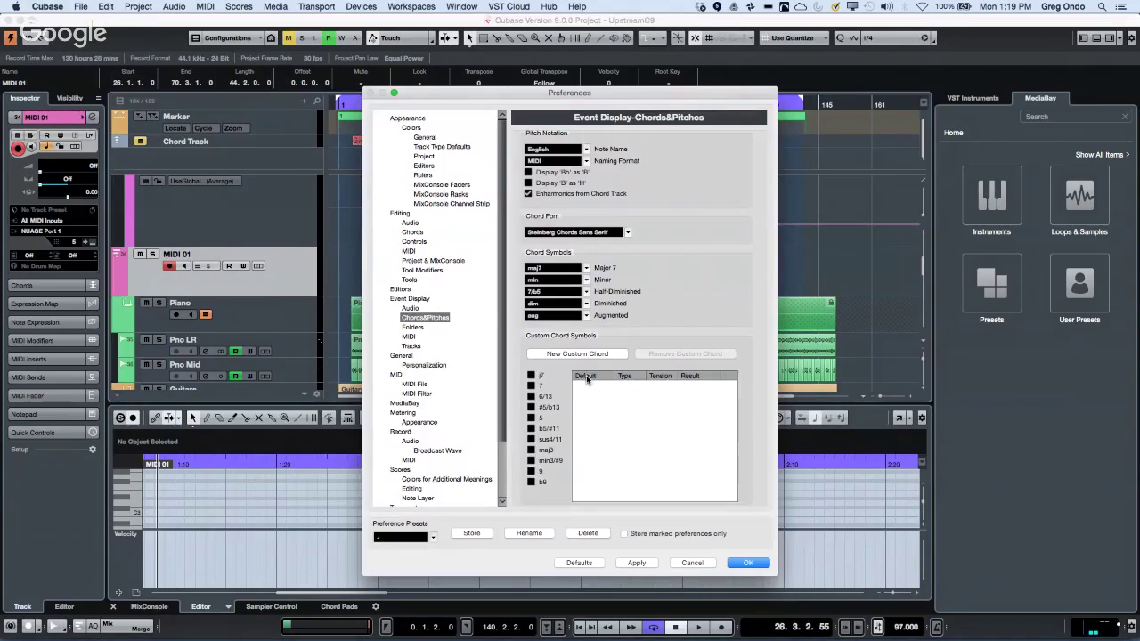
click(750, 564)
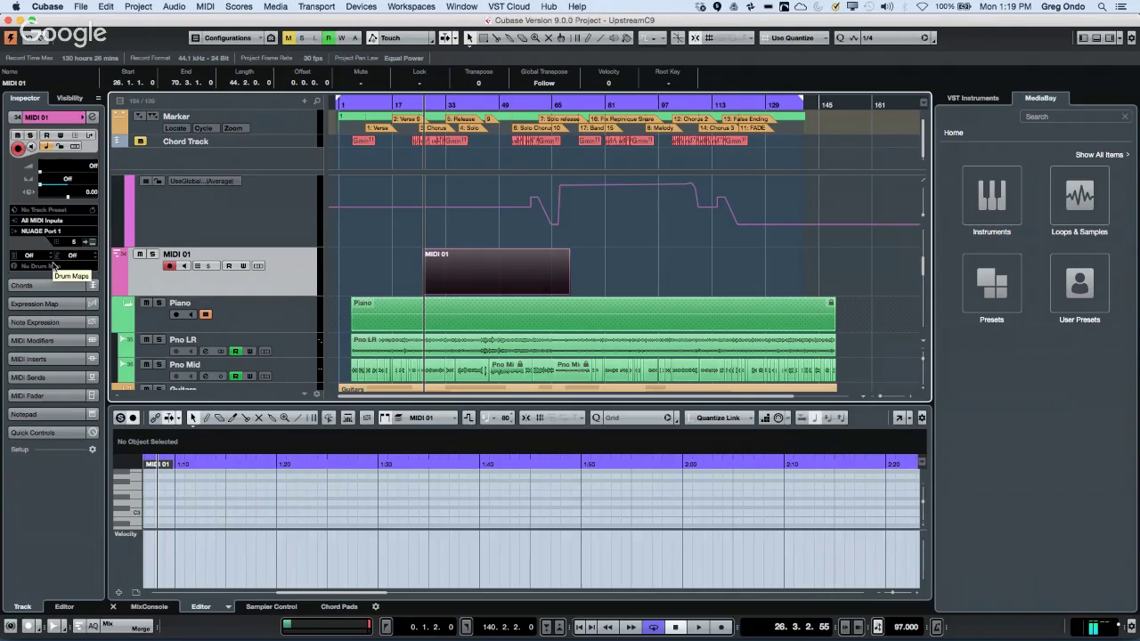
Insert the MIDI Control effect in MIDI 01's first MIDI insert slot and set CC 1 (Modulation) to 15.
click(71, 362)
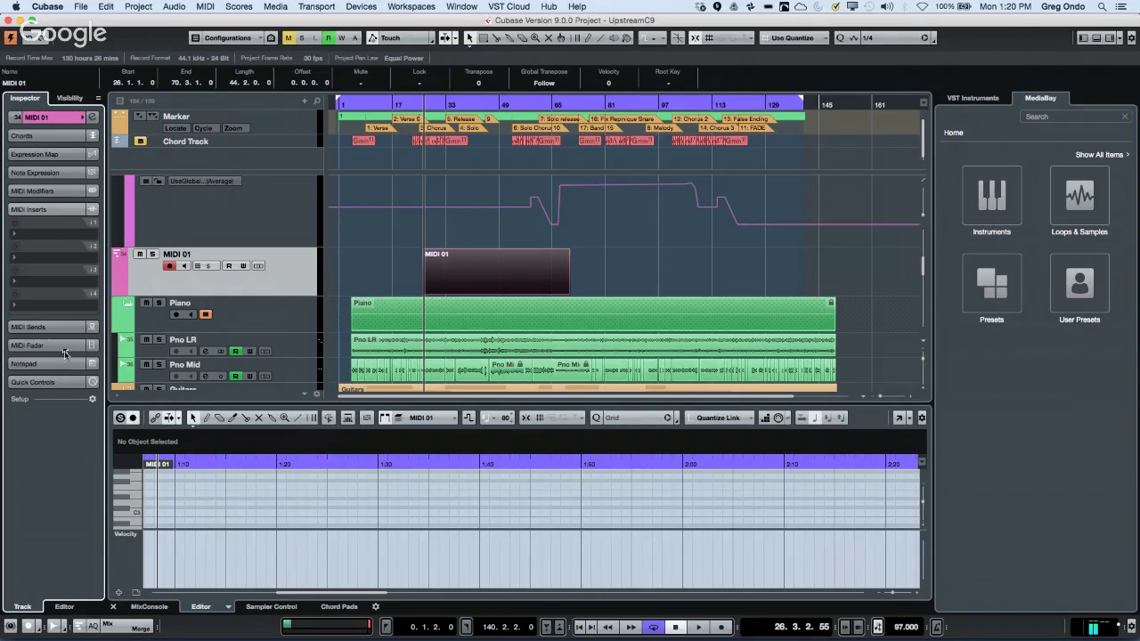
click(51, 234)
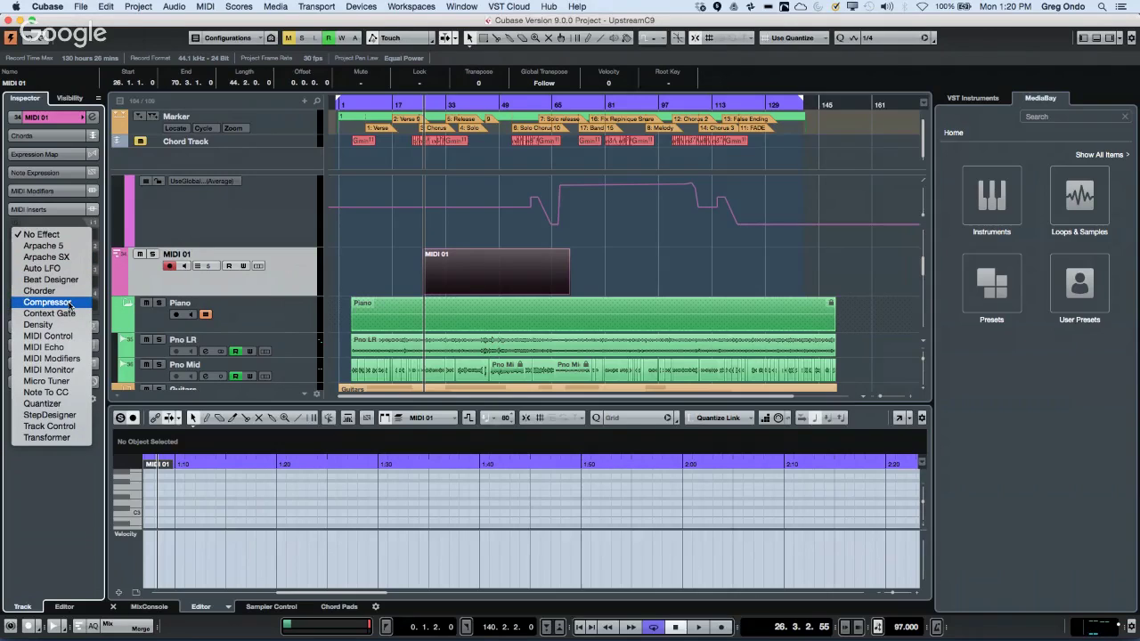
click(62, 336)
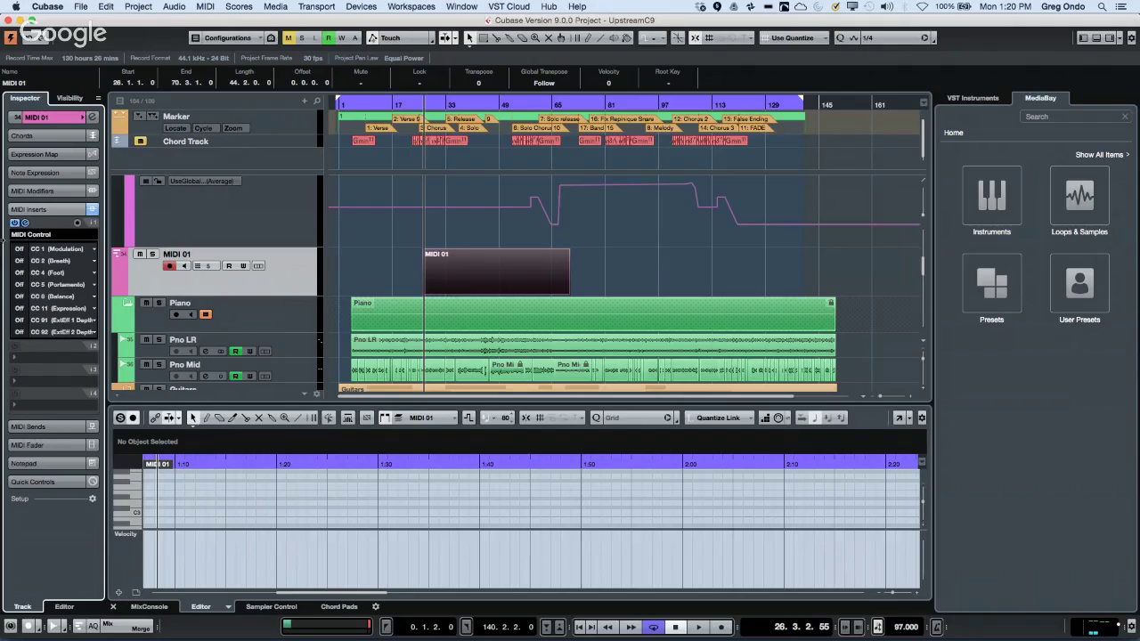
drag(20, 248, 28, 234)
scroll(20, 253, up, 5)
Set the first MIDI Control value to 3 and reassign that controller to CC 7 (Main Volume).
click(69, 251)
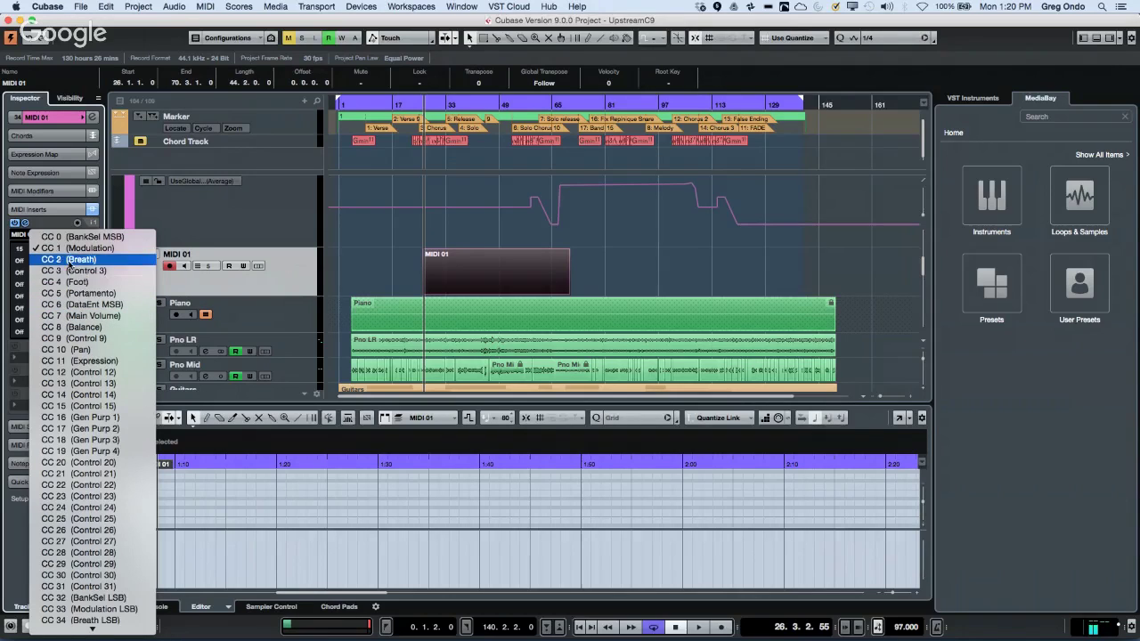
click(22, 253)
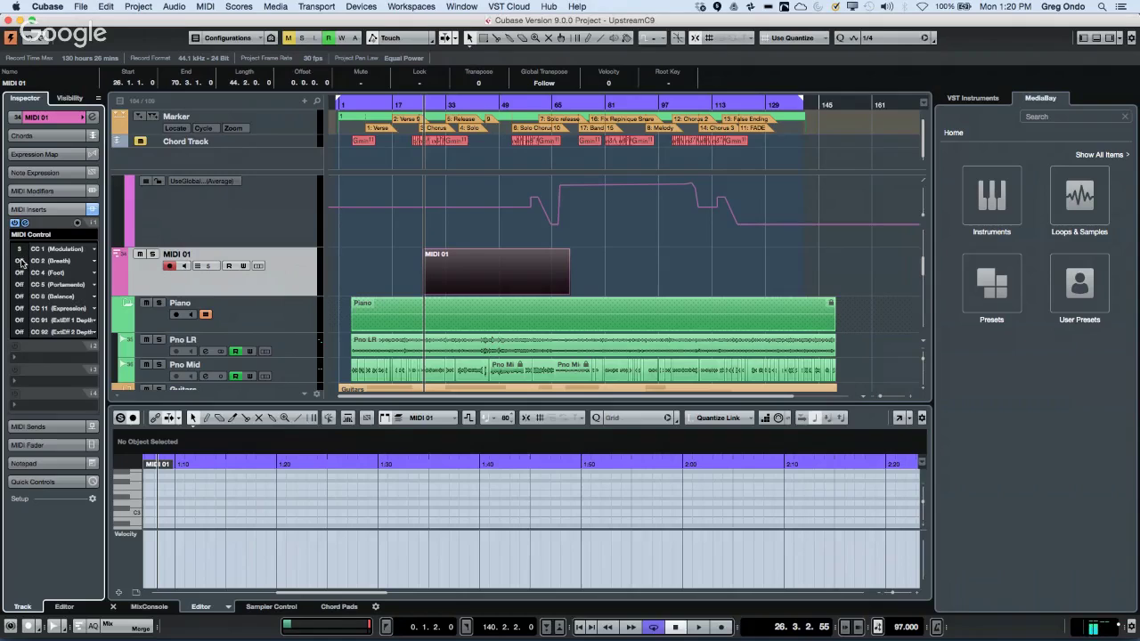
click(83, 249)
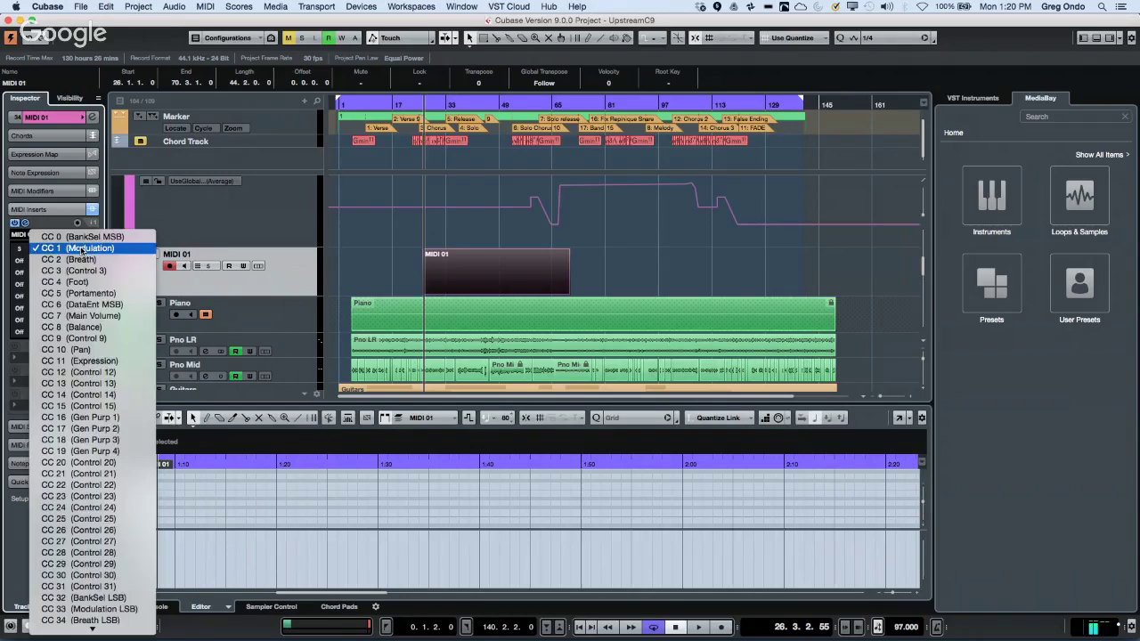
click(125, 317)
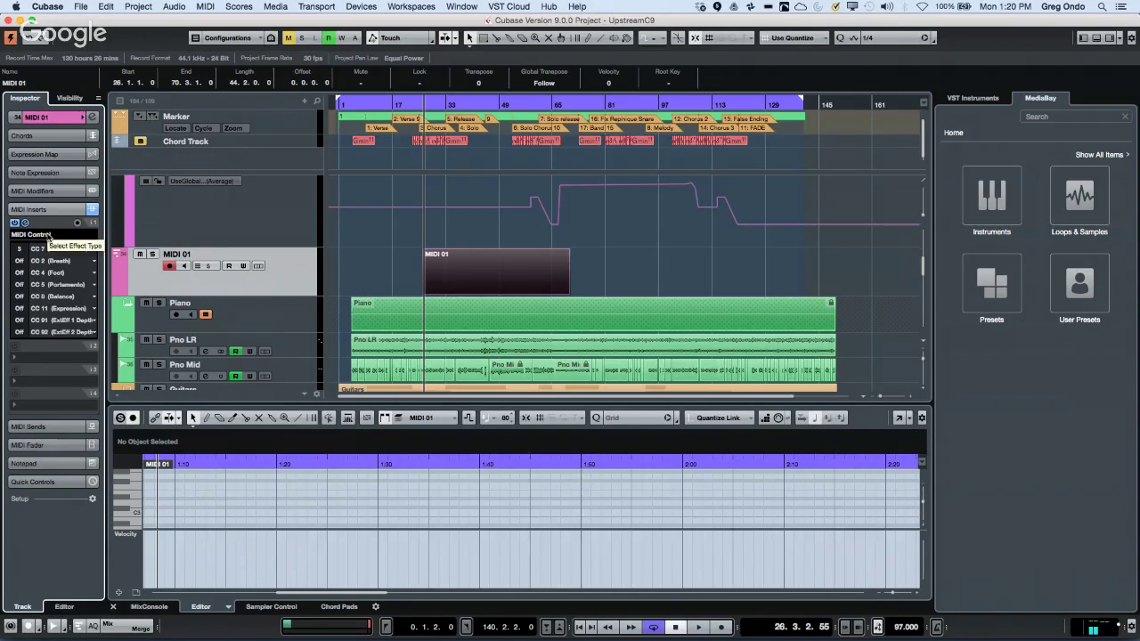
Remove the MIDI Control effect from MIDI 01's first MIDI insert slot.
click(41, 234)
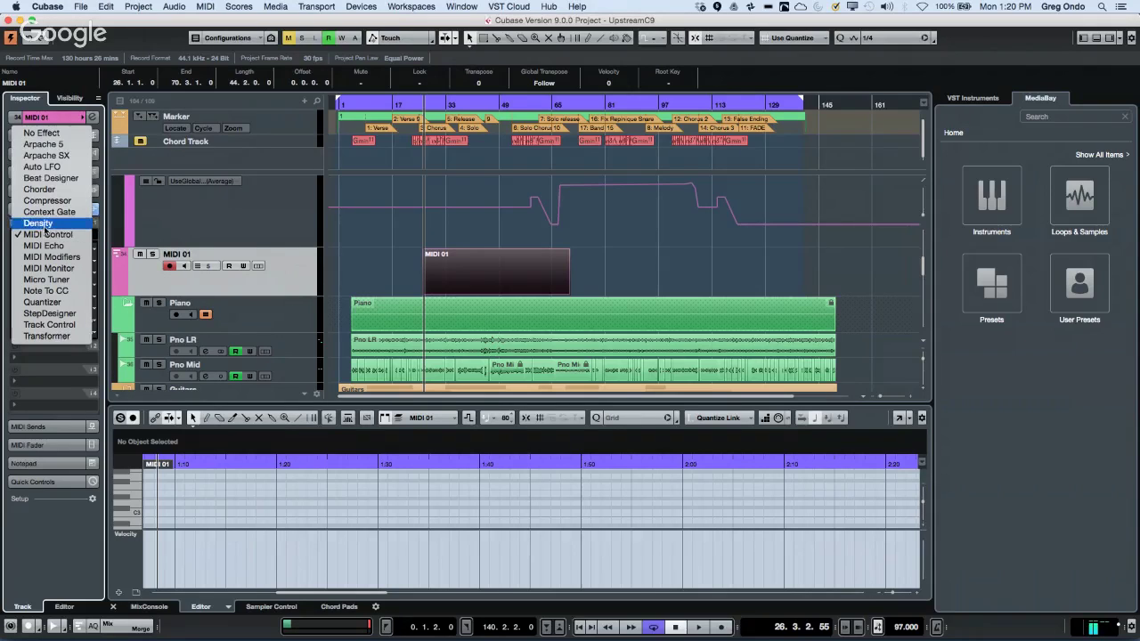
click(61, 134)
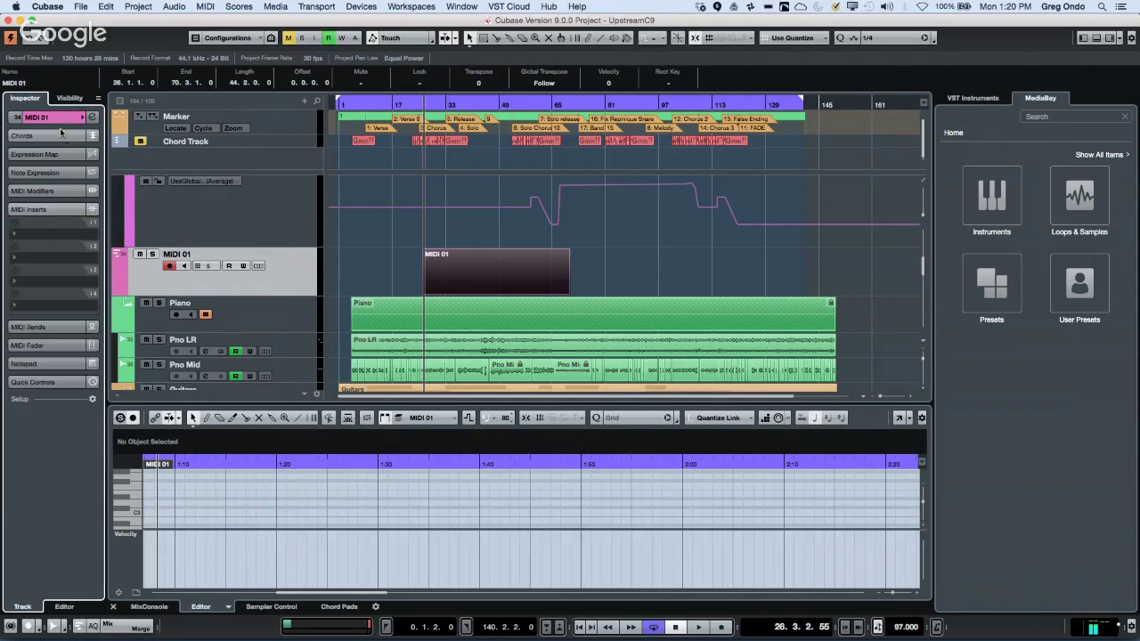
Open a Local Input Transformer for the MIDI 01 track and activate Module 1 with the Transform function.
click(63, 117)
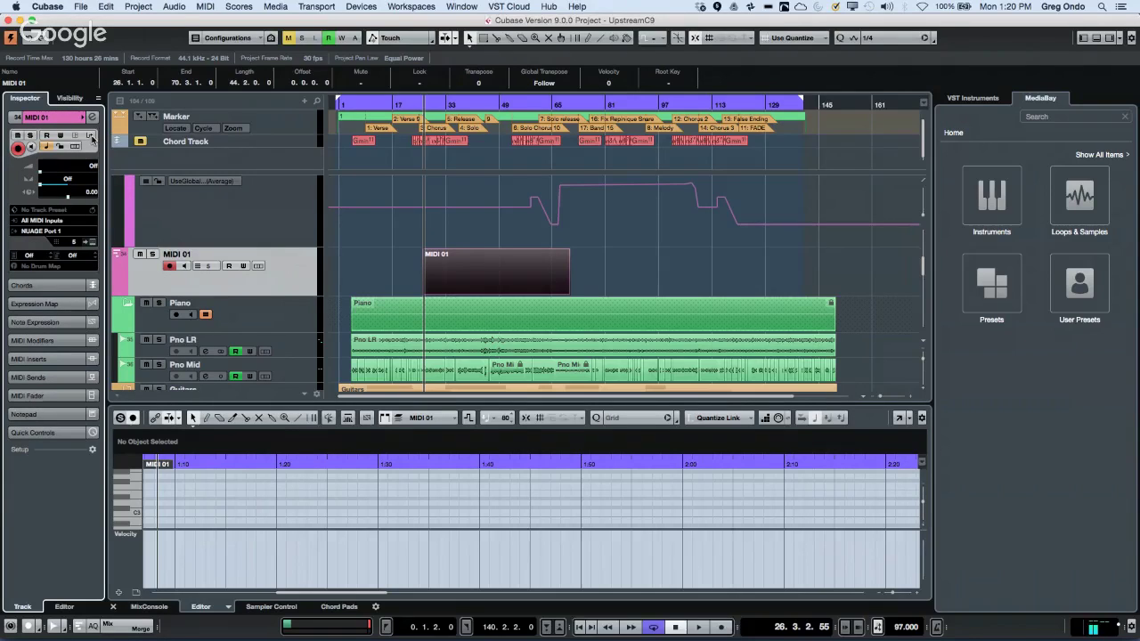
click(91, 136)
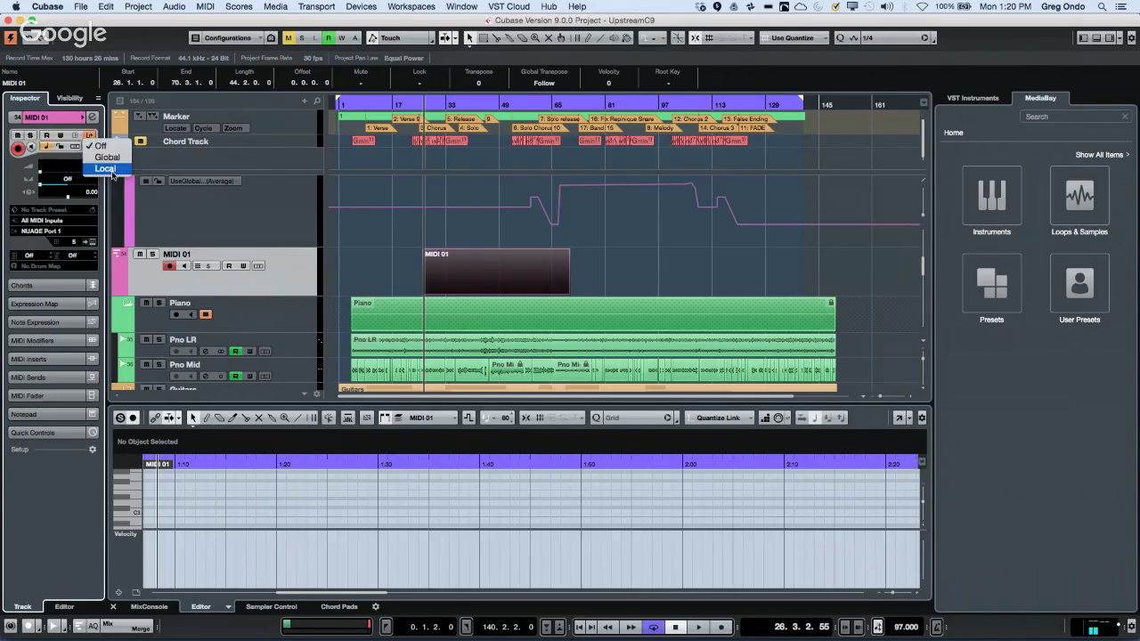
click(110, 171)
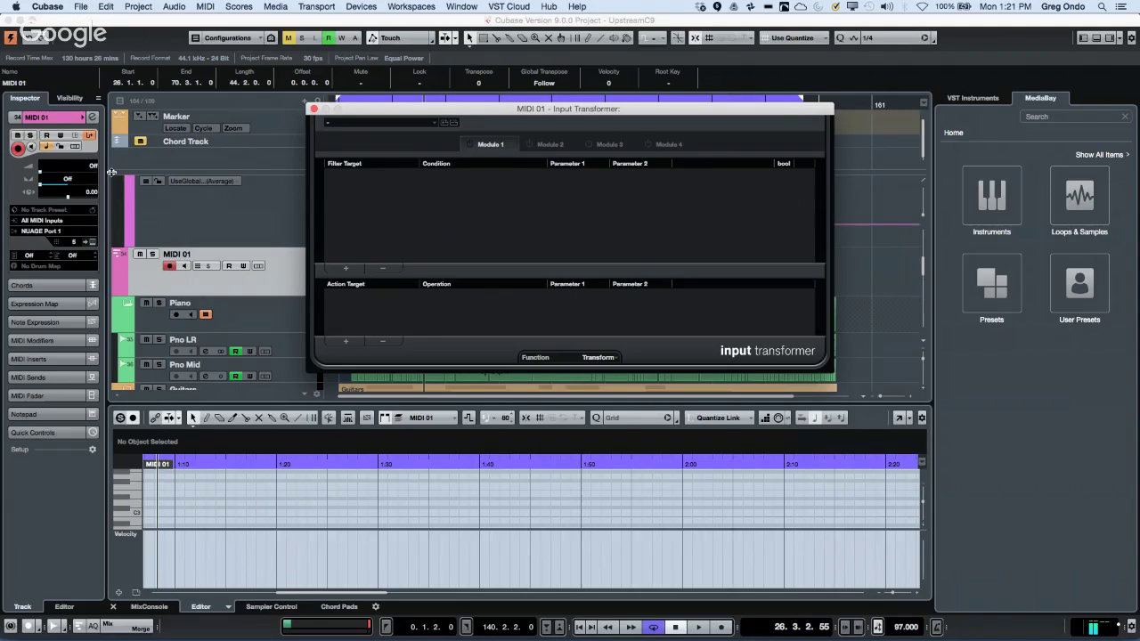
click(588, 359)
click(586, 359)
click(470, 144)
Add a filter condition to Module 1 where Type Is equals Controller.
click(346, 268)
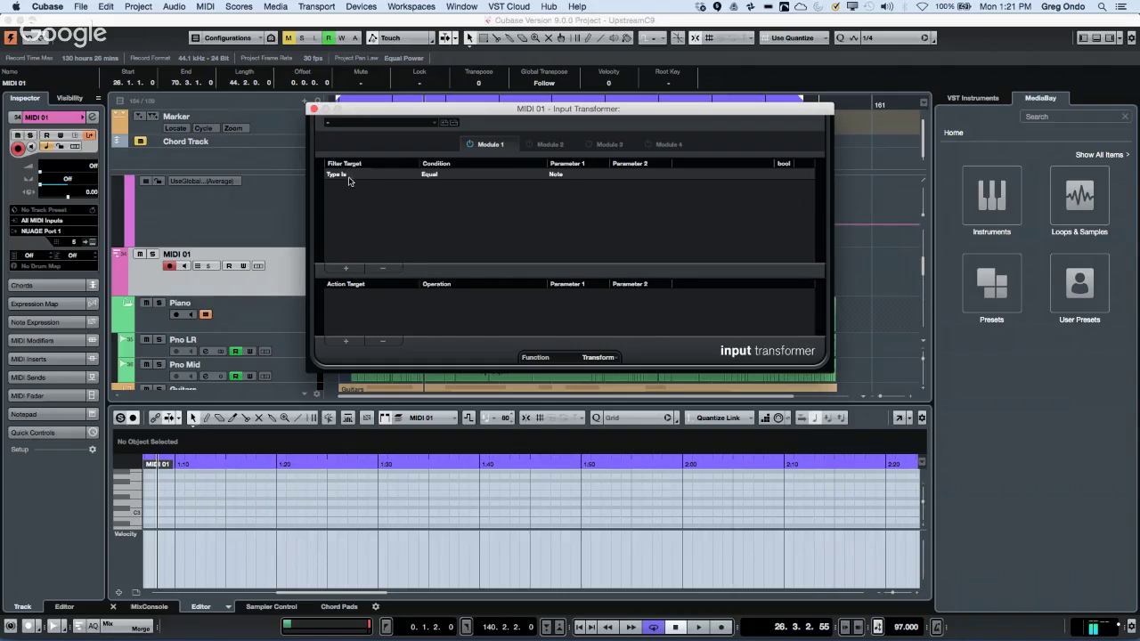
click(344, 174)
click(557, 174)
click(556, 174)
click(582, 208)
Add a second filter condition to Module 1 where MIDI Controller No. equals 1.
click(347, 268)
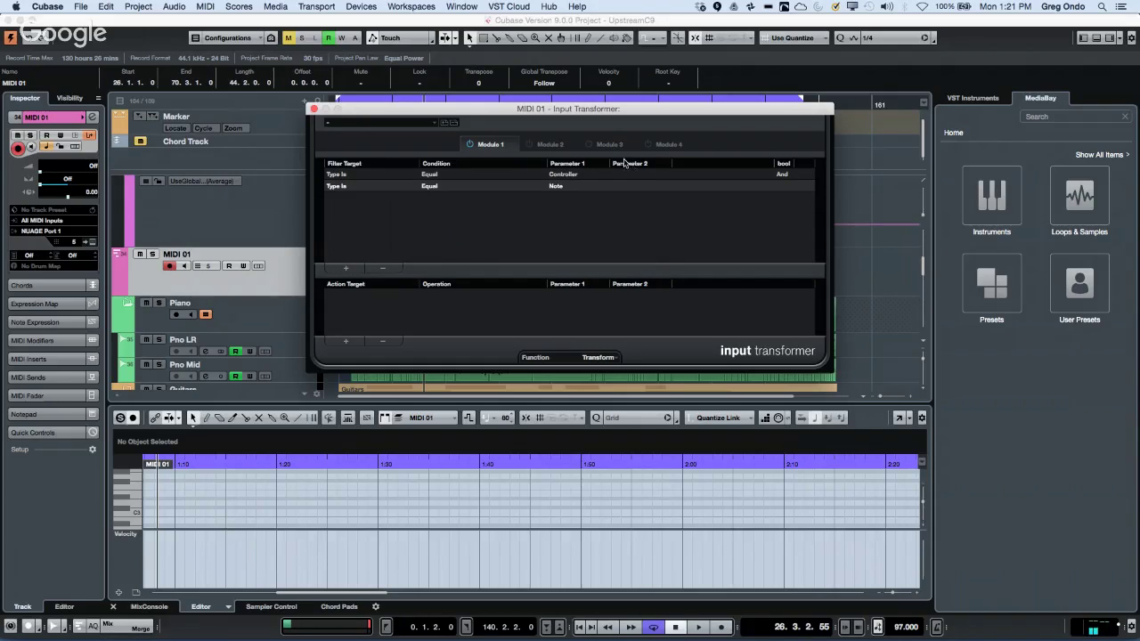
click(347, 187)
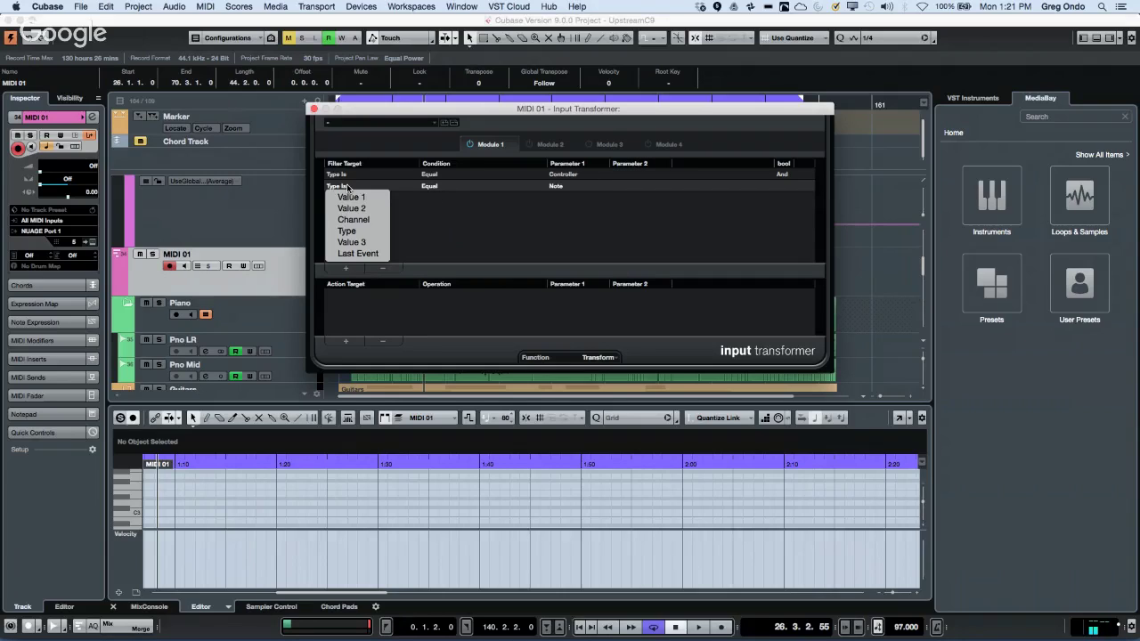
click(351, 197)
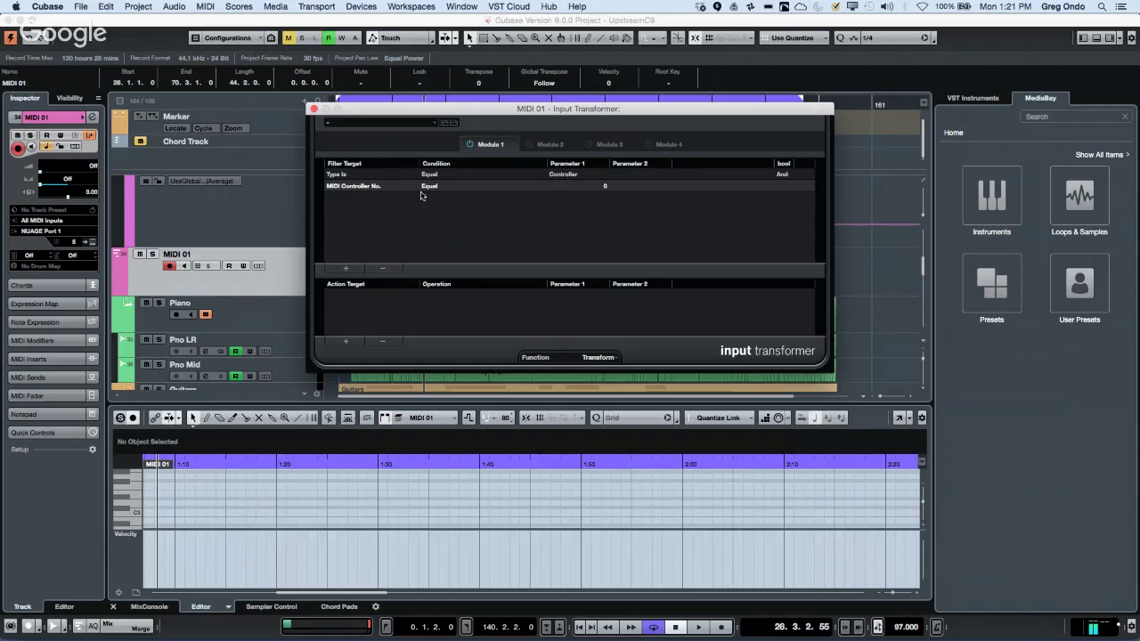
click(607, 187)
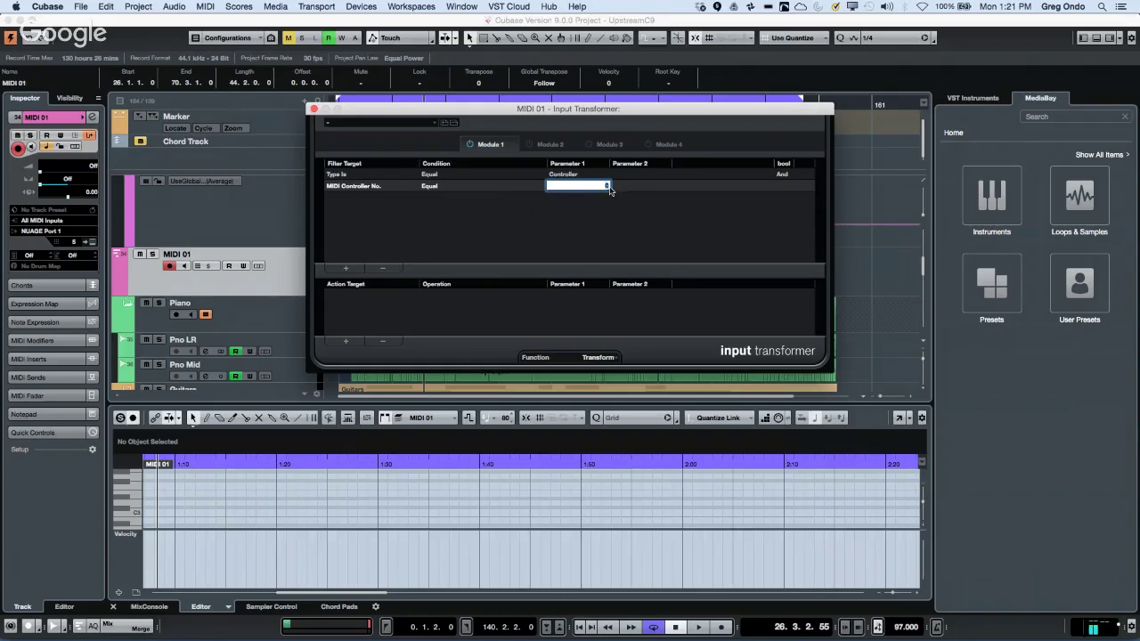
text(1)
key(Return)
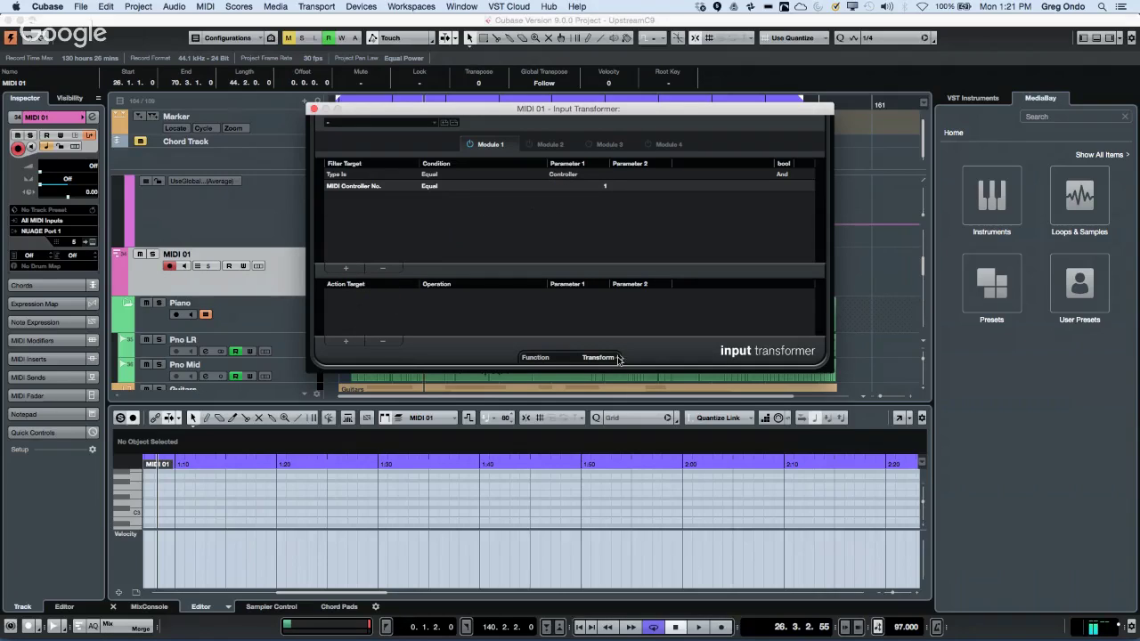
Add an action to Module 1 that applies Set to fixed value to Value 1.
click(346, 340)
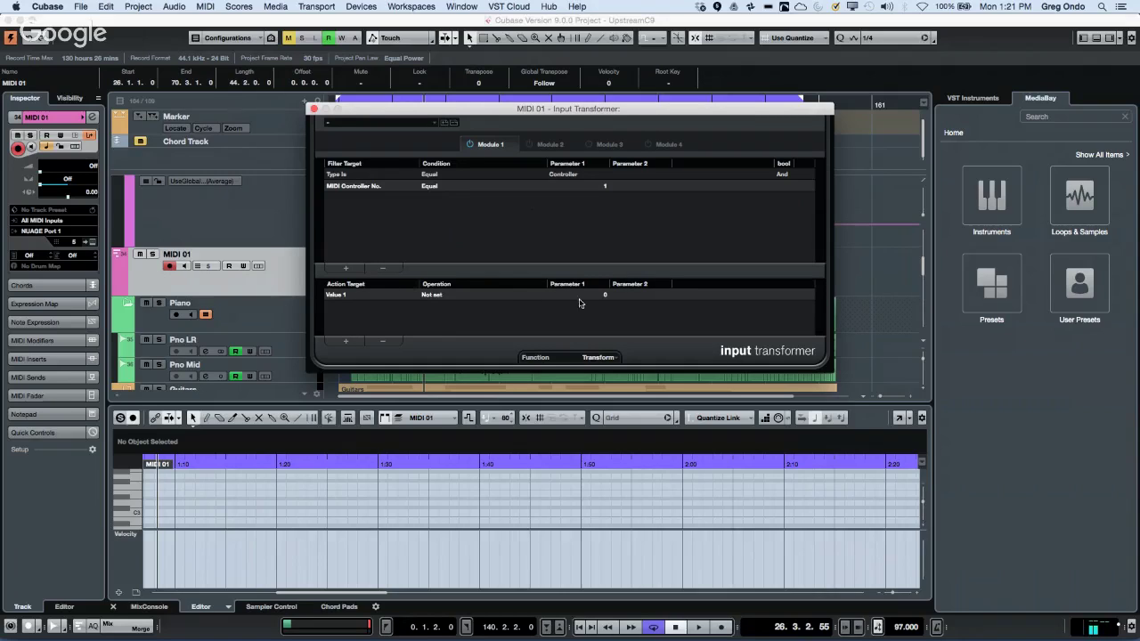
click(445, 297)
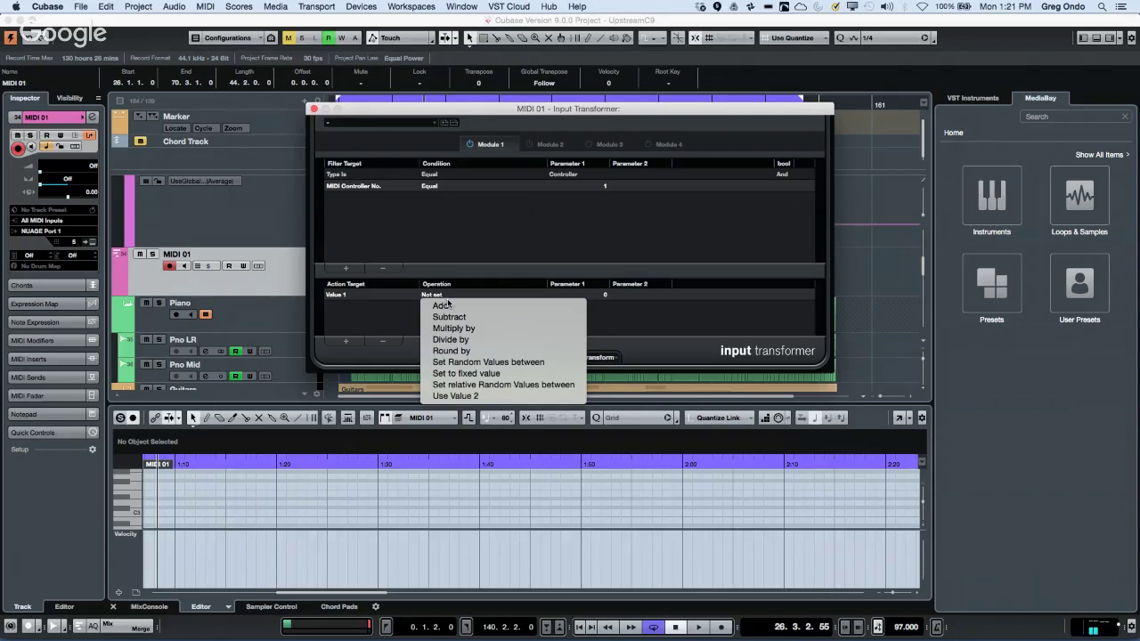
click(399, 314)
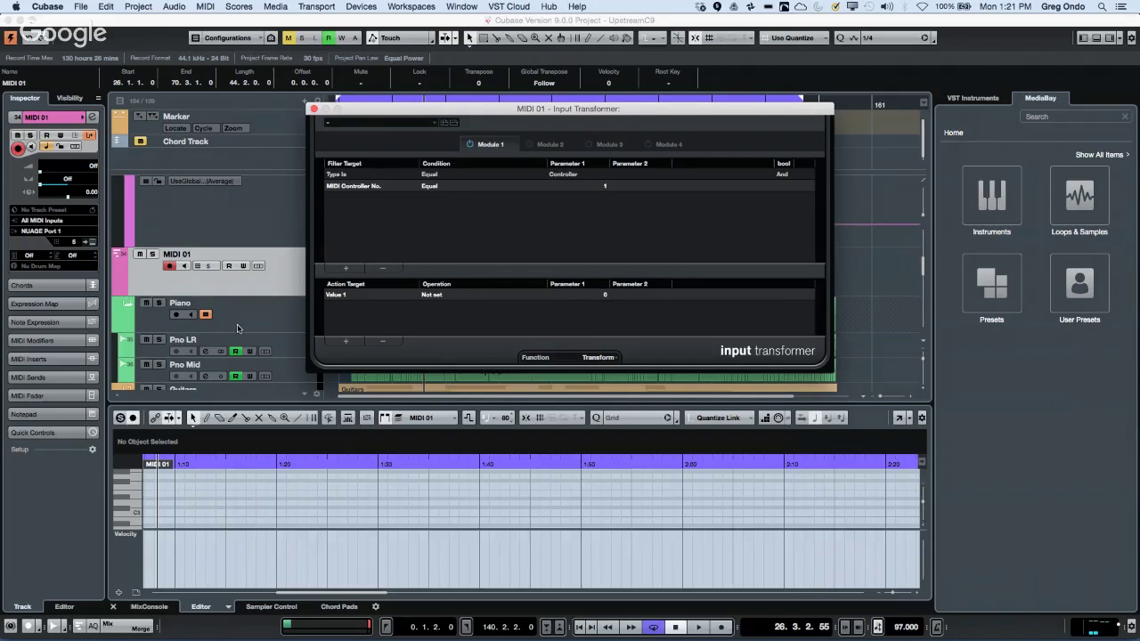
click(344, 296)
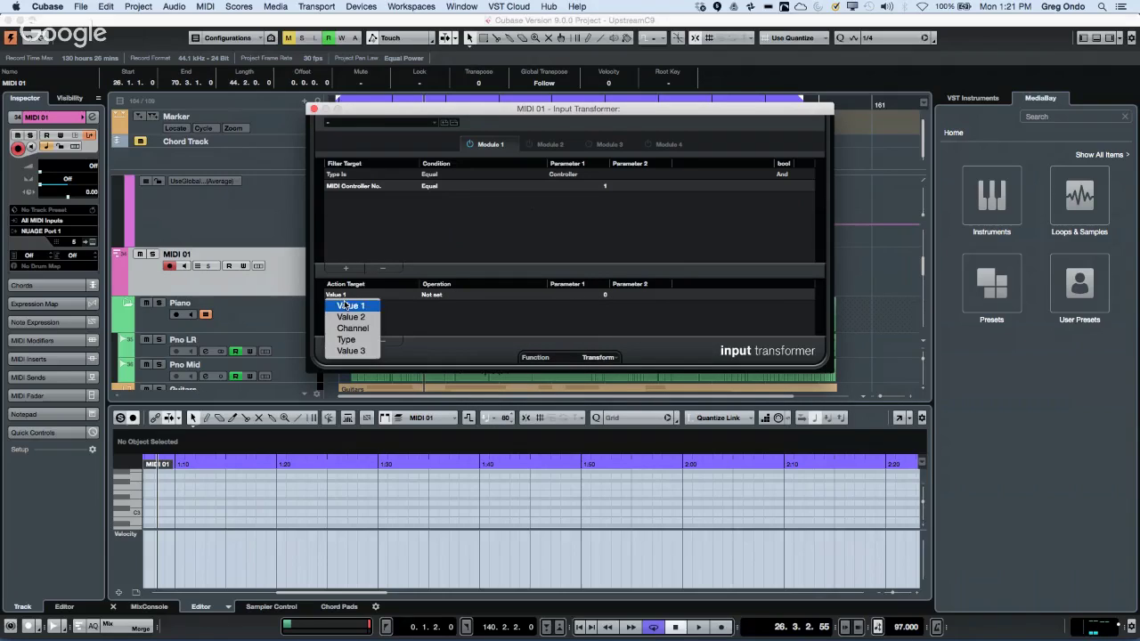
click(347, 305)
click(440, 296)
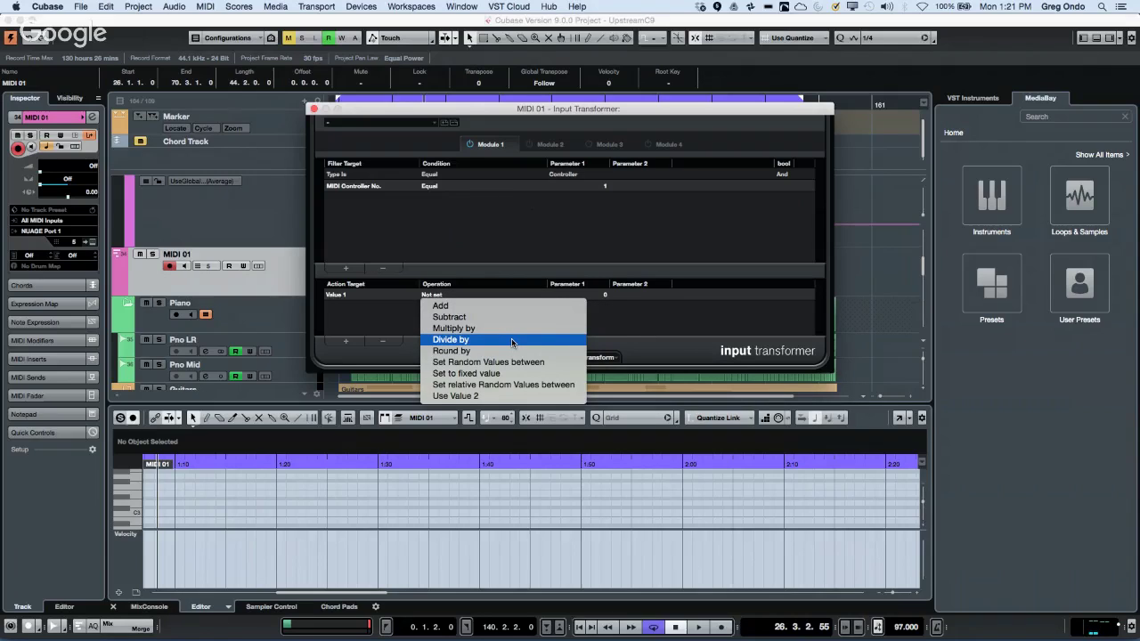
click(513, 374)
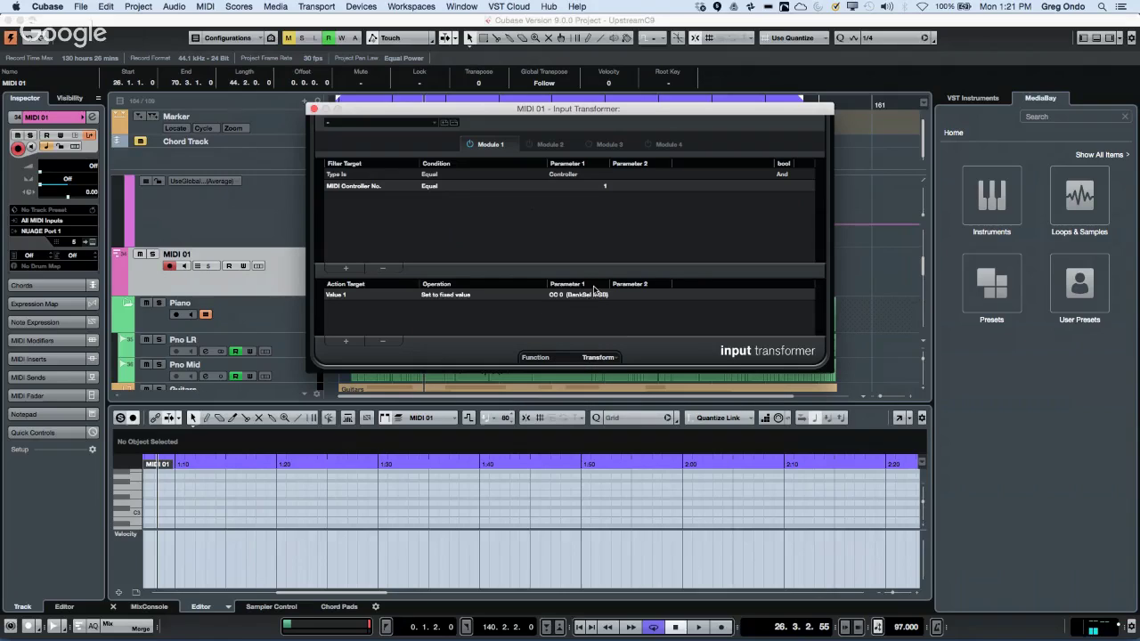
Set the fixed value of the Value 1 action to CC 10 (Pan).
double_click(575, 296)
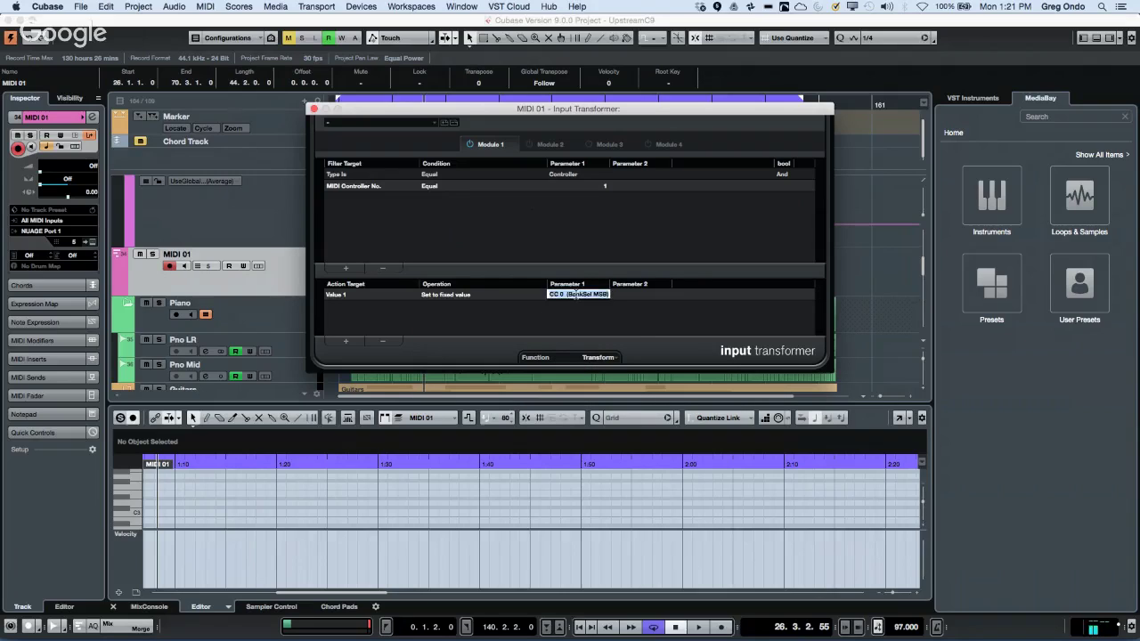
text(5)
key(Return)
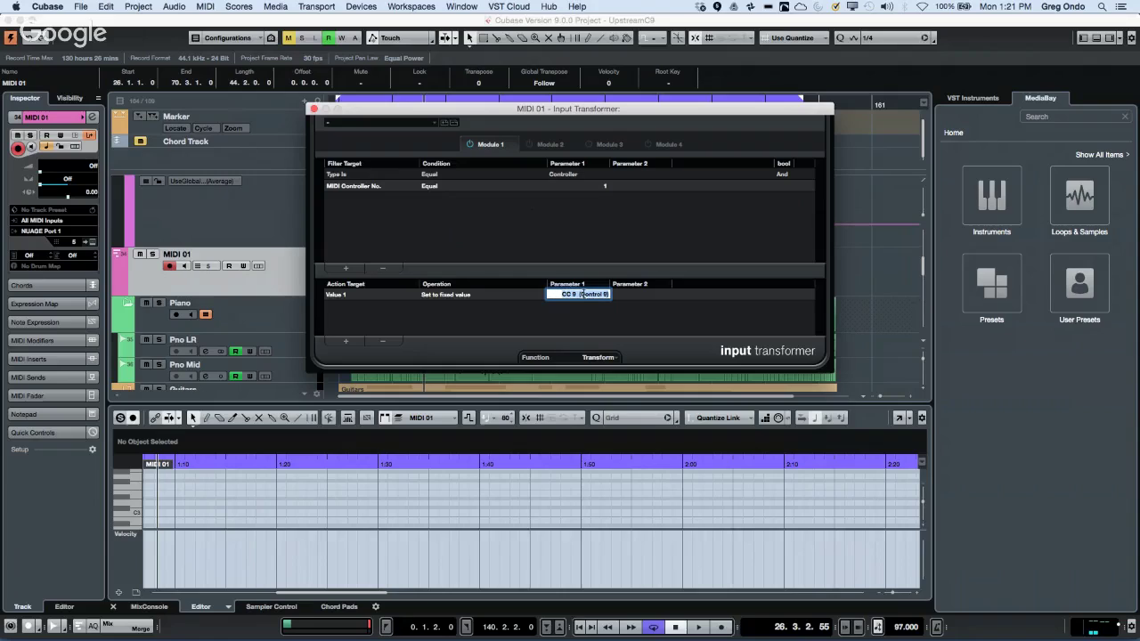
double_click(585, 295)
text(12)
key(Return)
double_click(583, 295)
text(10)
key(Return)
click(575, 305)
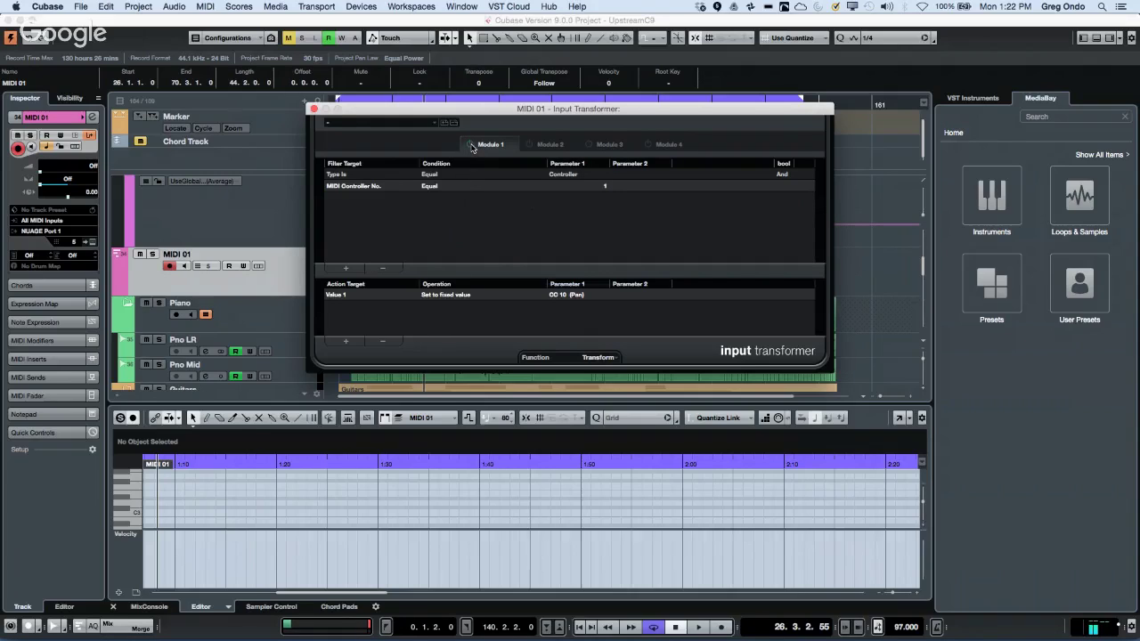
Look at Module 2, switch Module 1 off and on again, and close the Input Transformer.
click(552, 146)
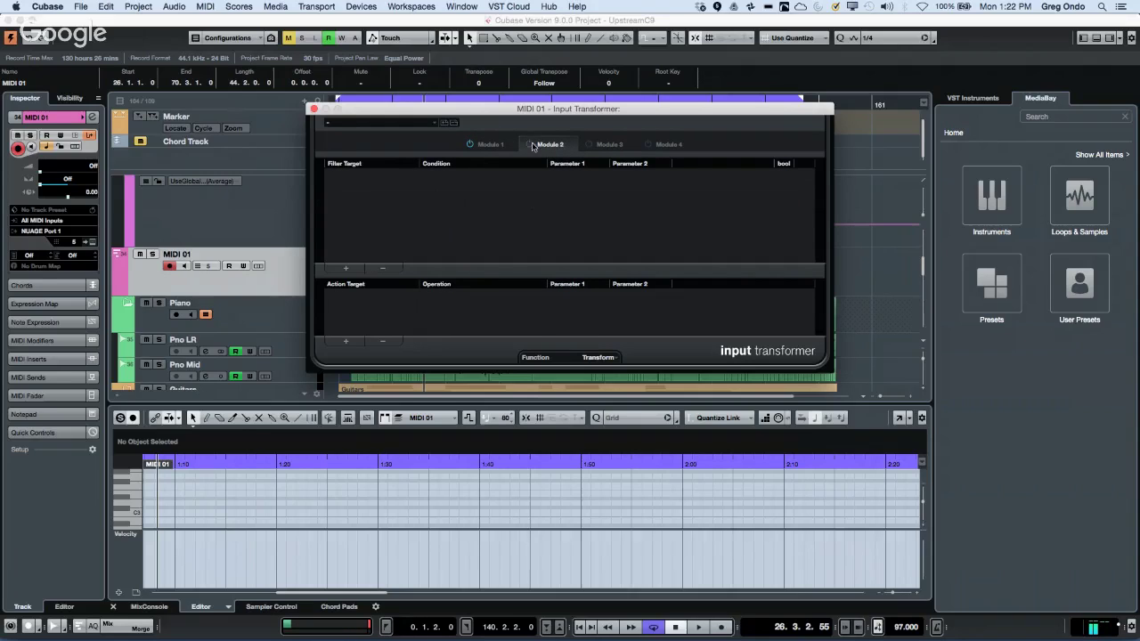
click(470, 146)
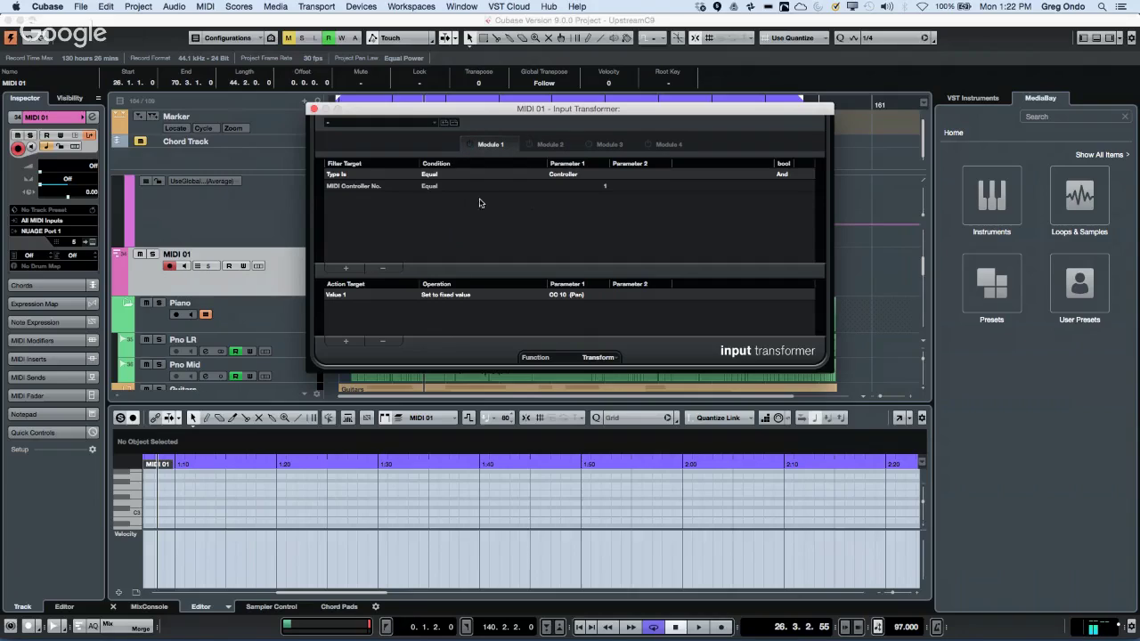
click(470, 146)
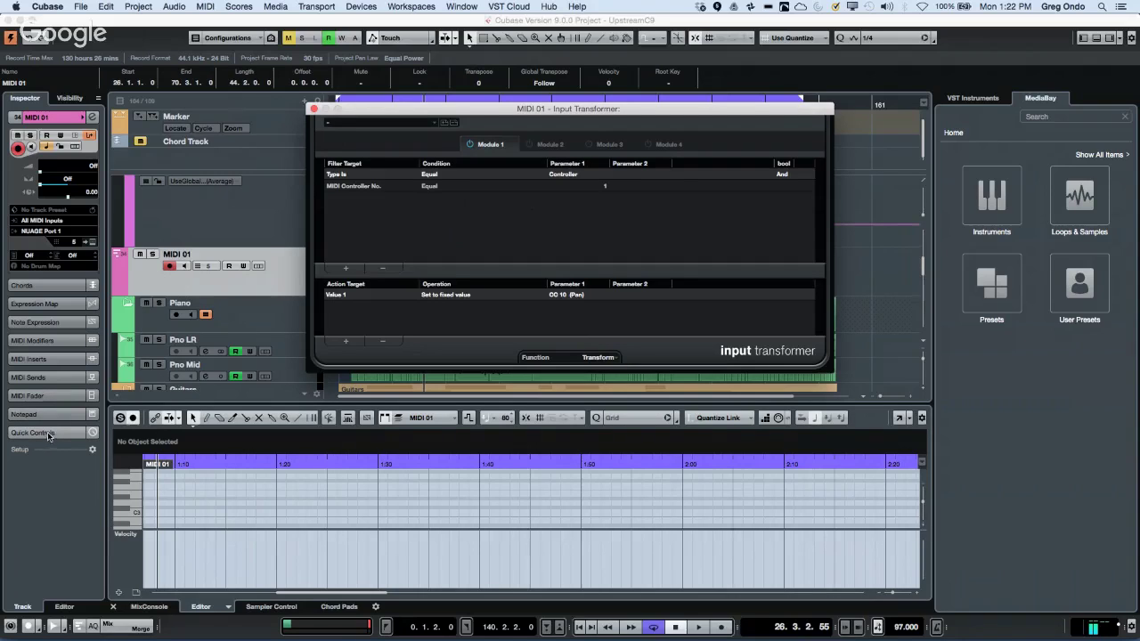
key(Escape)
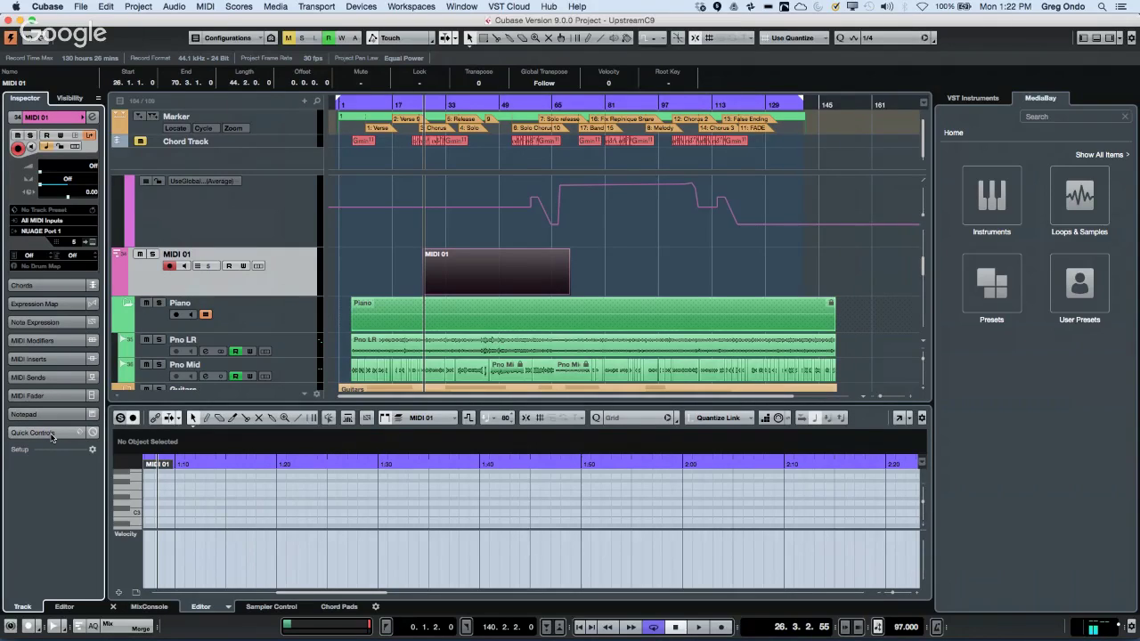
Assign Volume to the first and Pan to the second Quick Control slot of the MIDI 01 track.
click(52, 437)
click(52, 435)
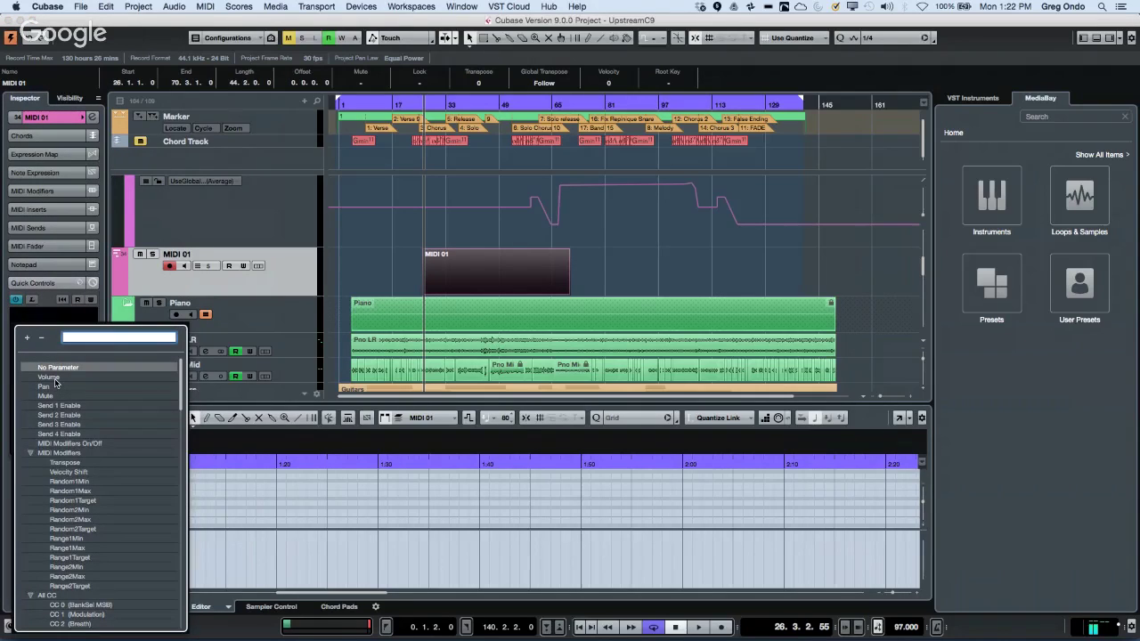
click(49, 383)
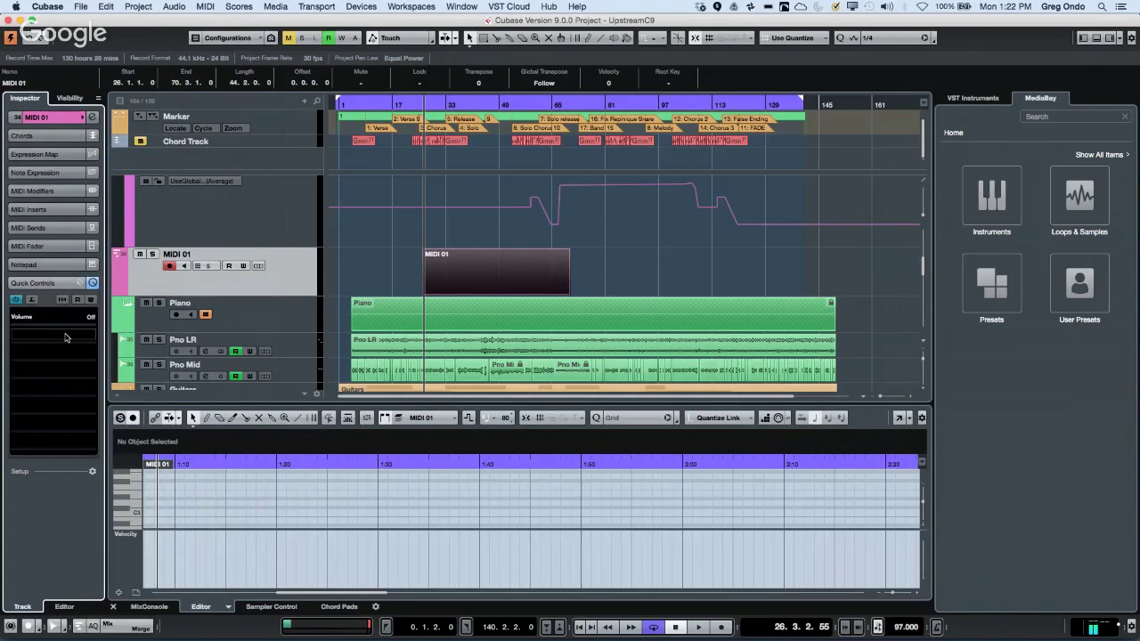
click(80, 336)
click(44, 405)
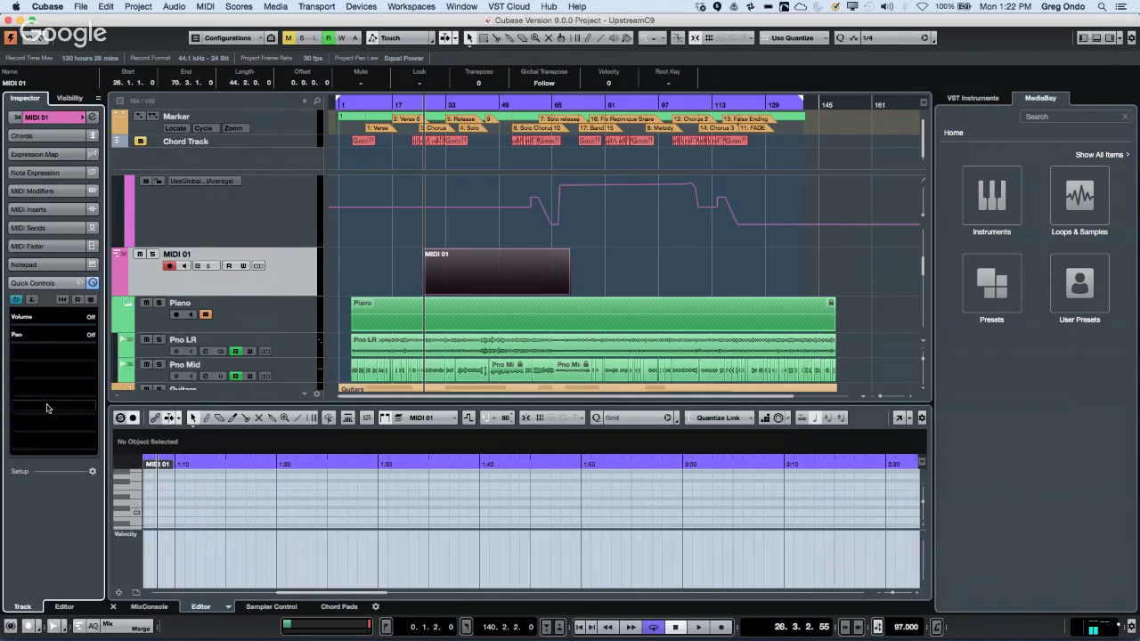
Review the VST Quick Controls assignments in Device Setup and leave without applying changes.
click(361, 7)
click(379, 260)
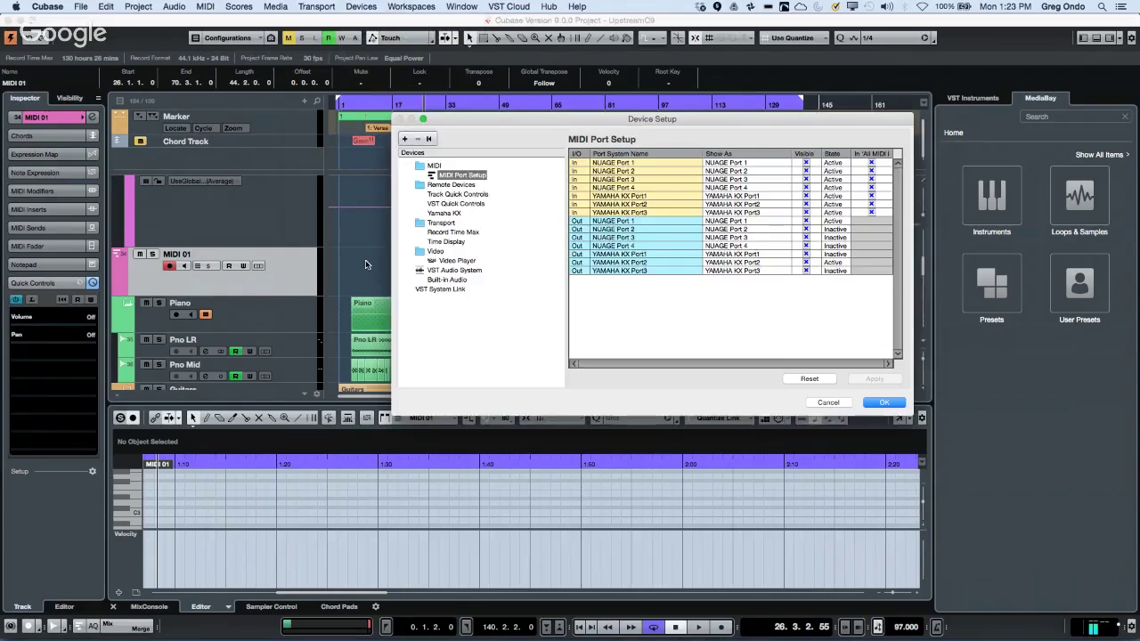
click(457, 204)
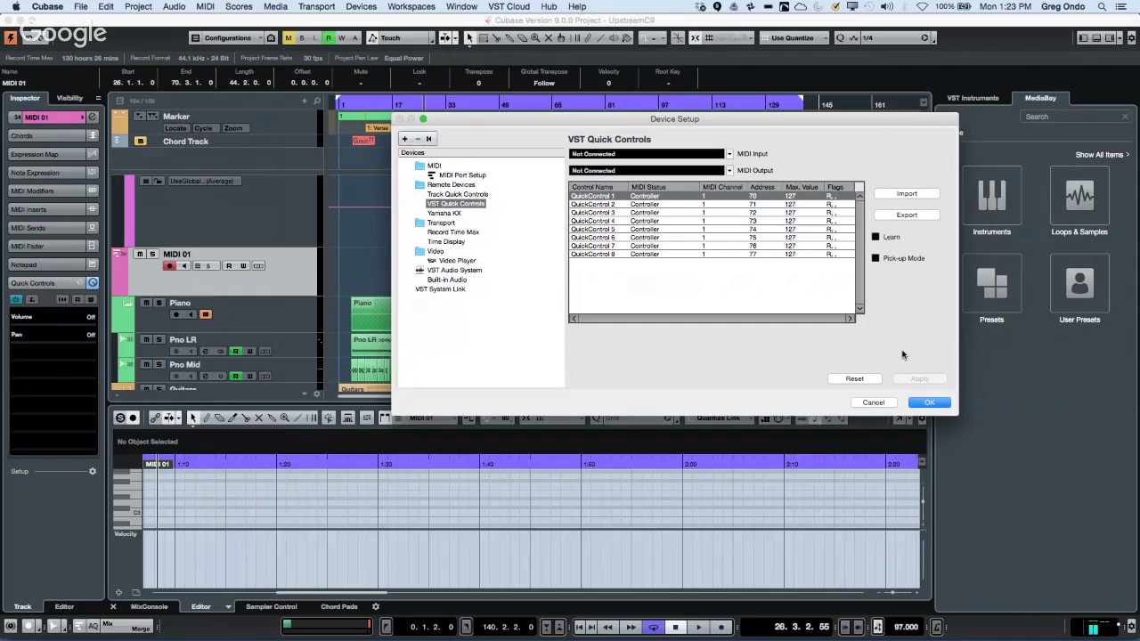
click(874, 402)
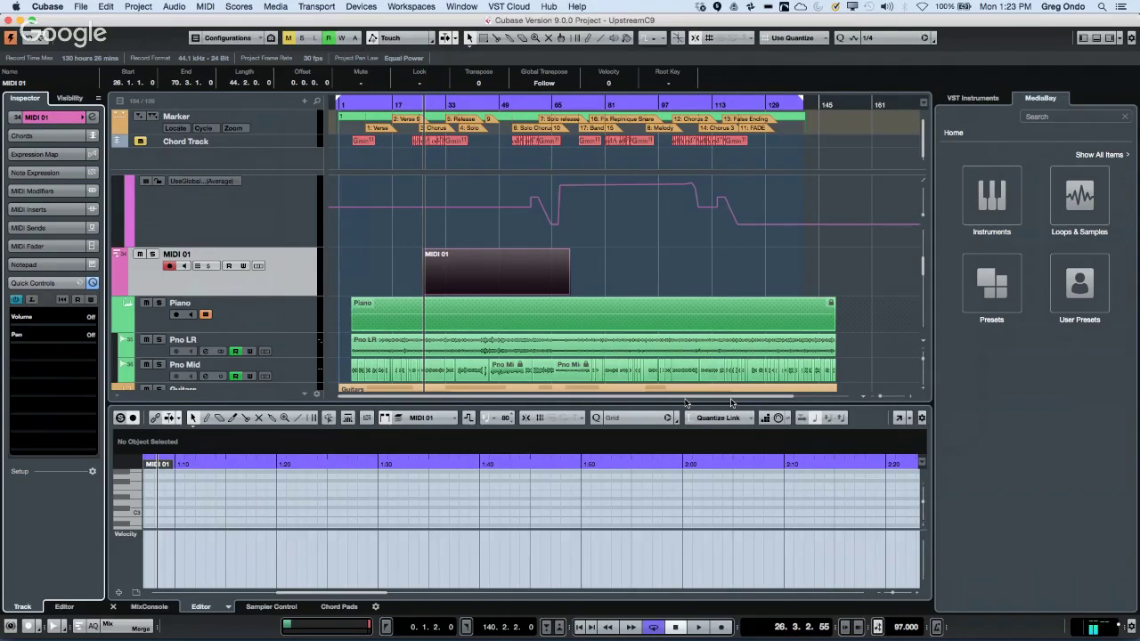
Select the Voc 1-01 event on the Voc 1 track and open it in a separate Sample Editor window.
click(90, 120)
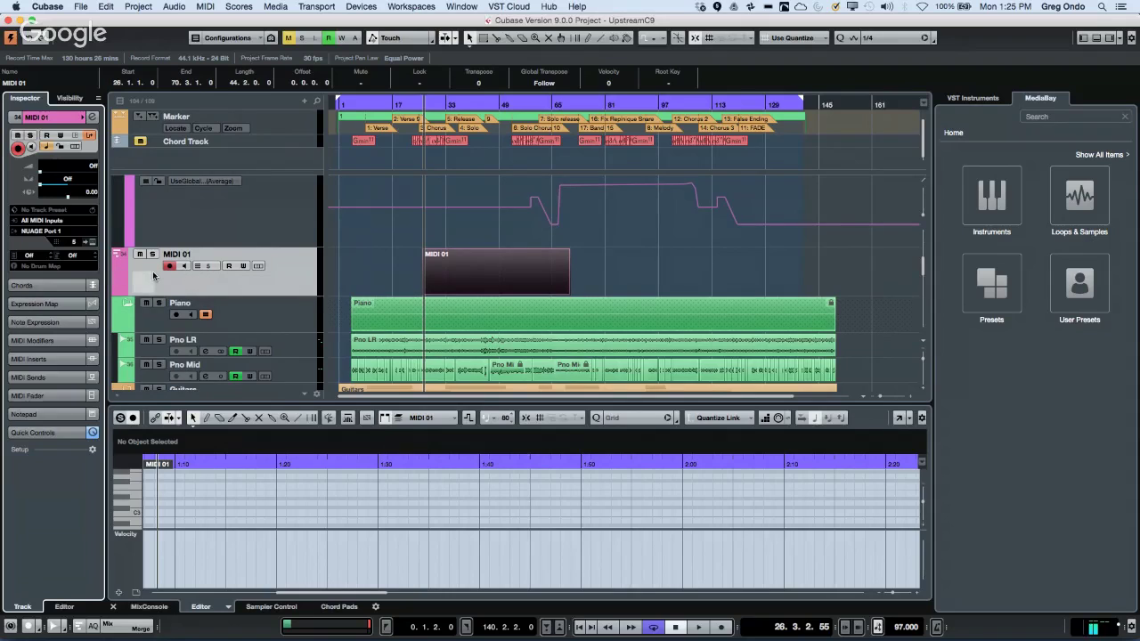
scroll(146, 275, down, 2)
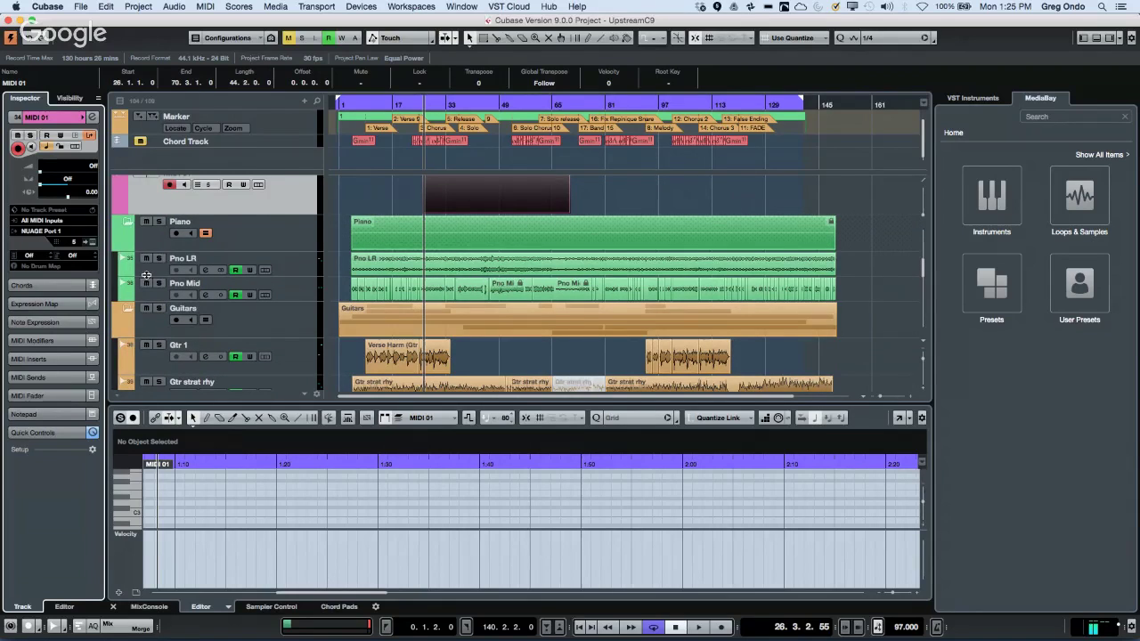
scroll(455, 247, down, 5)
scroll(522, 249, down, 1)
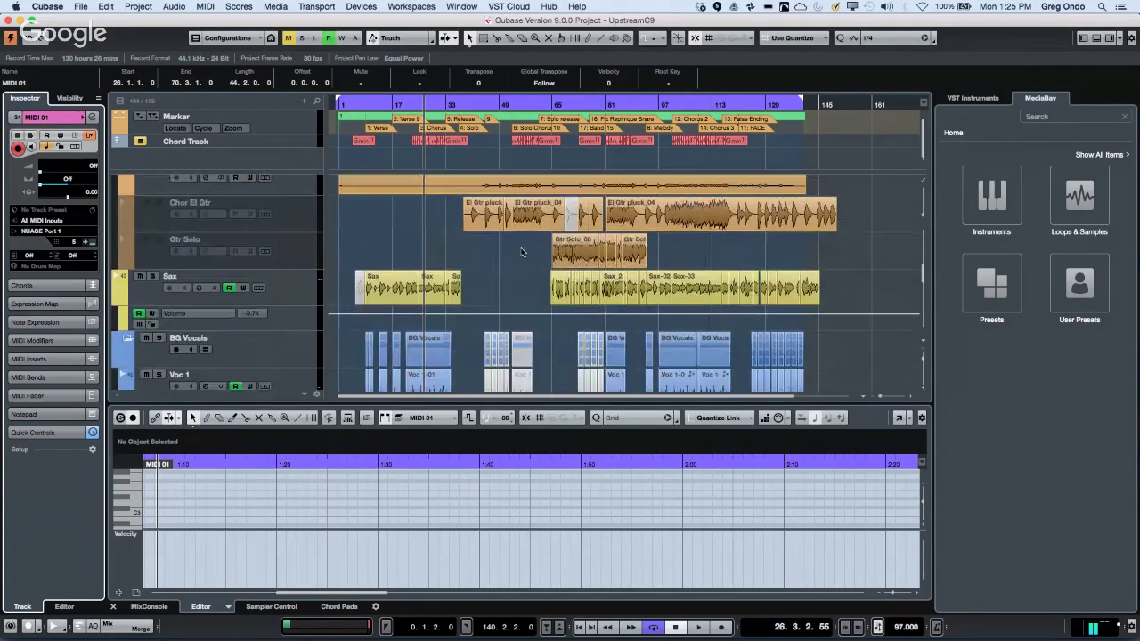
scroll(425, 299, down, 2)
click(425, 298)
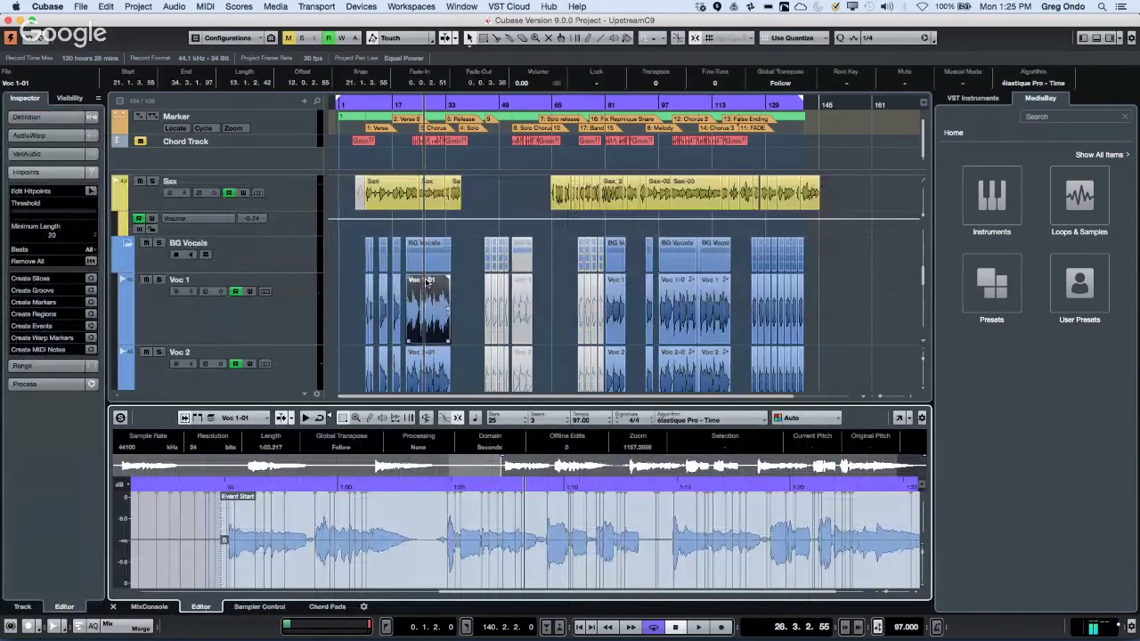
click(429, 305)
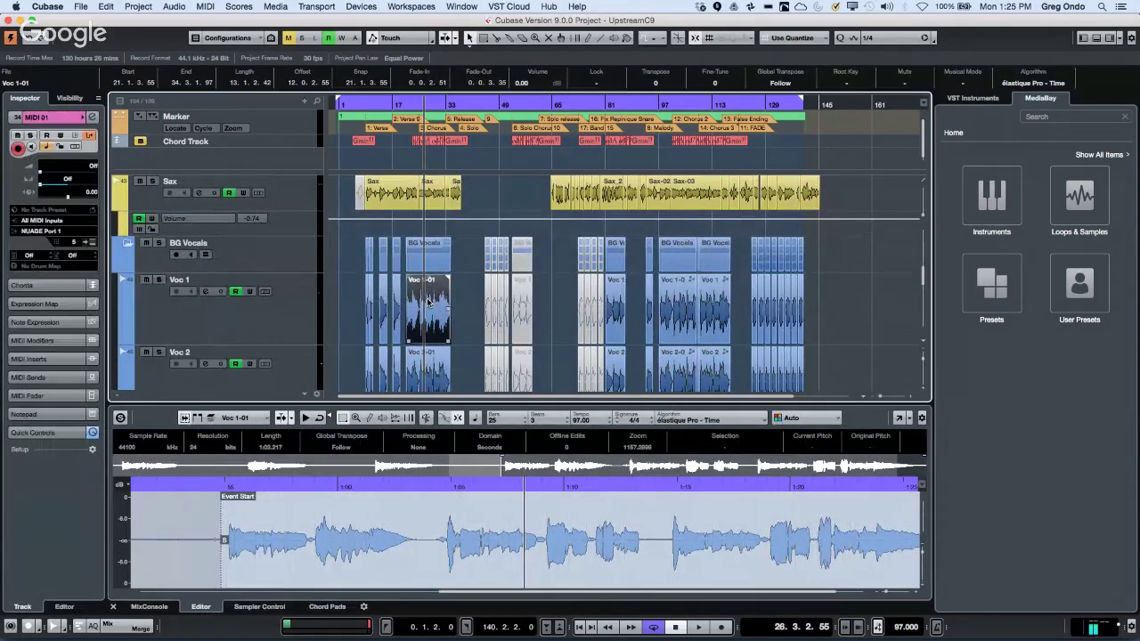
click(900, 418)
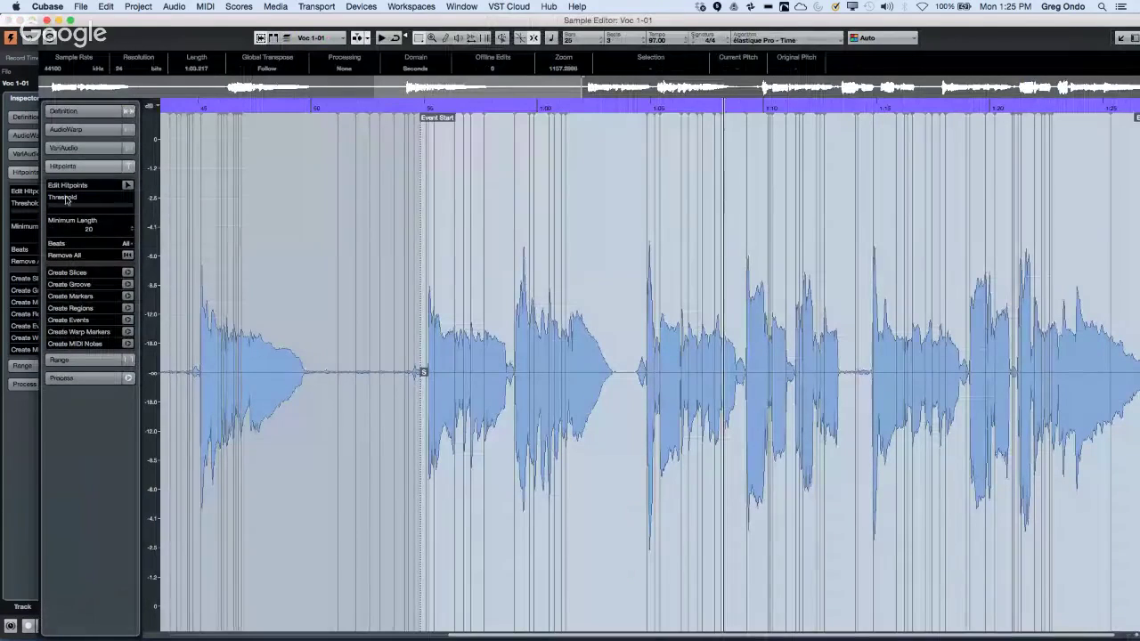
Look at the AudioWarp options and activate Pitch & Warp in VariAudio for Voc 1-01.
click(101, 134)
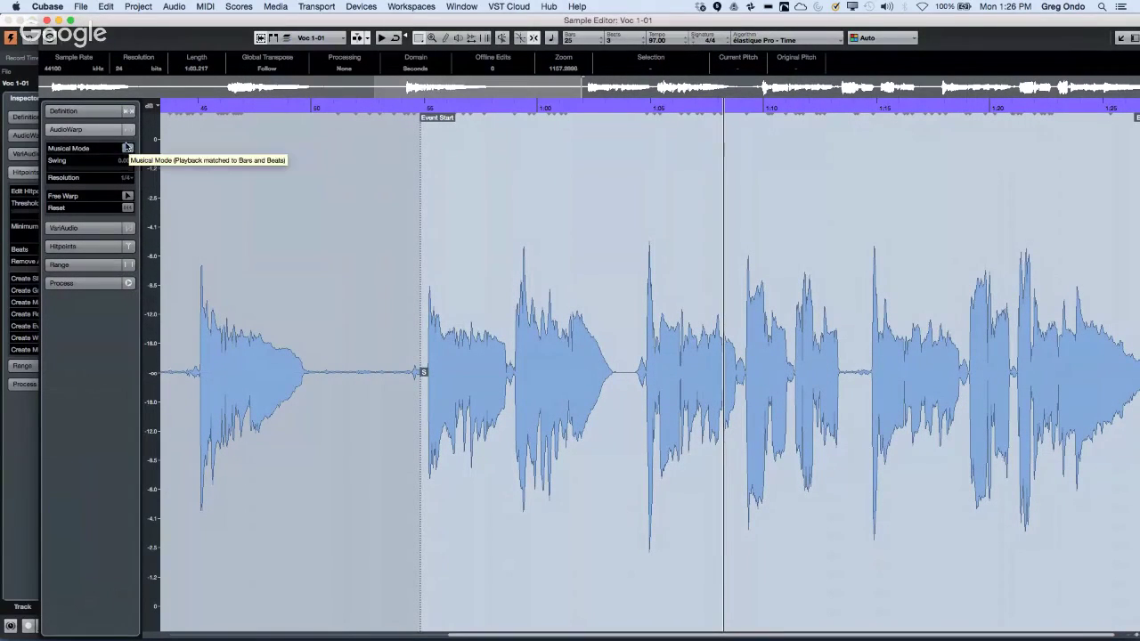
click(93, 229)
click(127, 167)
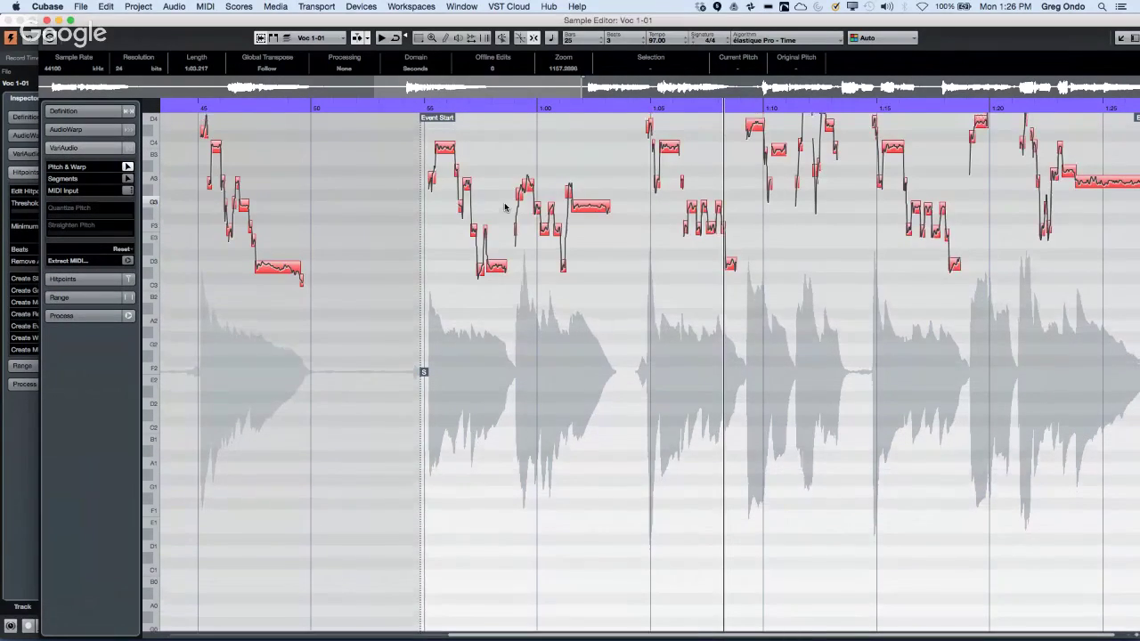
Examine the pitch segments of Voc 1-01 around 59 seconds up close, and close the separate Sample Editor.
click(506, 107)
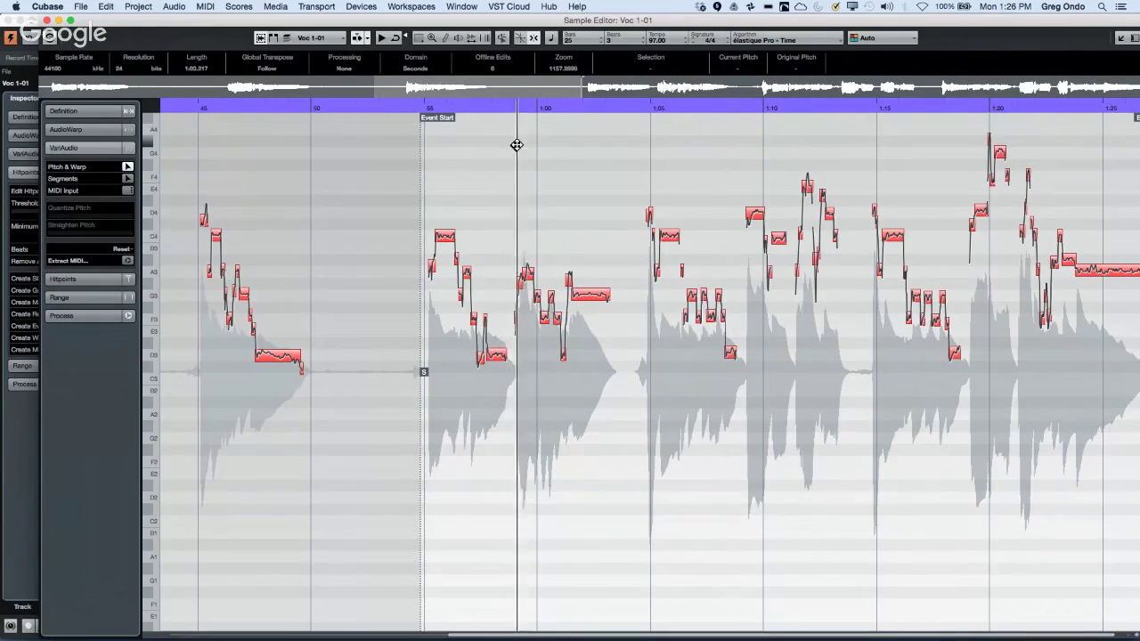
drag(510, 161, 519, 211)
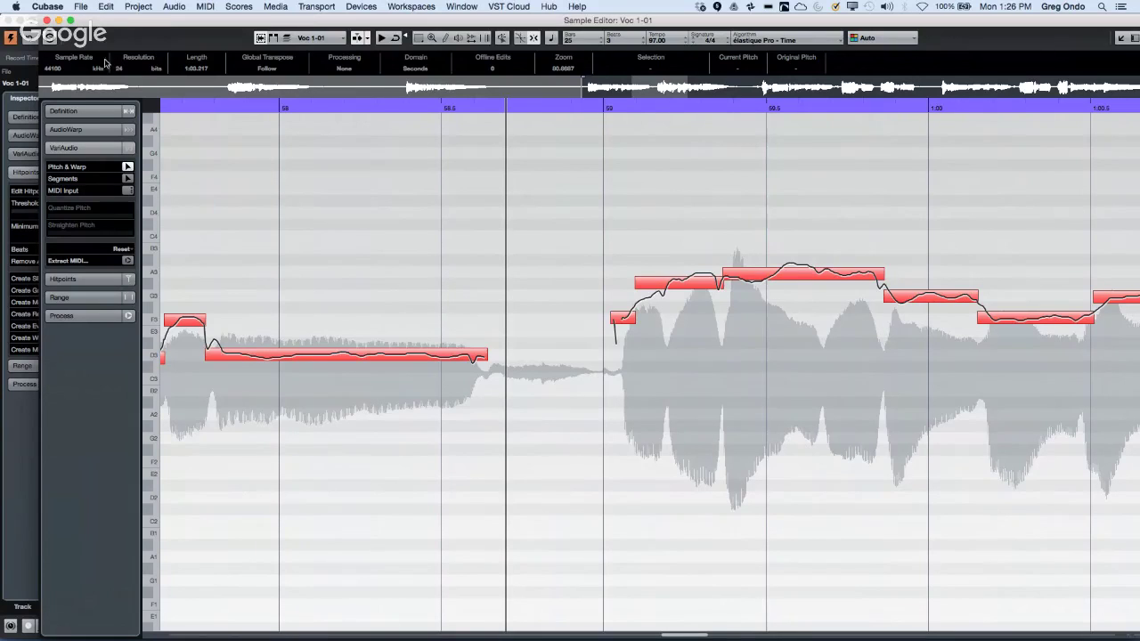
click(48, 20)
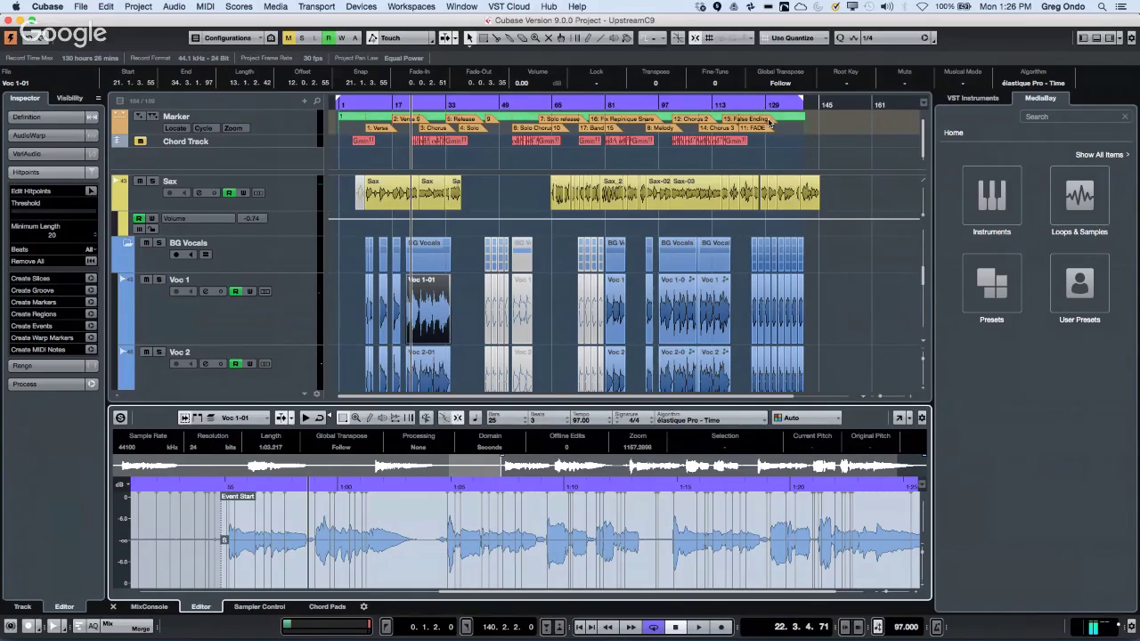
Select the Sax and background vocal events together to look at their shared Transpose and Fine-Tune settings, and clear the selection.
drag(863, 188, 365, 390)
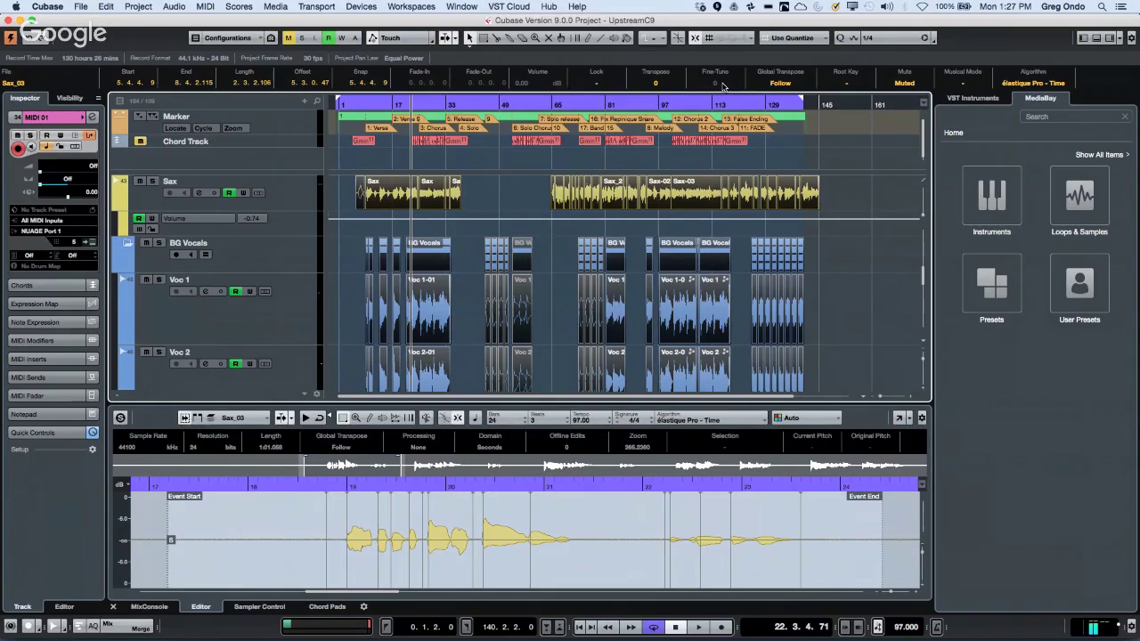
click(840, 189)
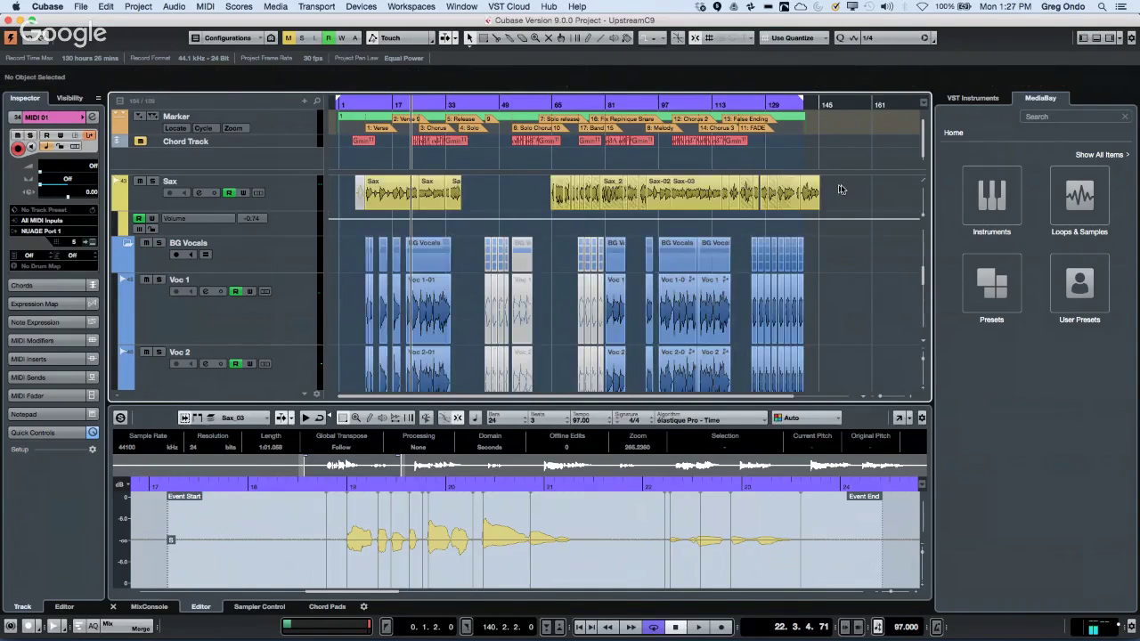
drag(837, 246, 580, 383)
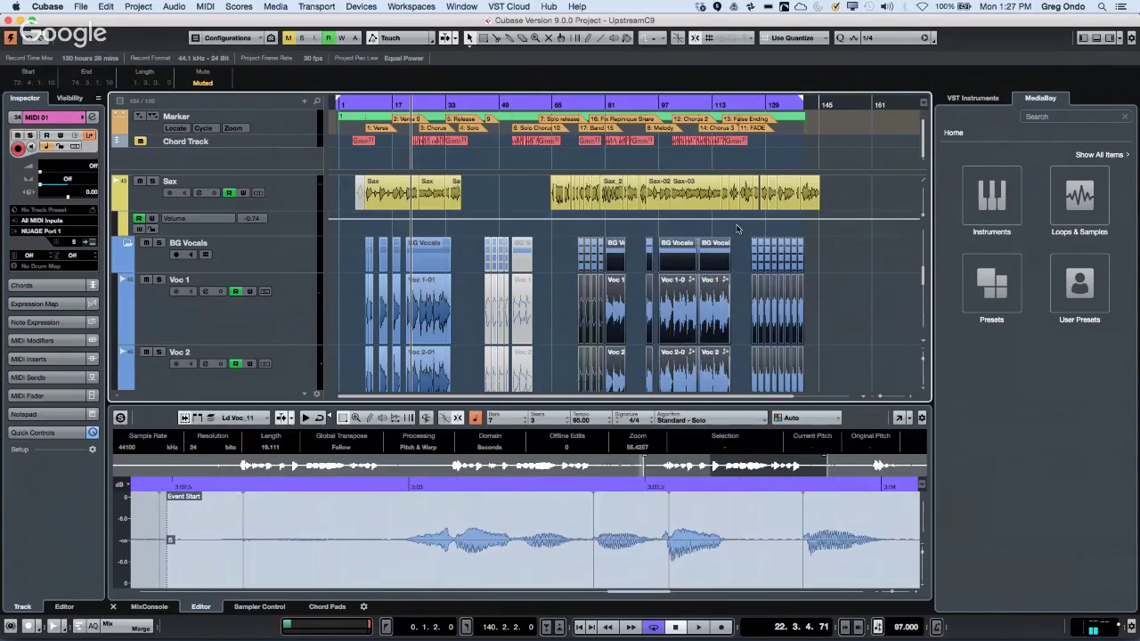
key(super+a)
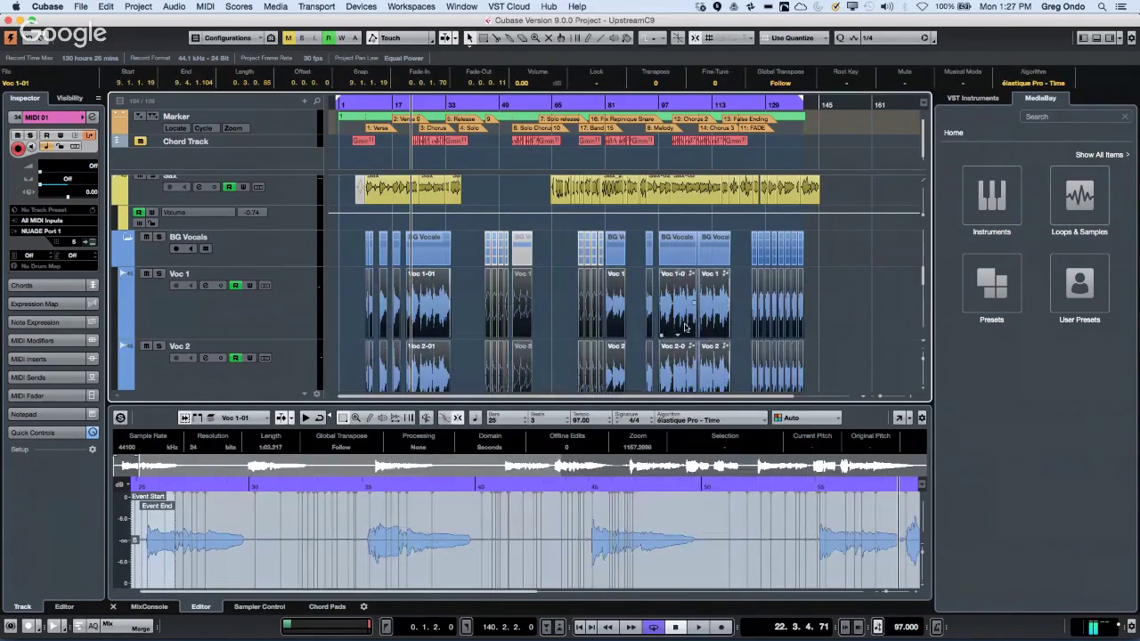
scroll(724, 85, down, 1)
scroll(726, 86, down, 5)
scroll(726, 87, up, 4)
scroll(726, 86, up, 3)
scroll(726, 86, down, 5)
scroll(726, 86, up, 2)
click(739, 276)
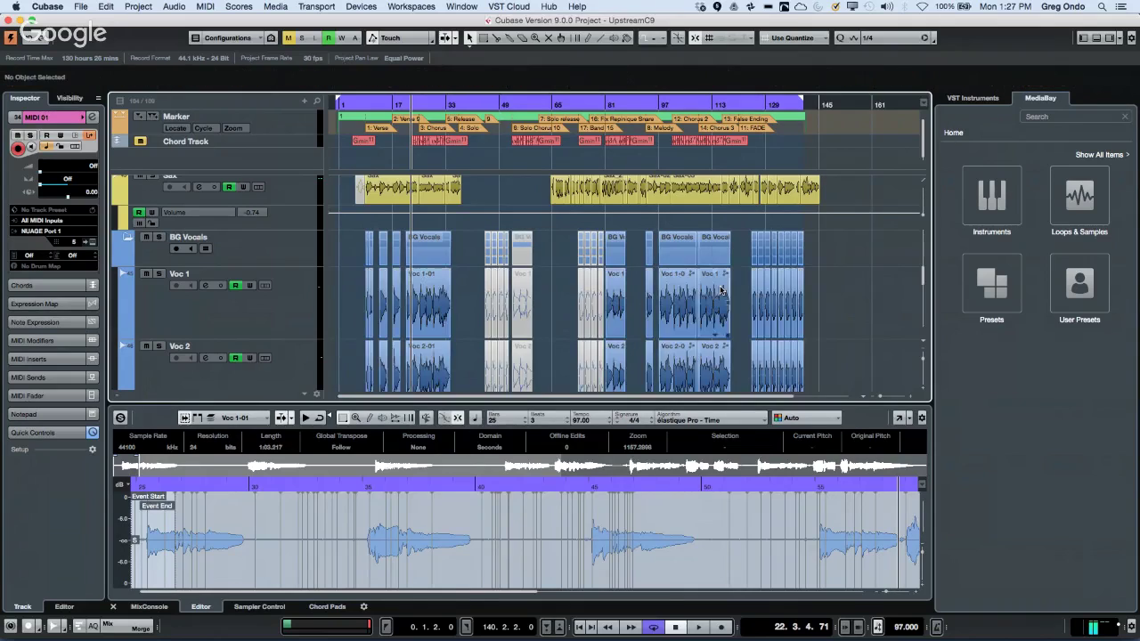
Select the Voc 1-01 event at bar 97, look at its VariAudio and Definition views, and open it in a separate Sample Editor window.
click(689, 298)
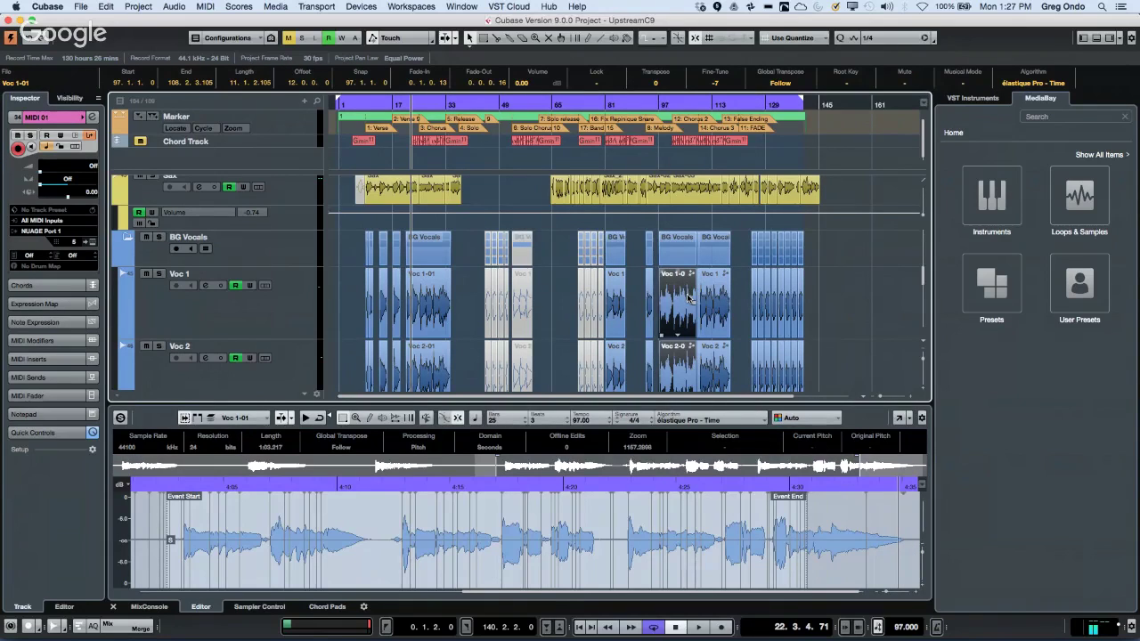
click(683, 467)
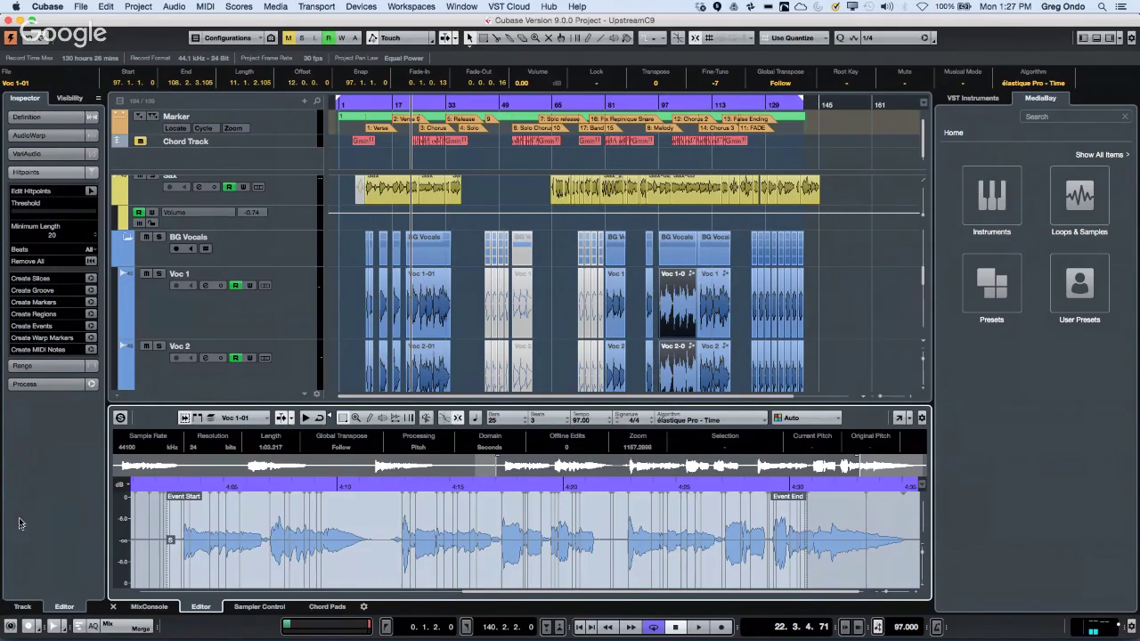
click(52, 156)
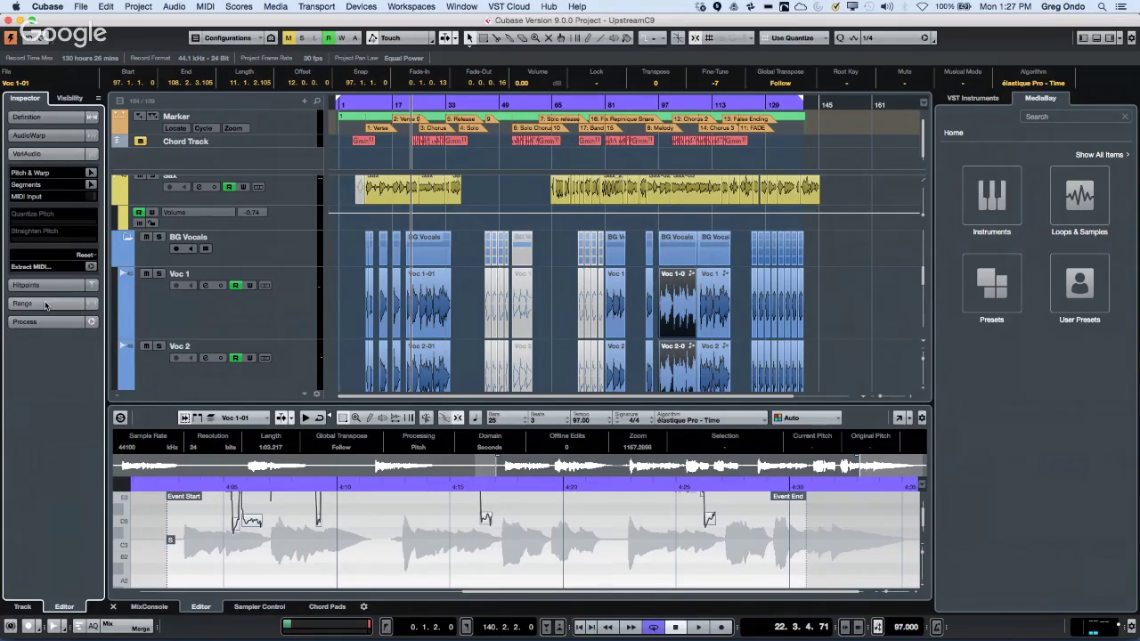
click(33, 137)
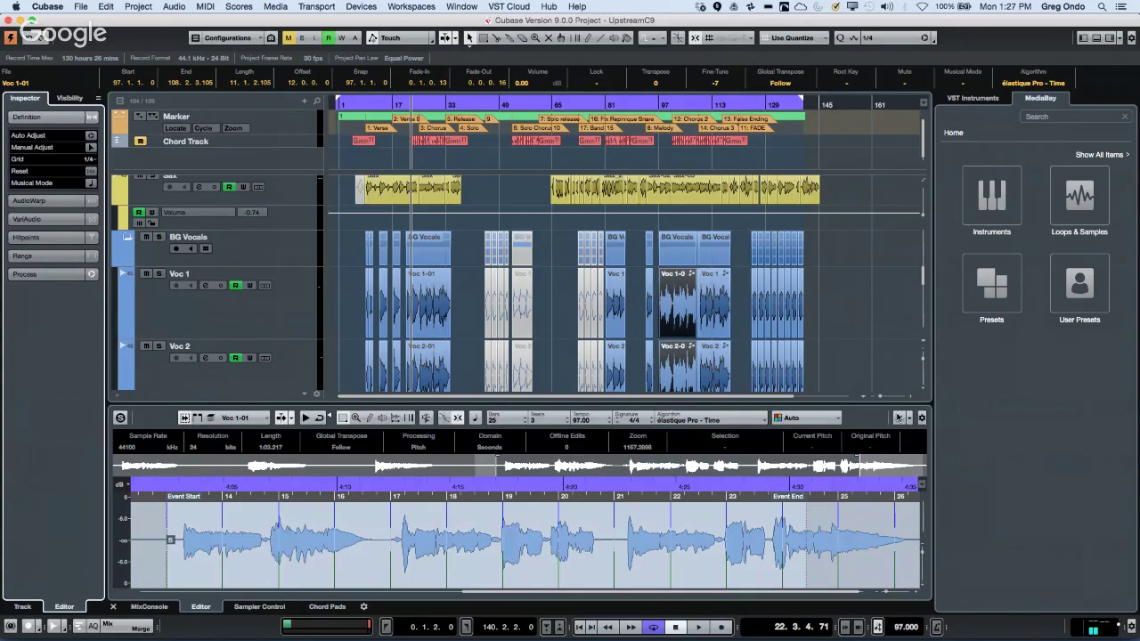
click(899, 418)
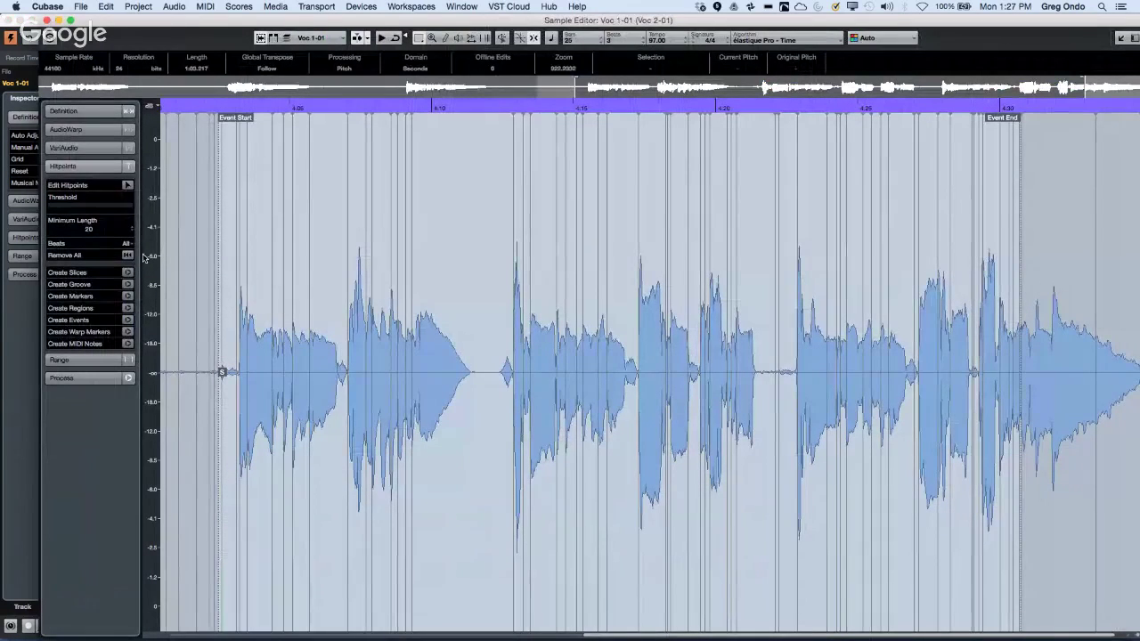
Activate Pitch & Warp in VariAudio for the Voc 1-01 event at bar 97, examine its pitch segments and close the separate Sample Editor.
click(100, 148)
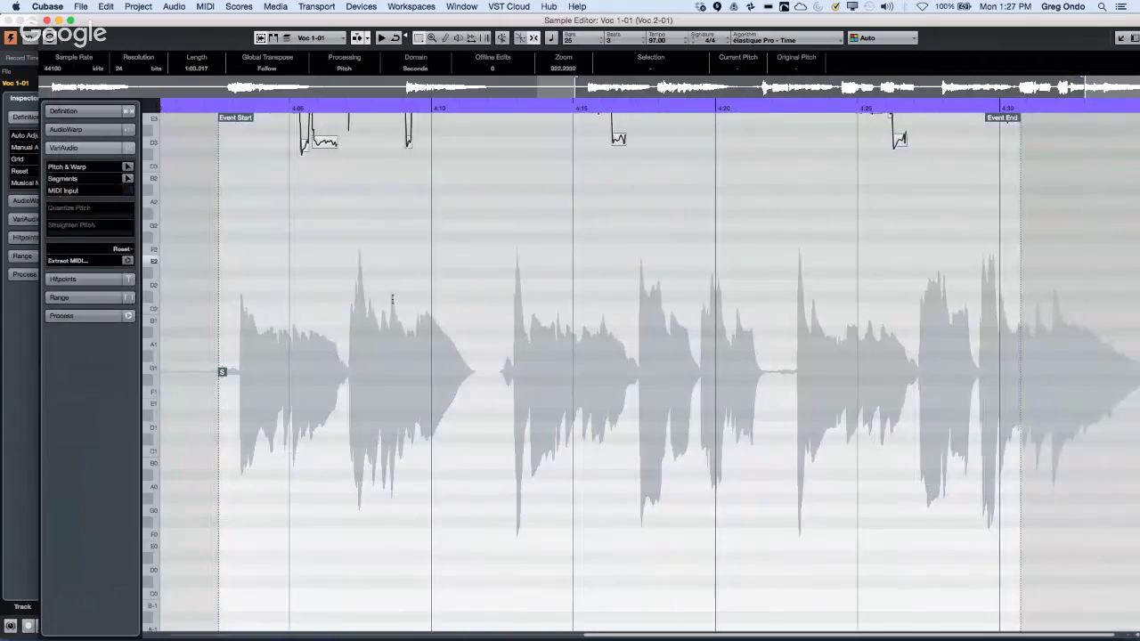
click(128, 168)
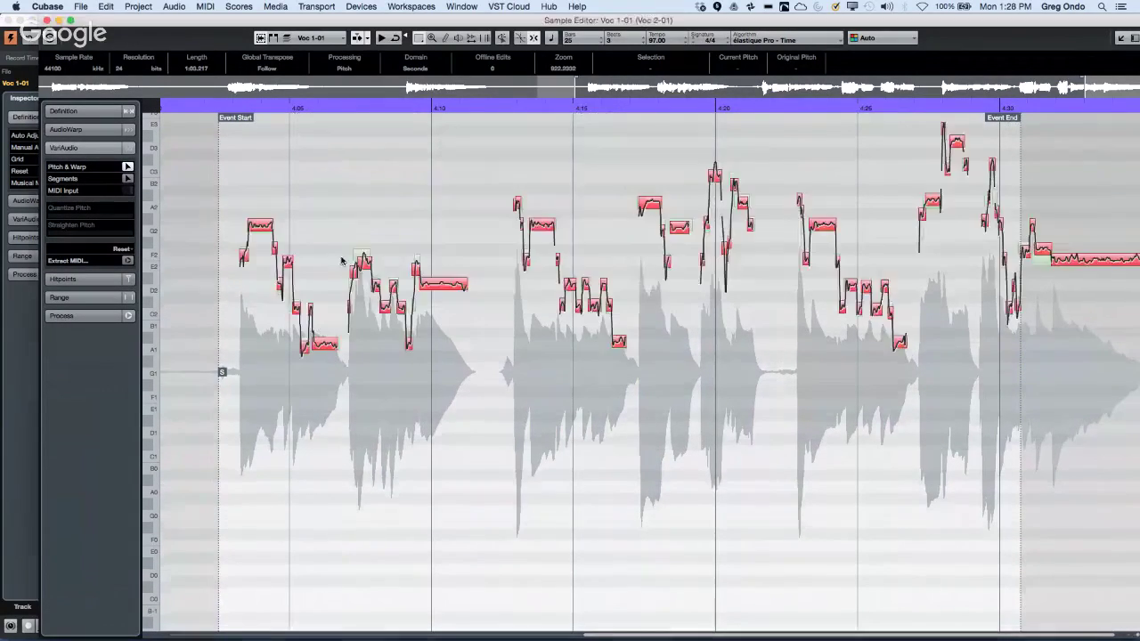
scroll(346, 263, up, 1)
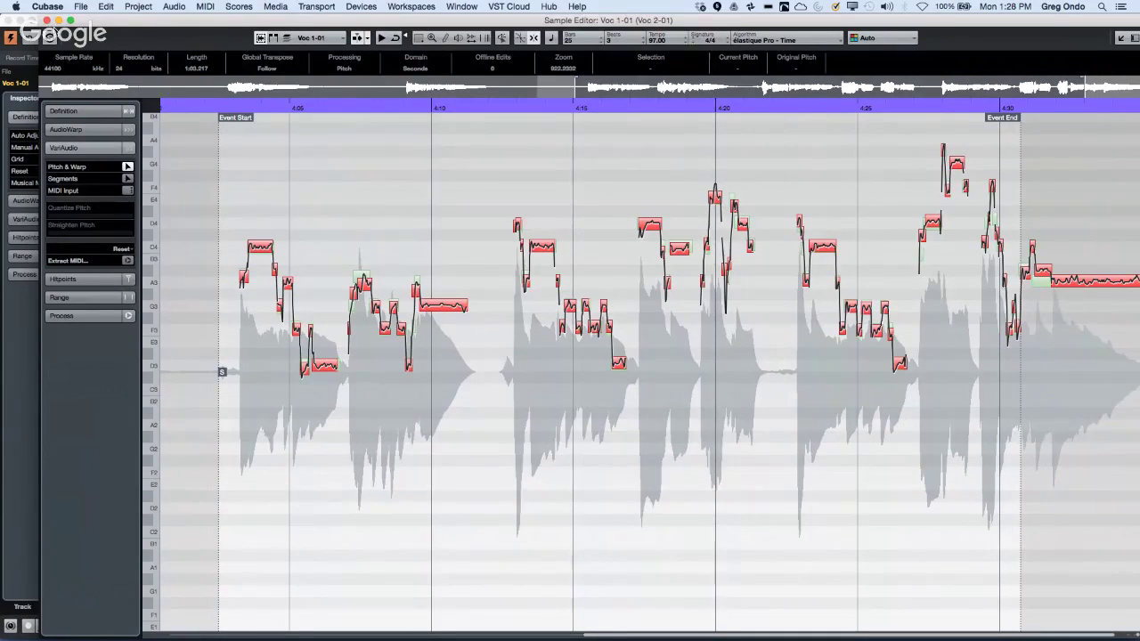
click(46, 20)
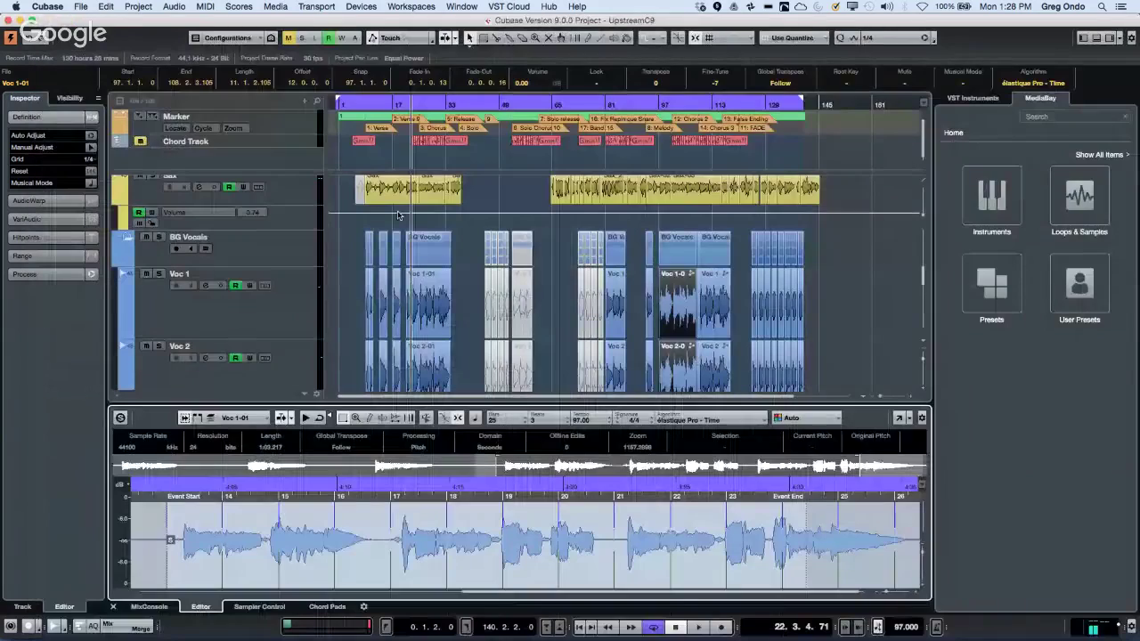
Select the background vocal events together to look at their Fine-Tune setting, and look through the project's MIDI, vocal, sax and guitar tracks.
drag(835, 300, 292, 385)
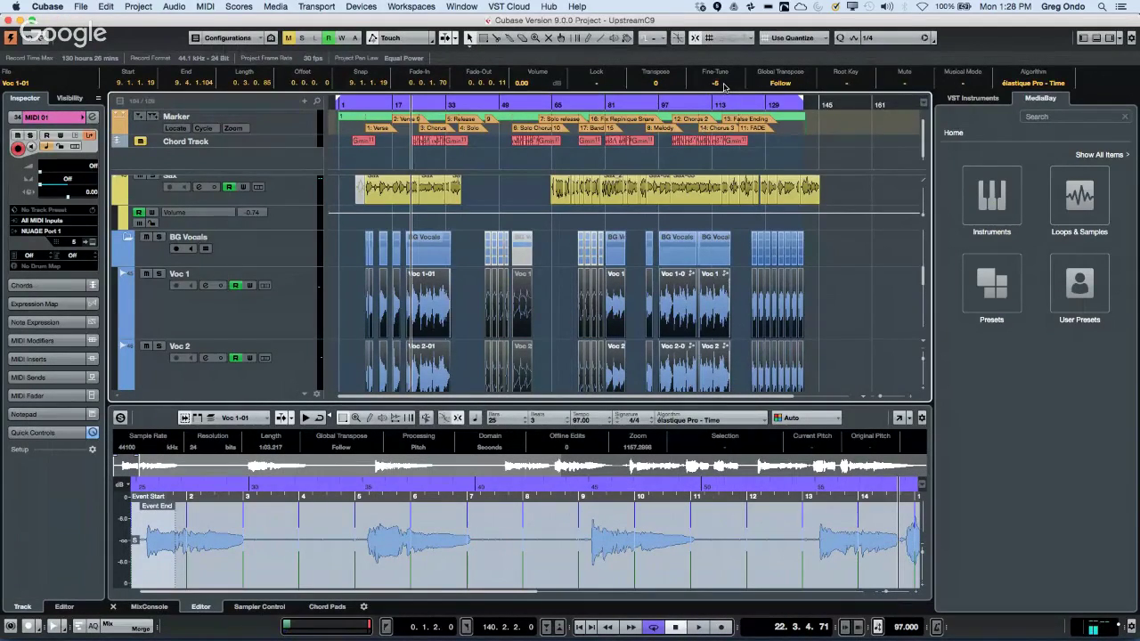
scroll(724, 85, up, 3)
scroll(727, 86, up, 1)
scroll(727, 86, down, 1)
scroll(657, 258, down, 3)
scroll(655, 255, down, 15)
scroll(648, 248, up, 8)
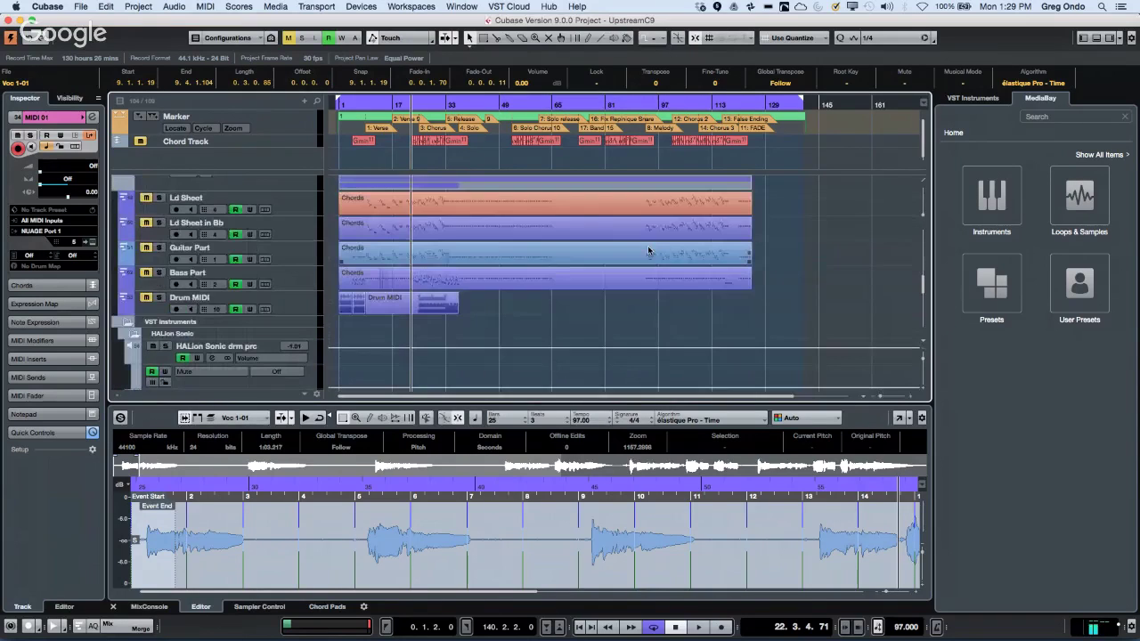
scroll(647, 249, up, 8)
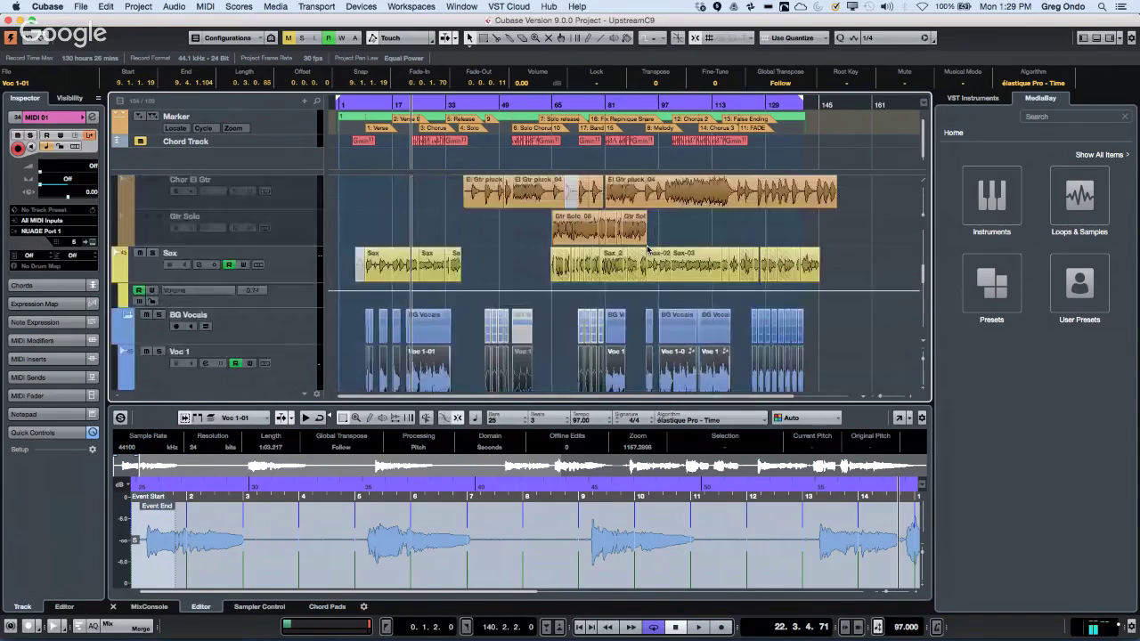
scroll(647, 249, up, 2)
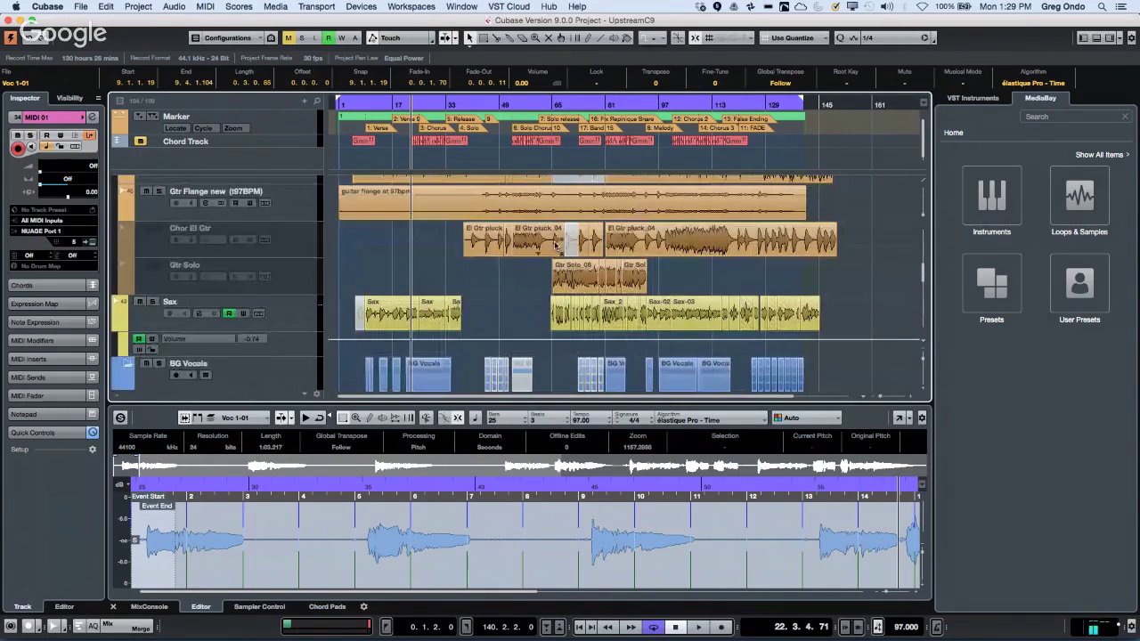
Open the guitar flange at 97bpm event in a separate Sample Editor window and view the notes around 2:15 up close.
click(520, 210)
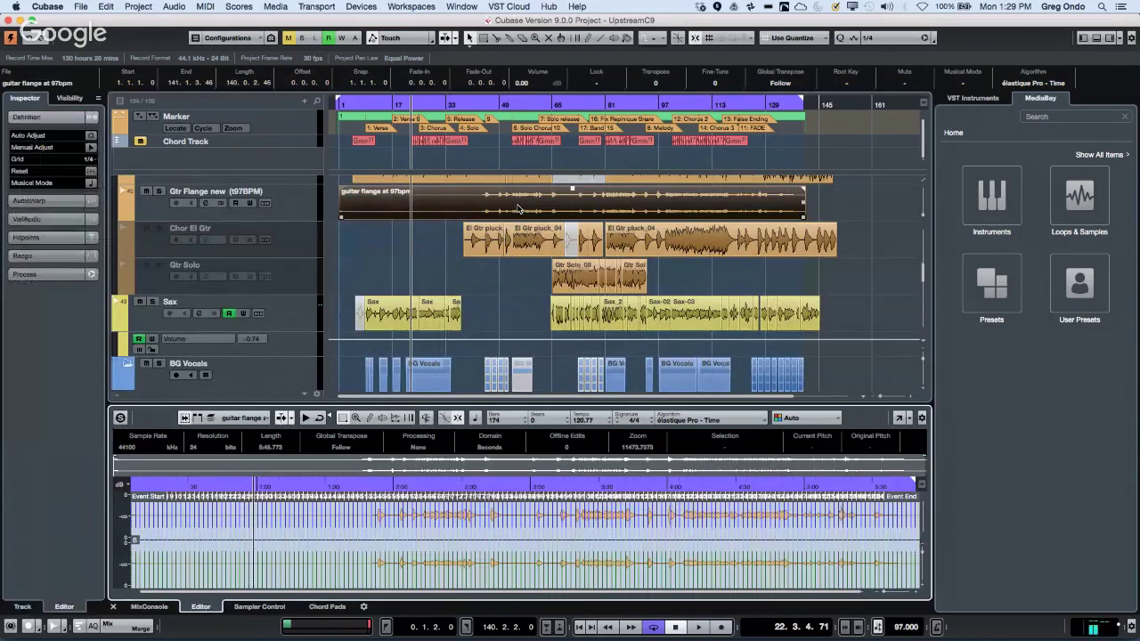
click(899, 418)
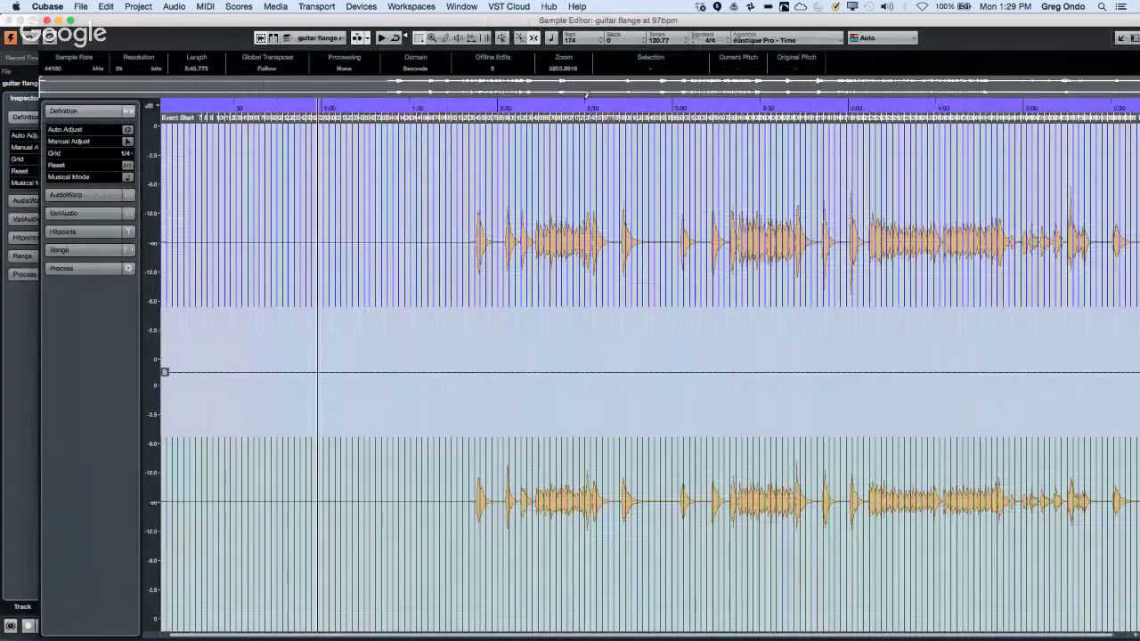
drag(537, 108, 540, 134)
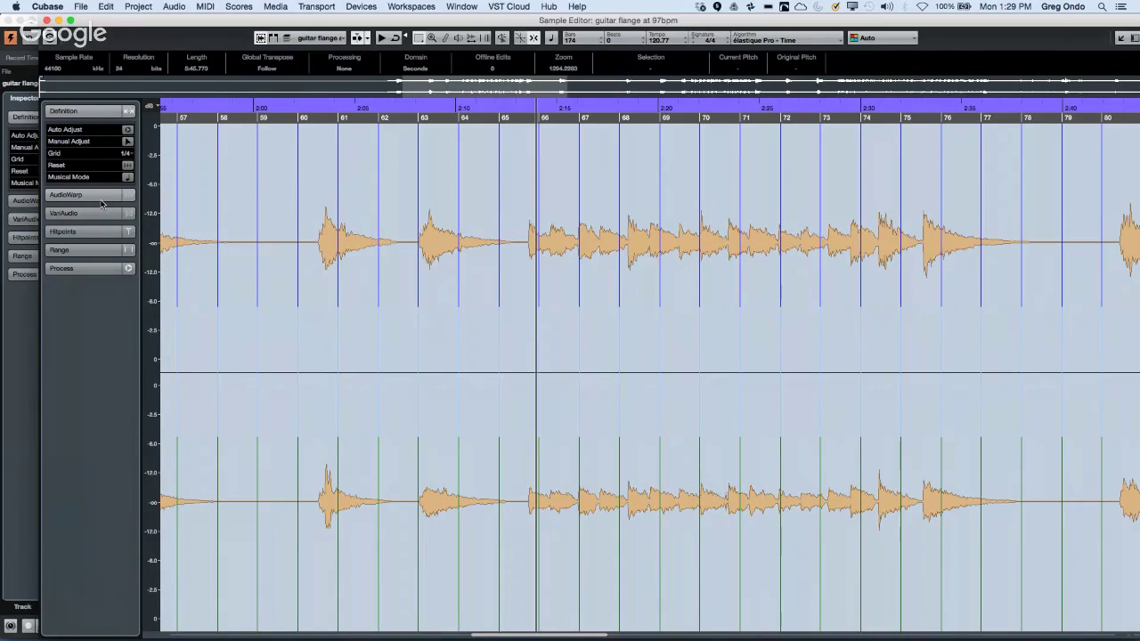
drag(122, 28, 85, 27)
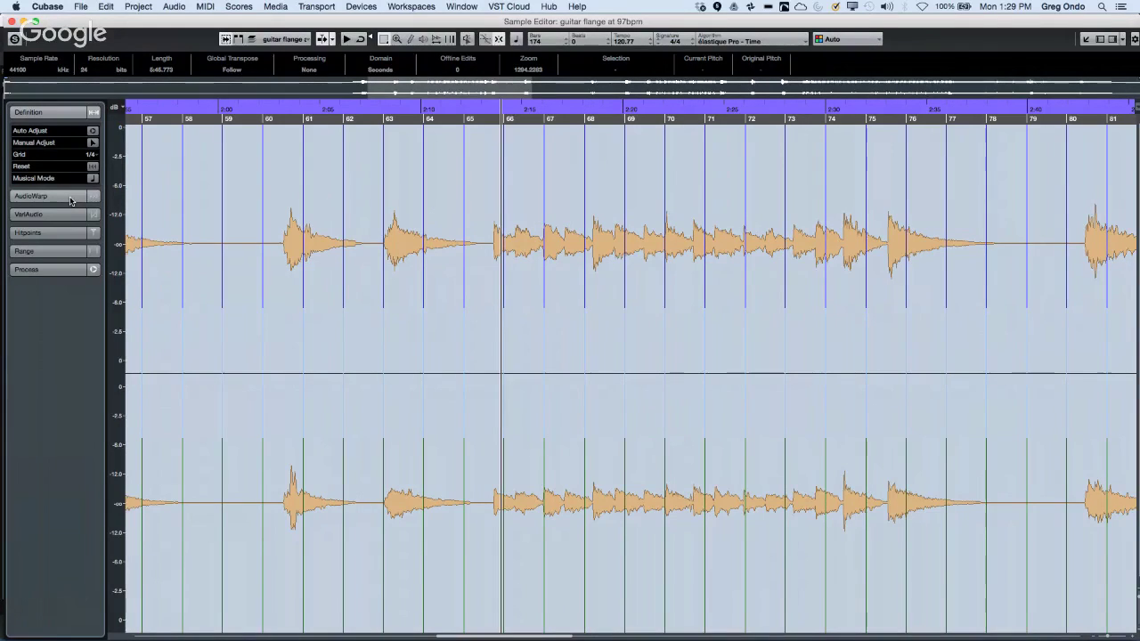
Raise the hitpoint threshold slightly for the guitar flange event and look at the Standard algorithm options without choosing one.
click(72, 234)
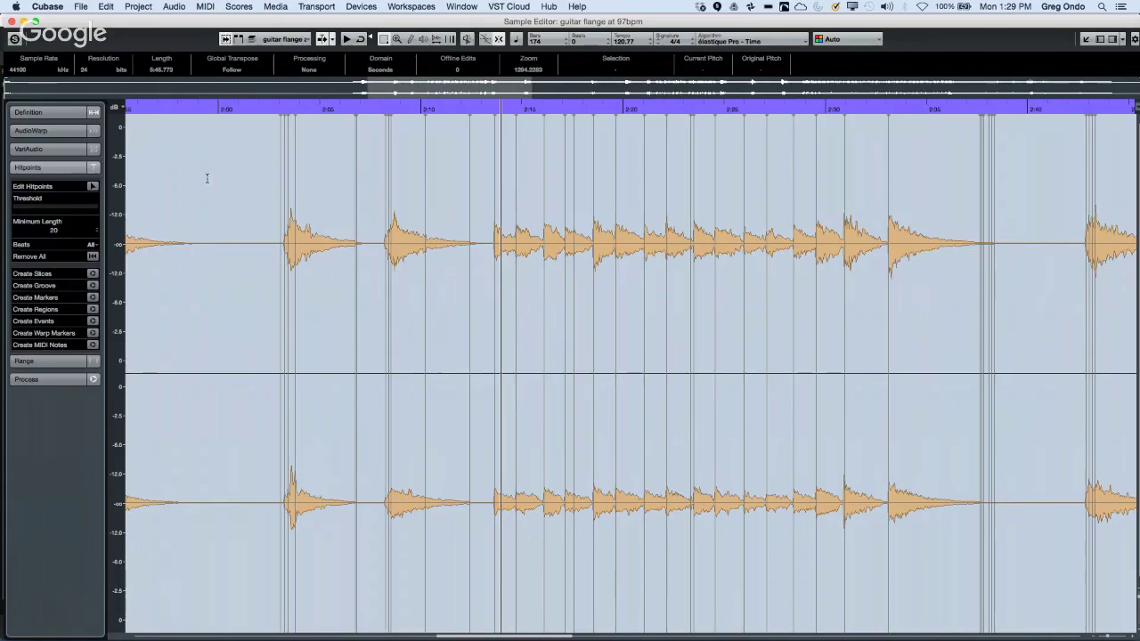
drag(20, 207, 23, 210)
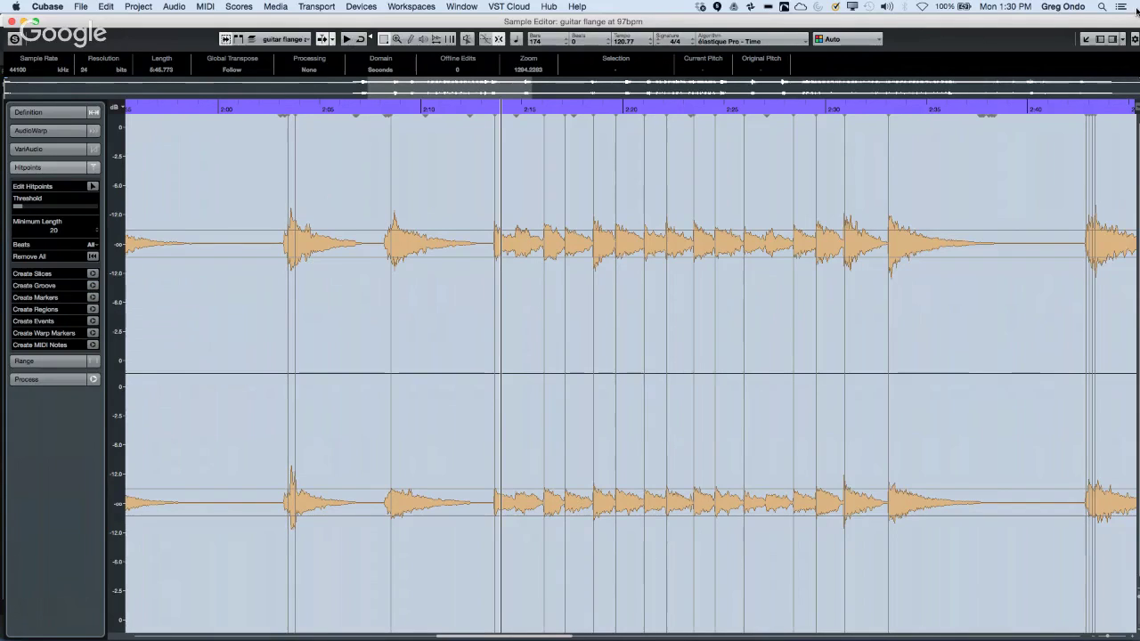
click(805, 45)
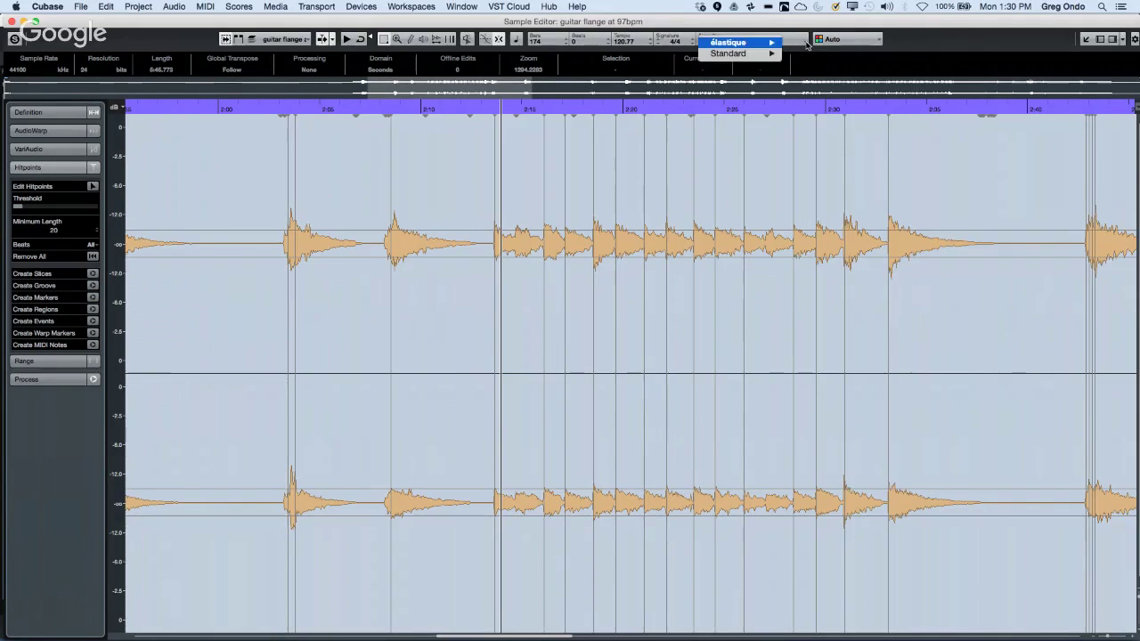
mouse_move(782, 54)
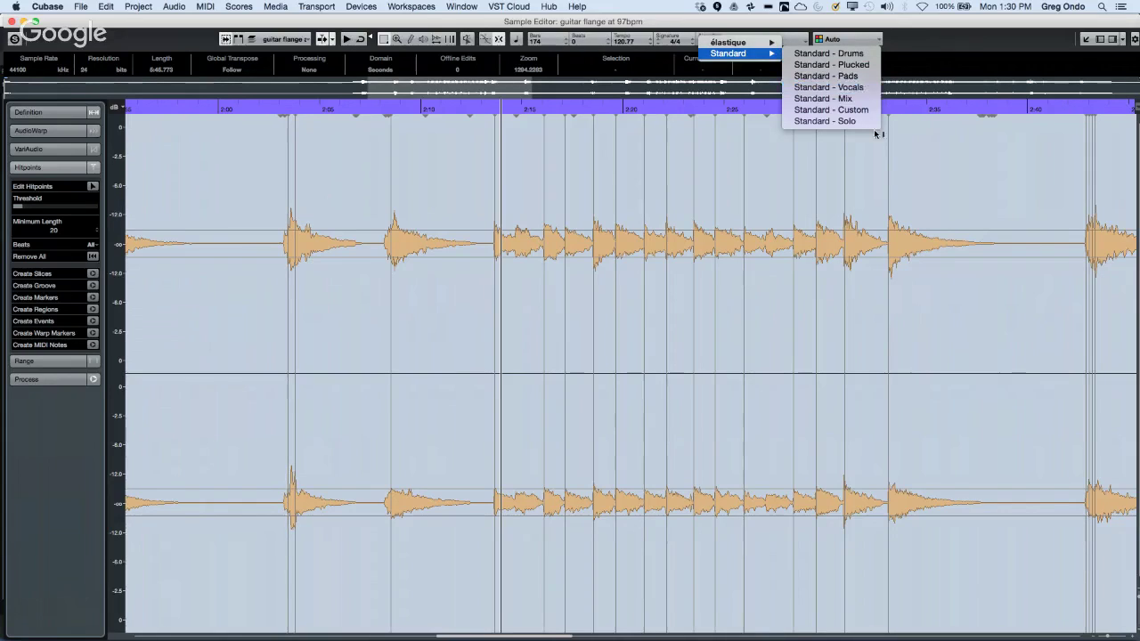
click(975, 130)
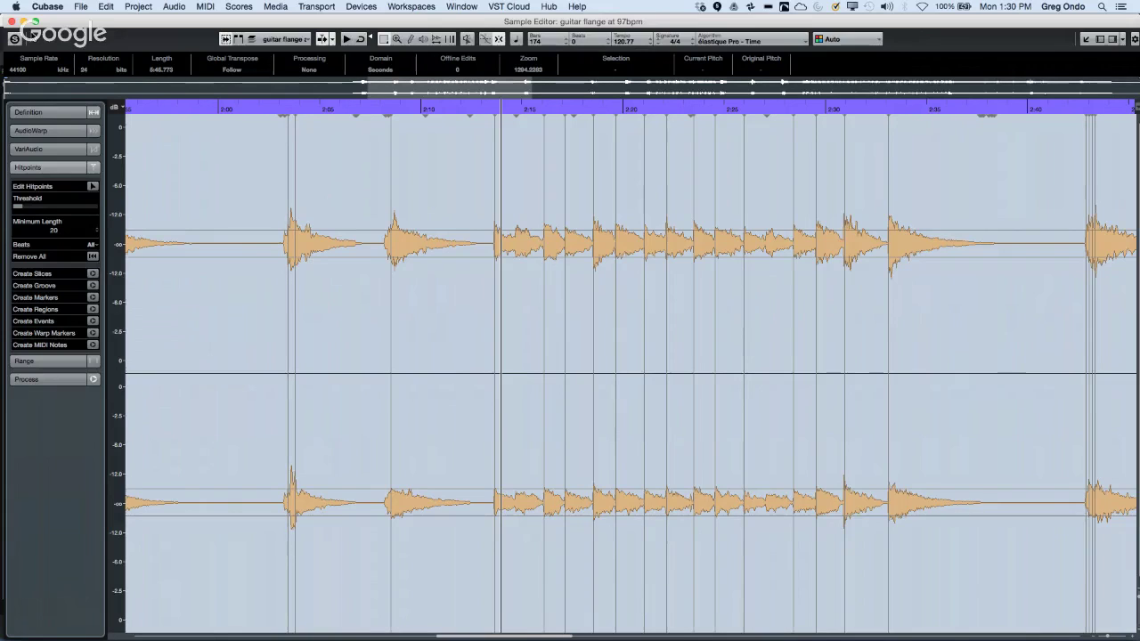
Create a groove from the guitar flange hitpoints and, back in the project, check it in the list of quantize presets.
click(11, 21)
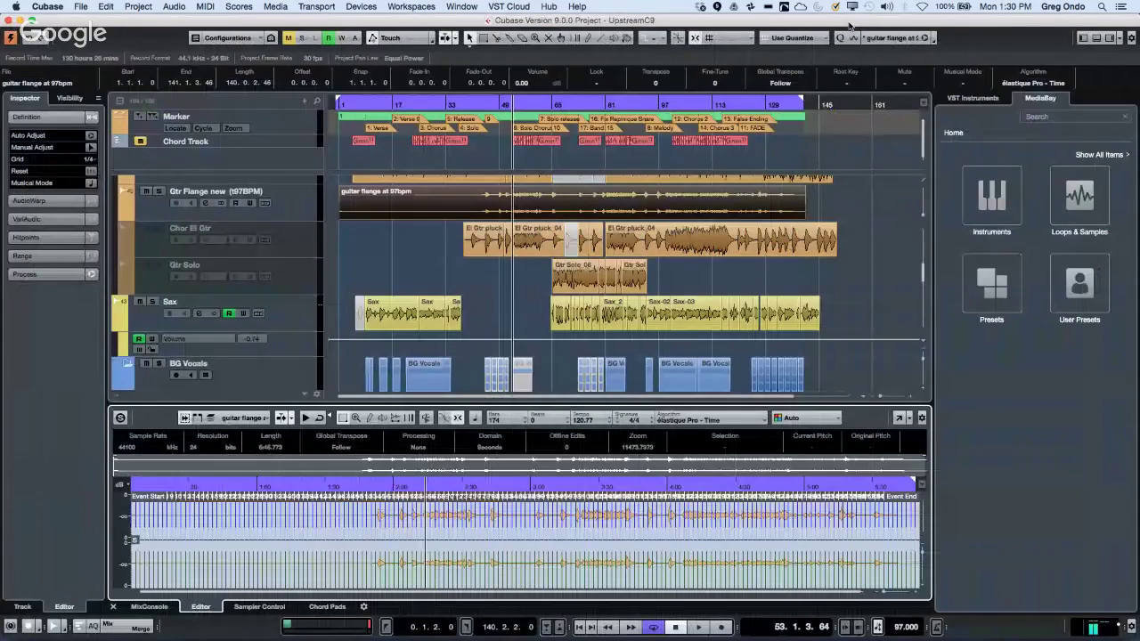
click(908, 39)
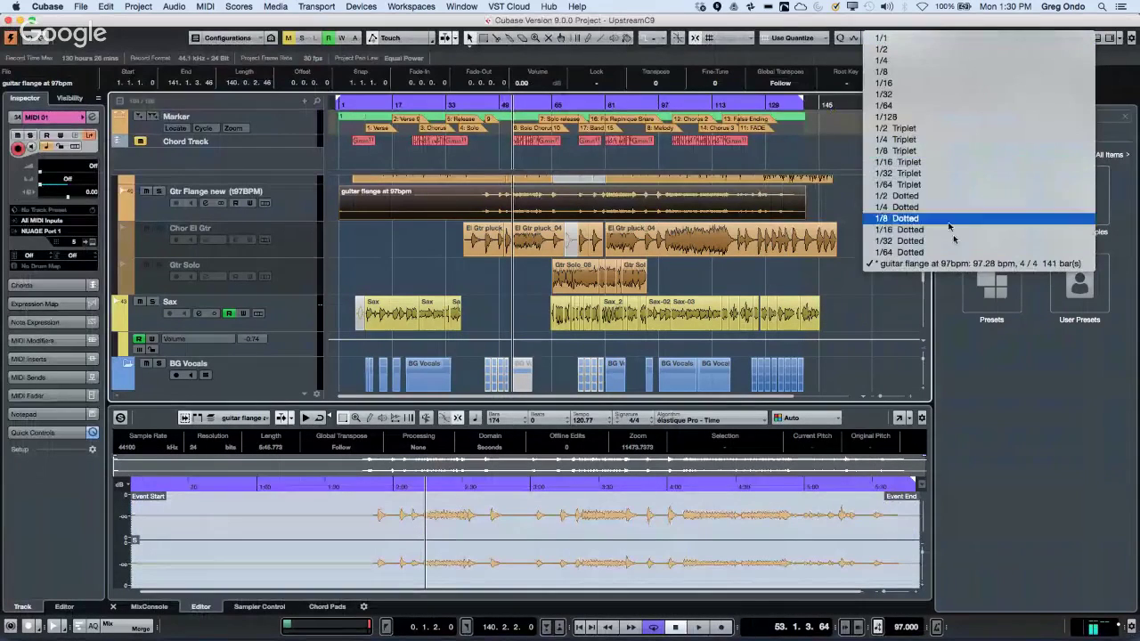
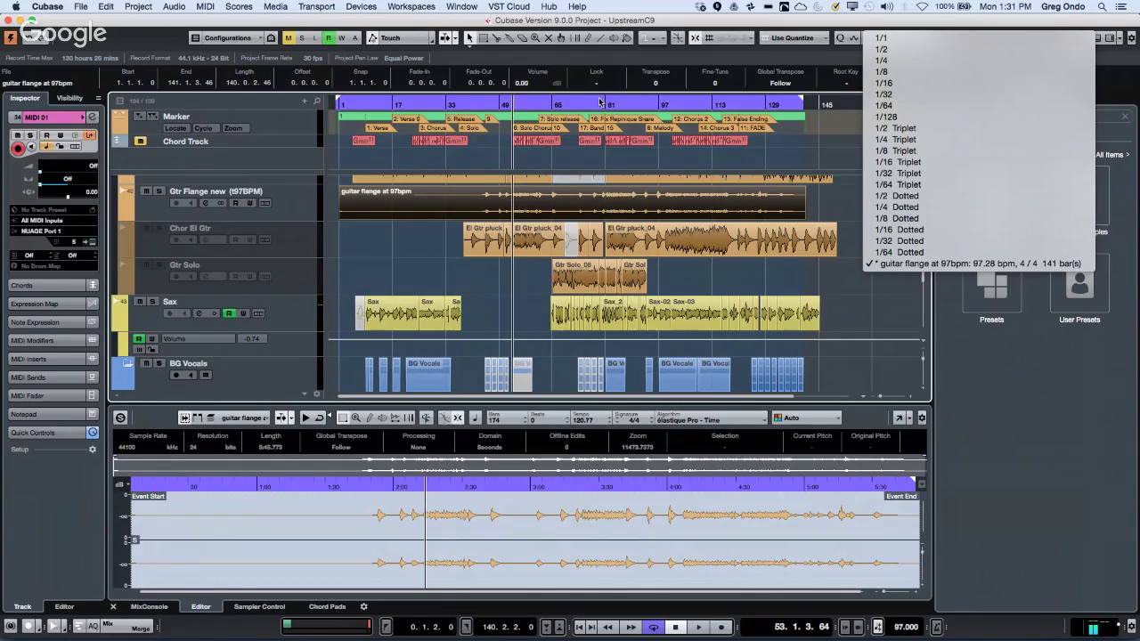
click(80, 11)
Create a new project from the Empty template in the default project location.
click(81, 10)
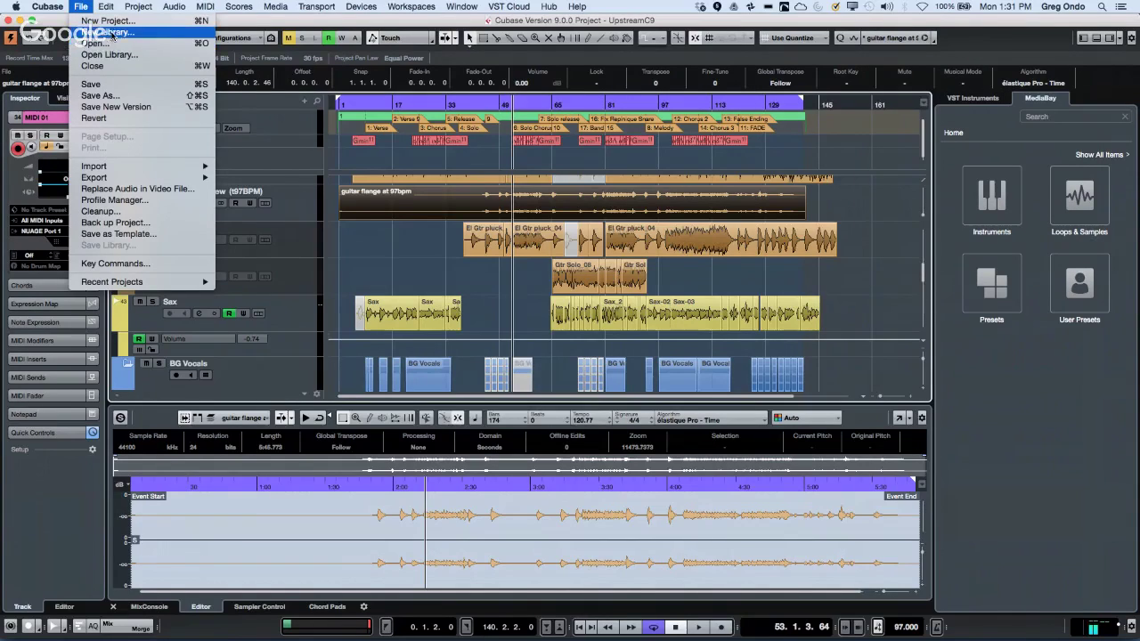
click(112, 21)
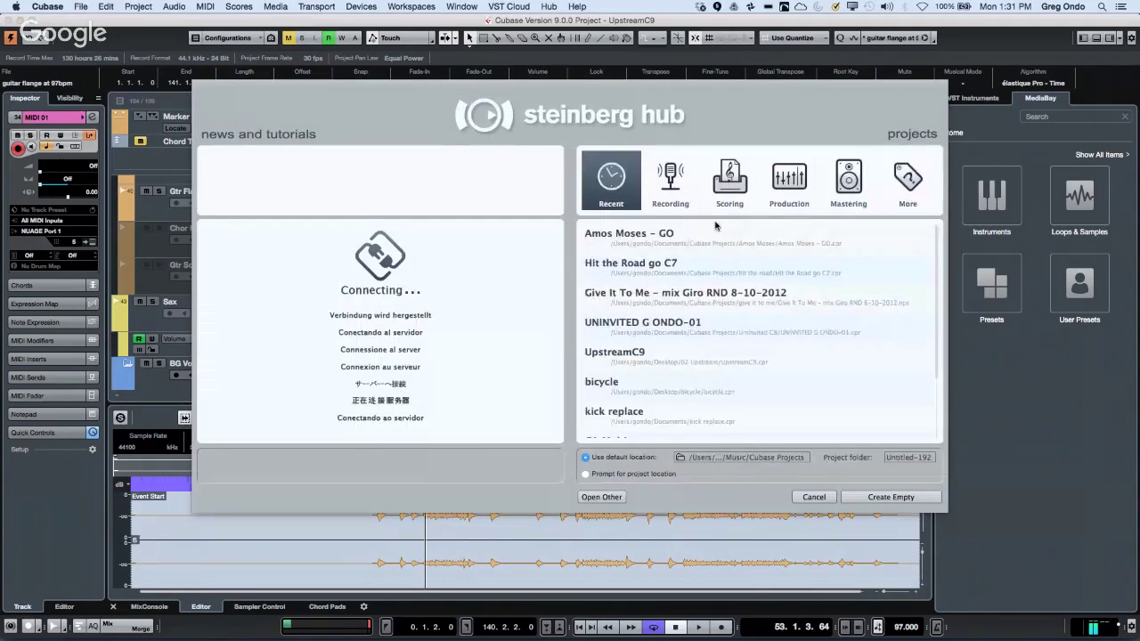
click(909, 178)
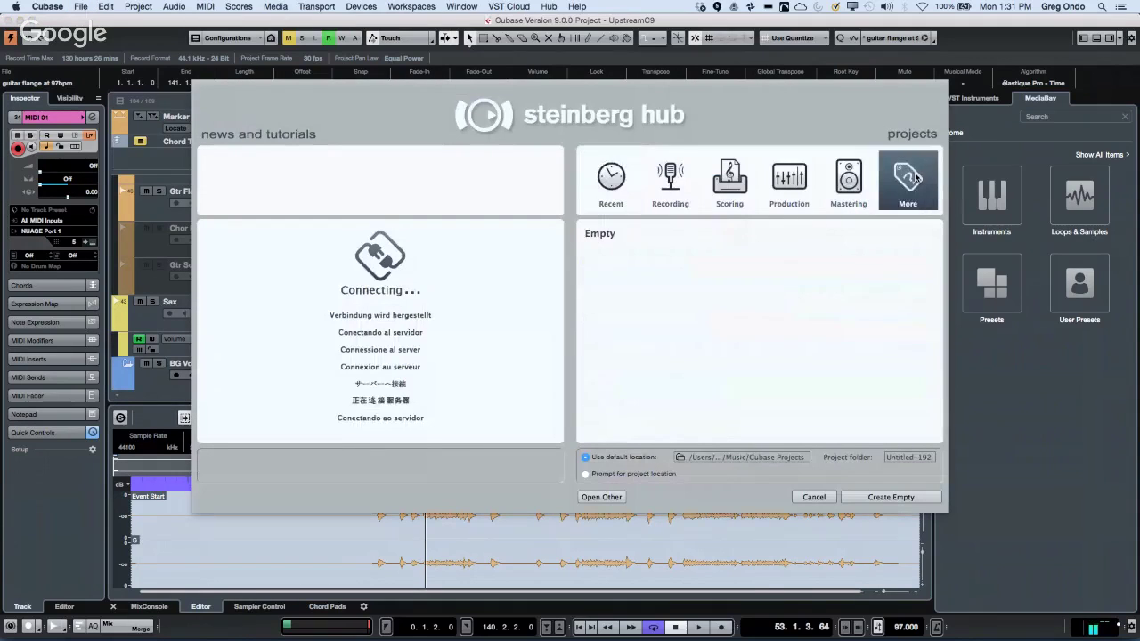
click(638, 240)
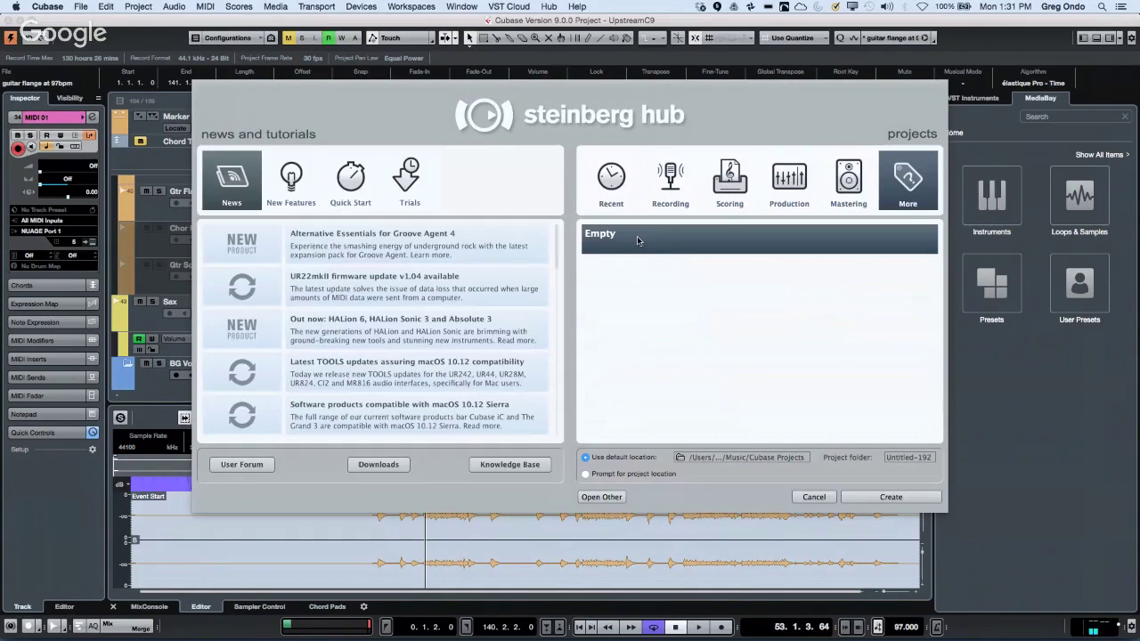
double_click(683, 241)
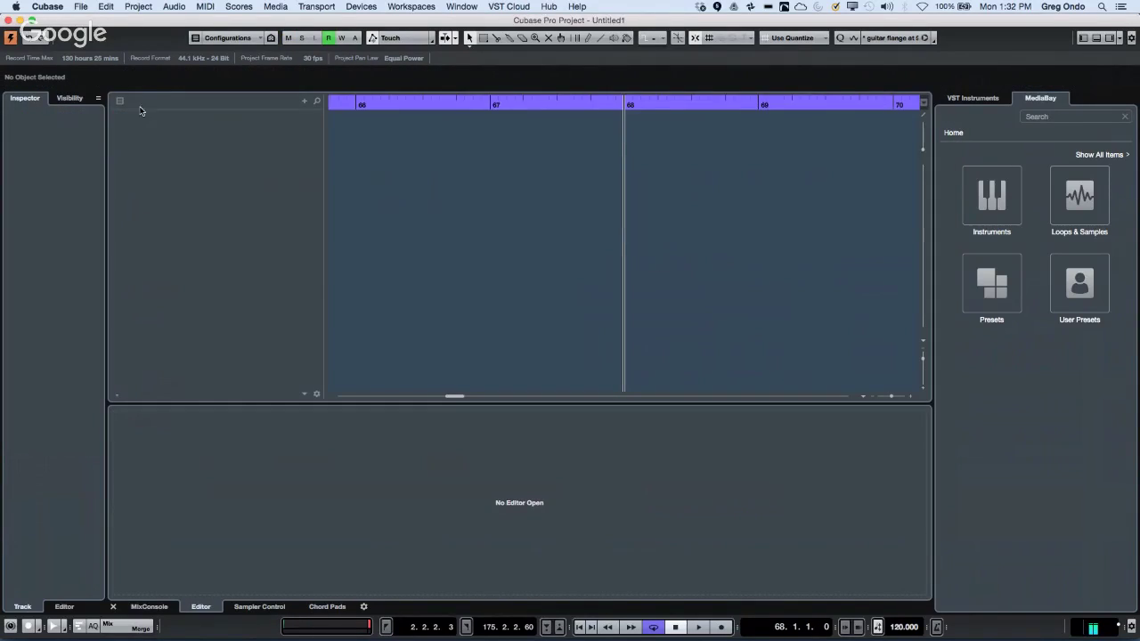
Add eight stereo audio tracks to the empty project, routed to the Stereo output.
right_click(172, 142)
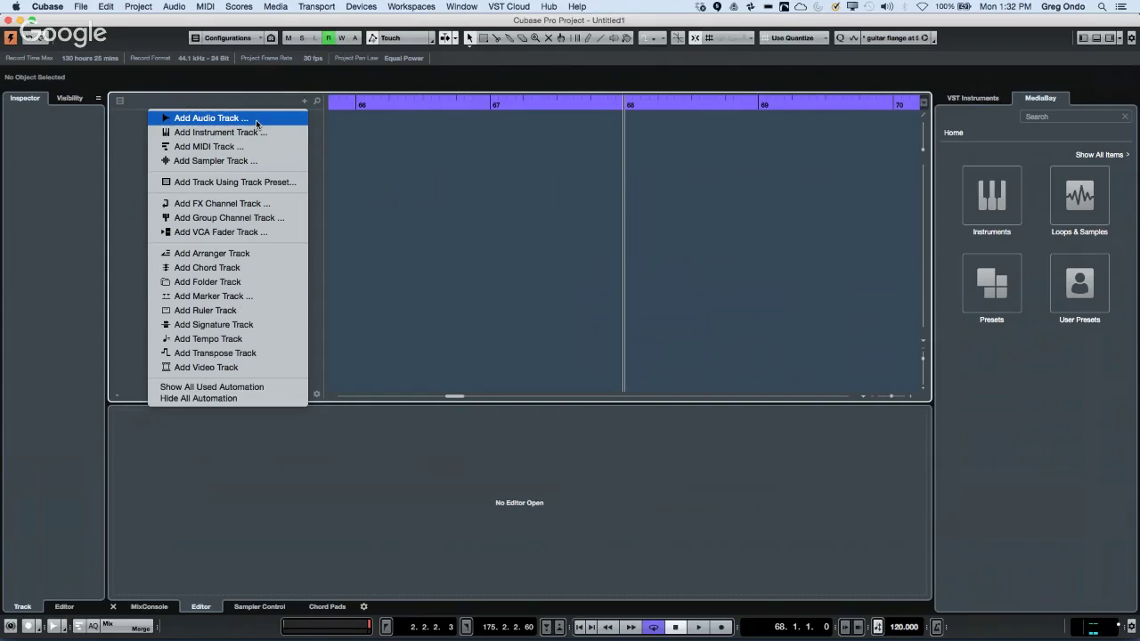
click(256, 122)
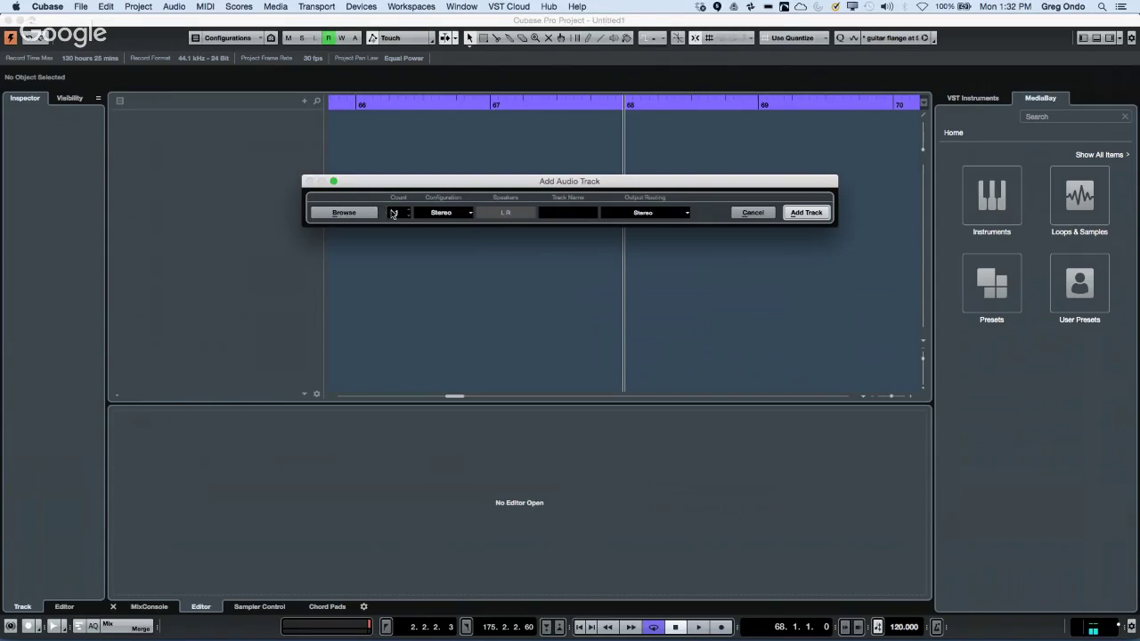
scroll(399, 214, up, 7)
scroll(401, 214, down, 1)
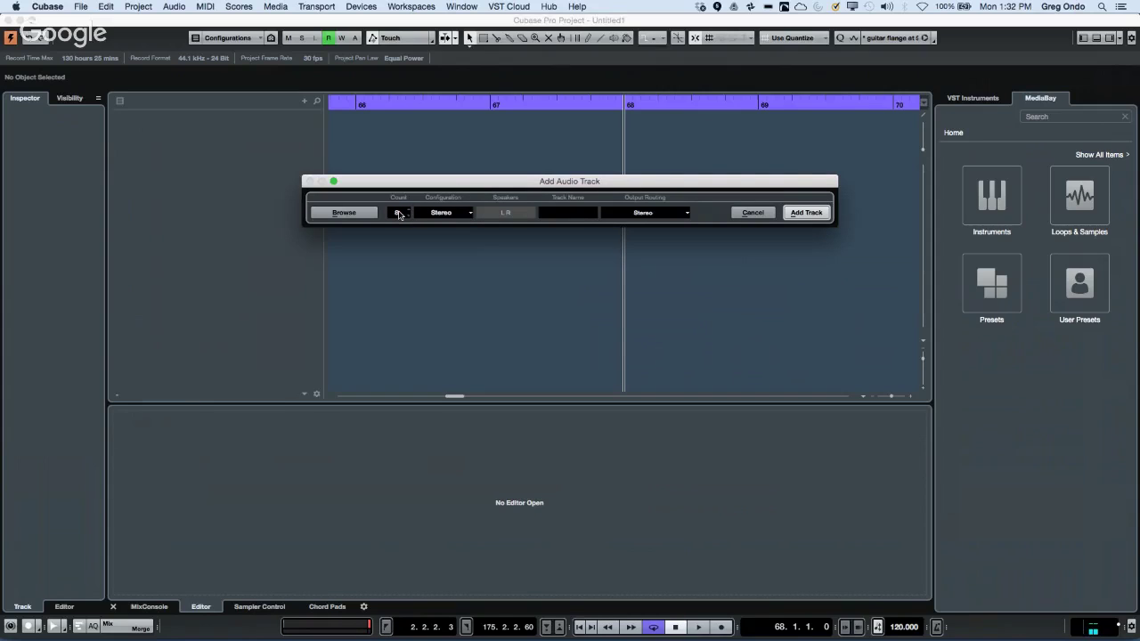
click(807, 212)
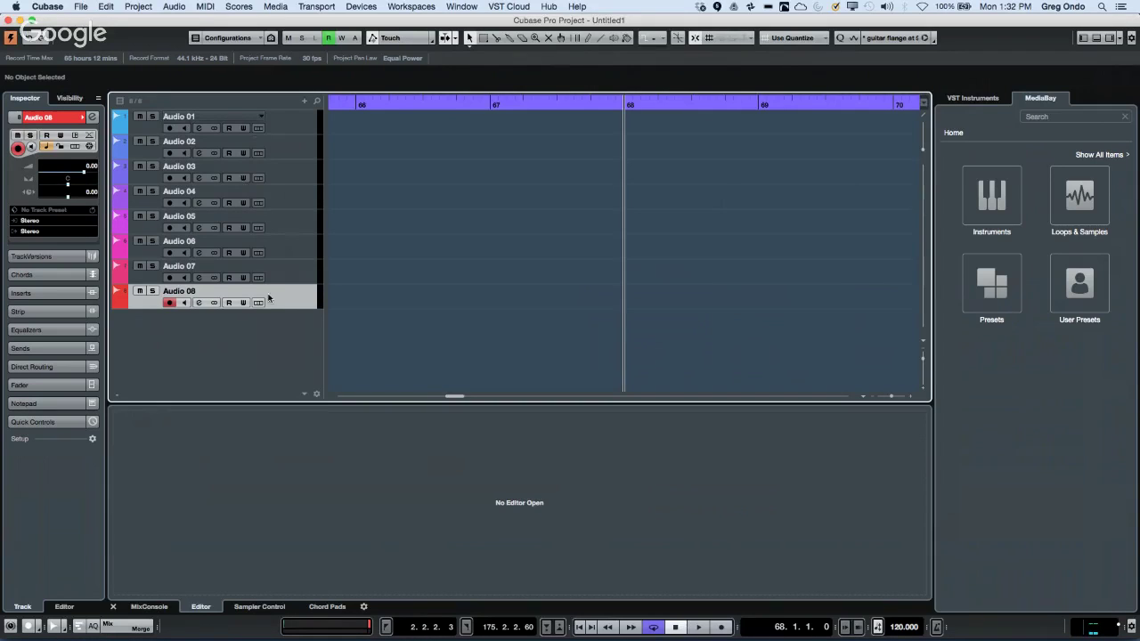
Add one marker track below the audio tracks.
right_click(259, 335)
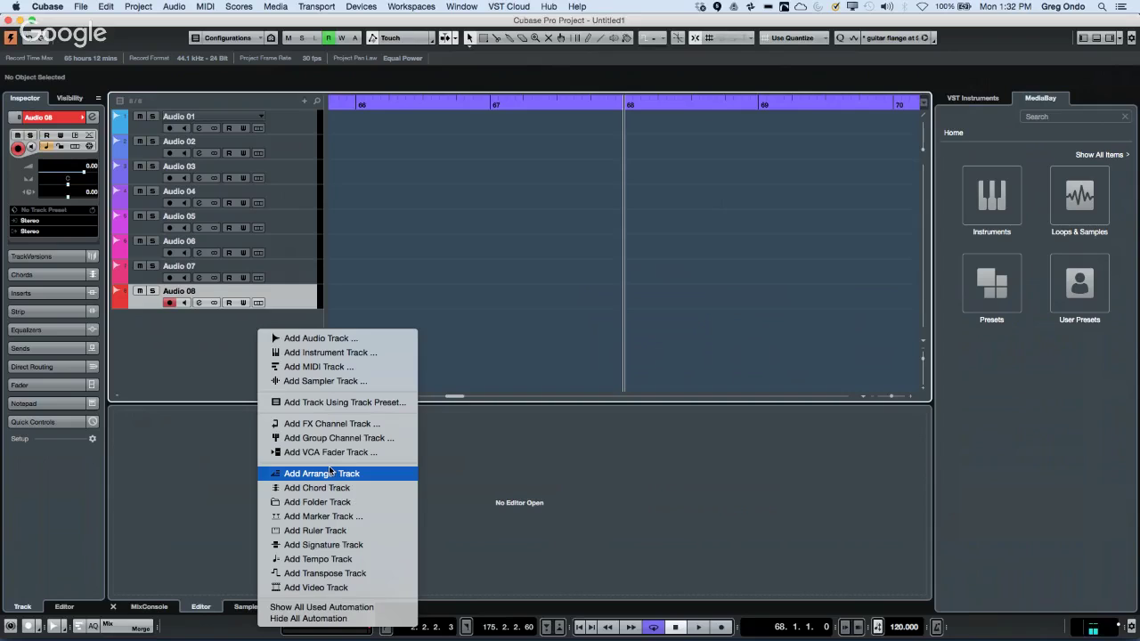
click(325, 517)
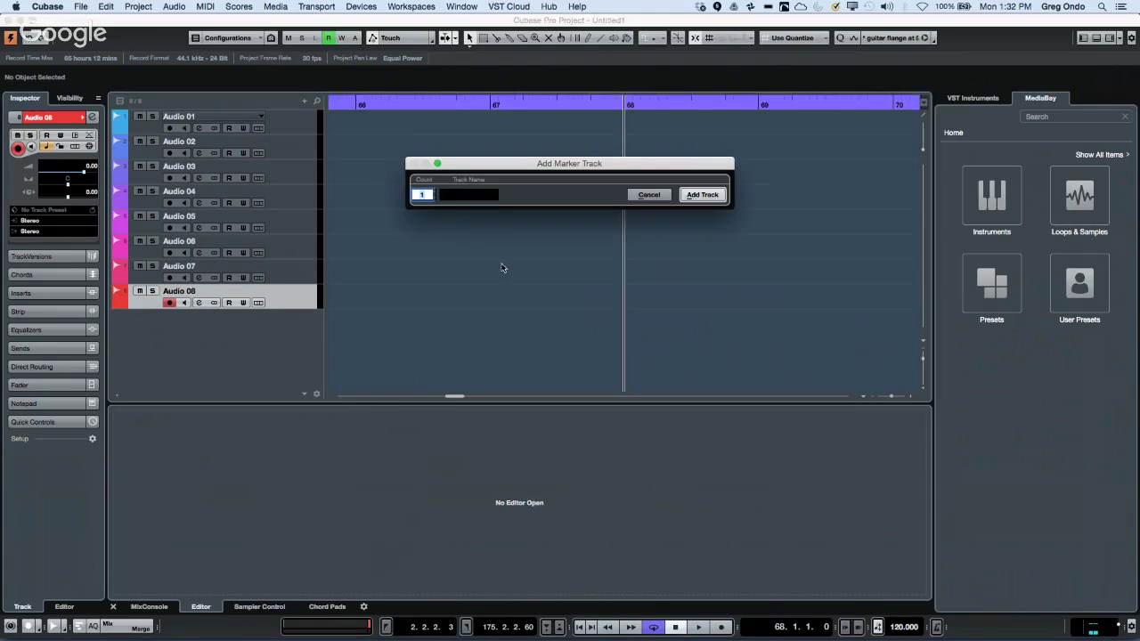
click(702, 196)
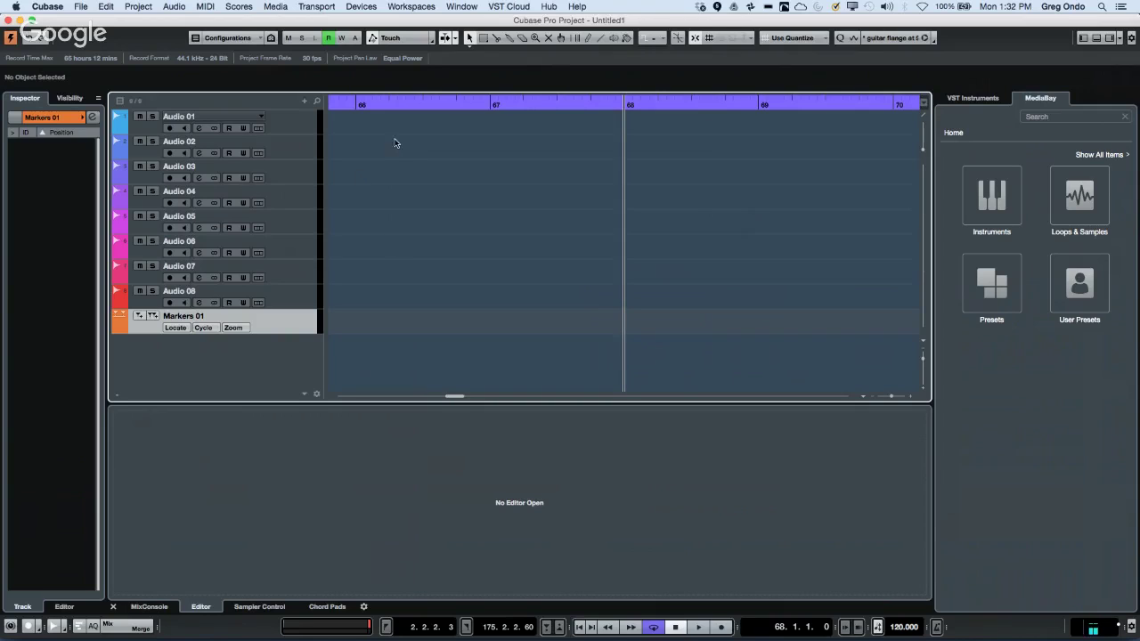
Open the marker track's Markers window, check its list of marker tracks, and close the window again.
drag(376, 105, 303, 109)
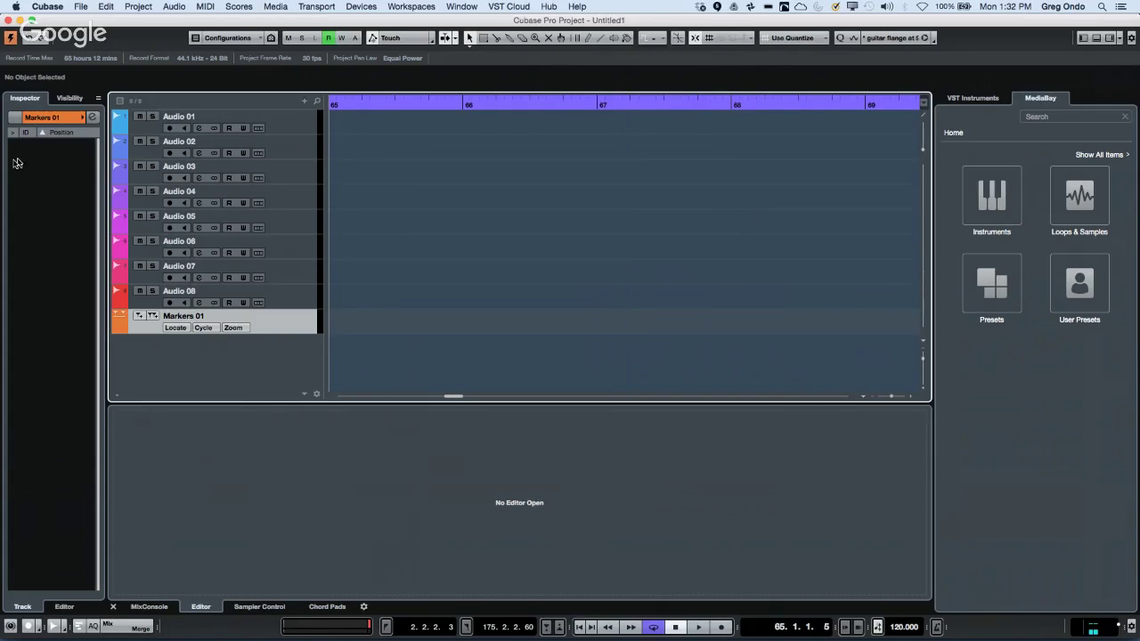
click(91, 117)
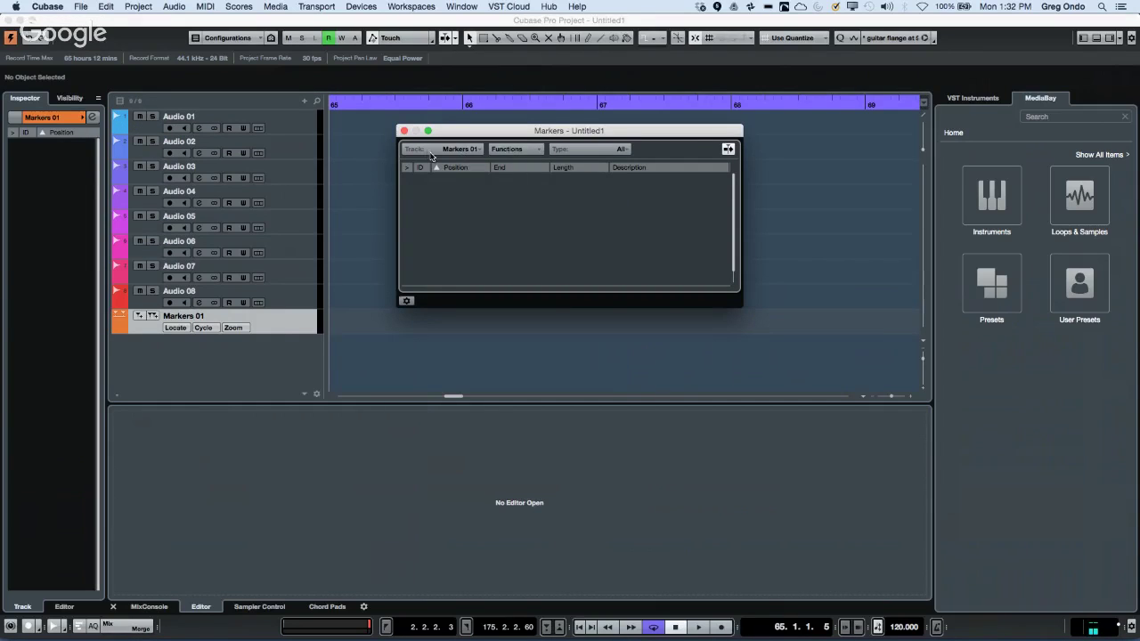
click(461, 149)
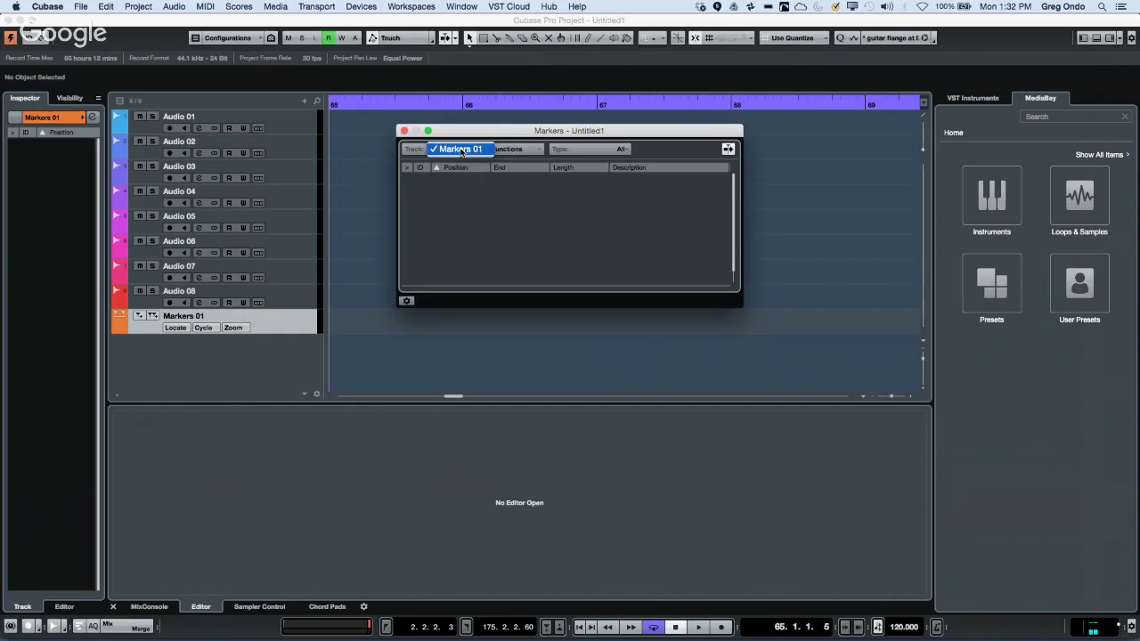
click(445, 182)
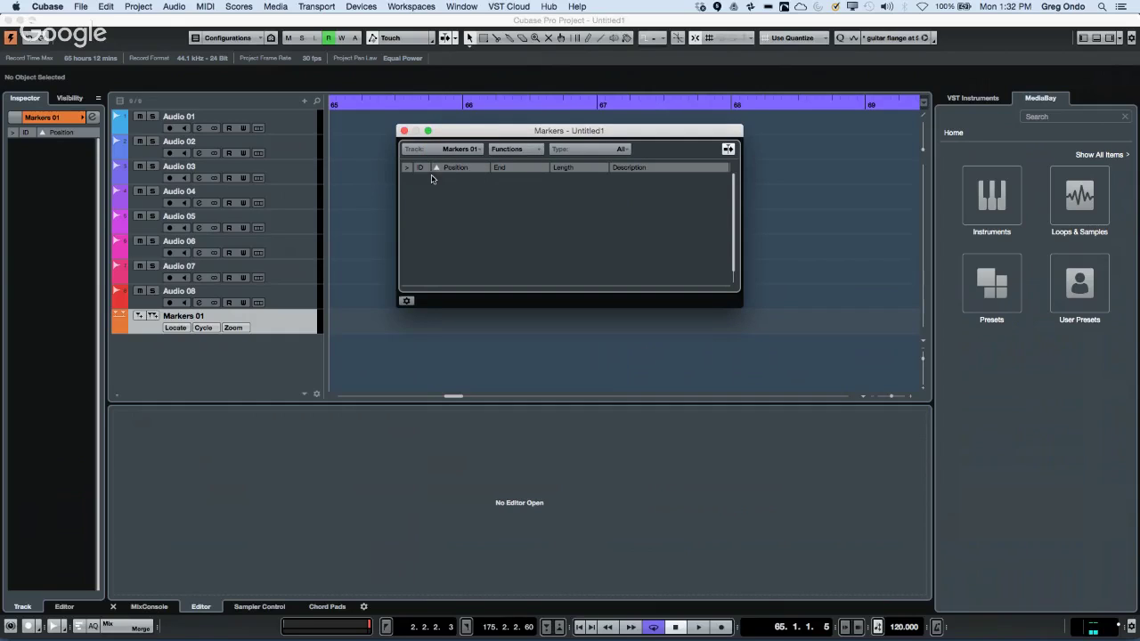
click(729, 151)
click(303, 131)
Move the marker track above Audio 01 and place the project cursor shortly before bar 65.
drag(284, 321, 268, 95)
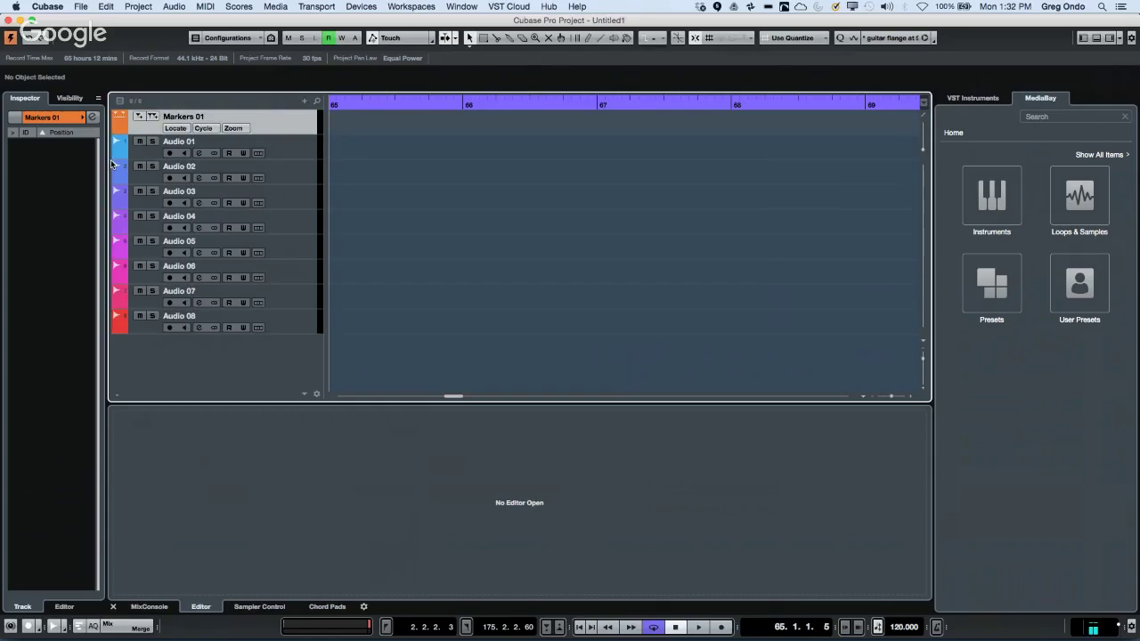
click(407, 104)
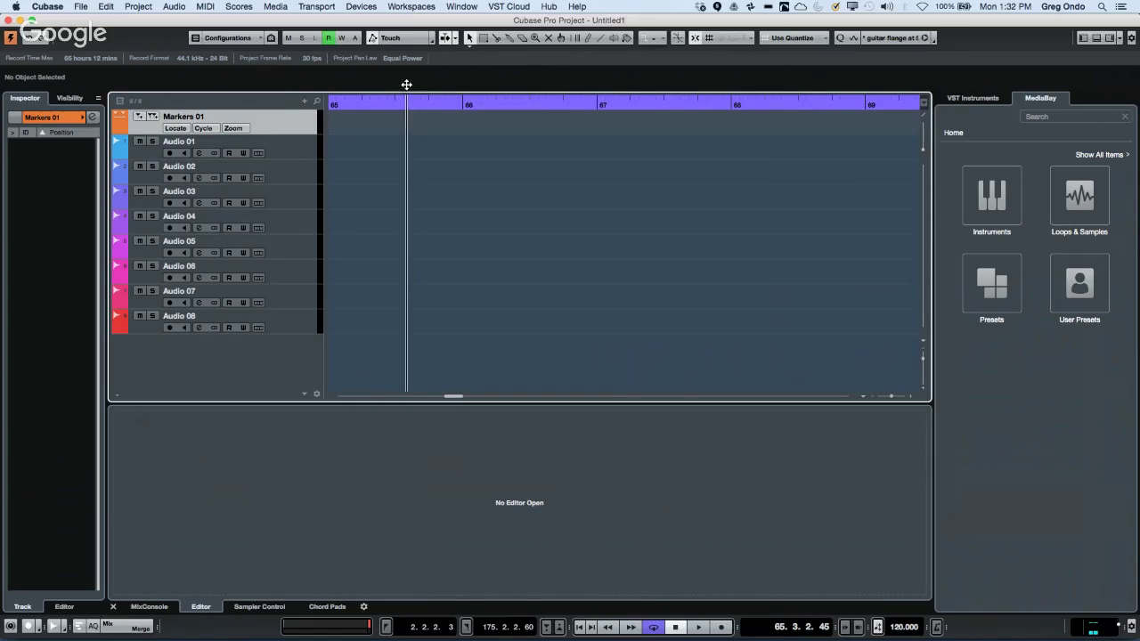
drag(406, 100, 371, 100)
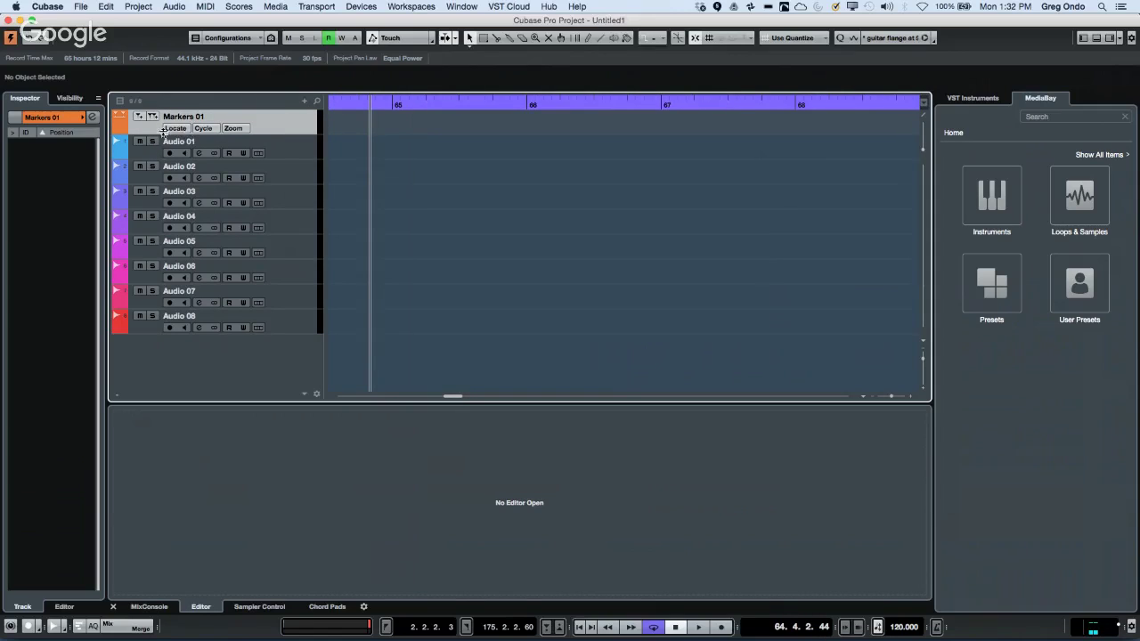
Insert seven position markers on the marker track during playback, from about bar 65 to bar 68, and stop playback.
key(space)
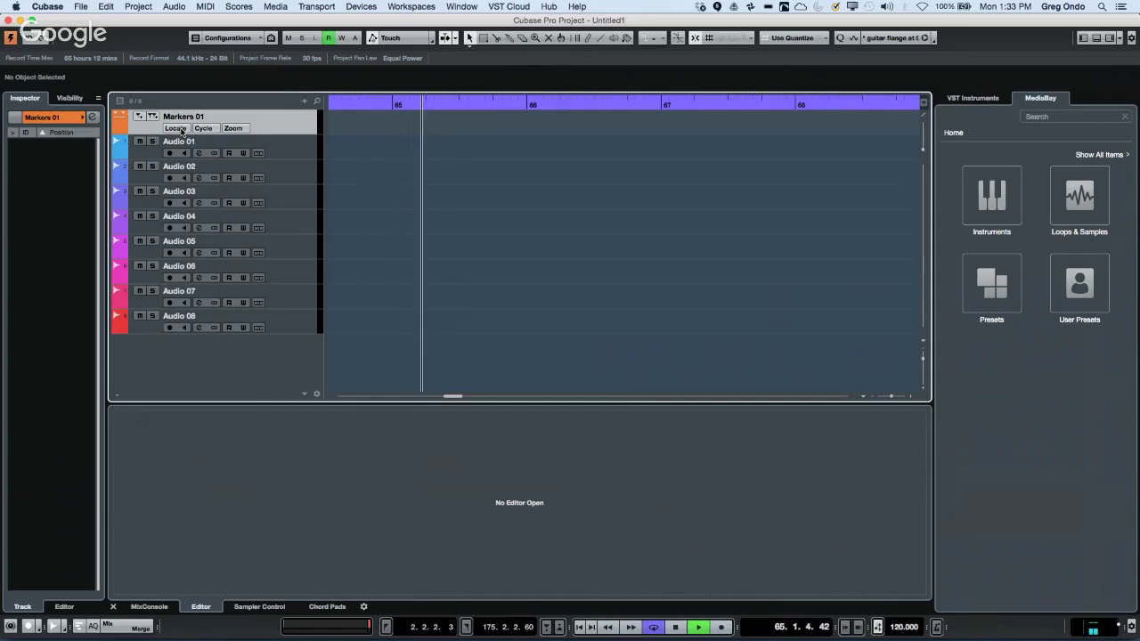
click(139, 117)
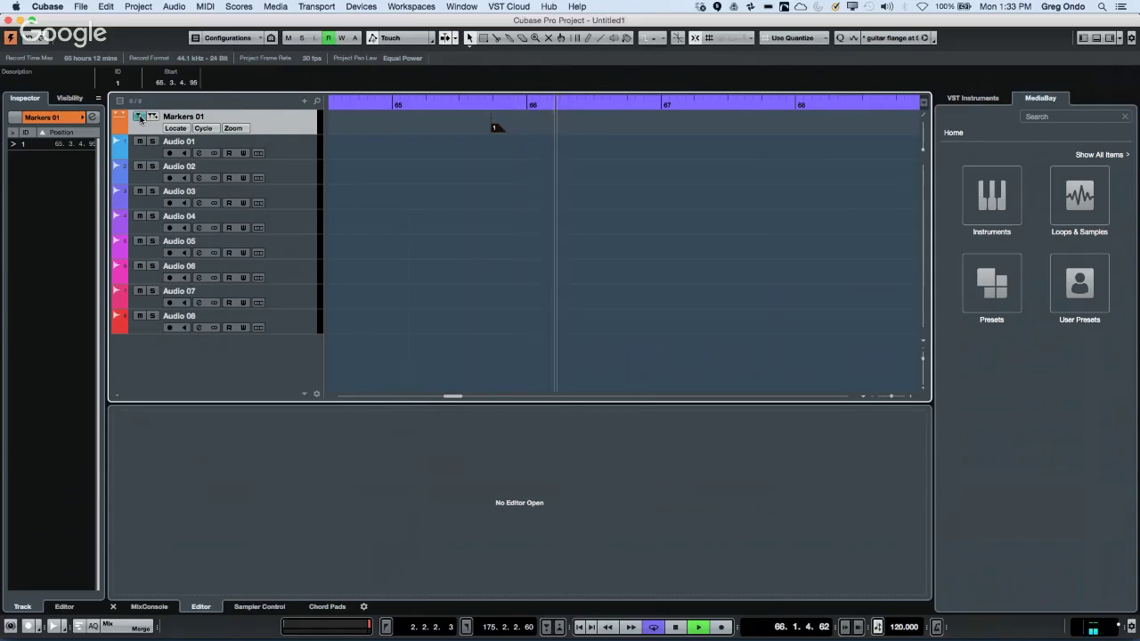
click(139, 117)
click(139, 117)
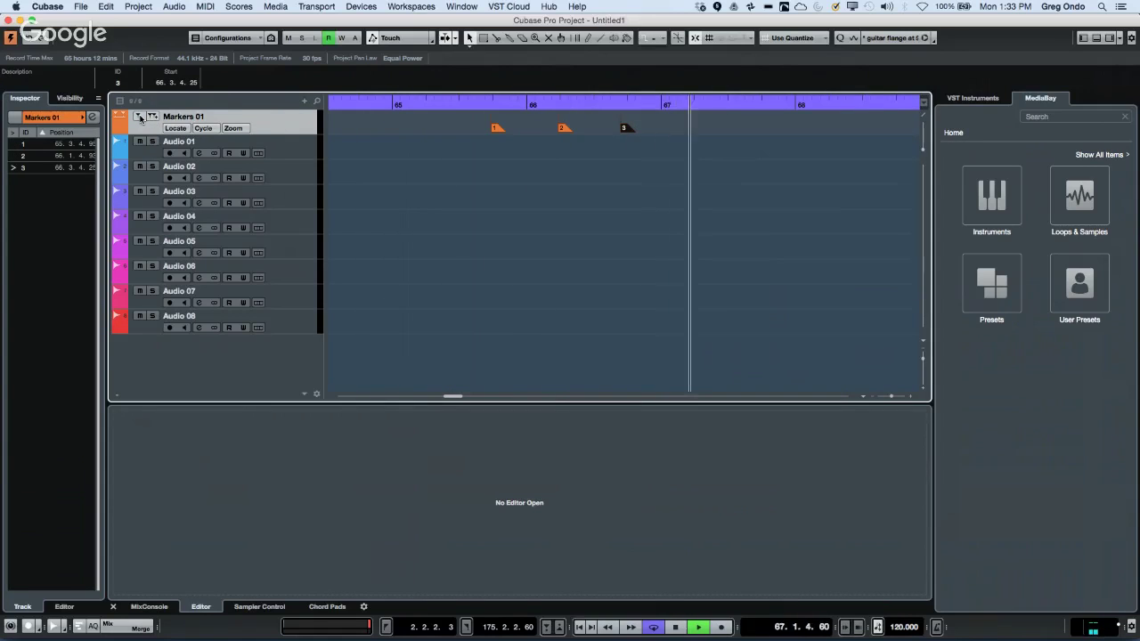
click(139, 116)
click(139, 117)
click(139, 116)
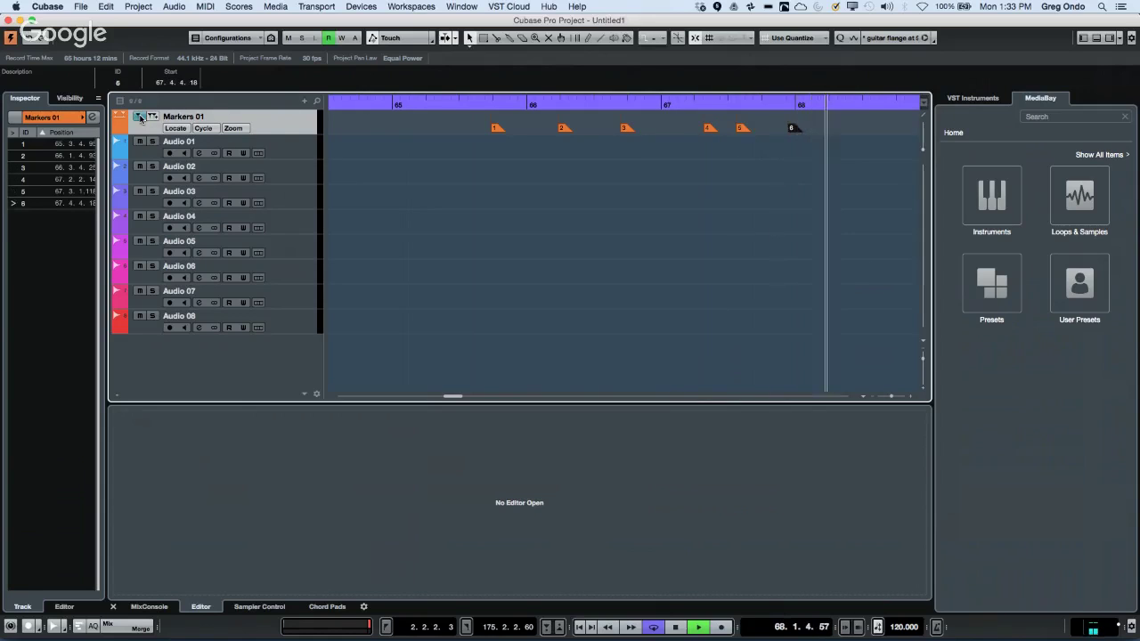
click(139, 117)
key(space)
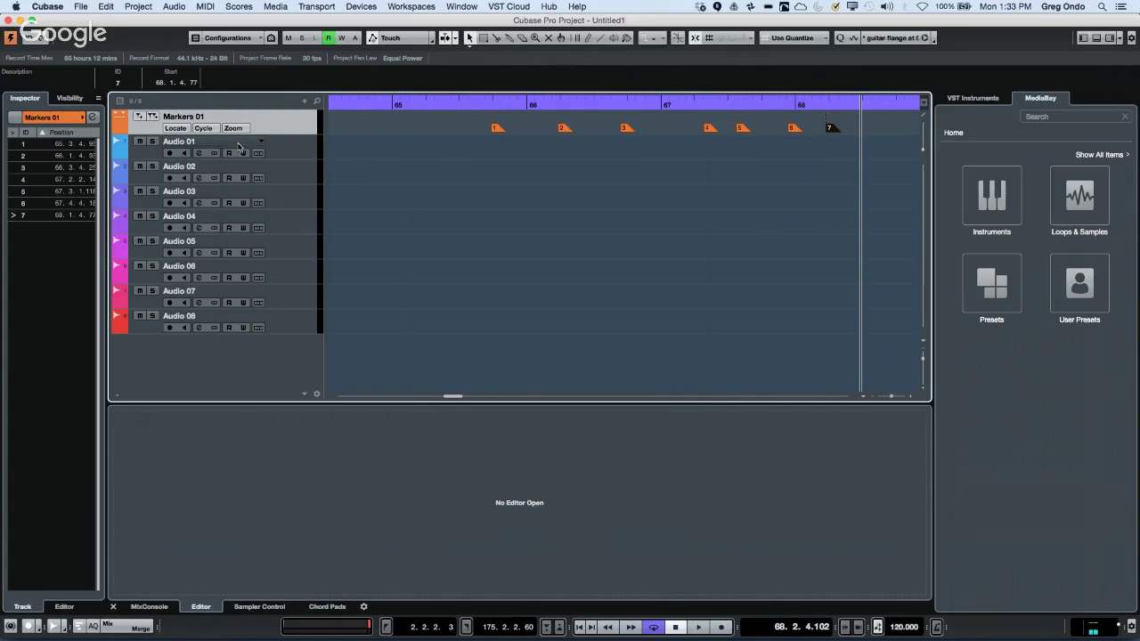
Open the Markers window and enable Cycle follows when locating to Markers and Sync Selection in its settings.
click(92, 118)
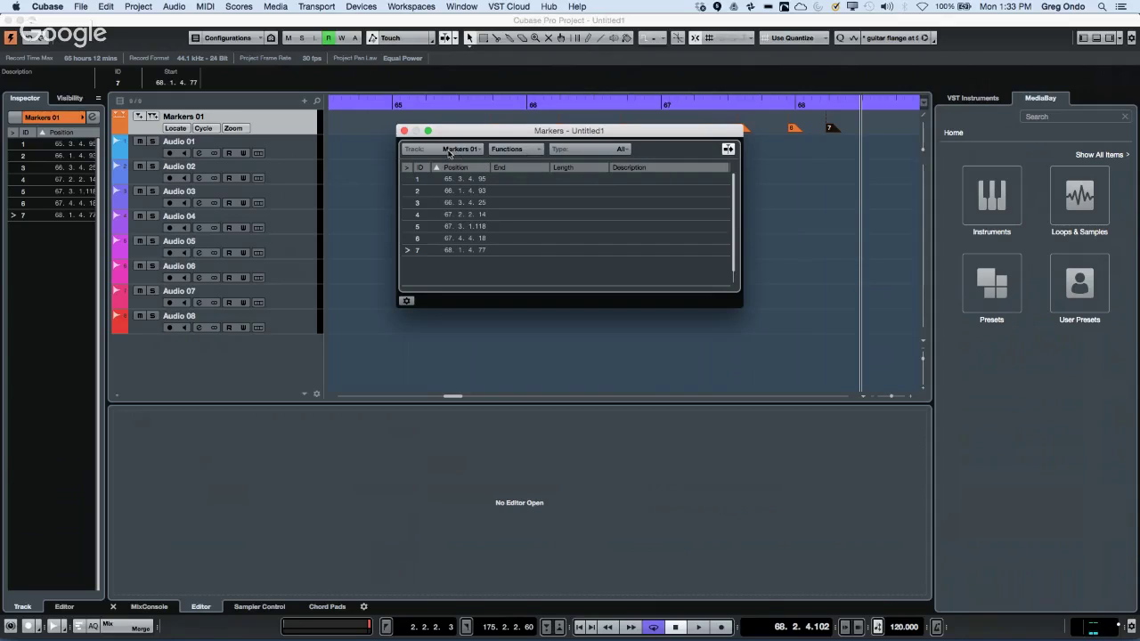
click(449, 152)
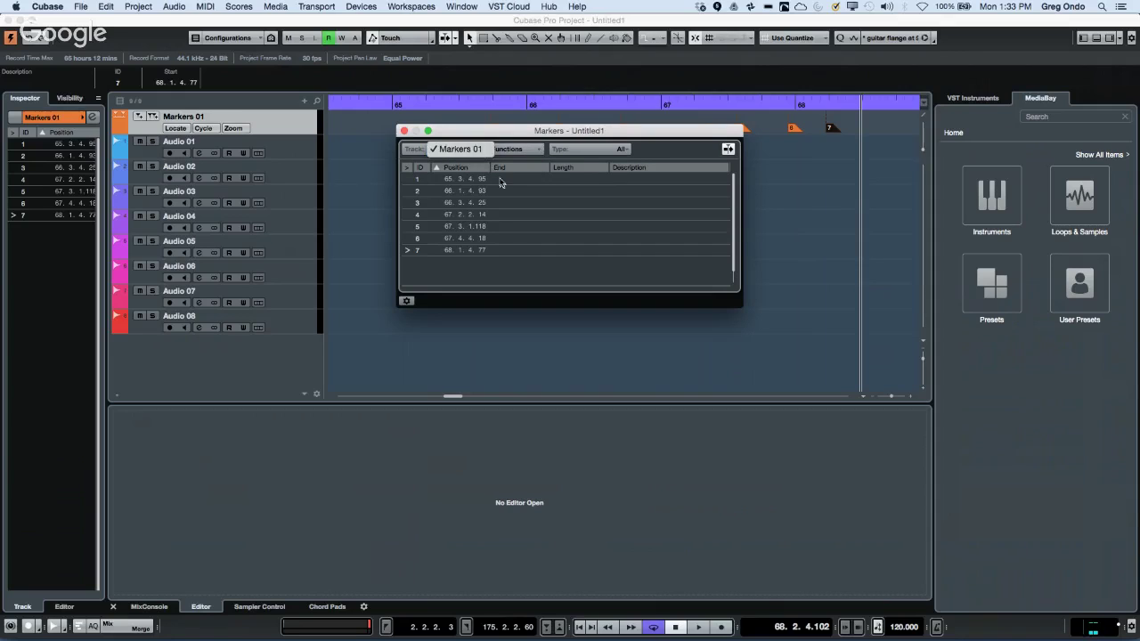
click(500, 182)
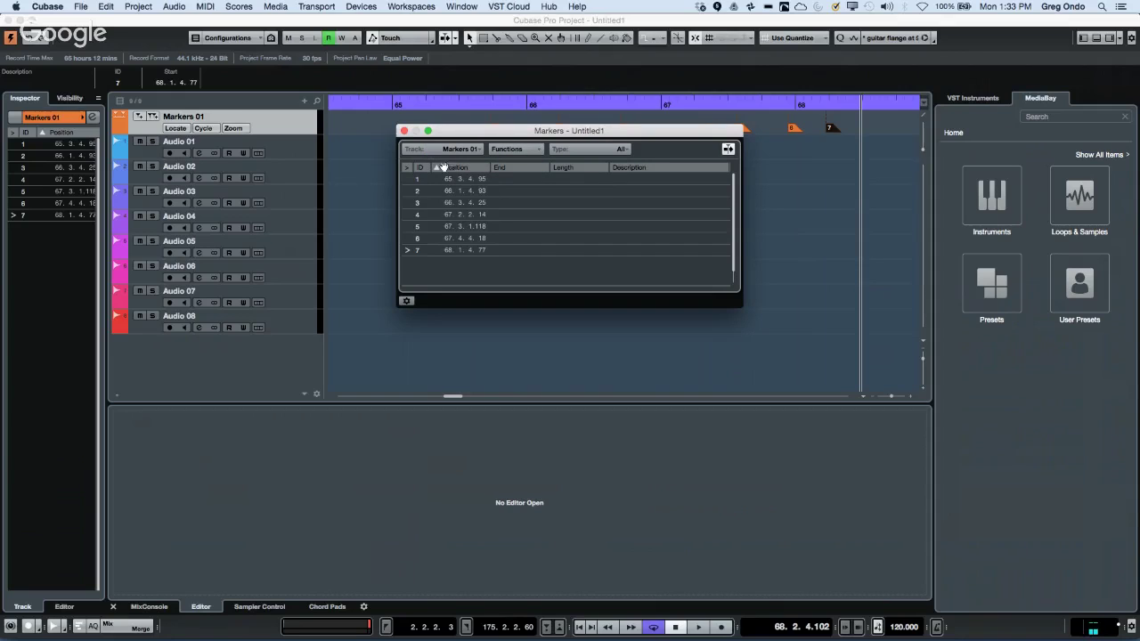
click(407, 302)
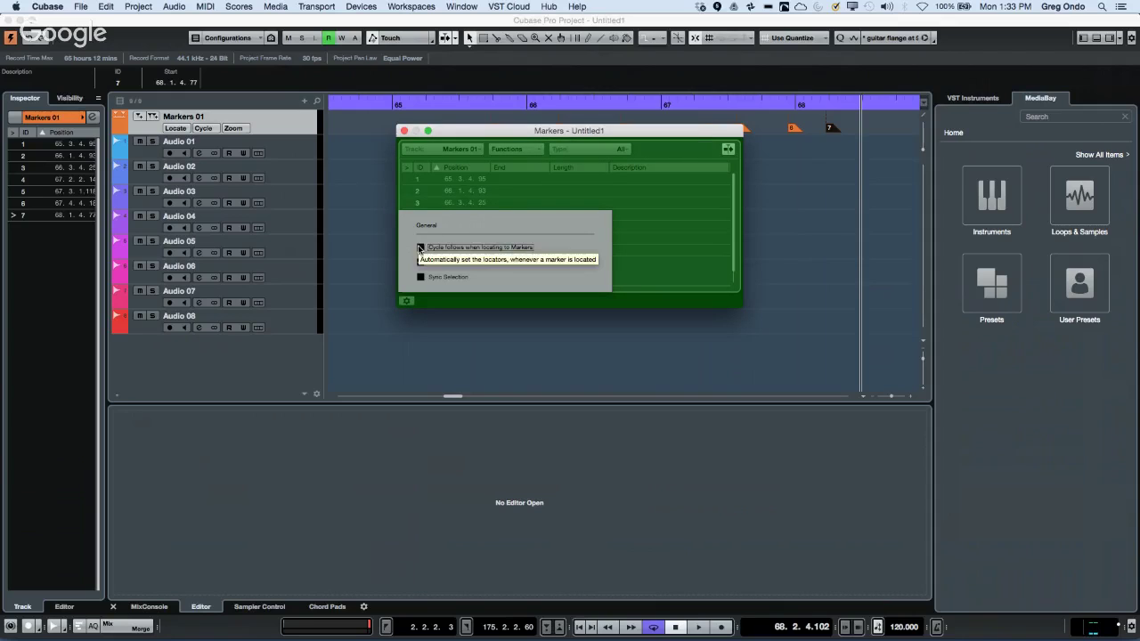
click(421, 247)
click(421, 277)
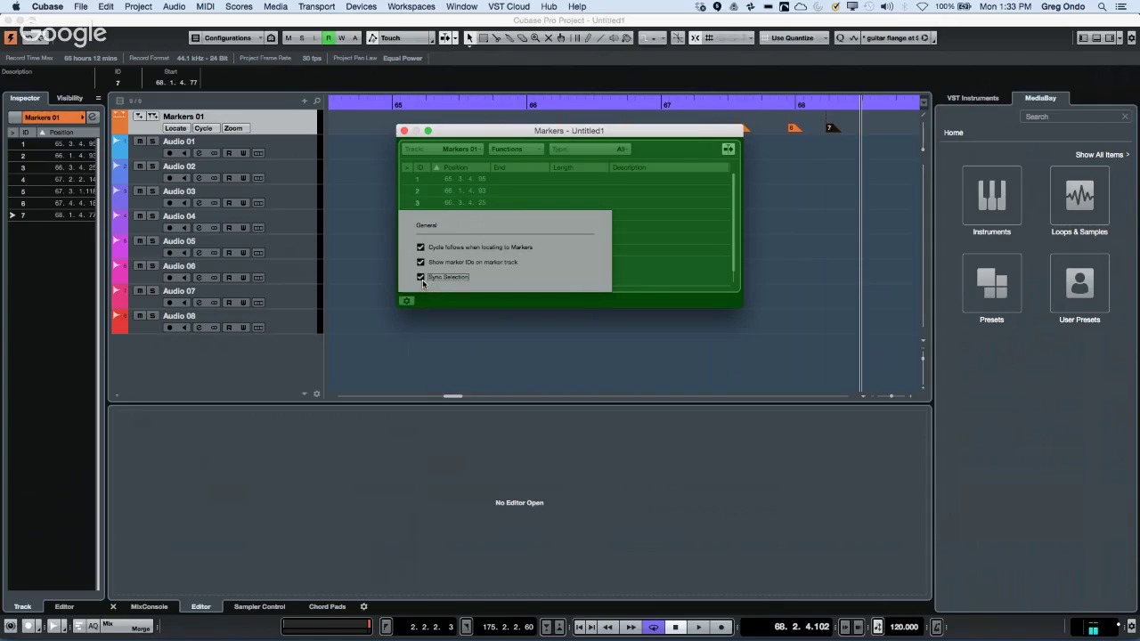
click(576, 305)
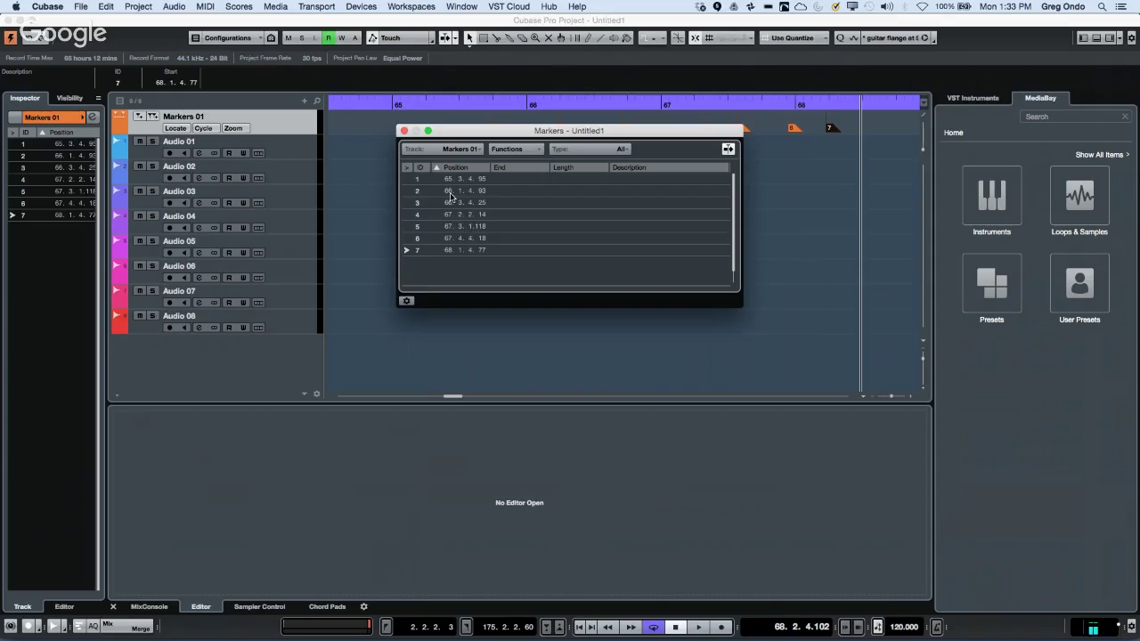
Move the Position column ahead of ID in the Markers window and reassign the position marker IDs.
drag(465, 169, 422, 169)
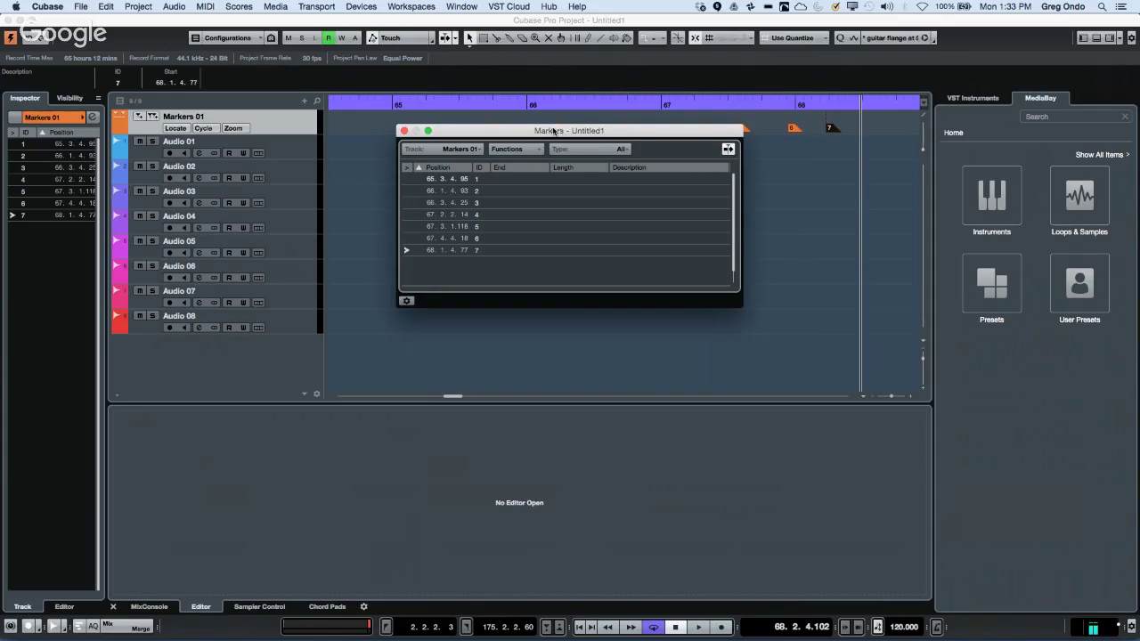
click(518, 152)
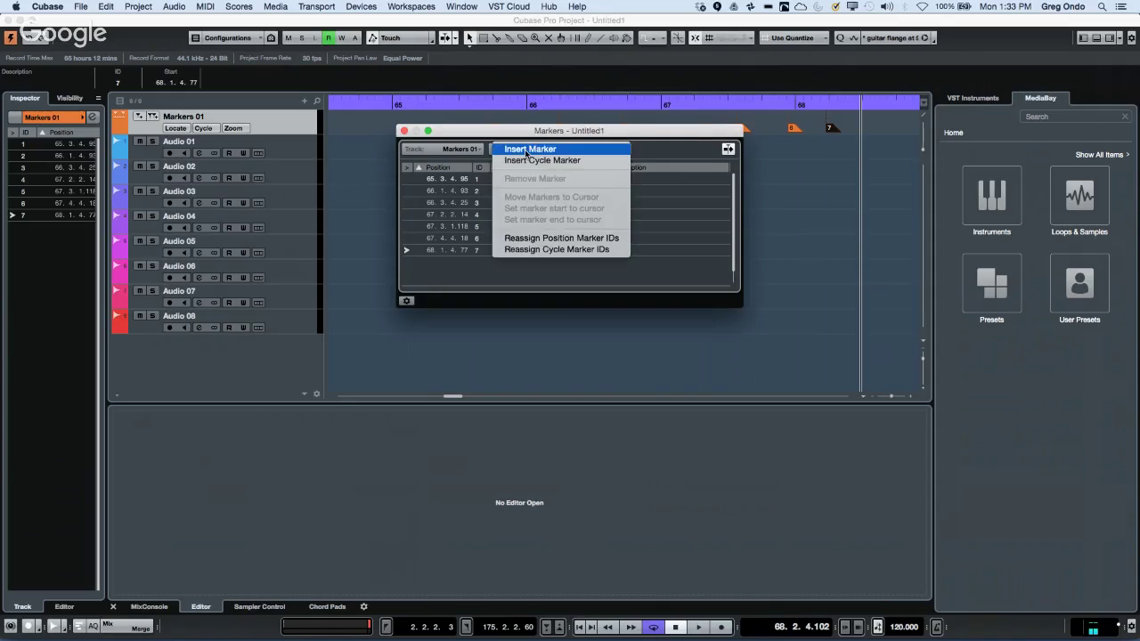
click(596, 239)
Look at the marker type filter, keep it on All, and sort the marker list by Description.
click(593, 149)
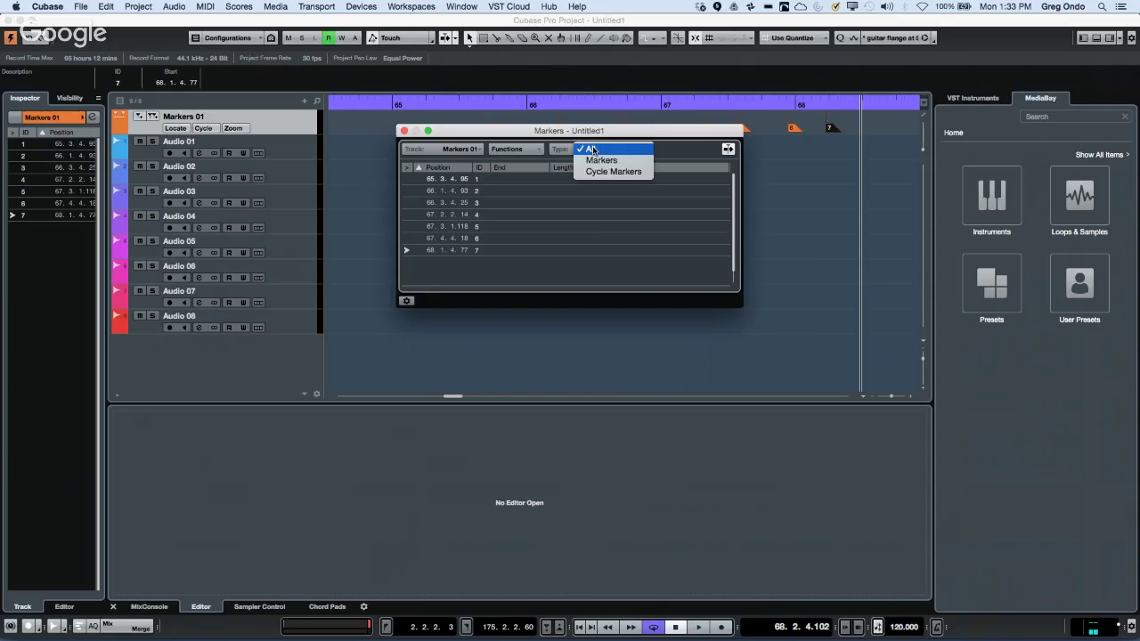
click(595, 149)
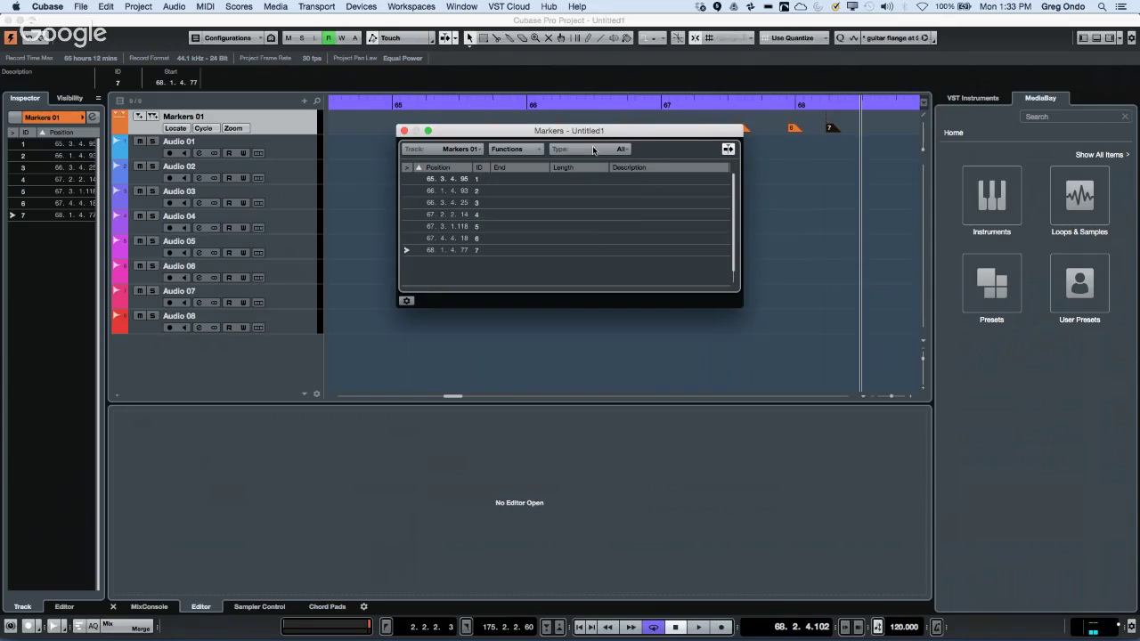
click(729, 149)
click(681, 168)
Enter the description "utf utf" for marker 1 and "etyery" for marker 2.
double_click(669, 181)
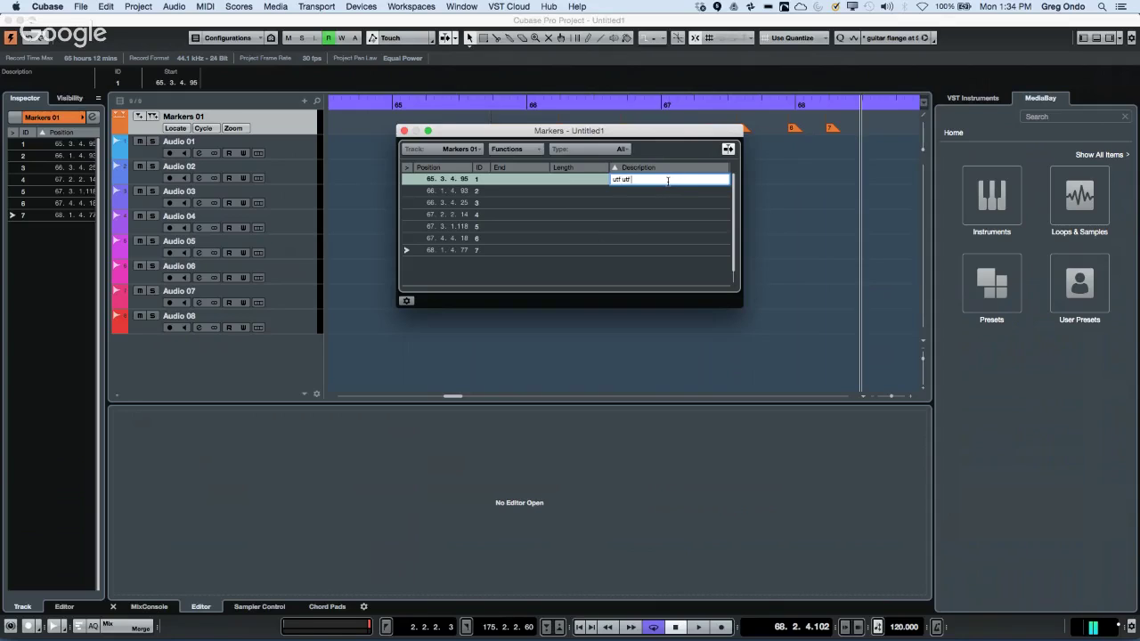
text(utf utf)
click(643, 191)
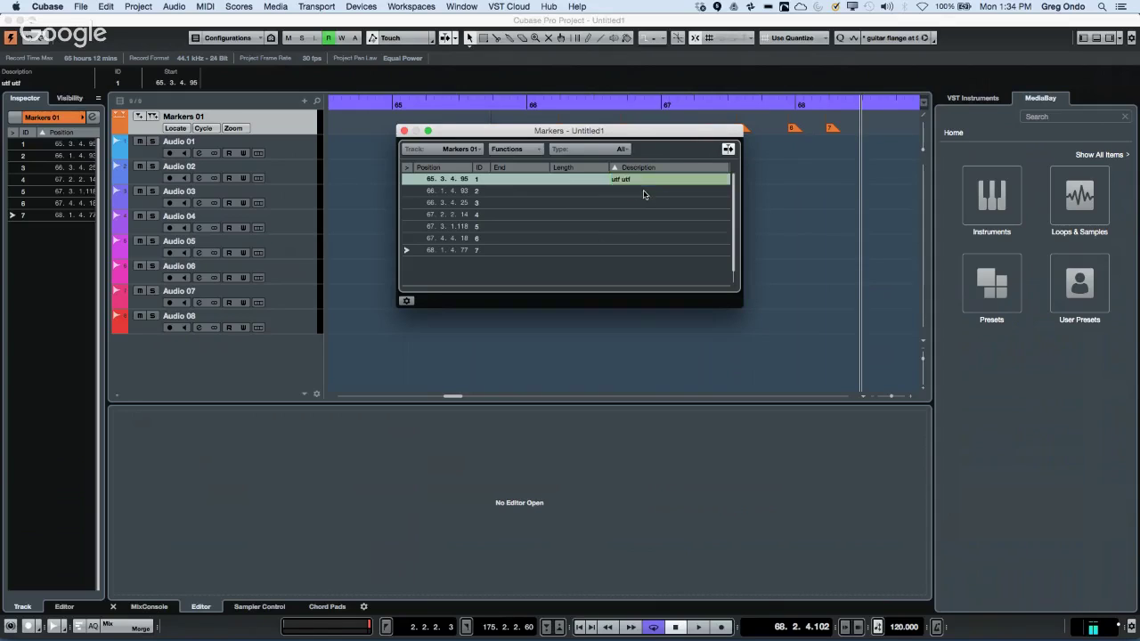
key(space)
double_click(643, 190)
text(etyery)
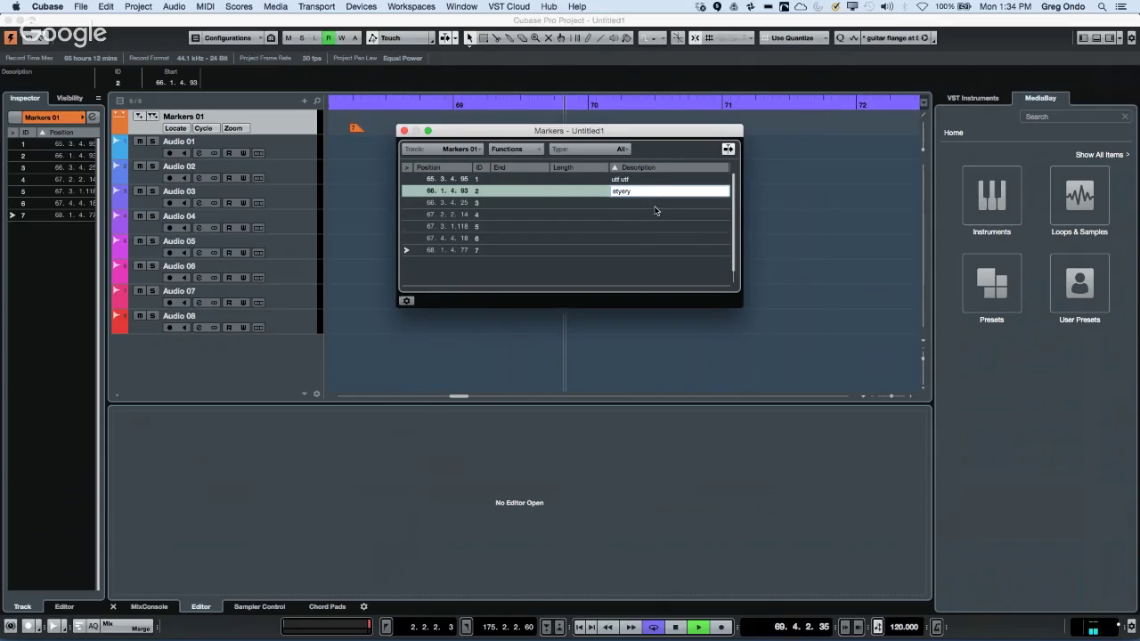
click(655, 204)
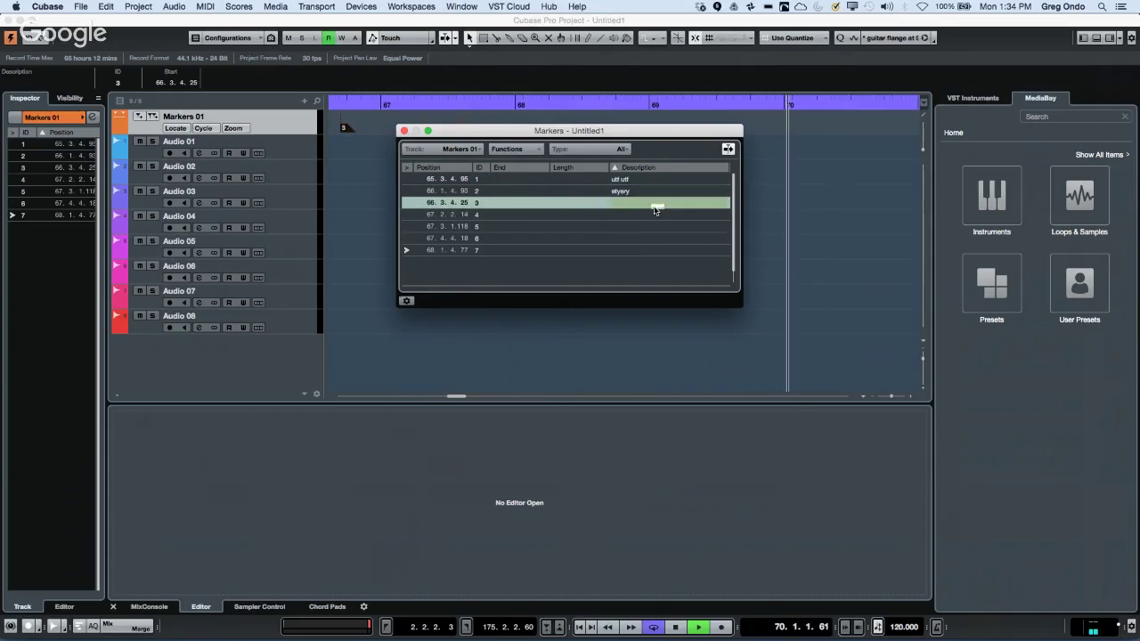
Enter the description "etyetyeyet" for marker 3 and "ety etyety h" for marker 4.
double_click(653, 204)
text(etyetyeyet)
key(Return)
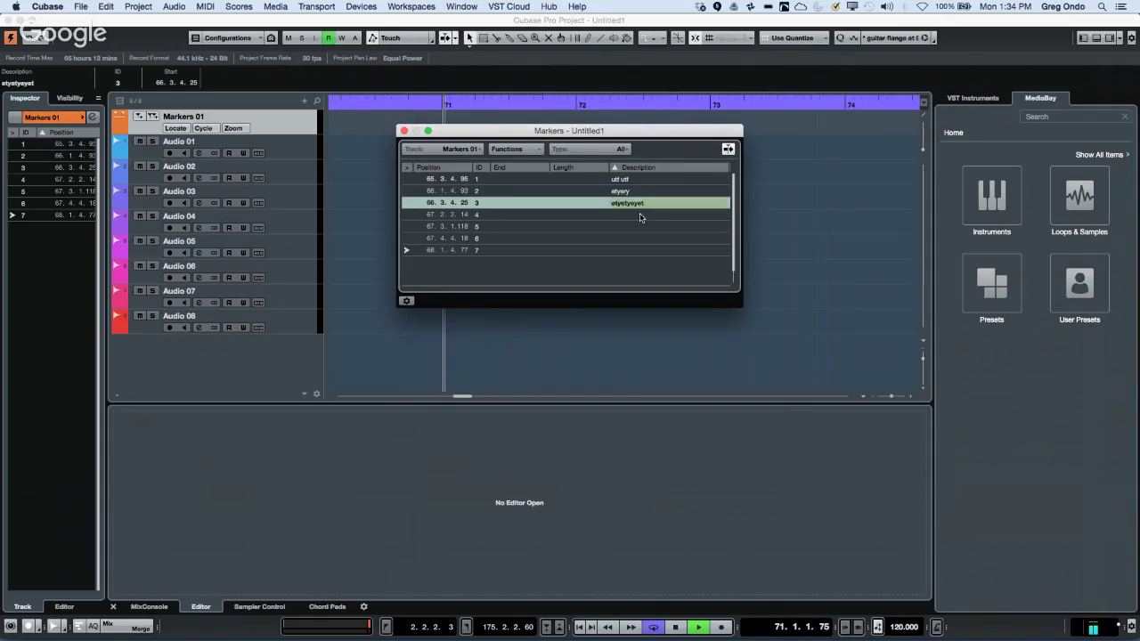
double_click(640, 214)
text(ety etyety )
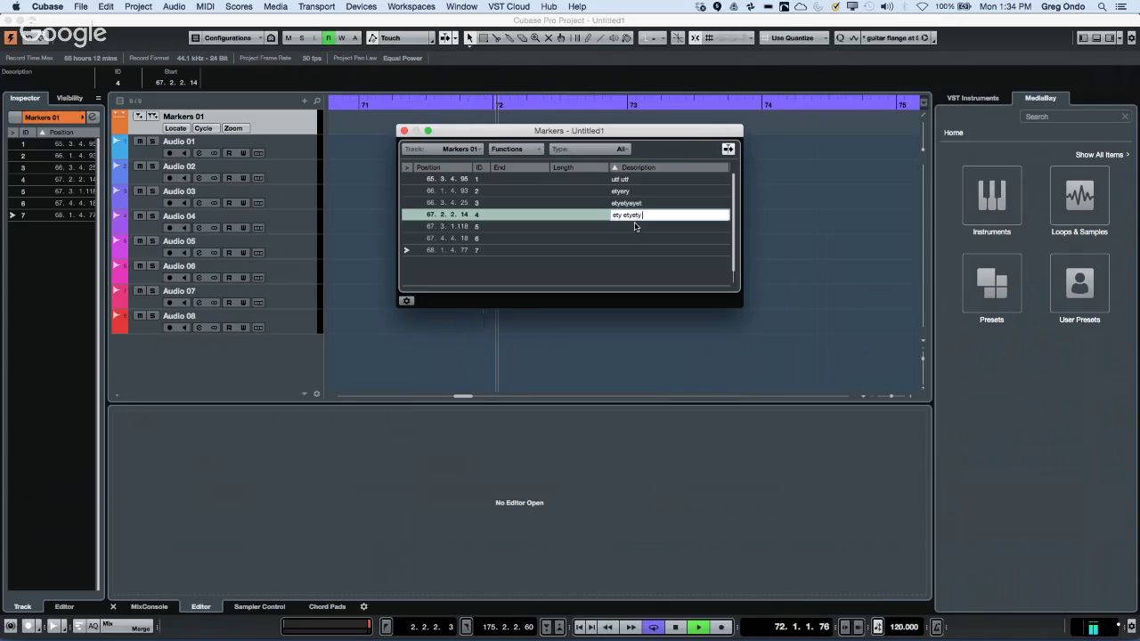
text( h)
key(Return)
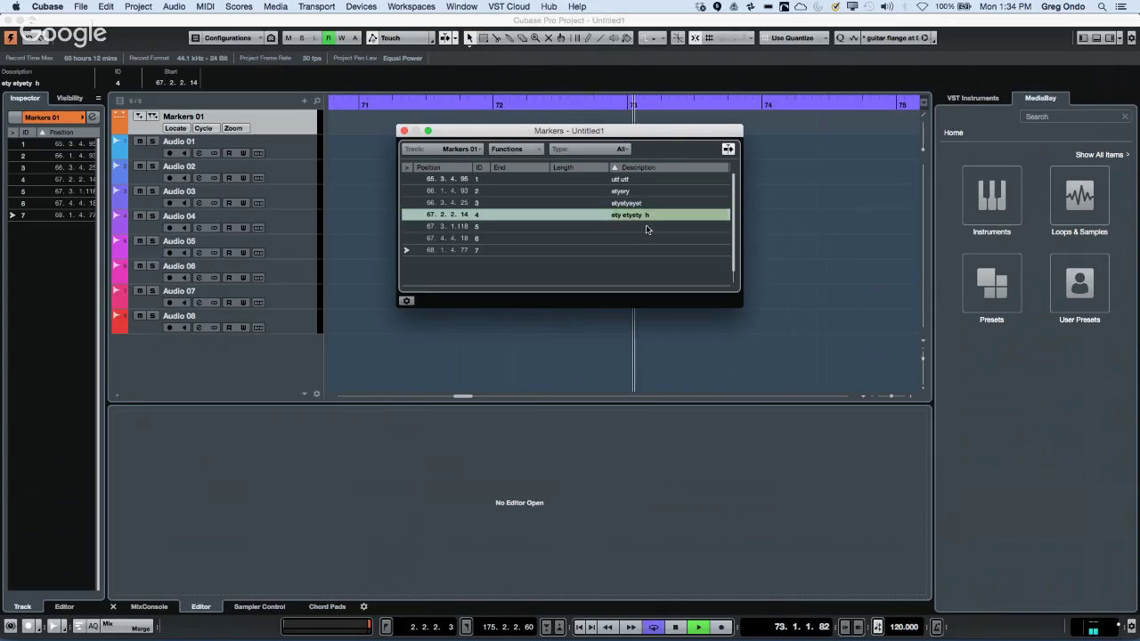
Stop playback and move the Description column ahead of Position in the Markers window, closing the window when finished.
key(space)
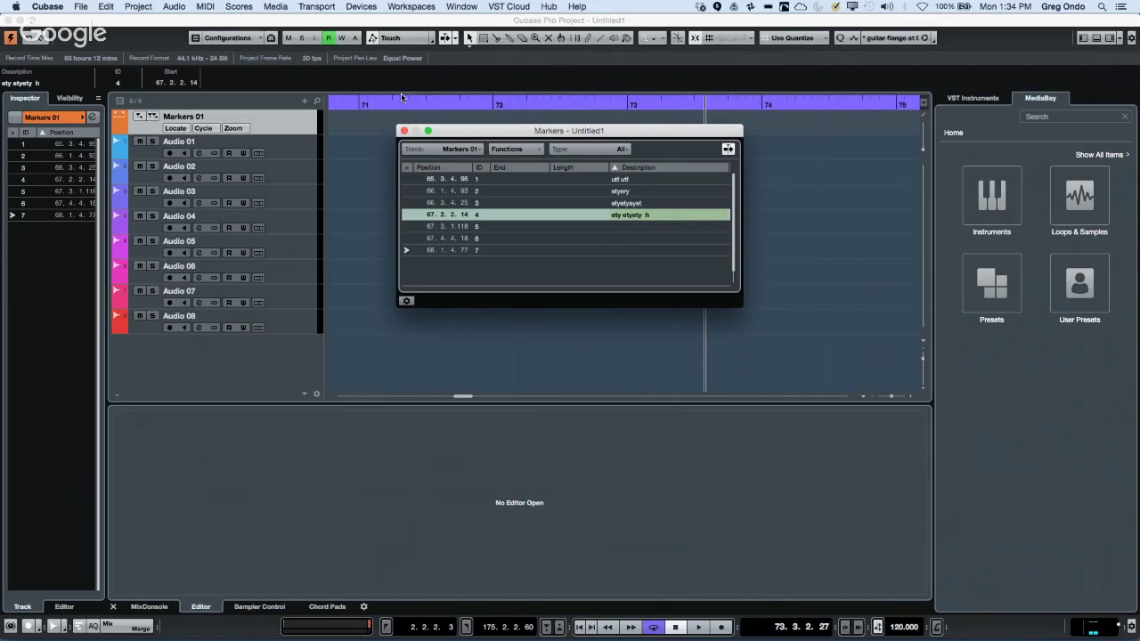
drag(400, 98, 277, 104)
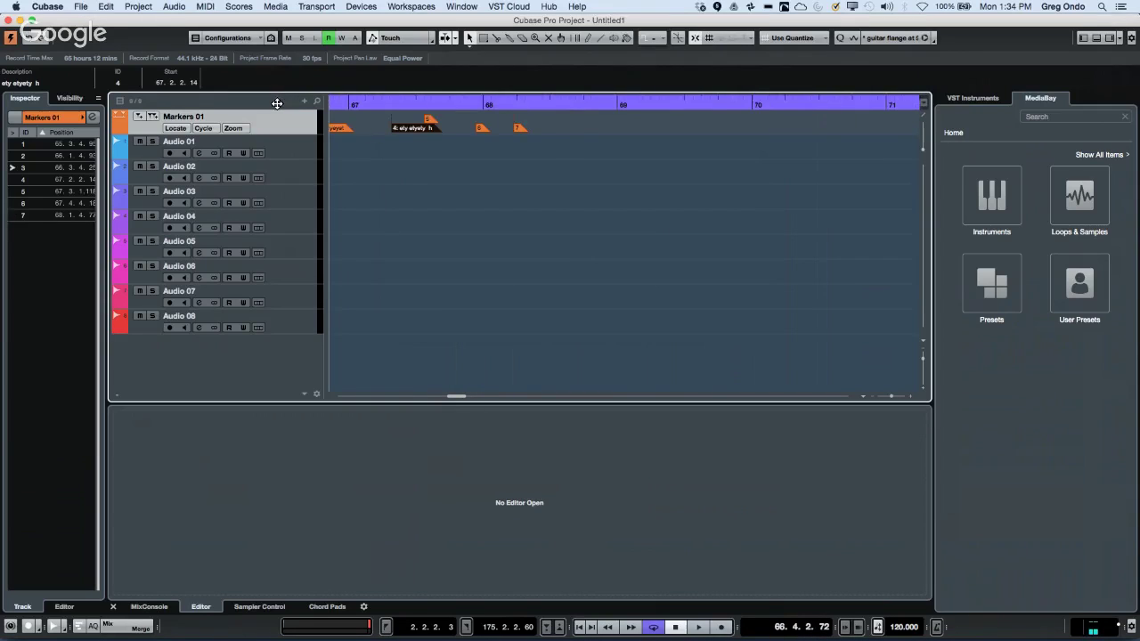
click(90, 118)
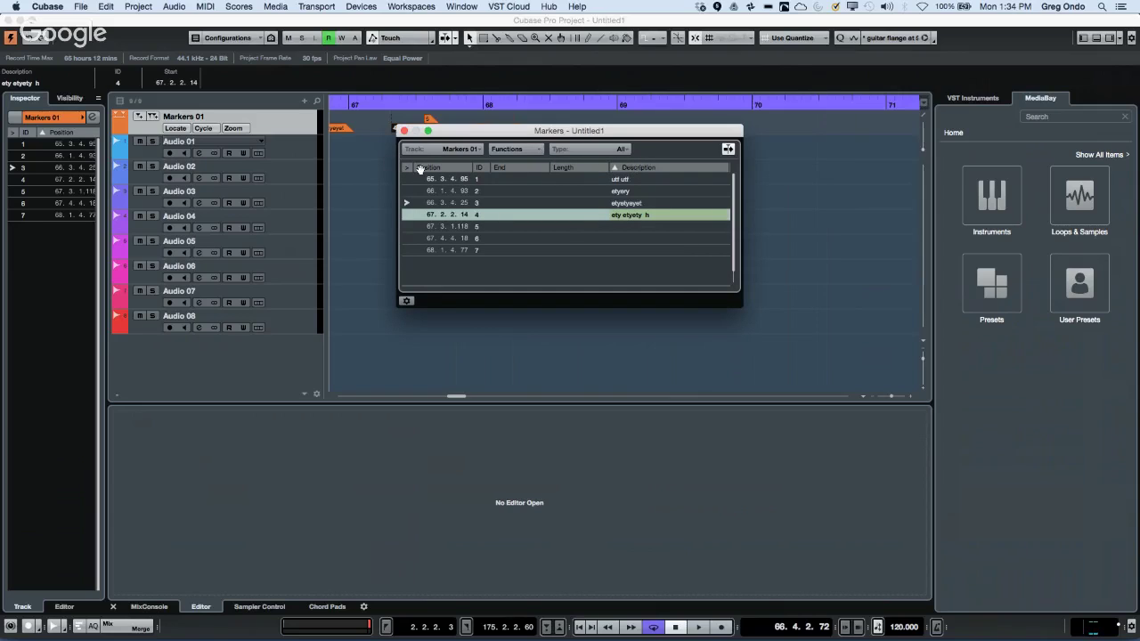
drag(638, 172, 424, 172)
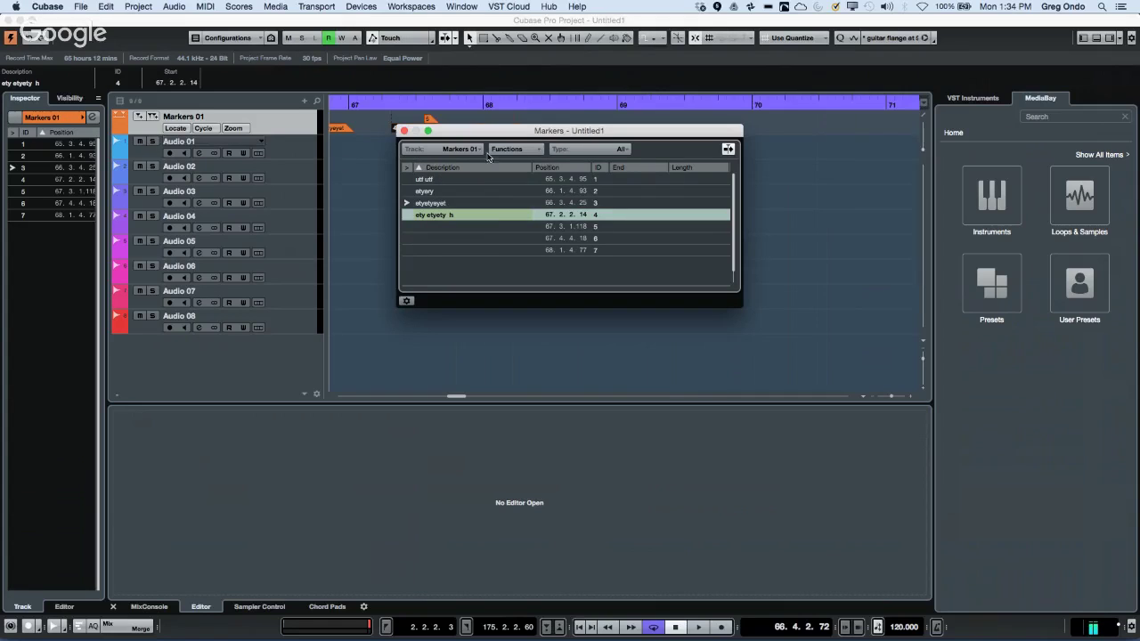
click(404, 131)
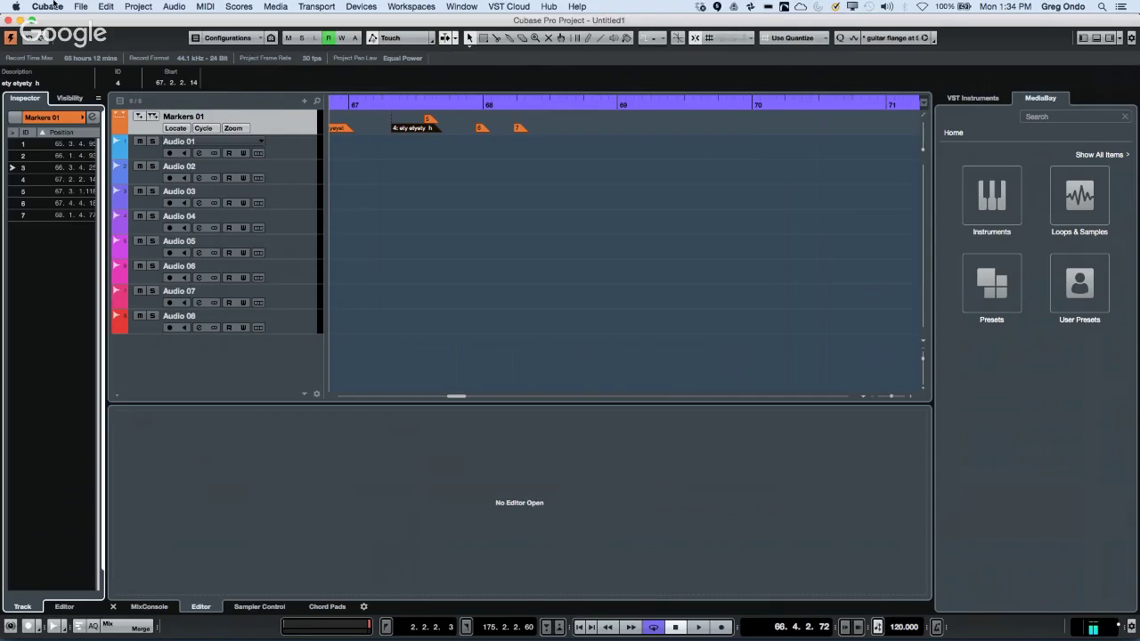
Save the marker project as a template named "3 27 marker".
drag(356, 113, 341, 71)
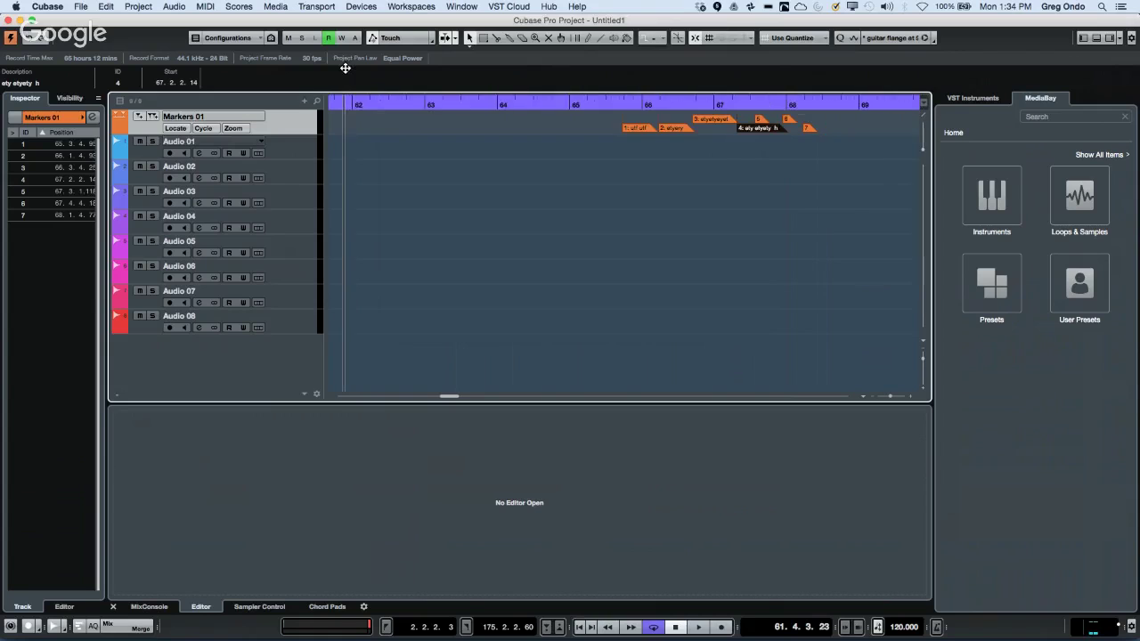
click(47, 6)
mouse_move(106, 6)
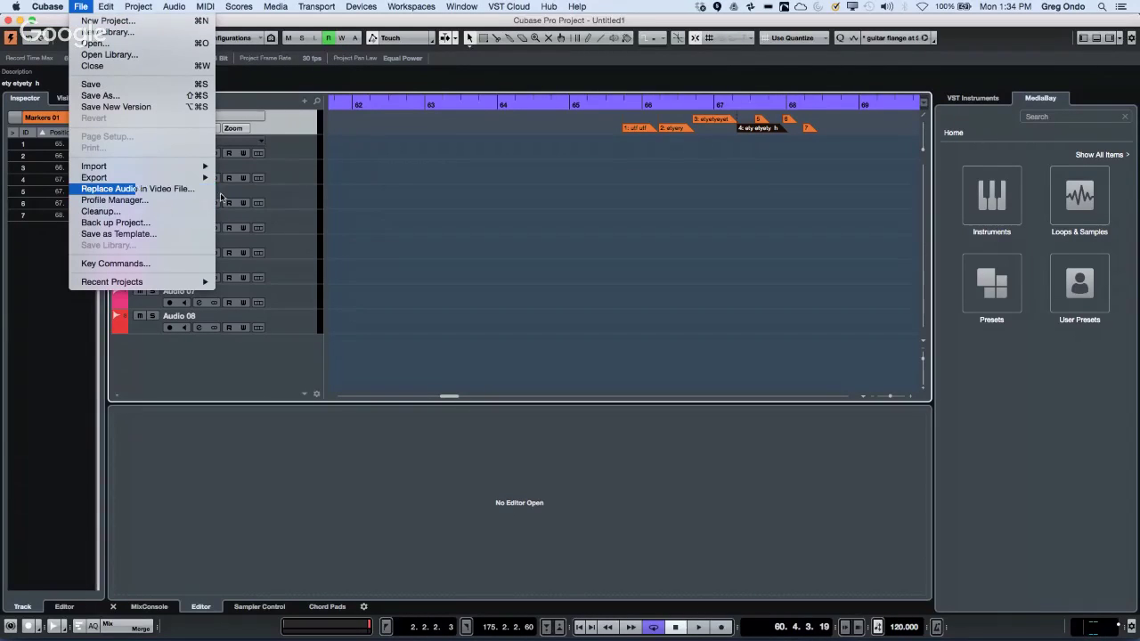
click(118, 234)
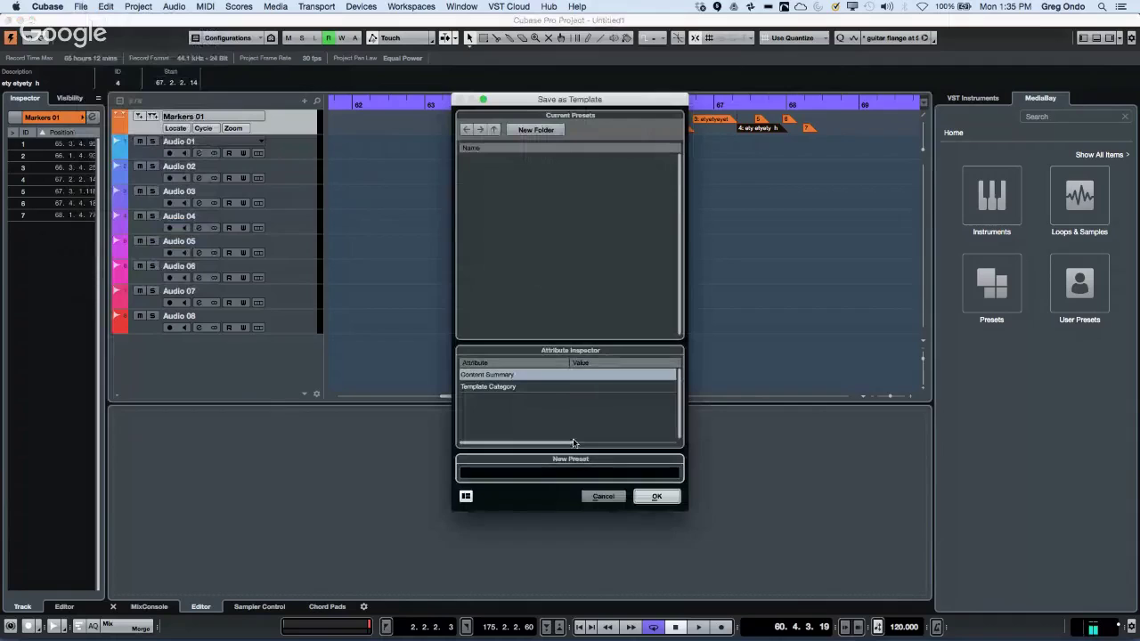
click(574, 473)
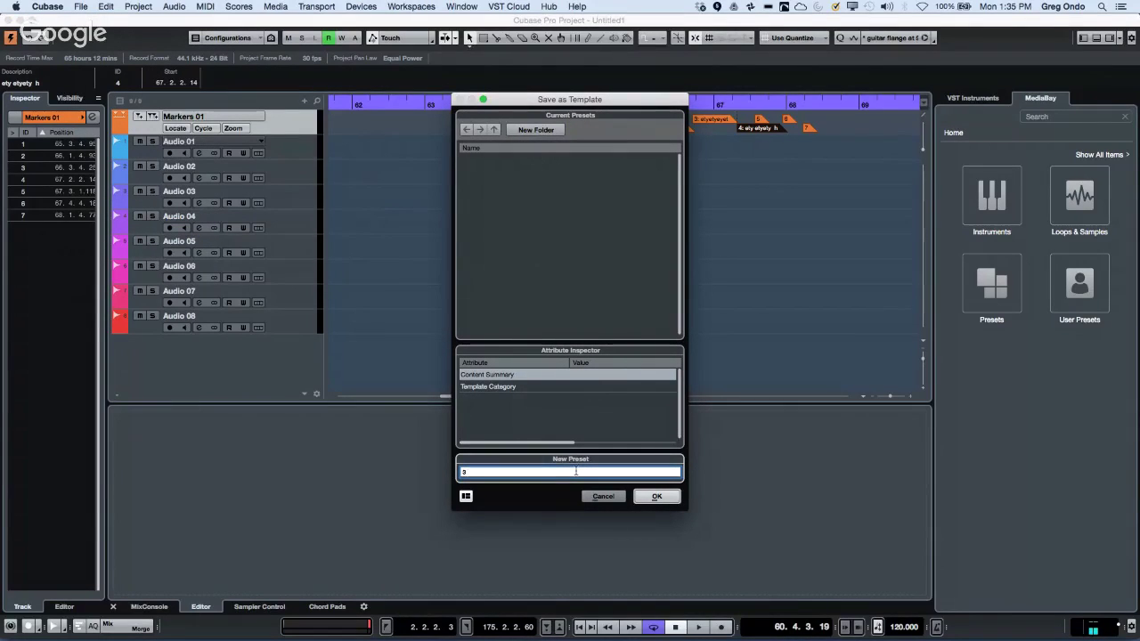
text(27 marker)
key(Tab)
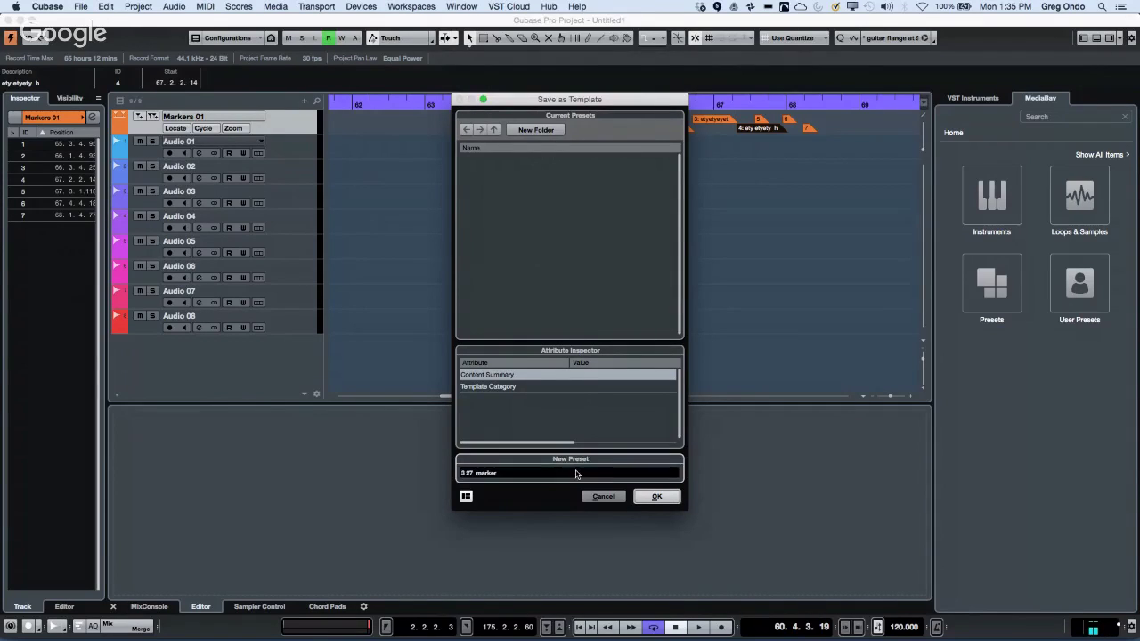
click(656, 497)
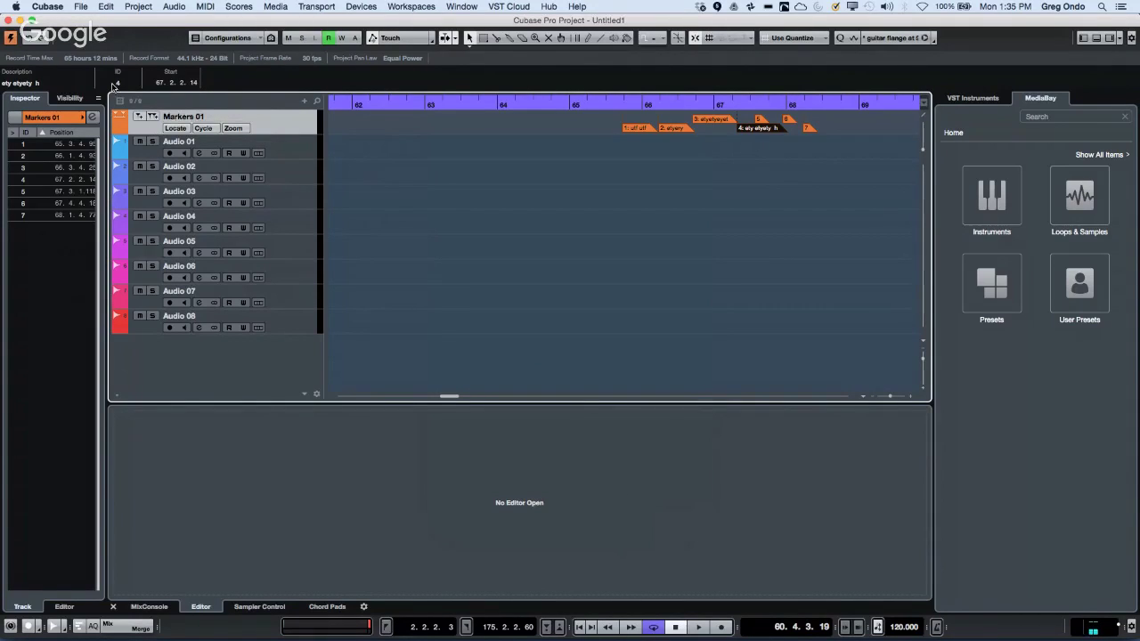
Close the untitled marker project without saving it.
click(81, 7)
click(91, 65)
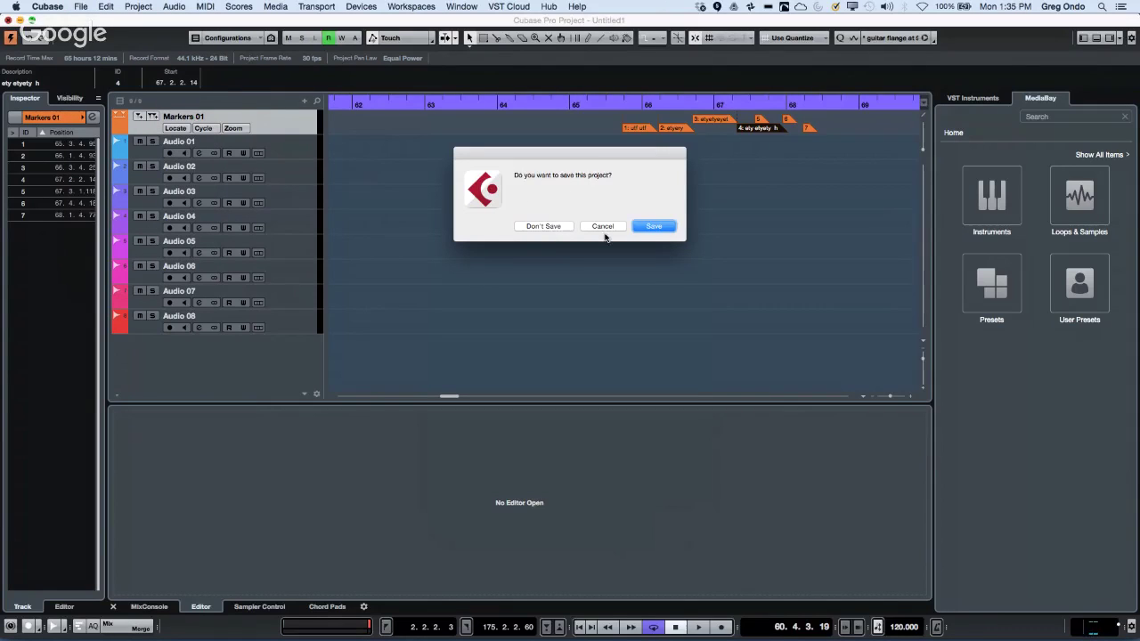
click(562, 230)
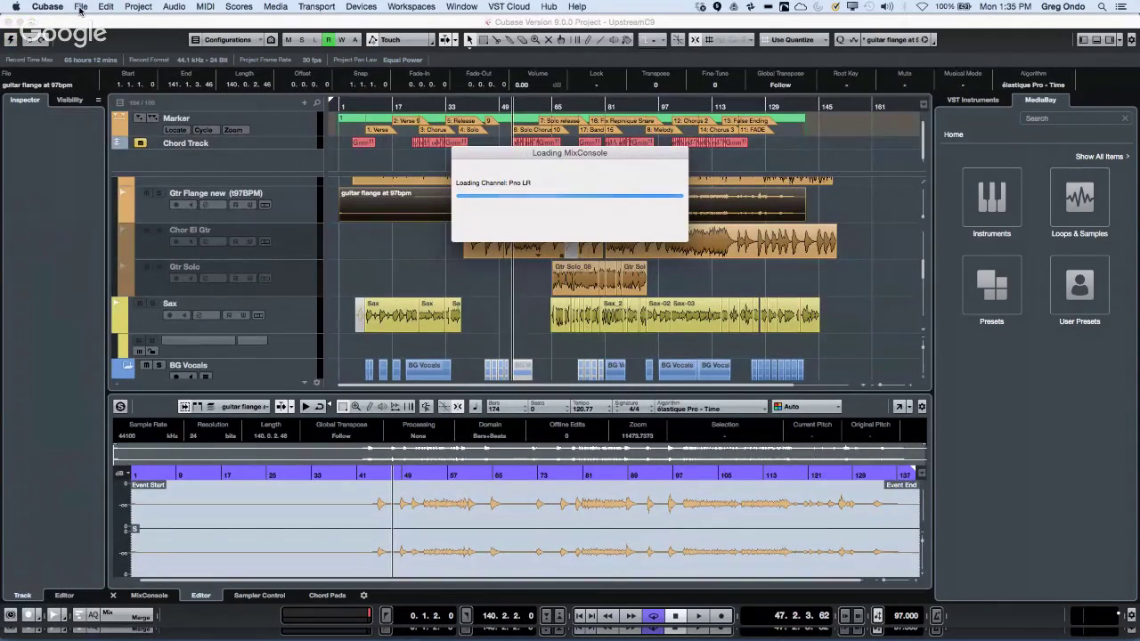
Create and activate a project from the "3 27 marker" template, and check its column layout in the Markers window.
click(81, 7)
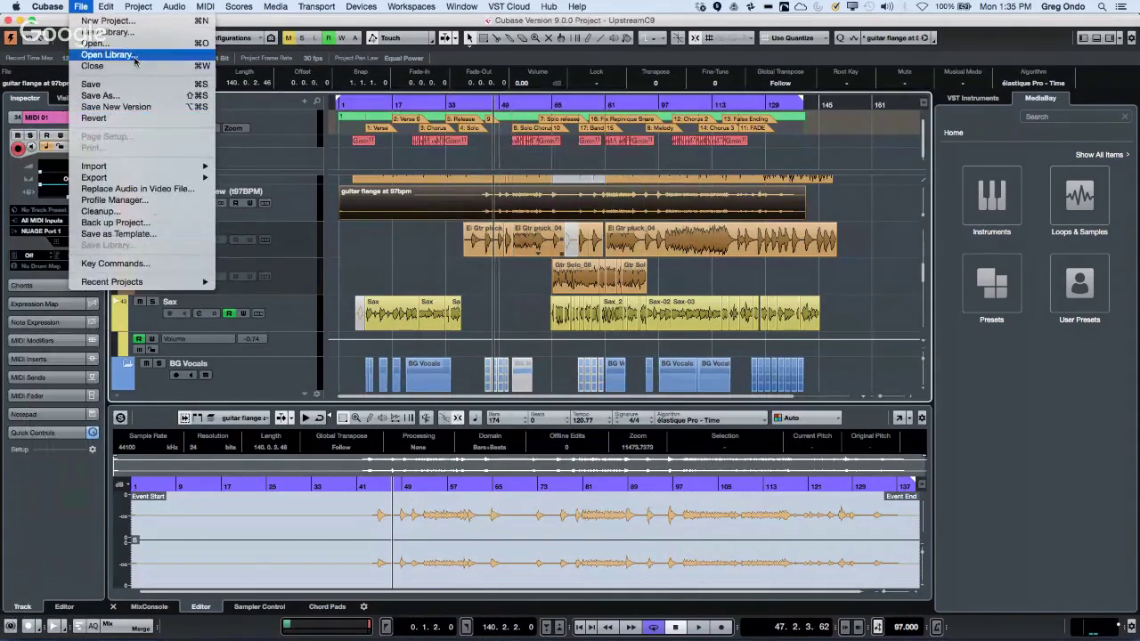
click(104, 21)
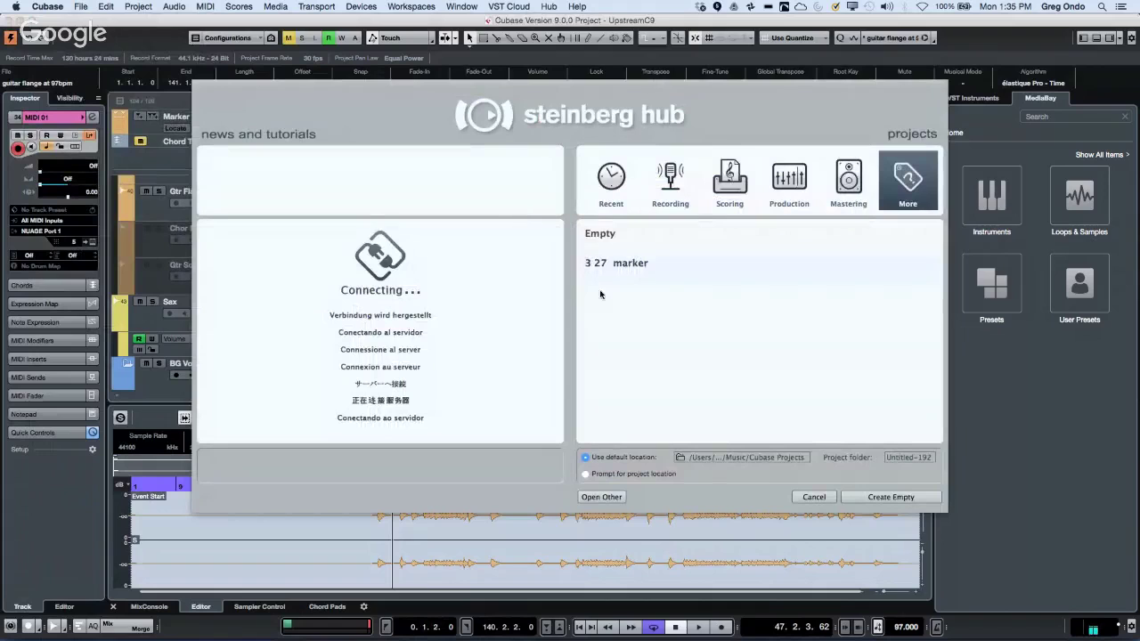
click(645, 271)
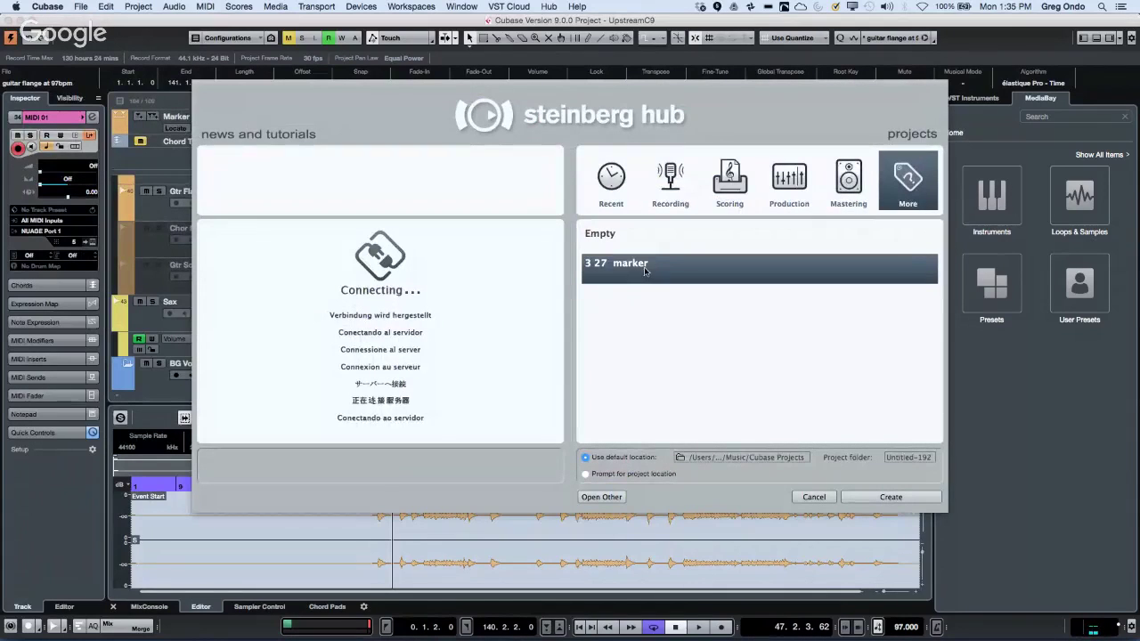
double_click(645, 271)
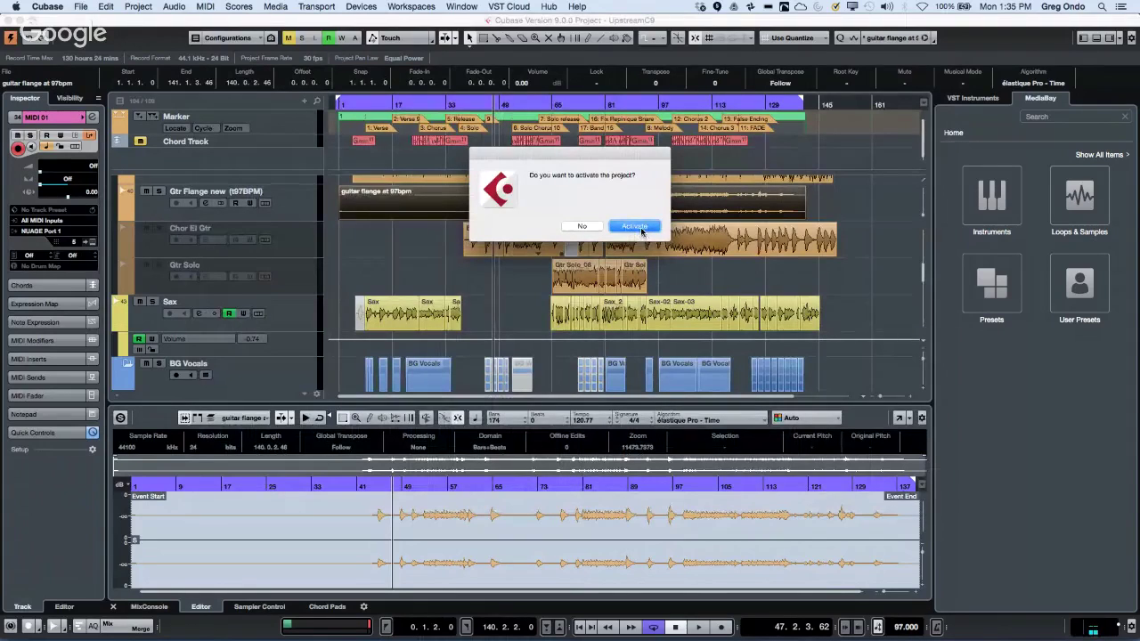
click(640, 228)
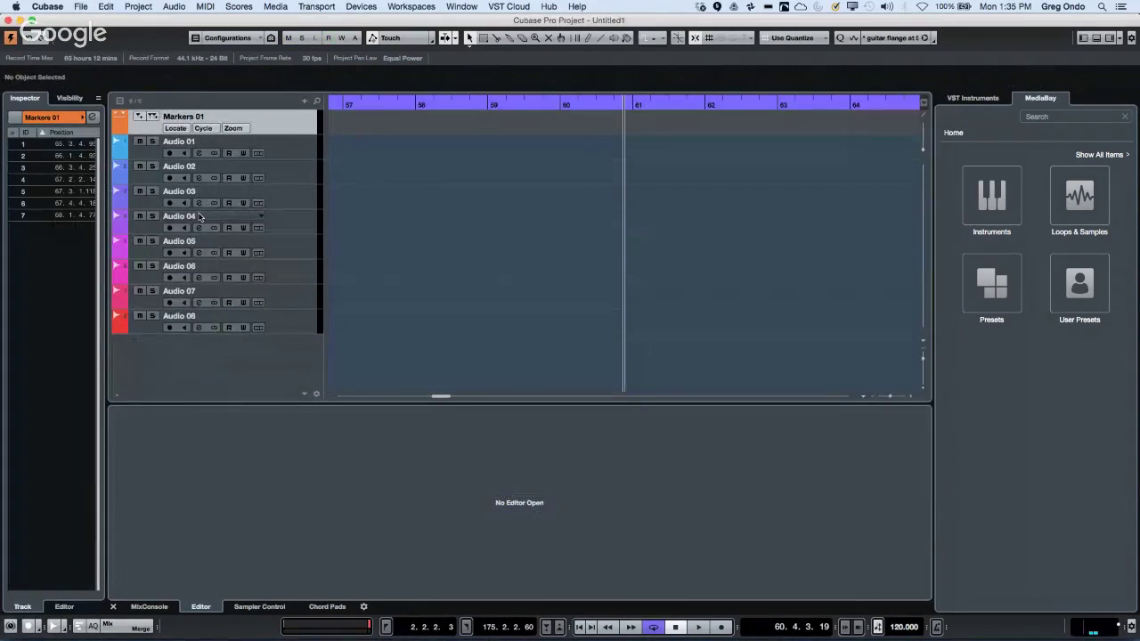
click(91, 117)
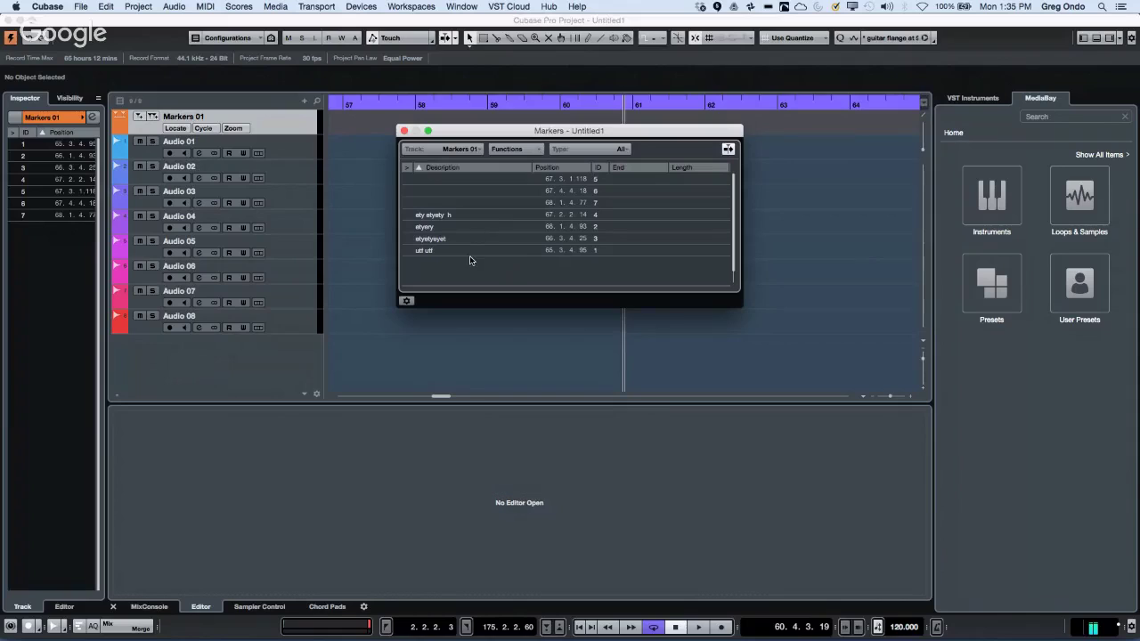
click(405, 132)
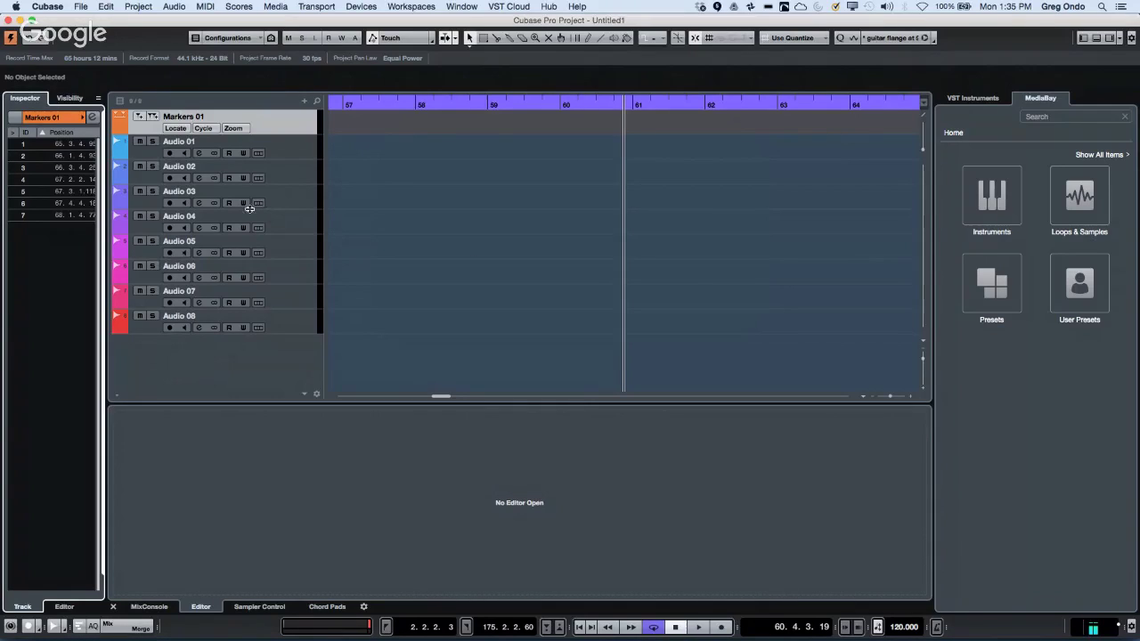
Bring the open project "Amos Moses - GO" to the front and activate it.
key(super+Tab)
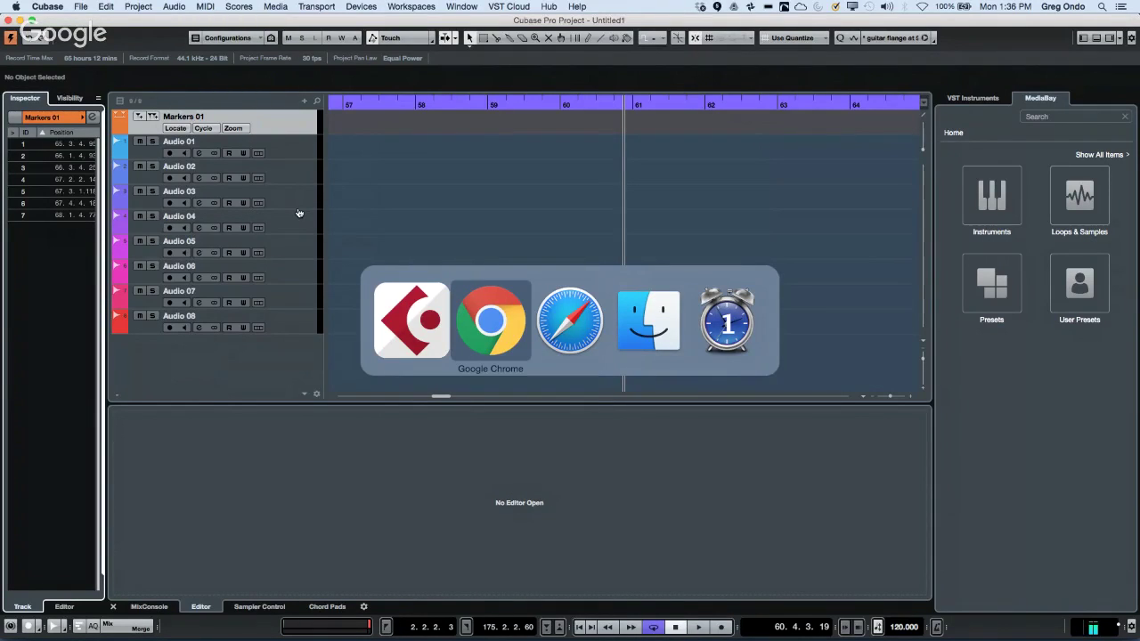
key(super+Tab)
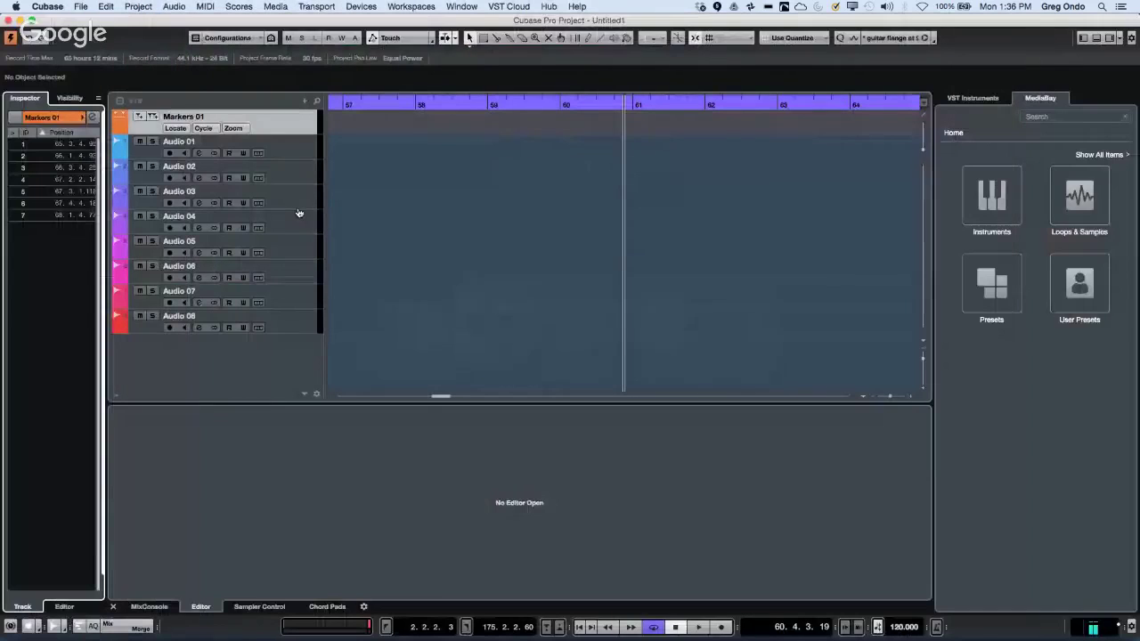
click(369, 8)
mouse_move(463, 8)
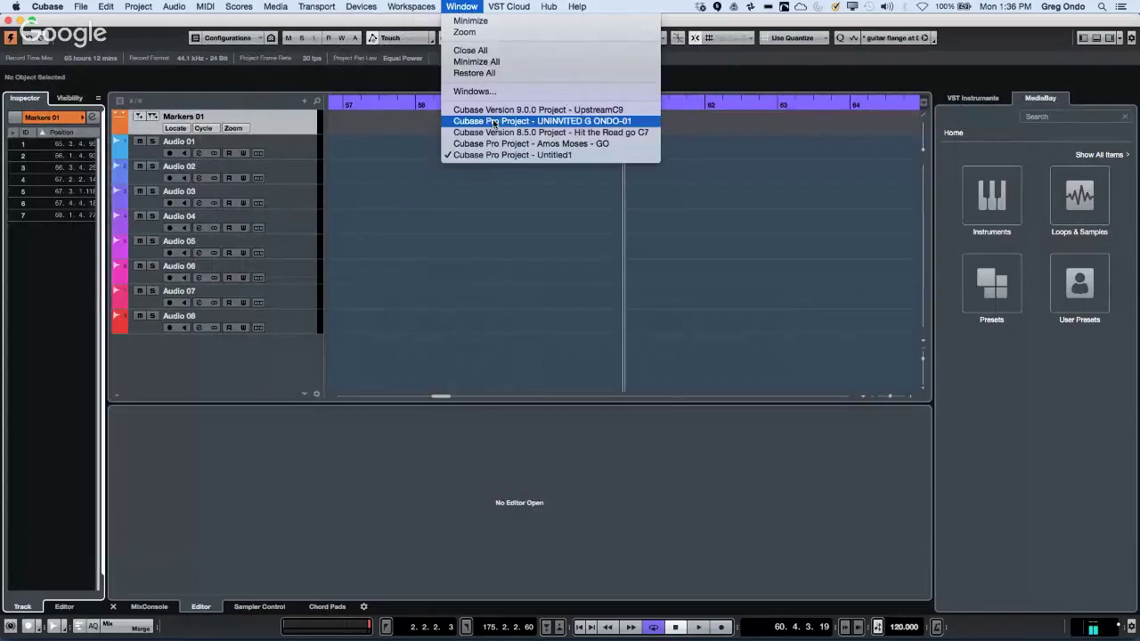
click(578, 145)
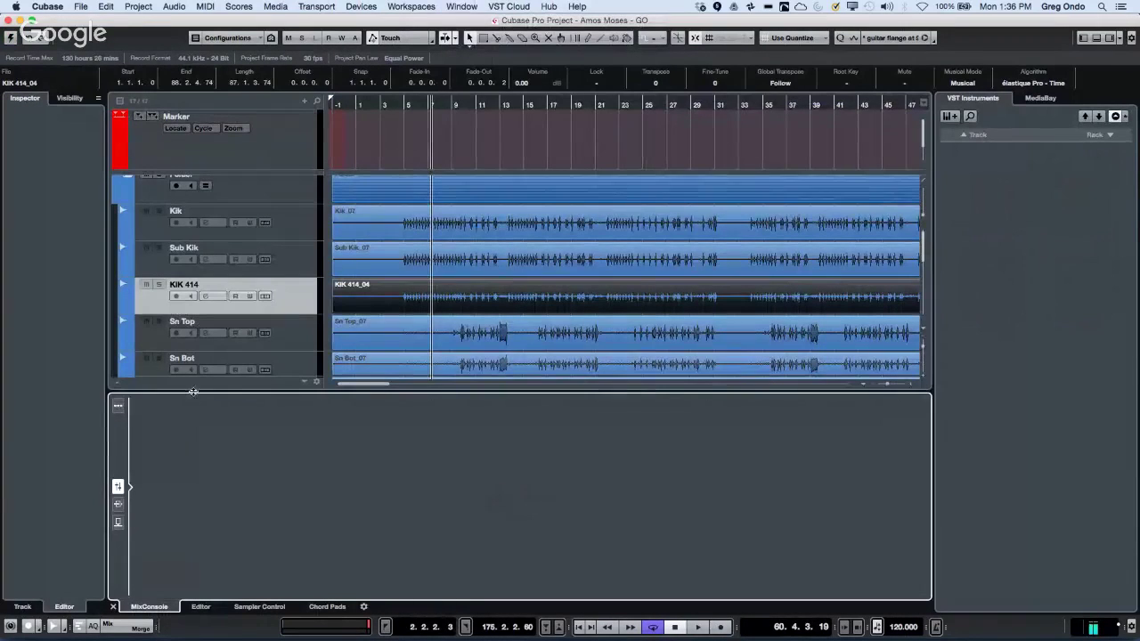
click(11, 38)
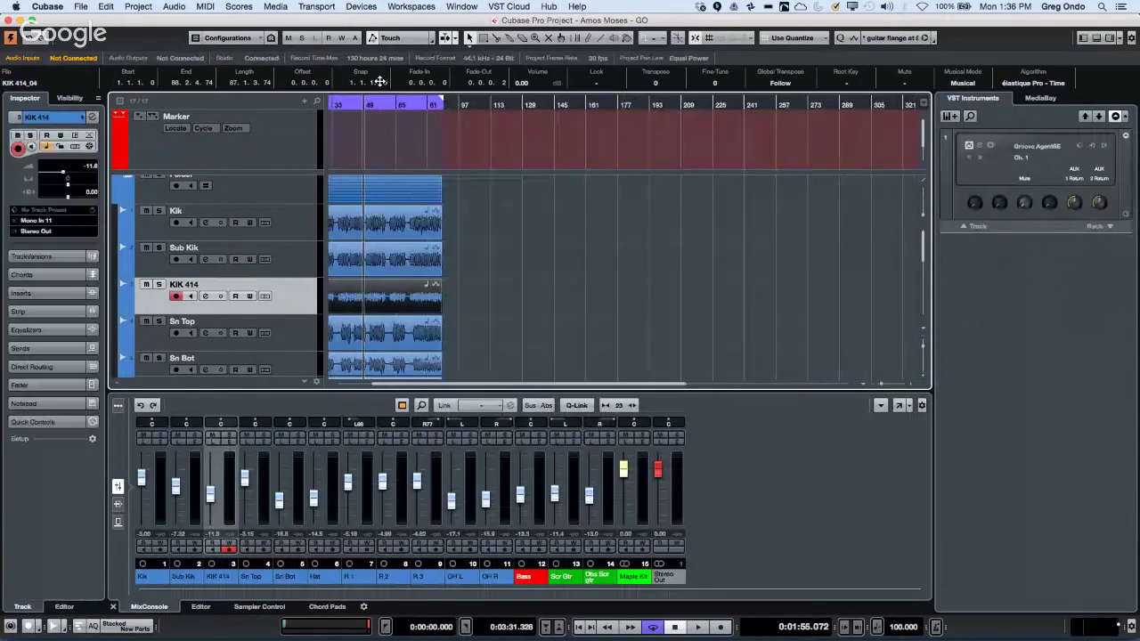
Select all events on every track in the Amos Moses project and delete them, keeping the tracks.
key(h)
key(h)
key(h)
key(g)
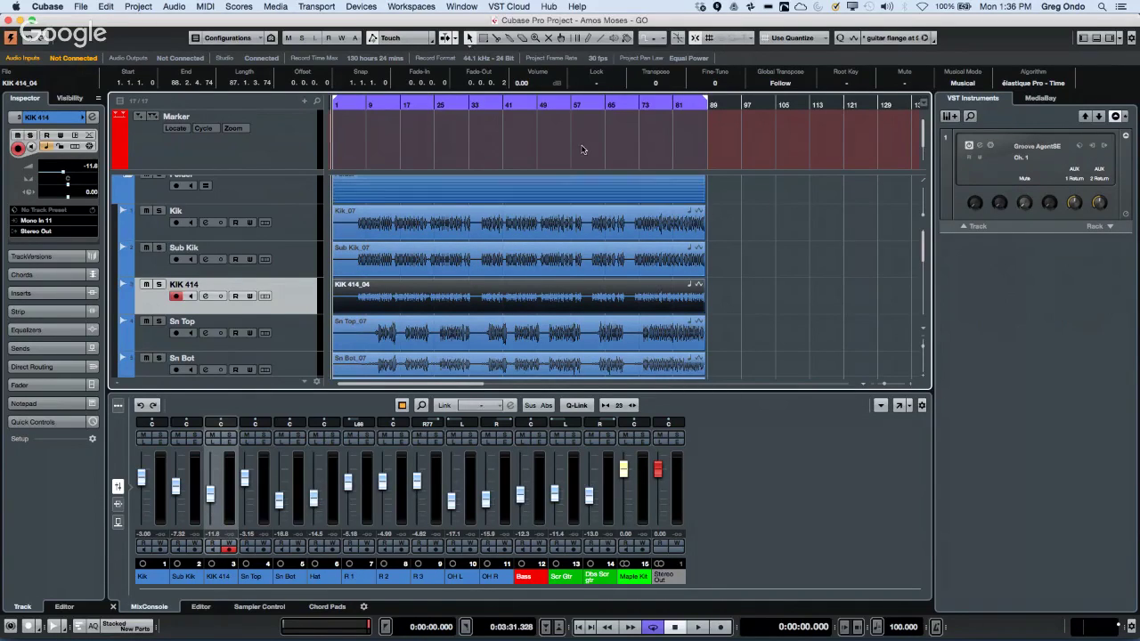
mouse_move(558, 128)
mouse_down()
mouse_move(477, 456)
mouse_move(494, 460)
mouse_up()
scroll(724, 279, down, 3)
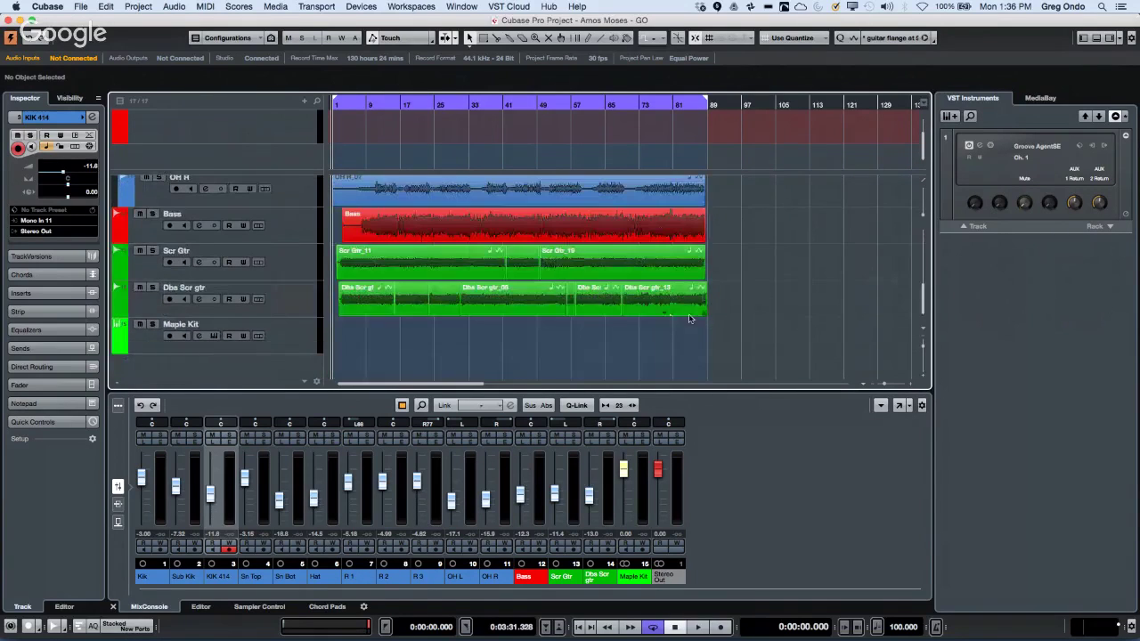
drag(587, 336, 626, 125)
click(597, 169)
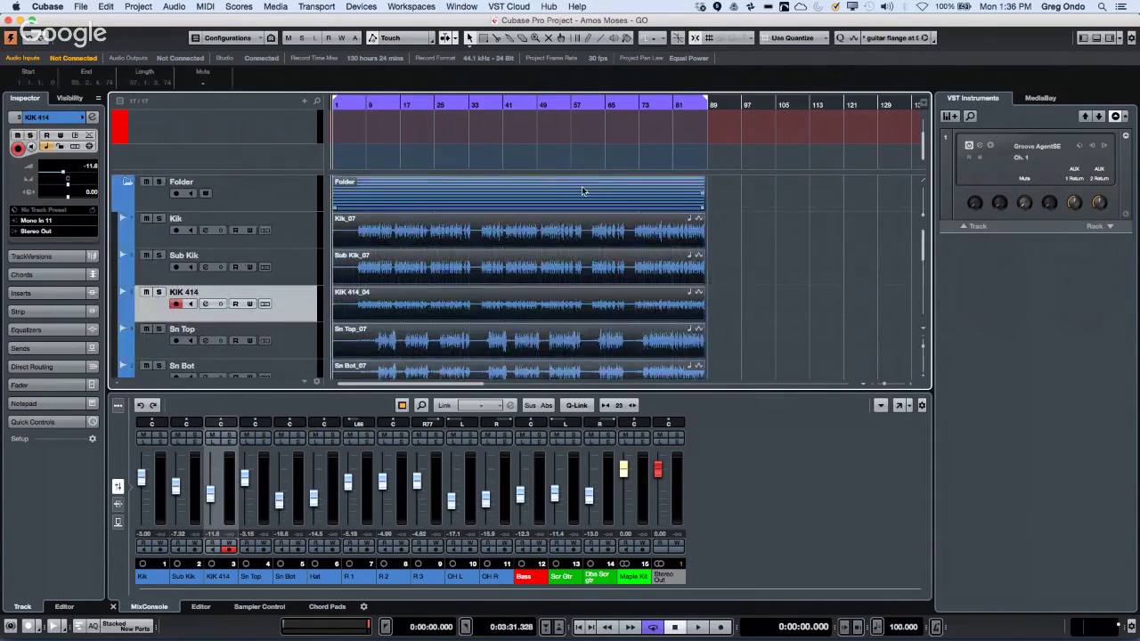
key(Delete)
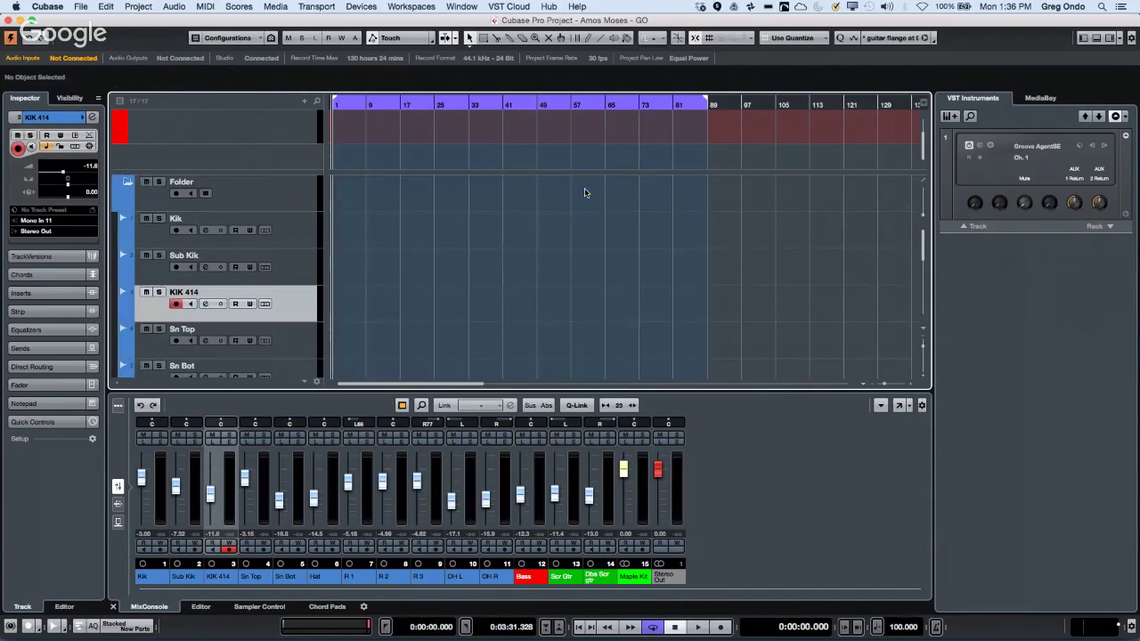
Open the Pool window for the Amos Moses project and shift it slightly over the arrangement.
click(82, 7)
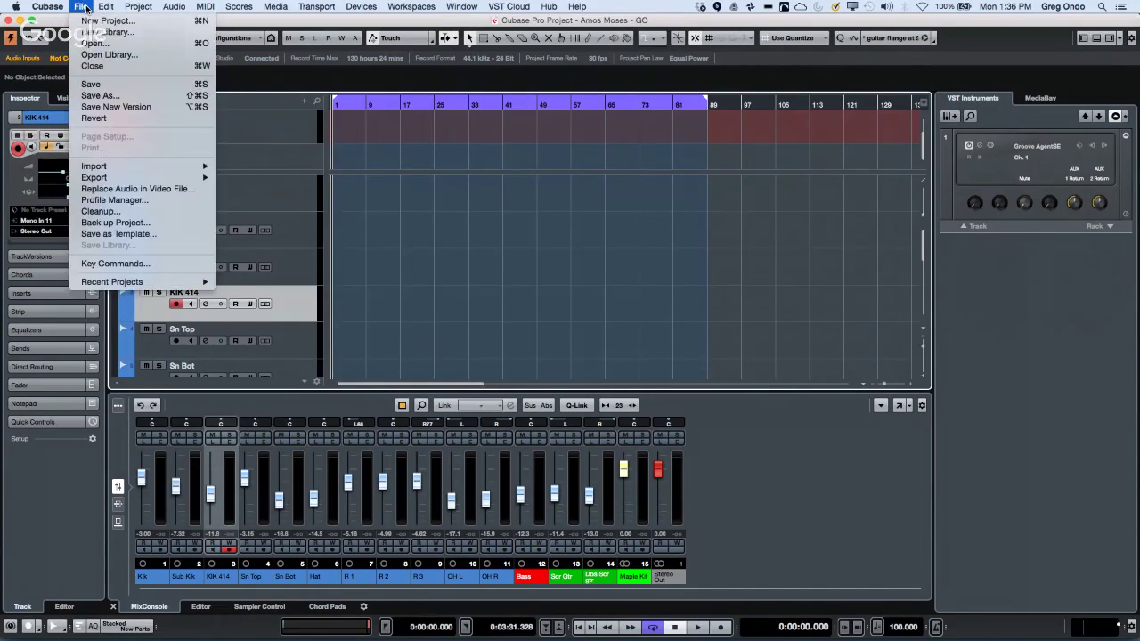
click(522, 219)
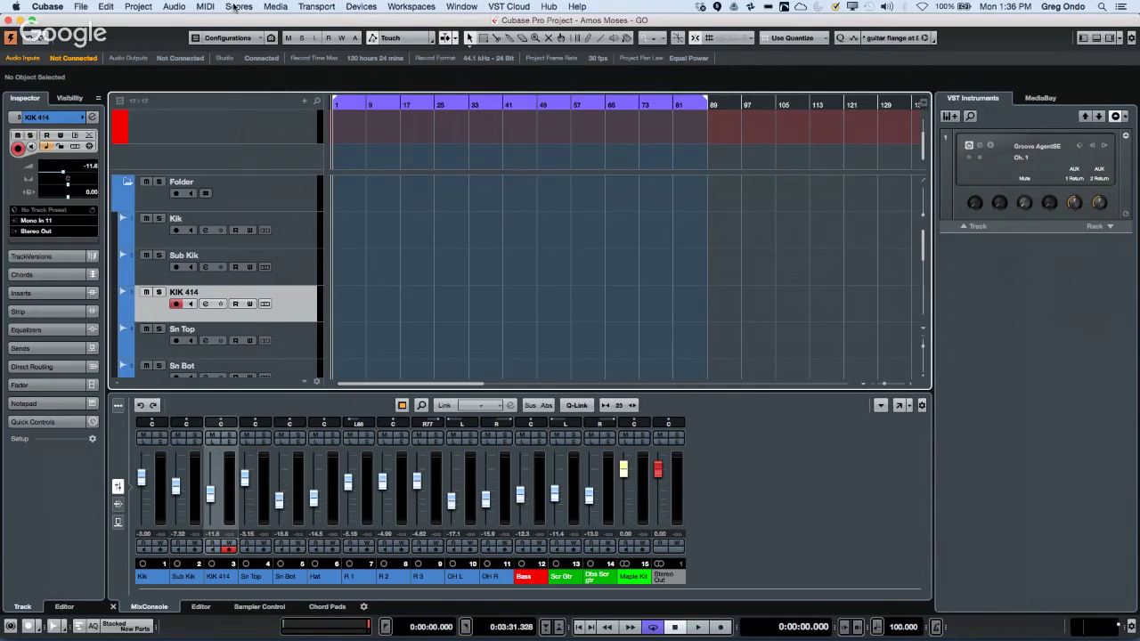
click(234, 7)
mouse_move(173, 6)
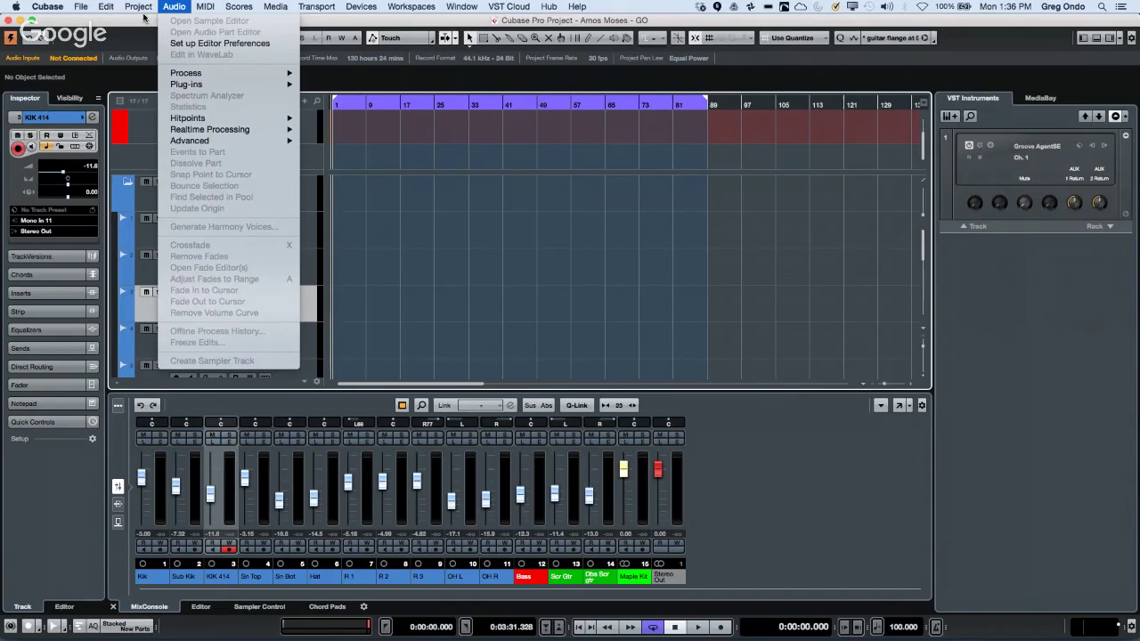
mouse_move(276, 9)
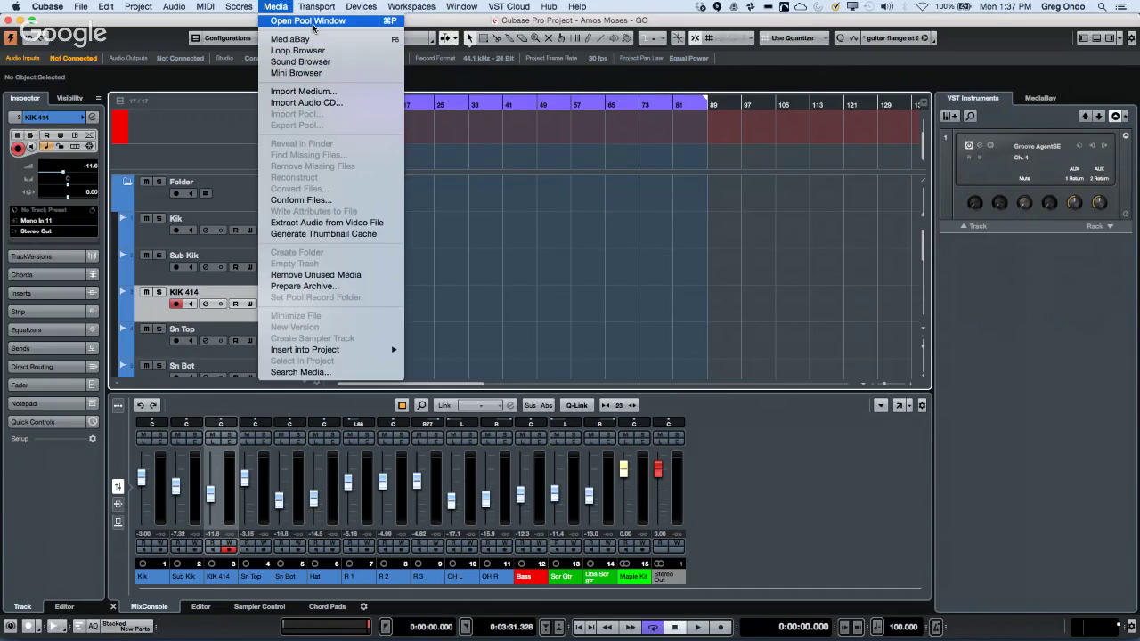
click(312, 21)
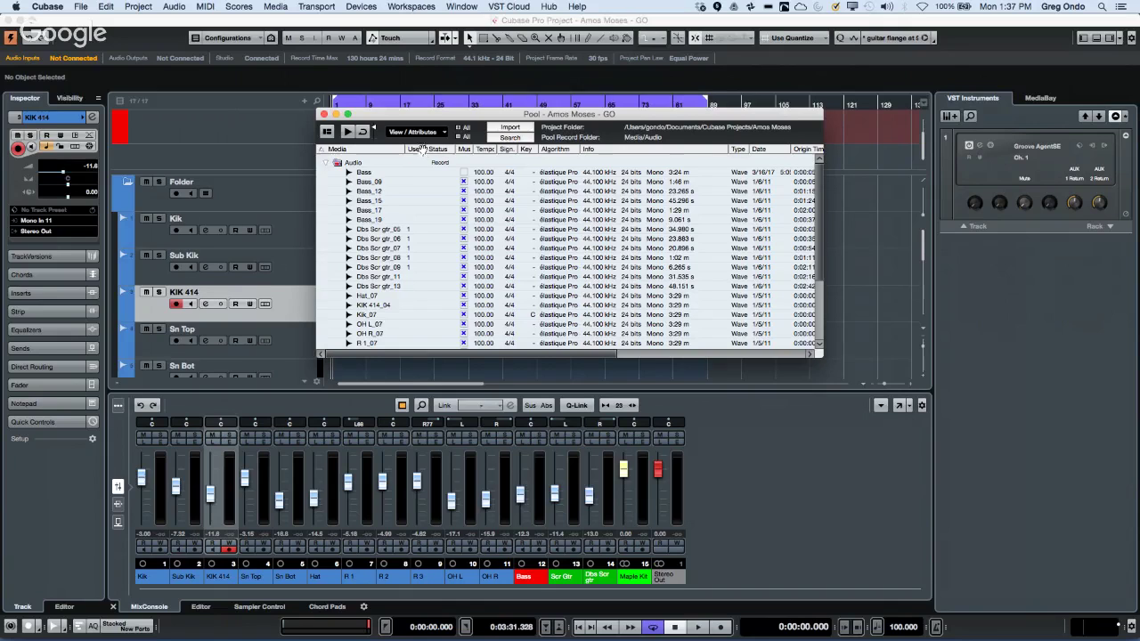
drag(386, 112, 417, 118)
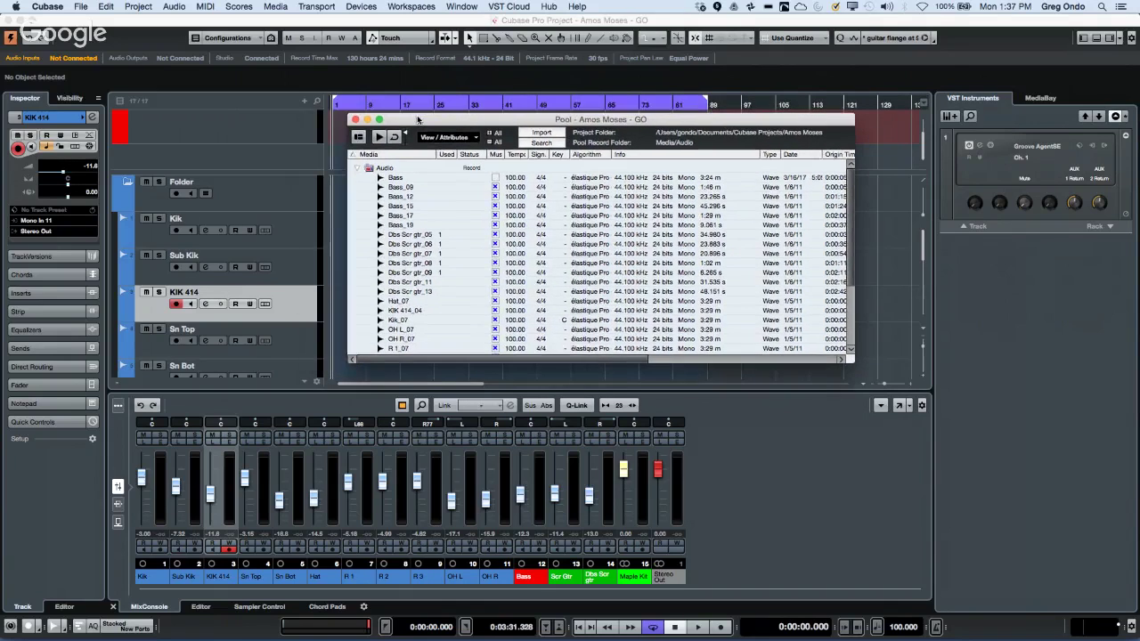
click(385, 168)
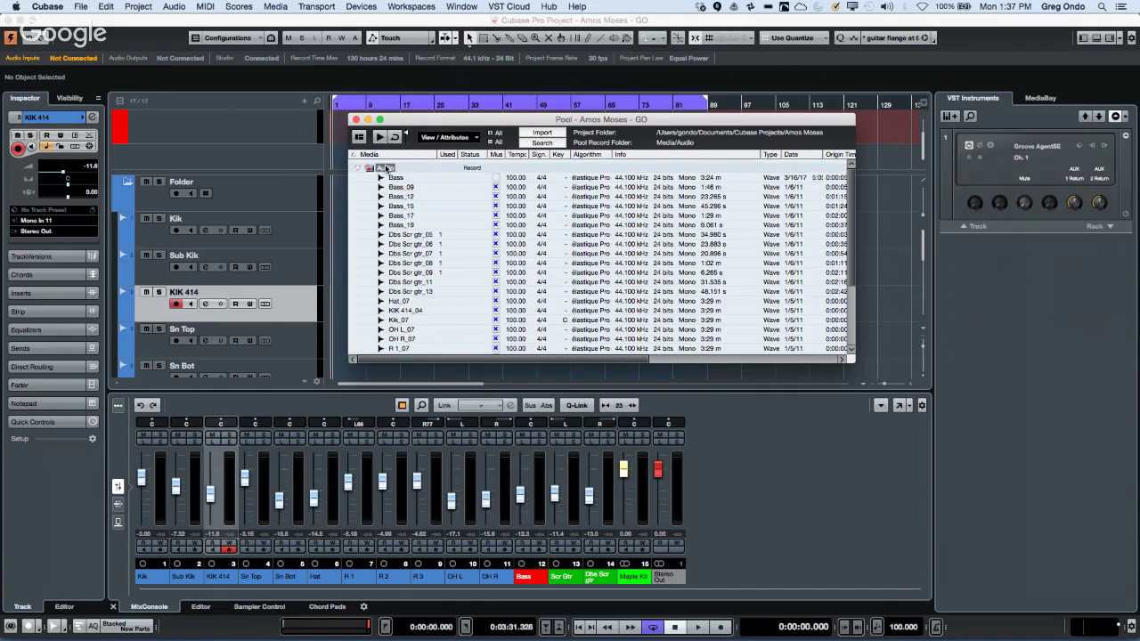
right_click(386, 167)
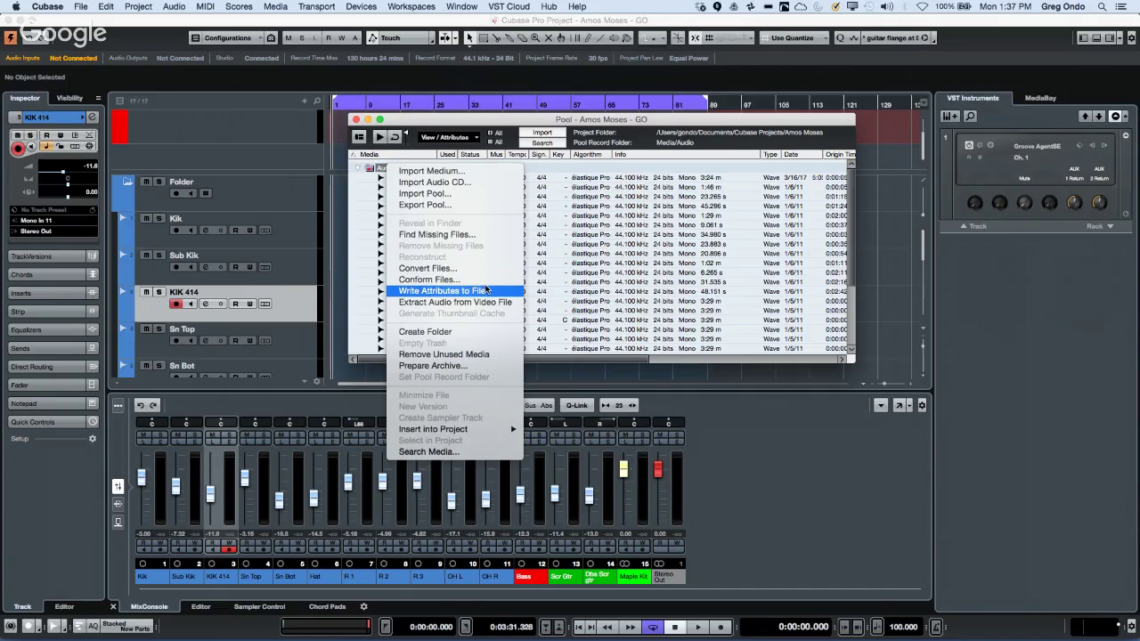
click(572, 247)
Select every audio file in the Pool, from Bass through Sub Kik_07, and remove the unused media from the Pool rather than trashing it.
click(396, 178)
scroll(416, 220, down, 5)
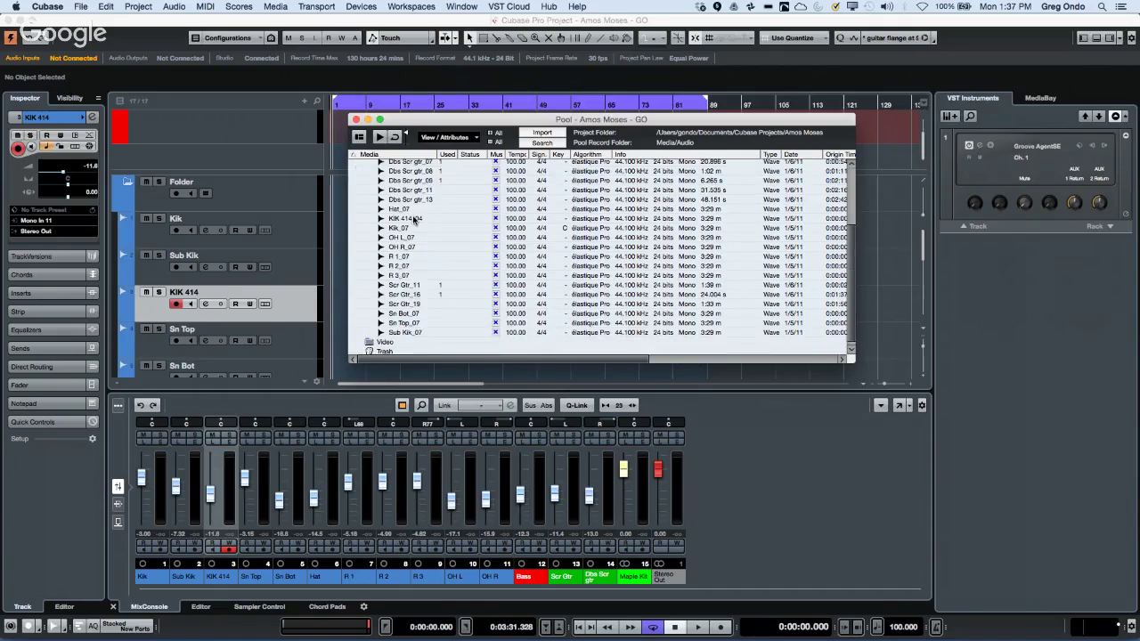
scroll(416, 268, down, 1)
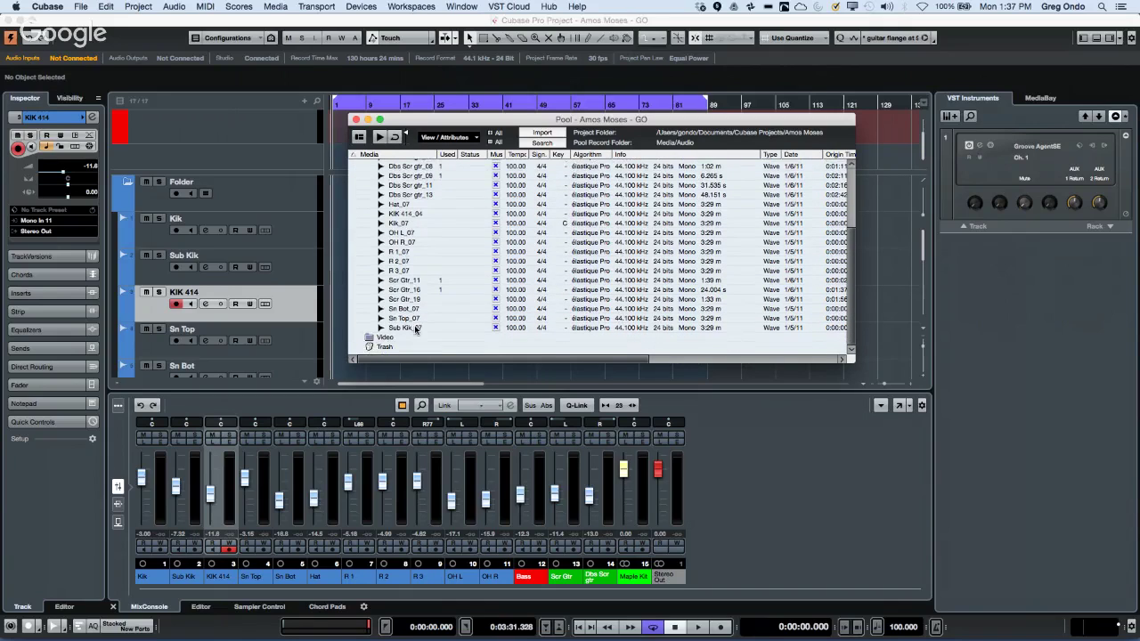
shift+click(411, 328)
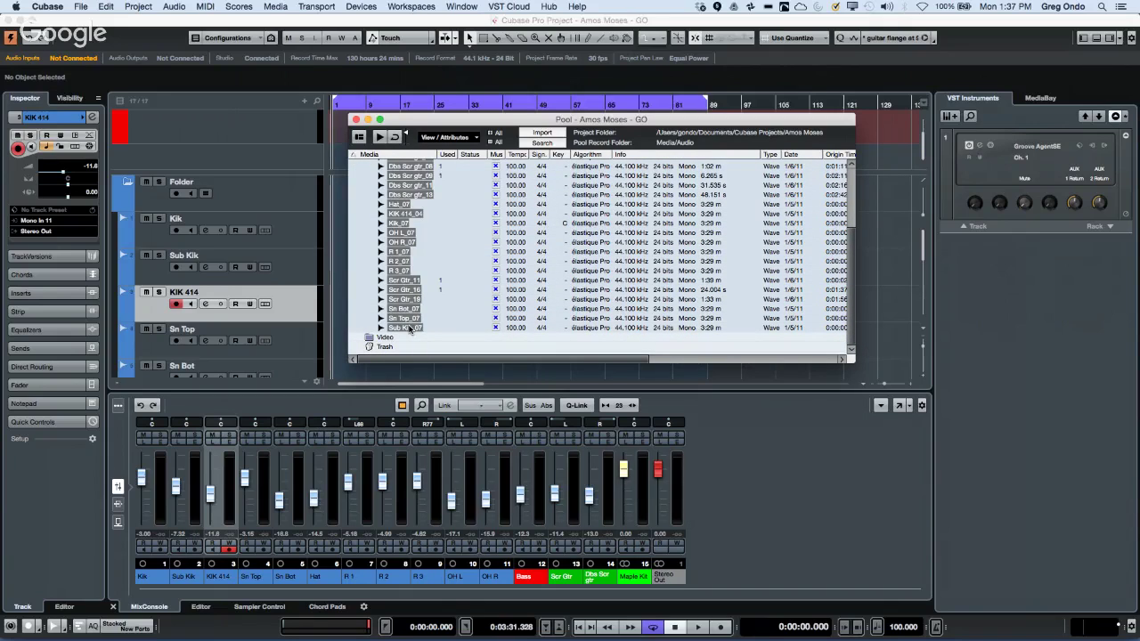
right_click(410, 330)
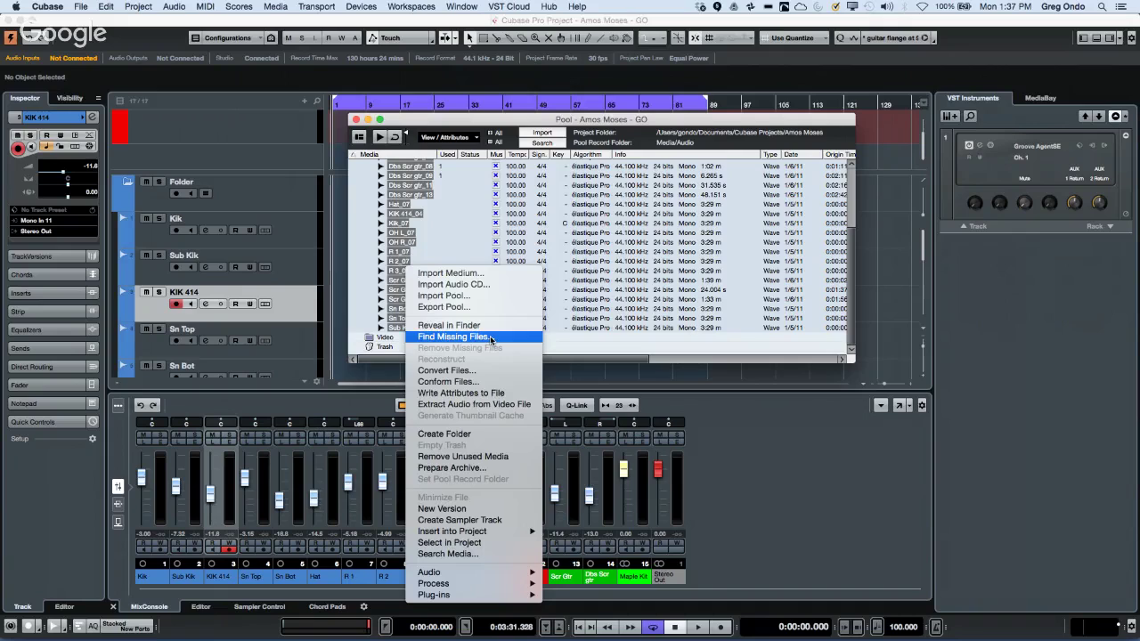
click(496, 458)
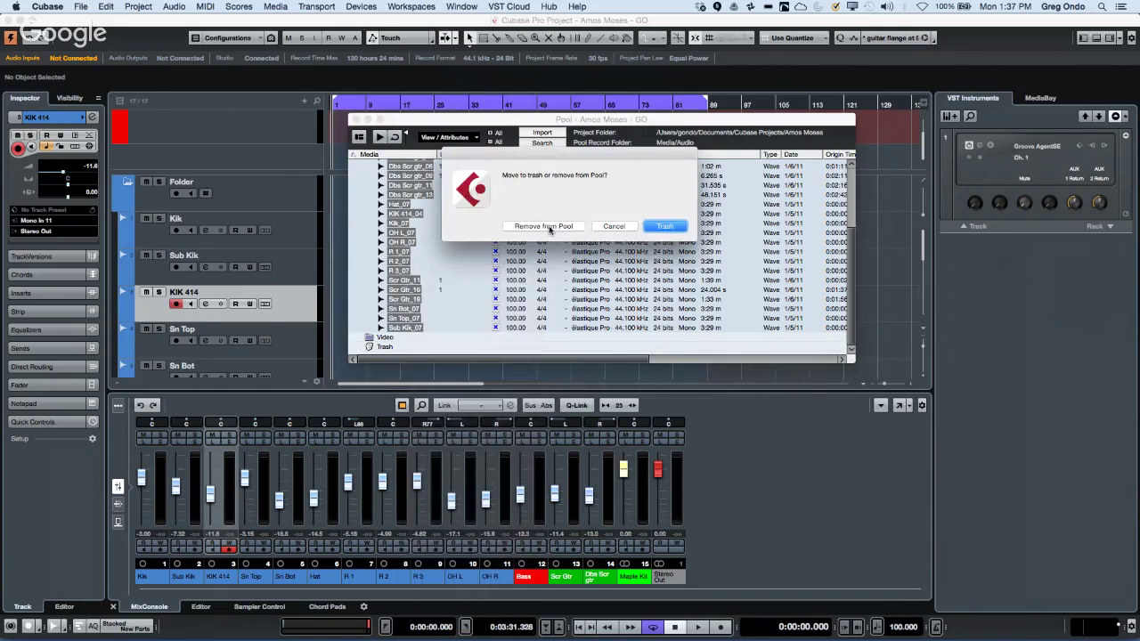
click(544, 226)
Try to remove the remaining Dbs Scr gtr and Scr Gtr files from the Pool as unused media.
click(401, 181)
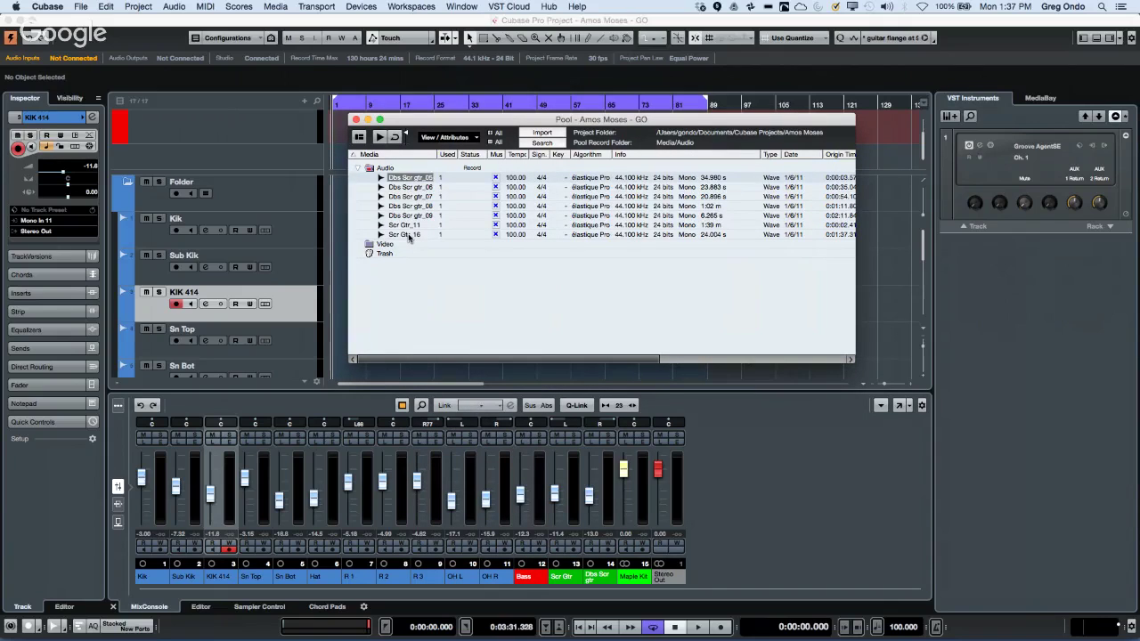
shift+click(409, 236)
right_click(408, 220)
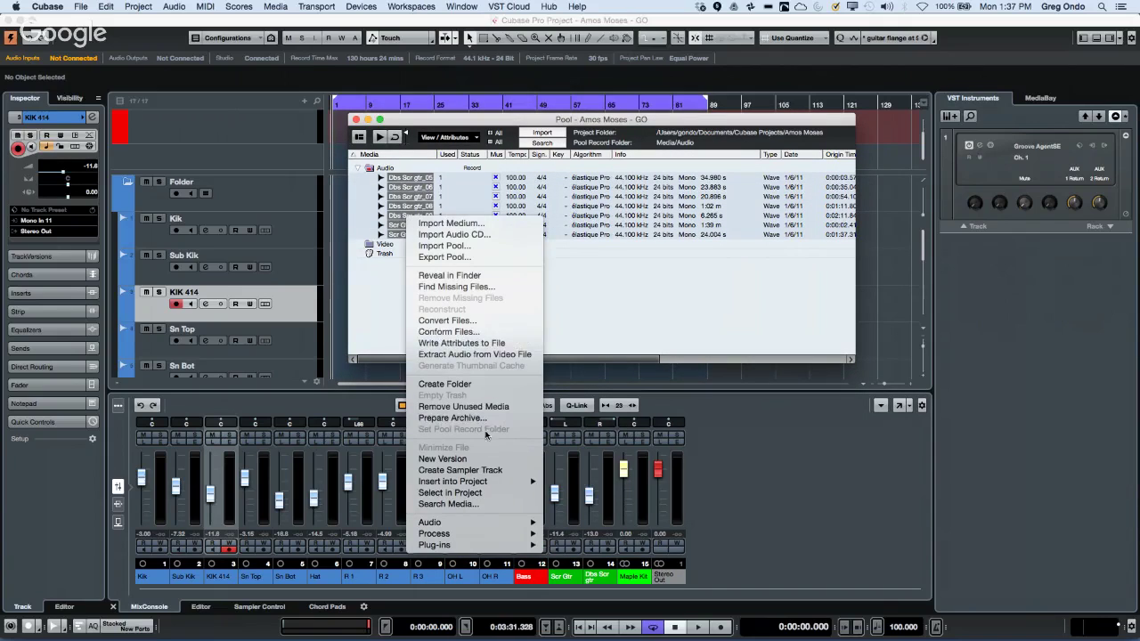
click(481, 407)
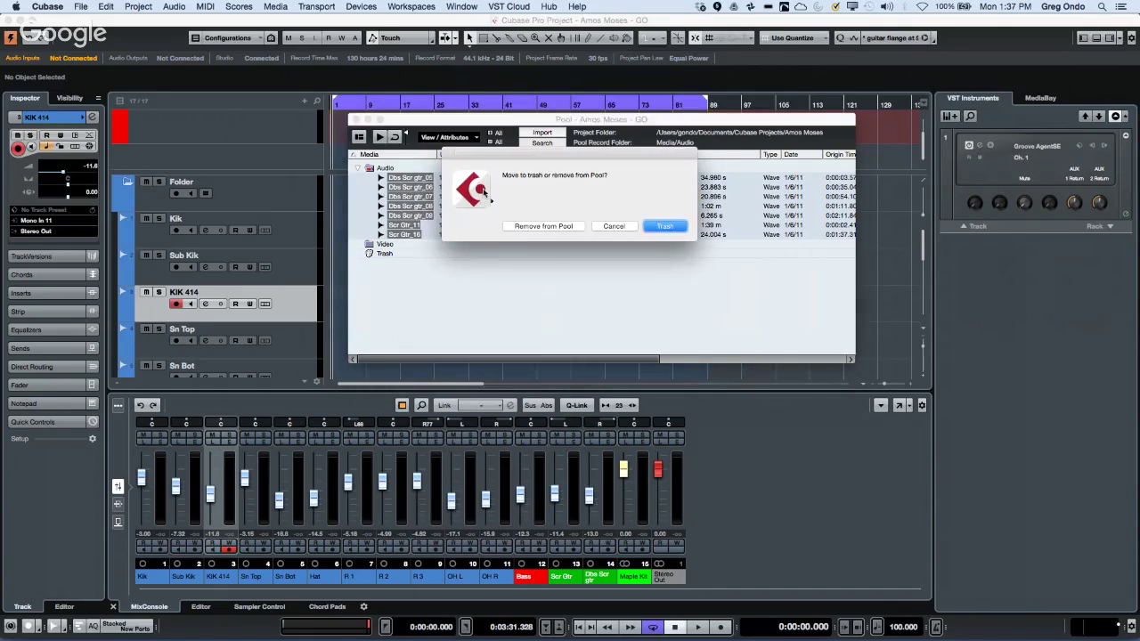
click(544, 227)
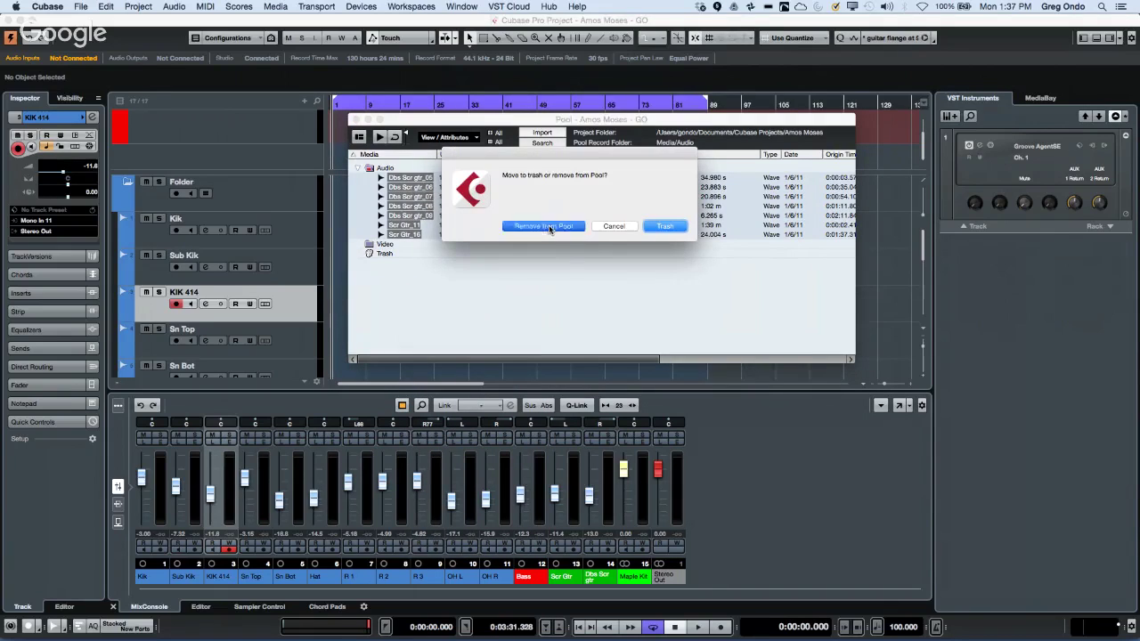
Delete the leftover events on the Scr Gtr and Dbs Scr gtr tracks, checking the files' usage in the Pool.
click(355, 119)
scroll(414, 288, down, 5)
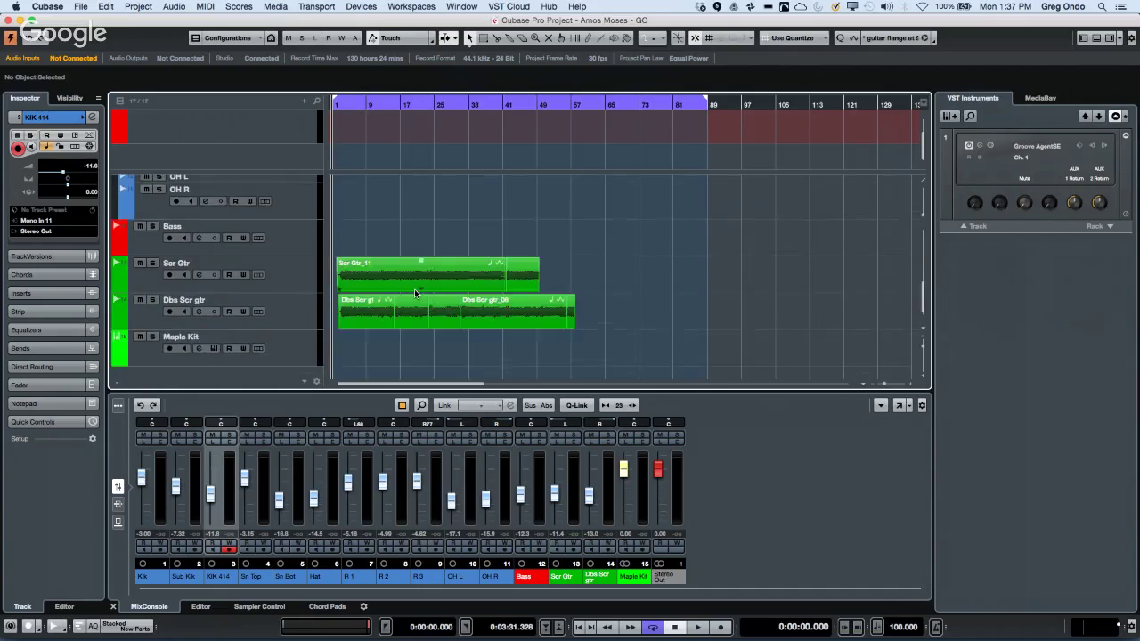
scroll(415, 288, up, 5)
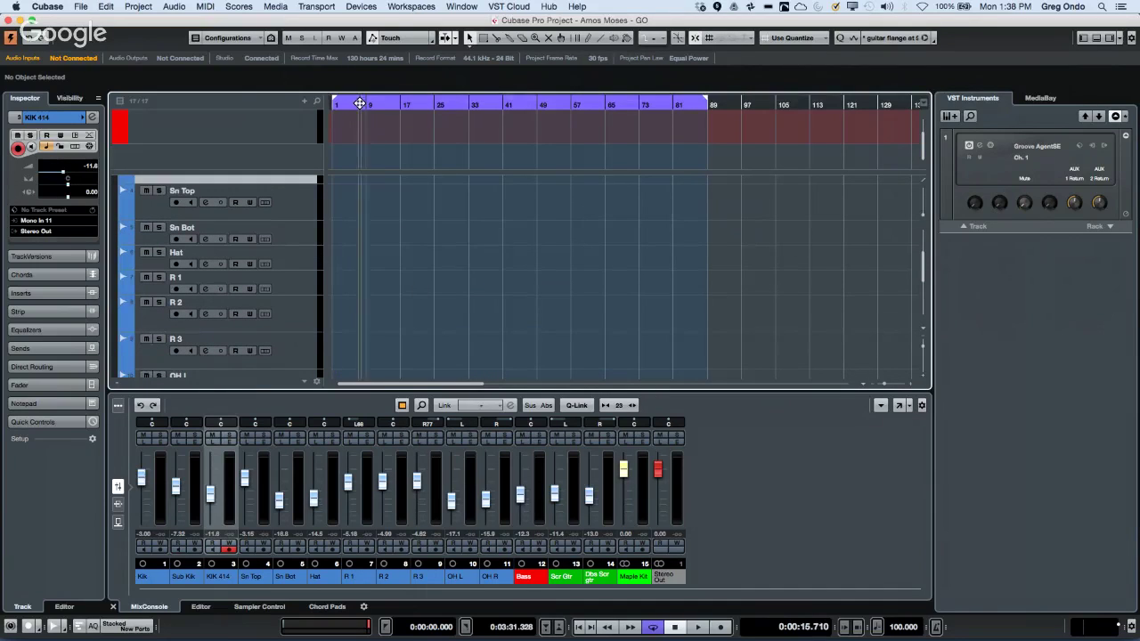
key(Home)
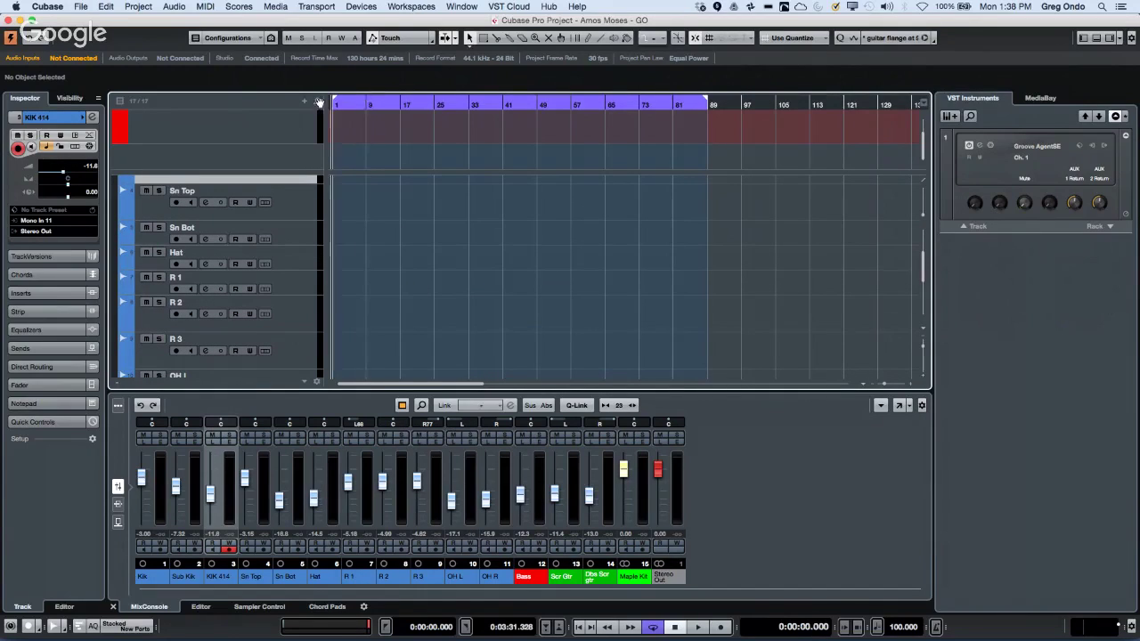
click(284, 7)
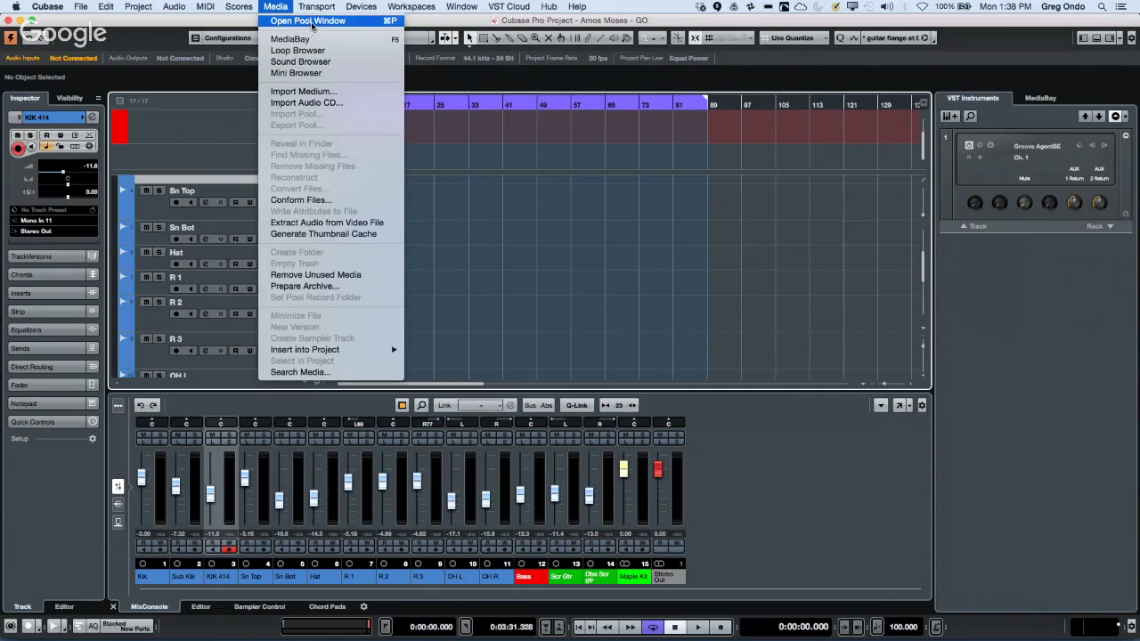
click(311, 23)
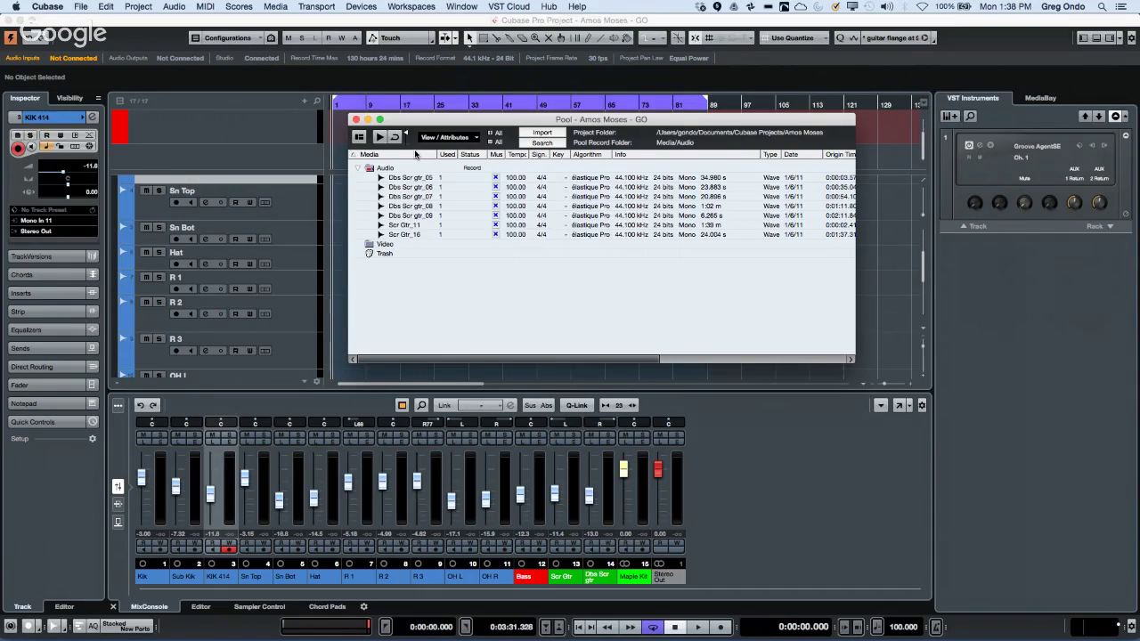
click(392, 373)
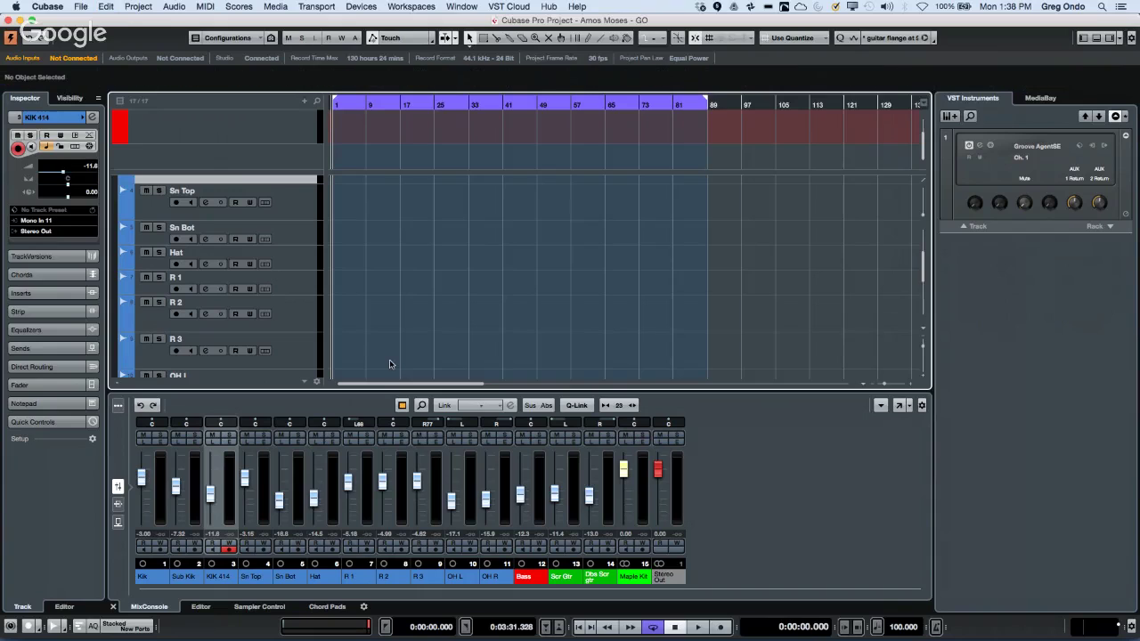
Remove the remaining unused guitar files from the Pool without trashing them, and close the Pool window.
click(251, 6)
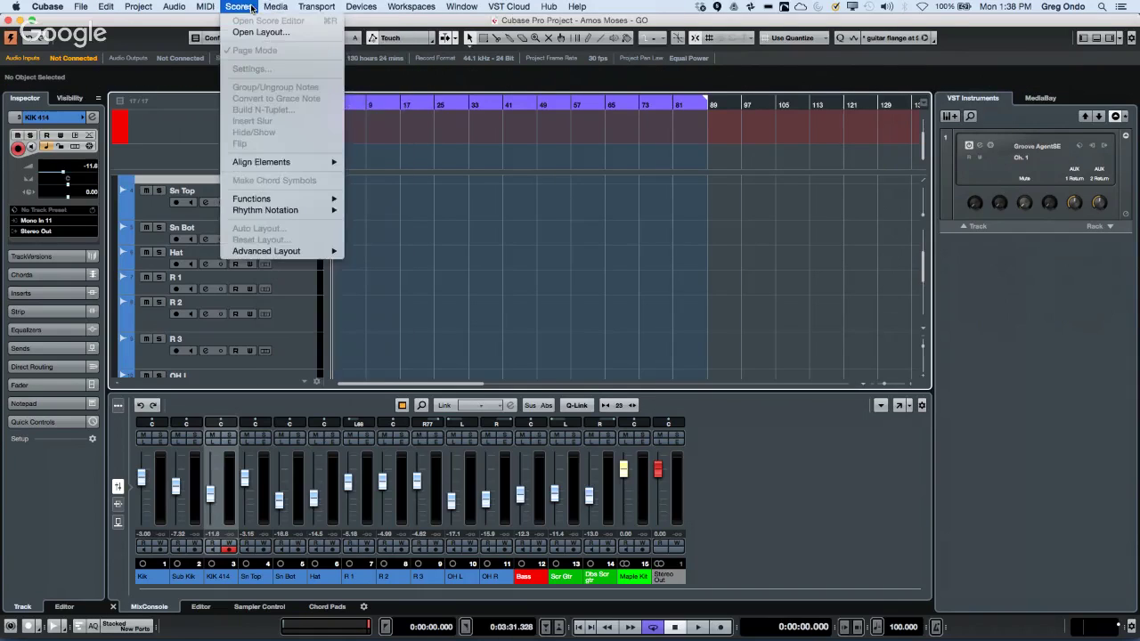
mouse_move(276, 10)
mouse_move(212, 8)
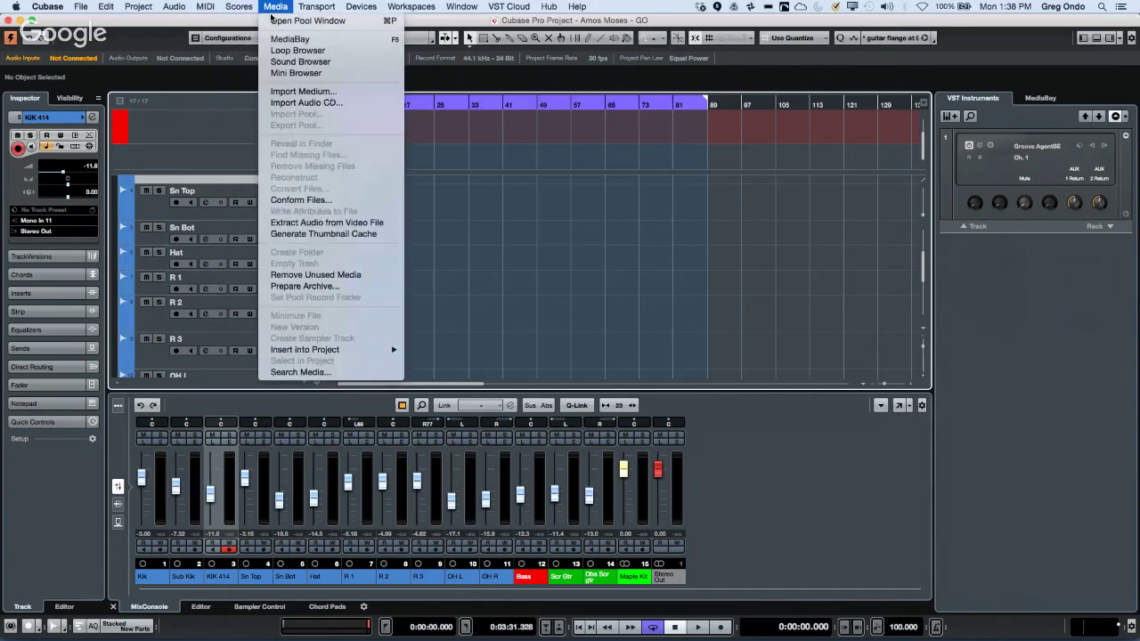
click(285, 20)
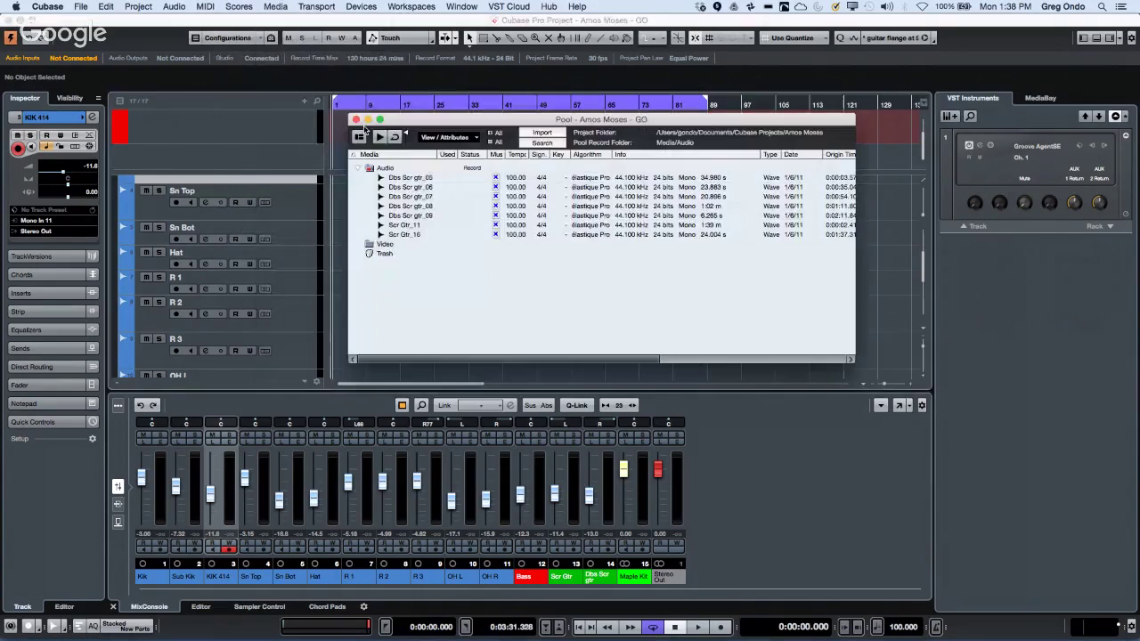
right_click(397, 179)
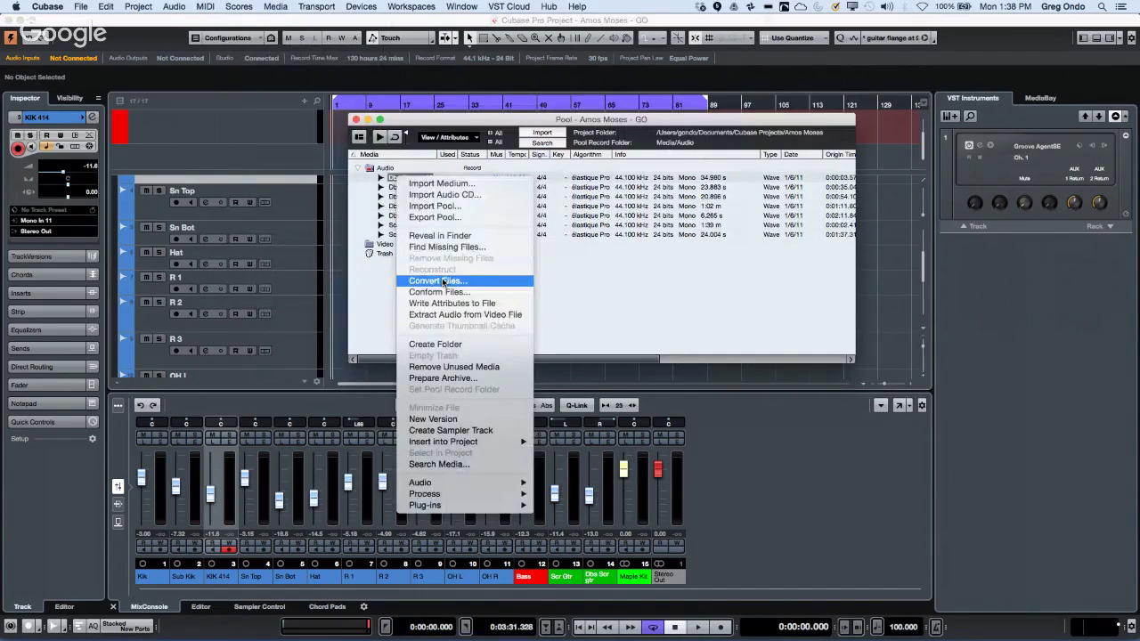
click(453, 367)
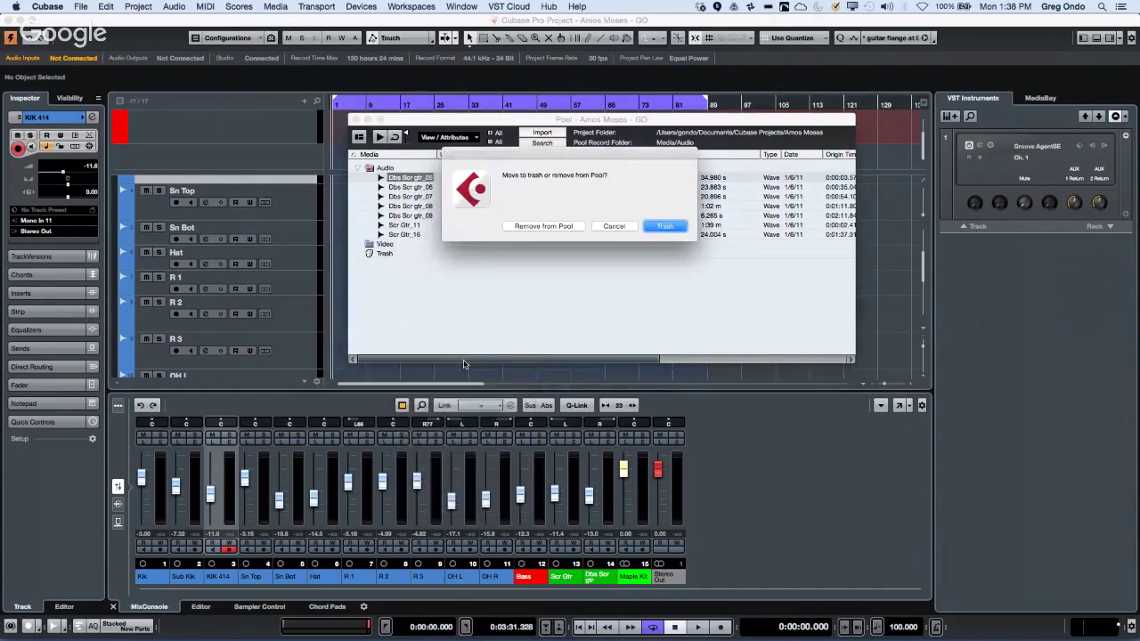
click(537, 229)
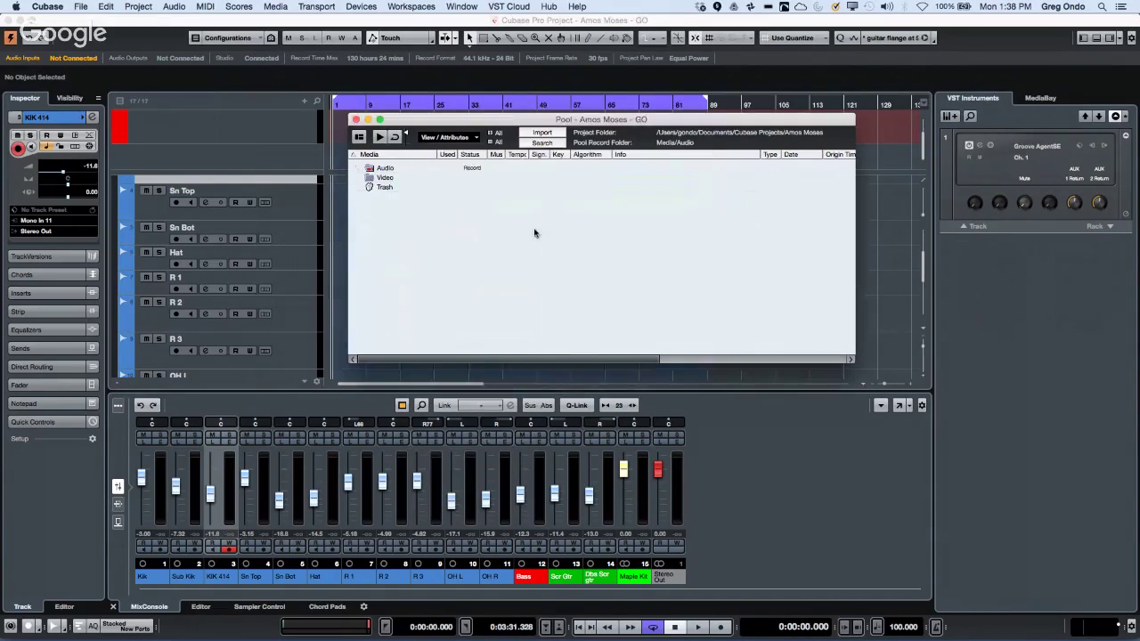
click(356, 119)
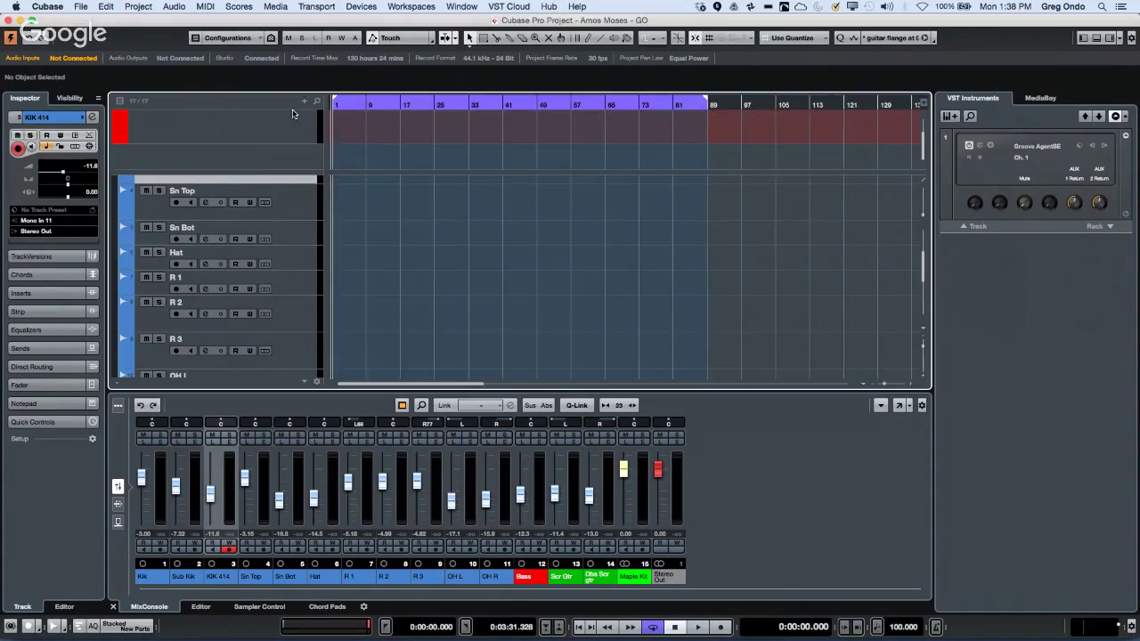
click(81, 7)
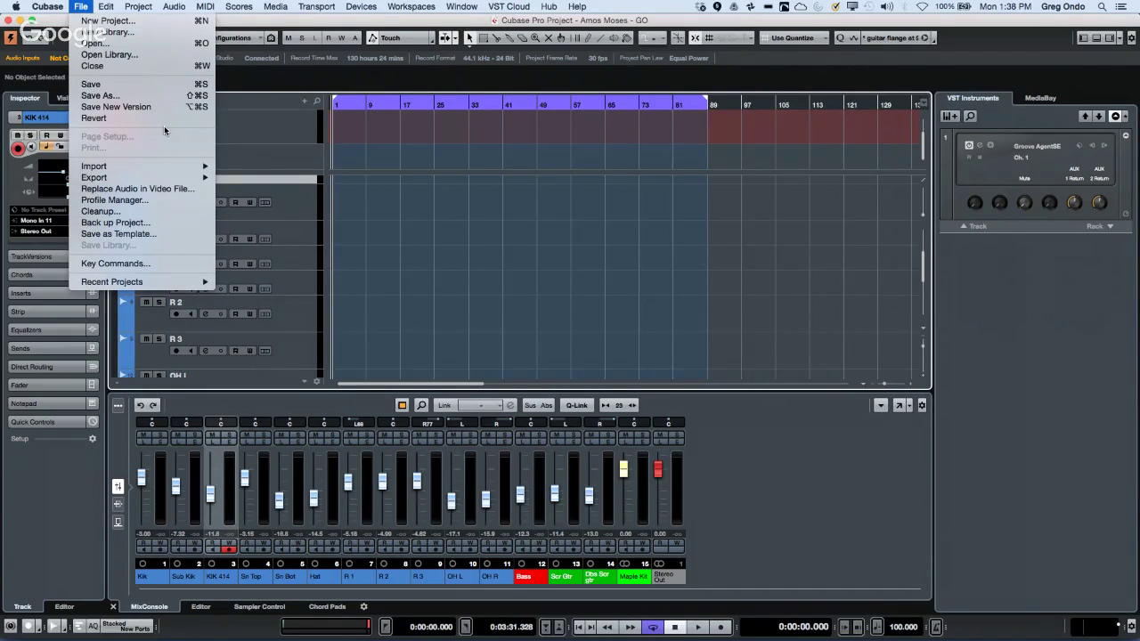
click(436, 209)
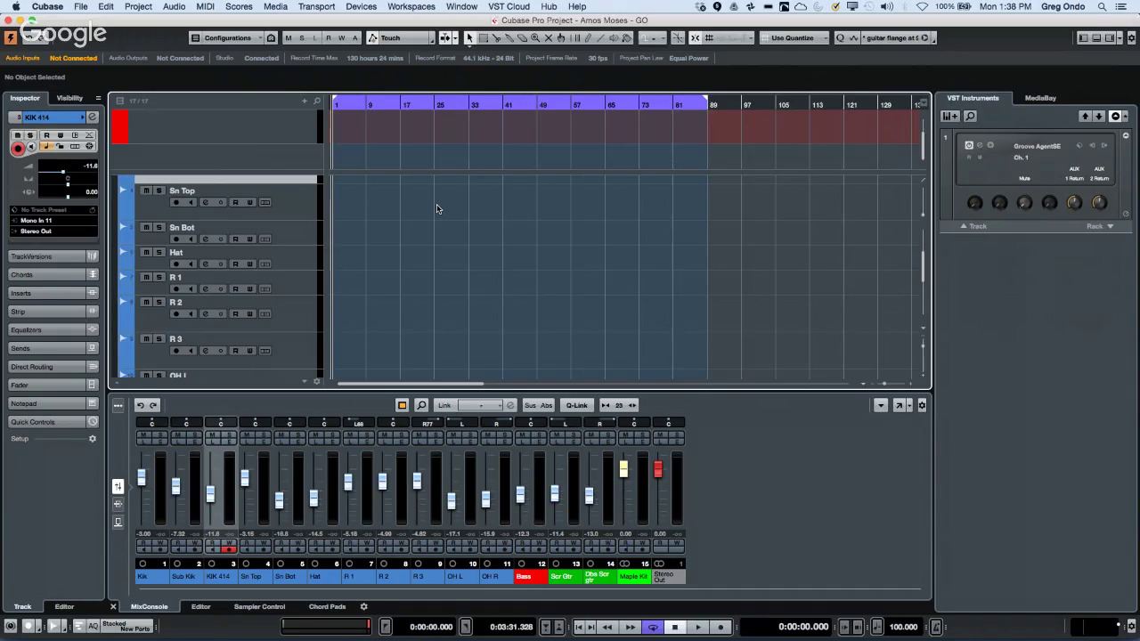
Check the Pool's Audio folder for leftover files, close the Pool, and examine the project's template-saving command without using it.
click(270, 6)
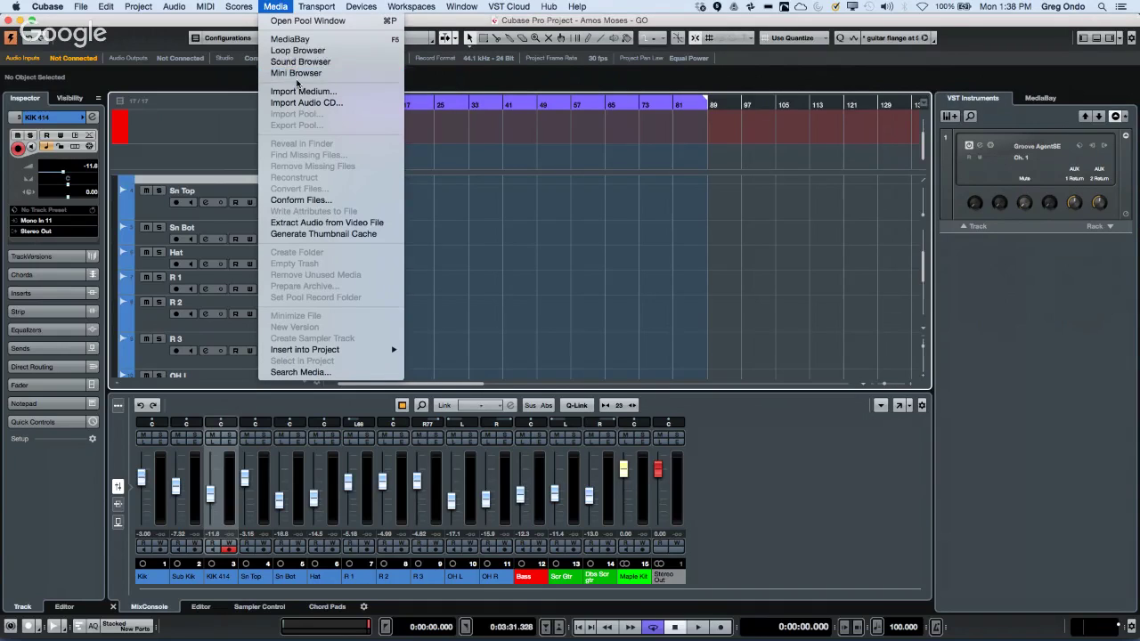
click(303, 21)
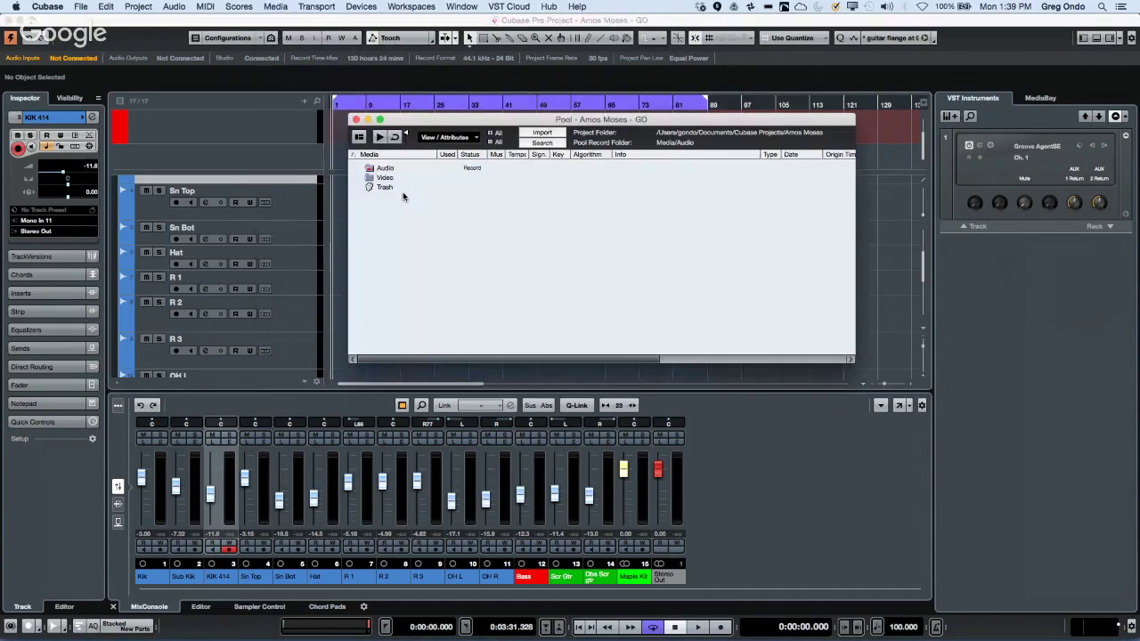
right_click(391, 171)
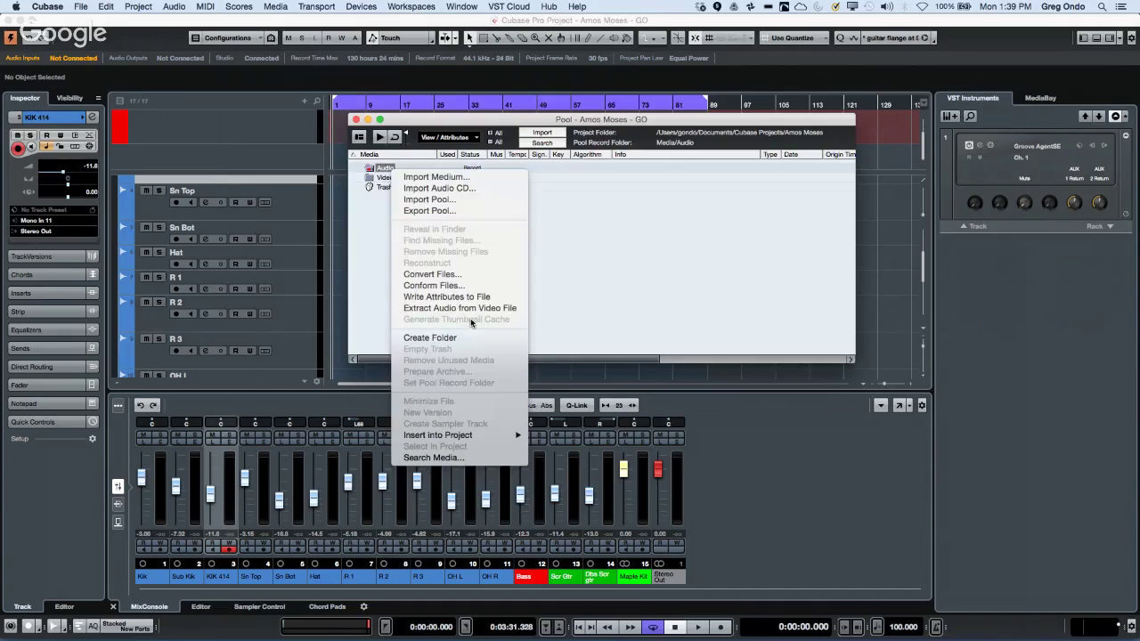
click(592, 280)
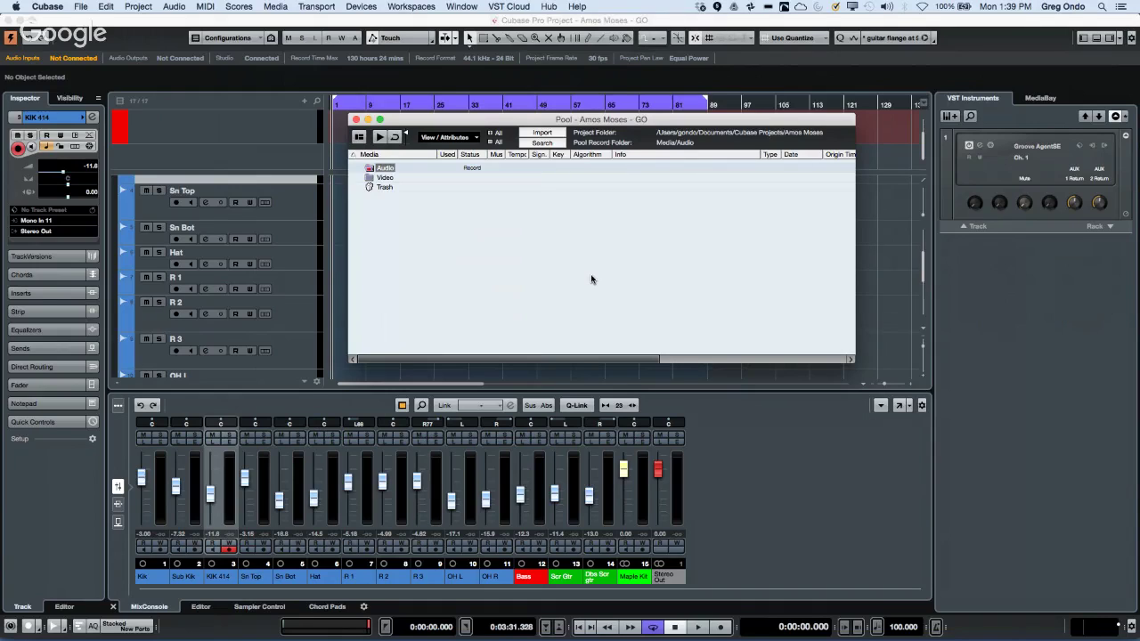
click(355, 119)
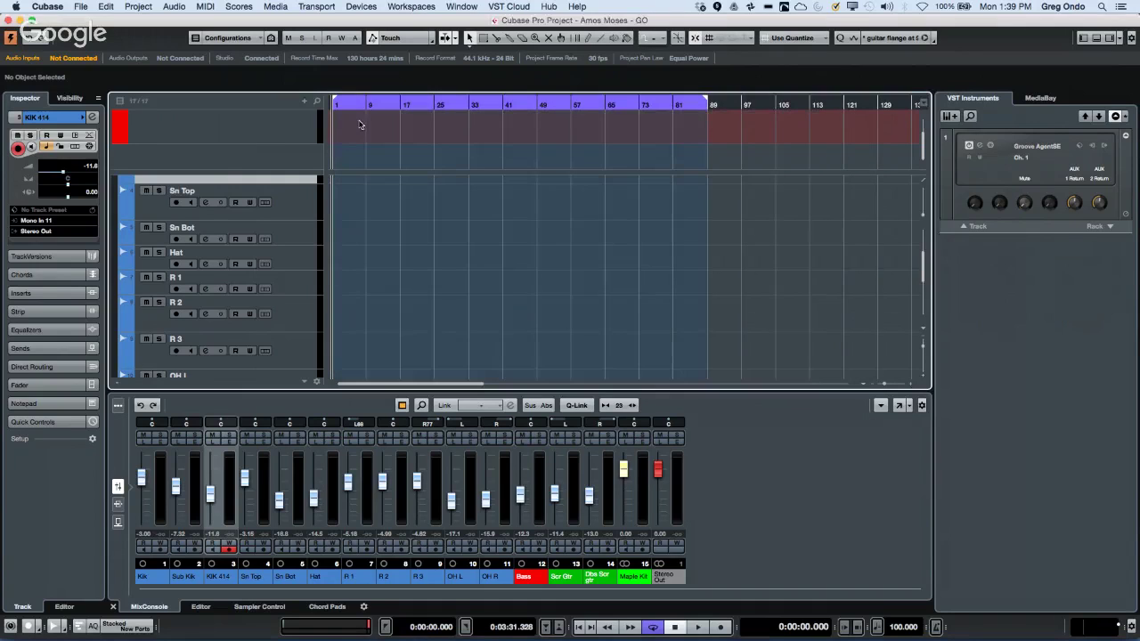
scroll(433, 199, up, 4)
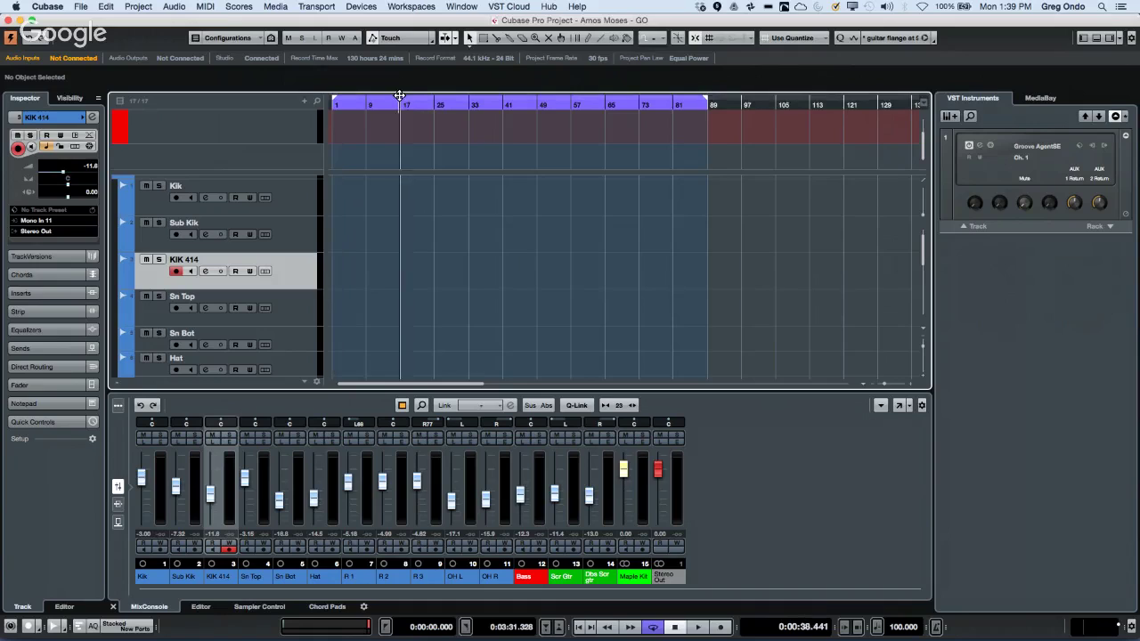
key(g)
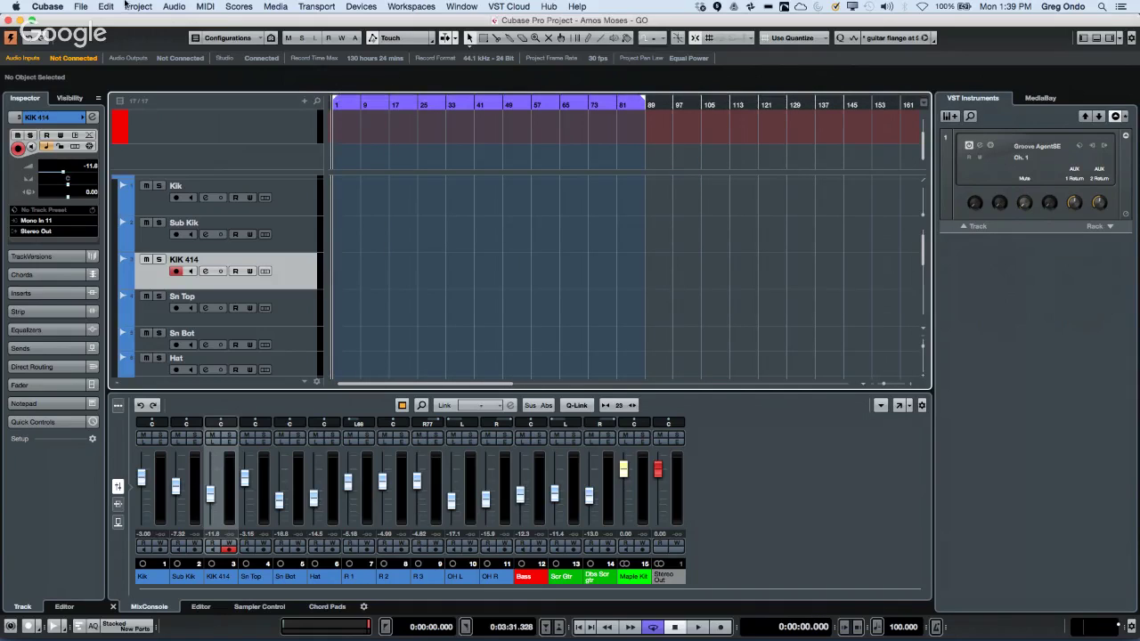
click(81, 8)
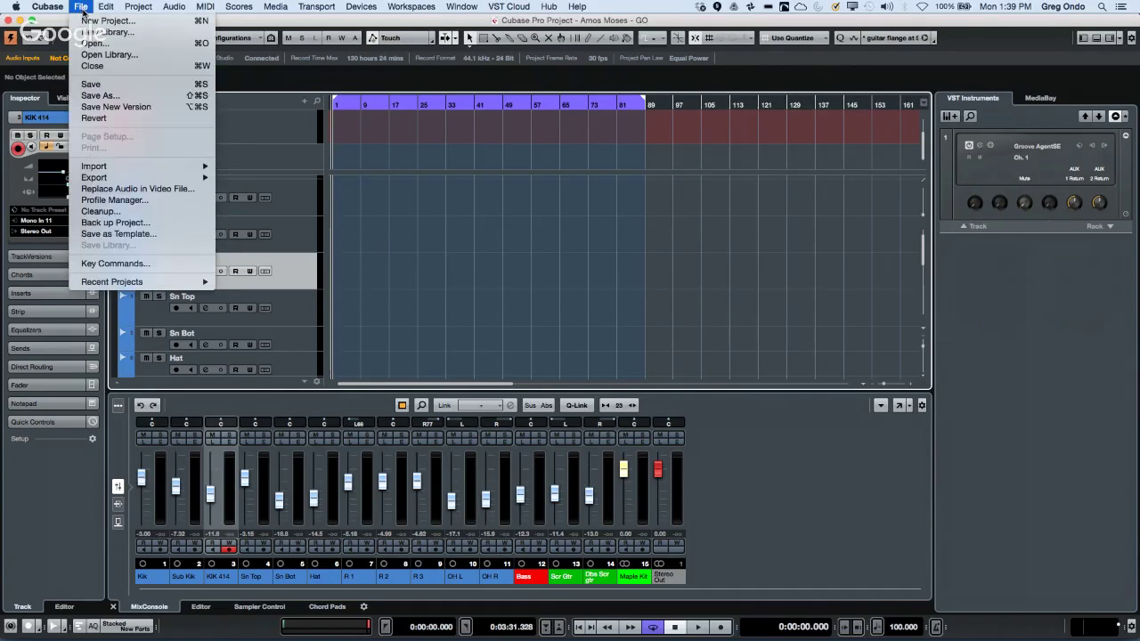
click(277, 260)
Add one MIDI track directly below the Sub Kik track.
click(305, 235)
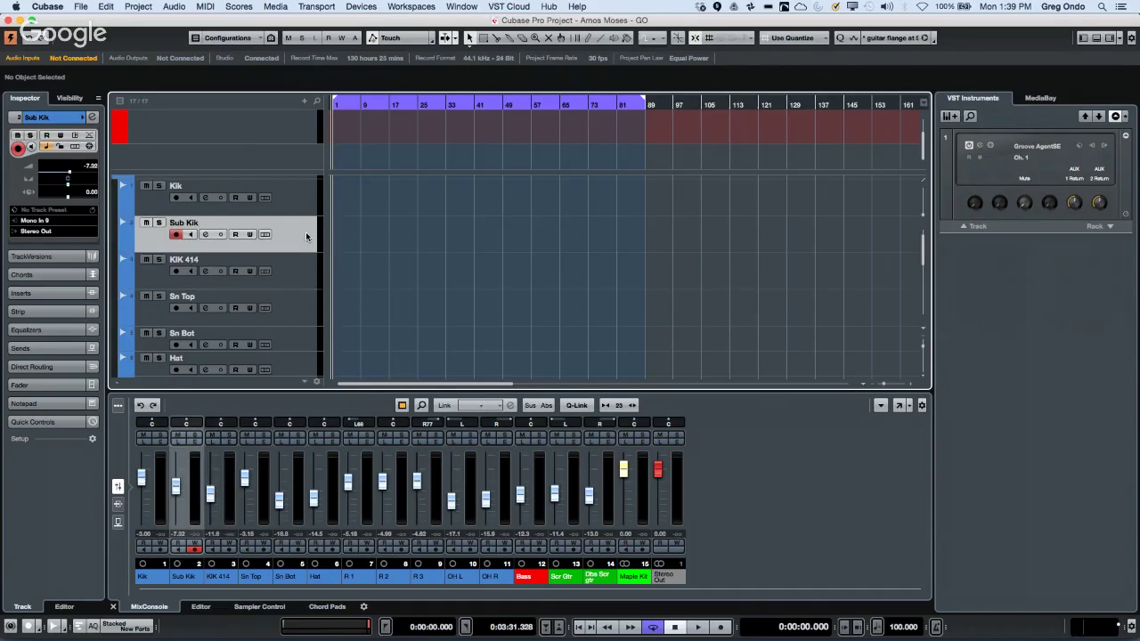
right_click(306, 235)
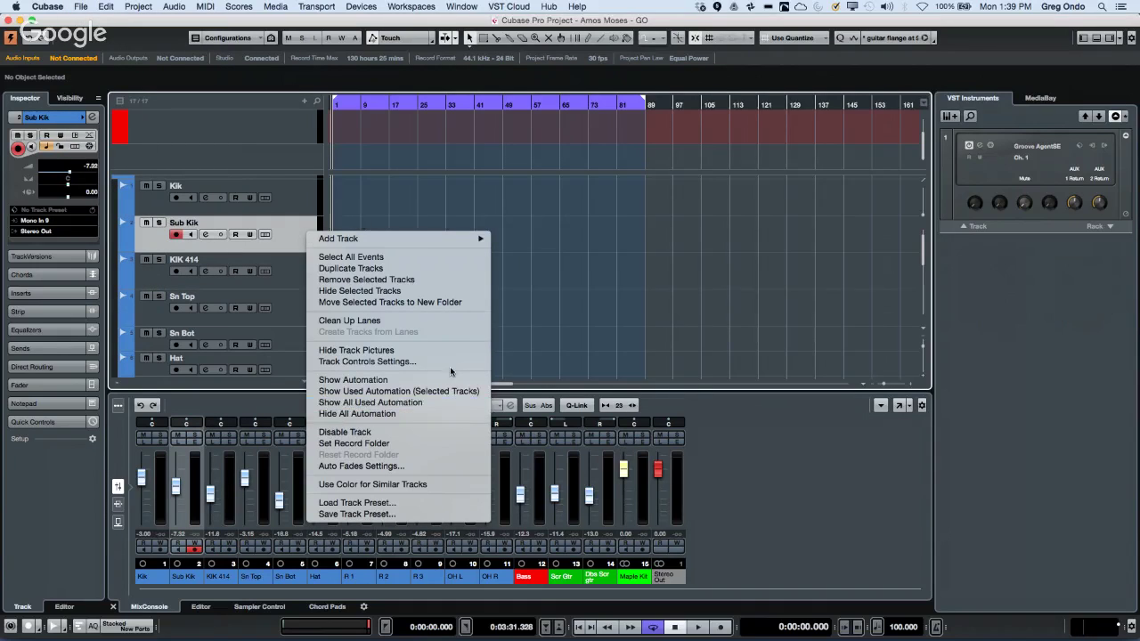
mouse_move(395, 241)
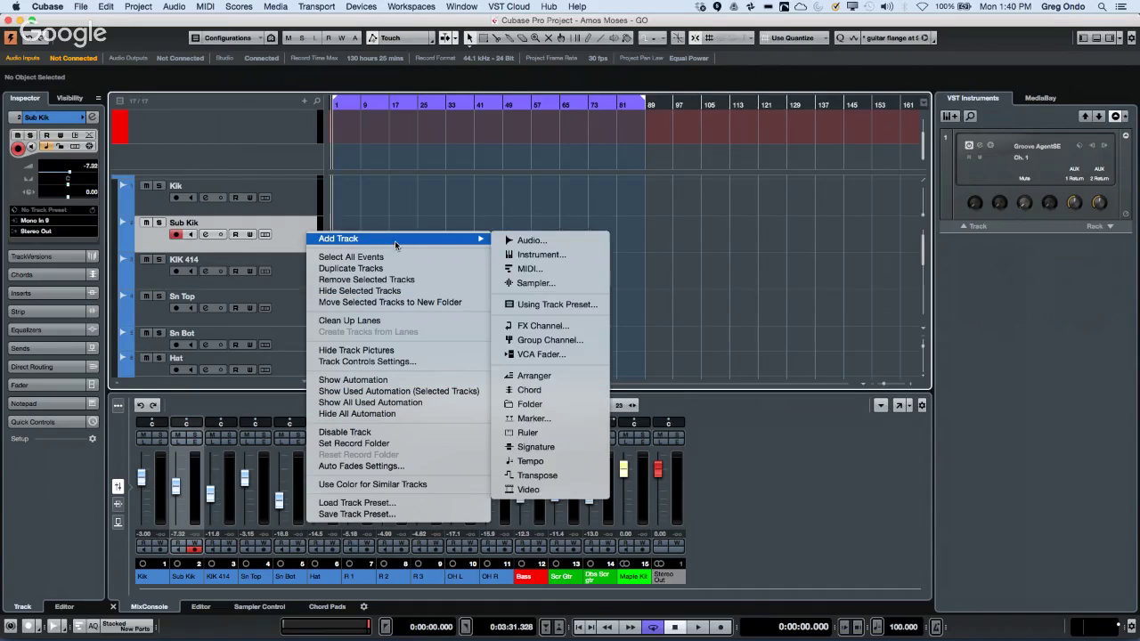
click(530, 268)
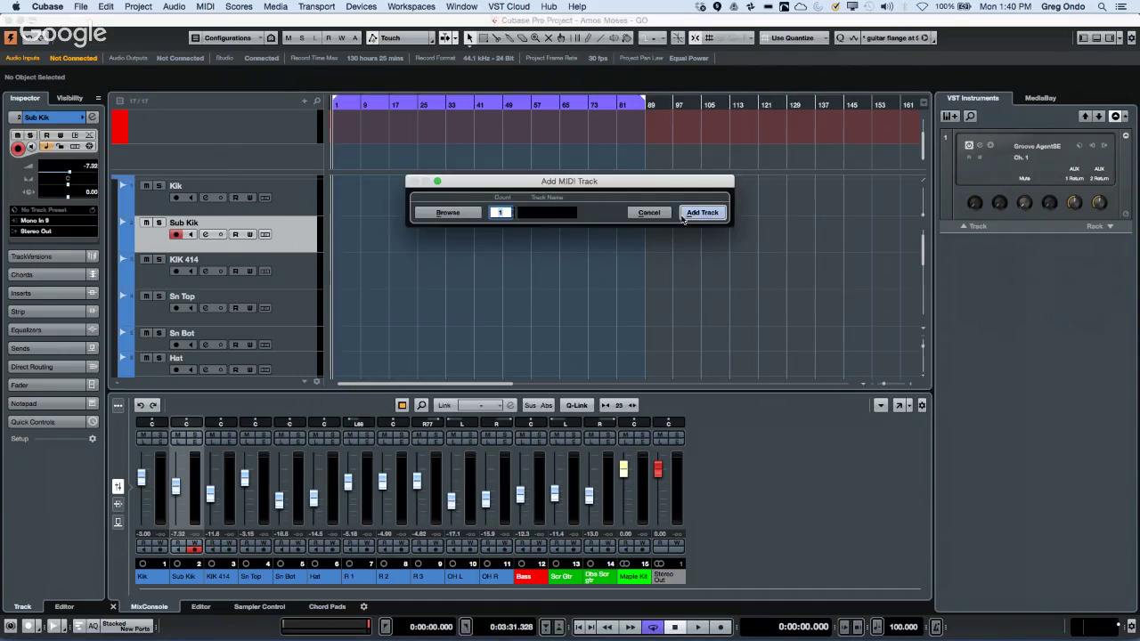
click(700, 213)
Draw a MIDI part about 95 bars long from bar 1 on the new MIDI track, and return to Object Selection.
right_click(349, 287)
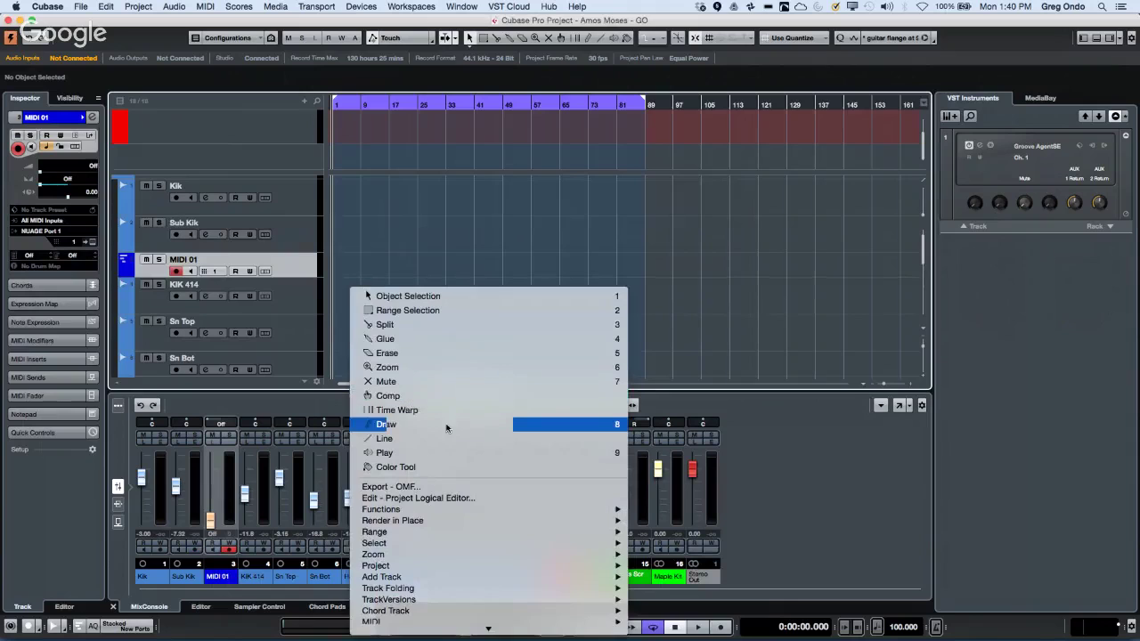
click(392, 424)
drag(352, 256, 672, 265)
right_click(421, 255)
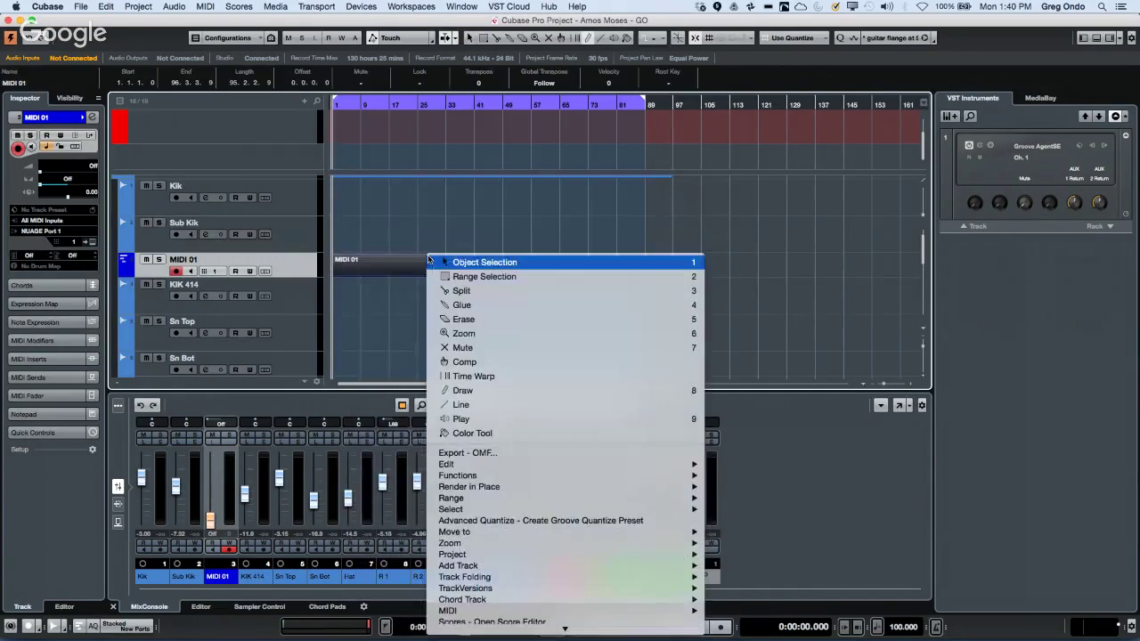
click(429, 256)
Open the MIDI part for note editing in a separate Key Editor window showing about the first 11 seconds.
double_click(426, 272)
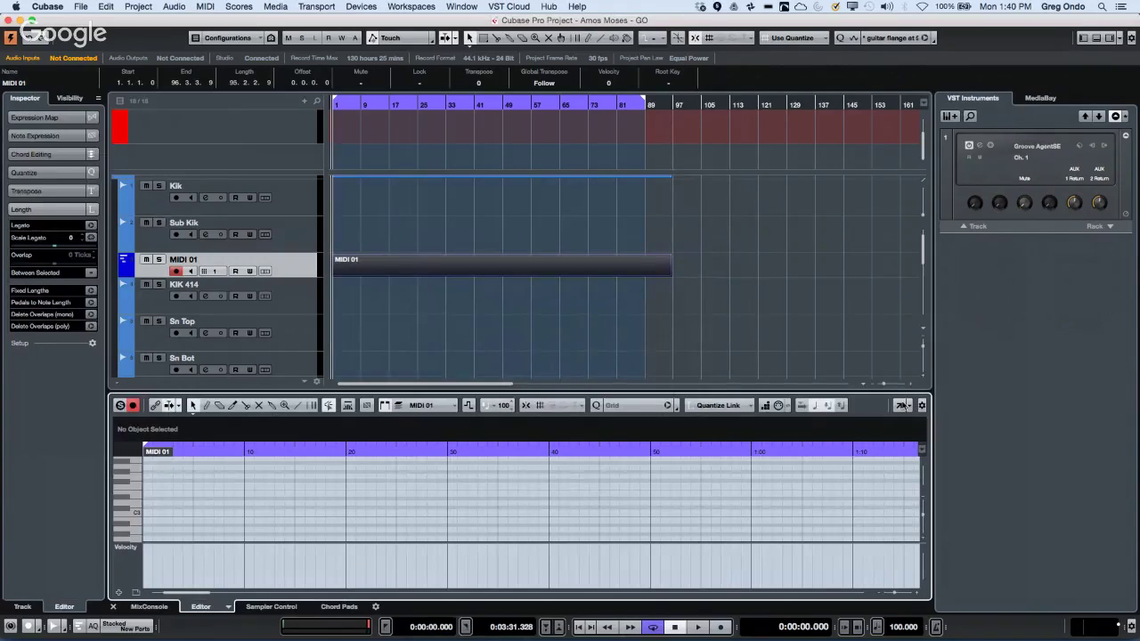
click(899, 406)
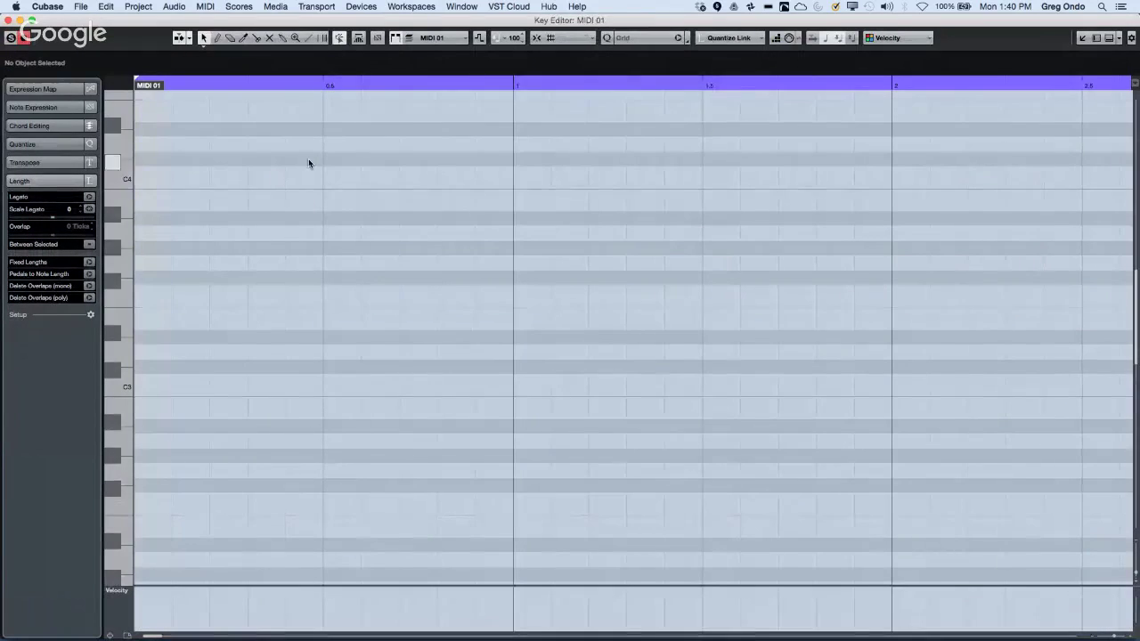
drag(304, 87, 295, 59)
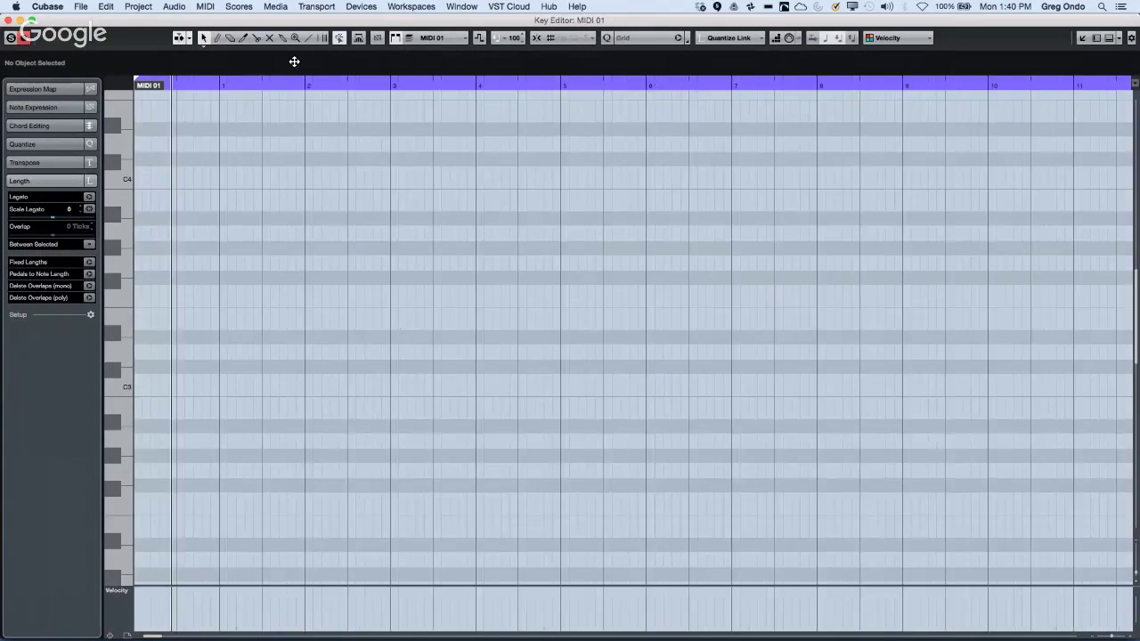
Draw eleven notes of varying lengths between F2 and B3 within about the first four seconds, and return to Object Selection.
right_click(272, 172)
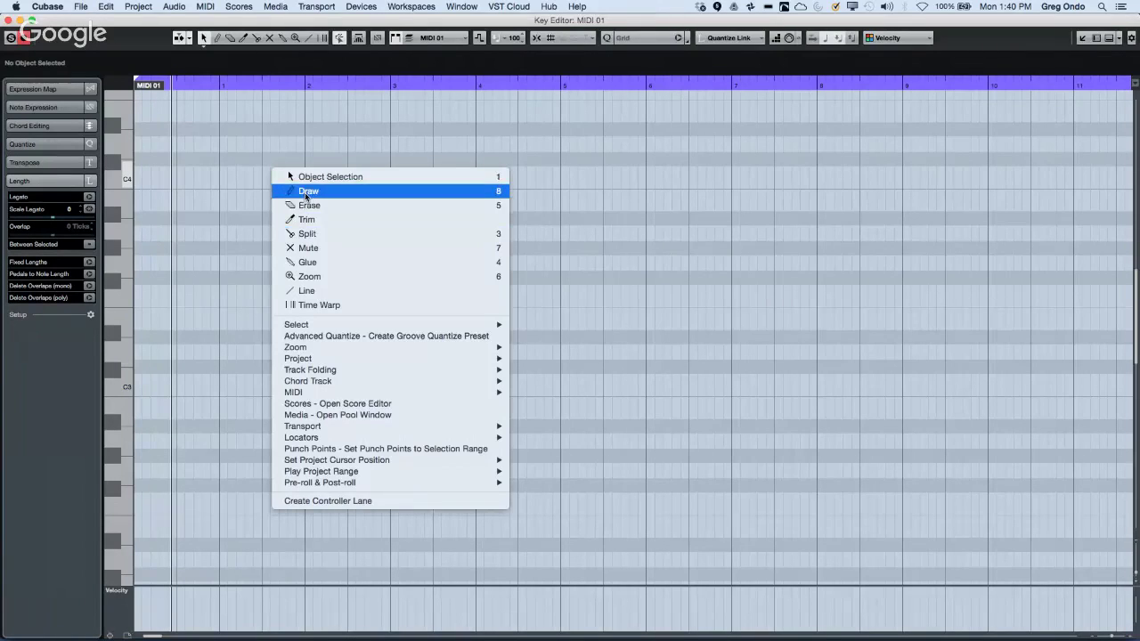
click(303, 191)
click(276, 203)
drag(313, 217, 367, 217)
drag(343, 262, 428, 262)
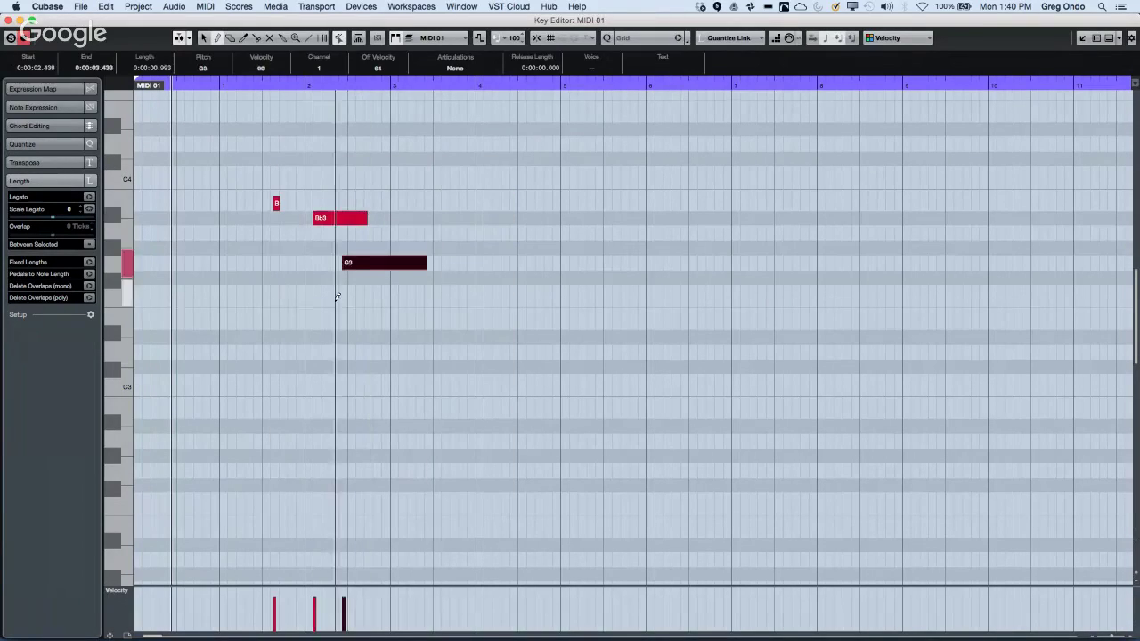
drag(335, 293, 400, 292)
mouse_move(334, 351)
mouse_down()
mouse_move(415, 351)
mouse_move(414, 366)
mouse_move(466, 359)
mouse_move(491, 321)
mouse_up()
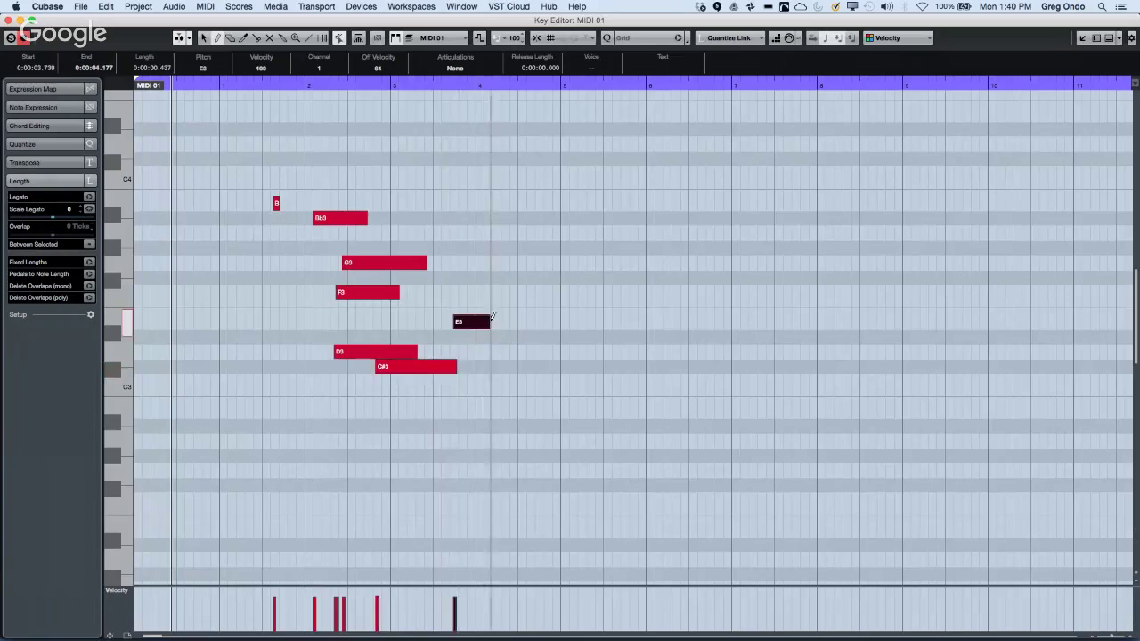
drag(369, 411, 398, 411)
drag(168, 321, 229, 322)
drag(264, 471, 286, 470)
drag(382, 500, 442, 500)
right_click(264, 203)
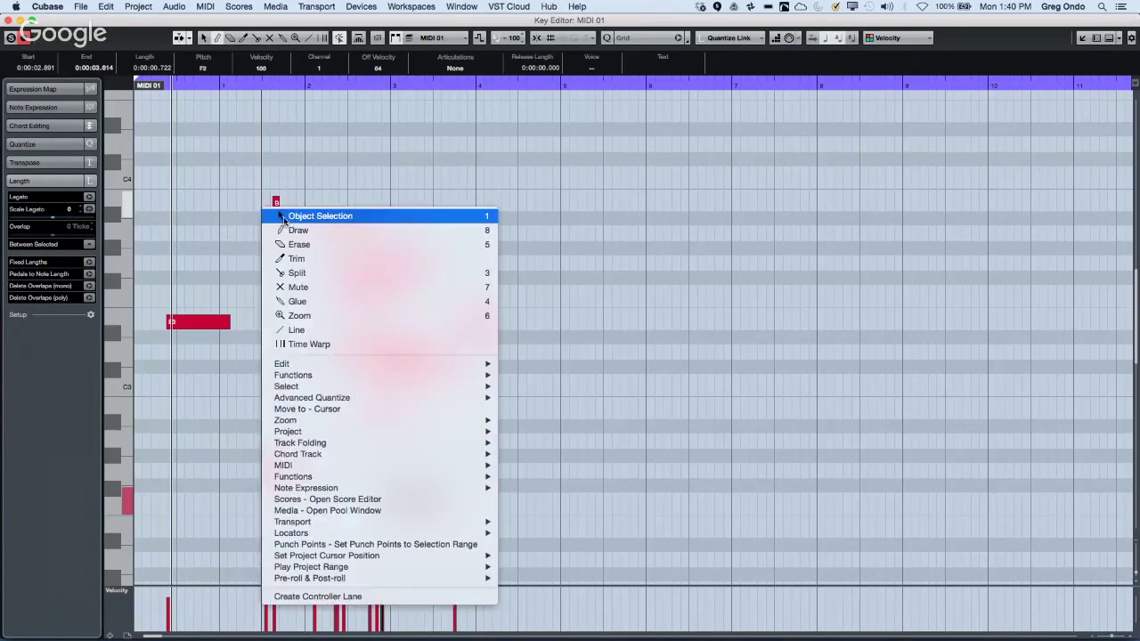
click(325, 213)
Try duplicating the block of notes from B3 down to B2 twice, and undo both duplications.
drag(248, 182, 463, 423)
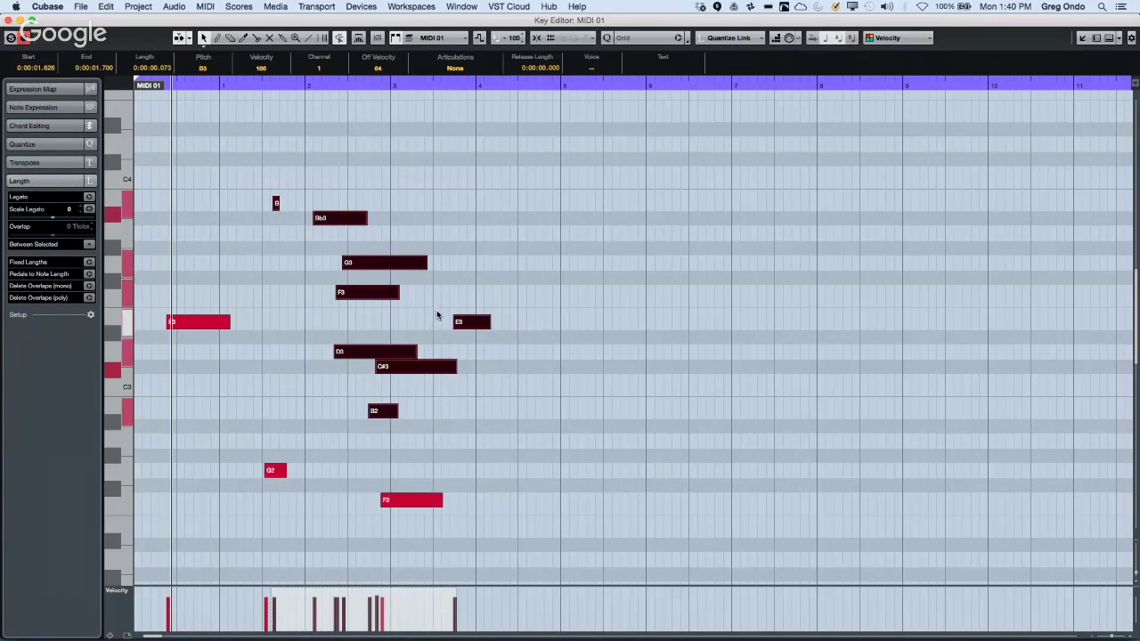
key(alt+d)
key(alt+d)
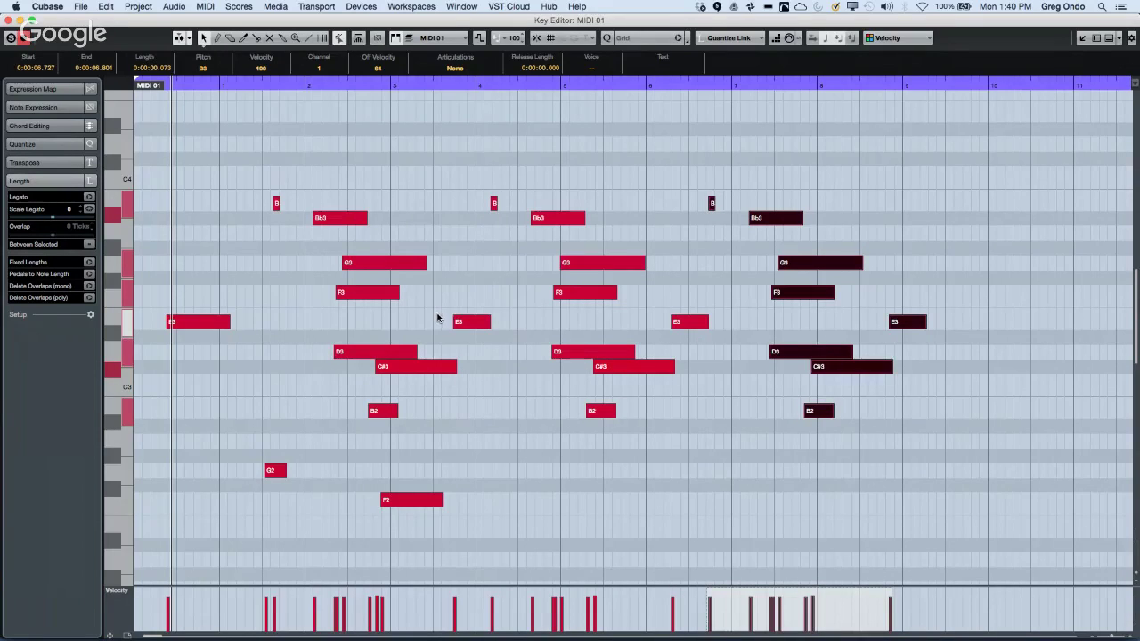
key(super+z)
key(super+z)
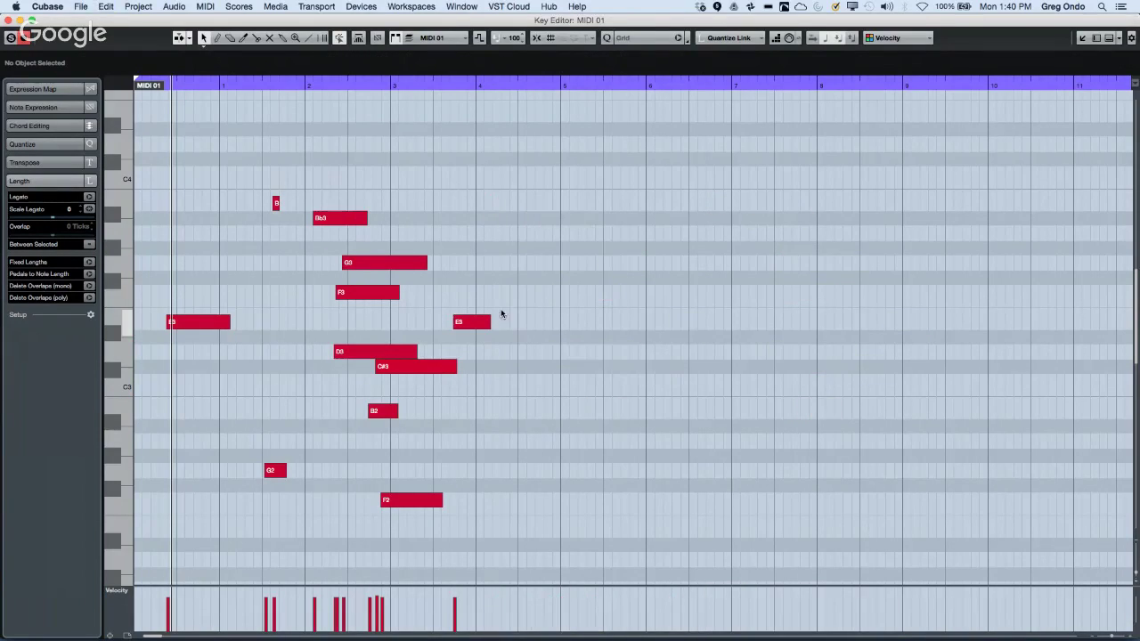
Try repeating the middle notes without C#3 but with the first E3 twice after the original phrase, and undo the repeats.
drag(376, 254, 524, 458)
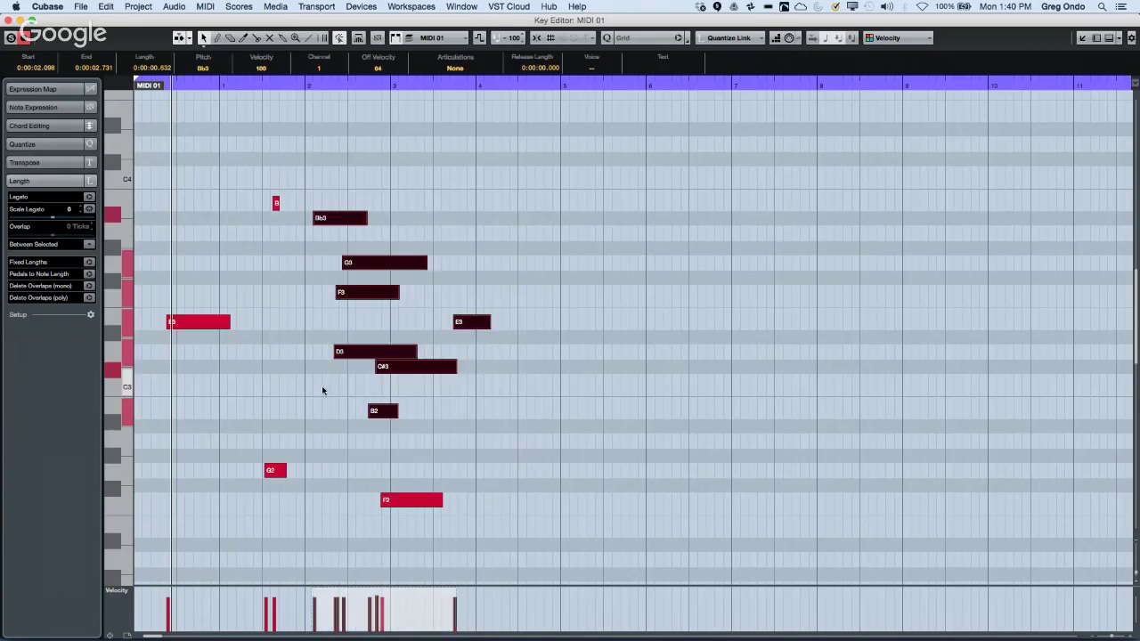
shift+click(400, 369)
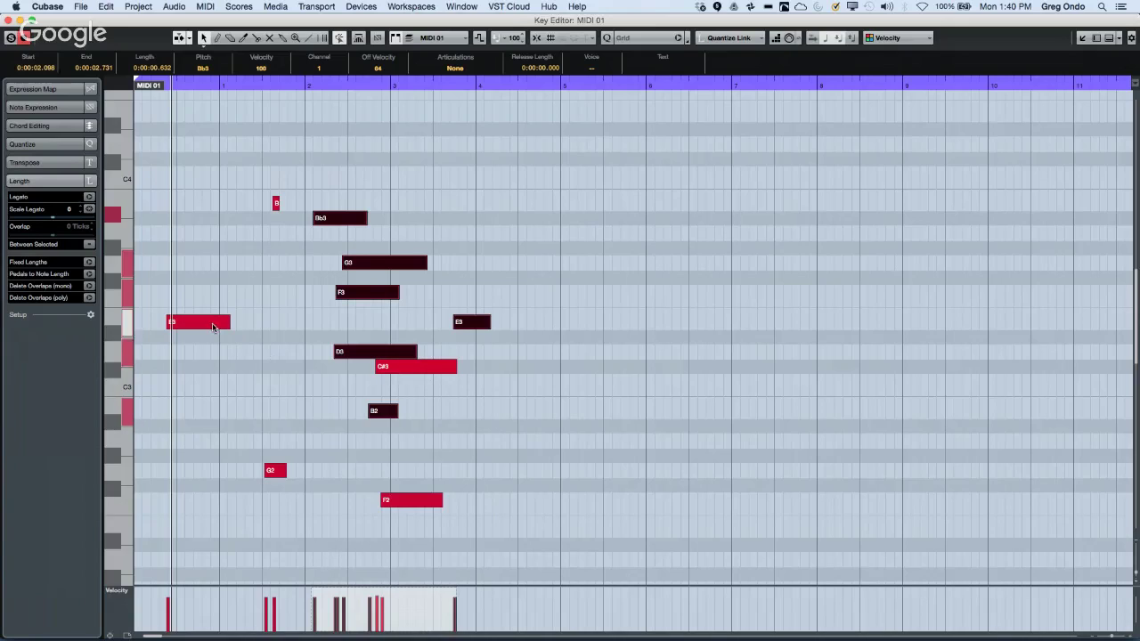
shift+click(213, 326)
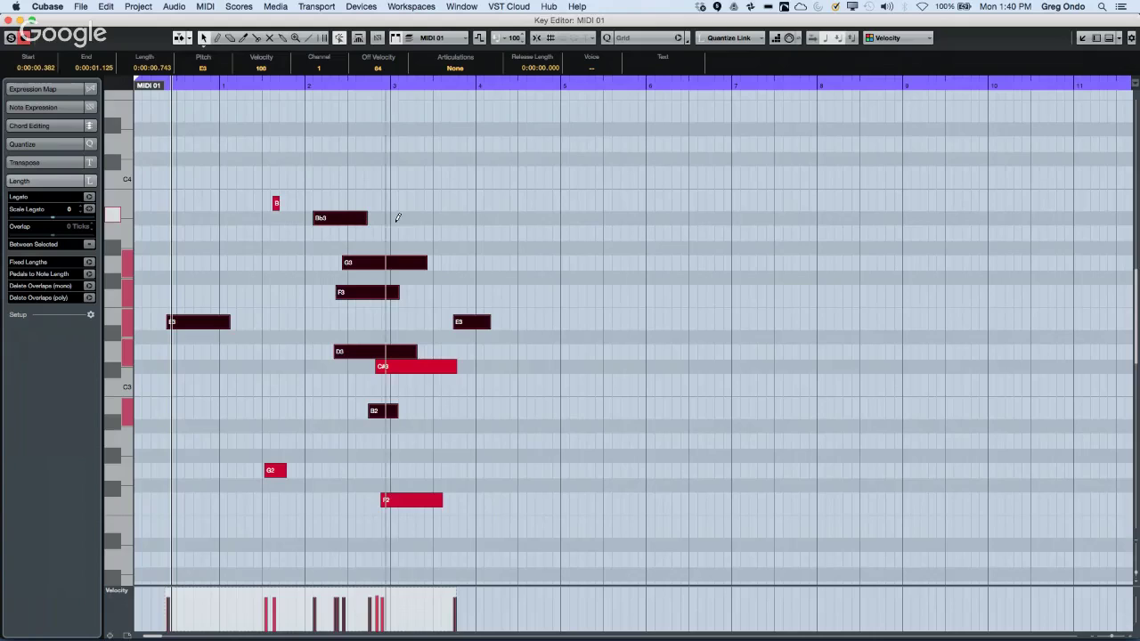
drag(493, 314, 840, 336)
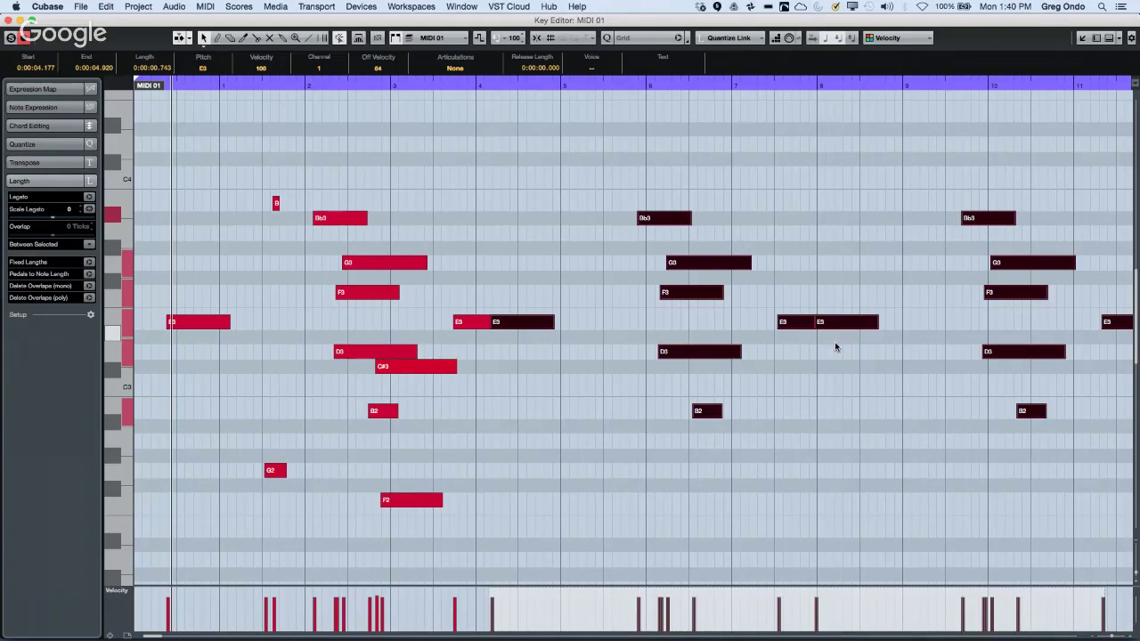
key(g)
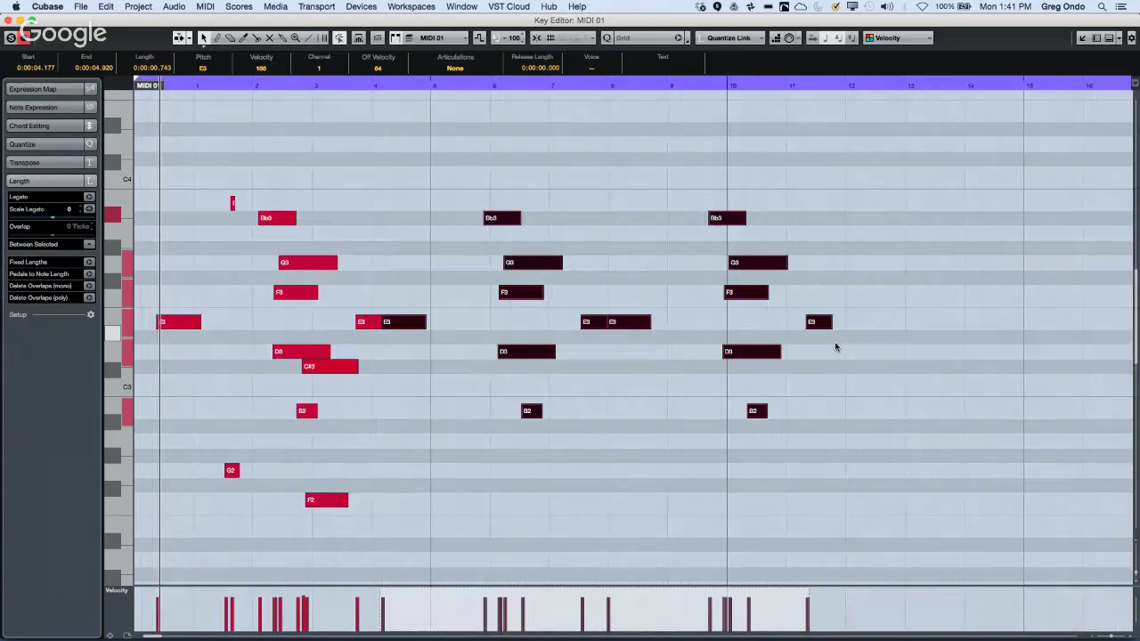
key(Delete)
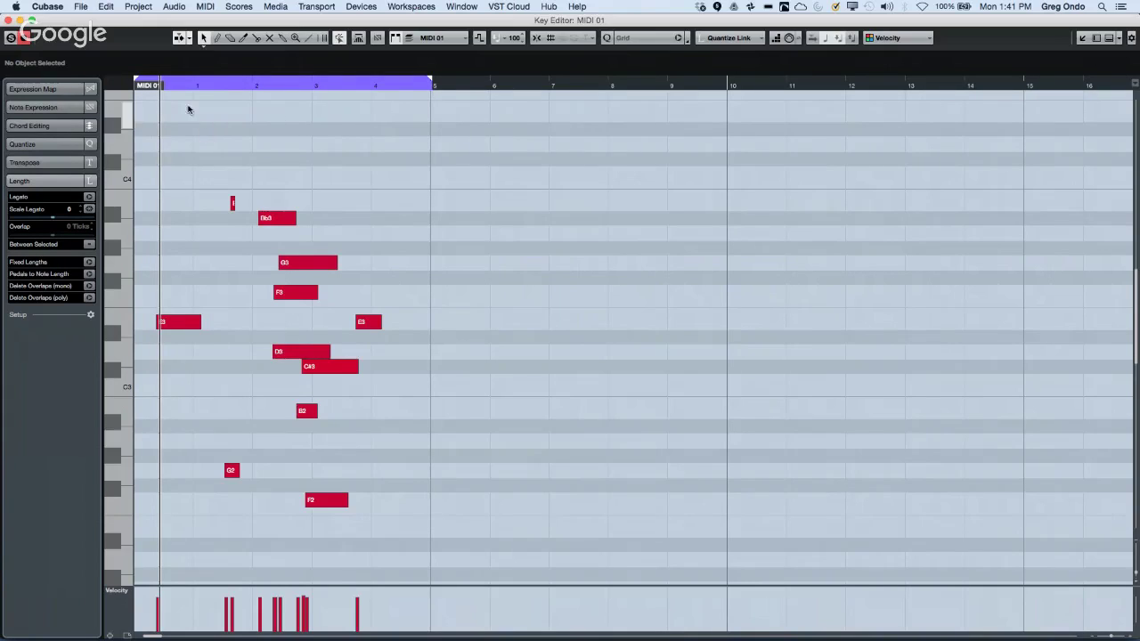
Move the left locator to about 1.2 seconds and check the Range editing commands offered in the Key Editor.
drag(204, 86, 229, 82)
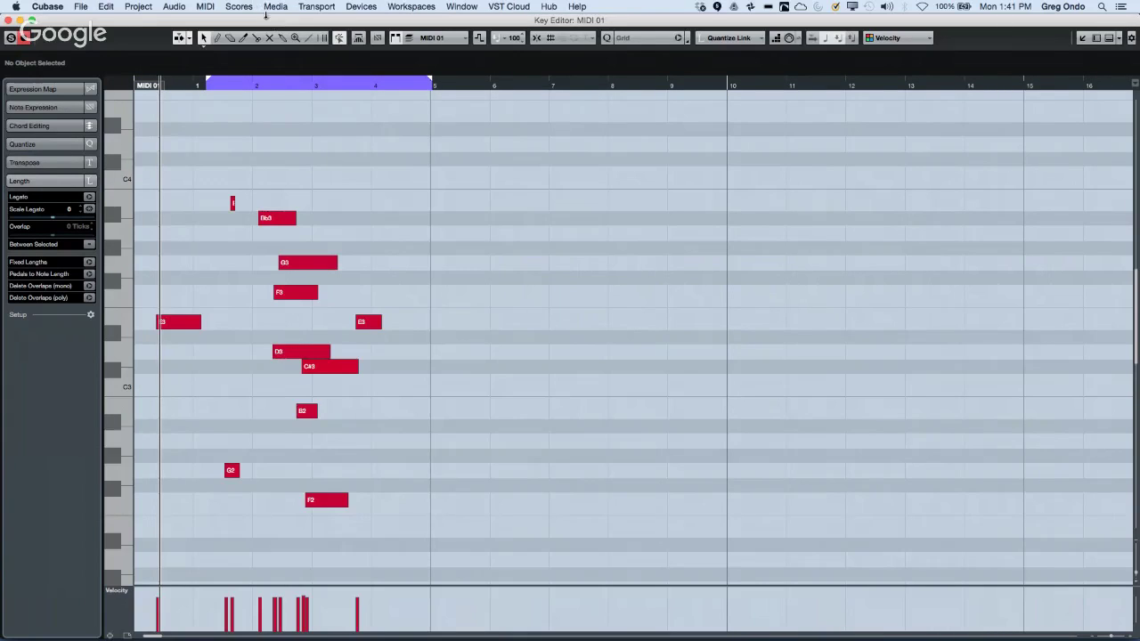
click(106, 6)
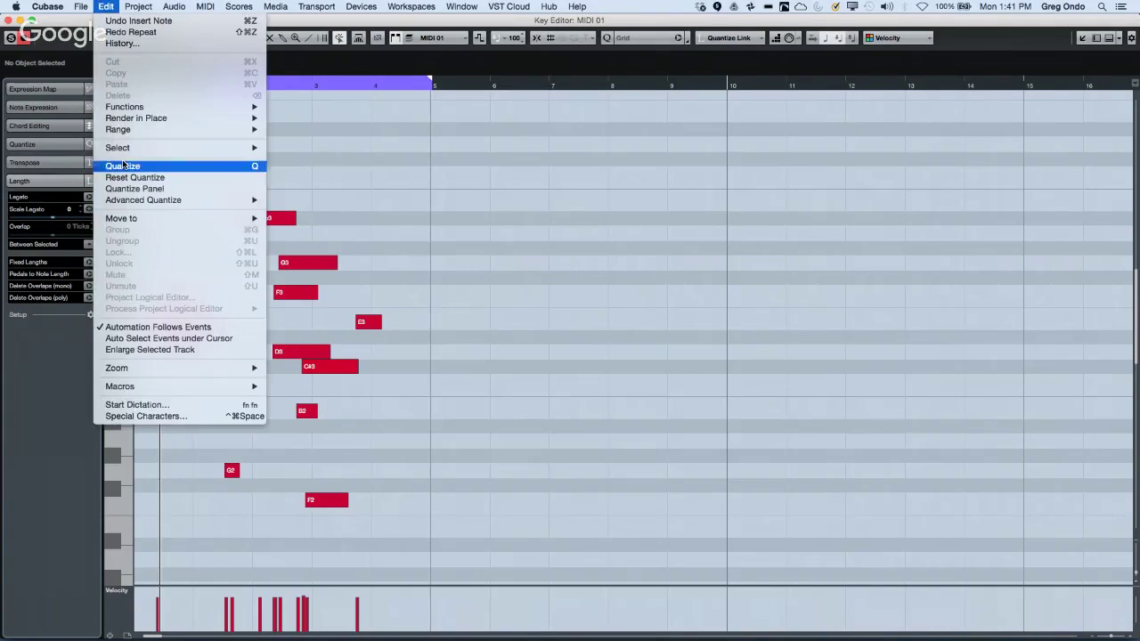
mouse_move(174, 130)
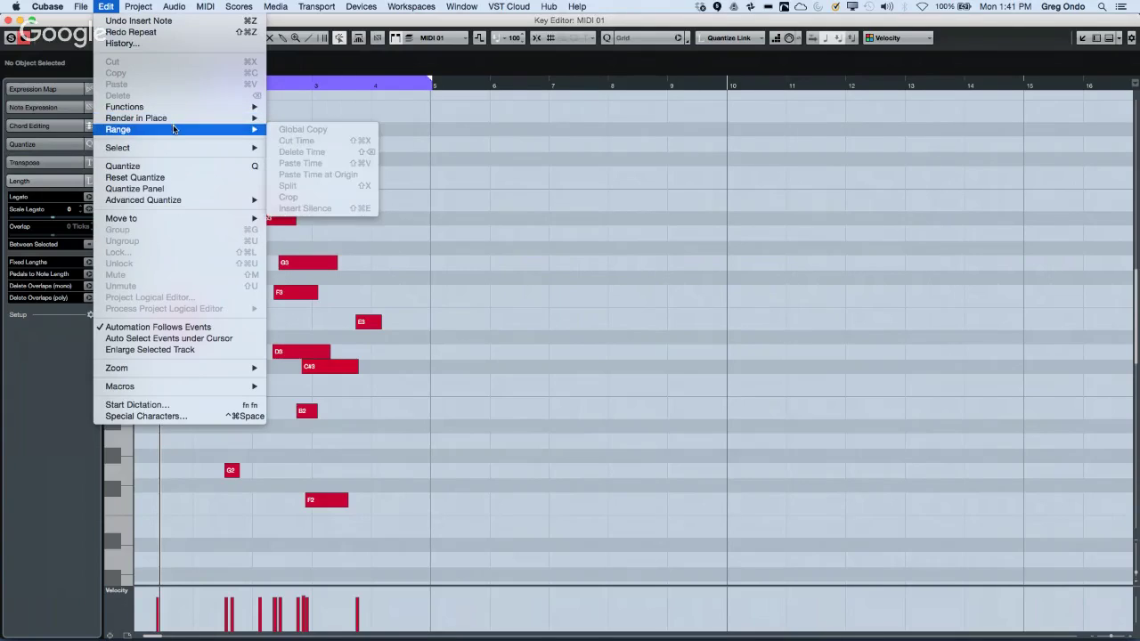
click(484, 168)
right_click(237, 124)
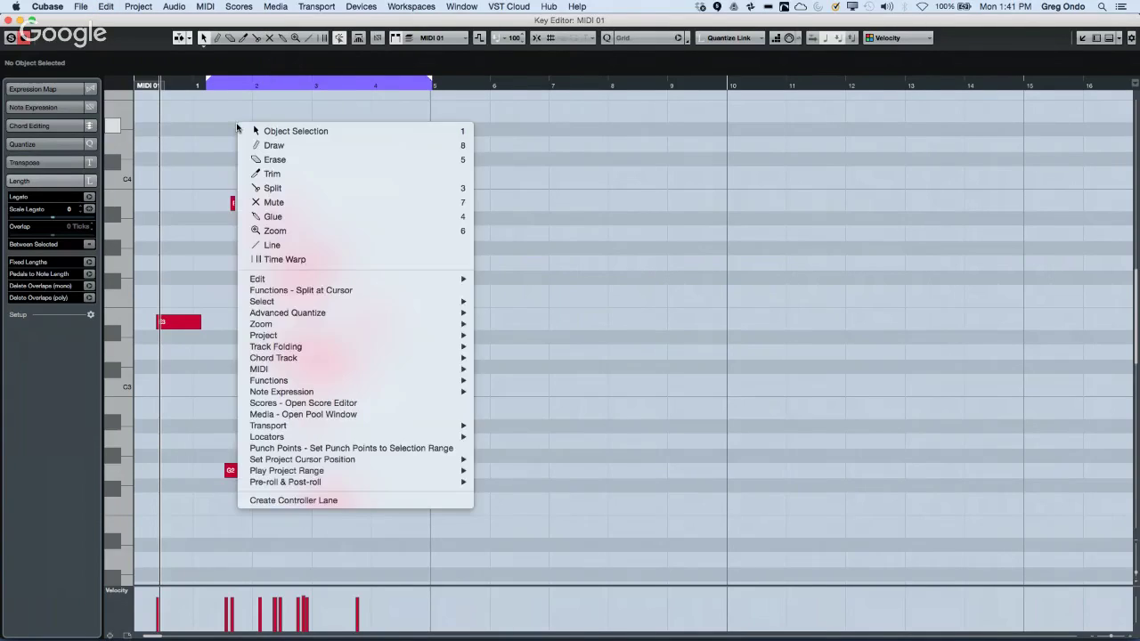
click(244, 107)
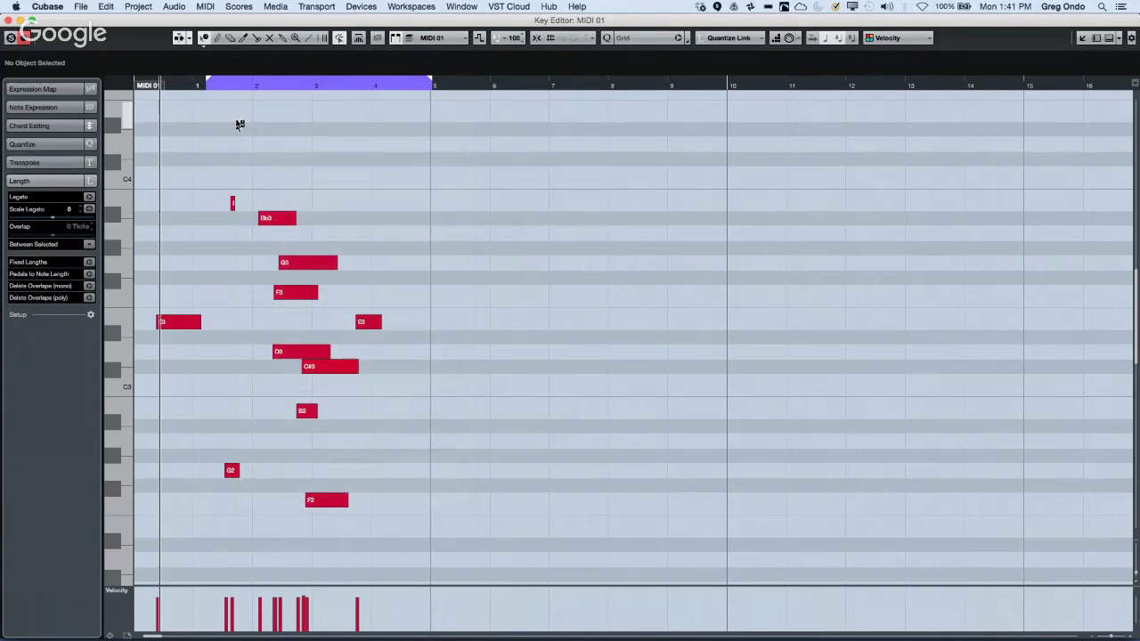
Try repeating the range of notes from C#3 up to B3 twice after the original phrase, and remove the repeats.
drag(168, 150, 420, 380)
key(3)
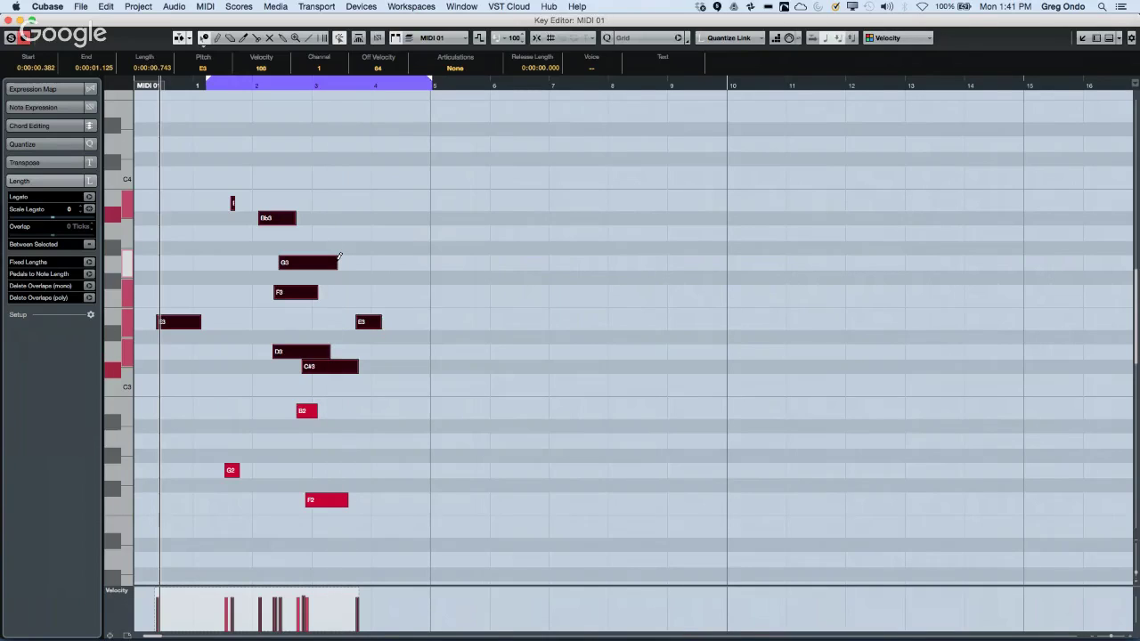
drag(339, 257, 807, 323)
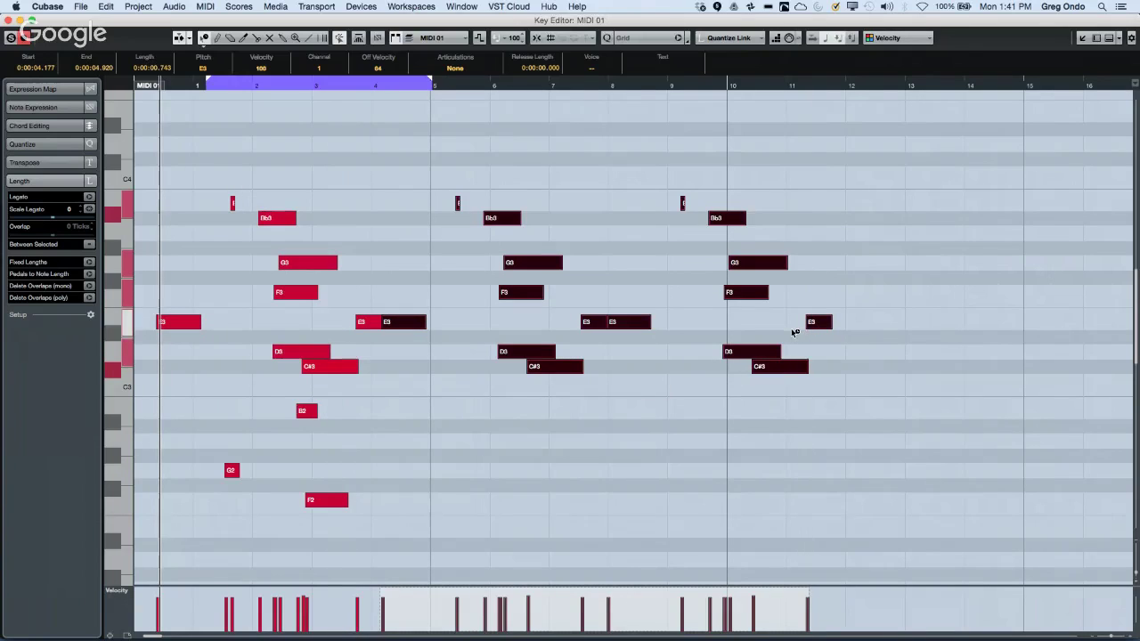
key(Delete)
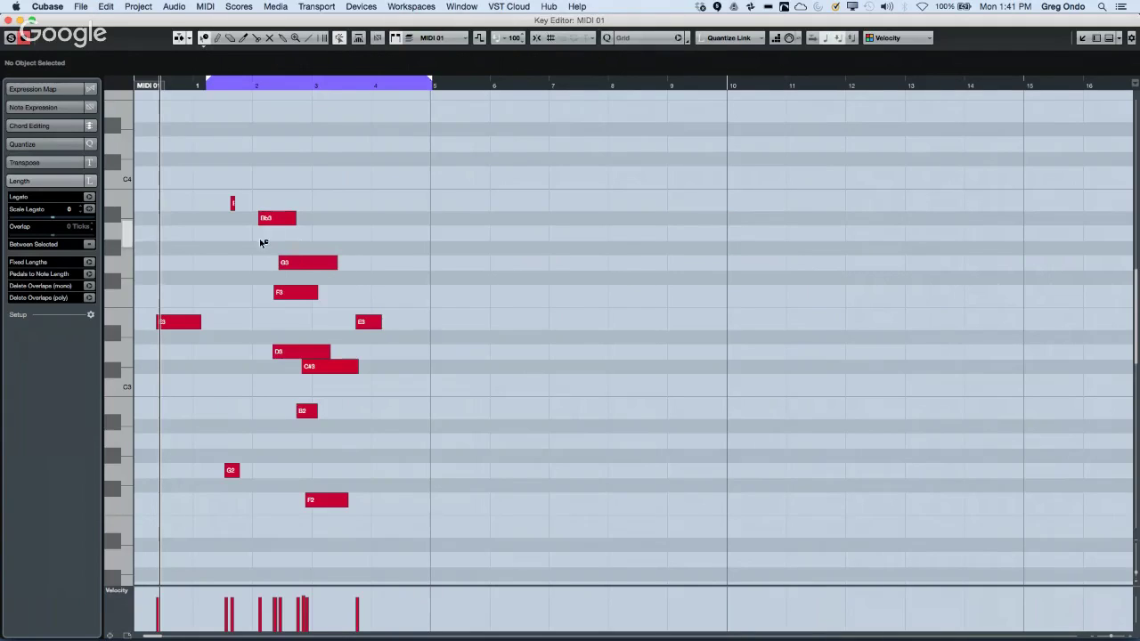
Try repeating only the G3, F3 and second E3 notes five times as a range, undo it and return to Object Selection.
mouse_move(263, 243)
mouse_down()
mouse_move(397, 331)
mouse_move(375, 317)
mouse_move(832, 337)
mouse_up()
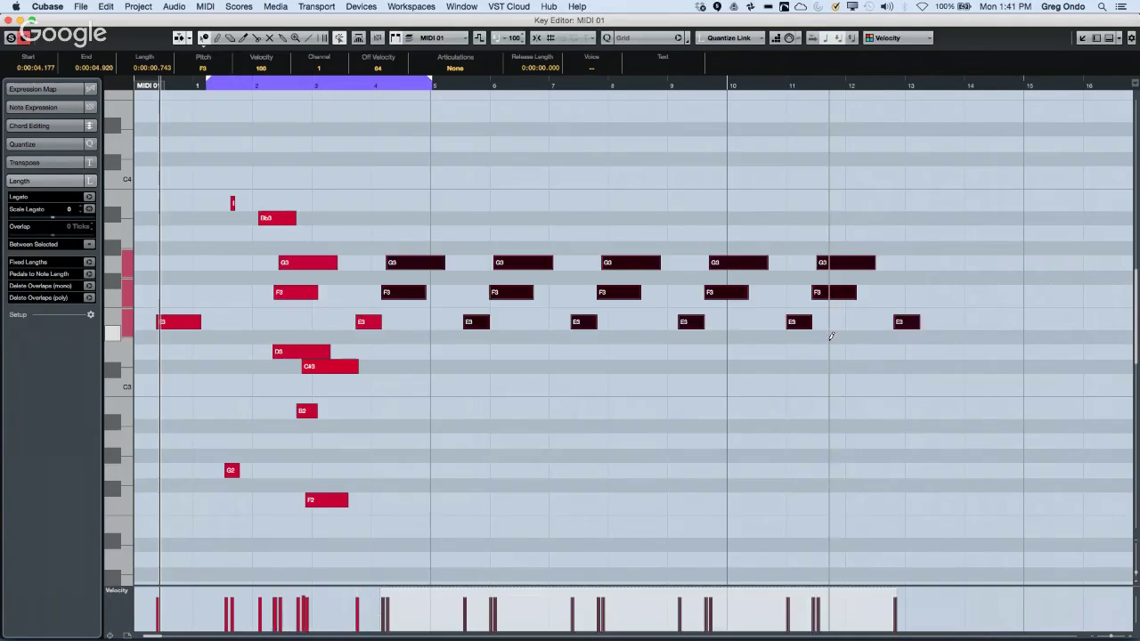
key(super+a)
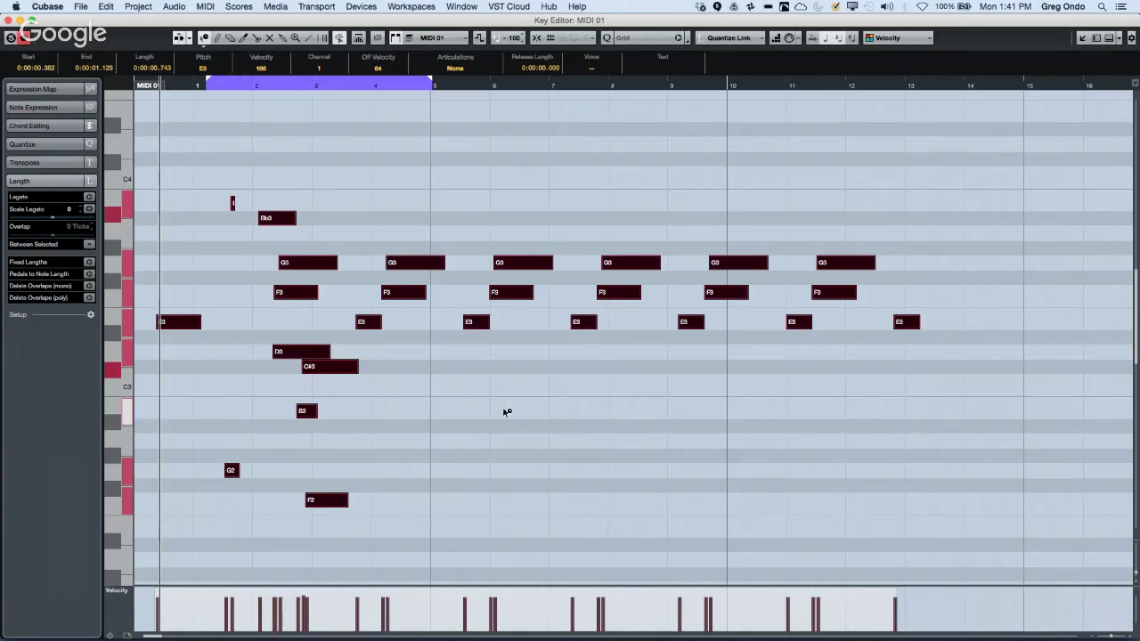
right_click(504, 412)
click(544, 415)
key(super+z)
click(436, 371)
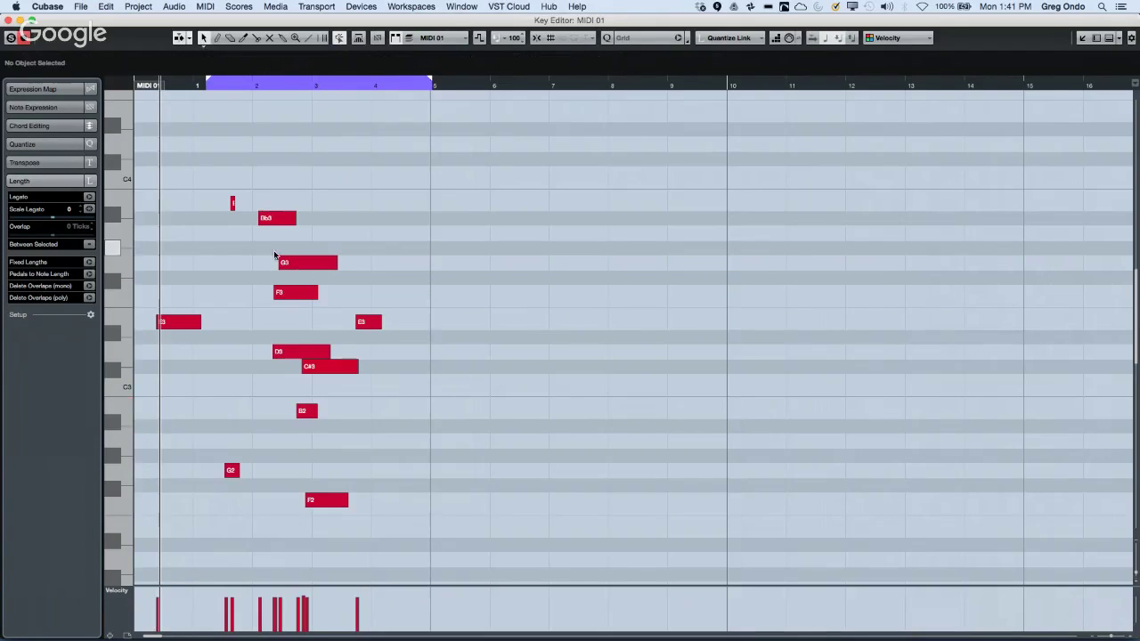
Try duplicating the G3, F3 and second E3 notes repeatedly as selected objects, and undo back past the F2 note.
drag(274, 256, 377, 328)
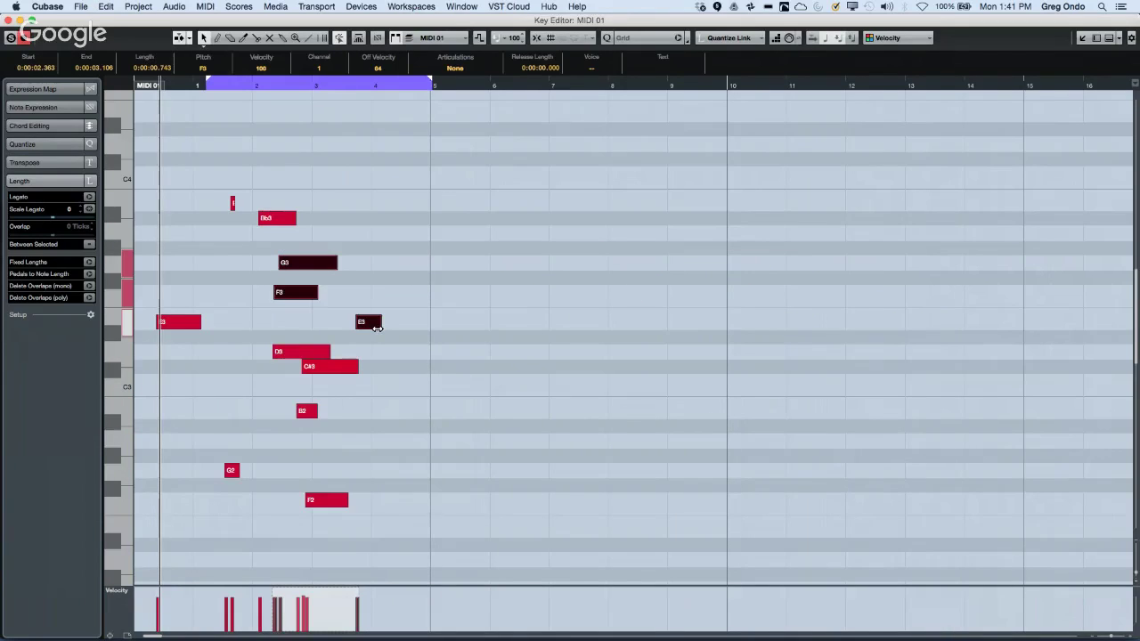
key(alt+d)
key(alt+d)
key(alt+d)
key(alt+d)
key(alt+d)
key(alt+d)
key(alt+d)
key(alt+d)
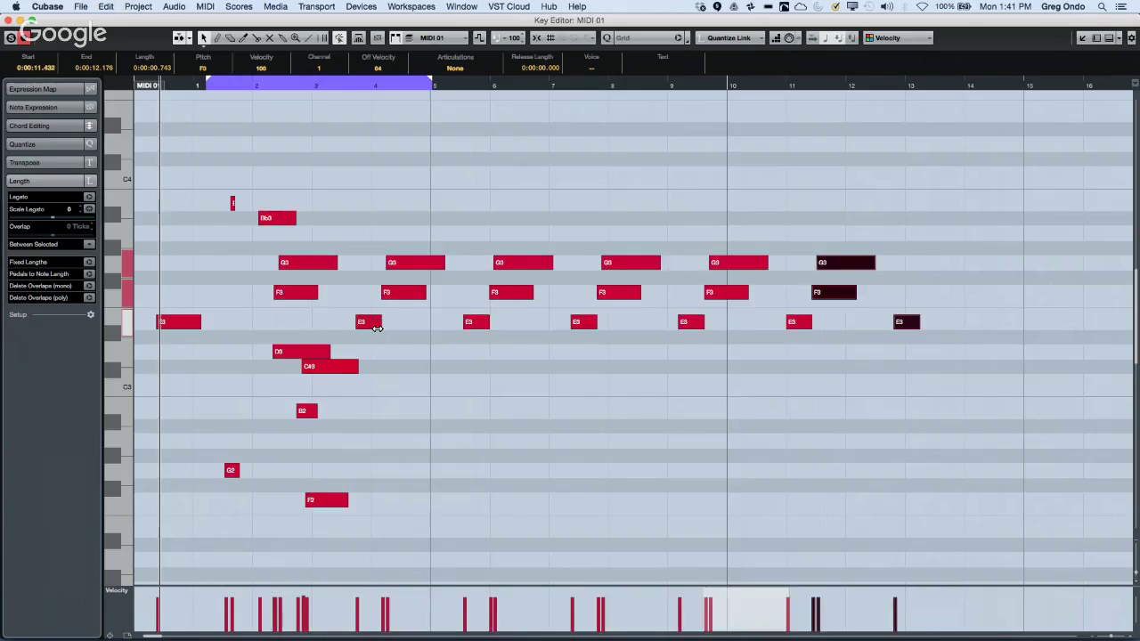
key(super+z)
key(super+z)
key(super+z)
key(super+z)
key(super+z)
key(super+z)
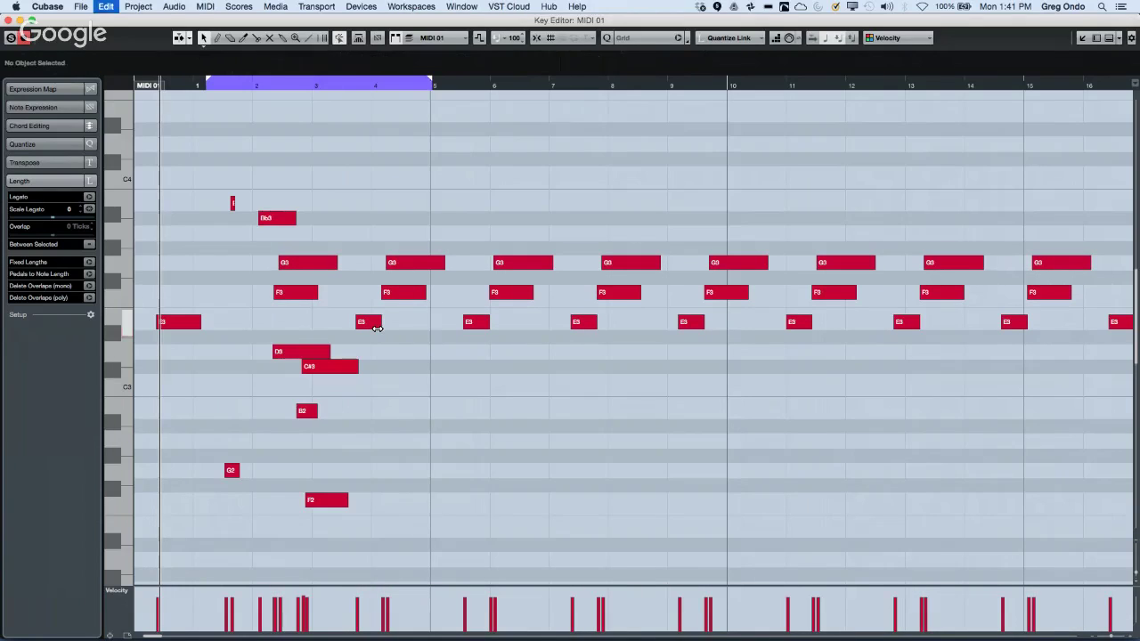
key(super+z)
key(super+z)
key(super+z)
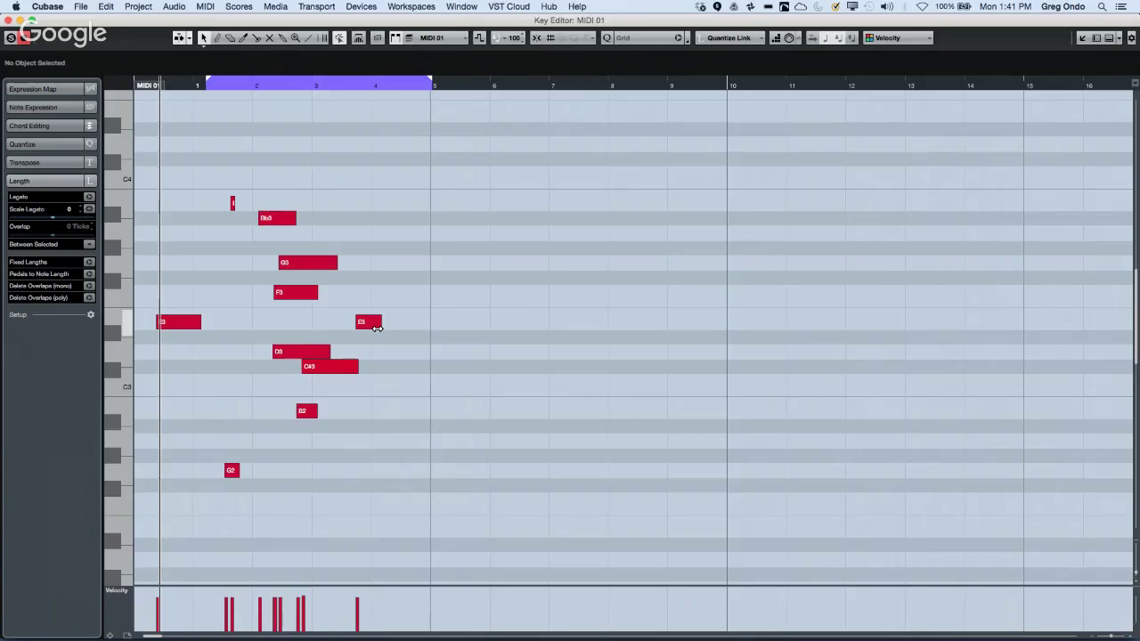
Try duplicating the non-adjacent D3, G3 and second E3 notes repeatedly, and undo all the duplications.
click(289, 358)
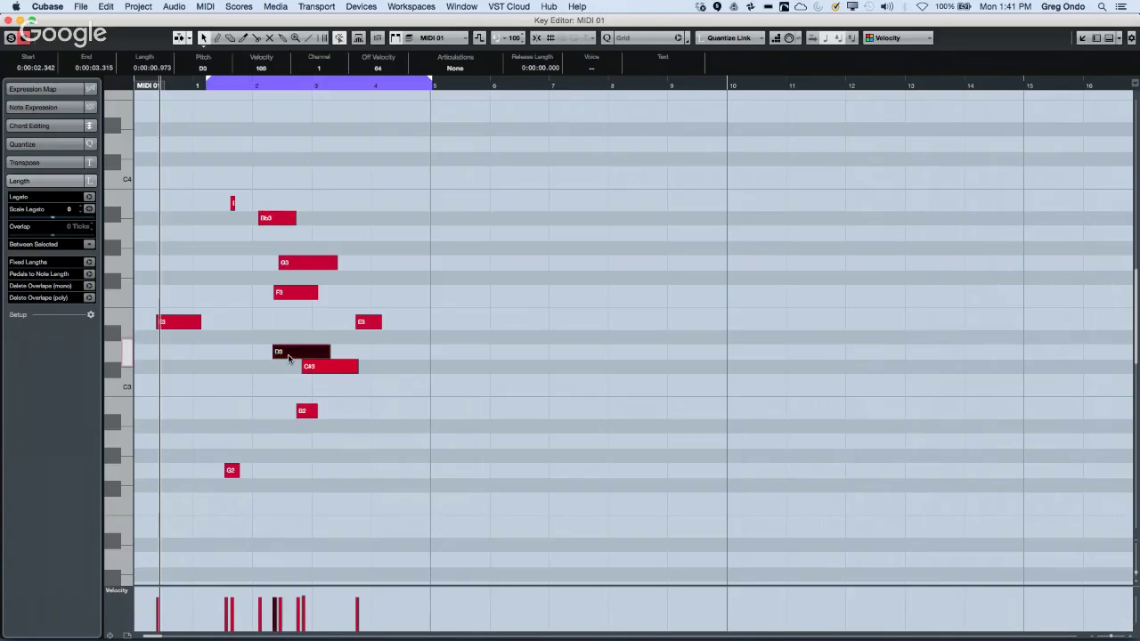
shift+click(306, 268)
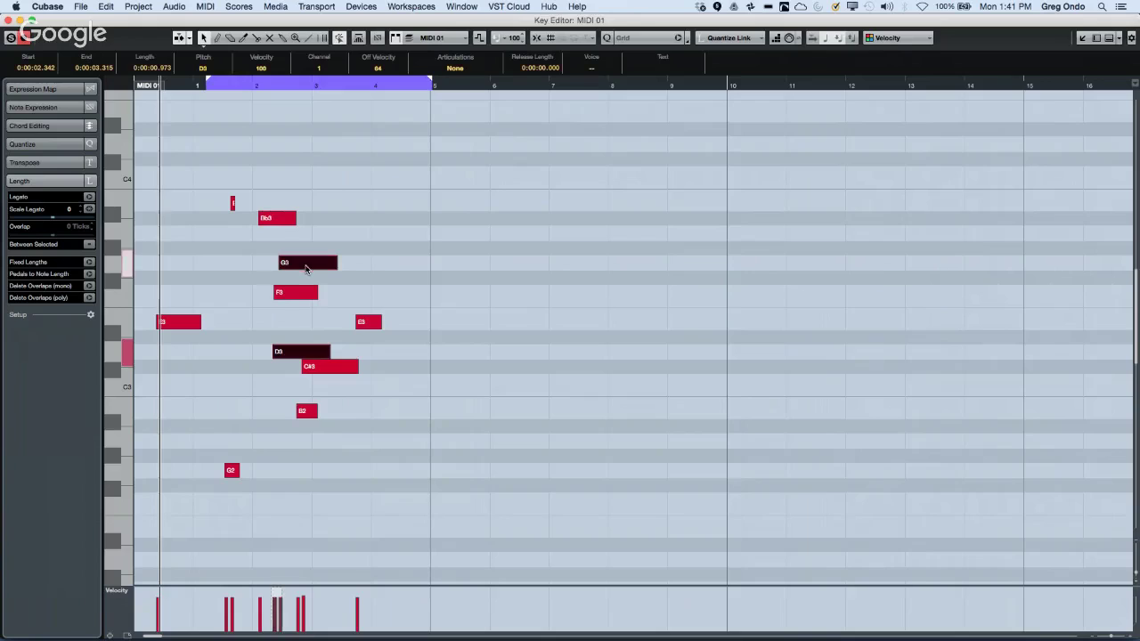
shift+click(370, 325)
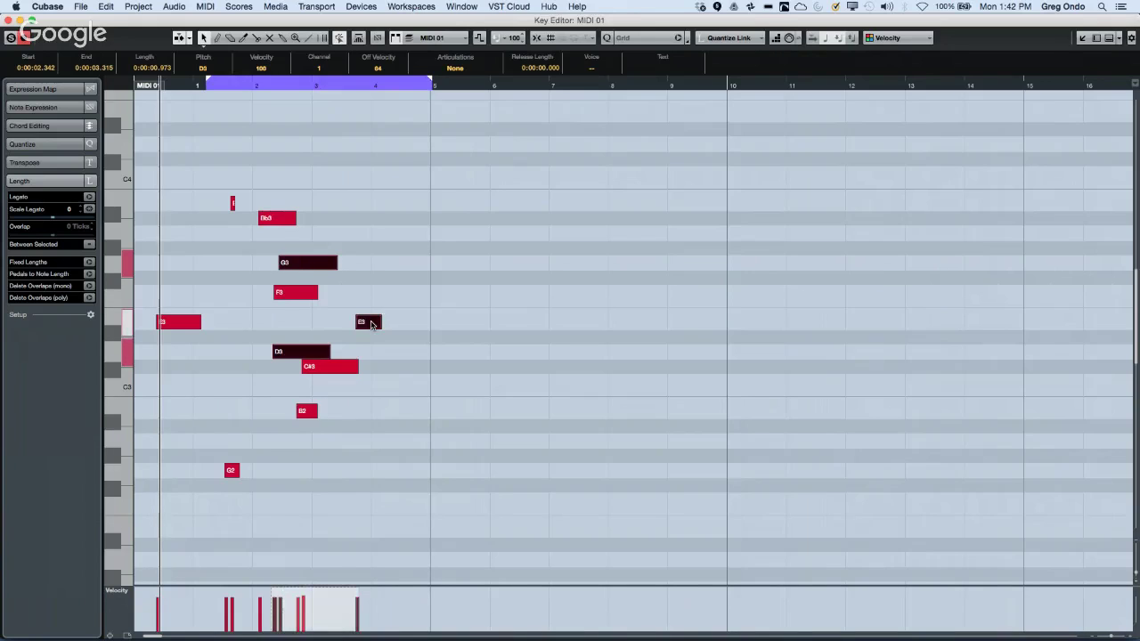
key(alt+d)
key(alt+d)
key(alt+d)
key(alt+d)
key(alt+d)
key(alt+d)
key(alt+d)
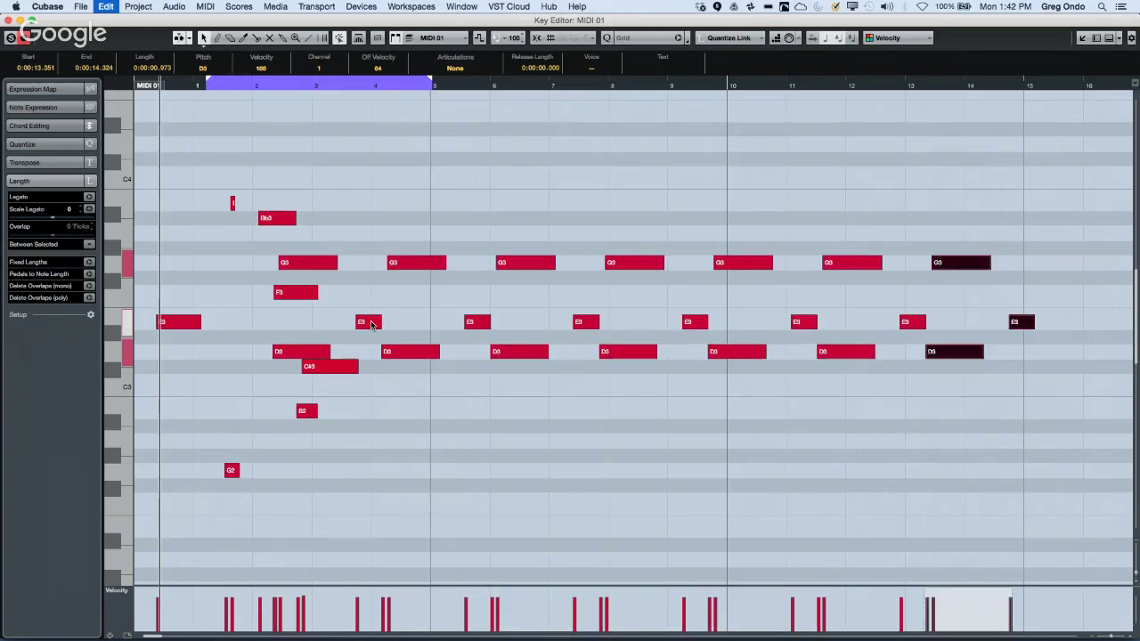
key(super+z)
key(super+z)
key(super+z)
key(super+z)
key(super+z)
key(super+z)
key(super+z)
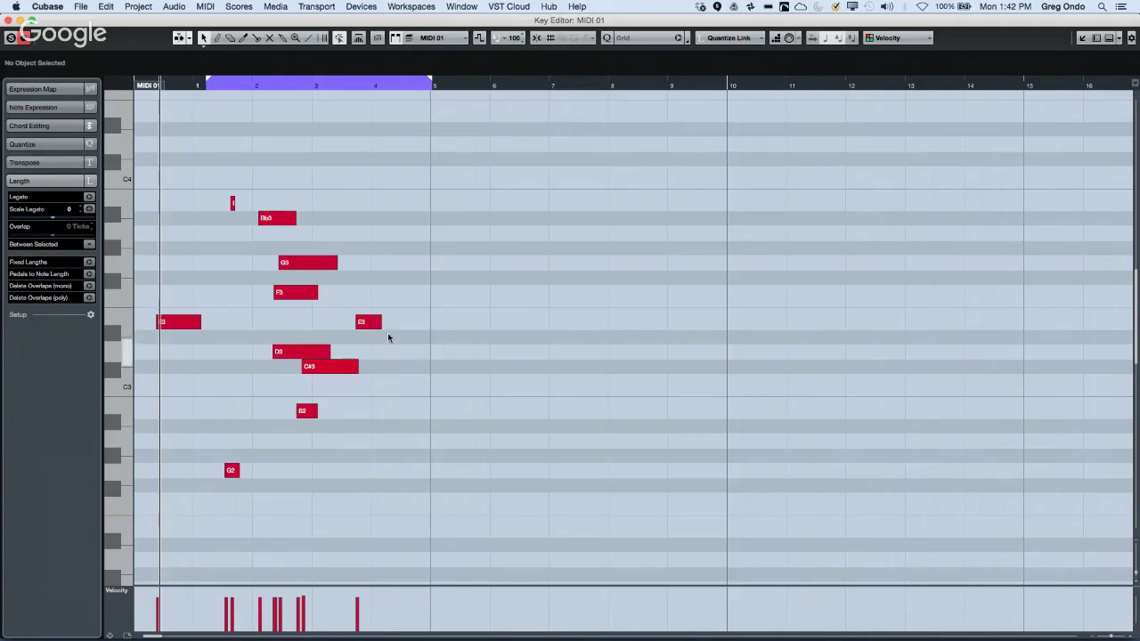
Copy the Bb3, F3, B2 and second E3 notes together so that the copied Bb3 starts at about 5.17 seconds.
click(300, 291)
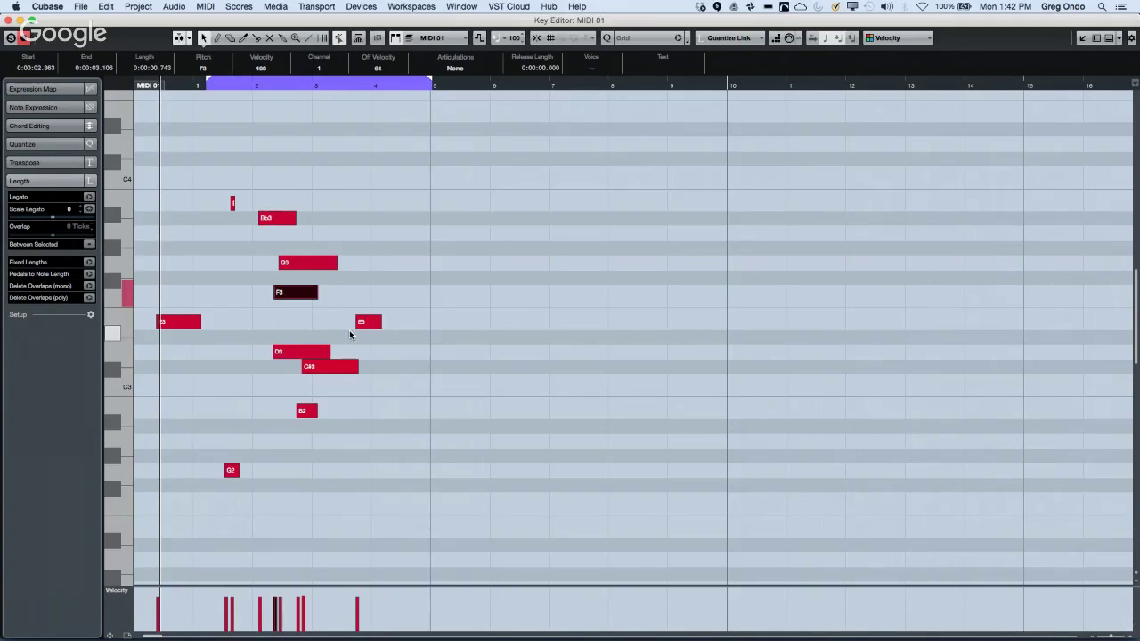
shift+click(310, 410)
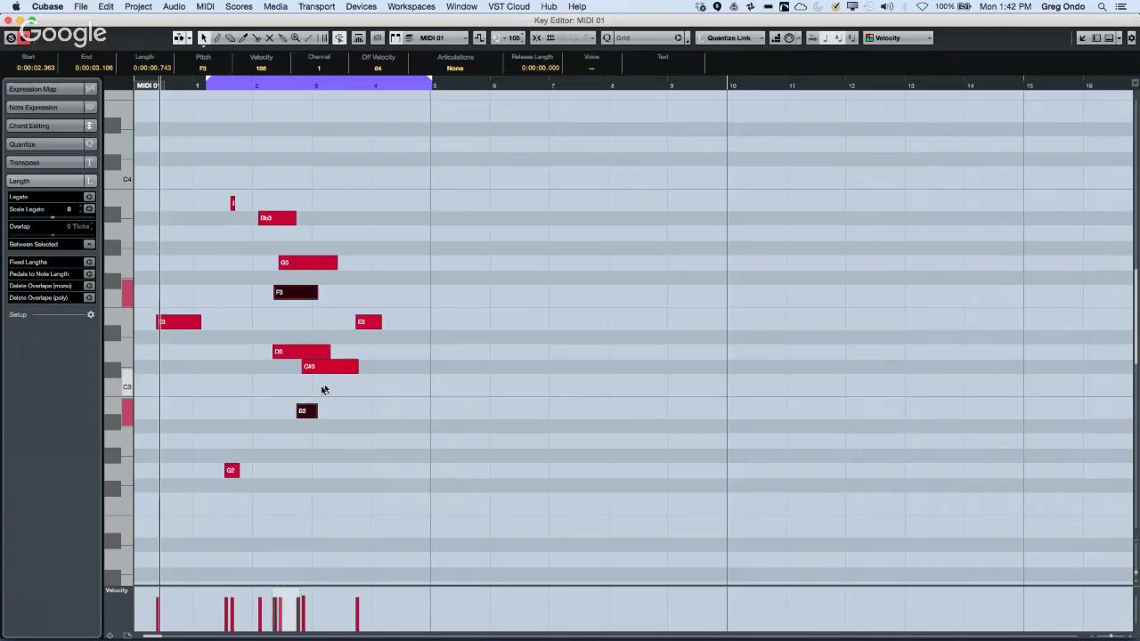
shift+click(361, 321)
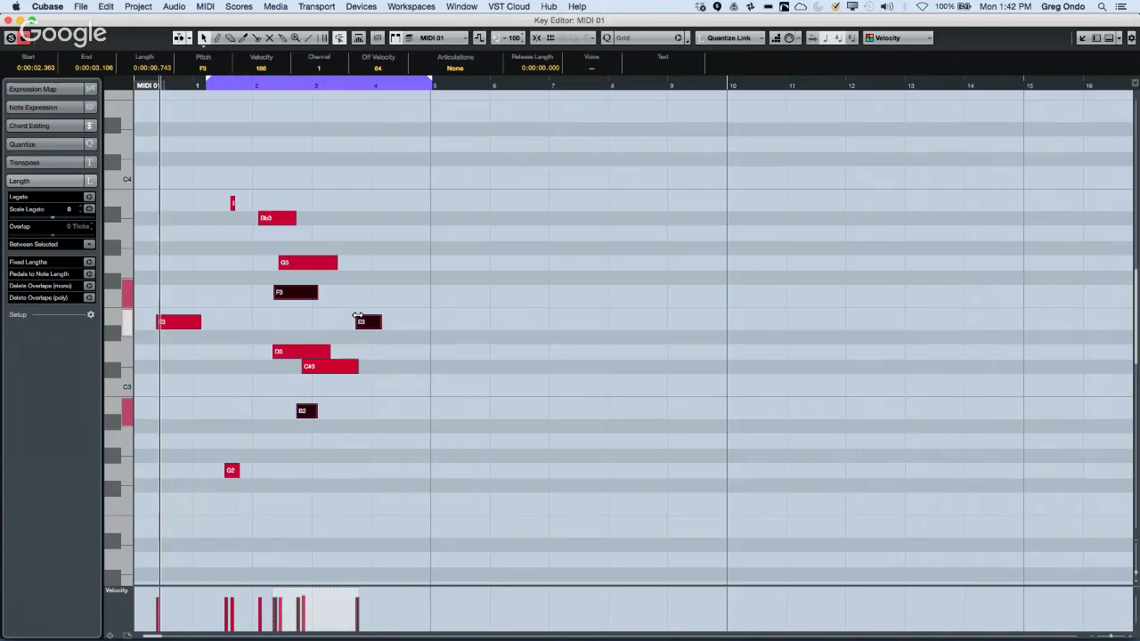
shift+click(267, 219)
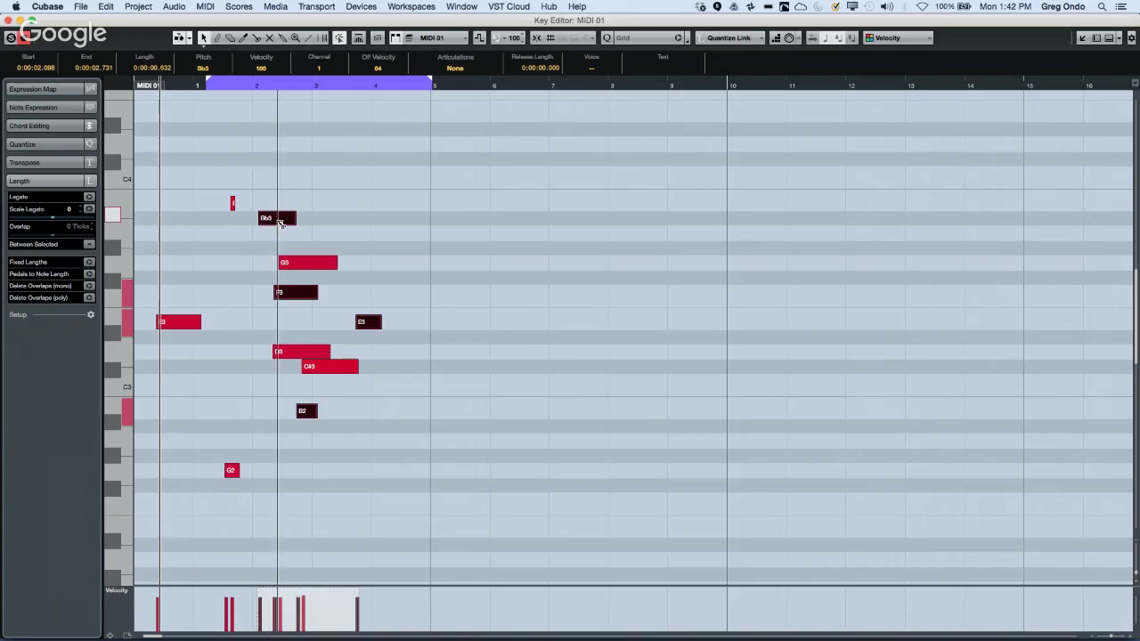
drag(276, 219, 459, 218)
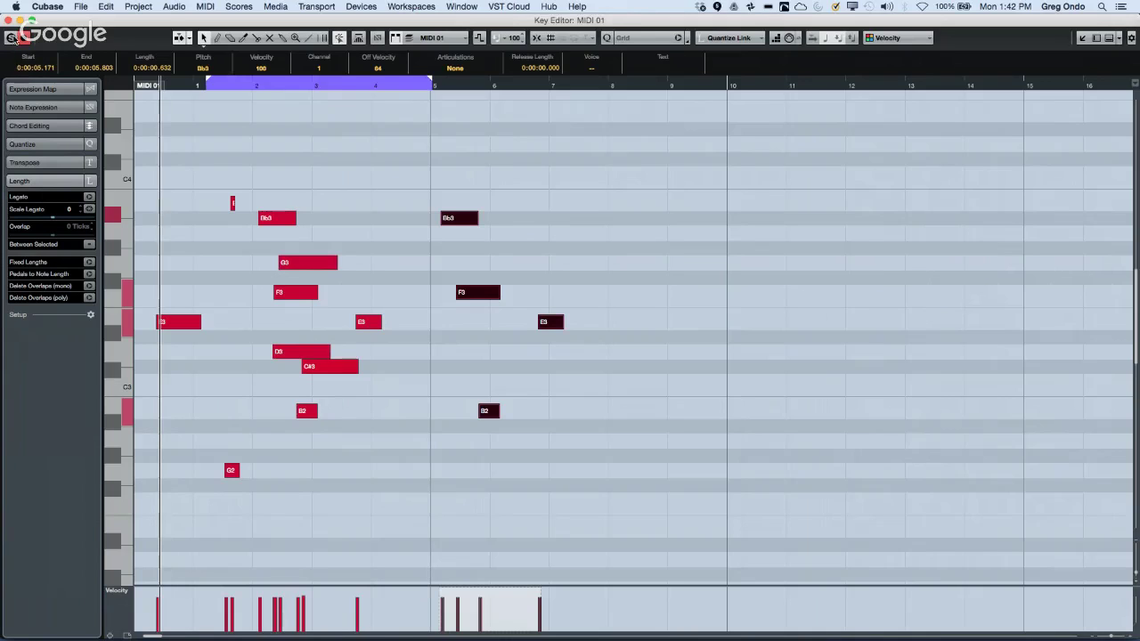
Close the separate Key Editor window and revert the project to its last saved version.
click(7, 20)
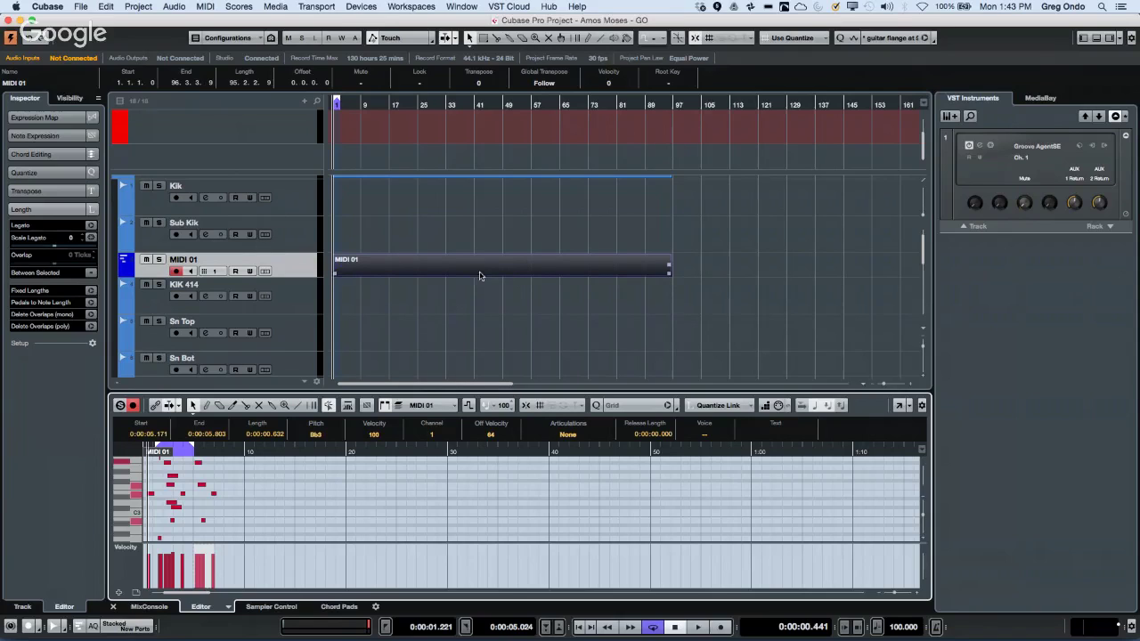
click(82, 7)
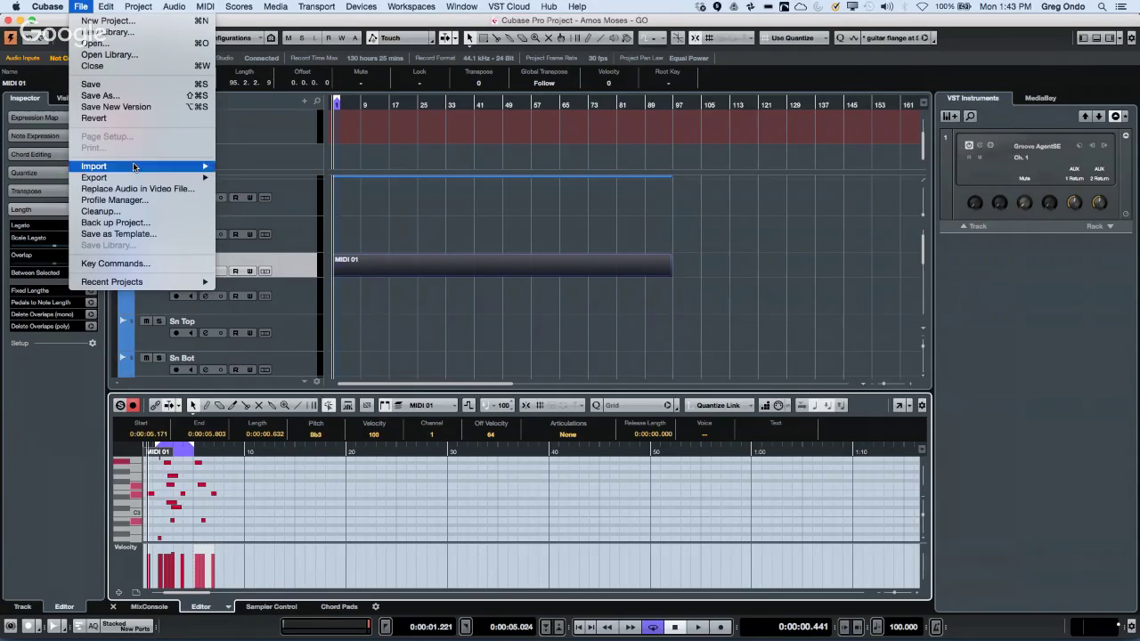
click(105, 118)
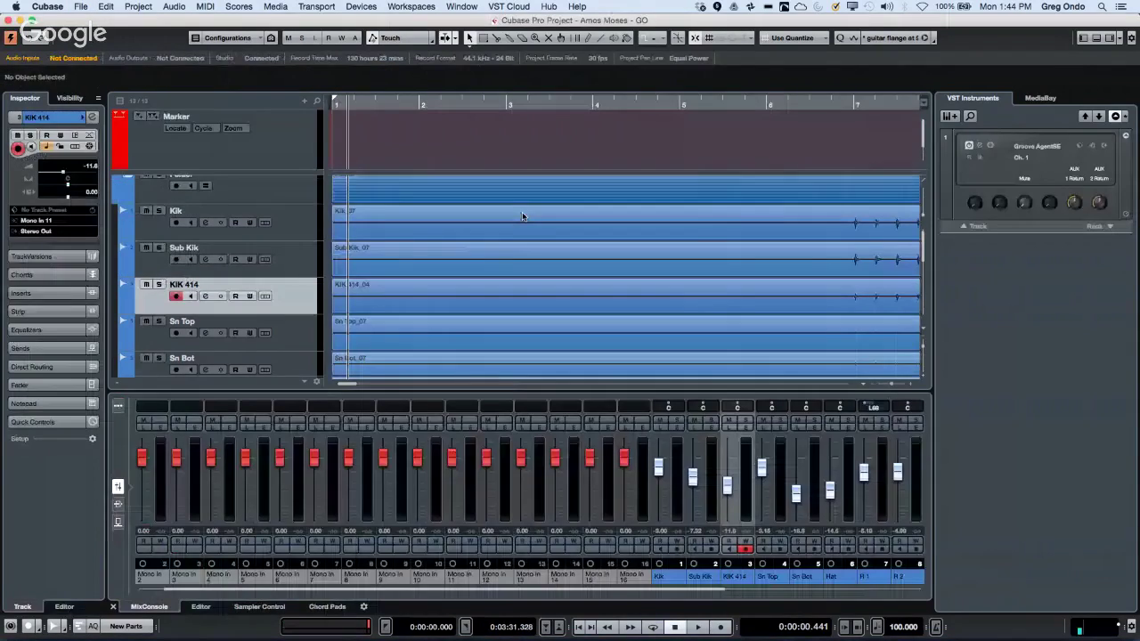
Show the volume automation lane beneath the Kik track and increase the lane's height.
click(125, 237)
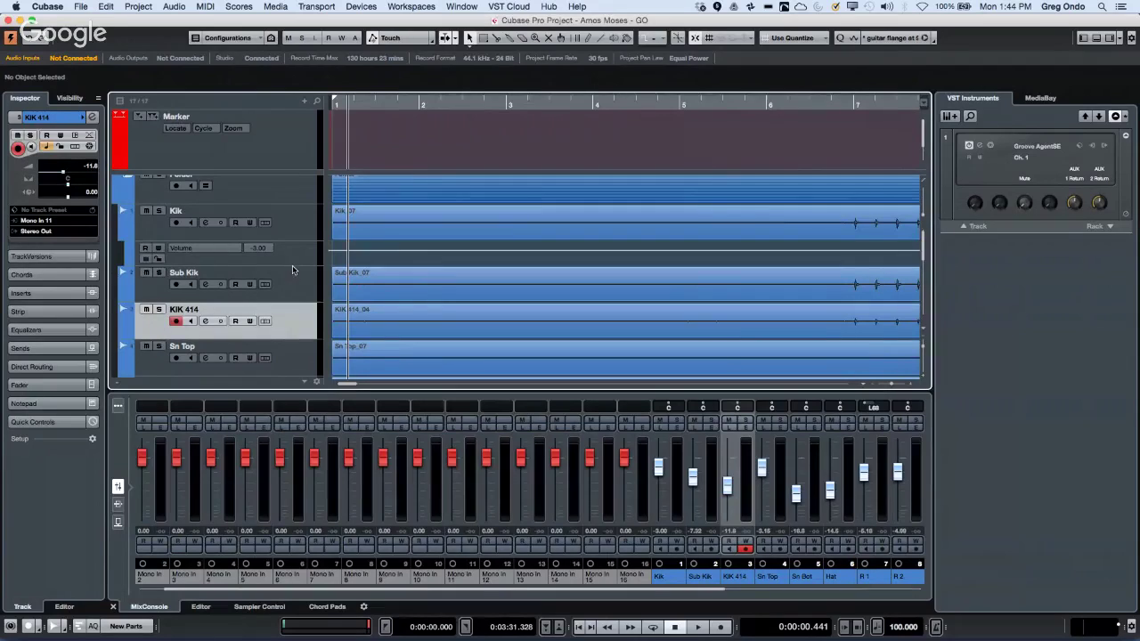
click(292, 266)
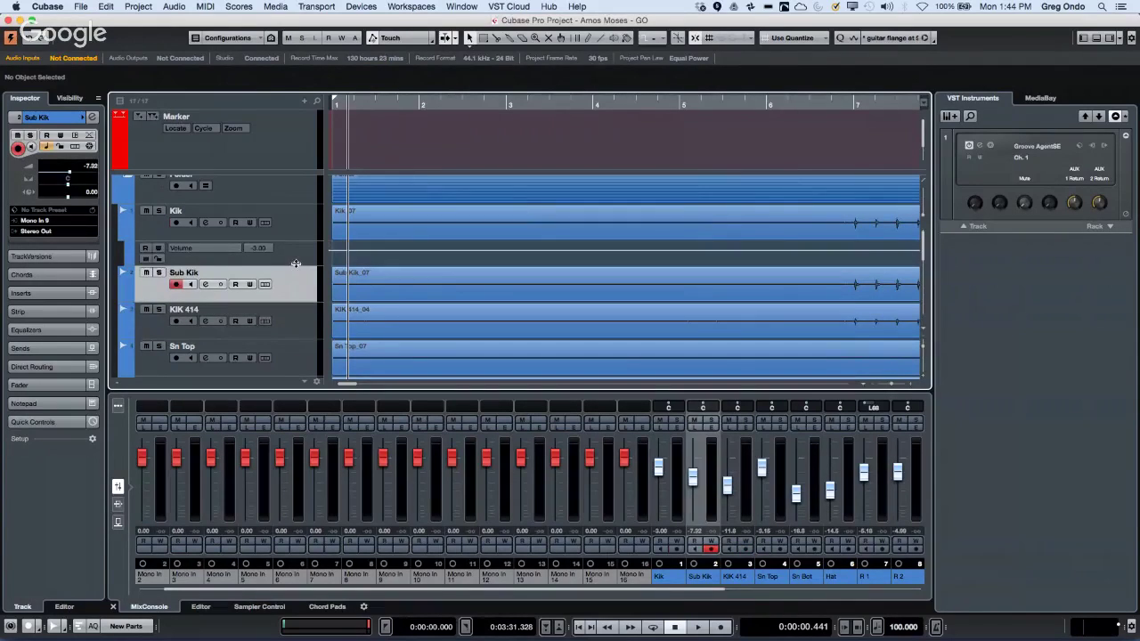
drag(295, 263, 276, 325)
Draw a freehand volume automation curve for Kik from about bar 2 to bar 6, and return to Object Selection.
right_click(472, 278)
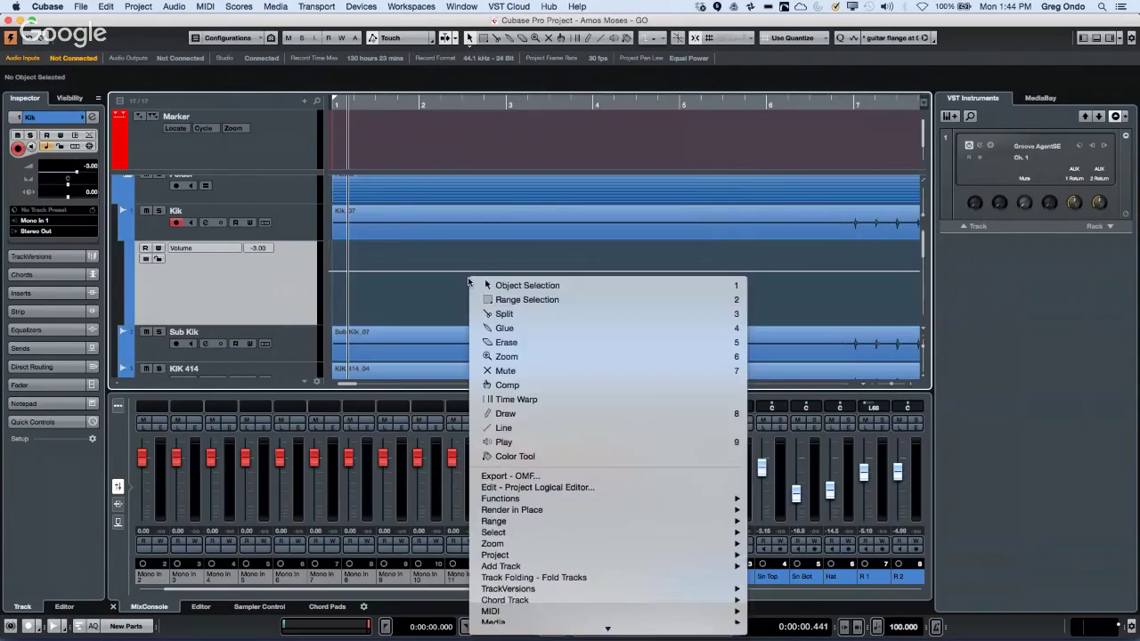
click(542, 415)
drag(529, 270, 778, 283)
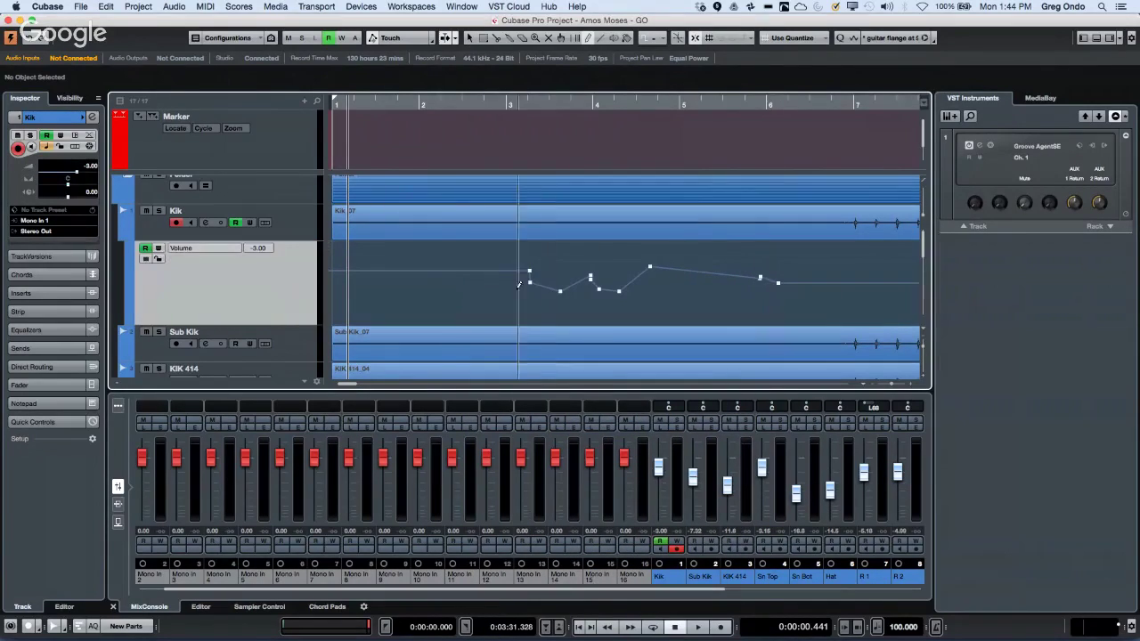
mouse_move(431, 298)
mouse_down()
mouse_move(505, 272)
mouse_move(574, 277)
mouse_up()
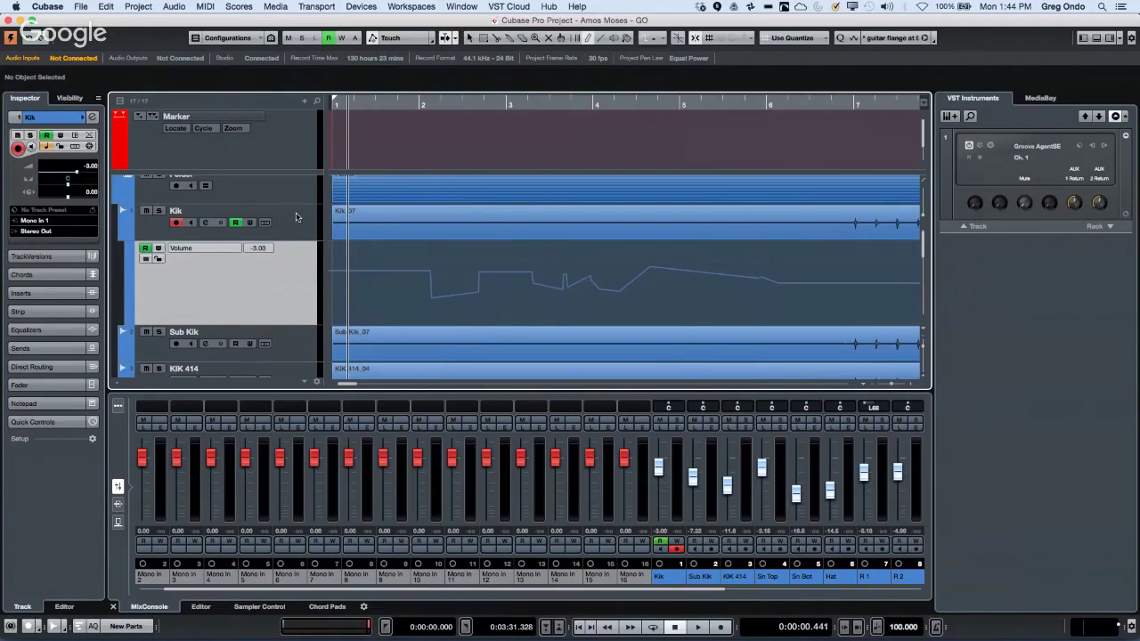
right_click(403, 212)
click(428, 223)
Open the project Browser with the Kik_07 event selected and list the Kik track's volume automation points.
click(339, 185)
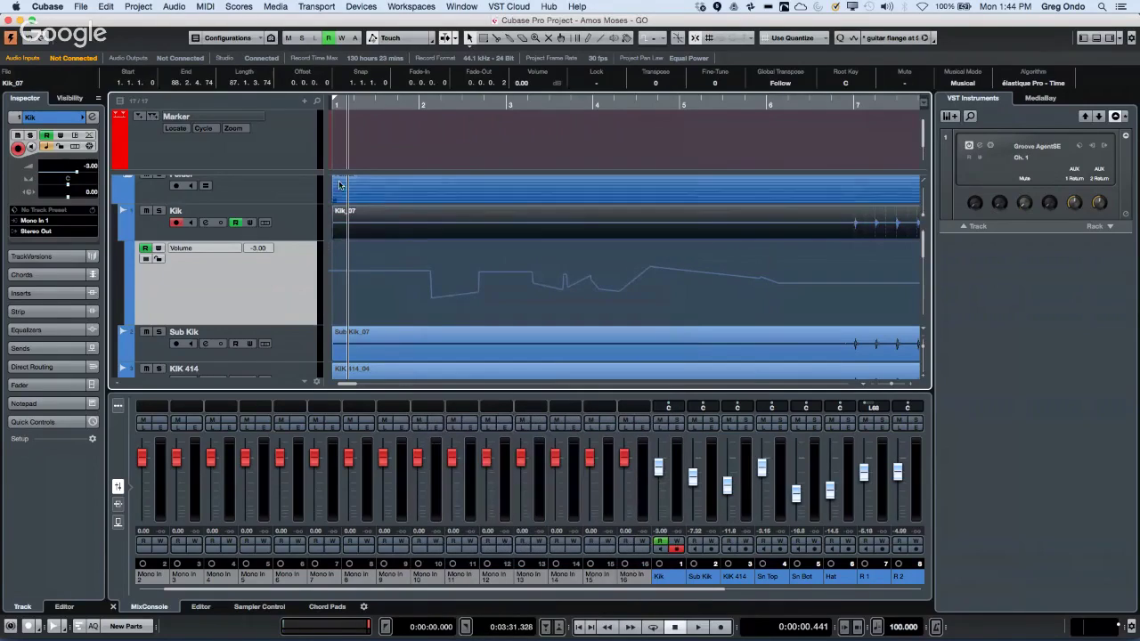
click(174, 6)
mouse_move(151, 6)
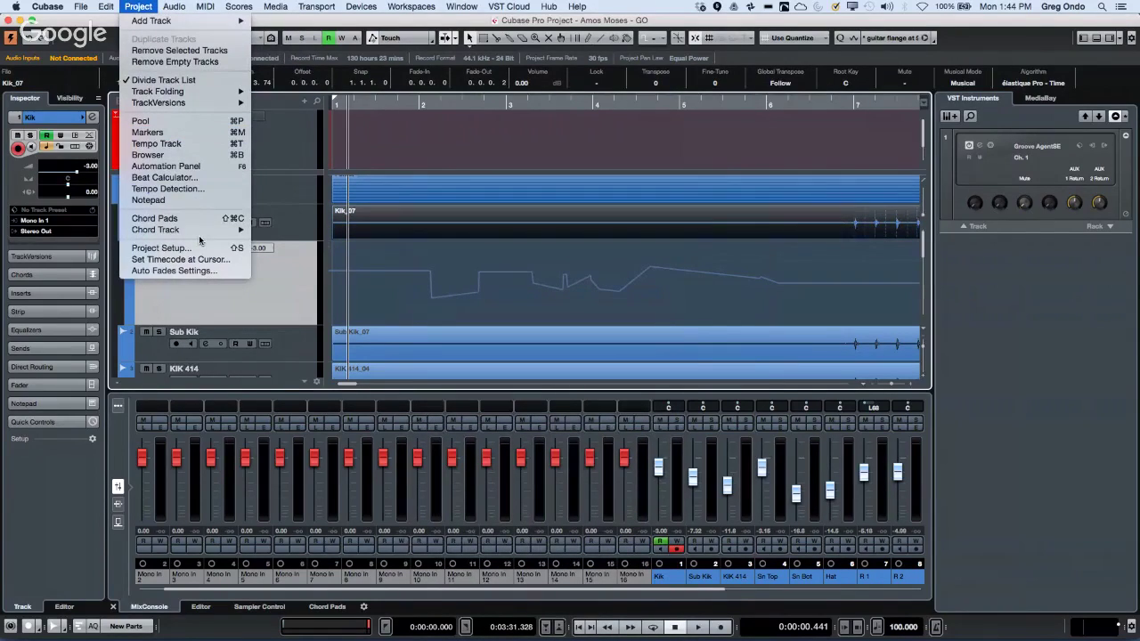
mouse_move(203, 233)
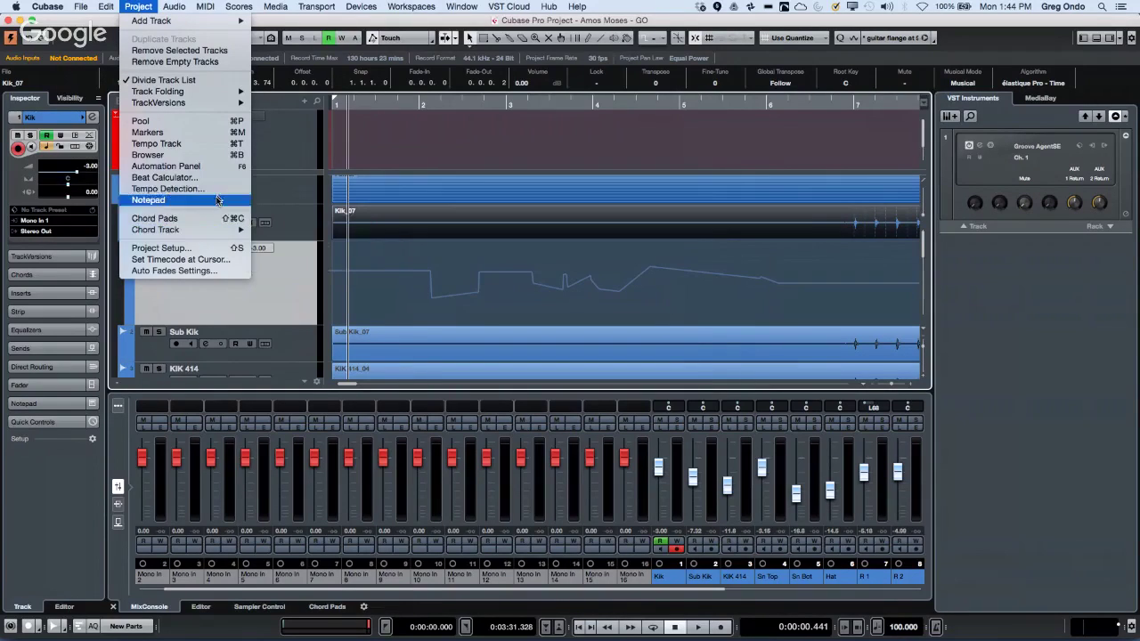
click(221, 156)
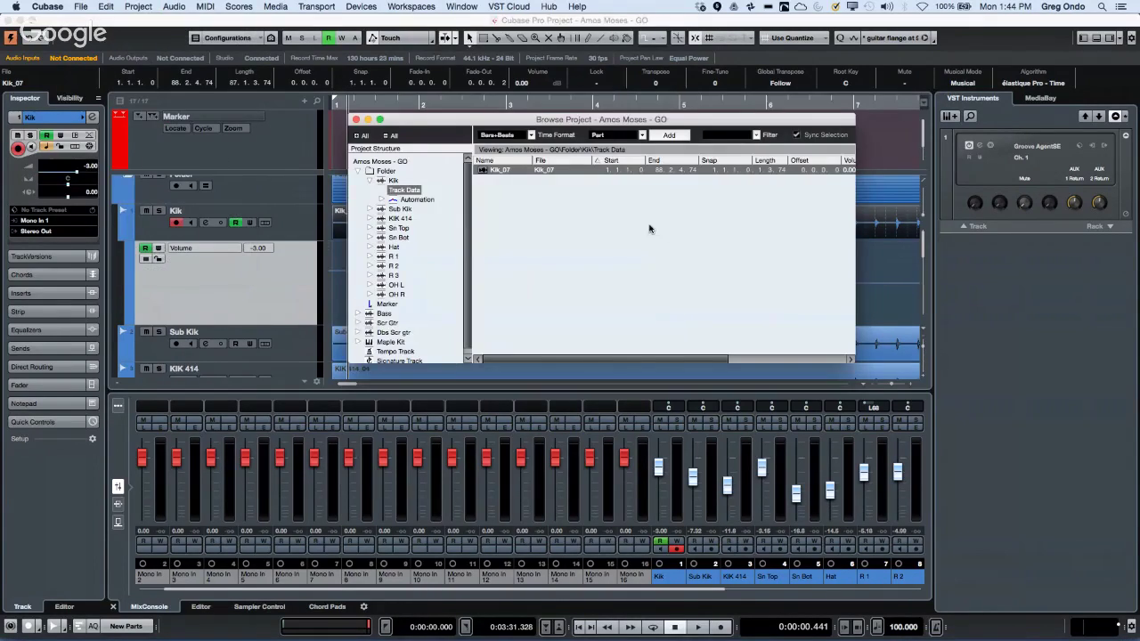
click(420, 200)
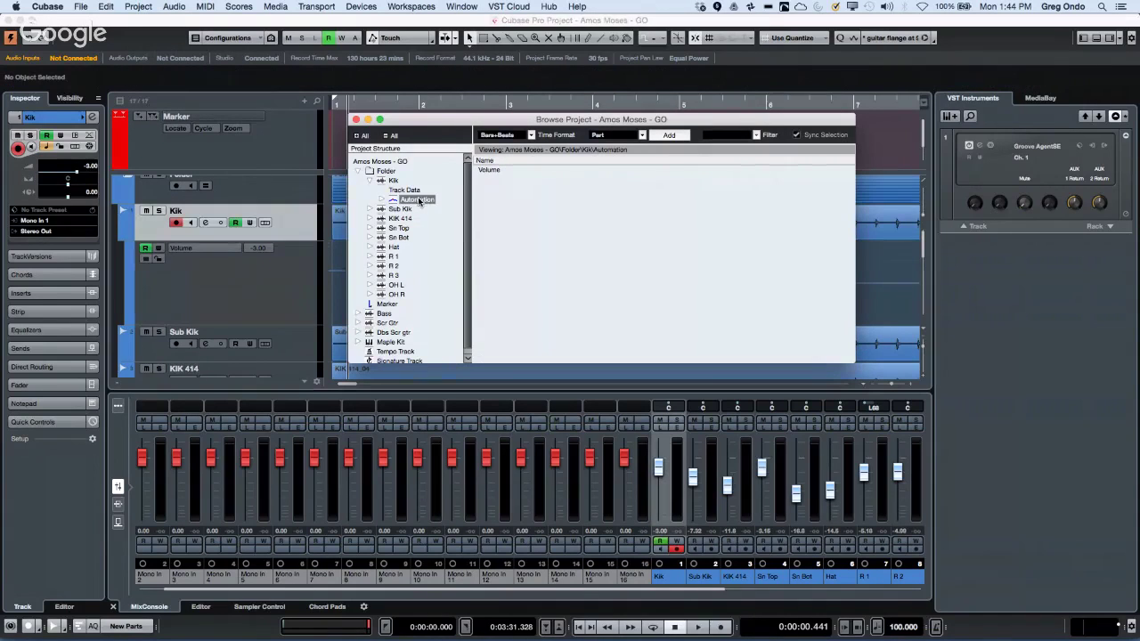
click(381, 200)
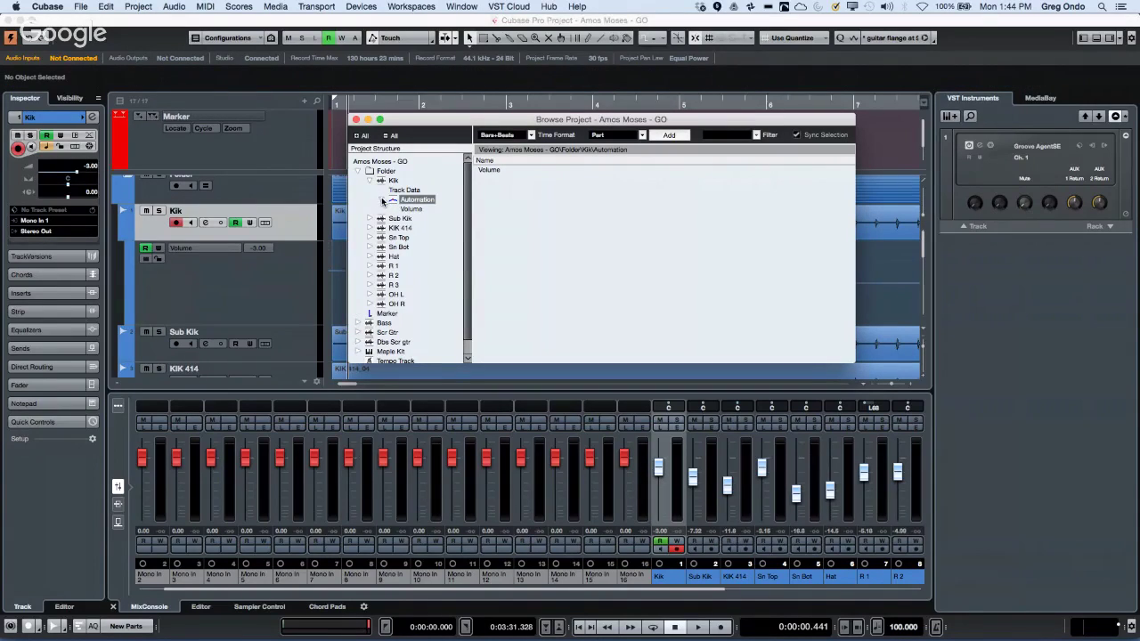
click(418, 210)
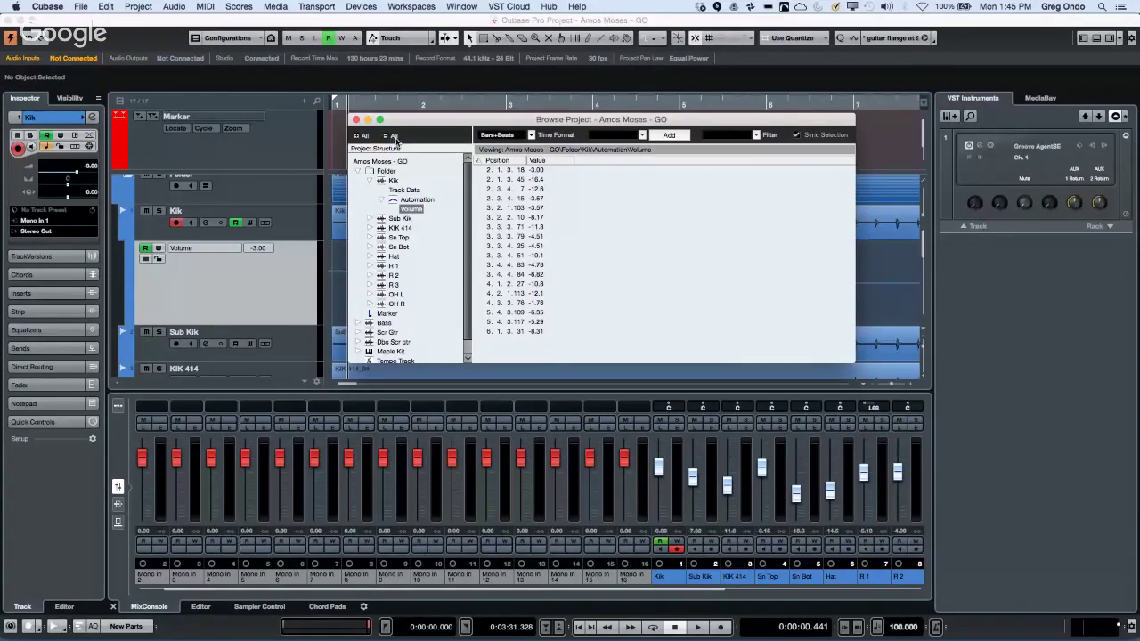
Close the project Browser and zoom the timeline out from the project start to show the full length of the events.
click(356, 119)
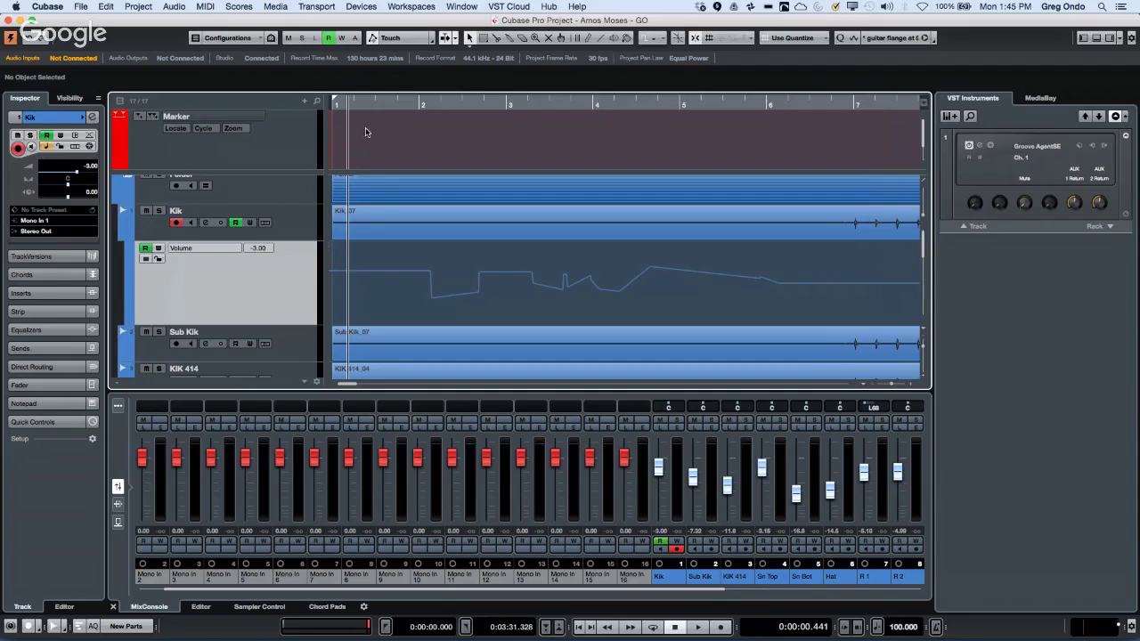
drag(349, 96, 335, 18)
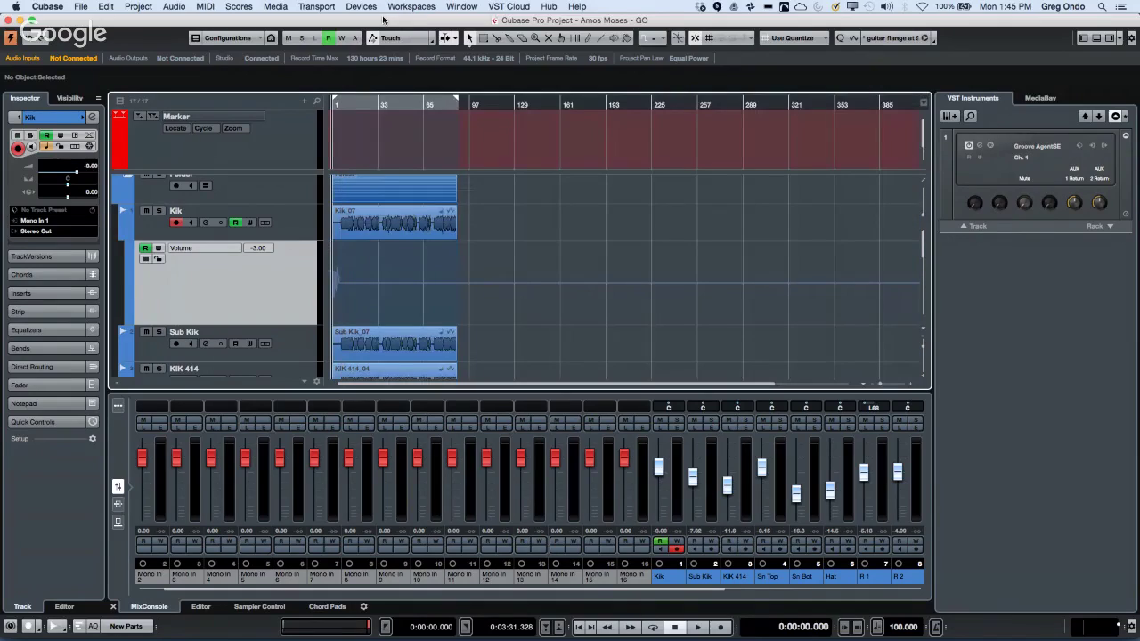
Undo the volume automation drawn on the Kik track and hide its automation lane.
click(304, 221)
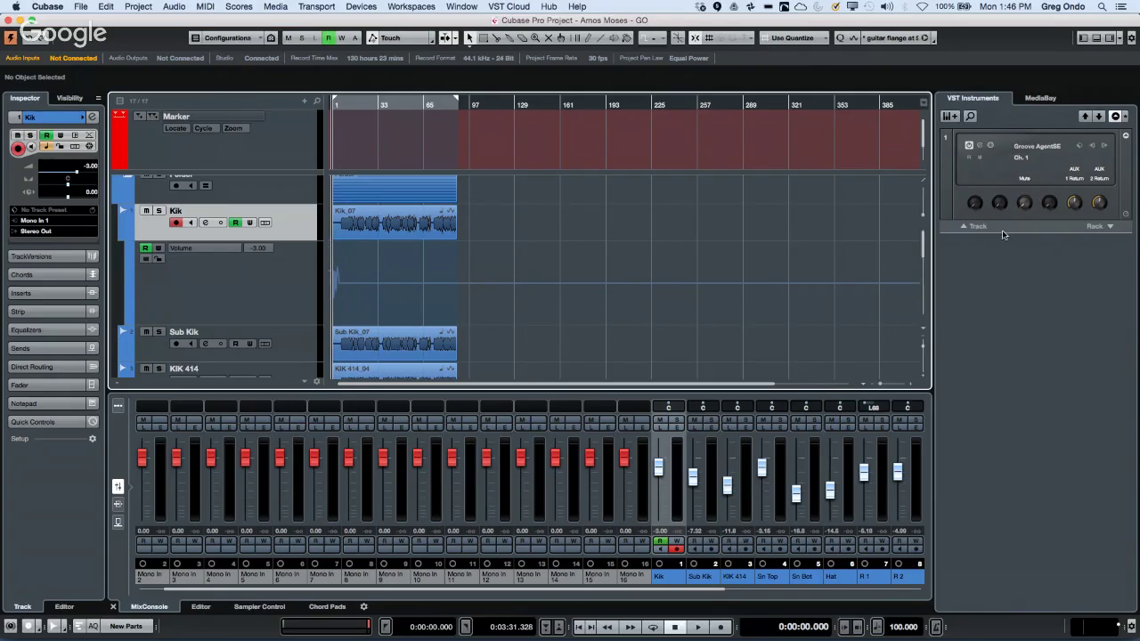
right_click(291, 223)
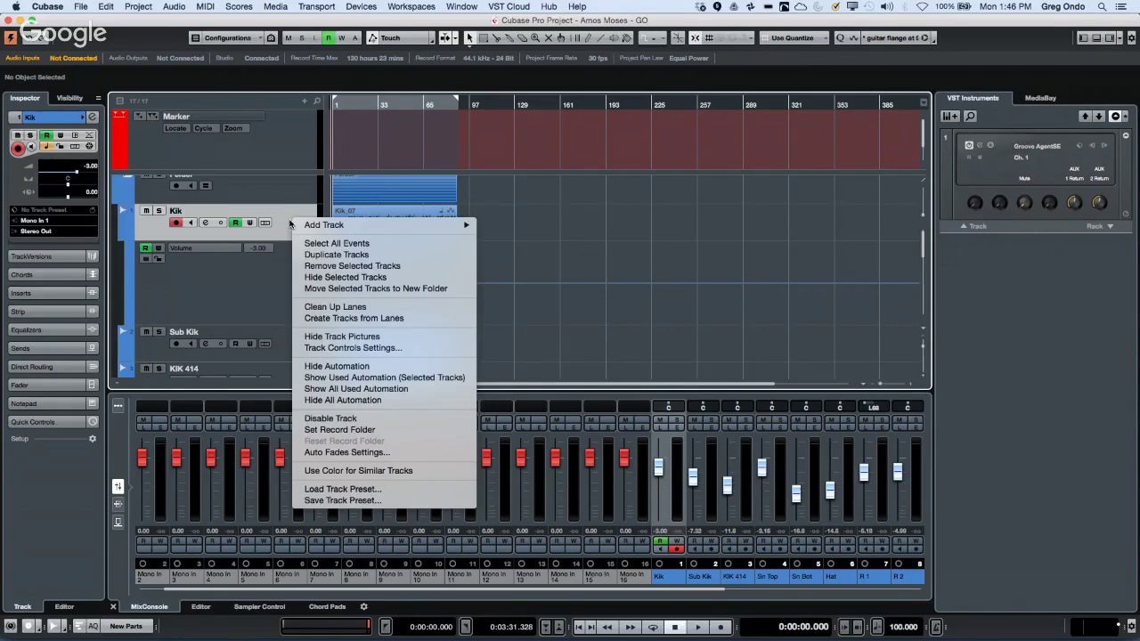
click(561, 242)
key(super+z)
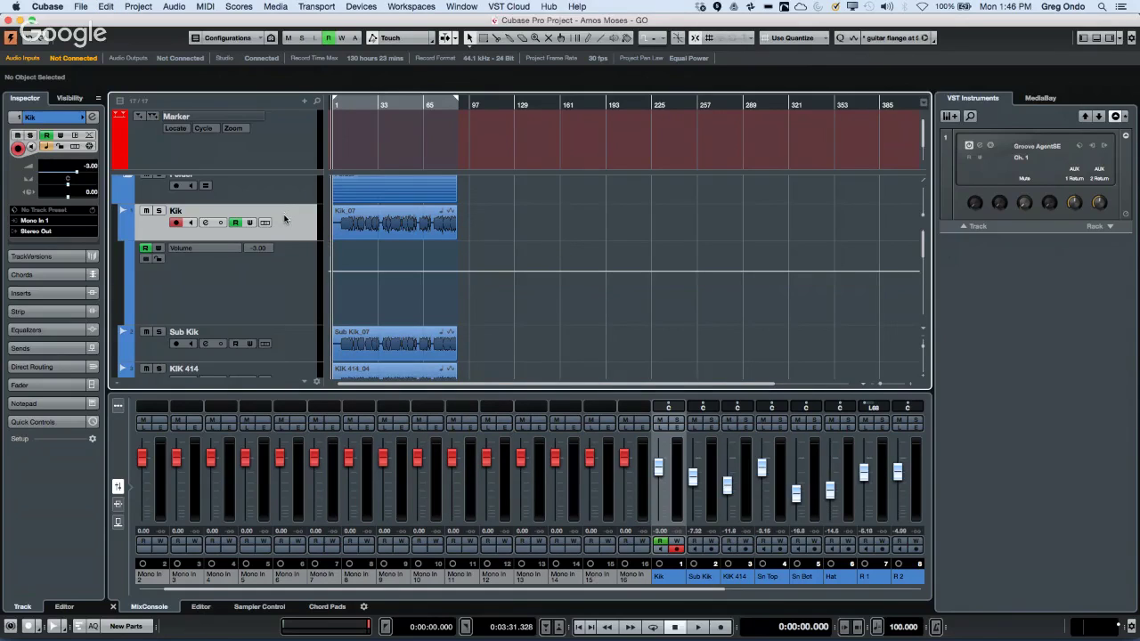
click(125, 235)
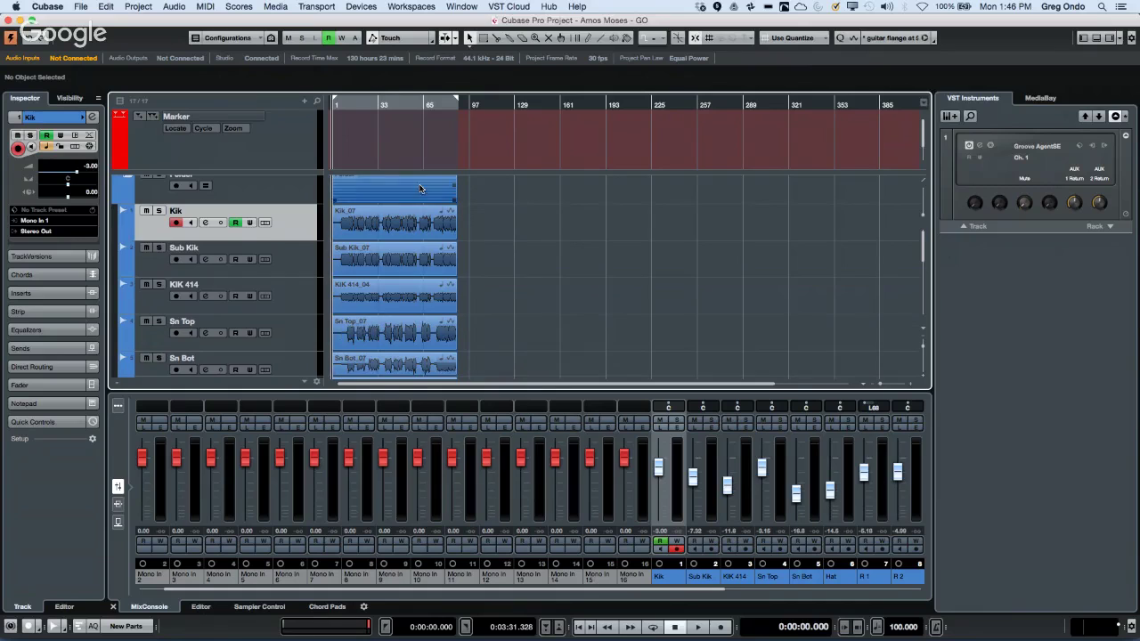
Add one Retrologue instrument track routed to Stereo Out below Kik, and move its synth window clear of the track list.
right_click(298, 228)
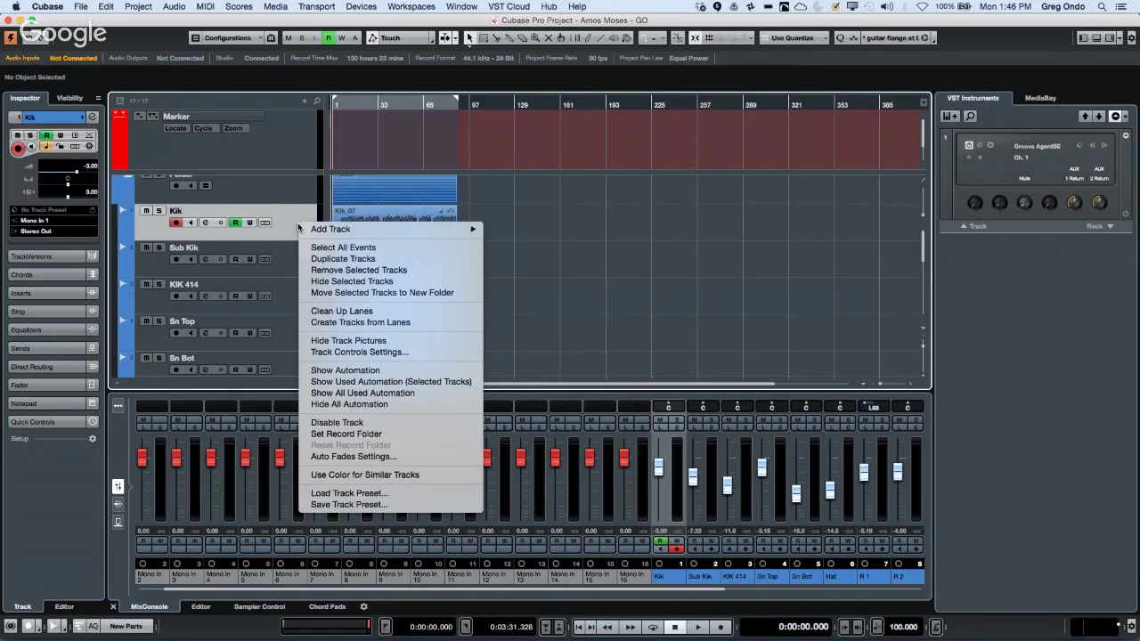
mouse_move(400, 229)
click(511, 244)
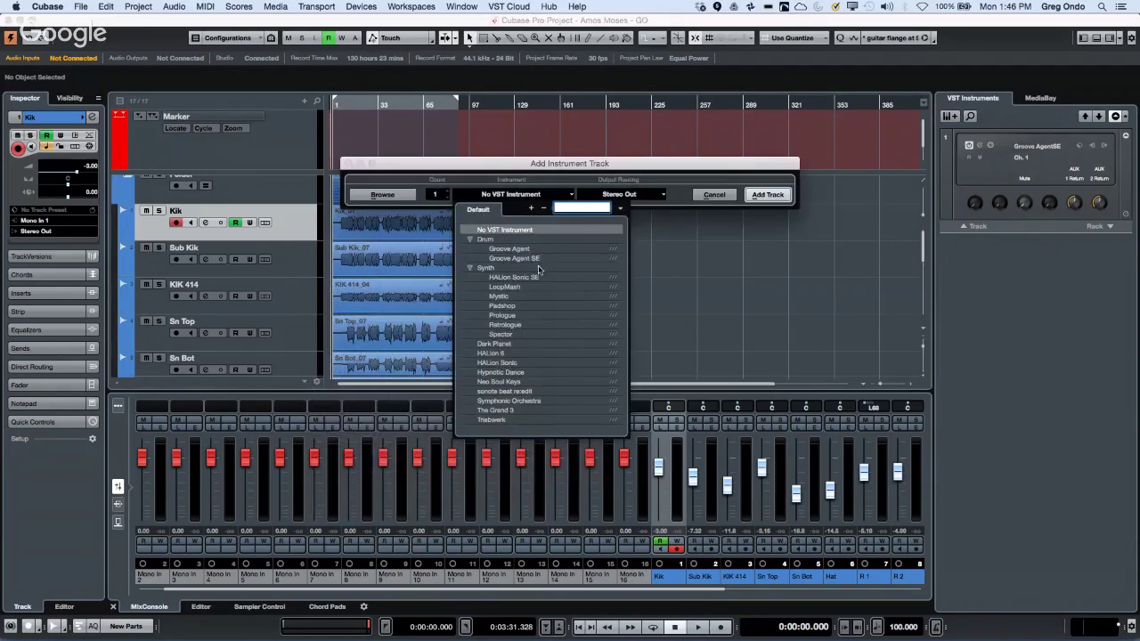
click(504, 326)
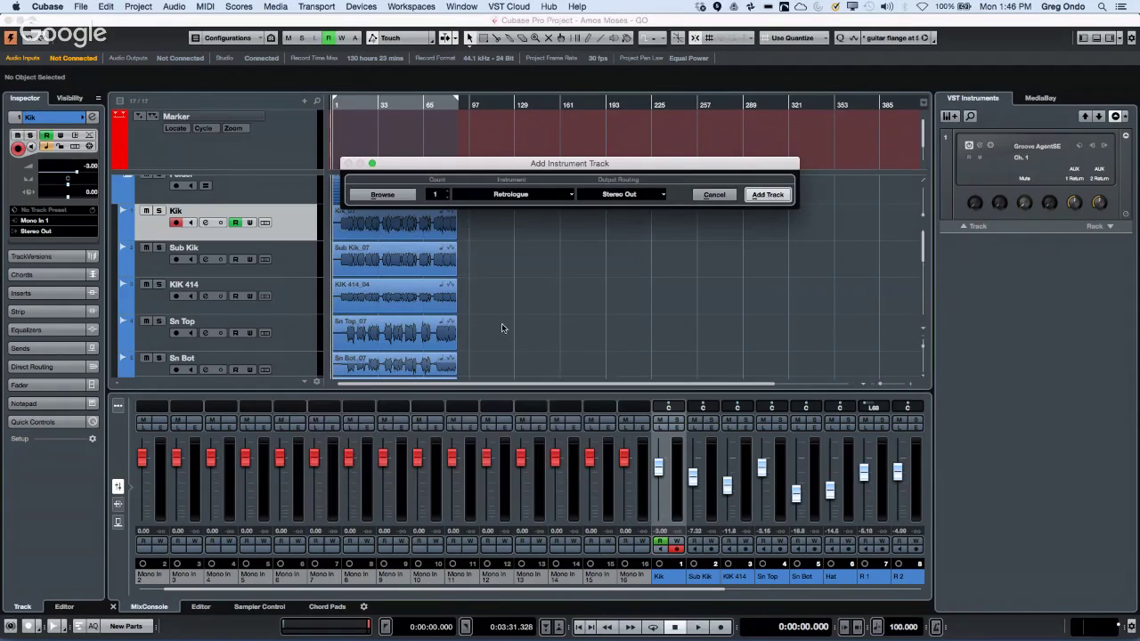
click(714, 194)
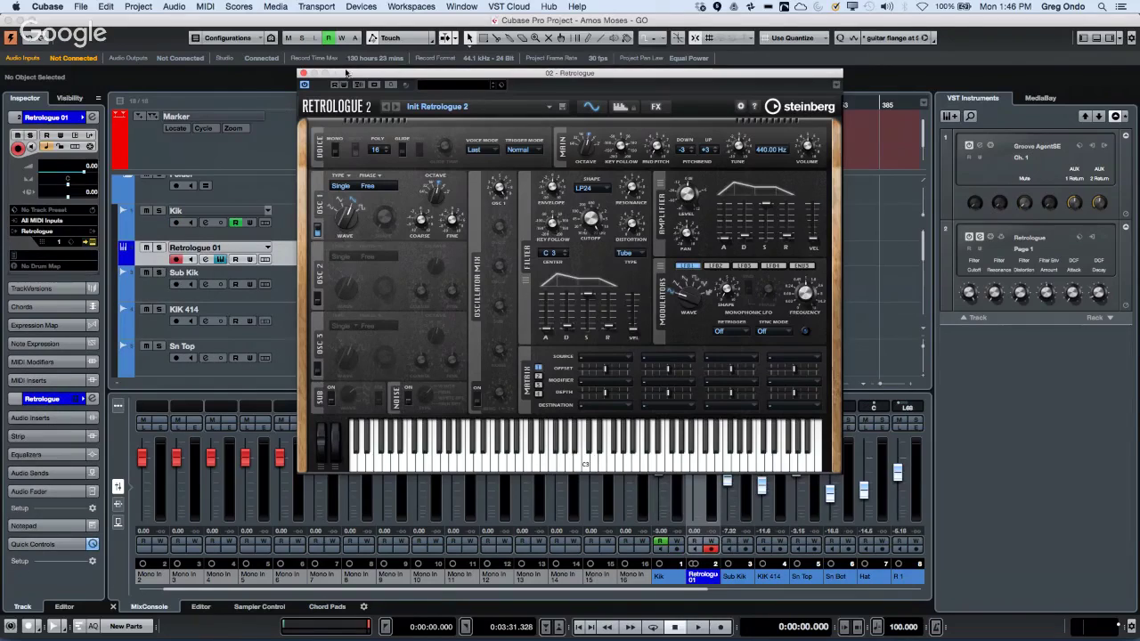
drag(349, 73, 623, 126)
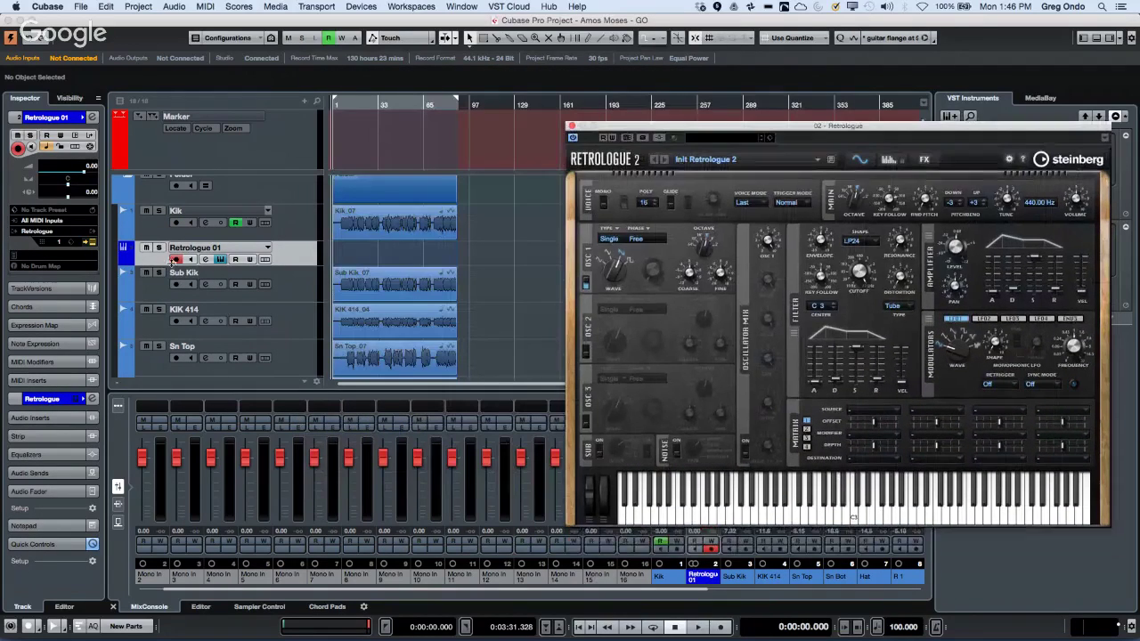
Open the channel settings for the Retrologue 01 track.
right_click(299, 258)
mouse_move(301, 258)
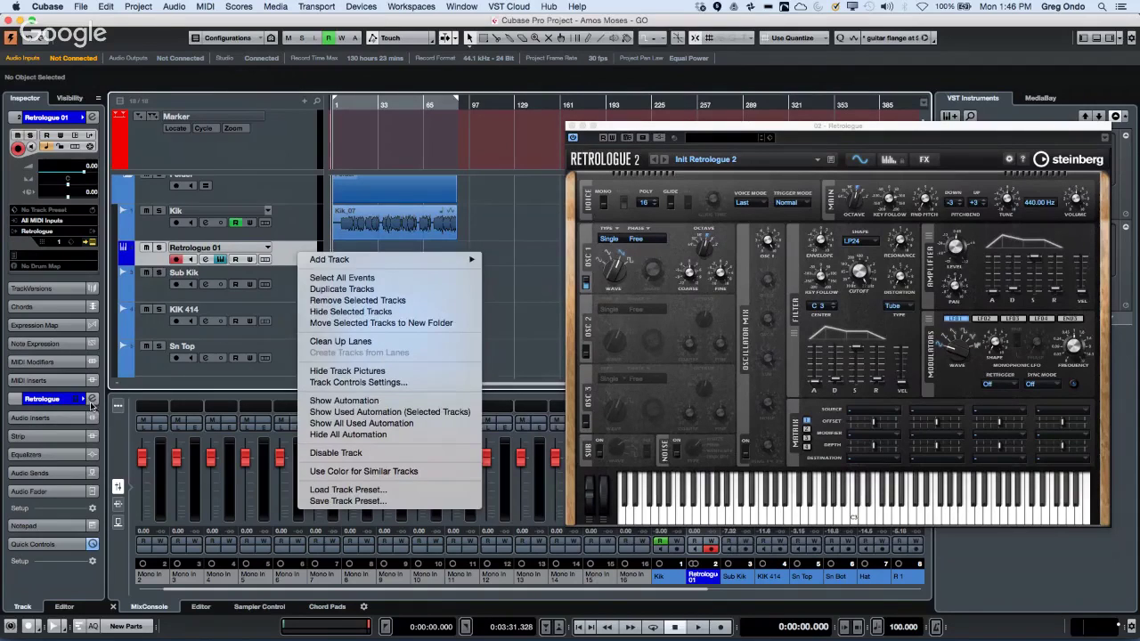
click(91, 406)
click(91, 404)
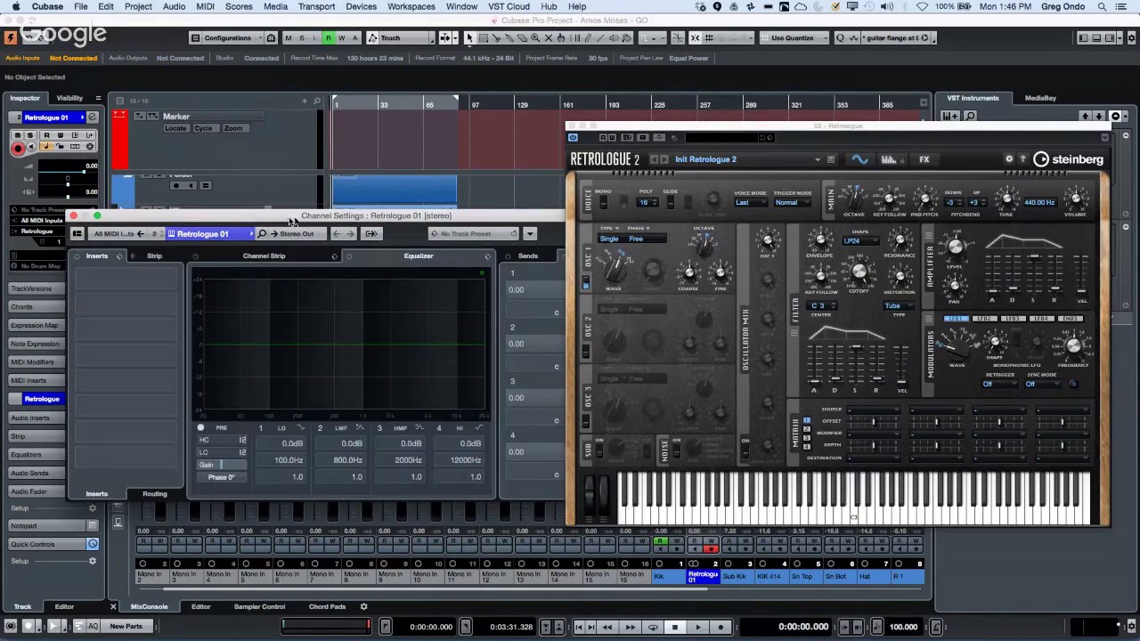
Try to route Retrologue 01's output to the Left channel of Stereo Out.
click(312, 237)
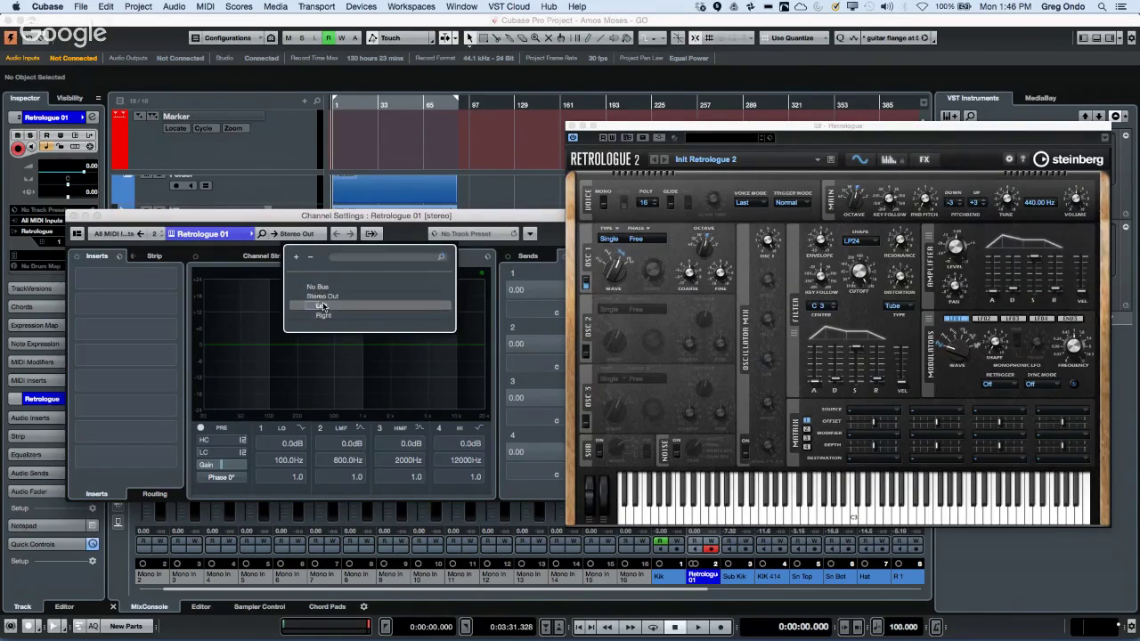
click(322, 306)
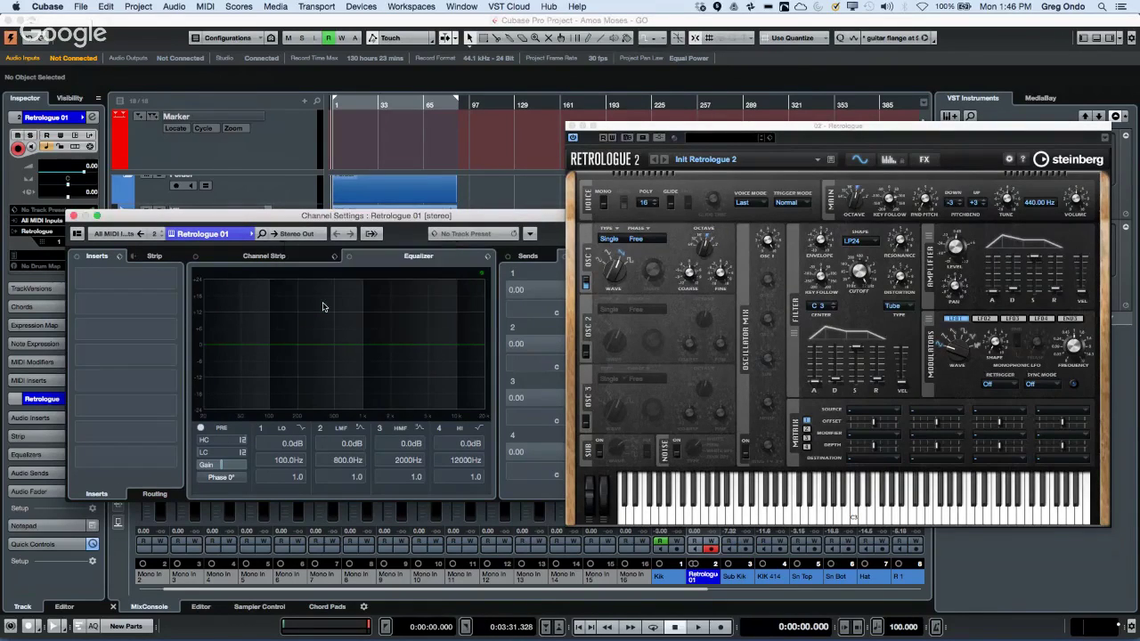
click(317, 237)
click(330, 301)
Add a mono output bus in VST Connections and route Retrologue 01's output to Mono Out.
click(365, 6)
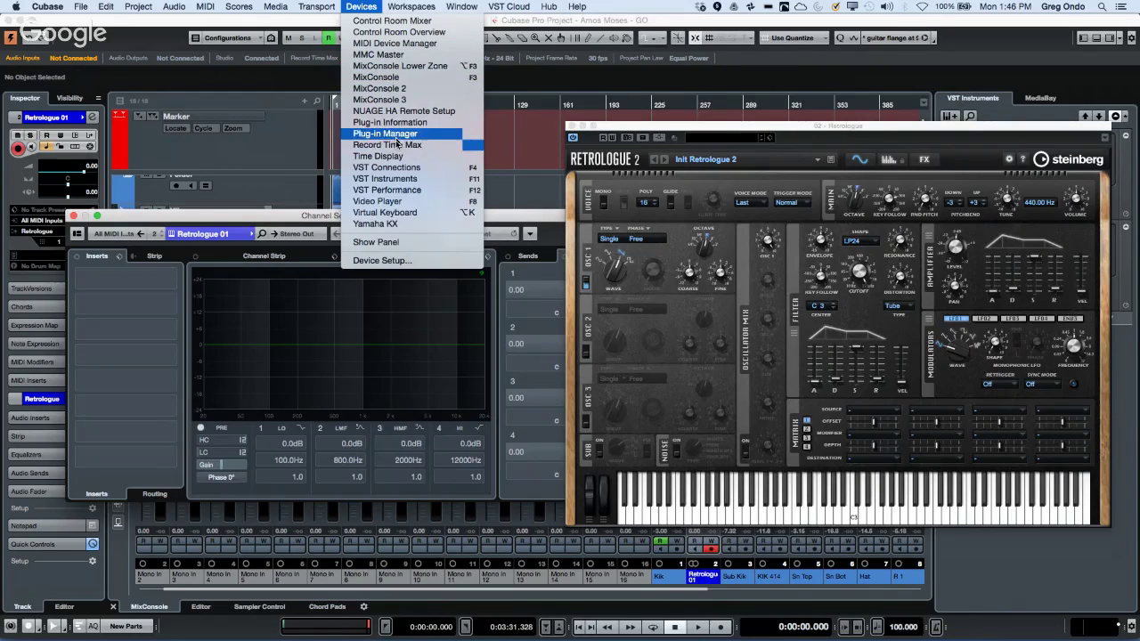
click(396, 167)
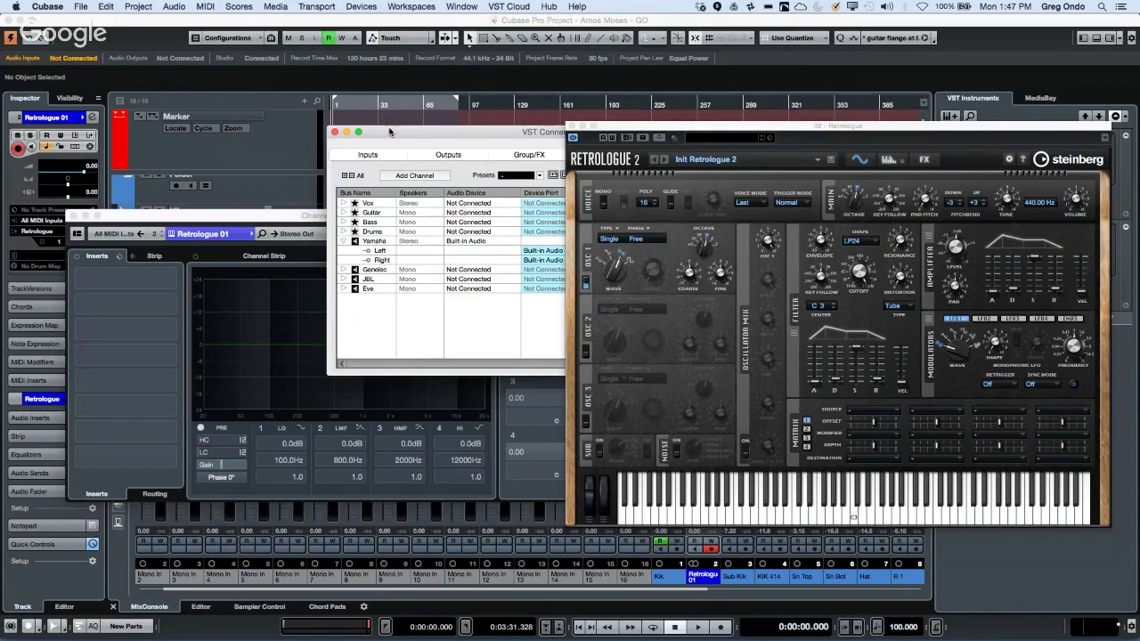
double_click(401, 131)
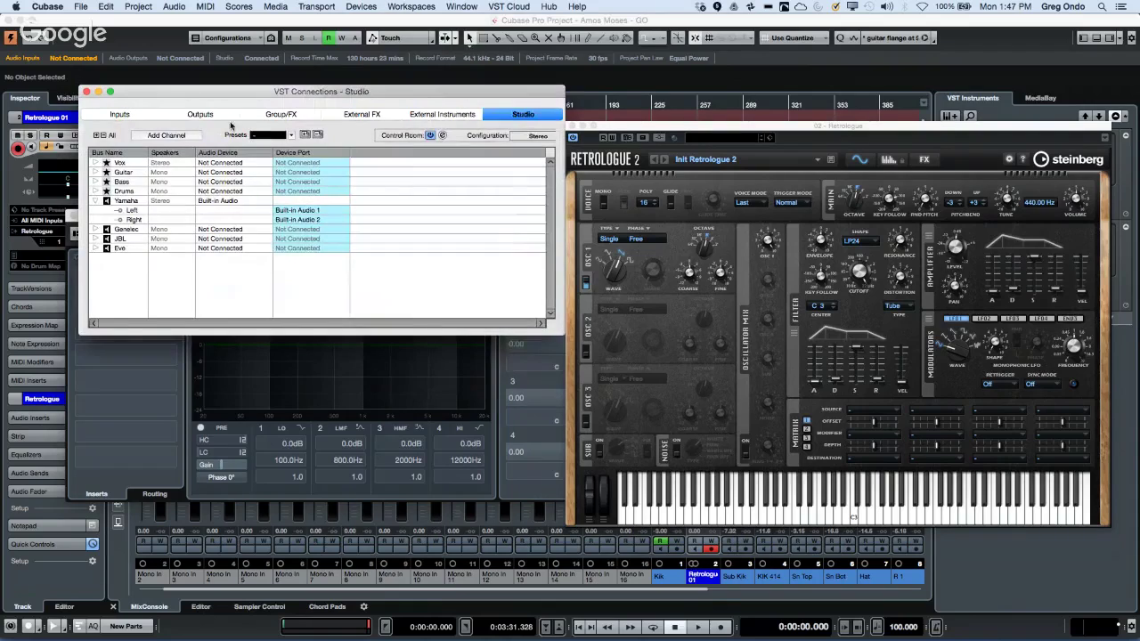
click(198, 114)
right_click(126, 222)
mouse_move(167, 241)
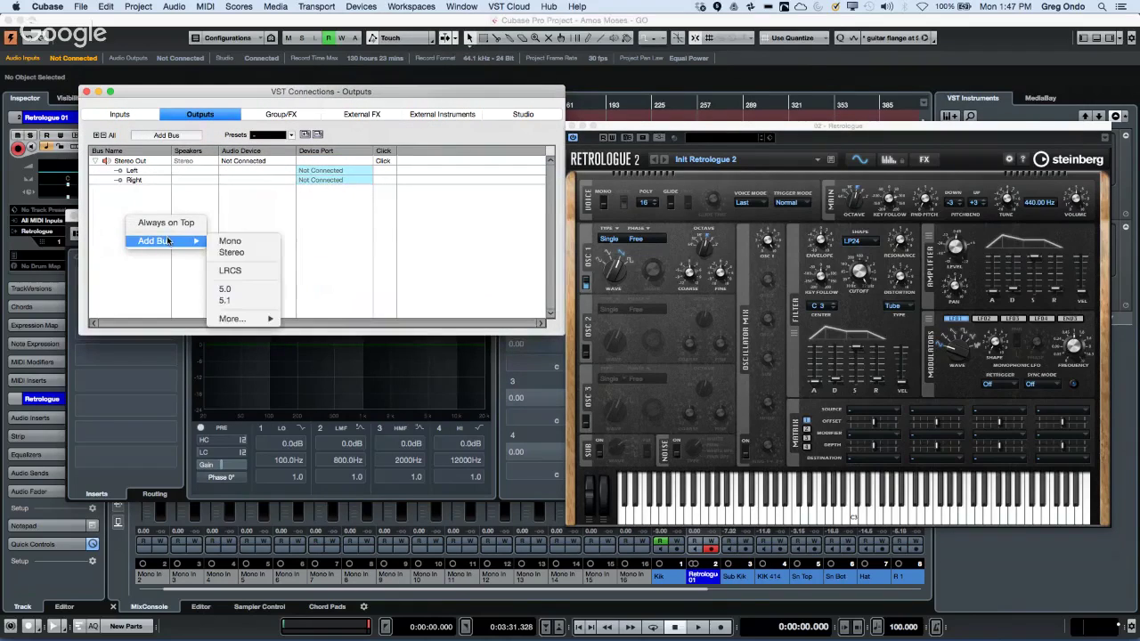
click(257, 243)
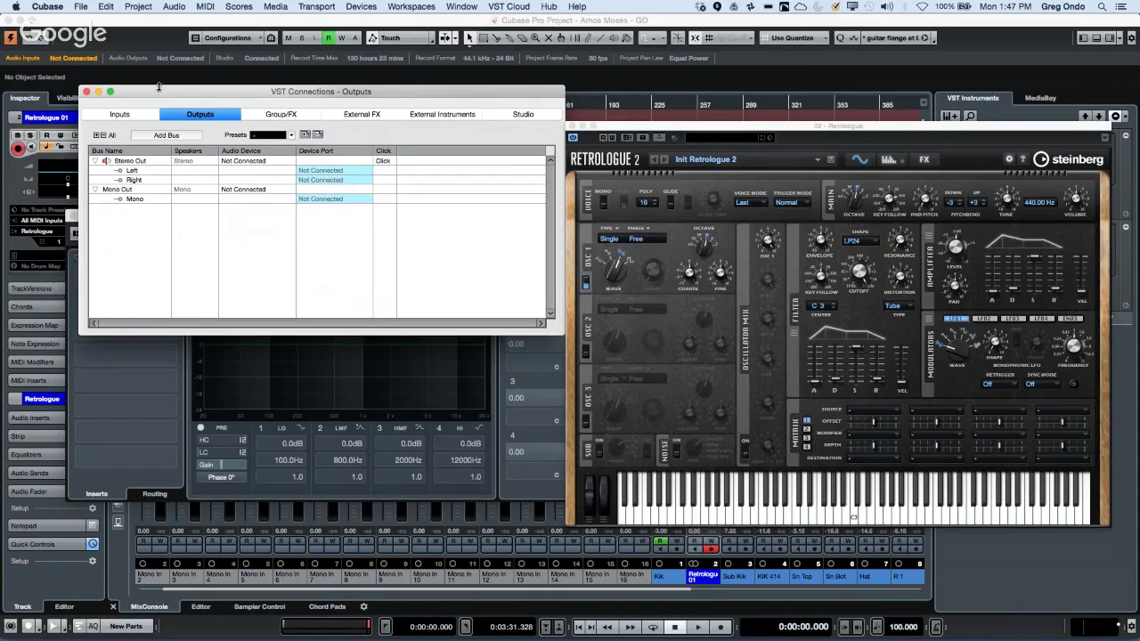
click(86, 92)
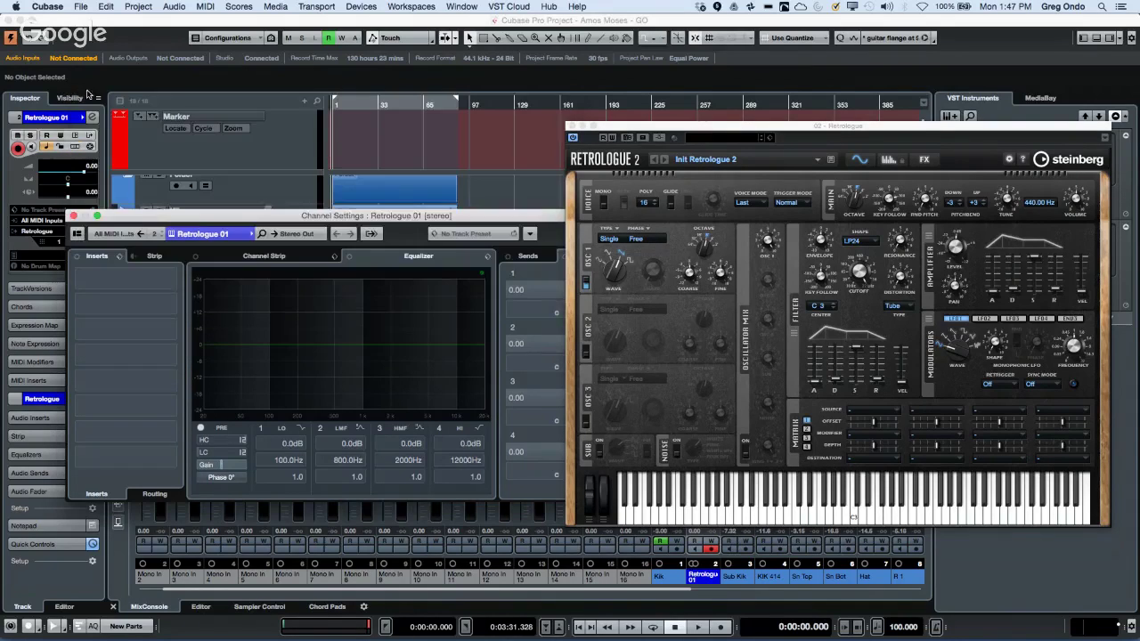
click(303, 234)
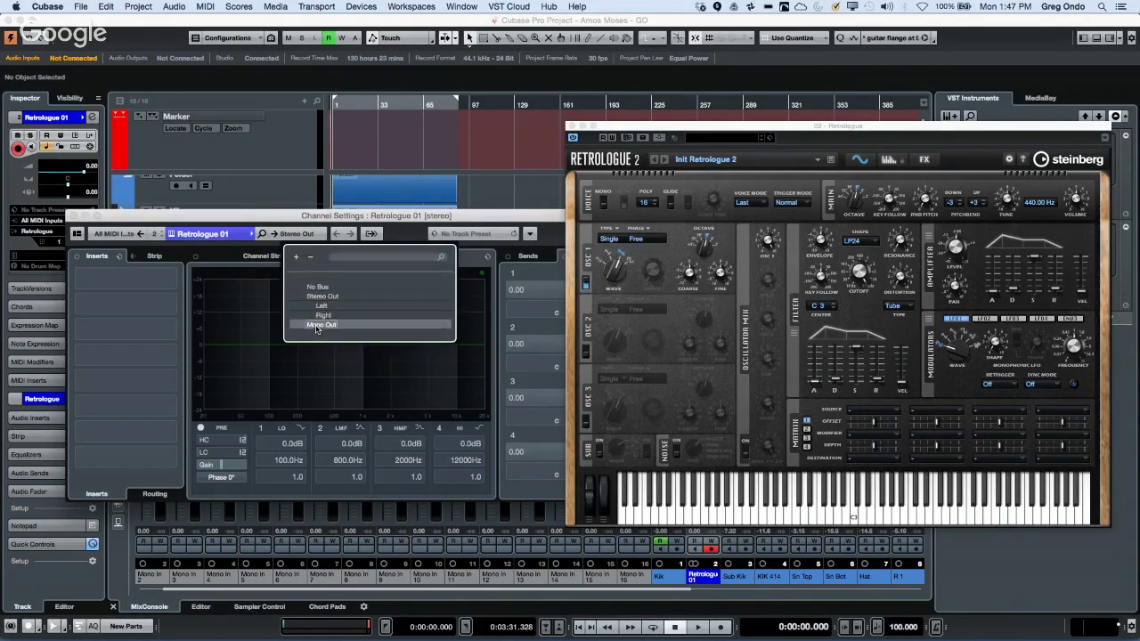
click(314, 329)
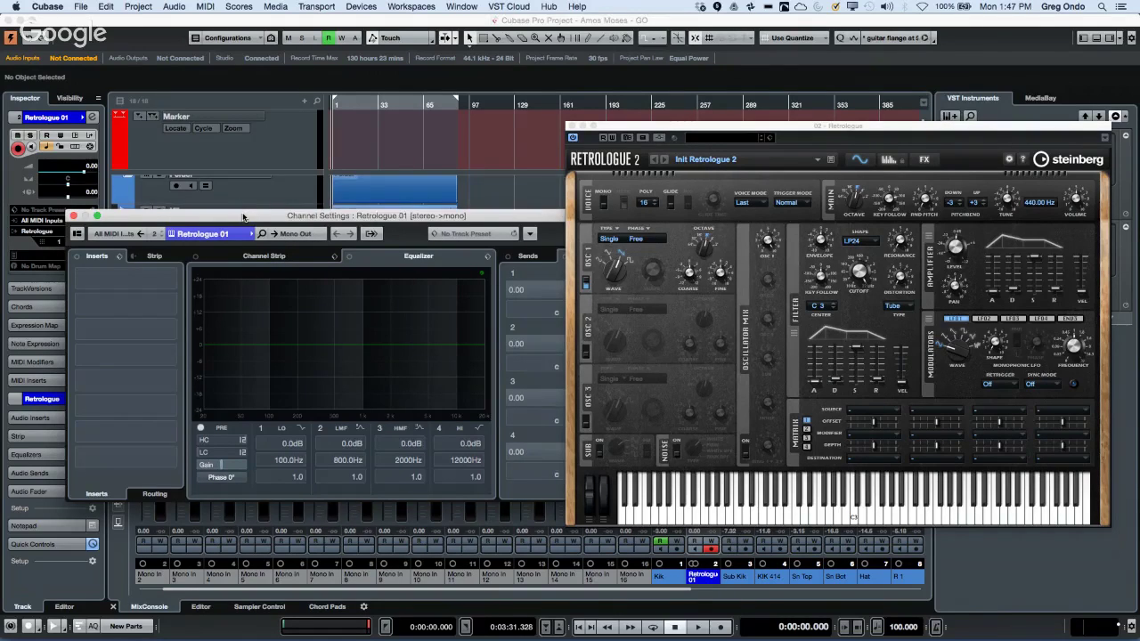
Load the MonoToStereo effect into the first insert slot of Retrologue 01.
click(181, 189)
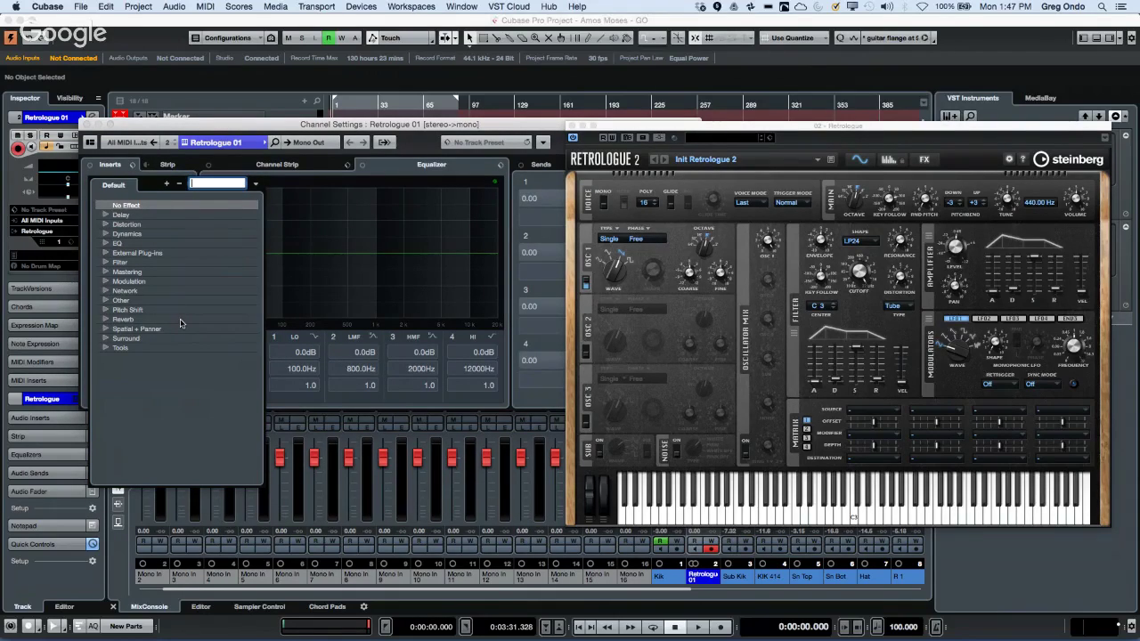
click(106, 330)
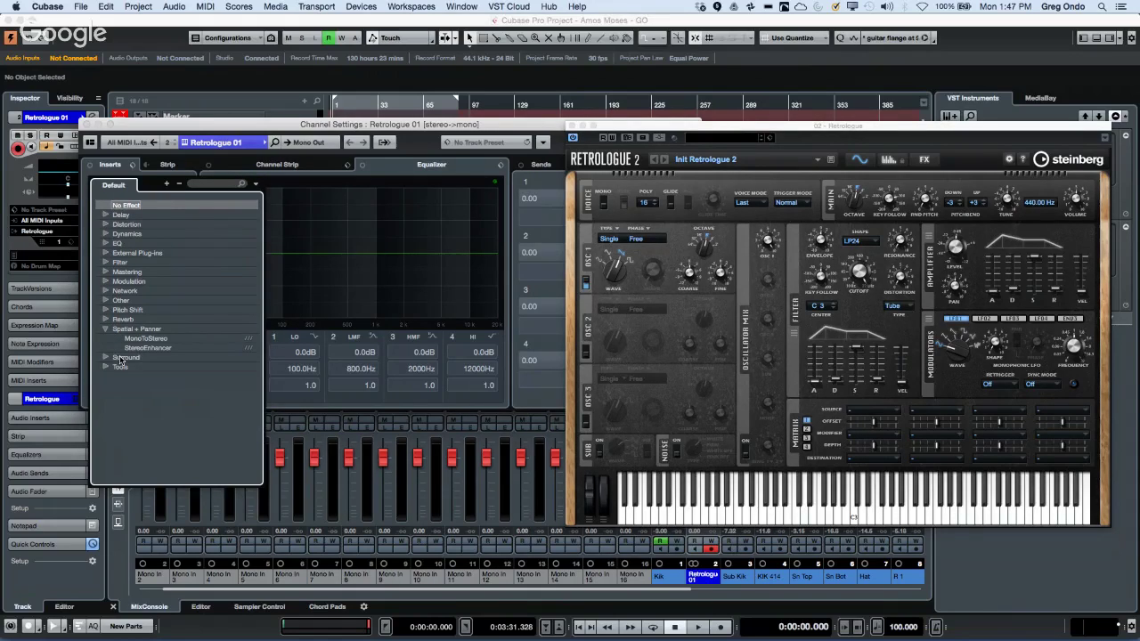
click(156, 339)
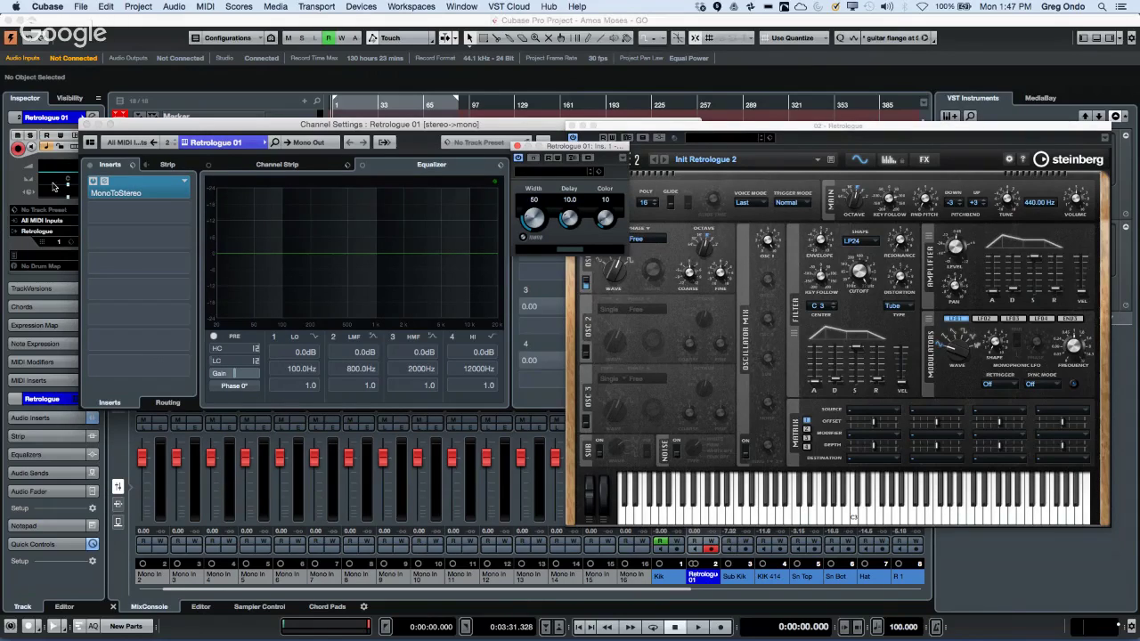
Replace the first insert on Retrologue 01 with MixConvert V6 and set its output format to Mono.
click(185, 182)
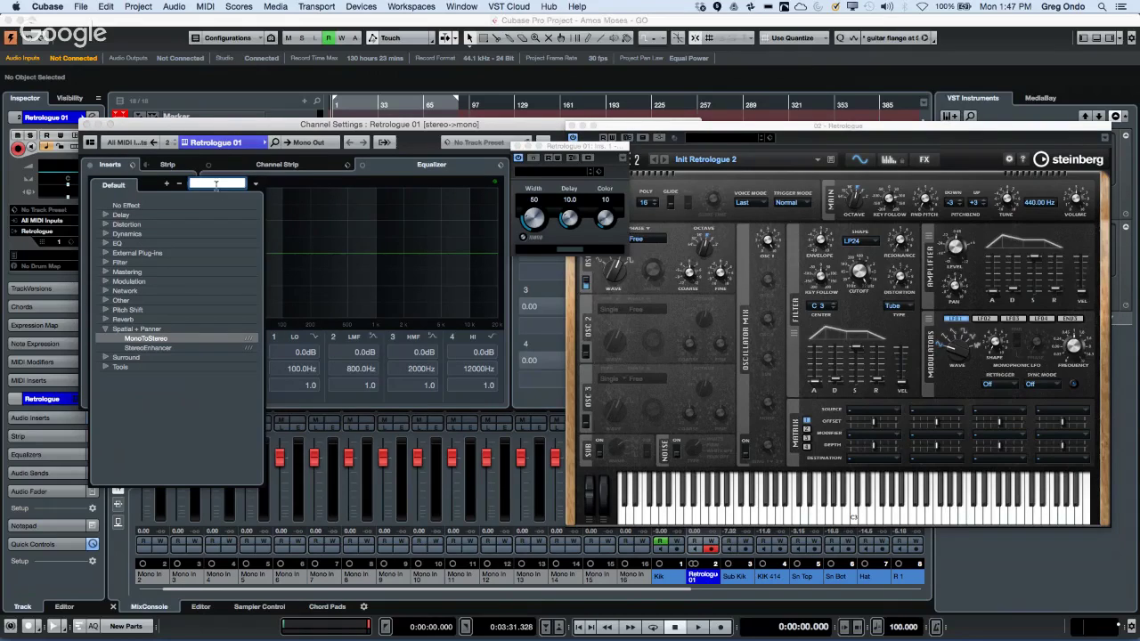
text(mix)
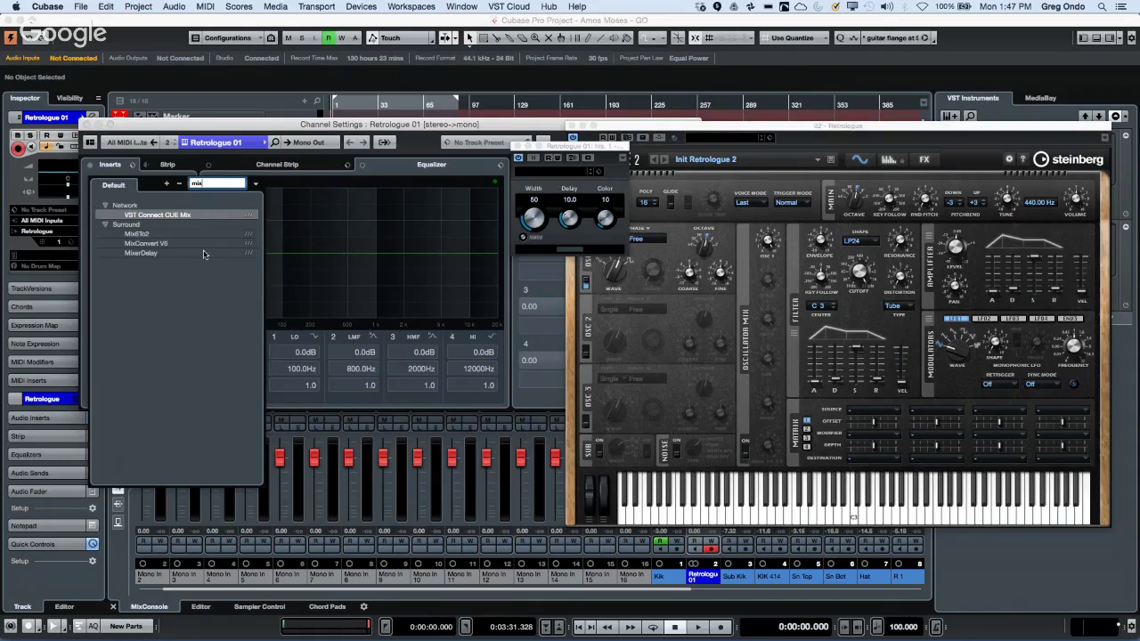
click(152, 243)
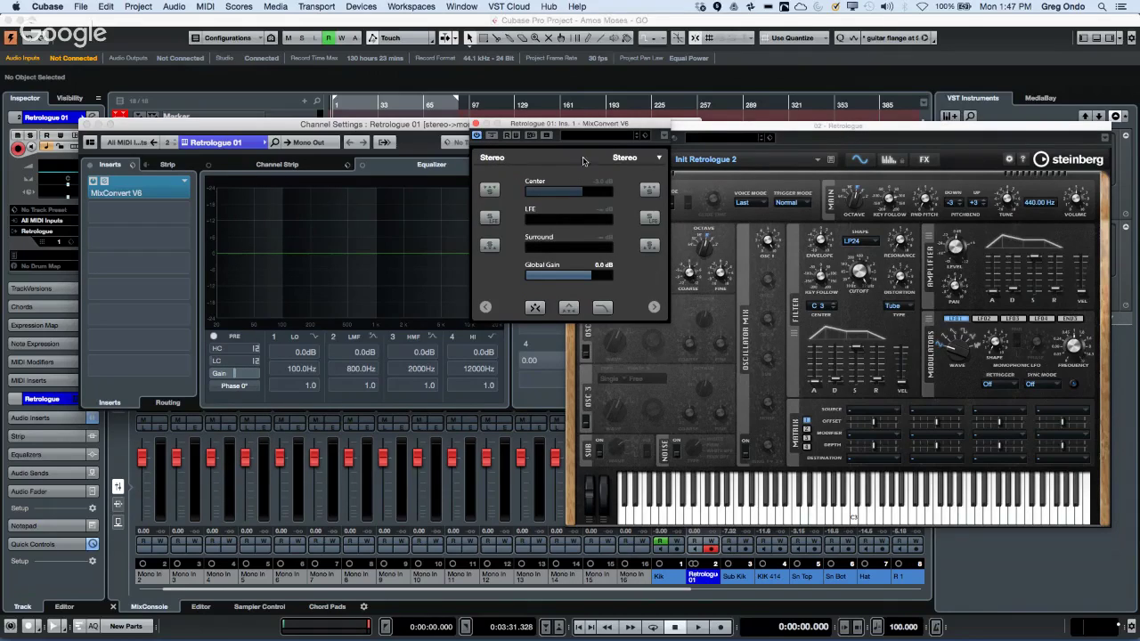
click(660, 158)
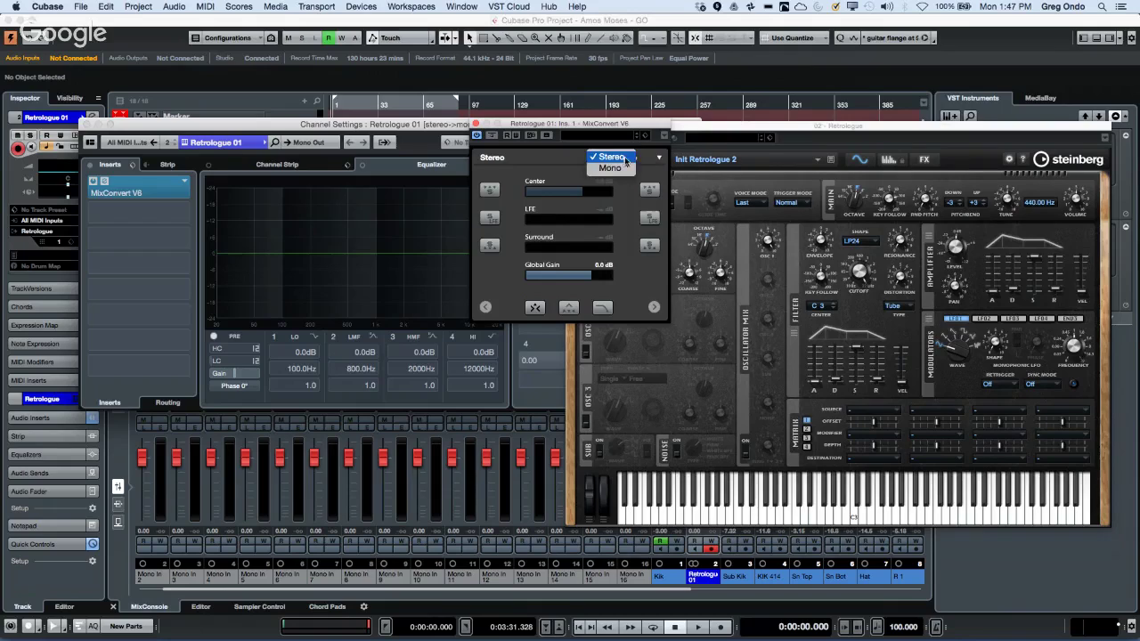
click(613, 168)
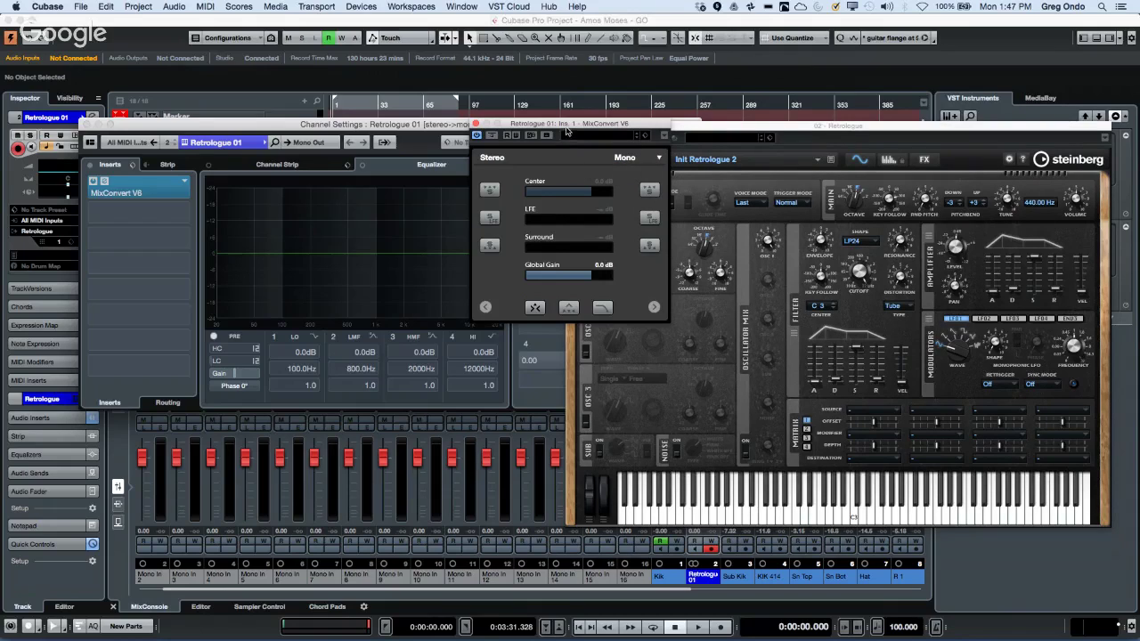
drag(584, 127, 421, 189)
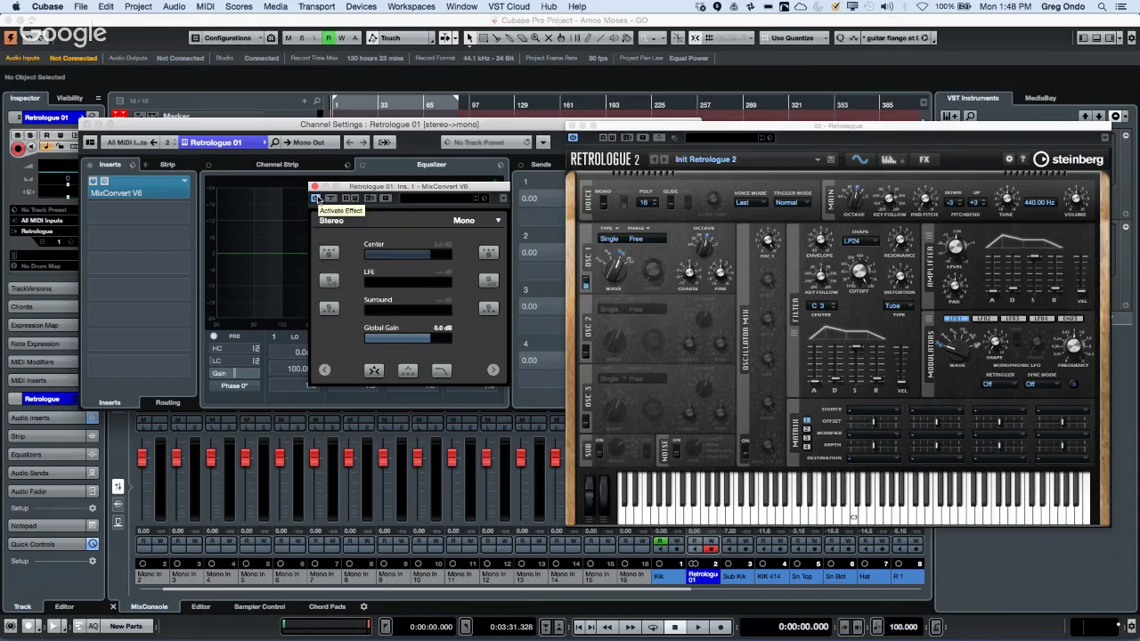
Close the MixConvert V6 window and route Retrologue 01's output back to Stereo Out.
click(316, 198)
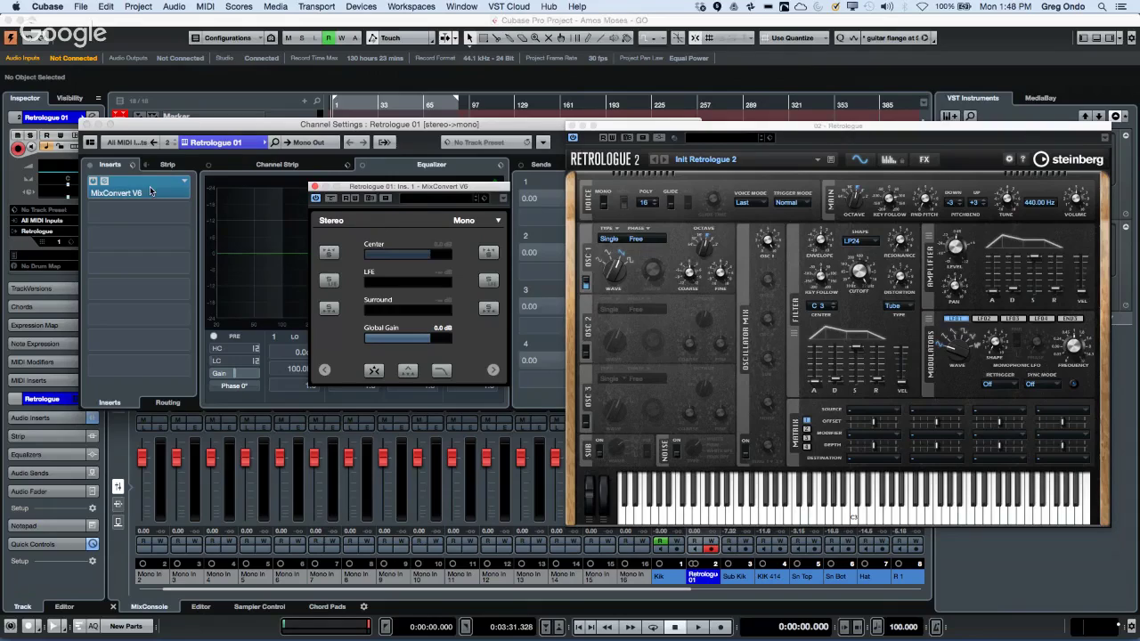
click(313, 187)
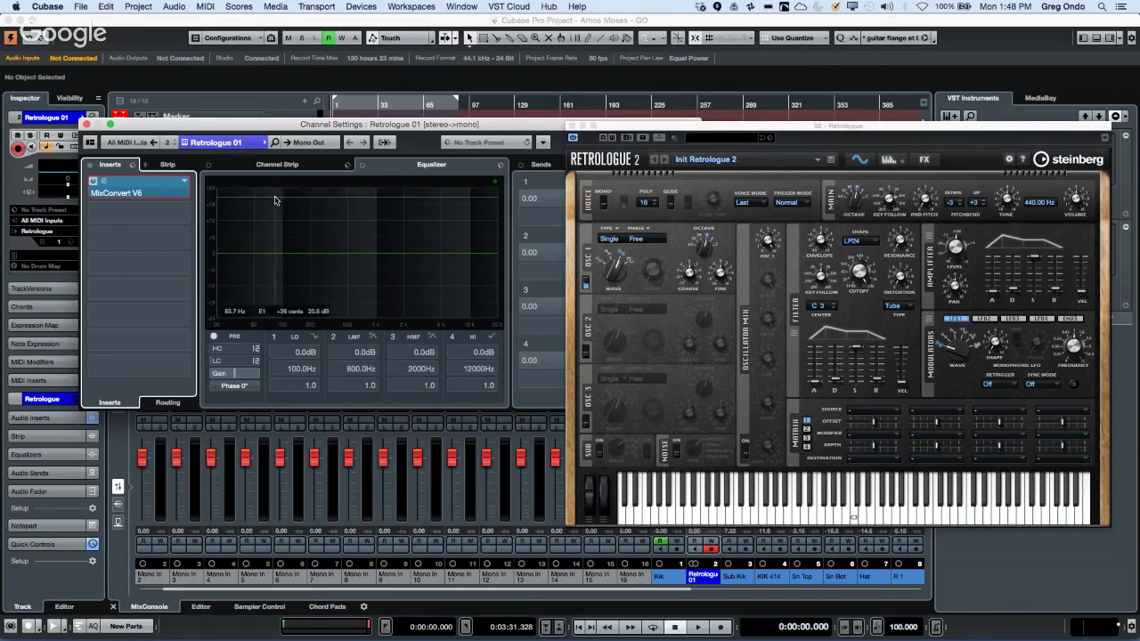
click(326, 145)
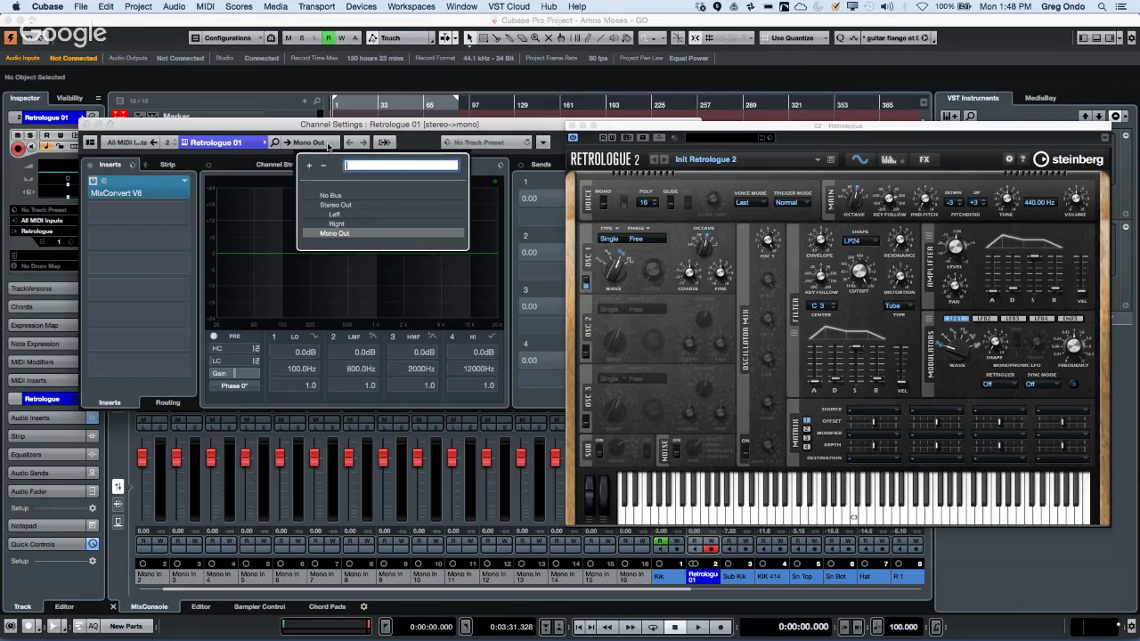
click(337, 205)
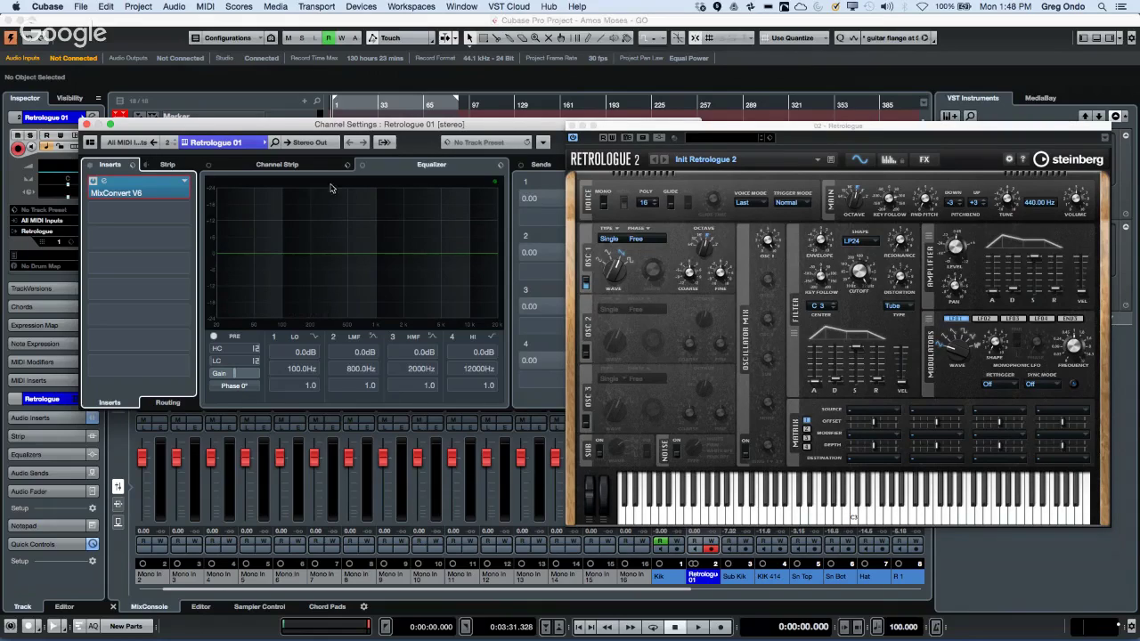
Close the Retrologue instrument and channel settings windows, and hide the input channels from the MixConsole.
click(573, 125)
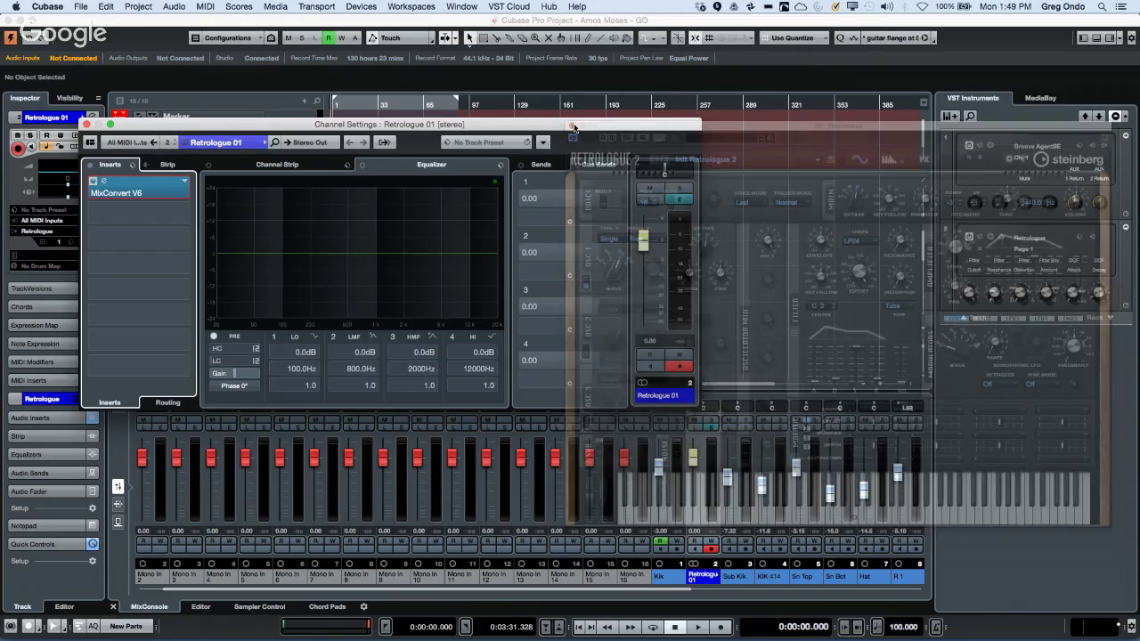
click(99, 124)
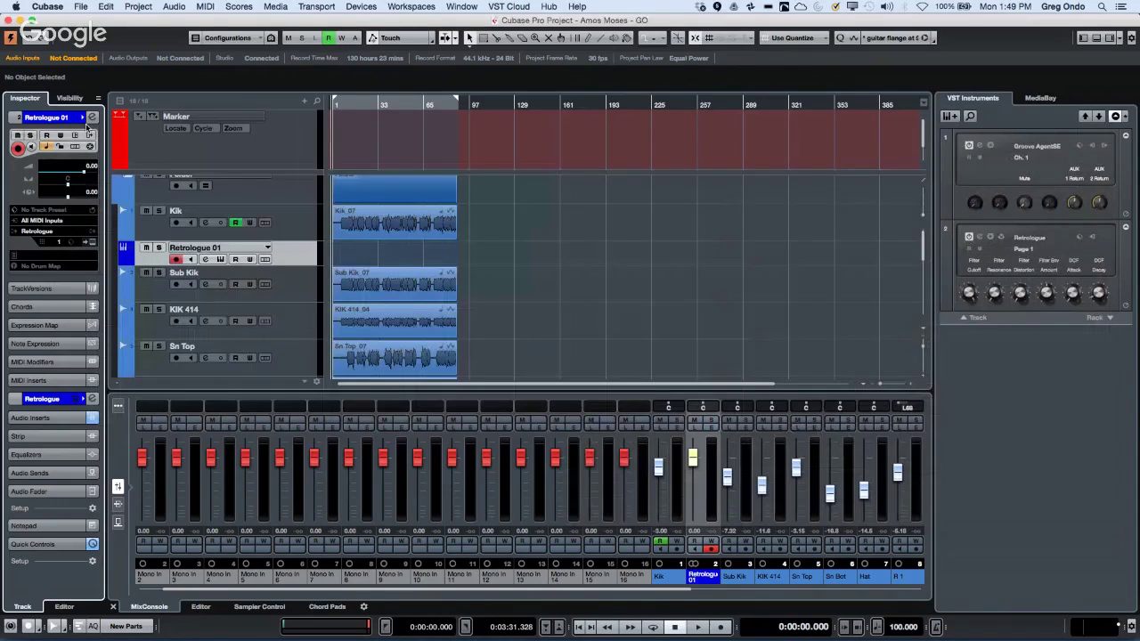
click(123, 401)
click(402, 405)
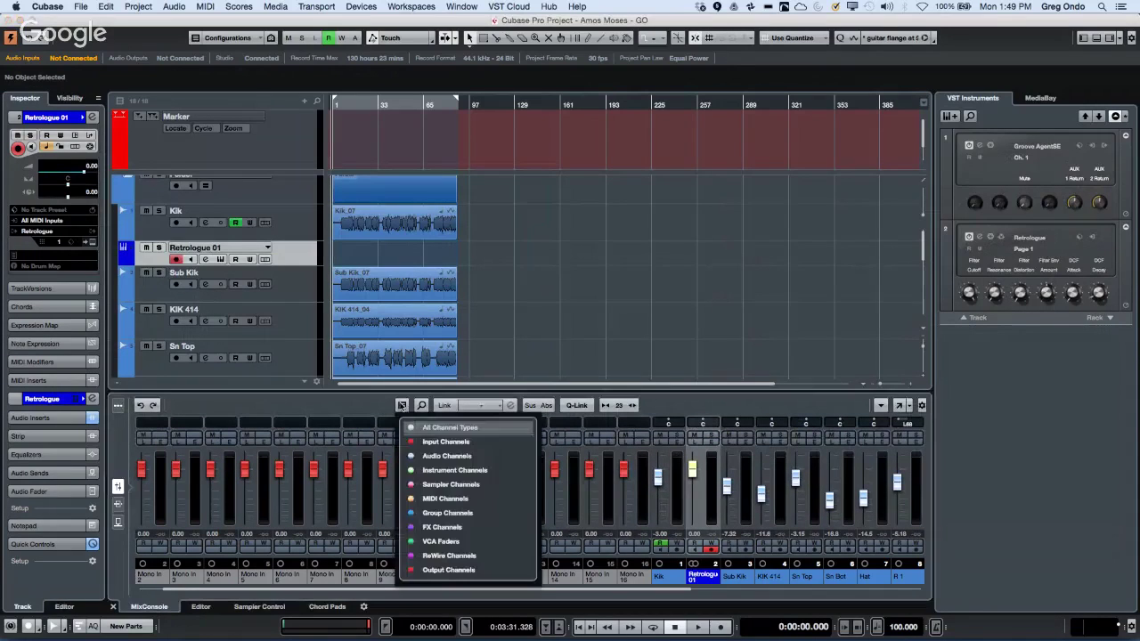
click(412, 442)
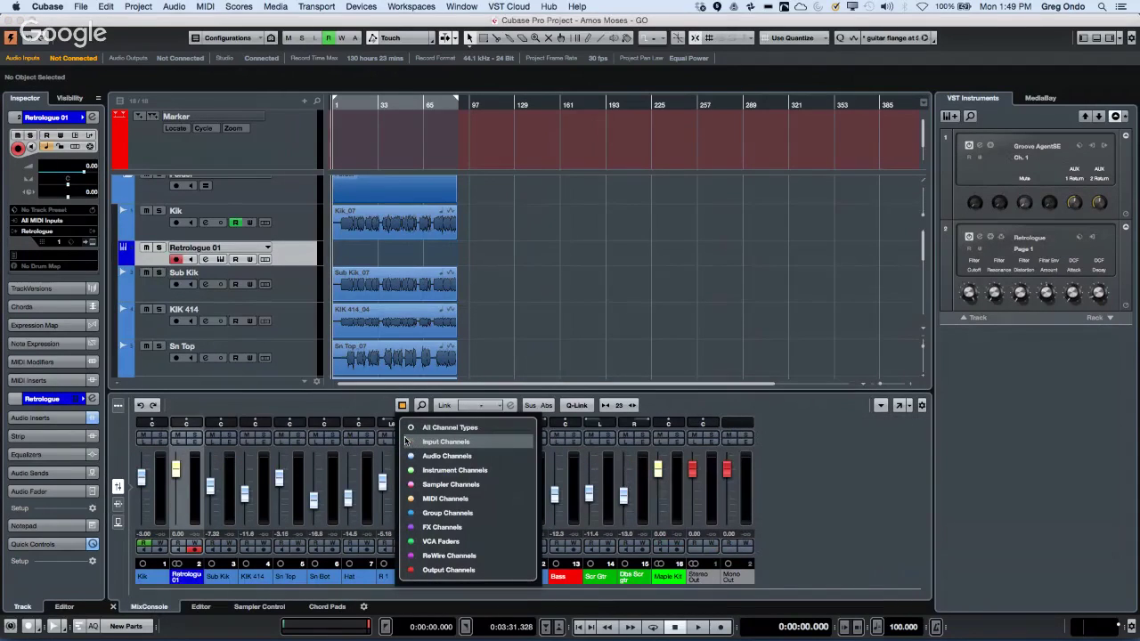
click(503, 342)
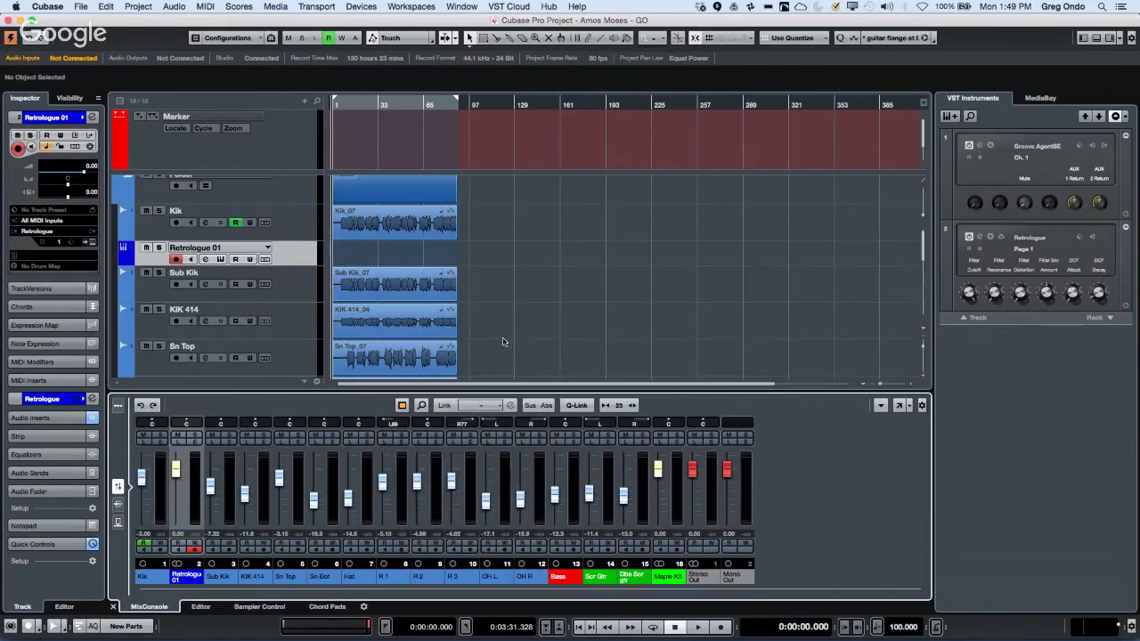
Select the mixer channels from Kik through Dbs Scr gtr.
click(162, 509)
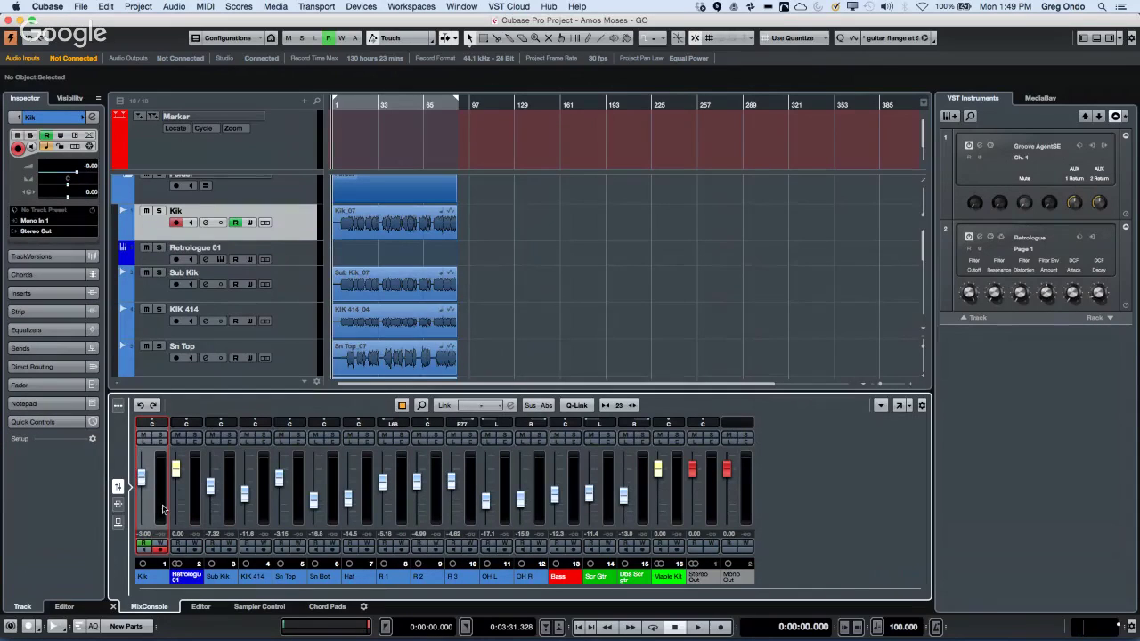
click(643, 507)
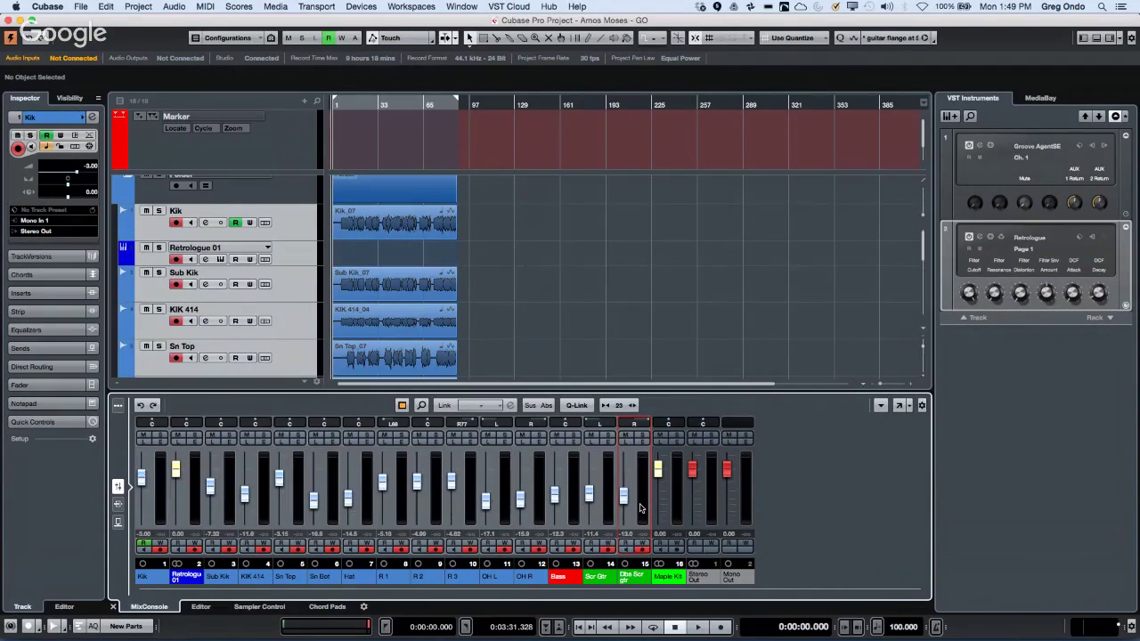
right_click(624, 496)
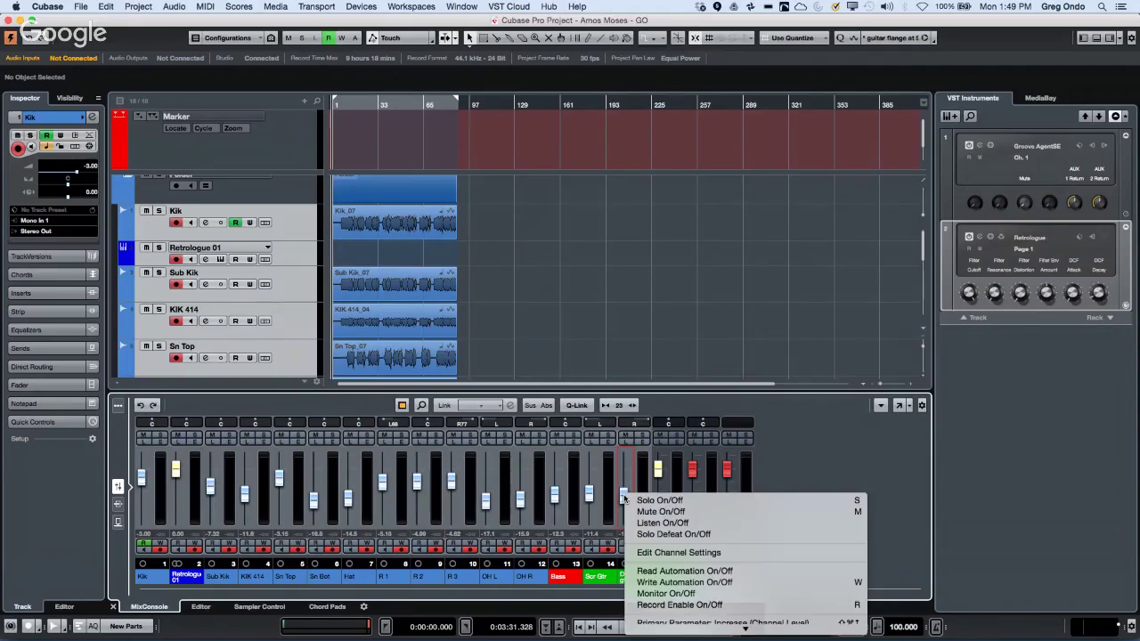
right_click(591, 473)
right_click(544, 443)
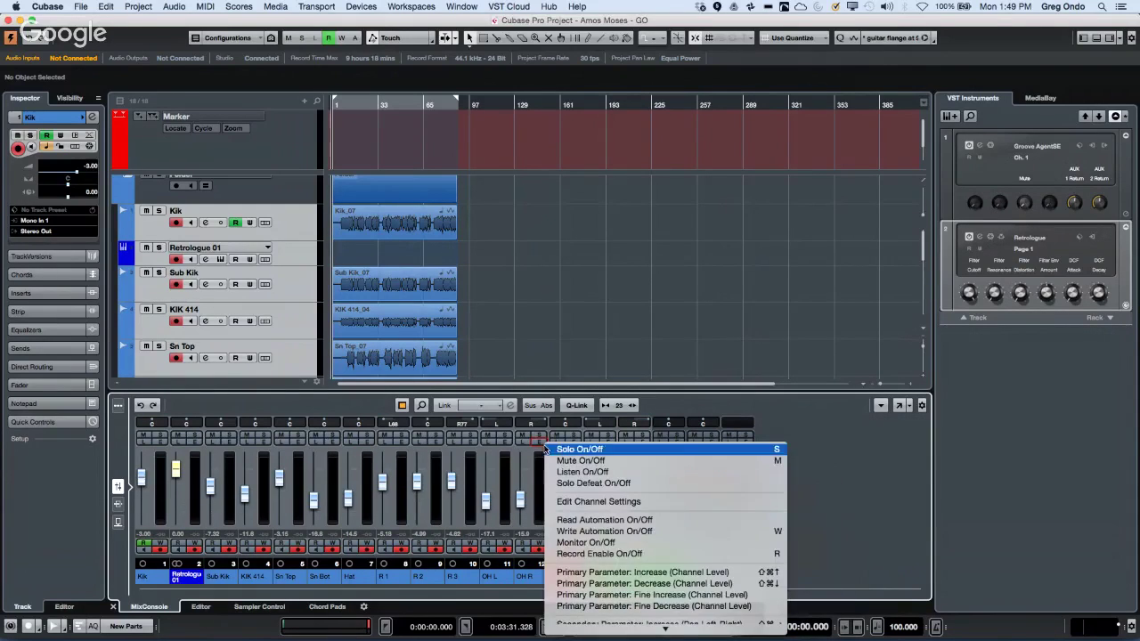
click(506, 417)
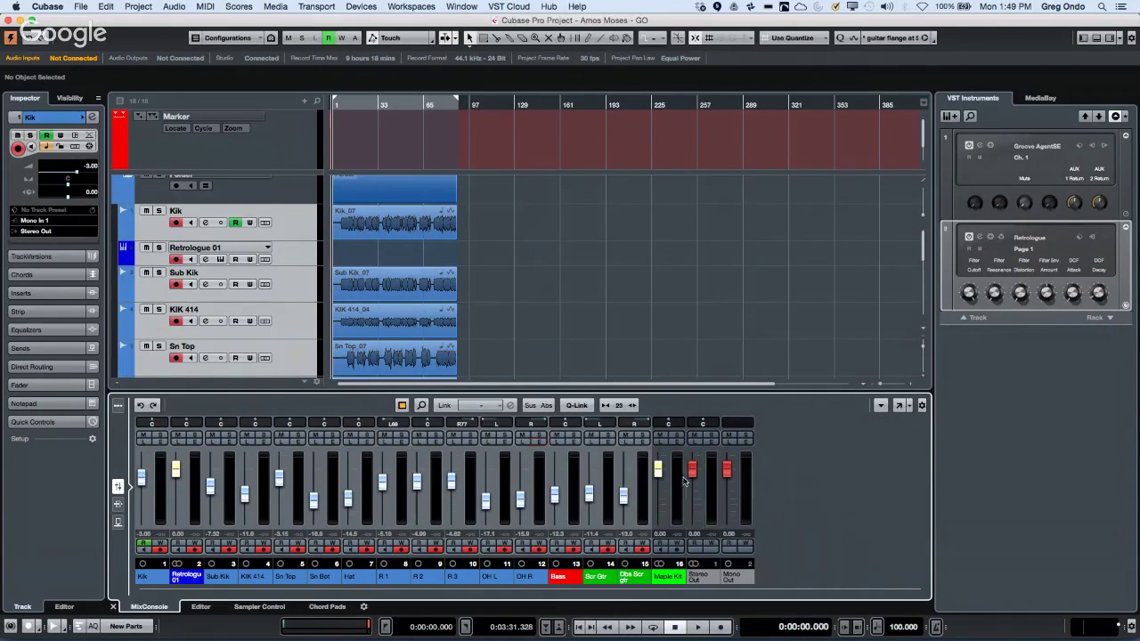
Reset the Dbs Scr gtr fader to 0.00, and use Q-Link to lower all selected channel faders together by about 0.76 dB.
super+click(626, 496)
click(577, 406)
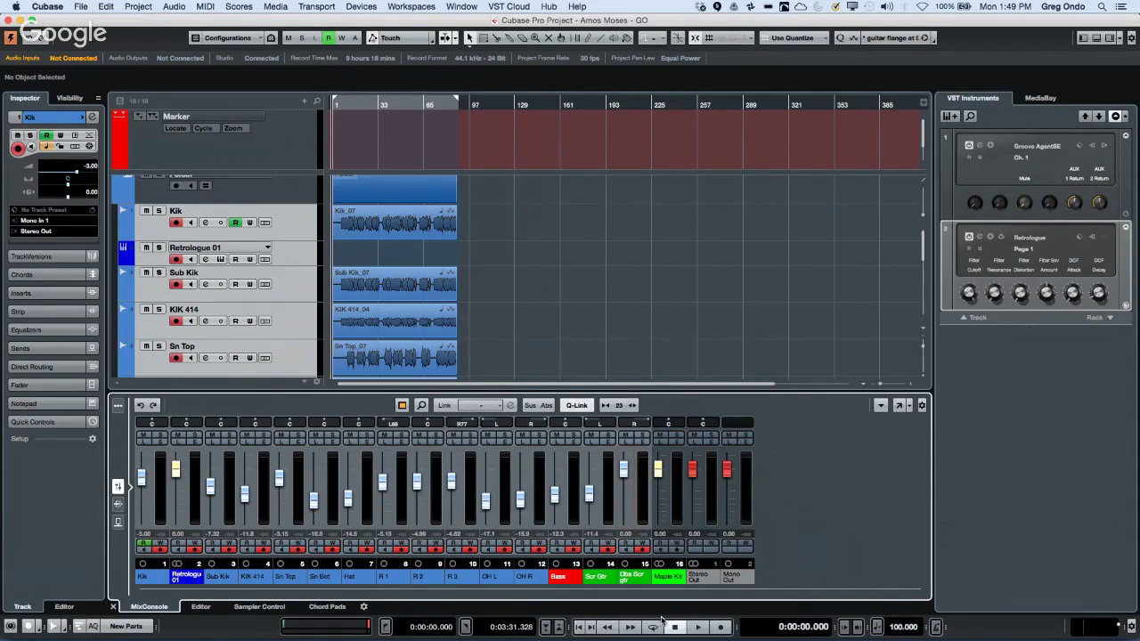
drag(589, 496, 587, 498)
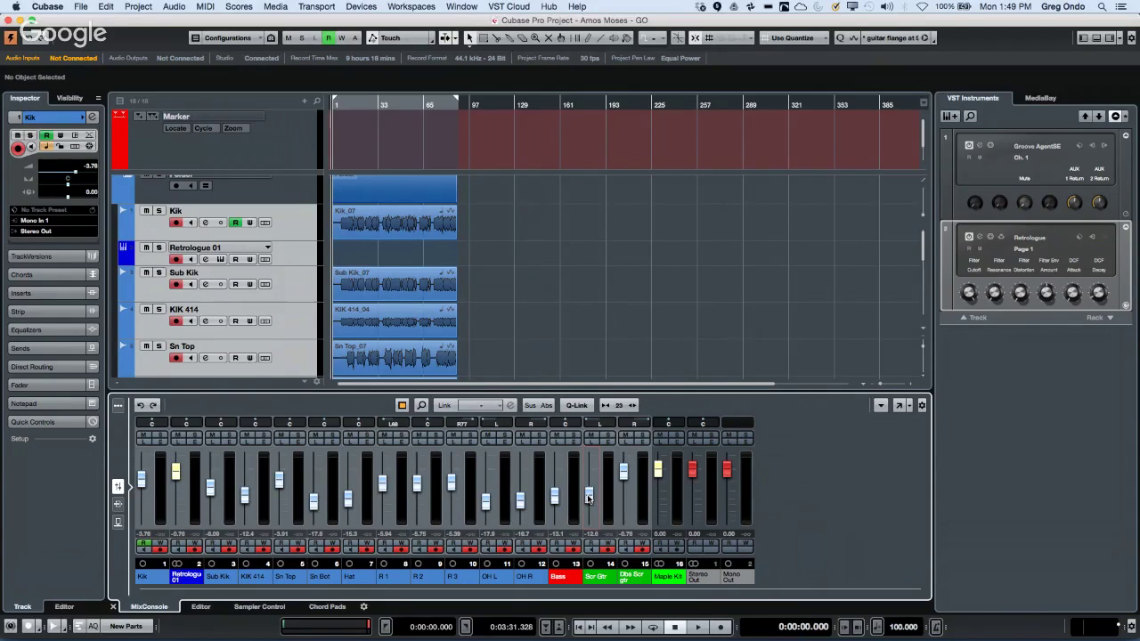
Reset the Scr Gtr and Bass faders to 0.00, and pull the linked faders down together until Scr Gtr is at about -3.73 dB.
super+click(588, 495)
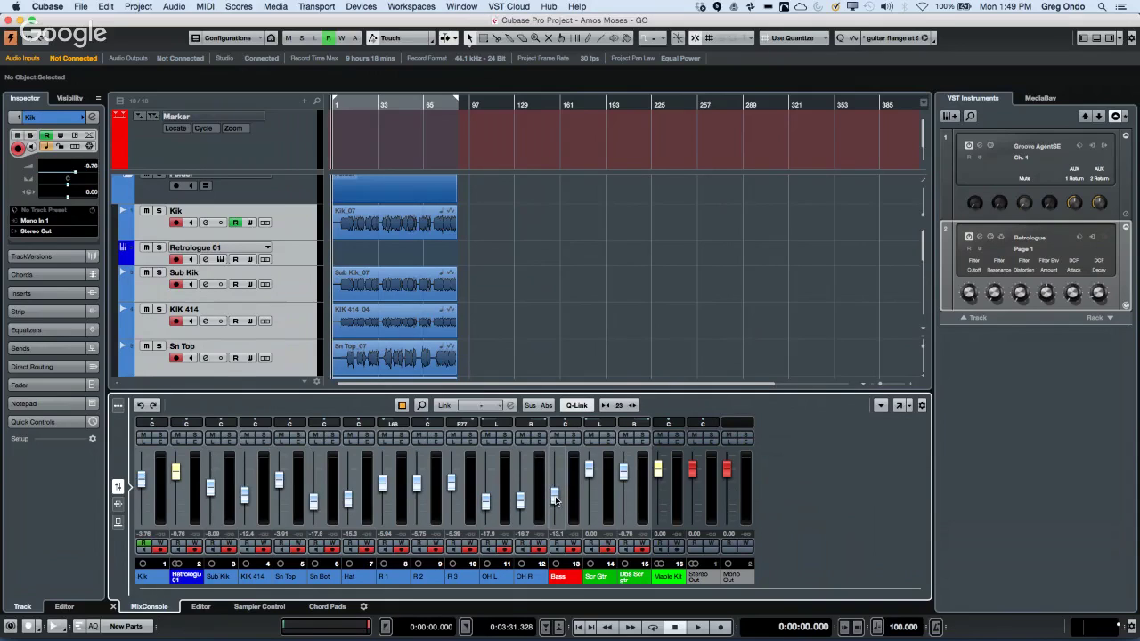
super+click(555, 499)
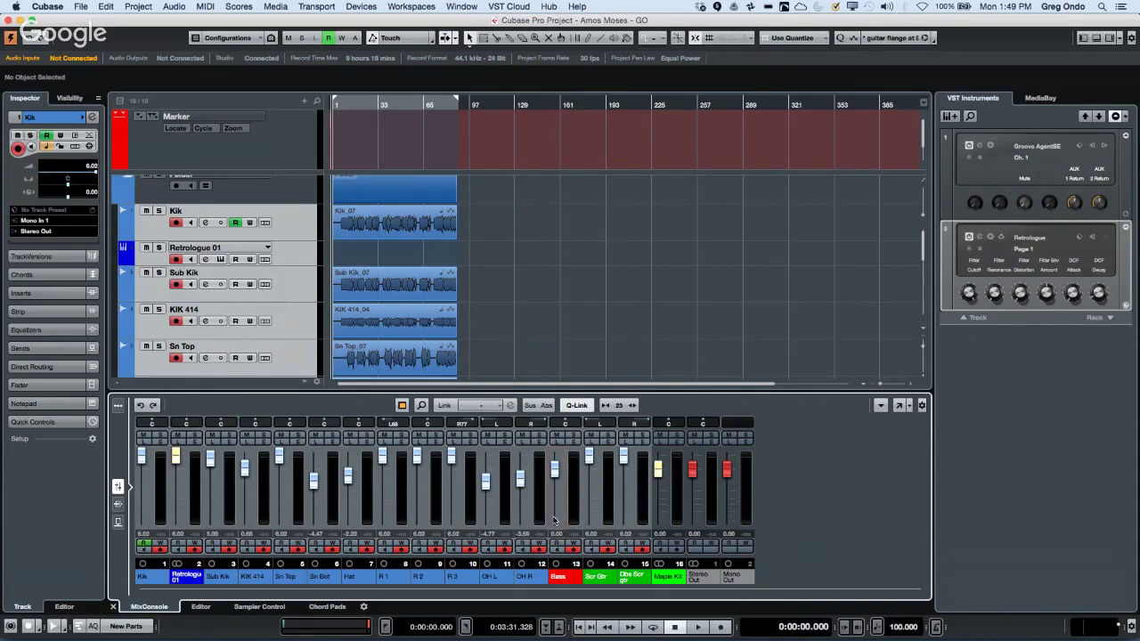
drag(589, 457, 586, 486)
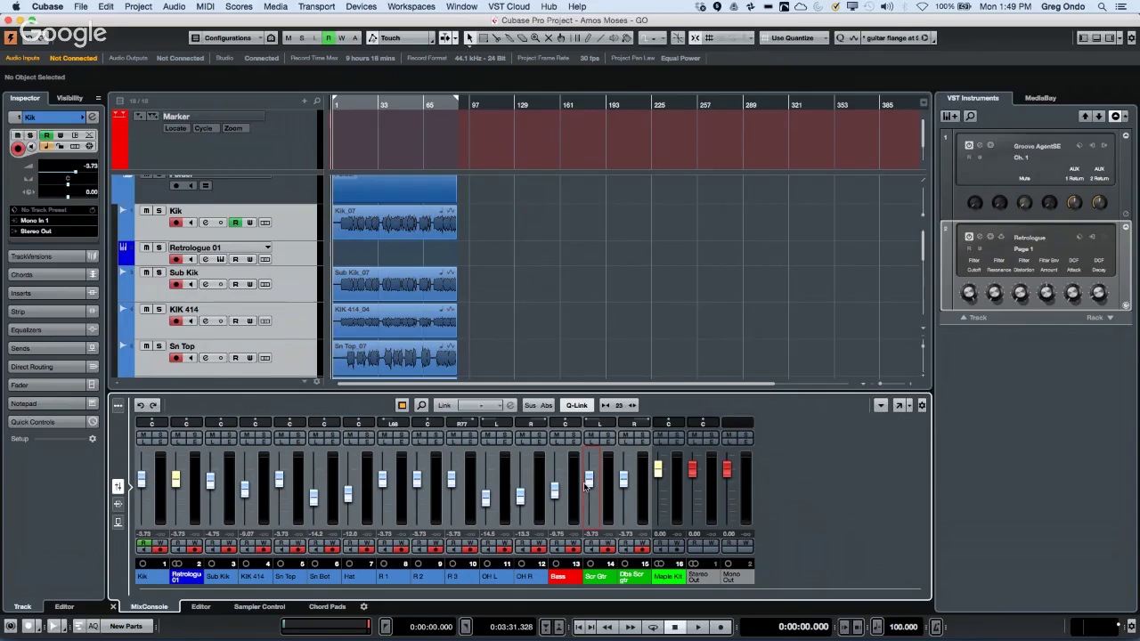
Select only the Bass channel and reset the faders from Bass back through Sub Kik to 0.00, one channel at a time.
click(576, 474)
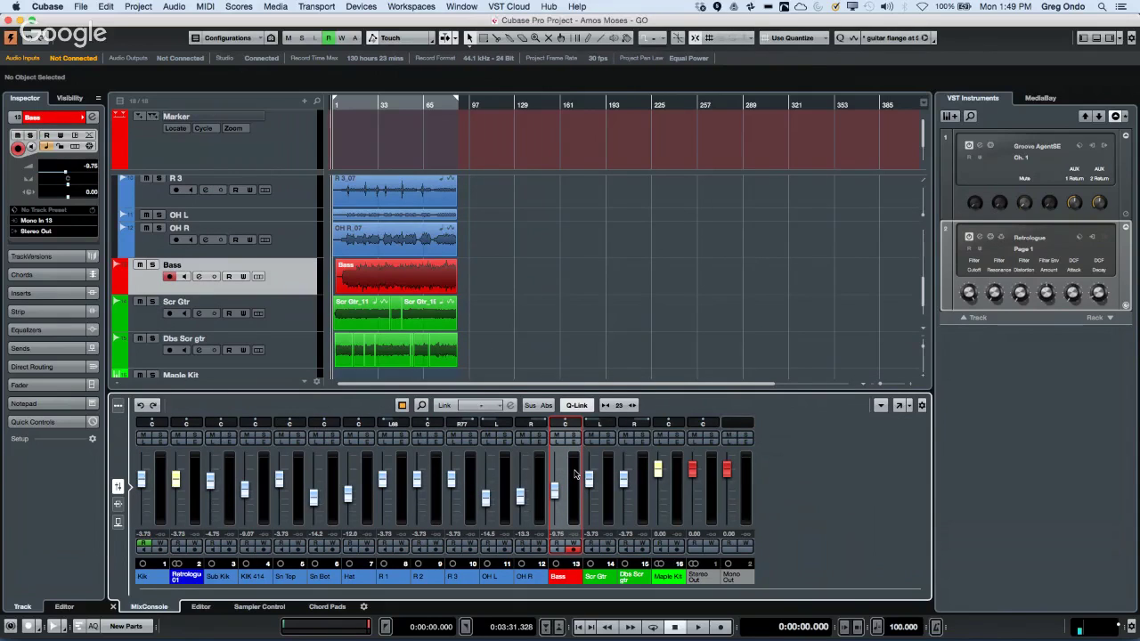
super+click(554, 490)
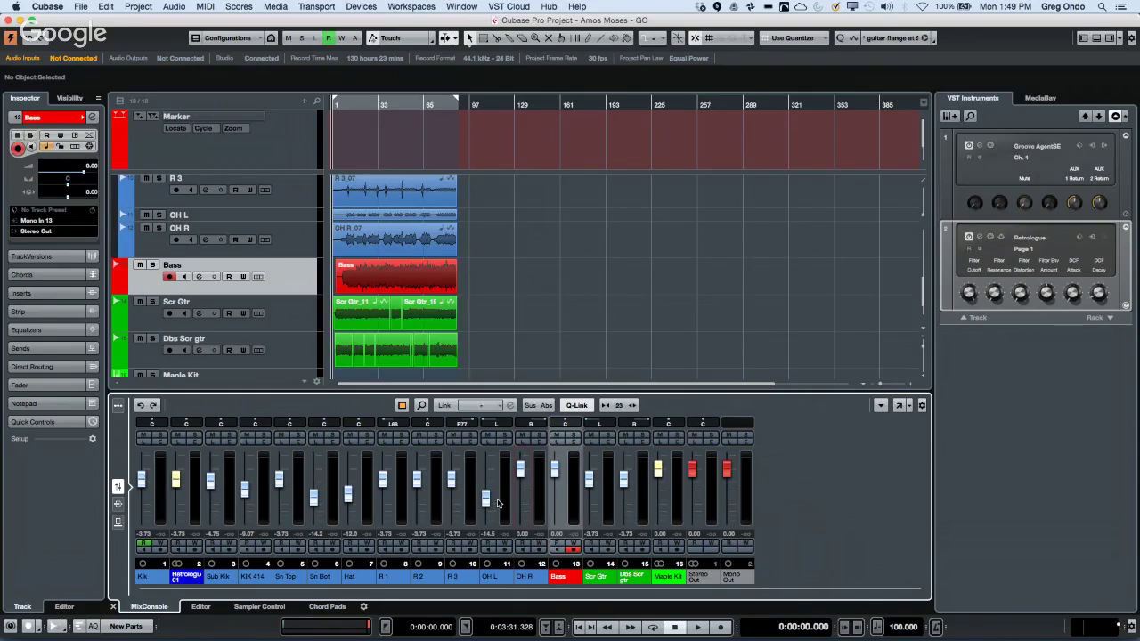
super+click(521, 495)
super+click(485, 495)
super+click(451, 481)
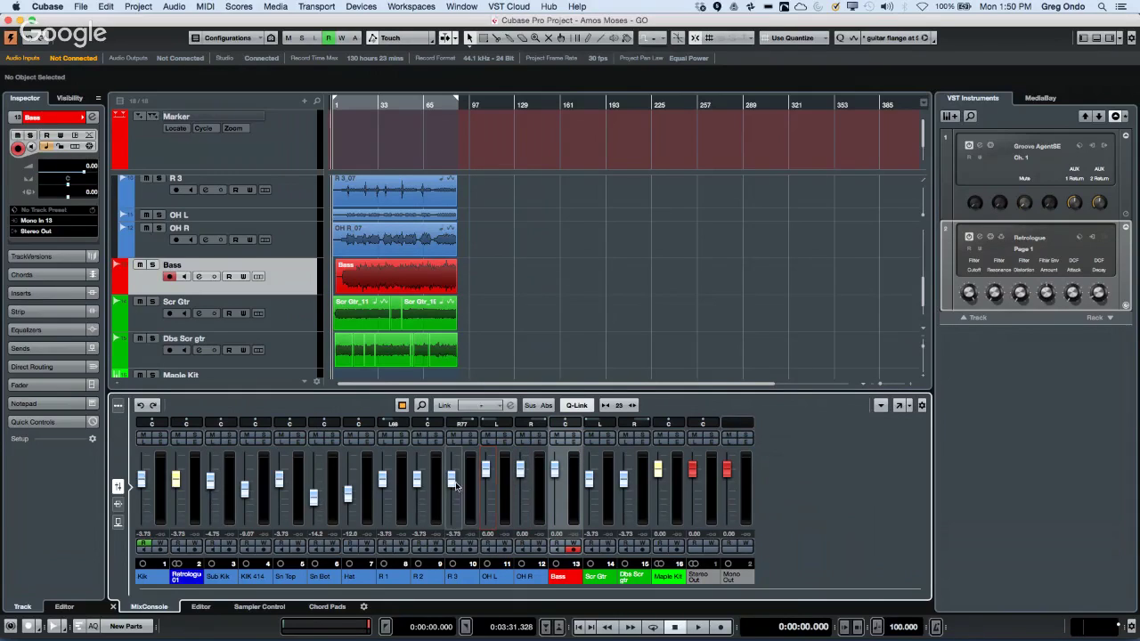
super+click(418, 481)
super+click(382, 479)
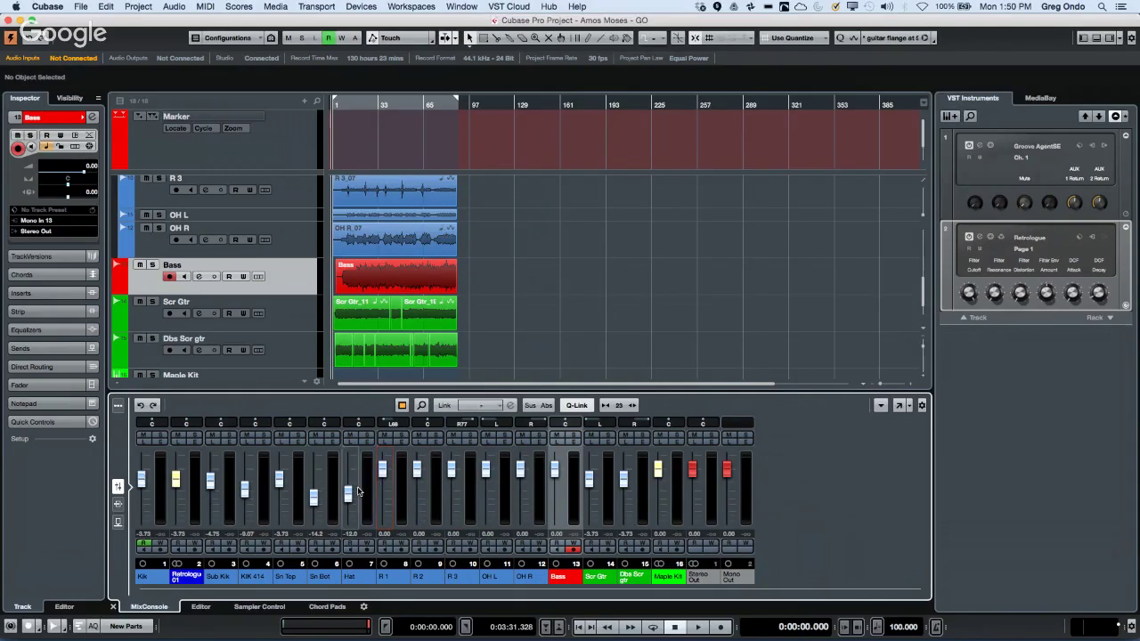
super+click(347, 495)
super+click(316, 489)
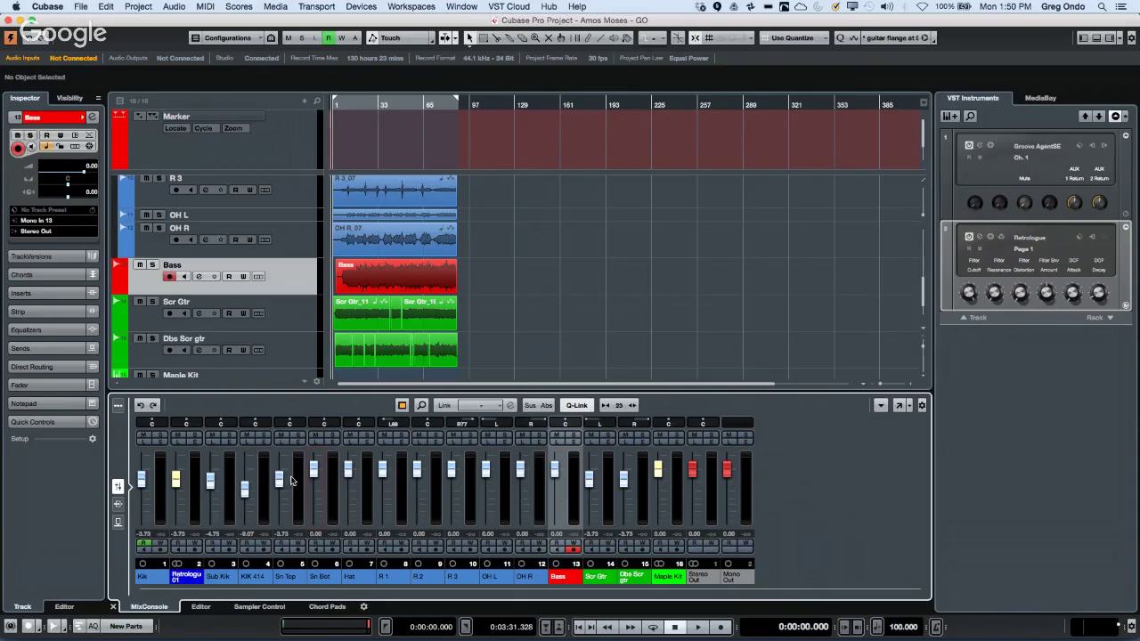
super+click(280, 483)
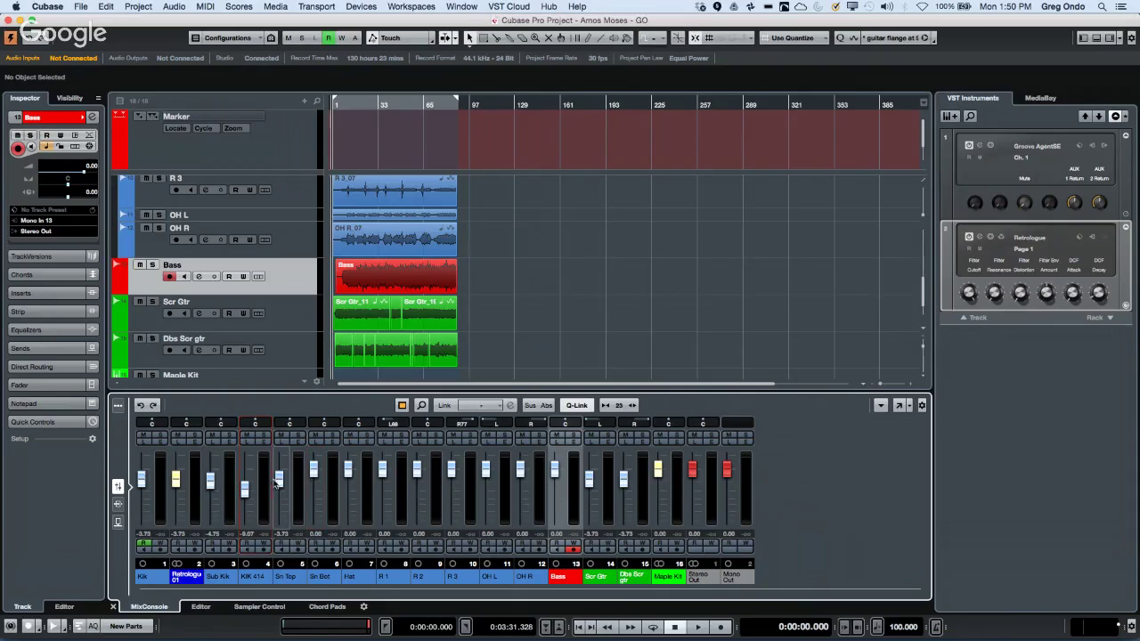
super+click(210, 479)
super+click(245, 488)
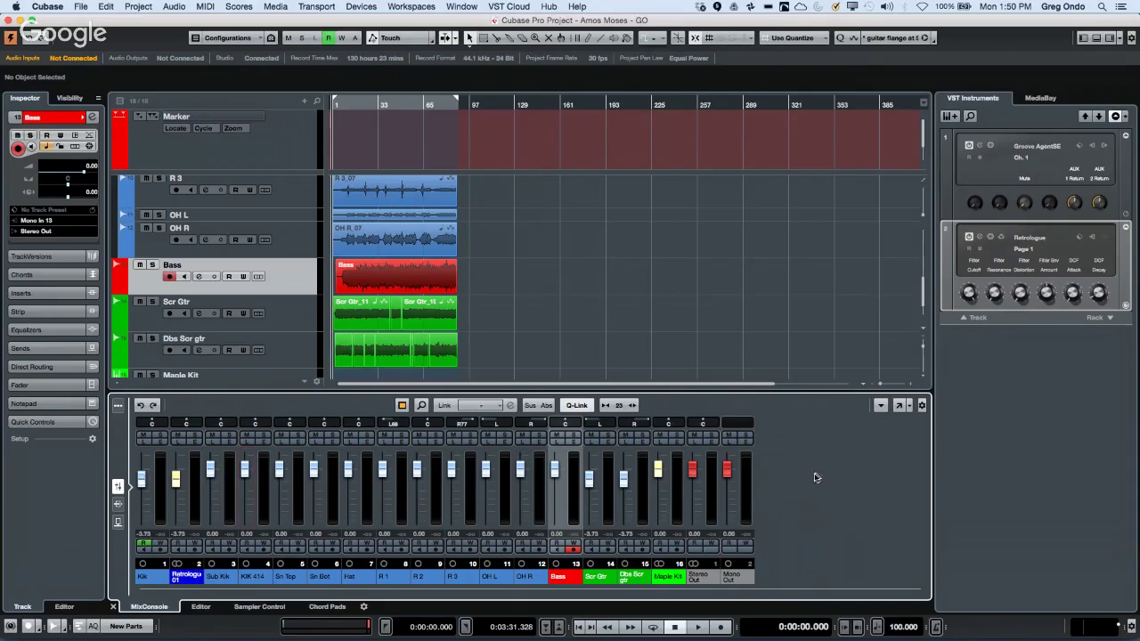
Select the channels from Sub Kik through Bass, lower their linked faders together to about -7.09 dB, and turn Q-Link off.
right_click(783, 469)
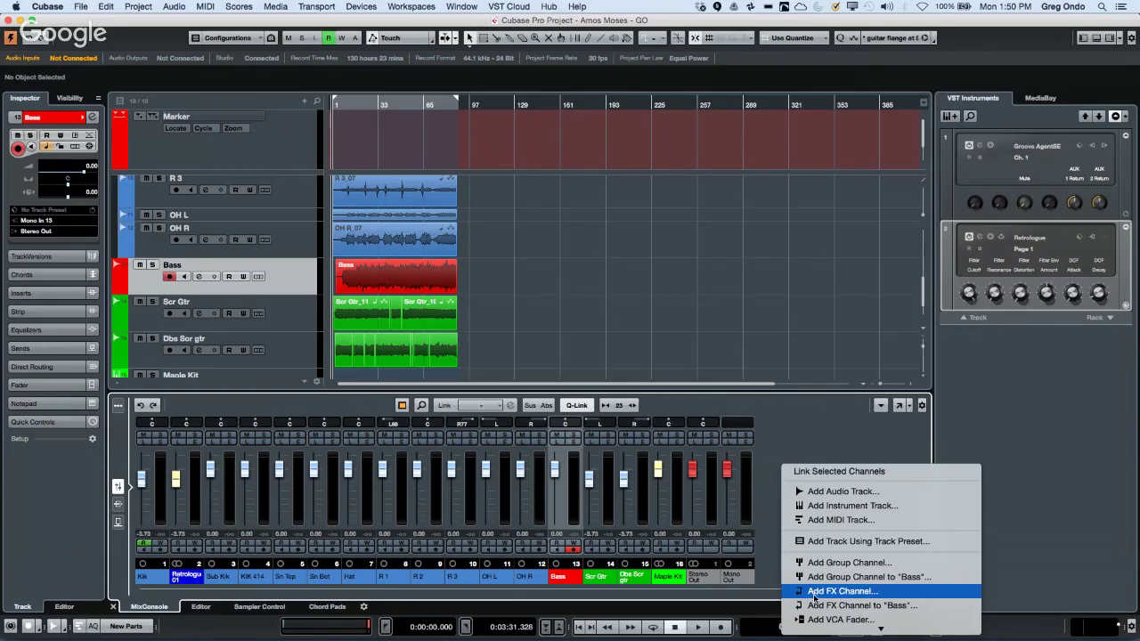
click(846, 445)
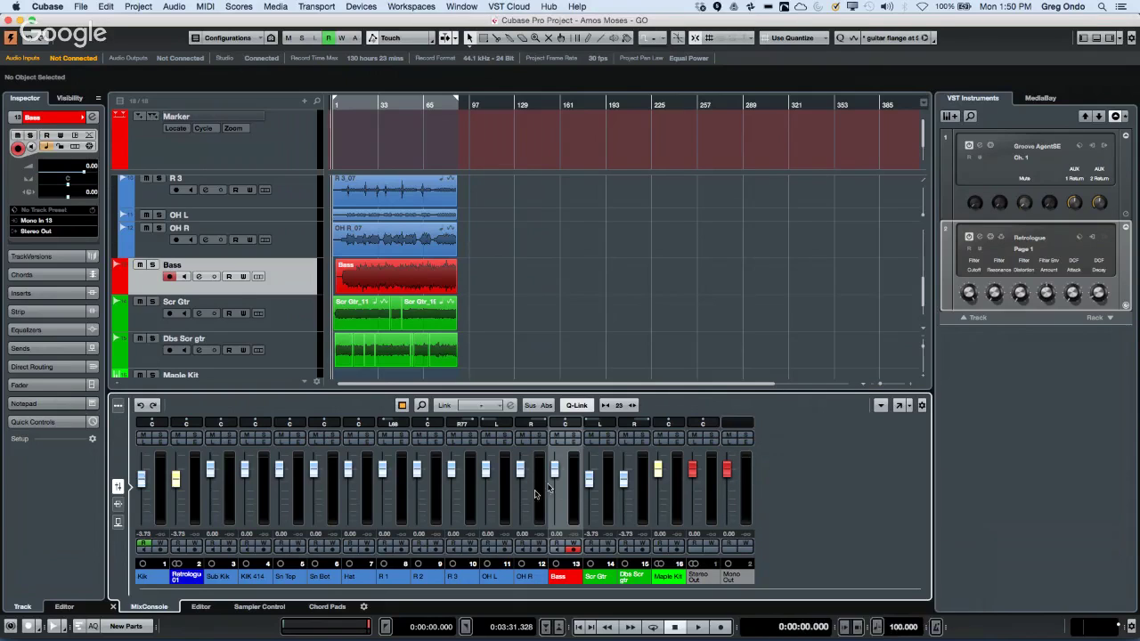
click(233, 502)
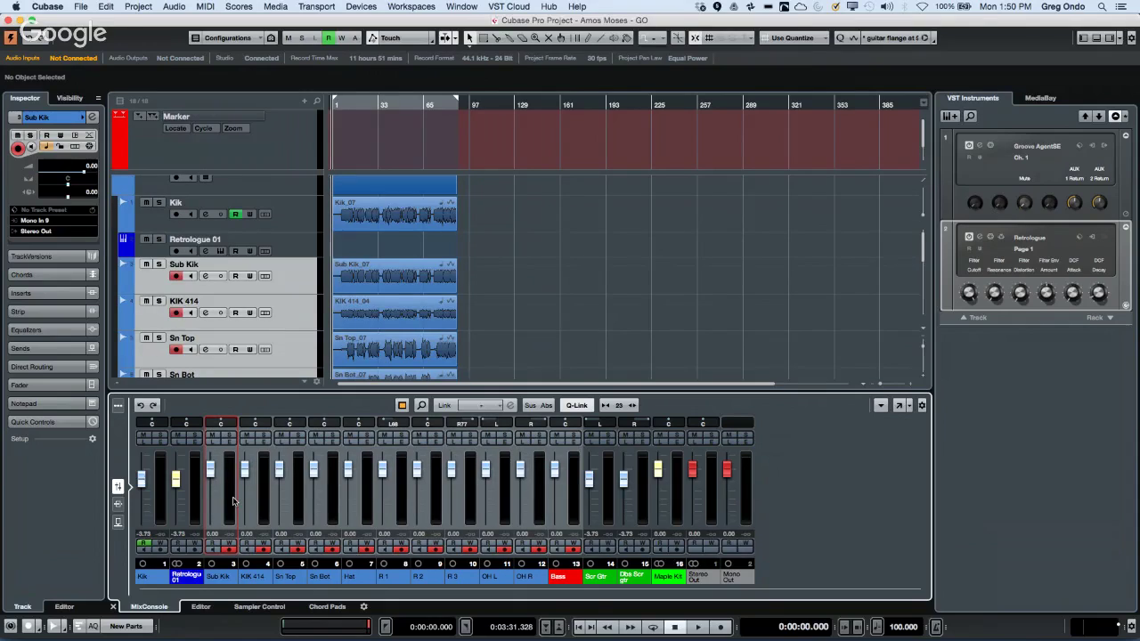
drag(233, 501, 233, 517)
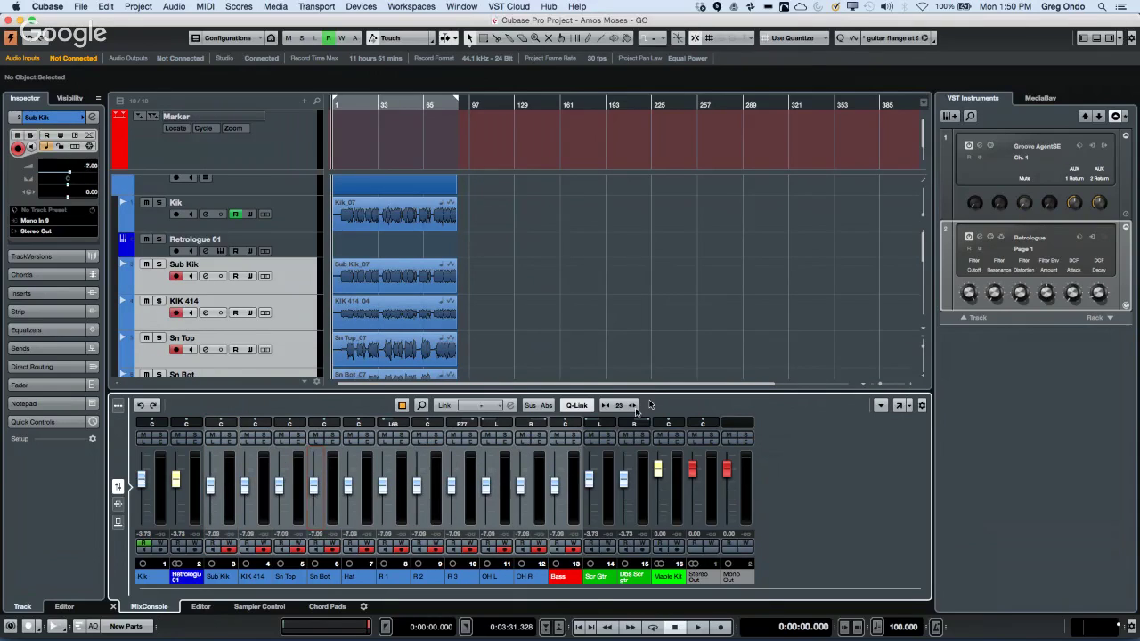
click(577, 406)
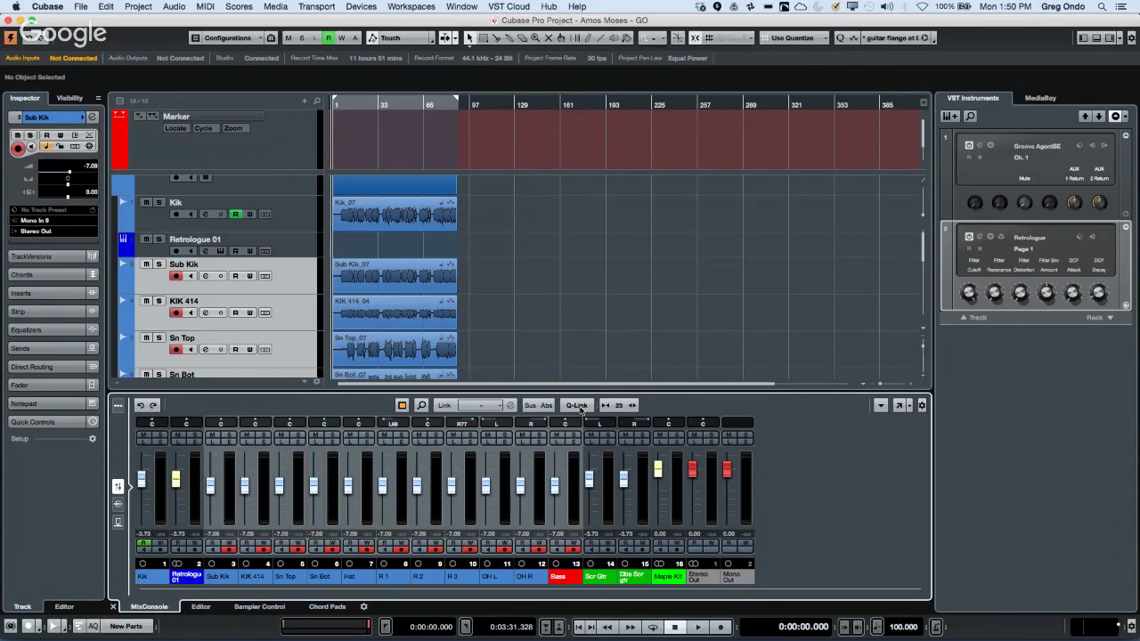
Open the Link Group Settings for the selected channels to examine the link options, and cancel without creating a group.
right_click(488, 483)
right_click(539, 457)
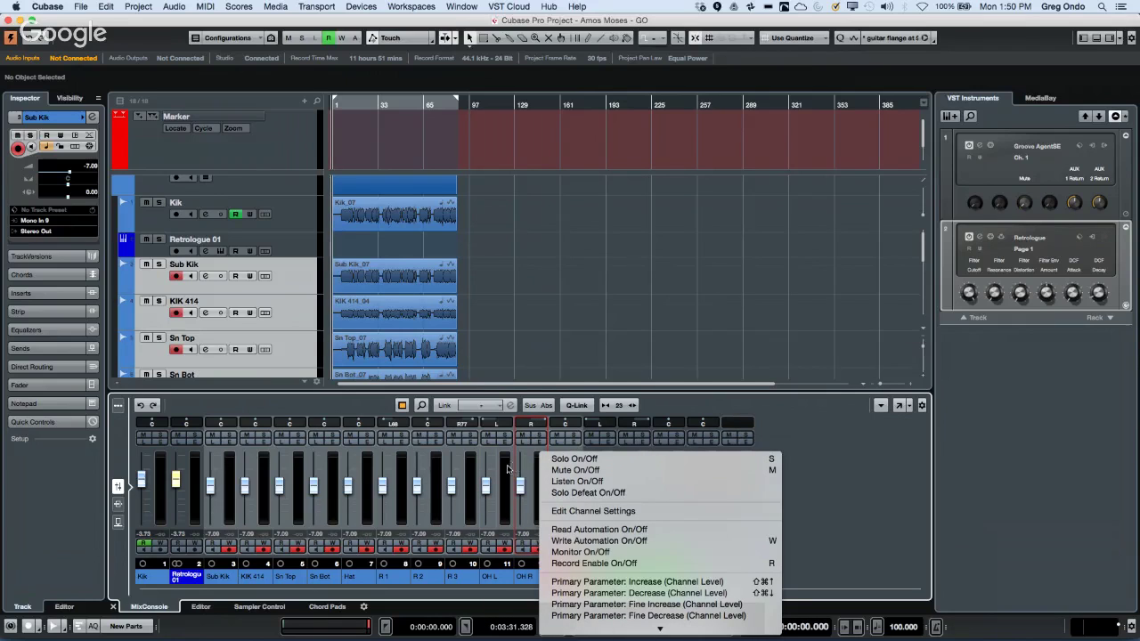
mouse_move(558, 634)
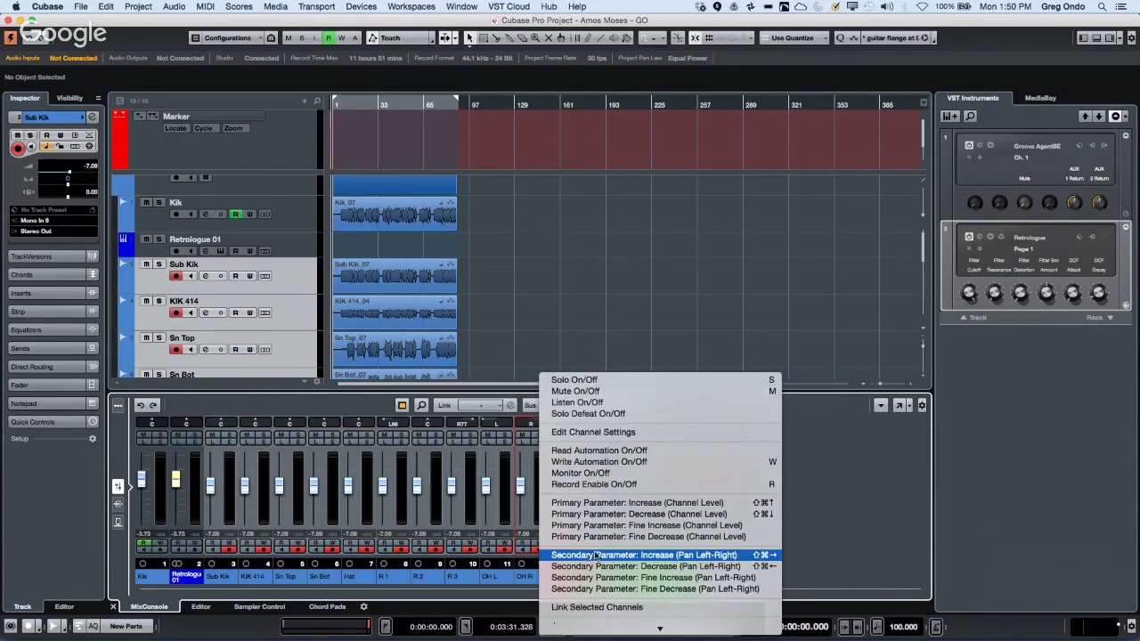
mouse_move(612, 636)
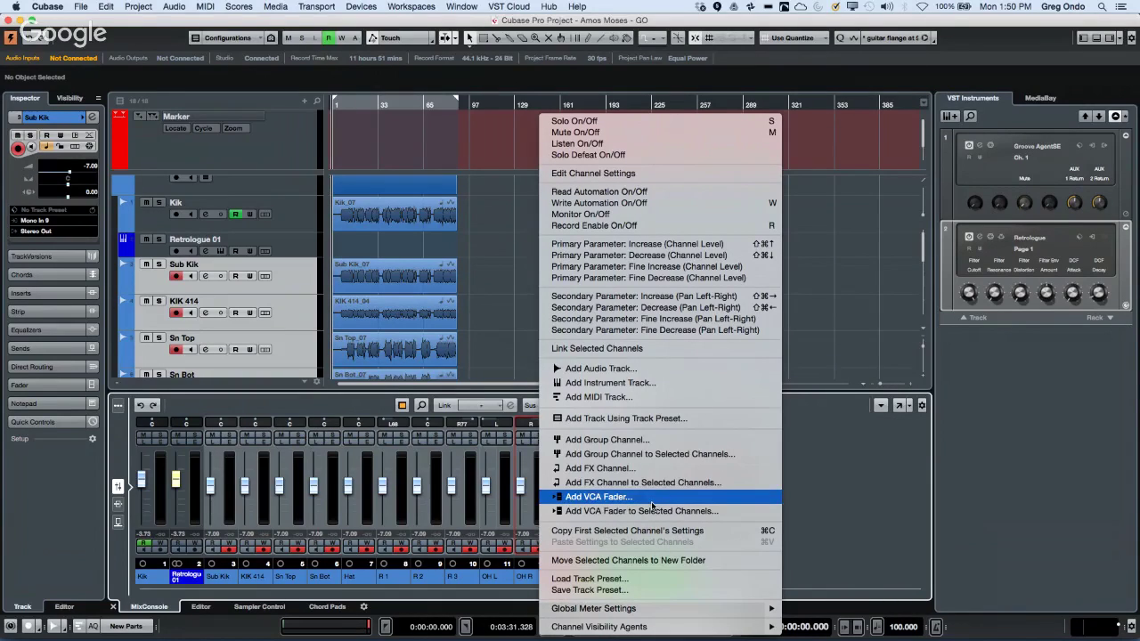
click(609, 350)
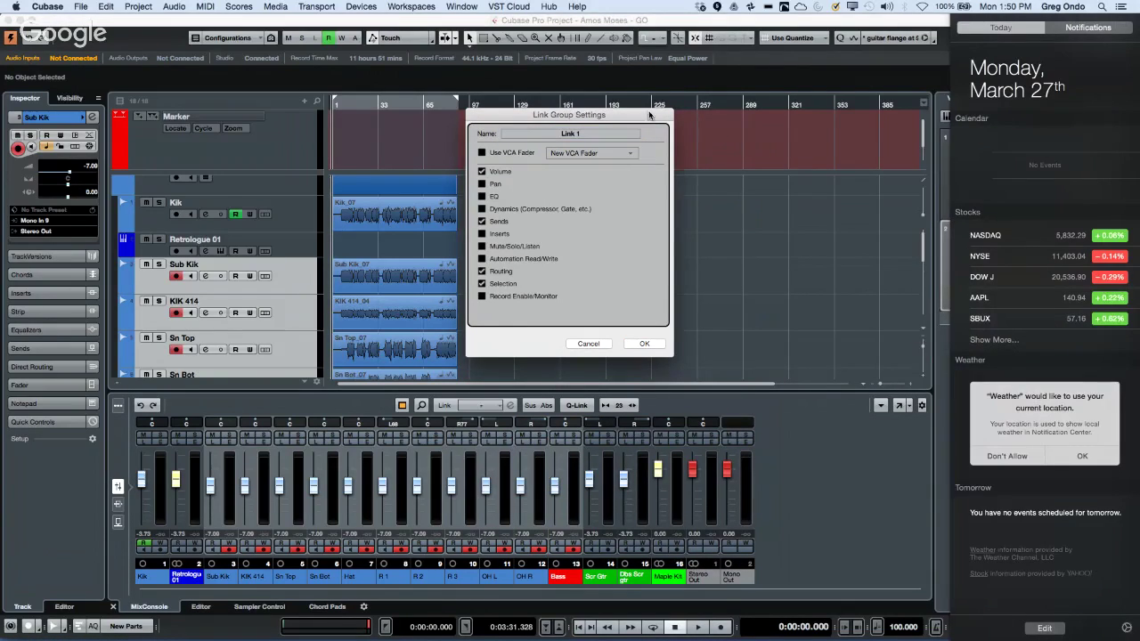
click(589, 344)
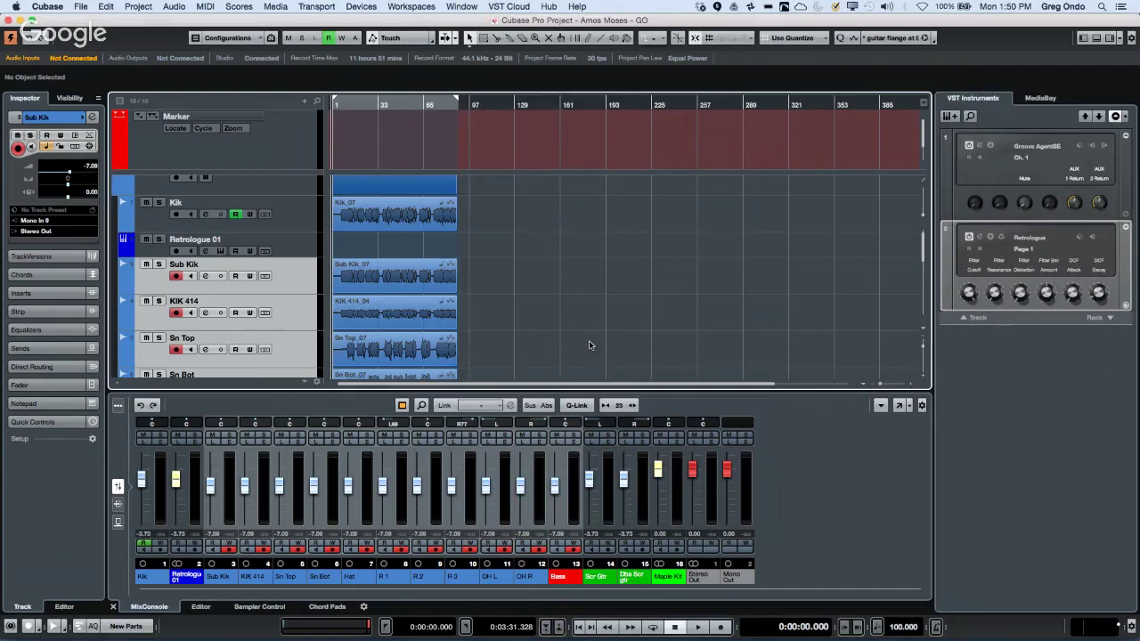
Reset each fader from the Bass channel back through Sub Kik to 0.00 again, one channel at a time.
click(556, 472)
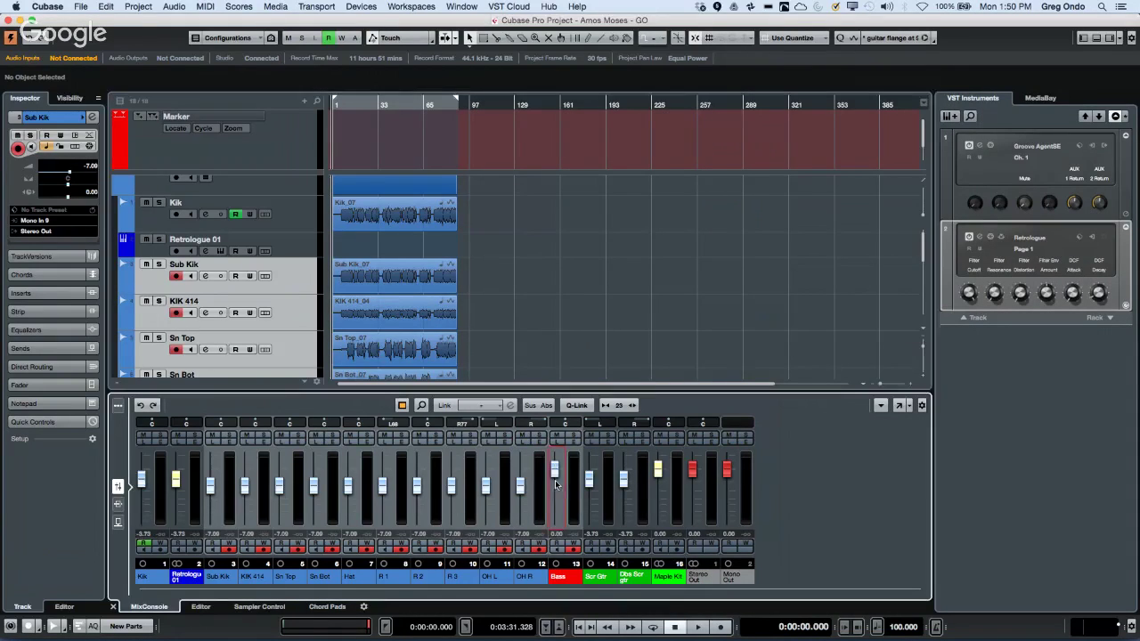
ctrl+click(520, 489)
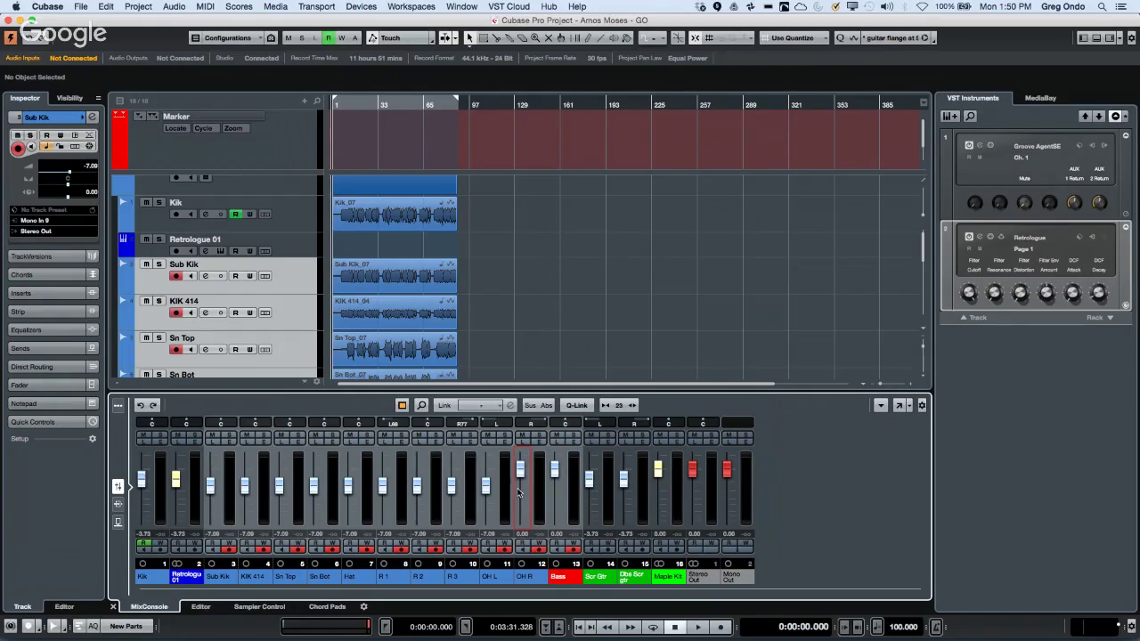
drag(488, 487, 484, 487)
ctrl+click(484, 489)
ctrl+click(451, 486)
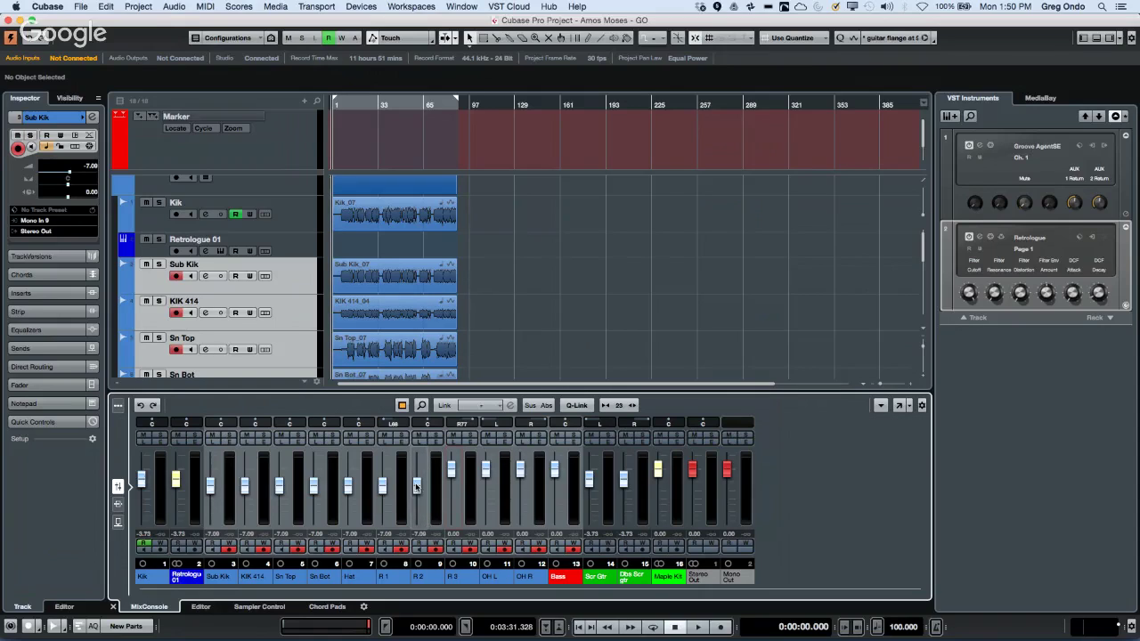
ctrl+click(418, 488)
ctrl+click(383, 486)
ctrl+click(348, 486)
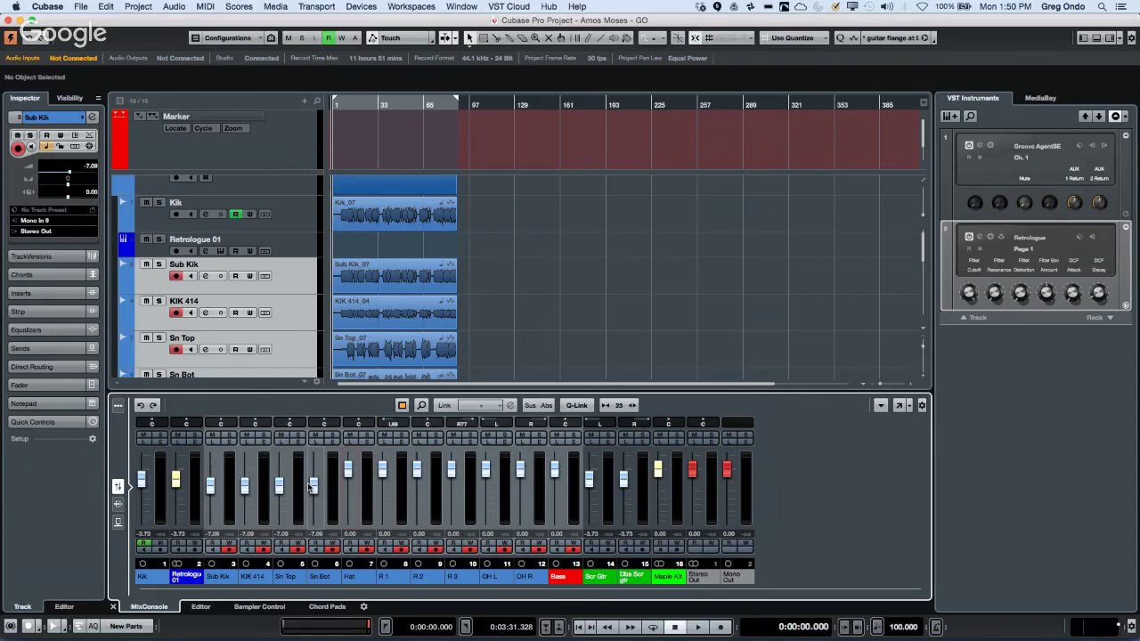
ctrl+click(314, 486)
ctrl+click(279, 486)
ctrl+click(244, 486)
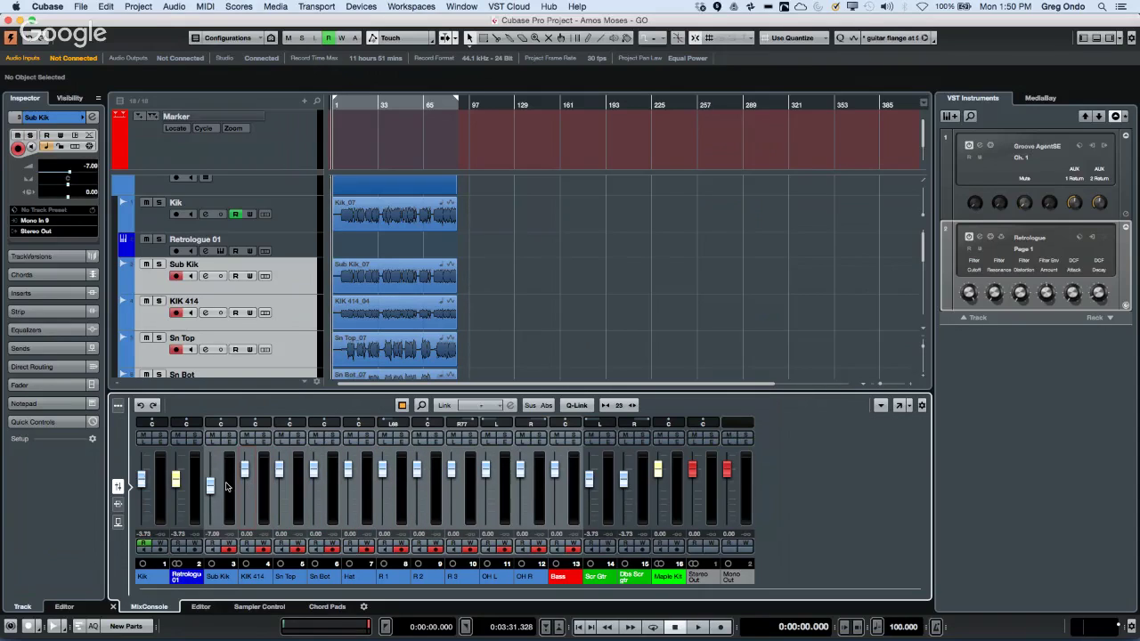
ctrl+click(210, 486)
Create a sampler track by loading the Atmo 13_AM sample from the Caleidoscope loops and samples into the Sampler Control.
click(271, 607)
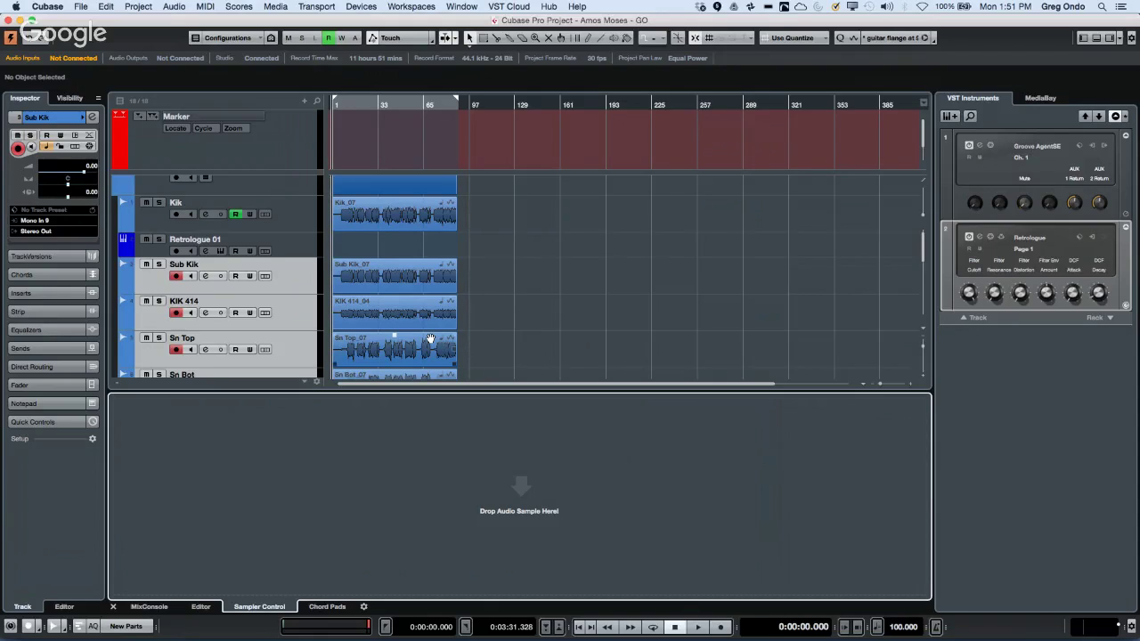
click(364, 105)
key(h)
key(Home)
scroll(323, 182, down, 1)
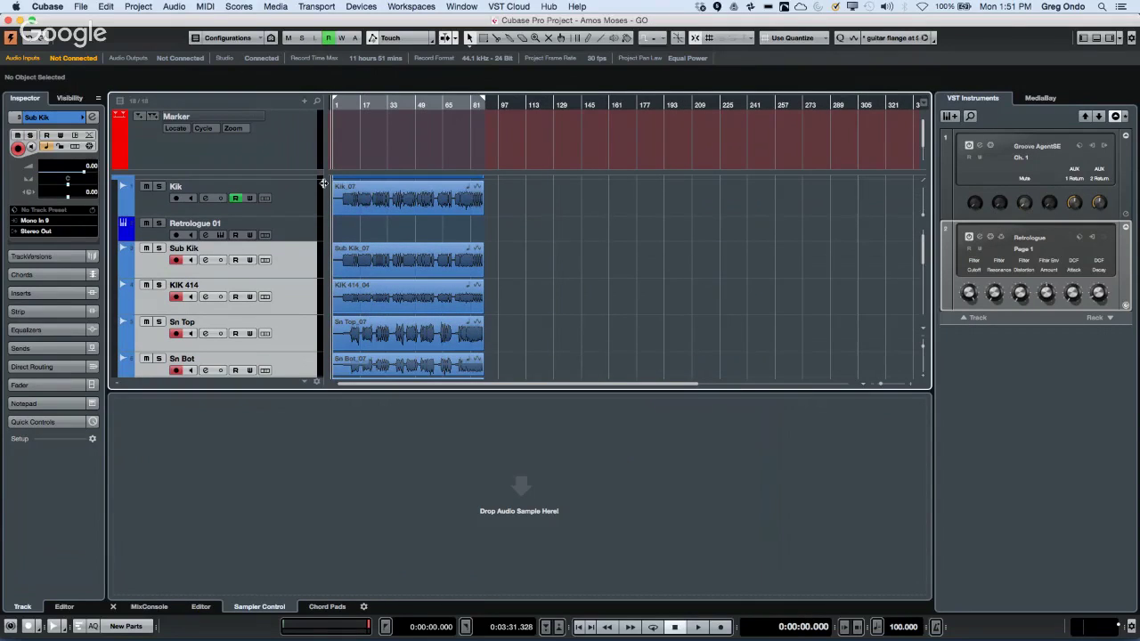
scroll(352, 222, down, 5)
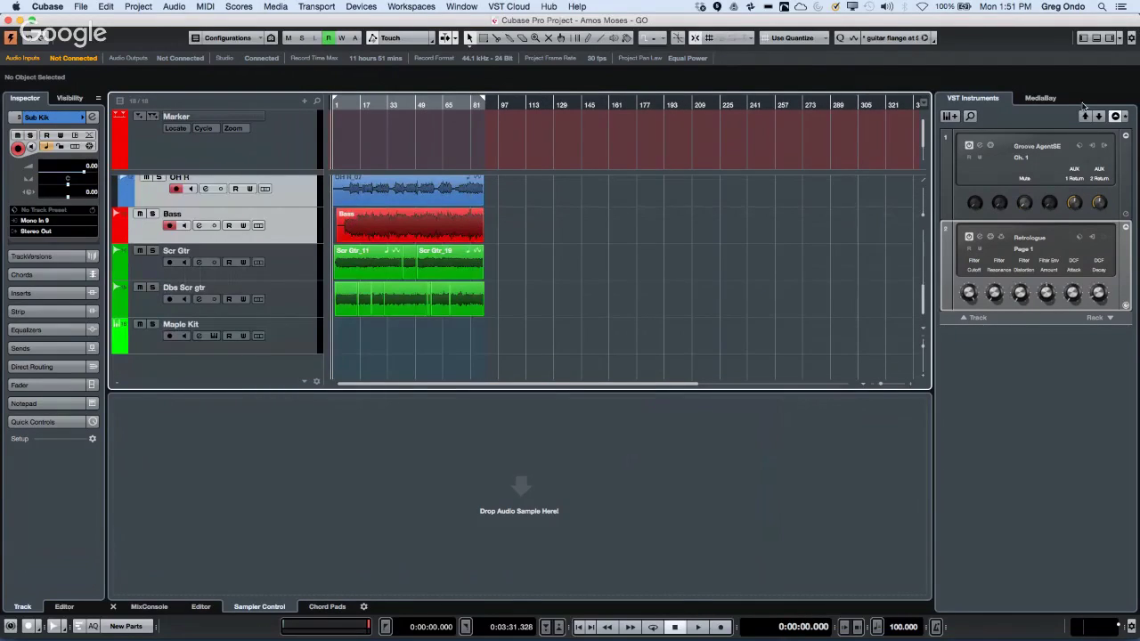
click(1039, 100)
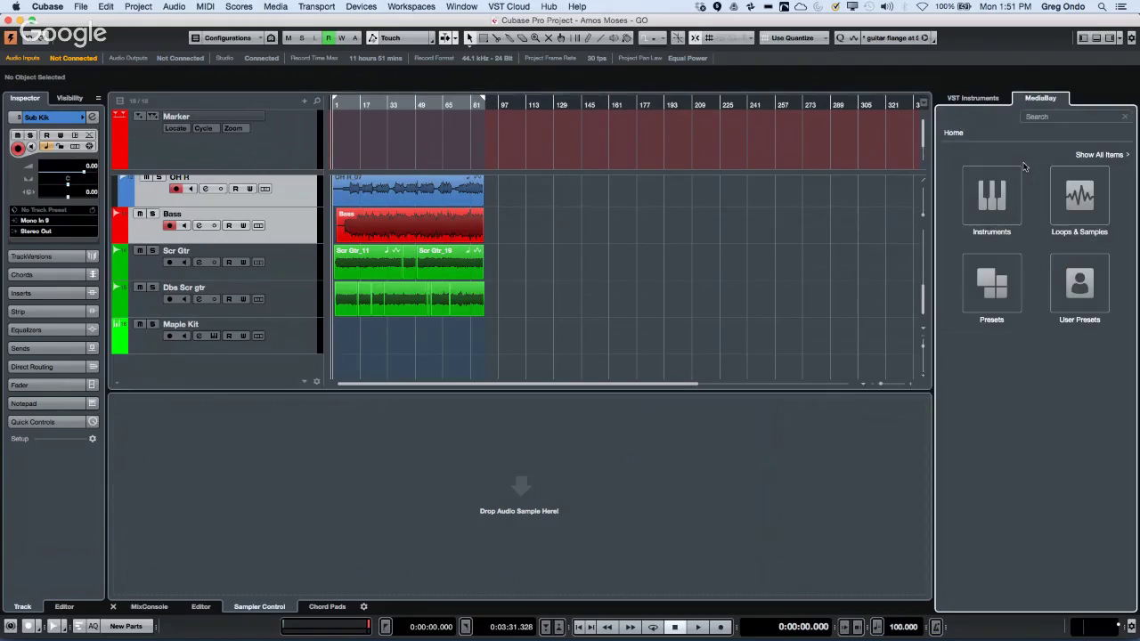
click(1095, 217)
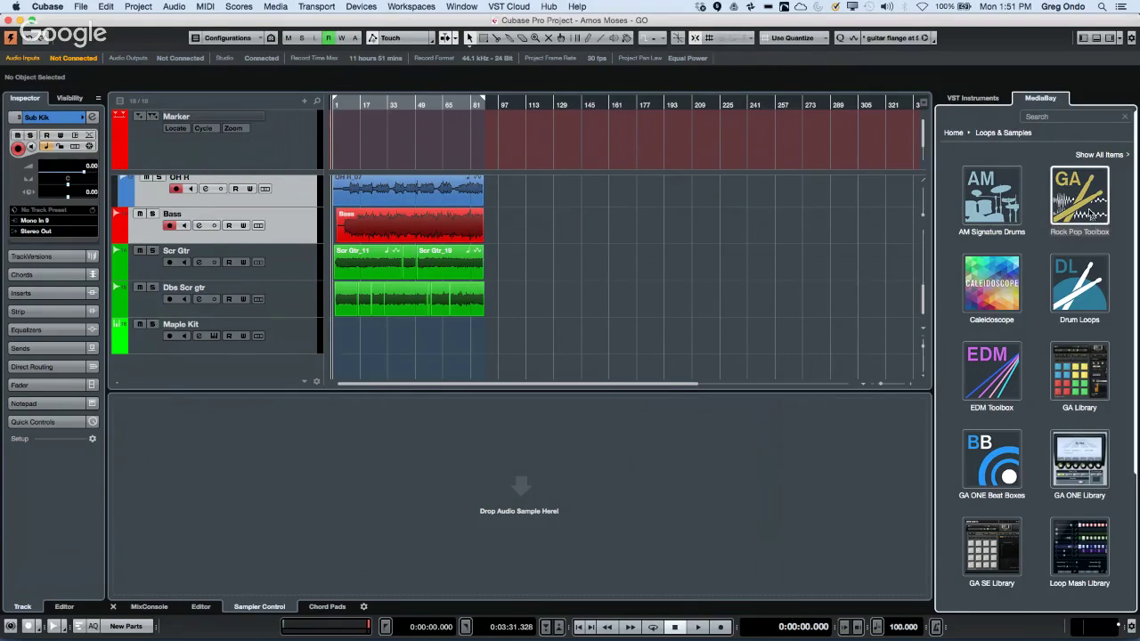
click(1018, 328)
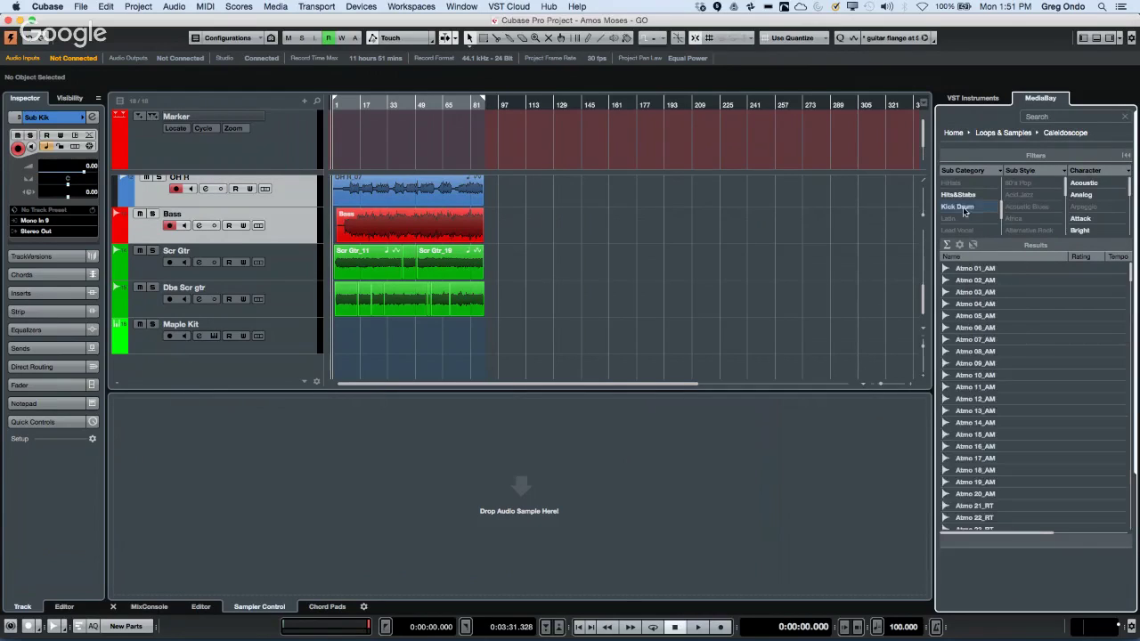
drag(976, 410, 524, 523)
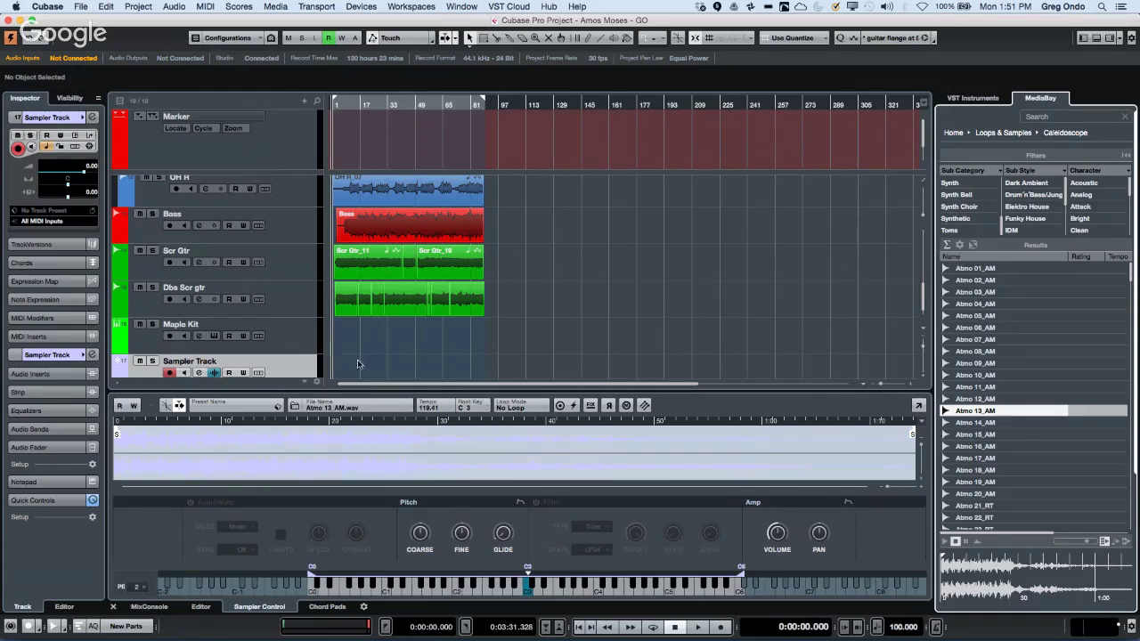
Enlarge the Sampler Control area, turn on the sampler track's filter, and show the filter envelope.
drag(401, 390, 463, 303)
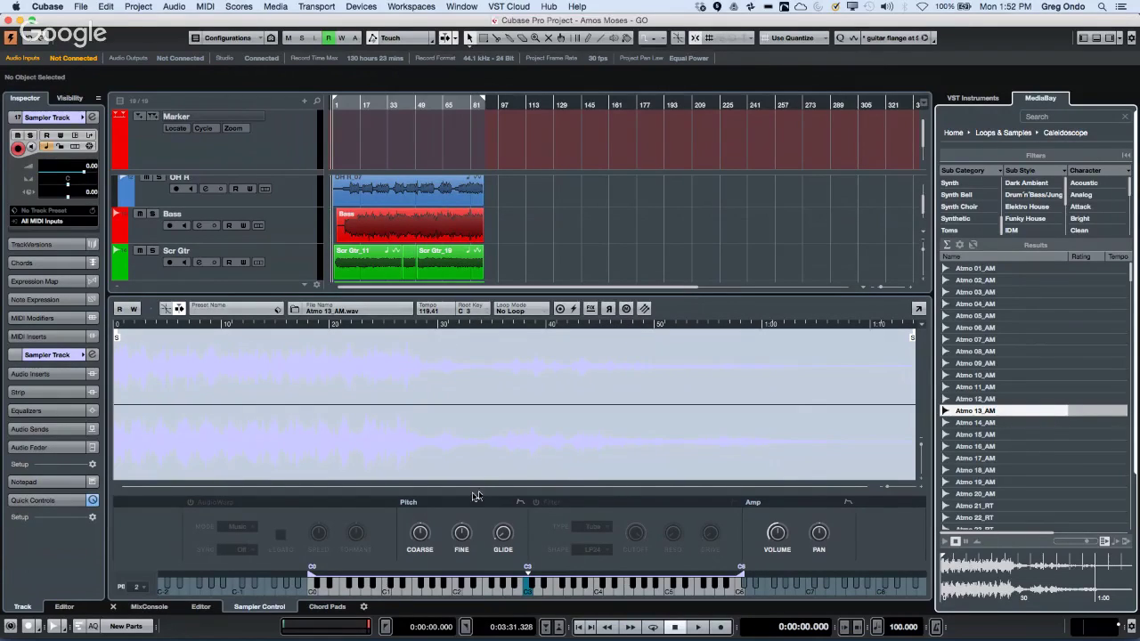
click(546, 507)
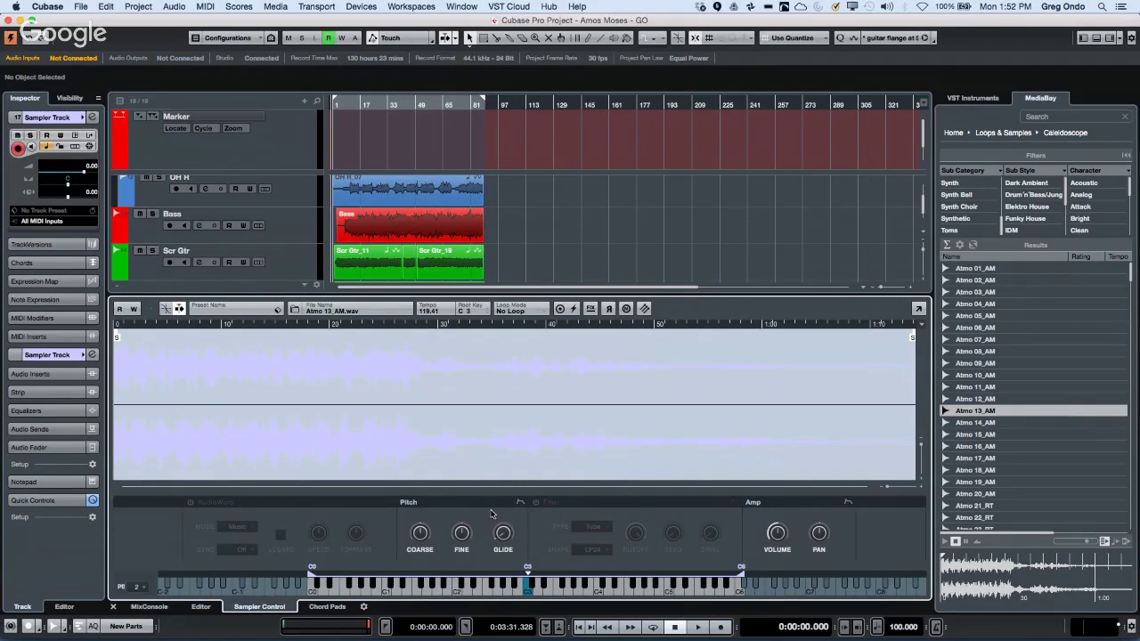
click(537, 503)
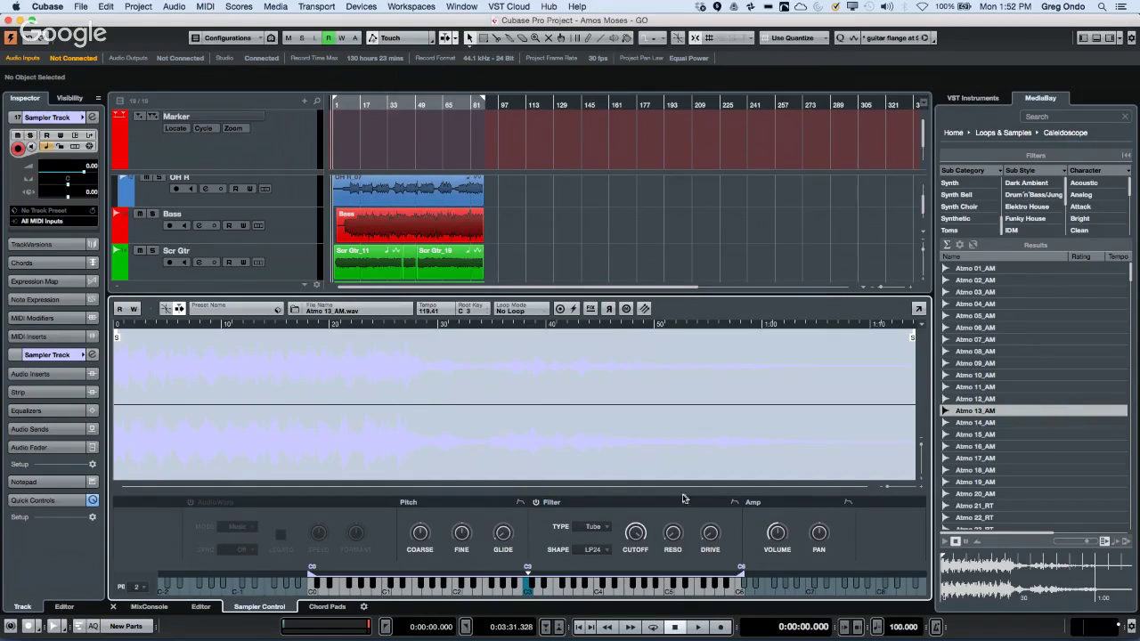
click(734, 502)
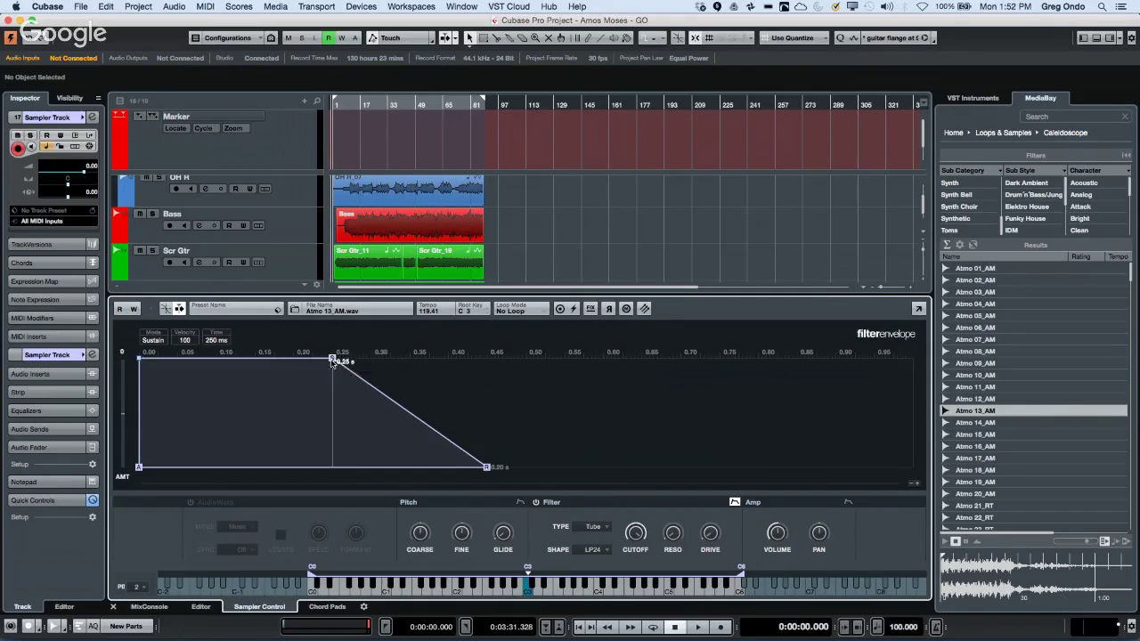
Shape the filter envelope with a rise to a node at about 145 ms, a sustain node at about 0.29 s and a curved release.
drag(332, 359, 349, 463)
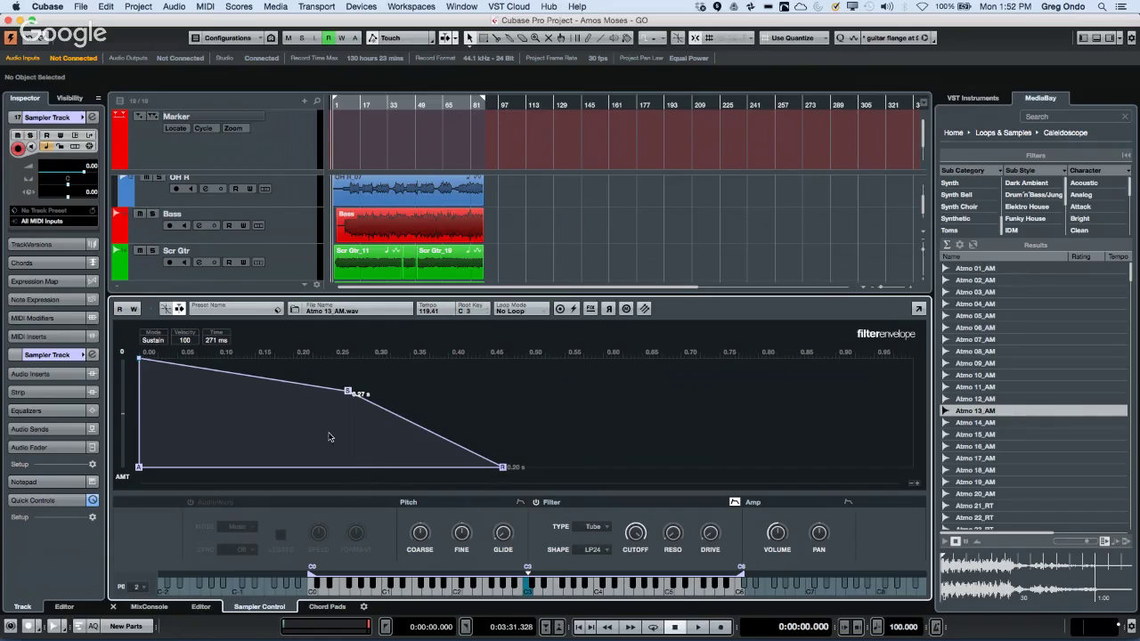
drag(140, 359, 194, 397)
drag(227, 338, 250, 408)
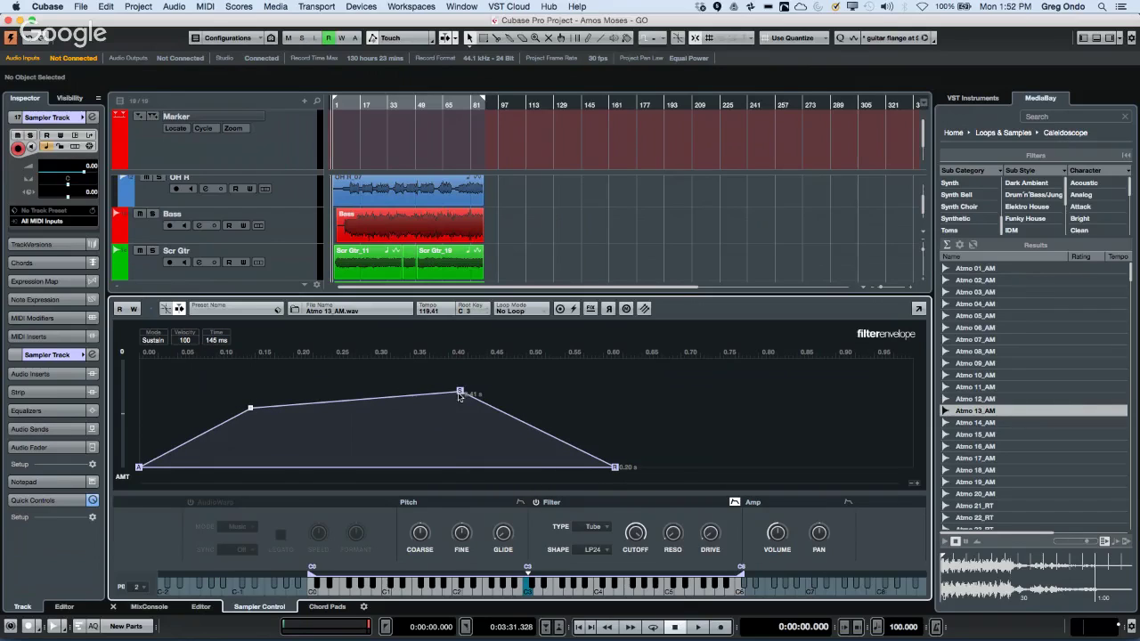
drag(455, 395, 455, 405)
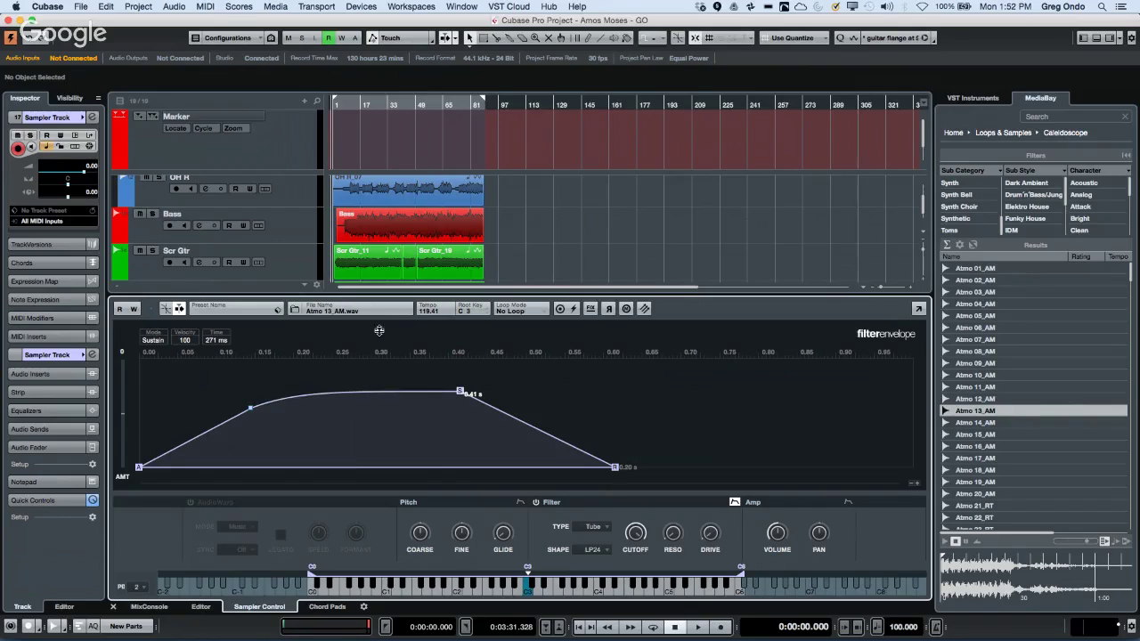
drag(514, 416, 497, 431)
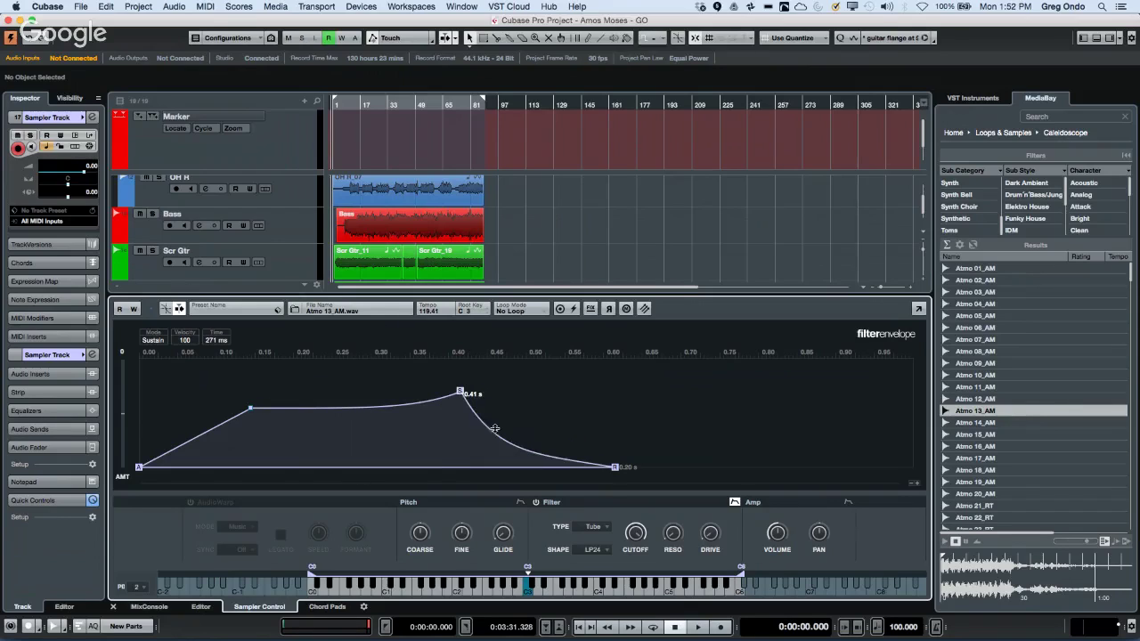
drag(460, 392, 370, 395)
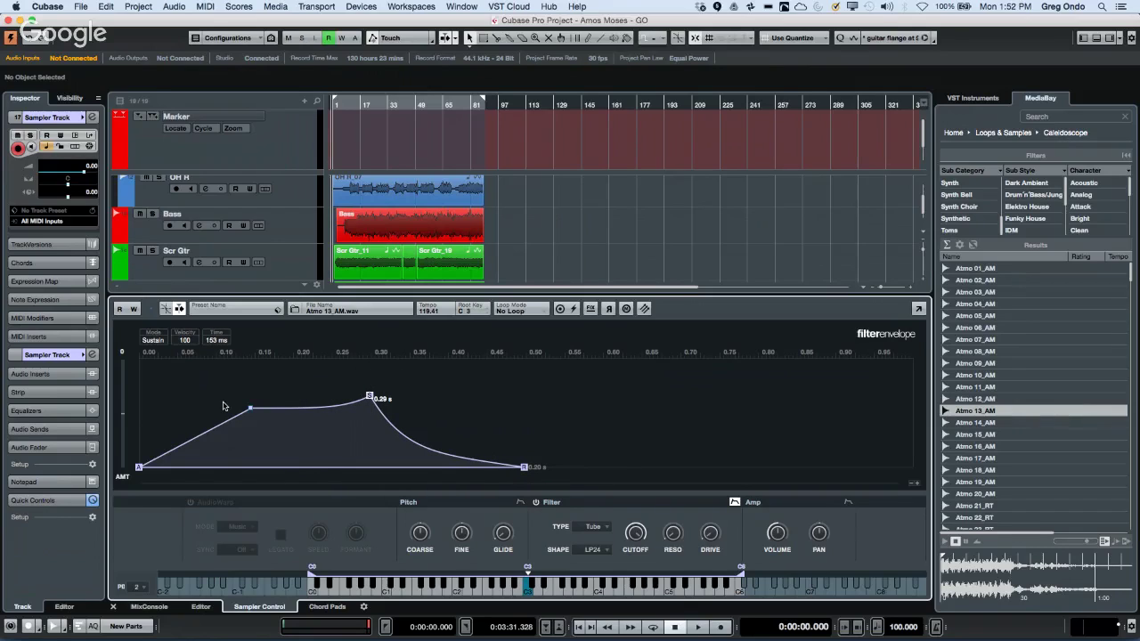
mouse_move(252, 410)
mouse_down()
mouse_move(251, 360)
mouse_move(251, 409)
mouse_up()
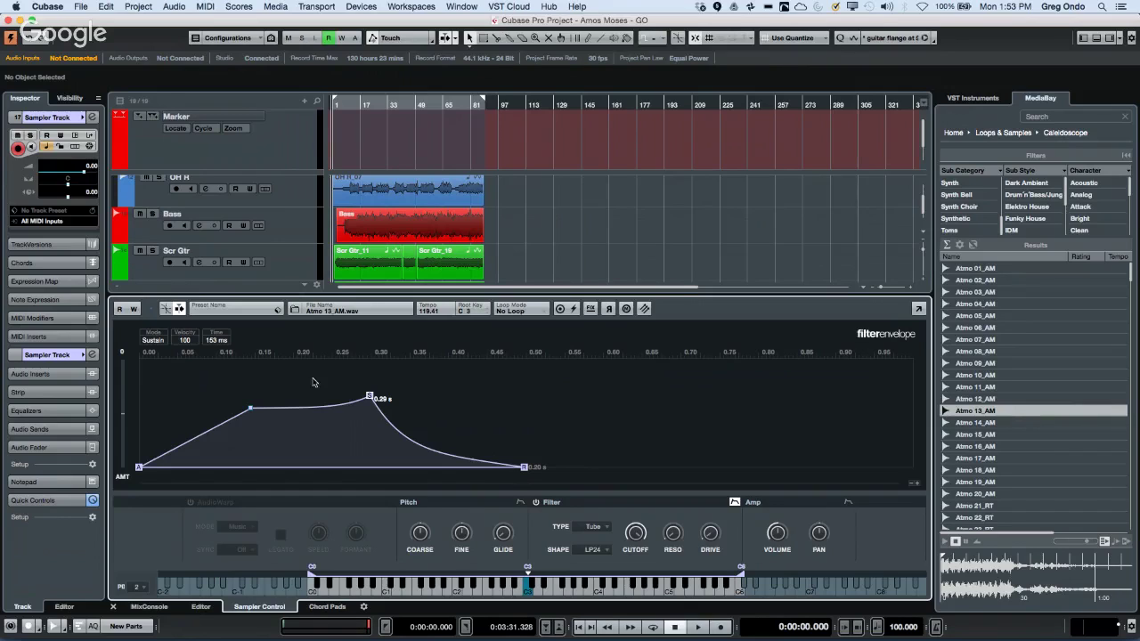
In the MixConsole, lower the OH L, R 2, R 1 and Hat faders individually to differing levels, with R 2 at about -8.49 dB.
click(149, 607)
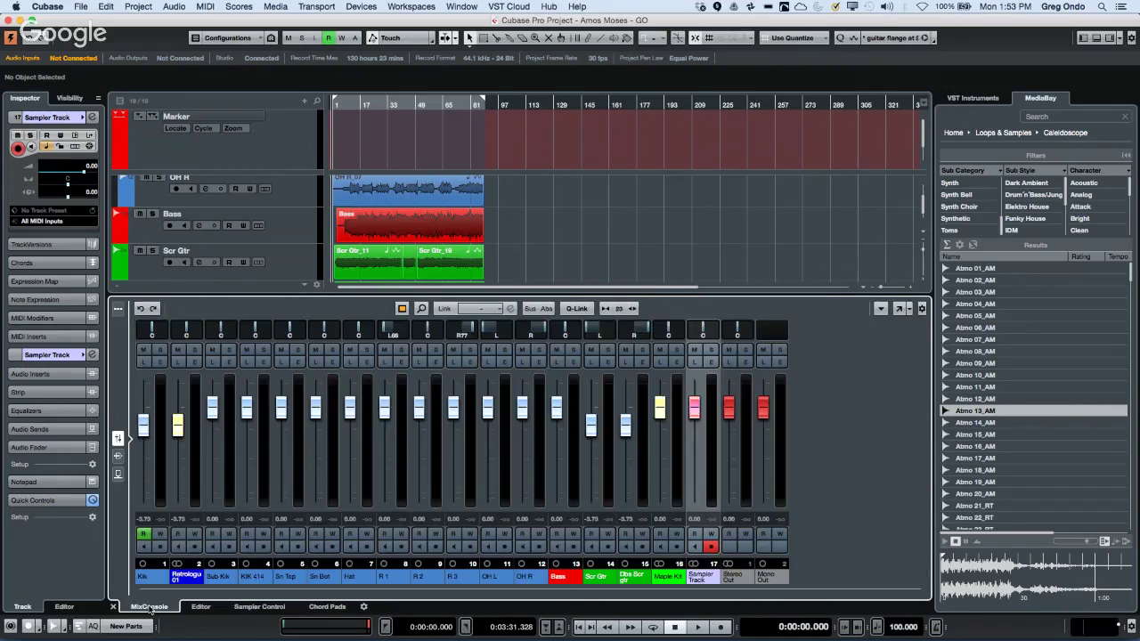
drag(488, 407, 489, 439)
click(437, 408)
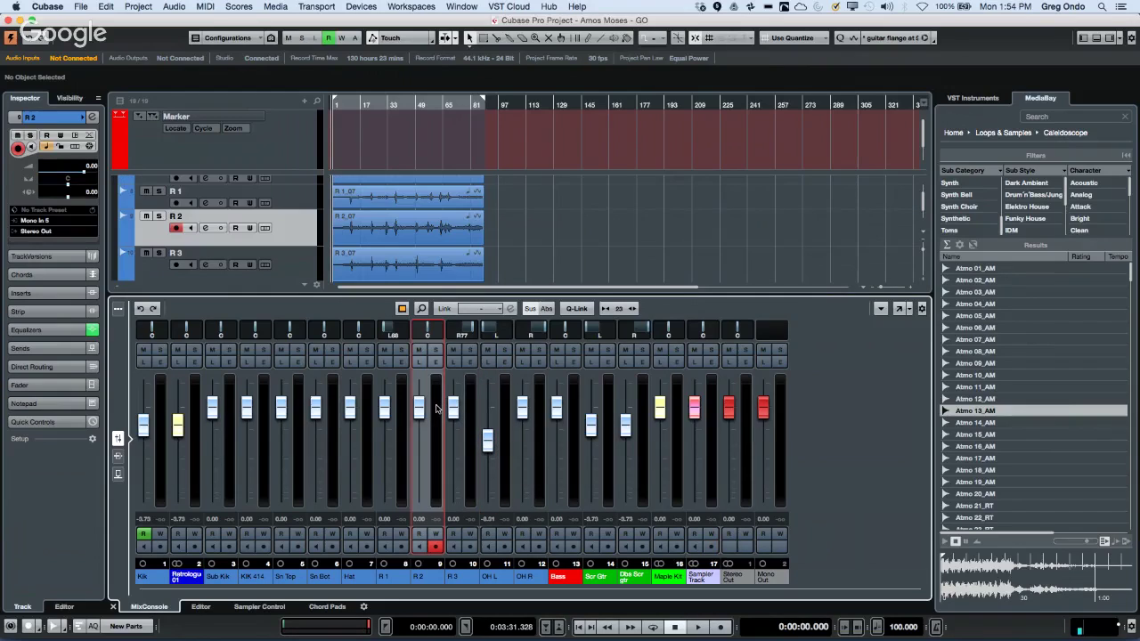
drag(418, 407, 385, 443)
drag(350, 407, 343, 445)
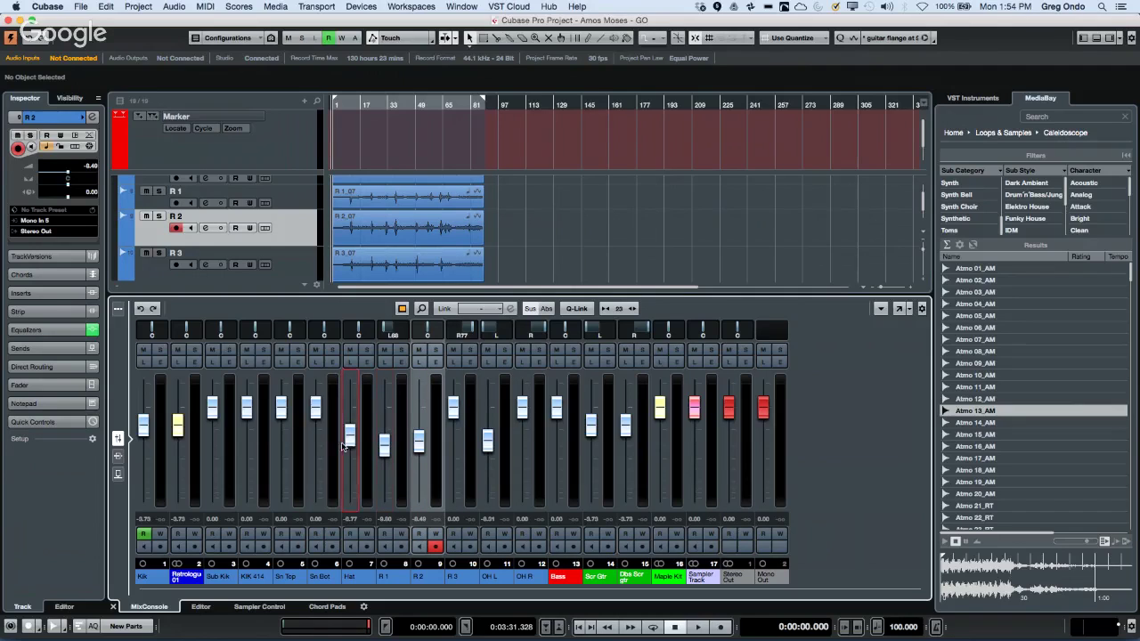
Select the channels from KIK 414 through Dbs Scr gtr and lower only the Sn Top fader to about -13.5 dB.
click(264, 463)
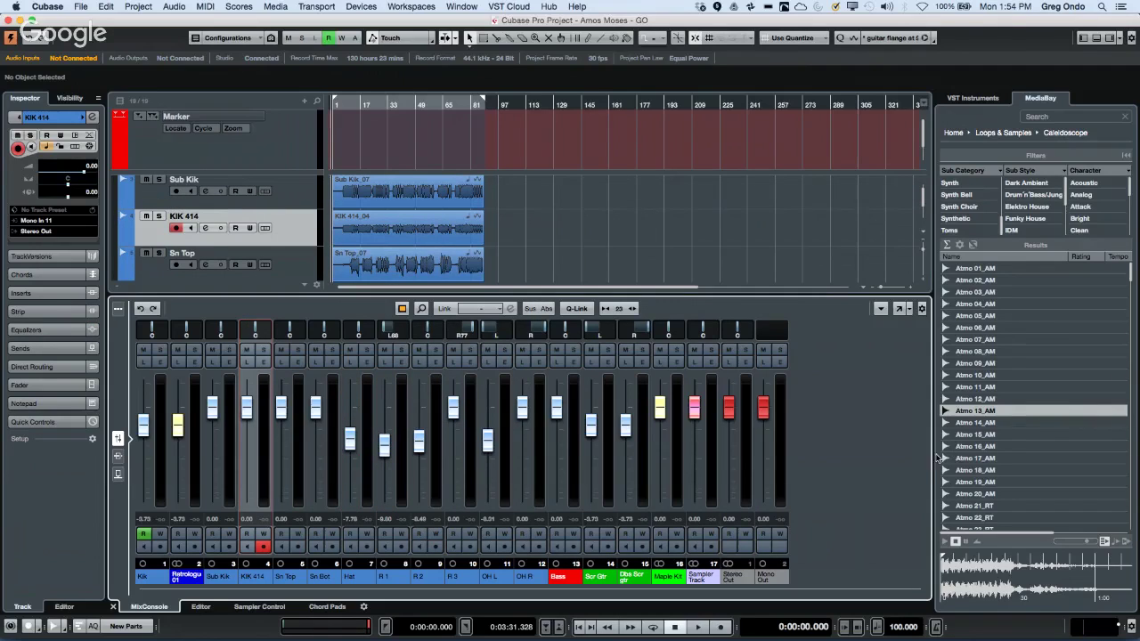
shift+click(646, 472)
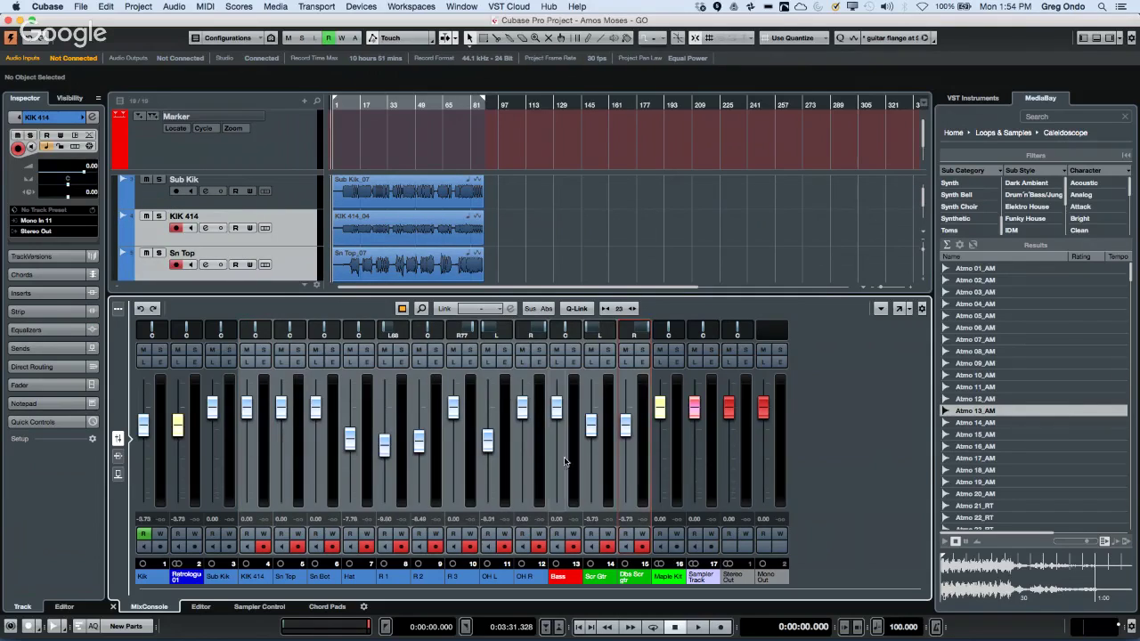
click(264, 426)
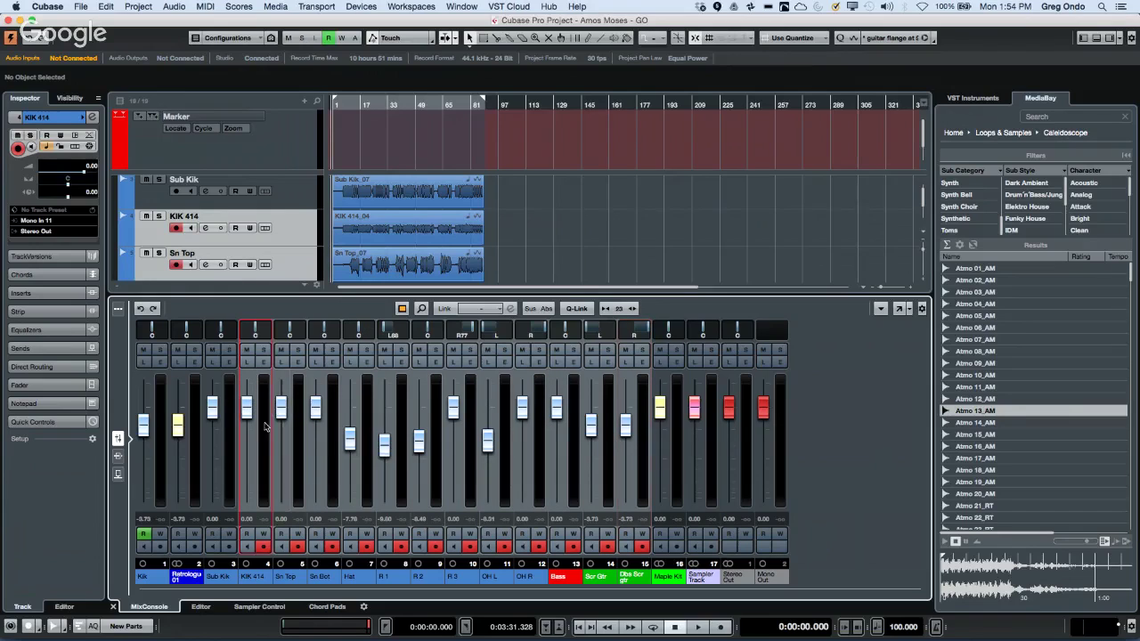
drag(281, 408, 280, 455)
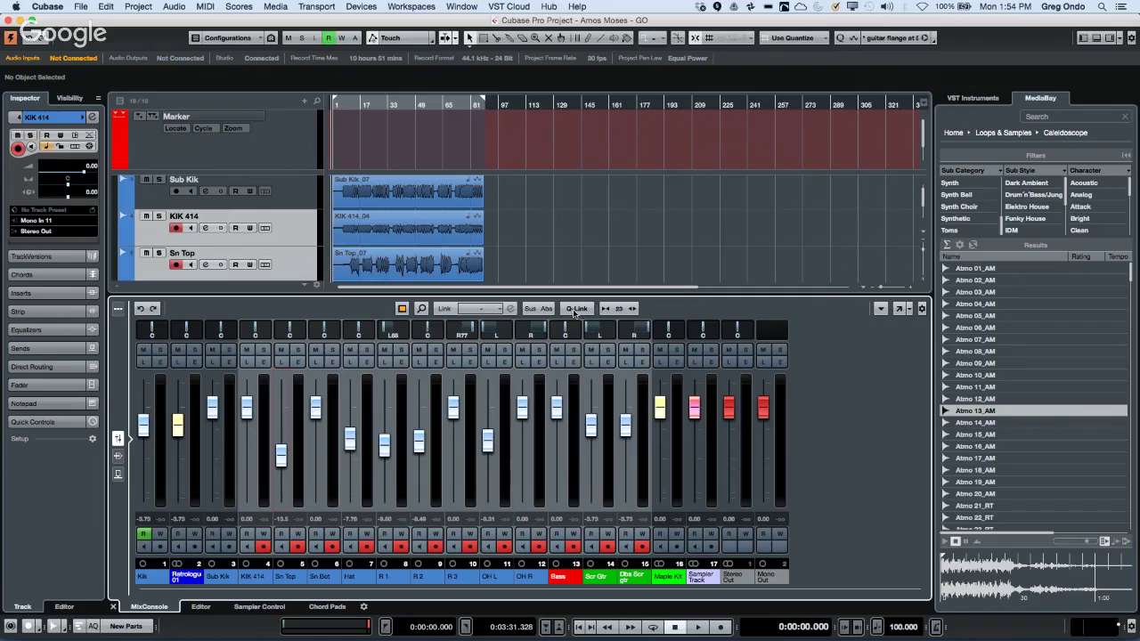
Create link group Link 1 with Volume, Sends, Routing and Selection linked, and lower its faders until KIK 414 is at about -2.77 dB.
click(442, 310)
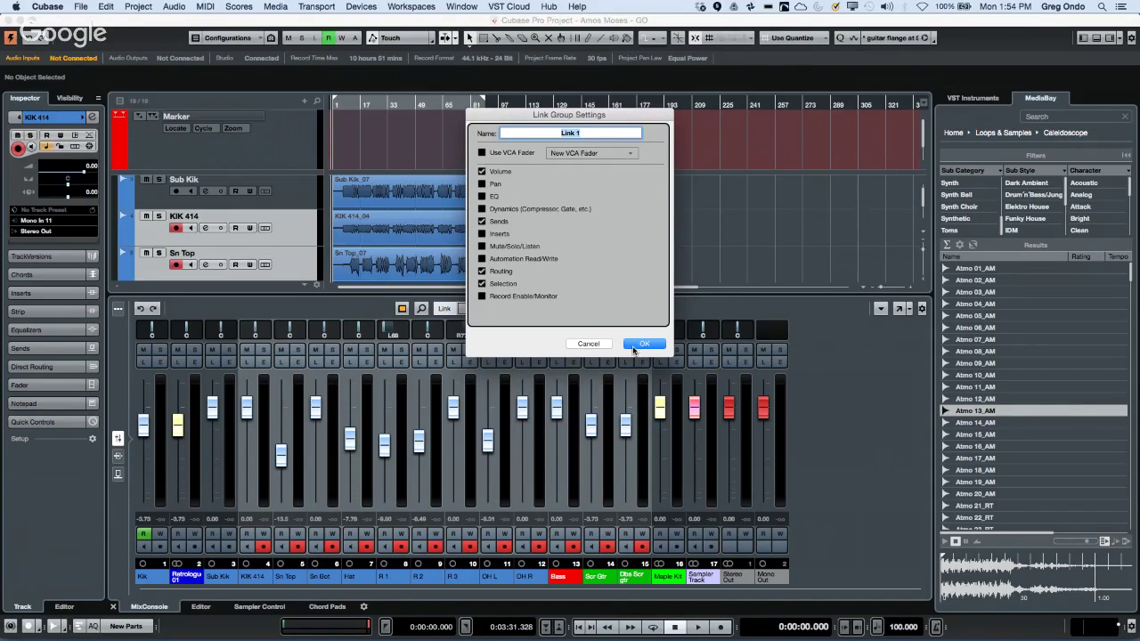
click(634, 350)
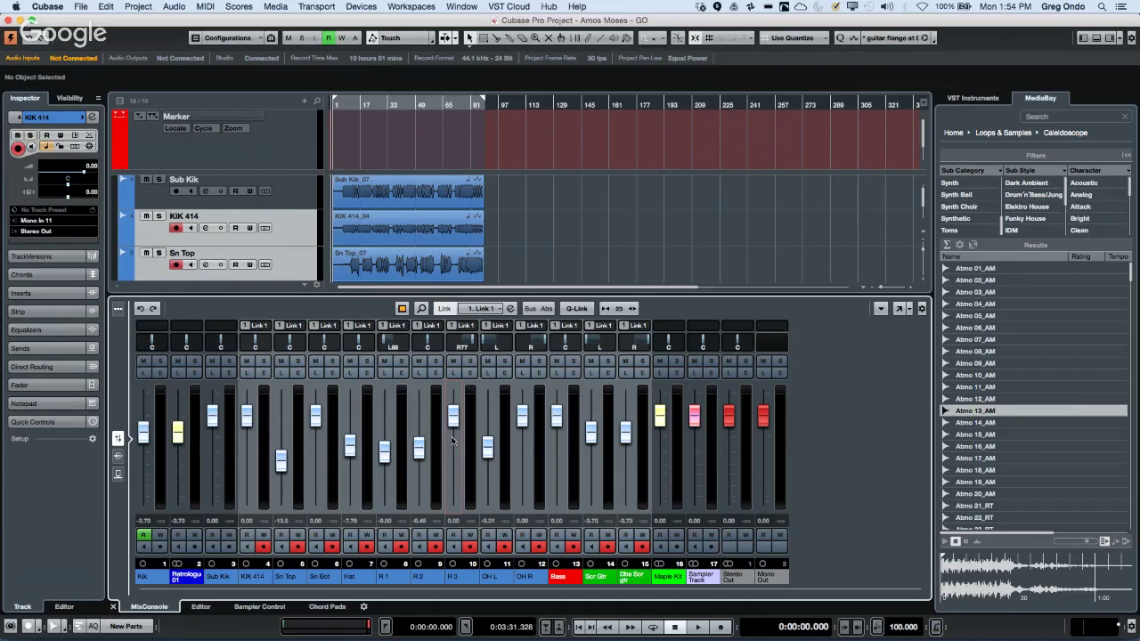
mouse_move(452, 441)
mouse_down()
mouse_move(452, 429)
mouse_move(453, 470)
mouse_move(453, 451)
mouse_up()
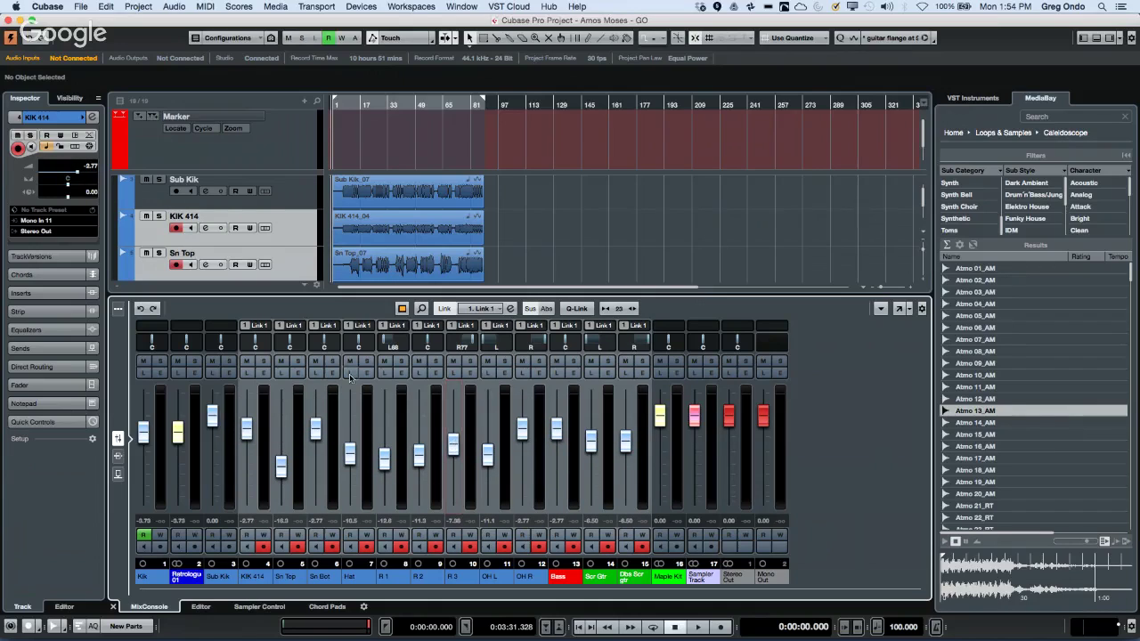
Open the Key Commands settings, enlarge the dialog and examine the commands in the Mixer category.
click(56, 5)
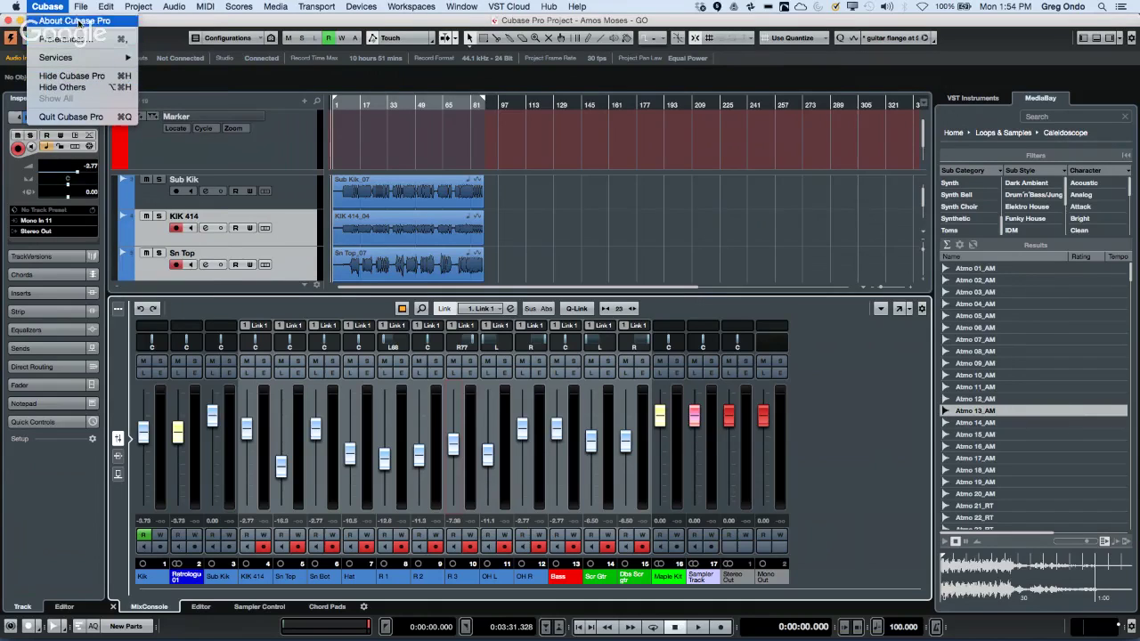
mouse_move(82, 11)
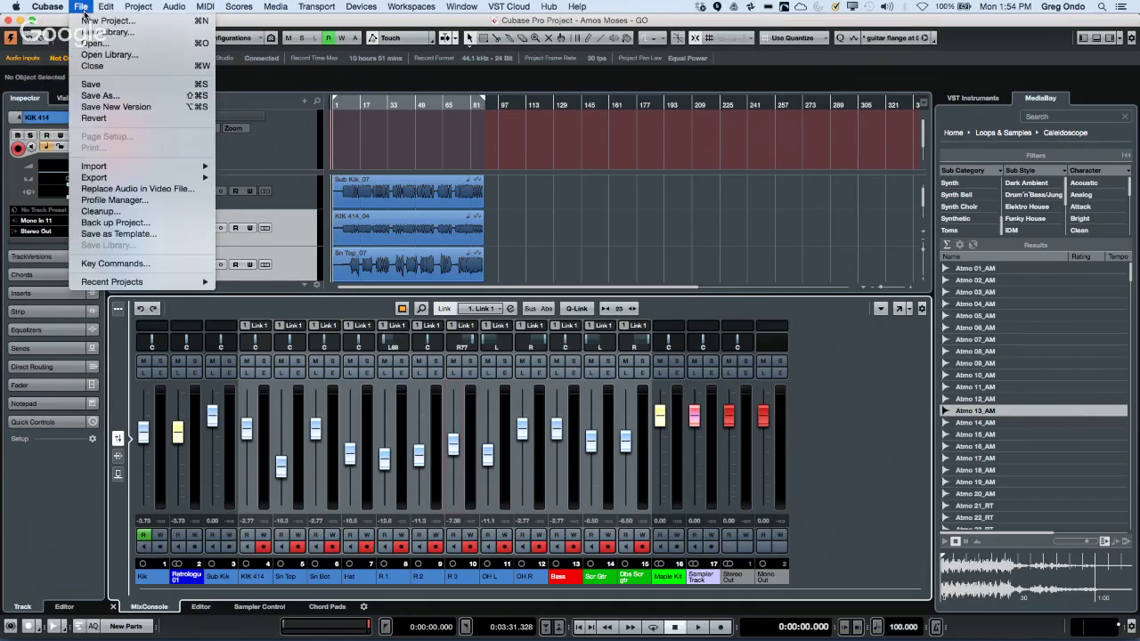
click(114, 263)
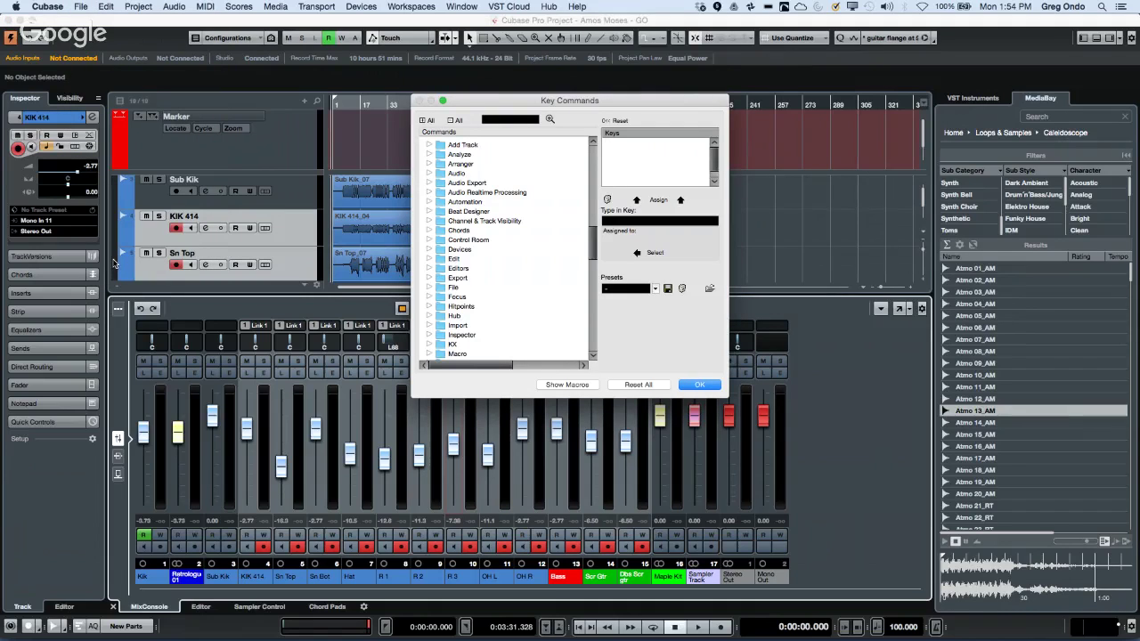
scroll(480, 258, up, 10)
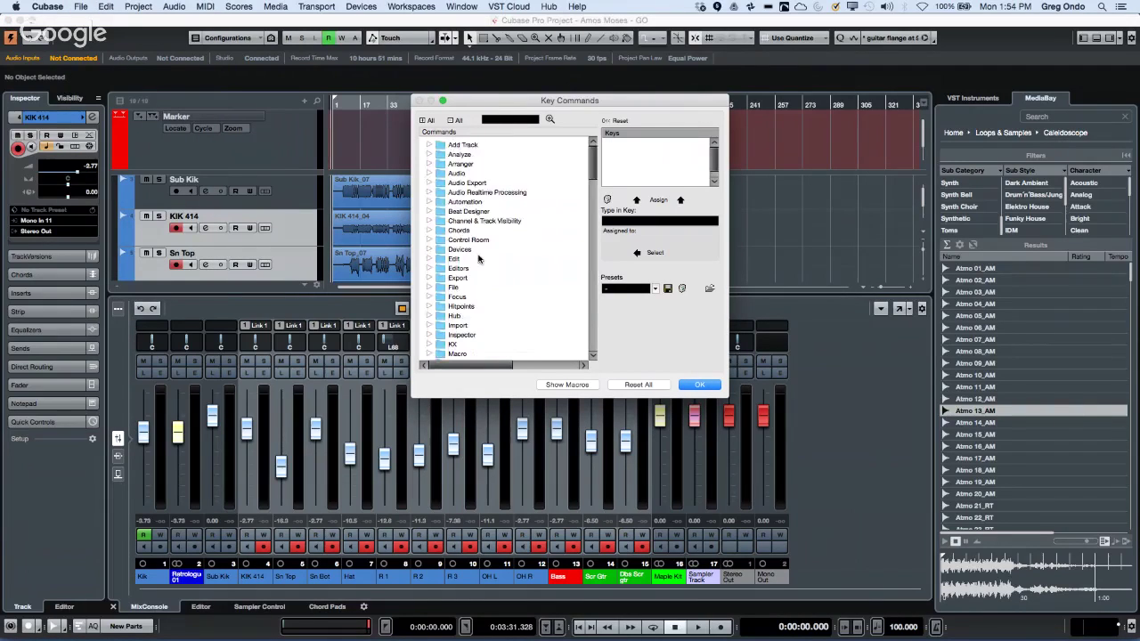
scroll(478, 258, down, 5)
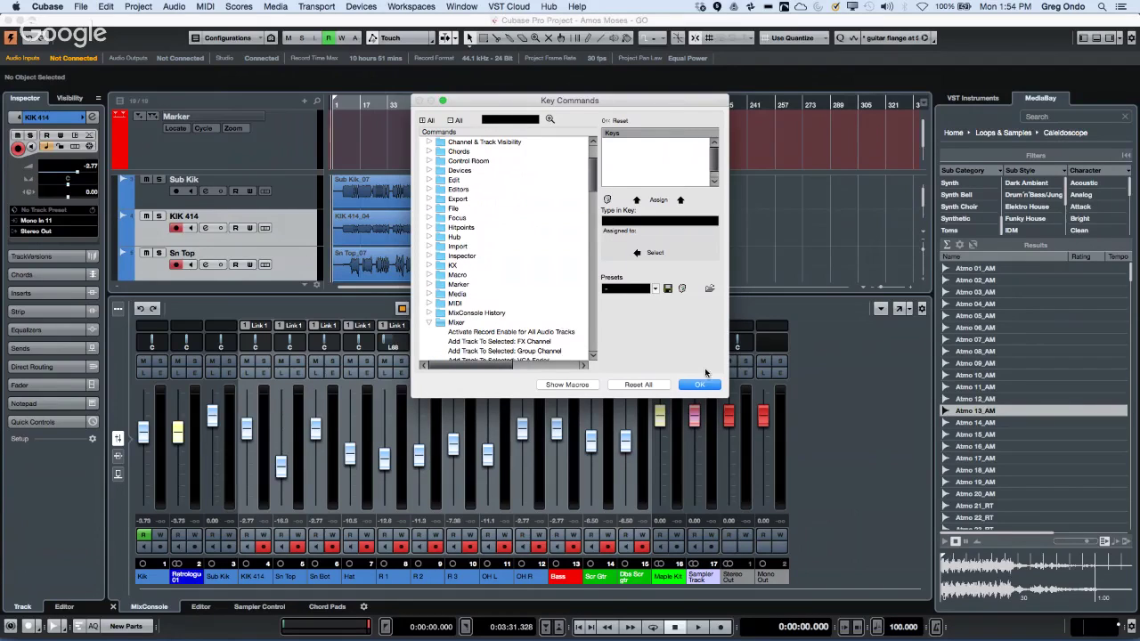
drag(721, 393, 836, 476)
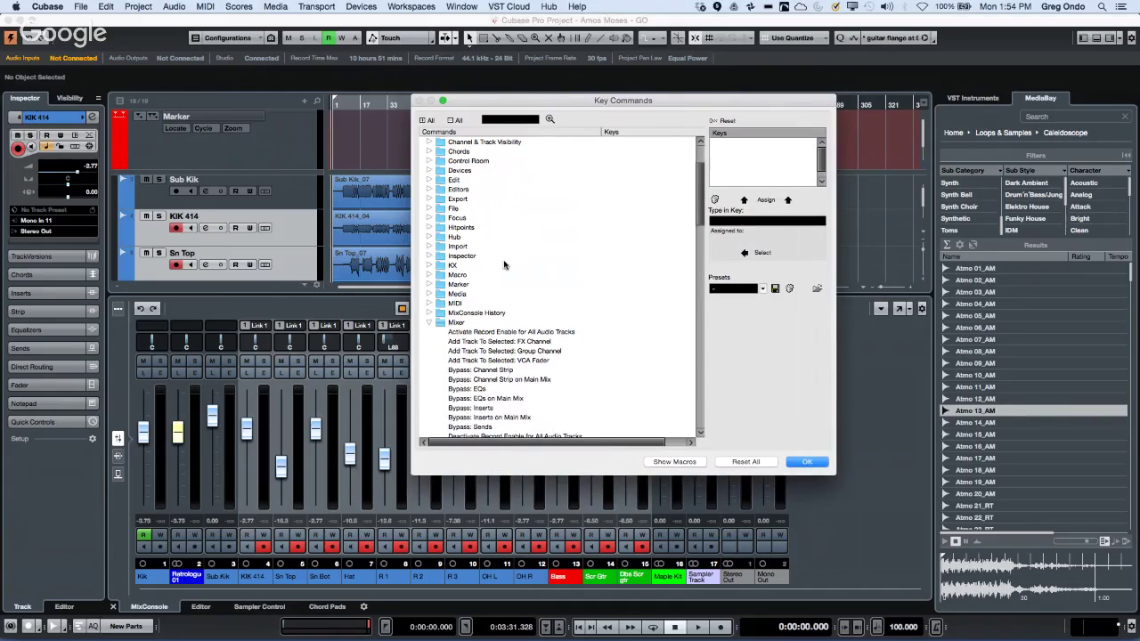
scroll(485, 261, down, 1)
scroll(488, 272, down, 4)
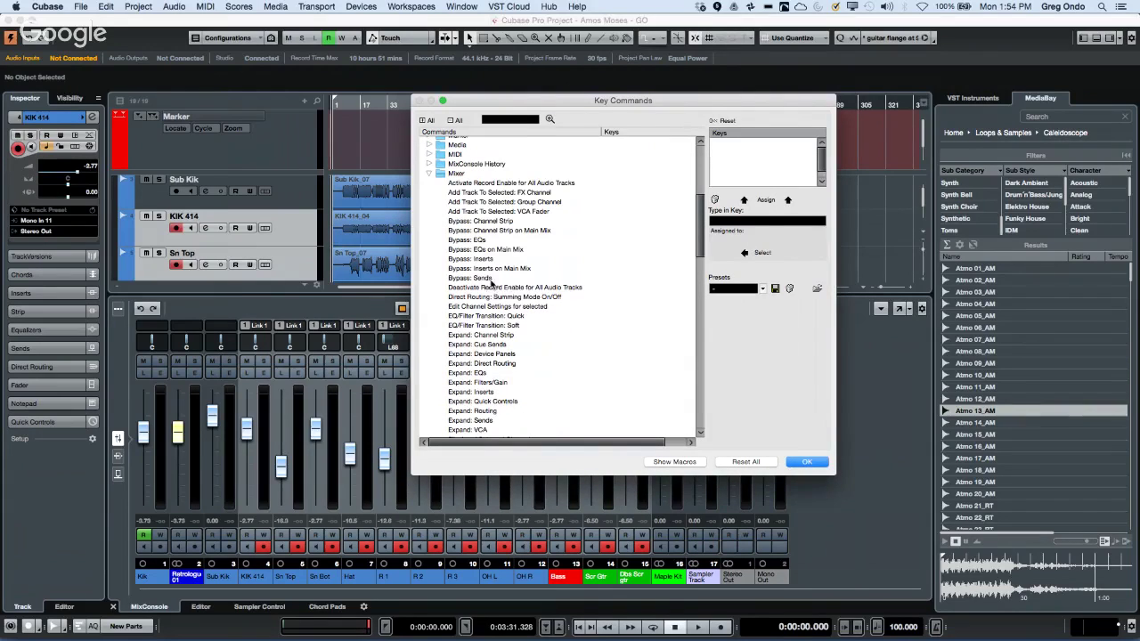
Search the key commands for "suspend" and go through the matching Suspend Reading and Suspend Writing automation commands.
click(494, 119)
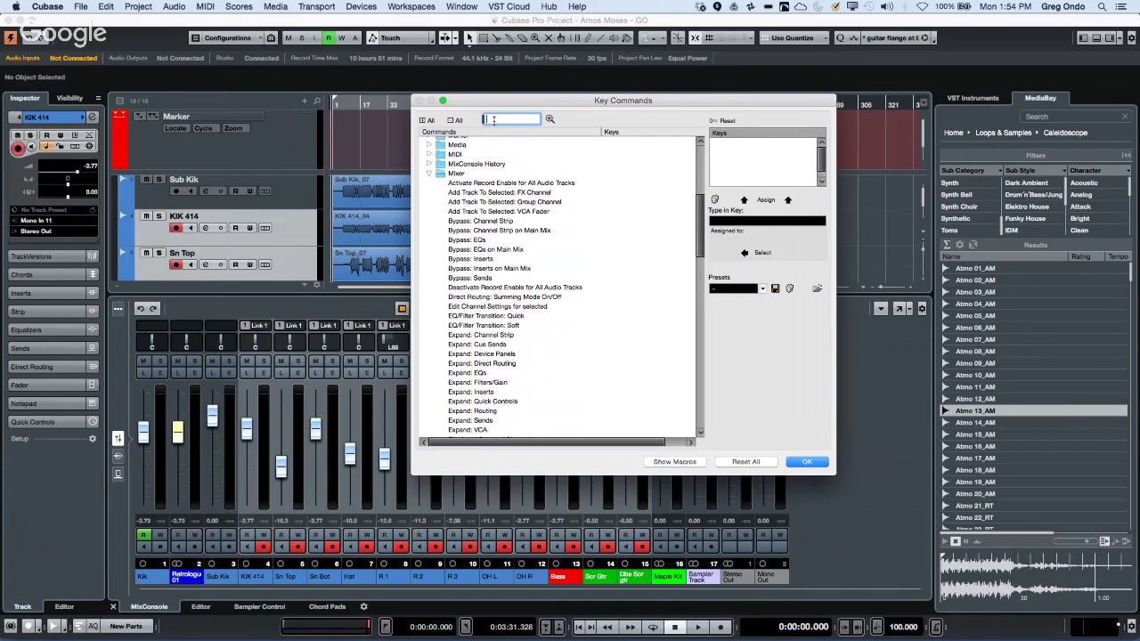
text(suspend)
key(Return)
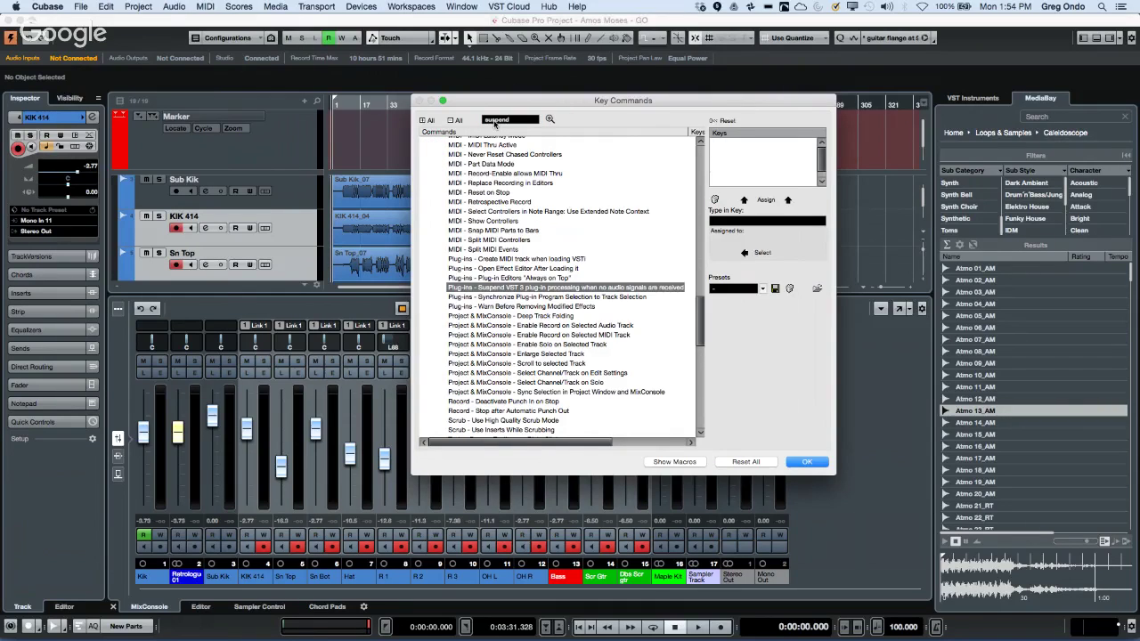
click(550, 120)
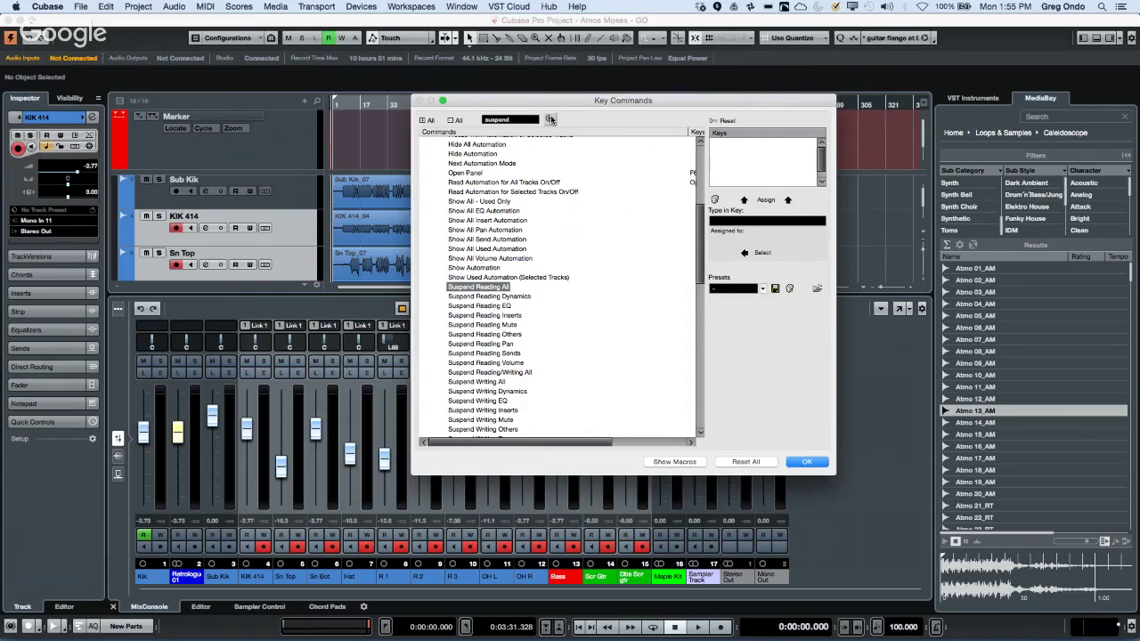
click(551, 119)
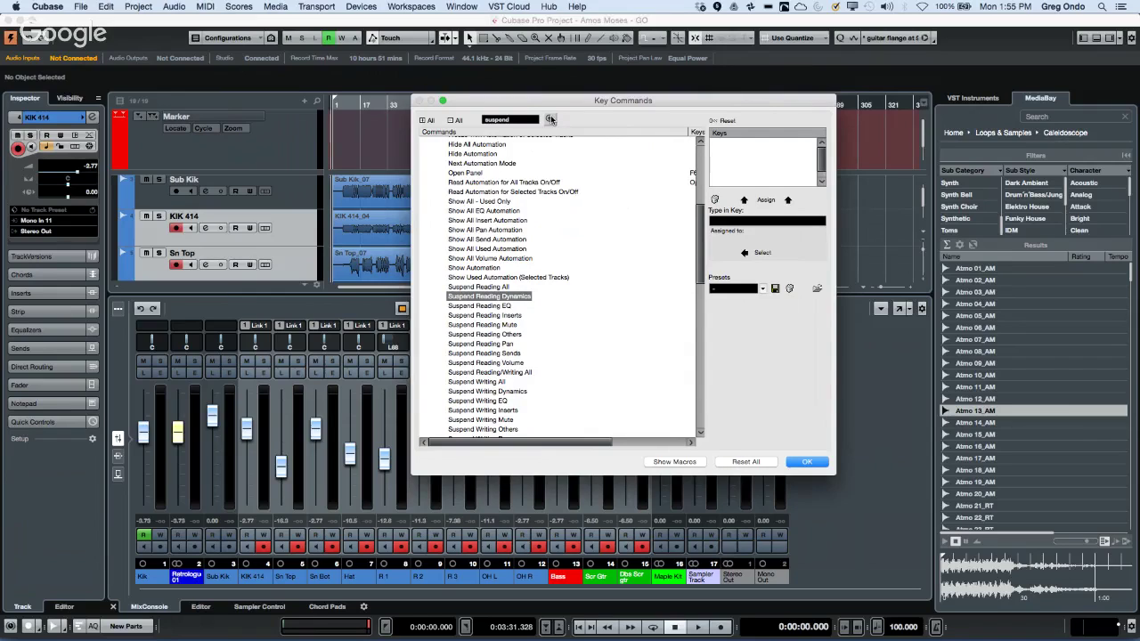
click(550, 120)
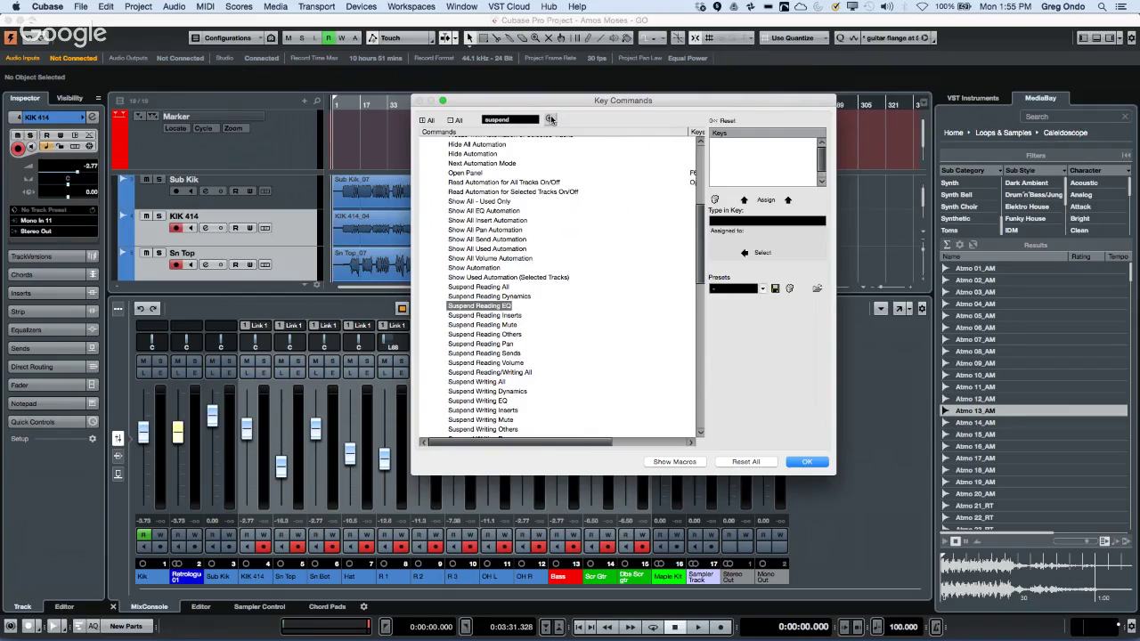
click(551, 119)
click(551, 120)
click(551, 119)
click(551, 120)
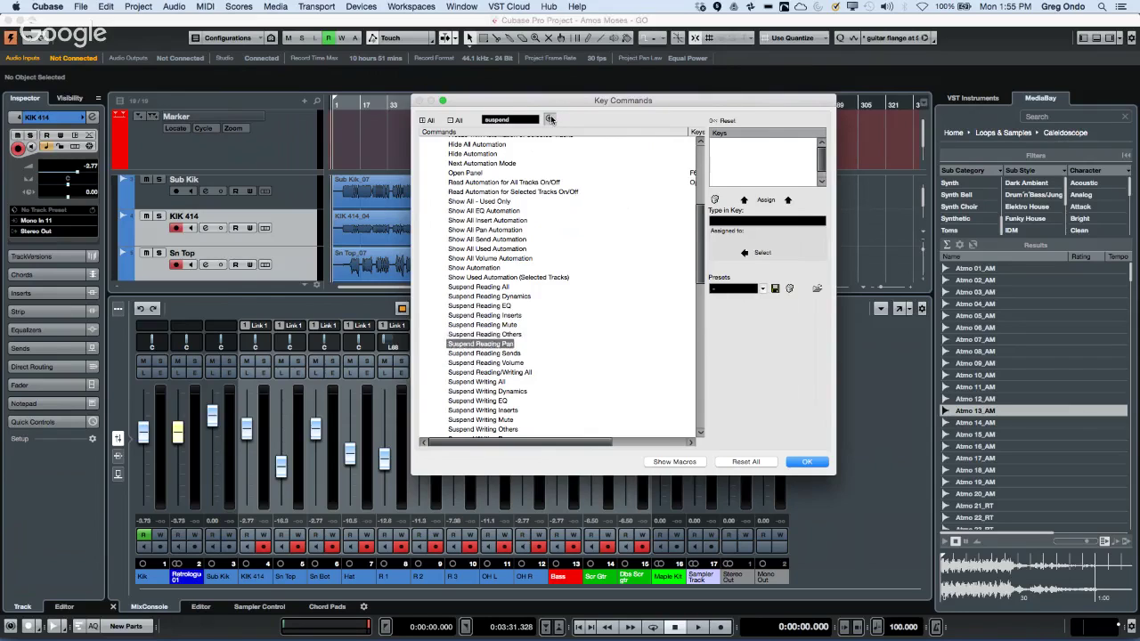
click(550, 119)
click(550, 120)
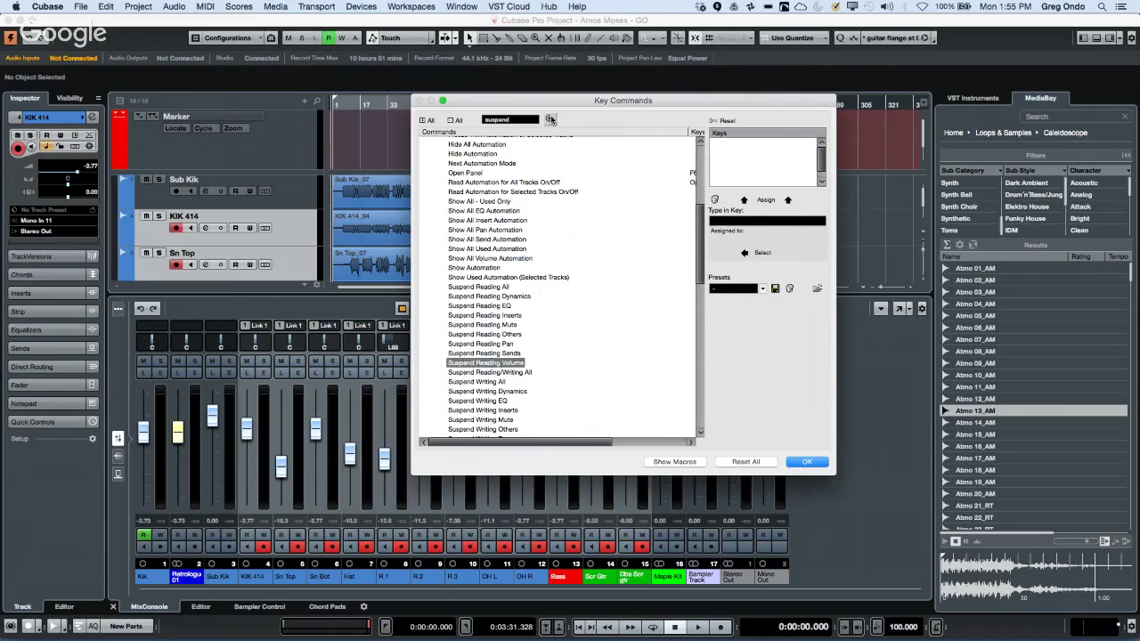
click(551, 120)
click(550, 119)
click(550, 120)
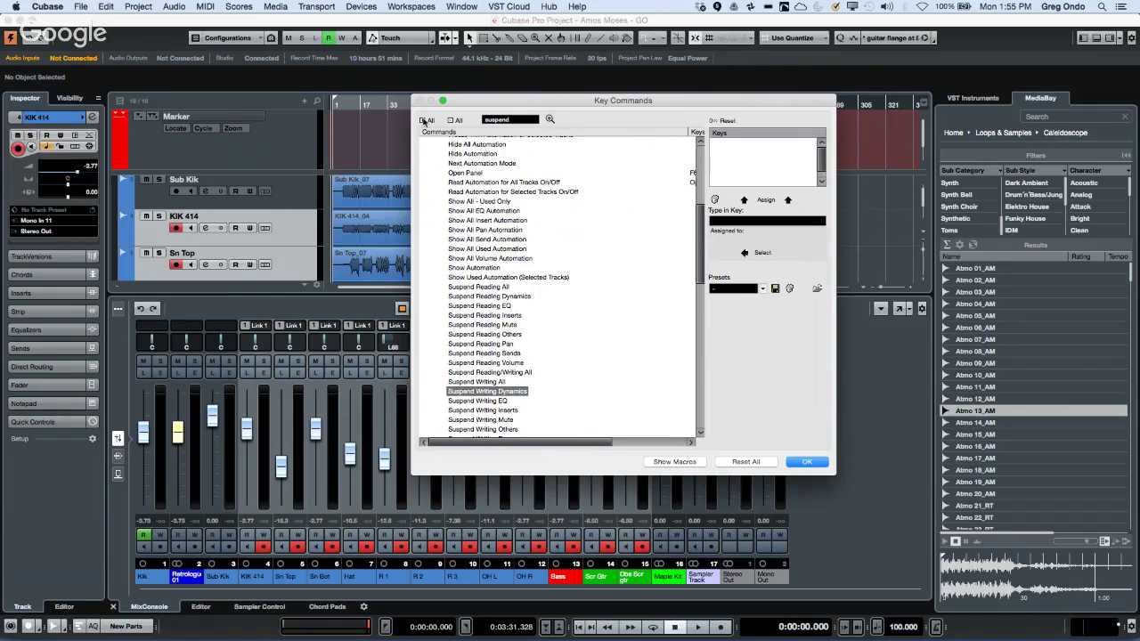
click(550, 120)
click(550, 119)
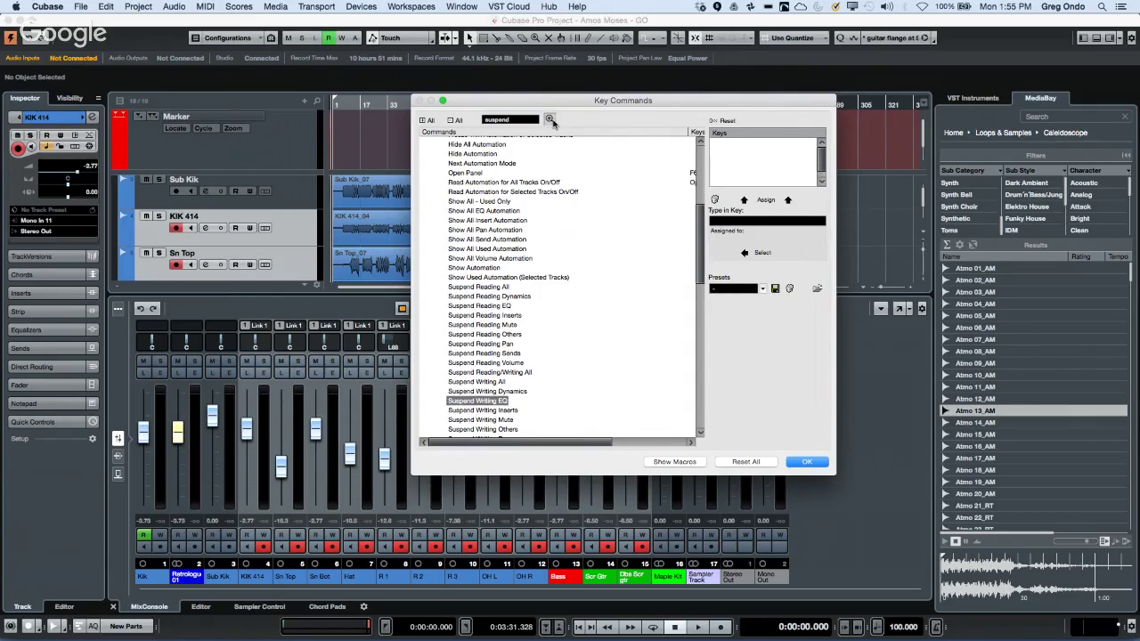
click(550, 119)
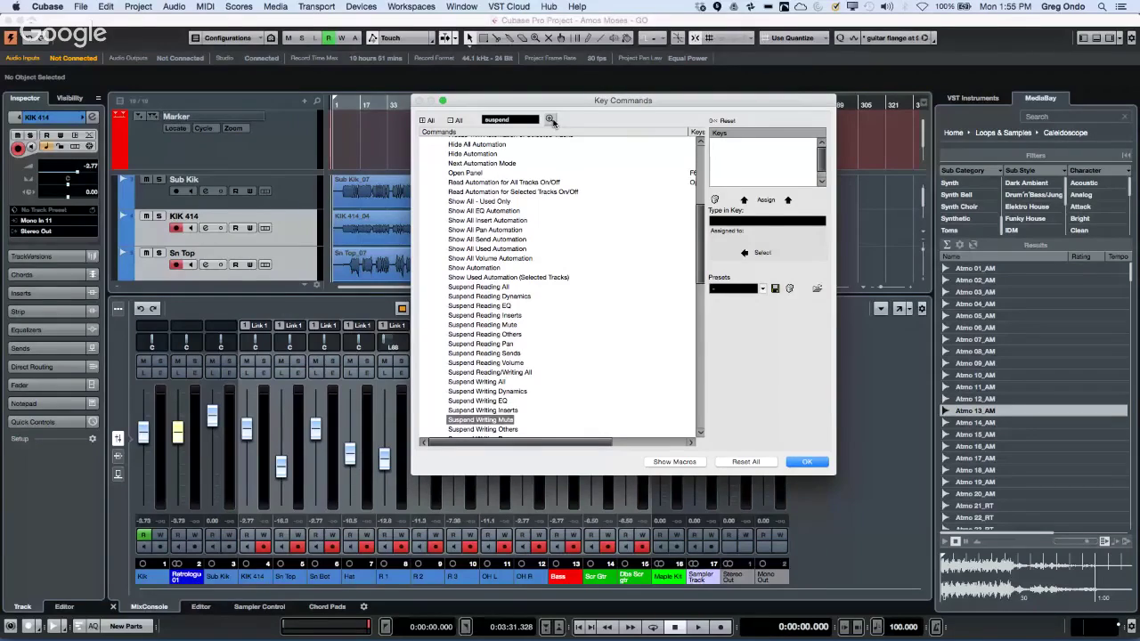
click(550, 119)
click(550, 120)
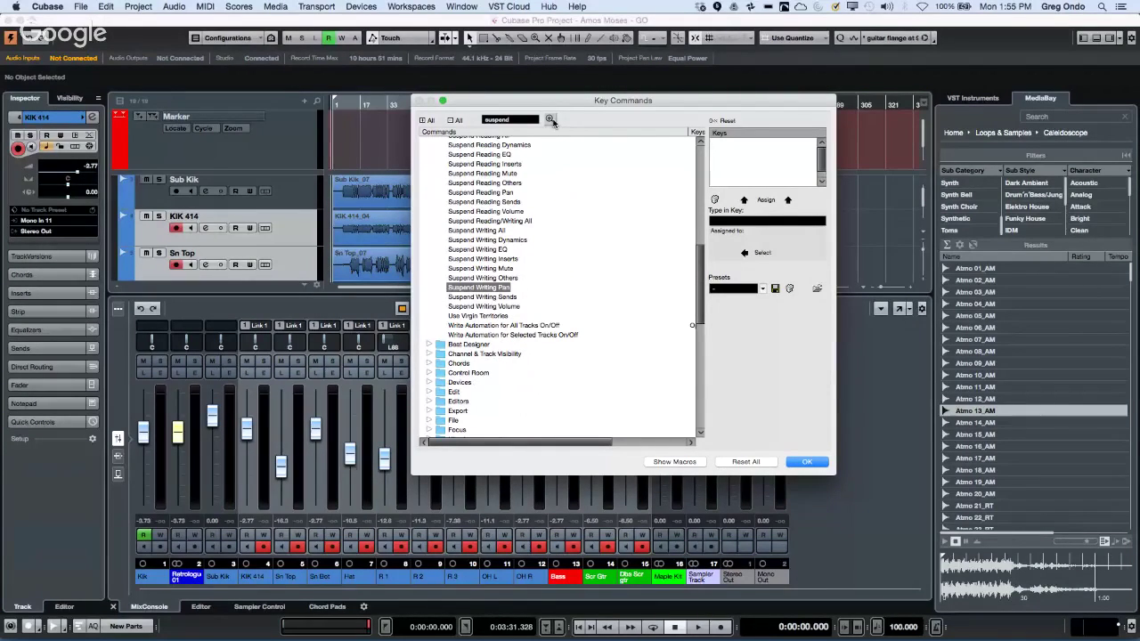
click(550, 119)
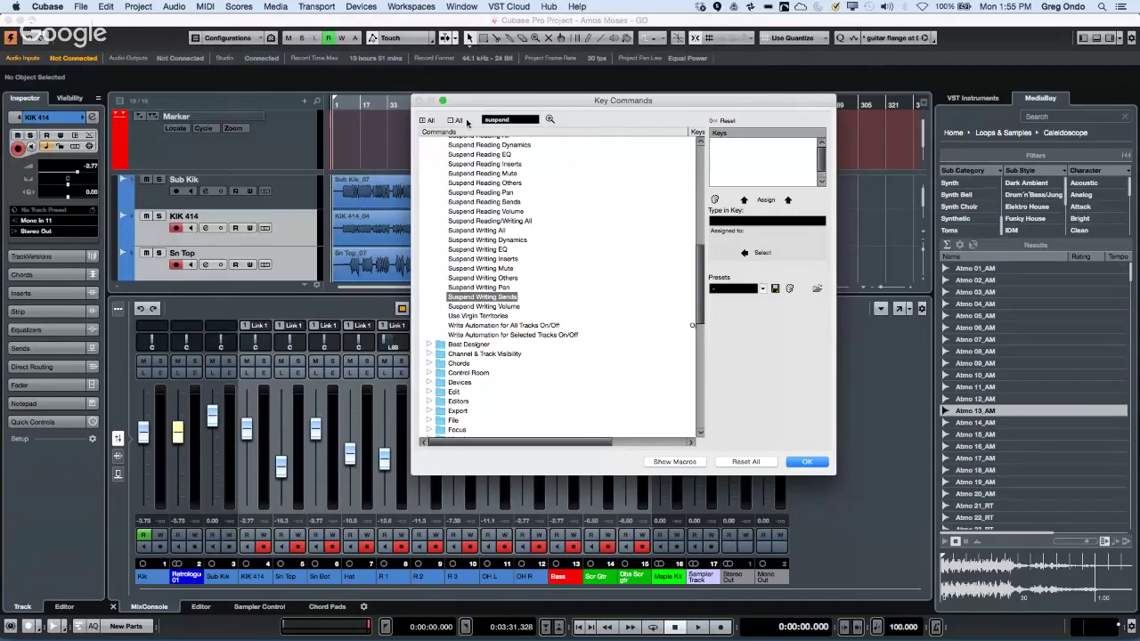
Search the key commands for "link", go through the matching channel and link group commands, and close the dialog.
click(512, 119)
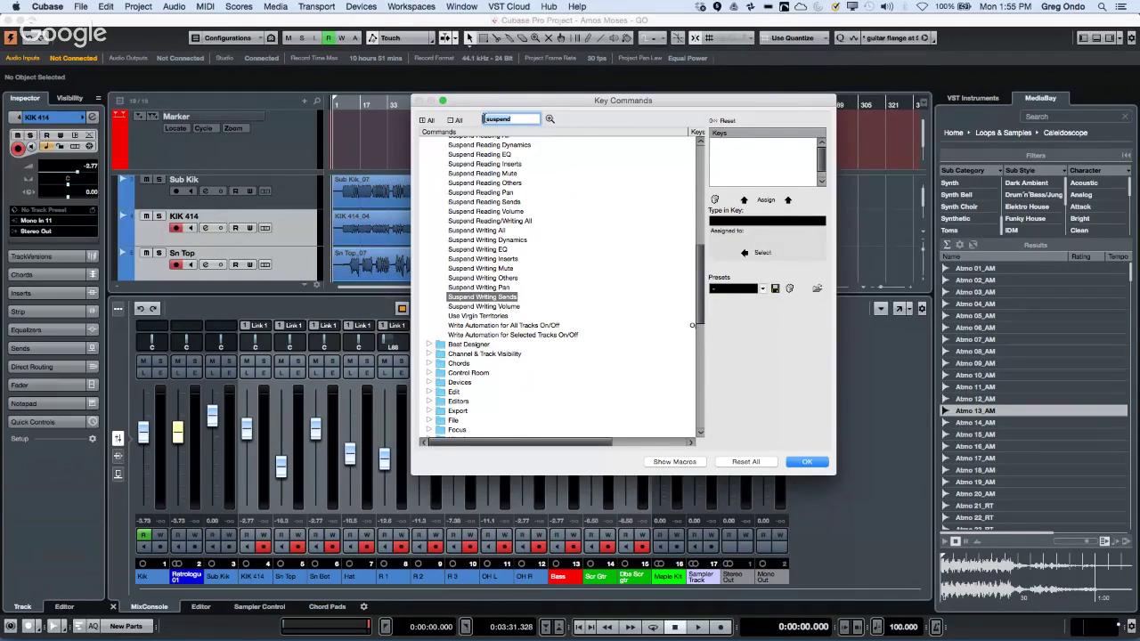
text(Sn)
key(Return)
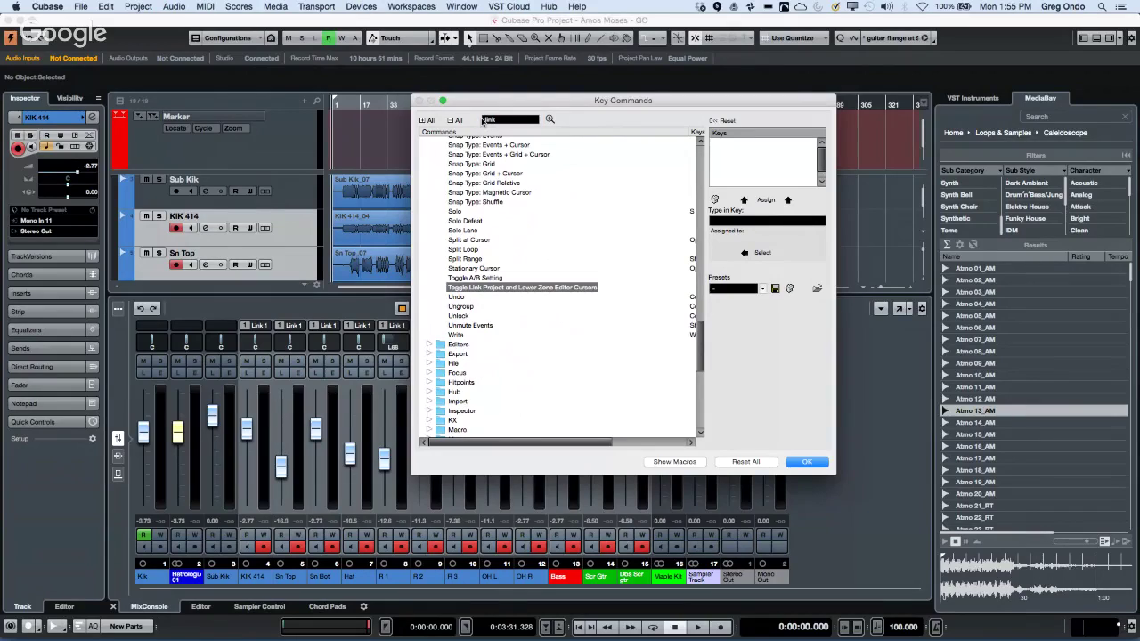
click(550, 119)
click(550, 119)
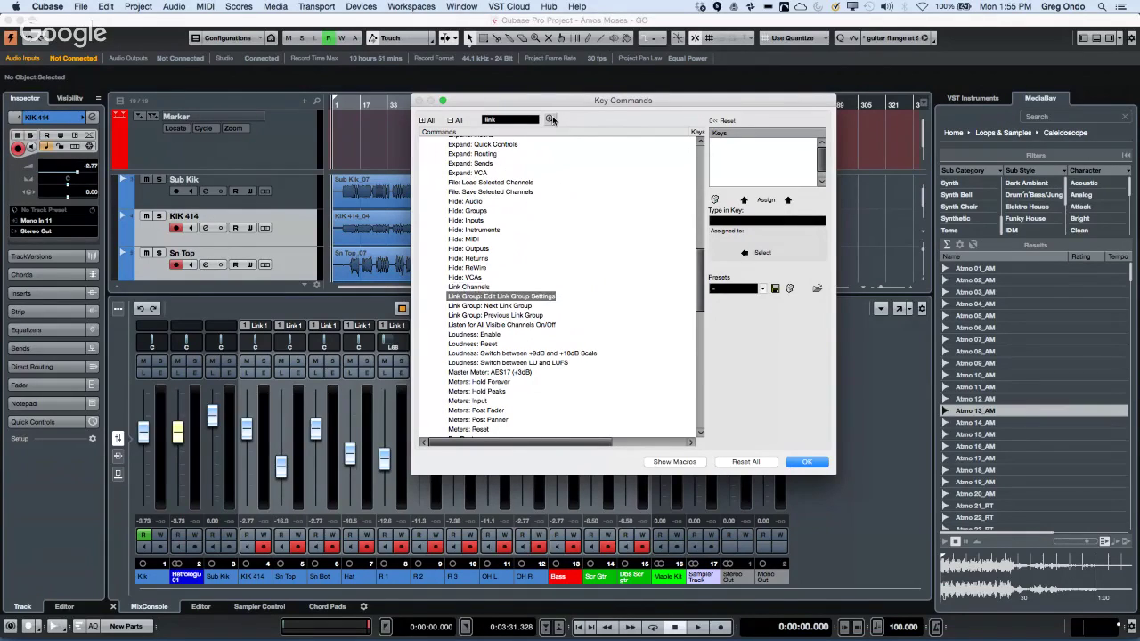
click(551, 119)
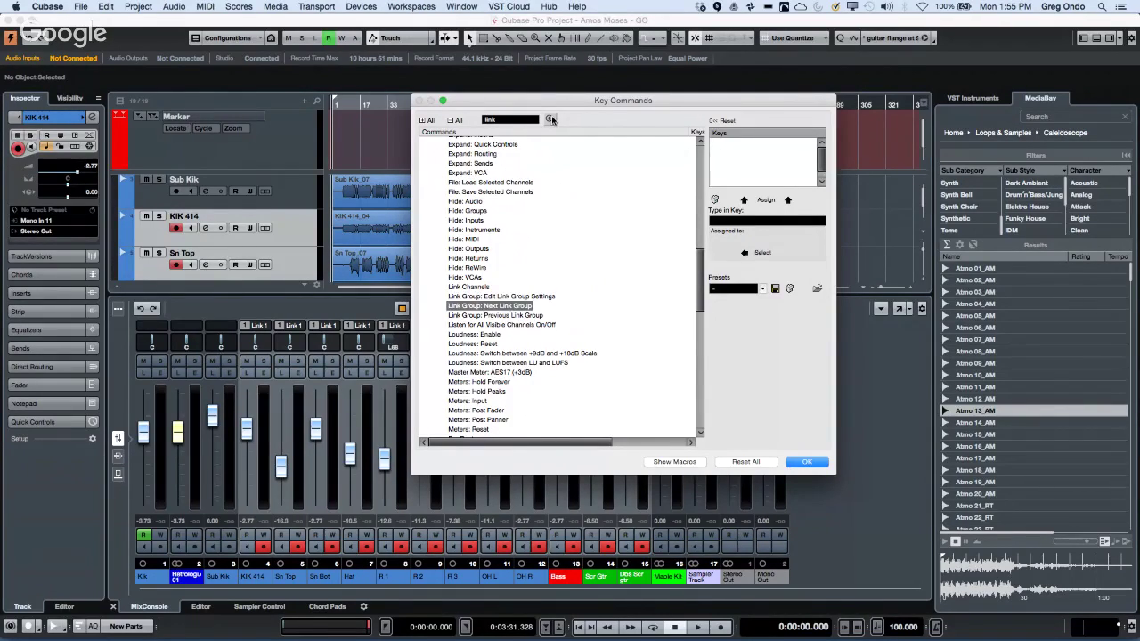
click(551, 119)
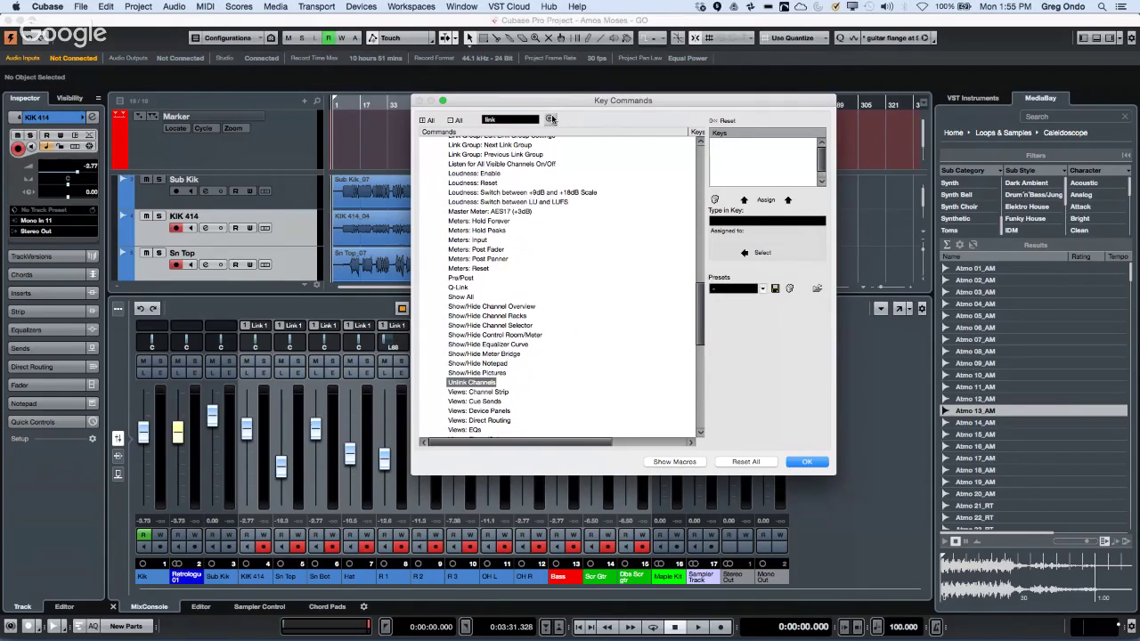
click(551, 119)
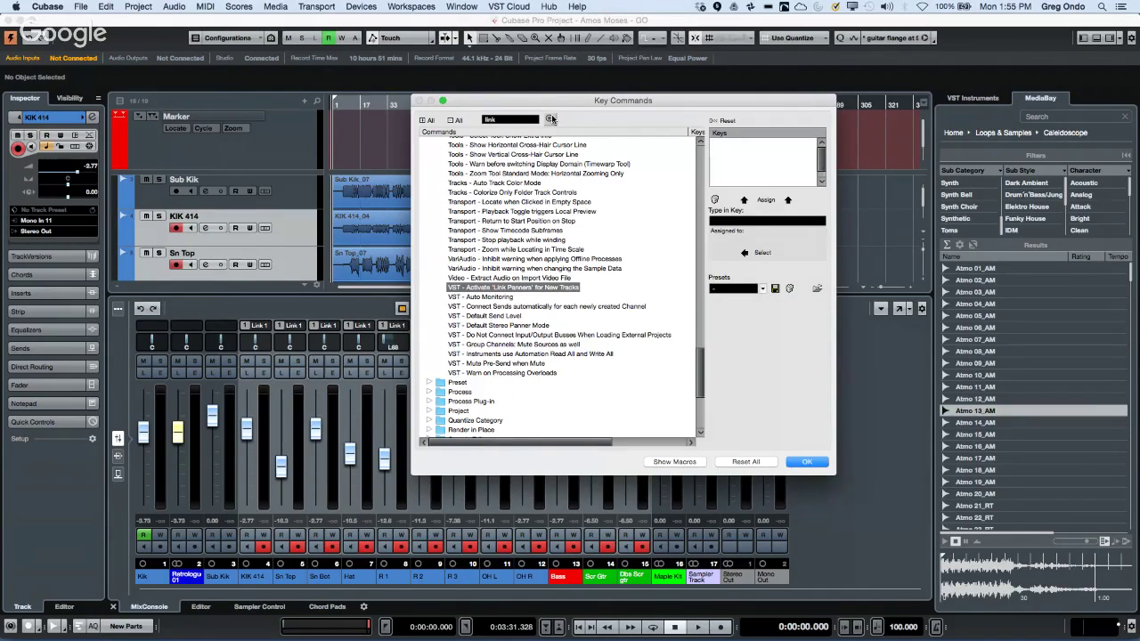
click(552, 119)
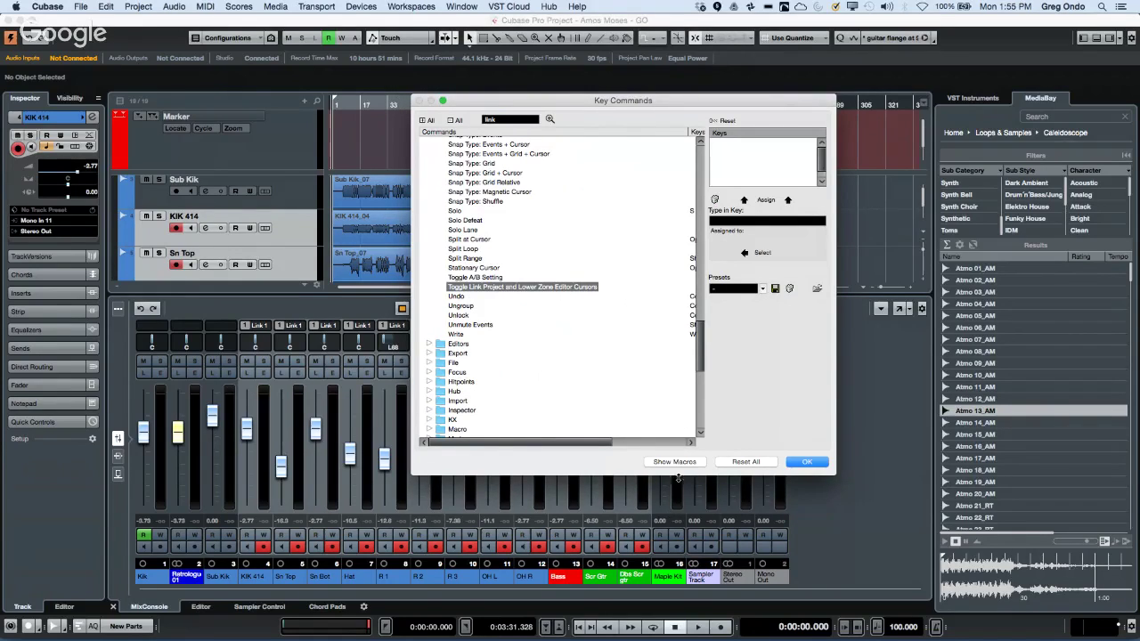
click(807, 462)
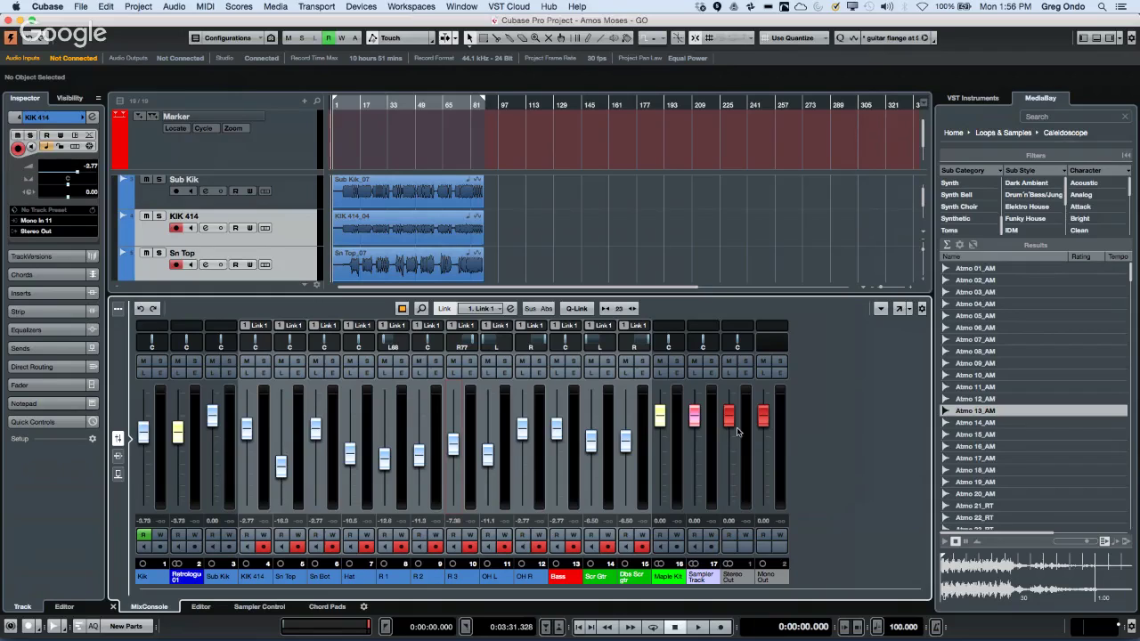
Lower the Link 1 faders until KIK 414 is at about -8.26 dB, offsetting OH R to about -1.76 dB and OH L to about -9.5 dB.
drag(488, 455, 525, 430)
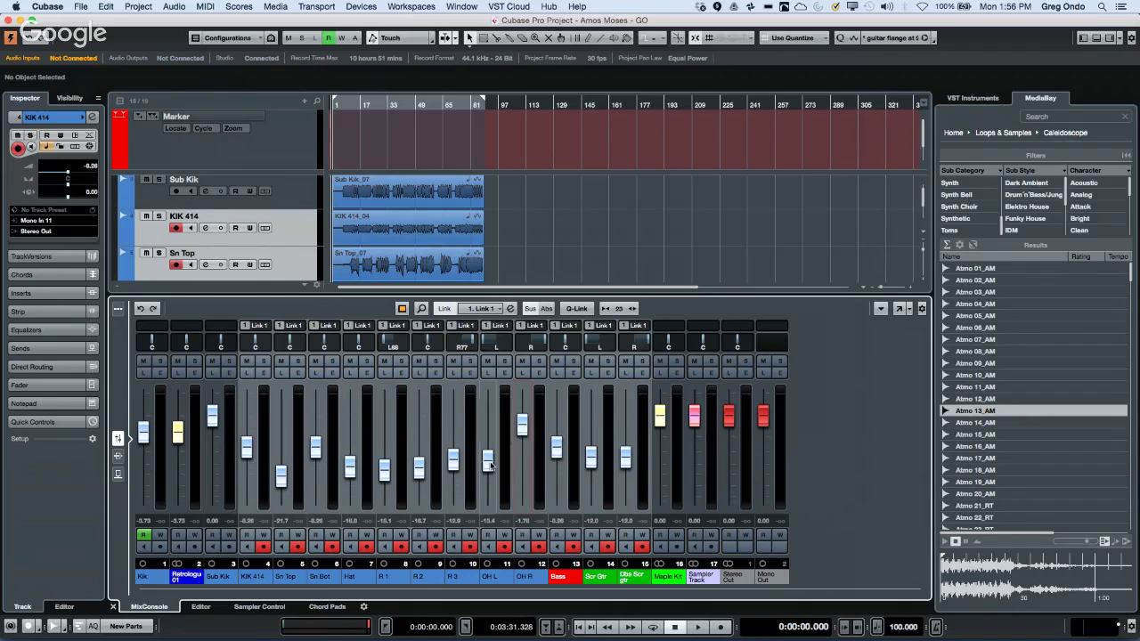
drag(490, 467, 485, 457)
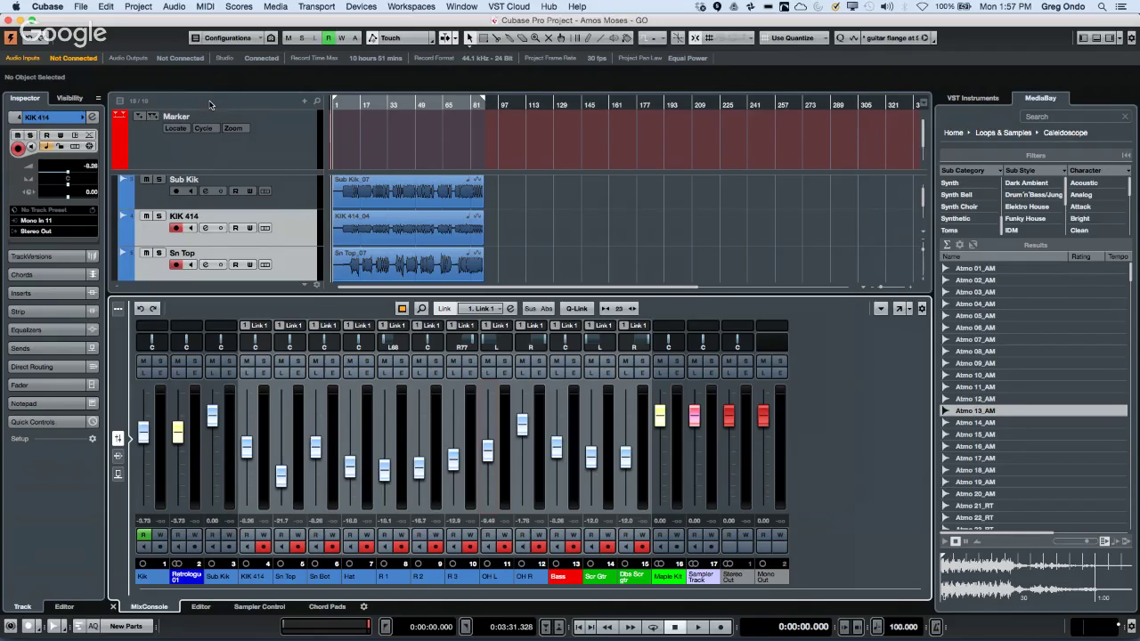
Open the Profile Manager, examine the available profiles and management options, and close it without changing the active profile.
click(78, 7)
mouse_move(114, 284)
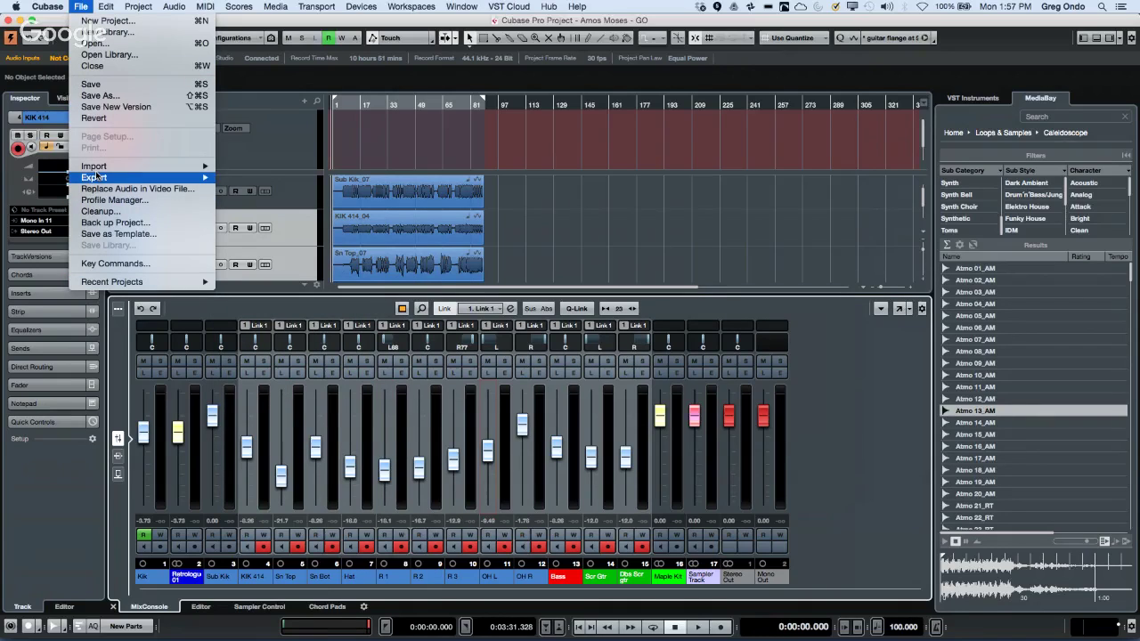
click(138, 200)
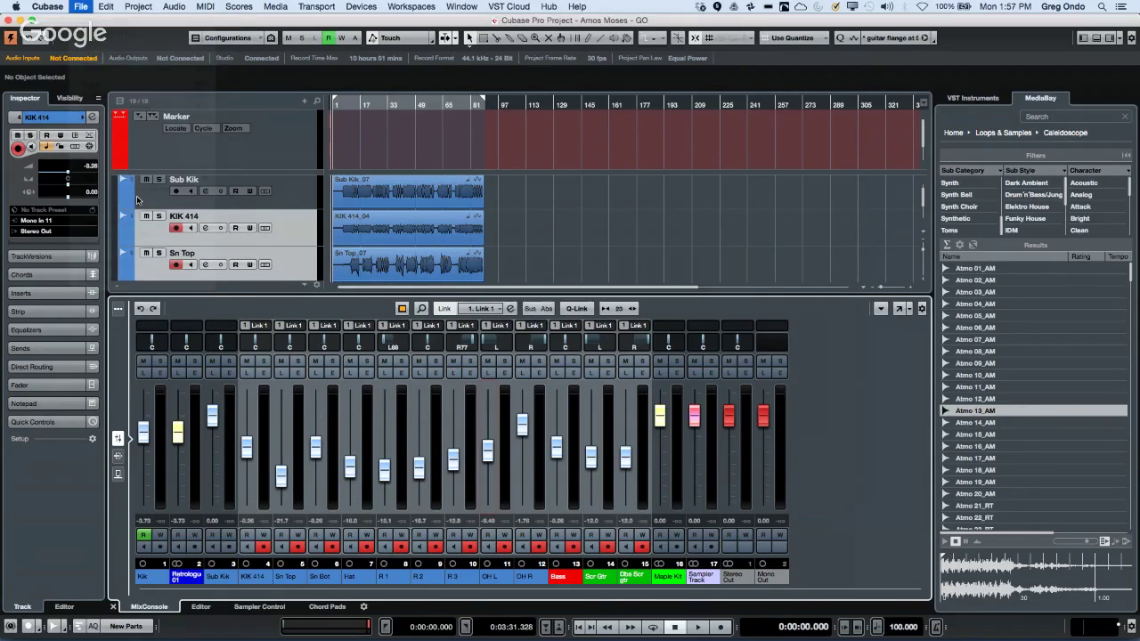
drag(514, 125, 331, 149)
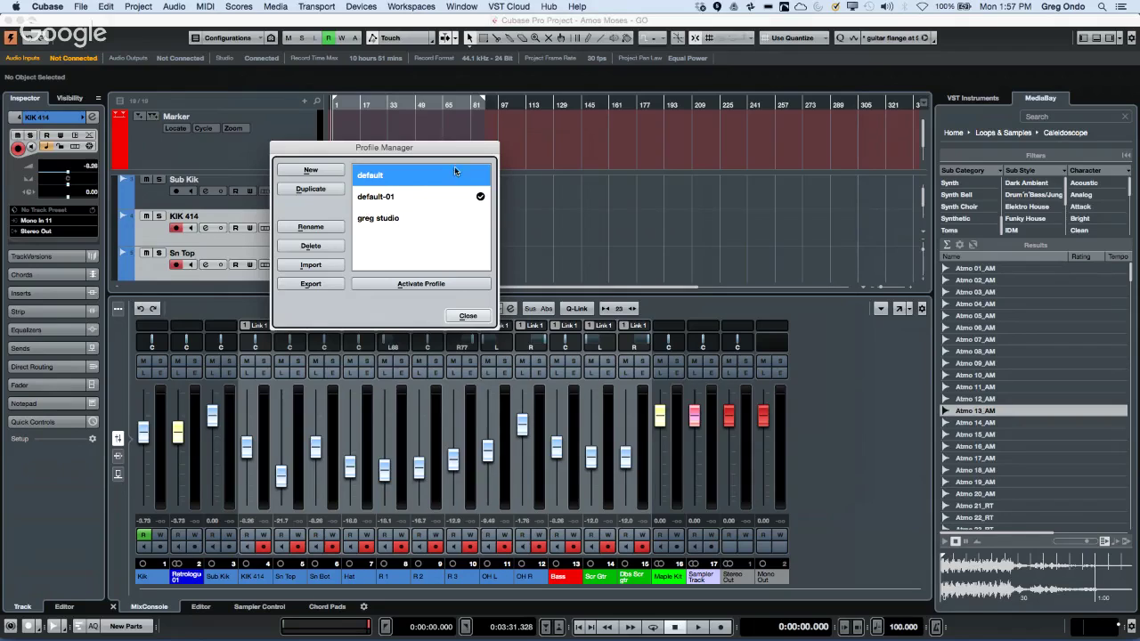
click(477, 317)
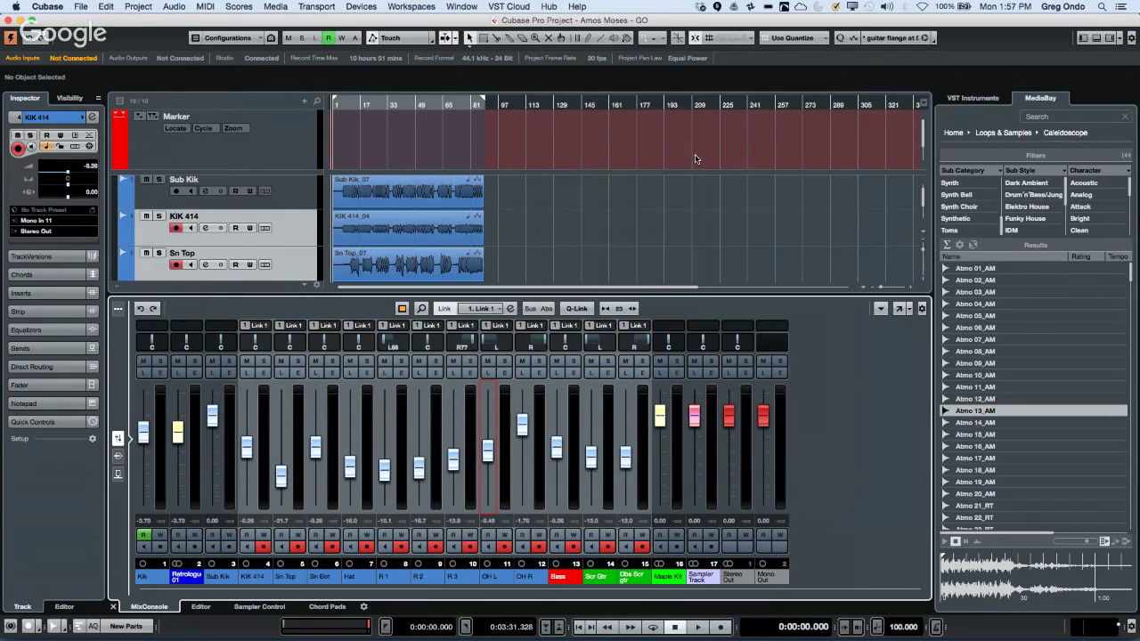
Open the Project Colors setup from the Color tool and examine the options for editing, saving and resetting the color set.
click(628, 47)
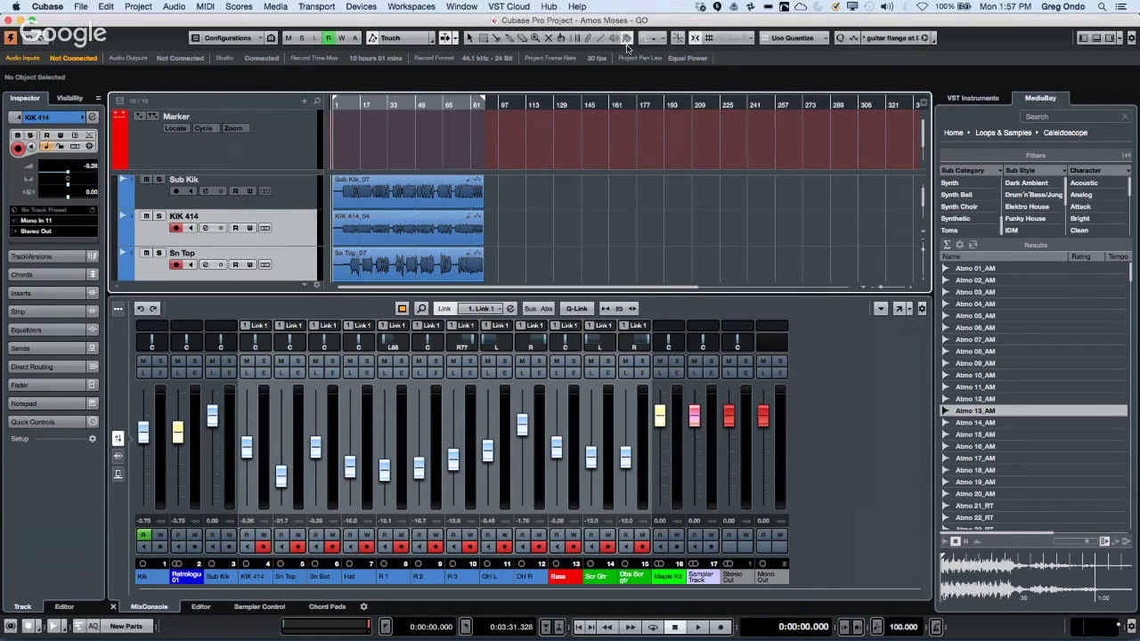
click(628, 45)
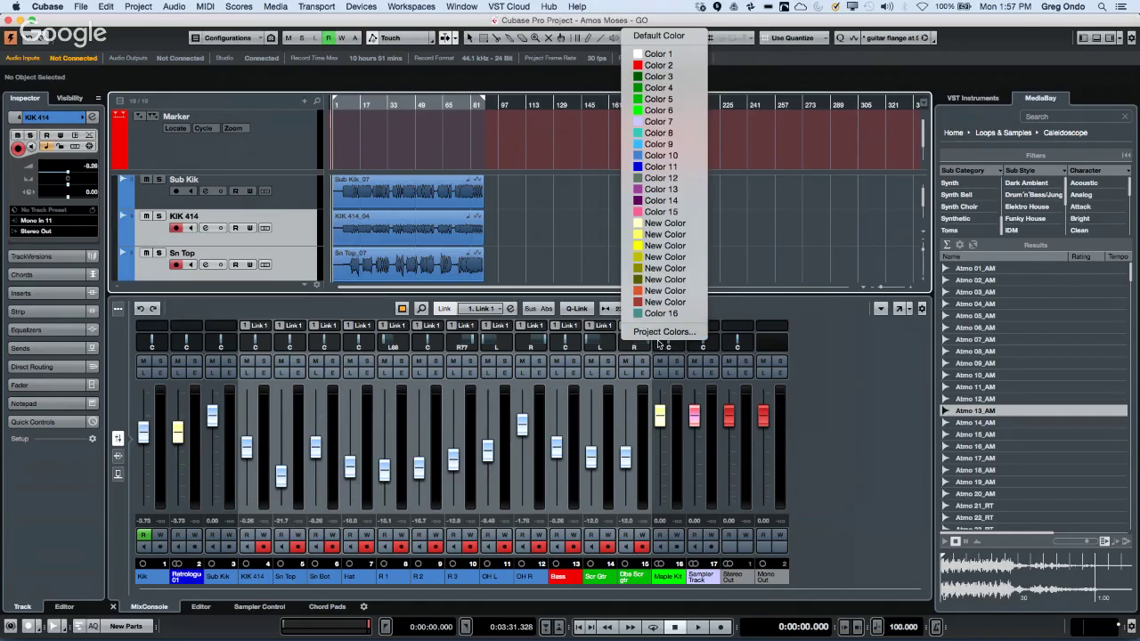
click(663, 331)
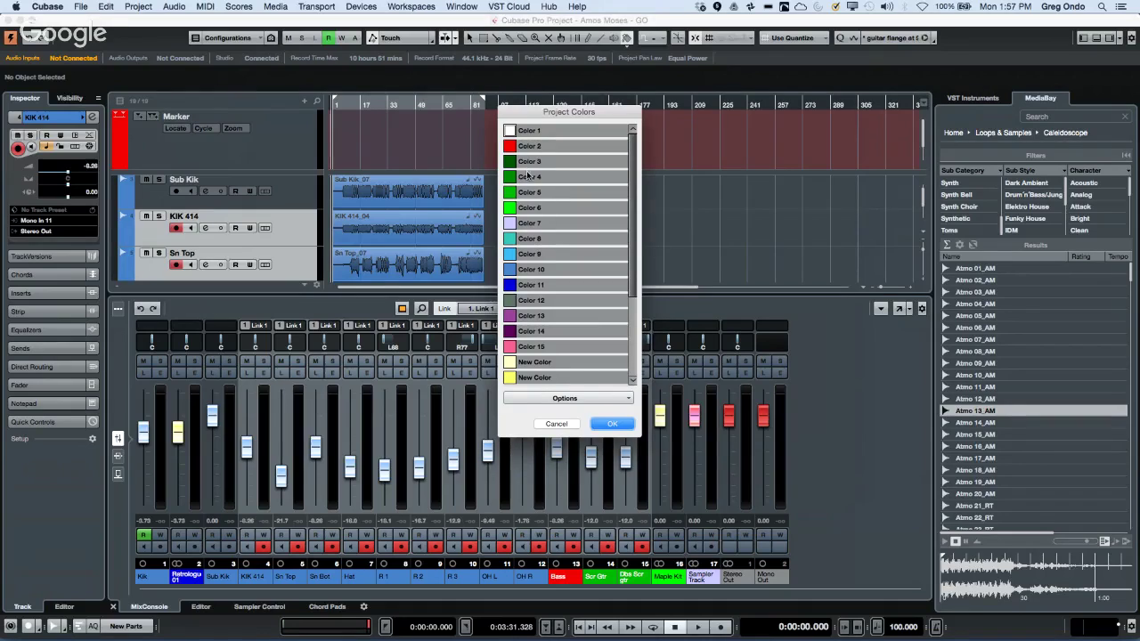
click(568, 397)
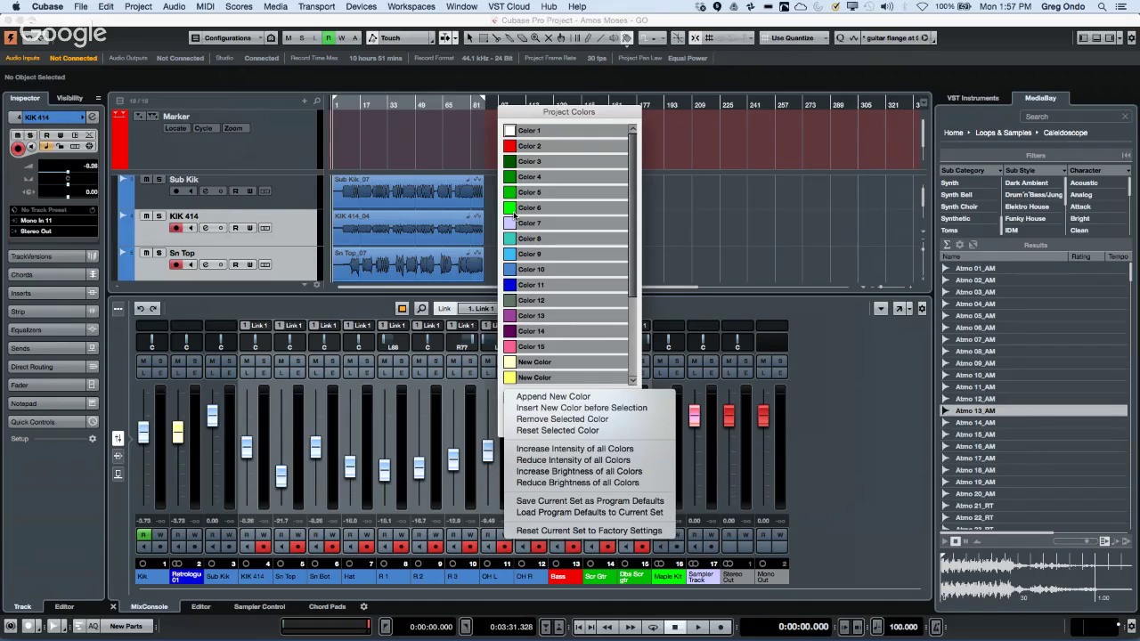
Try to change project Color 1 to a muted purple and close the Project Colors setup.
click(511, 130)
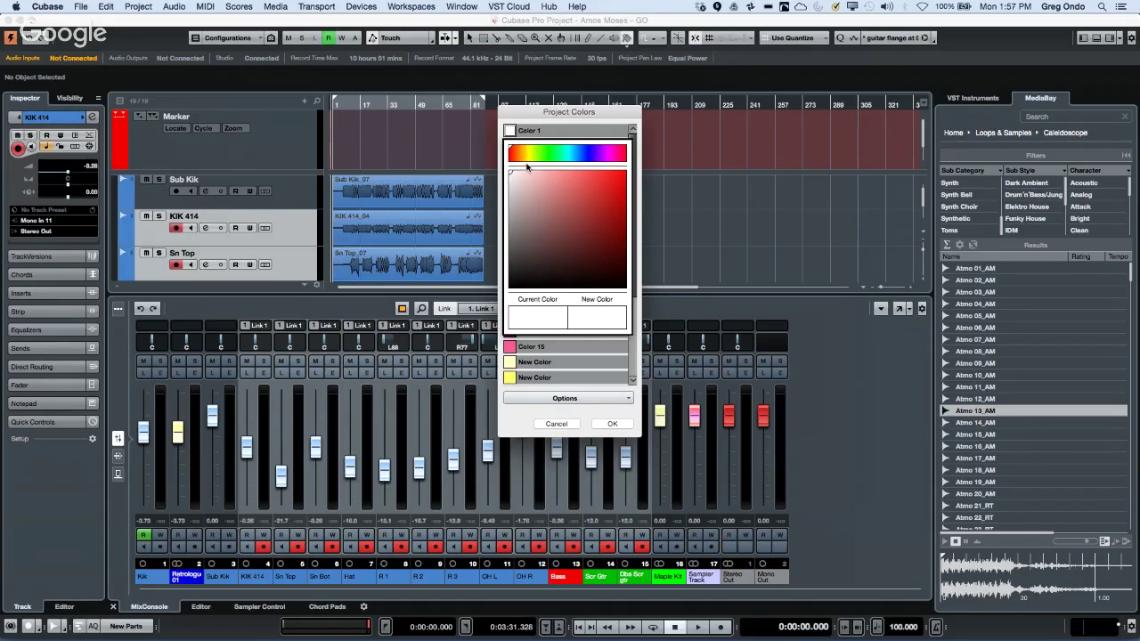
drag(563, 215, 571, 220)
click(586, 156)
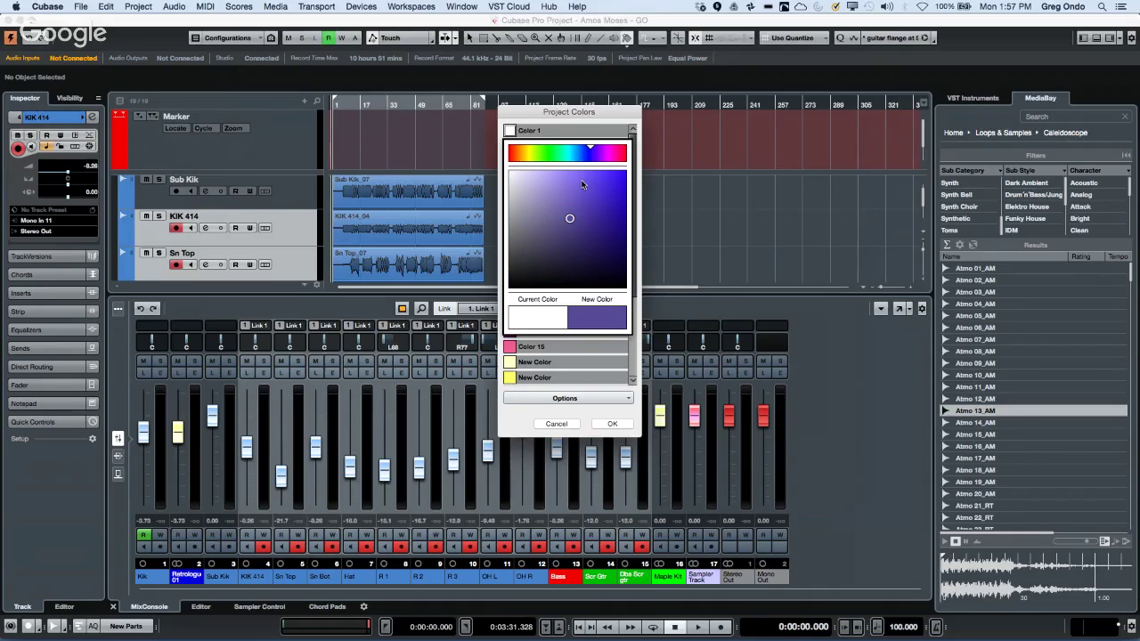
click(570, 226)
click(549, 224)
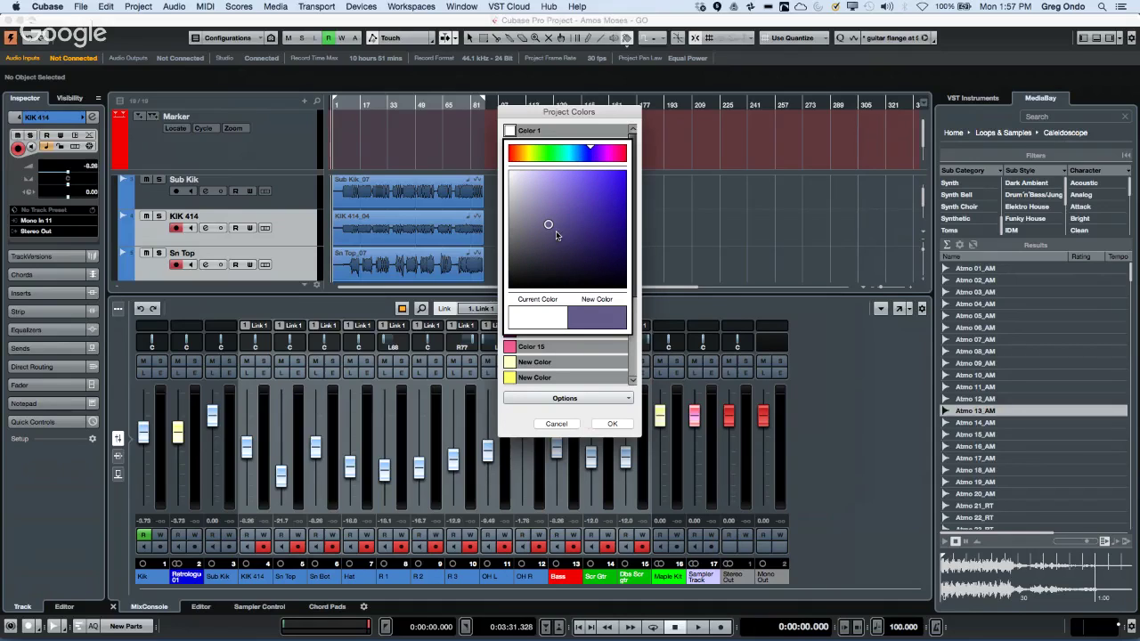
click(612, 424)
click(611, 427)
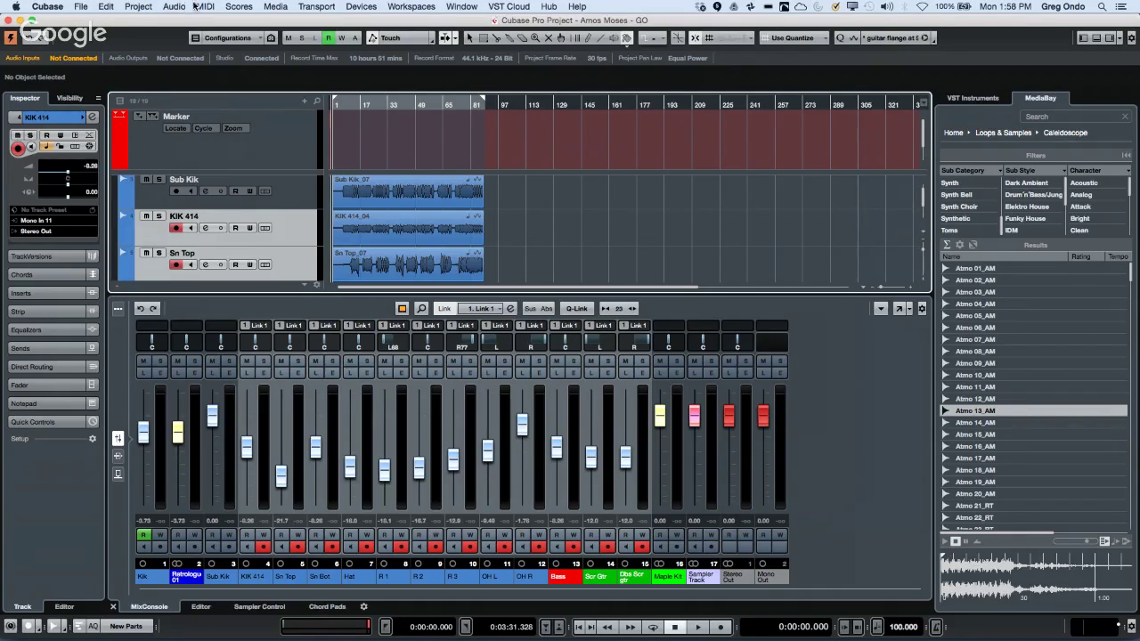
Open the Profile Manager again, select the default-01 profile to inspect its options, and close the dialog.
click(81, 7)
click(81, 7)
click(80, 7)
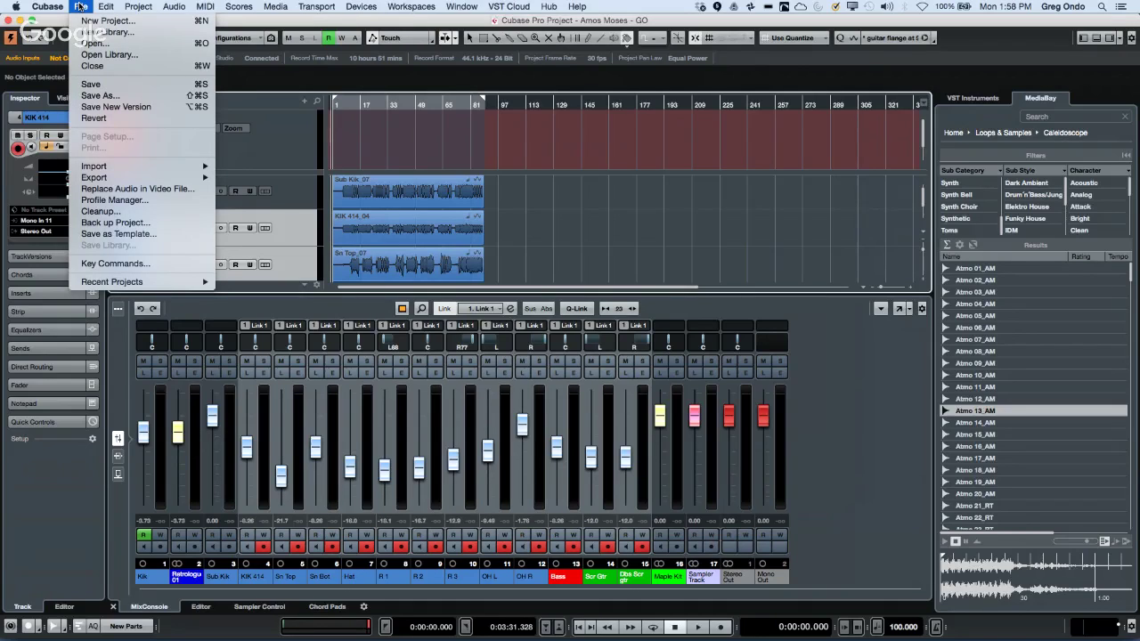
click(138, 206)
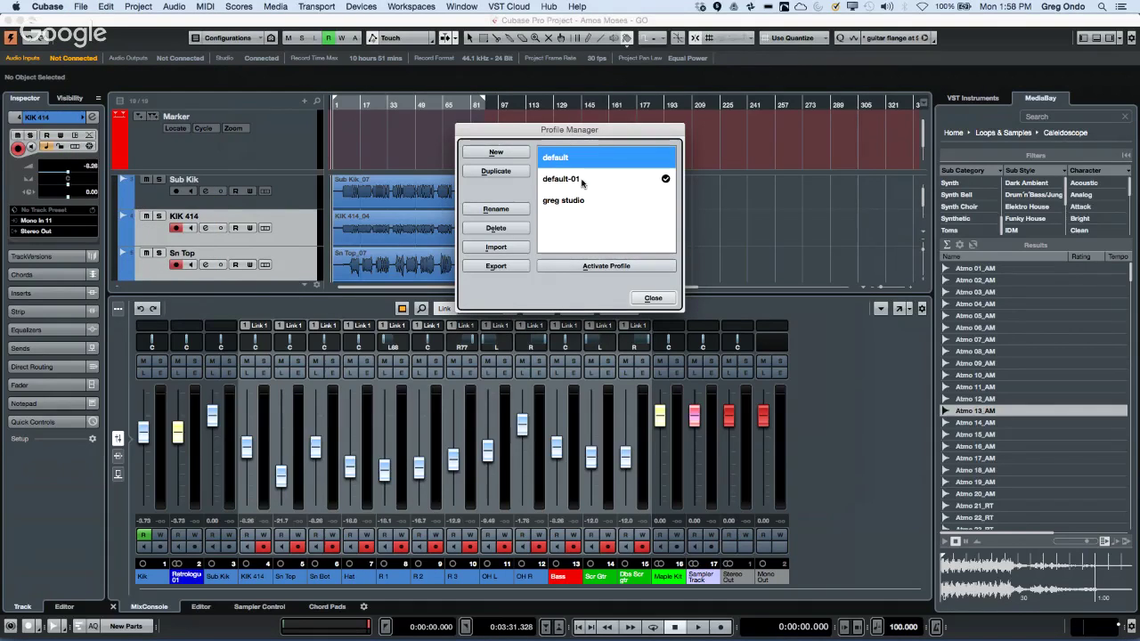
click(566, 179)
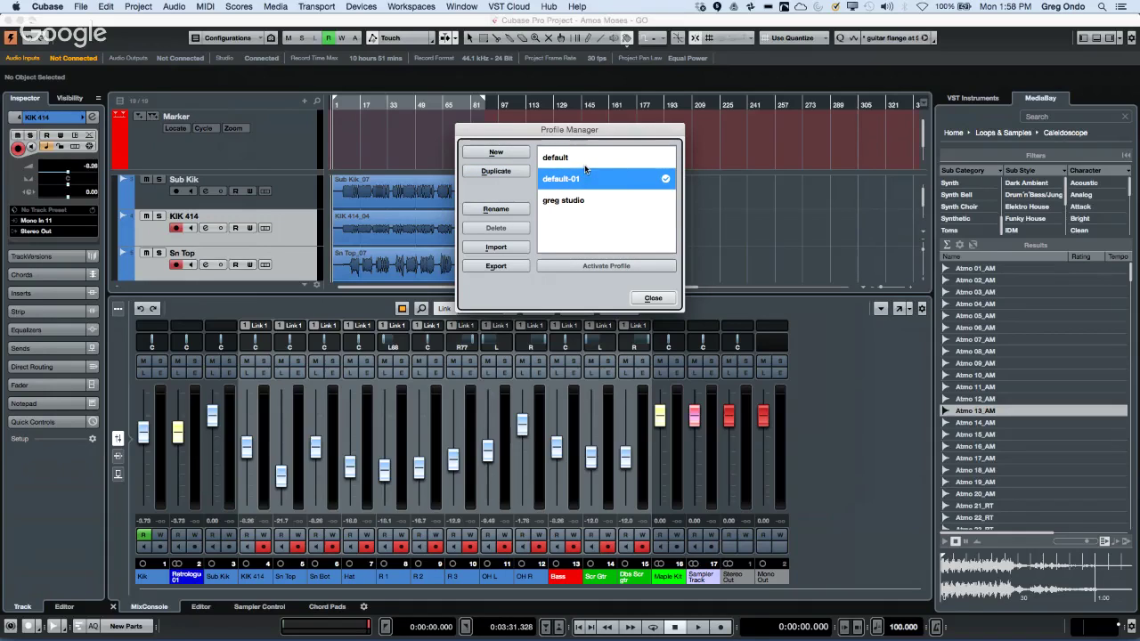
click(653, 299)
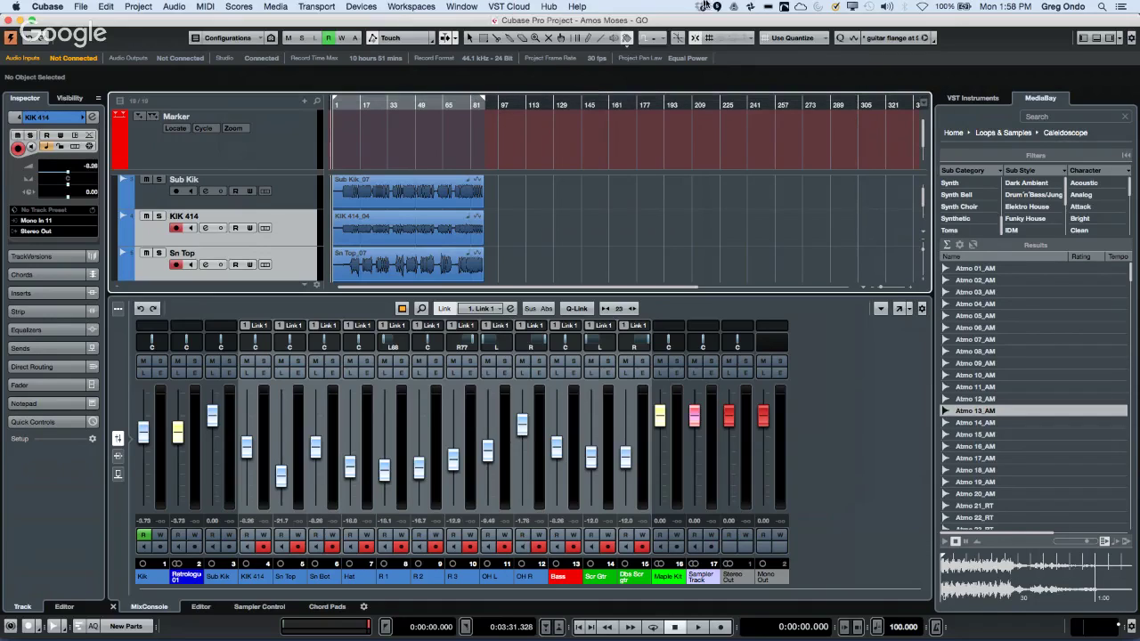
Open the MixConsole in its own window and select the Mono In 6 channel.
click(629, 39)
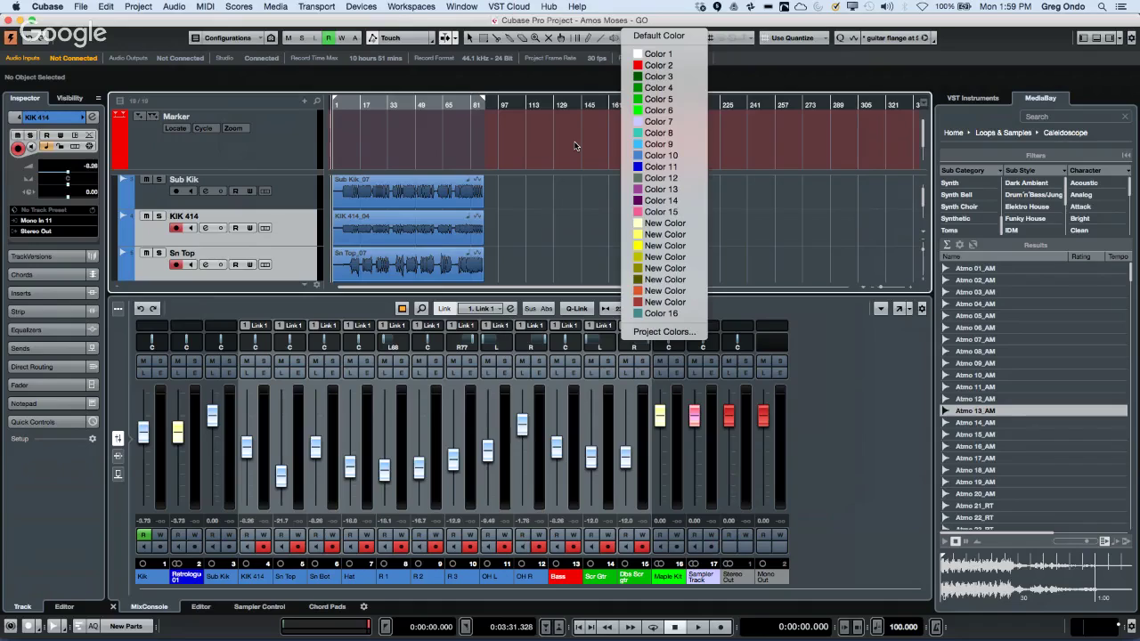
click(898, 312)
click(898, 312)
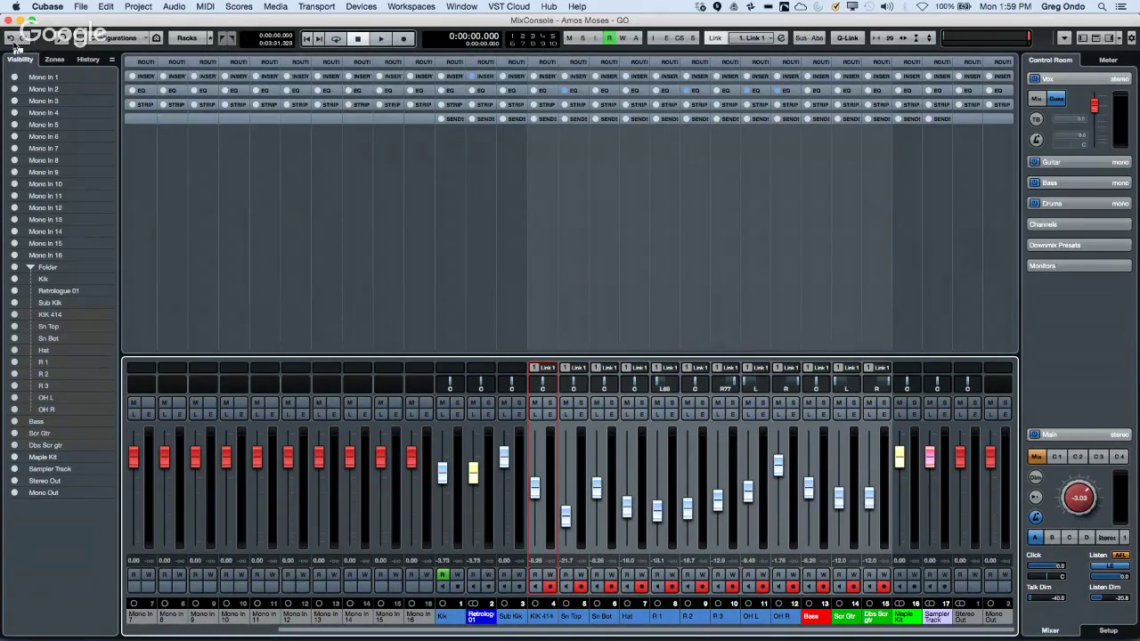
click(284, 182)
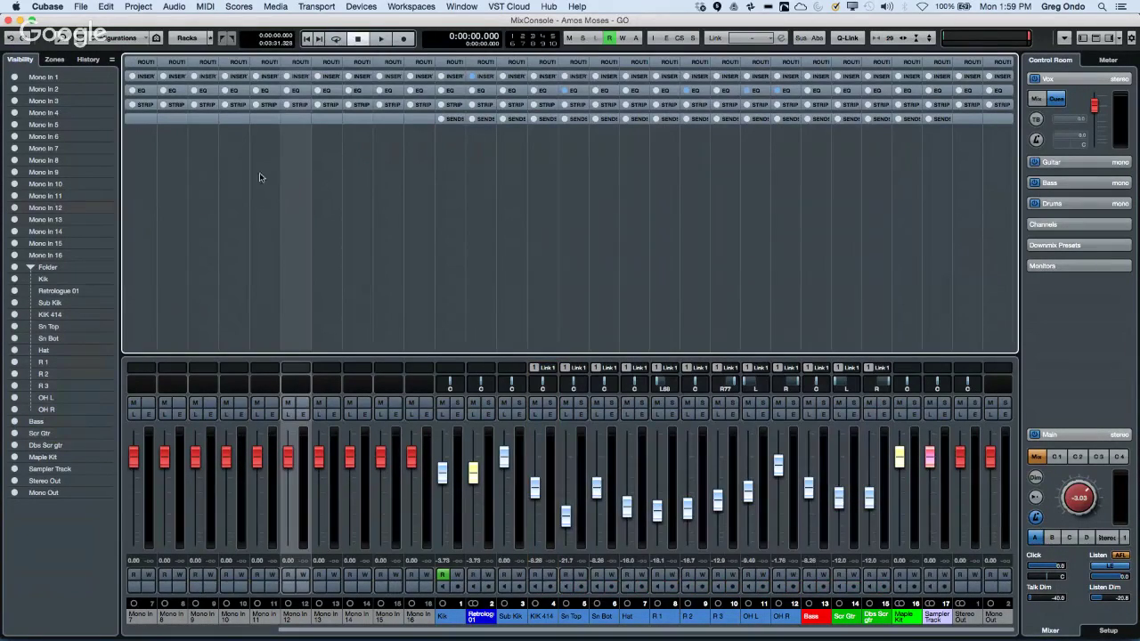
click(63, 137)
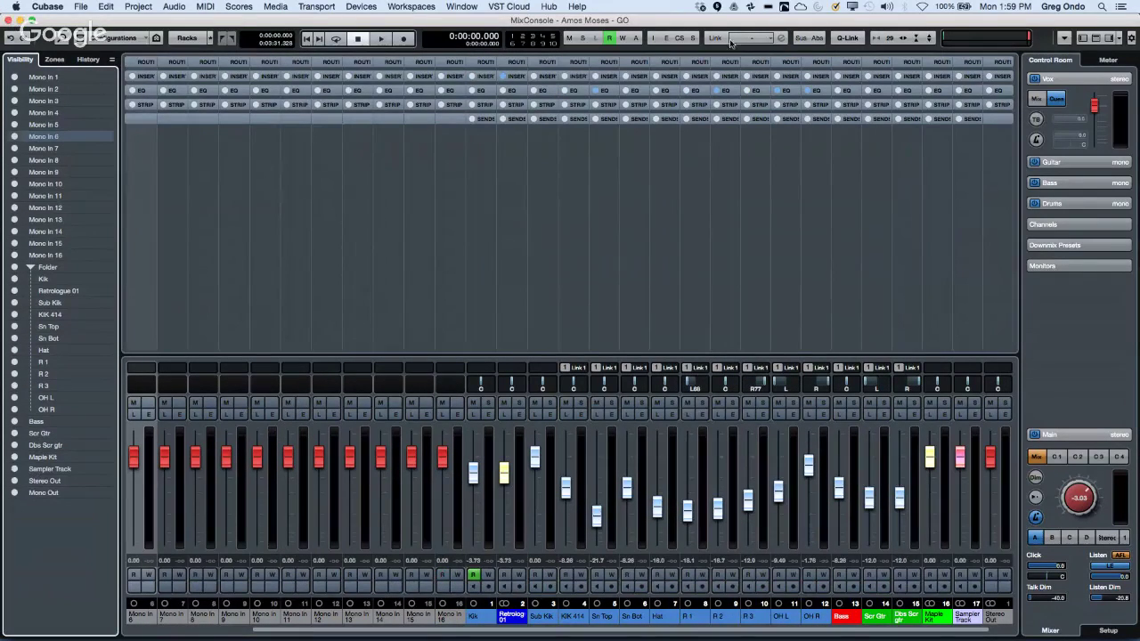
Hide the Channel Visibility Configuration element in the MixConsole toolbar and show it again.
click(1132, 39)
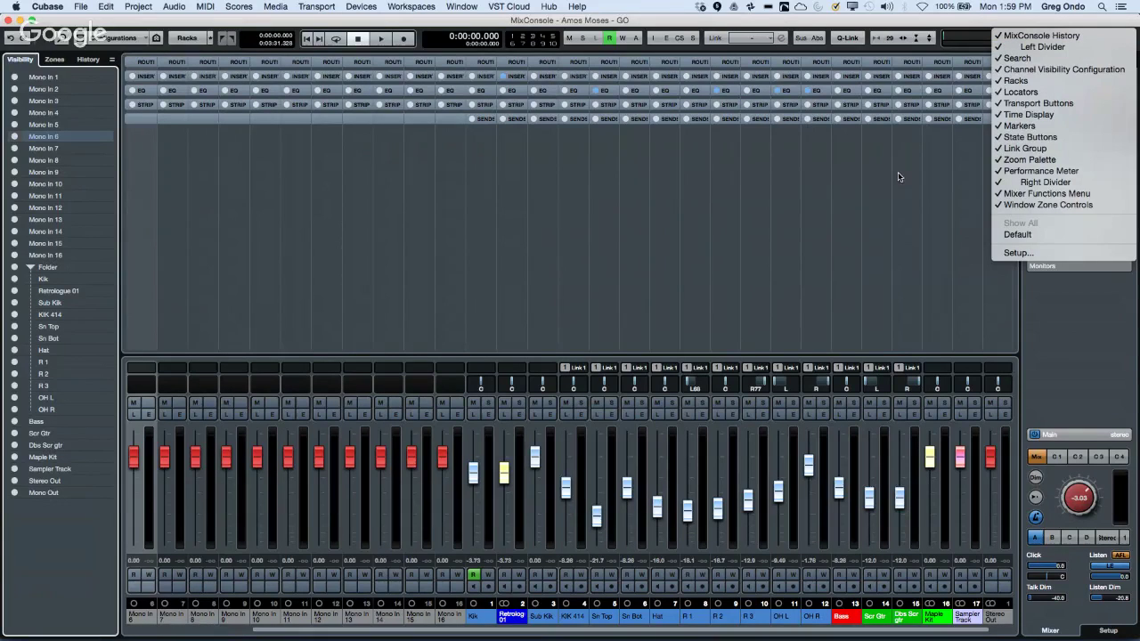
click(1066, 71)
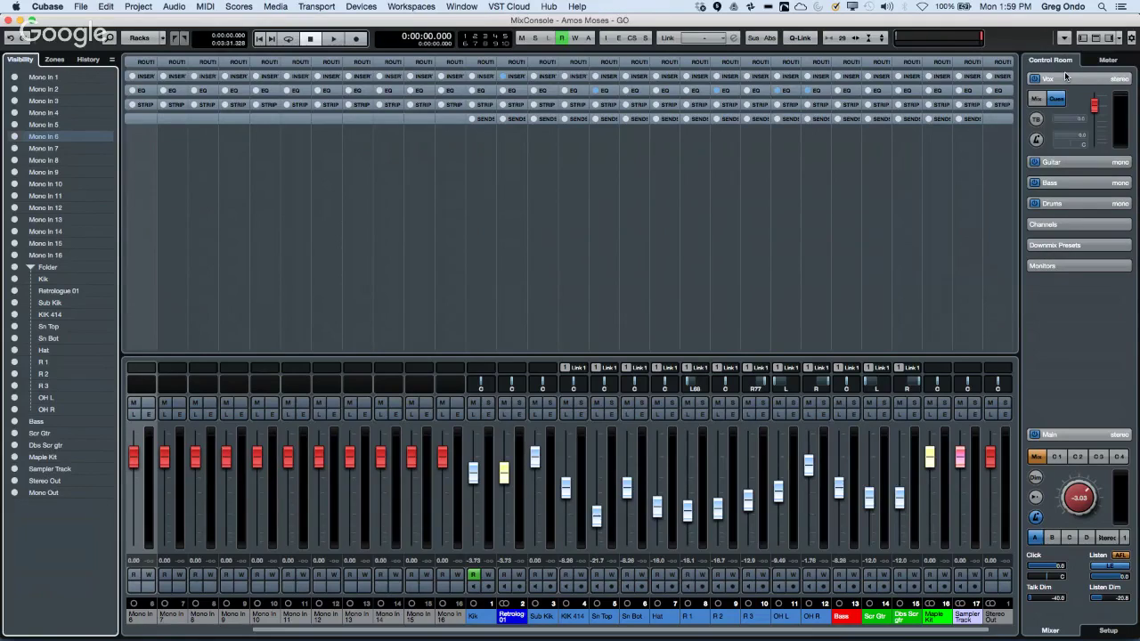
click(1131, 35)
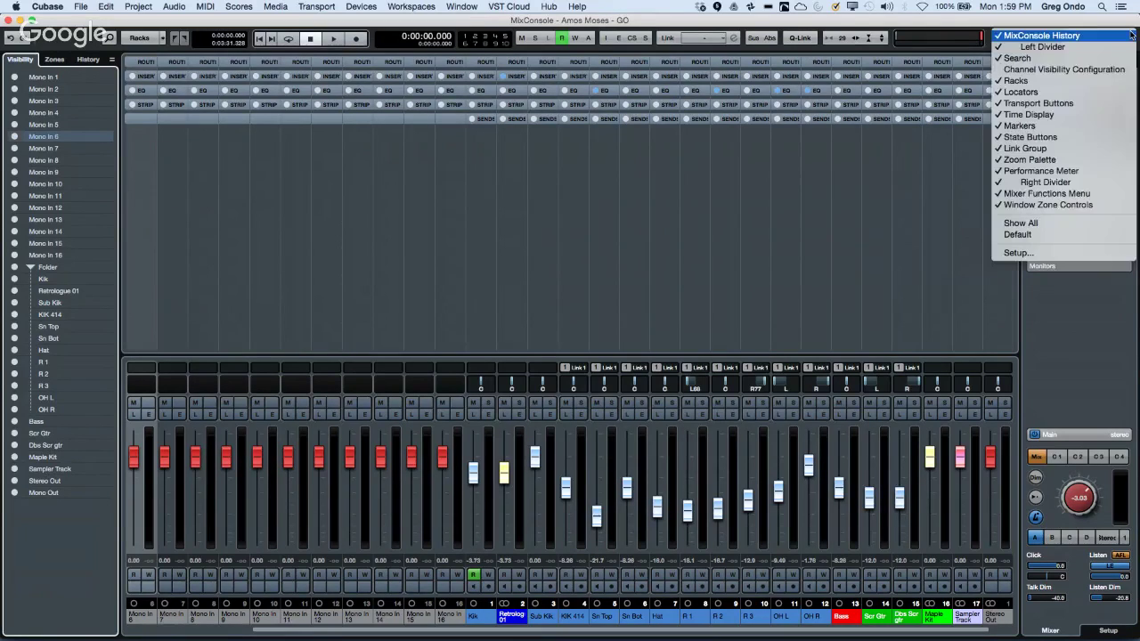
key(Escape)
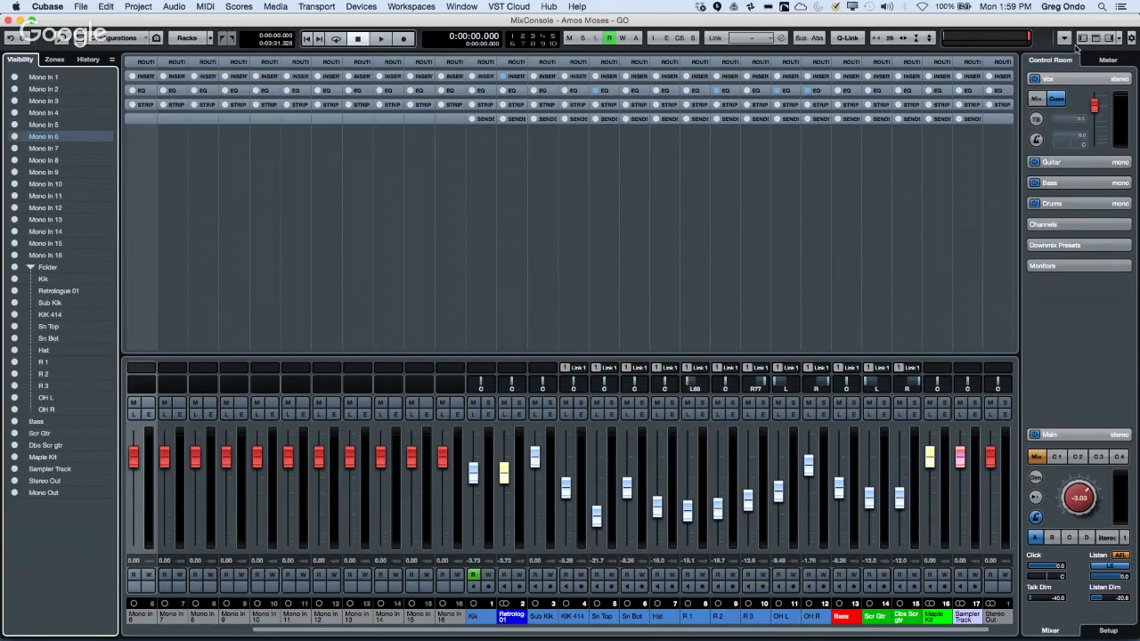
Select the Link 1 channels and raise their linked faders until KIK 414 is at about -0.48 dB.
click(746, 114)
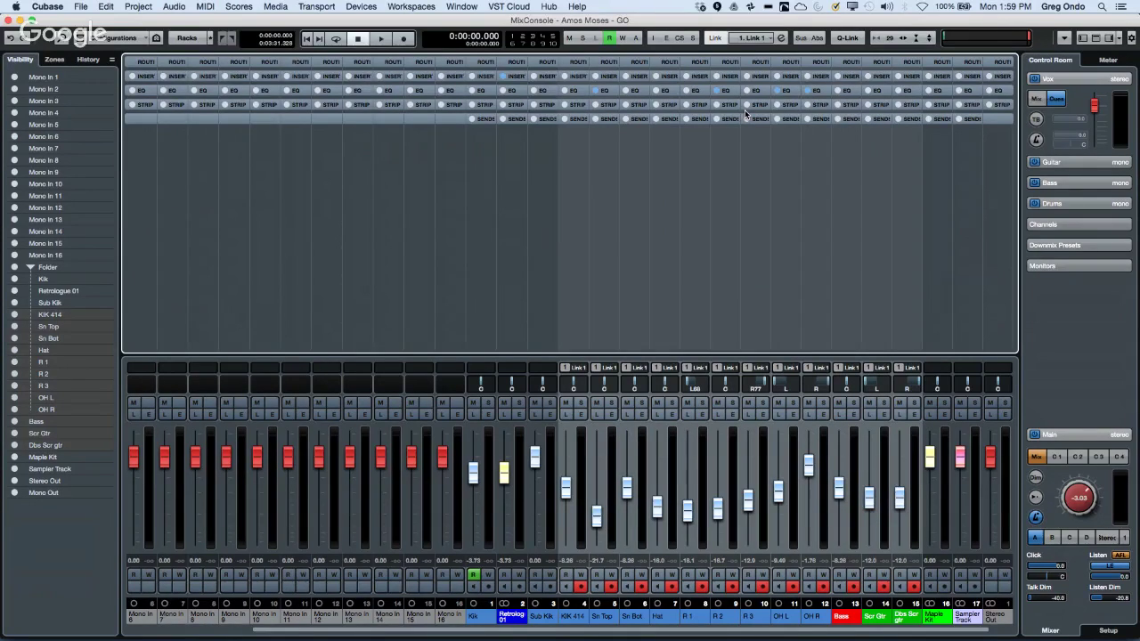
click(638, 467)
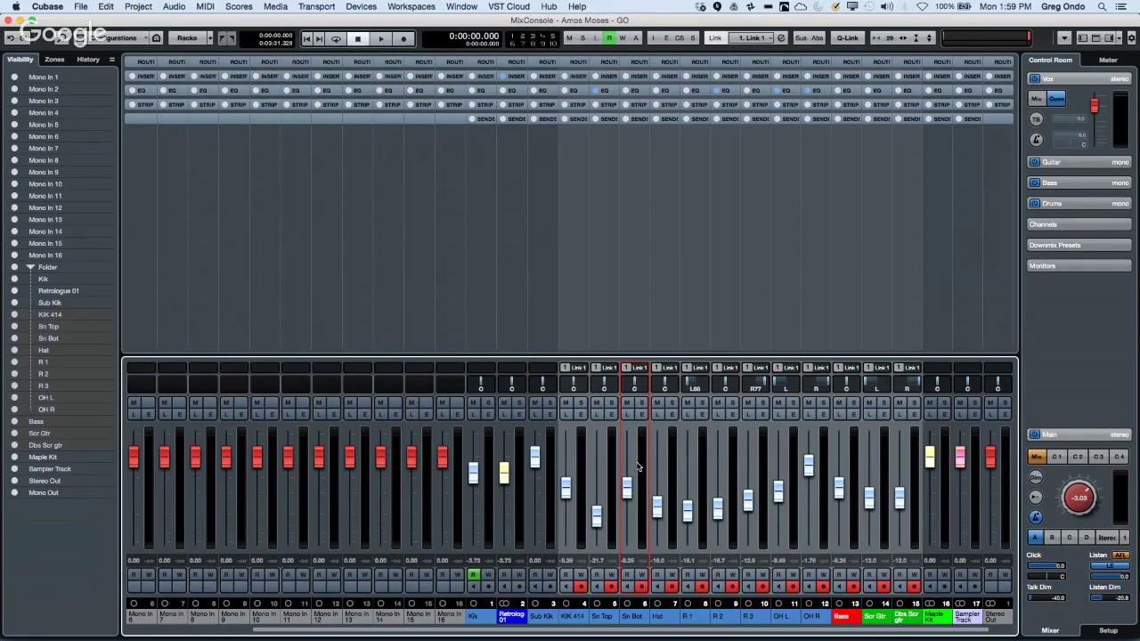
click(733, 300)
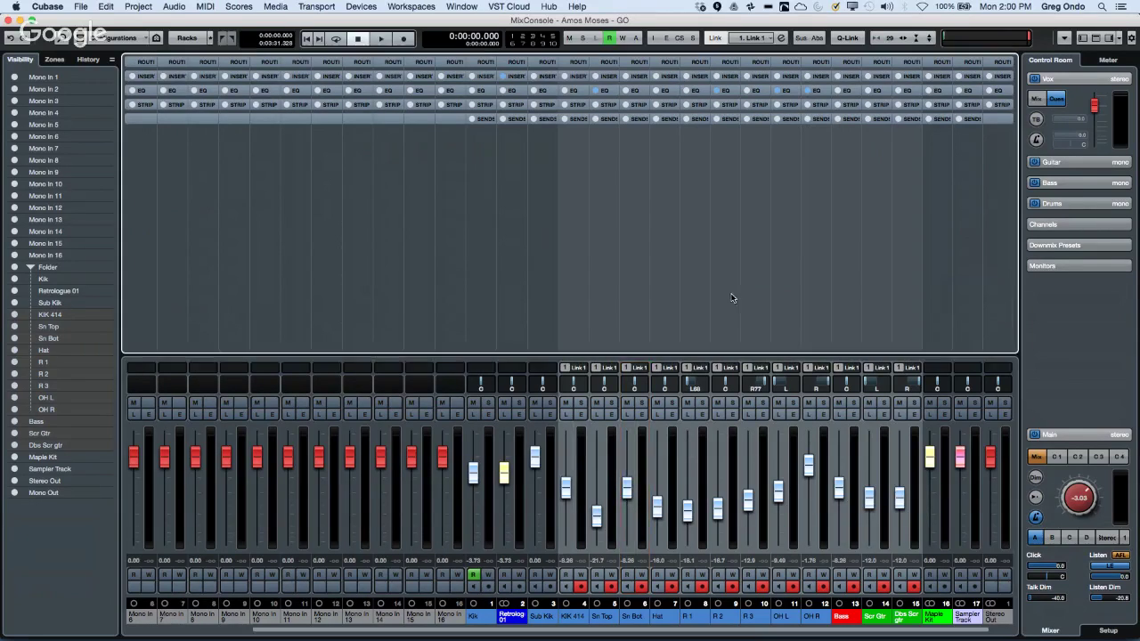
click(717, 479)
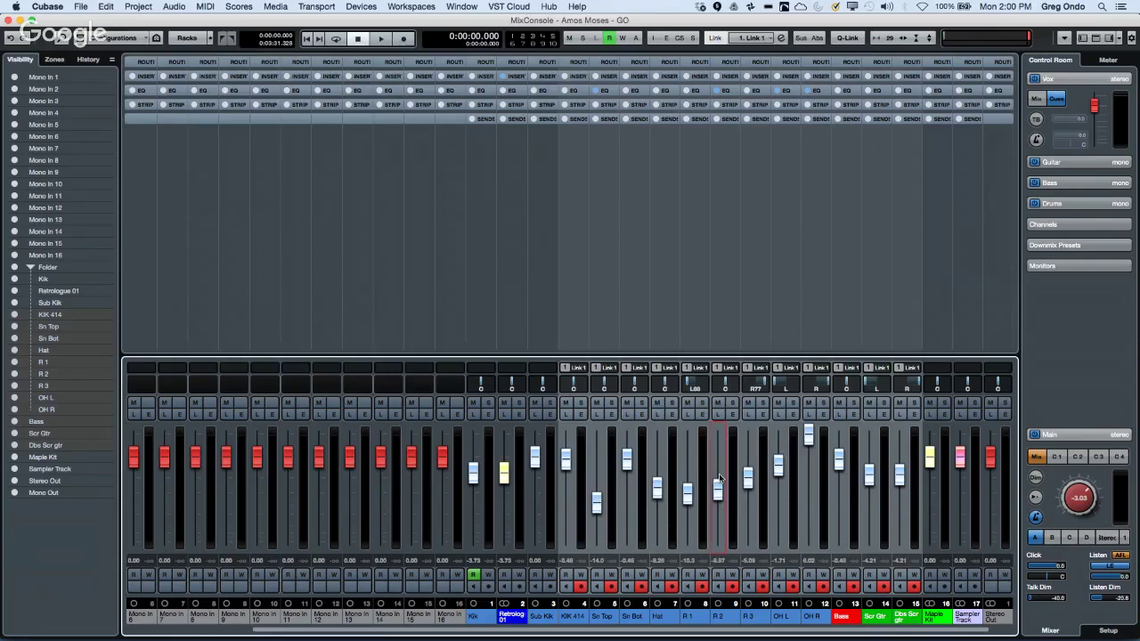
Unlink the Link 1 channels and lower only the OH R fader to about -1.9 dB.
click(715, 39)
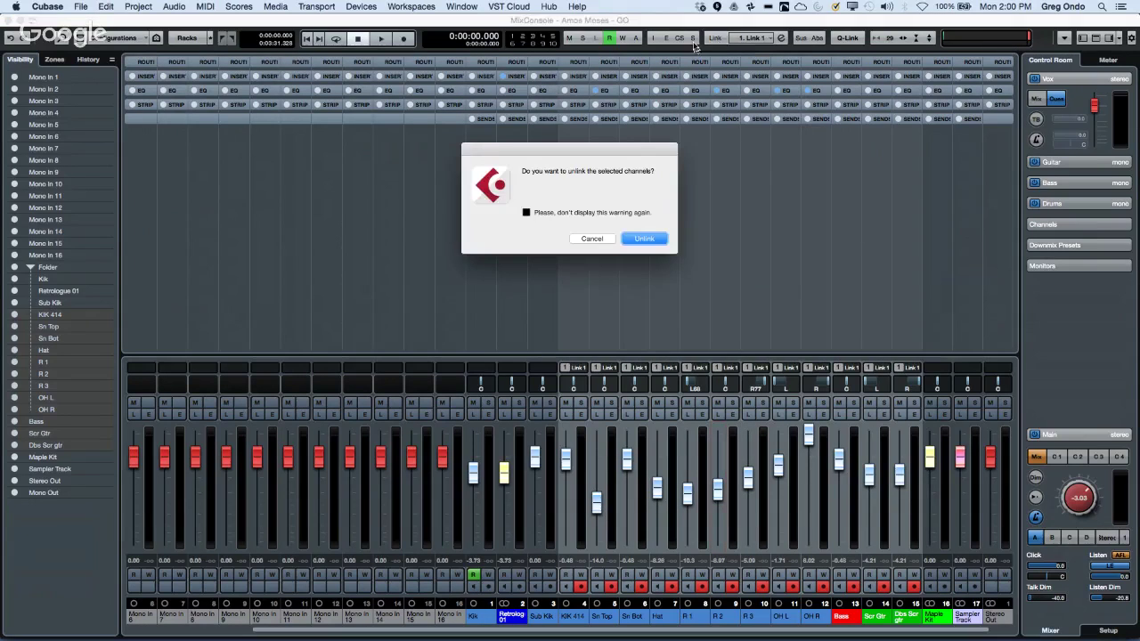
click(658, 240)
drag(809, 423, 809, 456)
click(1091, 342)
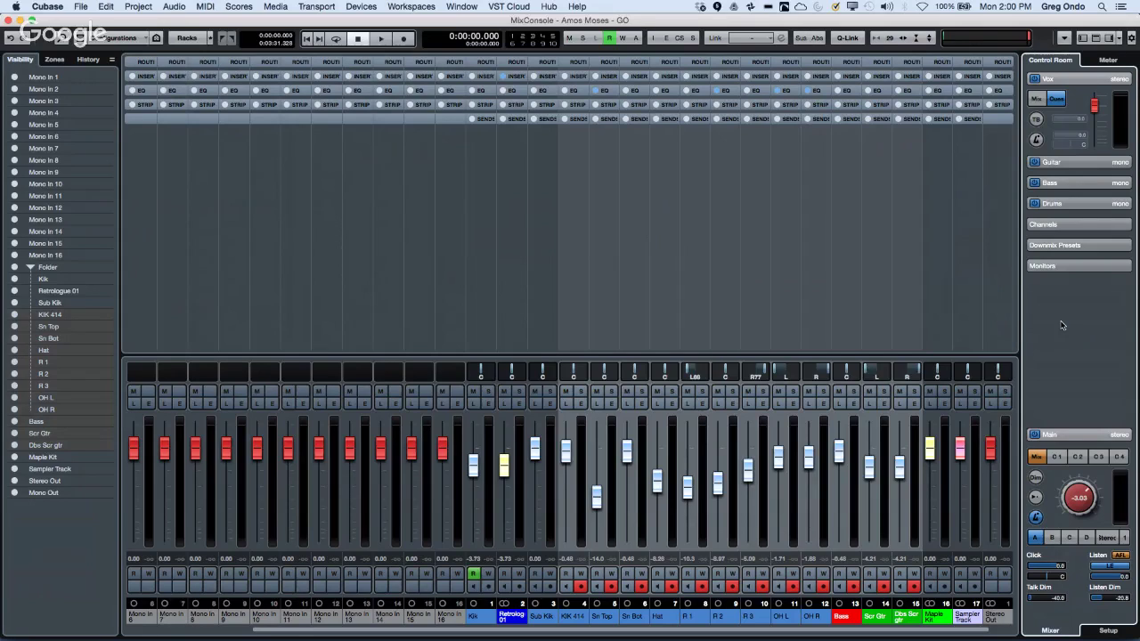
Hide and show the MixConsole window's left zone twice, leaving it shown.
click(1084, 38)
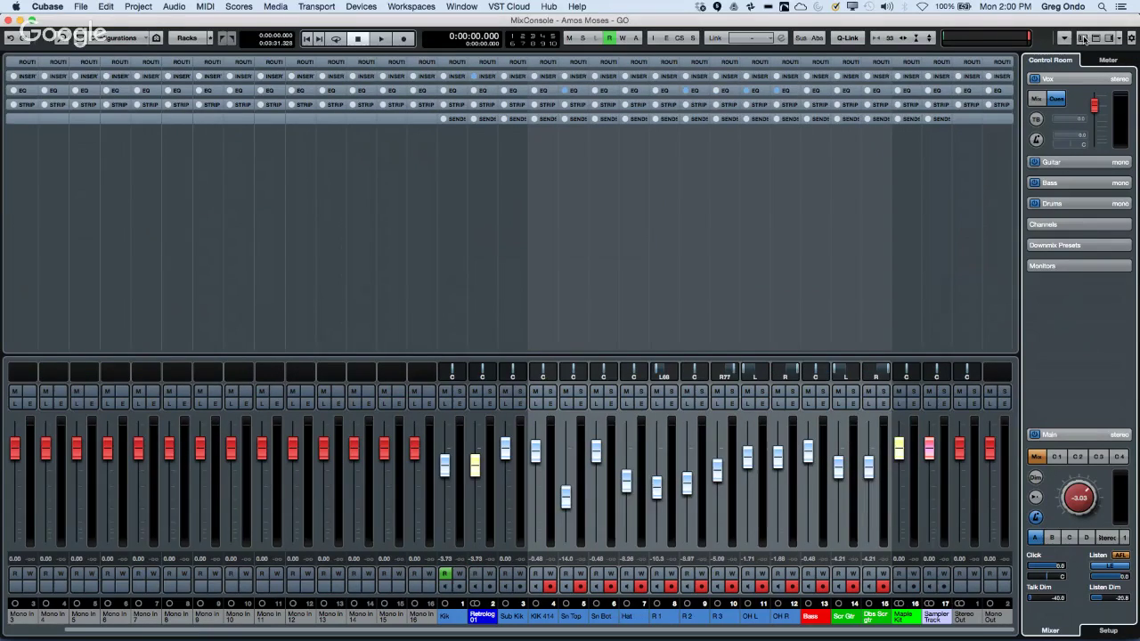
click(1083, 39)
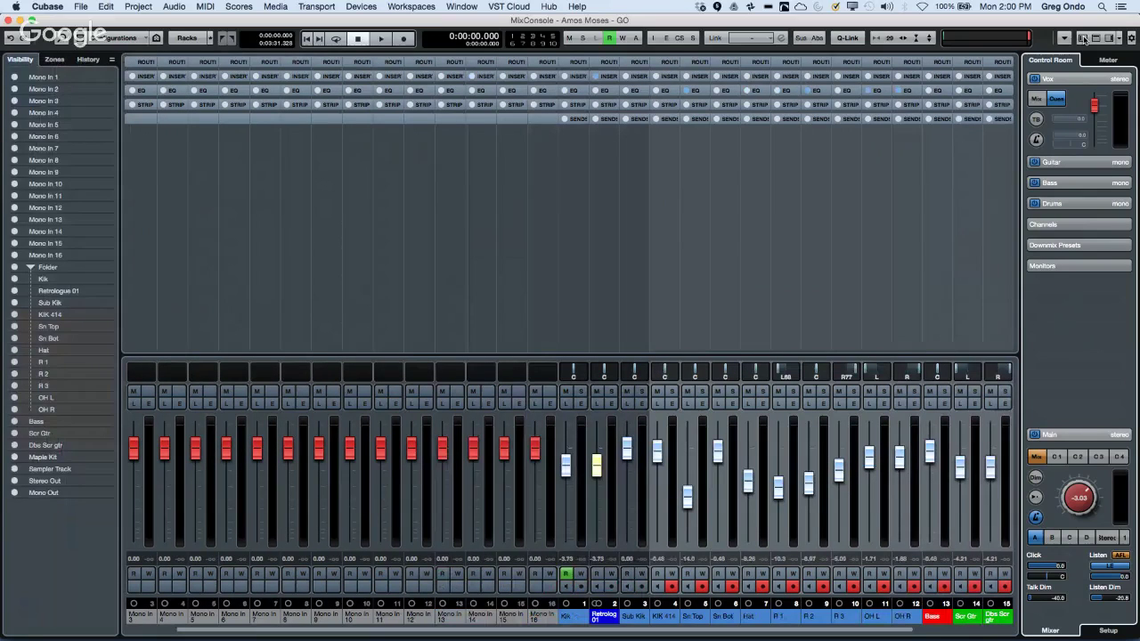
click(1083, 39)
click(1084, 38)
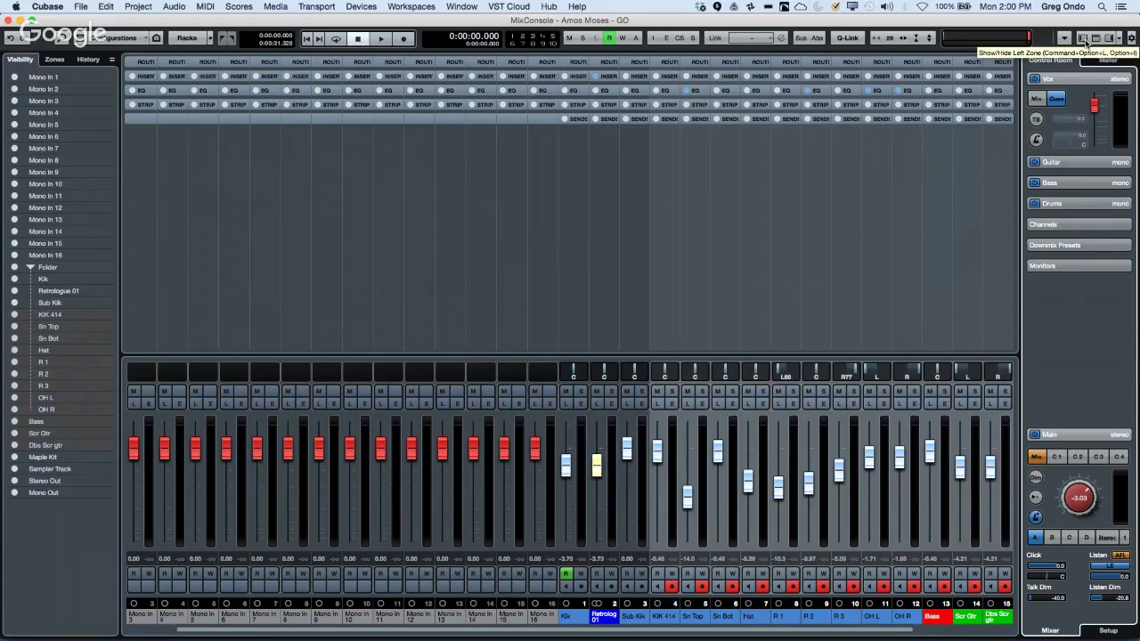
click(80, 6)
click(493, 150)
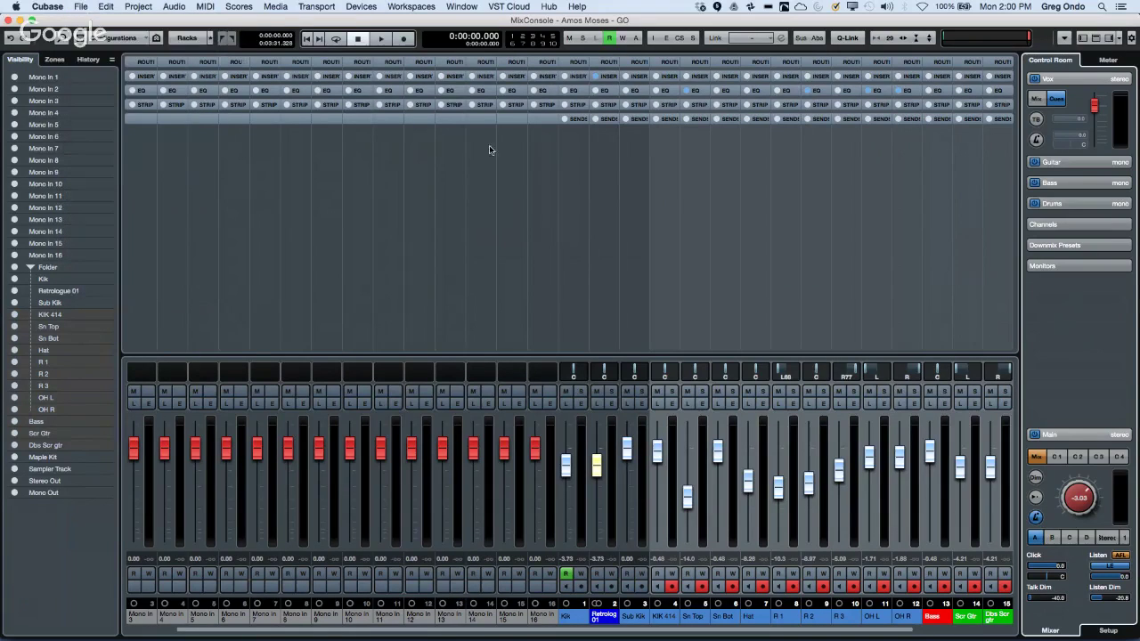
Close the MixConsole window and lower the R 1 fader all the way down in the project window's mixer.
click(1121, 39)
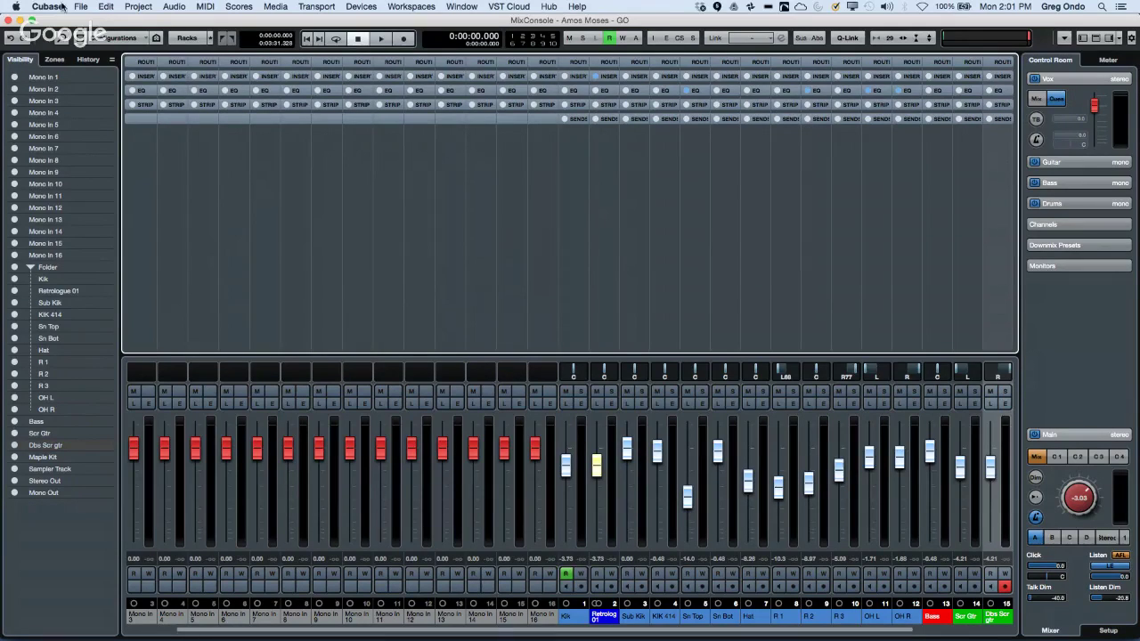
click(9, 22)
drag(384, 443, 383, 510)
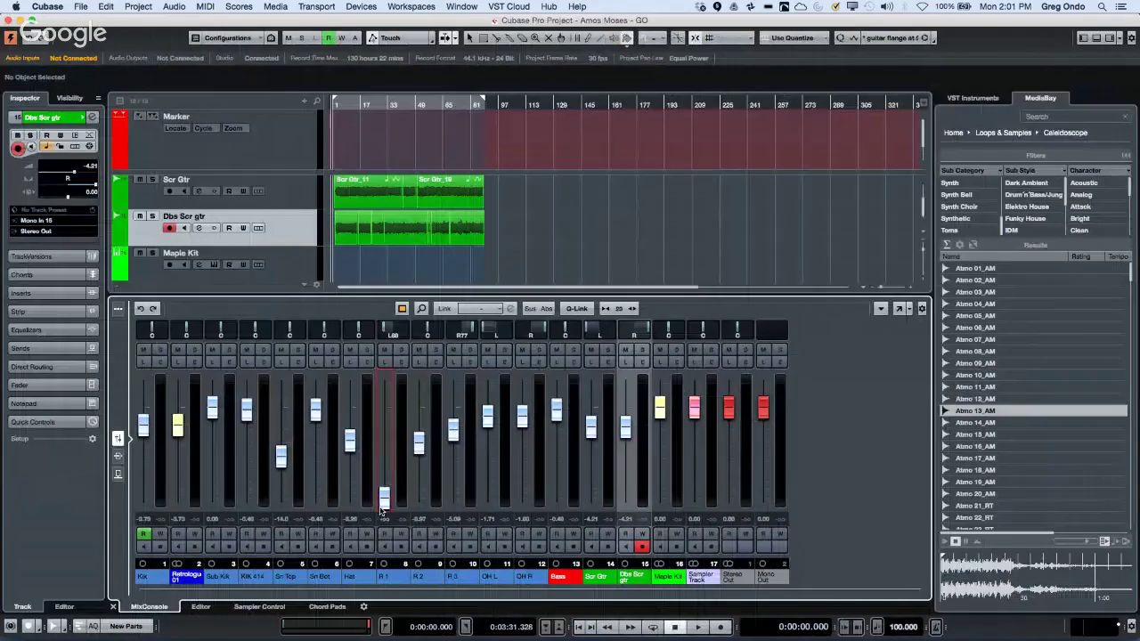
Show the track visibility list in the project window, and toggle the left zone until it is hidden.
click(69, 98)
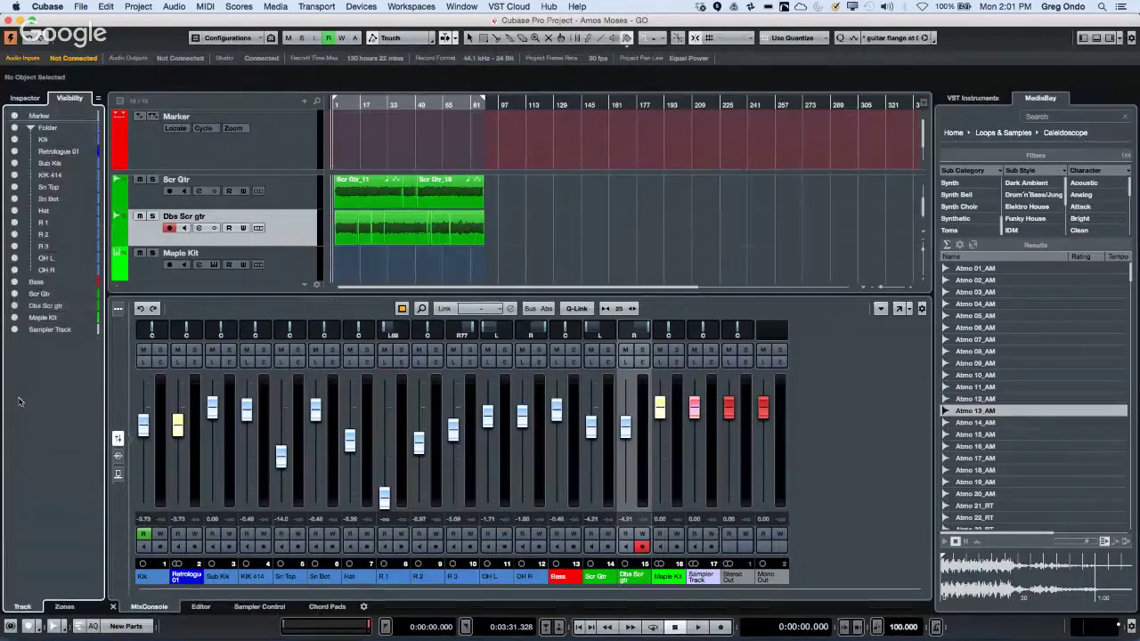
key(super+alt+l)
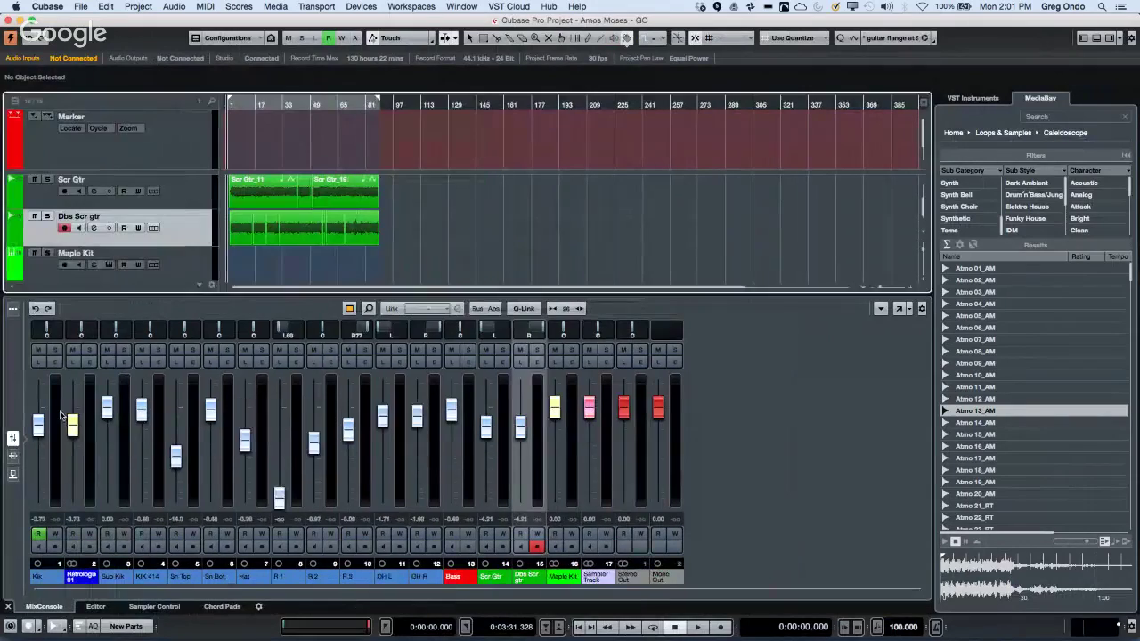
key(super+alt+l)
key(super+alt+l)
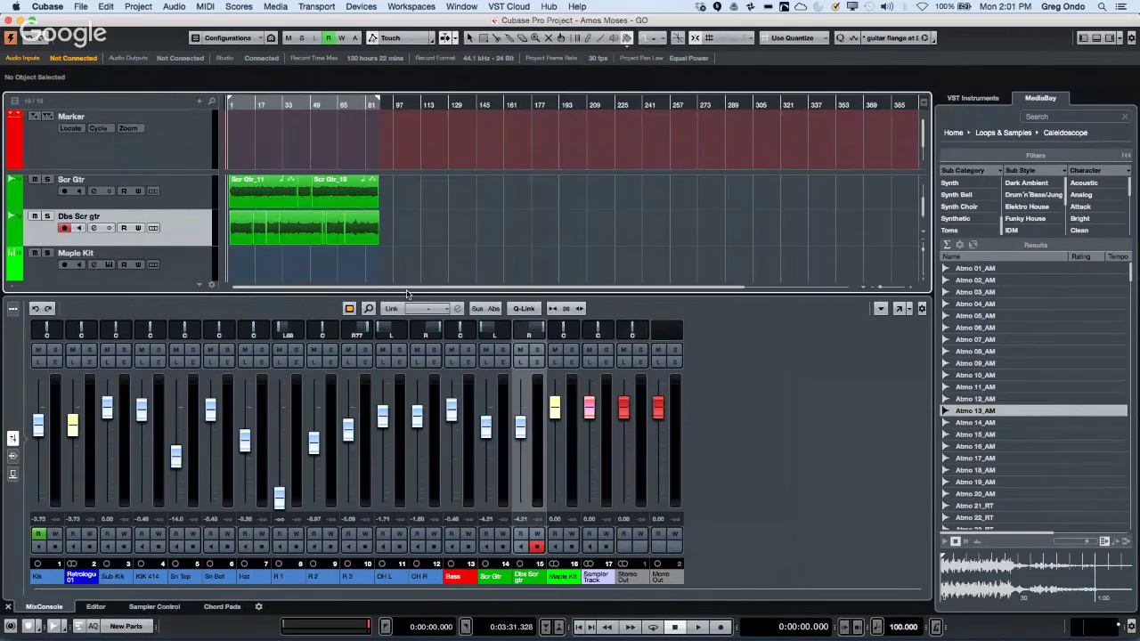
Shrink the project window's lower-zone mixer and toggle the left zone repeatedly, leaving it hidden.
drag(408, 293, 446, 408)
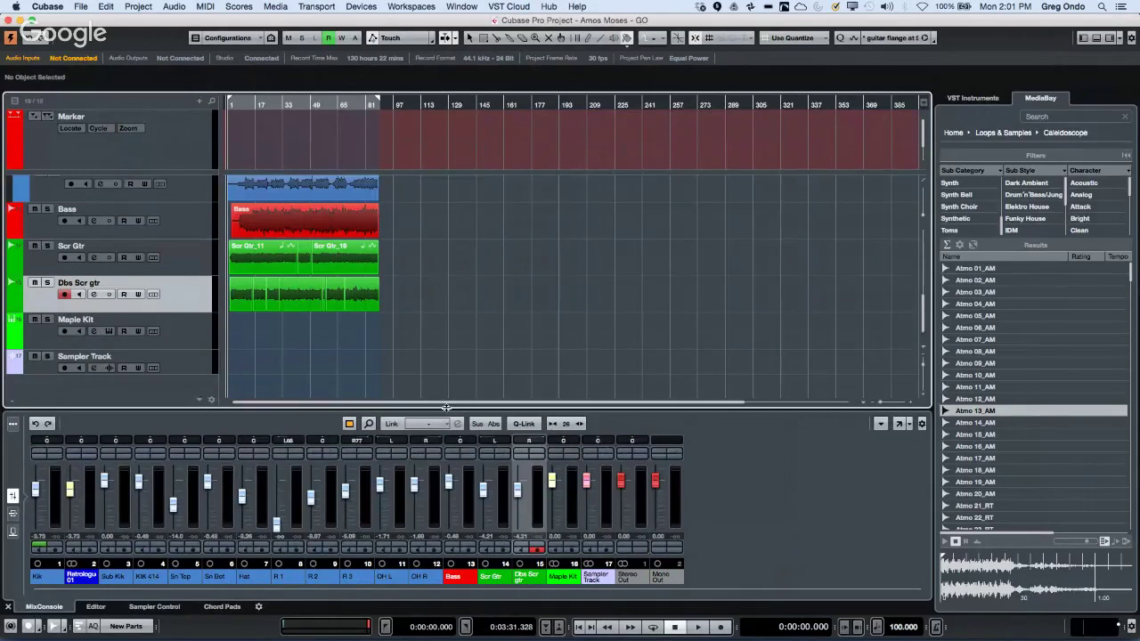
key(super+alt+l)
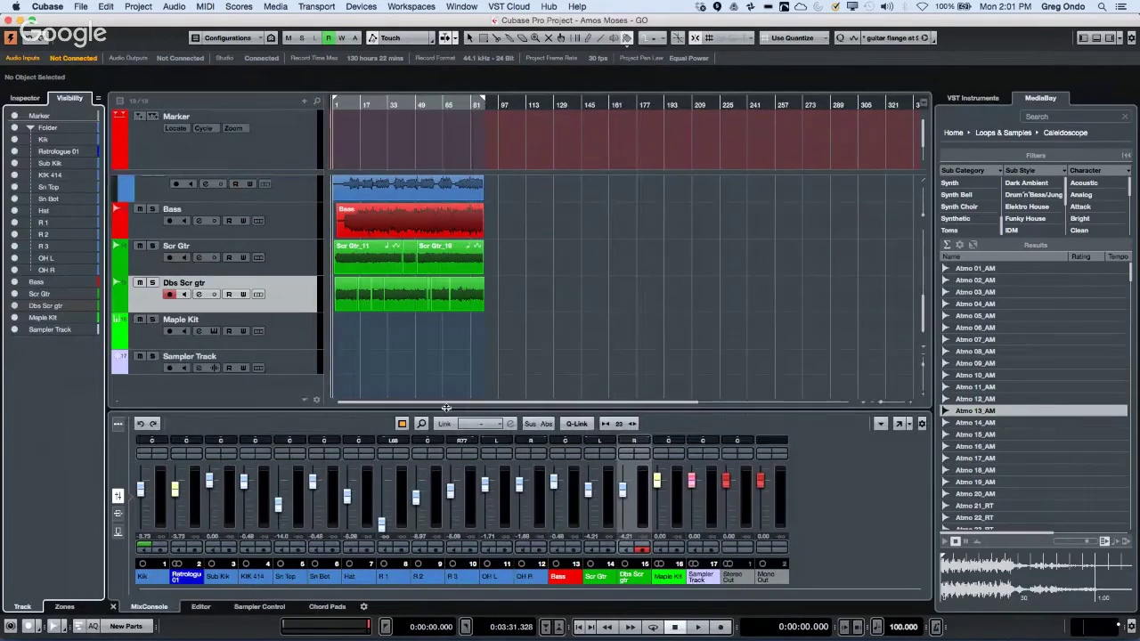
key(super+alt+l)
key(super+alt+l)
key(super+alt+l)
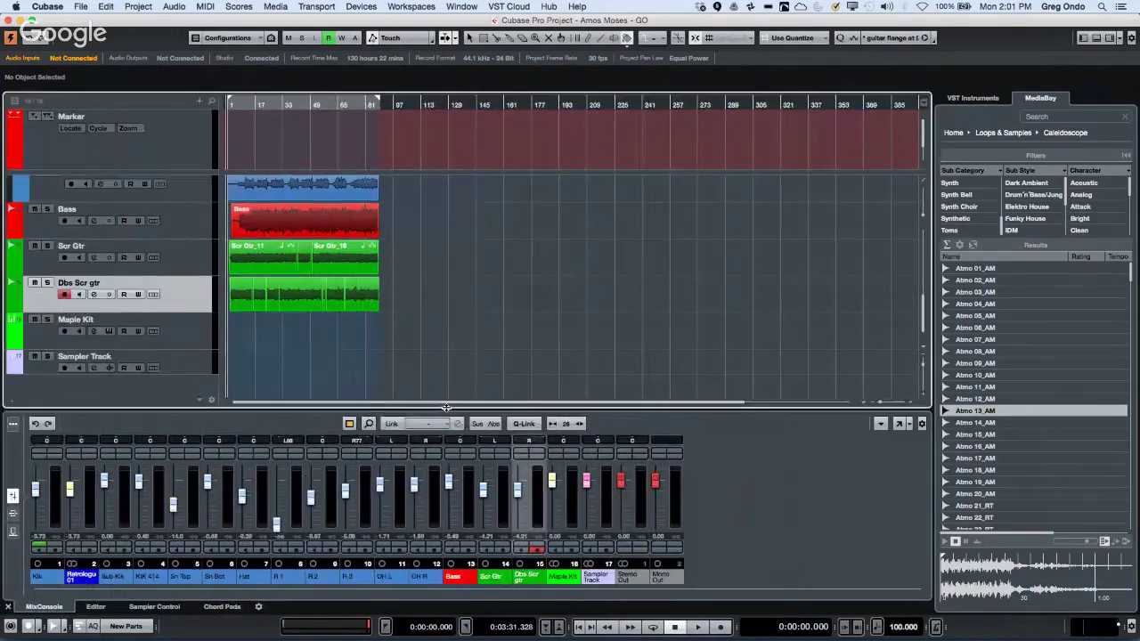
key(super+alt+l)
key(super+alt+l)
key(super+alt+l)
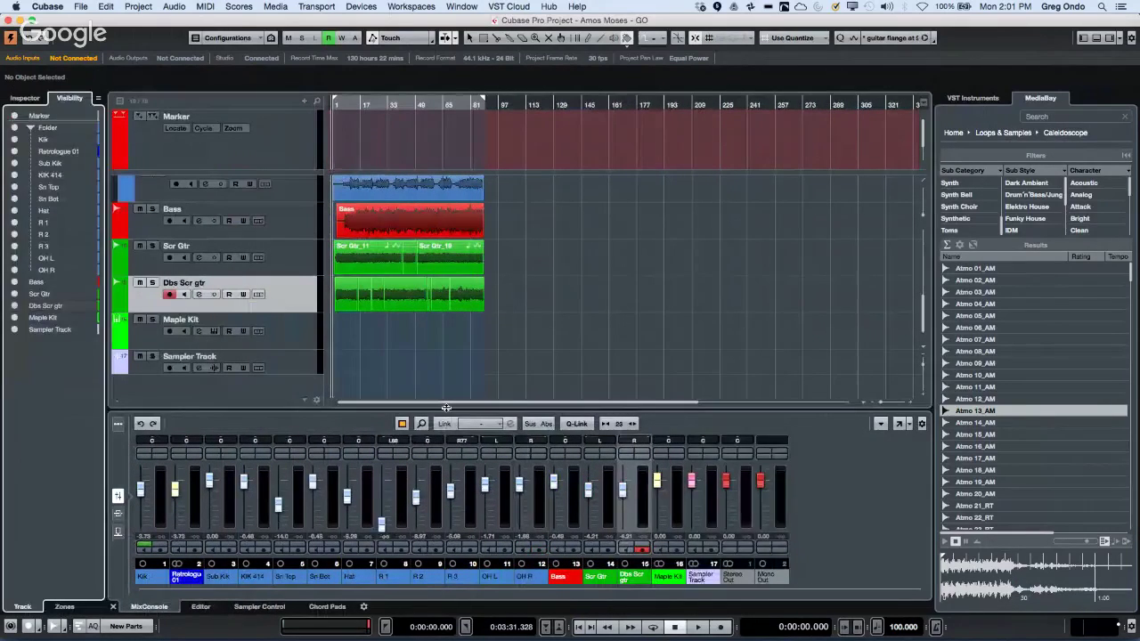
key(super+alt+l)
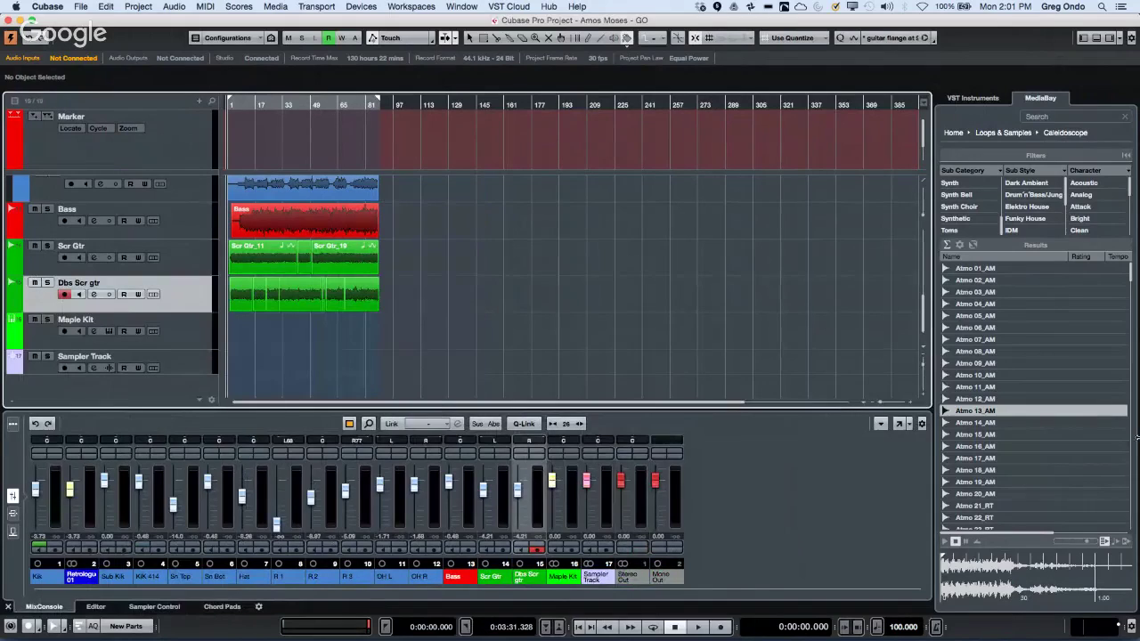
Open the mixer as a separate MixConsole window and toggle its left zone off and on twice, leaving it shown.
click(899, 424)
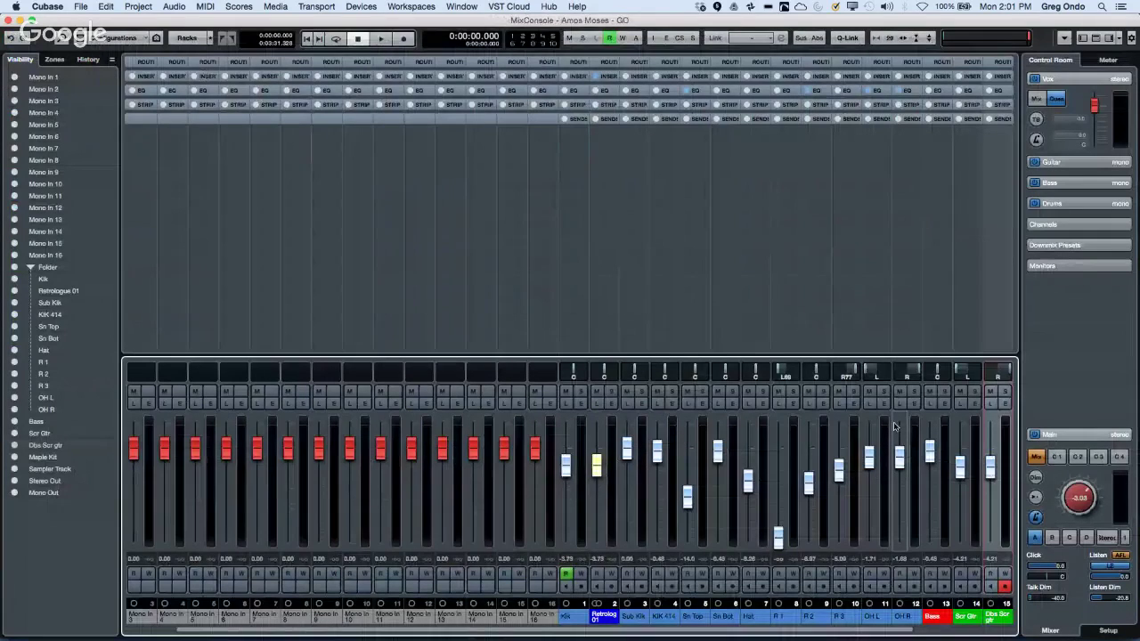
click(49, 7)
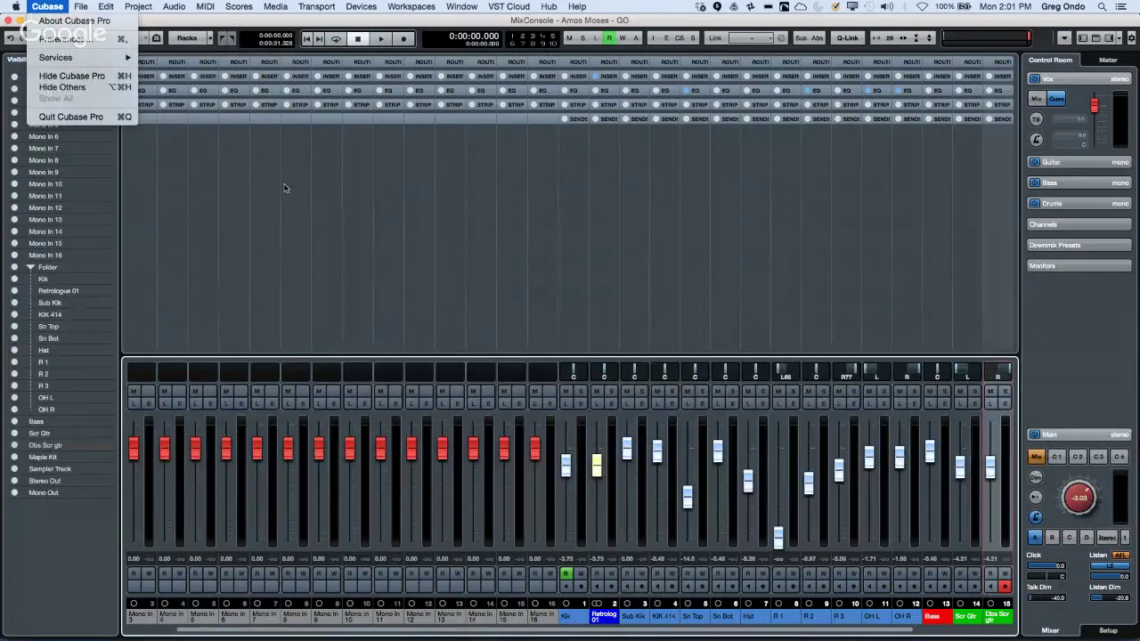
click(243, 191)
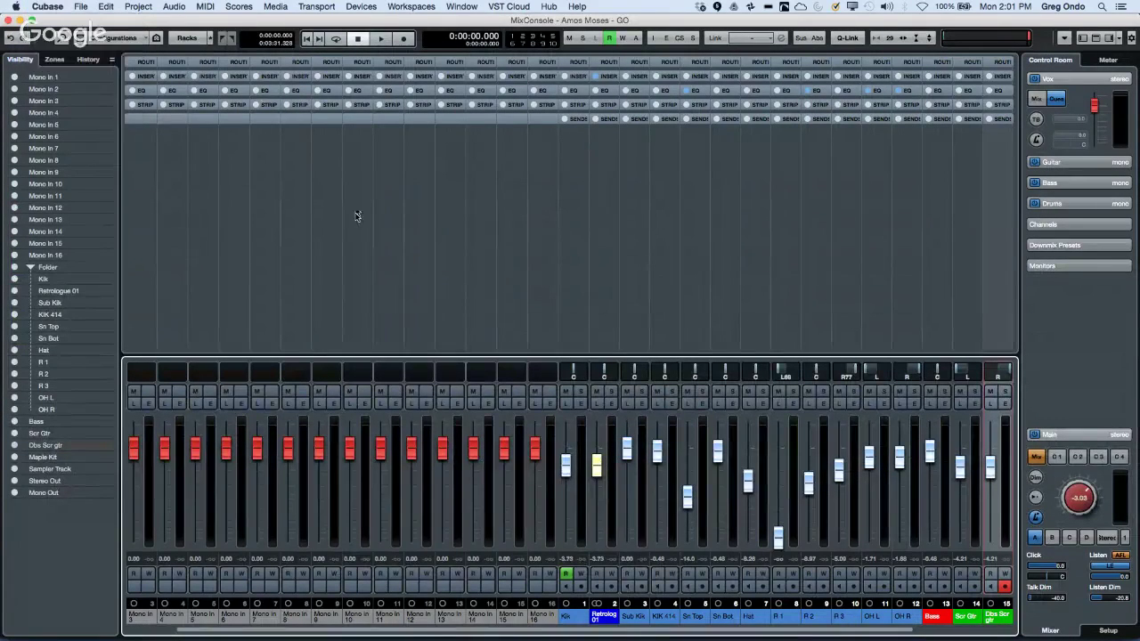
click(1084, 39)
click(1084, 38)
click(1083, 38)
click(1083, 38)
Open the Key Commands dialog, examine the Window Zones assignments such as Show/Hide Left Zone, and close it.
click(55, 8)
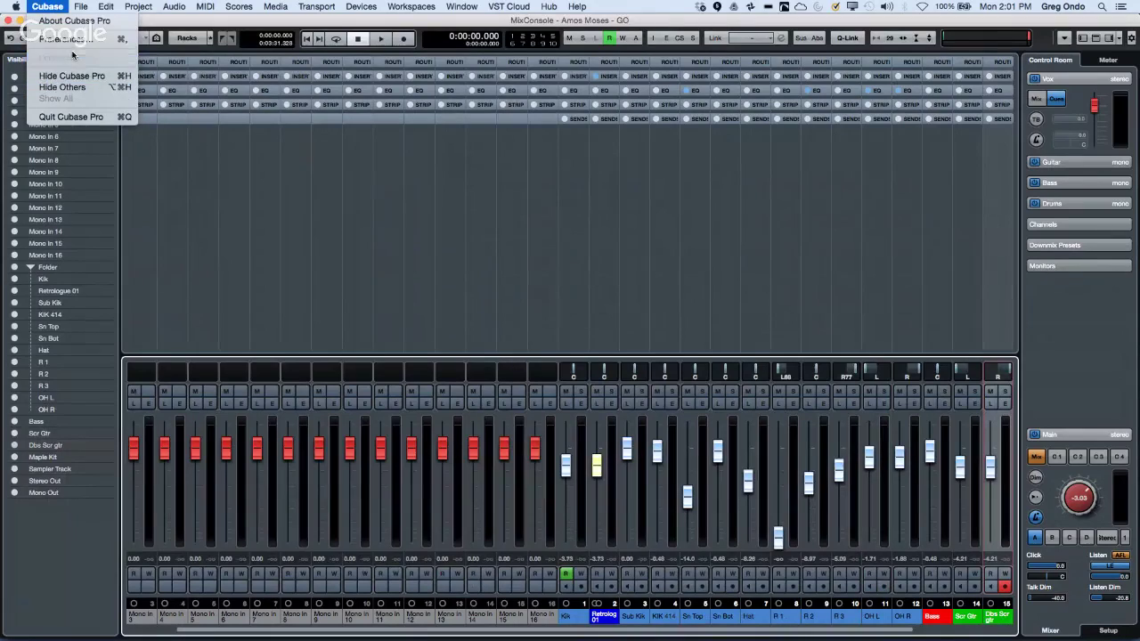
mouse_move(80, 6)
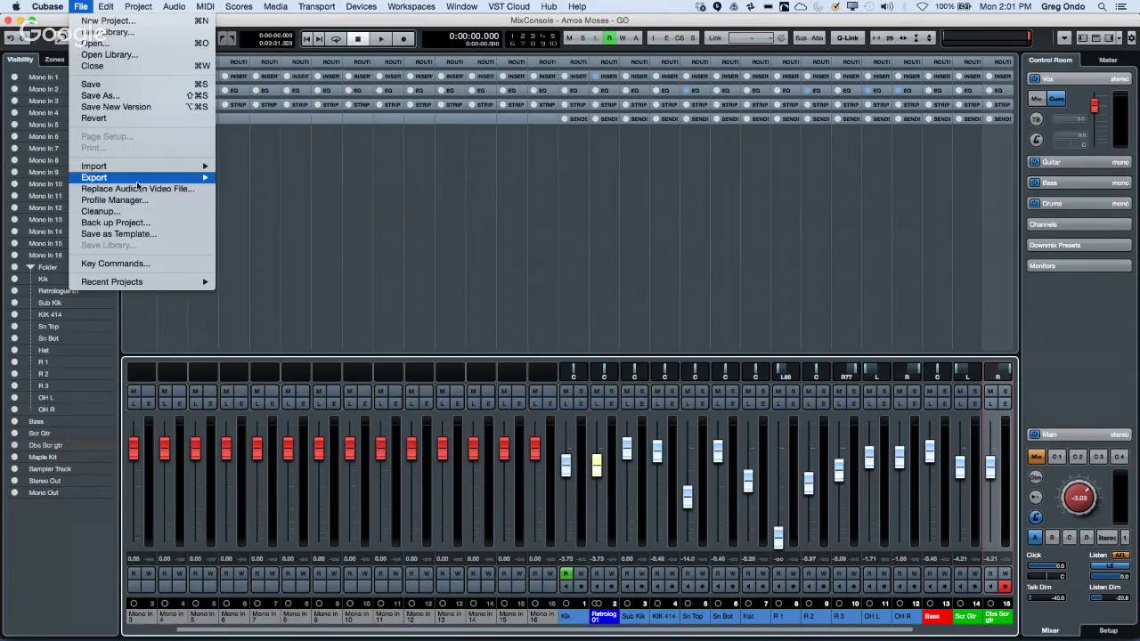
mouse_move(136, 182)
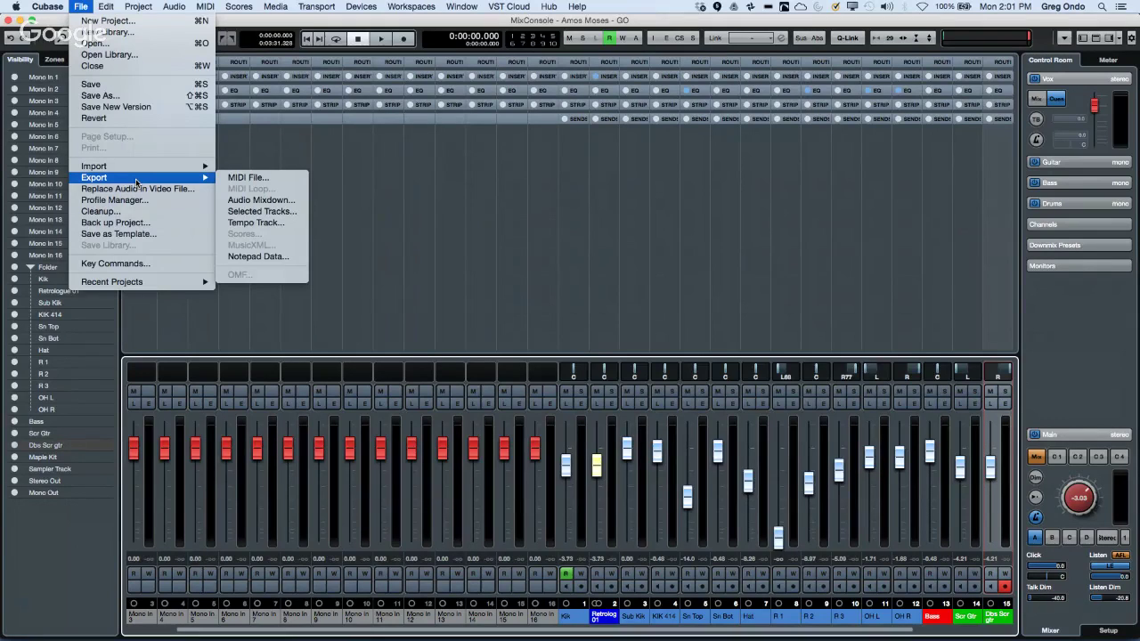
click(142, 264)
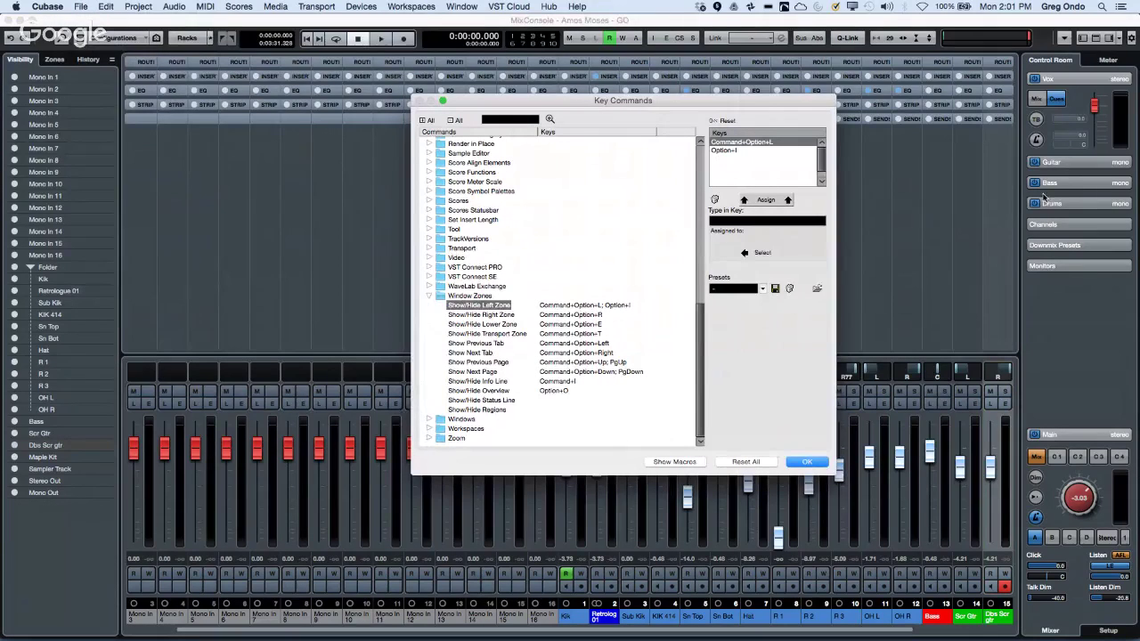
key(Return)
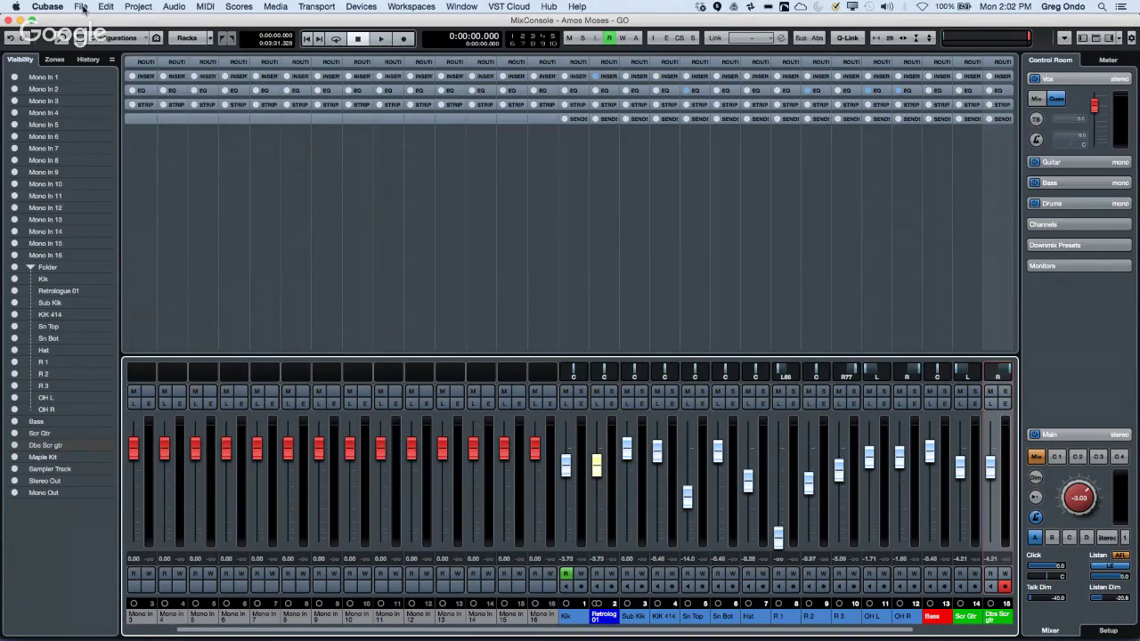
Reopen the Key Commands dialog, search for "left zone", and close the dialog.
click(81, 7)
click(110, 264)
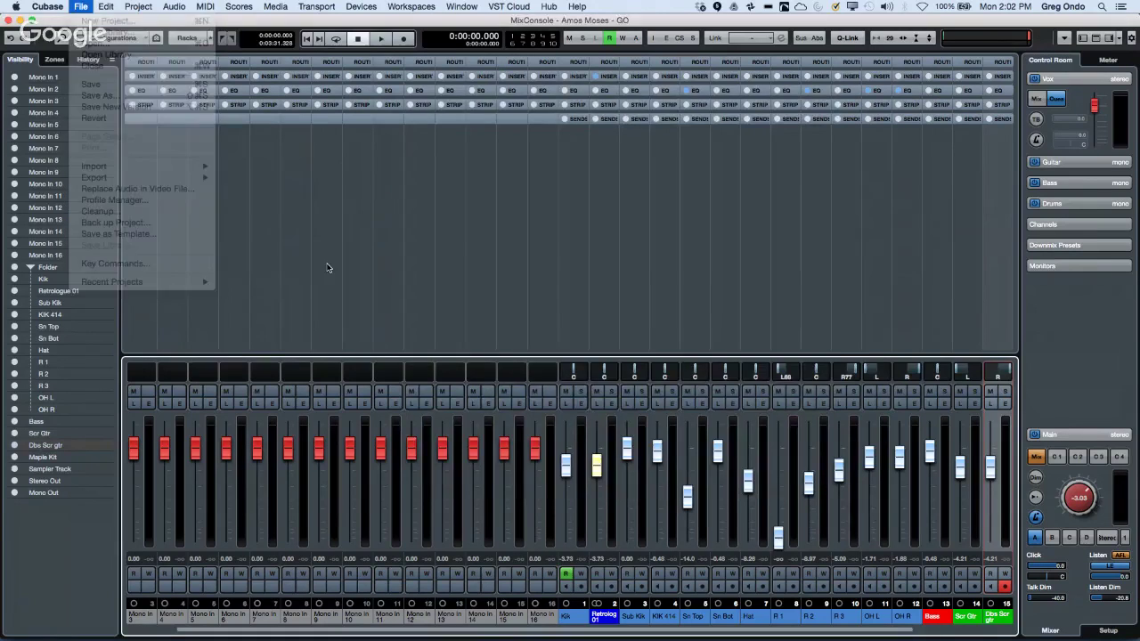
click(512, 121)
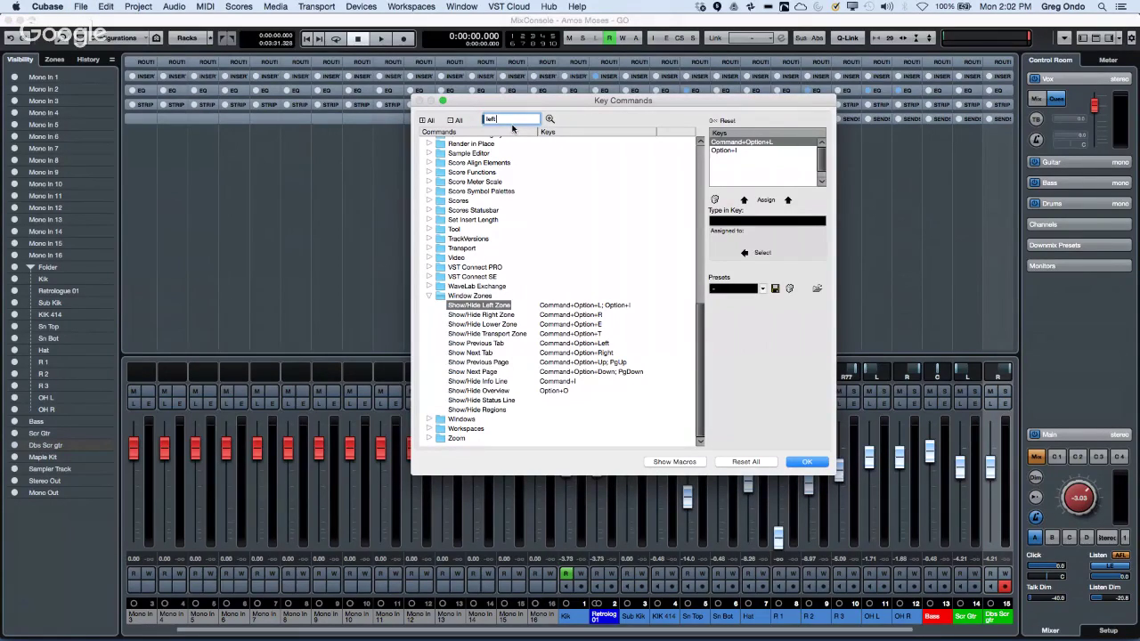
text(left zone)
key(Return)
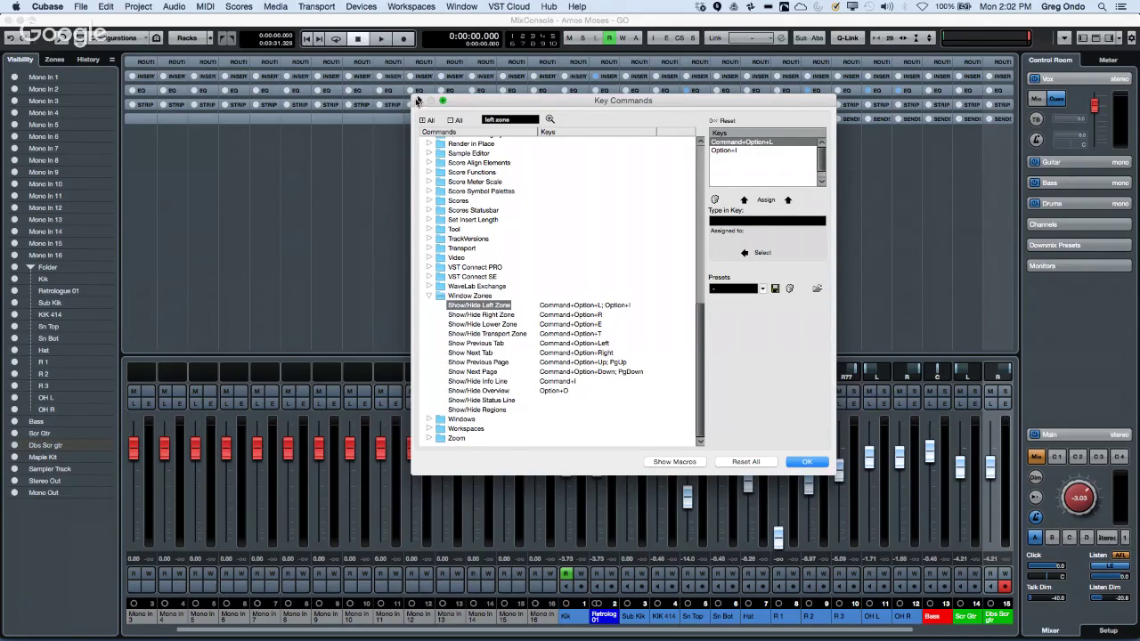
click(806, 463)
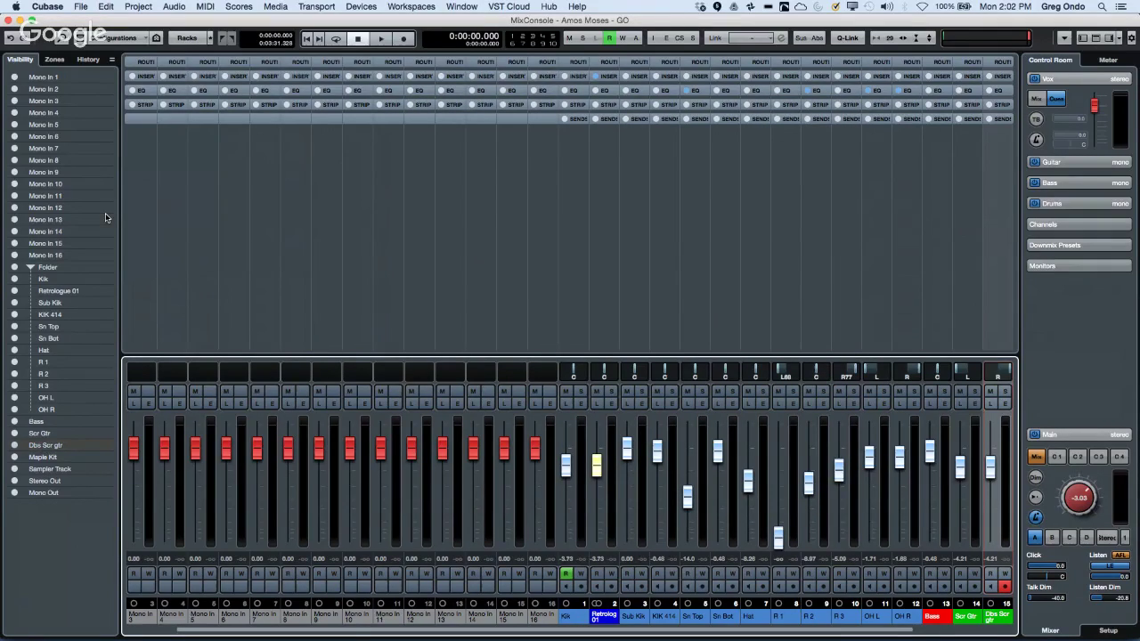
Close the MixConsole window and show the project window's left zone, switching between its Inspector and track Visibility list.
click(8, 22)
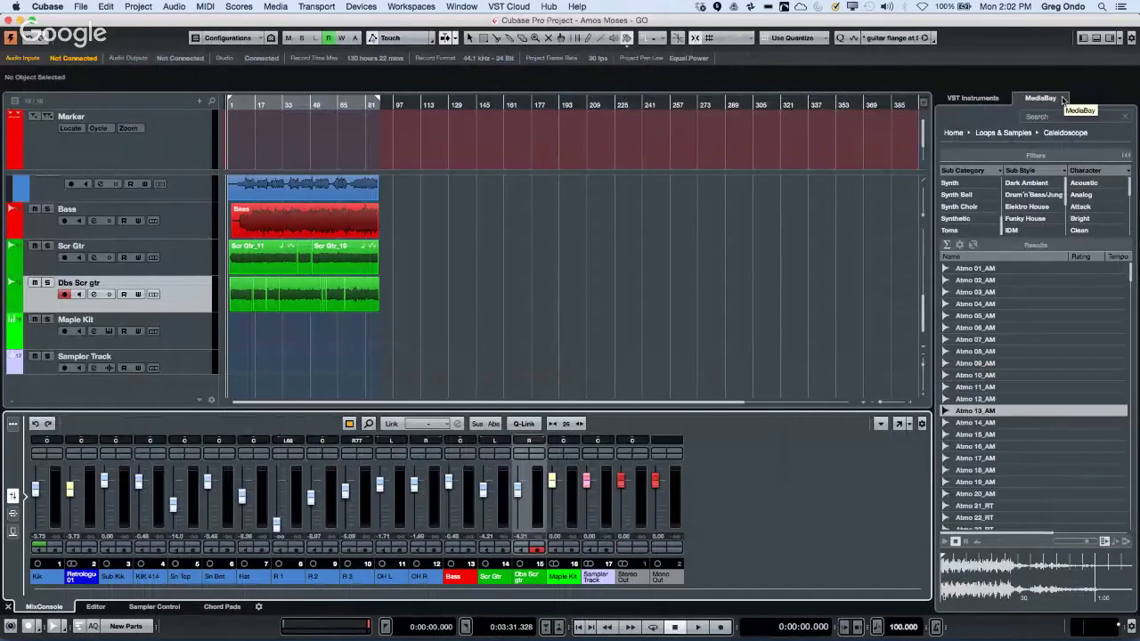
key(super+alt+l)
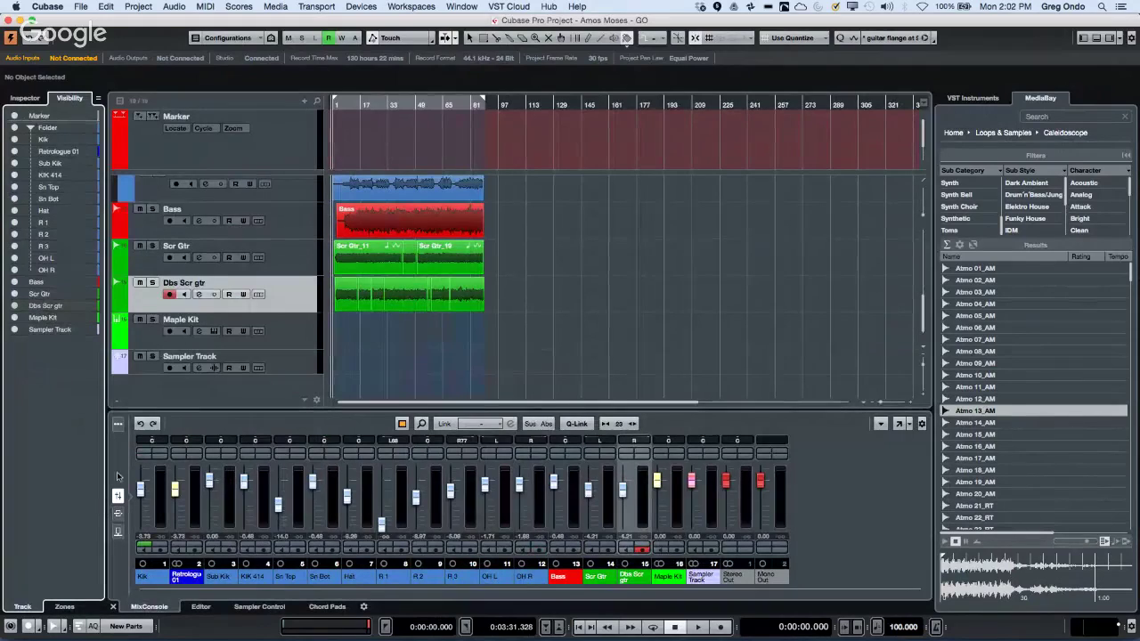
click(27, 99)
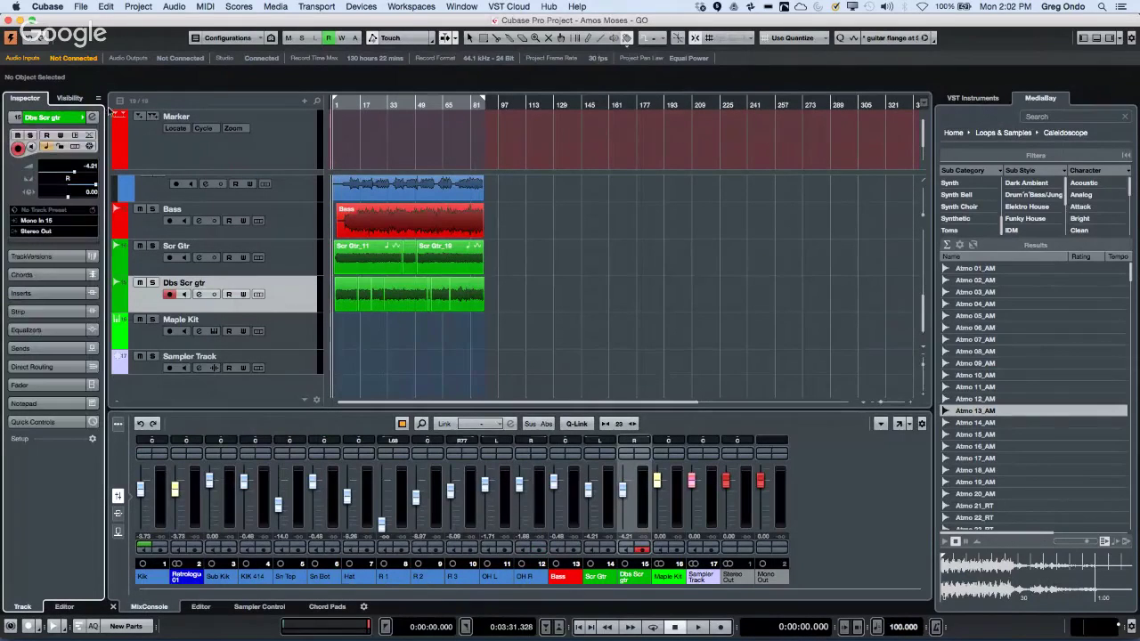
click(80, 99)
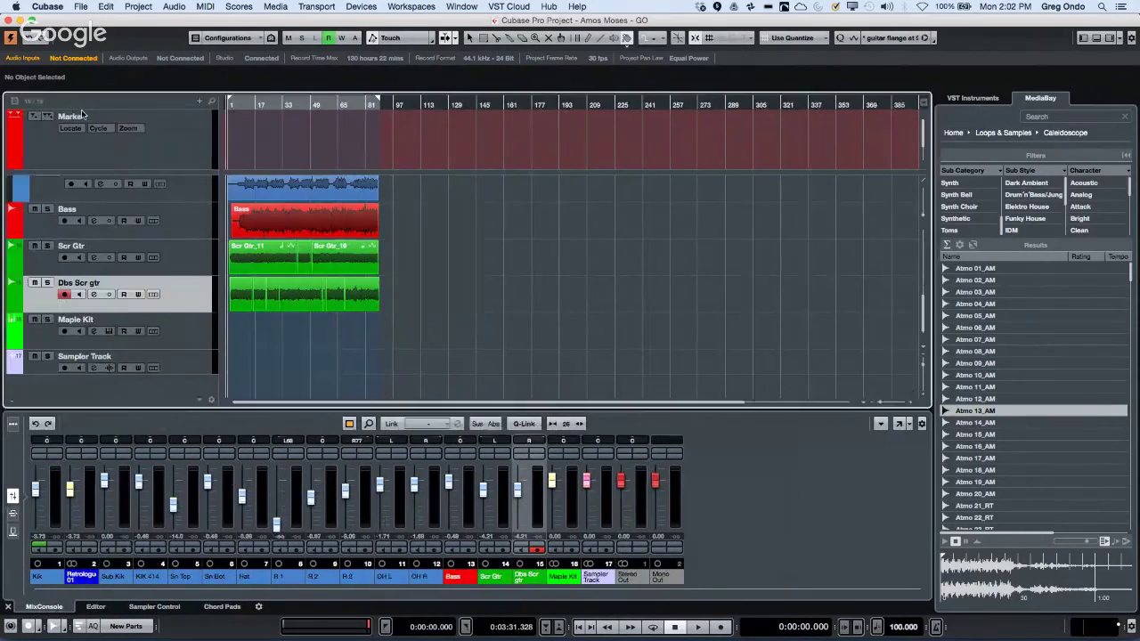
Toggle the project window's left zone several times, leaving it shown with the track Visibility list.
key(super+alt+l)
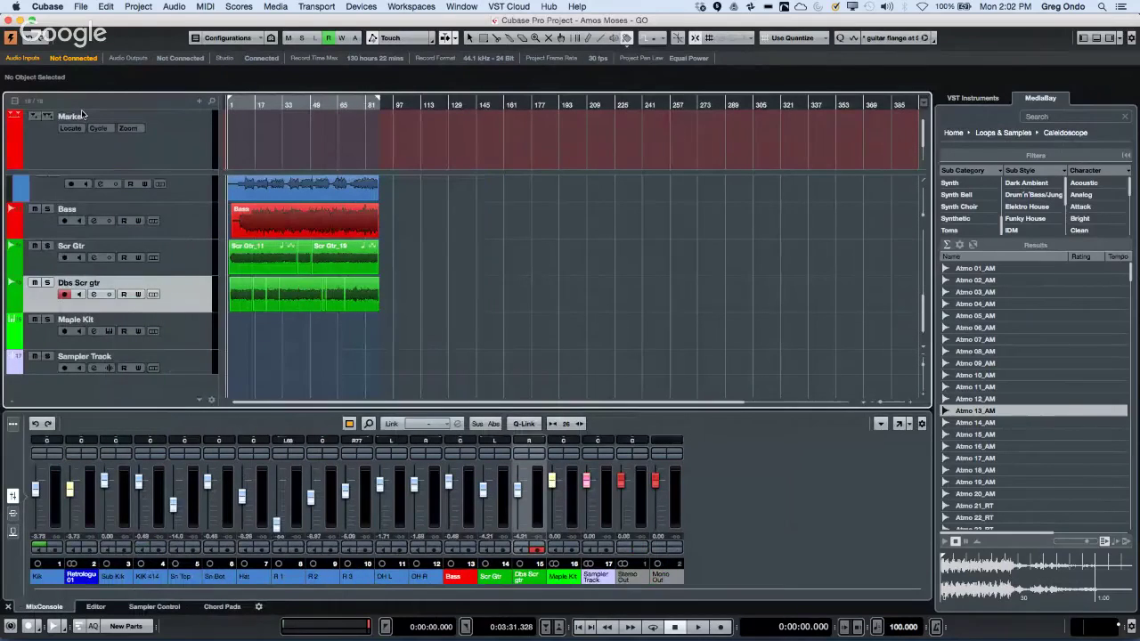
key(super+alt+l)
key(super+alt+l)
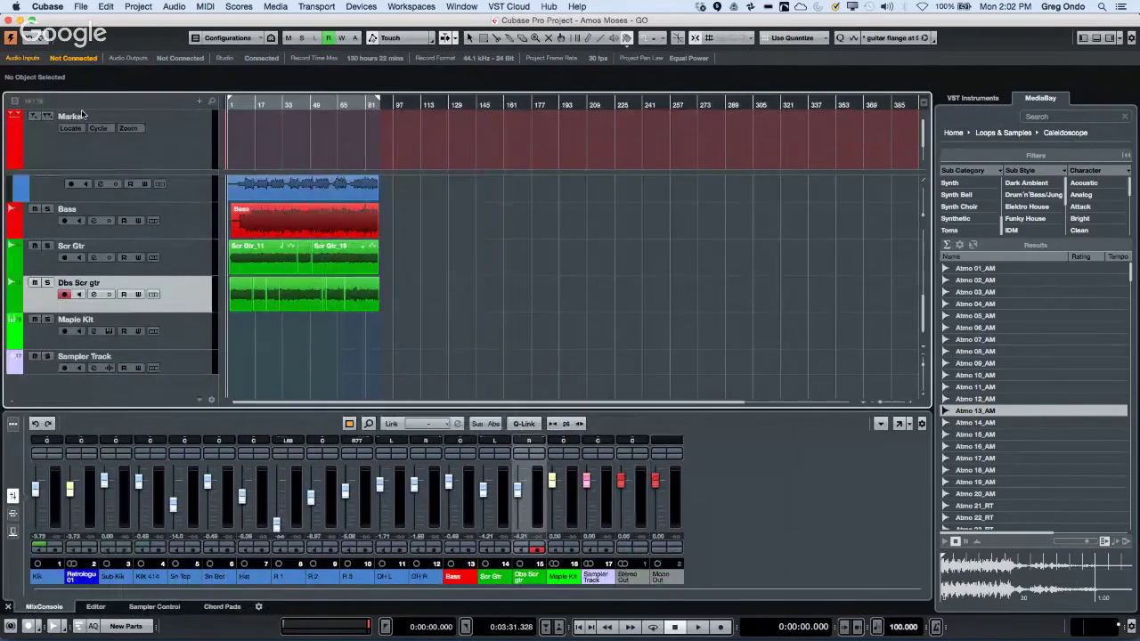
key(super+alt+l)
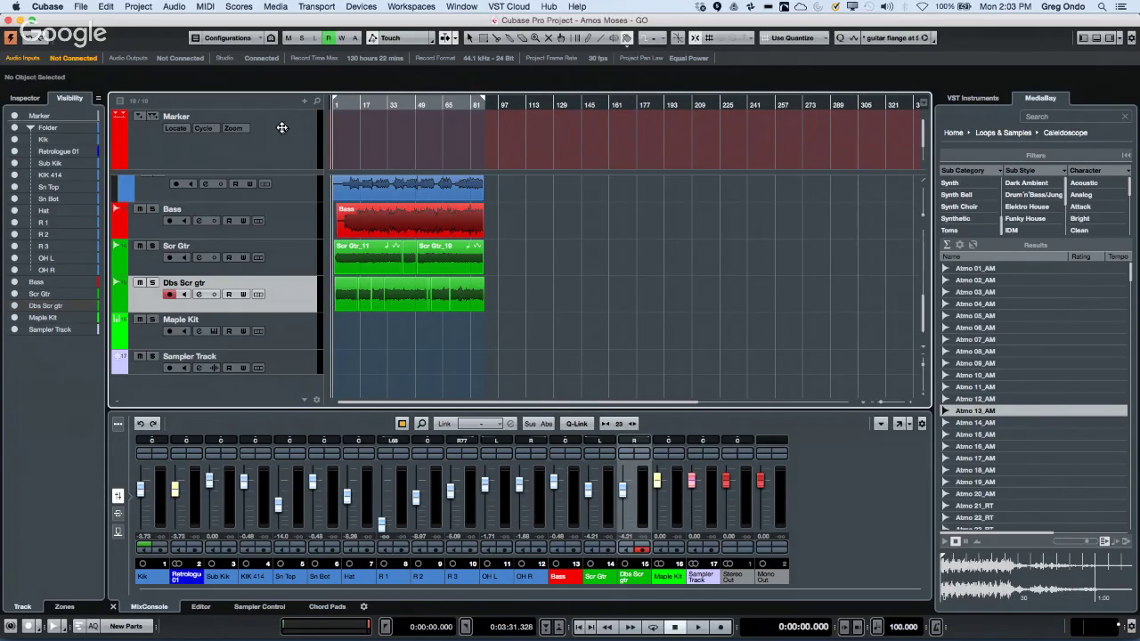
Select the Marker track, show it in the Inspector, and open its Markers window, placing it below the marker track.
key(h)
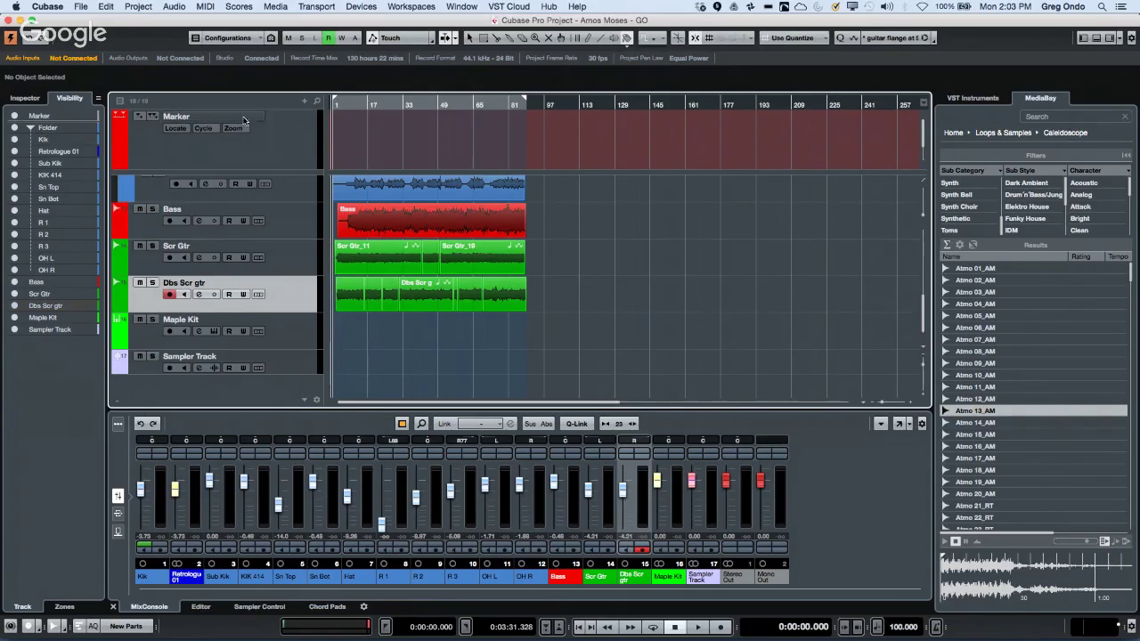
click(299, 158)
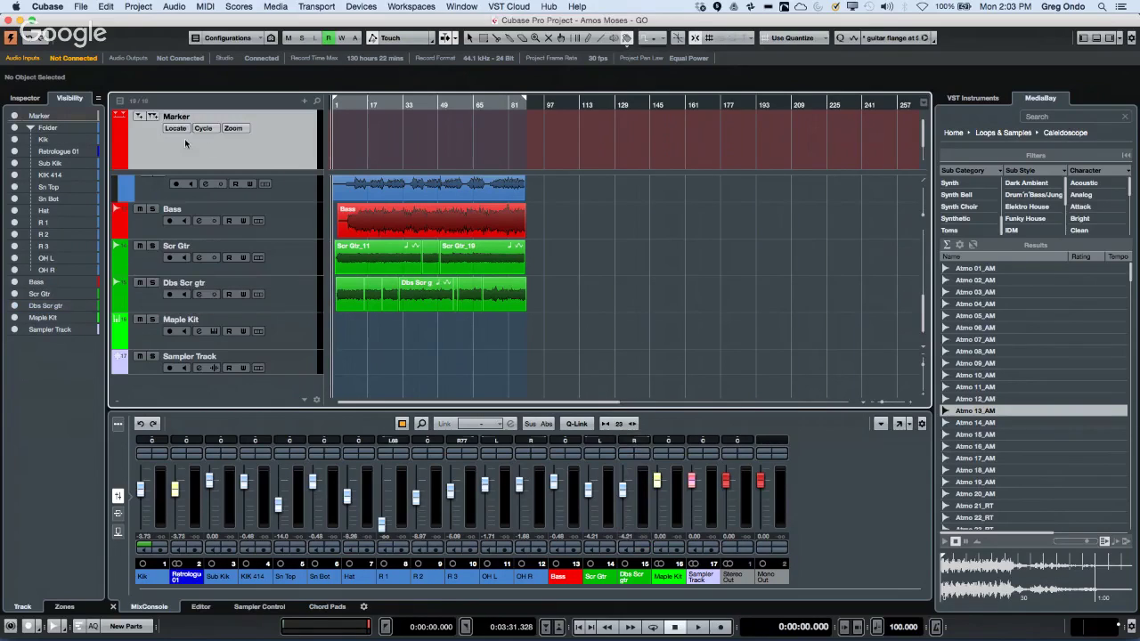
click(9, 99)
click(91, 119)
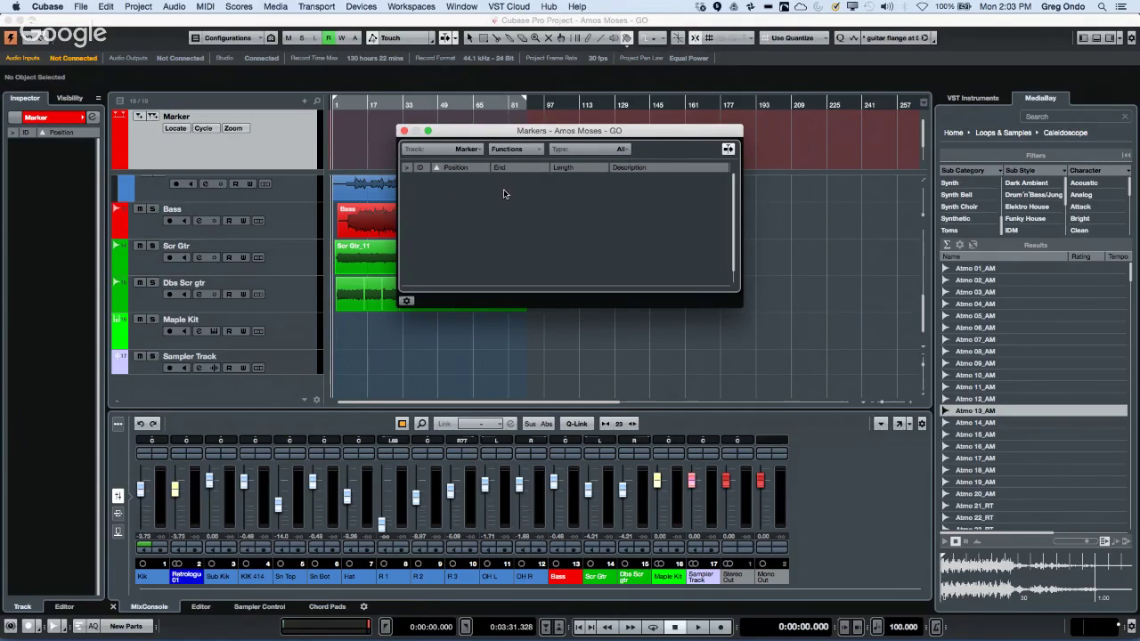
click(349, 98)
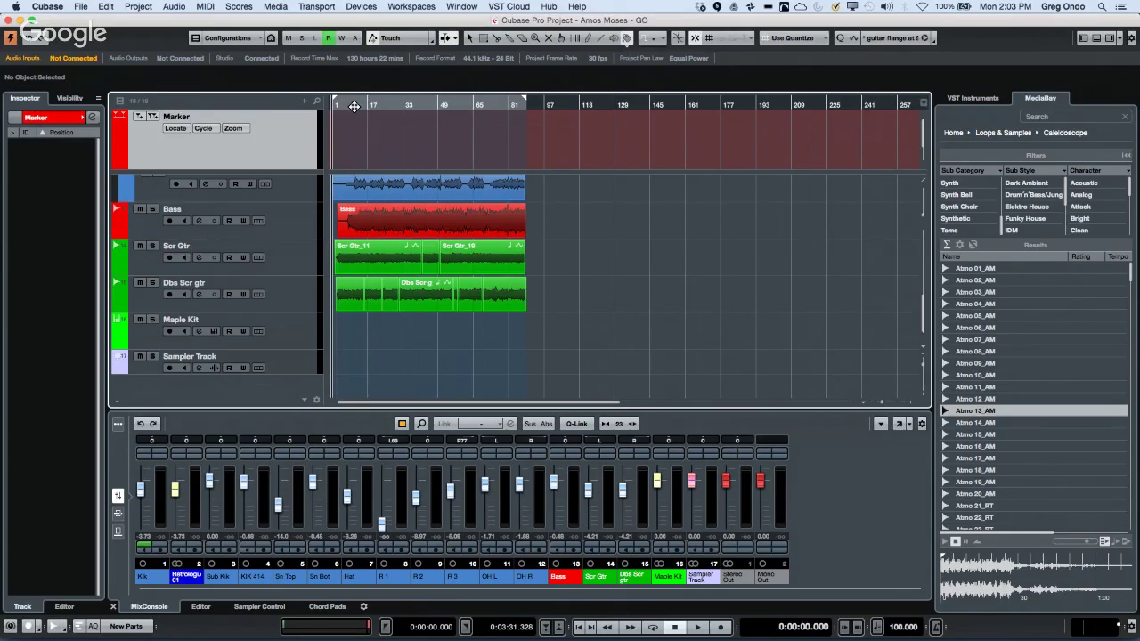
click(93, 117)
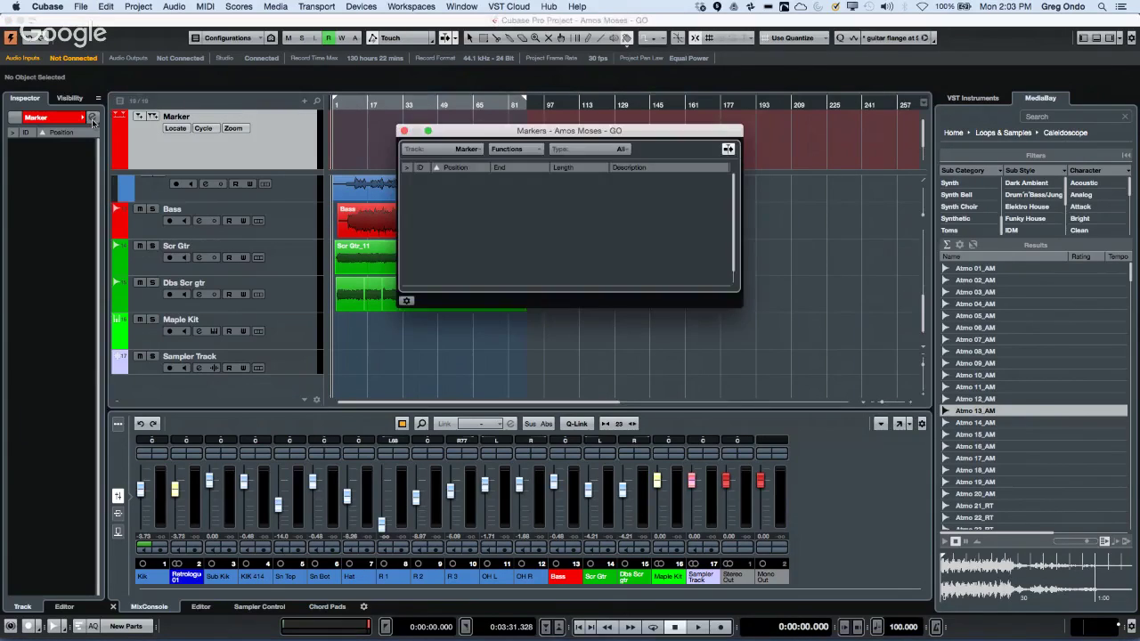
mouse_move(494, 132)
mouse_down()
mouse_move(537, 222)
mouse_move(533, 250)
mouse_up()
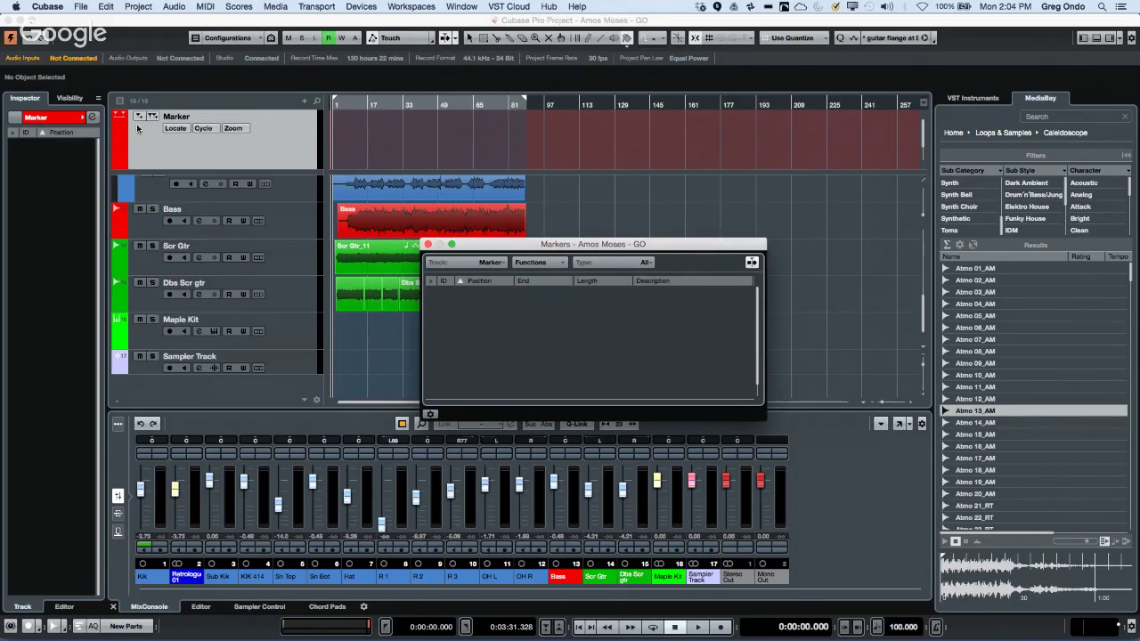
Add a position marker at the project start (1.1.1.0) and switch to the Object Selection tool.
click(138, 118)
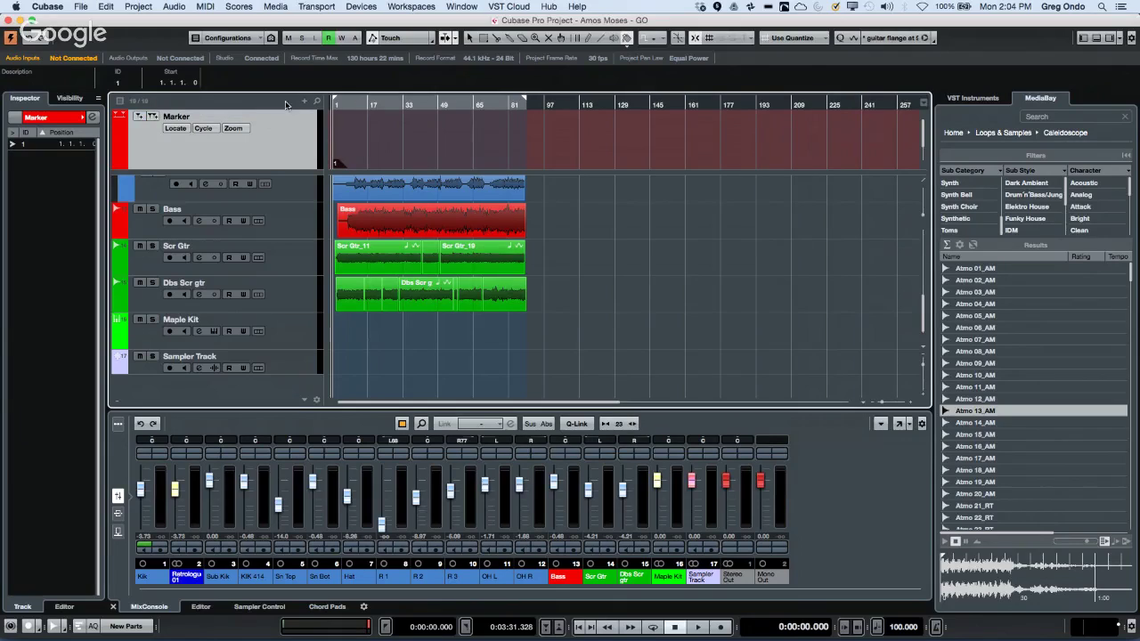
click(378, 105)
key(Home)
right_click(587, 185)
click(641, 192)
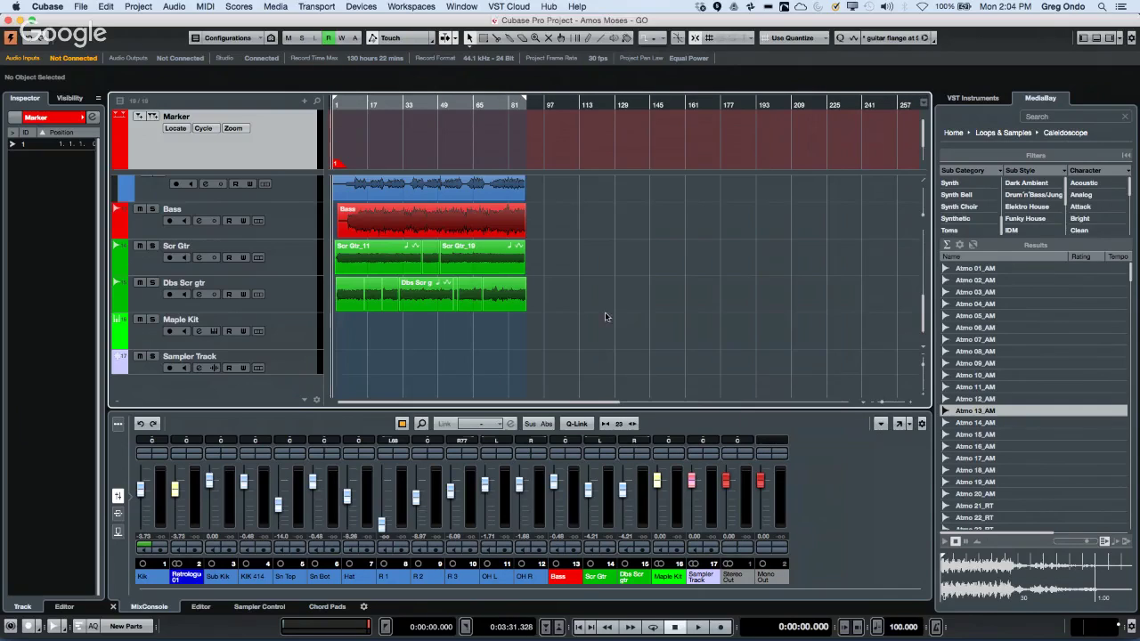
Play the project briefly, add a second position marker at 5.1.2.76, and move the project cursor to about bar 11.
key(space)
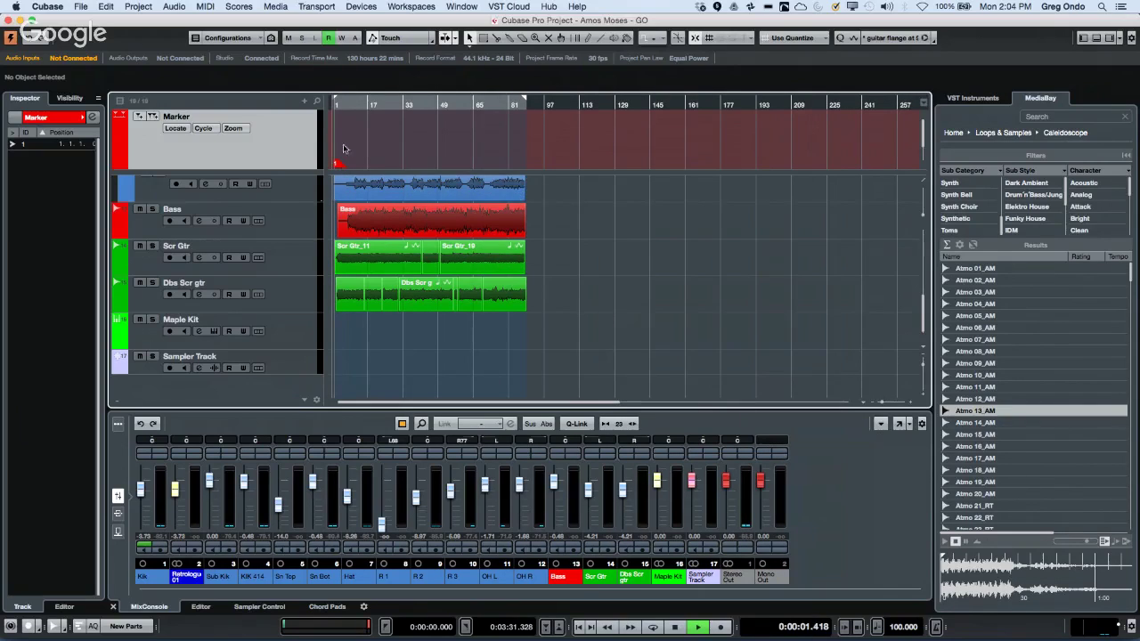
key(space)
drag(344, 104, 188, 149)
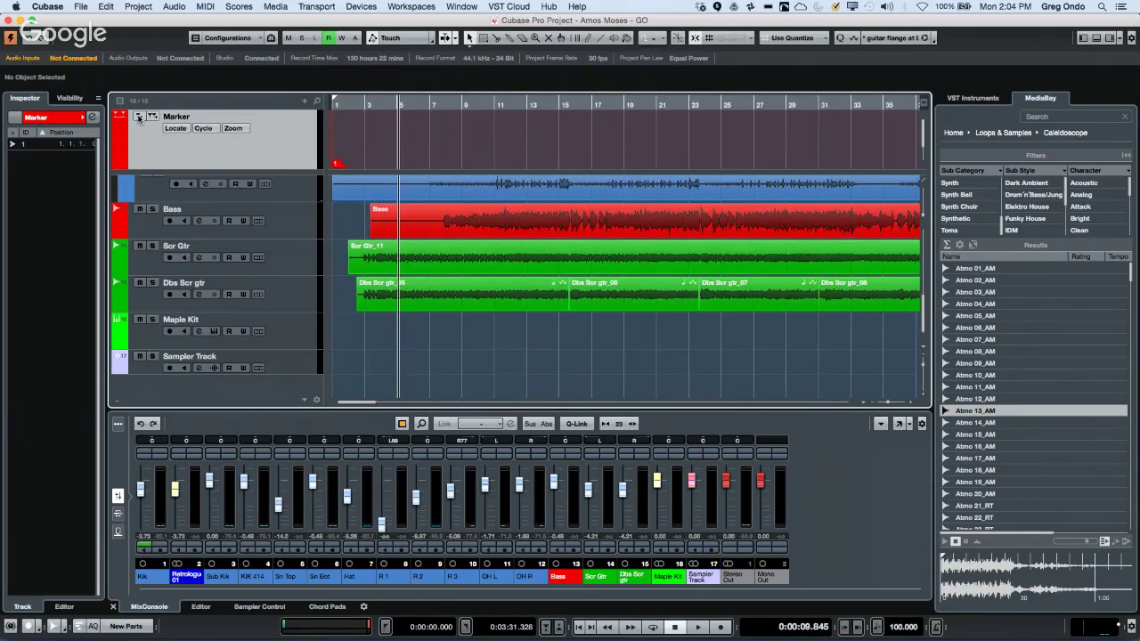
click(138, 117)
click(435, 104)
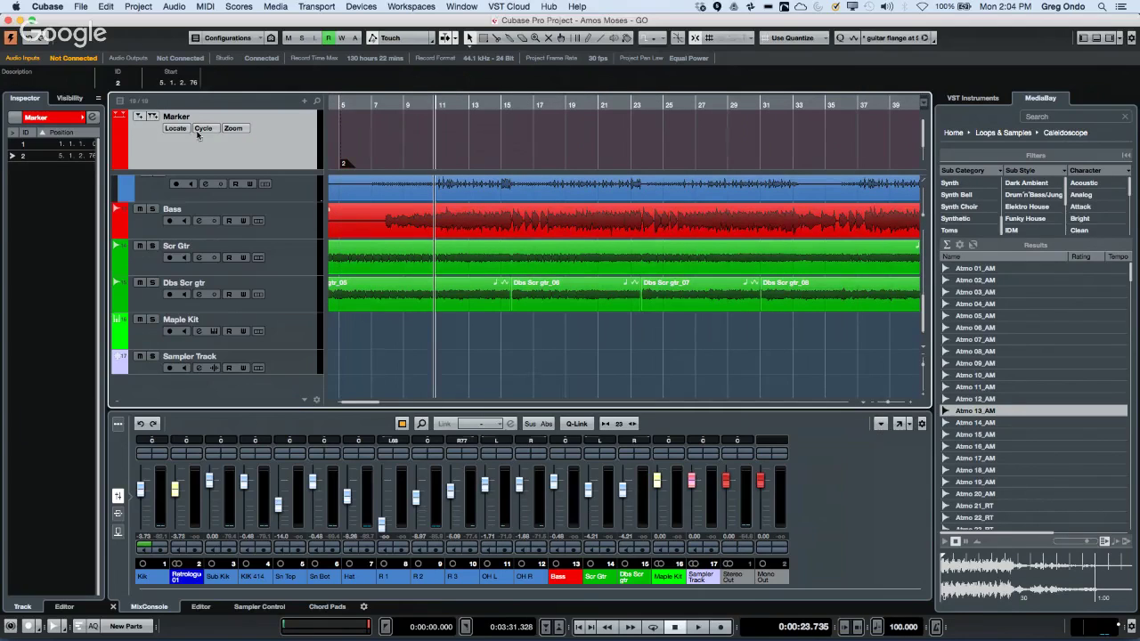
Add a third position marker at 10.4.3.28, then open the Markers window and look over its marker functions.
click(139, 117)
click(93, 118)
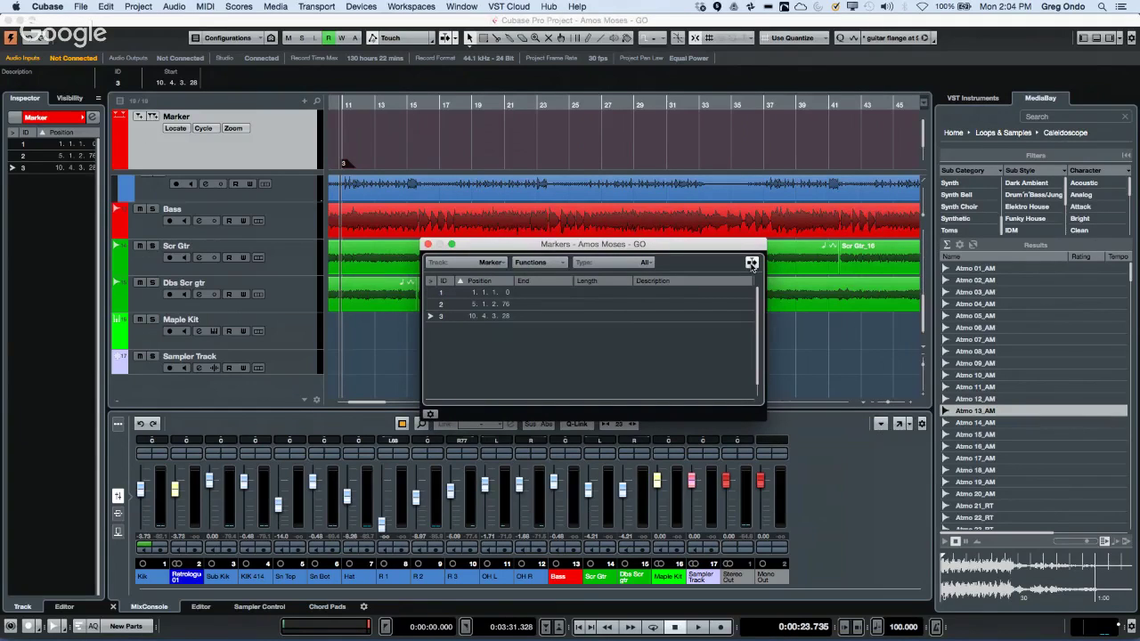
click(545, 266)
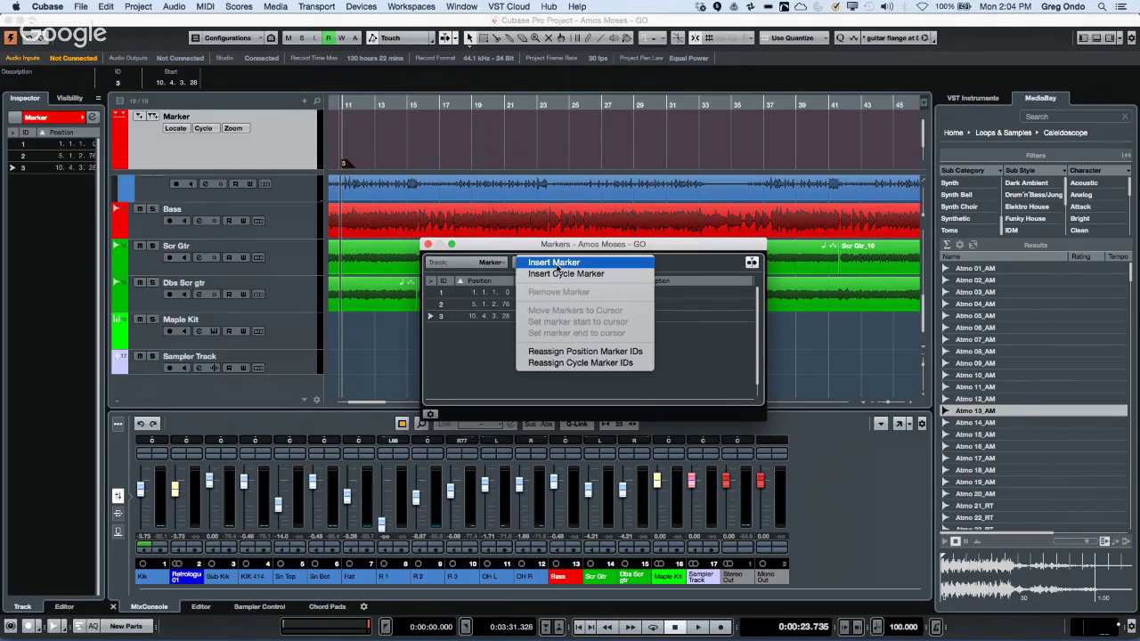
click(489, 362)
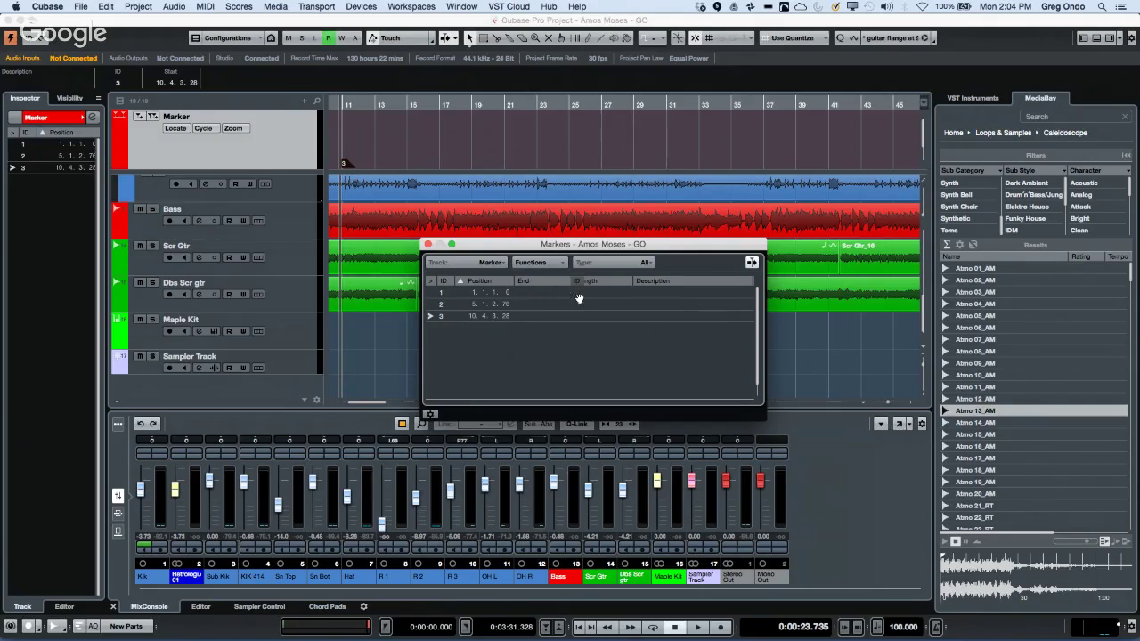
Make ID the last column in the Markers window and review the window's general marker settings.
drag(579, 299, 736, 289)
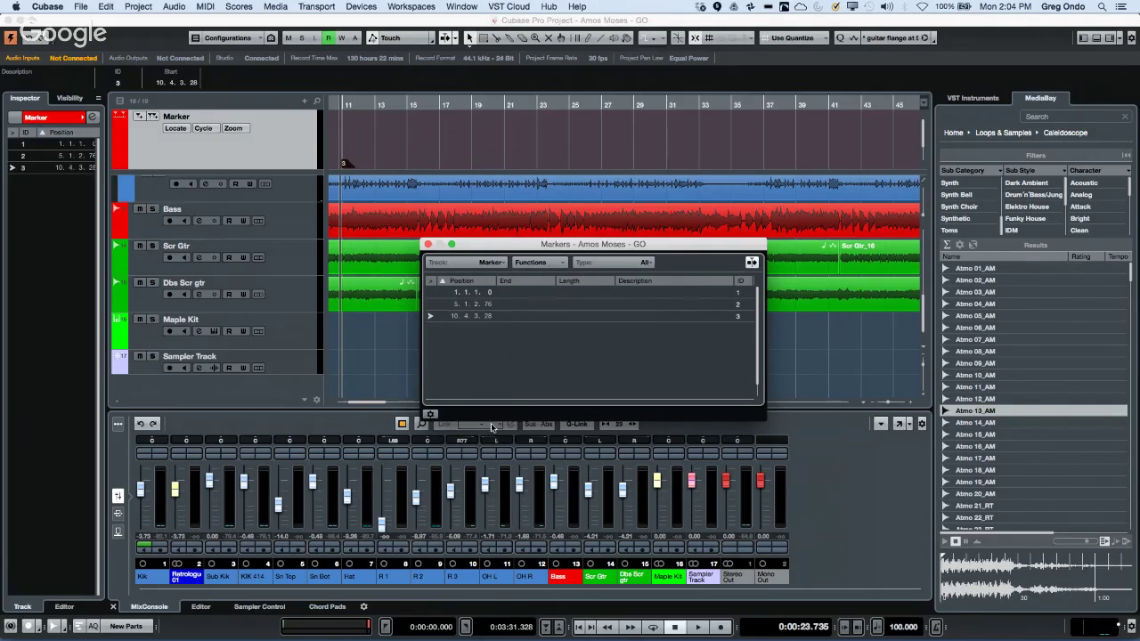
click(431, 415)
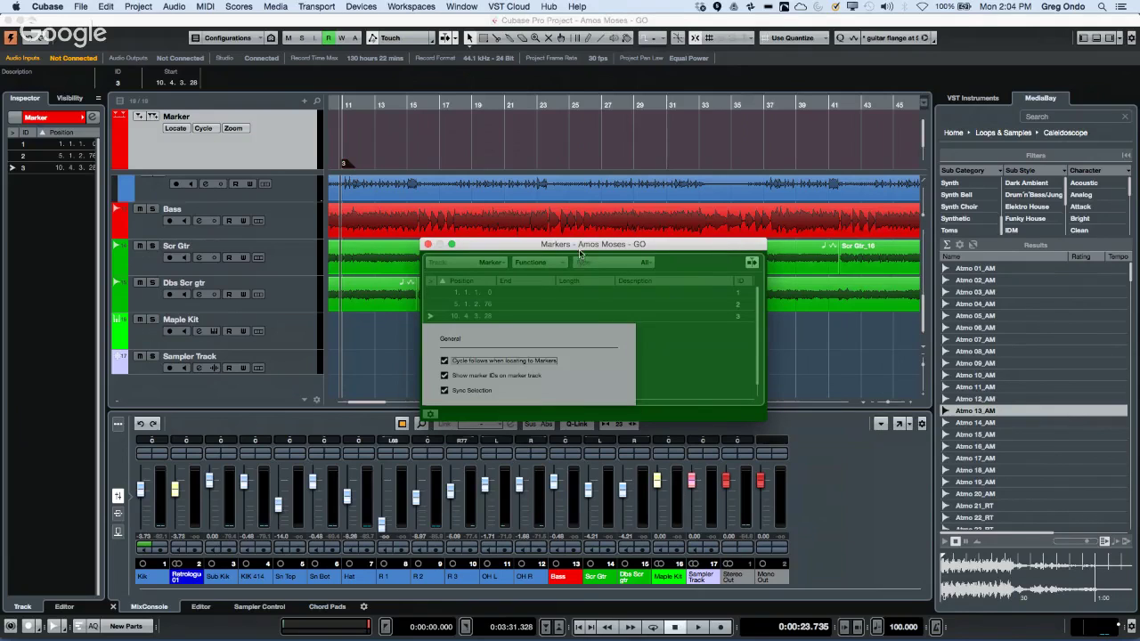
drag(580, 254, 741, 254)
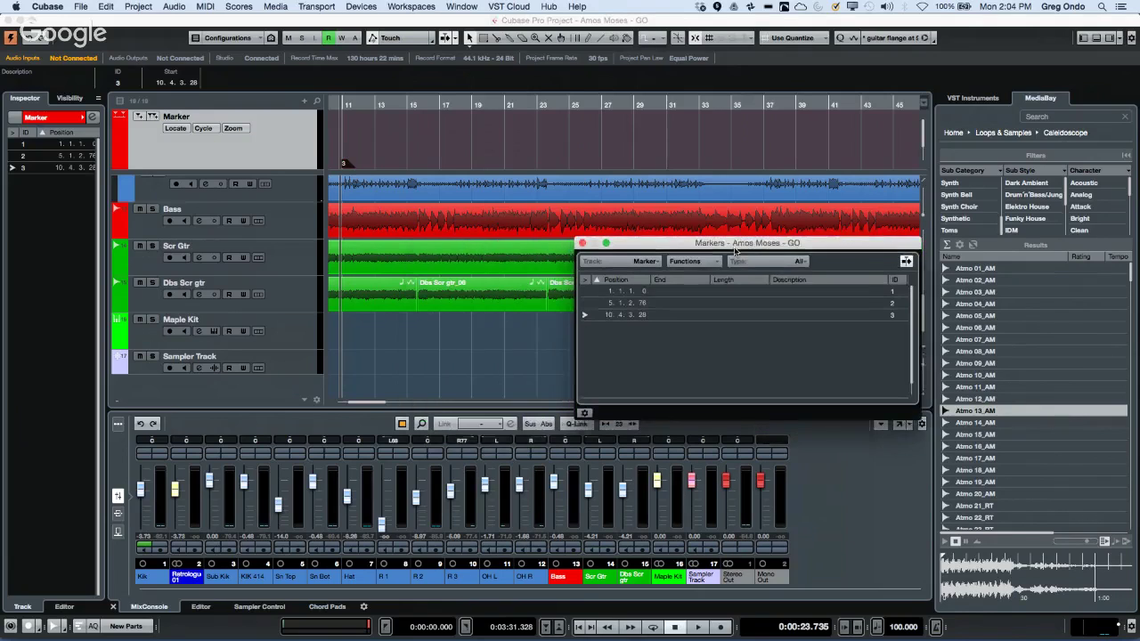
click(590, 415)
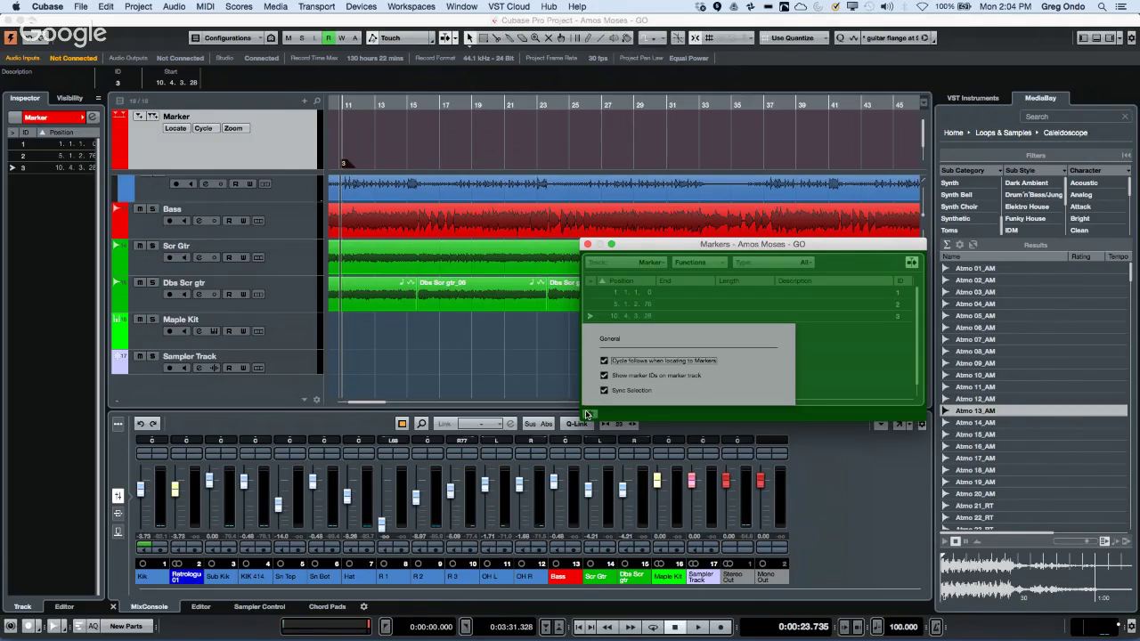
click(853, 333)
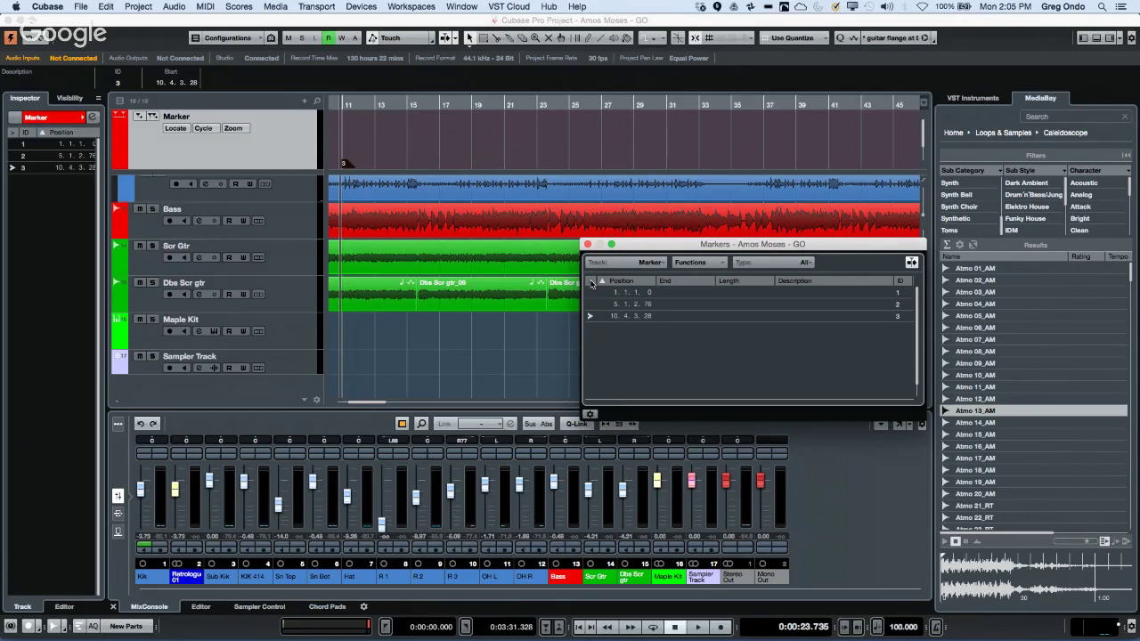
Locate the project cursor to marker 2 and back to marker 1 from the Markers window, and review the marker functions.
click(589, 304)
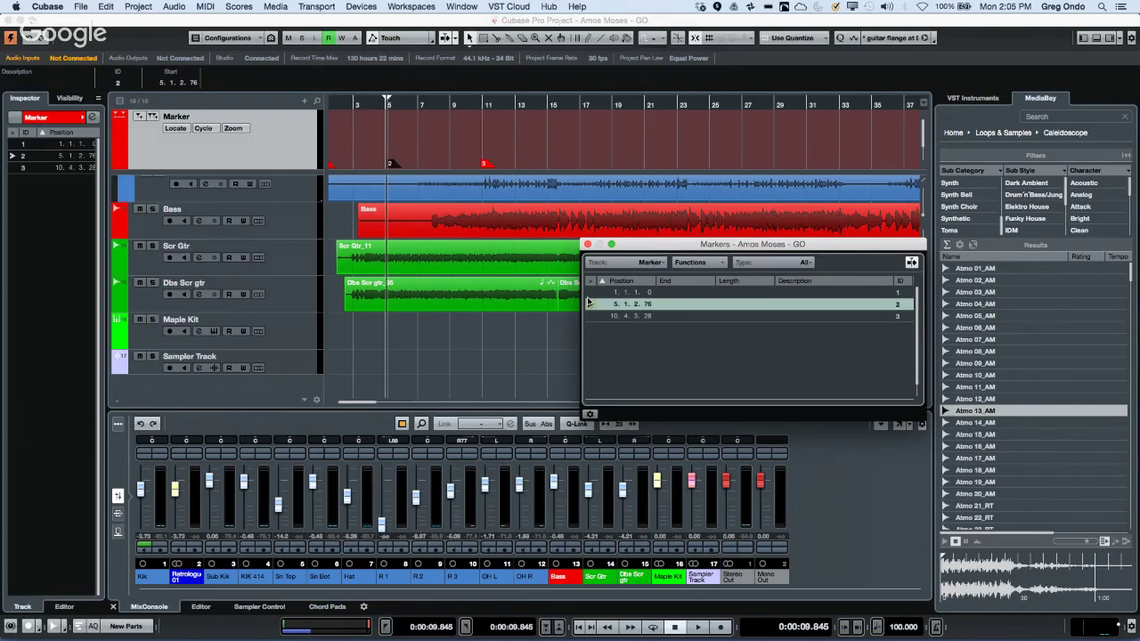
click(591, 293)
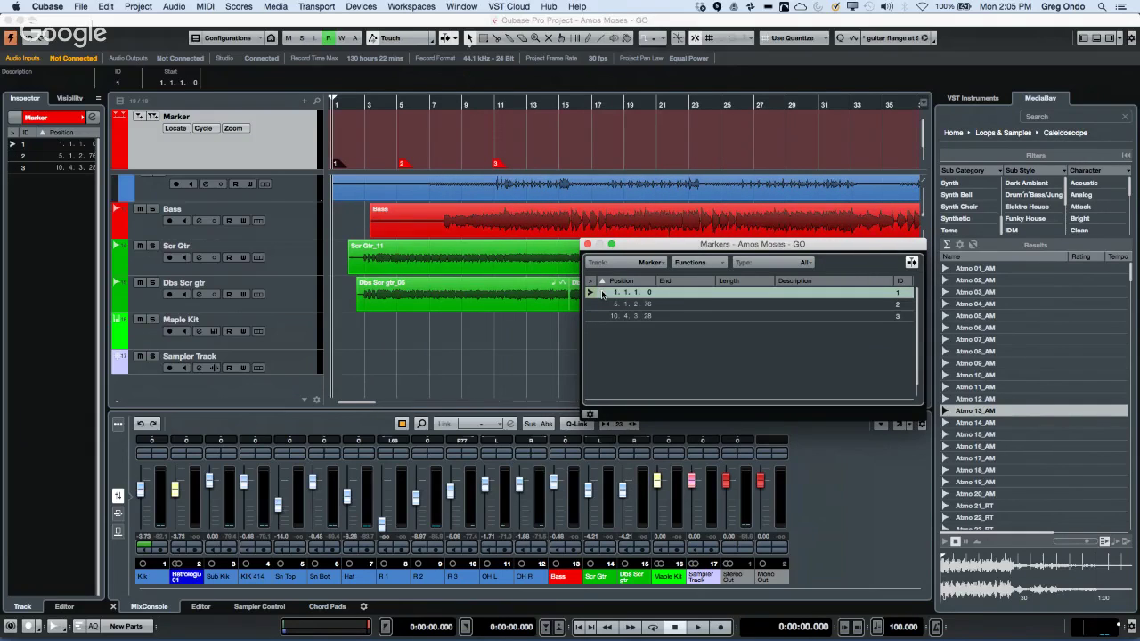
click(718, 264)
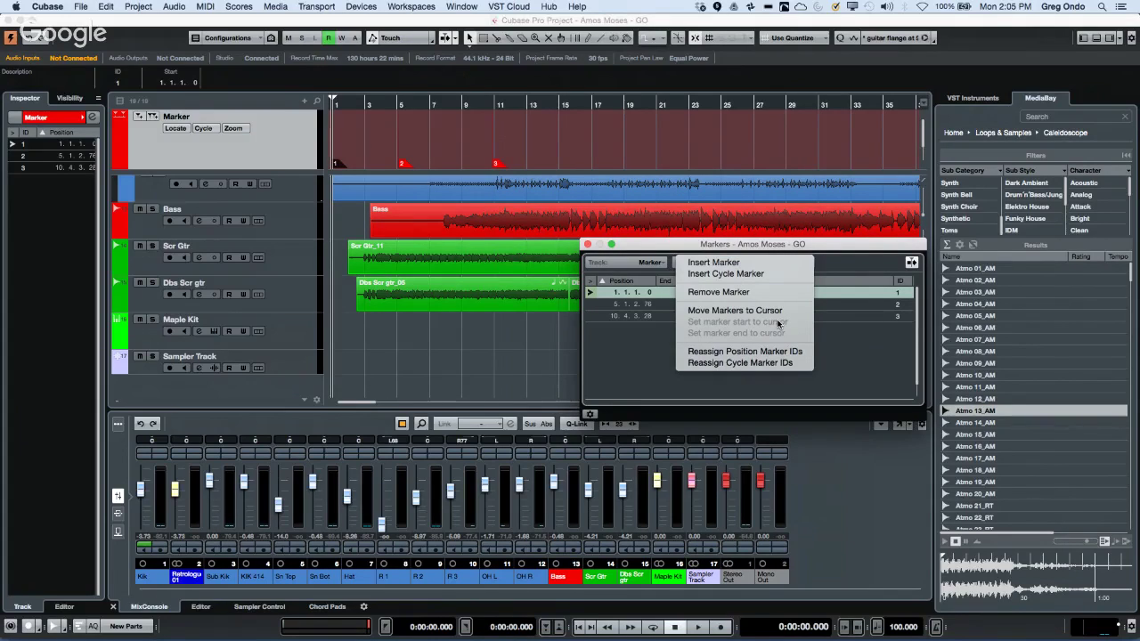
click(846, 355)
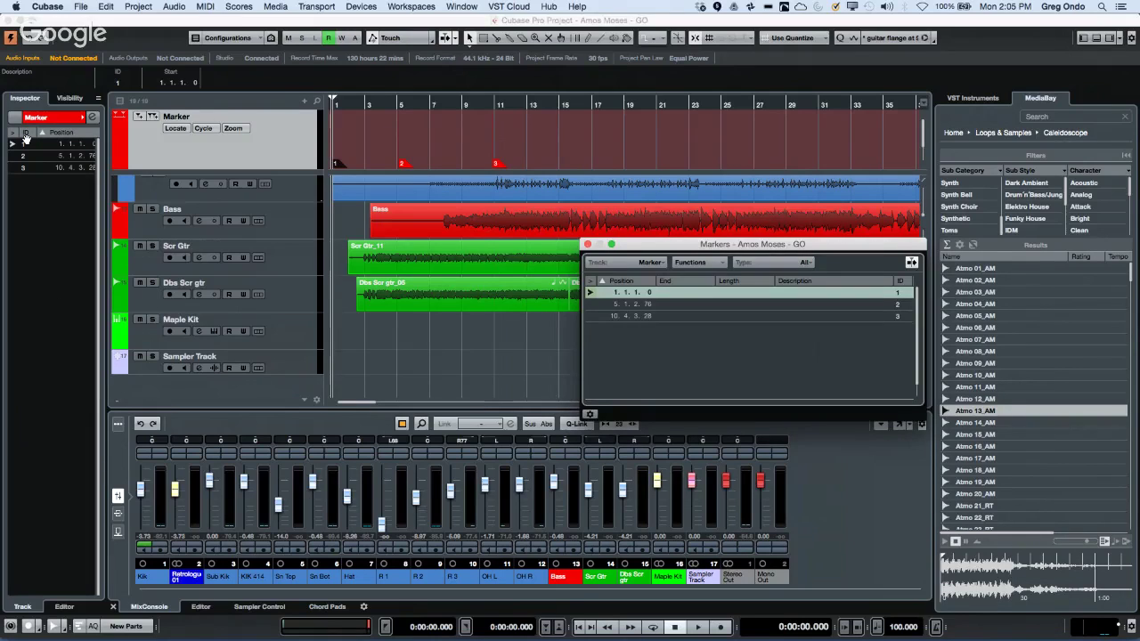
Close the Markers window and make ID the last column of the marker list in the Inspector.
key(super+m)
drag(76, 135, 95, 135)
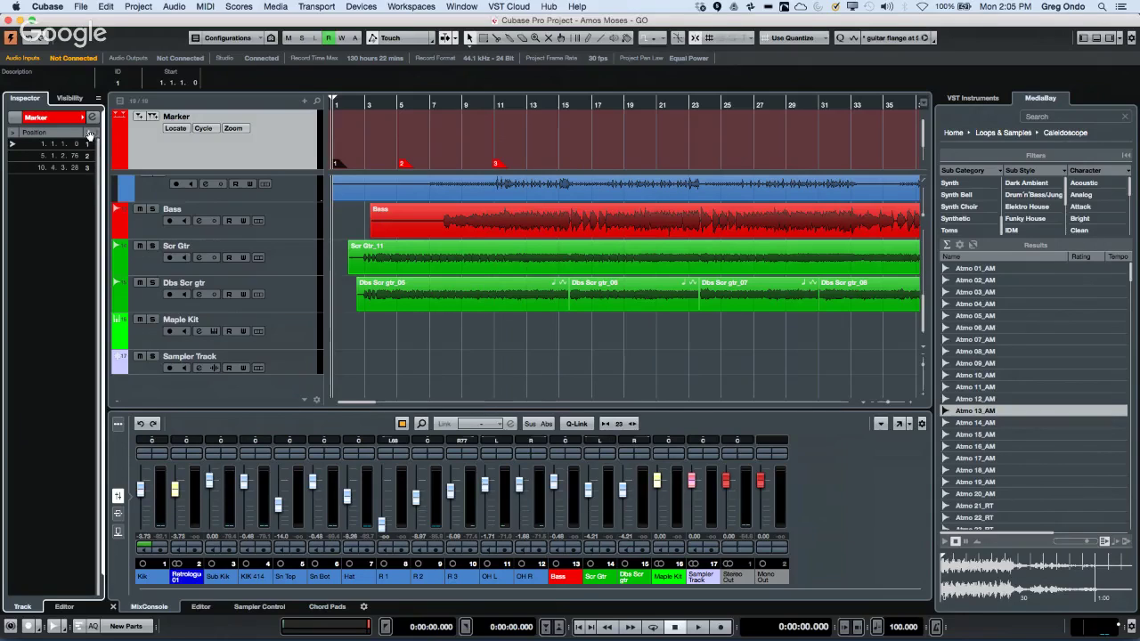
mouse_move(65, 134)
mouse_down()
mouse_move(21, 135)
mouse_move(109, 140)
mouse_move(73, 134)
mouse_move(85, 136)
mouse_up()
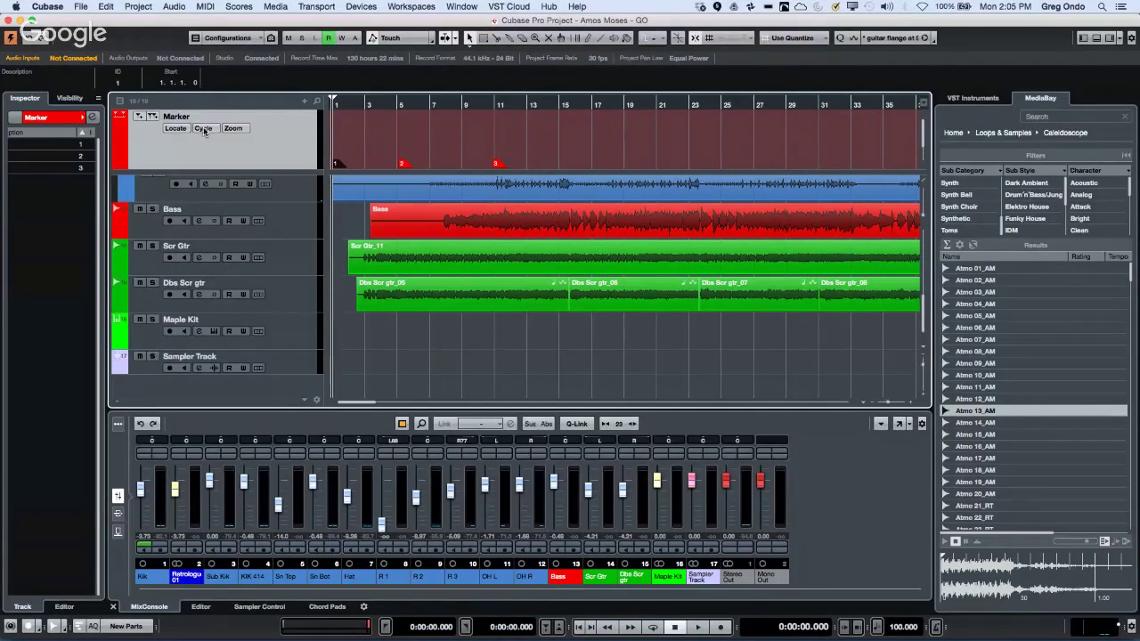
Reopen the Markers window and enter the description "uyf uyf" for marker 1 and "iytdiuyt ytd" for marker 2.
click(92, 117)
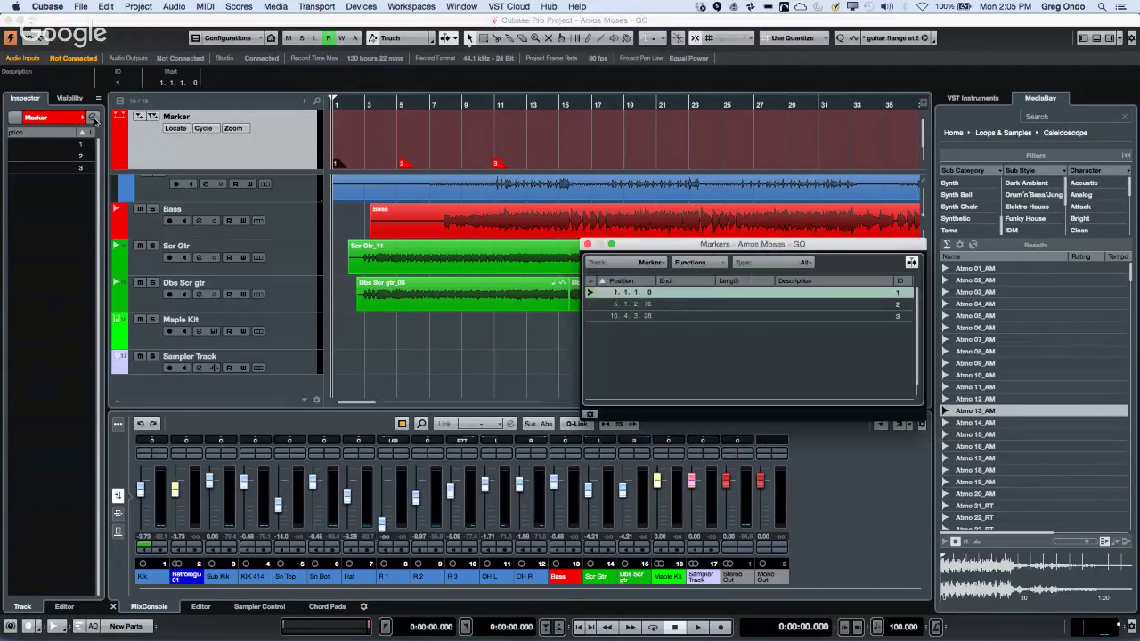
double_click(814, 296)
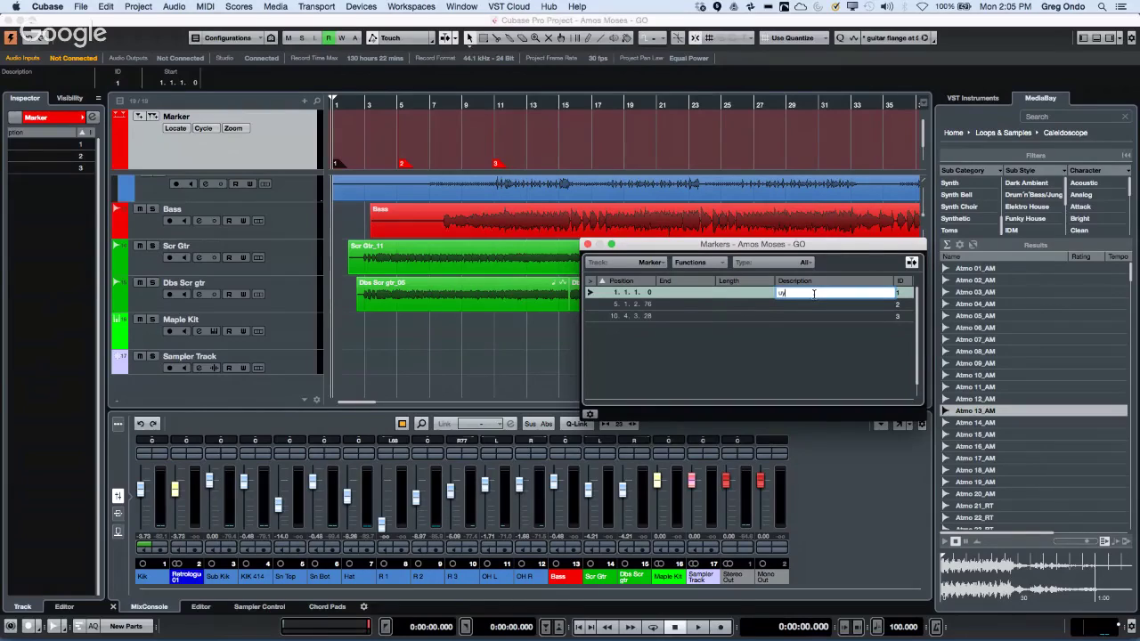
key(Return)
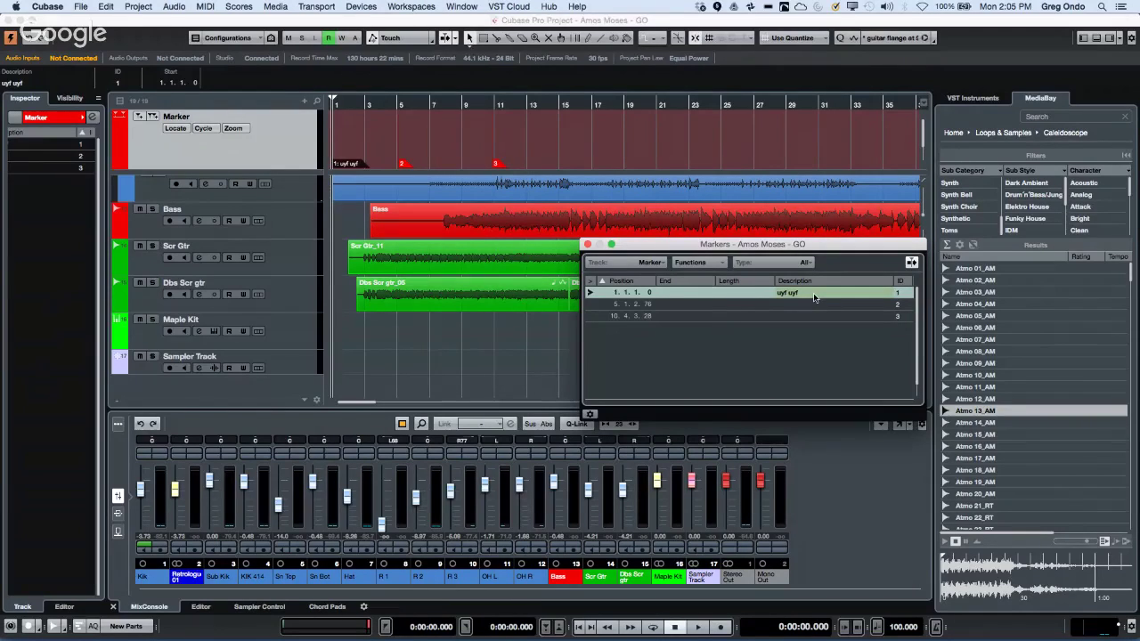
double_click(806, 305)
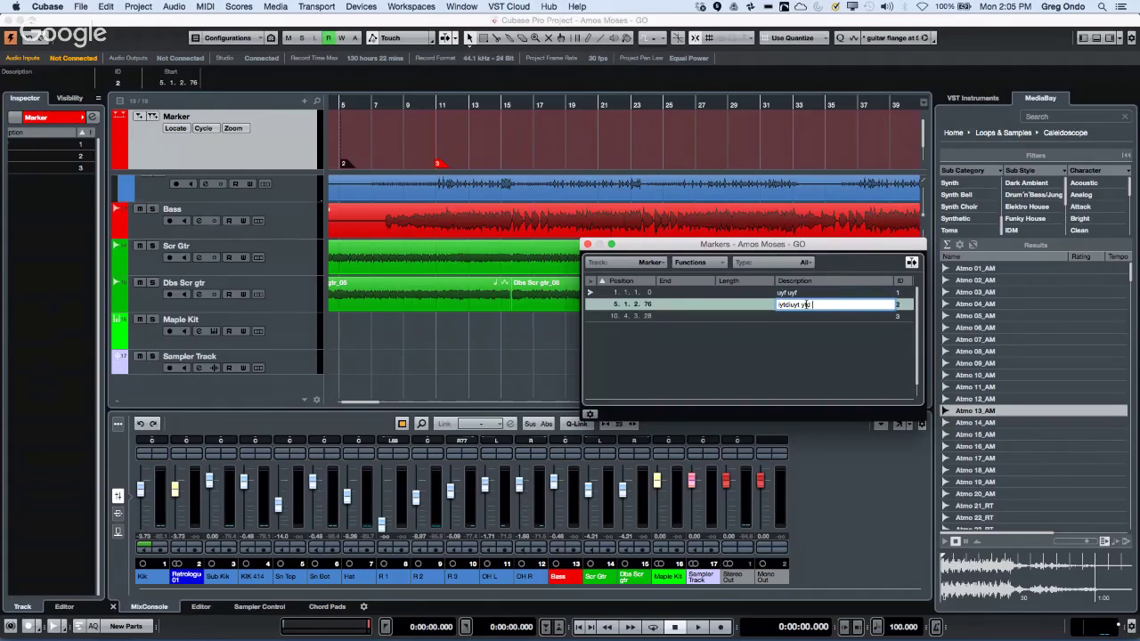
key(Return)
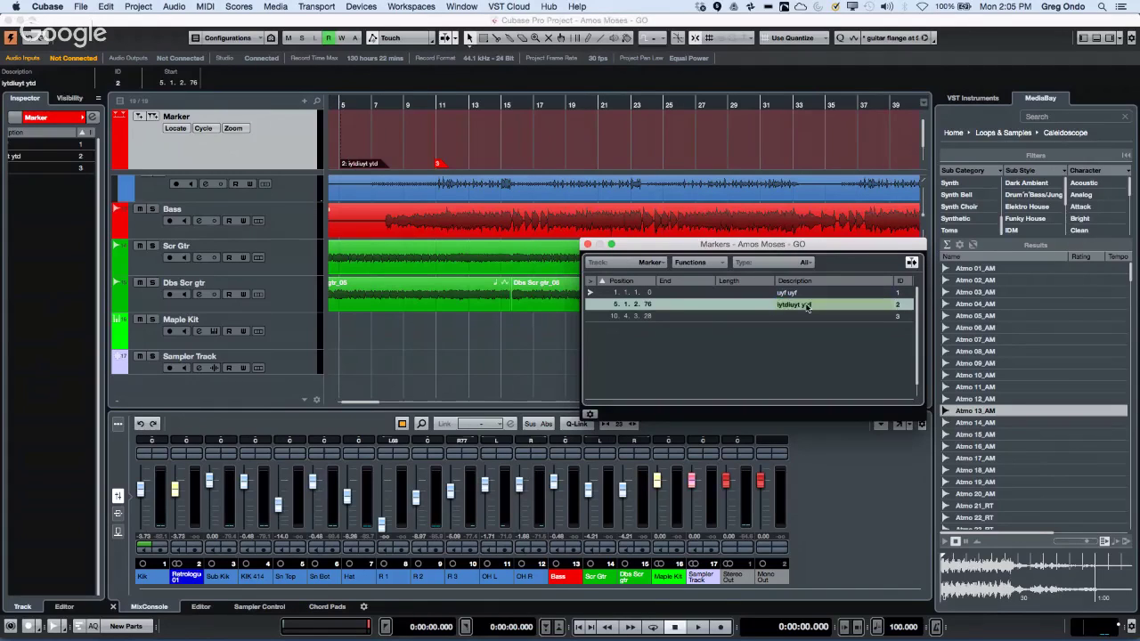
Return to the project window and show the whole arrangement from bar 1, with the folder and drum tracks in view.
click(346, 167)
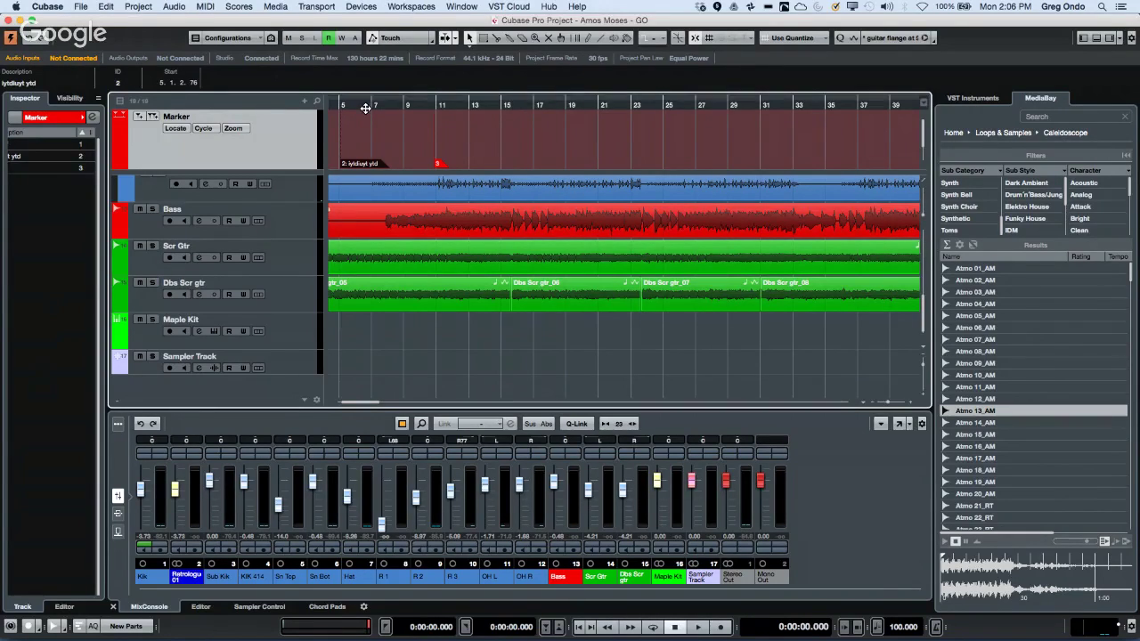
drag(365, 108, 284, 114)
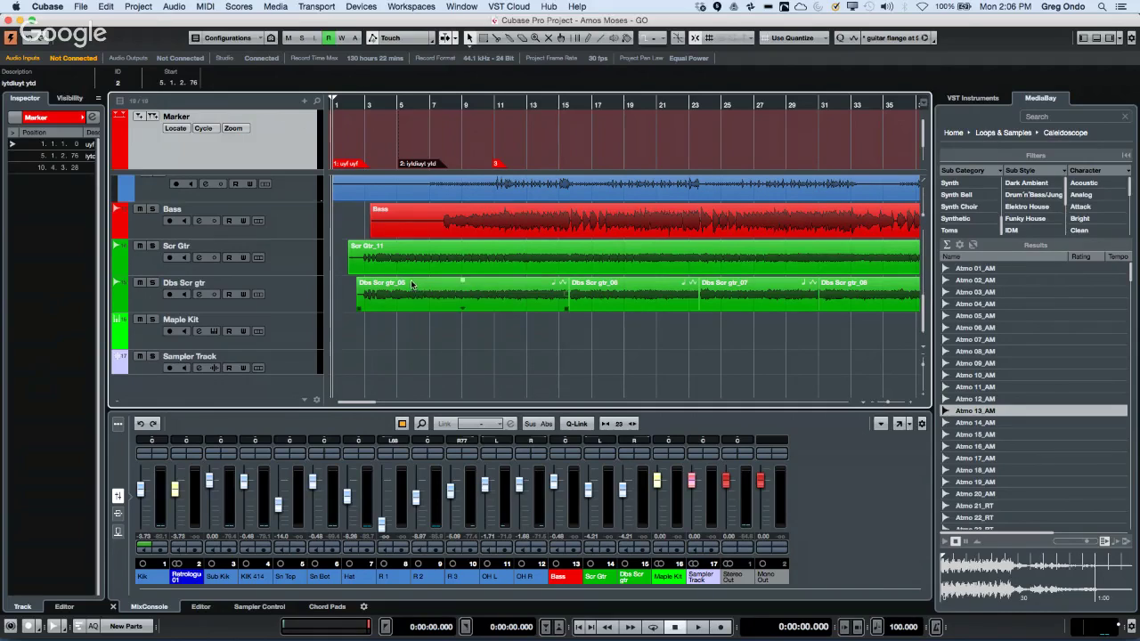
scroll(410, 281, up, 3)
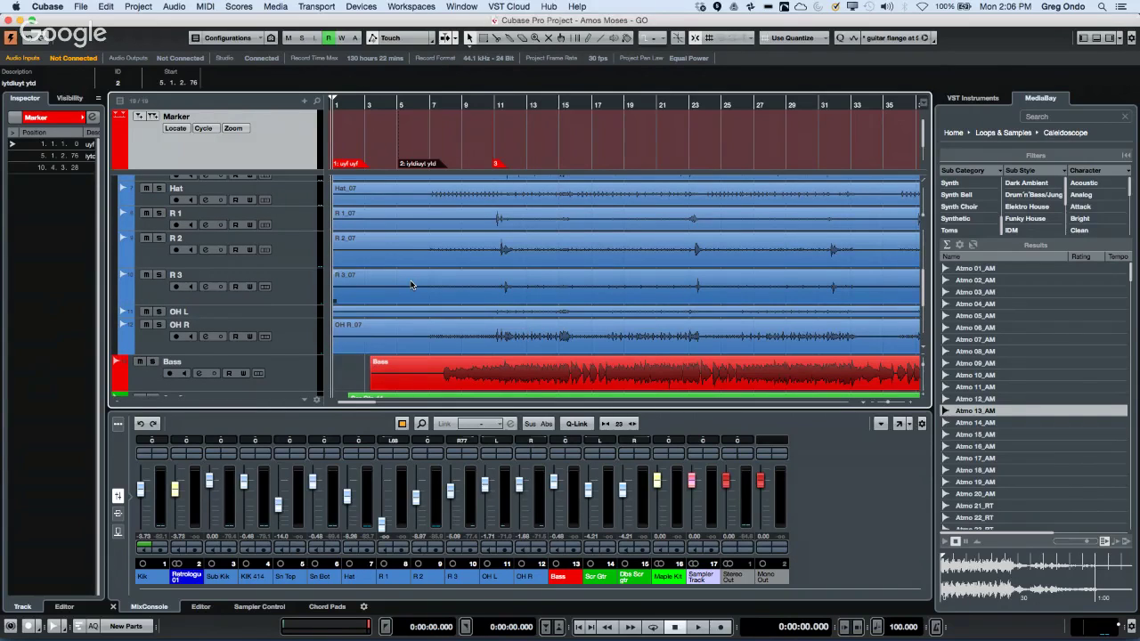
scroll(170, 210, up, 4)
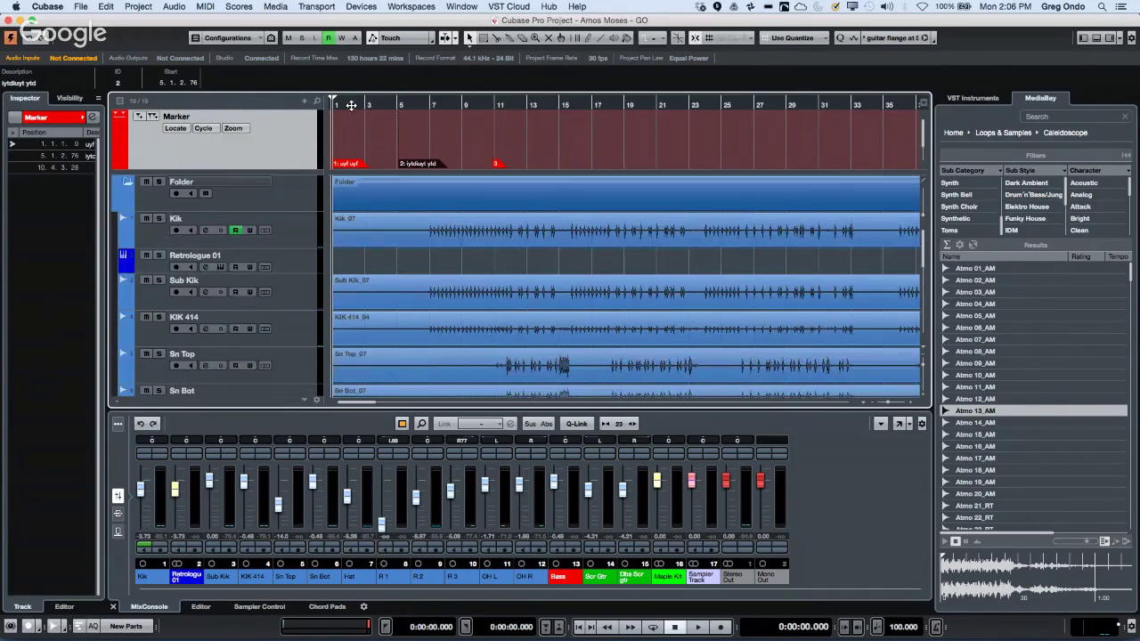
key(shift+f)
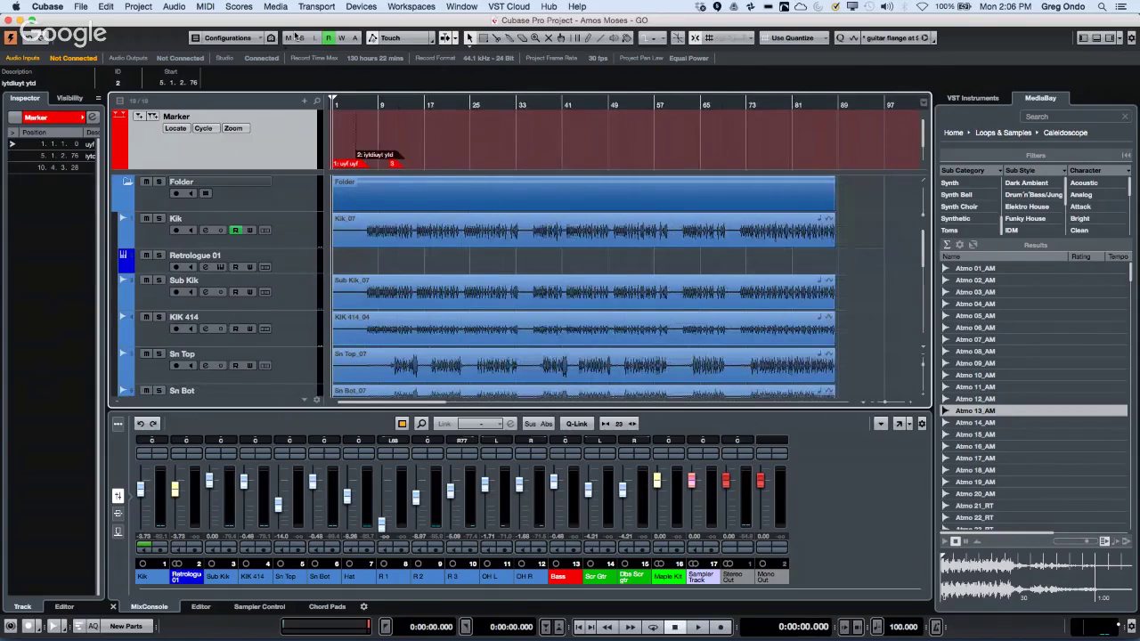
Create a new project from the Empty template in the default location.
click(80, 7)
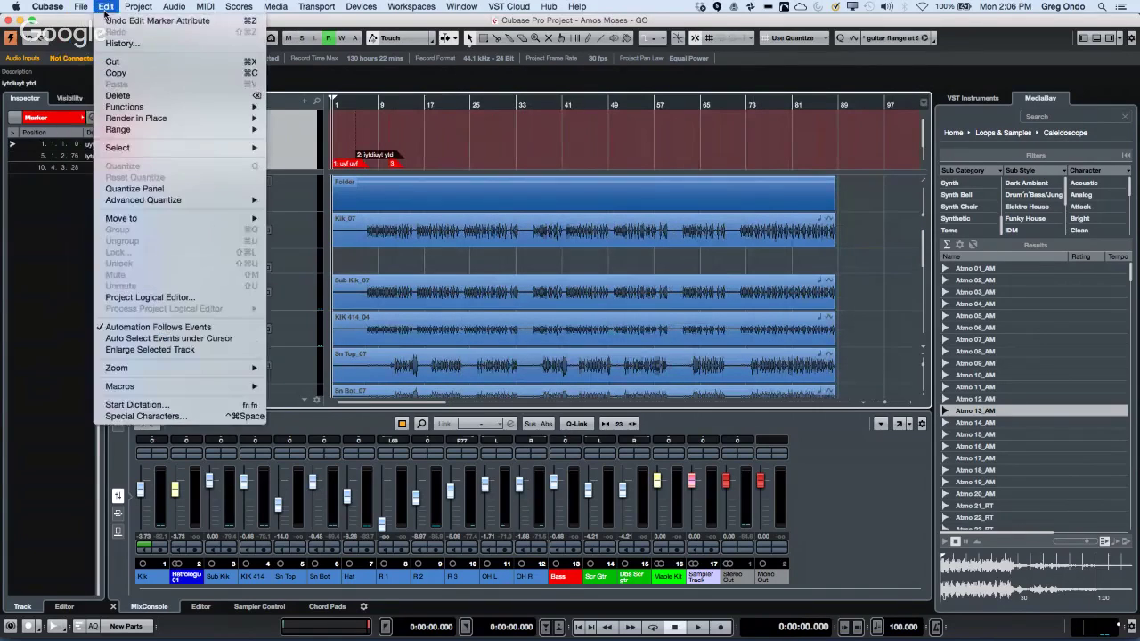
click(86, 22)
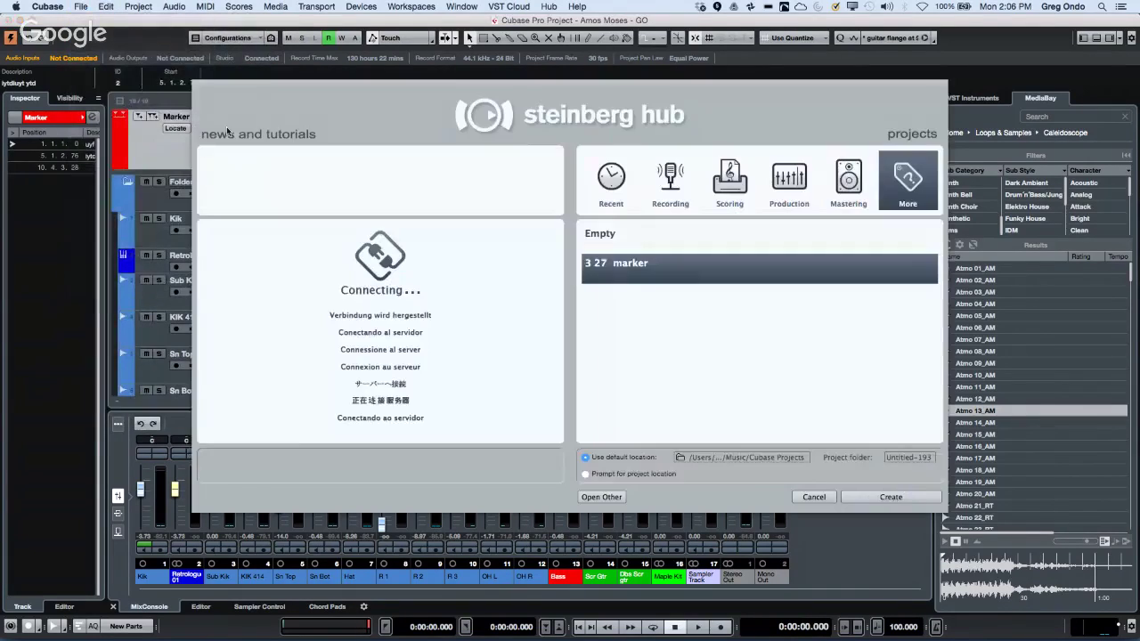
click(615, 240)
click(890, 497)
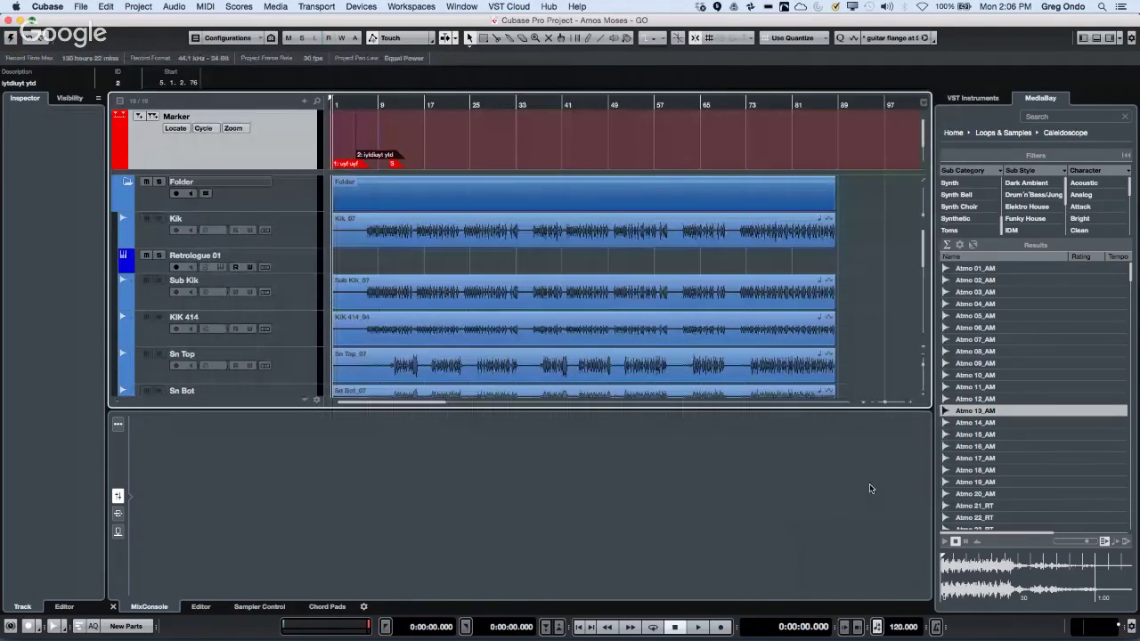
Add a Retrologue instrument track using the Agressive Bassline preset, filtering the preset browser to the Retrologue 2 Library content set.
right_click(216, 149)
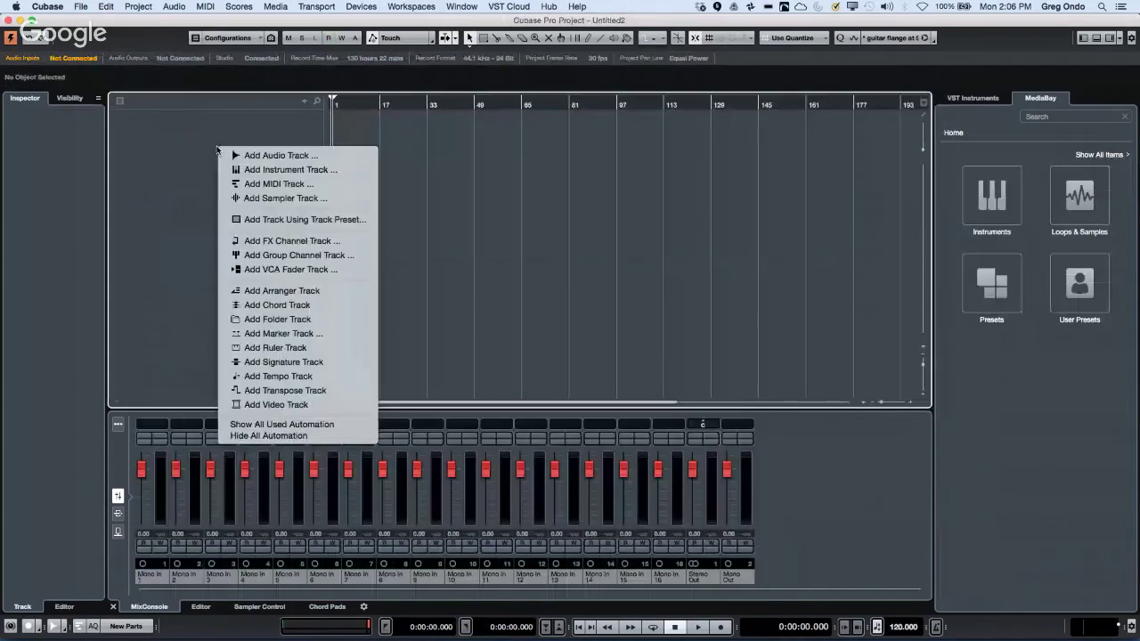
click(282, 169)
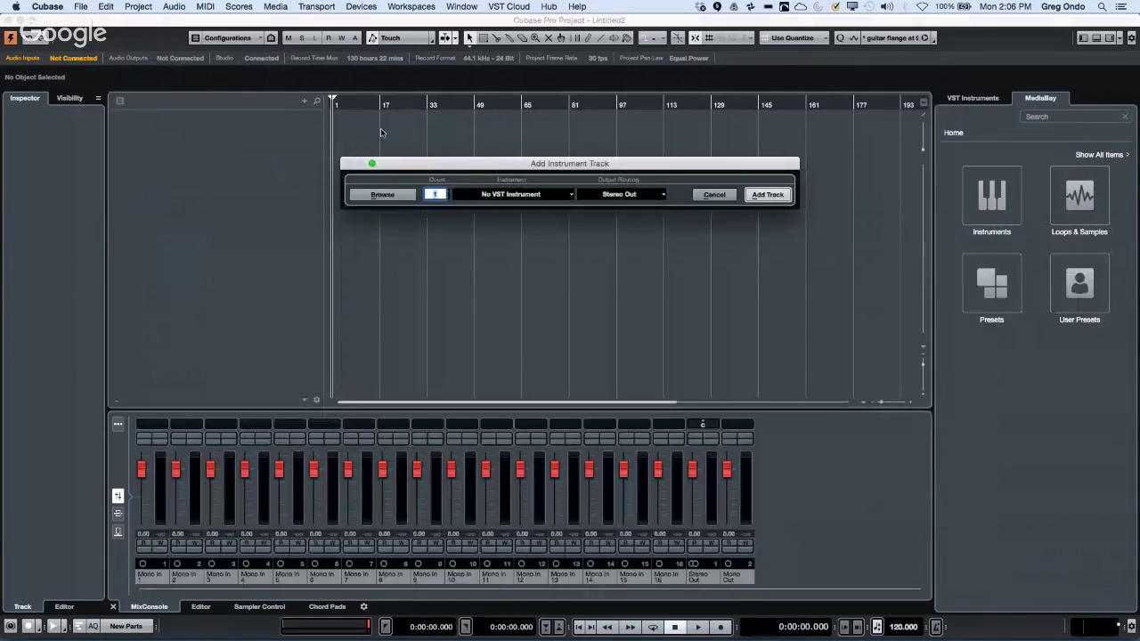
click(520, 196)
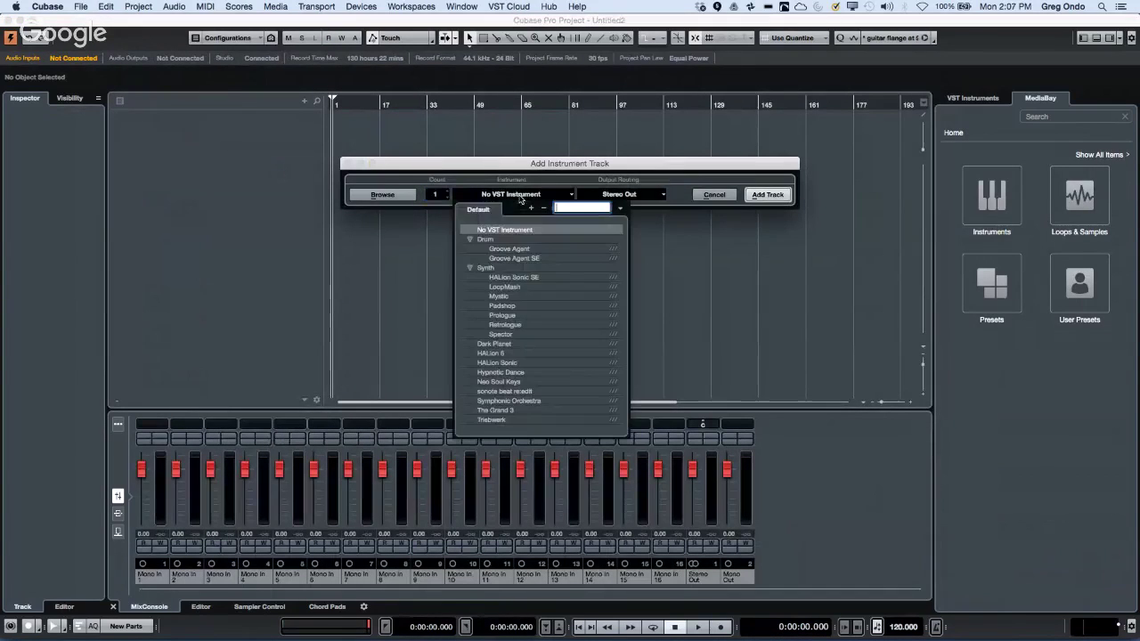
click(519, 326)
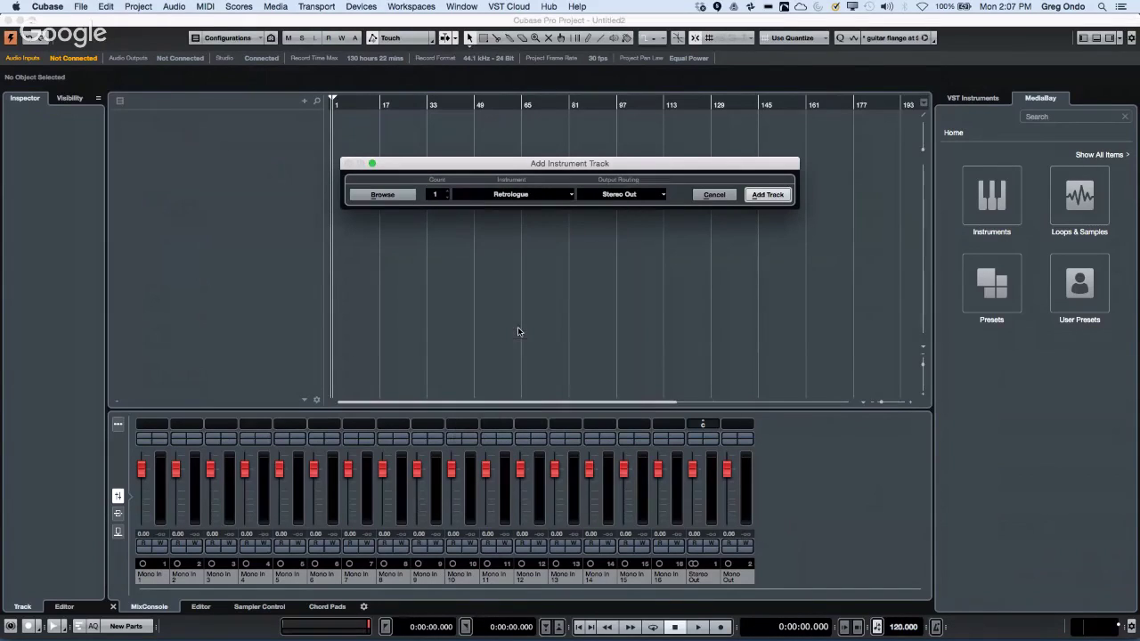
click(384, 196)
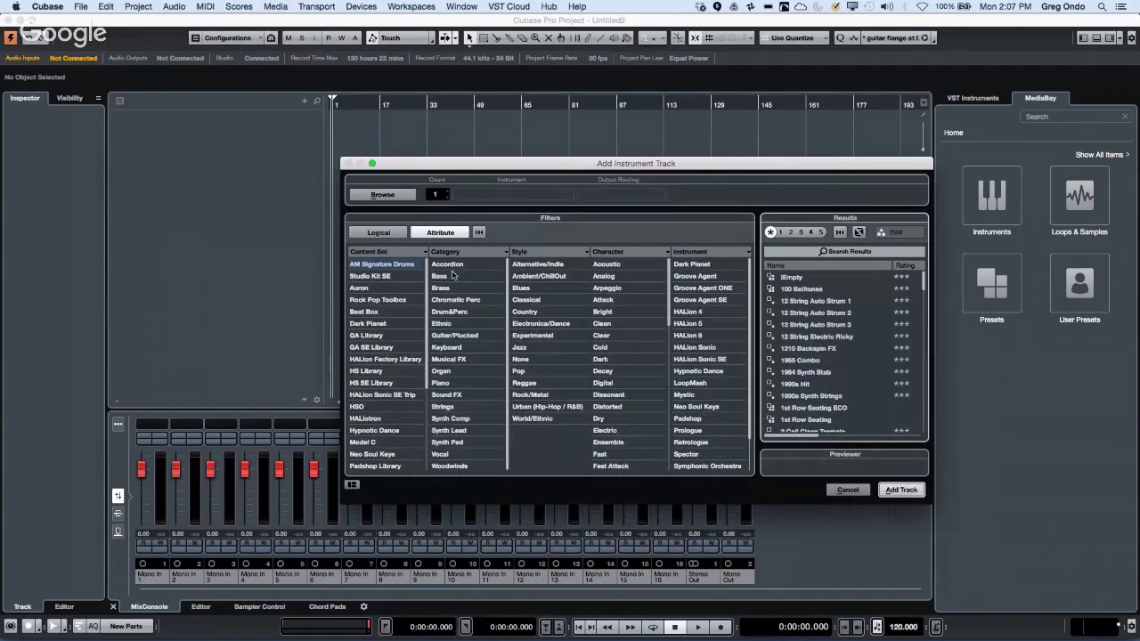
scroll(385, 354, down, 3)
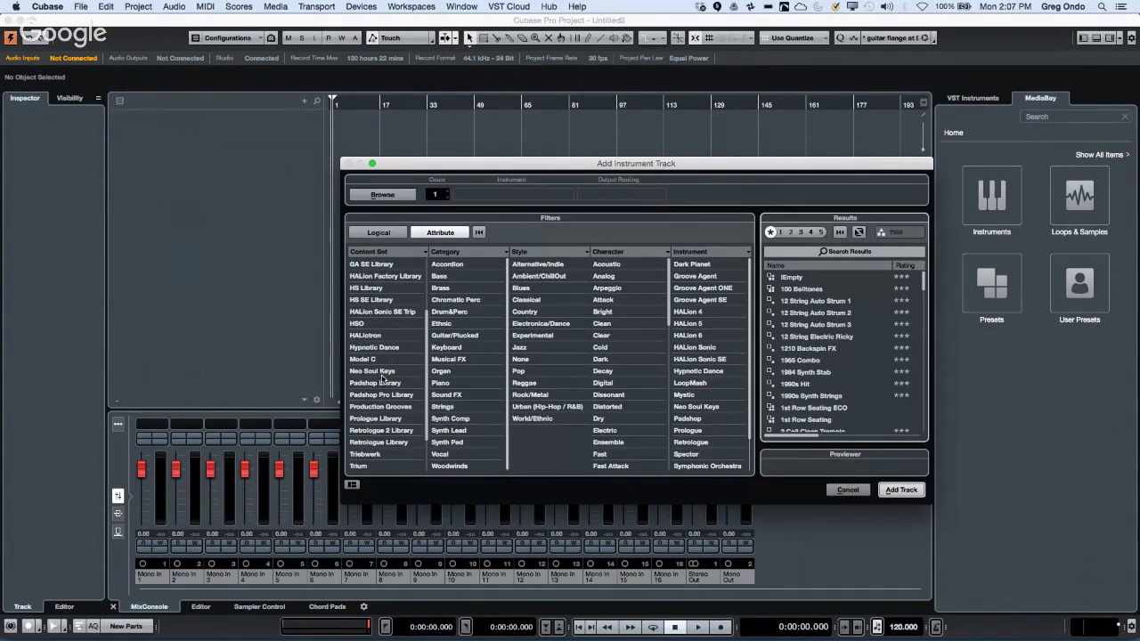
click(397, 432)
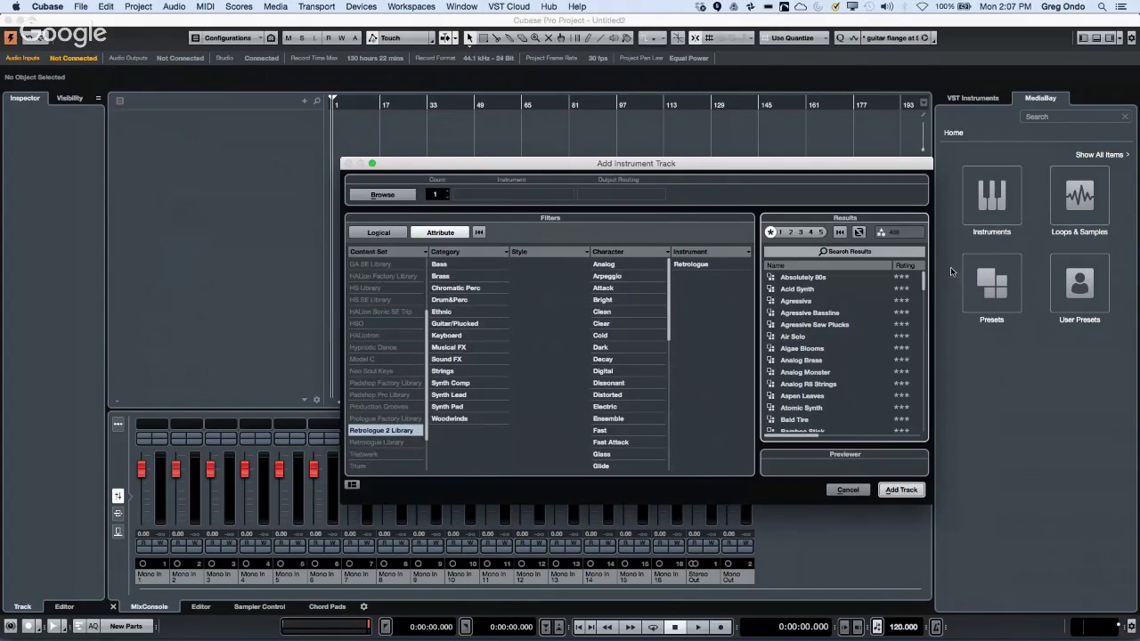
key(Escape)
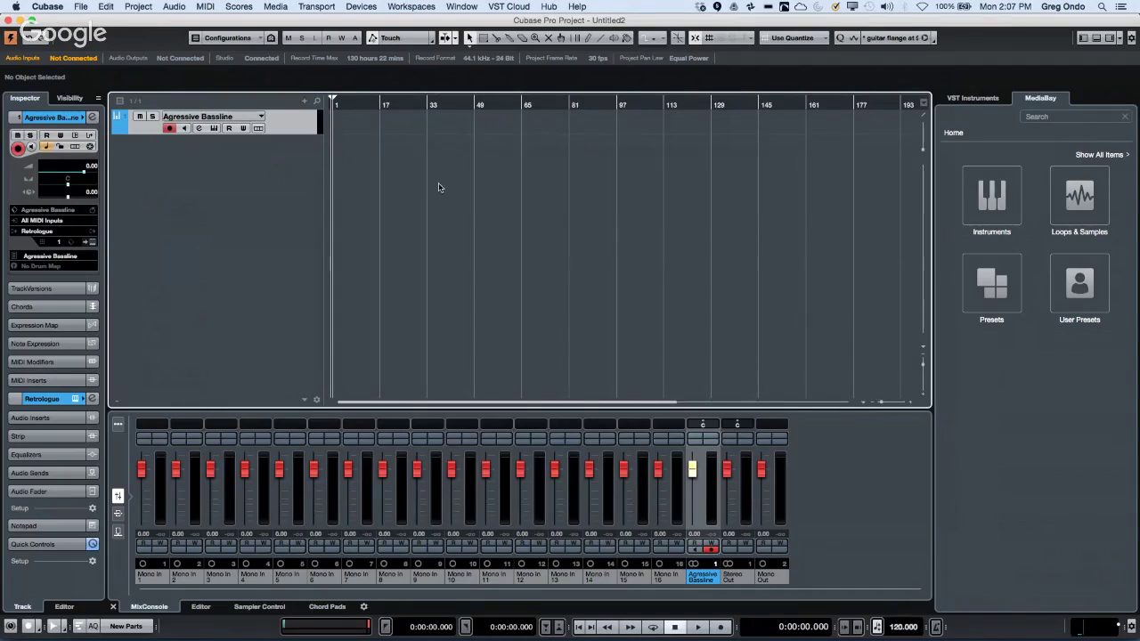
Draw a MIDI part on the Agressive Bassline track from bar 1 to about bar 44 and open it for editing.
right_click(380, 147)
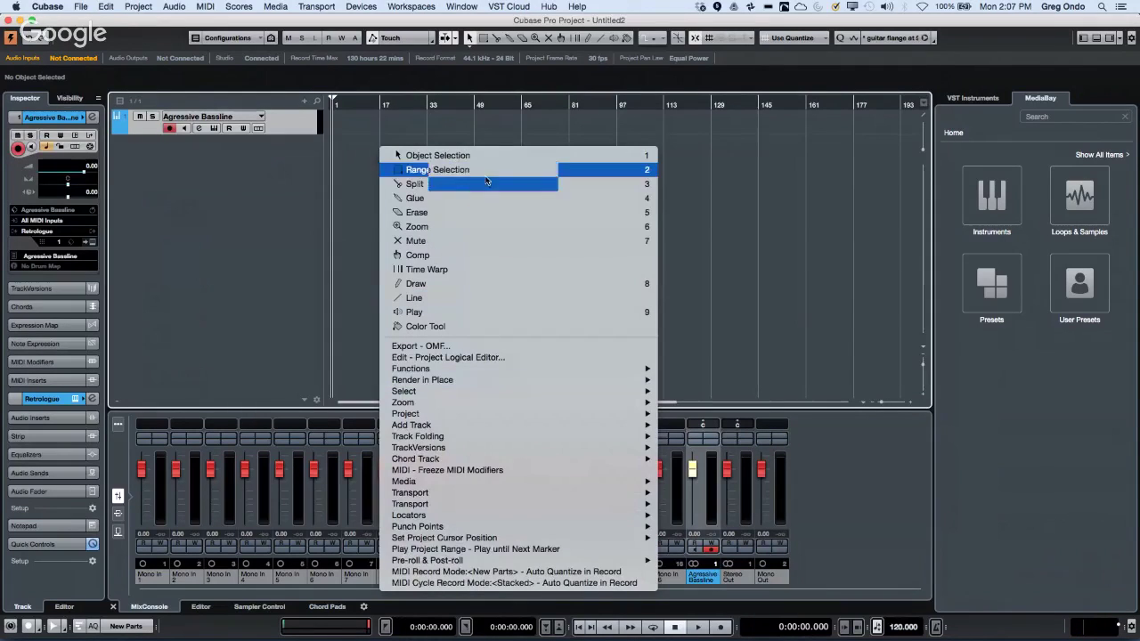
click(477, 283)
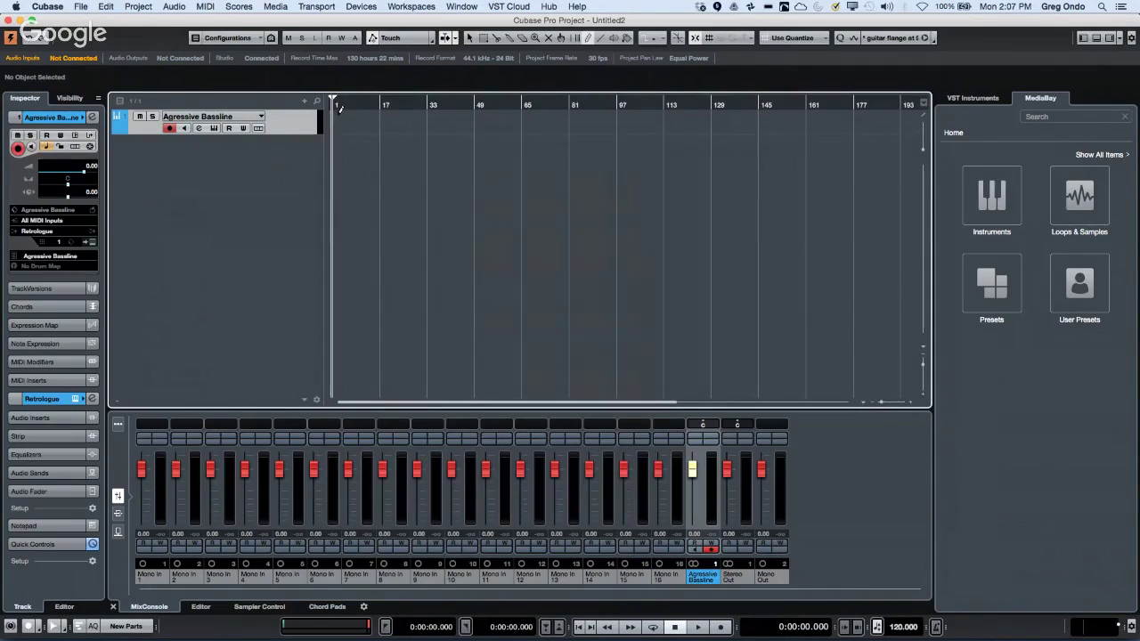
drag(337, 117, 461, 120)
right_click(374, 120)
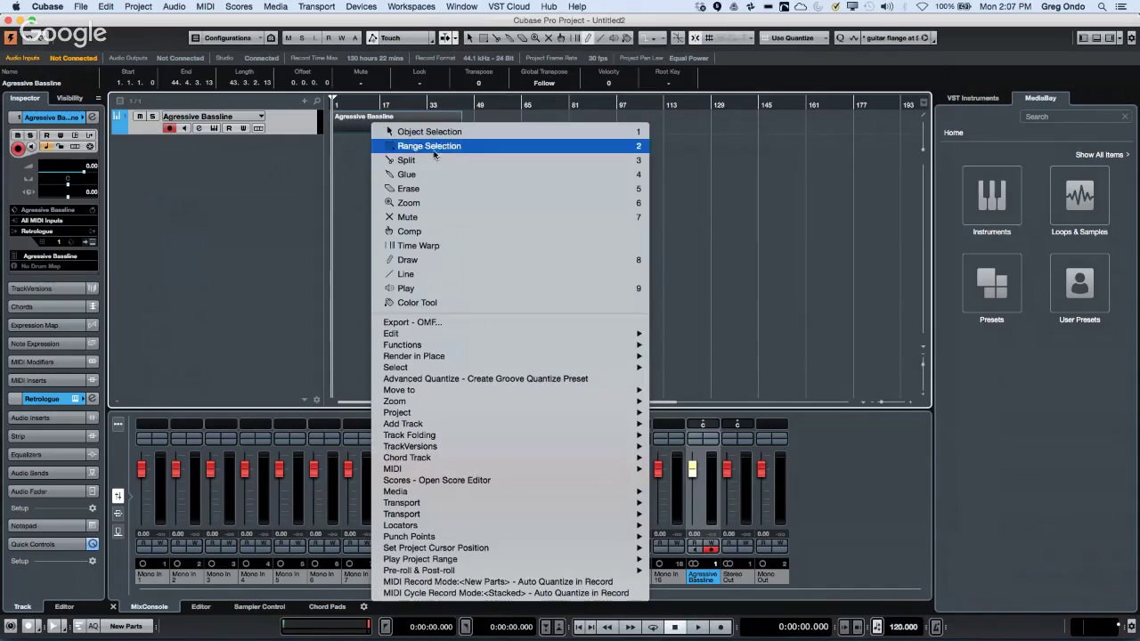
click(392, 124)
double_click(391, 125)
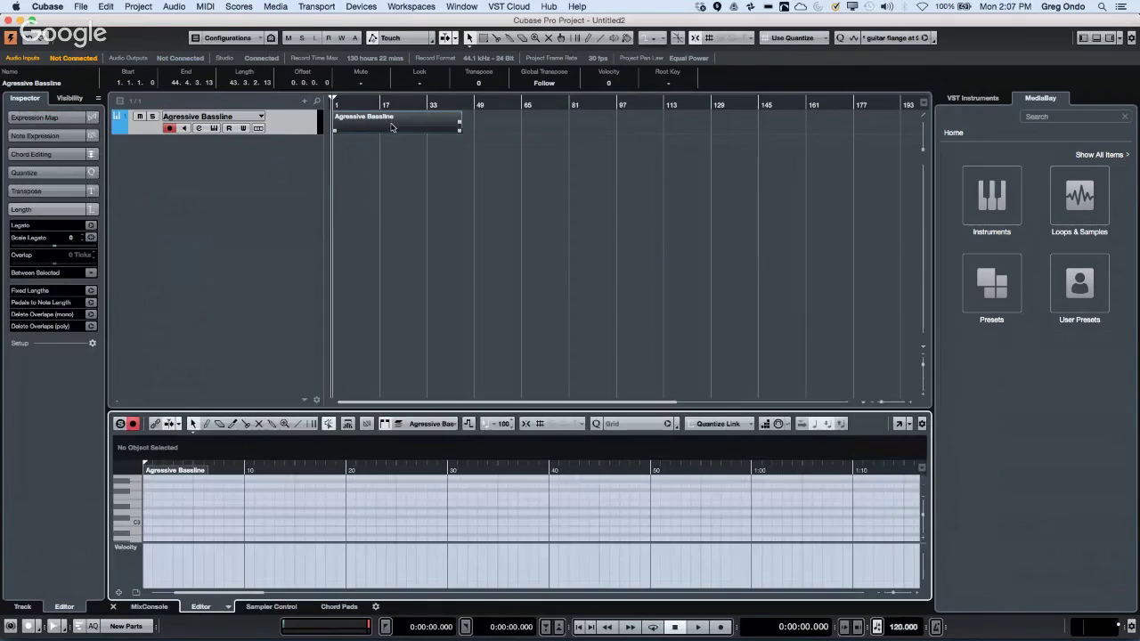
Draw a sequence of notes between B2 and E3 across the part, and turn off Record in Editor.
right_click(283, 523)
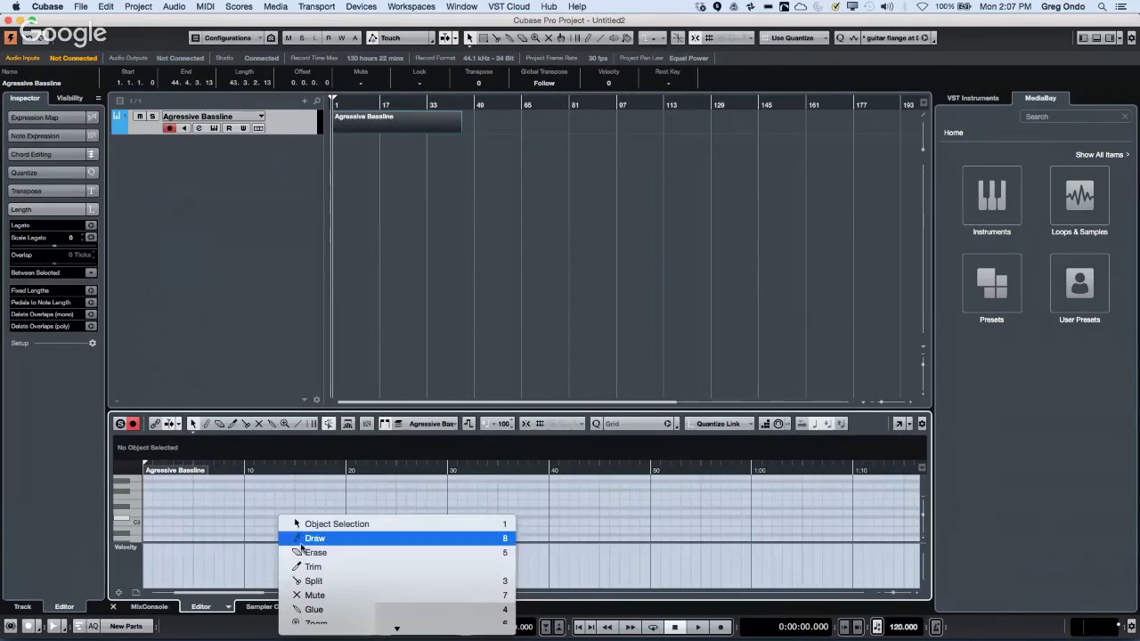
click(325, 537)
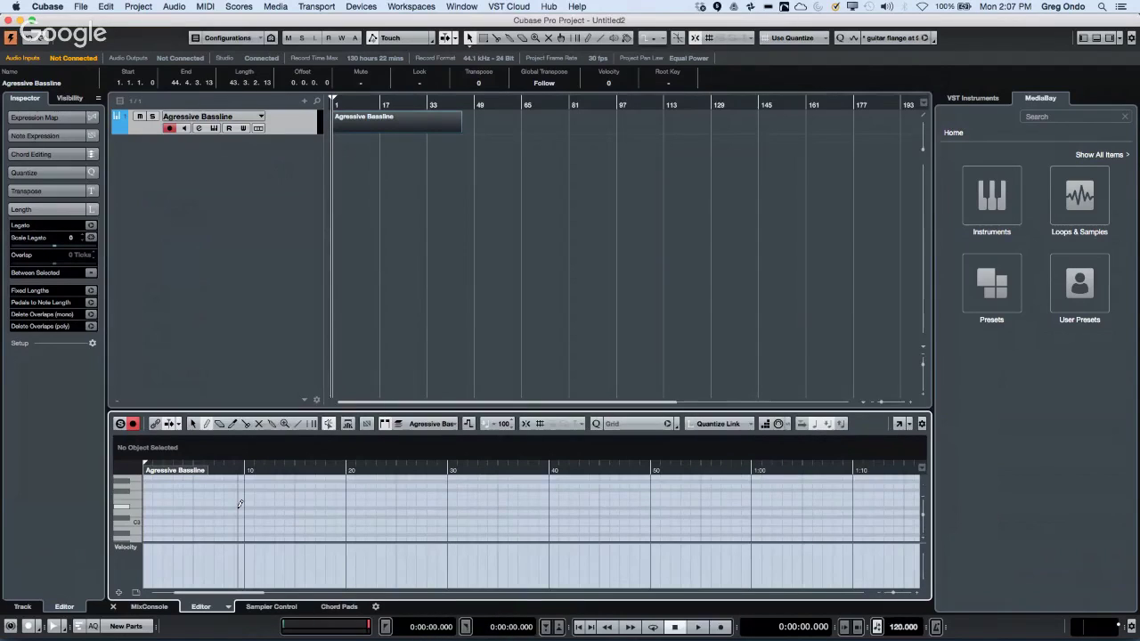
drag(163, 511, 247, 511)
drag(253, 511, 292, 511)
drag(311, 507, 437, 503)
drag(453, 504, 521, 503)
drag(532, 512, 591, 512)
click(598, 530)
drag(674, 521, 718, 520)
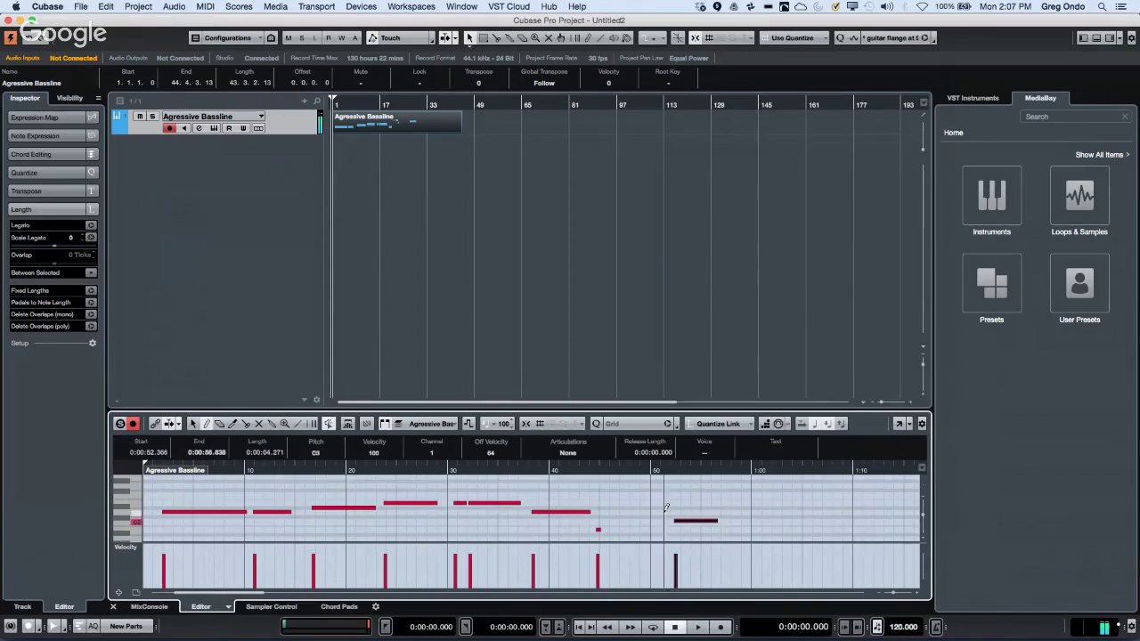
drag(814, 521, 845, 520)
click(847, 521)
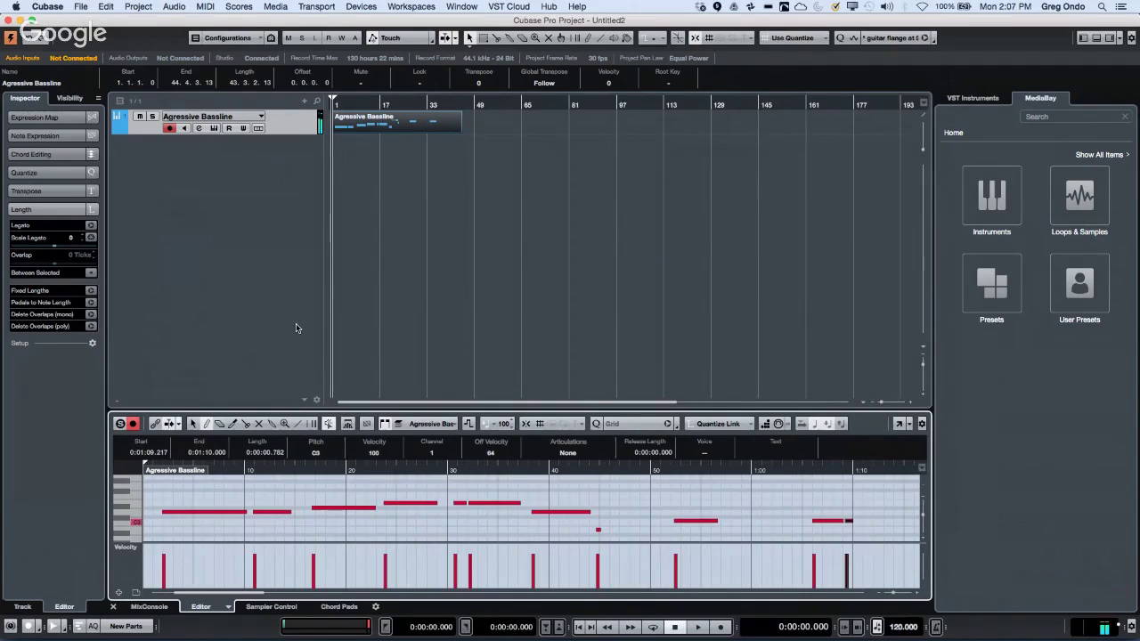
click(129, 425)
Add an instrument track using the Autumn Ballad preset from the Neo Soul Keys content set.
click(158, 202)
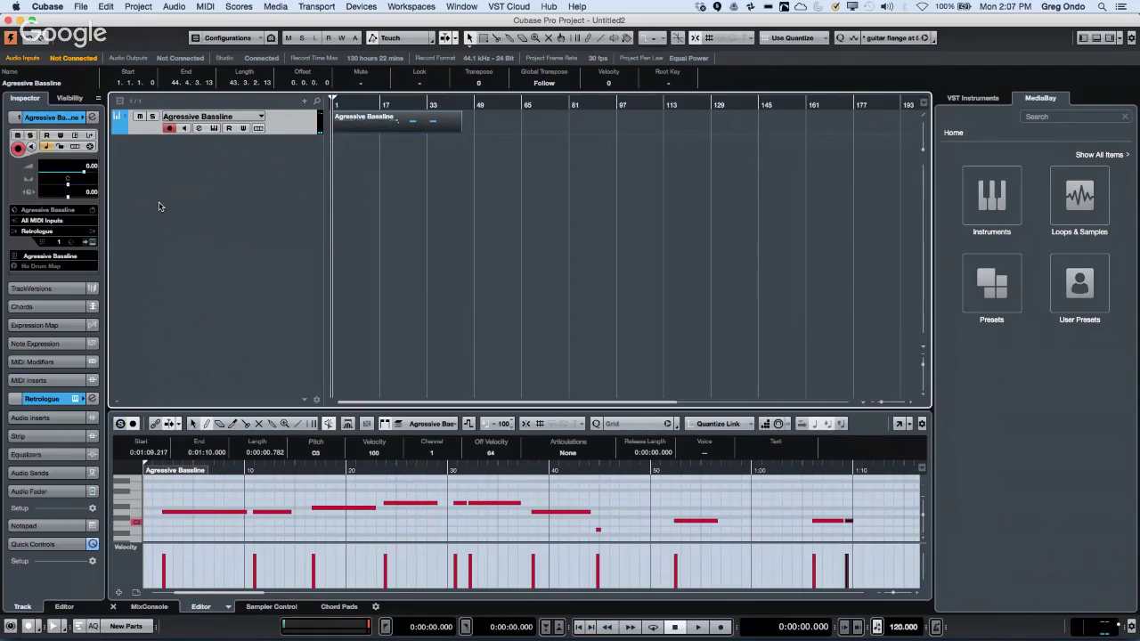
right_click(257, 169)
click(369, 192)
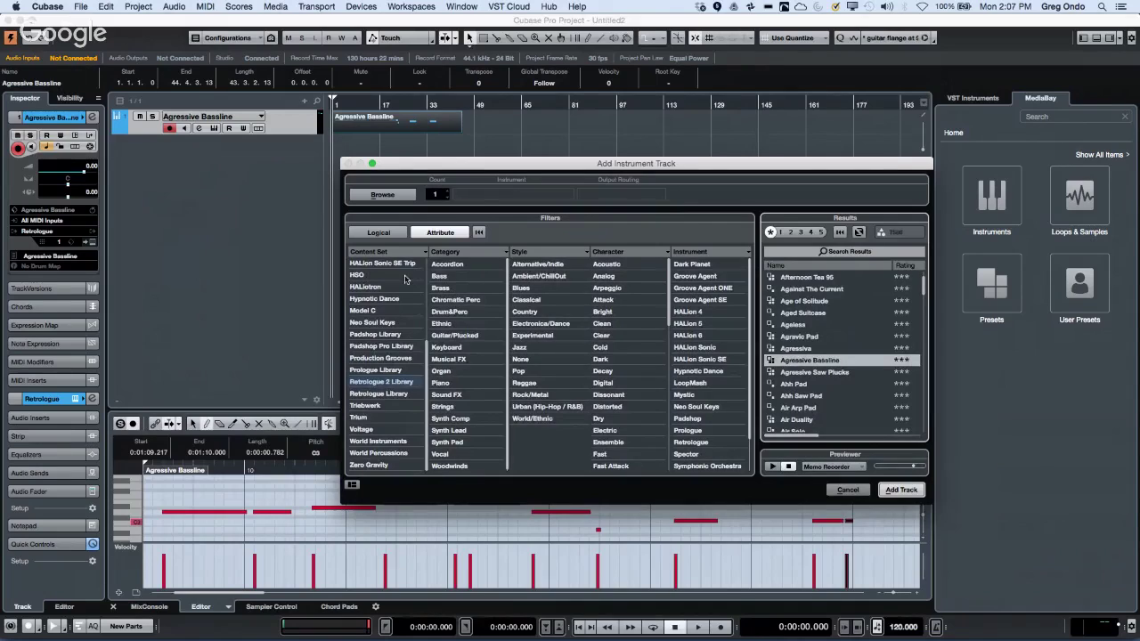
click(385, 323)
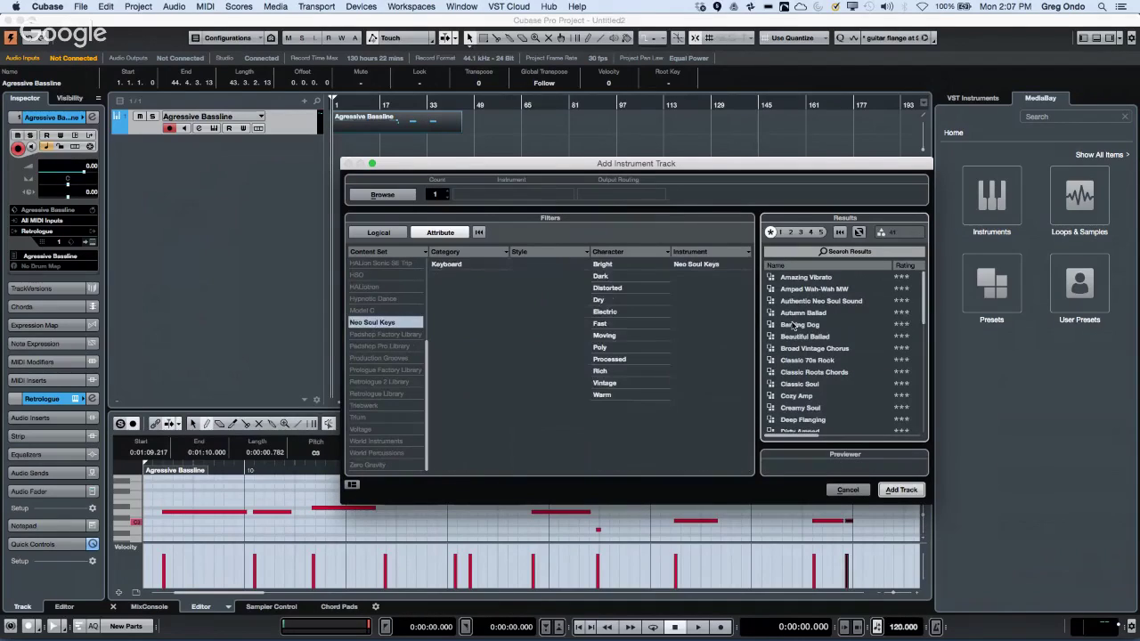
click(804, 312)
double_click(771, 311)
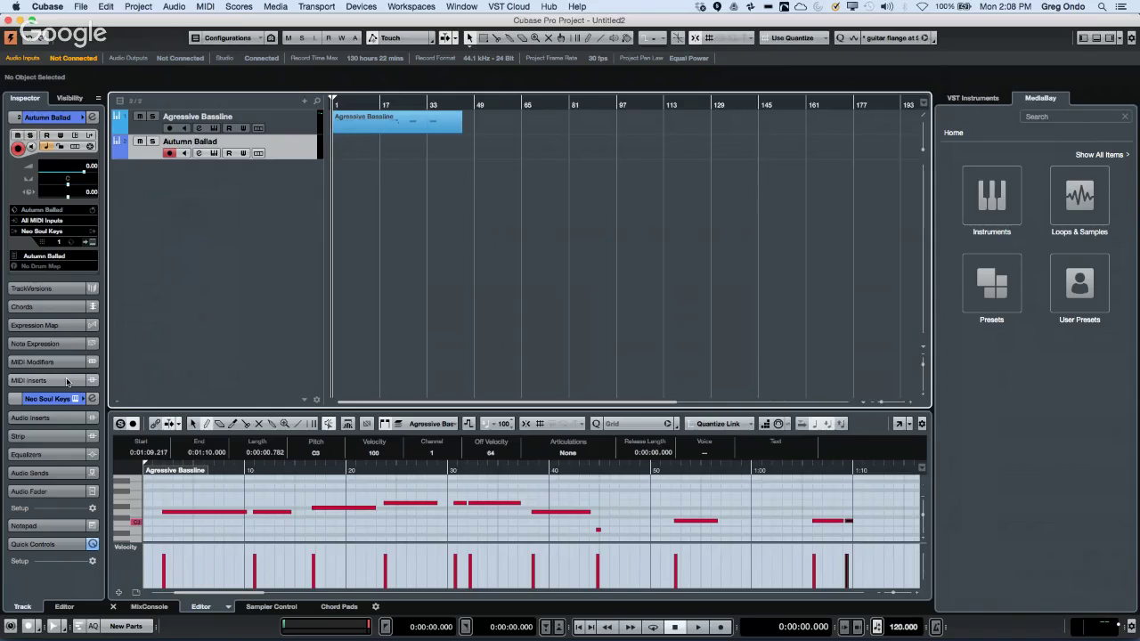
Add one MIDI track below the Autumn Ballad track.
right_click(223, 194)
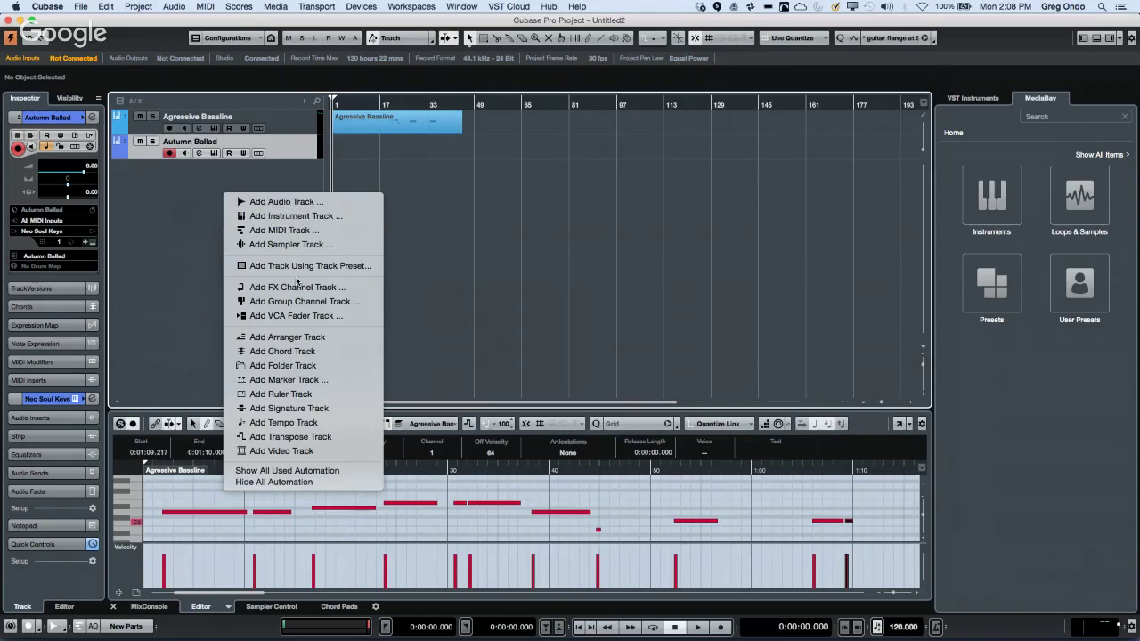
click(284, 229)
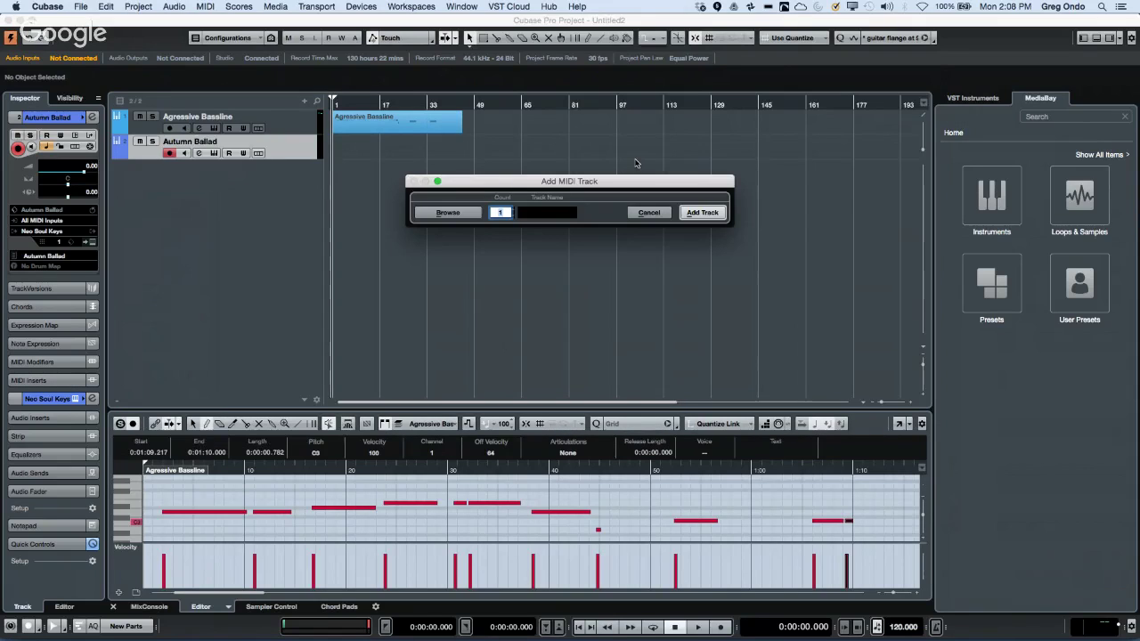
key(Return)
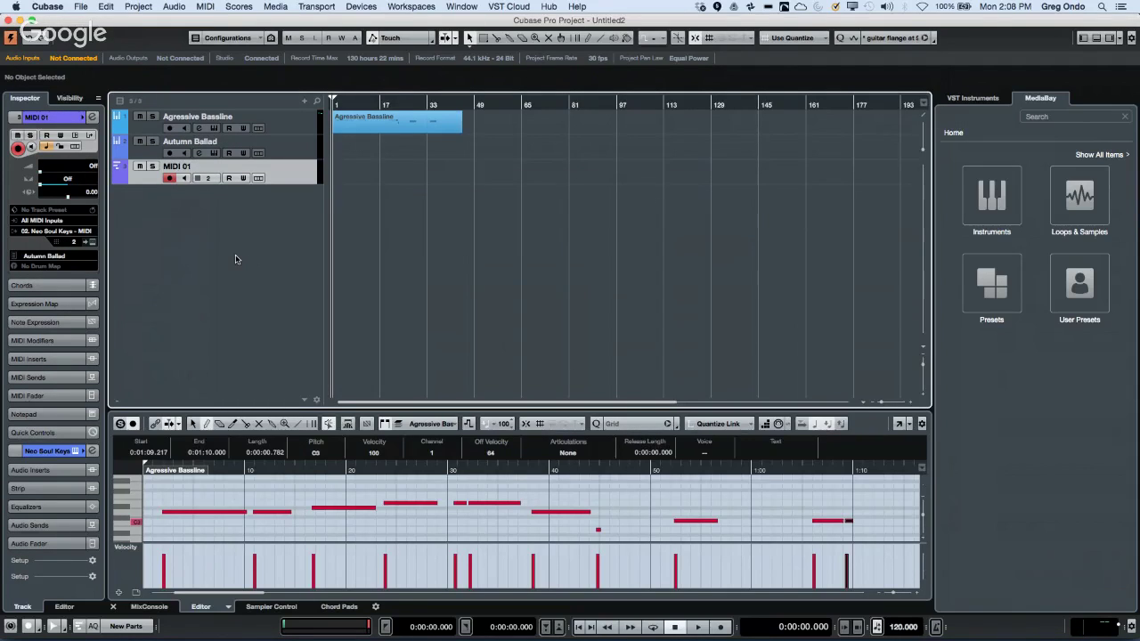
Try placing a copy of the bassline part on the Autumn Ballad track and delete that copy.
click(388, 127)
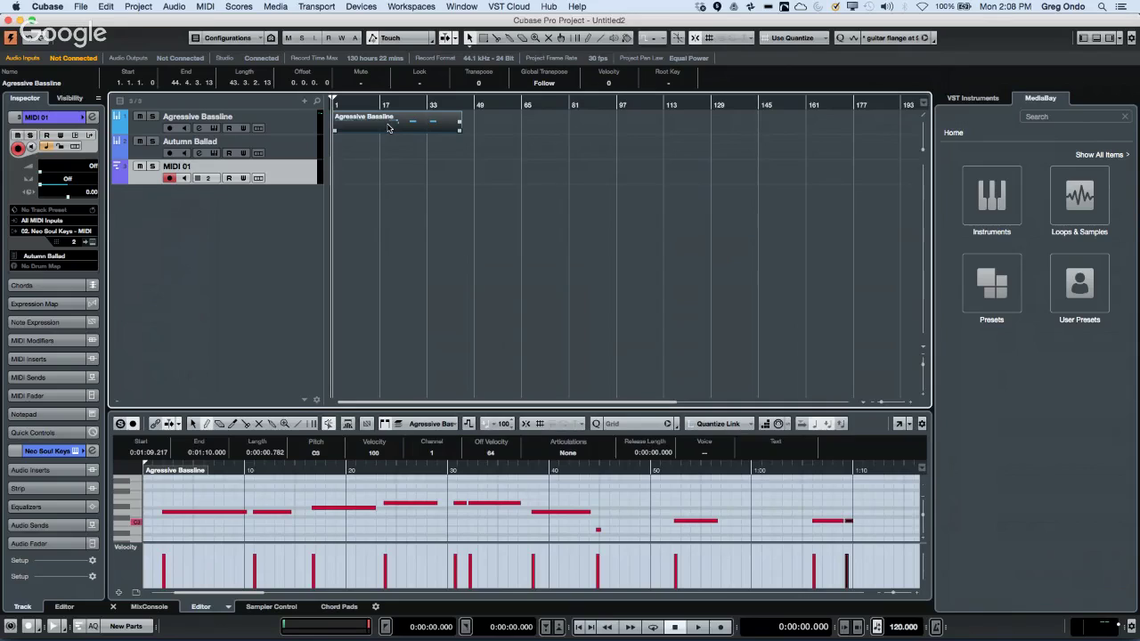
drag(390, 133, 392, 141)
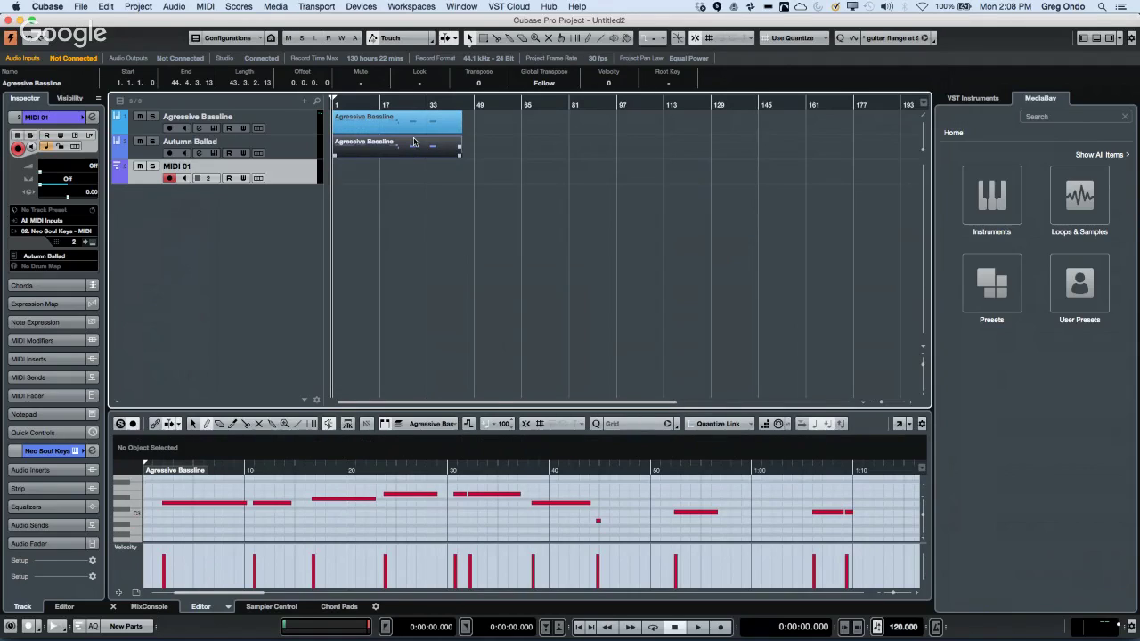
key(Delete)
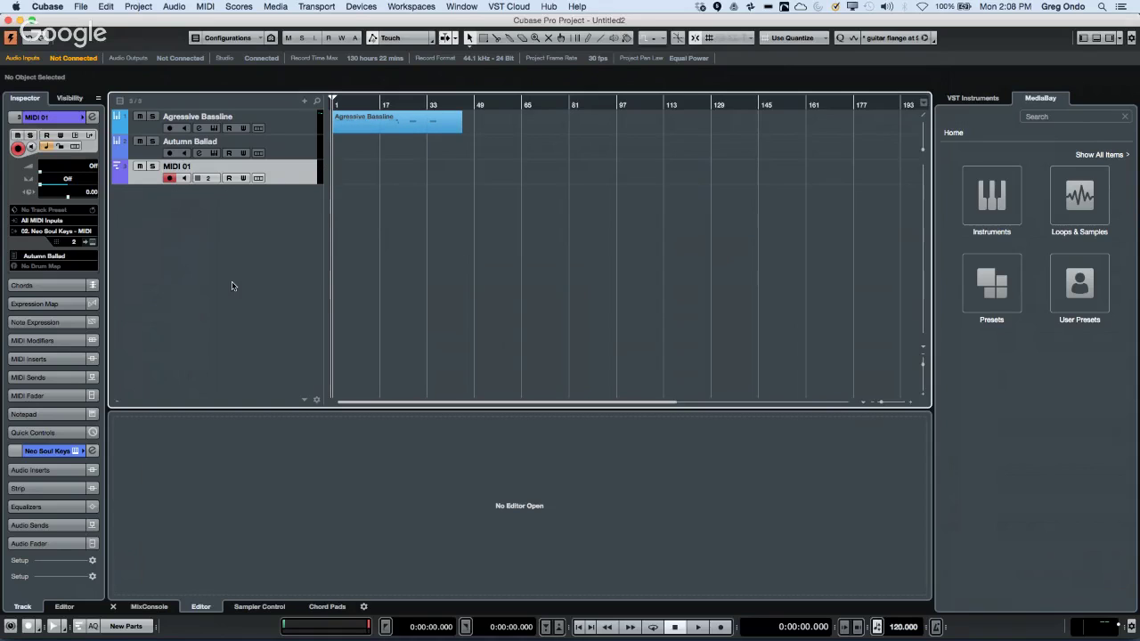
Move the bassline part onto the MIDI 01 track and route that track's first MIDI send to 01. Retrologue - MIDI.
click(373, 135)
drag(372, 135, 372, 185)
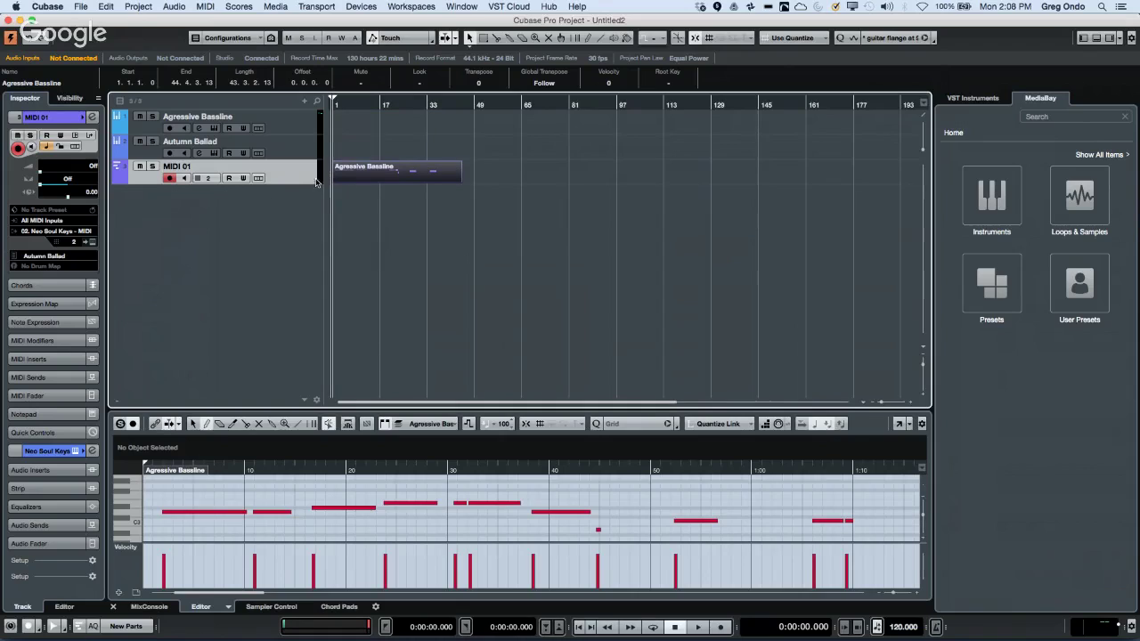
click(53, 378)
click(14, 244)
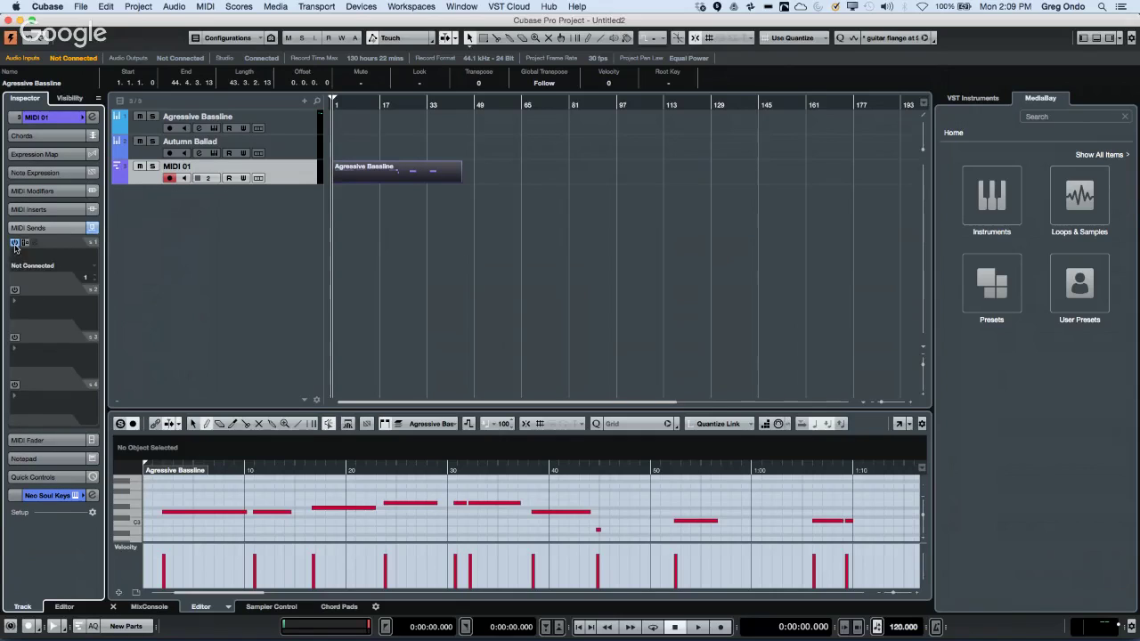
click(40, 266)
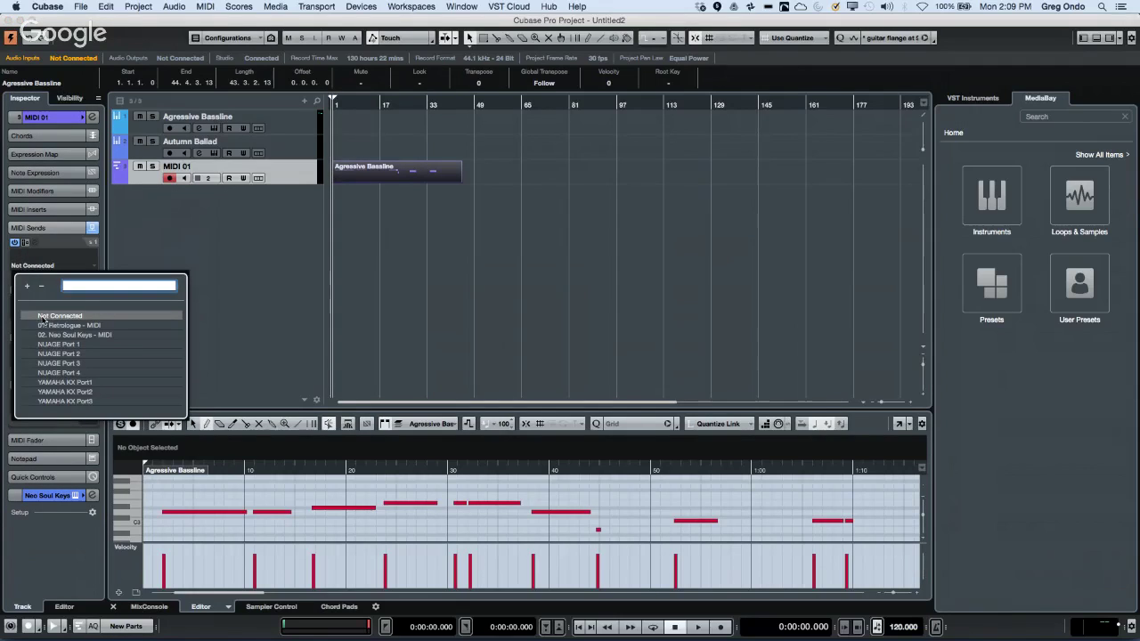
click(86, 327)
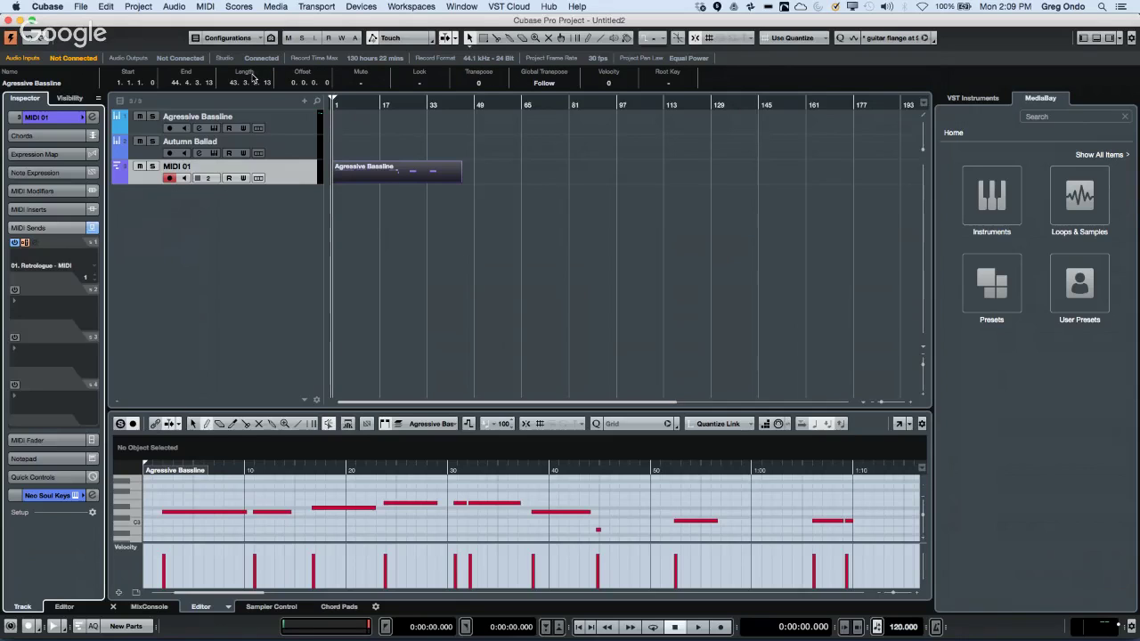
Inspect the MIDI Inserts of the Agressive Bassline instrument track and return to the MIDI 01 track's sends for comparison.
click(295, 130)
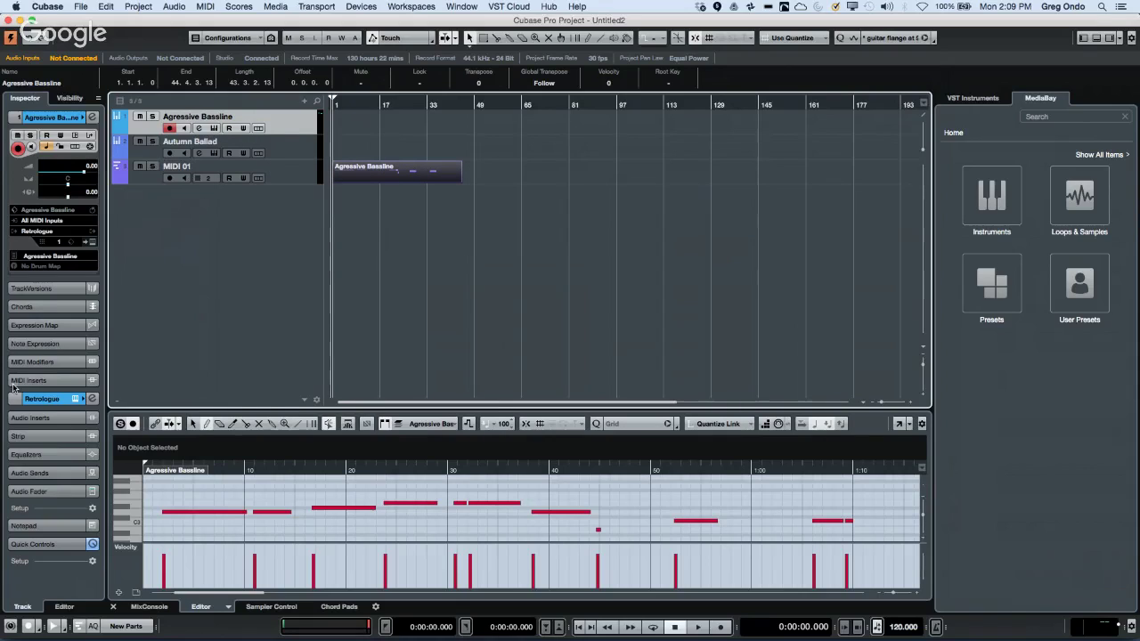
click(44, 381)
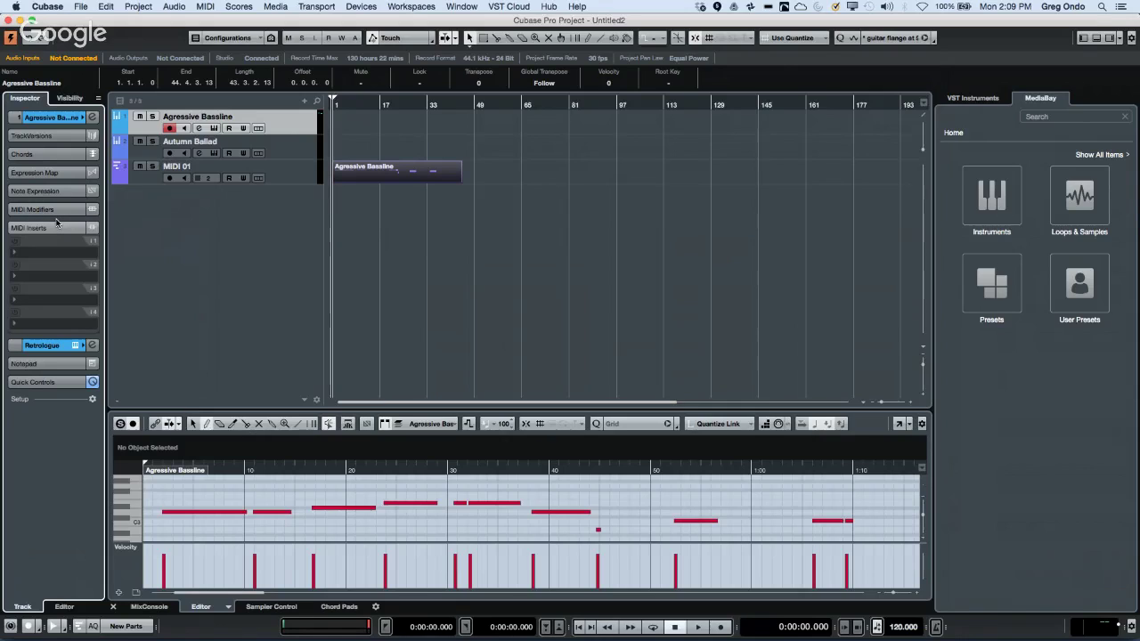
click(290, 182)
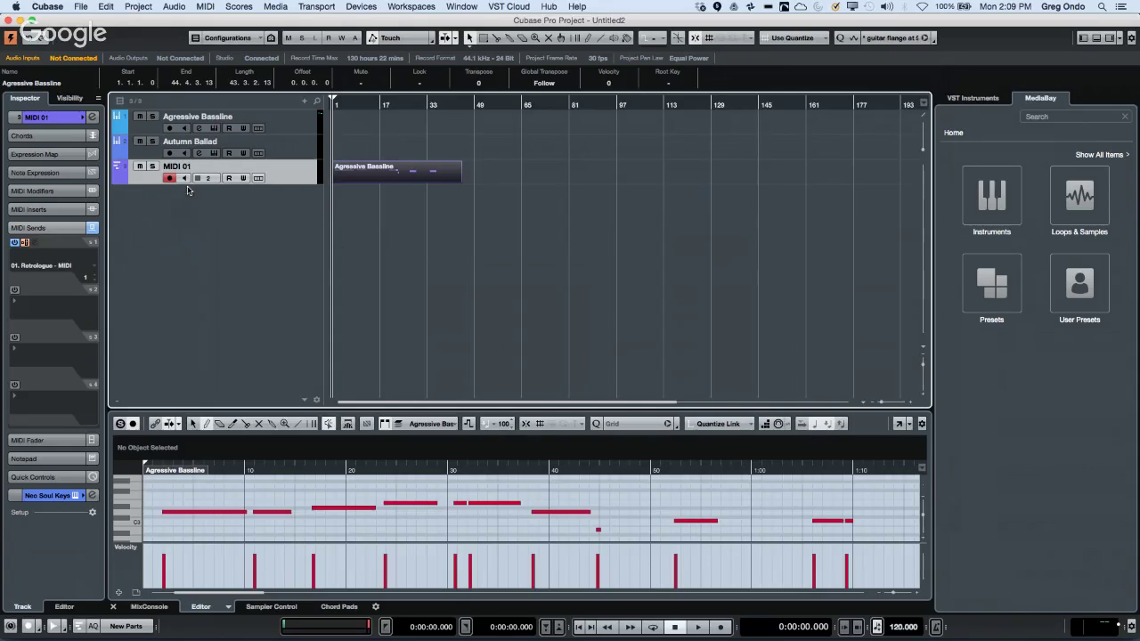
Copy the part from MIDI 01 onto the Autumn Ballad track and record-enable the Agressive Bassline track.
click(347, 156)
click(346, 173)
click(379, 171)
drag(378, 171, 371, 149)
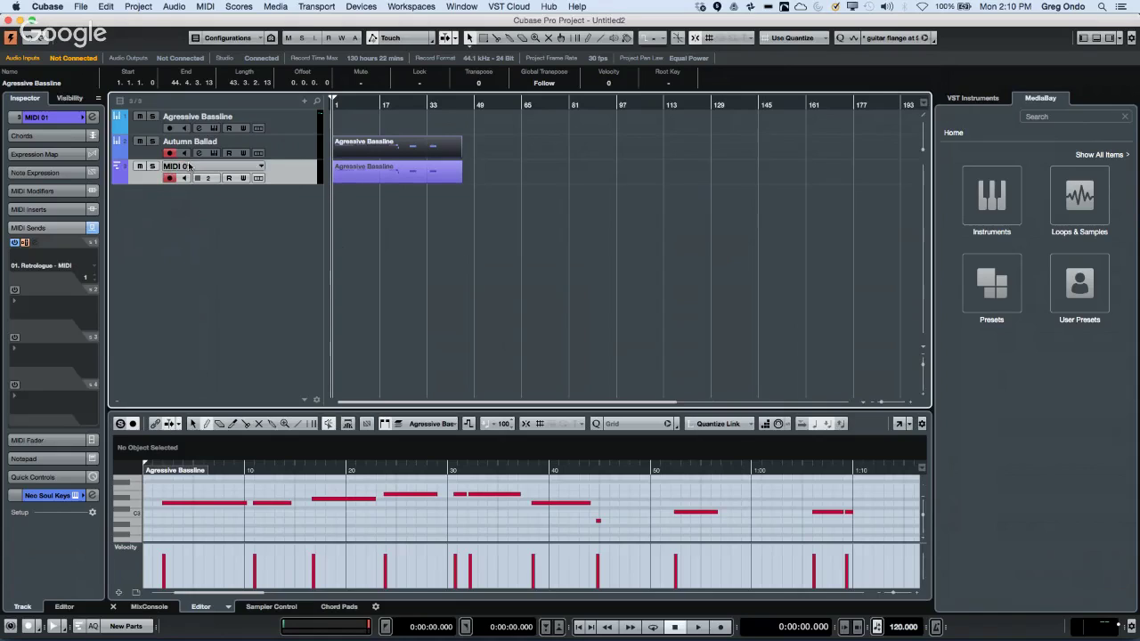
click(169, 127)
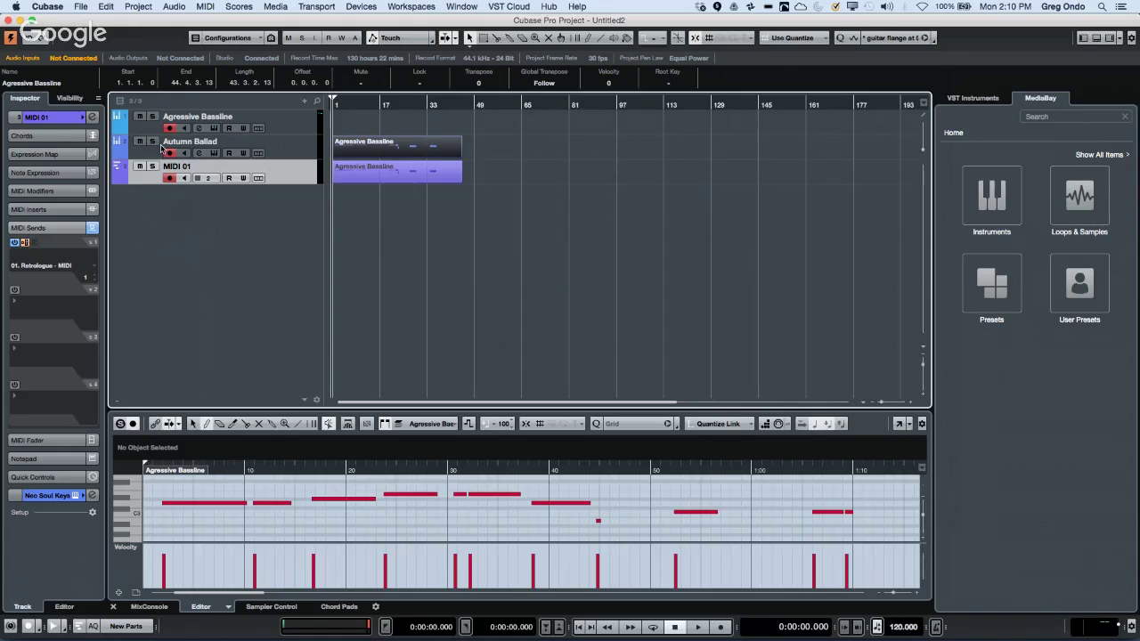
Open the MIDI 01 part in a separate Key Editor window with its full length in view.
click(363, 142)
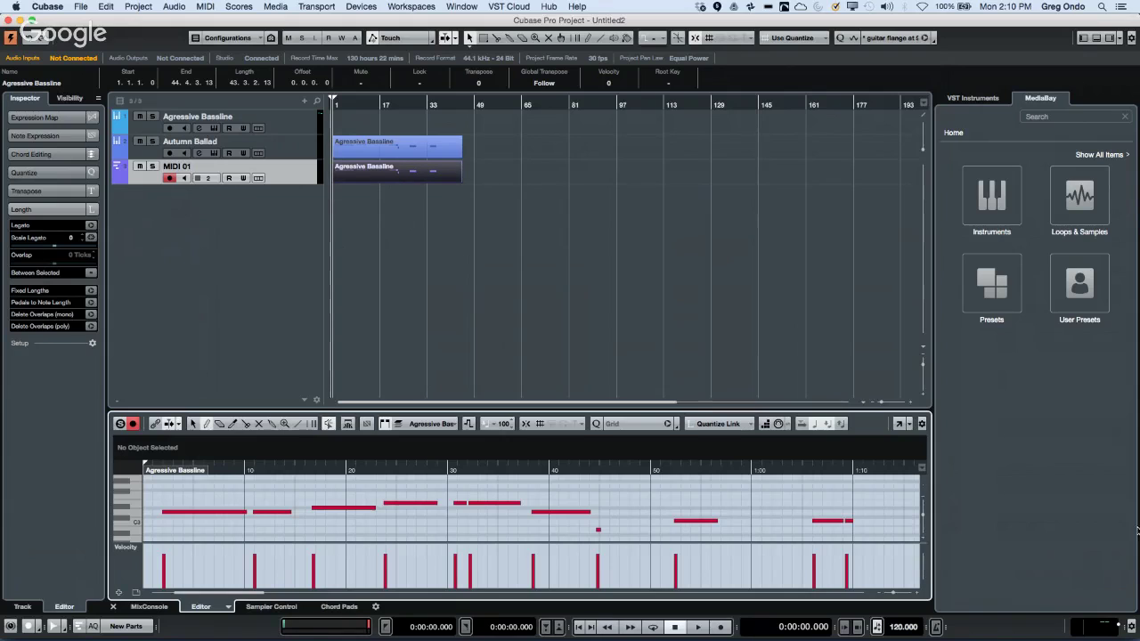
click(902, 426)
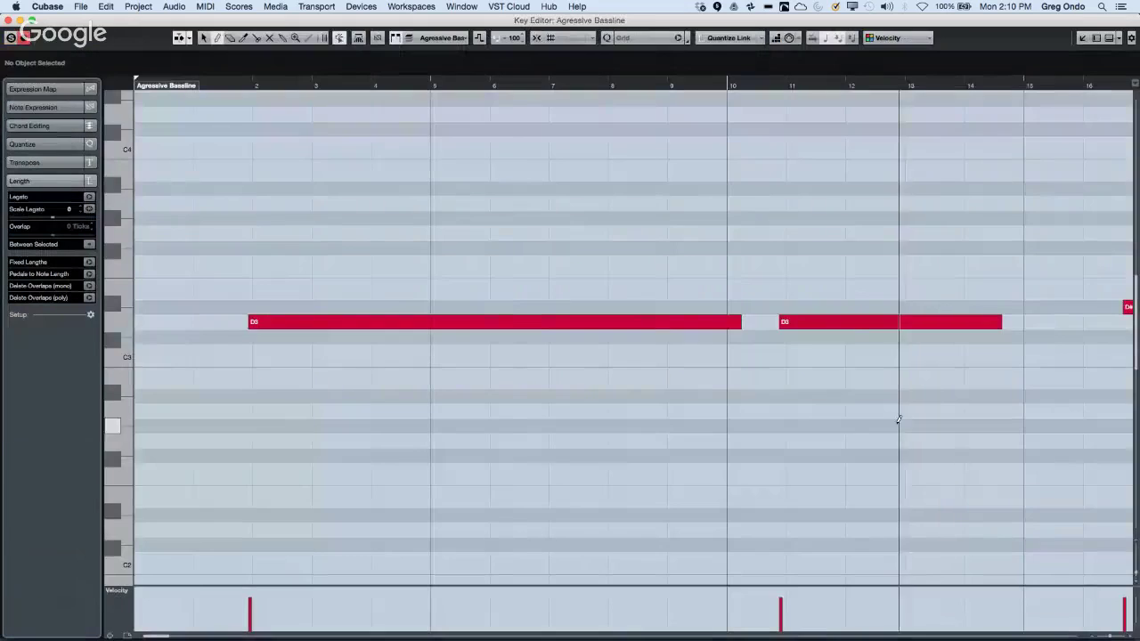
mouse_move(307, 81)
mouse_down()
mouse_move(300, 47)
mouse_move(288, 56)
mouse_up()
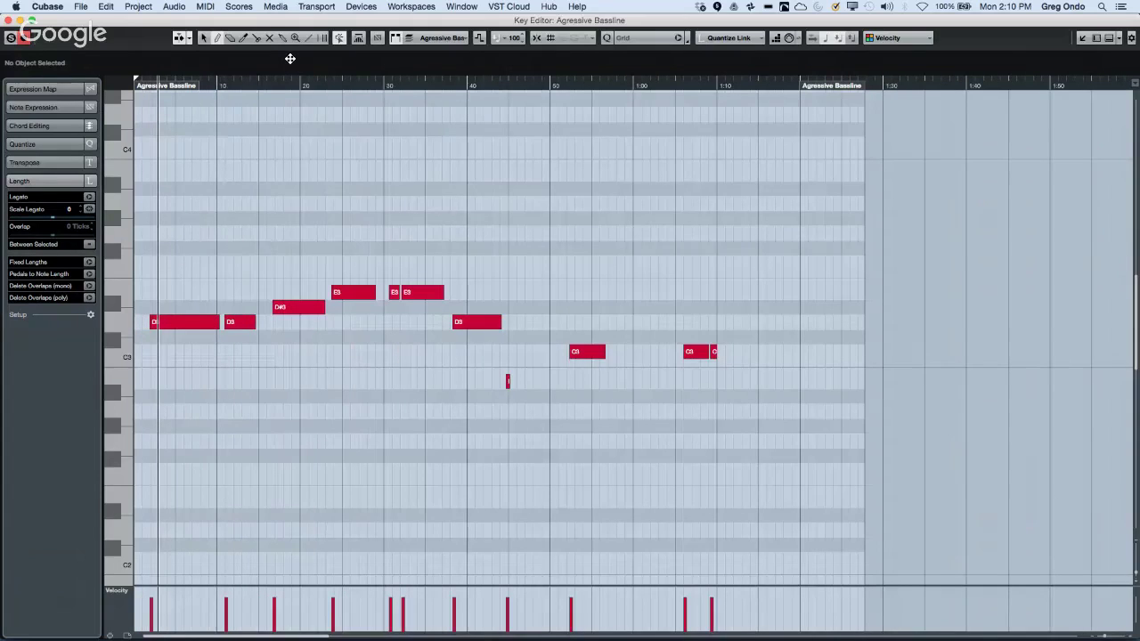
Draw additional overlapping notes between E2 and G#3 around the middle of the part, including G#3, E3, Bb2, F#2 and C3.
drag(401, 218, 491, 218)
click(469, 232)
drag(467, 292, 624, 292)
drag(450, 382, 552, 382)
drag(455, 397, 704, 397)
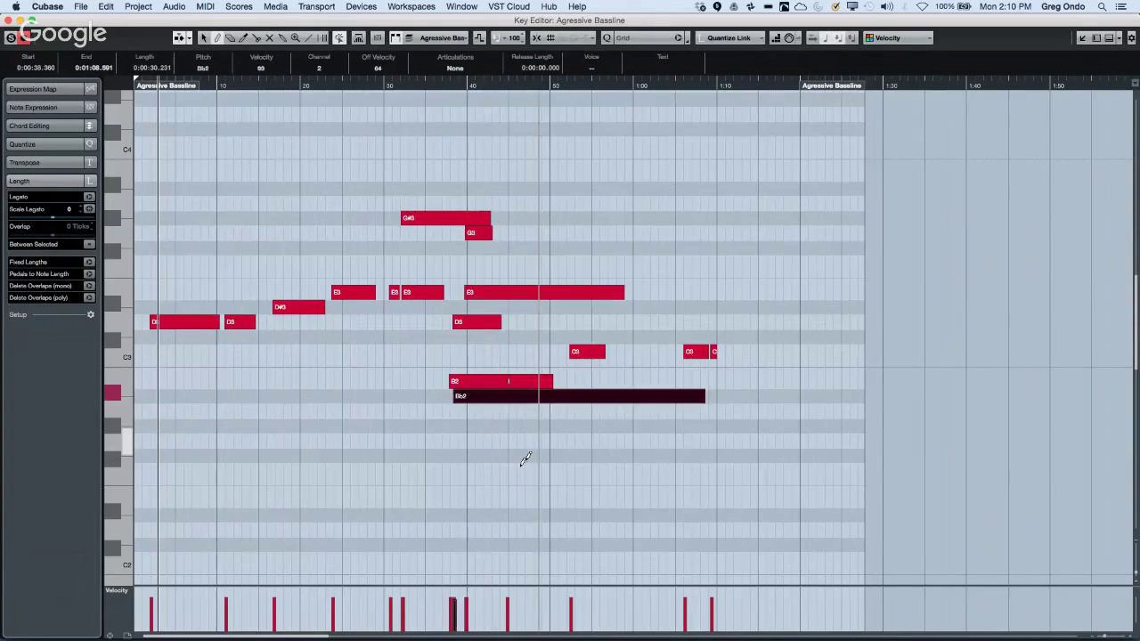
click(529, 455)
drag(517, 500, 559, 500)
drag(345, 397, 413, 396)
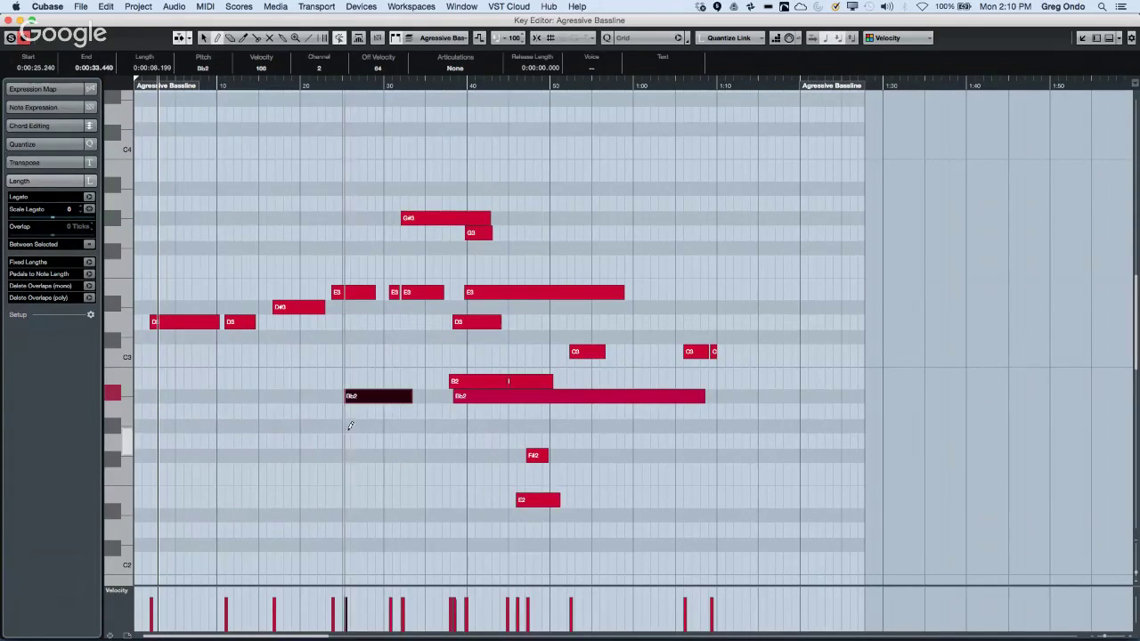
click(398, 351)
Draw a C3 note about 4.8 seconds long near 0:31 and box-select notes in the middle of the part with the Object Selection tool.
right_click(388, 349)
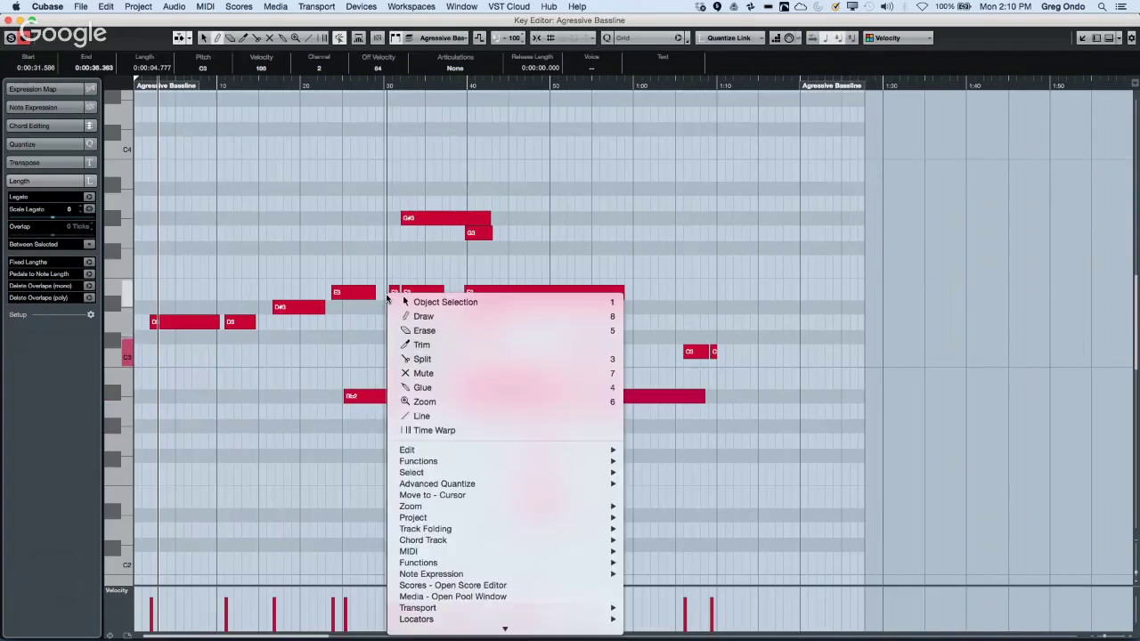
click(427, 388)
right_click(368, 219)
click(379, 227)
click(350, 175)
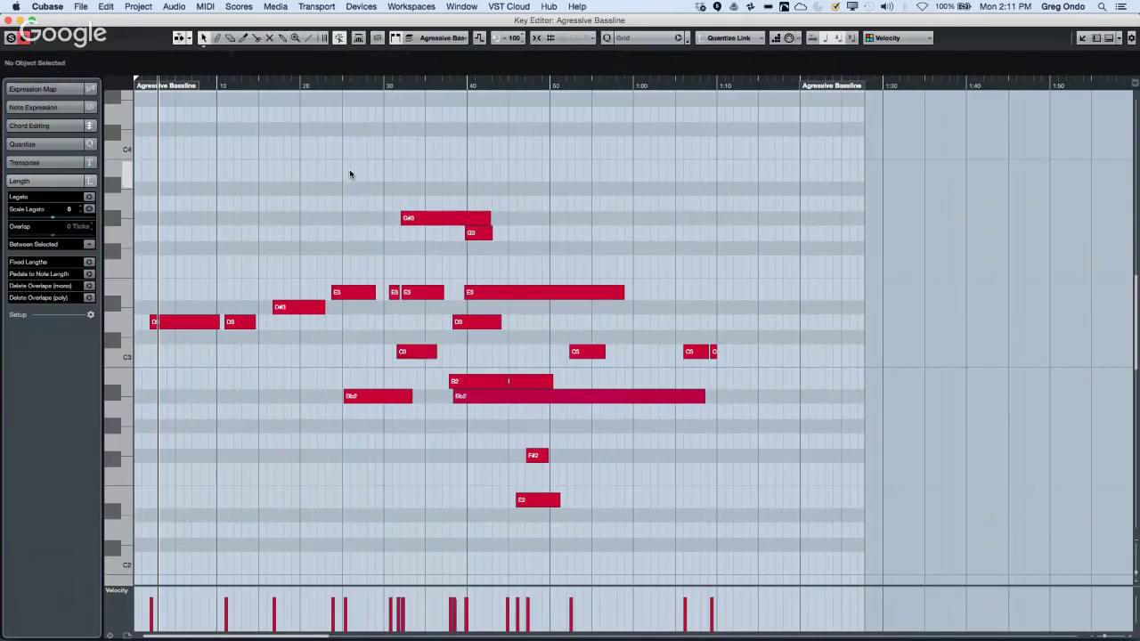
drag(350, 175, 605, 401)
click(326, 194)
Try to mute the E3, D3 and C3 notes in the middle of the part by sweeping the Mute tool across them.
right_click(324, 196)
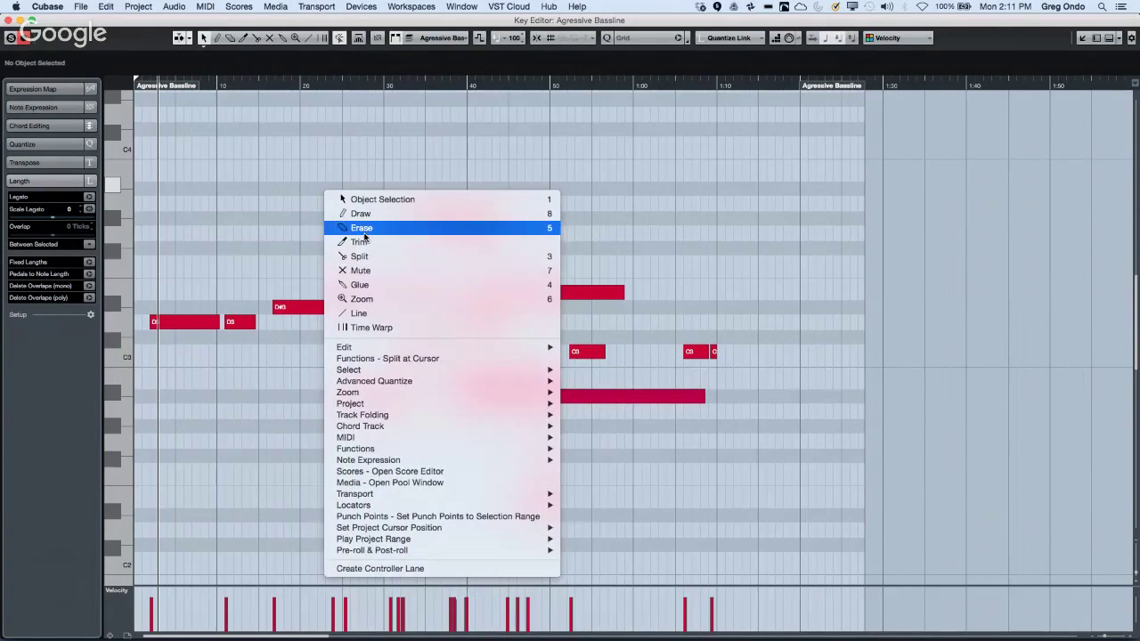
click(360, 281)
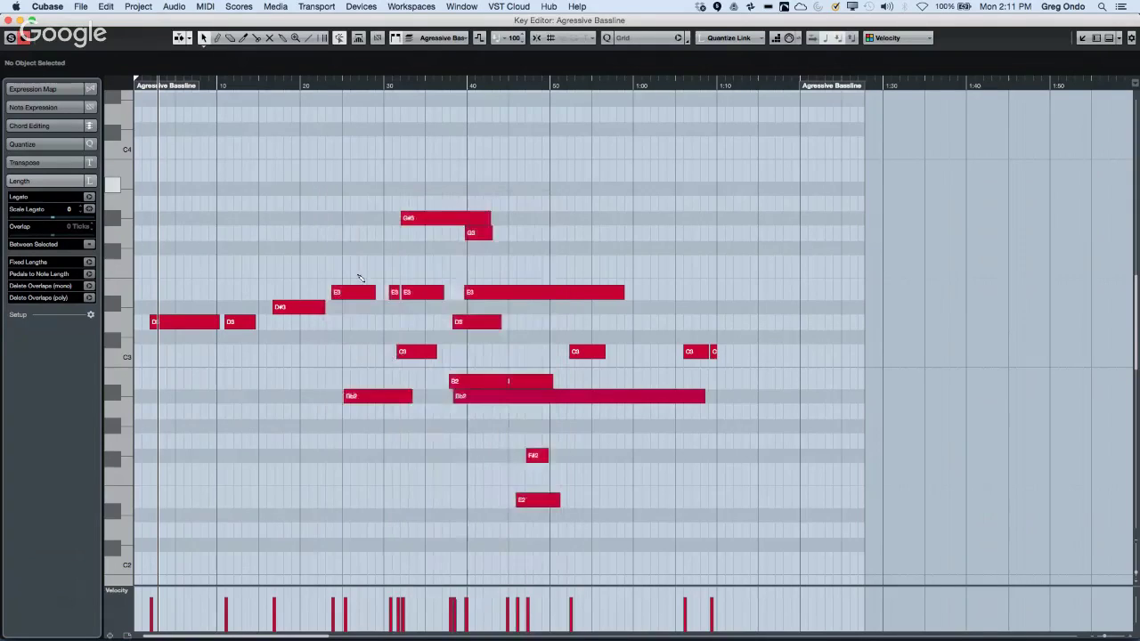
right_click(318, 220)
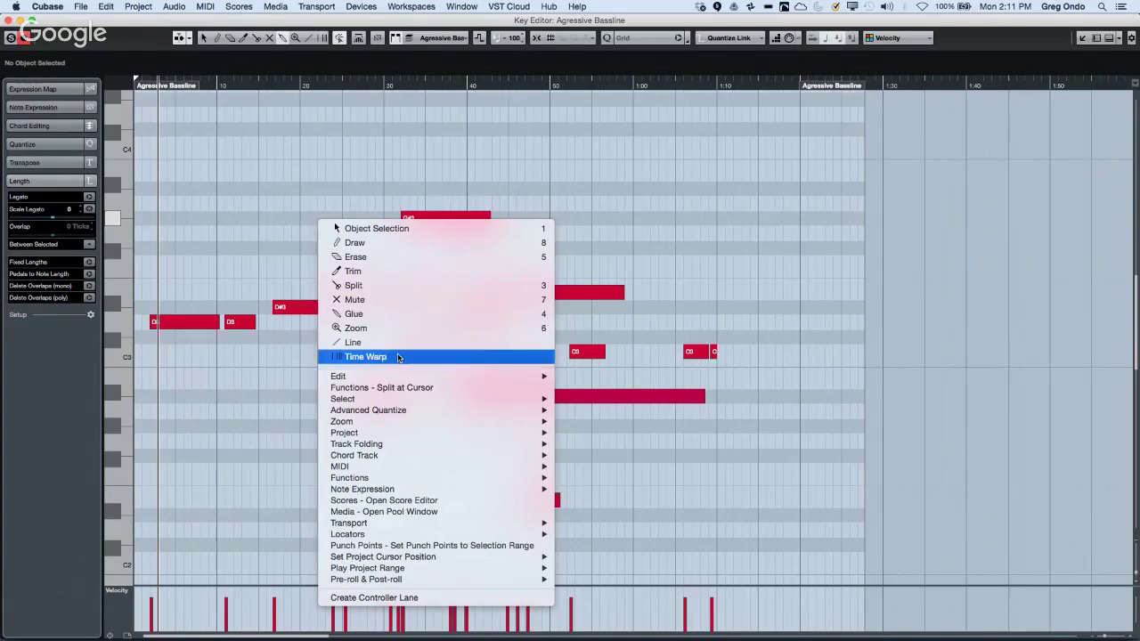
click(396, 300)
drag(347, 253, 582, 354)
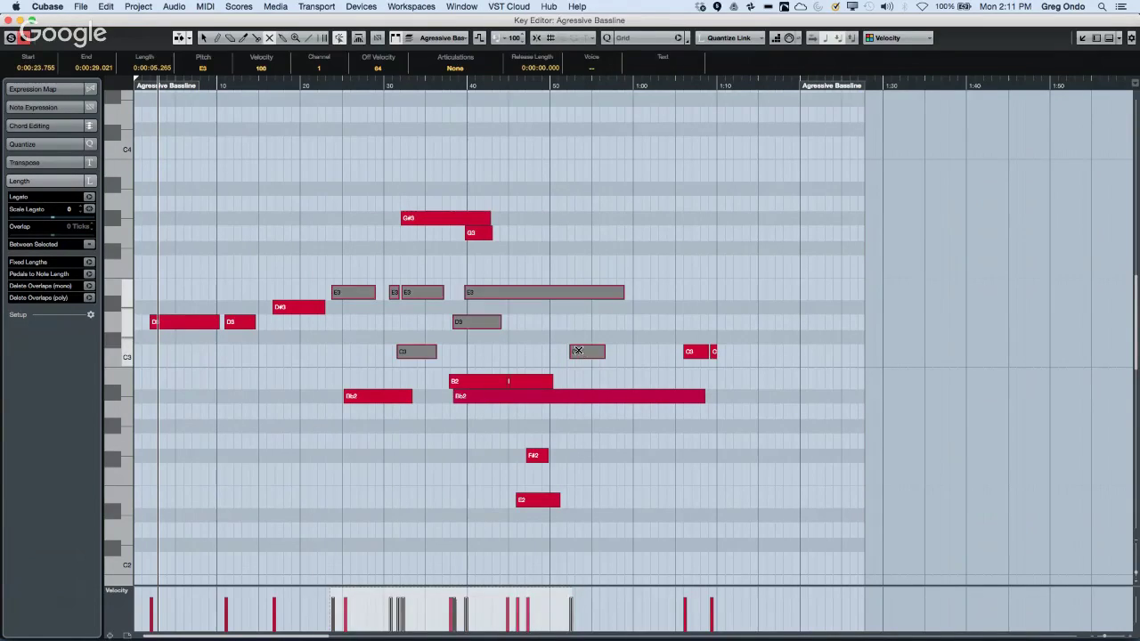
click(574, 339)
key(super+z)
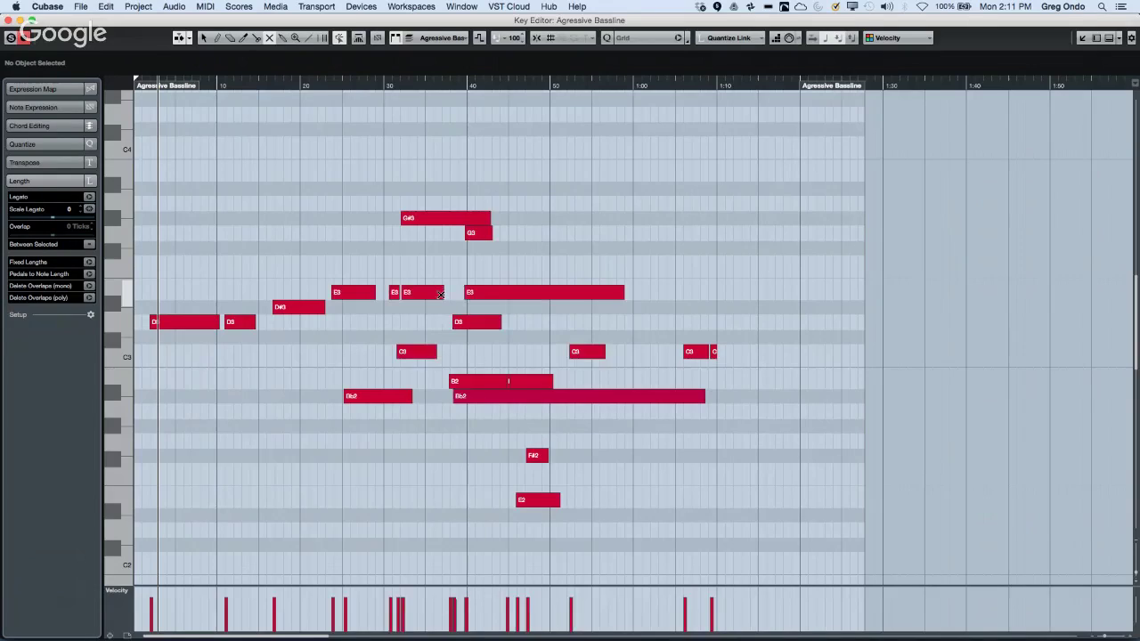
Try twice to remove the middle group of notes between Bb2 and E3 by sweeping across them with the Erase tool.
right_click(440, 287)
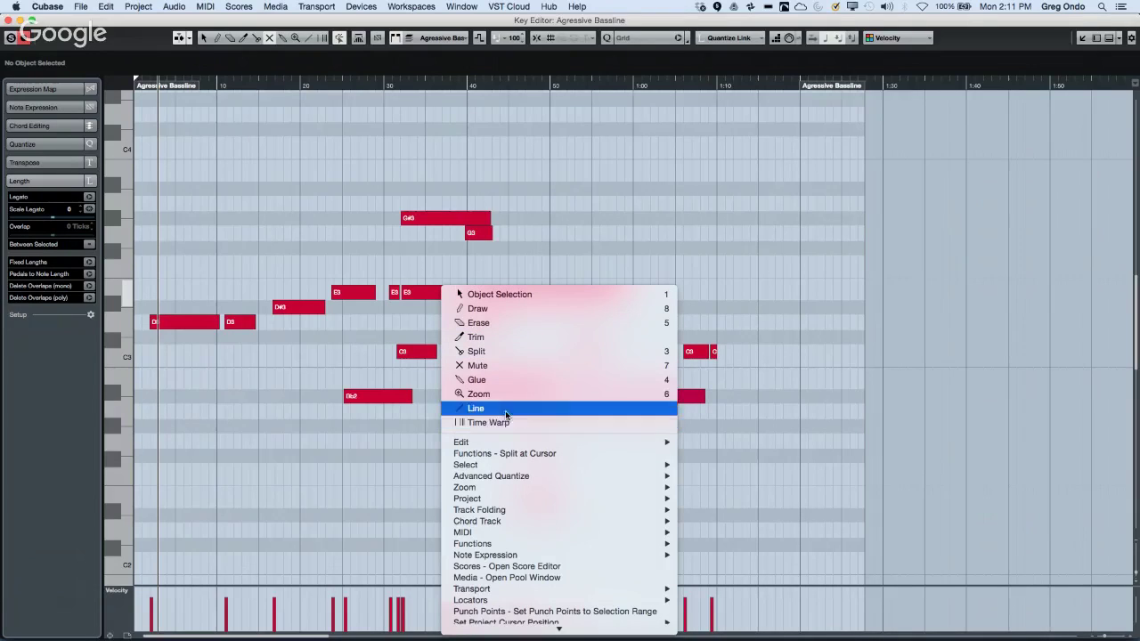
click(452, 295)
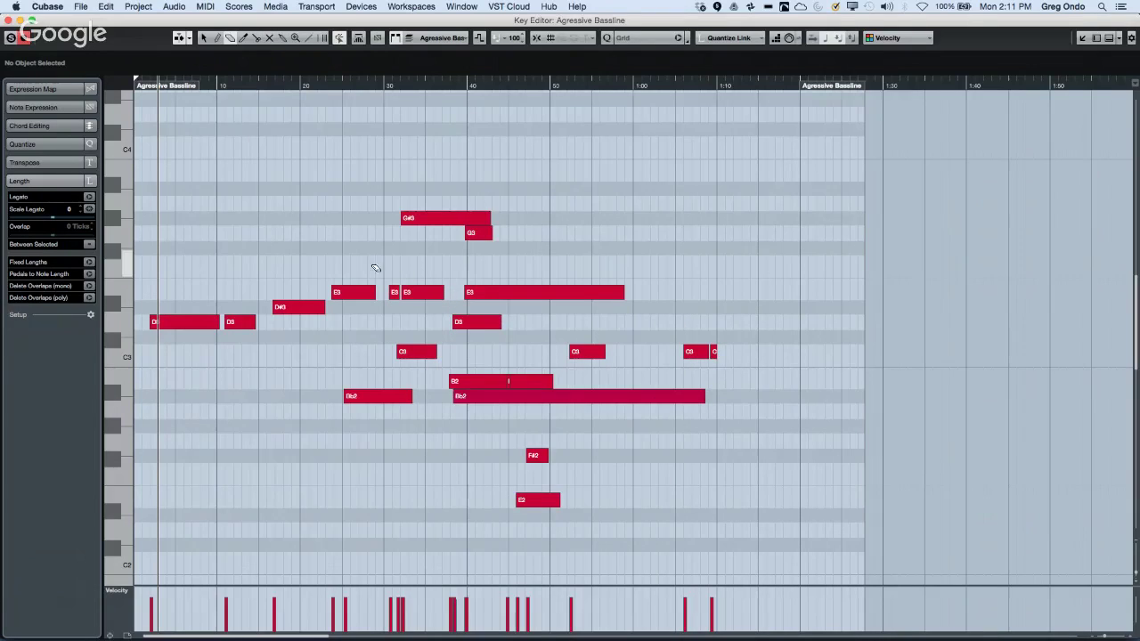
drag(366, 263, 683, 439)
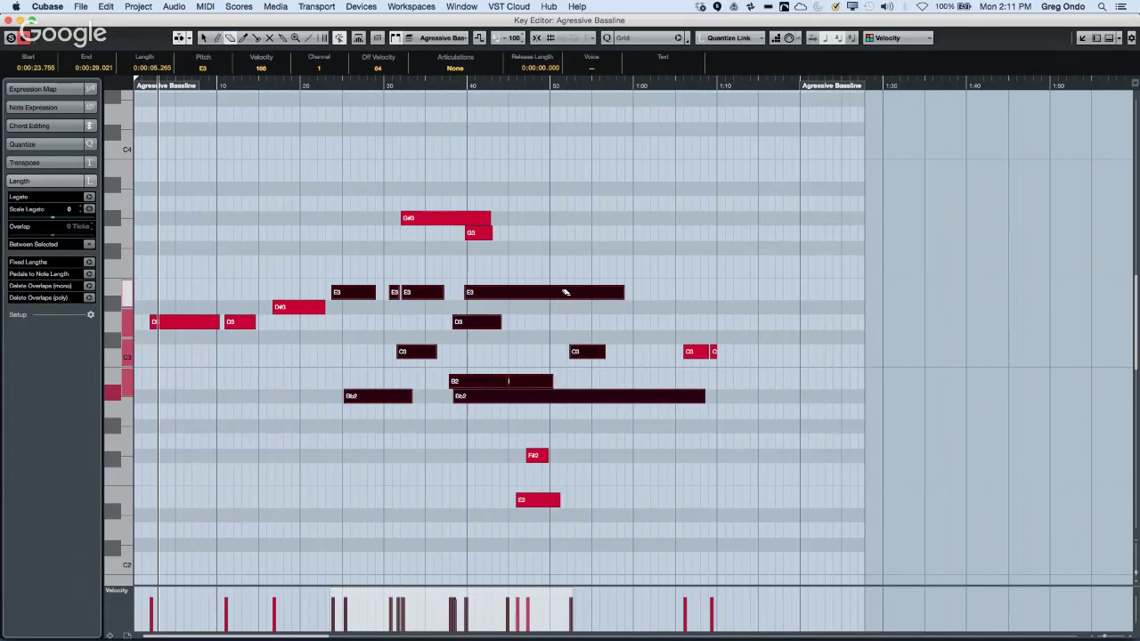
key(Delete)
key(super+z)
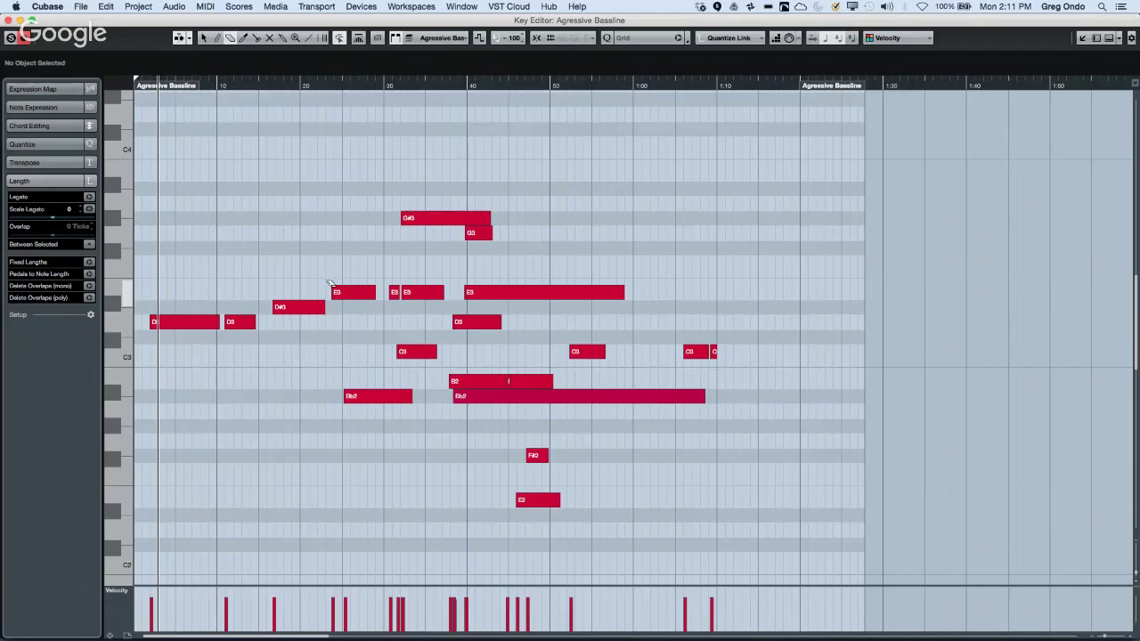
drag(326, 273, 533, 398)
key(Delete)
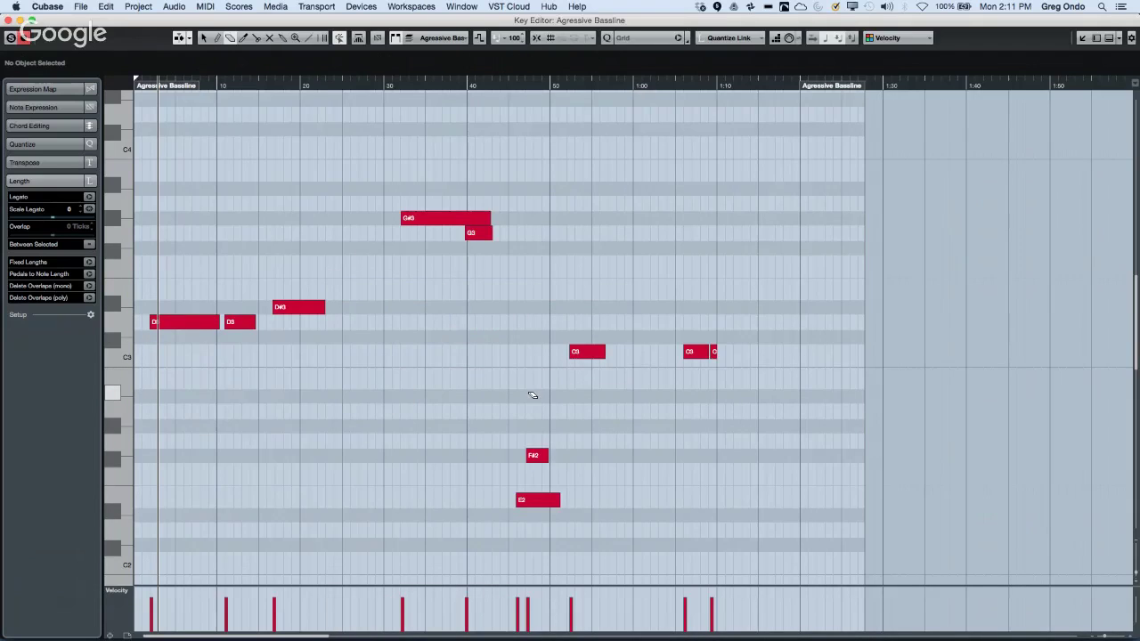
key(super+z)
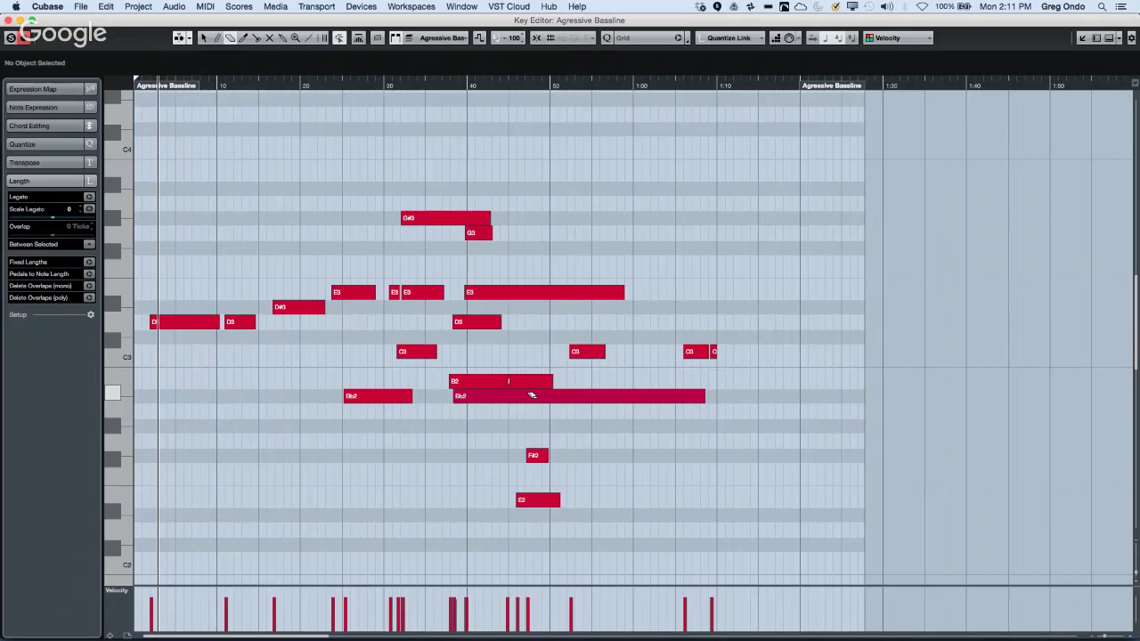
Close the separate Key Editor window and open the recent project Hit the Road go C7.cpr.
click(10, 23)
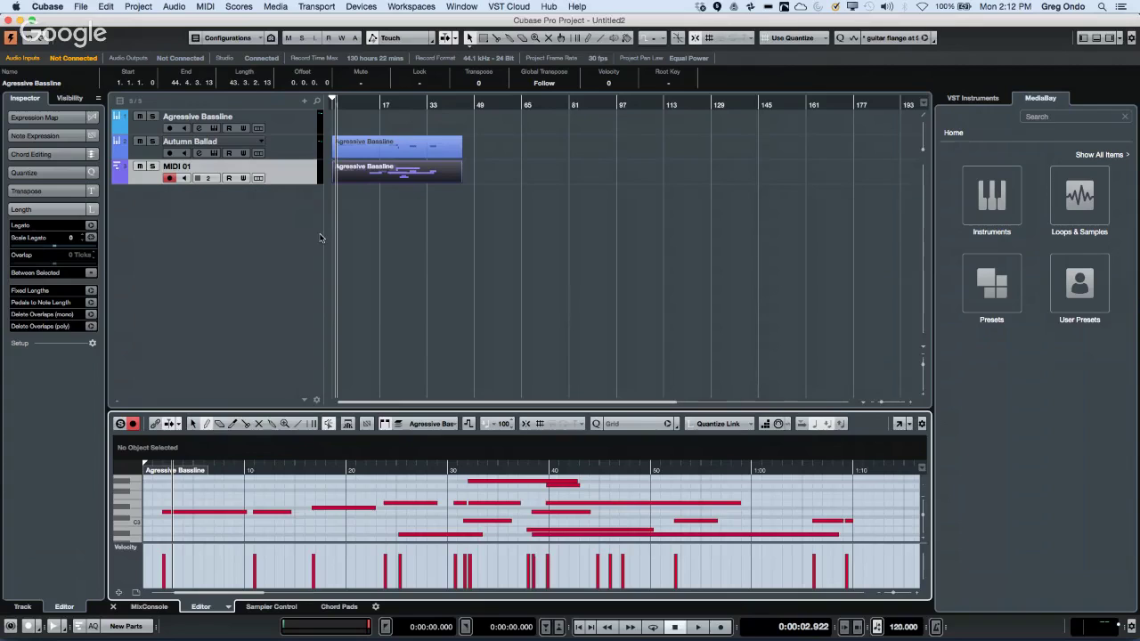
click(922, 259)
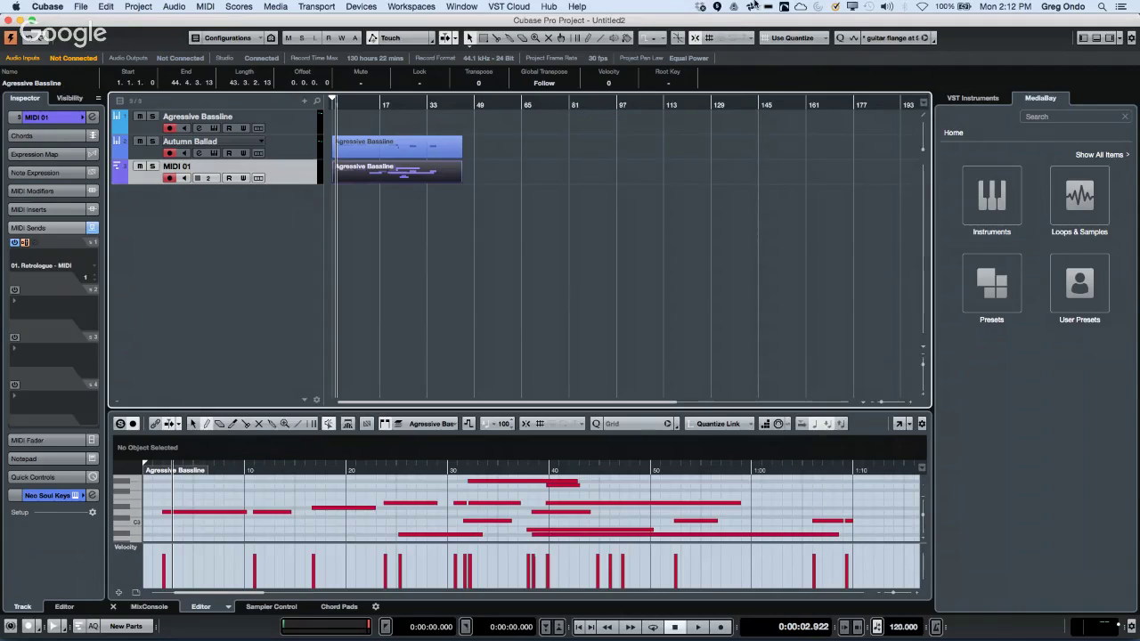
click(79, 7)
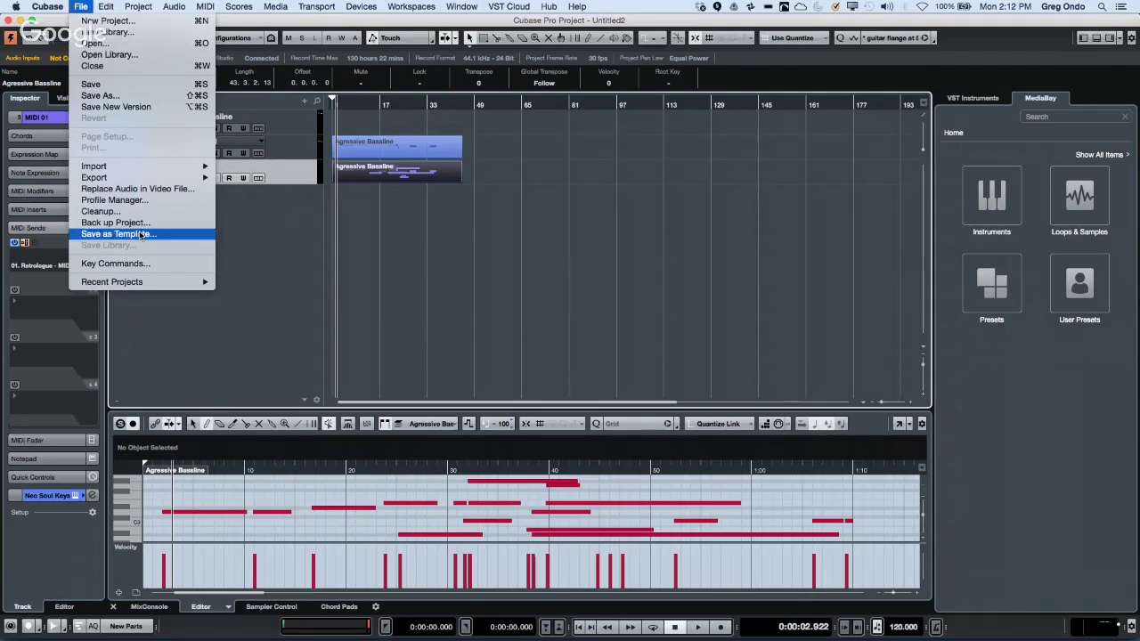
mouse_move(147, 282)
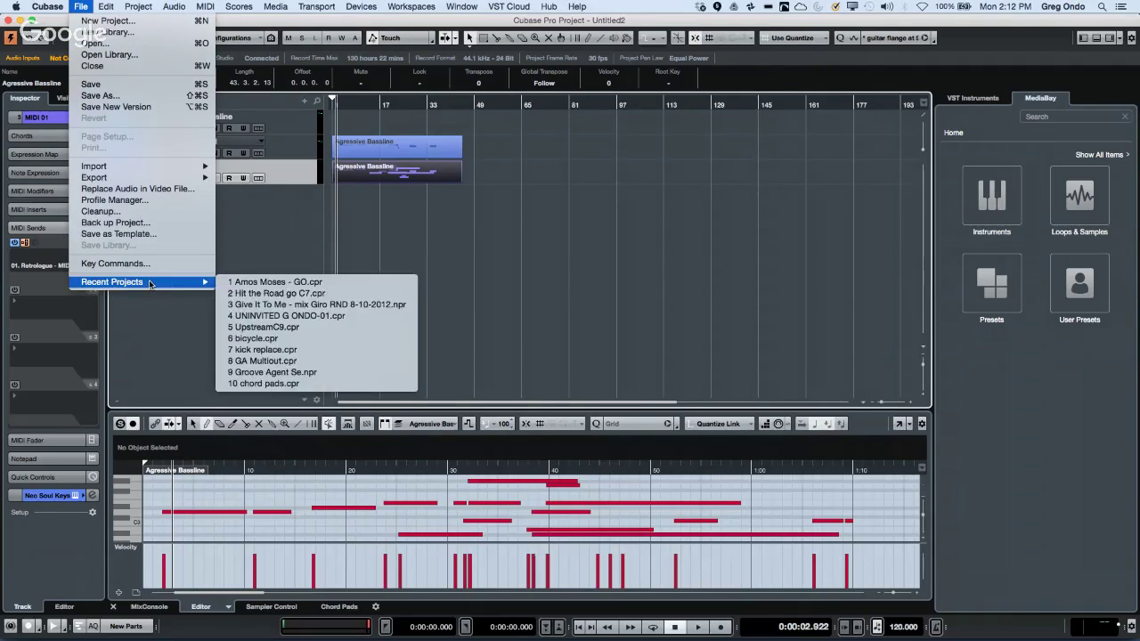
click(343, 294)
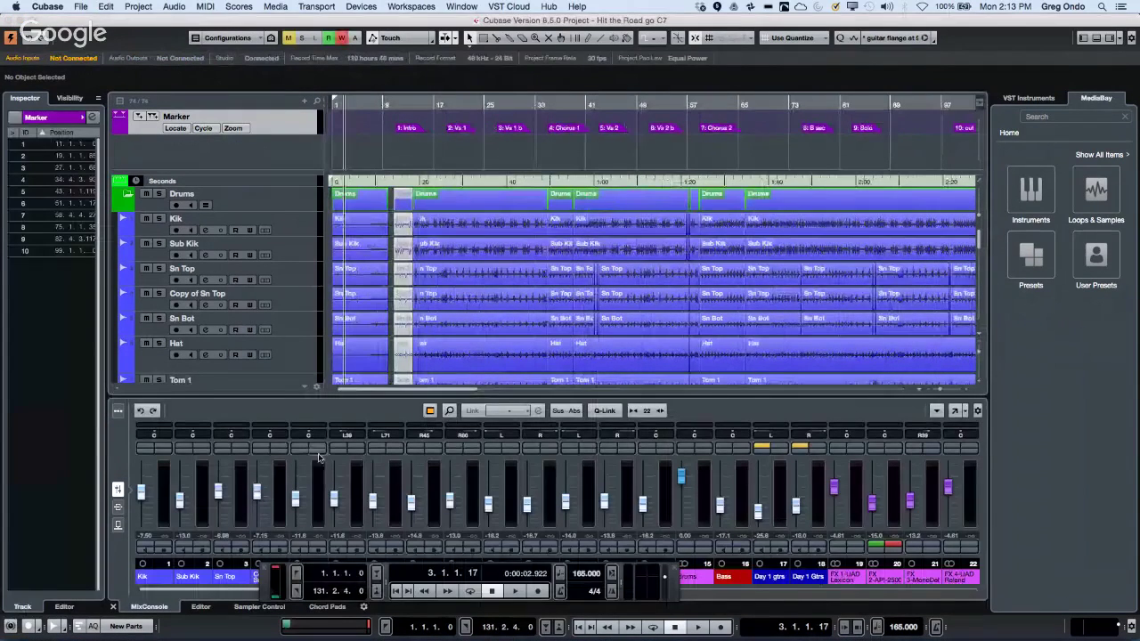
Move the floating transport panel off the drum channel faders and make the MixConsole area slightly taller.
drag(270, 583, 773, 595)
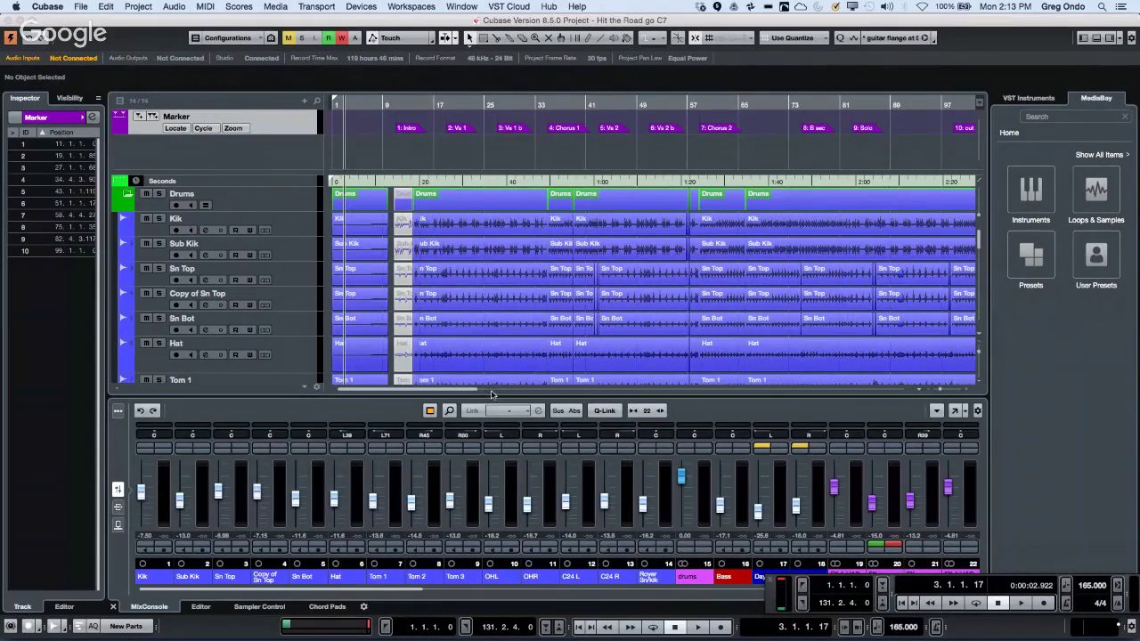
drag(508, 394, 508, 389)
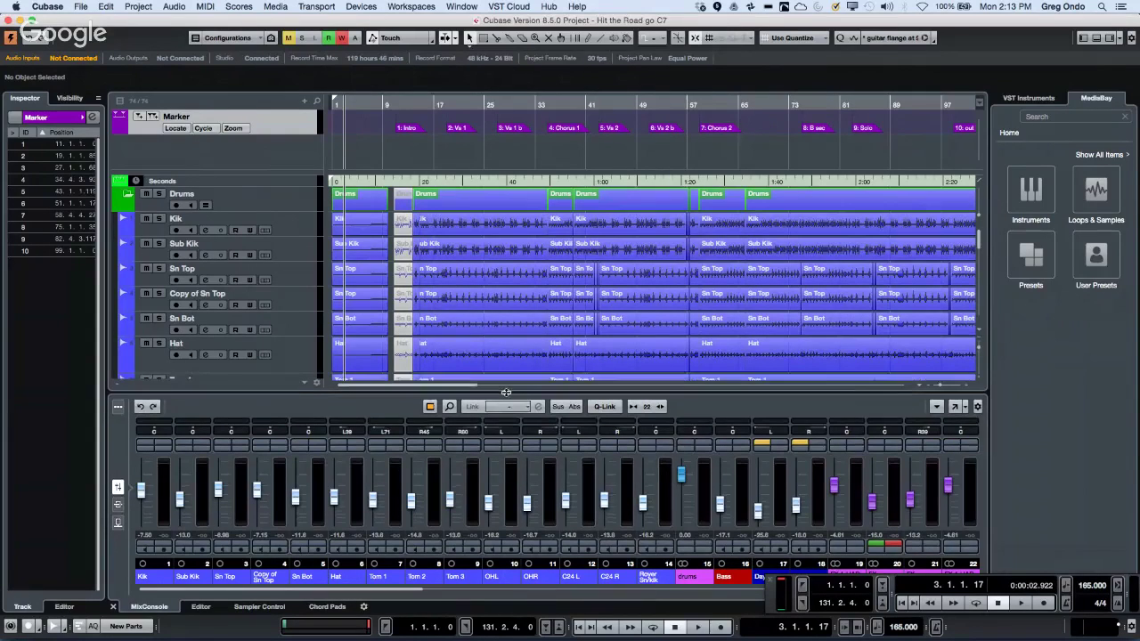
scroll(462, 324, down, 4)
scroll(461, 317, up, 4)
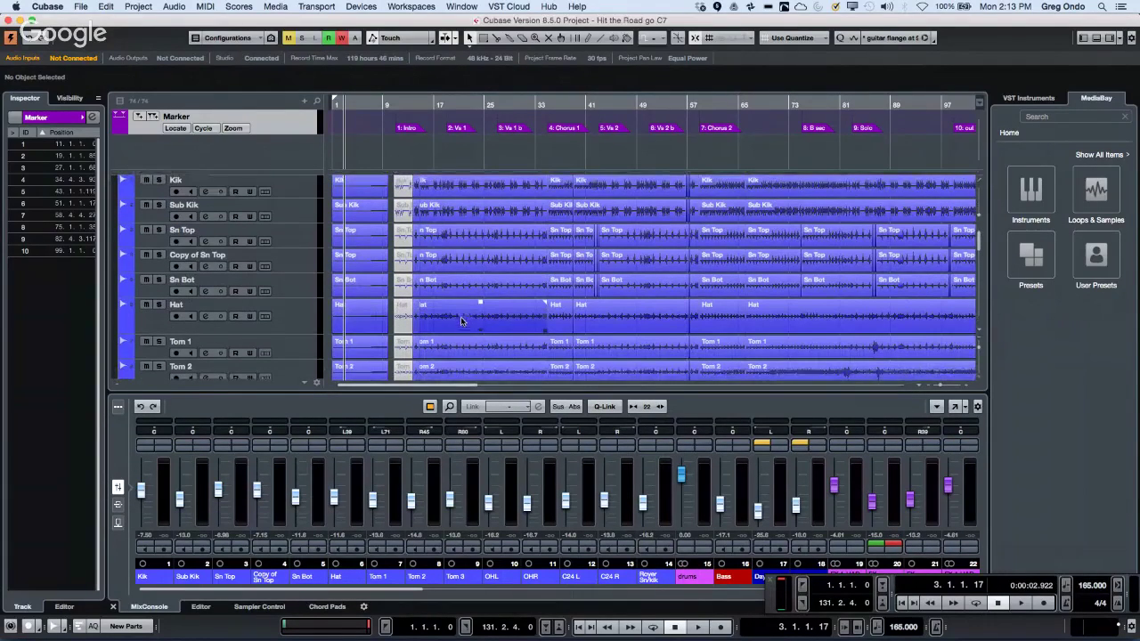
View the commands available for the drum channels Kik through Royer Sn/kik in the mixer, leaving only Royer Sn/kik selected.
click(164, 490)
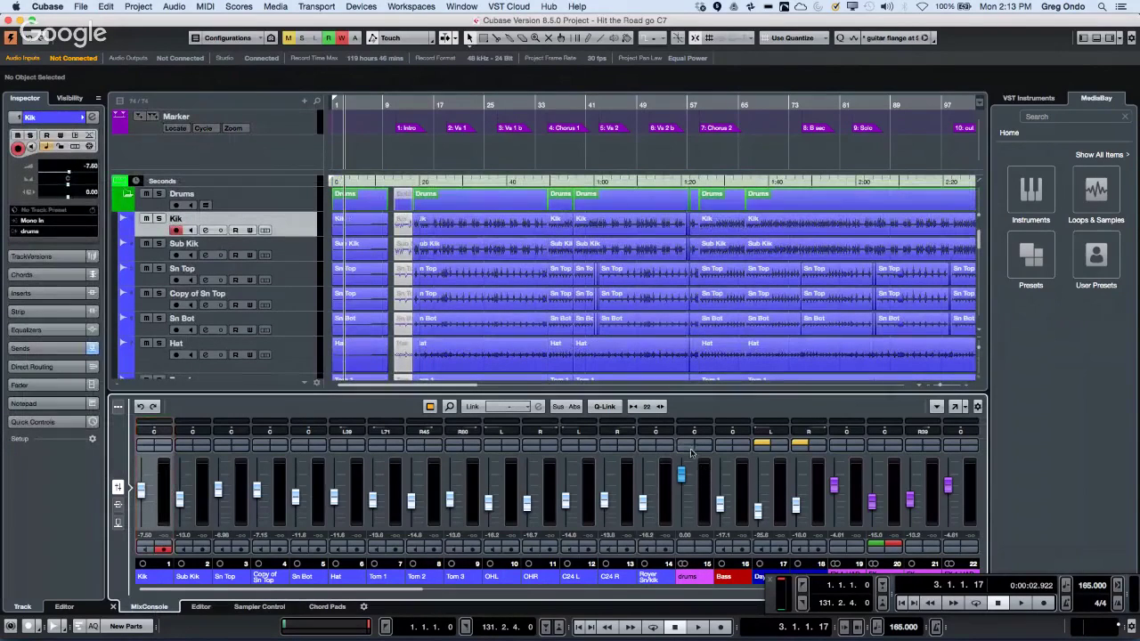
shift+click(667, 505)
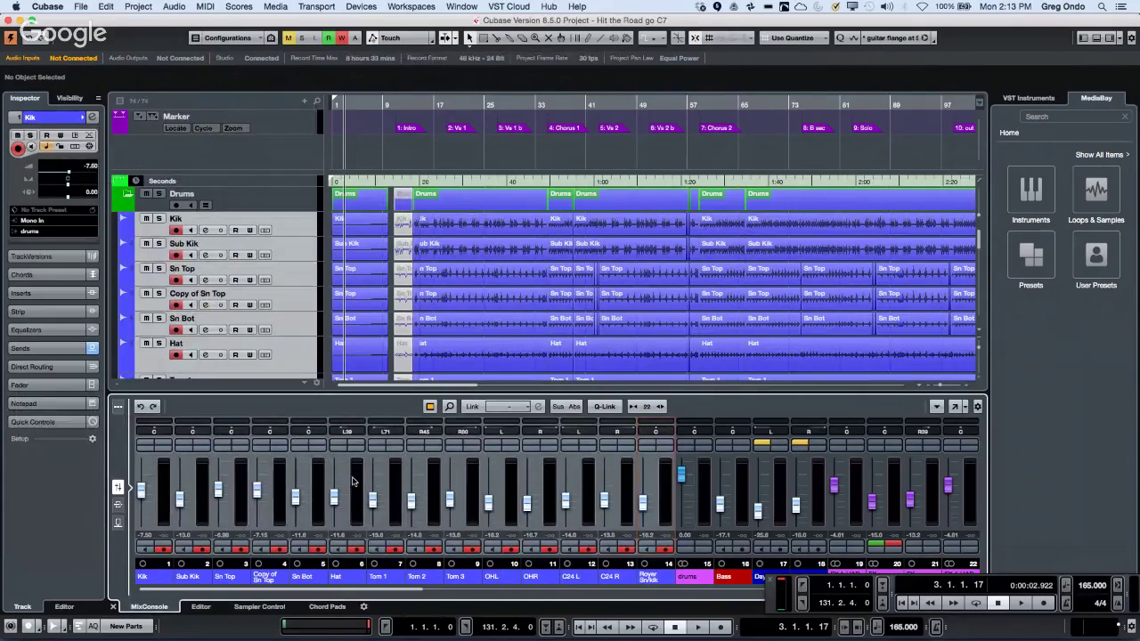
right_click(662, 477)
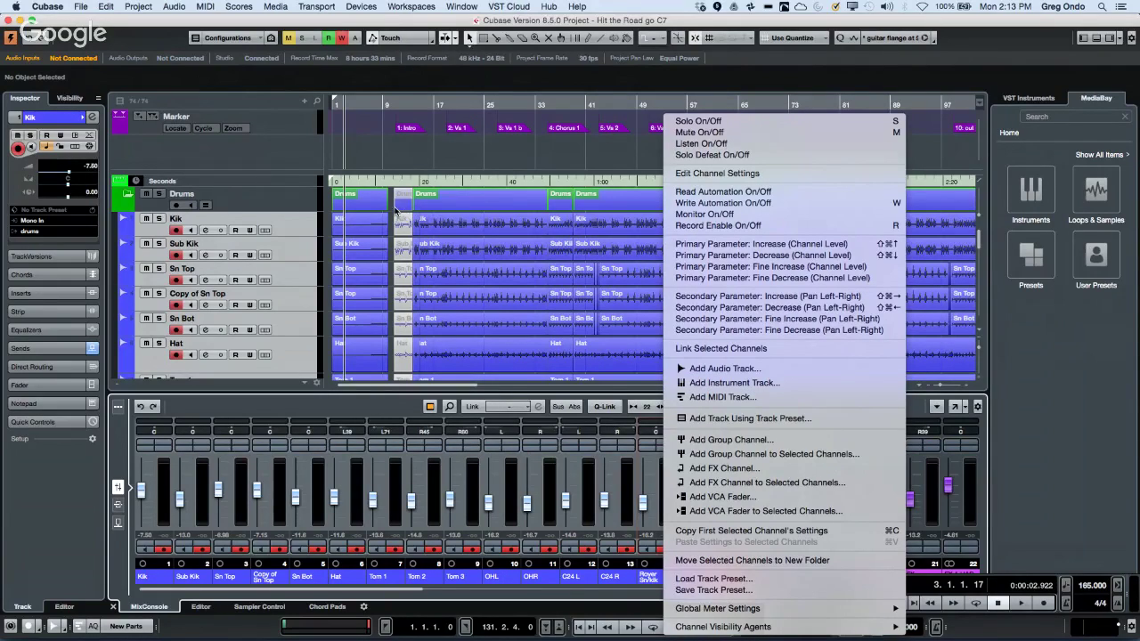
click(437, 163)
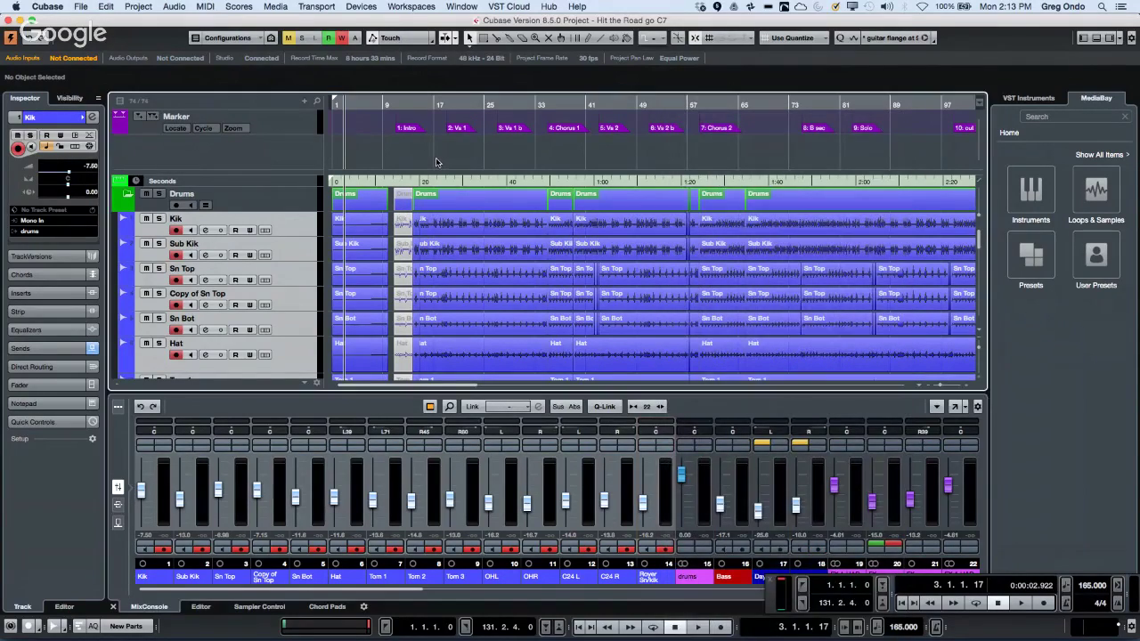
click(670, 488)
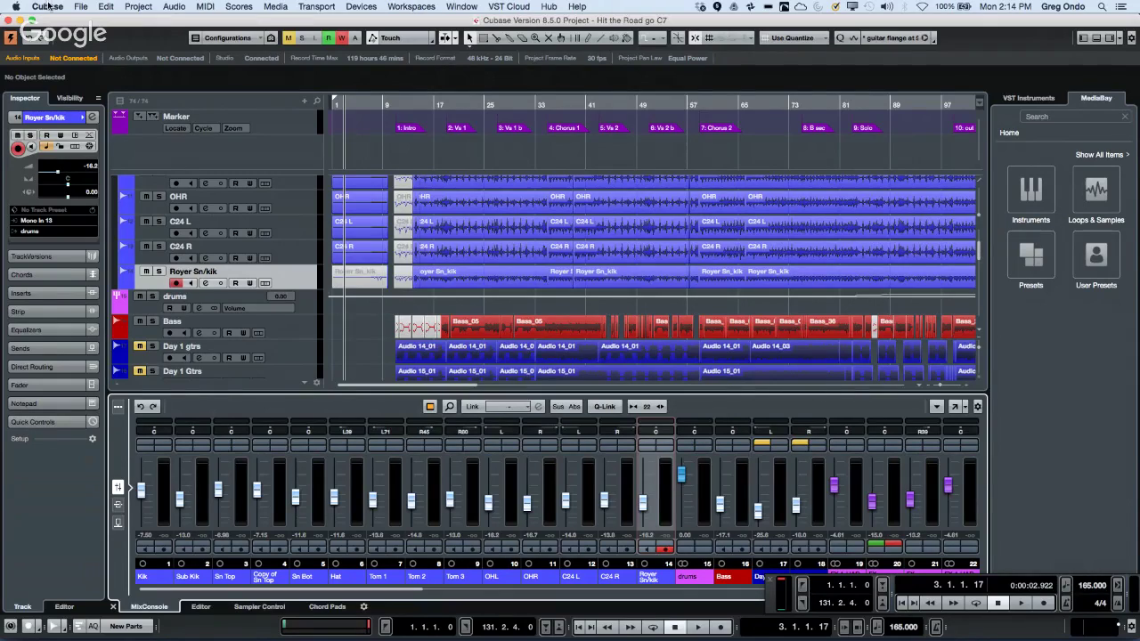
Open the Export Audio Mixdown settings and enable Channel Batch Export.
click(80, 6)
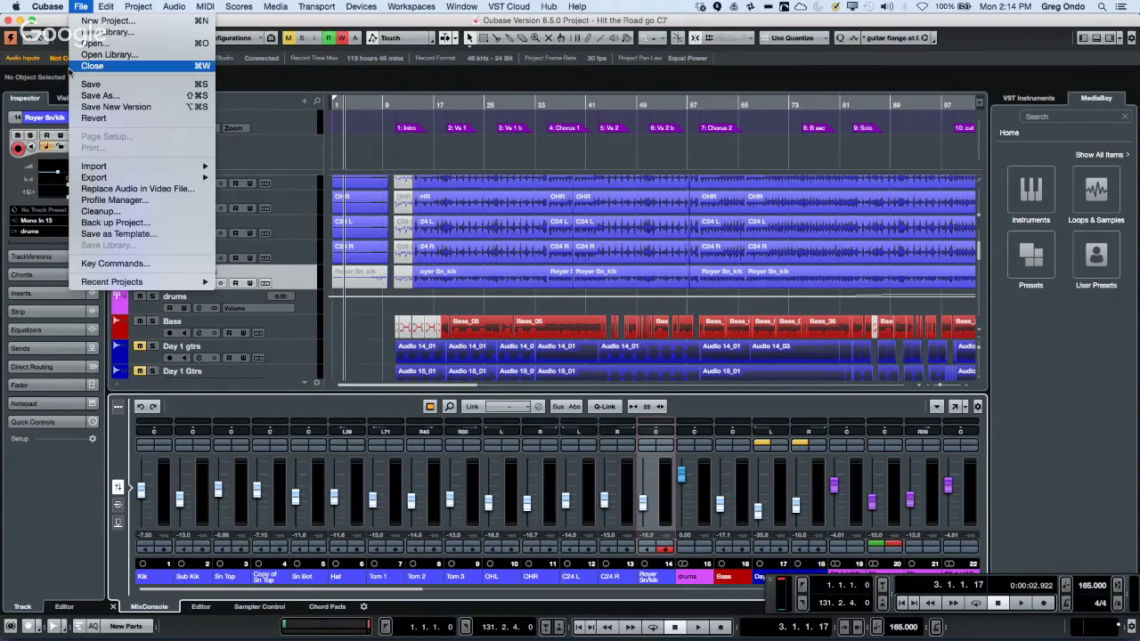
mouse_move(105, 181)
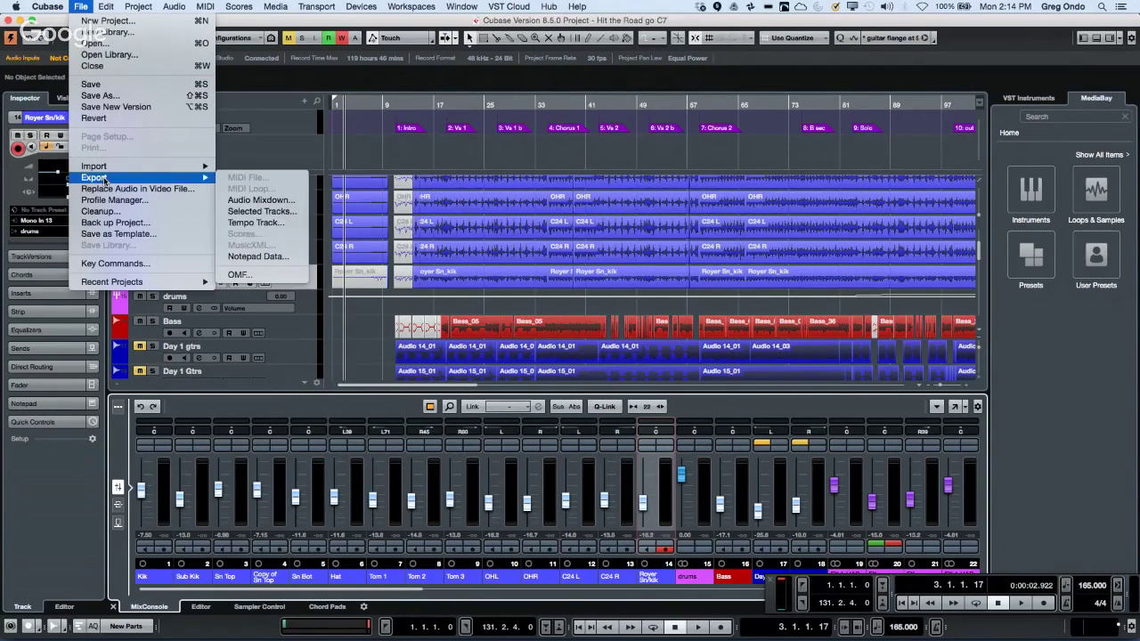
click(256, 199)
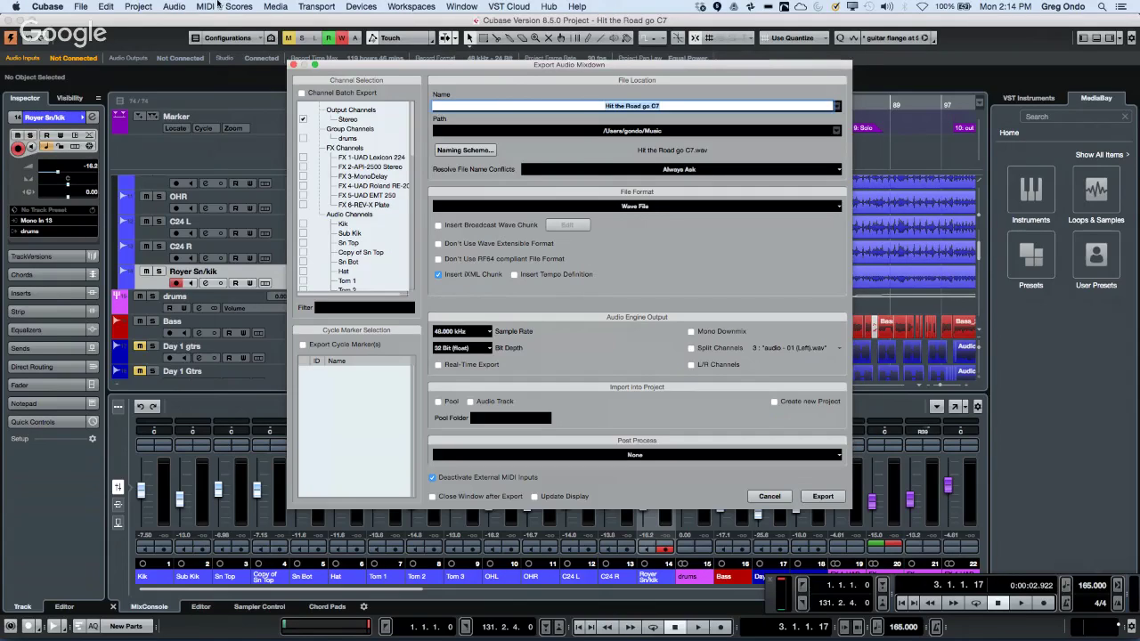
click(302, 93)
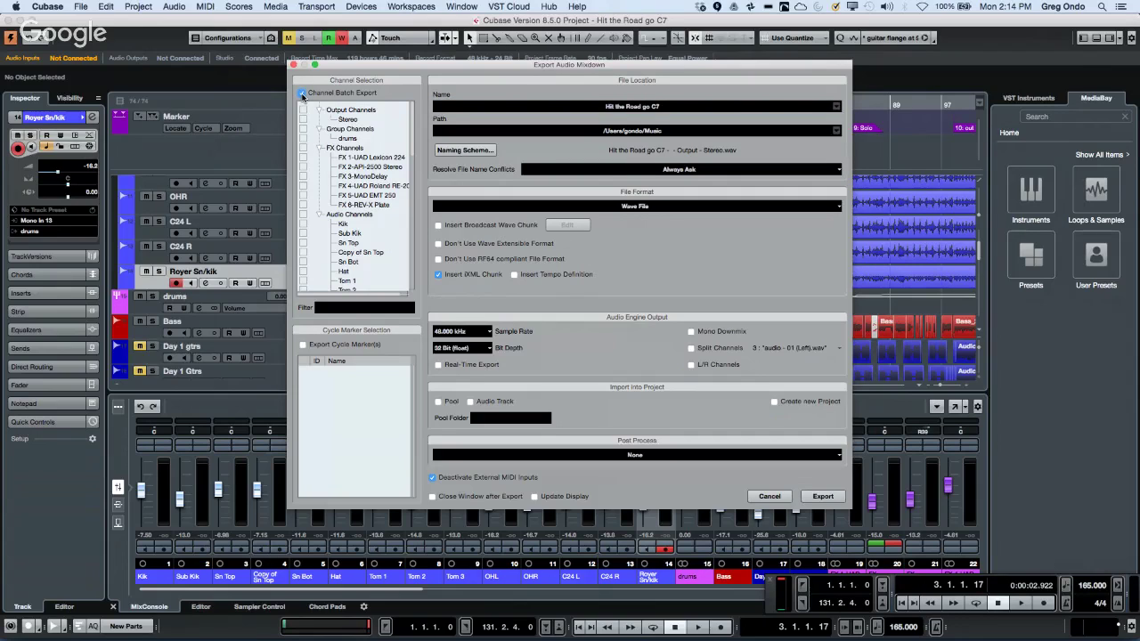
Include all Audio Channels and Group Channels in the batch export.
scroll(352, 171, down, 10)
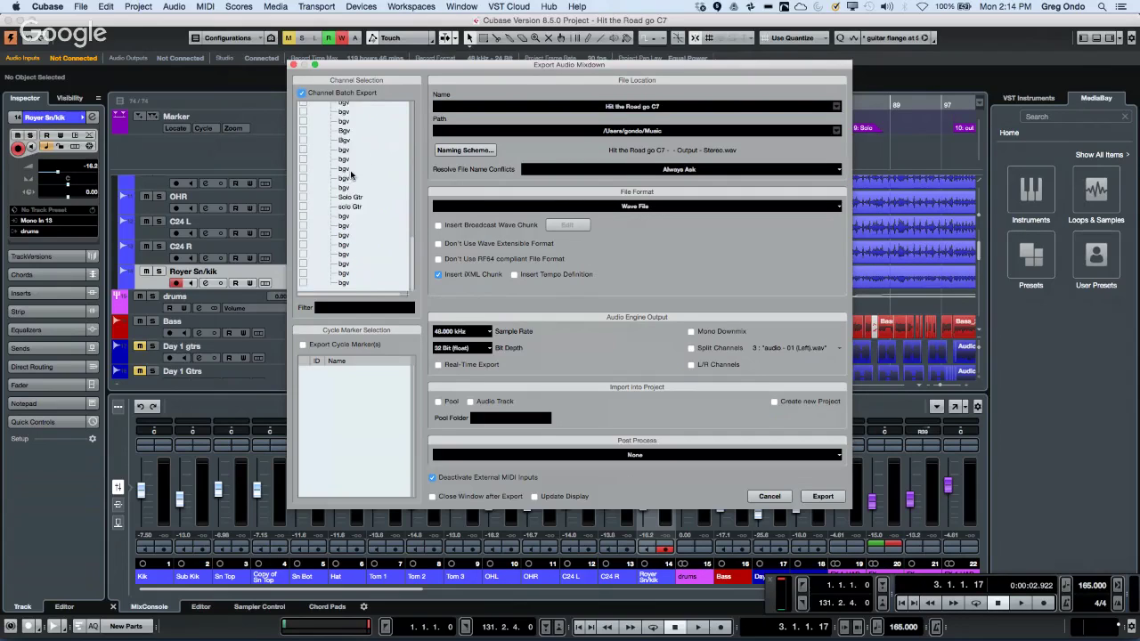
scroll(352, 172, up, 10)
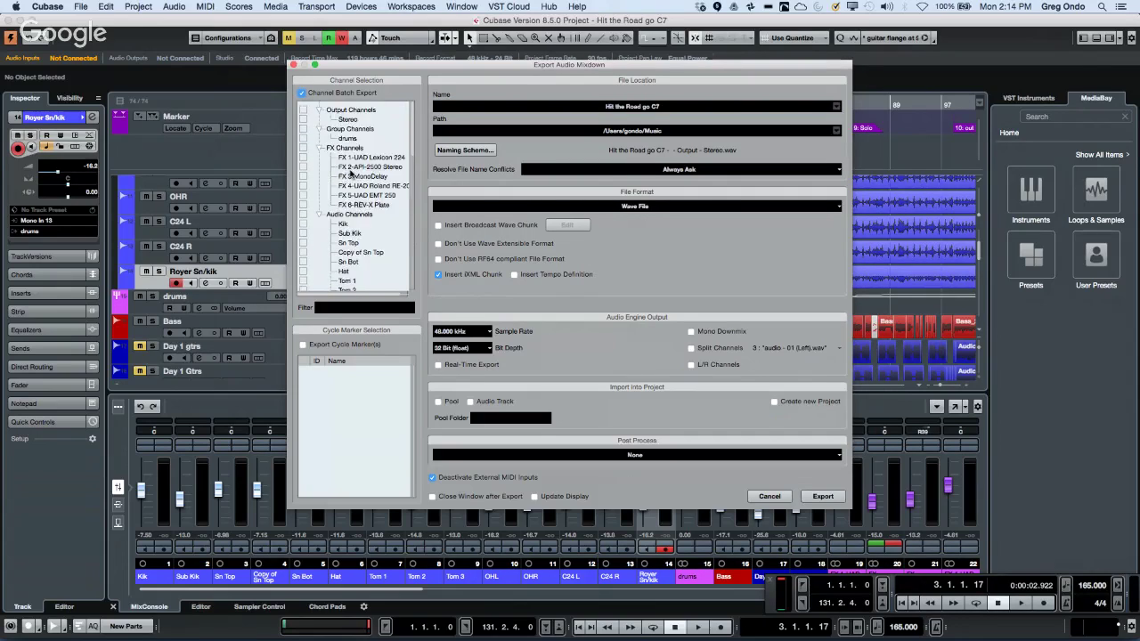
scroll(352, 173, down, 2)
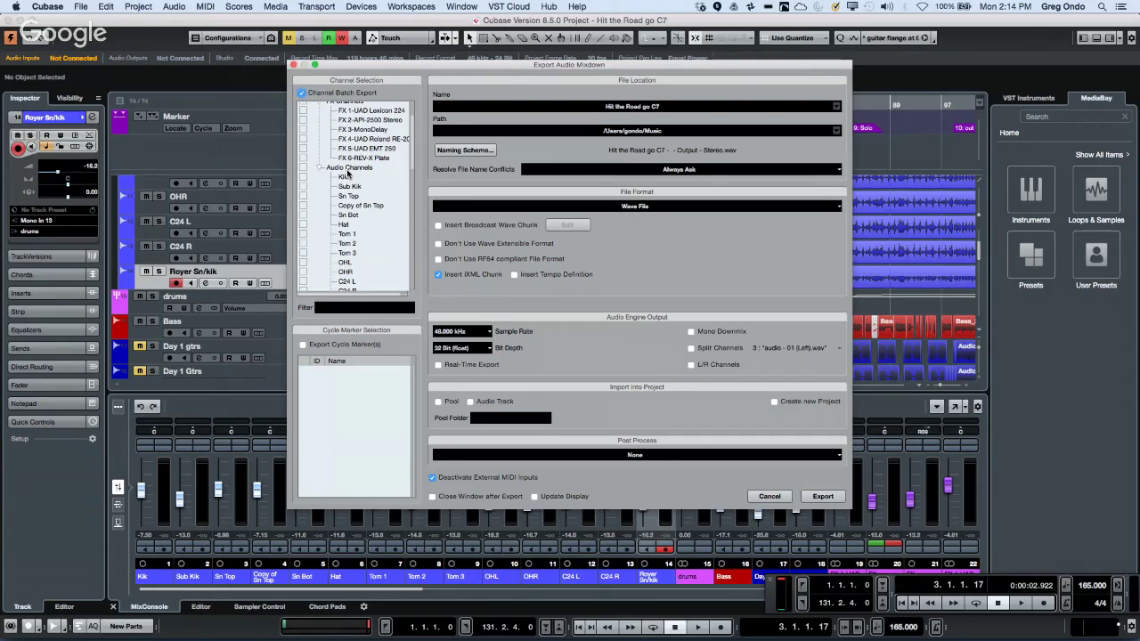
click(303, 168)
scroll(330, 189, up, 1)
scroll(330, 190, up, 1)
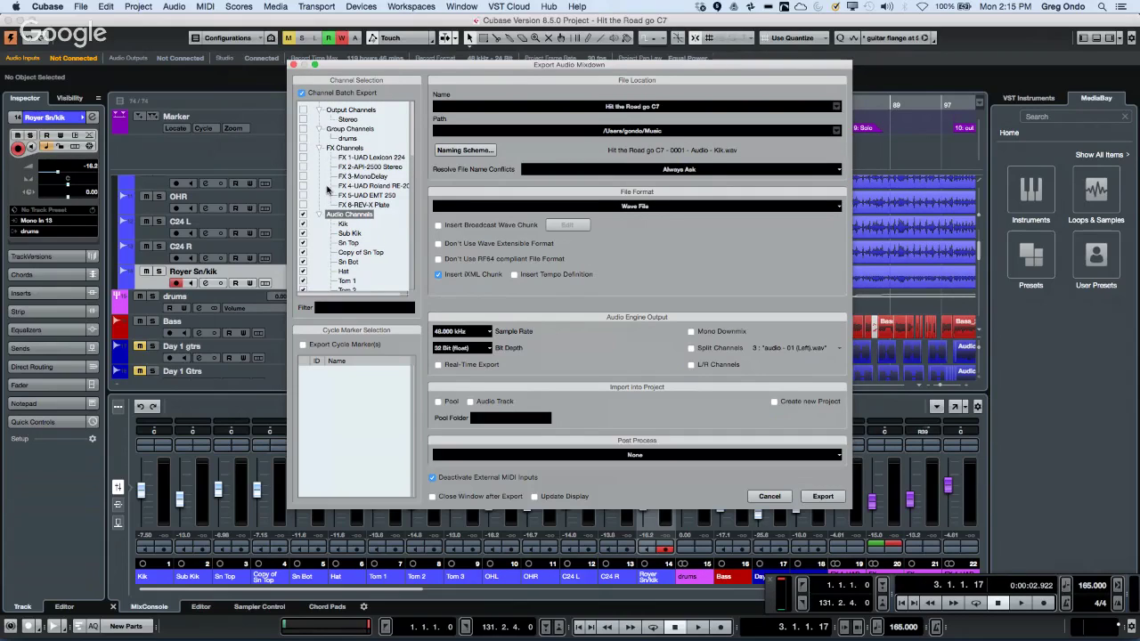
click(304, 129)
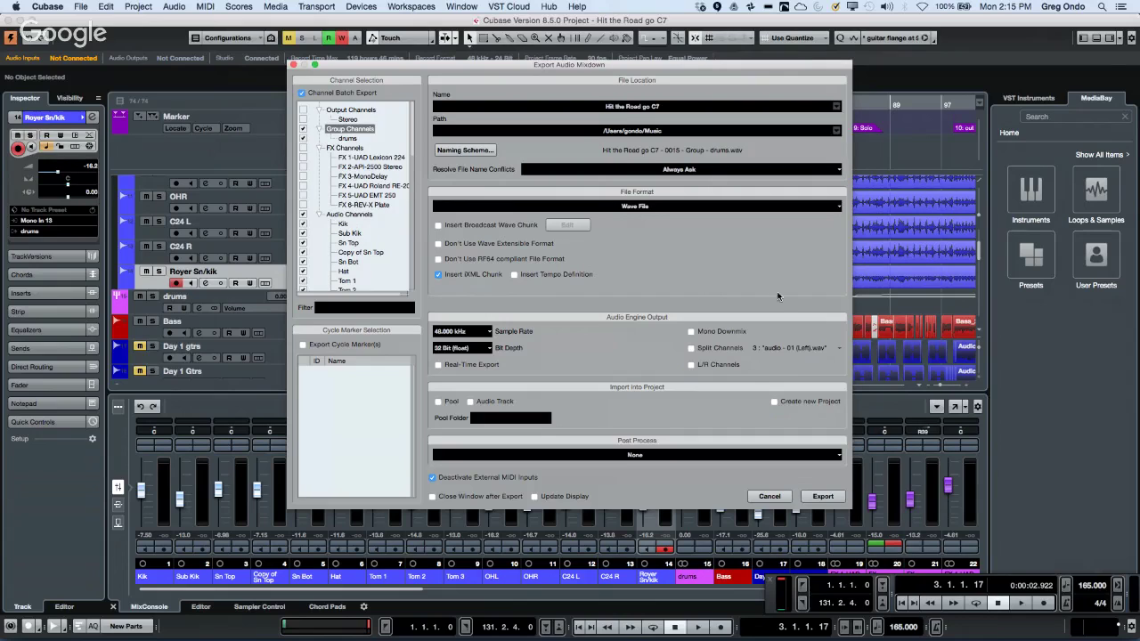
Close the export settings and select the mixer channels from HK Vox (channel 34) through channel 64.
click(768, 496)
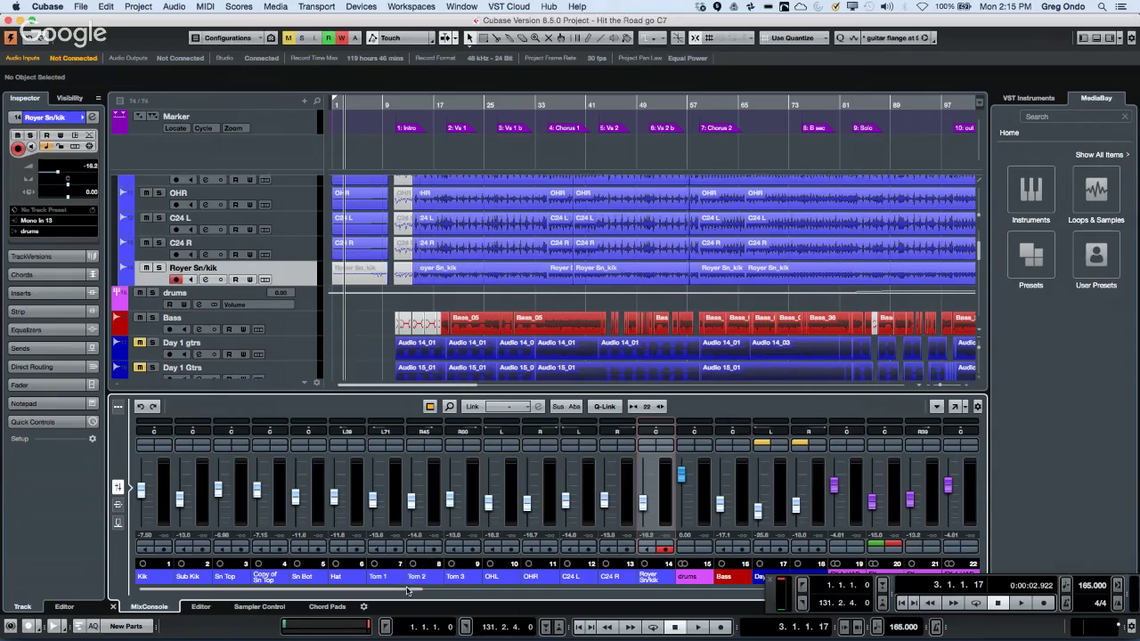
drag(409, 592, 802, 592)
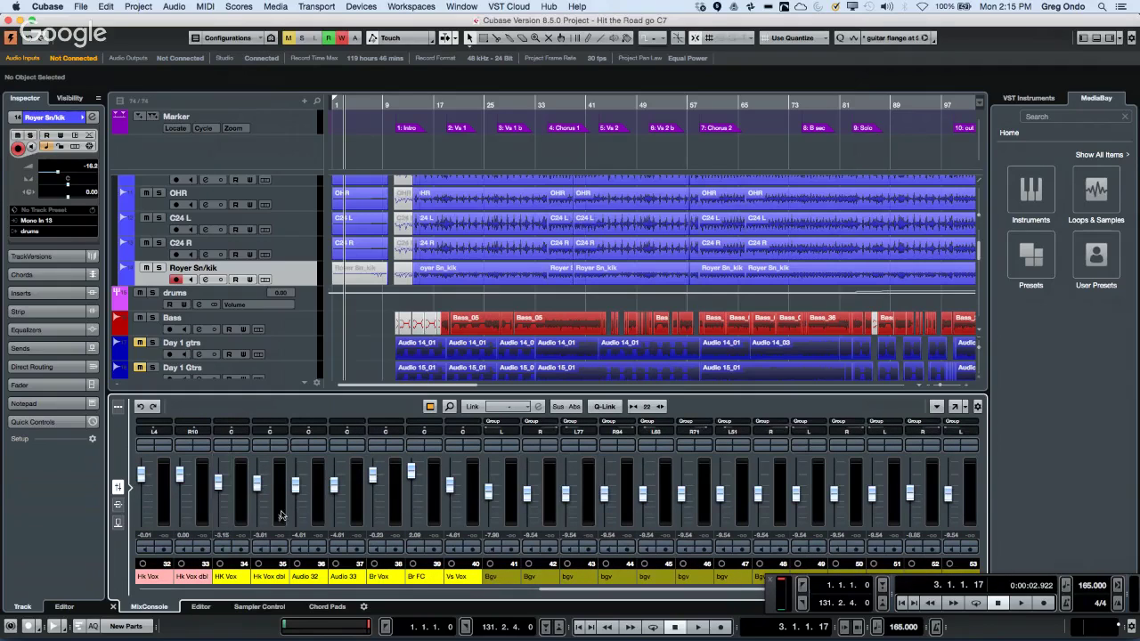
click(244, 509)
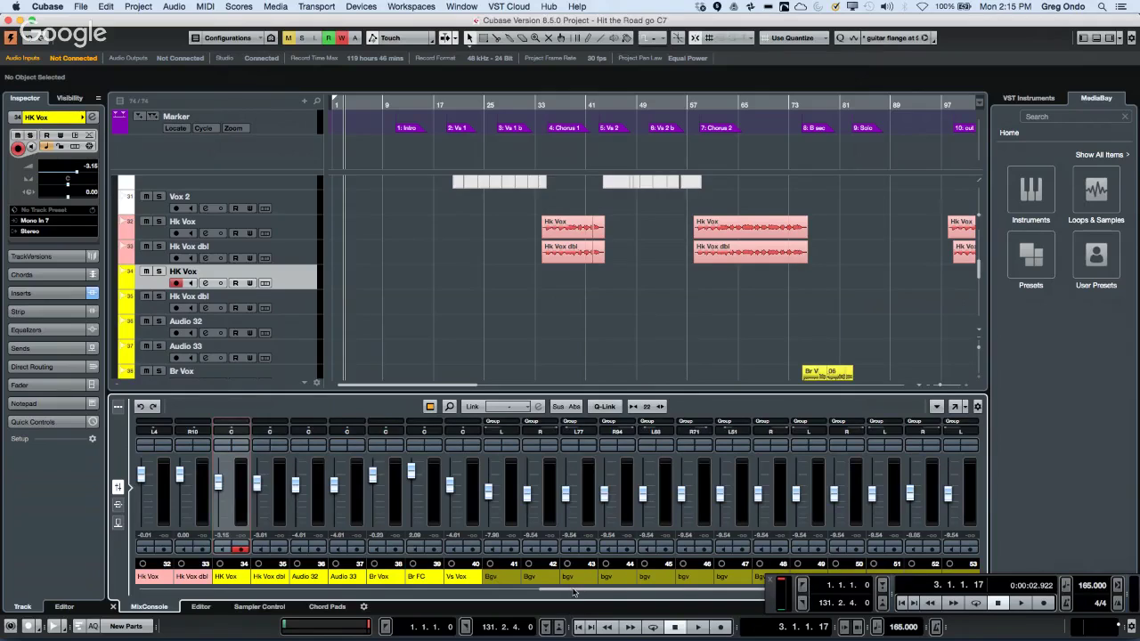
drag(578, 592, 763, 591)
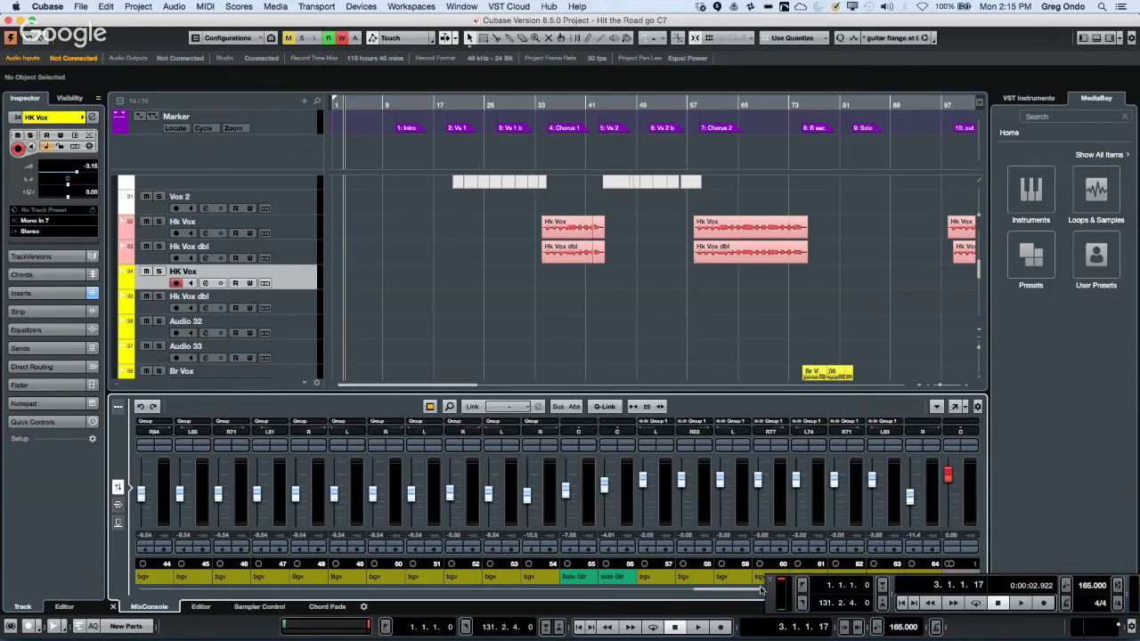
shift+click(936, 486)
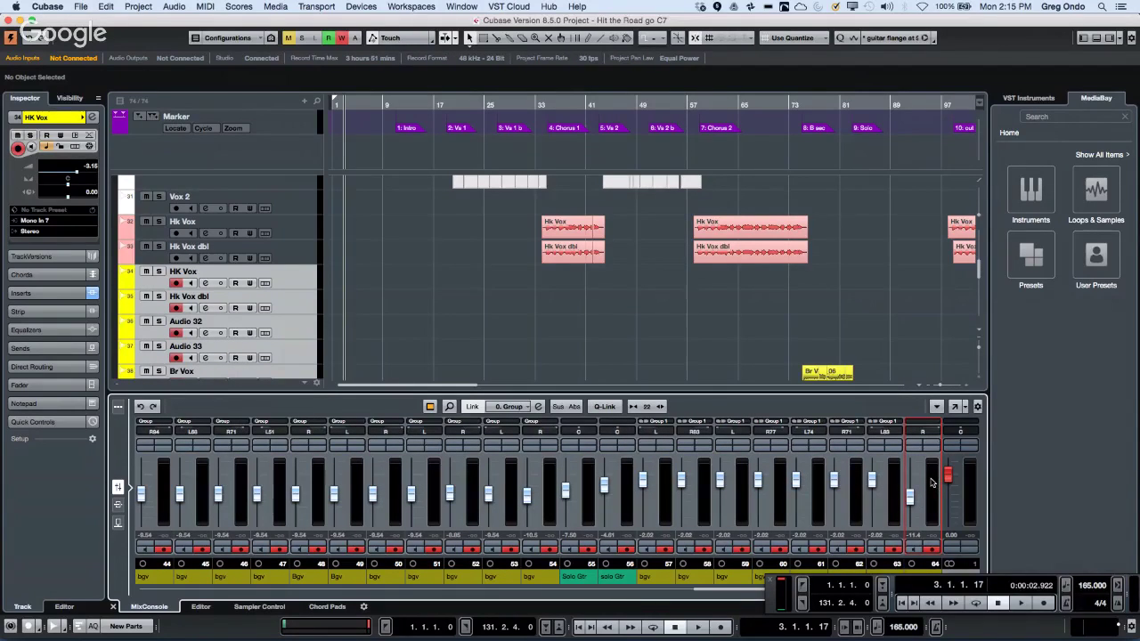
Add a stereo group channel named "vox" to the selected channels, created inside the group folder and routed to Stereo.
right_click(933, 484)
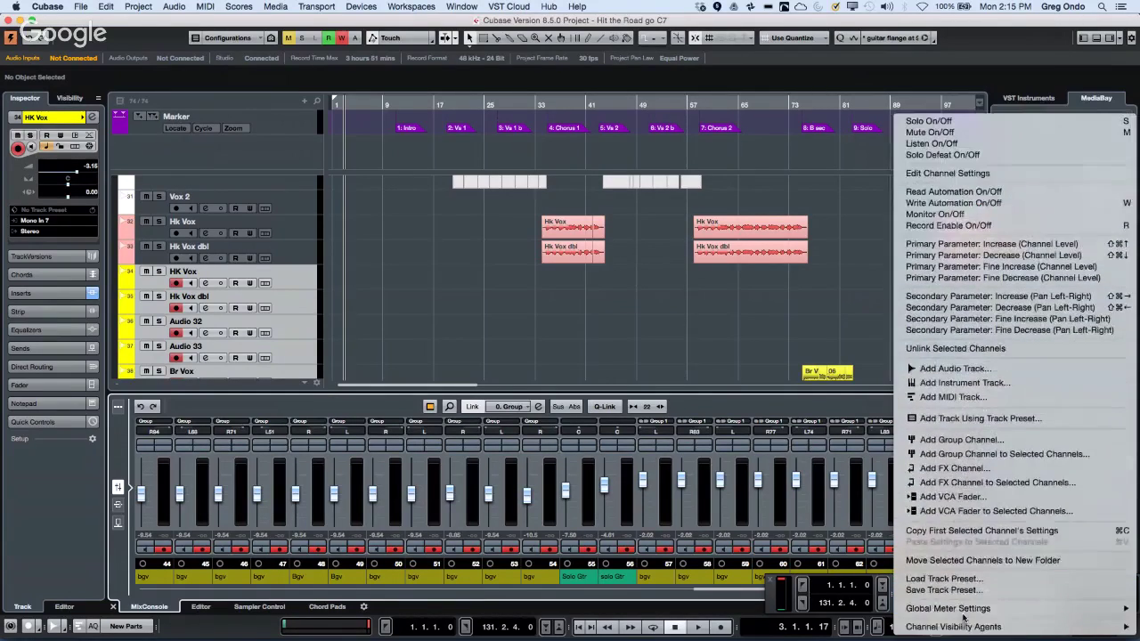
click(1043, 454)
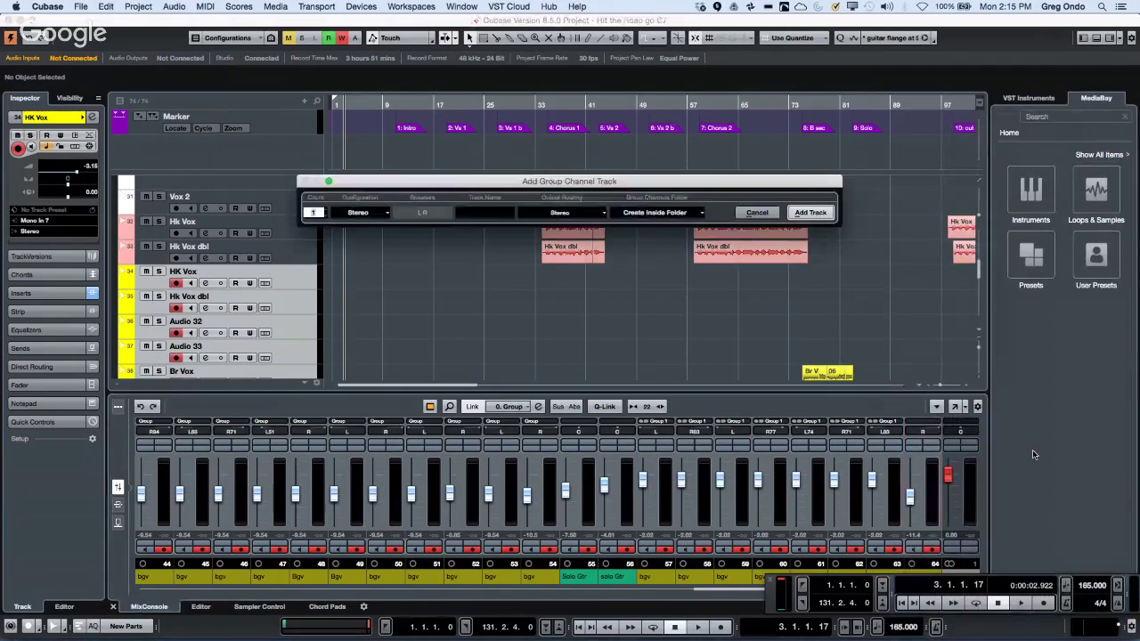
click(493, 216)
text(vox)
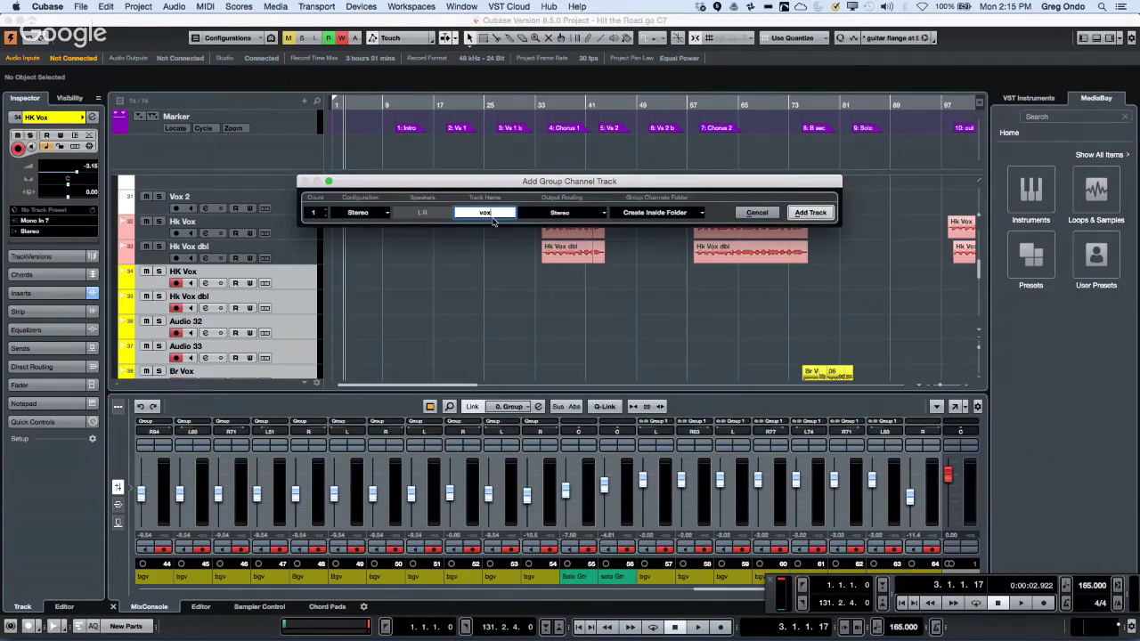
key(Return)
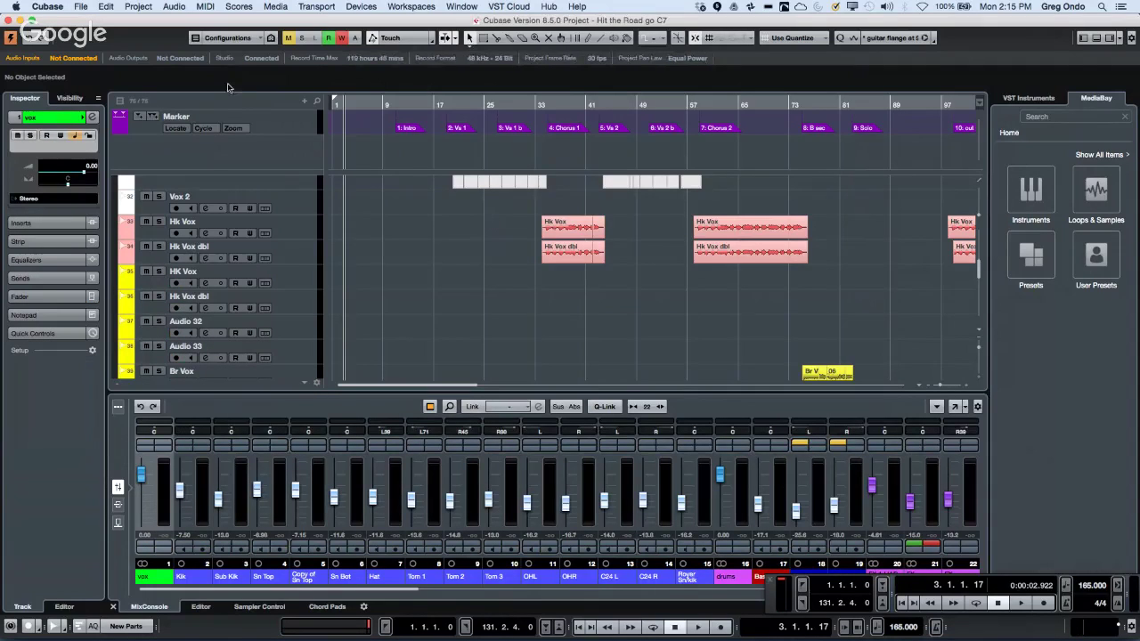
In the Export Audio Mixdown settings, include the vox group and all FX Channels in the batch export, and close without exporting.
click(81, 7)
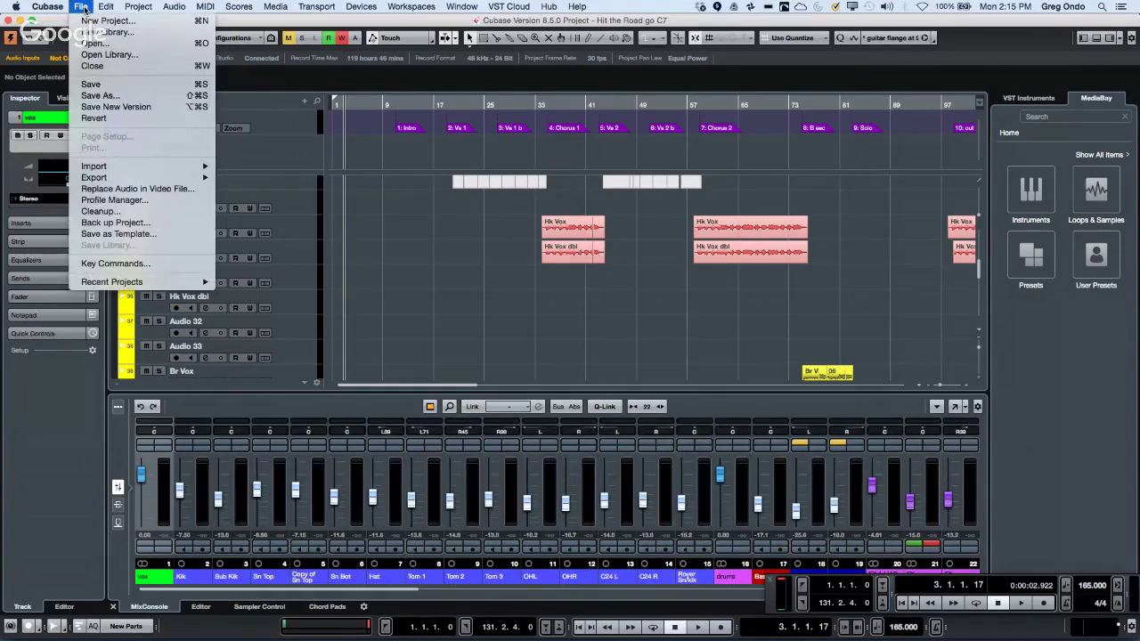
mouse_move(114, 177)
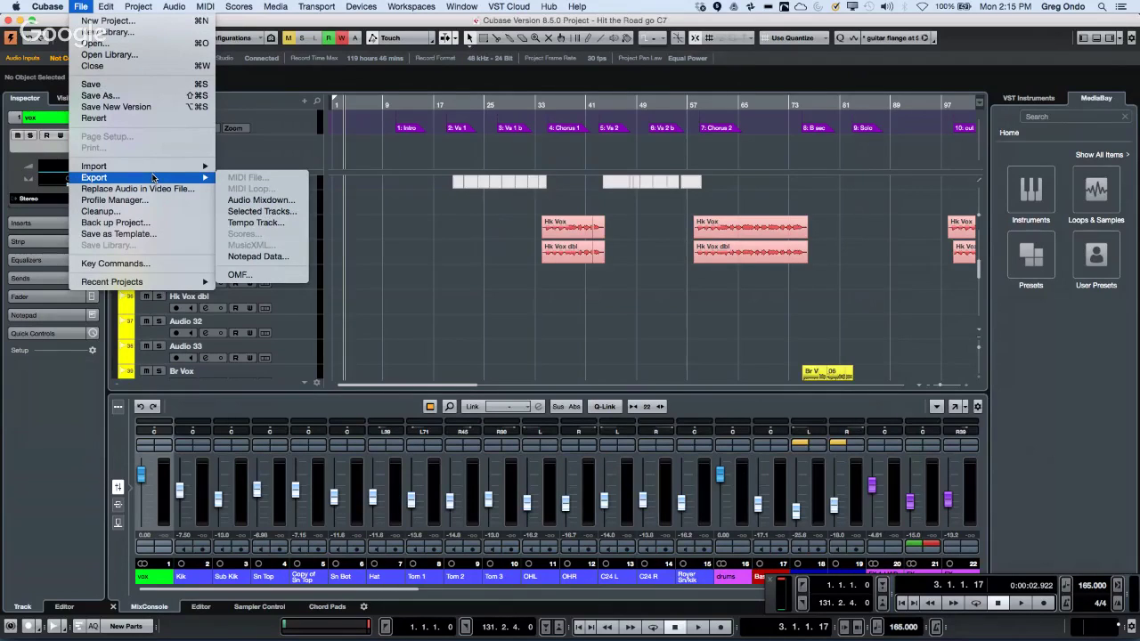
click(257, 200)
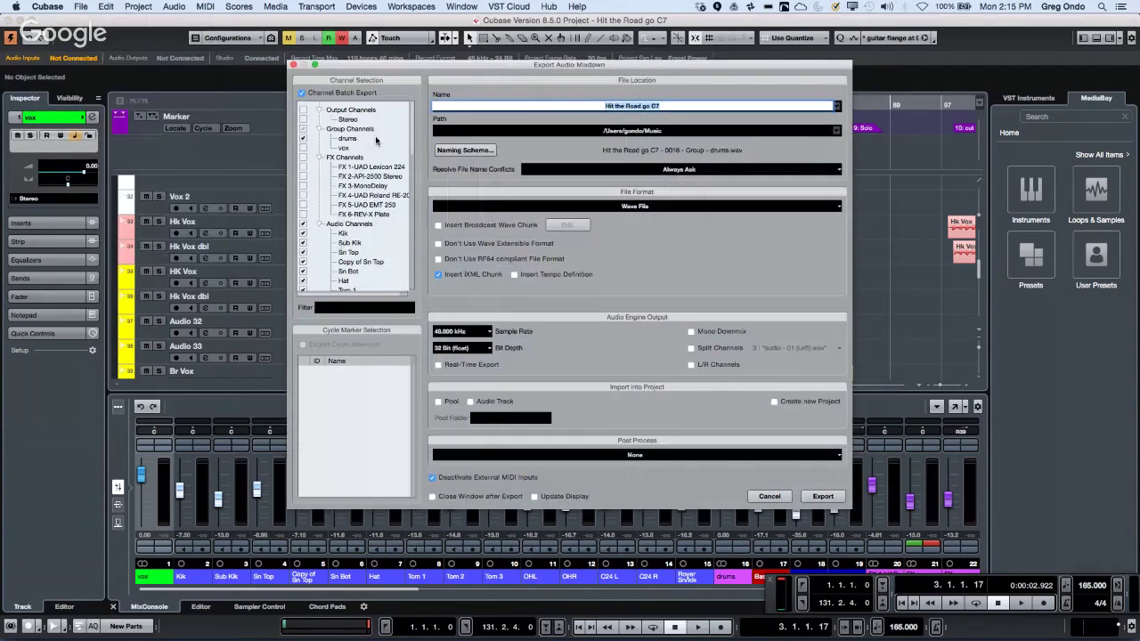
click(302, 150)
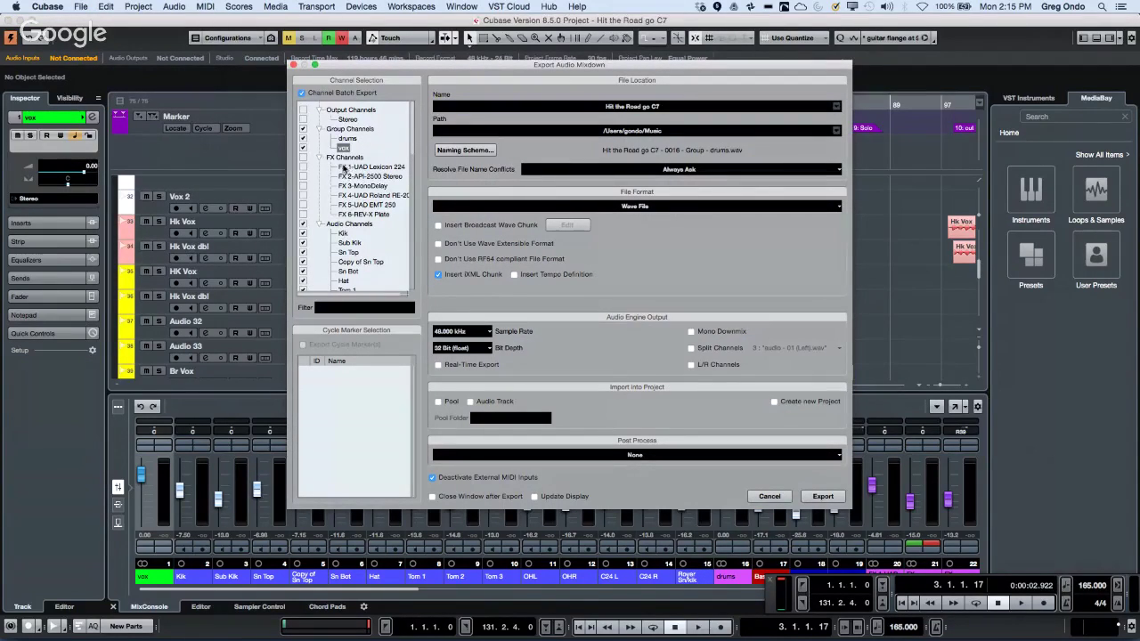
click(303, 159)
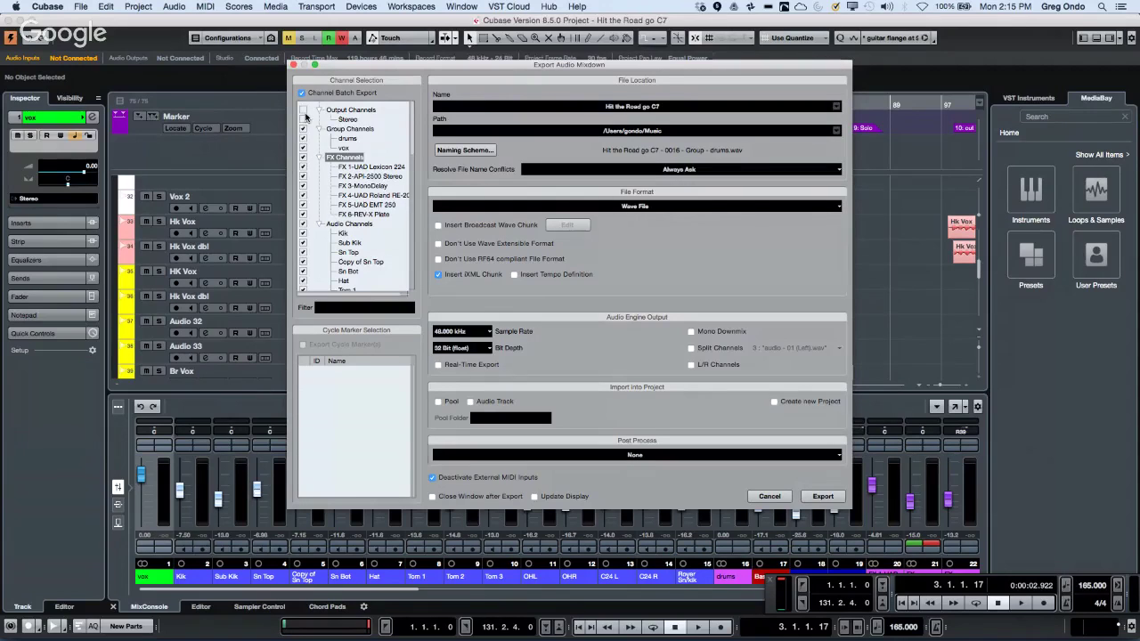
scroll(360, 232, down, 10)
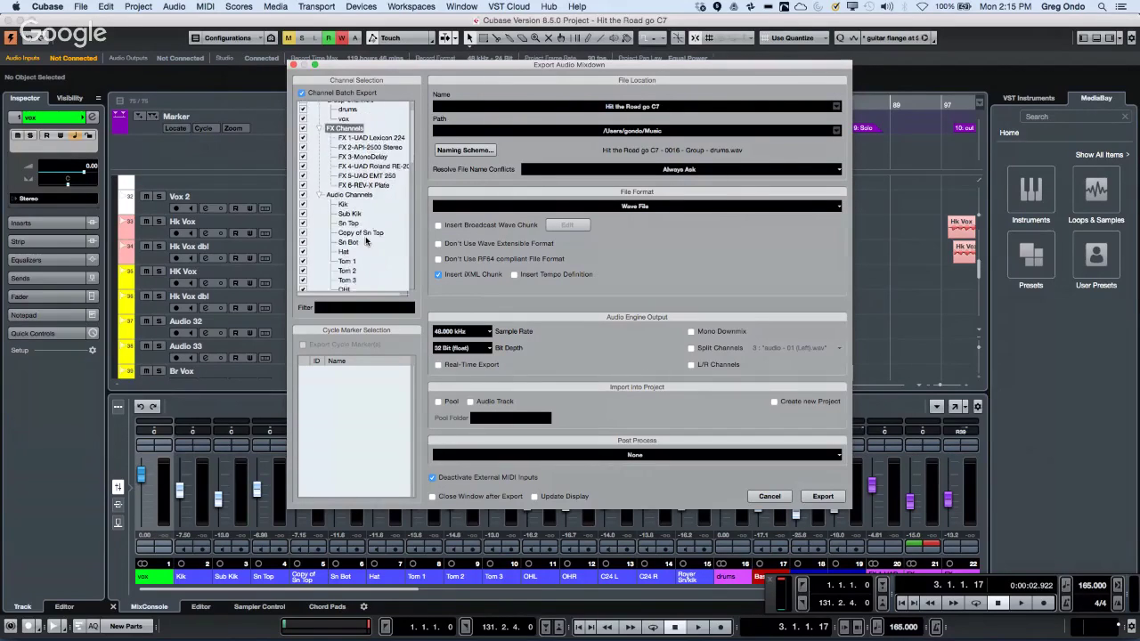
scroll(365, 242, up, 10)
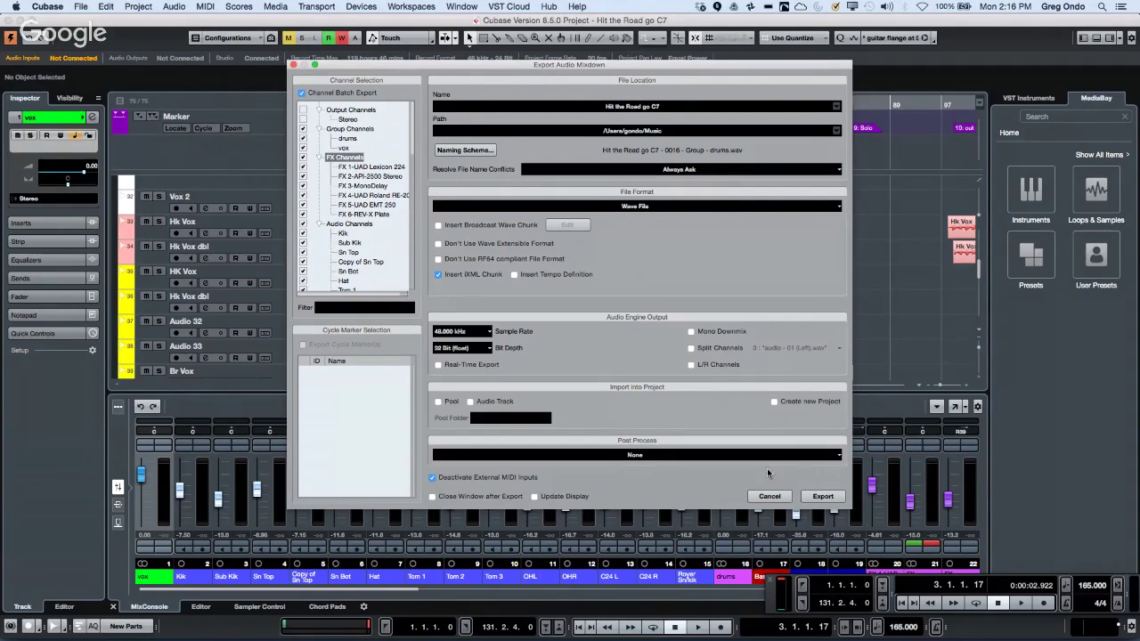
click(771, 498)
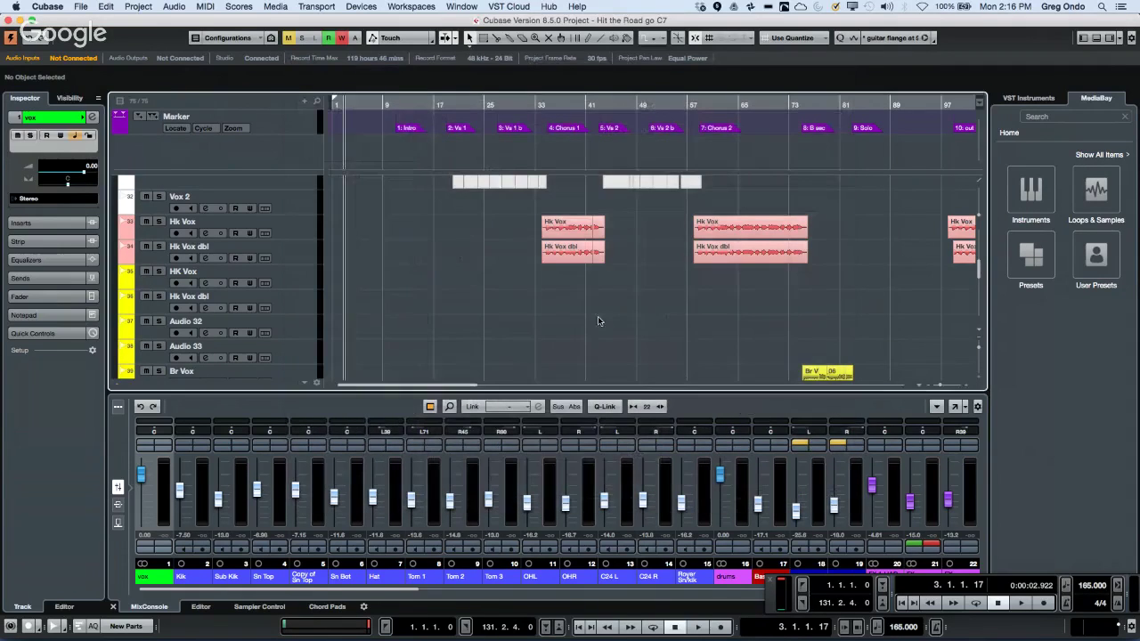
Reopen the Export Audio Mixdown settings, review the group, FX and audio channels chosen for batch export, and close them.
click(82, 7)
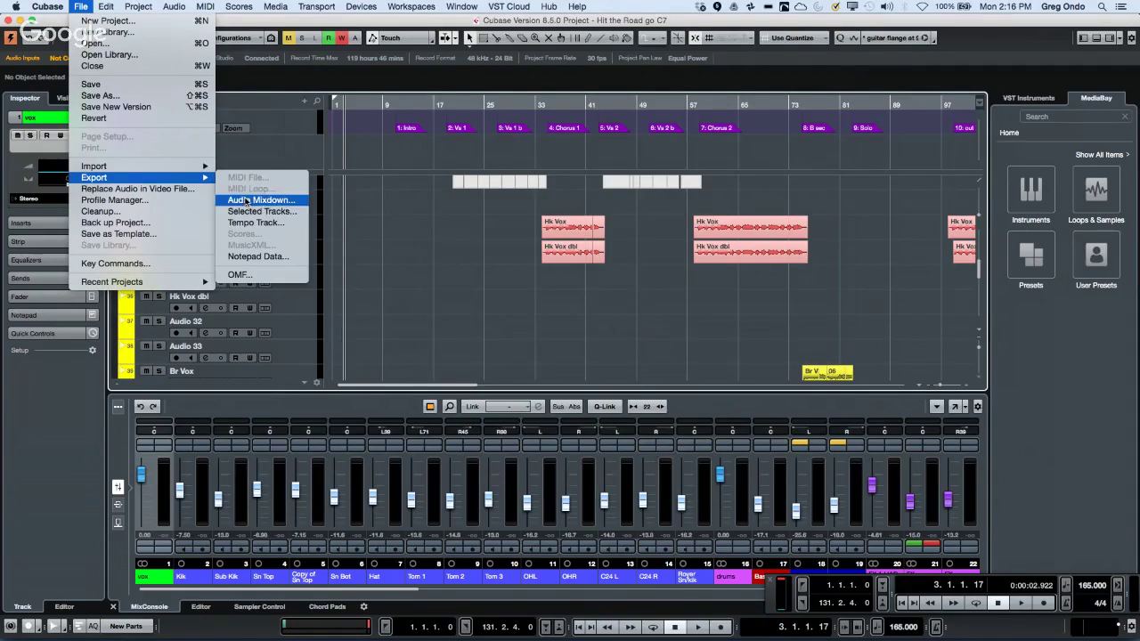
click(251, 201)
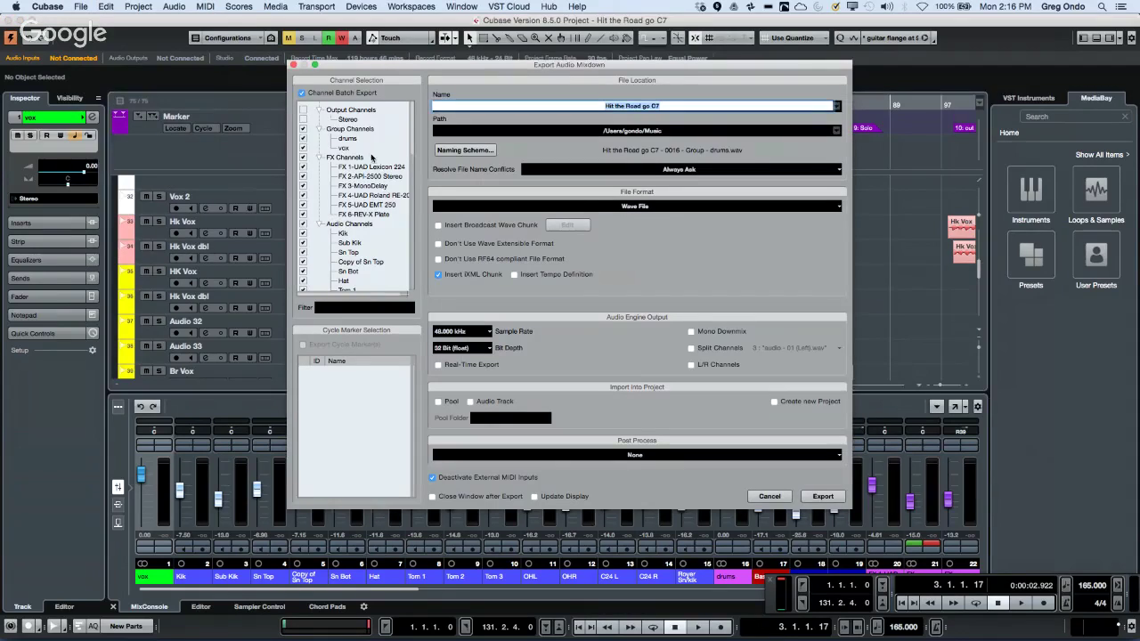
click(304, 130)
scroll(334, 207, down, 3)
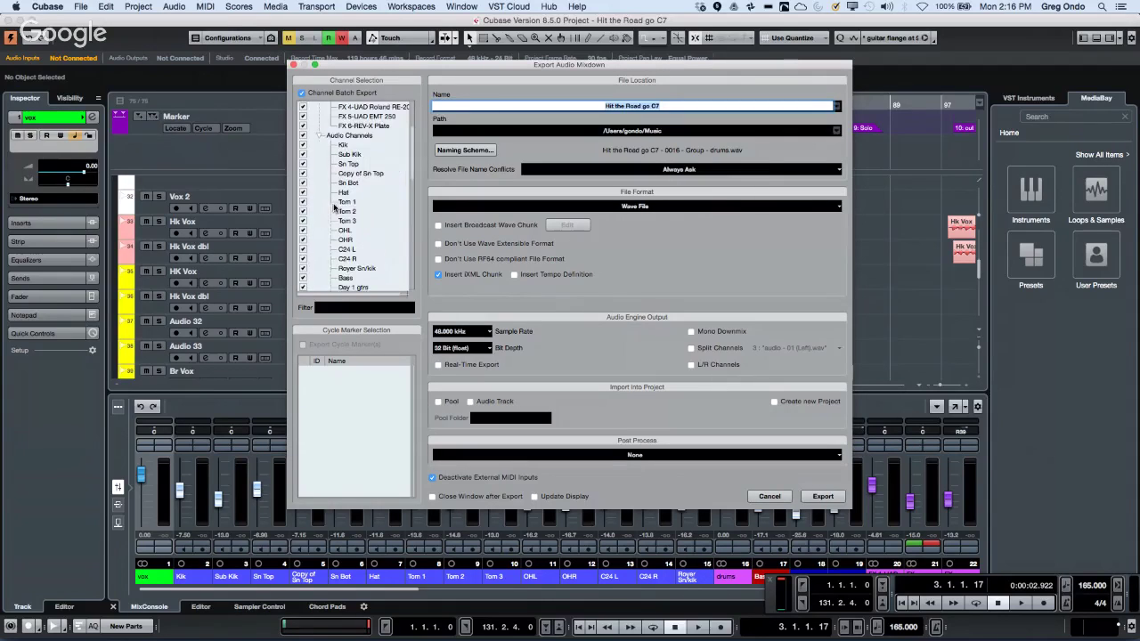
scroll(336, 206, up, 2)
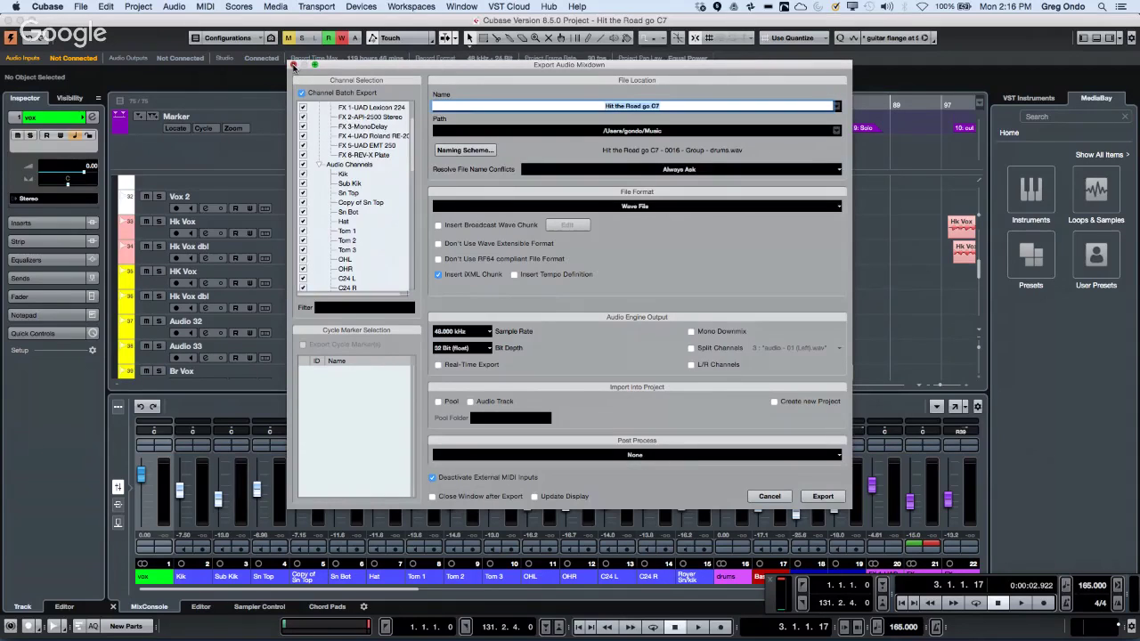
click(294, 66)
scroll(397, 208, down, 10)
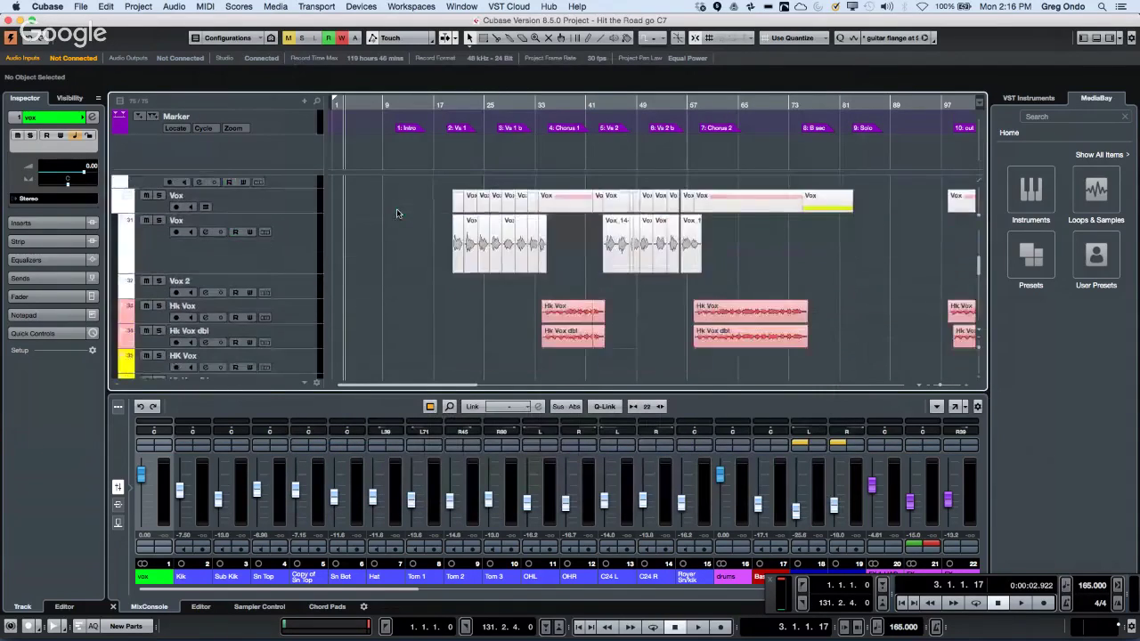
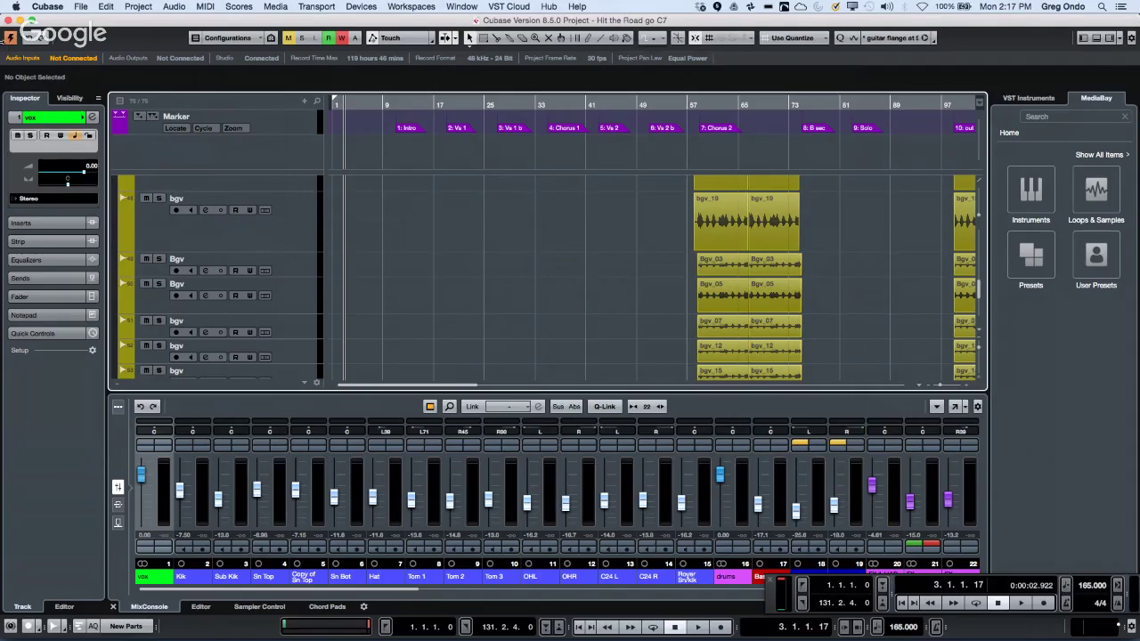
click(83, 8)
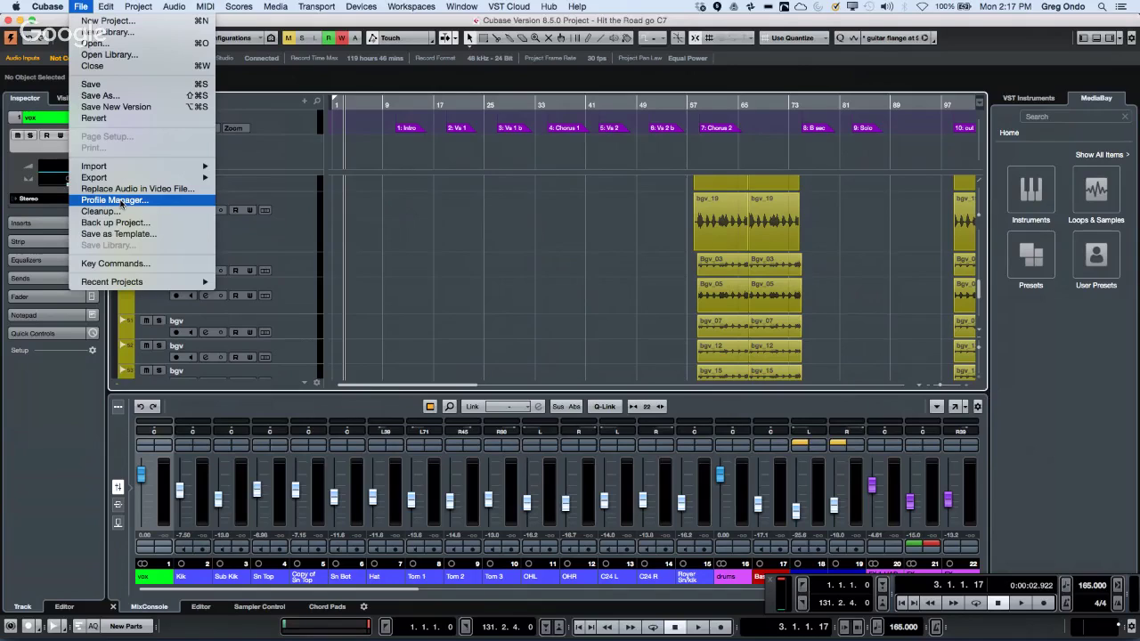
click(463, 259)
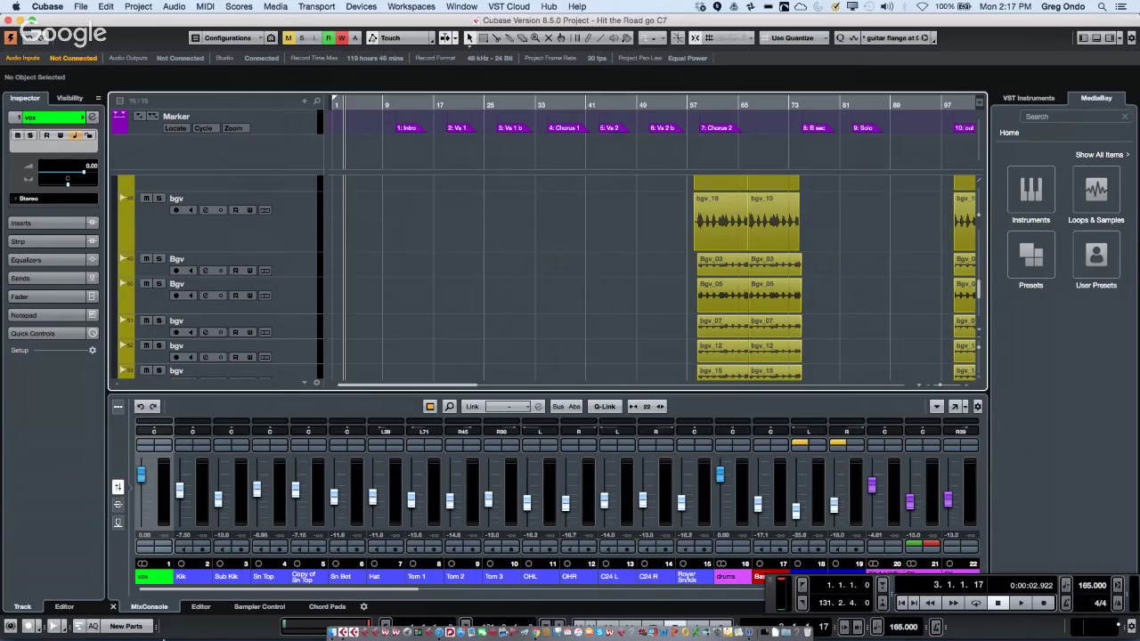
Switch to Finder and open the hidden Library folder of the user account.
click(334, 629)
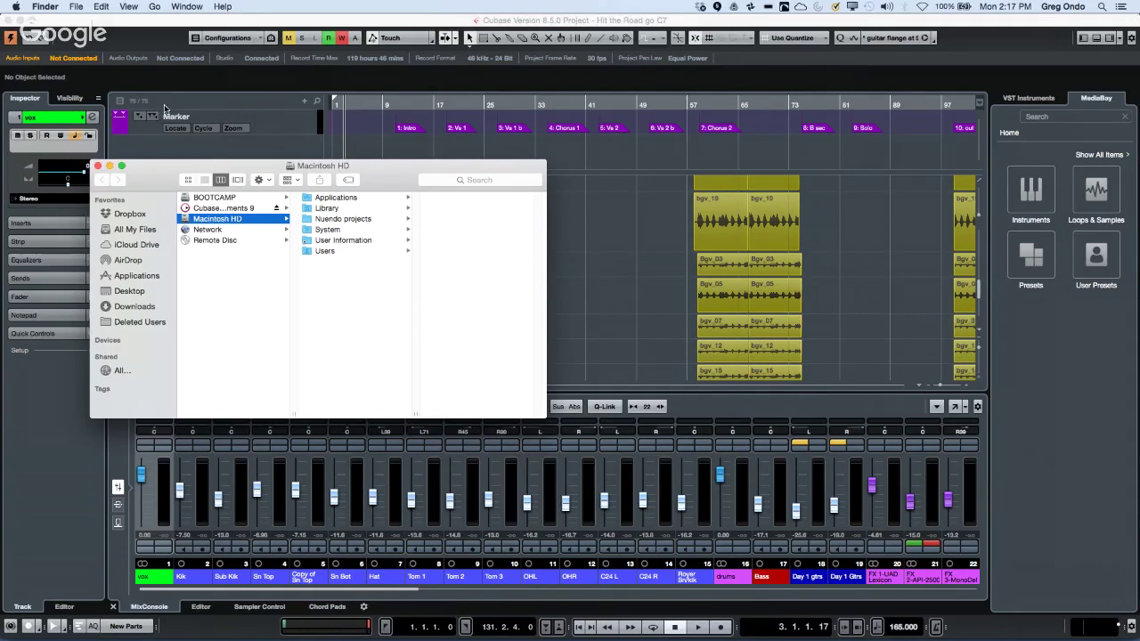
click(156, 7)
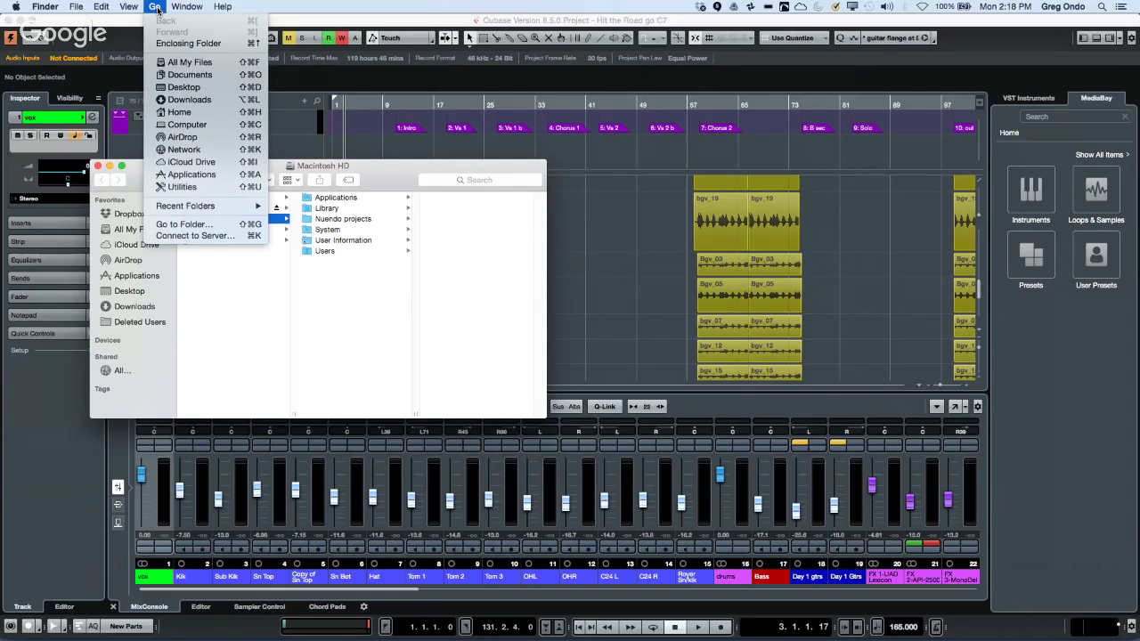
key(alt)
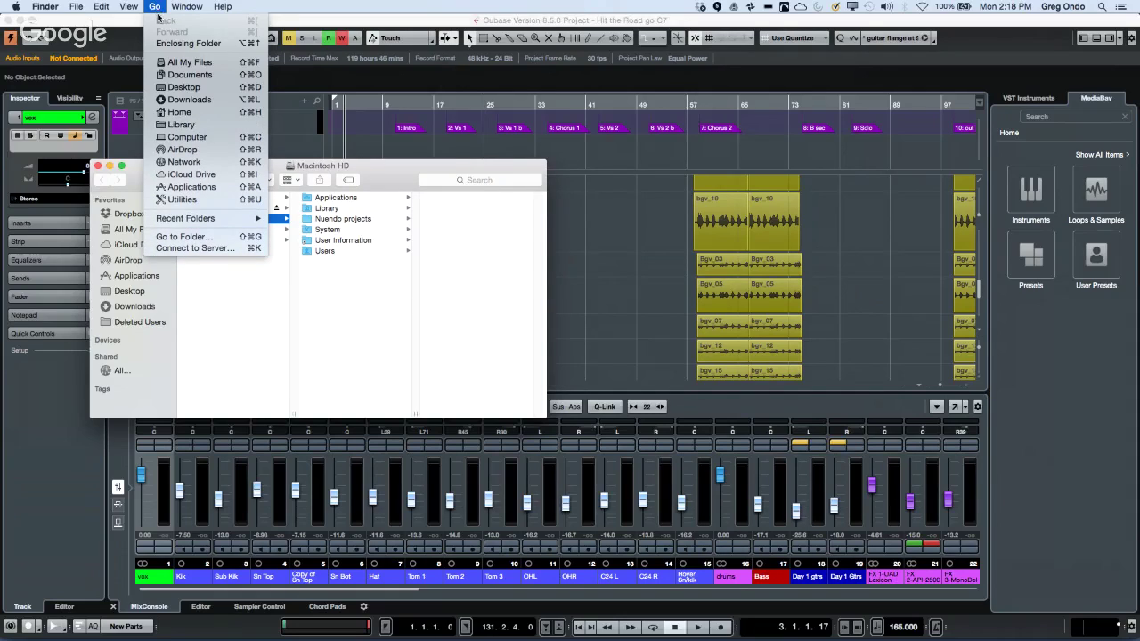
click(192, 125)
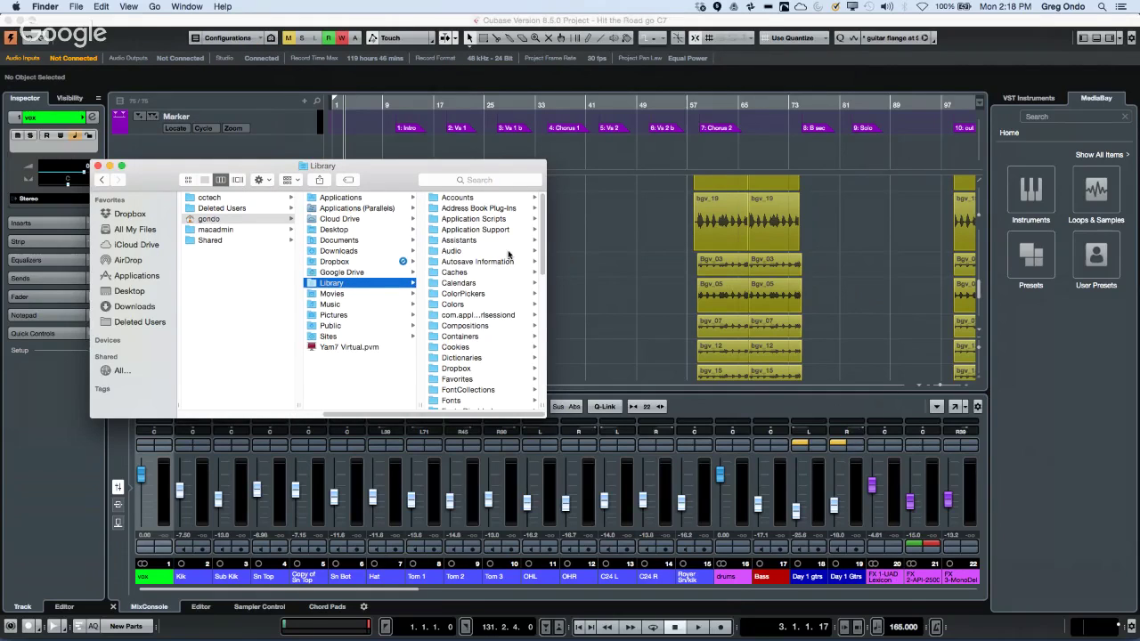
Open the Cubase 9 folder inside the Library's Preferences folder.
scroll(473, 258, down, 3)
scroll(473, 258, down, 8)
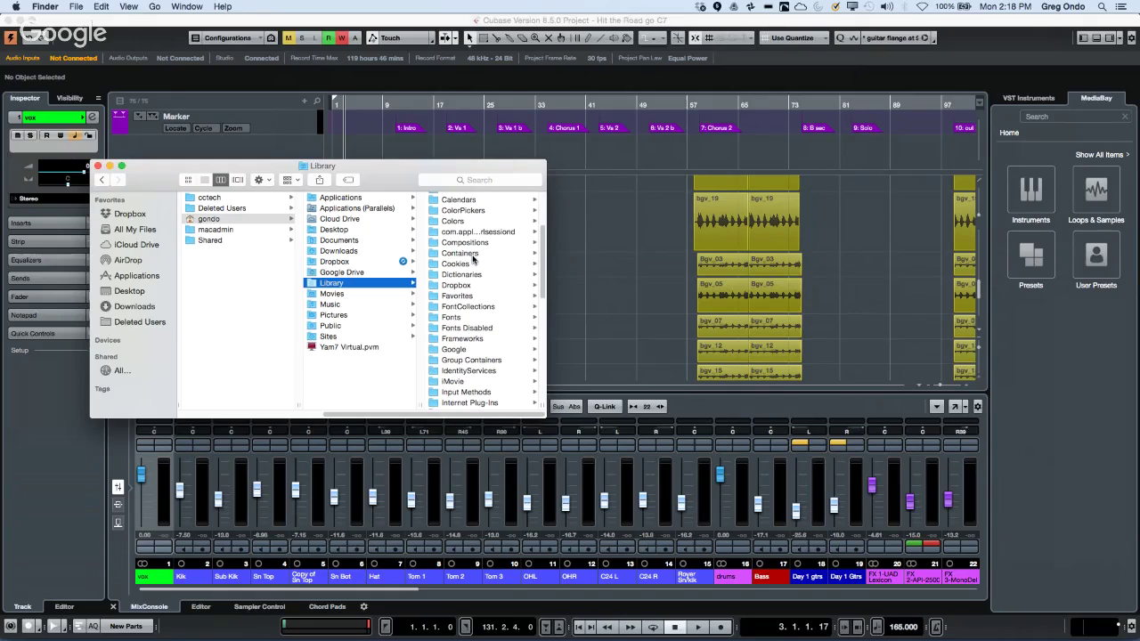
scroll(473, 259, down, 1)
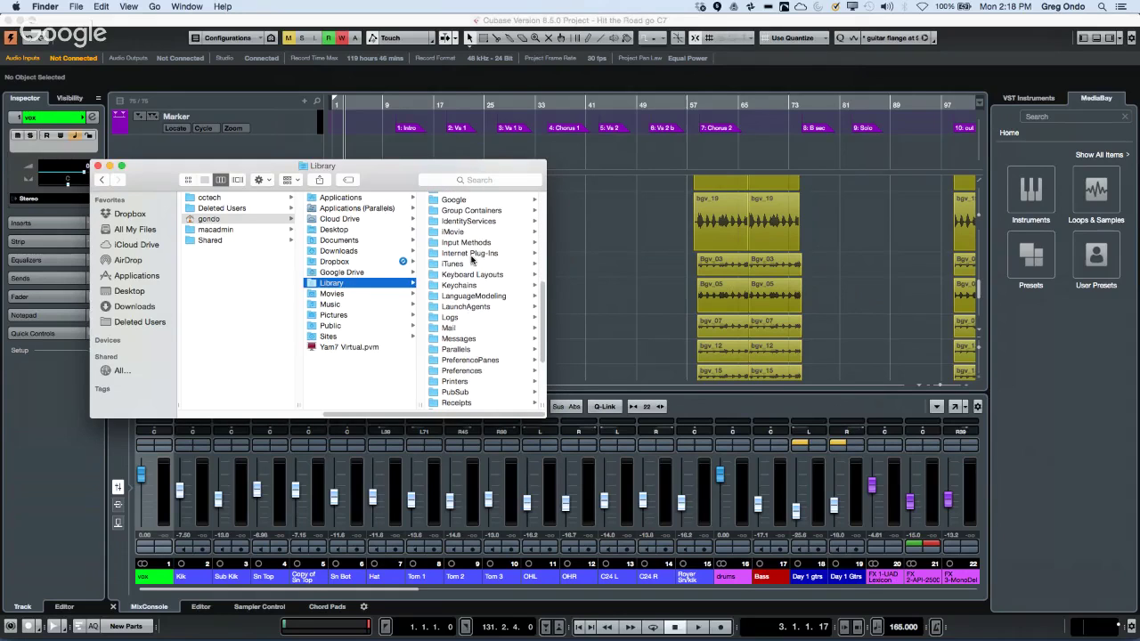
click(468, 372)
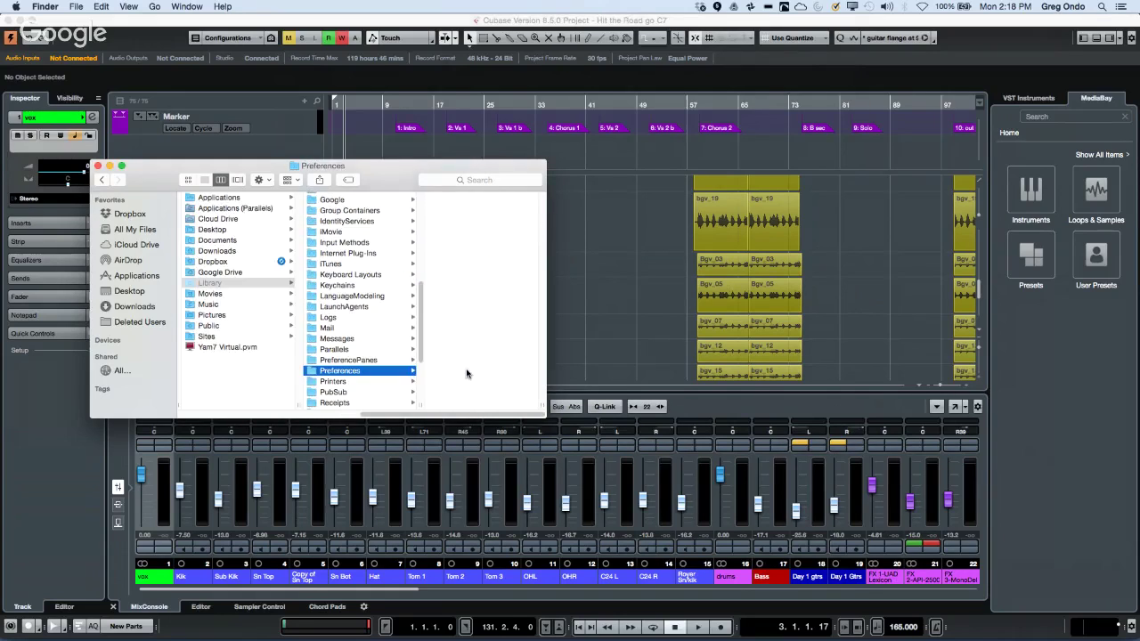
scroll(470, 265, down, 10)
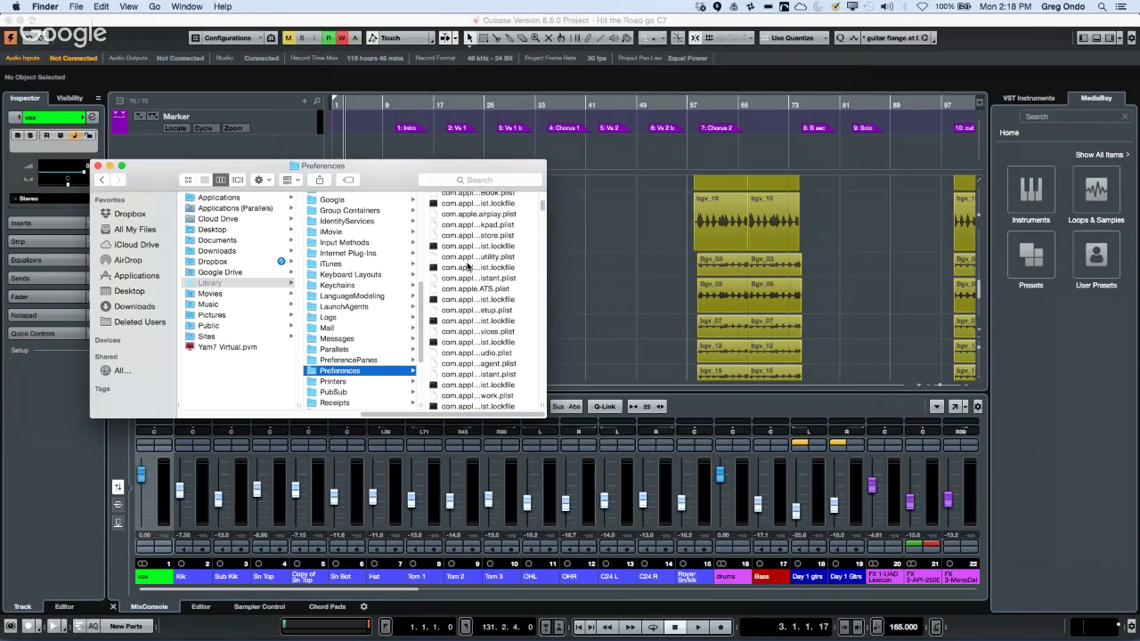
scroll(469, 265, down, 15)
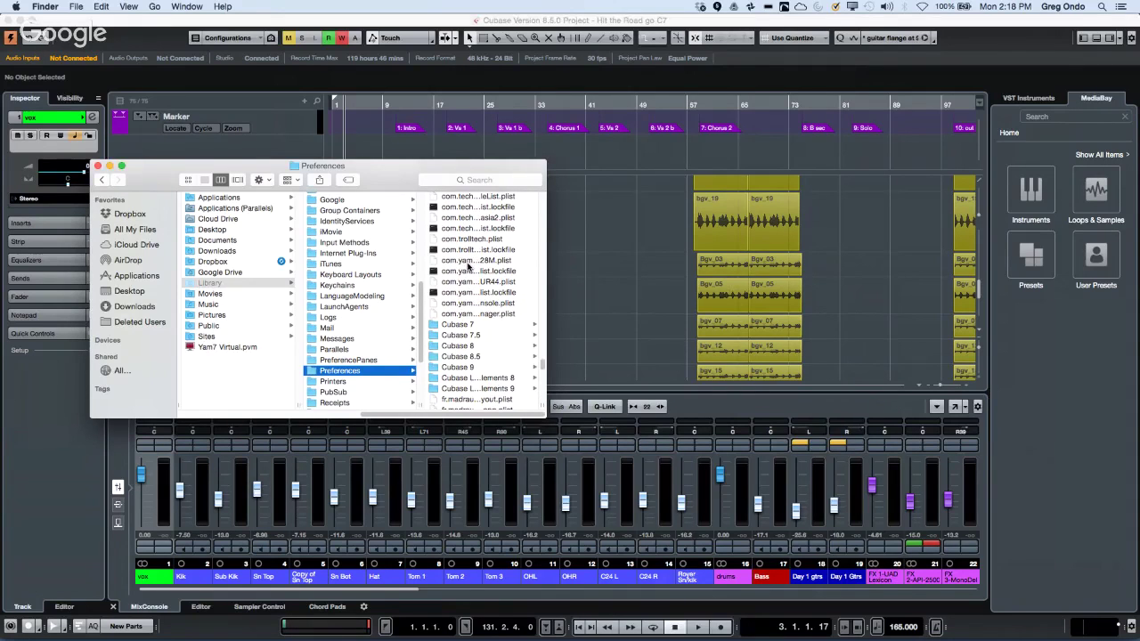
click(460, 372)
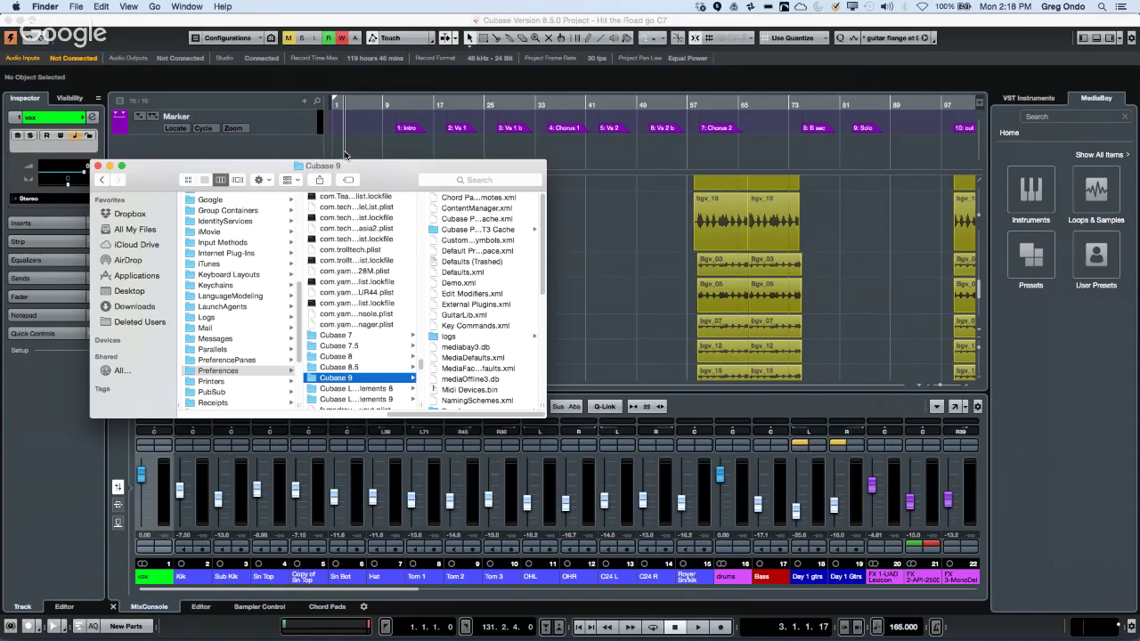
Close the Finder window showing the Cubase 9 preferences folder and switch back to the Cubase project.
click(154, 7)
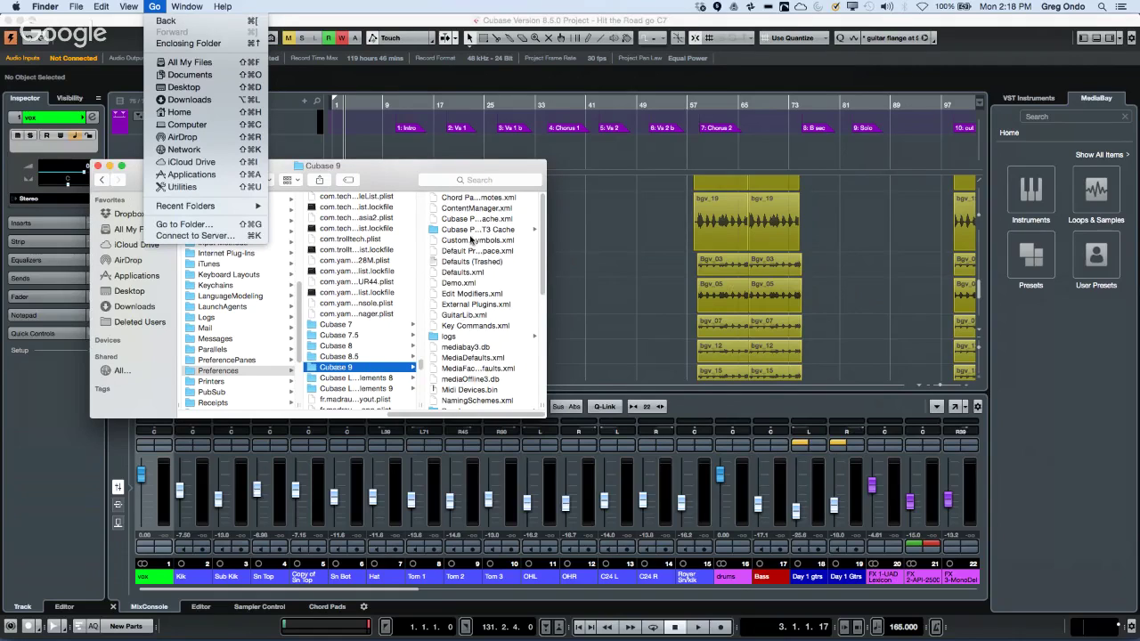
click(467, 196)
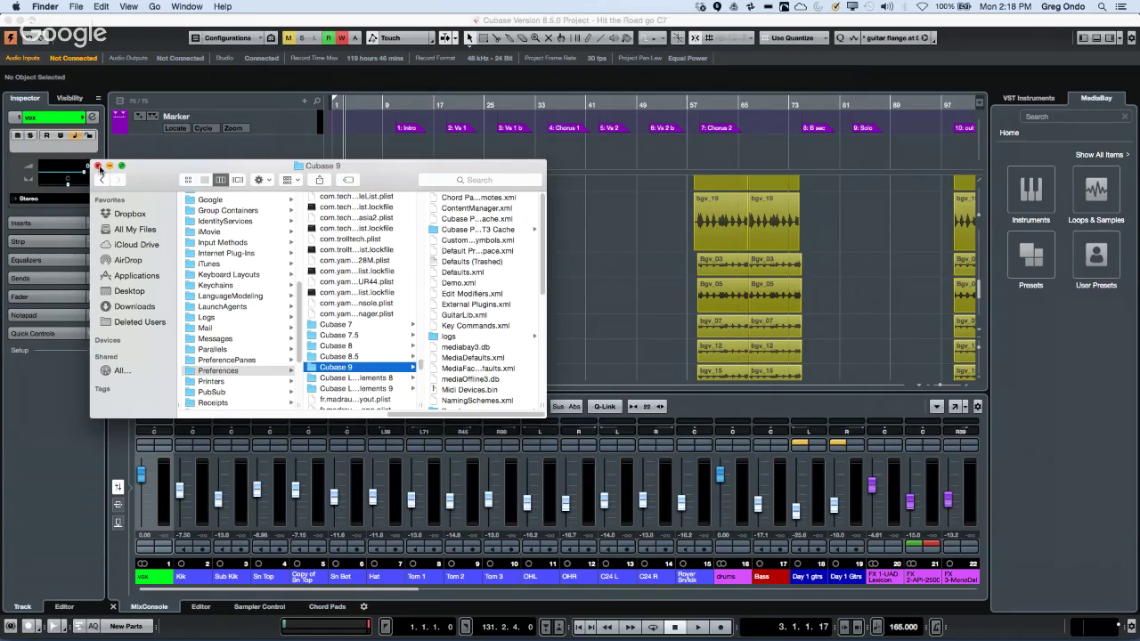
click(98, 167)
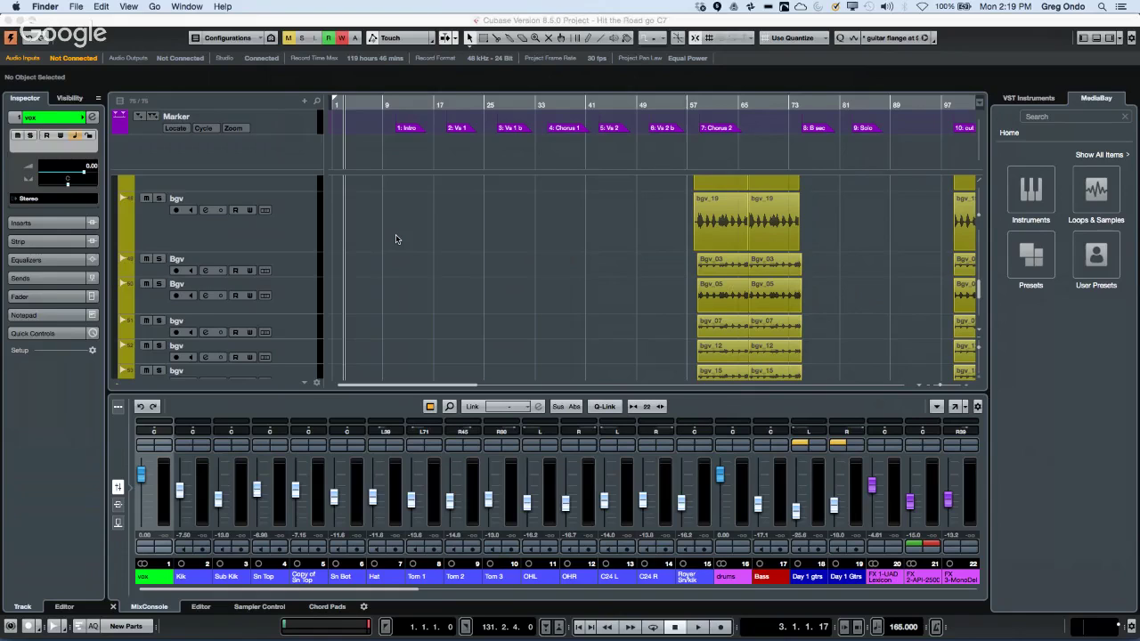
click(381, 183)
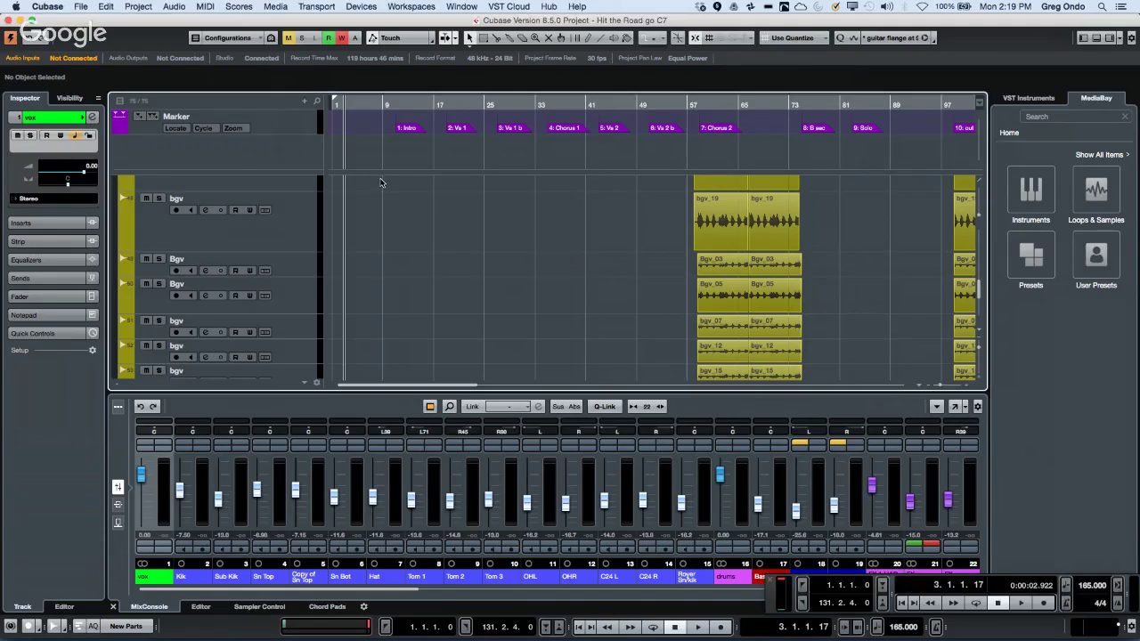
click(81, 6)
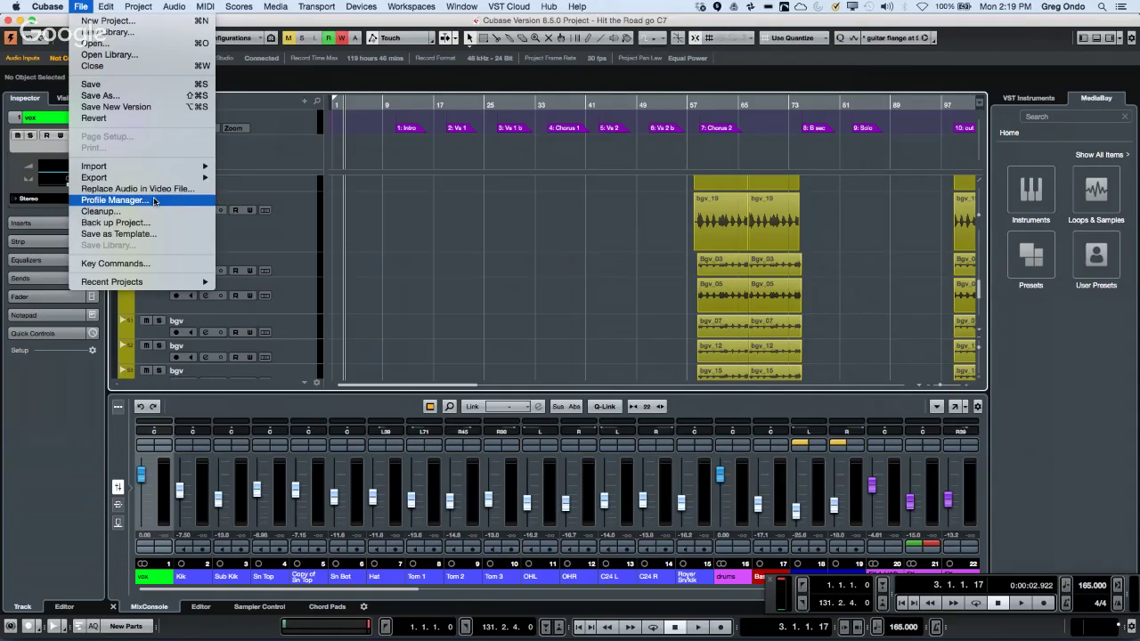
click(456, 242)
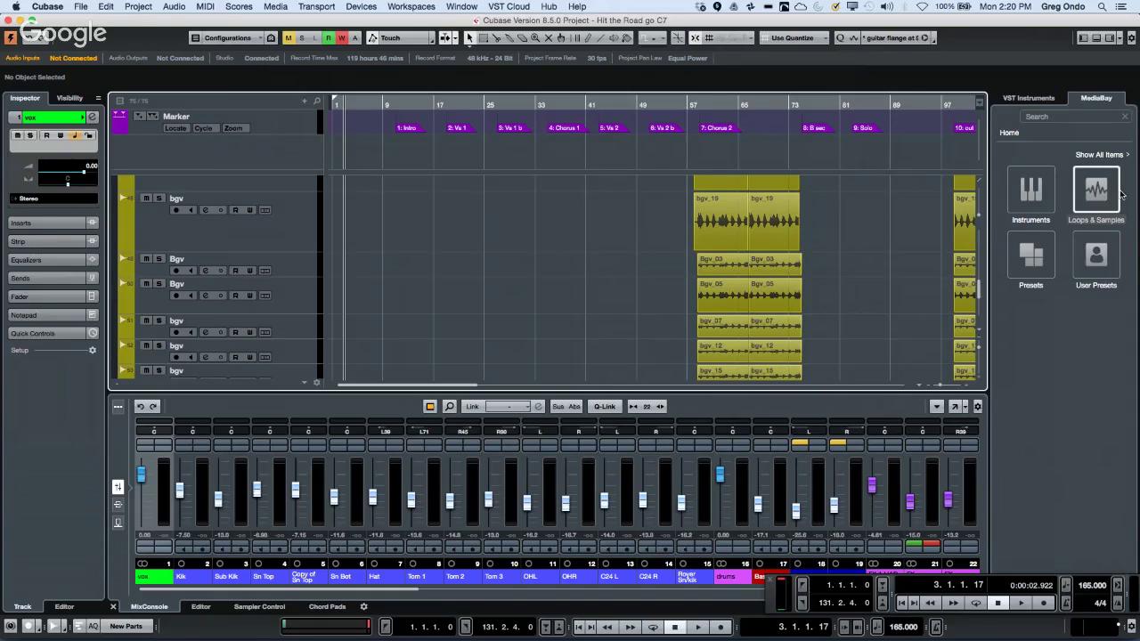
Create a new project from the Empty template in the Steinberg Hub.
click(78, 6)
click(85, 22)
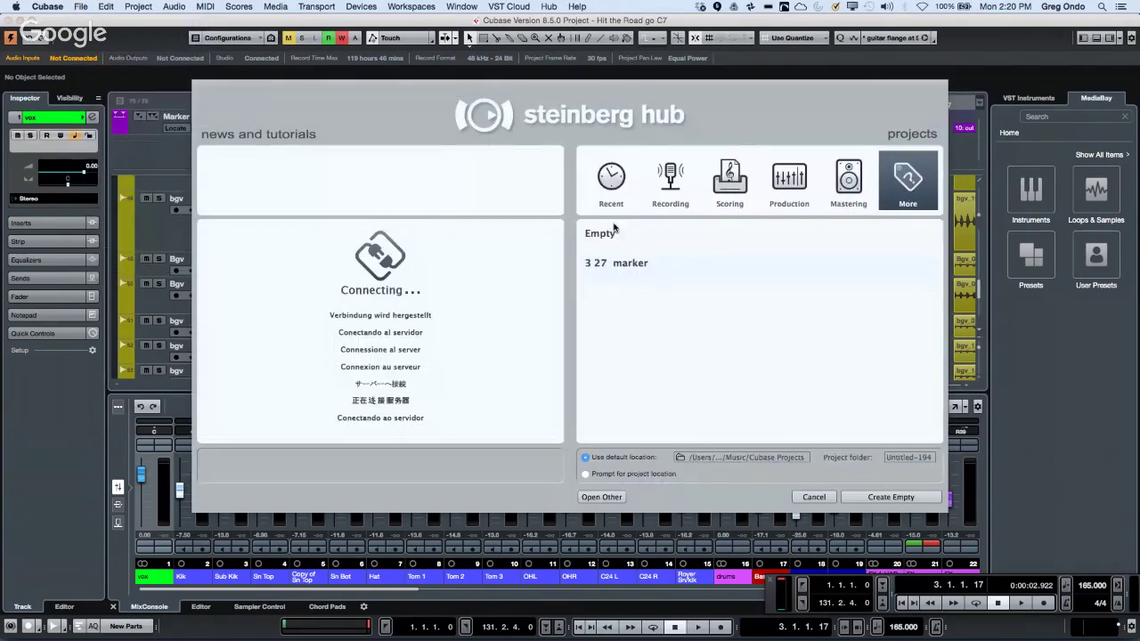
click(620, 234)
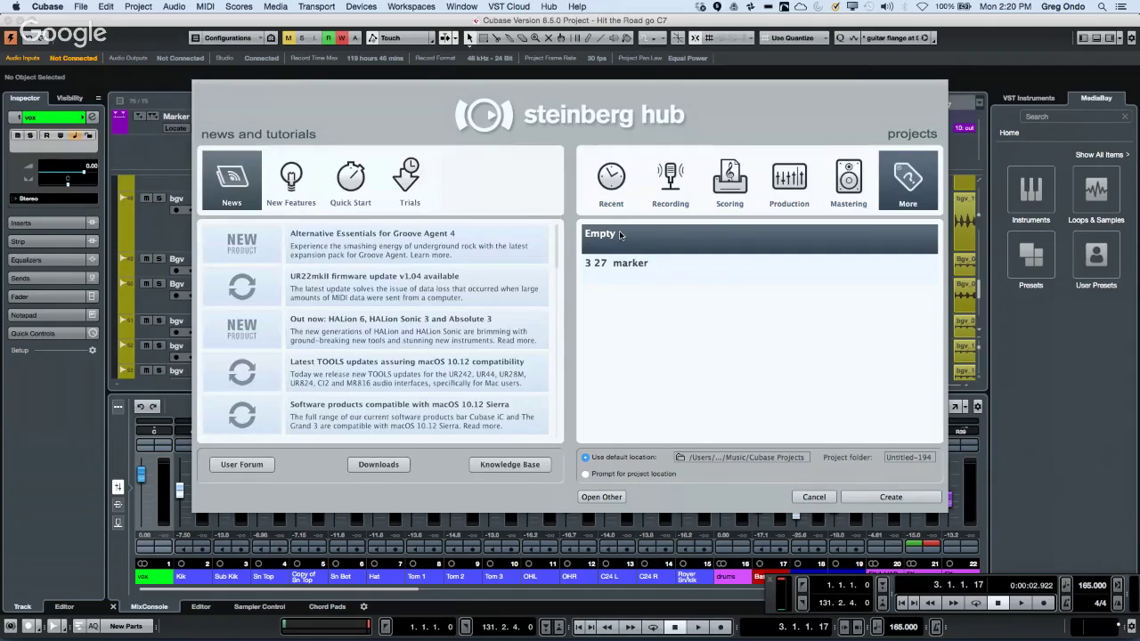
double_click(621, 235)
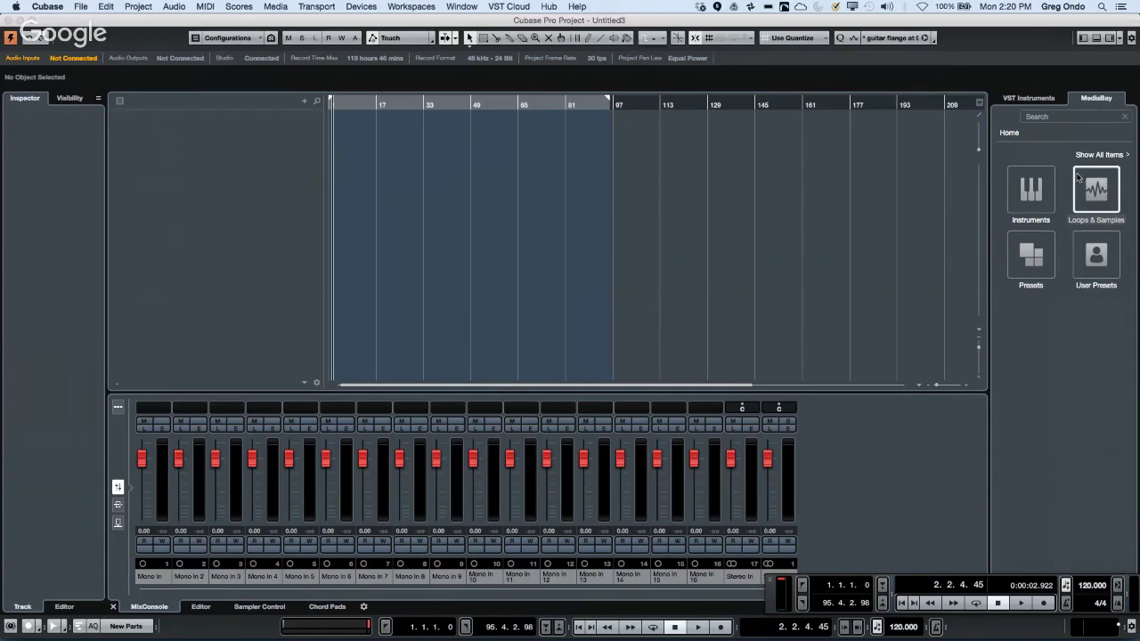
Browse the MediaBay instruments to the Retrologue 2 Library and load the Air Solo preset as an instrument track.
click(1038, 192)
scroll(1045, 198, down, 4)
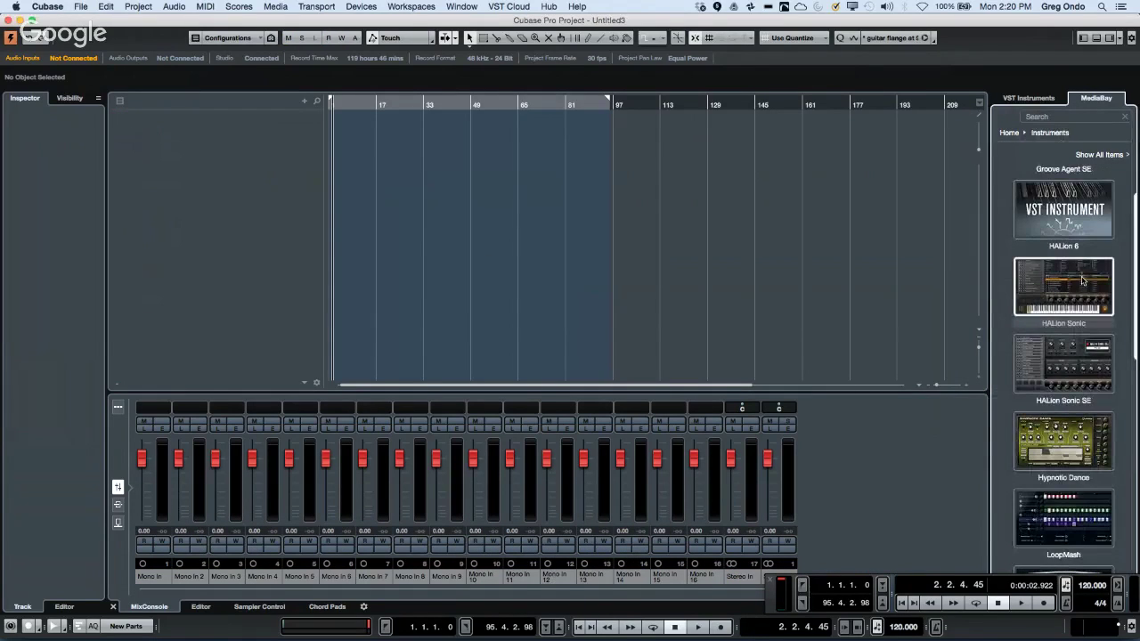
scroll(1072, 271, down, 3)
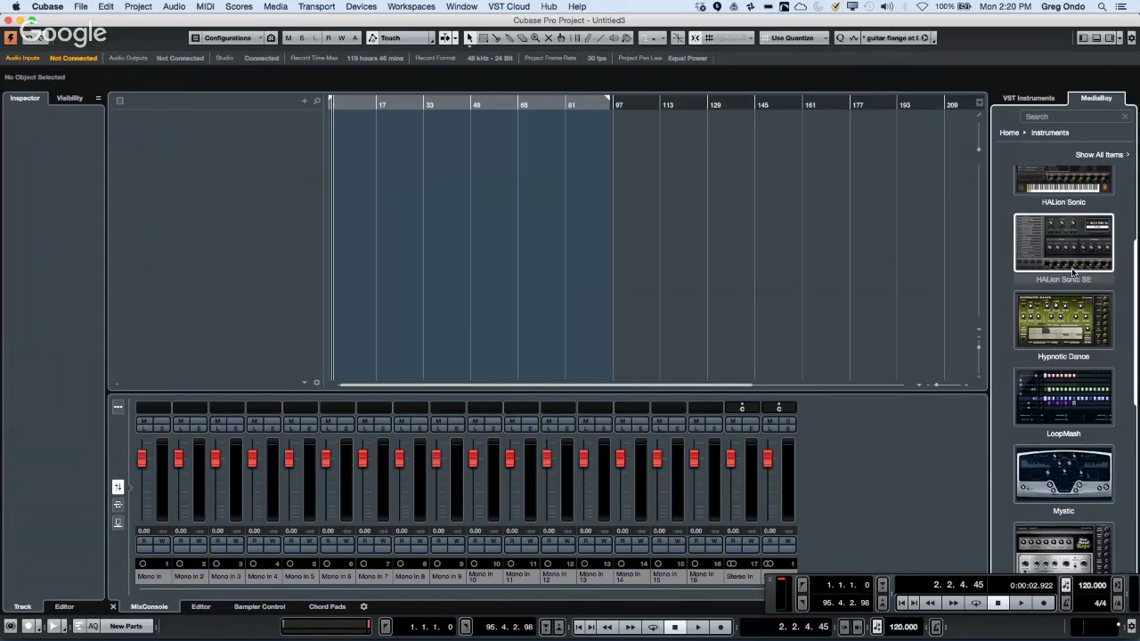
scroll(1072, 271, down, 8)
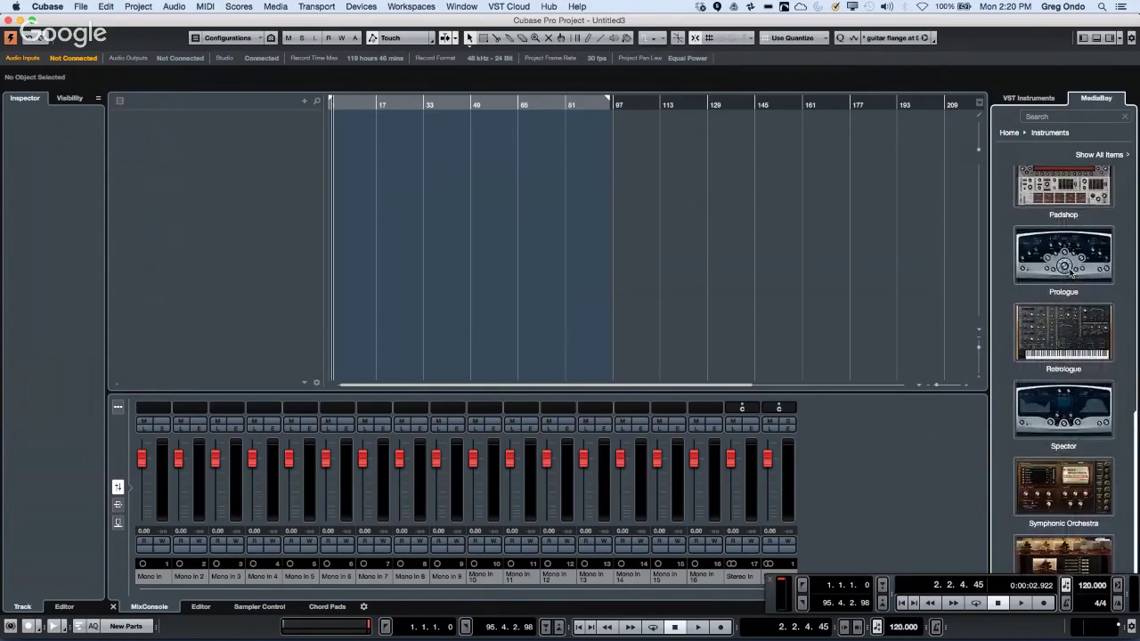
scroll(1072, 273, down, 2)
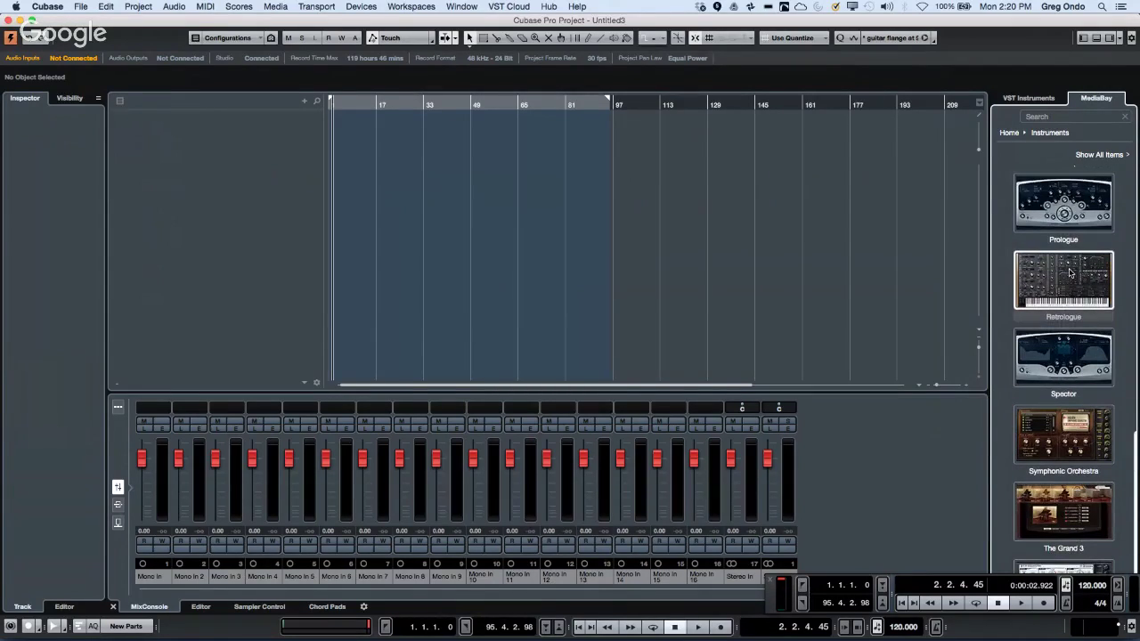
double_click(1071, 276)
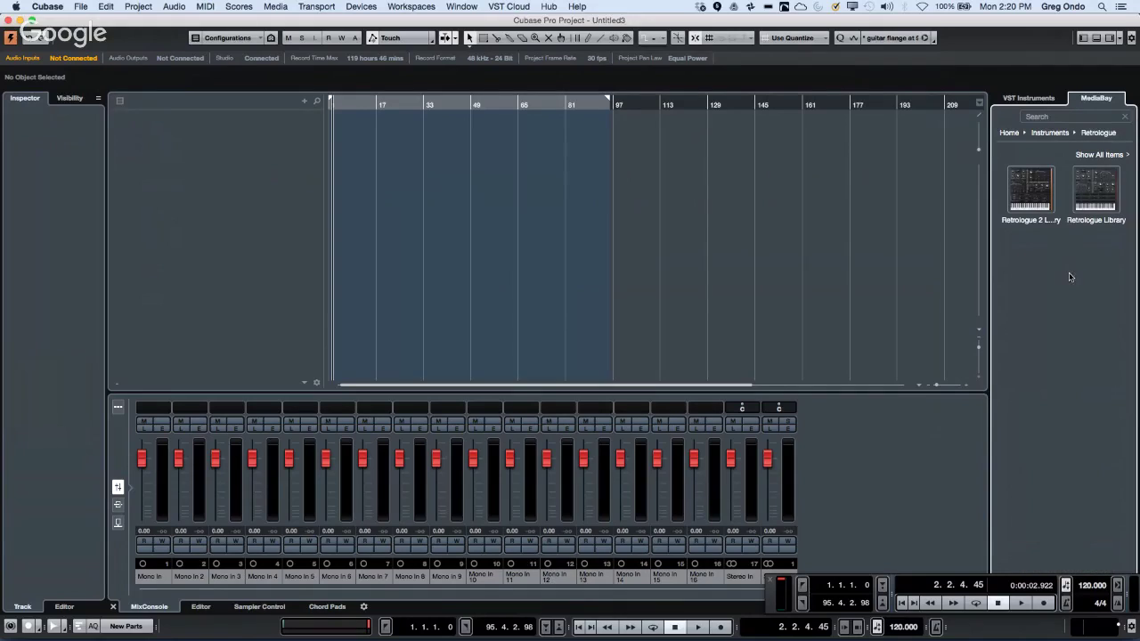
double_click(1096, 210)
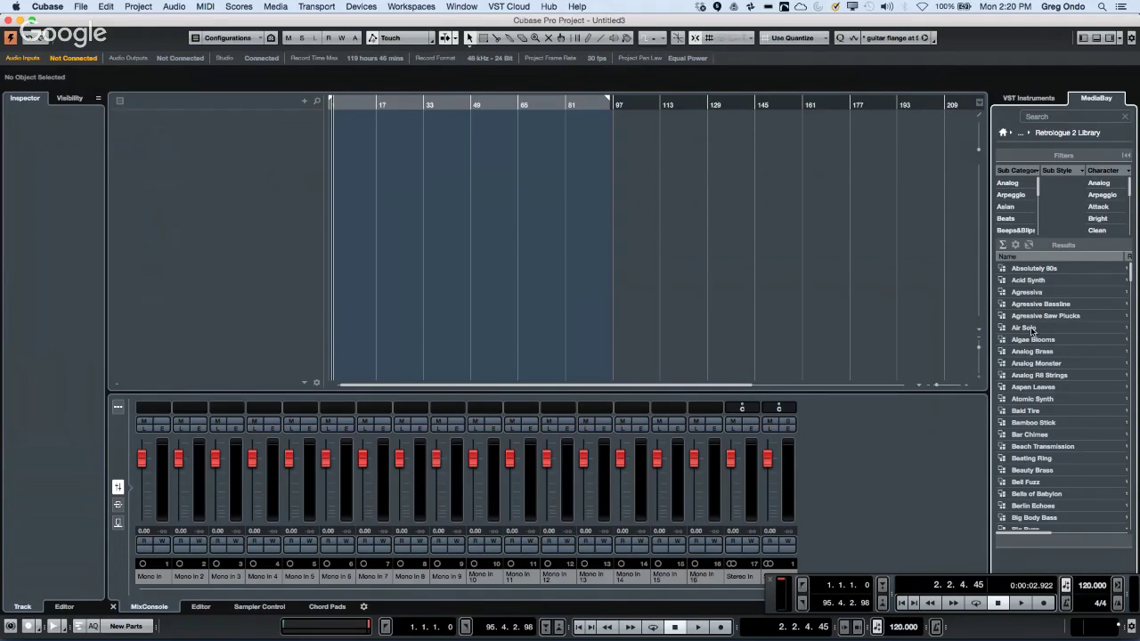
click(1028, 328)
double_click(1025, 328)
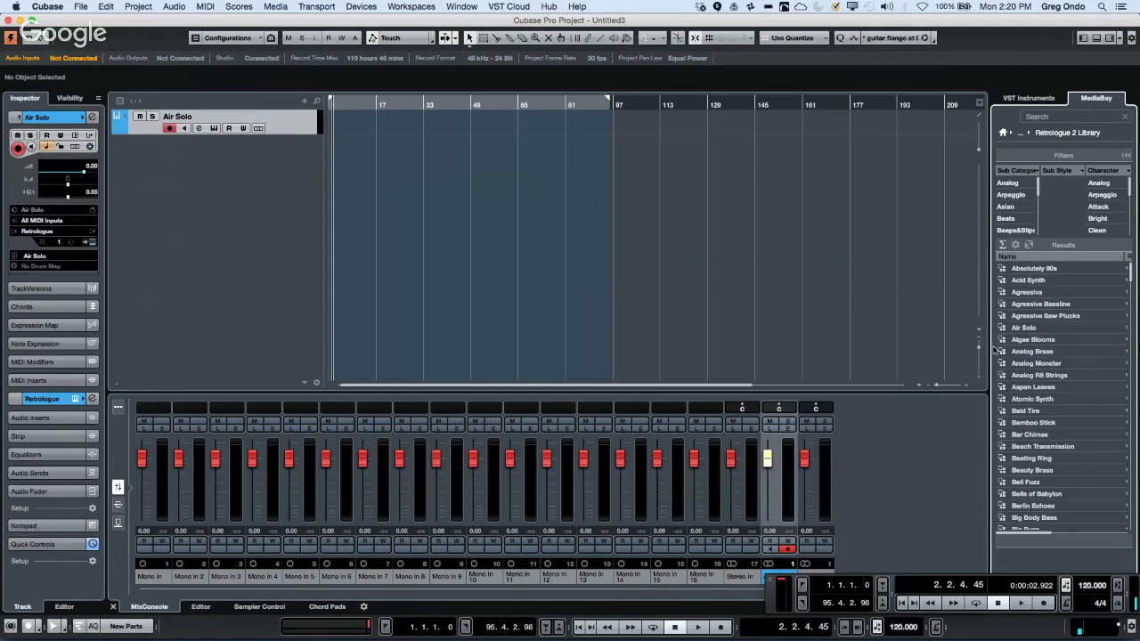
Open the Retrologue editor of the Air Solo track, play a few notes on its keyboard, and view the VST Instruments rack.
click(90, 243)
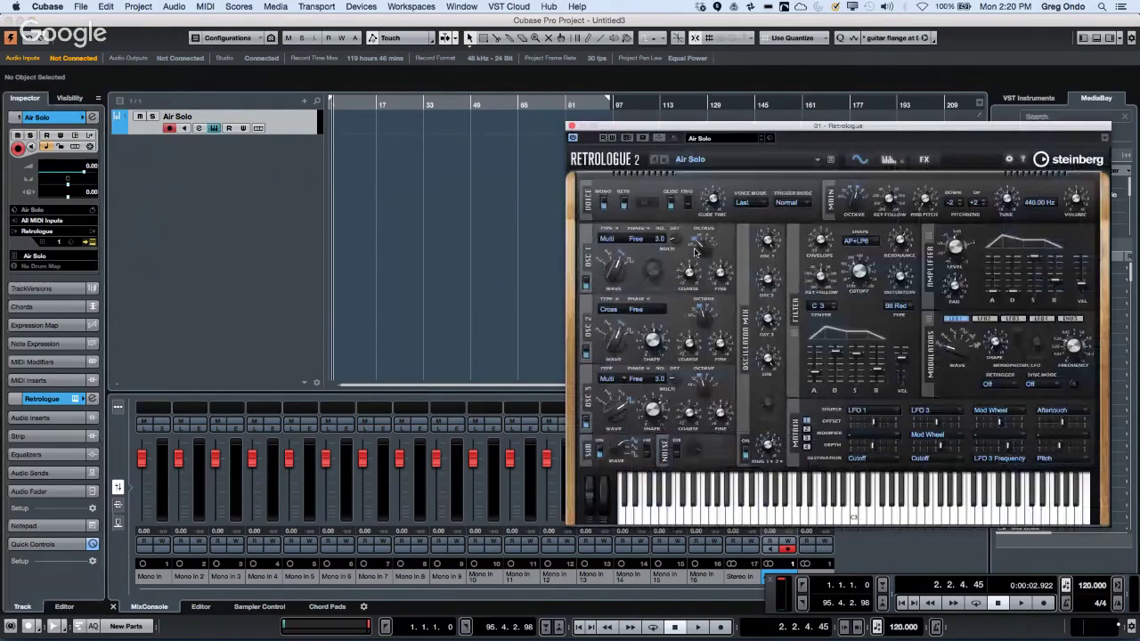
drag(802, 125, 580, 108)
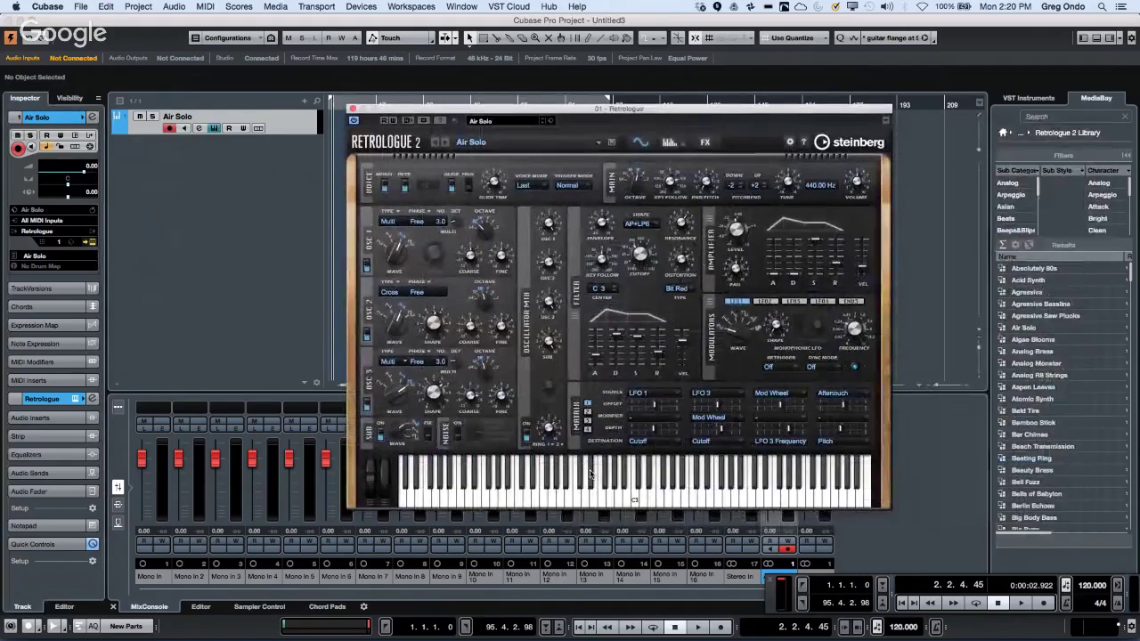
click(620, 499)
click(544, 499)
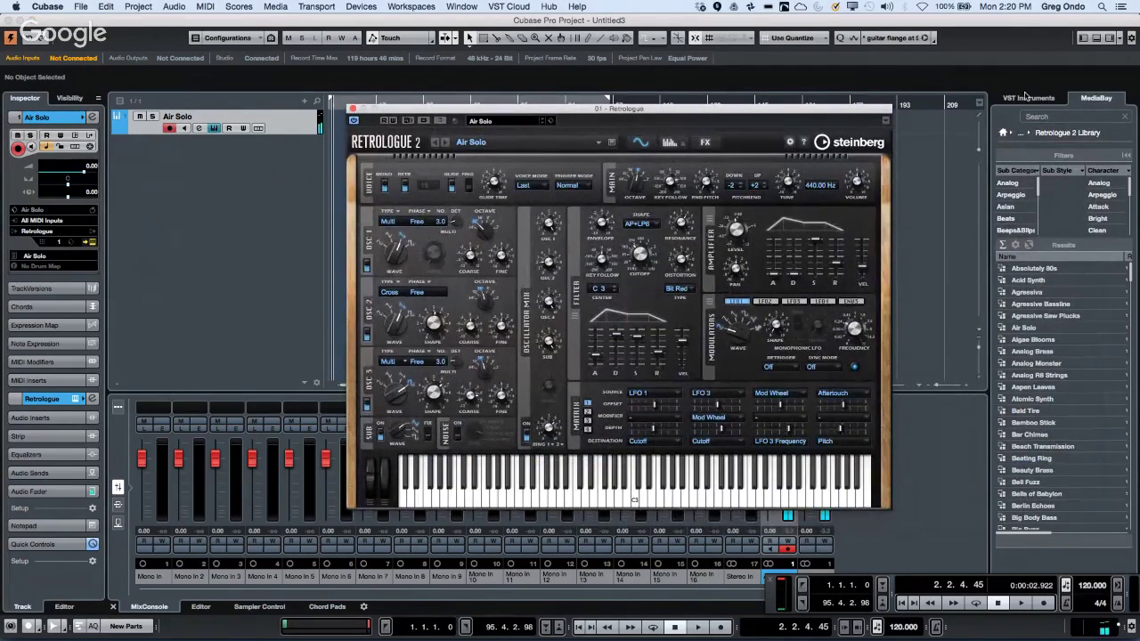
click(1034, 98)
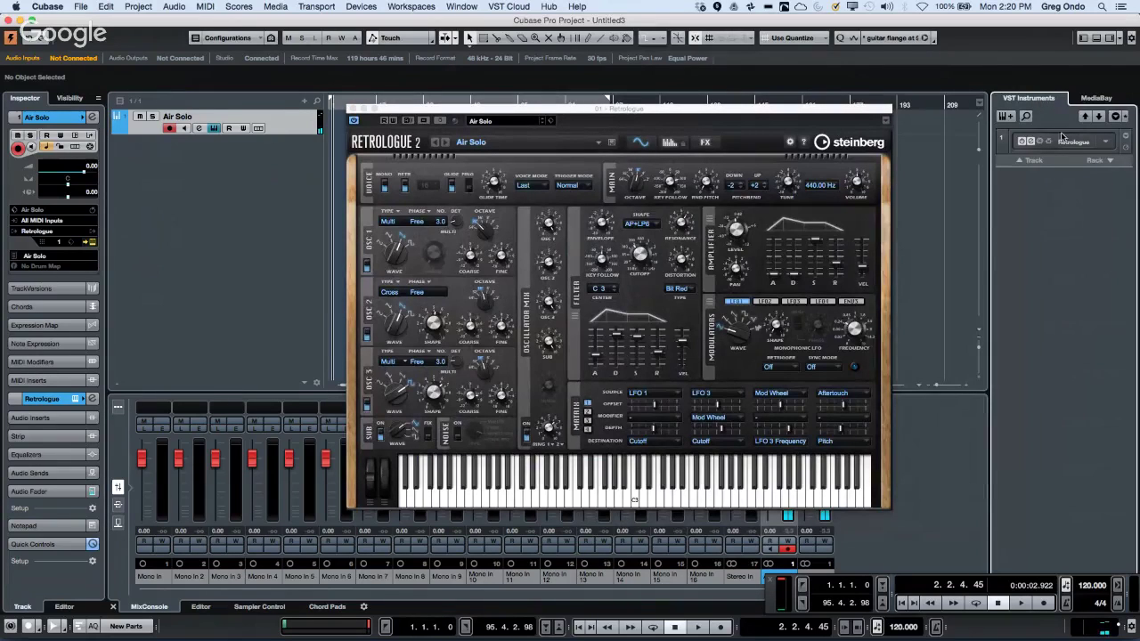
Preview the 01 Fast Rock 170 loop from the MediaBay's Drum Loops and insert it at the project start on a new audio track.
click(1096, 98)
click(1007, 133)
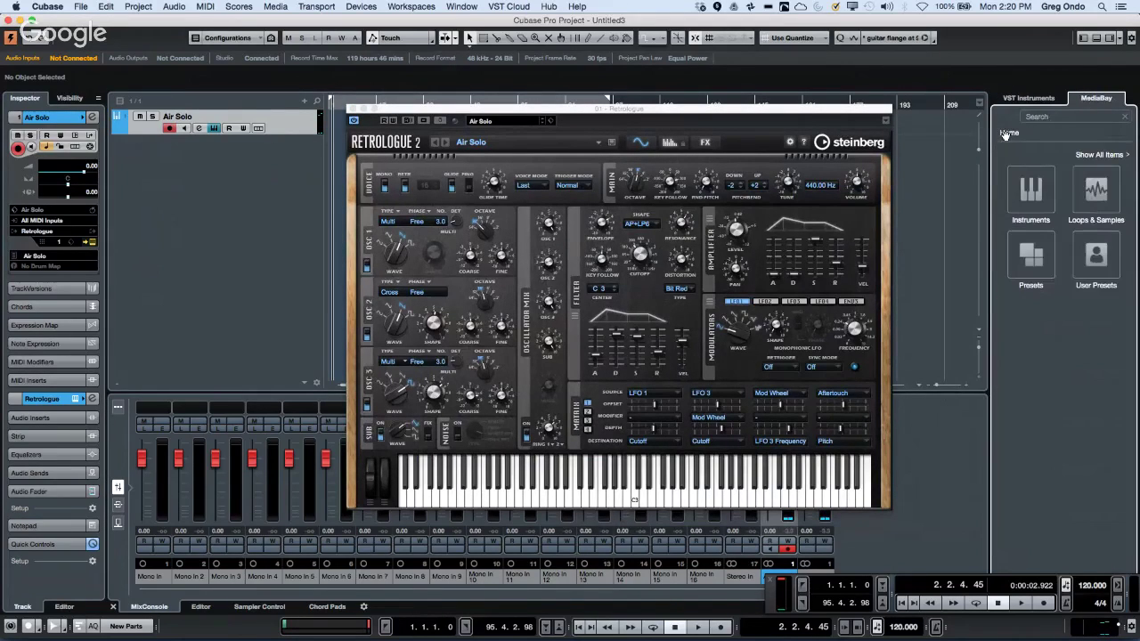
click(1117, 204)
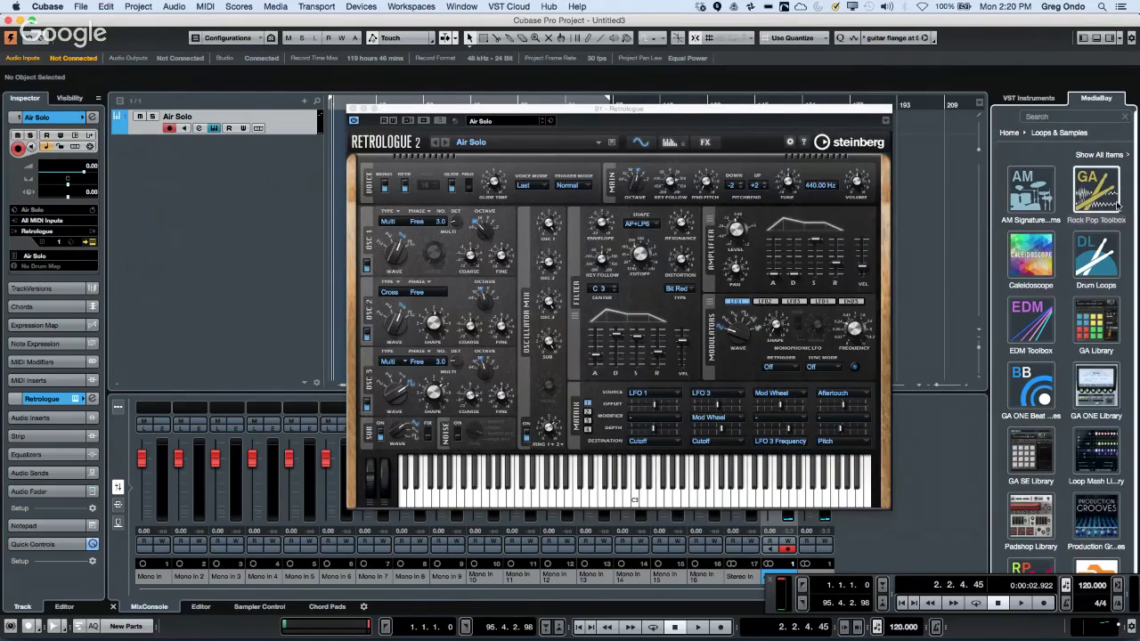
click(1112, 246)
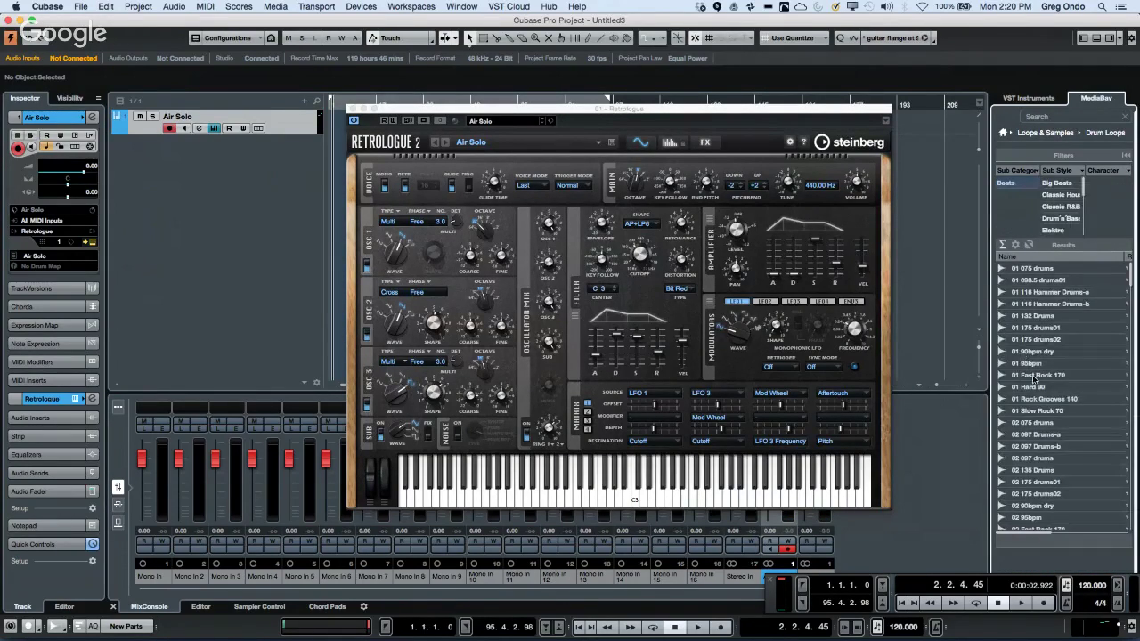
click(1035, 378)
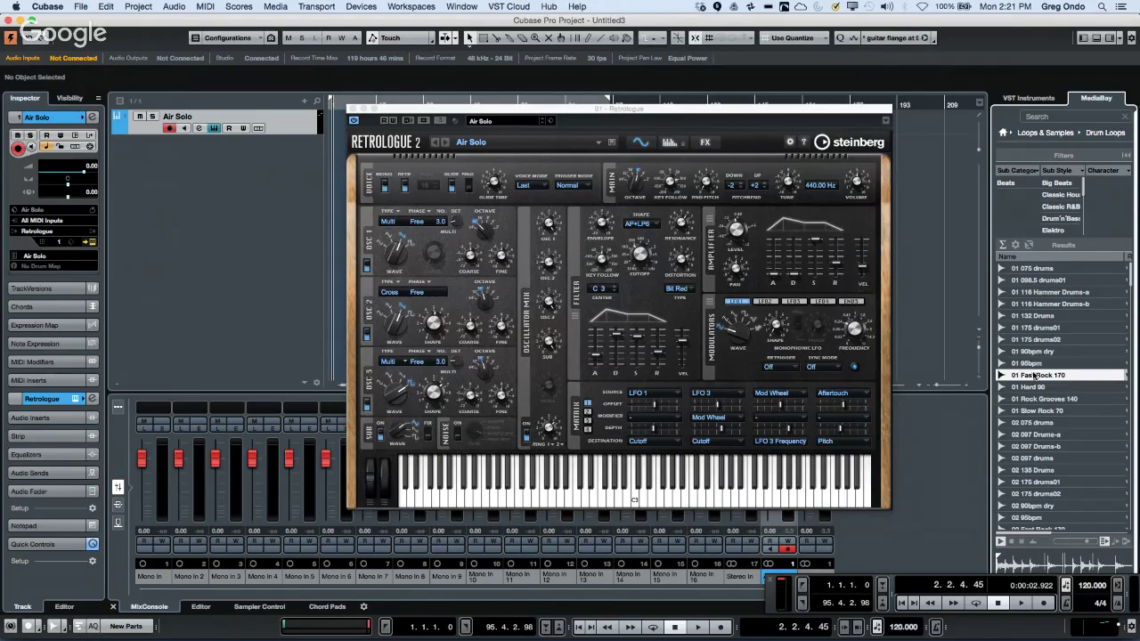
click(802, 343)
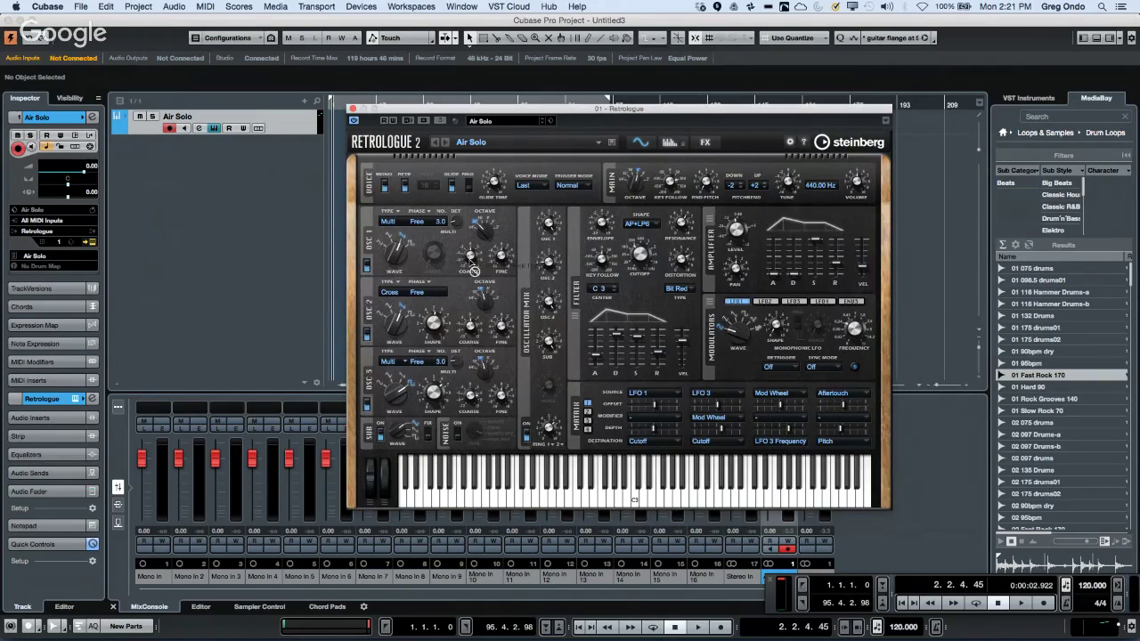
click(237, 159)
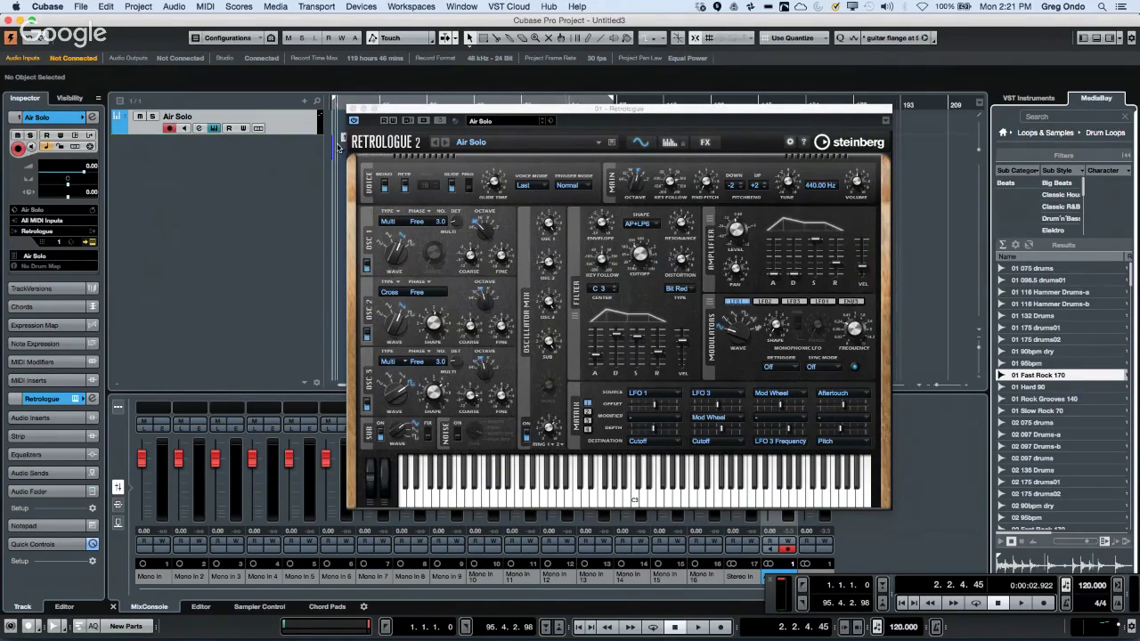
drag(336, 147, 339, 148)
Move the Retrologue window aside and repeat the 01 Fast Rock 170 loop along its track.
drag(406, 114, 505, 166)
click(294, 147)
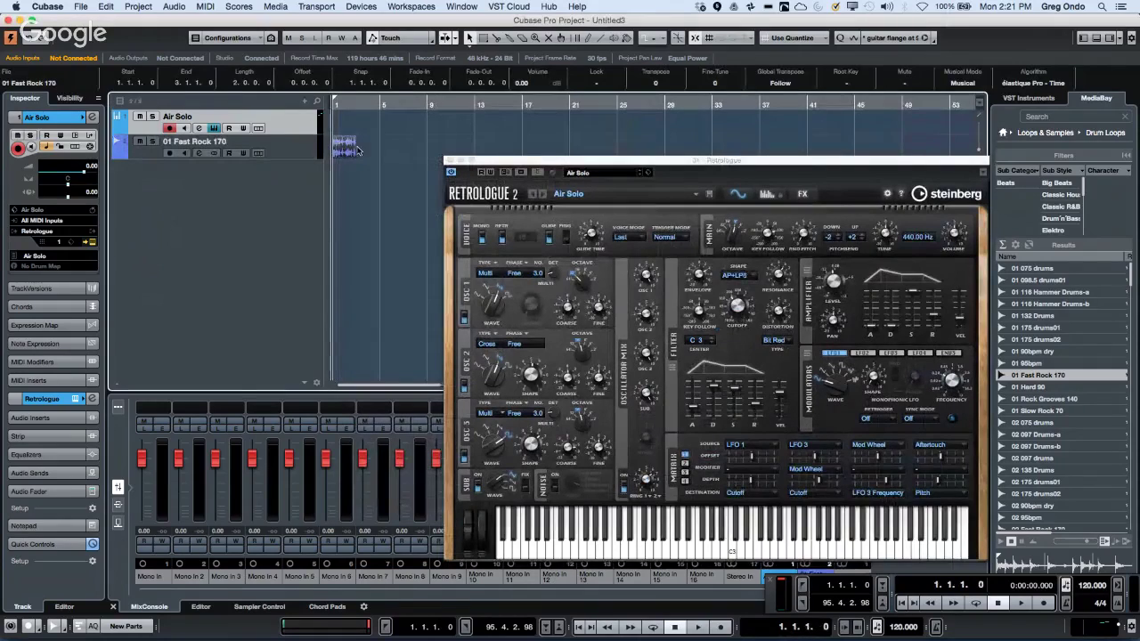
drag(355, 151, 639, 104)
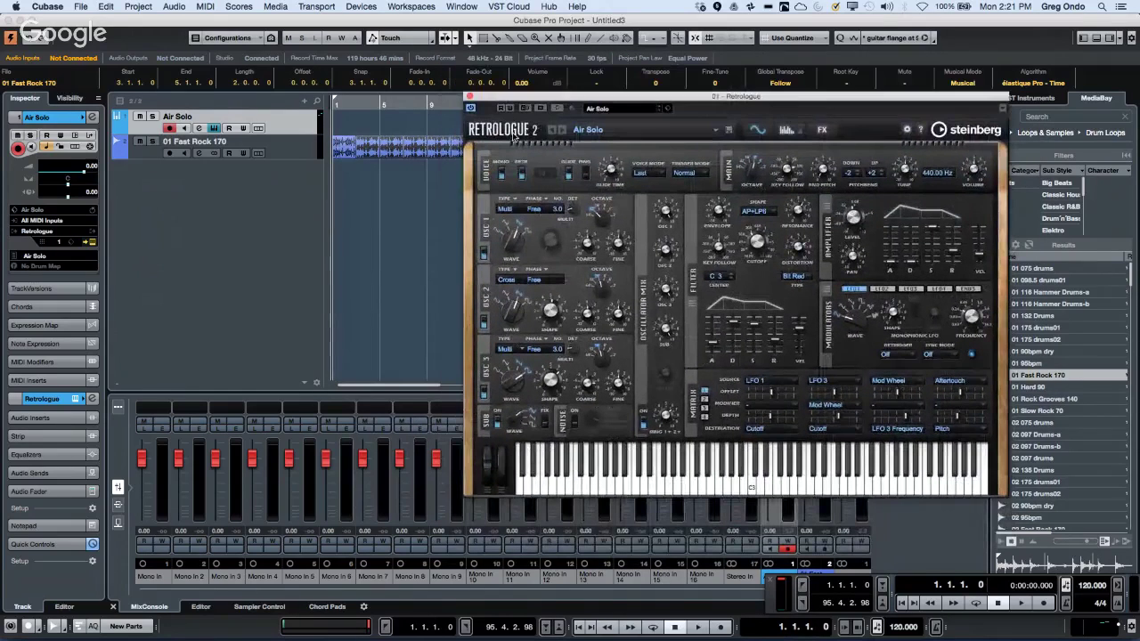
Activate the side-chain input of Retrologue and select the 01 Fast Rock 170 track.
click(559, 111)
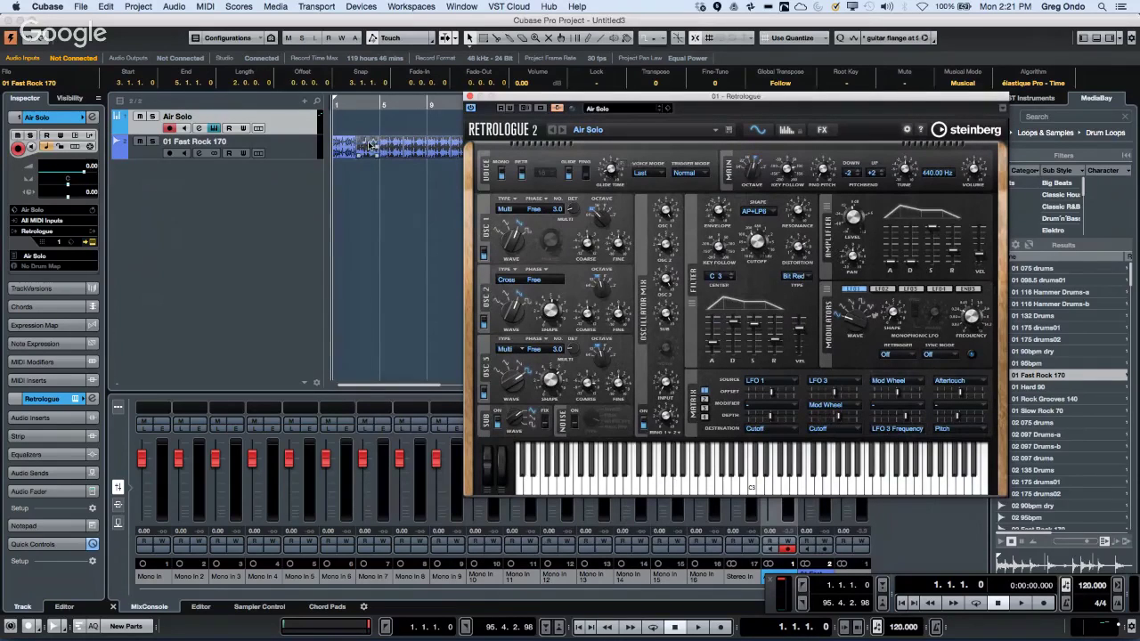
click(290, 153)
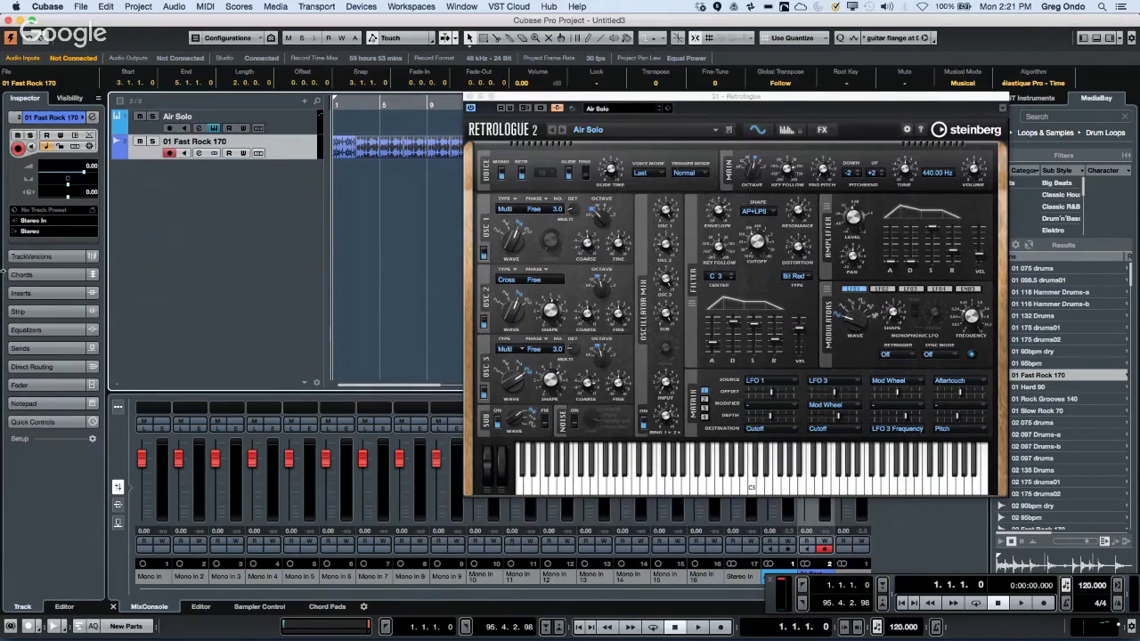
Check the output routing choices of the 01 Fast Rock 170 track for the Retrologue side-chain, and close them.
click(46, 232)
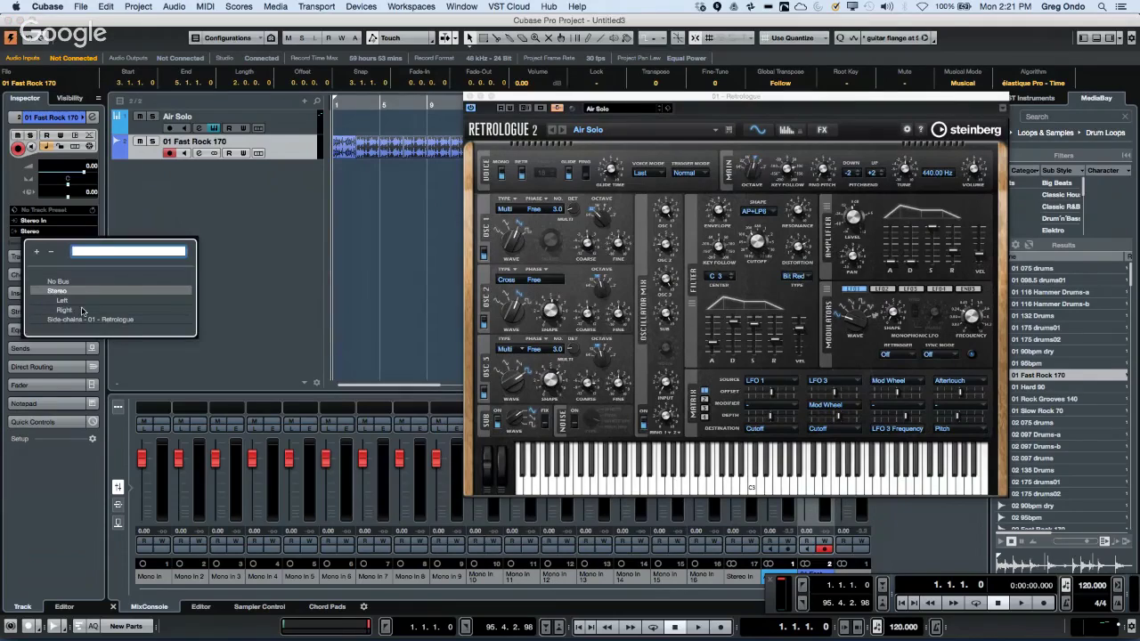
click(136, 212)
click(46, 231)
key(Escape)
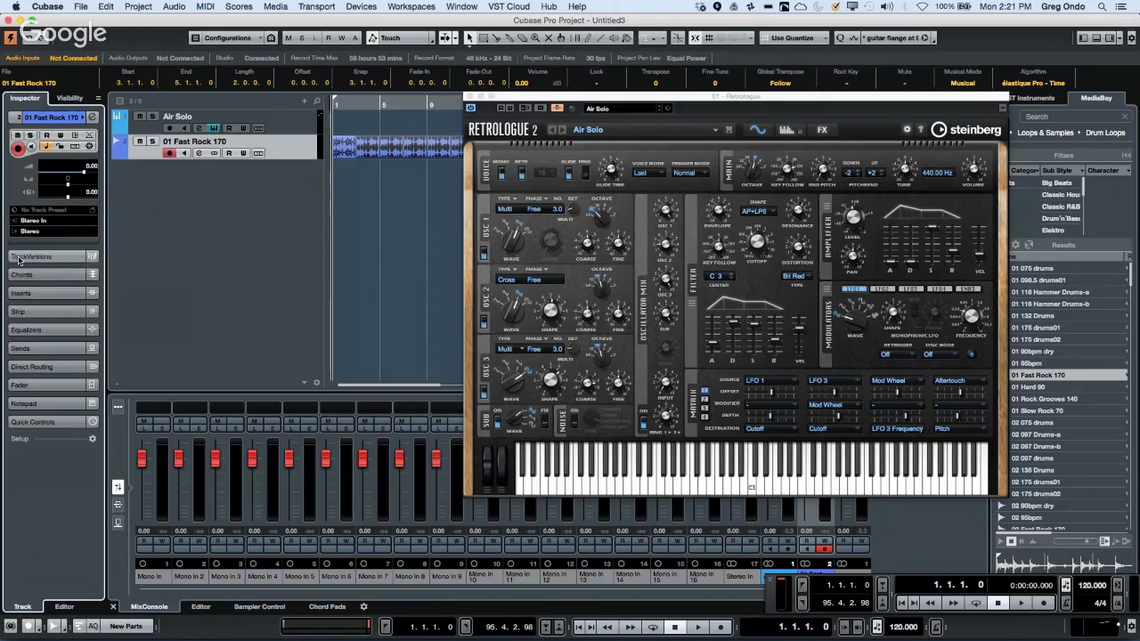
Add a send from the 01 Fast Rock 170 track to the Retrologue side-chain and activate it.
click(62, 354)
click(36, 252)
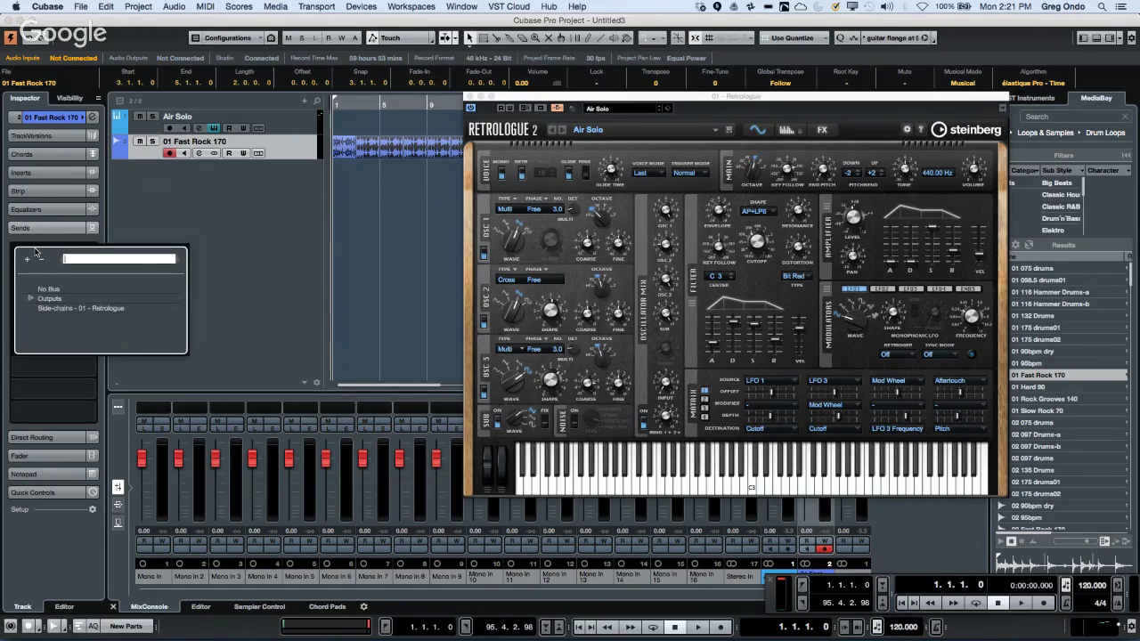
click(50, 299)
click(77, 339)
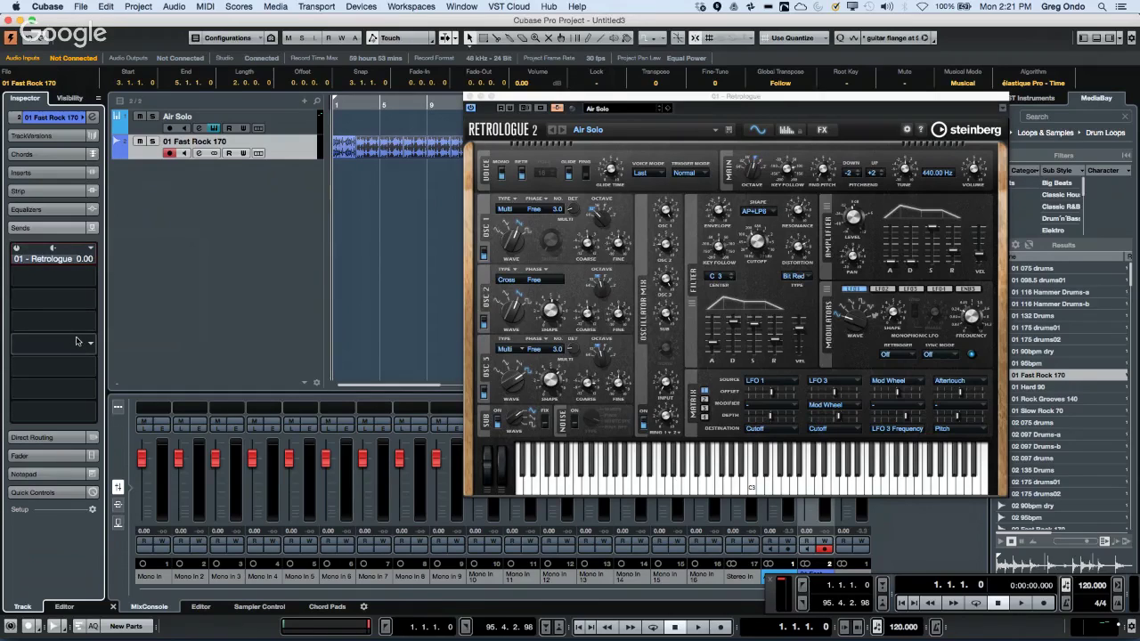
click(16, 250)
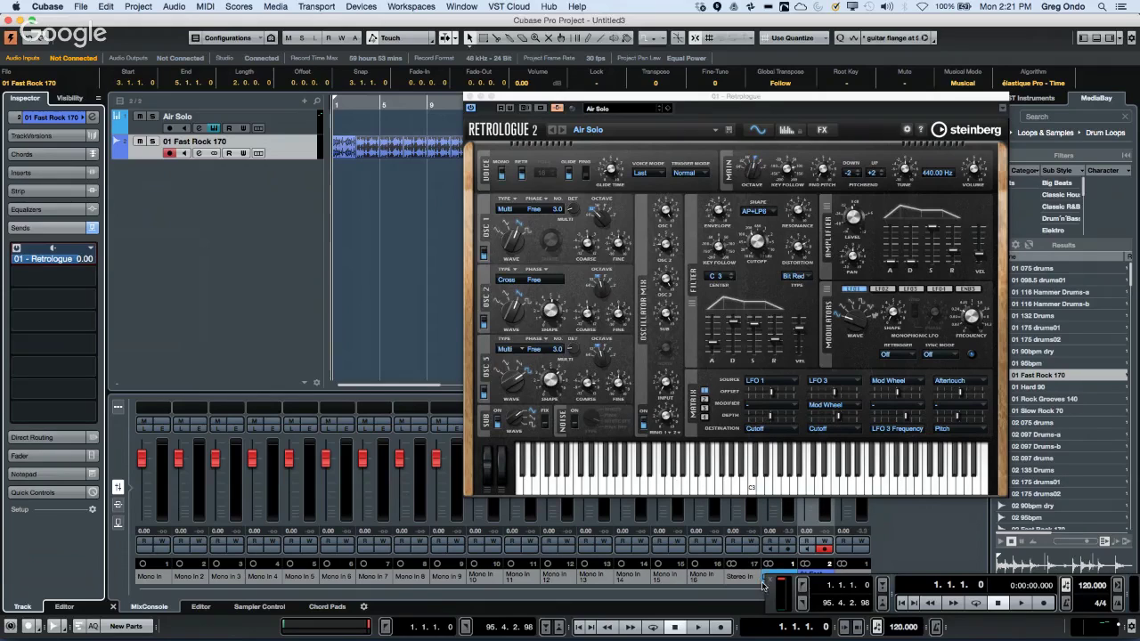
Show the Virtual Keyboard in the transport panel, place the panel below Retrologue, and switch the keyboard to piano view.
right_click(770, 592)
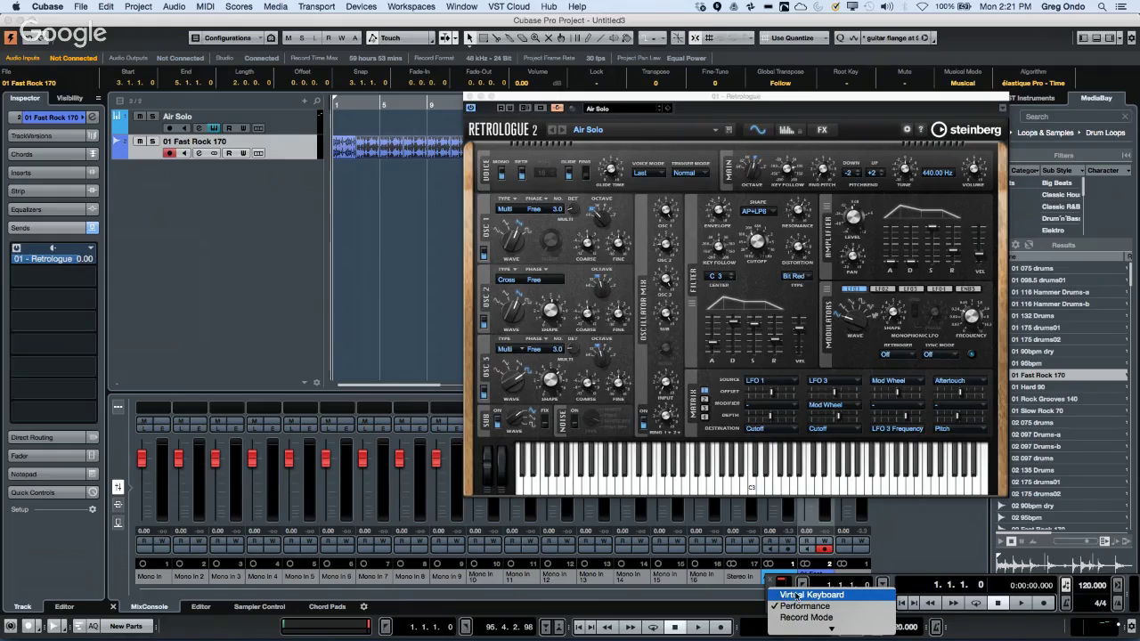
click(796, 596)
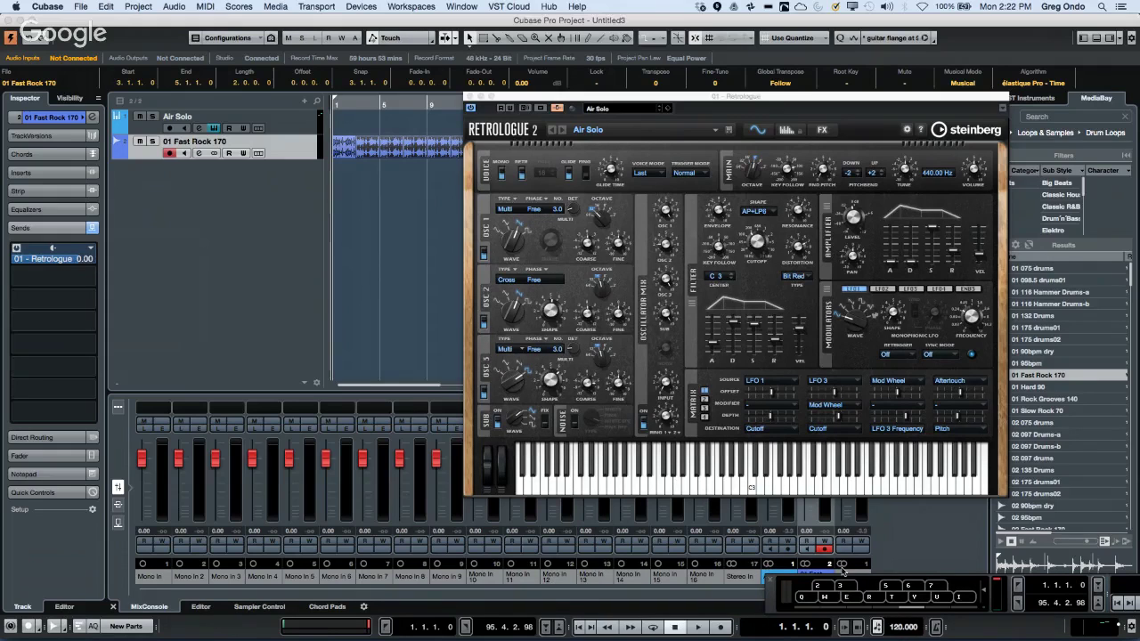
drag(772, 592, 307, 530)
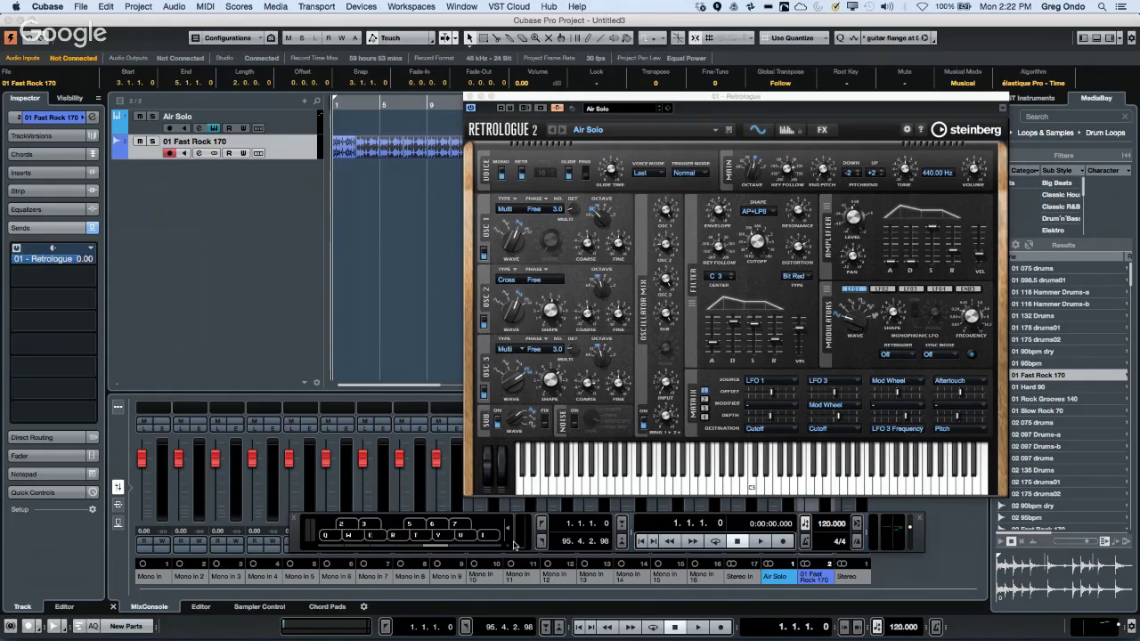
key(Tab)
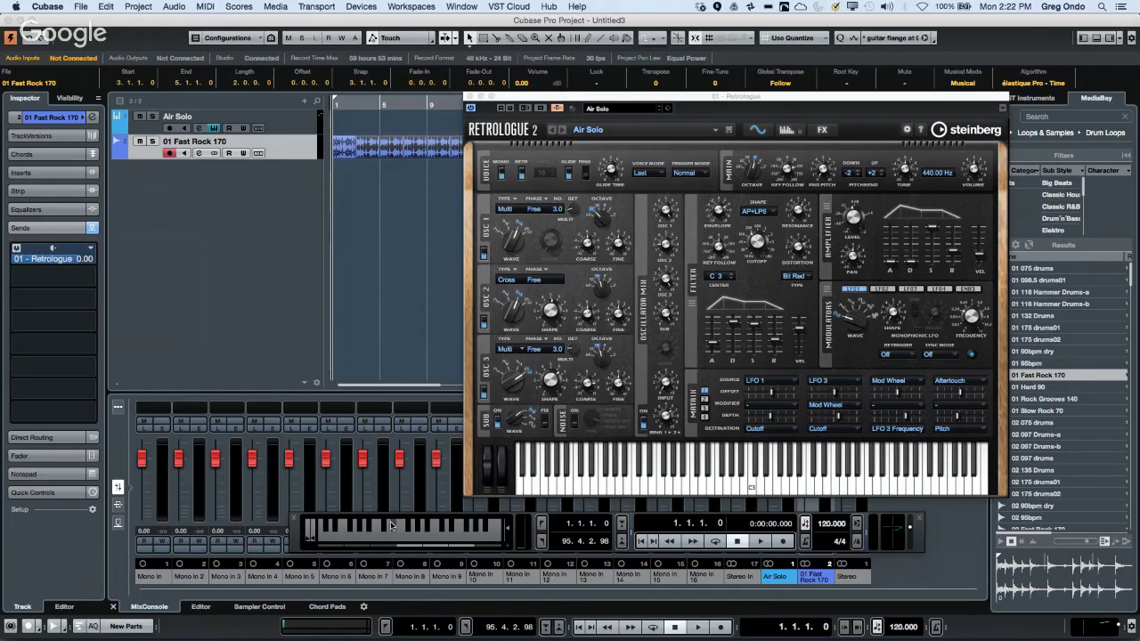
Play the project from the start with virtual keyboard notes and check Retrologue's oscillator mix input.
click(313, 105)
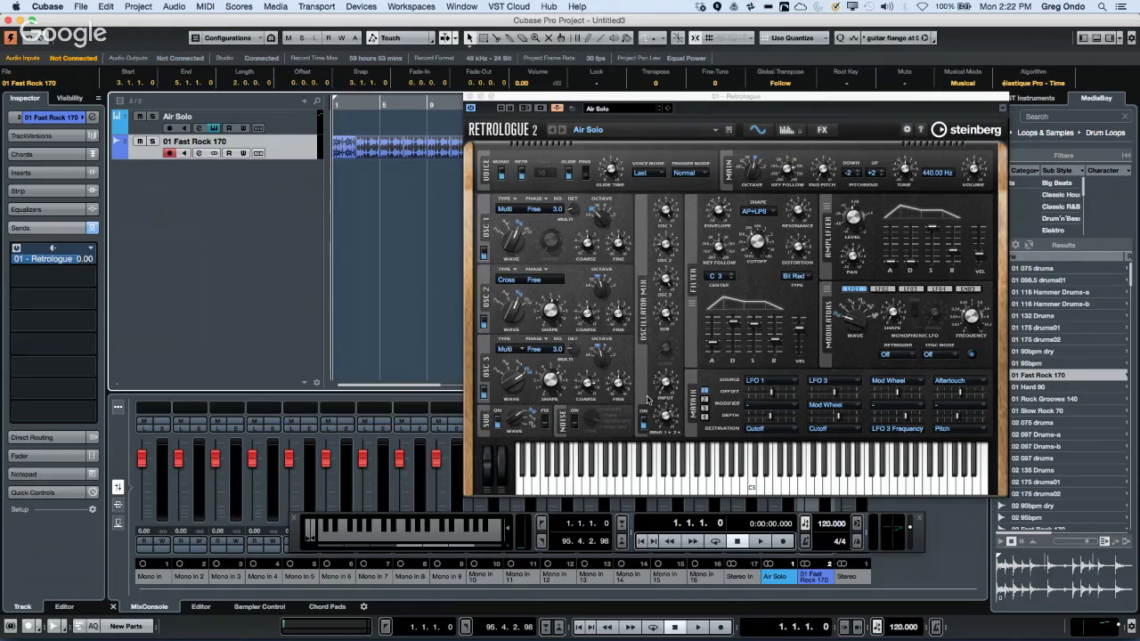
click(557, 109)
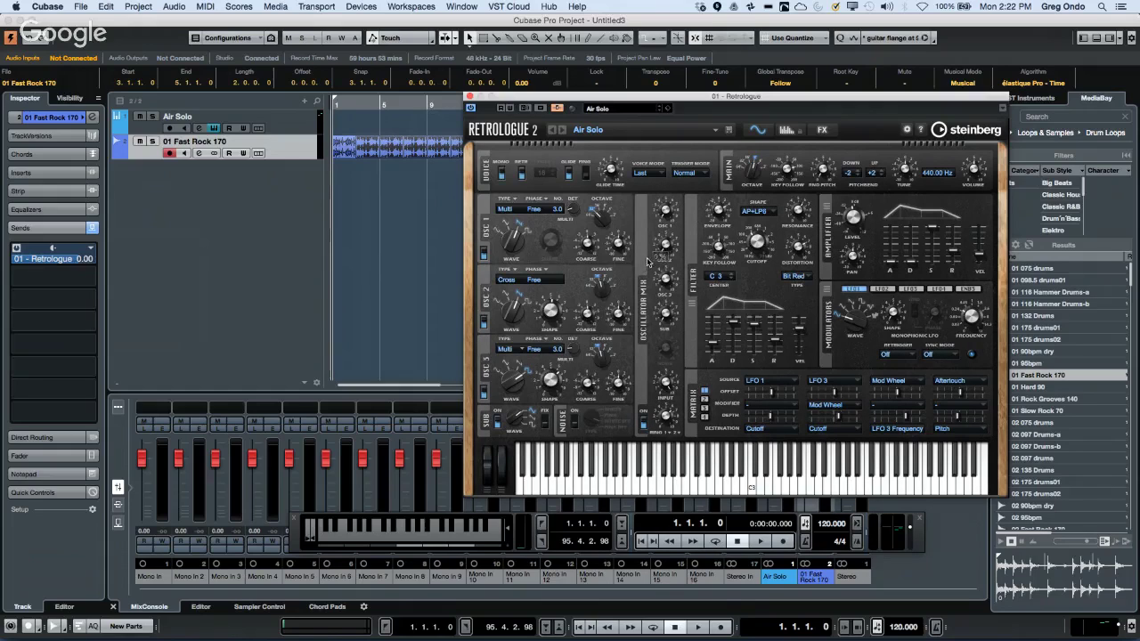
click(373, 108)
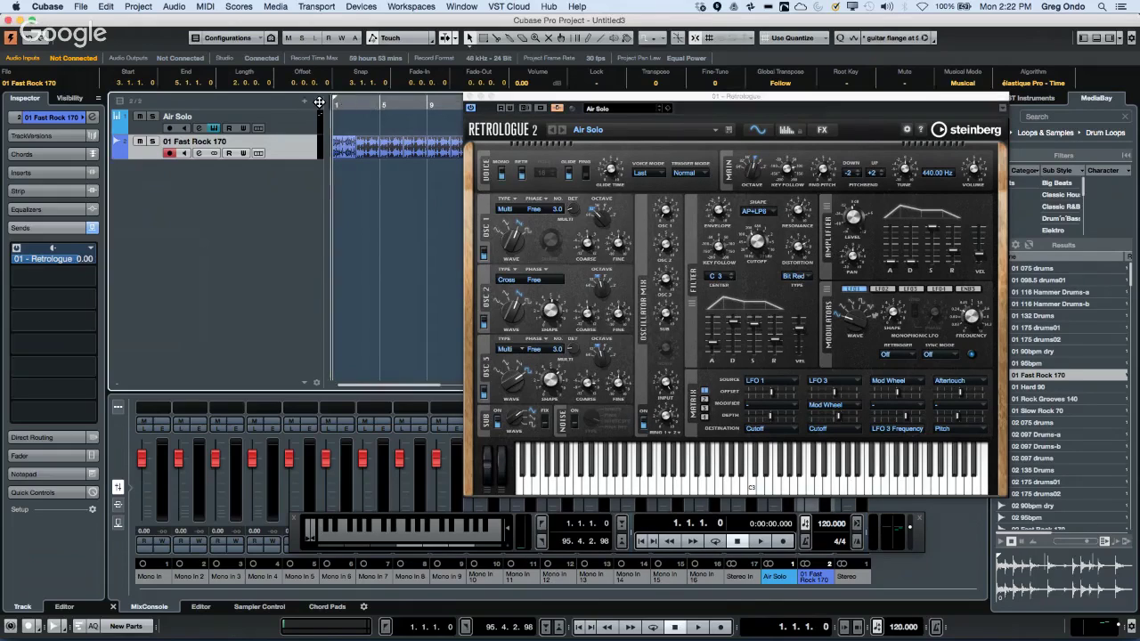
key(space)
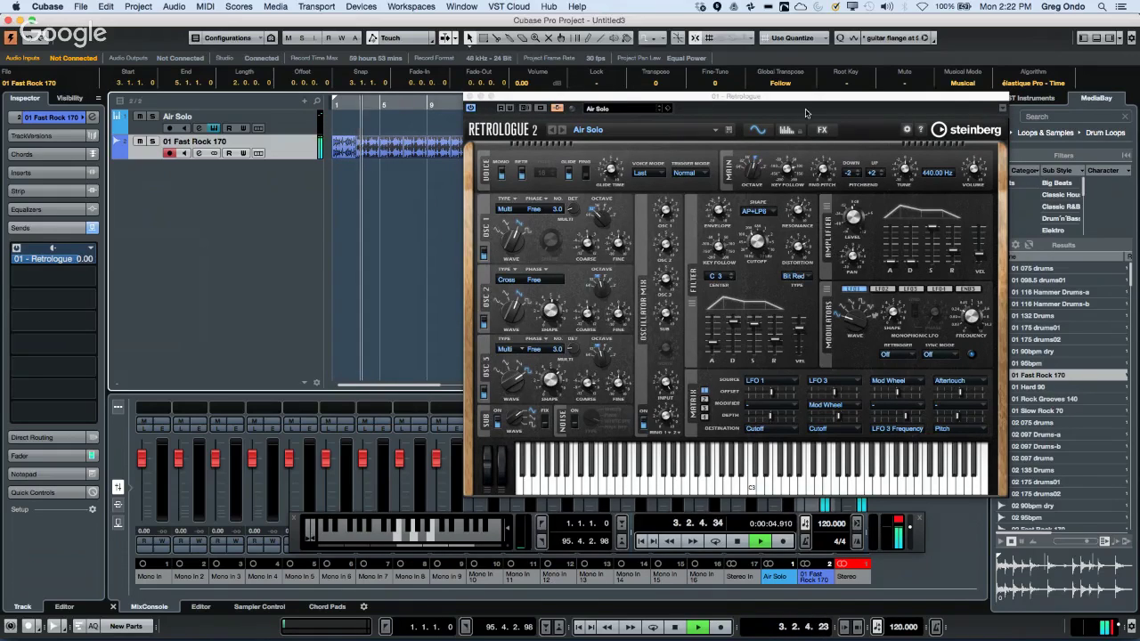
click(685, 401)
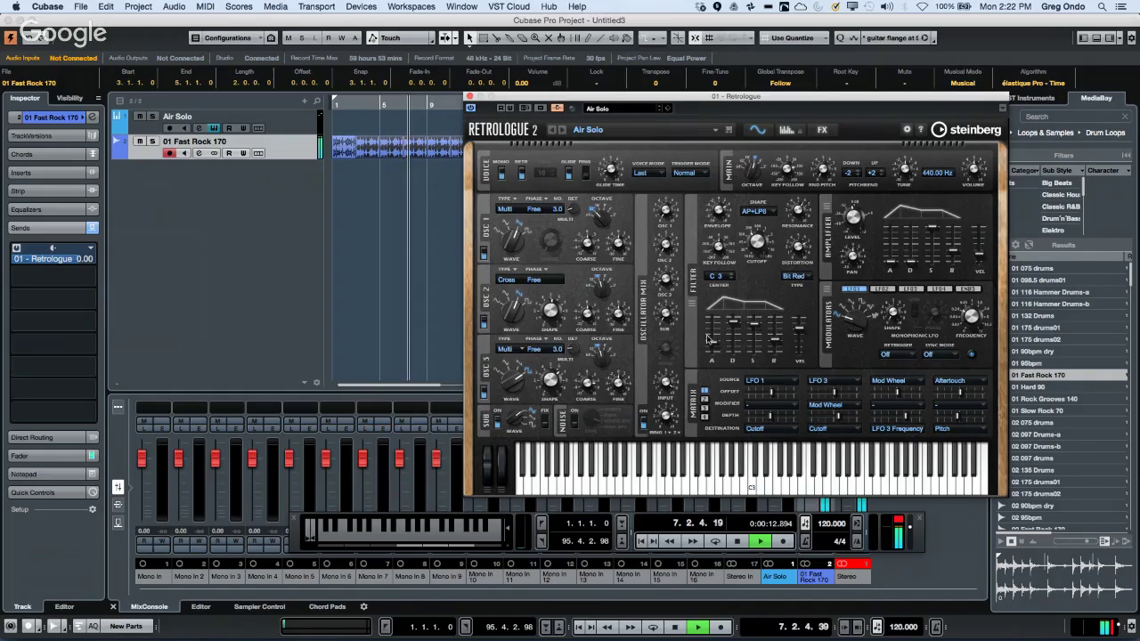
mouse_move(667, 386)
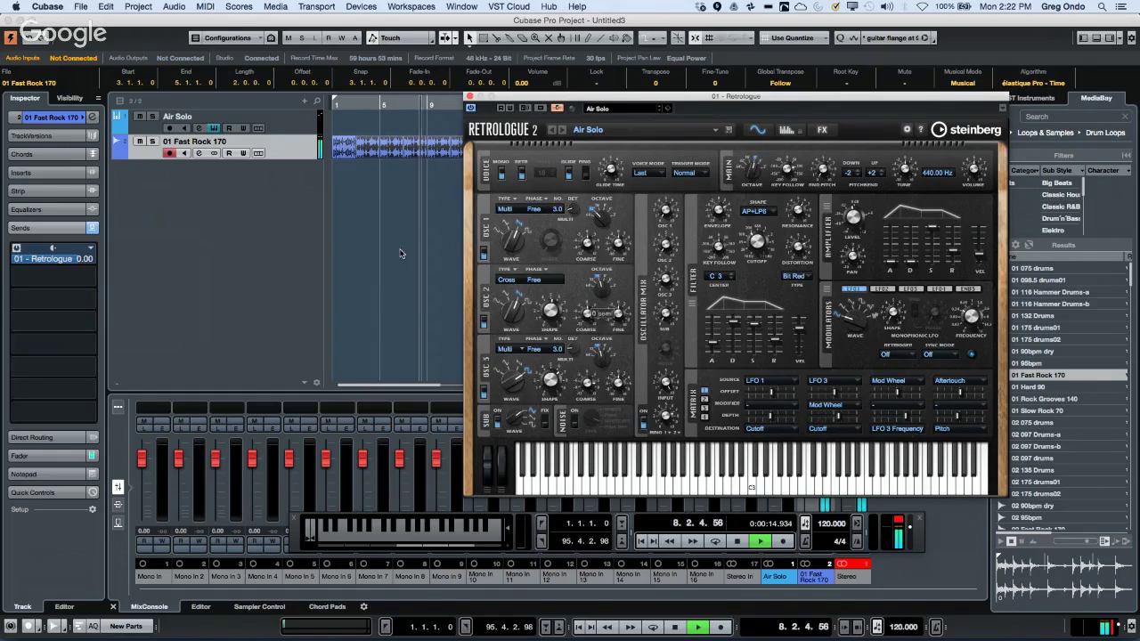
Select the Air Solo track, return to the project start, and briefly play it with virtual keyboard notes.
click(294, 129)
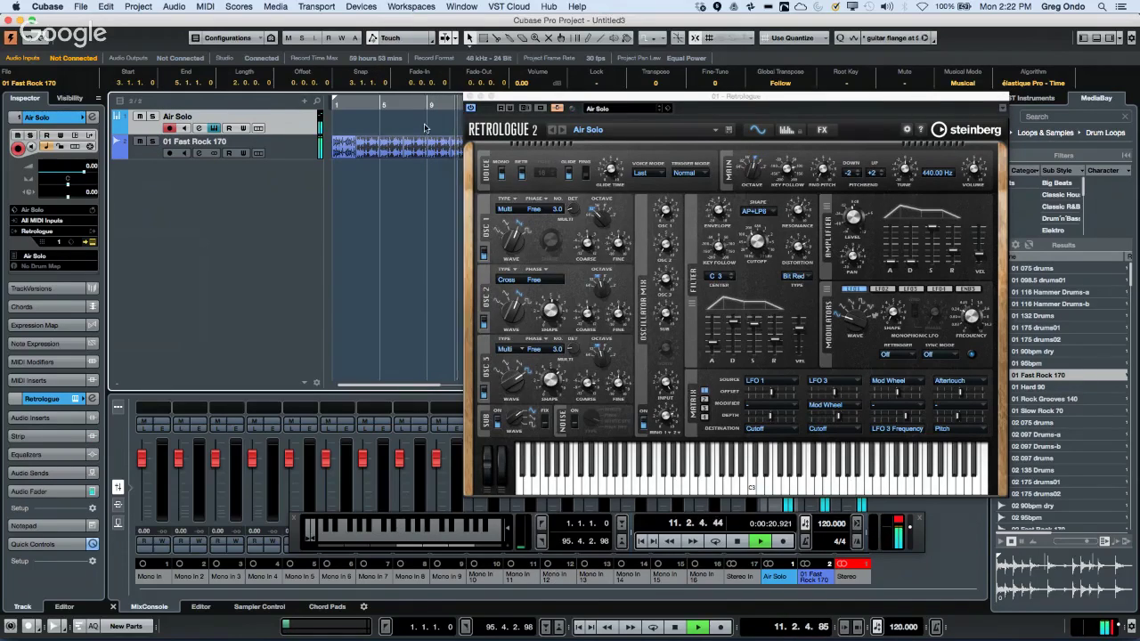
key(space)
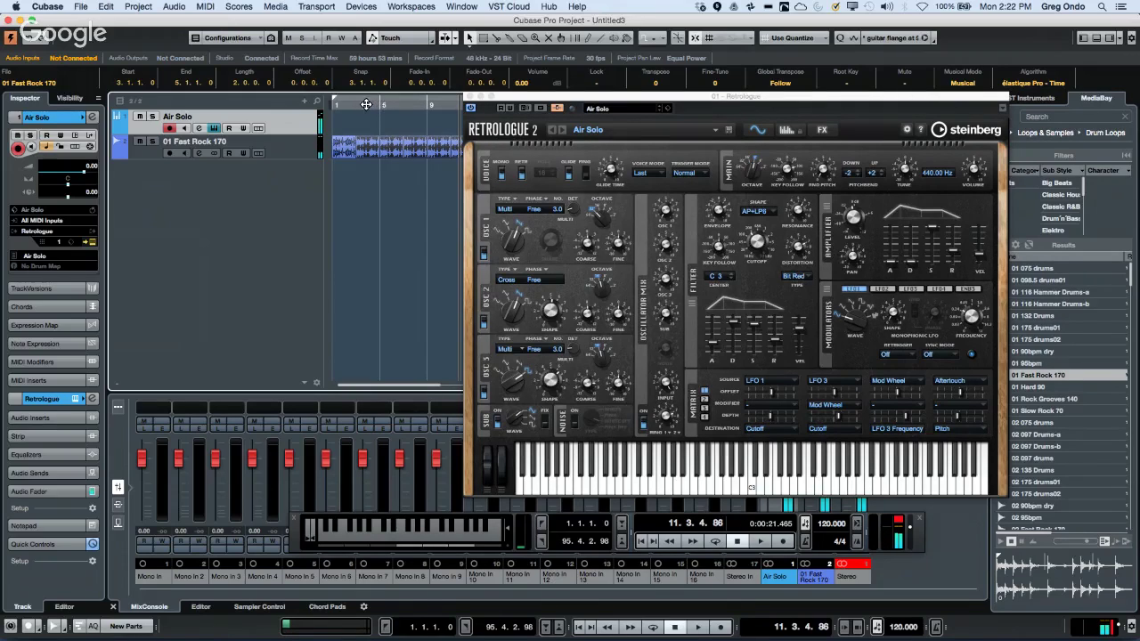
key(Home)
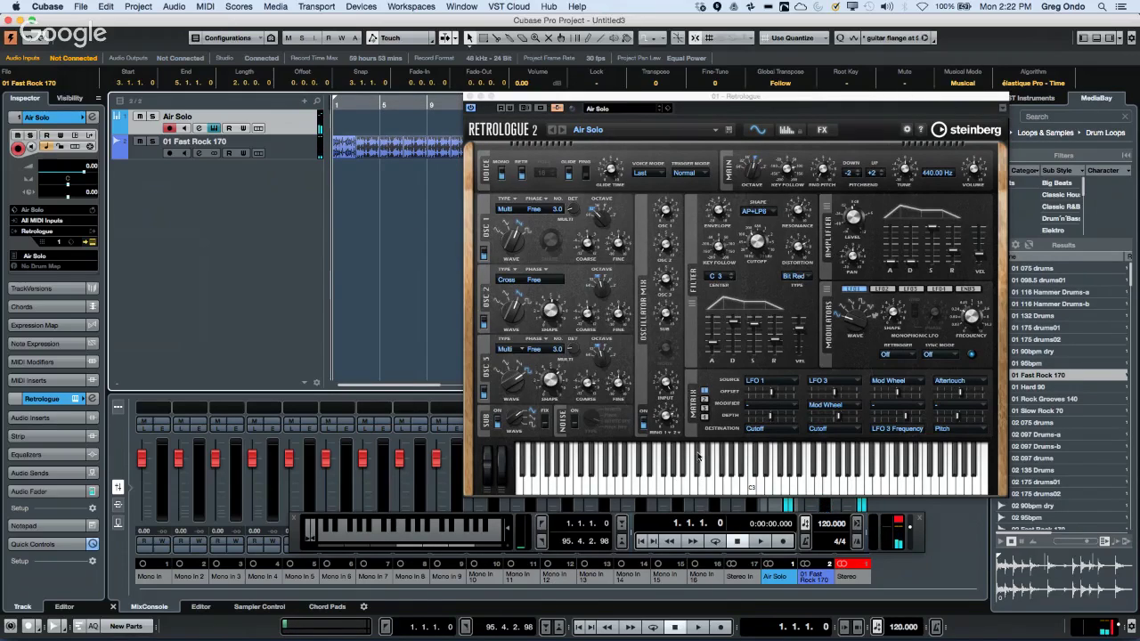
click(760, 542)
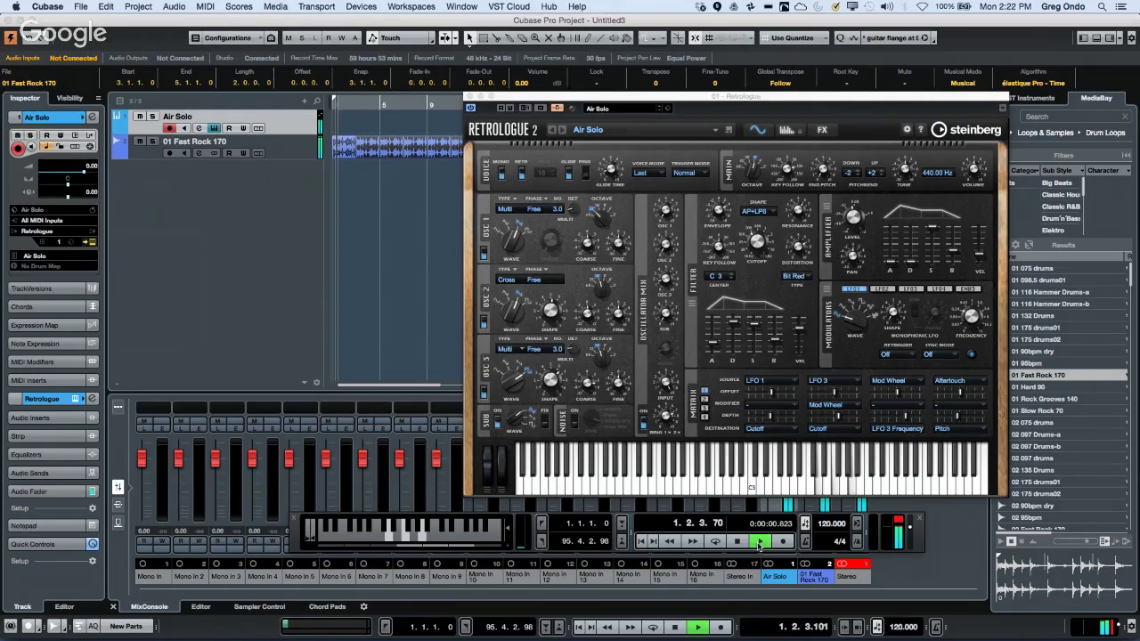
click(738, 542)
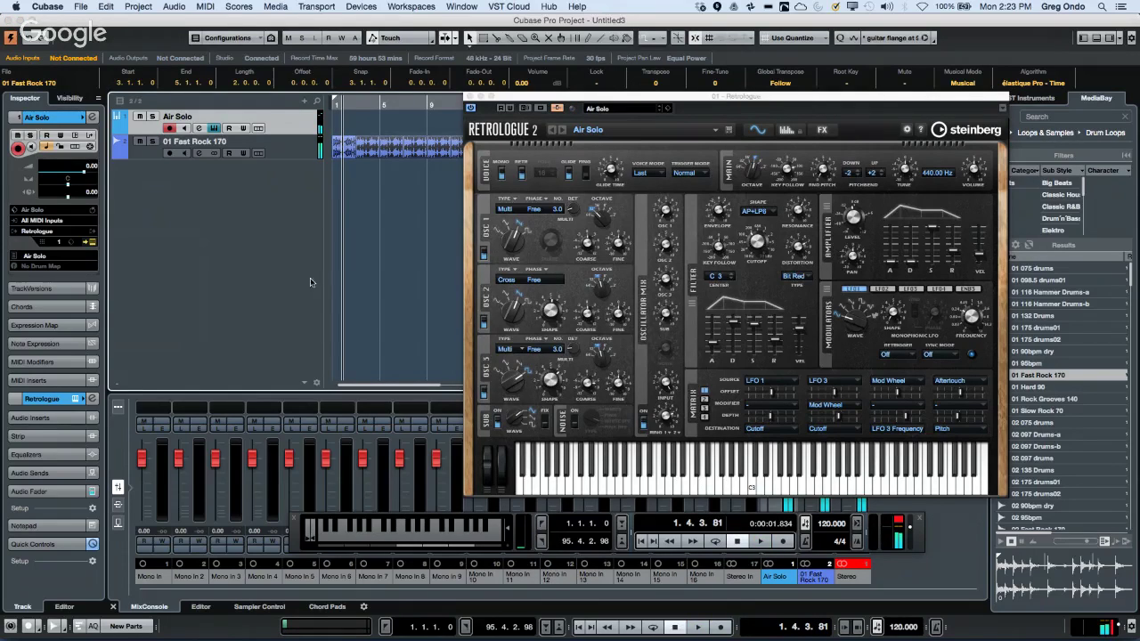
Check the instrument choices of the Air Solo track and the source and output routing in its channel settings.
click(36, 234)
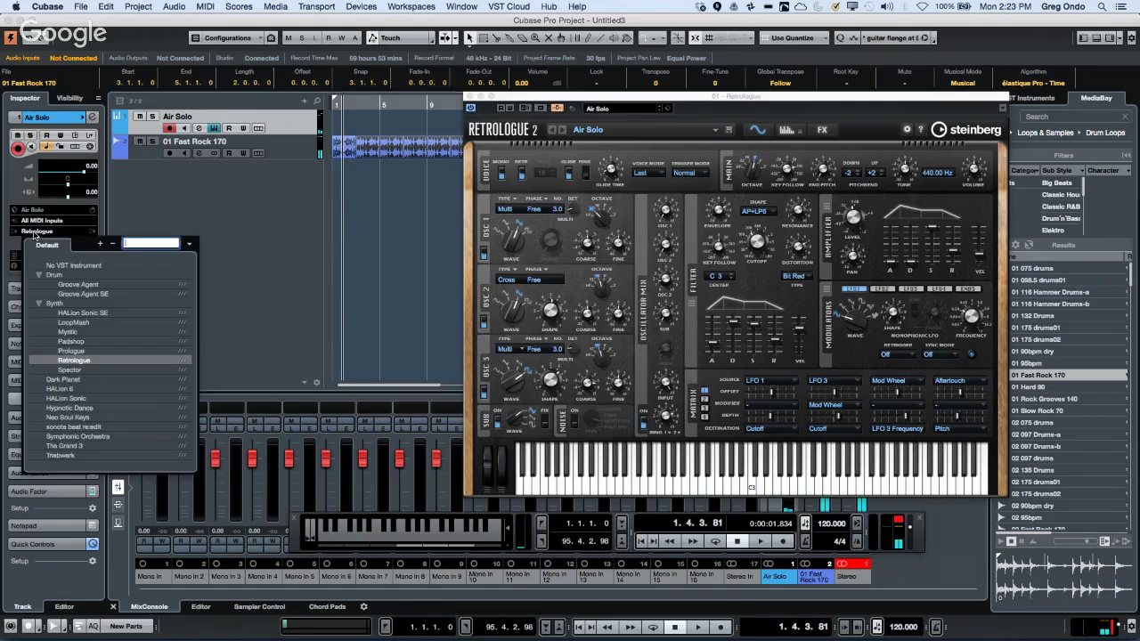
click(247, 215)
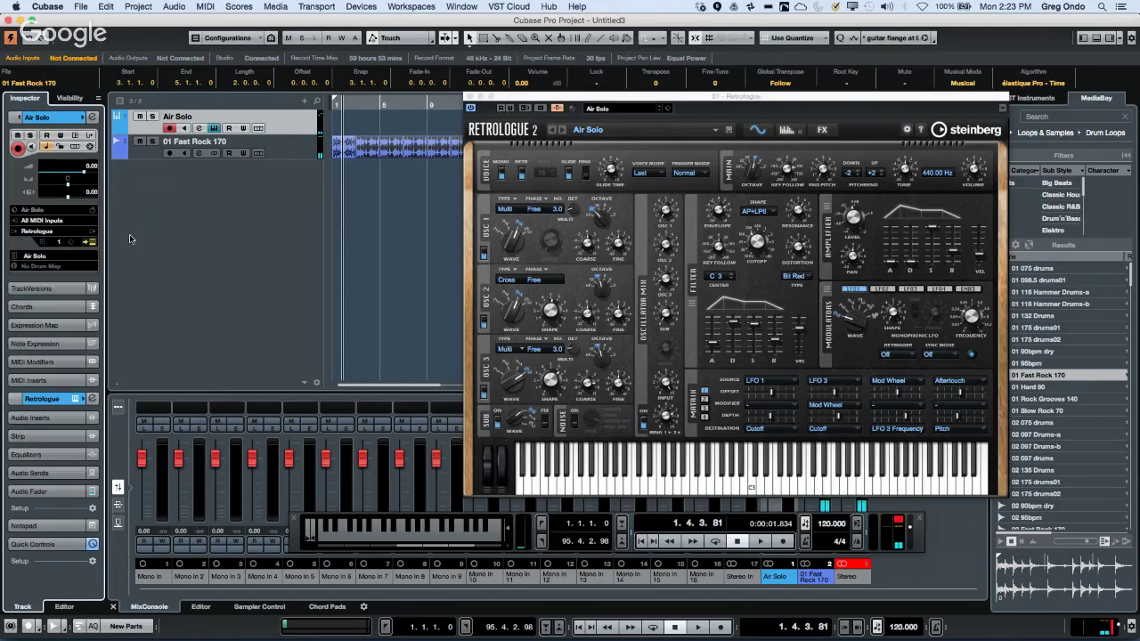
click(93, 401)
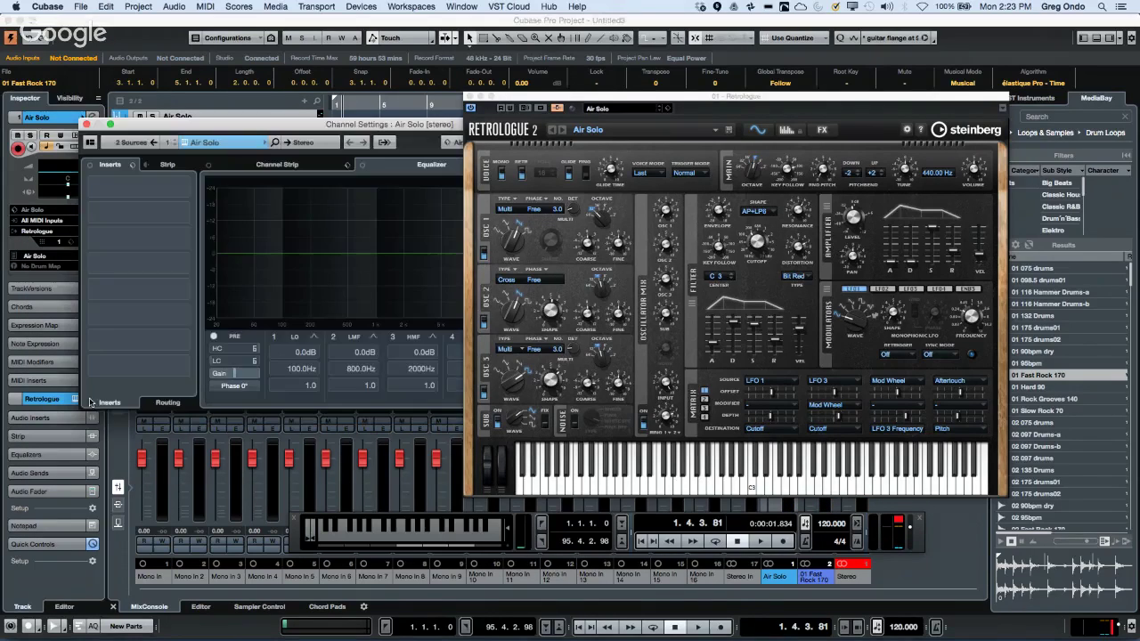
click(245, 143)
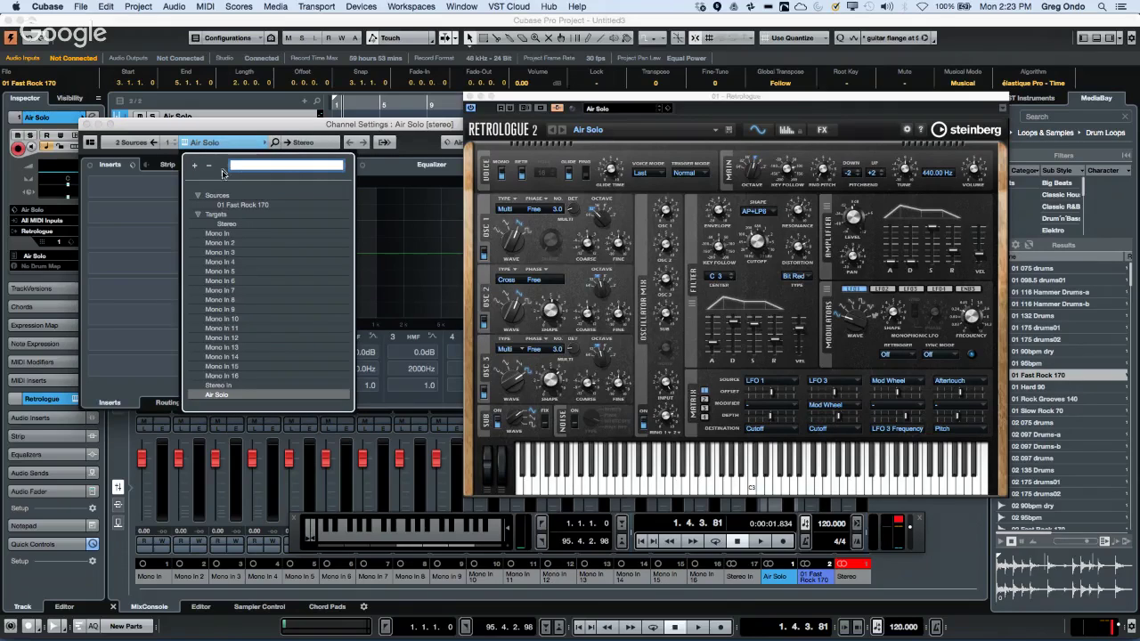
click(301, 142)
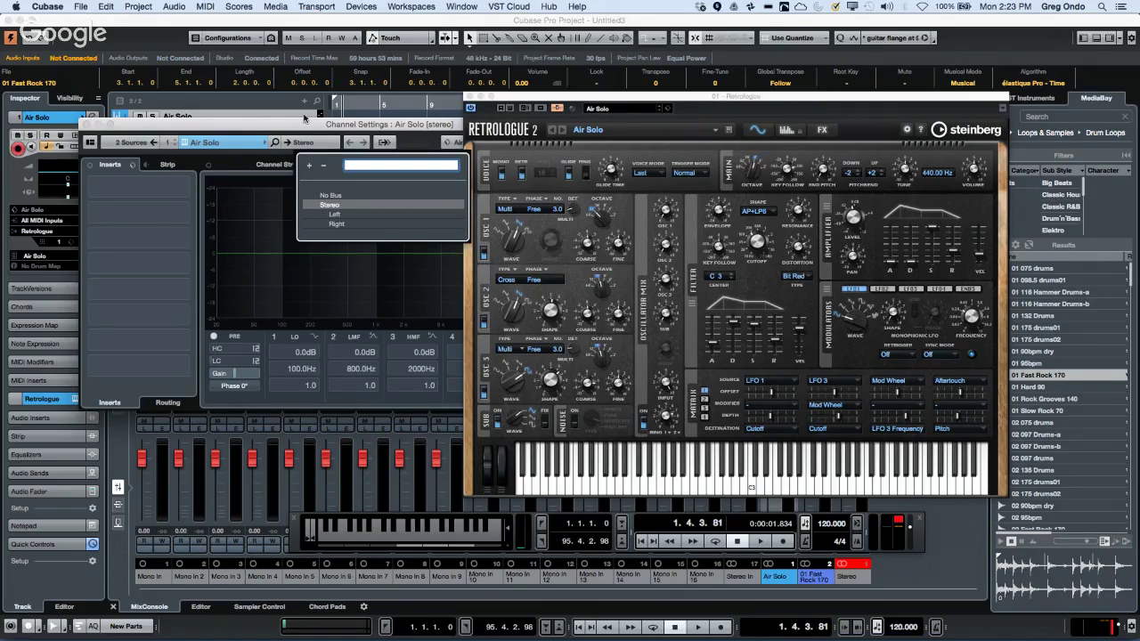
click(308, 123)
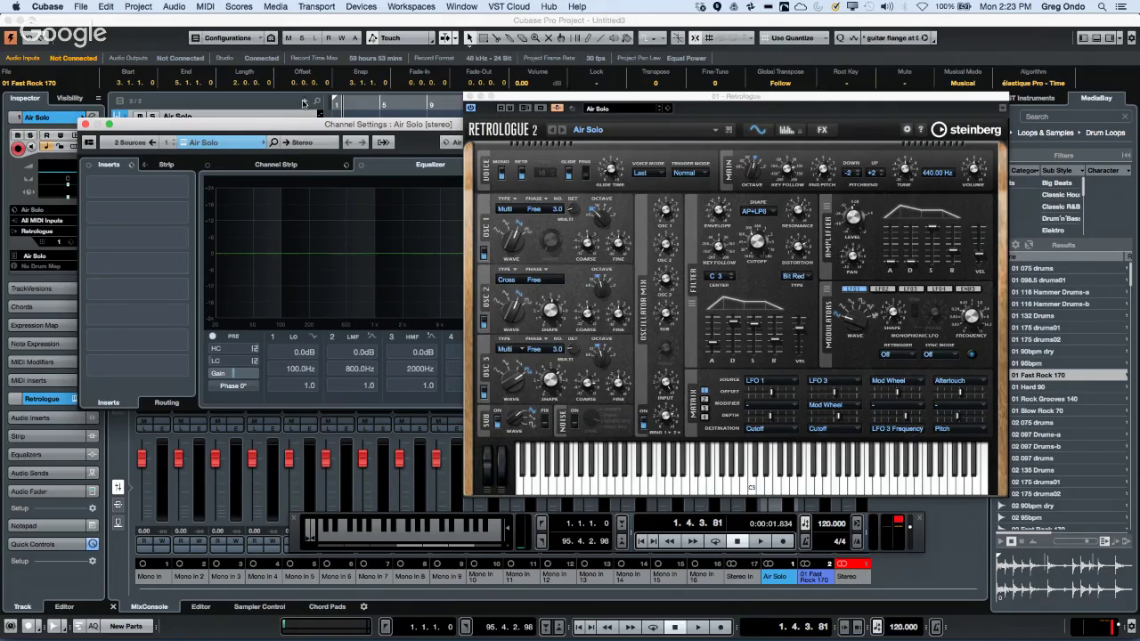
Move the Air Solo channel settings aside and examine the channel's sends.
drag(299, 123, 116, 129)
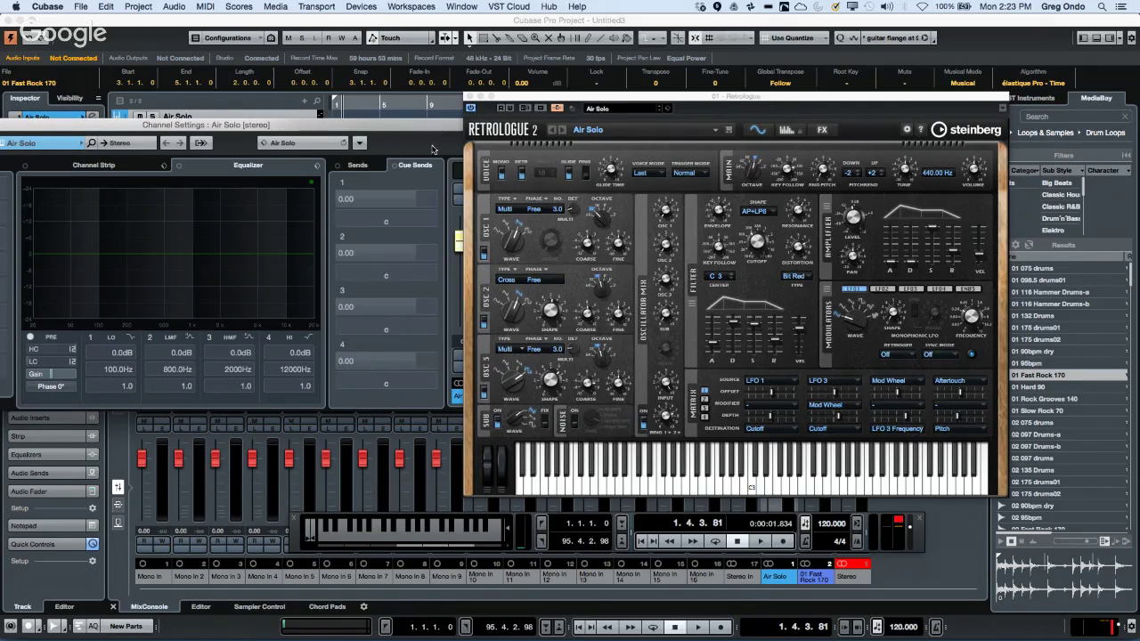
click(360, 166)
drag(389, 140, 407, 230)
Select the 01 Fast Rock 170 track and deactivate its send to the Retrologue side-chain.
click(290, 157)
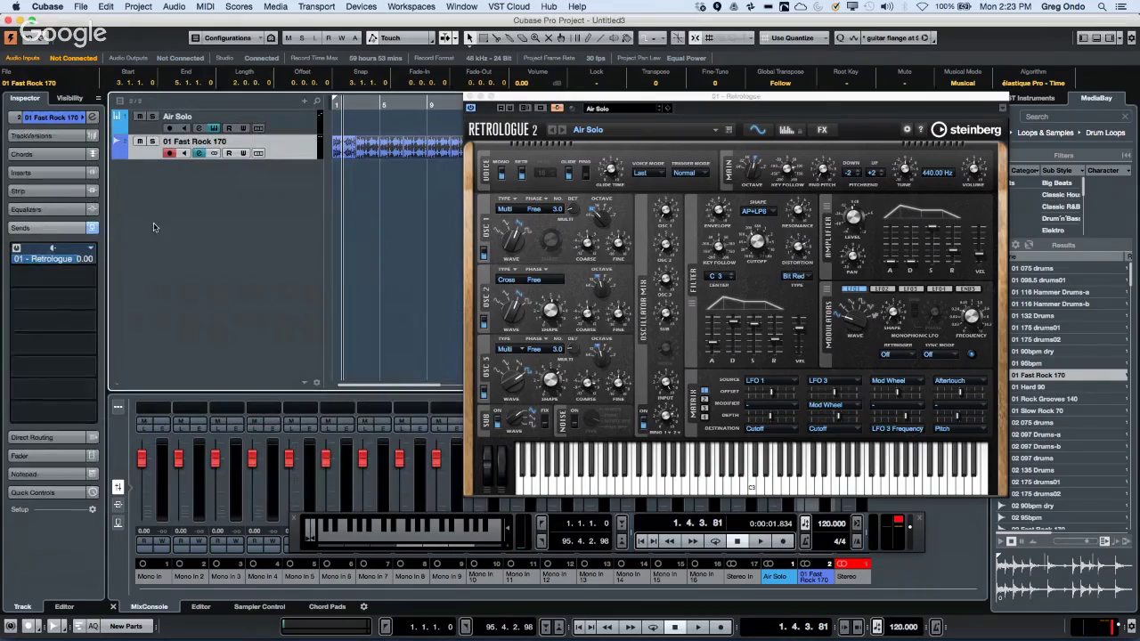
click(19, 264)
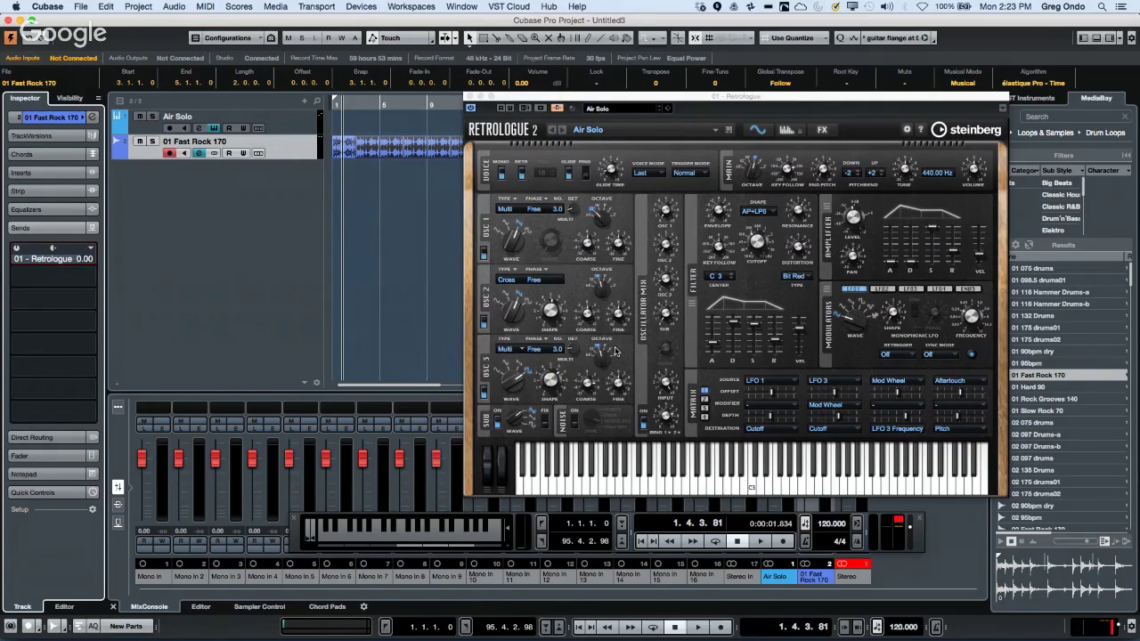
click(557, 108)
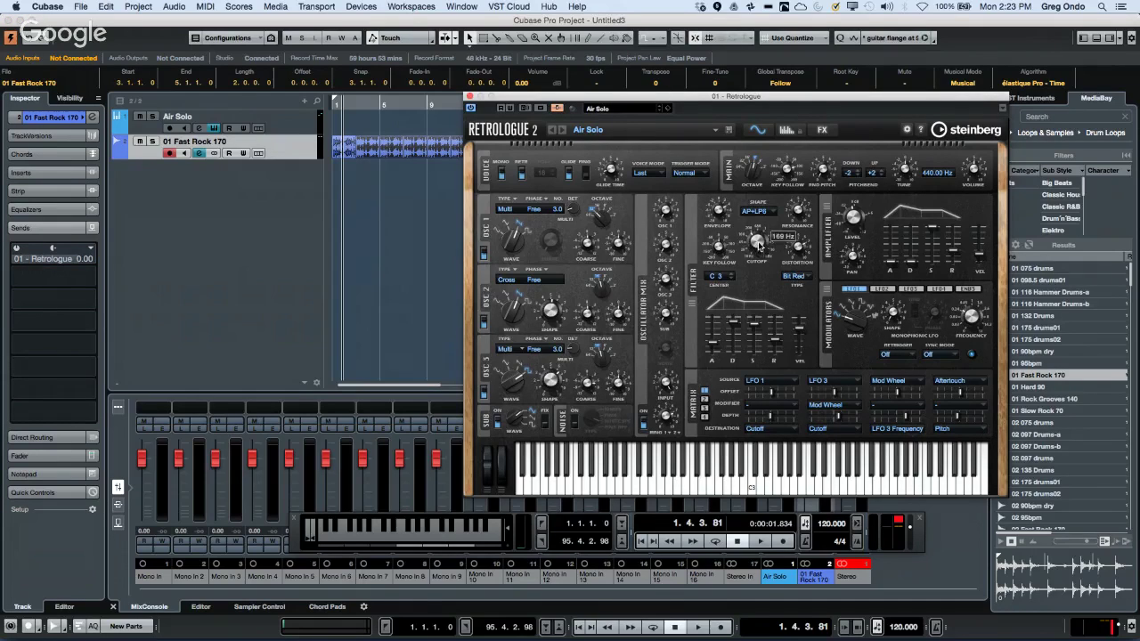
mouse_move(712, 217)
Toggle Retrologue's side-chain input off and on again, and close the Retrologue window.
drag(590, 98, 501, 80)
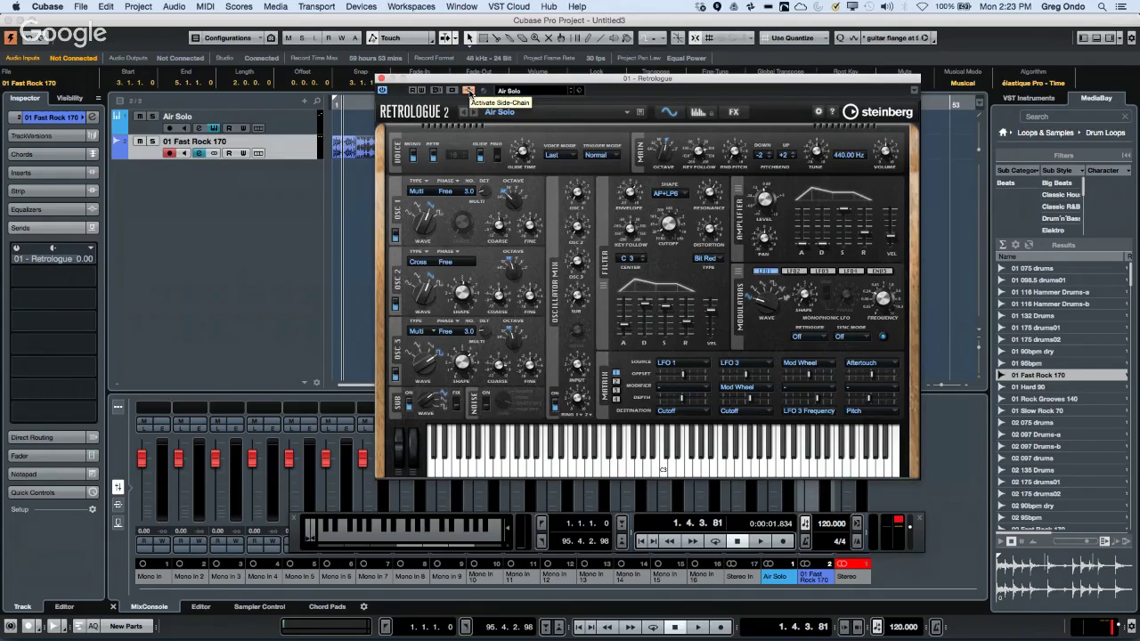
click(470, 91)
click(469, 91)
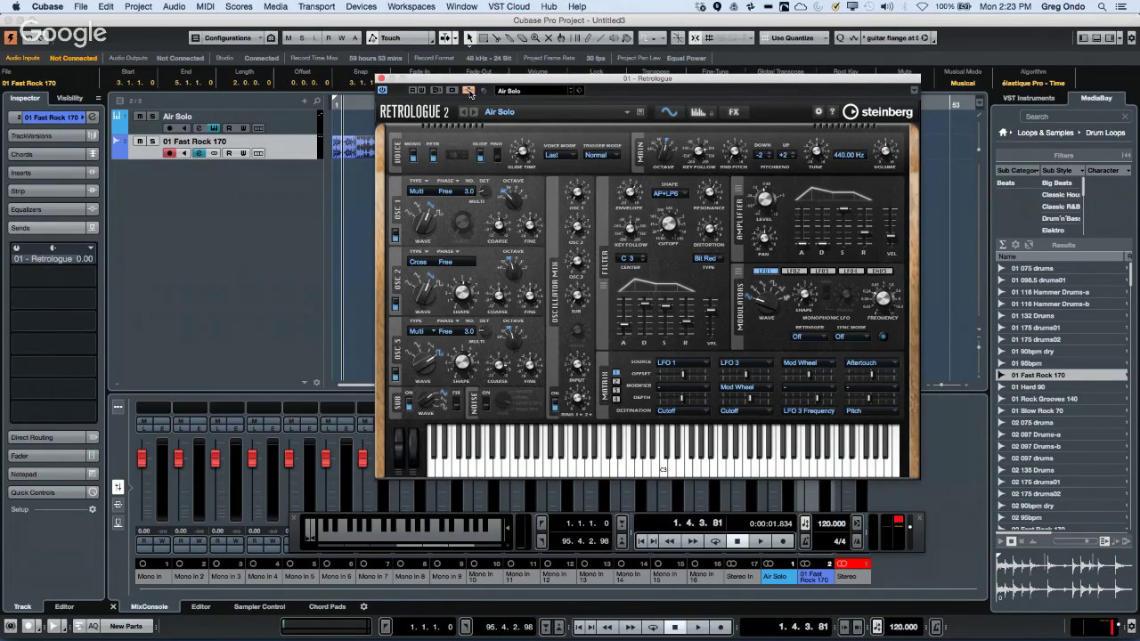
click(469, 90)
click(470, 91)
mouse_move(570, 351)
mouse_move(666, 227)
click(382, 79)
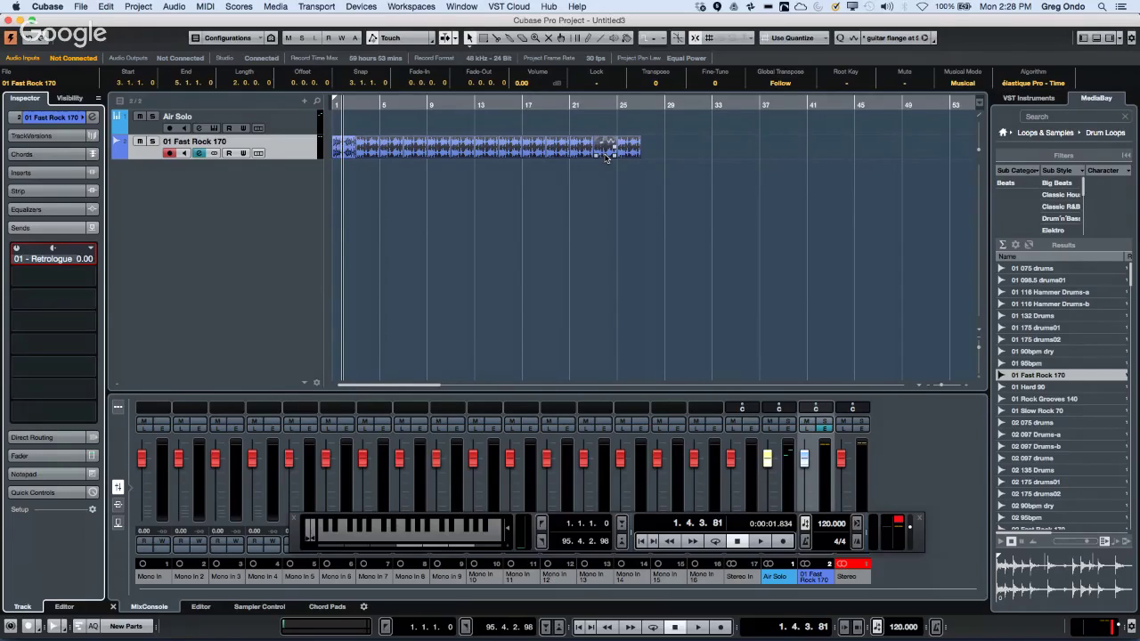
Open the UNINVITED project from the recent projects and move the project cursor to just before bar 11.
click(81, 7)
mouse_move(160, 283)
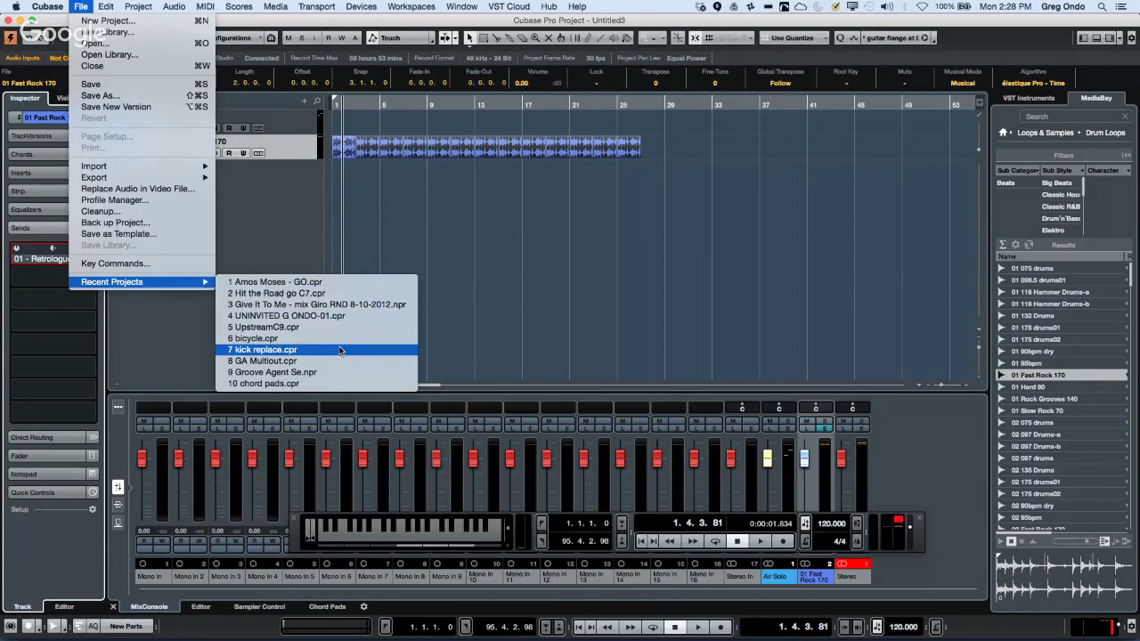
click(375, 320)
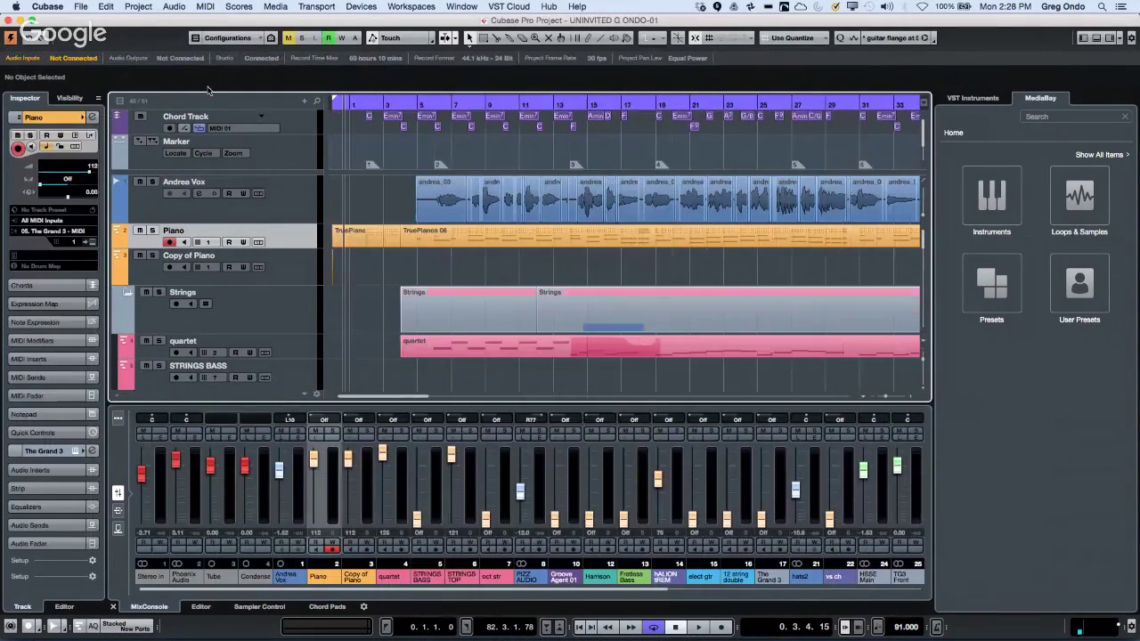
drag(378, 101, 371, 56)
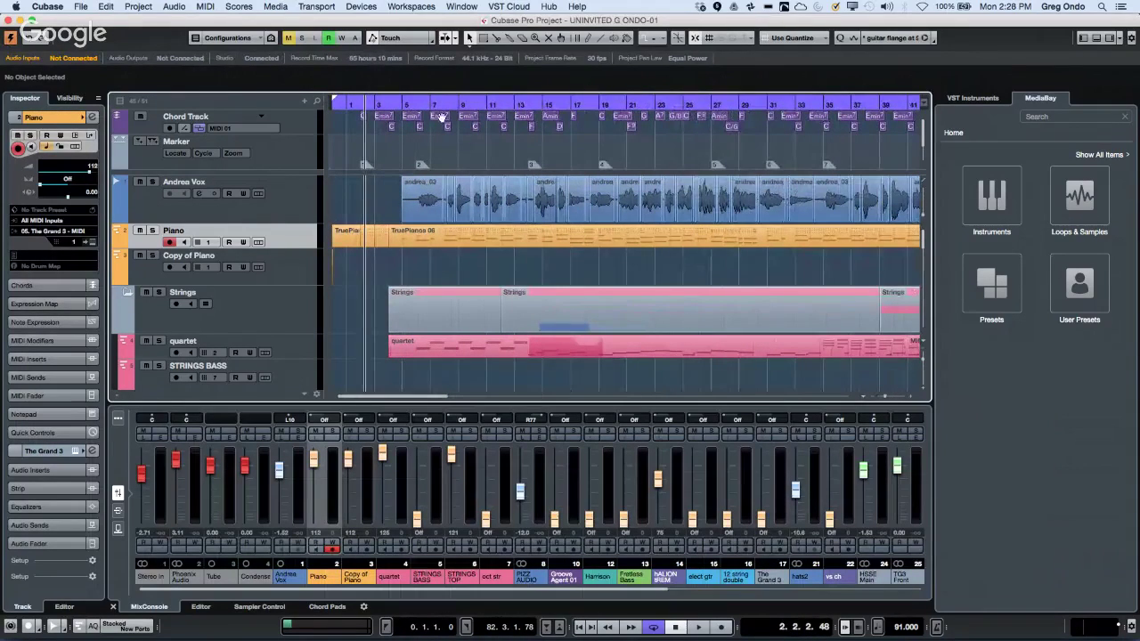
click(486, 104)
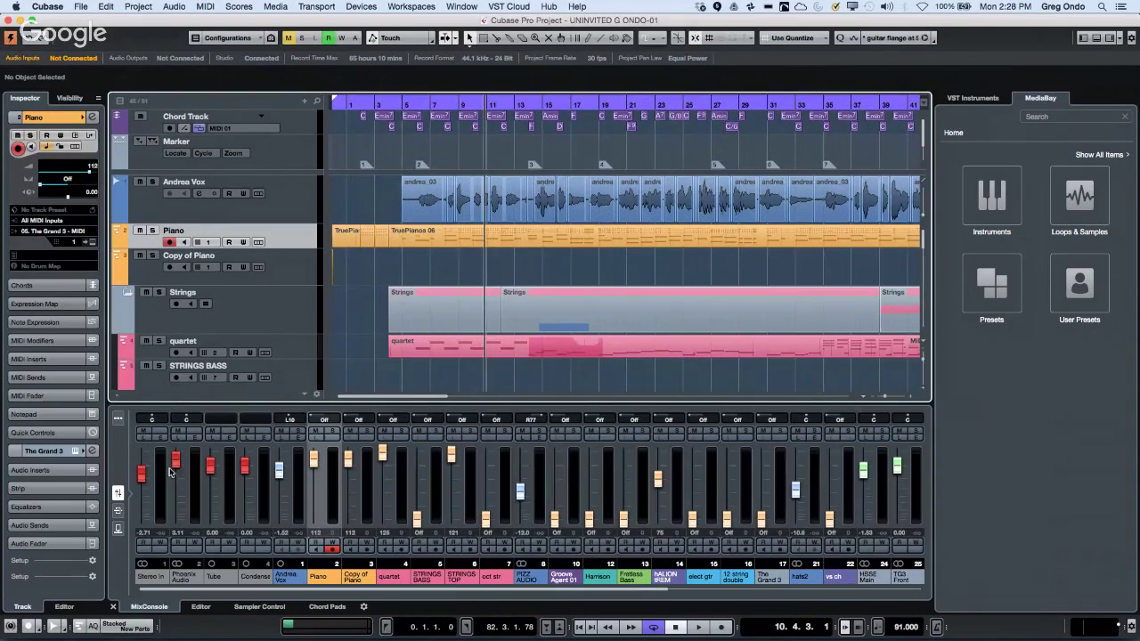
Show the MixConsole toolbar and filter the mixer to hide the input channels.
click(117, 418)
click(401, 417)
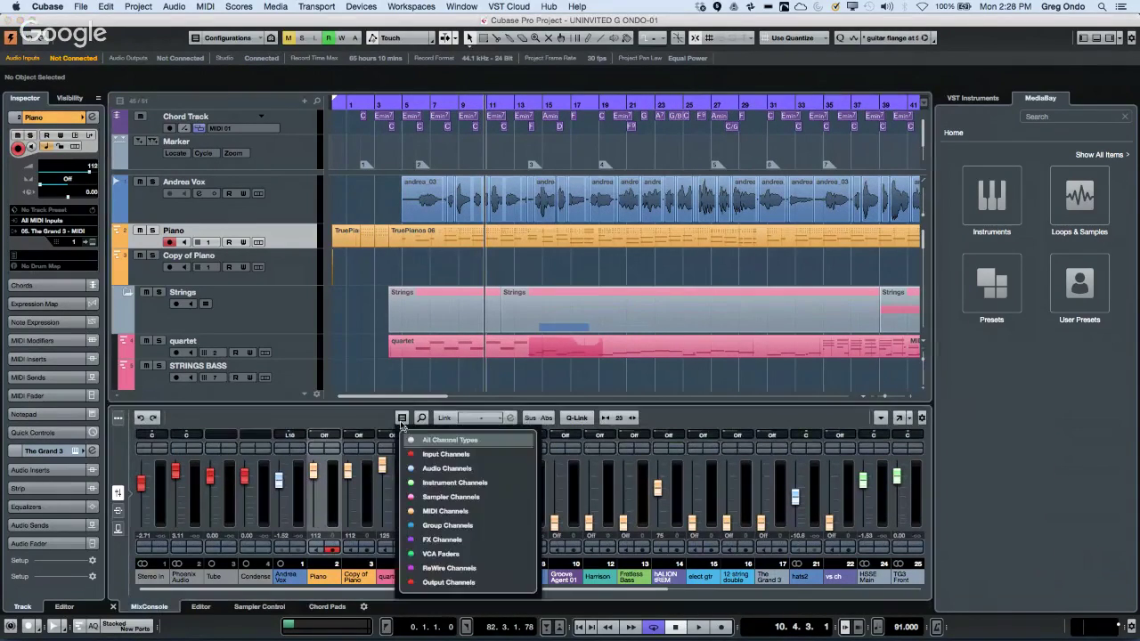
click(420, 454)
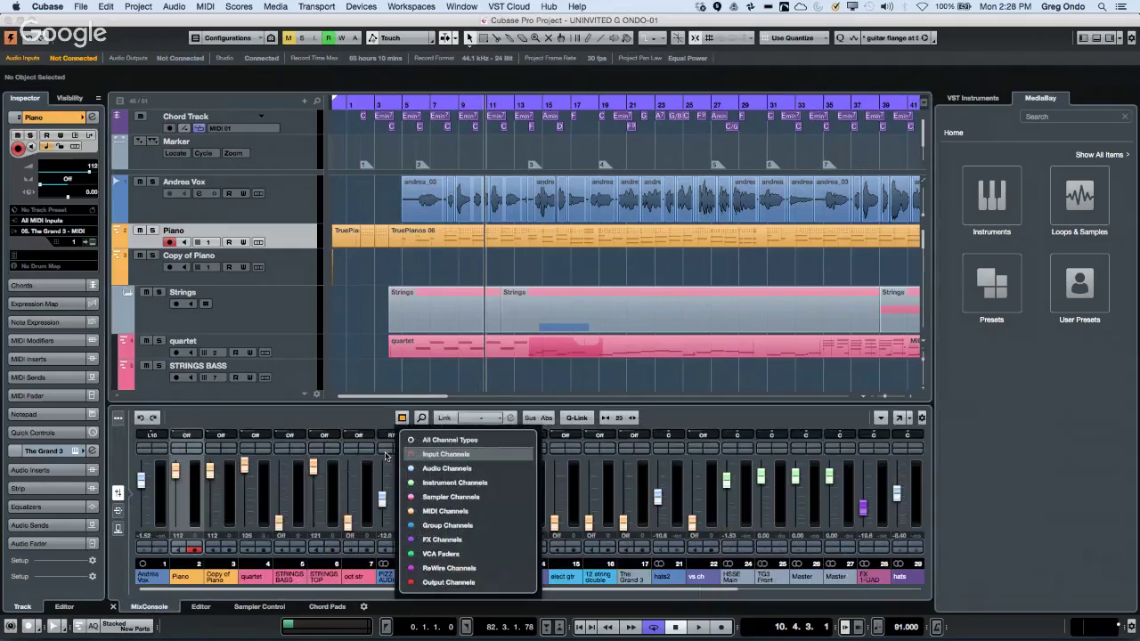
click(380, 367)
Play the project and look over the string, bass and guitar tracks across the full arrangement.
key(space)
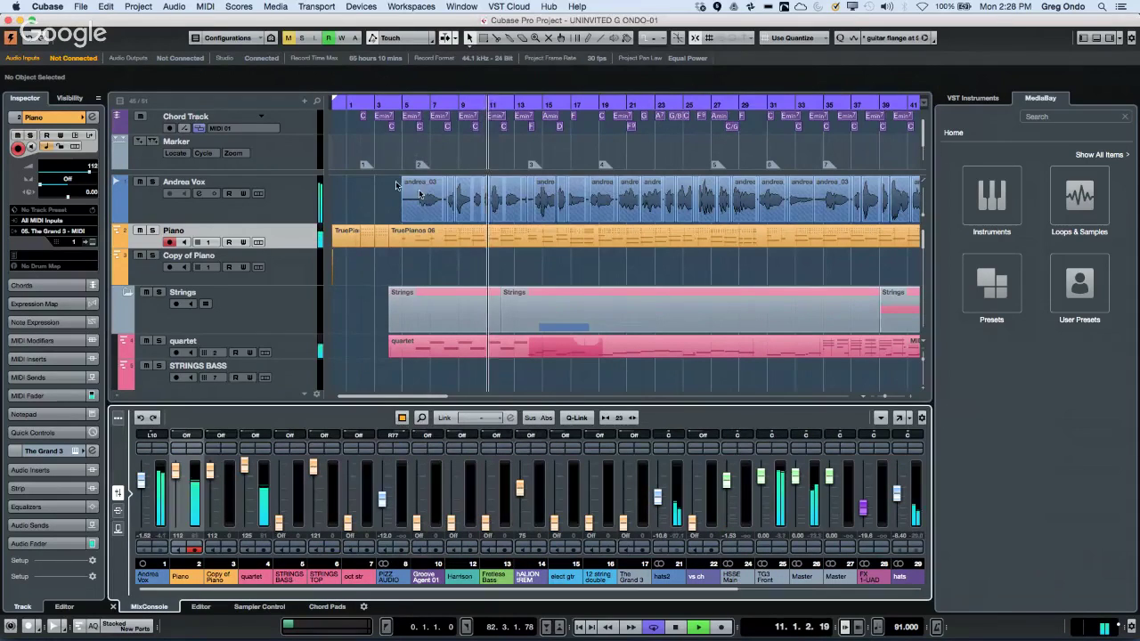
scroll(547, 226, down, 8)
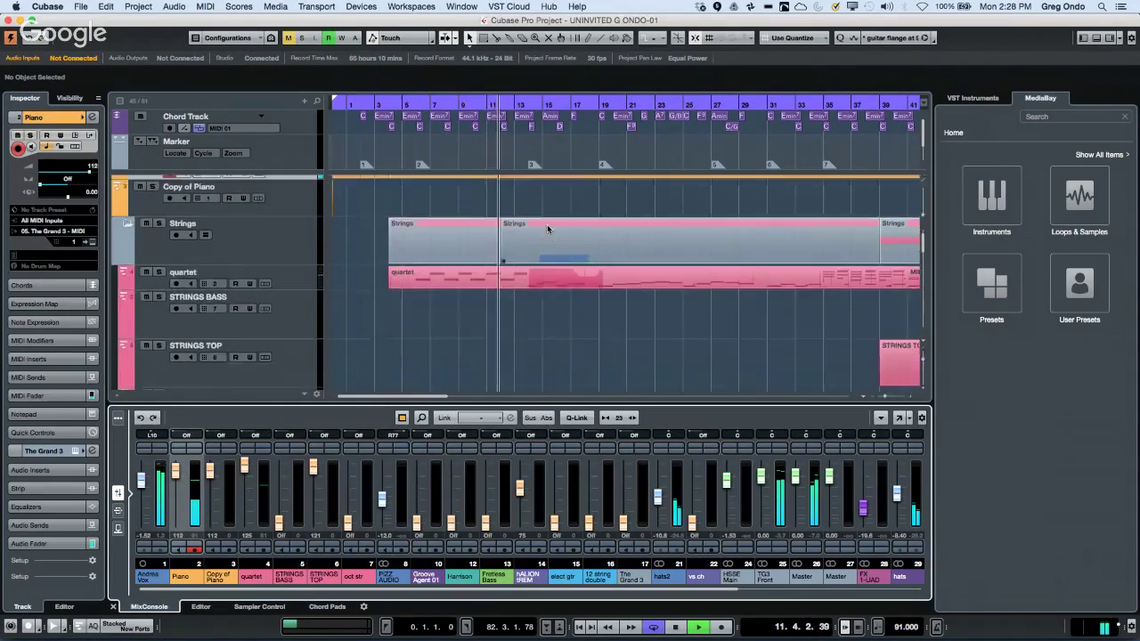
scroll(534, 223, up, 3)
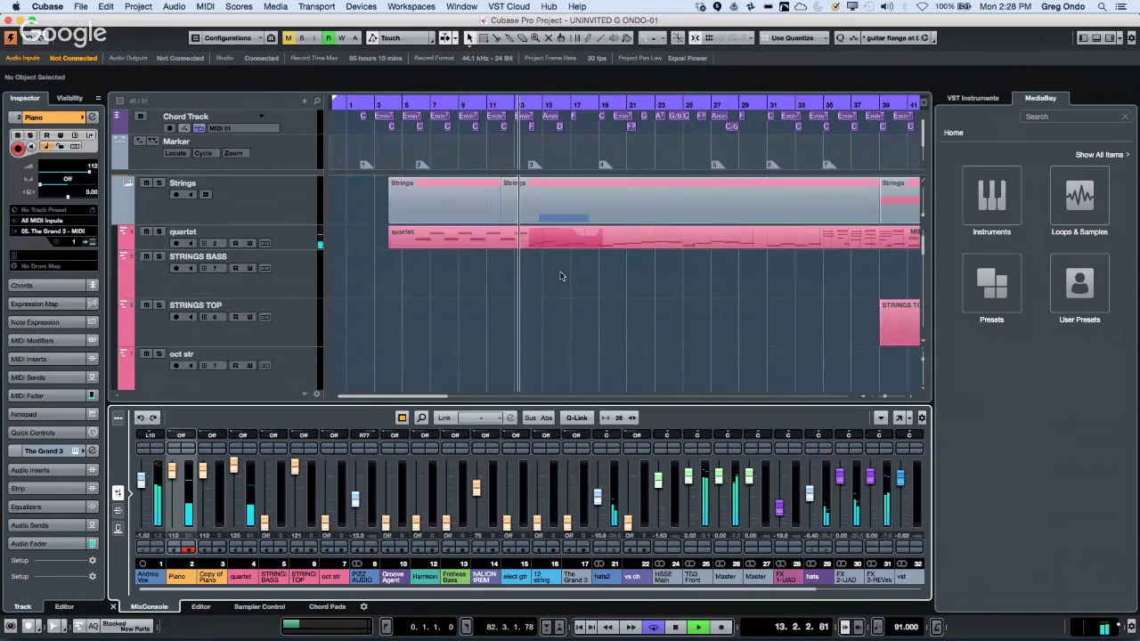
key(g)
key(g)
key(g)
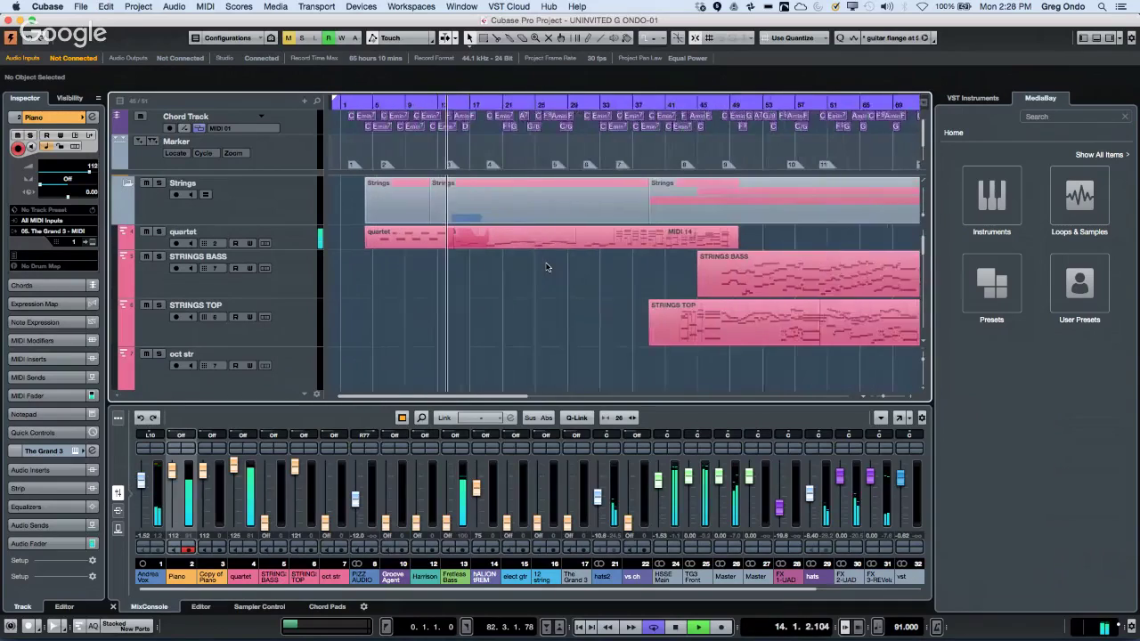
scroll(534, 267, down, 8)
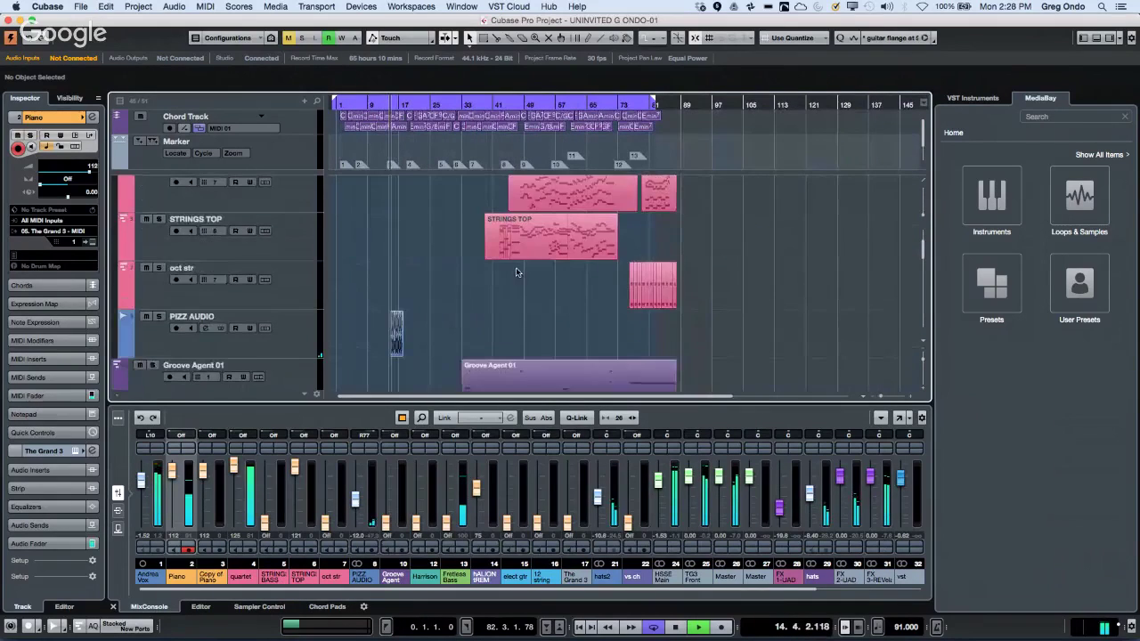
scroll(513, 272, up, 6)
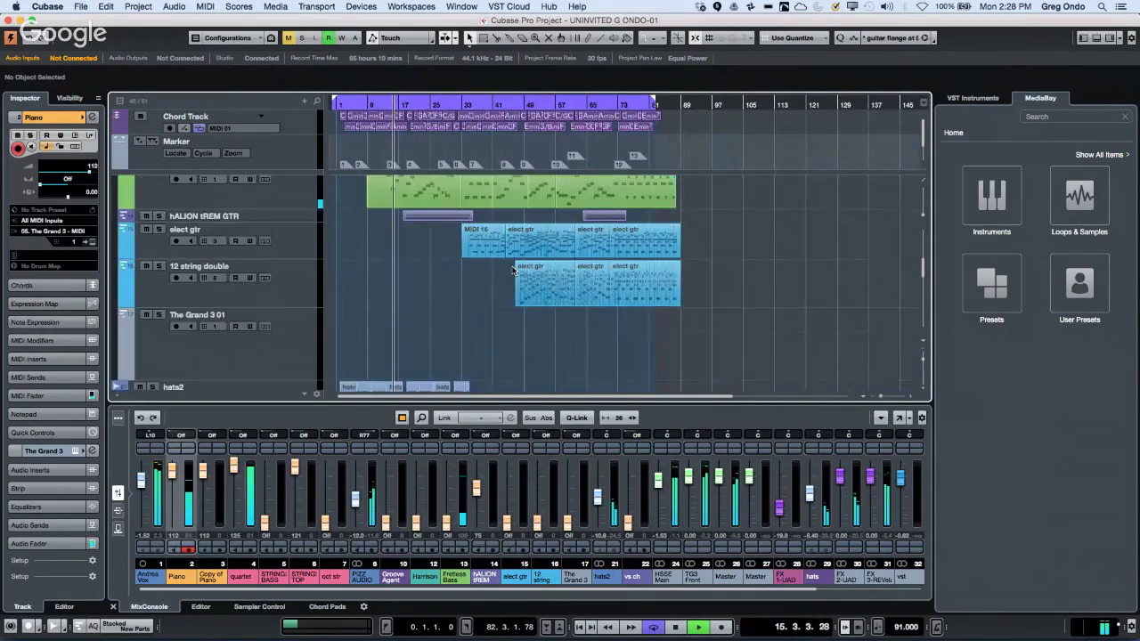
scroll(514, 272, up, 3)
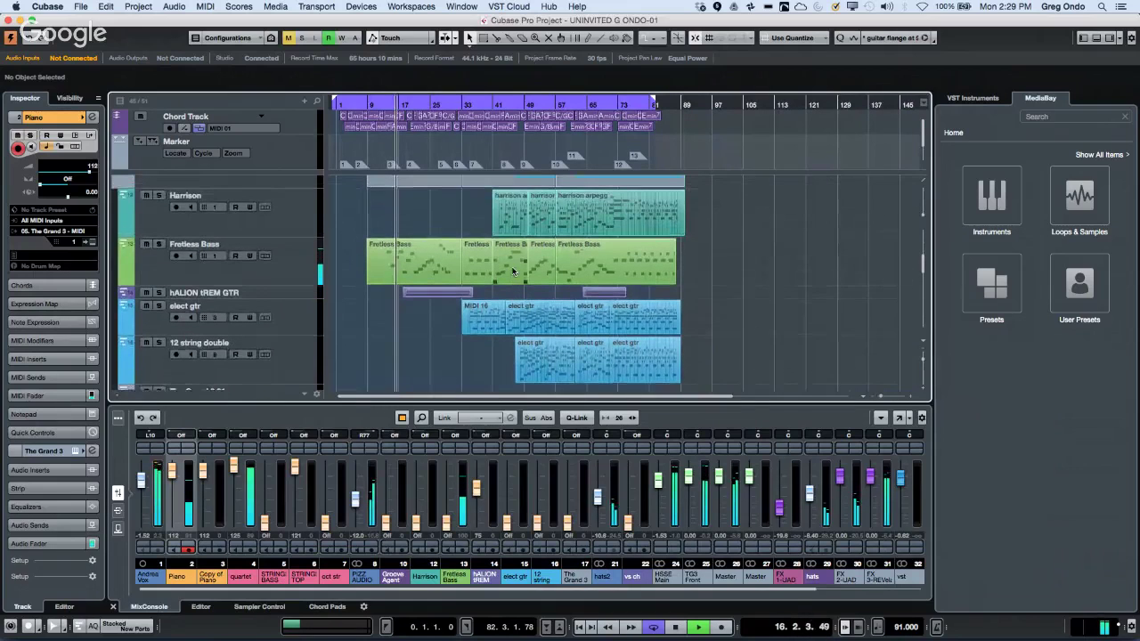
scroll(513, 272, up, 1)
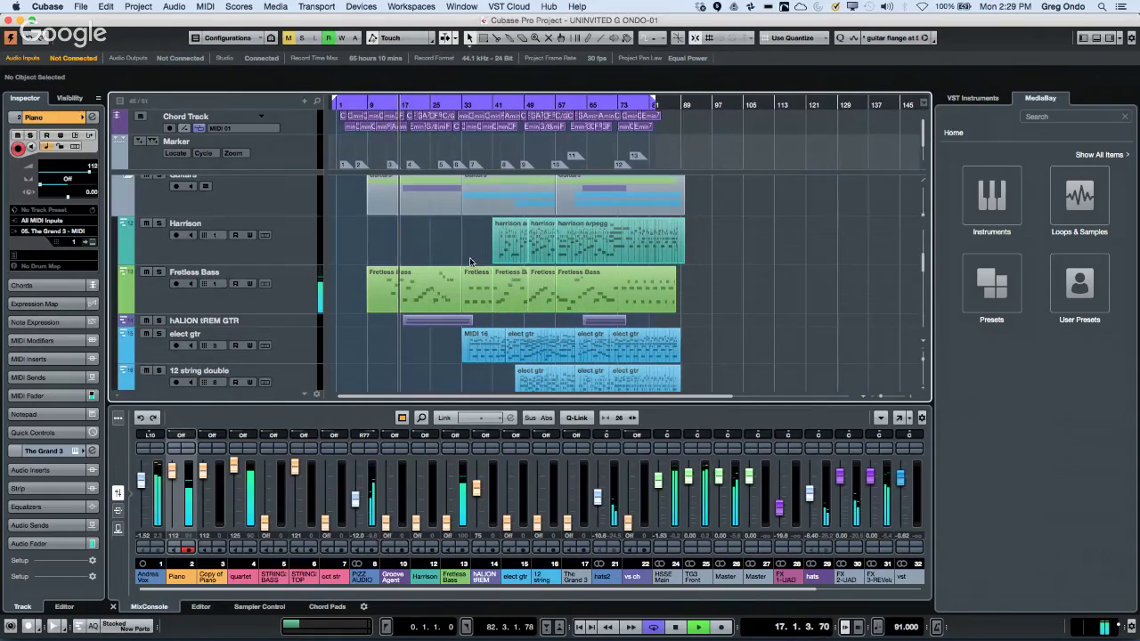
Render in place, with current settings, the elect gtr part from bar 44, Fretless Bass part from bar 41 and harrison arpegg part from bar 50.
click(525, 348)
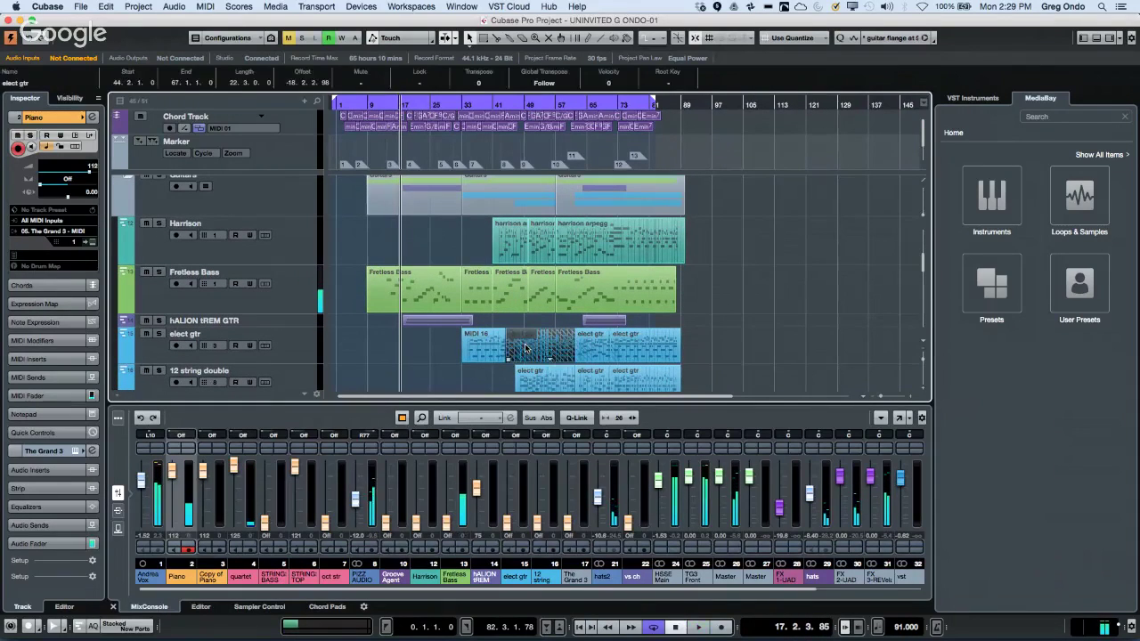
click(505, 282)
shift+click(535, 258)
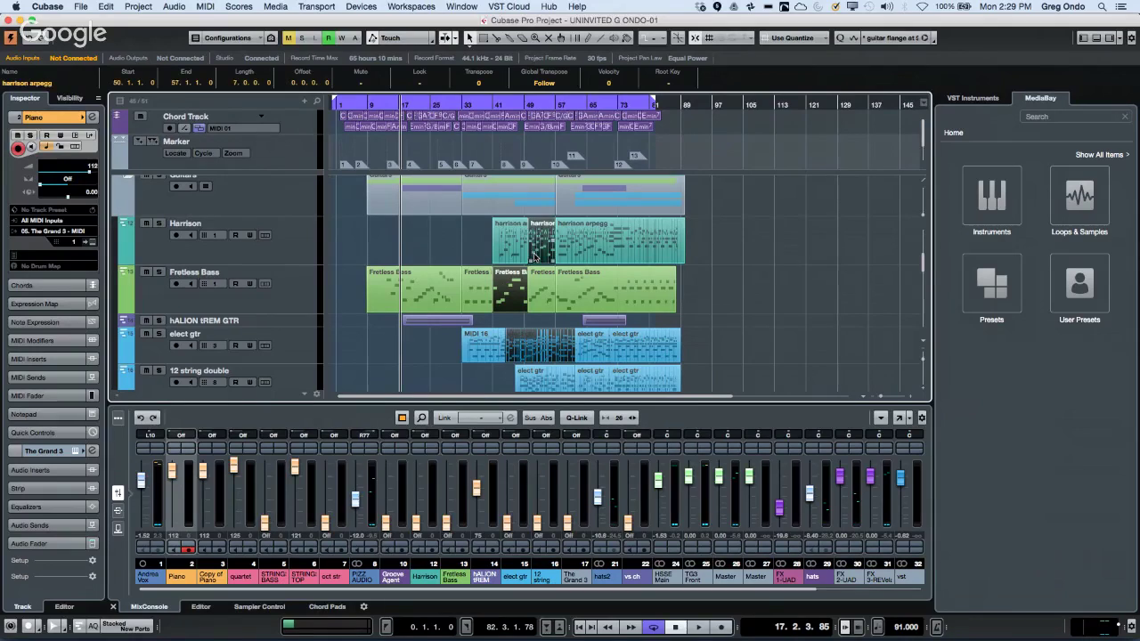
right_click(535, 258)
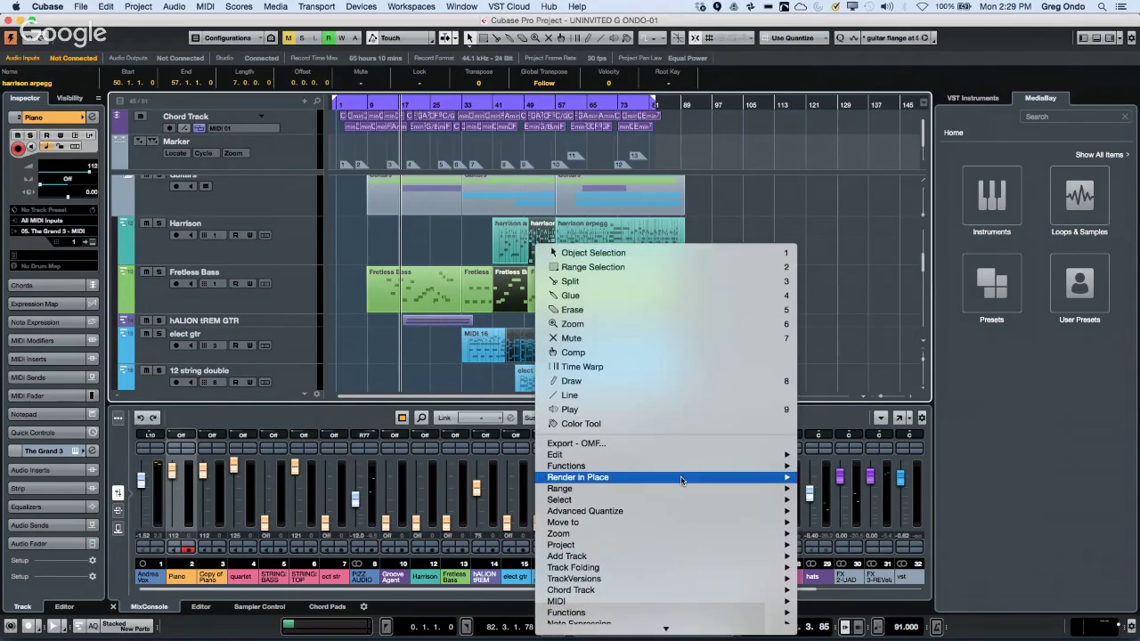
mouse_move(678, 481)
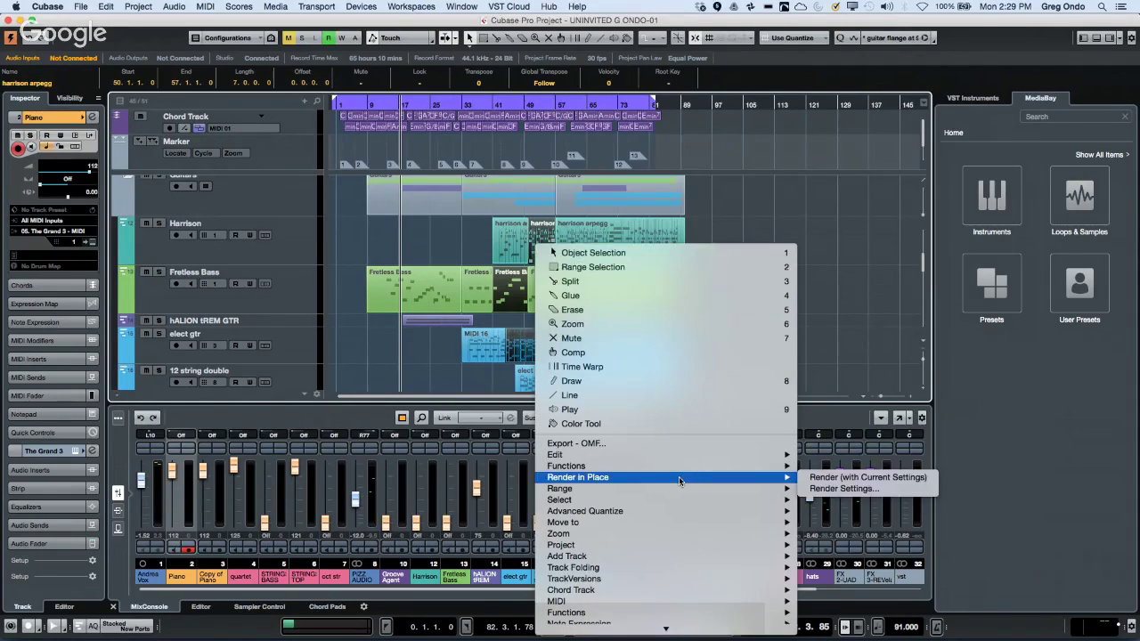
click(847, 482)
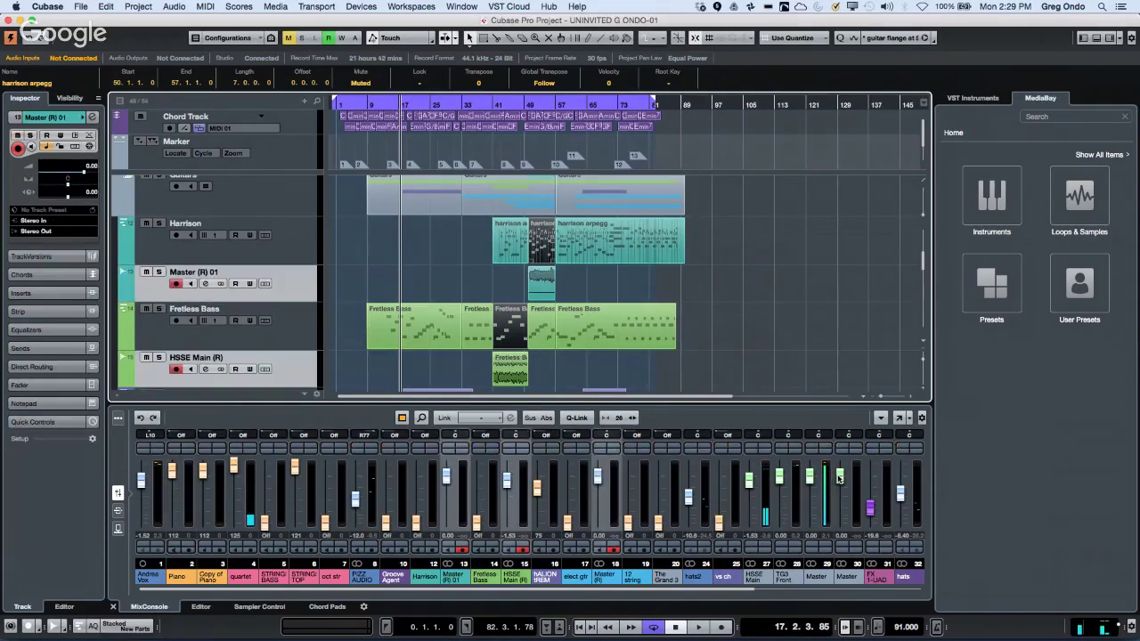
Examine the rendered audio tracks beneath their Harrison, Fretless Bass and elect gtr source parts, and undo the render.
click(731, 329)
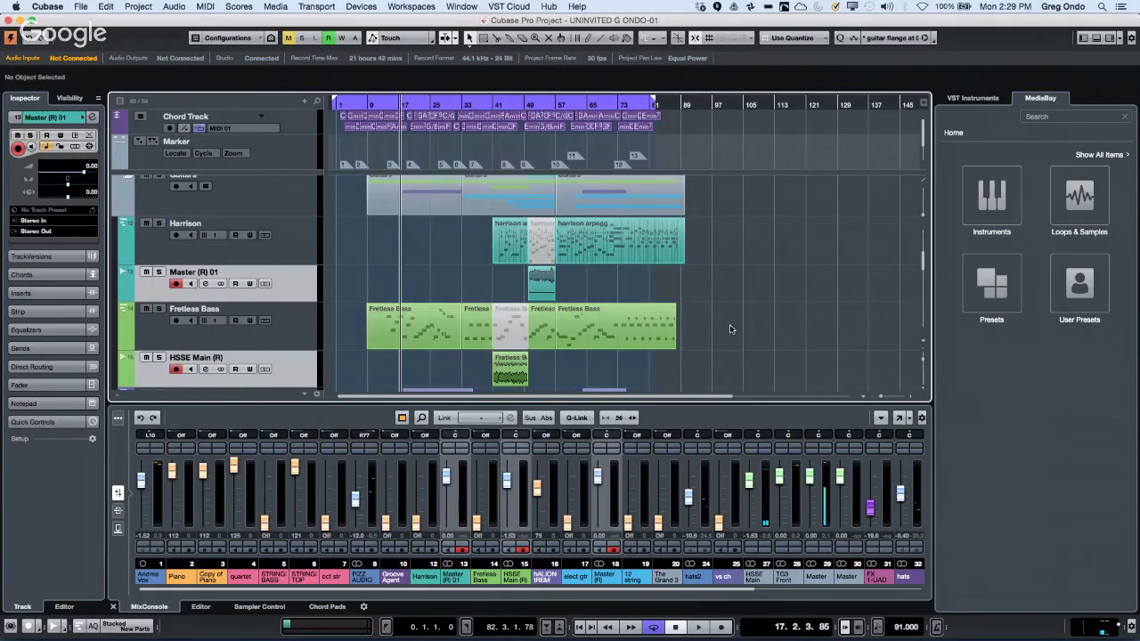
scroll(730, 329, down, 1)
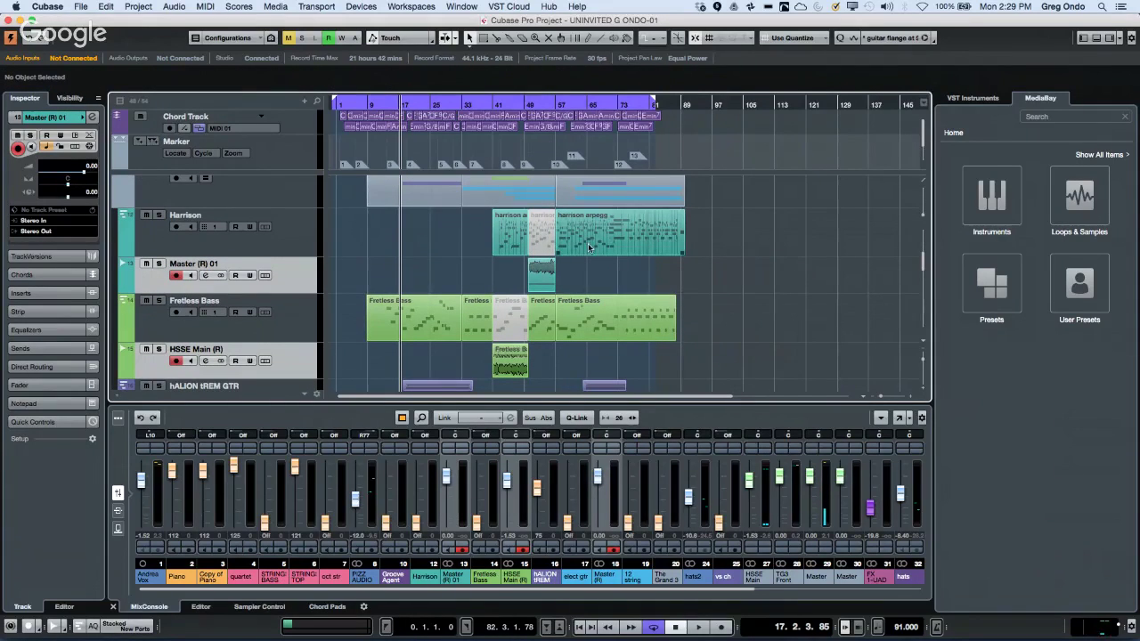
scroll(579, 266, down, 1)
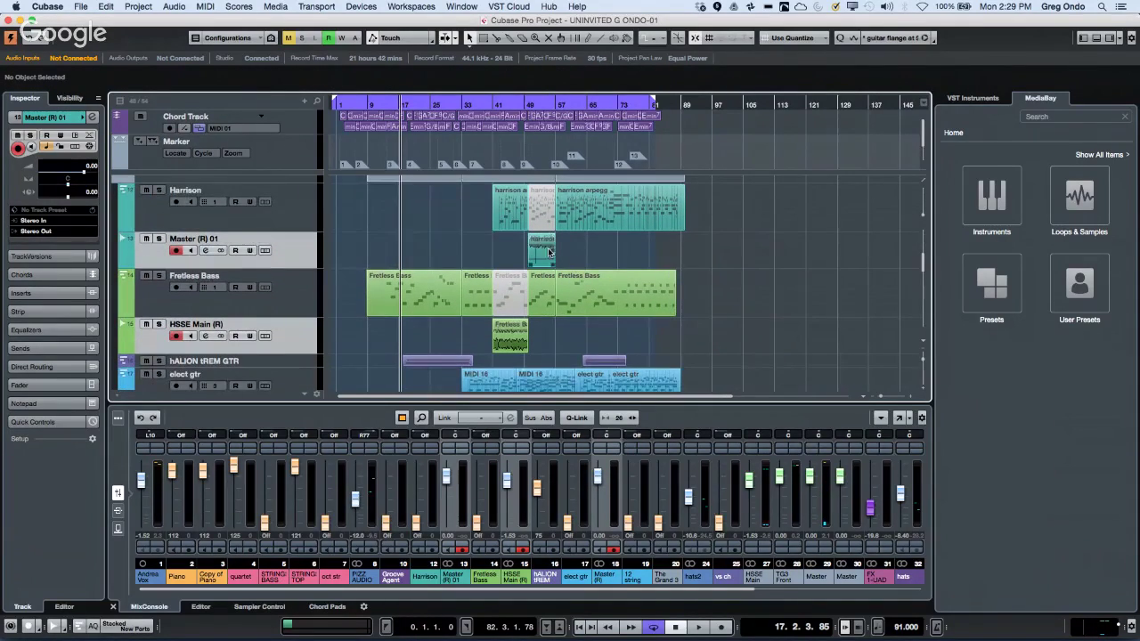
scroll(575, 318, down, 3)
scroll(574, 317, down, 8)
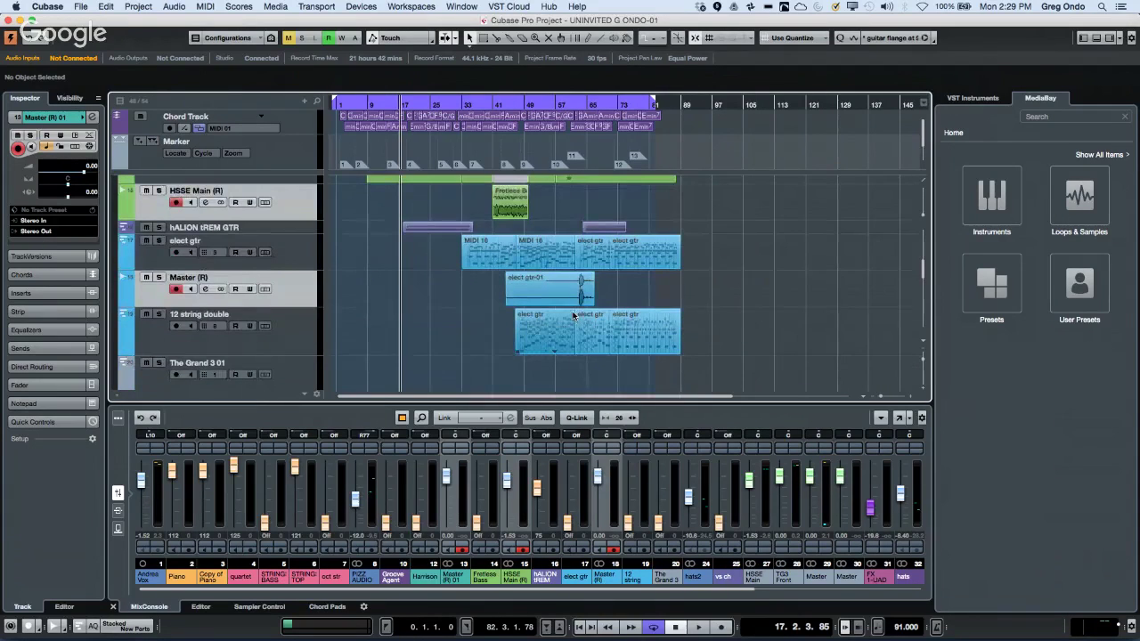
scroll(572, 312, up, 8)
scroll(571, 314, up, 10)
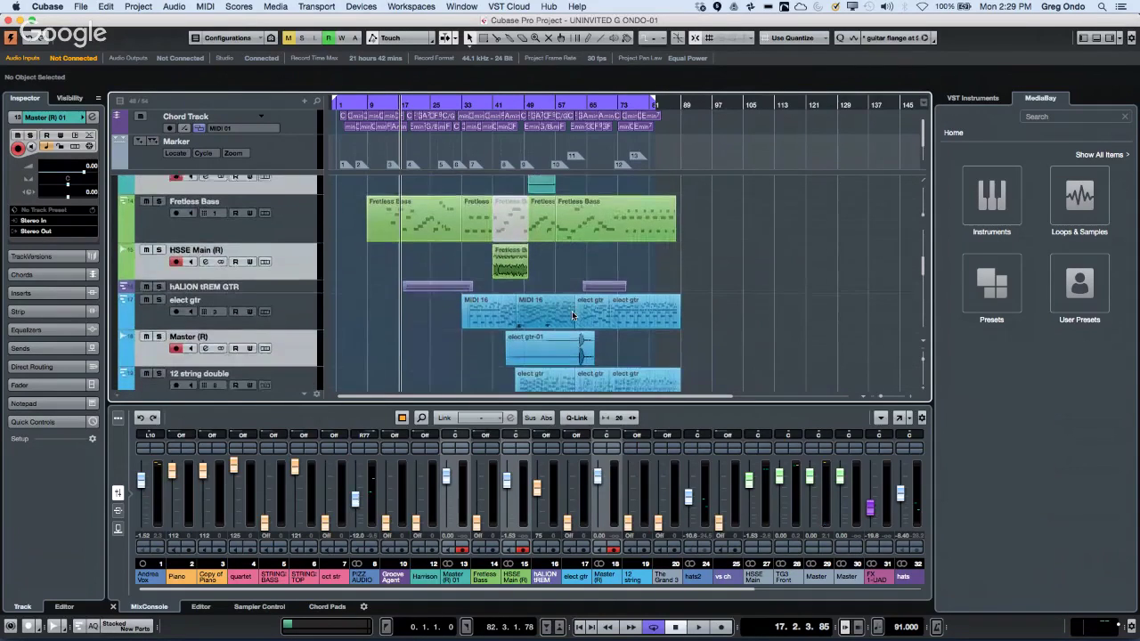
scroll(572, 314, down, 4)
scroll(571, 314, down, 8)
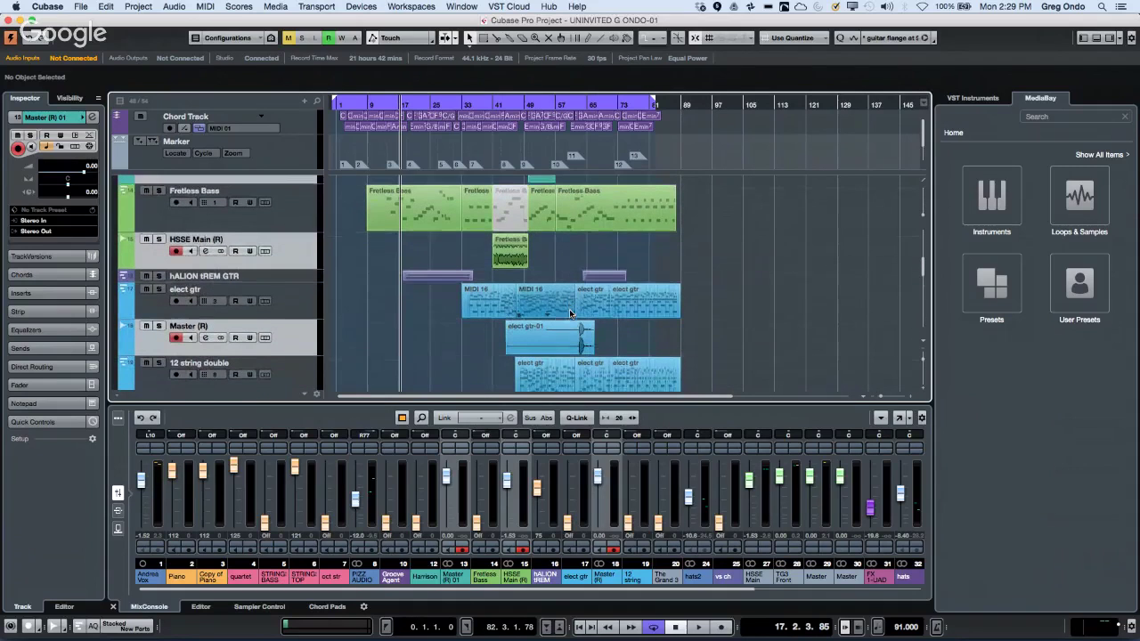
scroll(570, 309, down, 1)
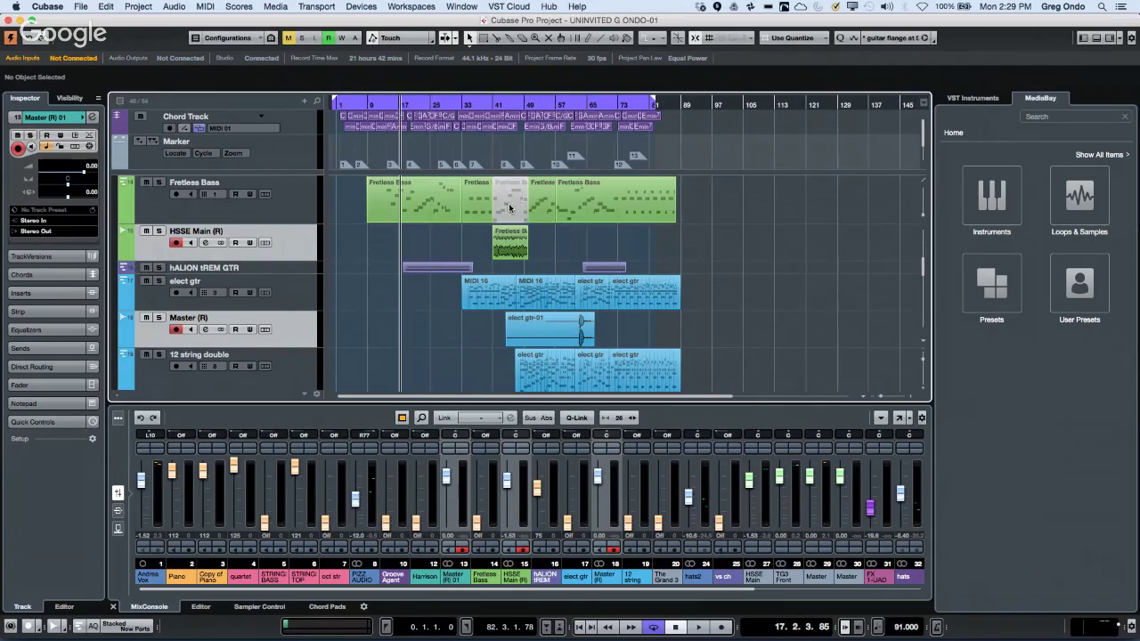
scroll(570, 264, up, 5)
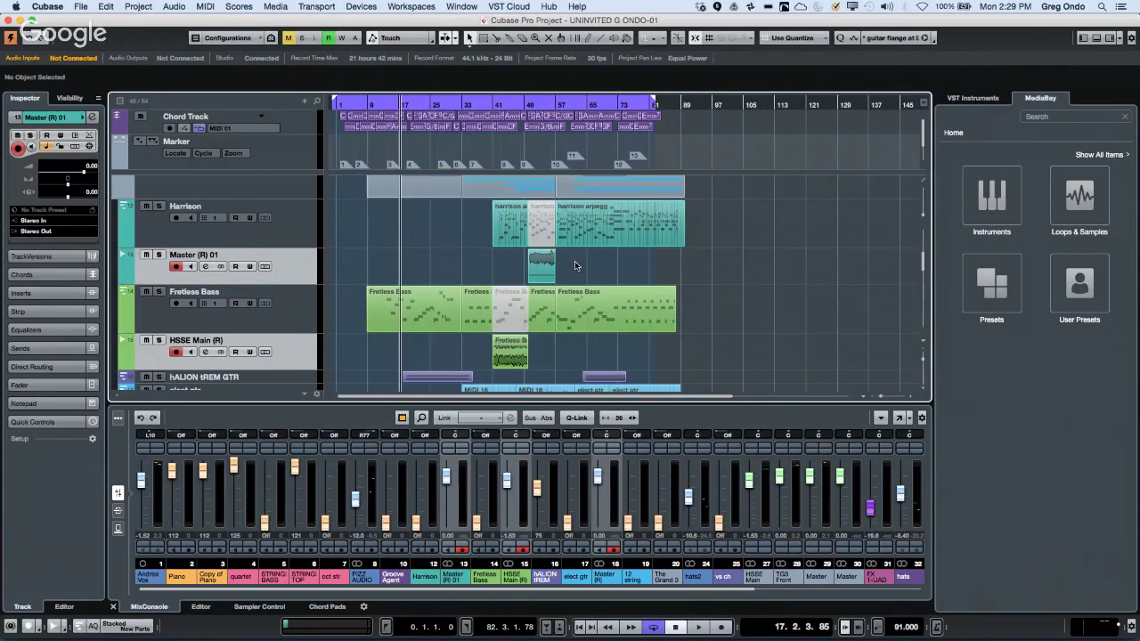
key(super+z)
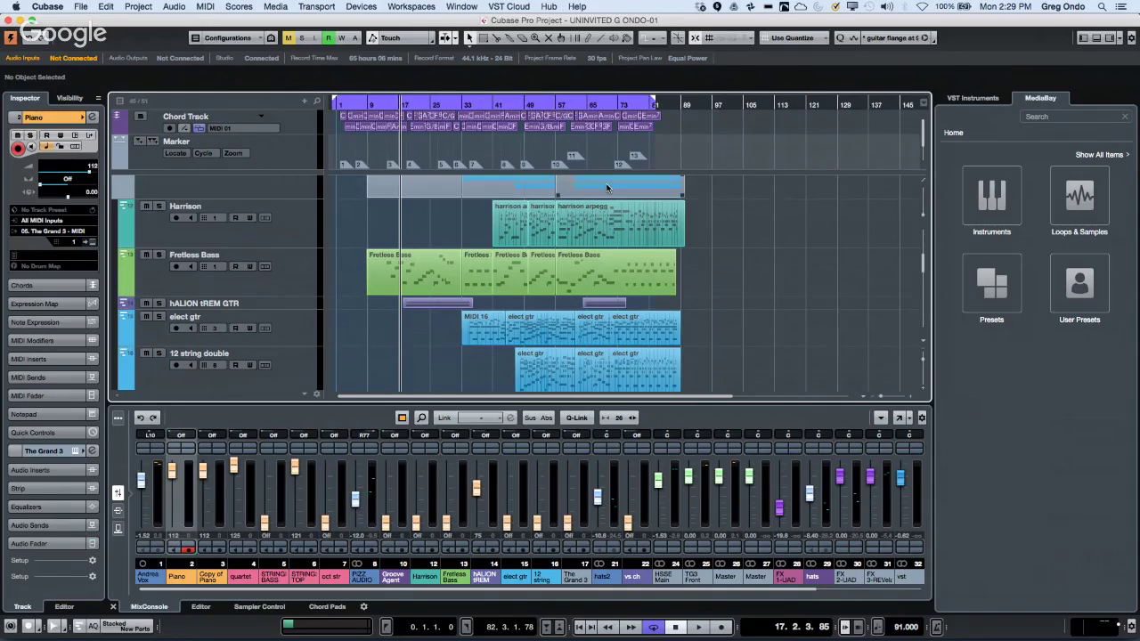
Open the render-in-place settings for the Fretless Bass part at bar 41 and the harrison arpegg part at bar 50.
click(508, 275)
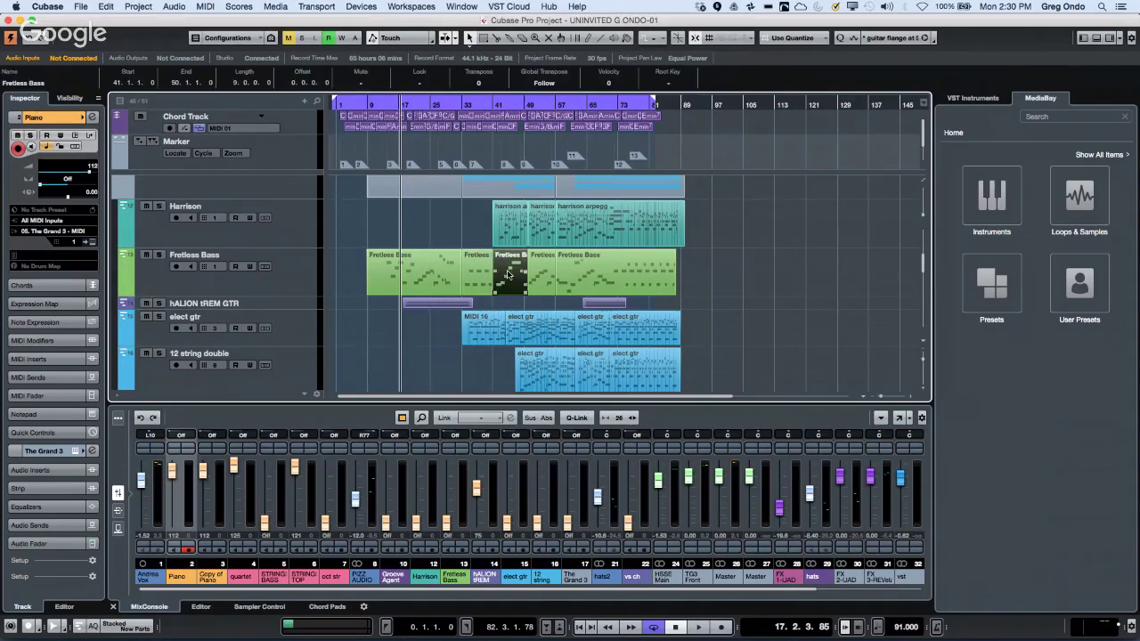
shift+click(539, 230)
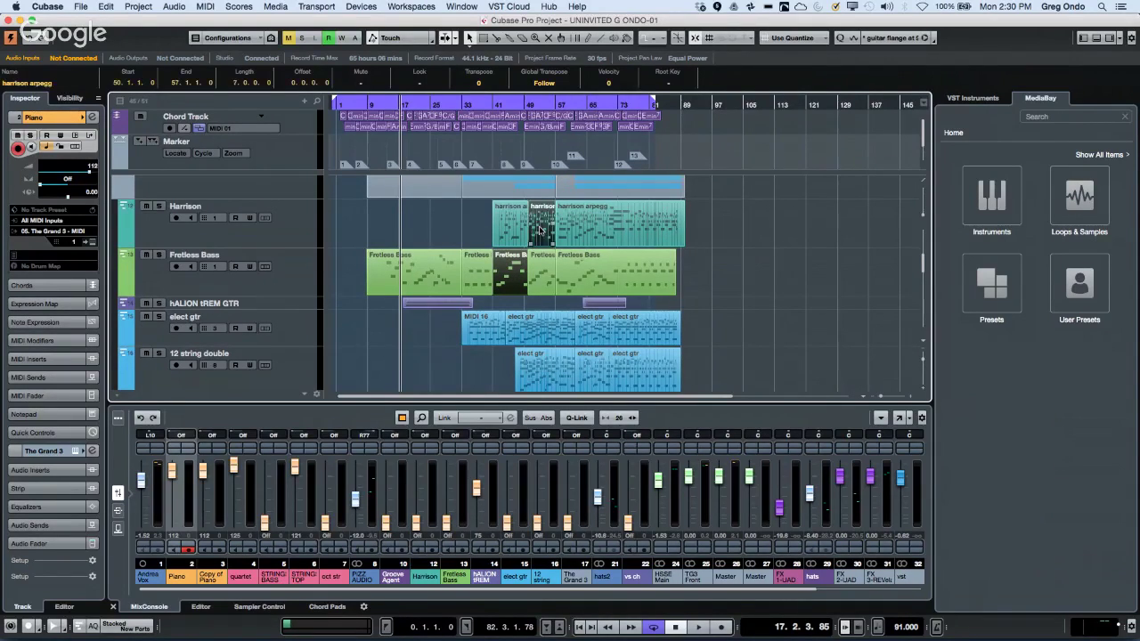
right_click(538, 230)
mouse_move(603, 461)
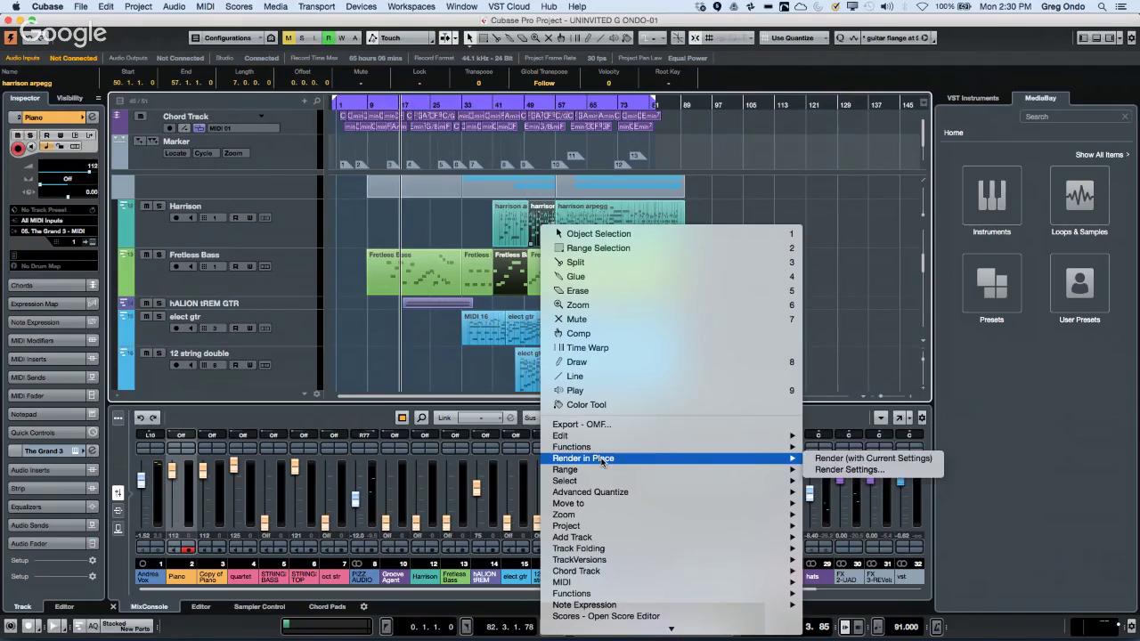
click(861, 472)
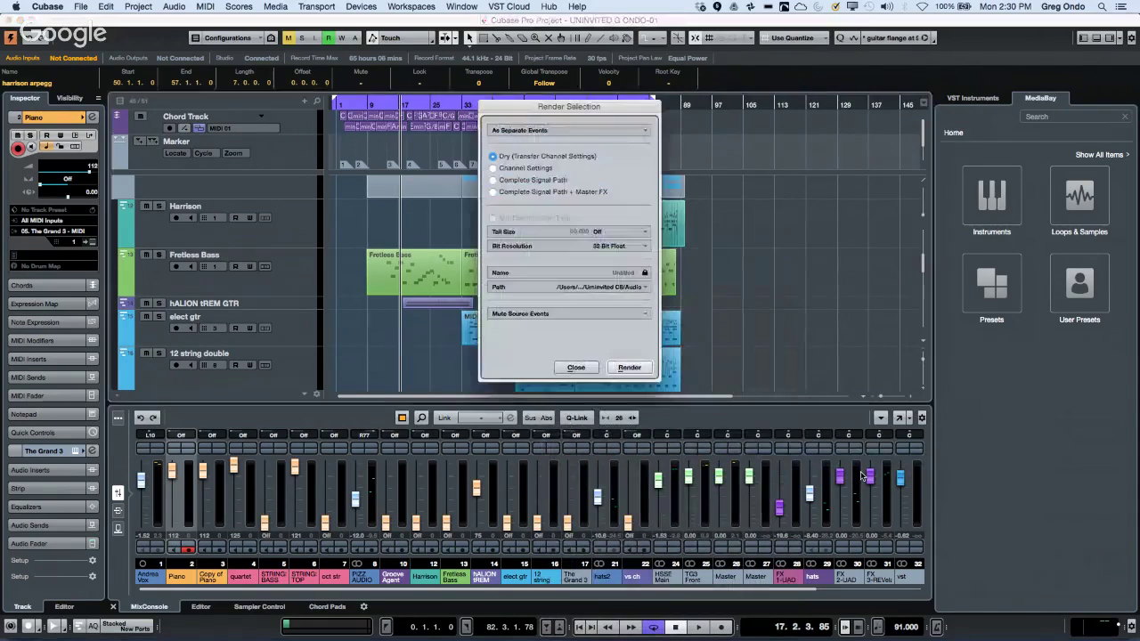
Review the event grouping, signal path and source event options for rendering the selected MIDI parts, and dismiss the settings without rendering.
click(569, 130)
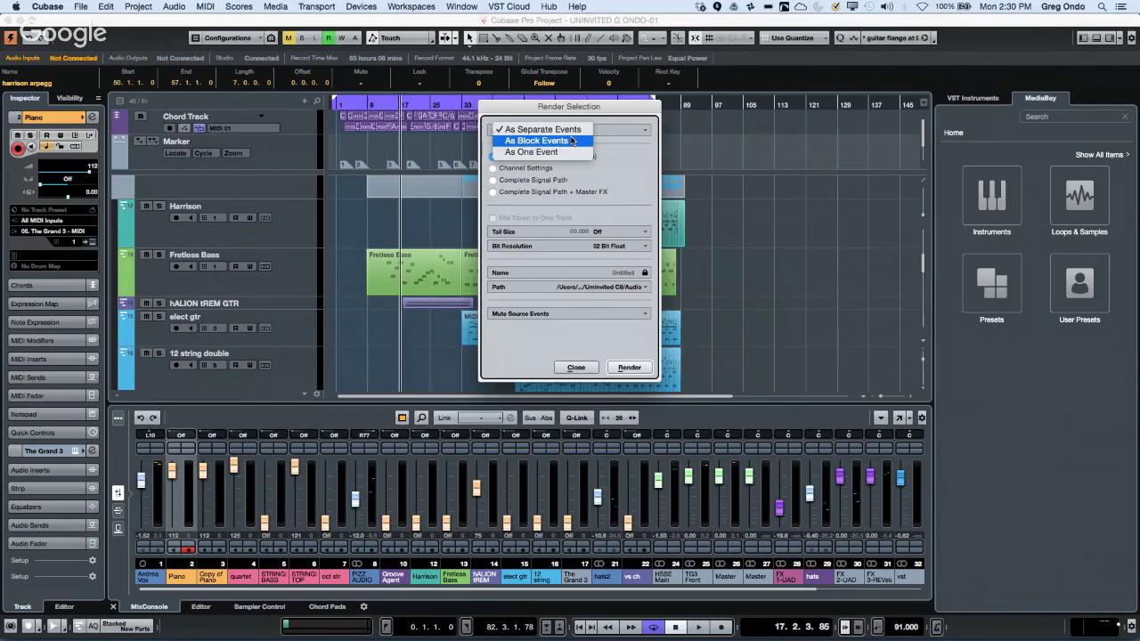
click(618, 181)
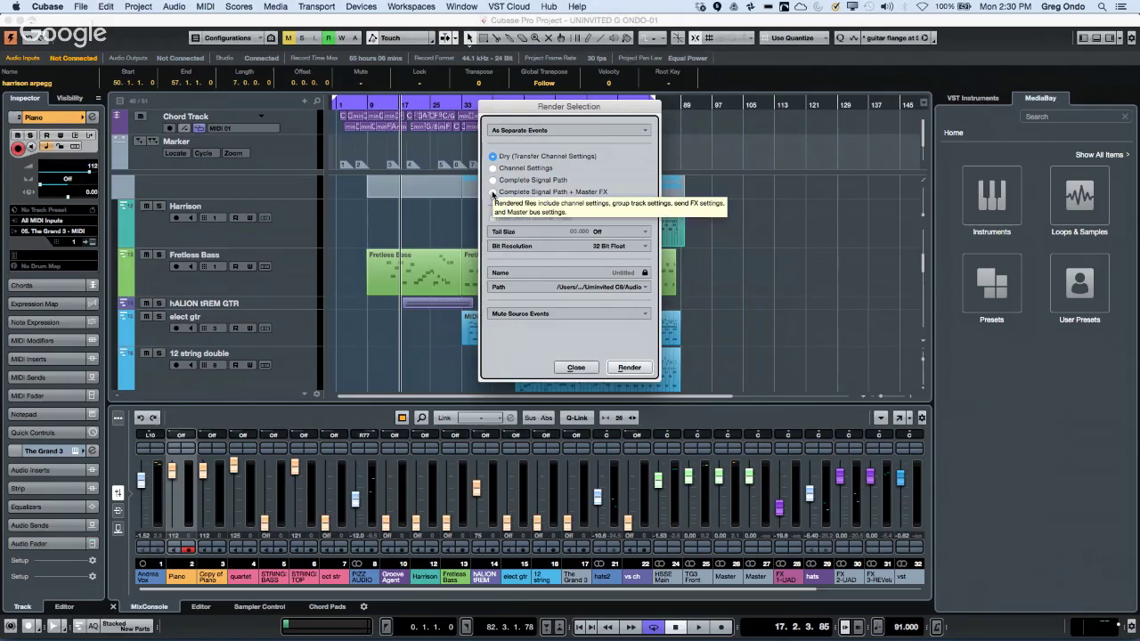
click(548, 315)
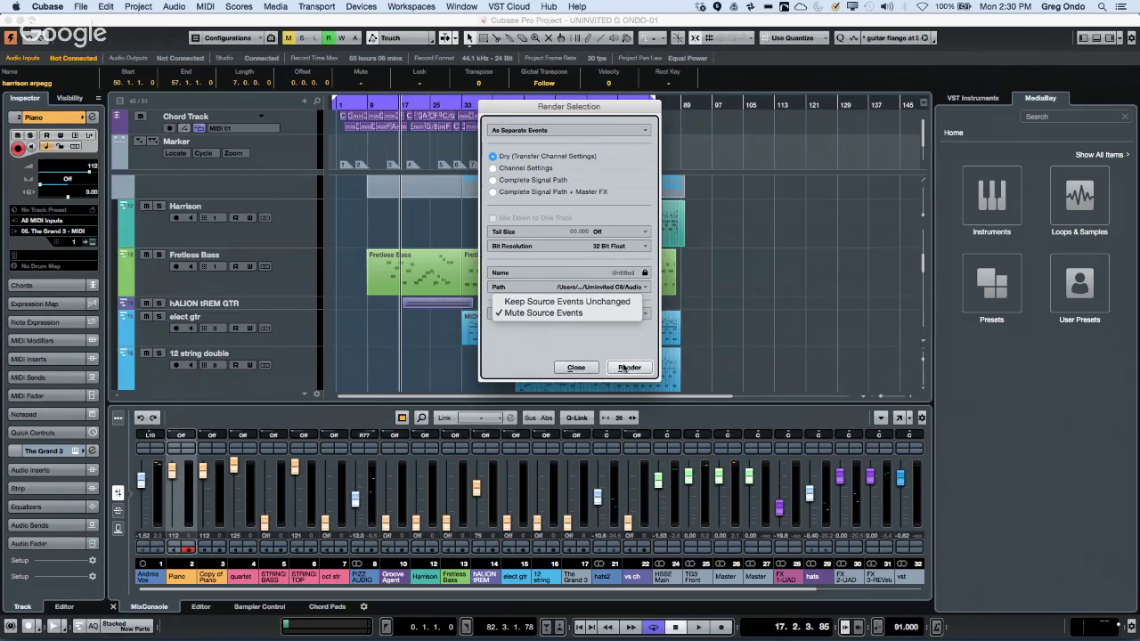
click(588, 373)
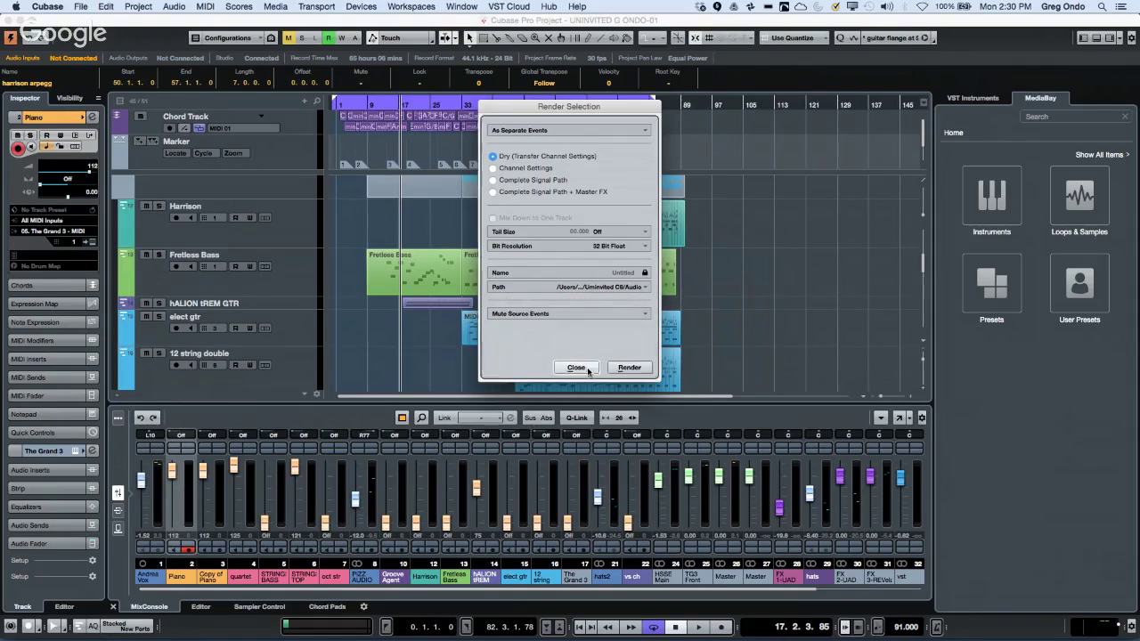
click(588, 372)
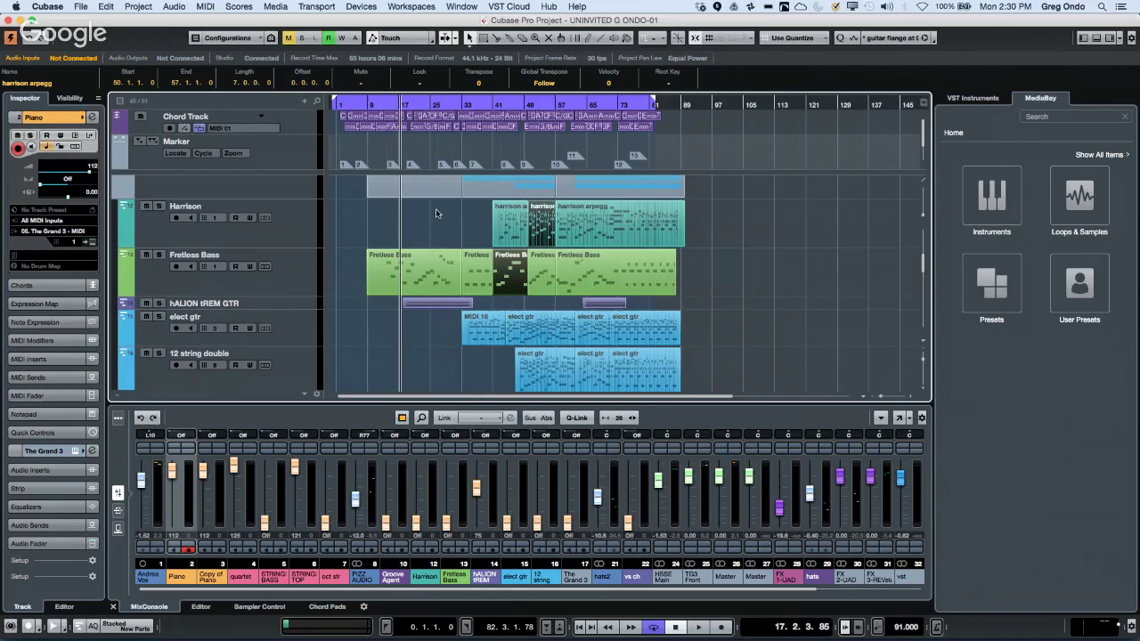
Enlarge the vocal track's height and return the project cursor to the start of the song.
scroll(436, 208, up, 8)
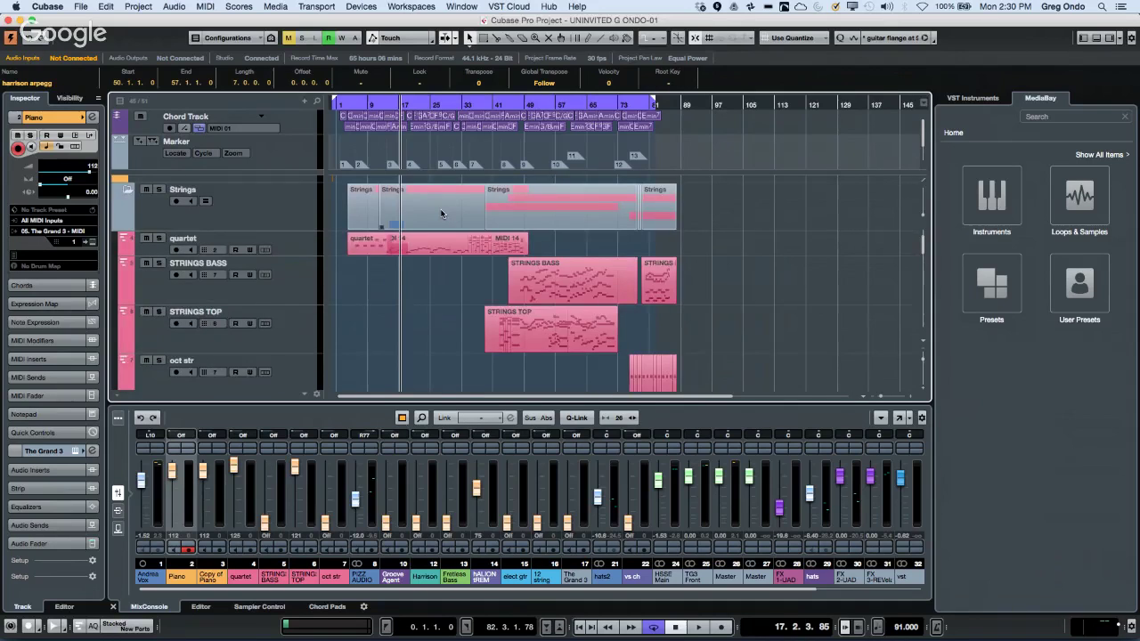
scroll(441, 213, down, 2)
scroll(442, 212, up, 5)
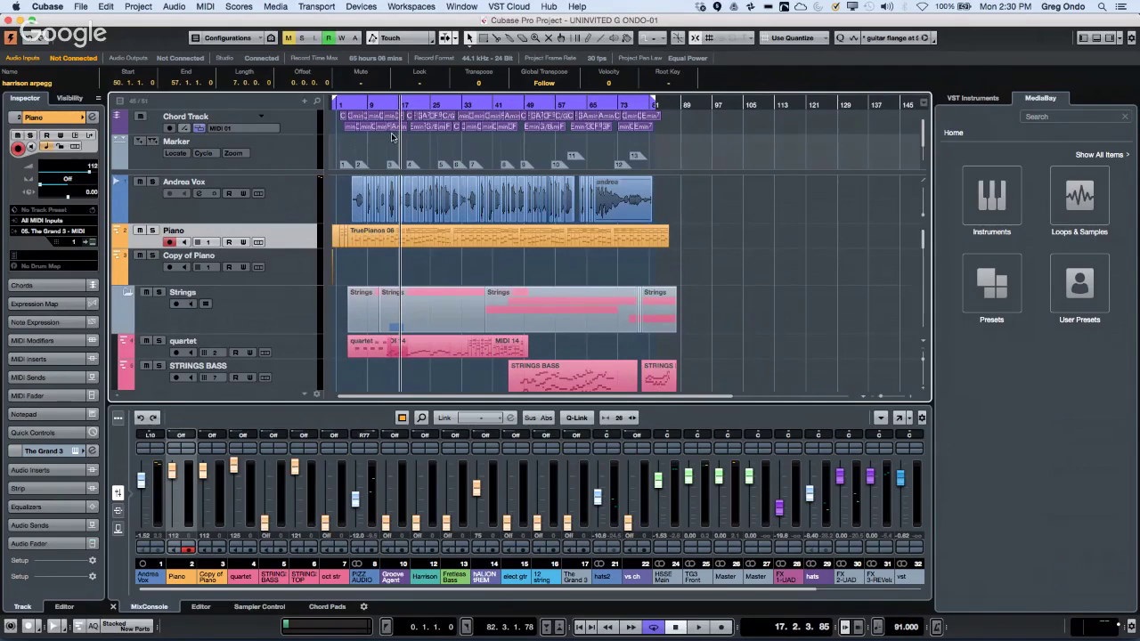
drag(303, 221, 303, 269)
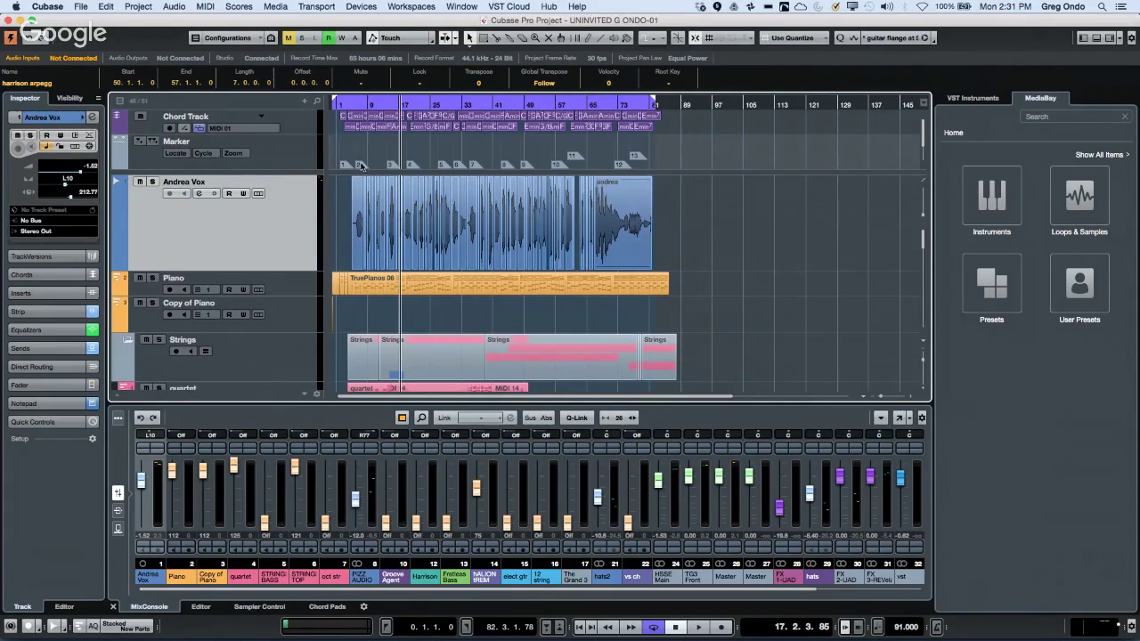
drag(352, 106, 612, 182)
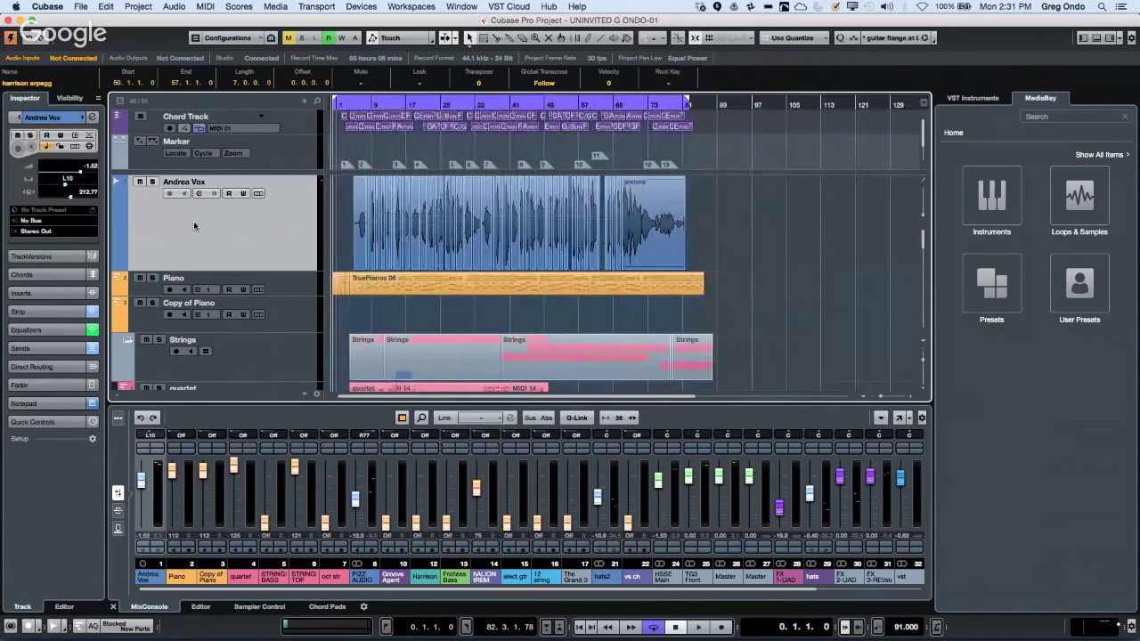
Inspect the event grouping and source event choices in the render-in-place settings with the MIDI parts still selected, and dismiss them.
right_click(345, 212)
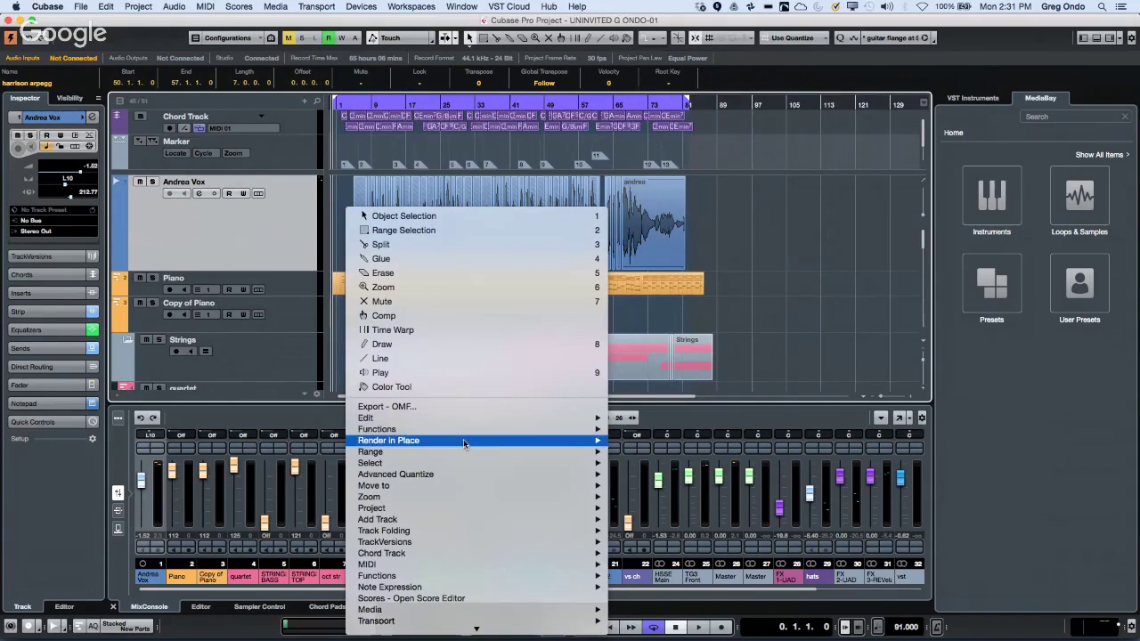
mouse_move(593, 452)
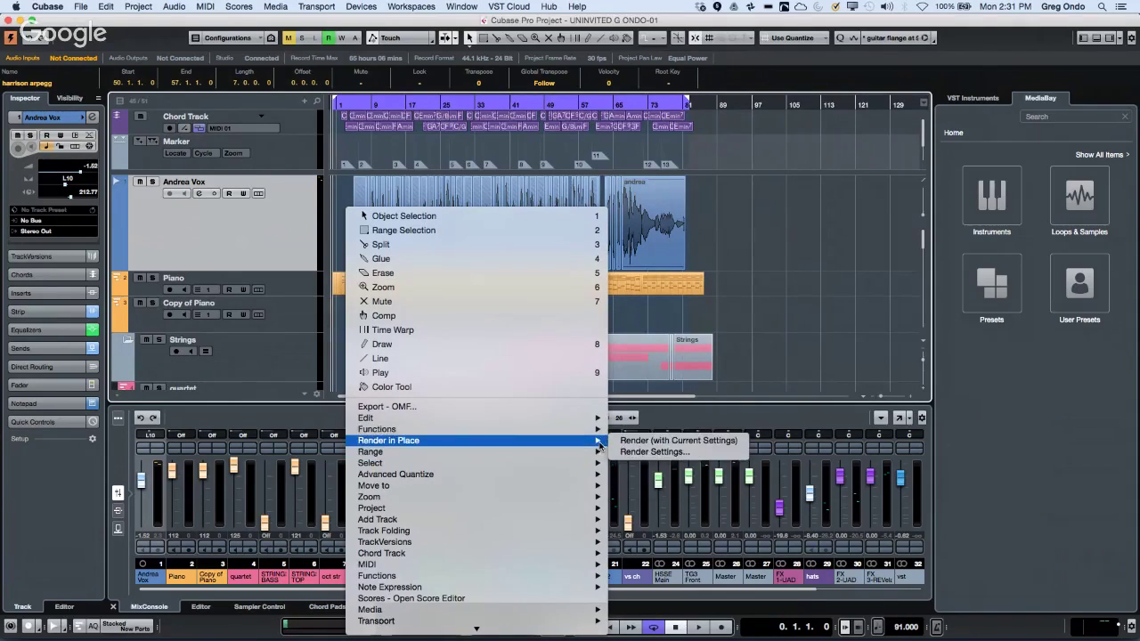
click(637, 456)
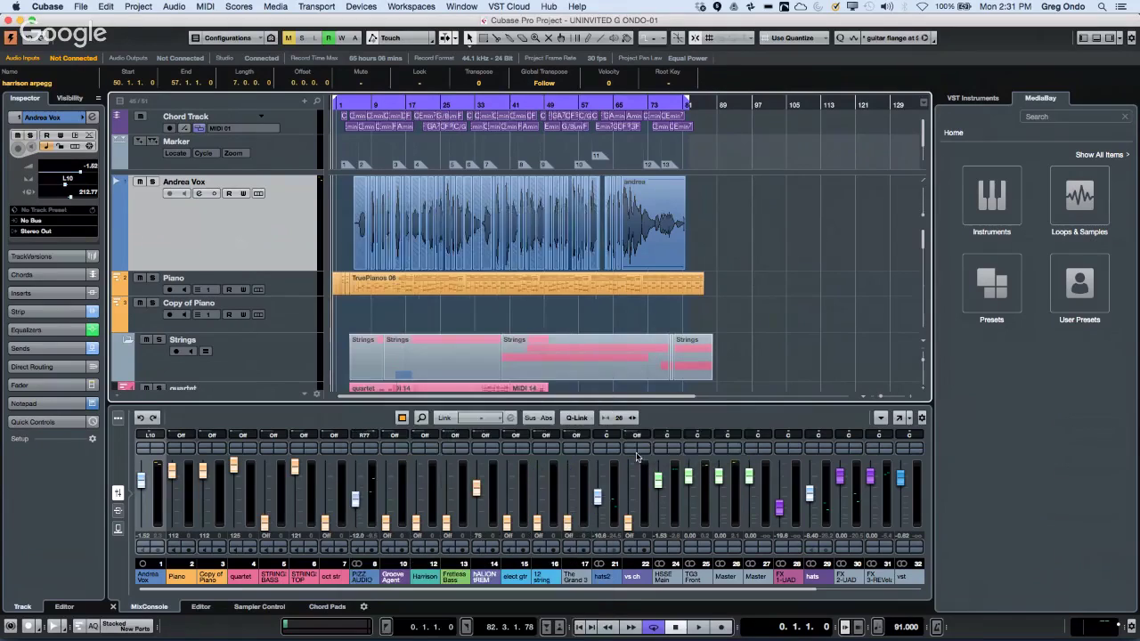
click(520, 131)
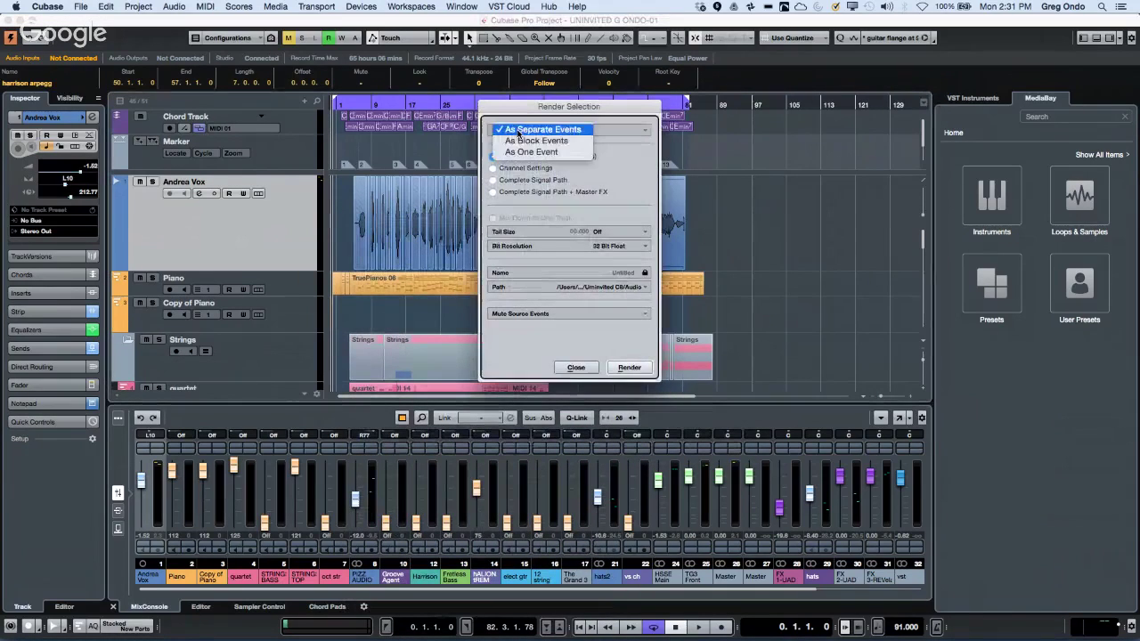
click(545, 314)
click(546, 315)
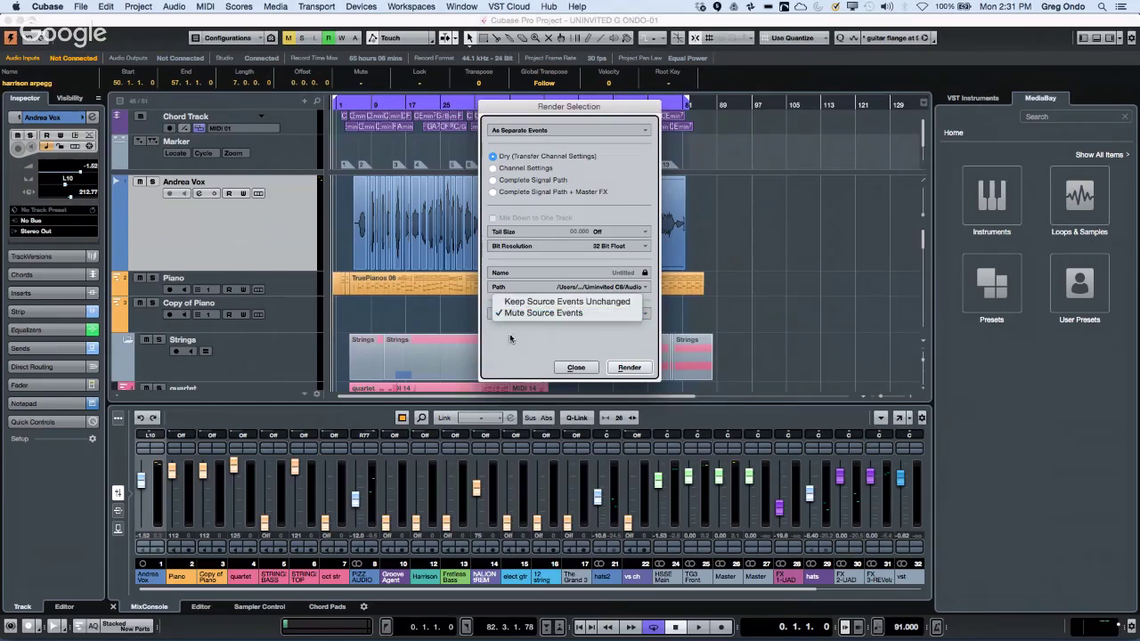
click(513, 343)
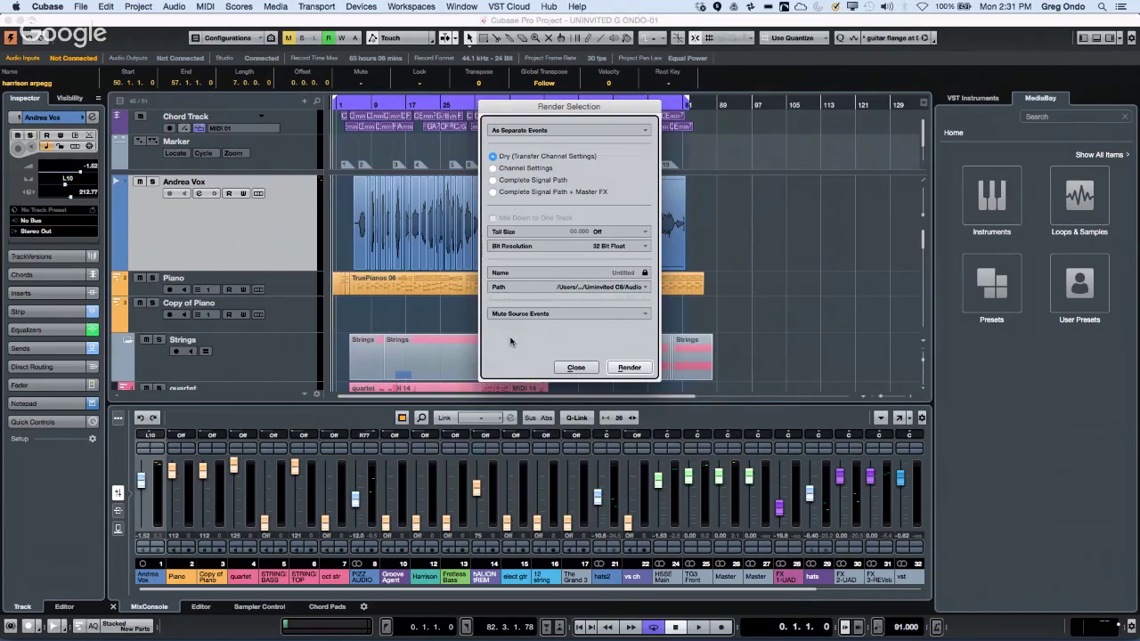
click(586, 369)
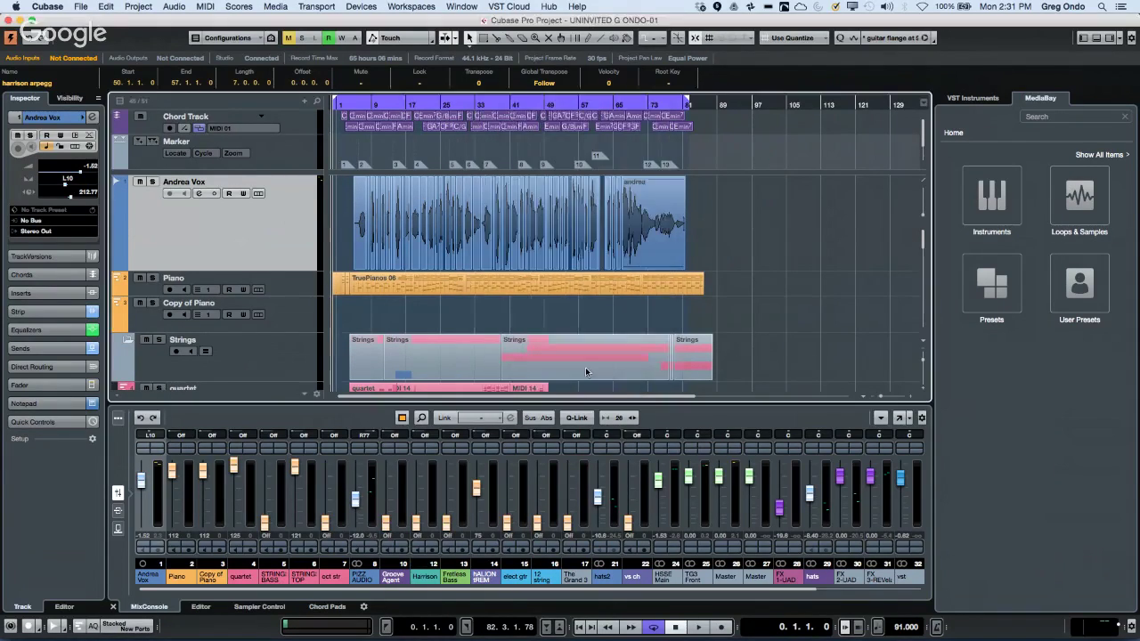
With no events selected, set the vocal track's render to Remove Source Tracks, start rendering it as separate events and abort.
right_click(753, 230)
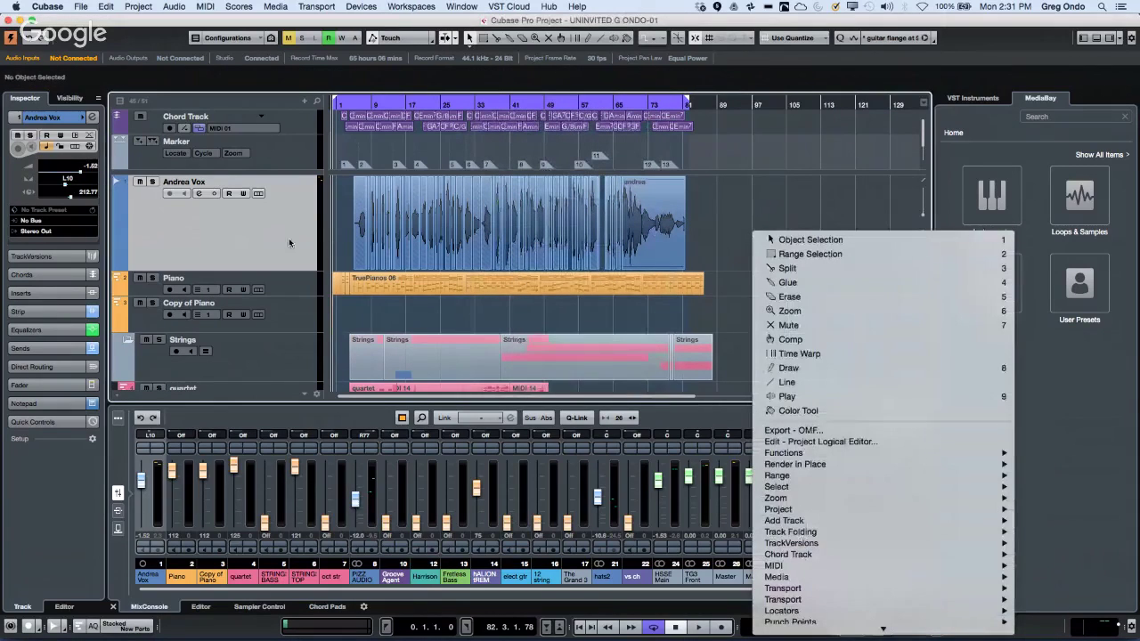
click(337, 223)
right_click(339, 225)
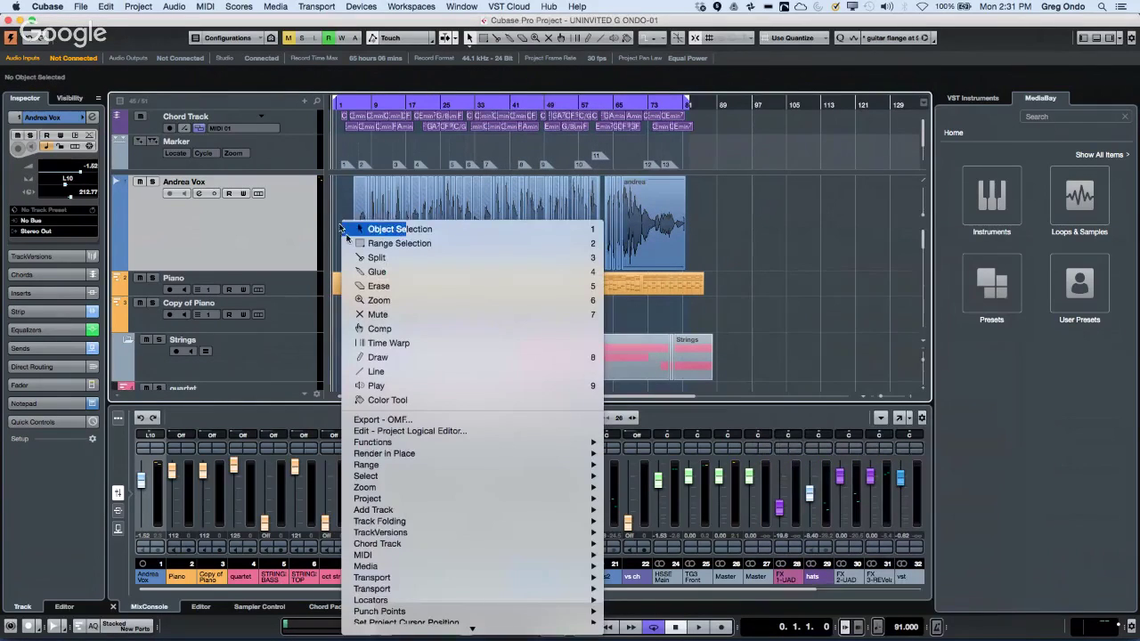
mouse_move(461, 466)
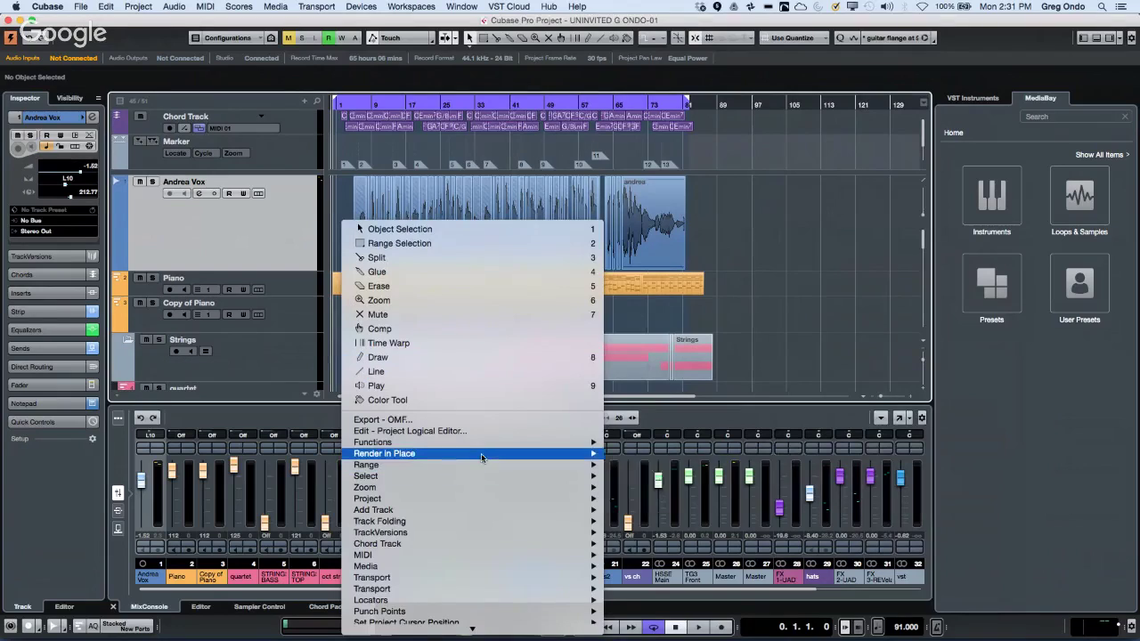
click(622, 464)
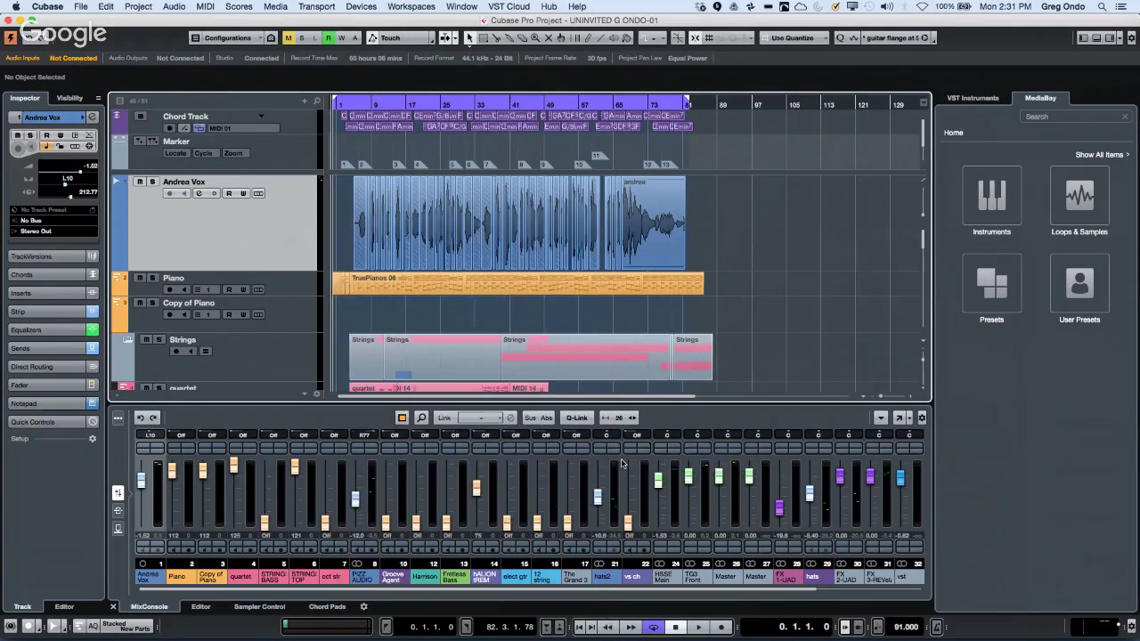
click(526, 315)
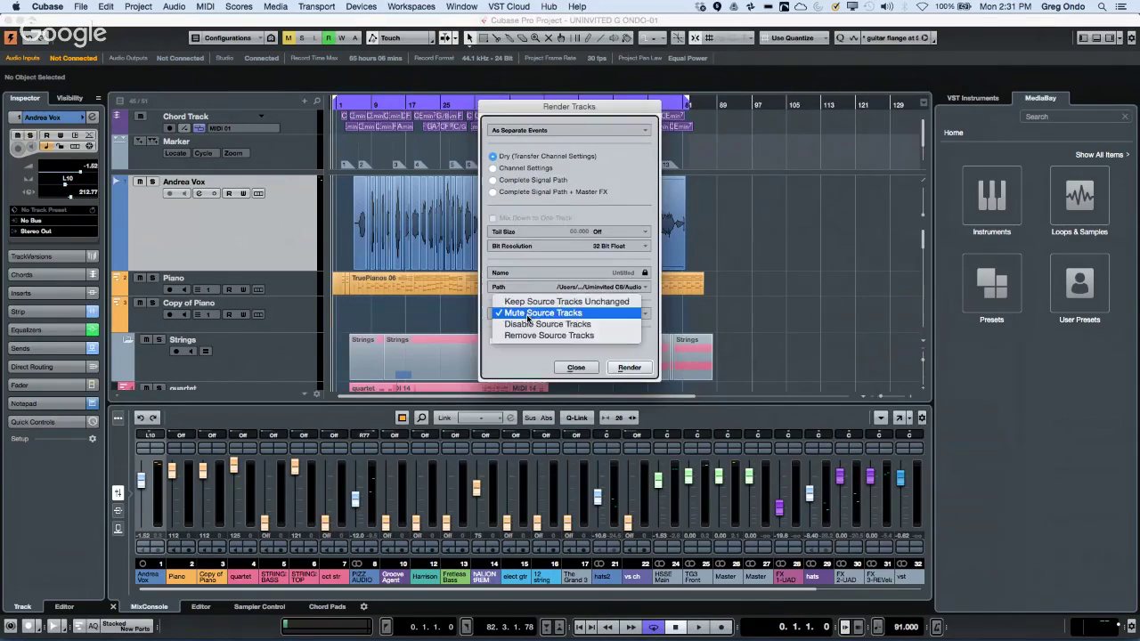
click(579, 338)
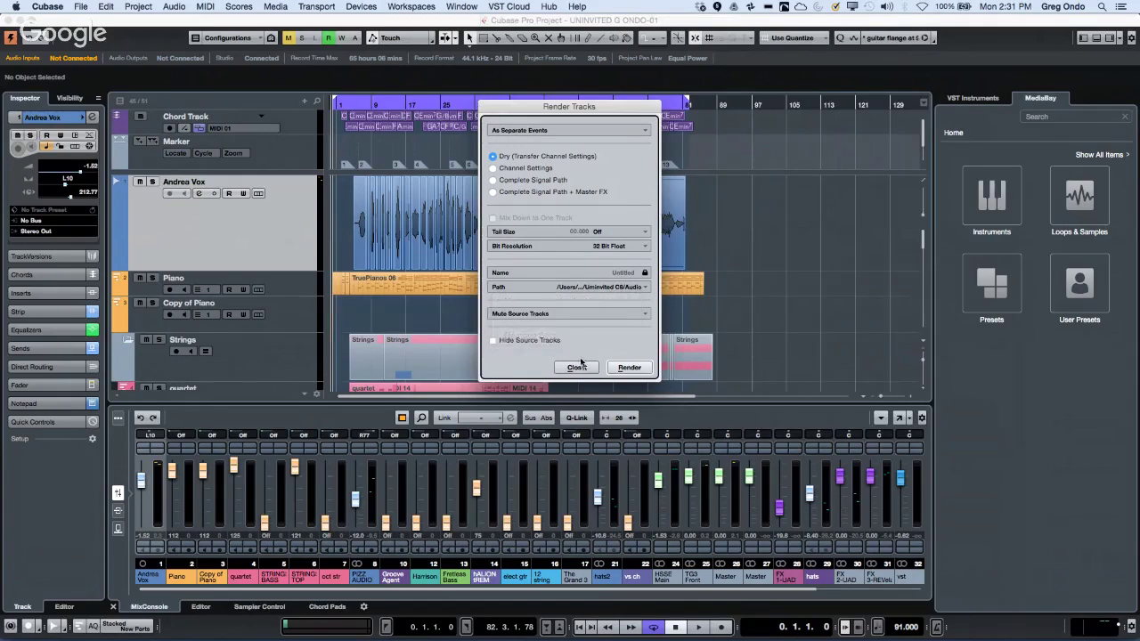
click(630, 368)
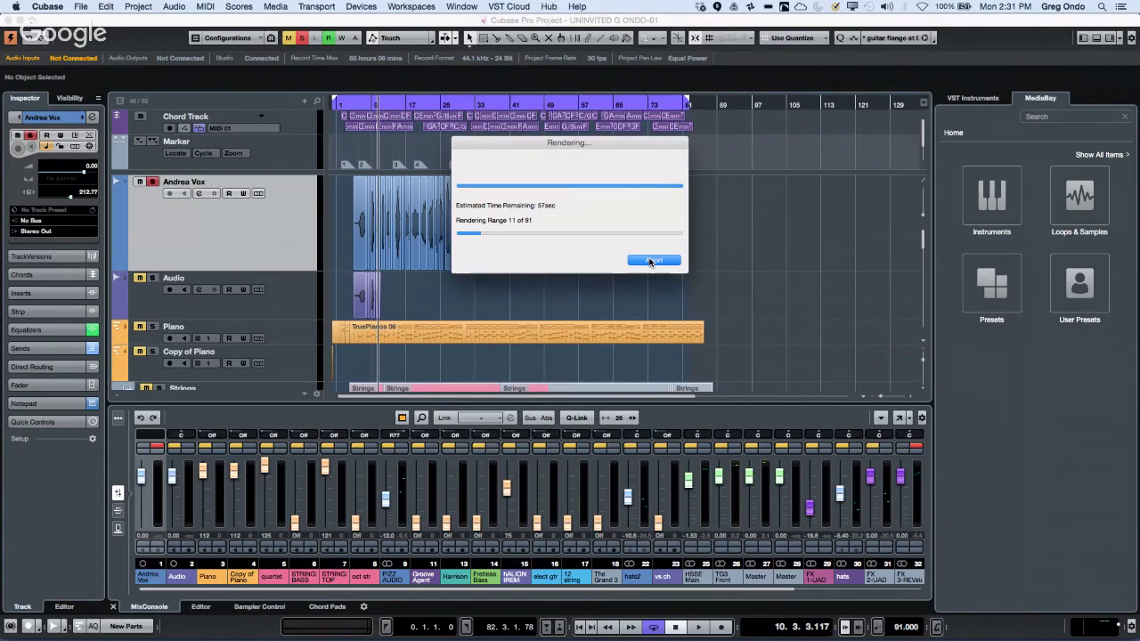
click(653, 261)
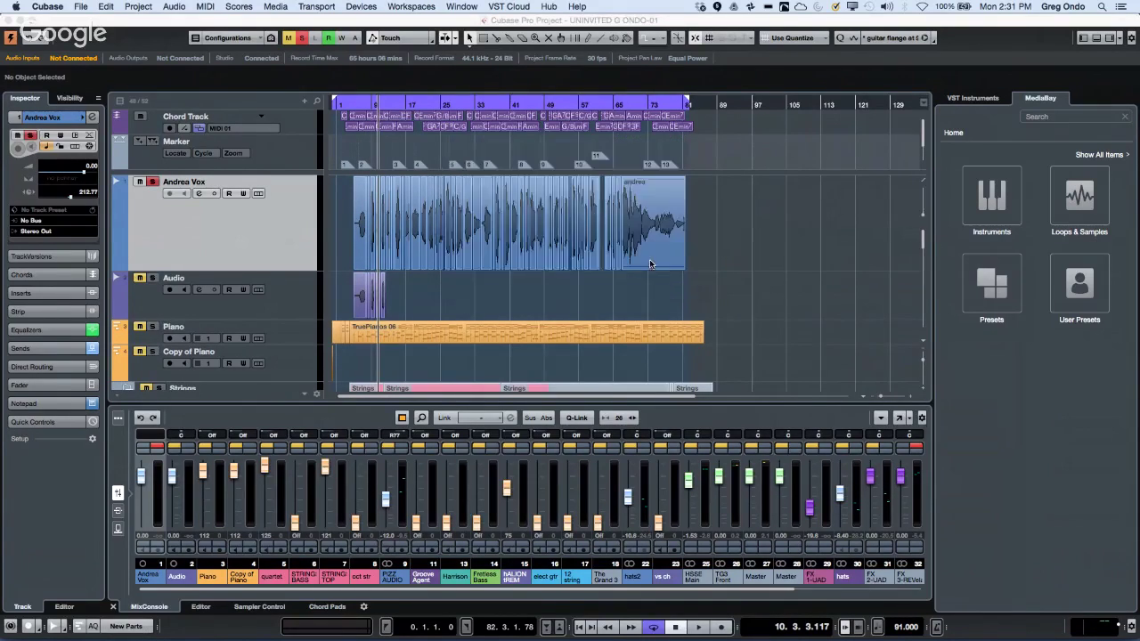
Render the whole vocal track in place As One Event, with Dry (Transfer Channel Settings) and Remove Source Tracks.
right_click(336, 229)
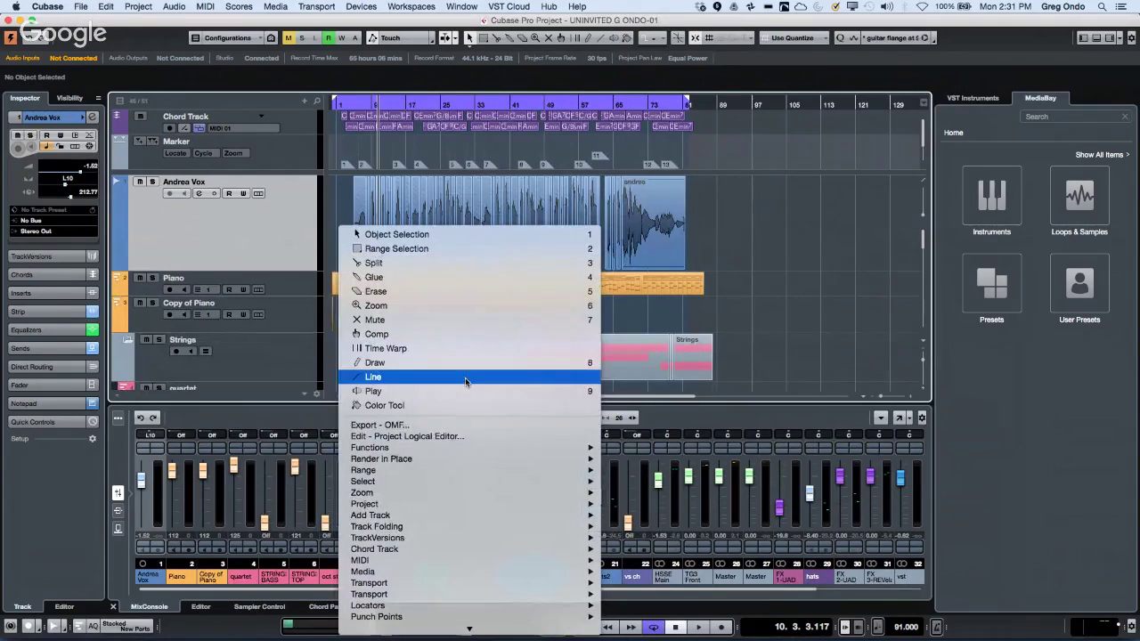
mouse_move(521, 460)
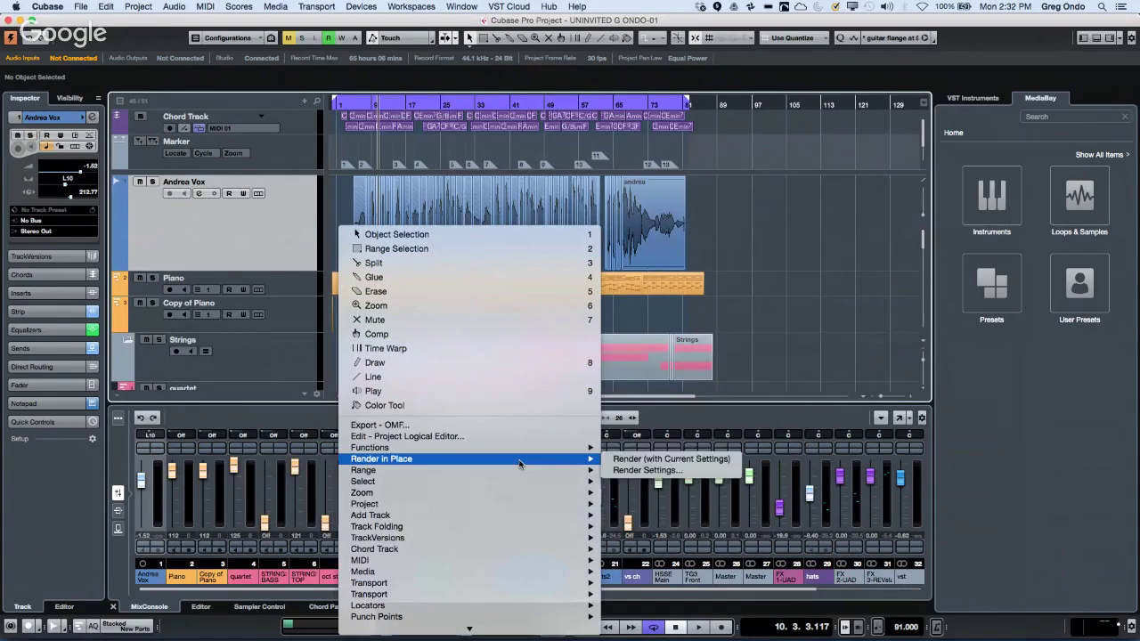
click(664, 471)
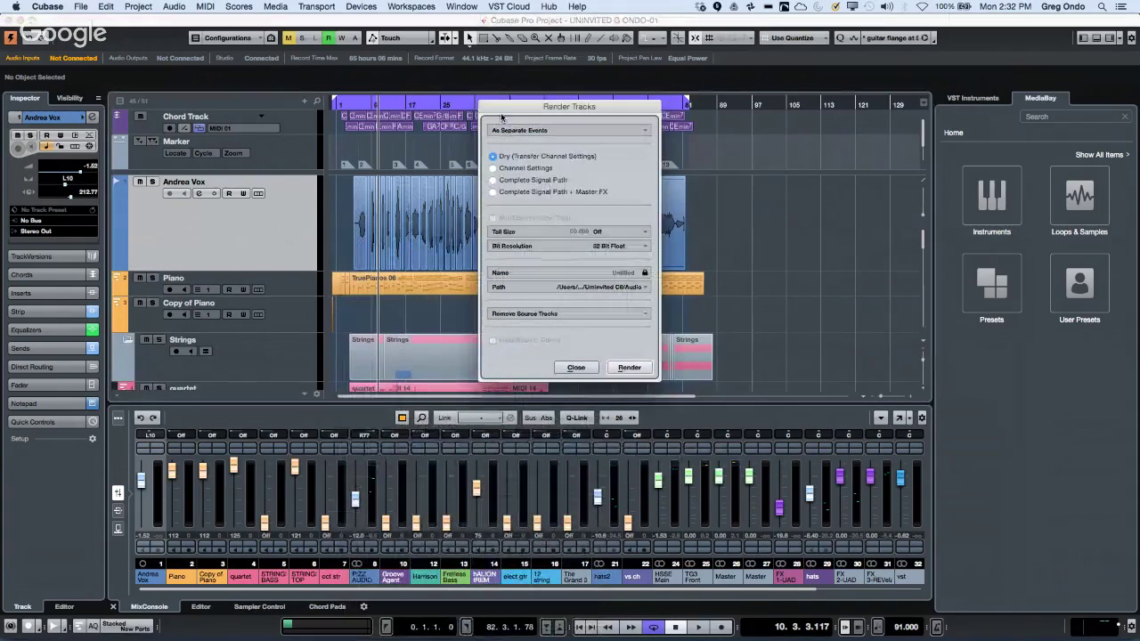
click(553, 135)
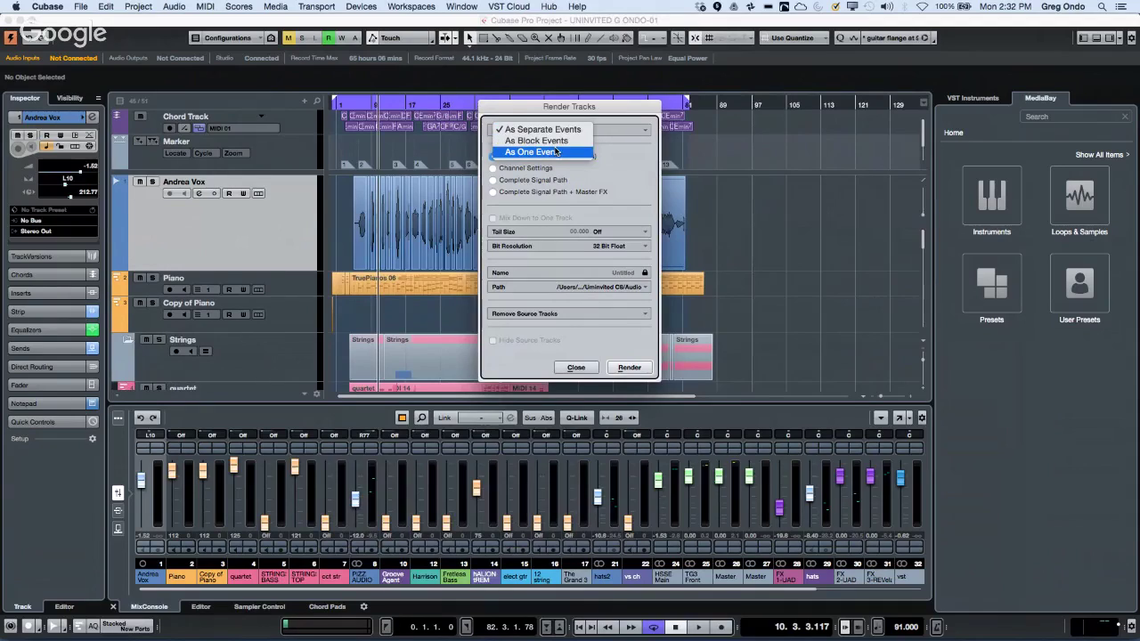
click(555, 152)
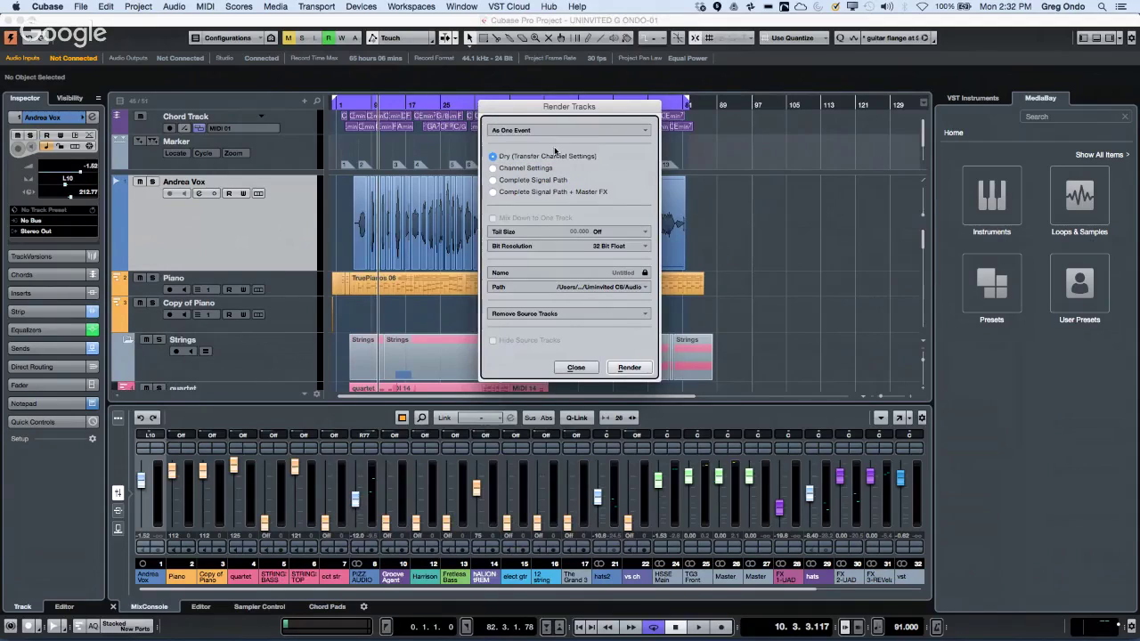
click(637, 368)
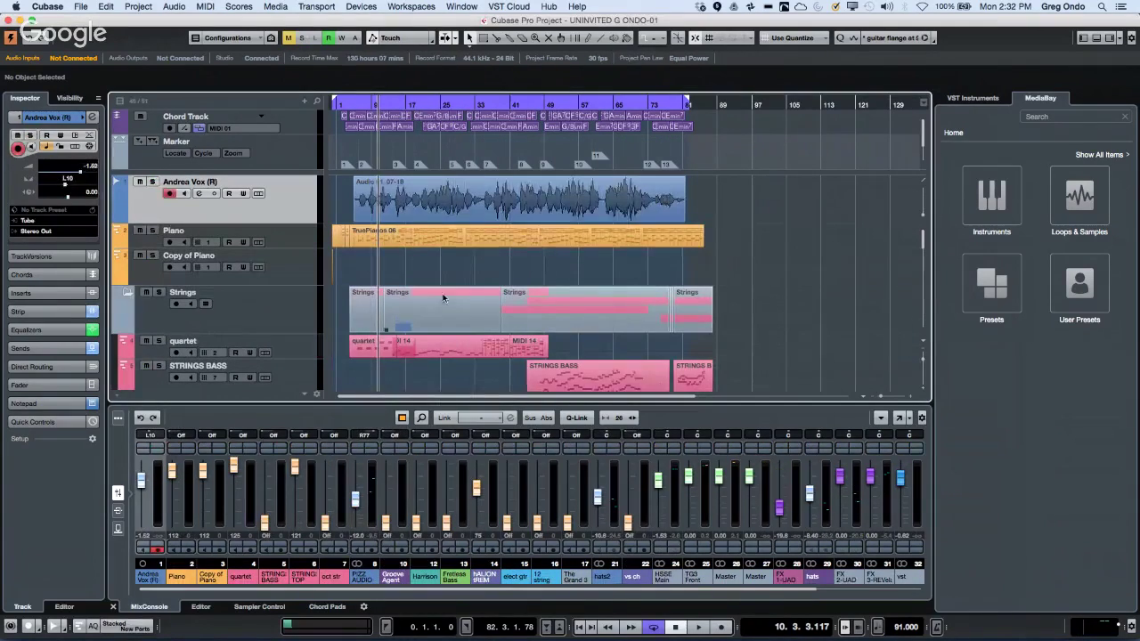
Move the rendered vocal event to bar 26, and undo both the move and the render.
drag(436, 223, 525, 223)
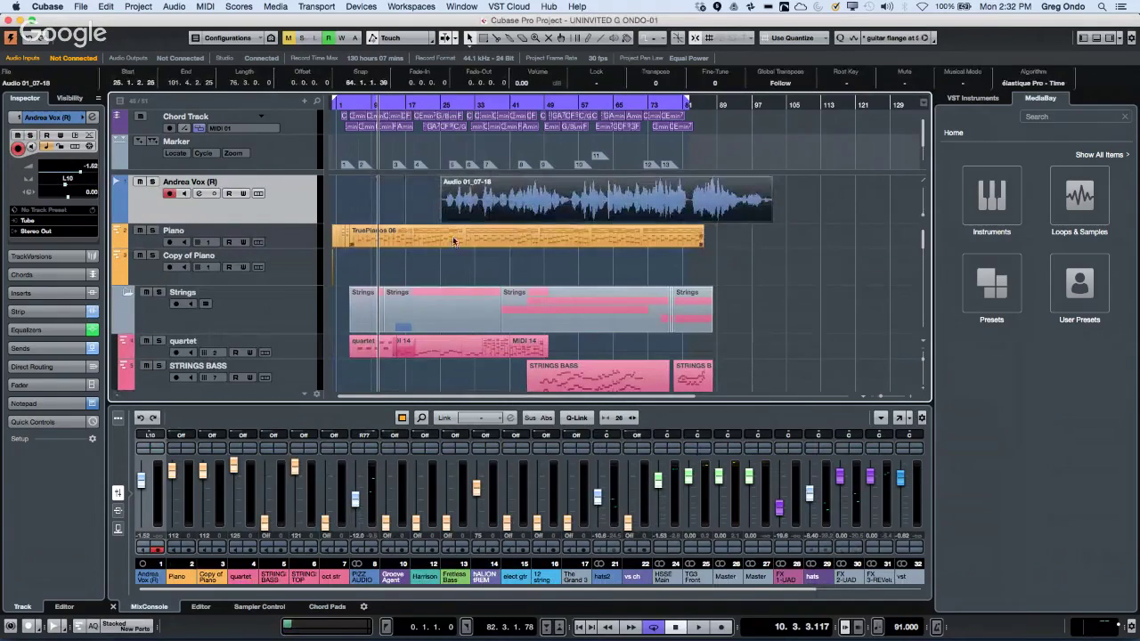
key(super+z)
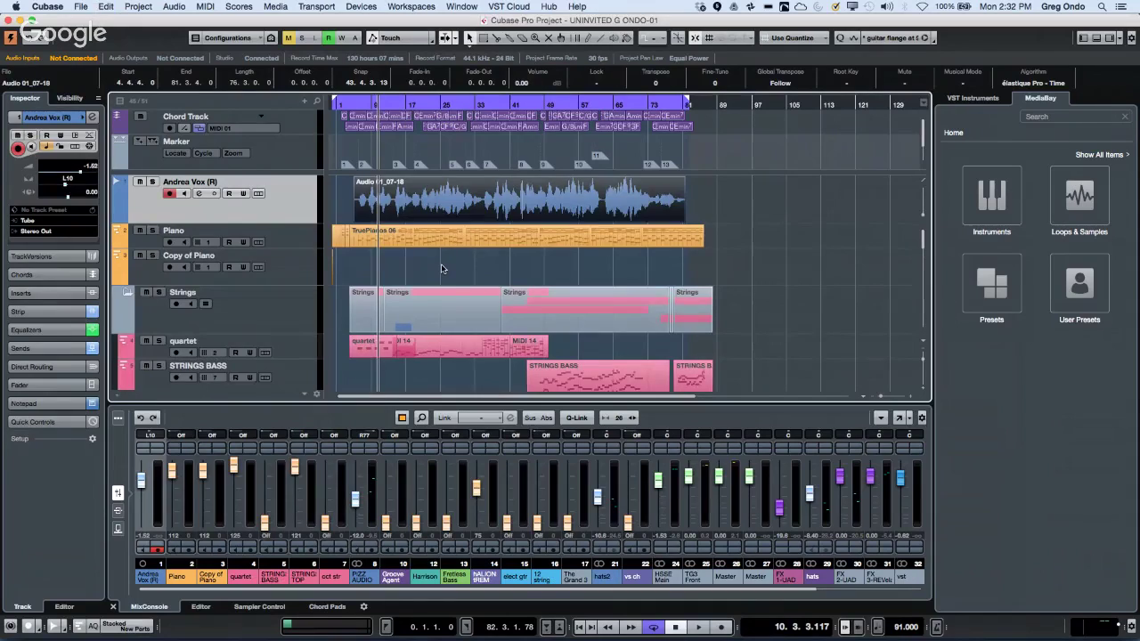
key(super+z)
Examine the original separate vocal events close up from around bar 5 to bar 31.
drag(356, 106, 339, 127)
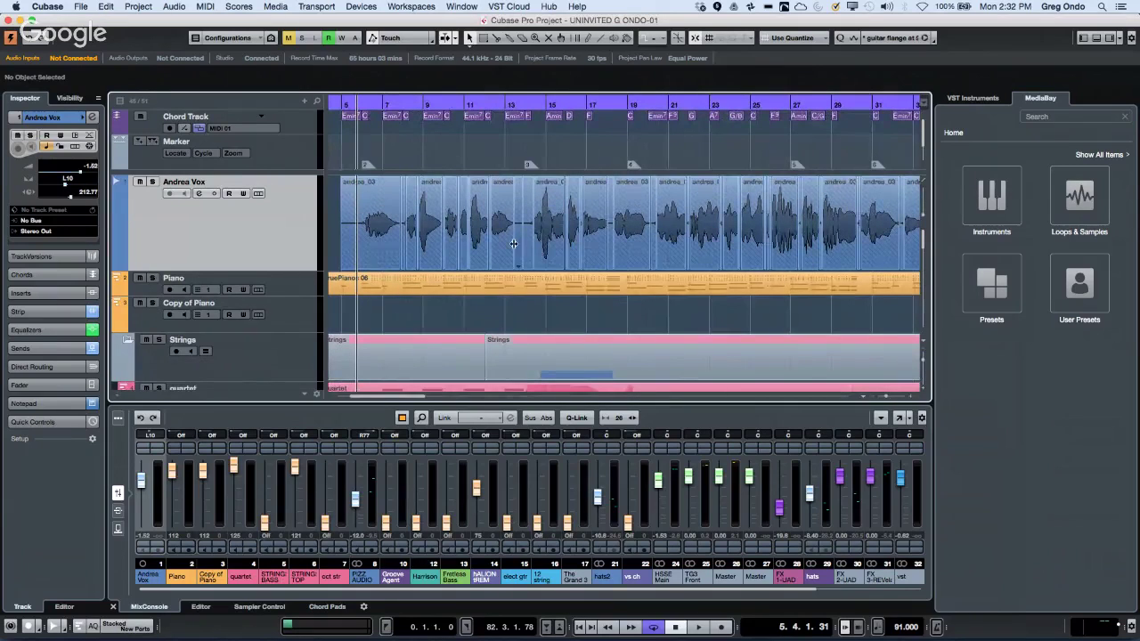
scroll(515, 248, down, 1)
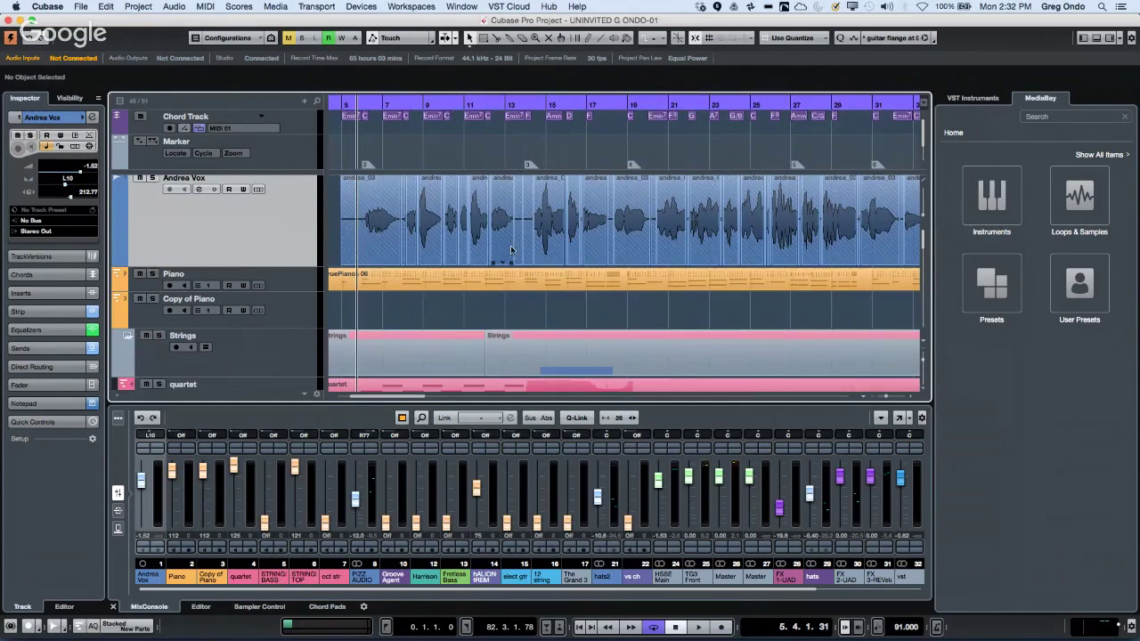
scroll(464, 281, up, 1)
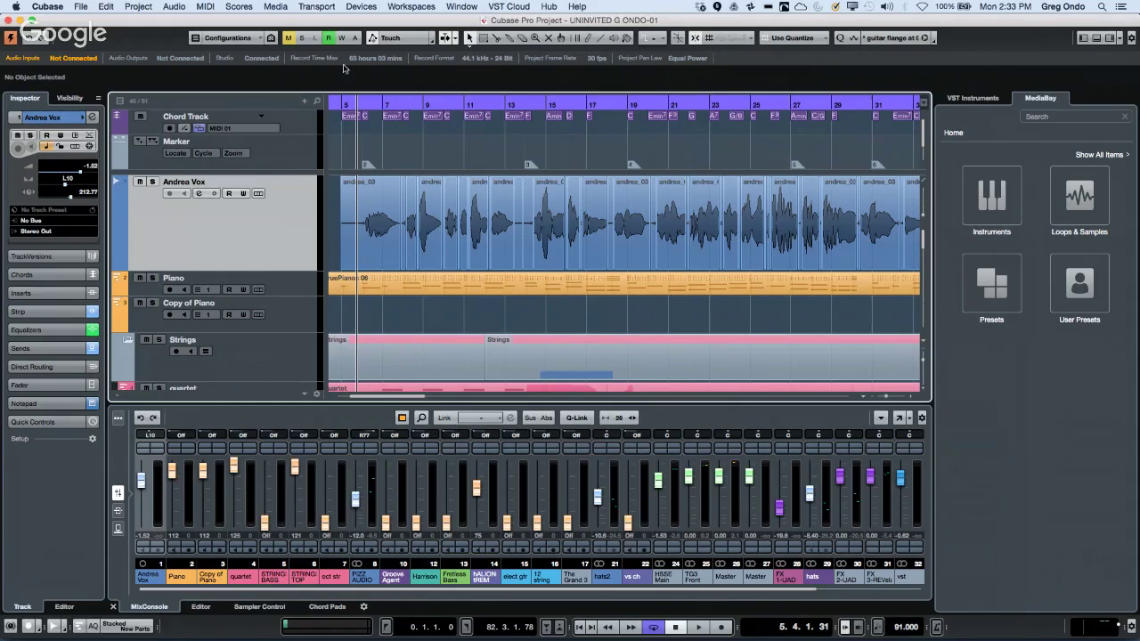
Return the project cursor to the start and add an arranger track directly below the vocal track.
drag(360, 105, 351, 54)
key(Home)
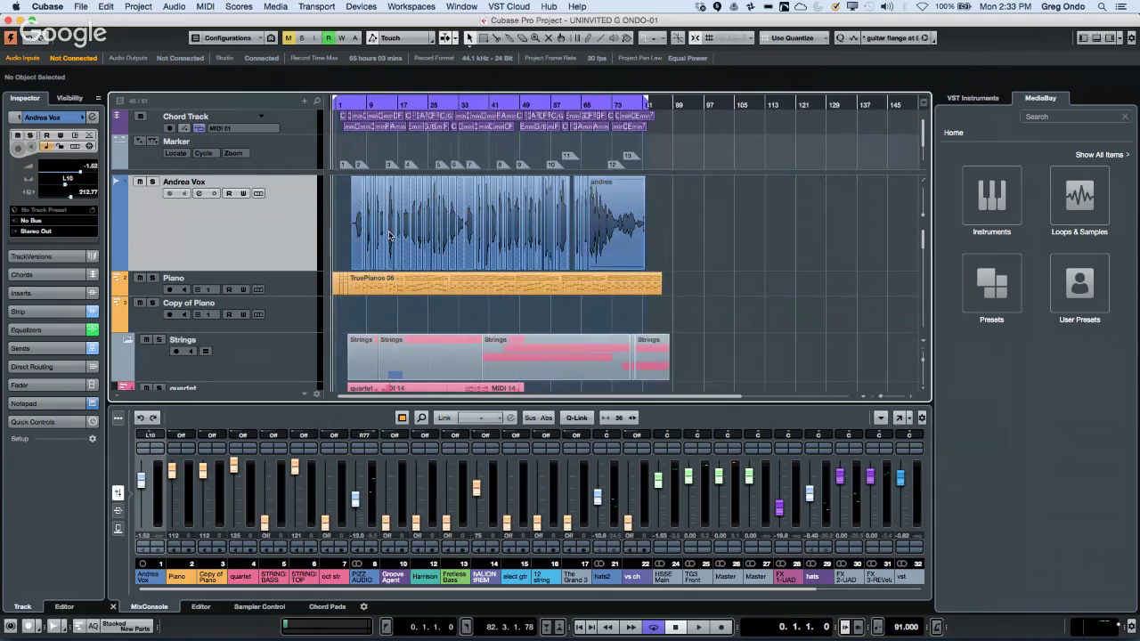
right_click(342, 217)
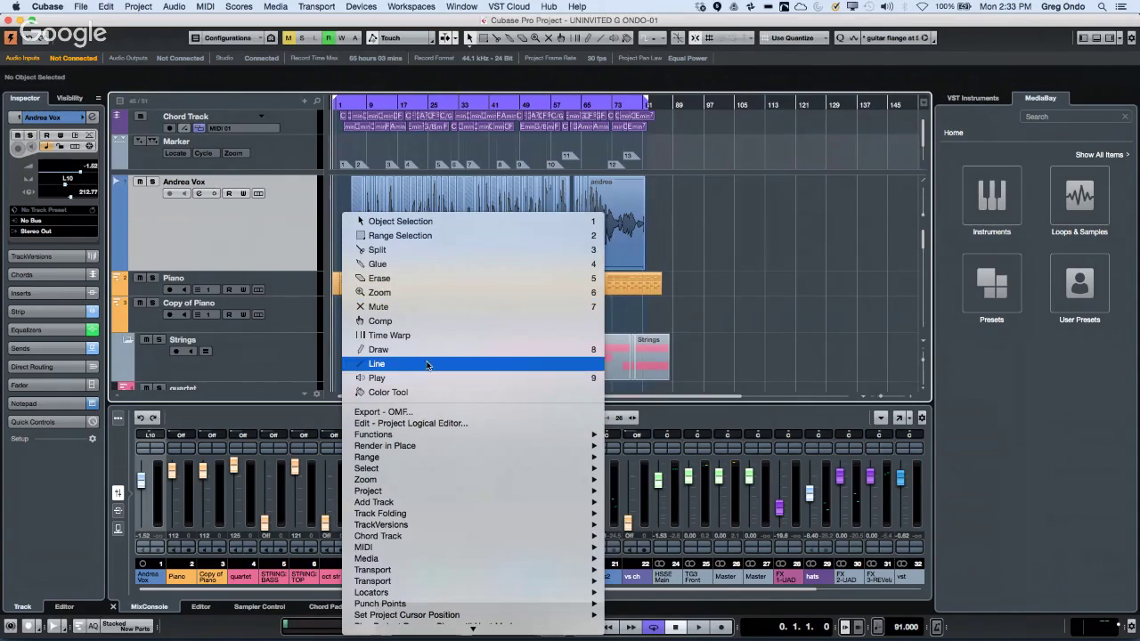
mouse_move(504, 496)
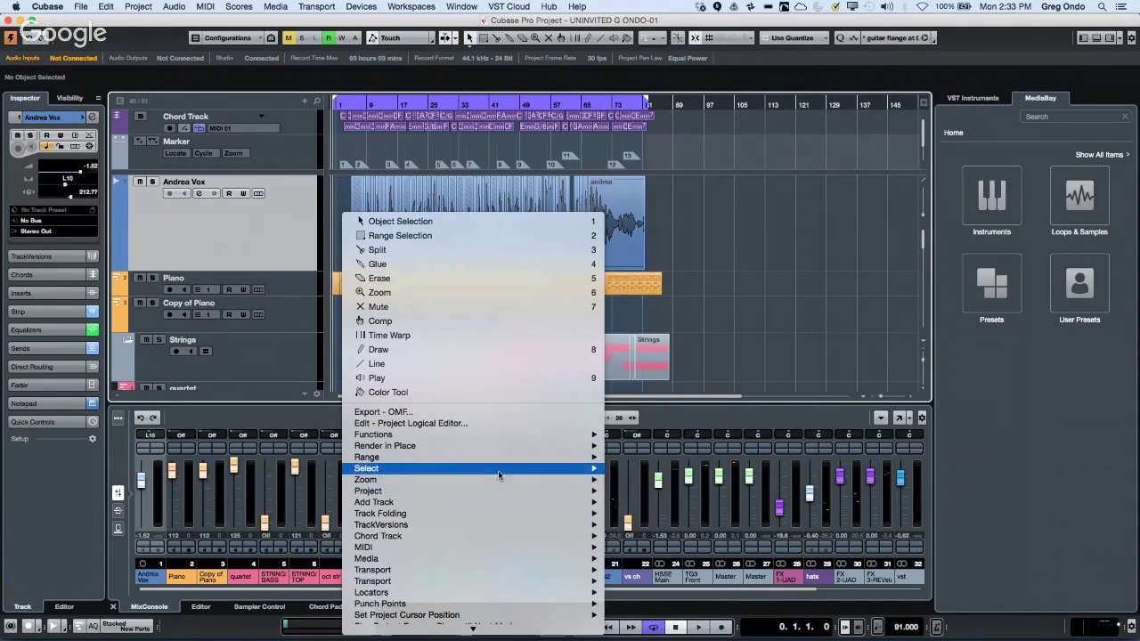
click(278, 247)
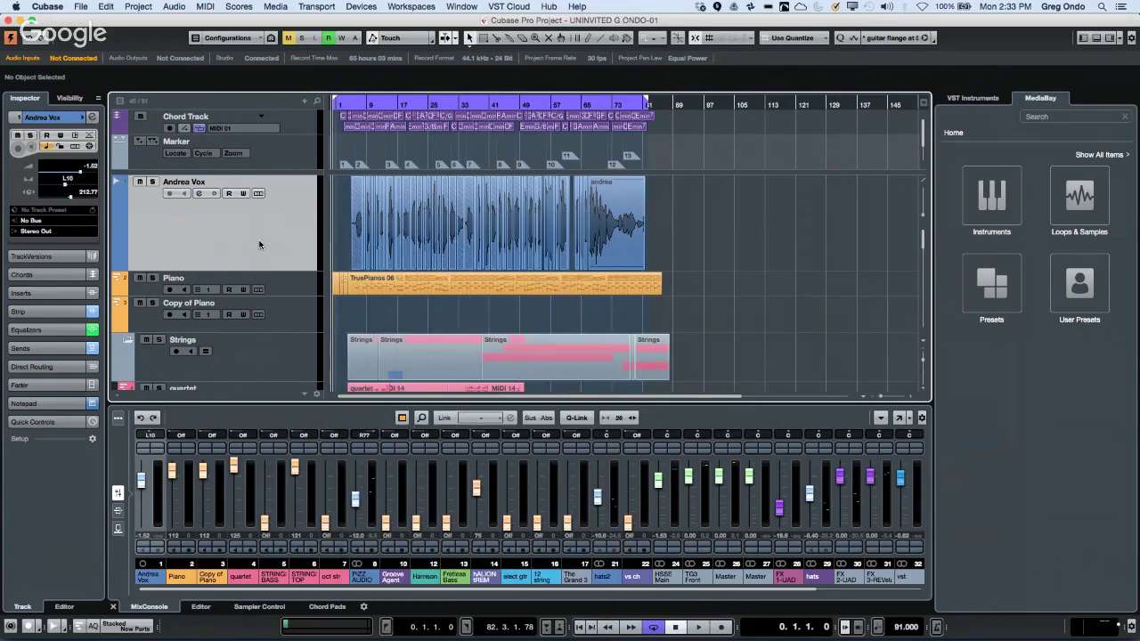
right_click(259, 239)
mouse_move(291, 246)
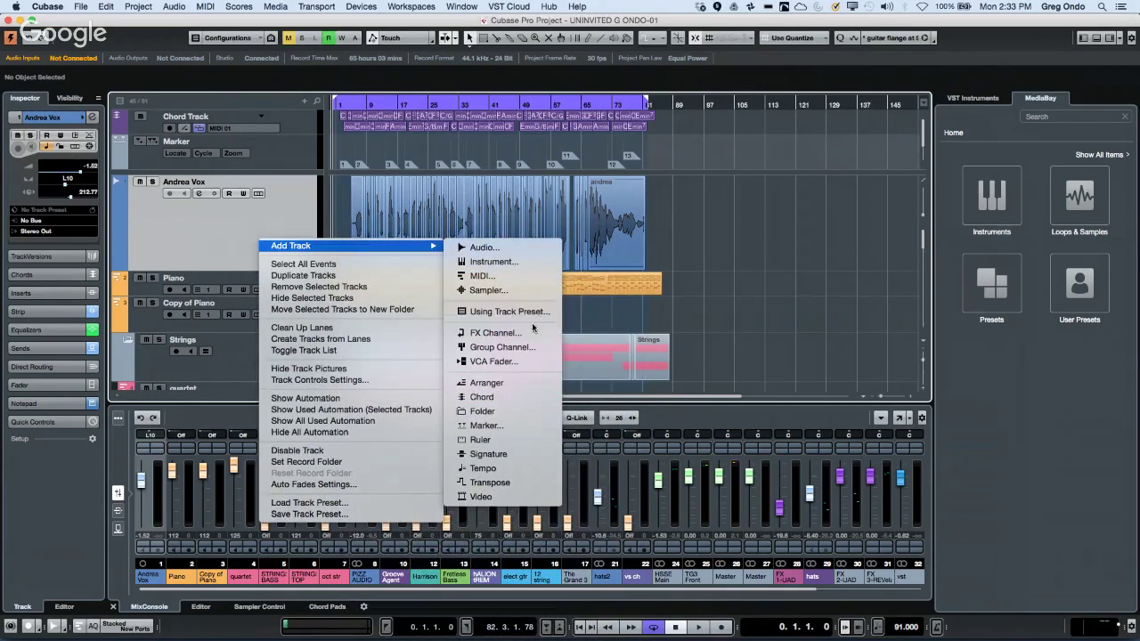
click(504, 387)
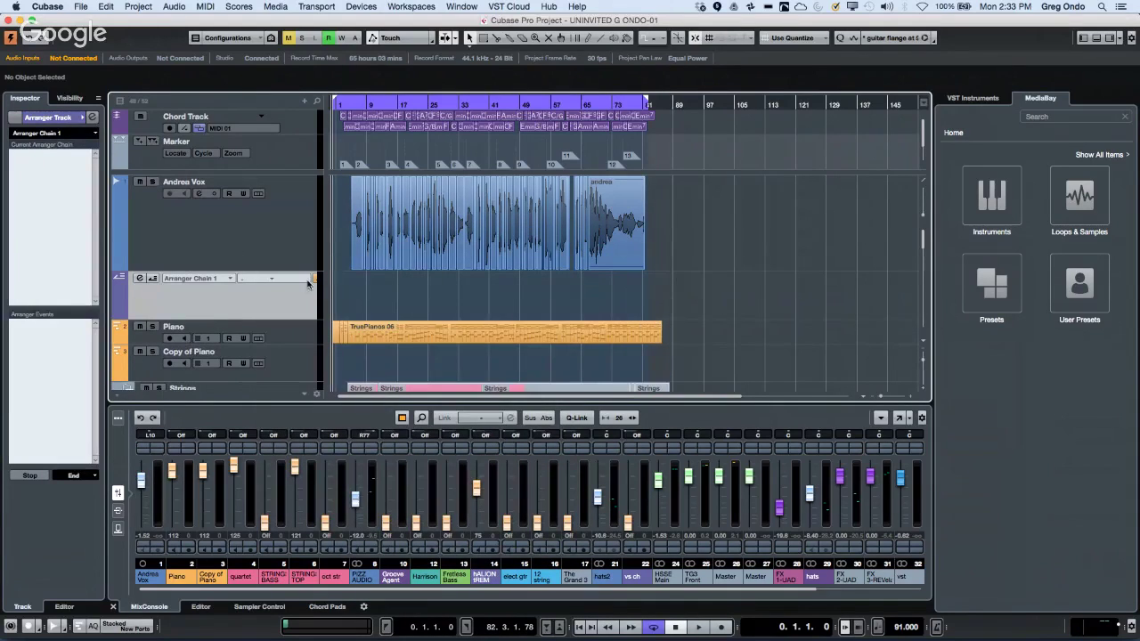
Draw a series of separate and overlapping arranger events of varying lengths between about bars 12 and 77 on the arranger track.
right_click(344, 289)
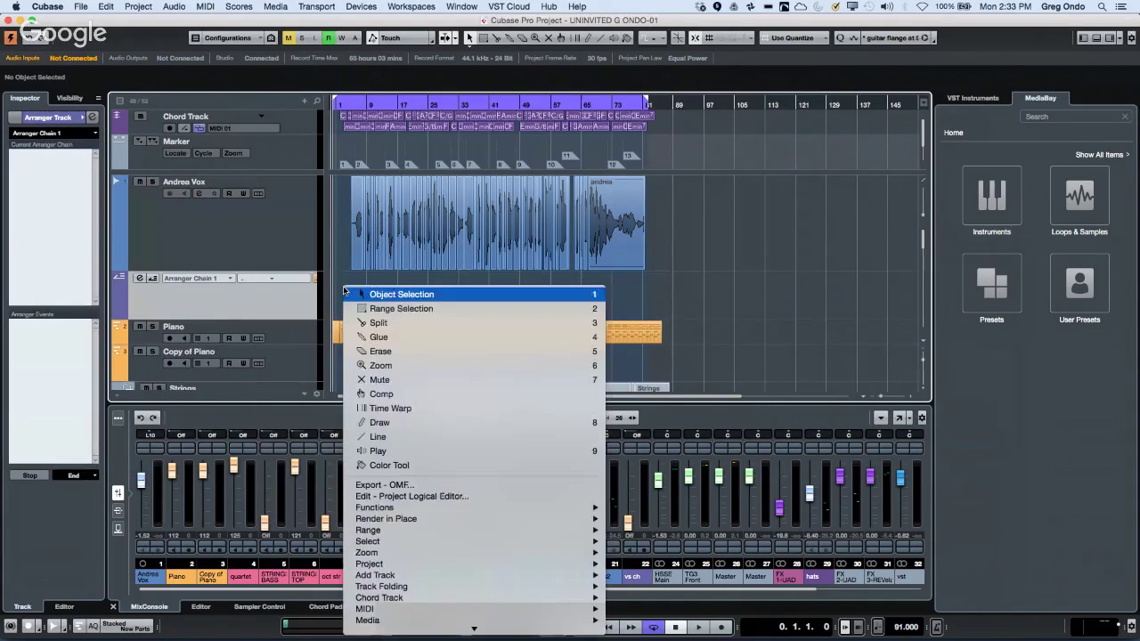
click(444, 423)
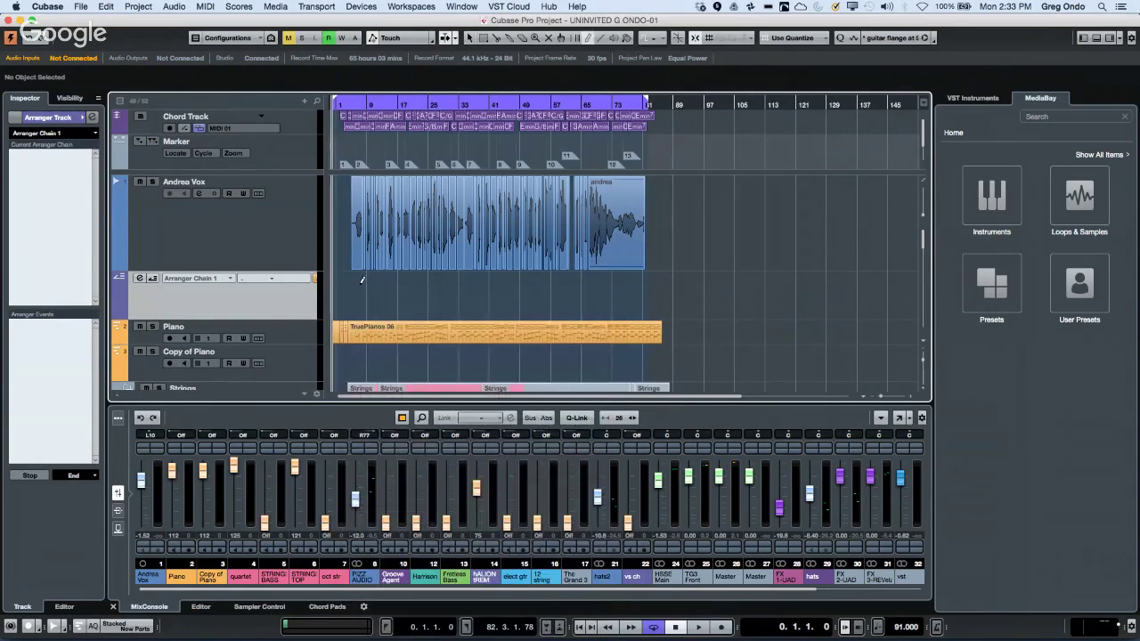
click(389, 285)
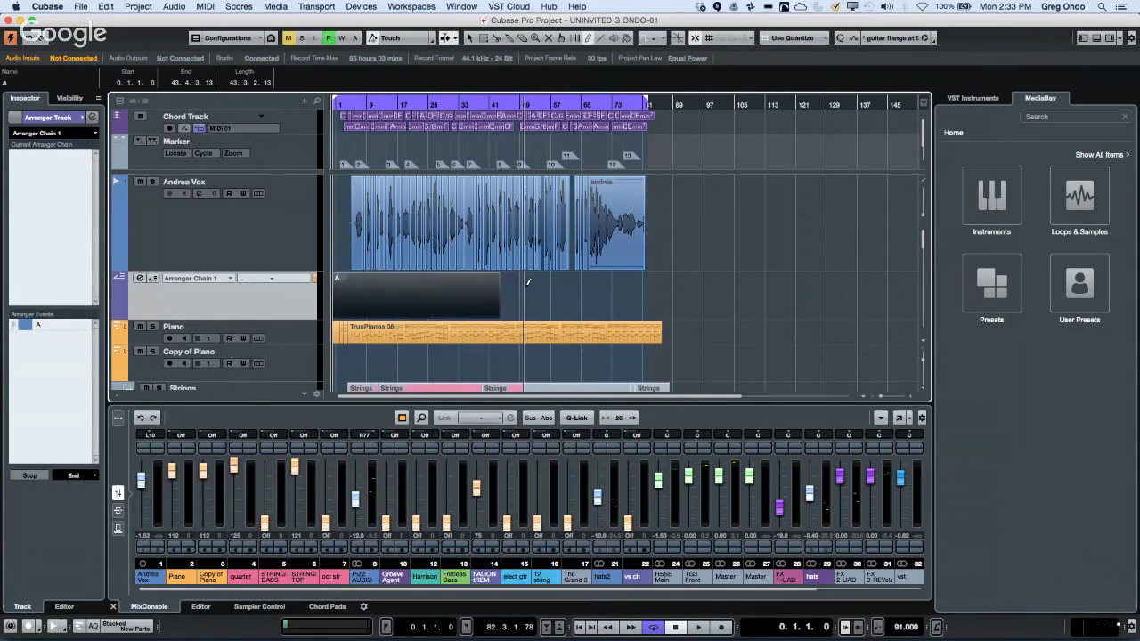
click(429, 291)
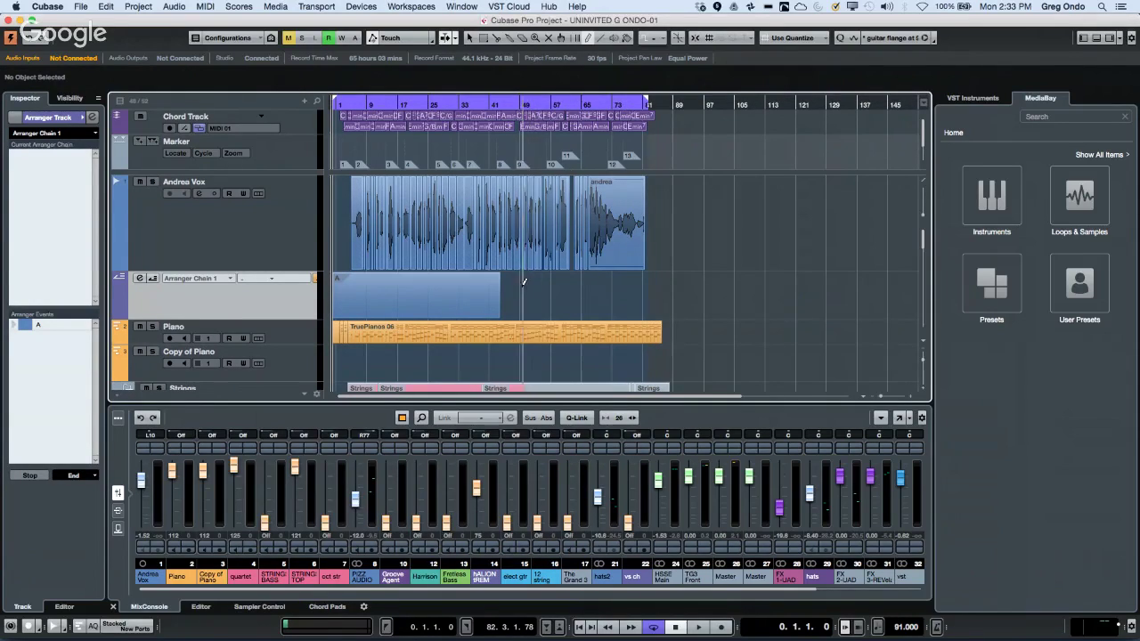
key(super+z)
drag(378, 287, 563, 287)
click(585, 289)
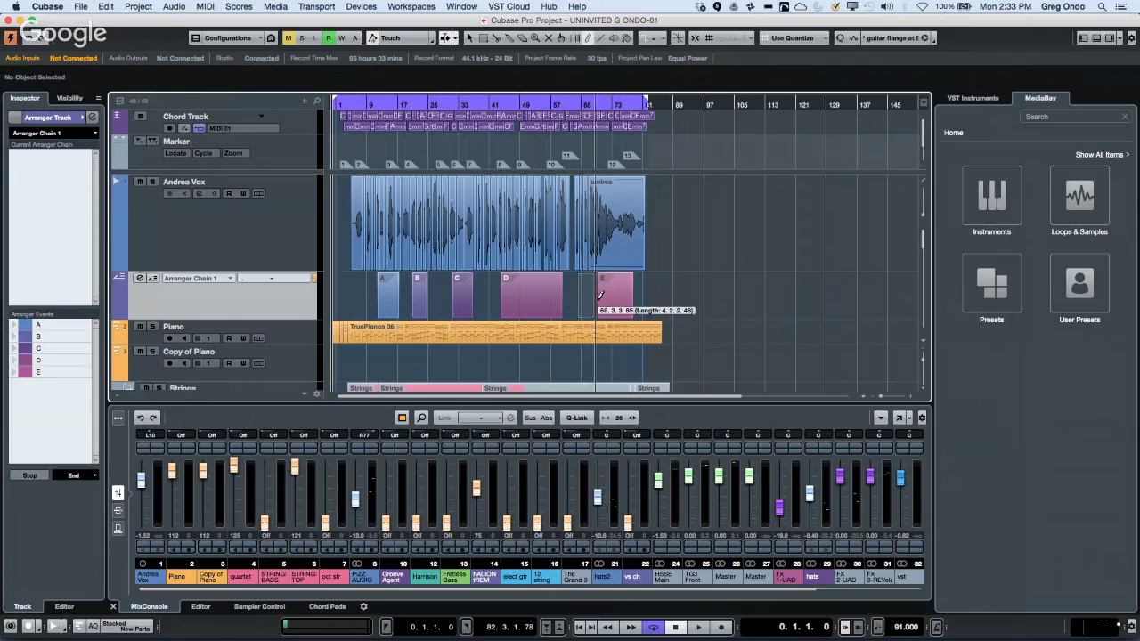
drag(519, 290, 546, 290)
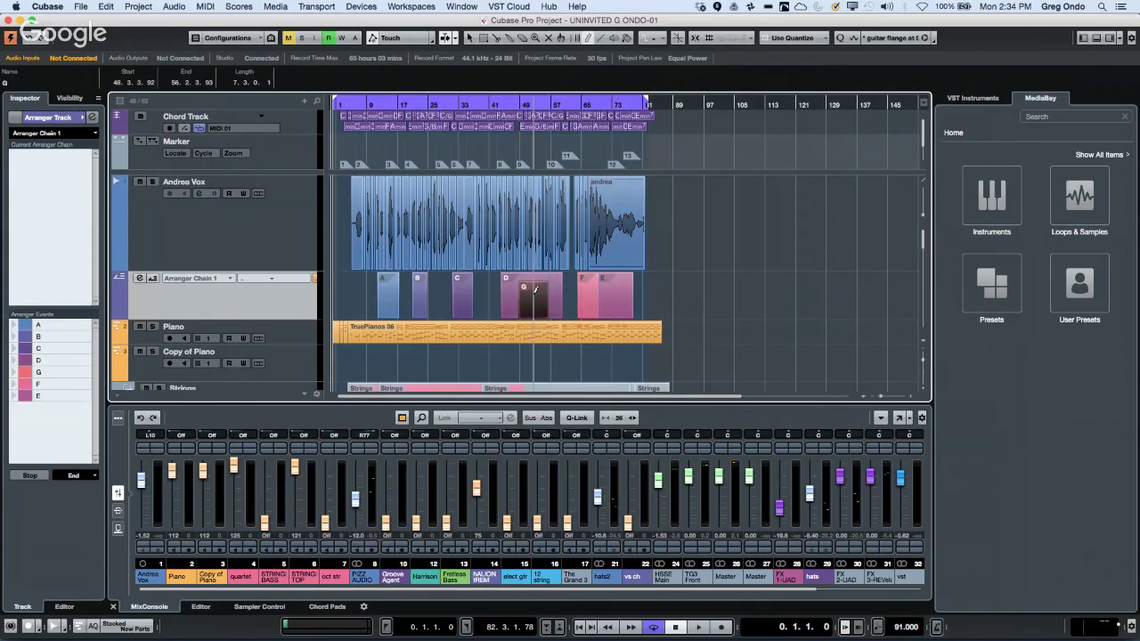
drag(415, 289, 432, 296)
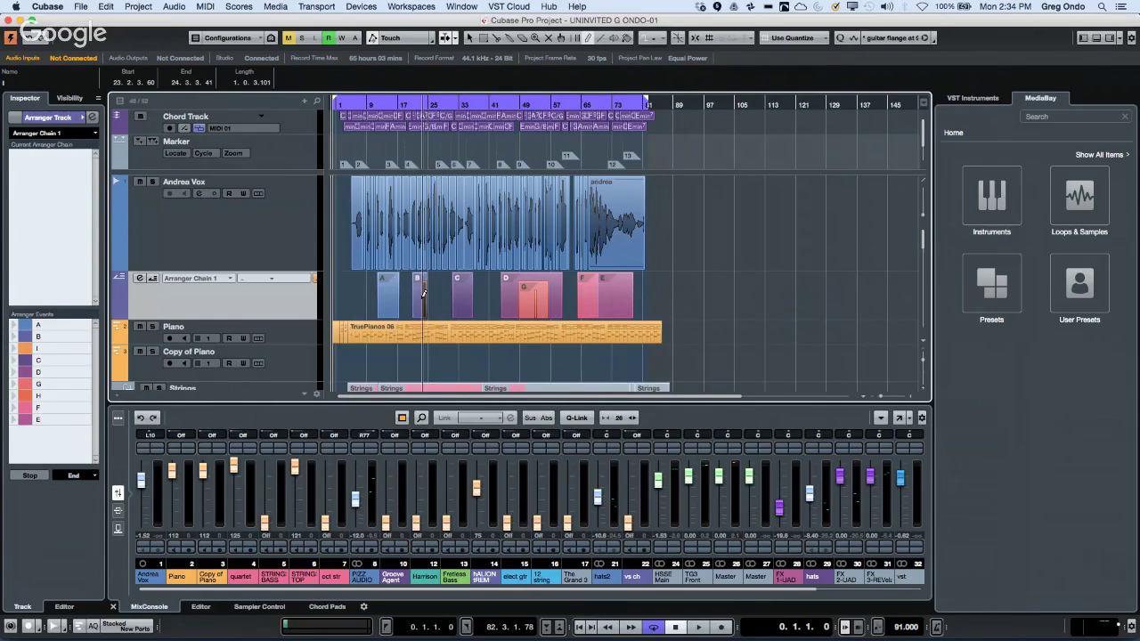
Start Arranger Chain 1 with event C once and event B twice, and look at the available chain functions.
drag(37, 362, 26, 196)
drag(36, 338, 30, 199)
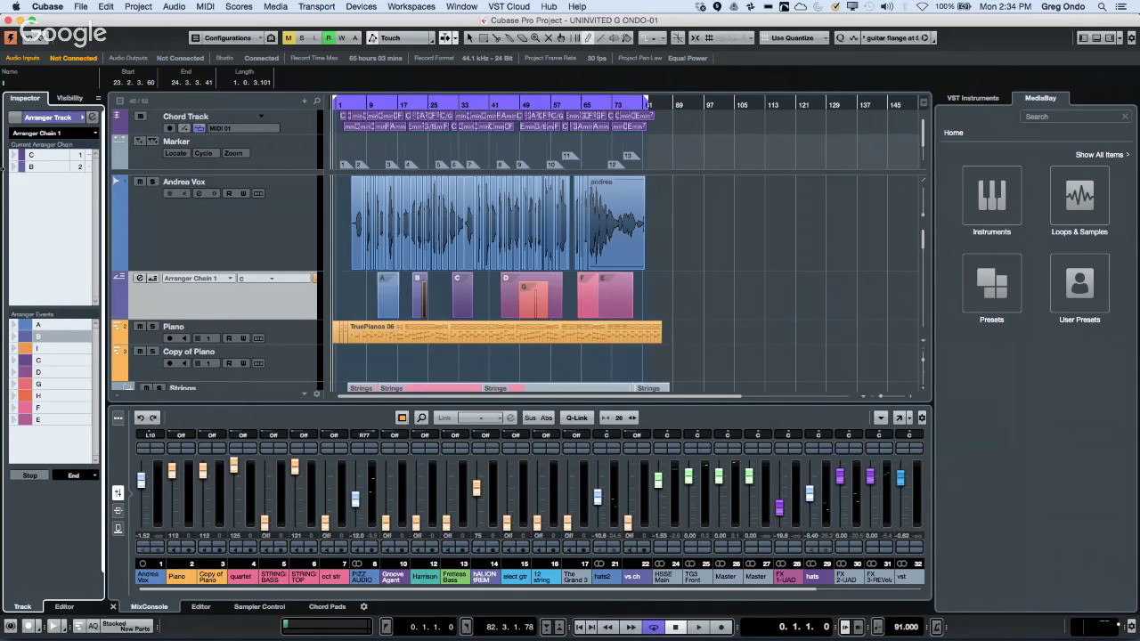
click(59, 134)
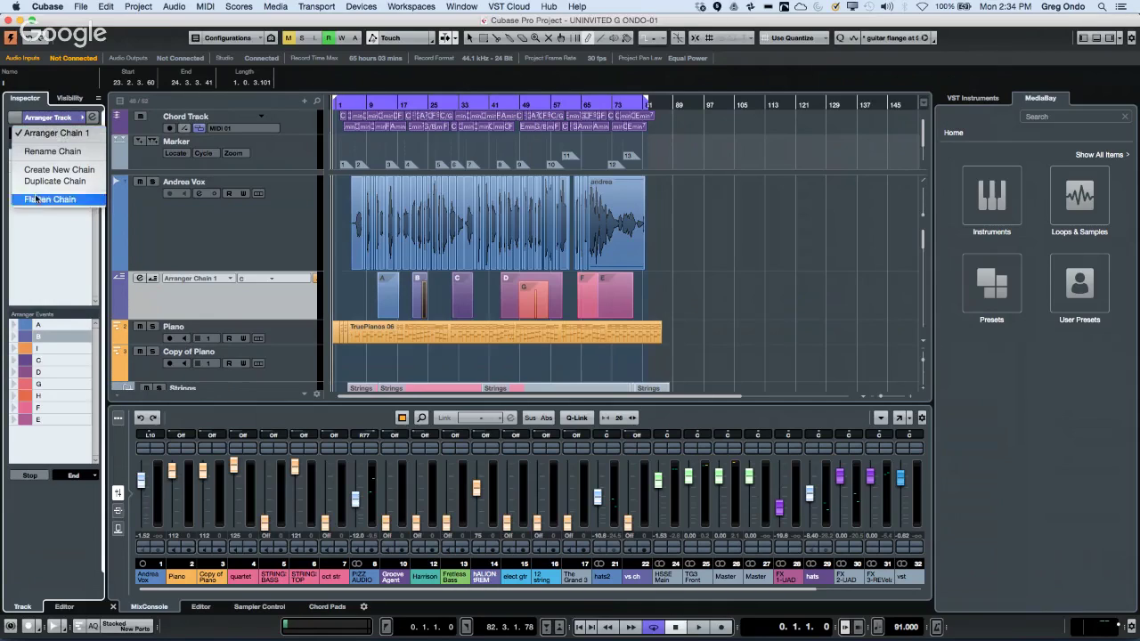
click(50, 256)
Extend the arranger chain with events D, B and C once each, followed by G twice.
drag(31, 370, 51, 189)
drag(41, 340, 45, 218)
drag(41, 364, 62, 239)
click(37, 387)
drag(36, 388, 29, 215)
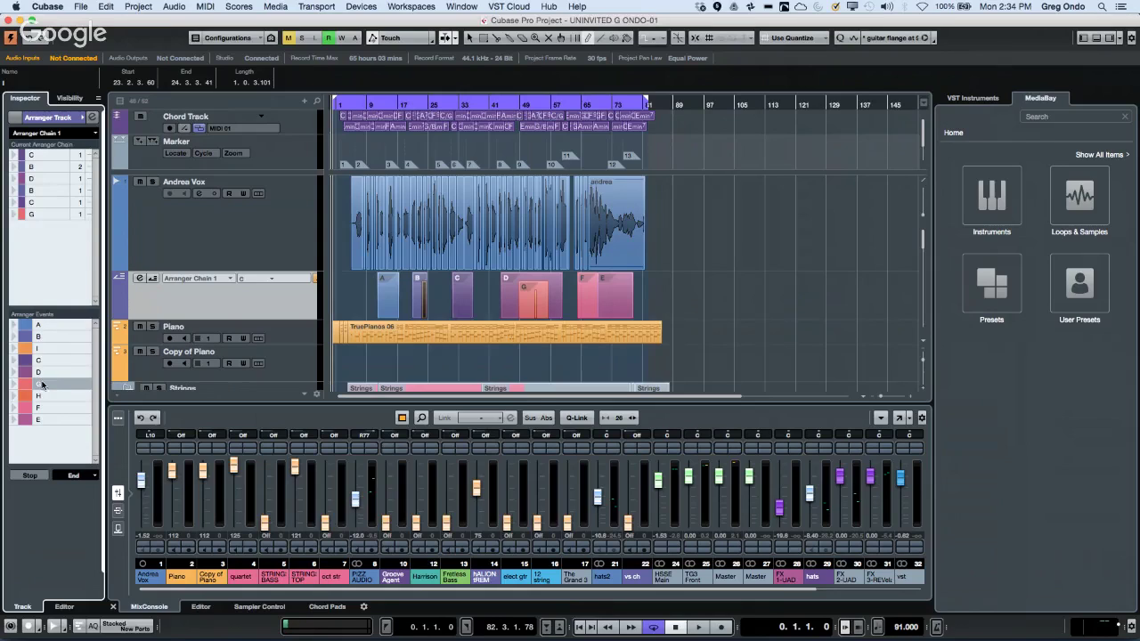
drag(41, 385, 29, 241)
Show the floating transport panel and add its Arranger section.
key(F2)
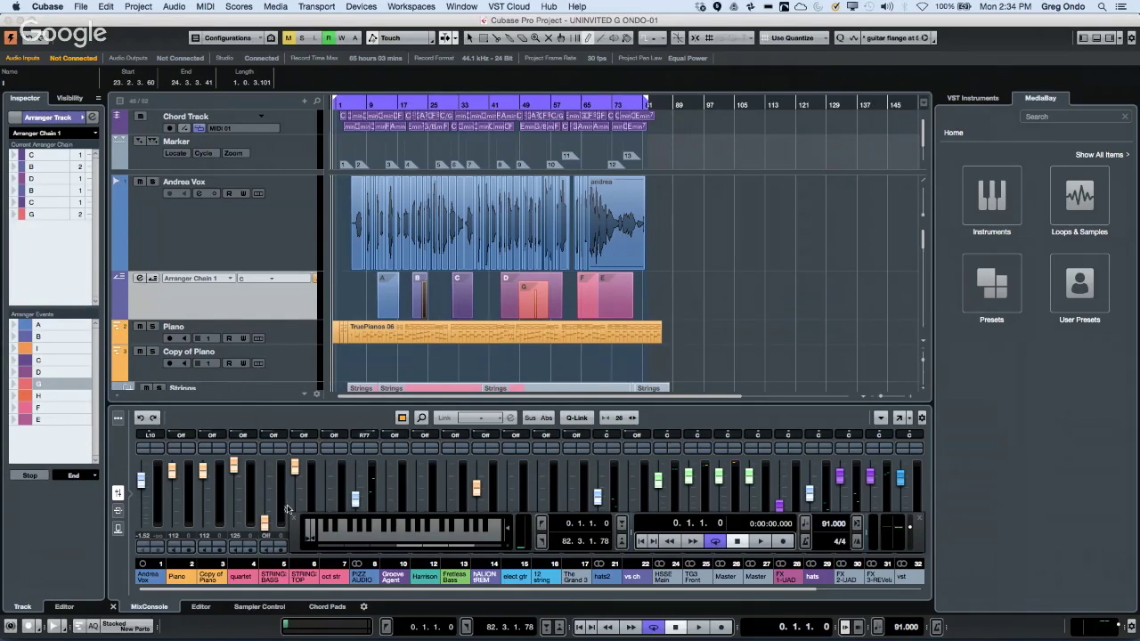
right_click(397, 529)
click(422, 540)
right_click(422, 540)
scroll(489, 500, down, 3)
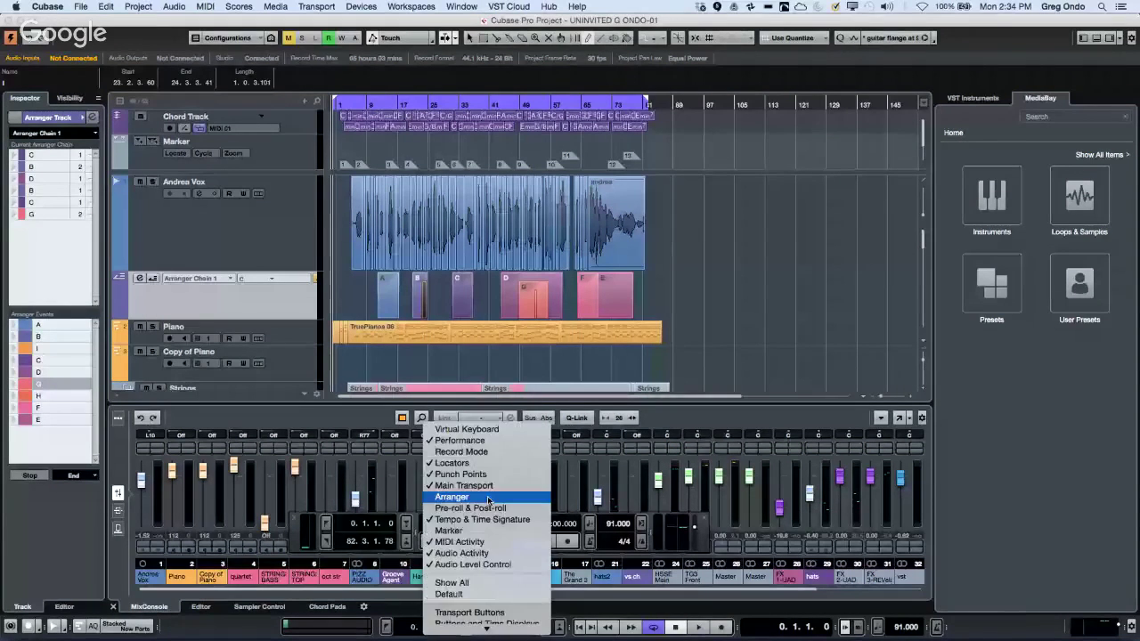
click(488, 497)
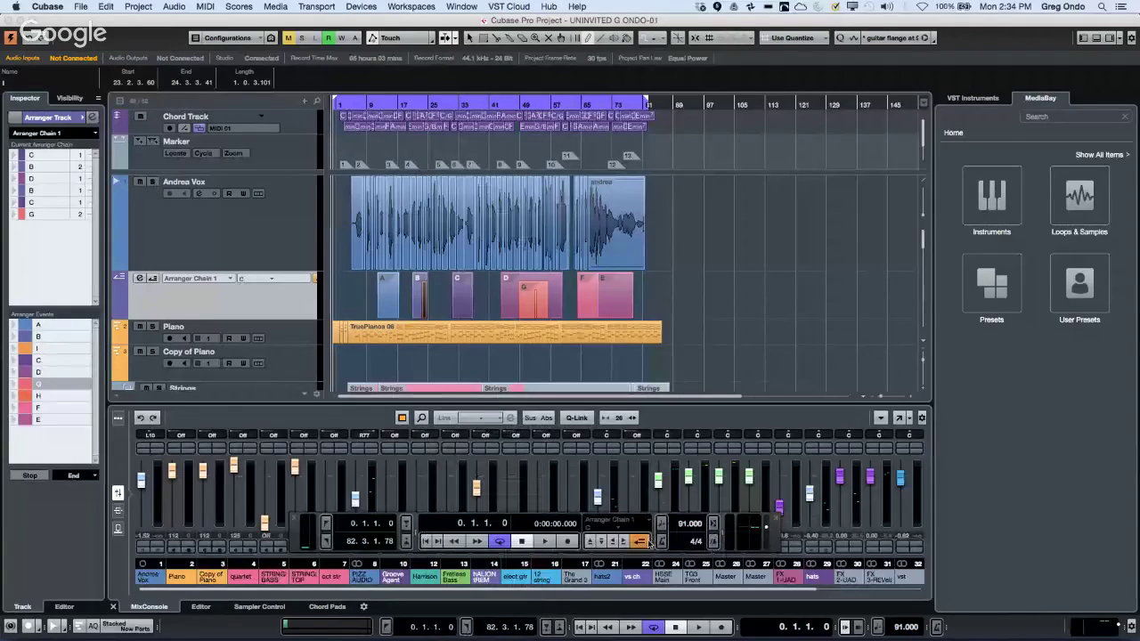
Activate arranger mode and play back the arranger chain from its first event.
click(374, 104)
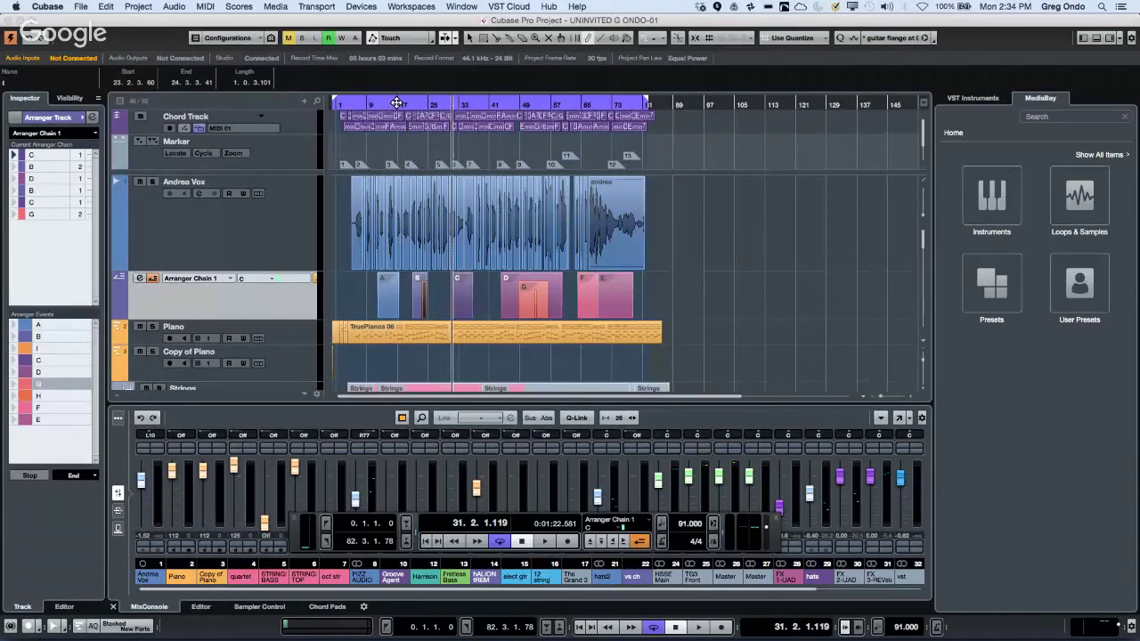
key(space)
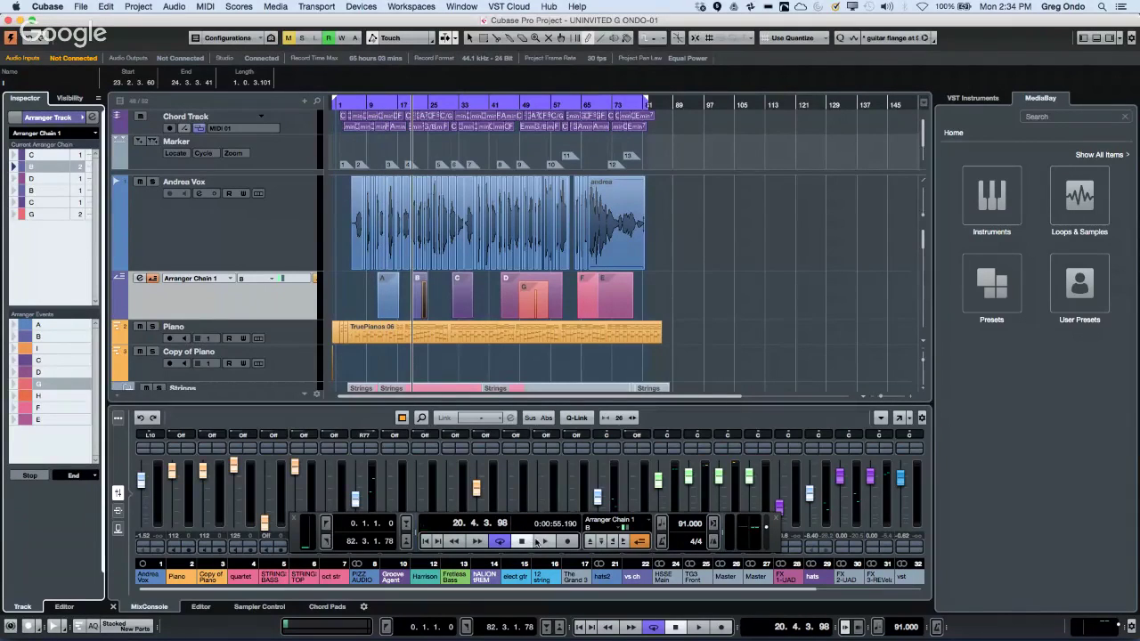
click(540, 542)
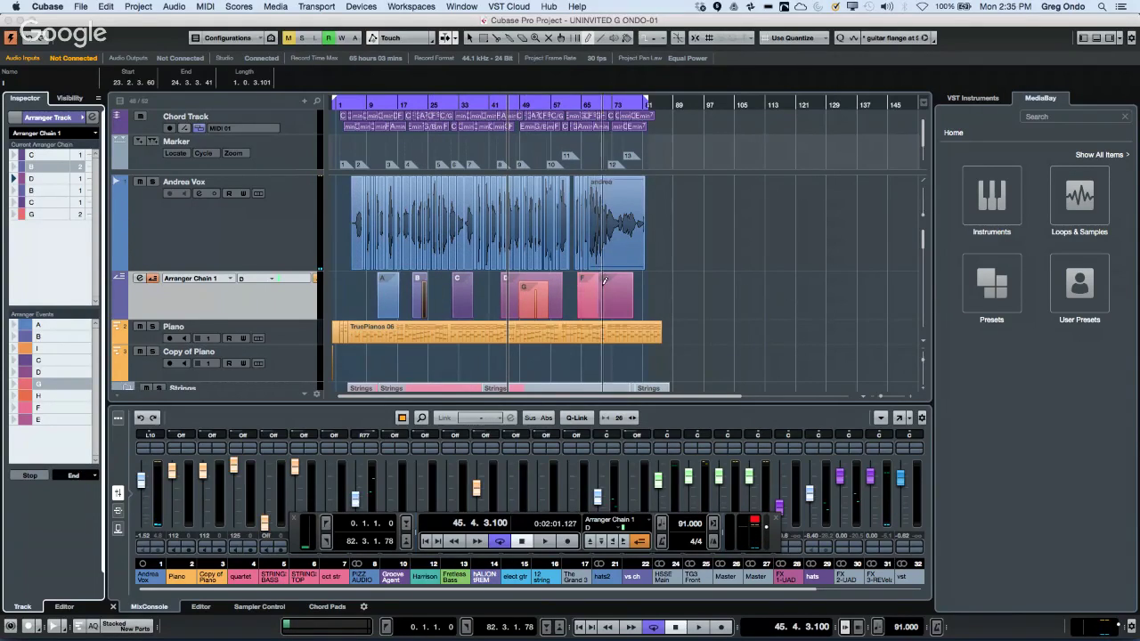
Flatten Arranger Chain 1, look over the rearranged project from around bar 10, and undo the flattening.
click(96, 133)
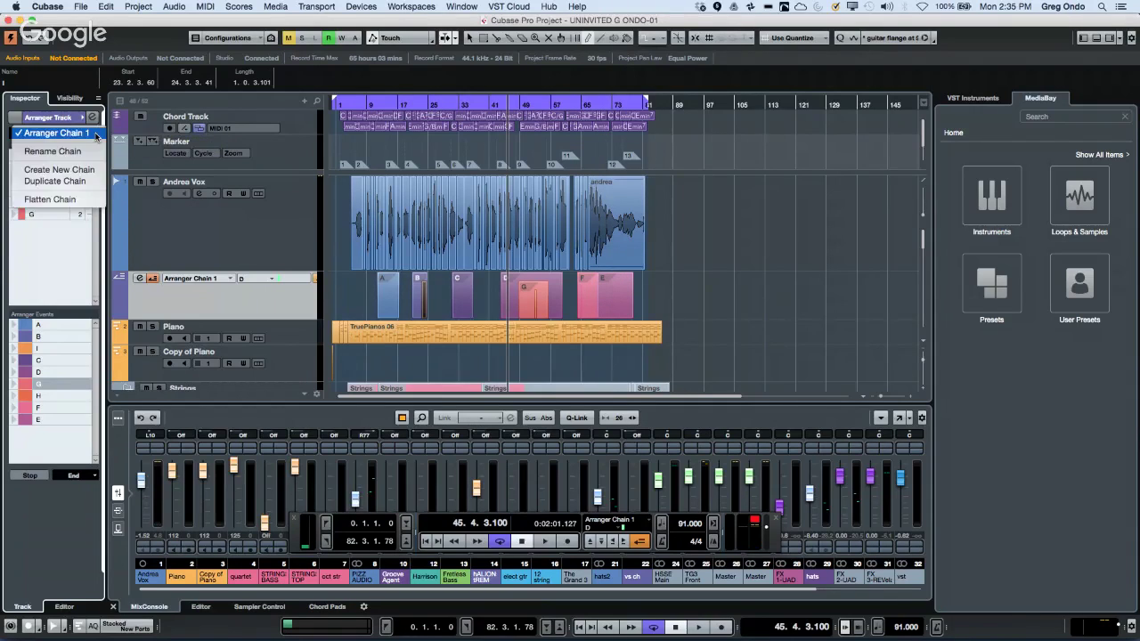
click(65, 200)
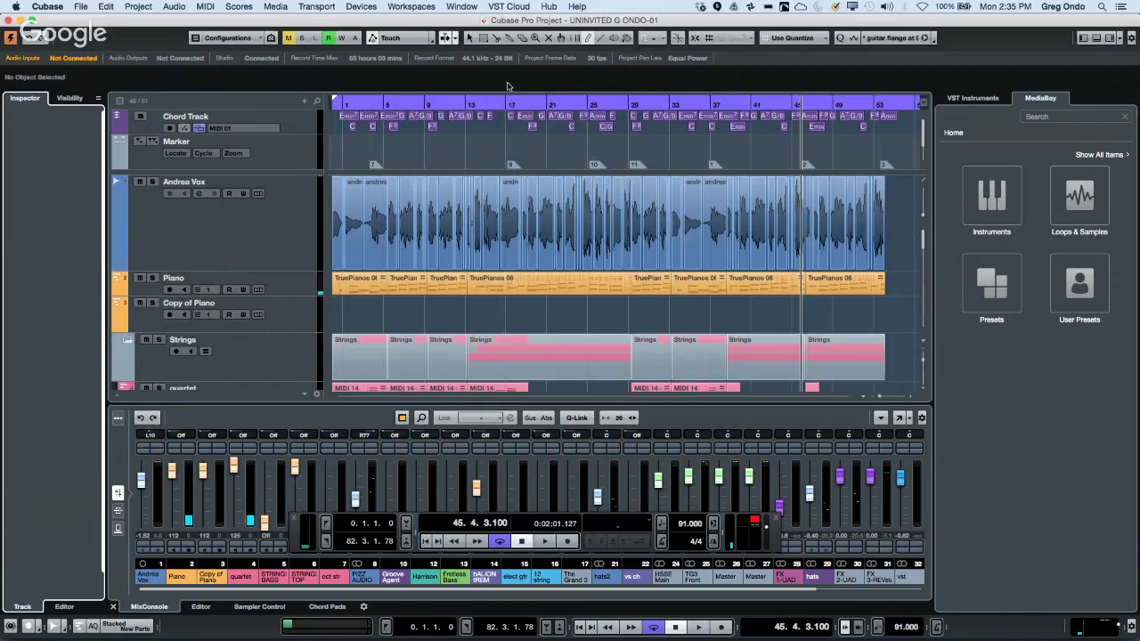
click(448, 103)
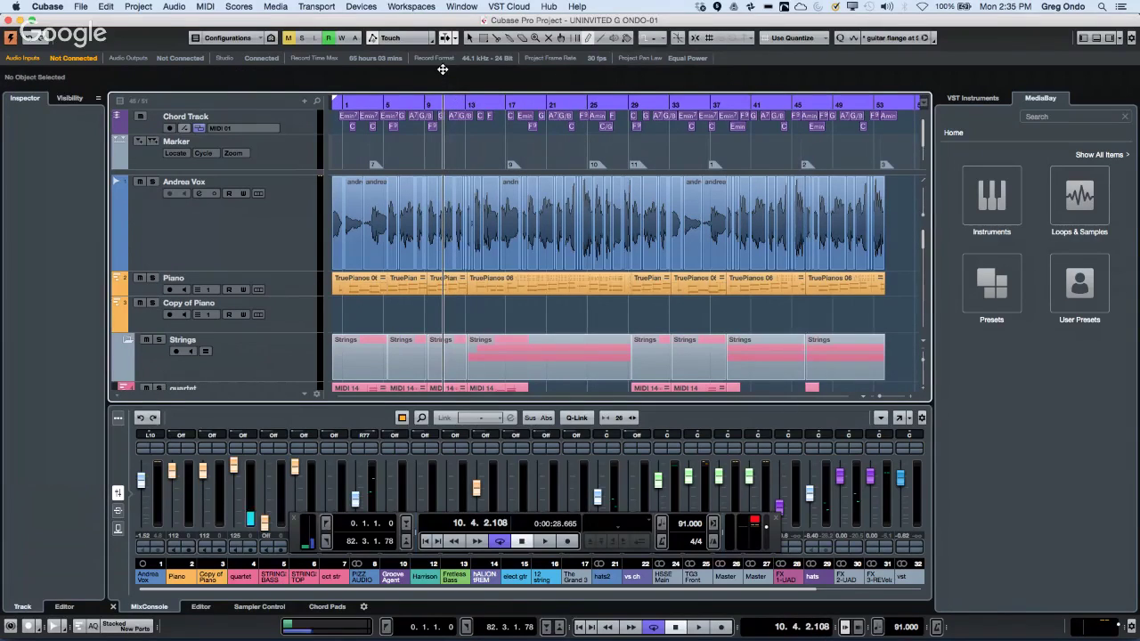
key(super+z)
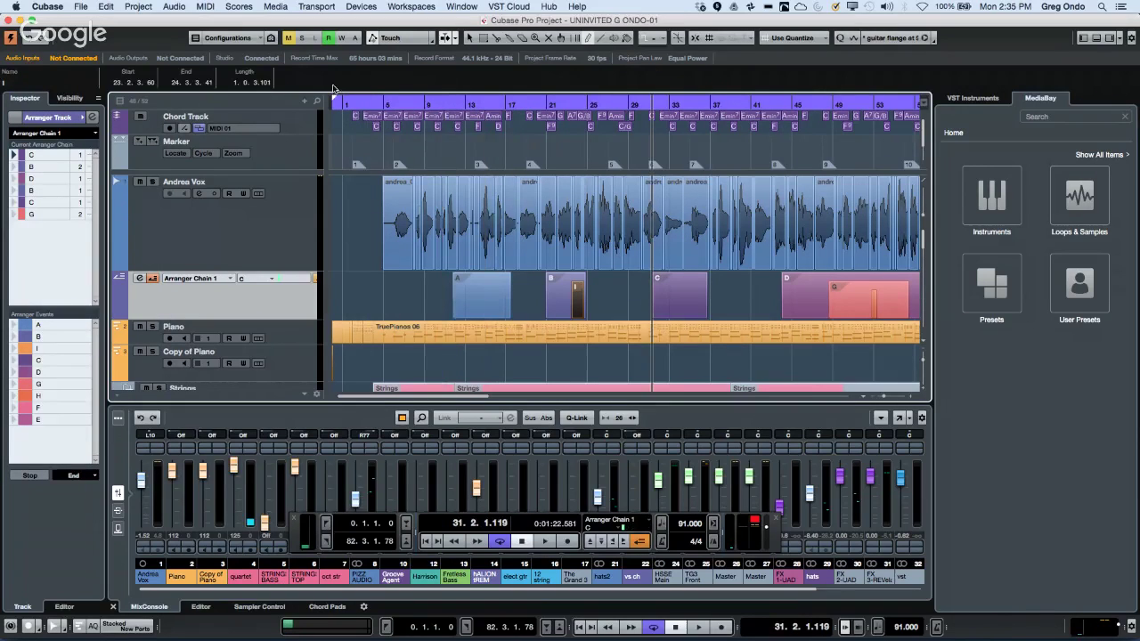
Switch to the open project "Hit the Road go C7".
key(g)
key(g)
key(g)
key(g)
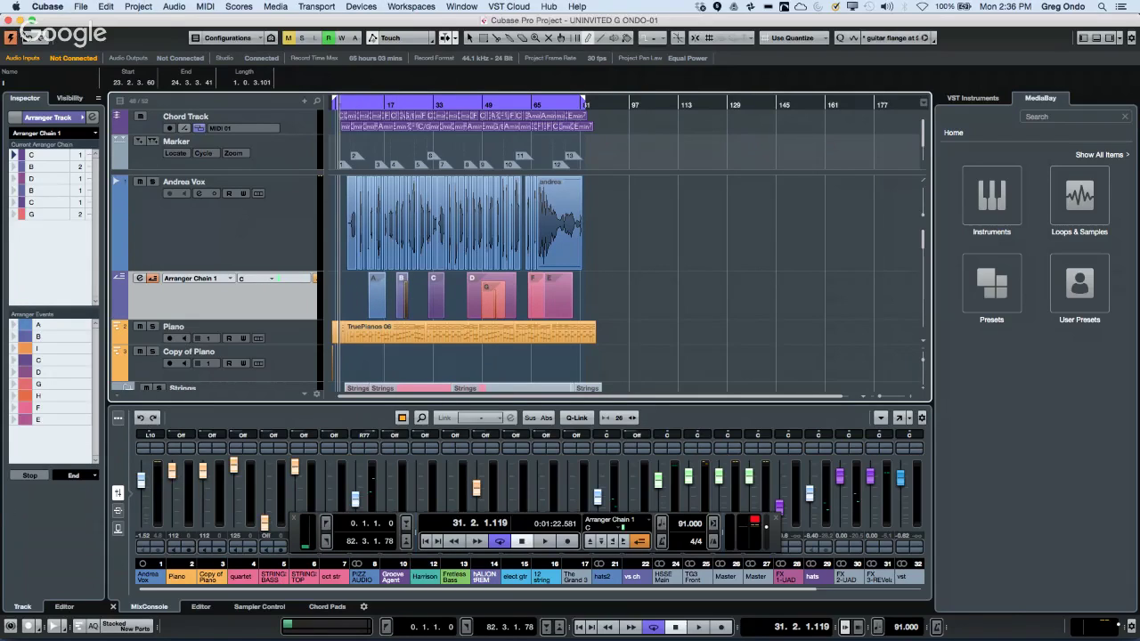
click(462, 6)
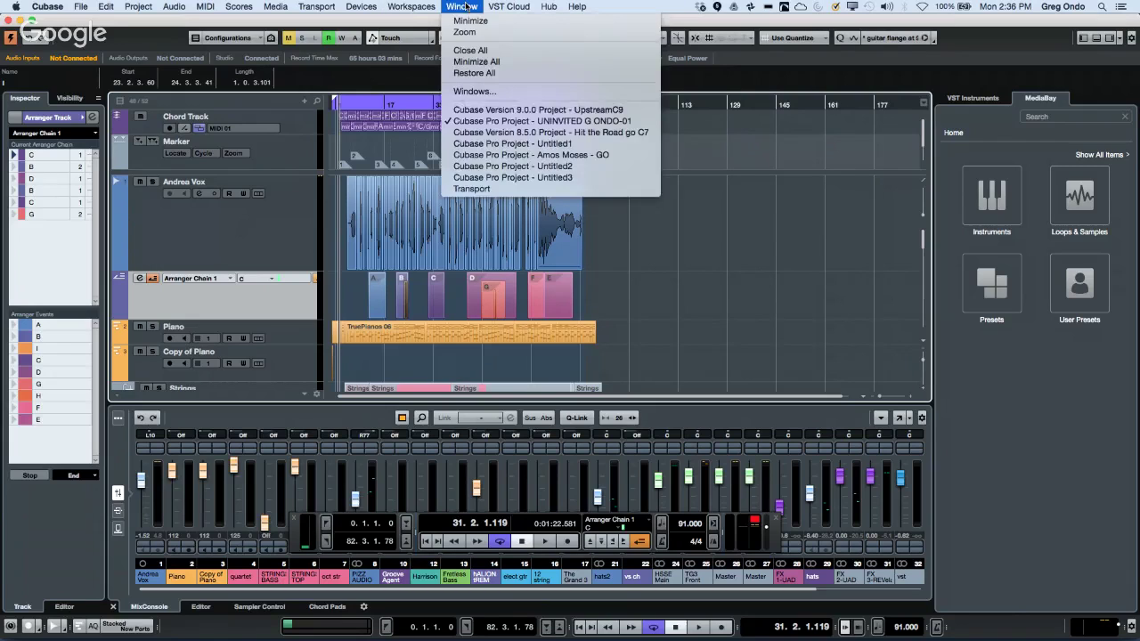
click(460, 132)
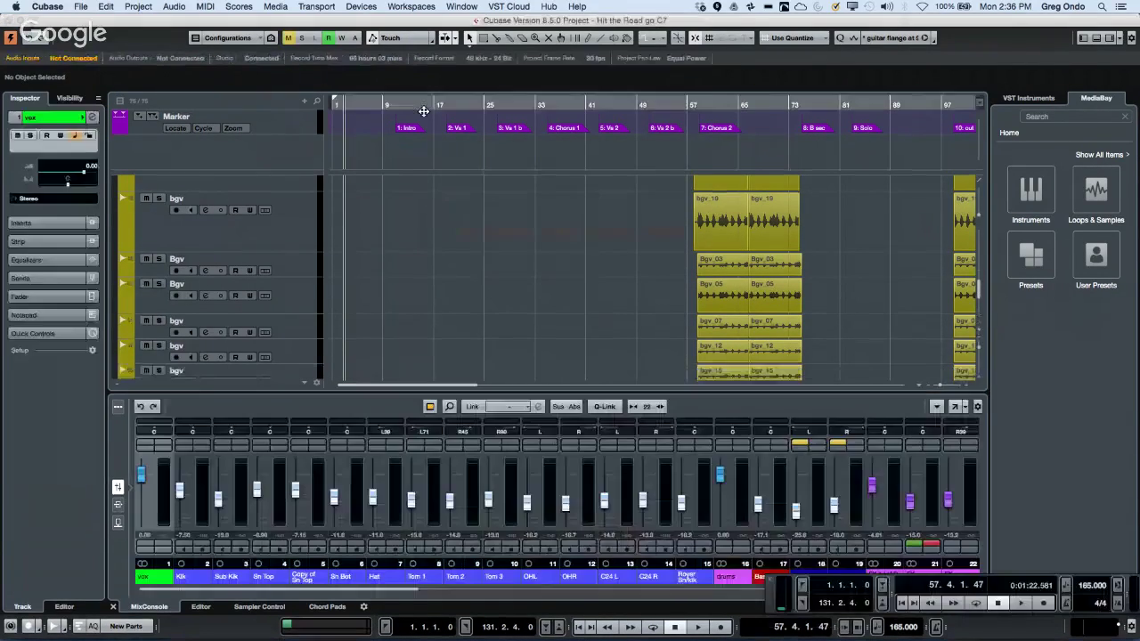
Turn off the visibility of the Drums folder together with all the drum tracks inside it.
mouse_move(426, 101)
mouse_down()
mouse_move(426, 110)
mouse_move(422, 82)
mouse_up()
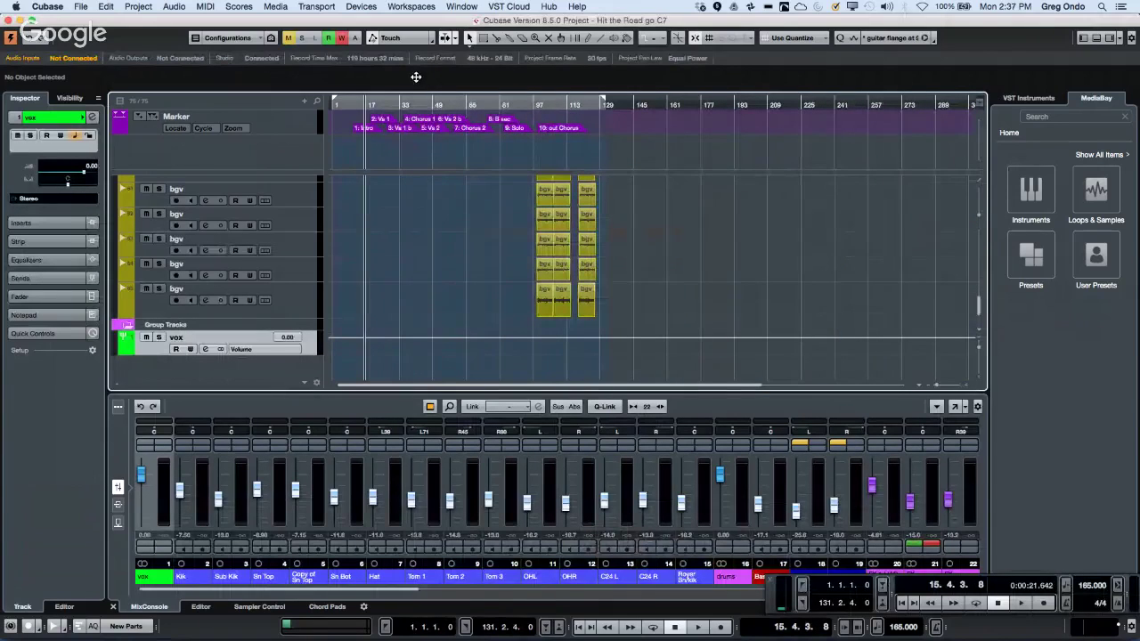
scroll(488, 211, up, 2)
scroll(488, 211, up, 10)
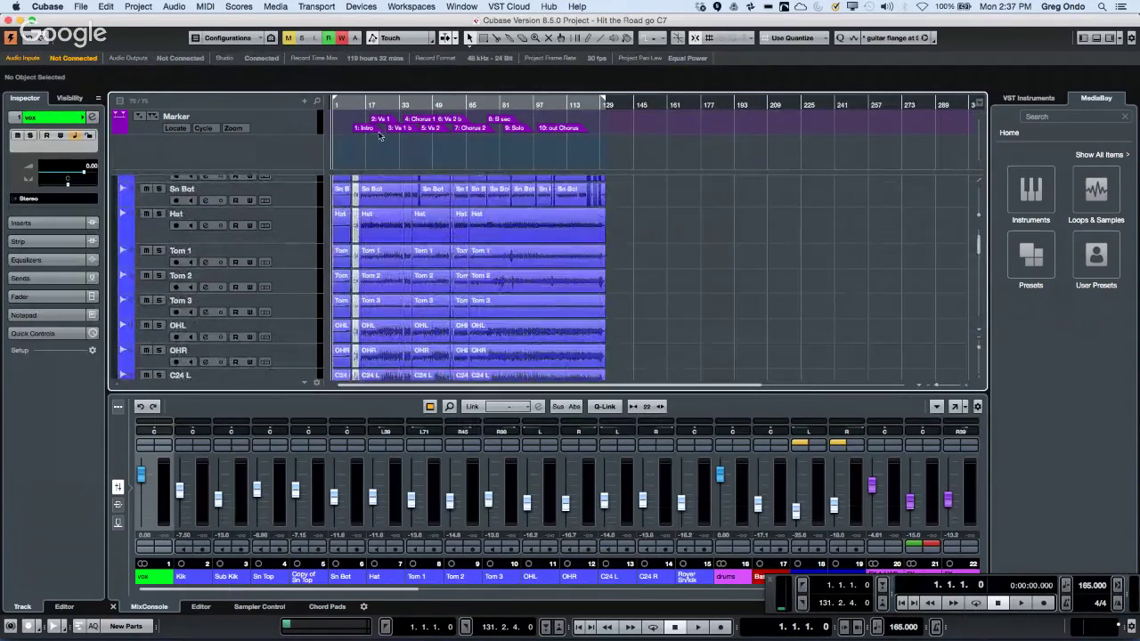
drag(357, 105, 358, 153)
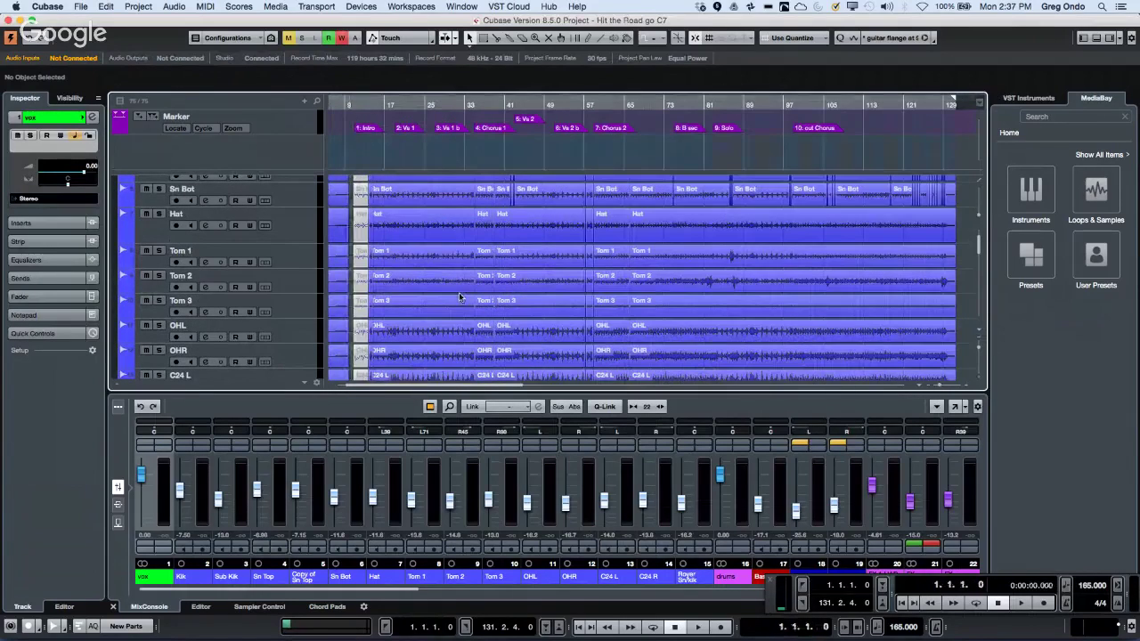
scroll(459, 292, up, 8)
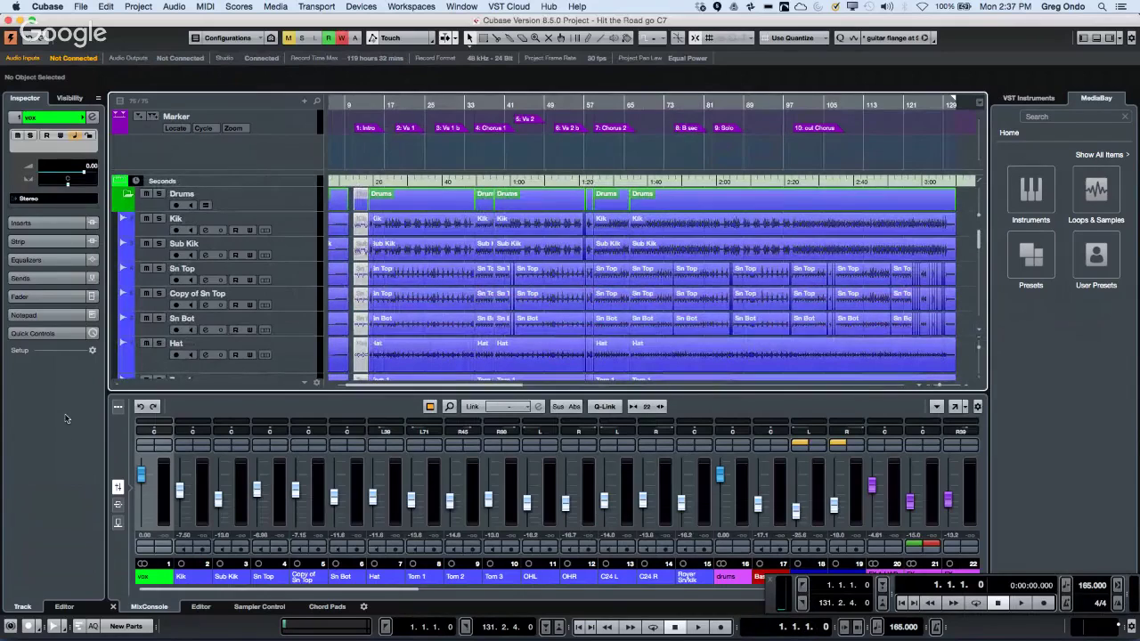
click(69, 98)
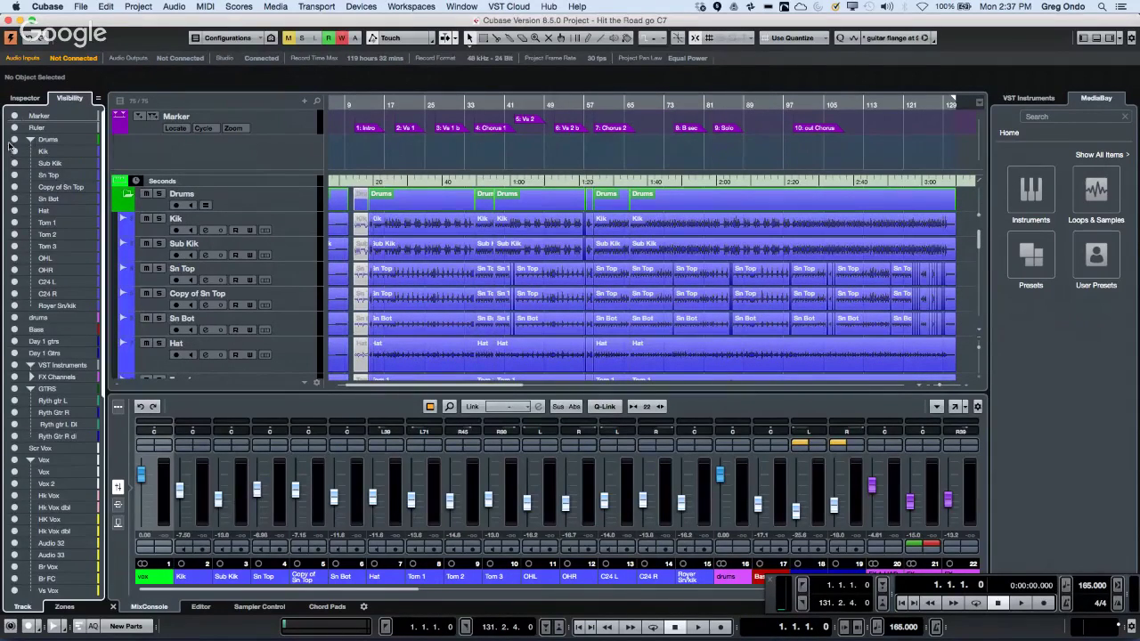
click(15, 140)
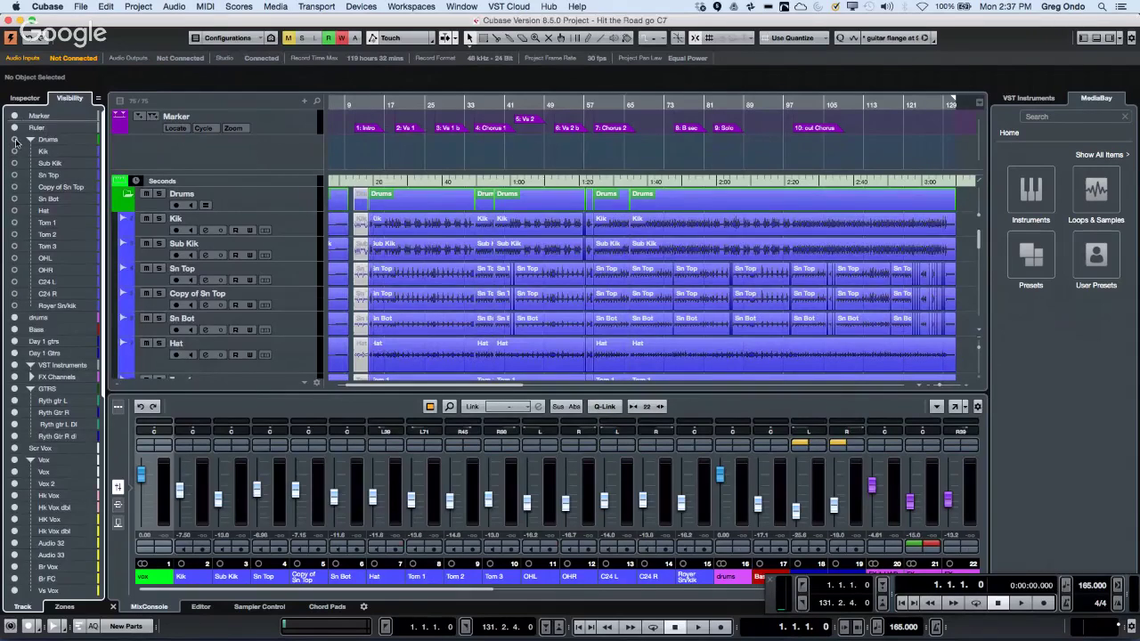
Turn the visibility of the Drums folder and all the drum tracks inside it back on.
scroll(16, 143, down, 8)
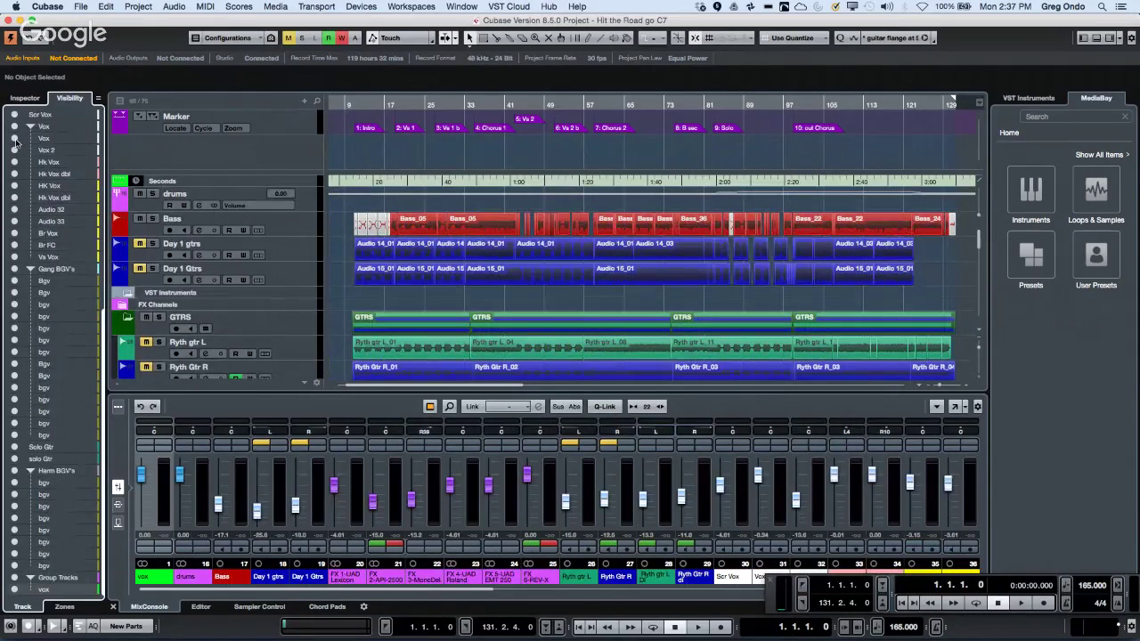
scroll(16, 142, up, 3)
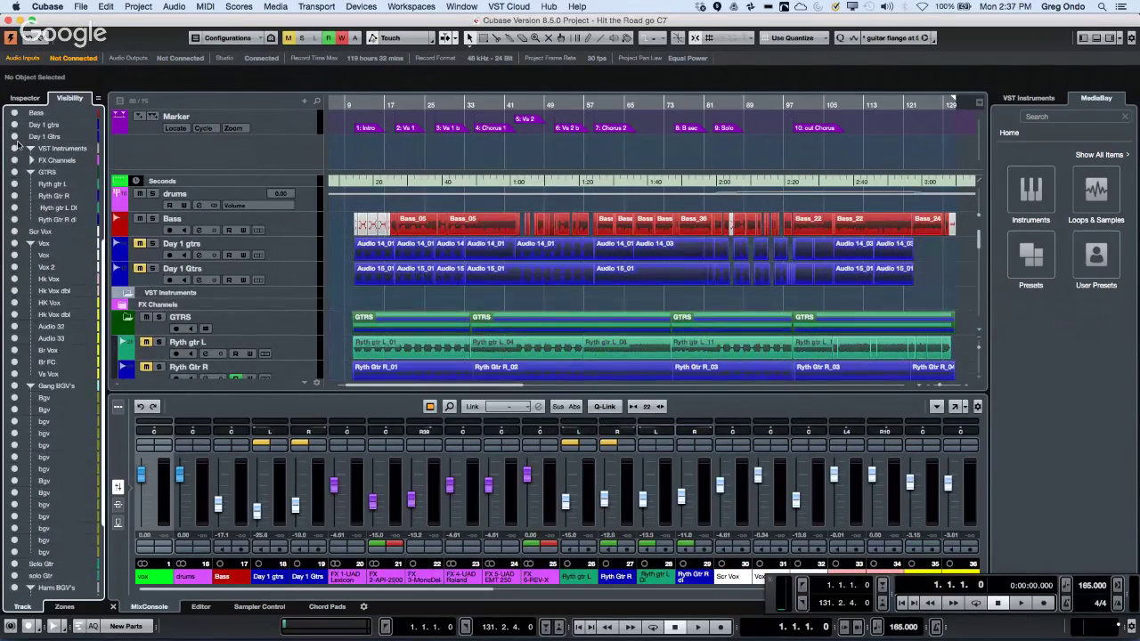
scroll(17, 144, up, 5)
click(14, 140)
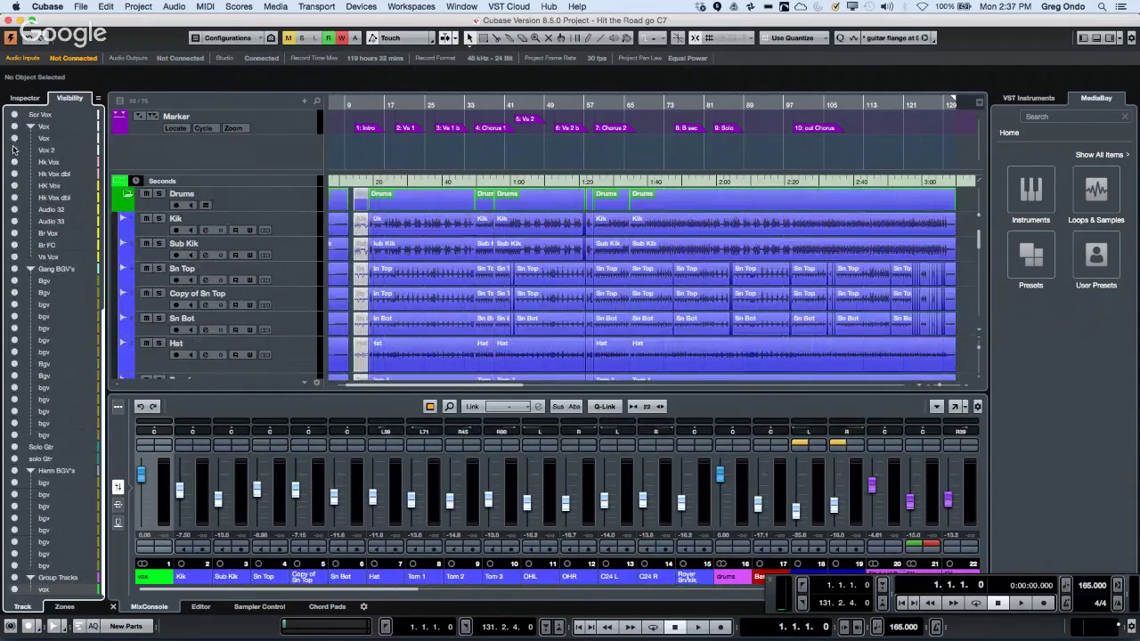
Show only the Vox folder with the vocal tracks inside it, hiding all the other folders and tracks.
click(15, 173)
click(15, 198)
click(14, 221)
click(14, 233)
click(14, 149)
click(16, 126)
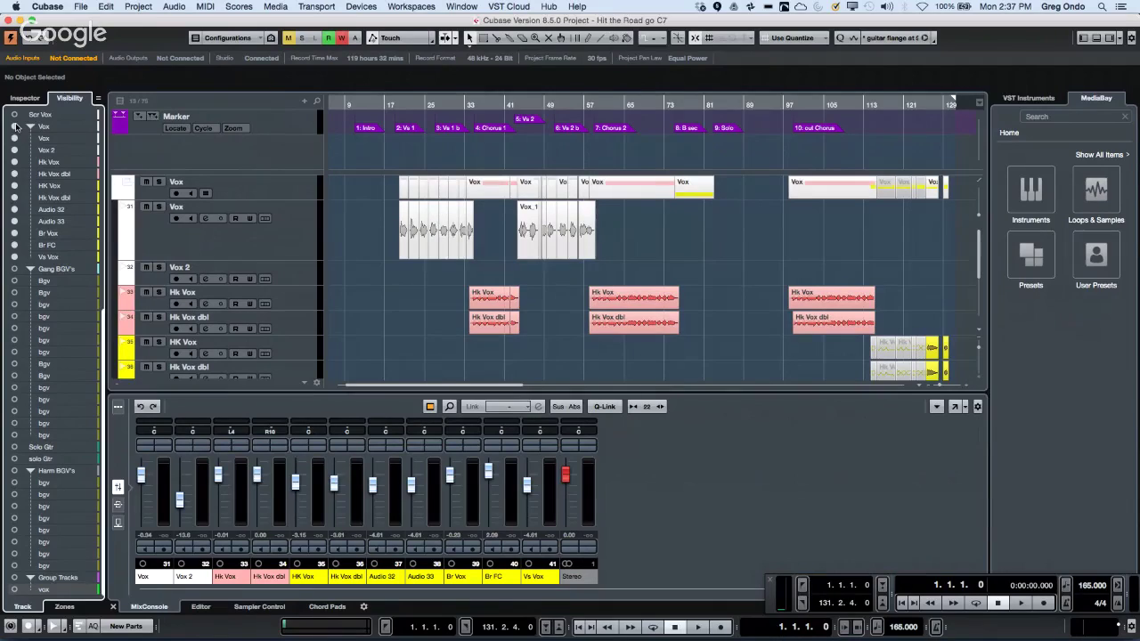
Show all tracks of the project again.
click(251, 41)
click(307, 81)
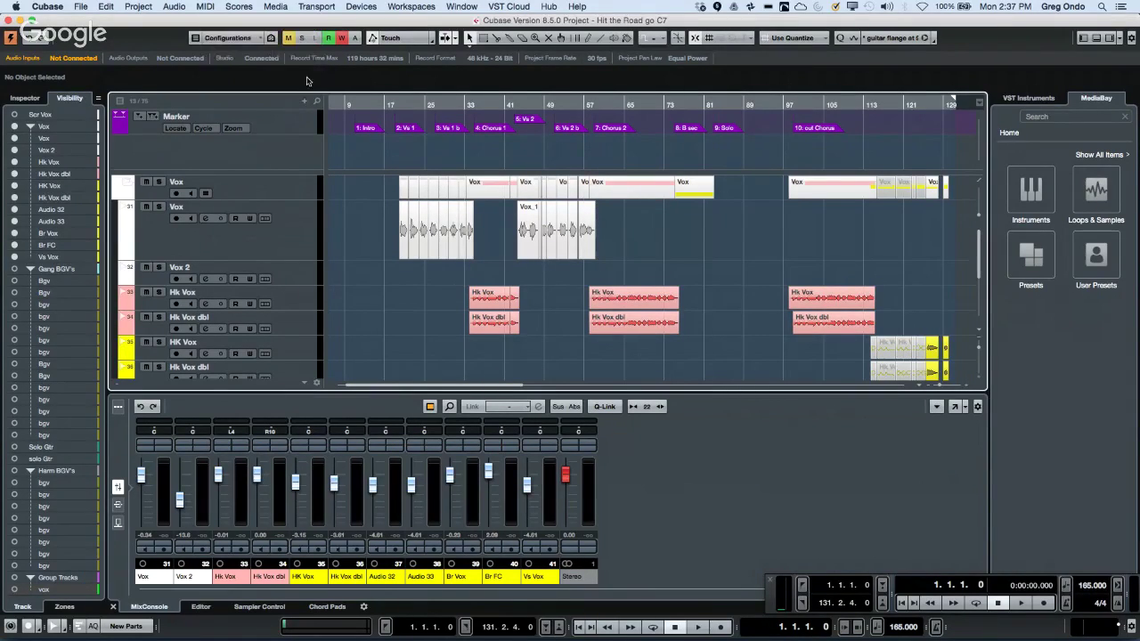
click(270, 38)
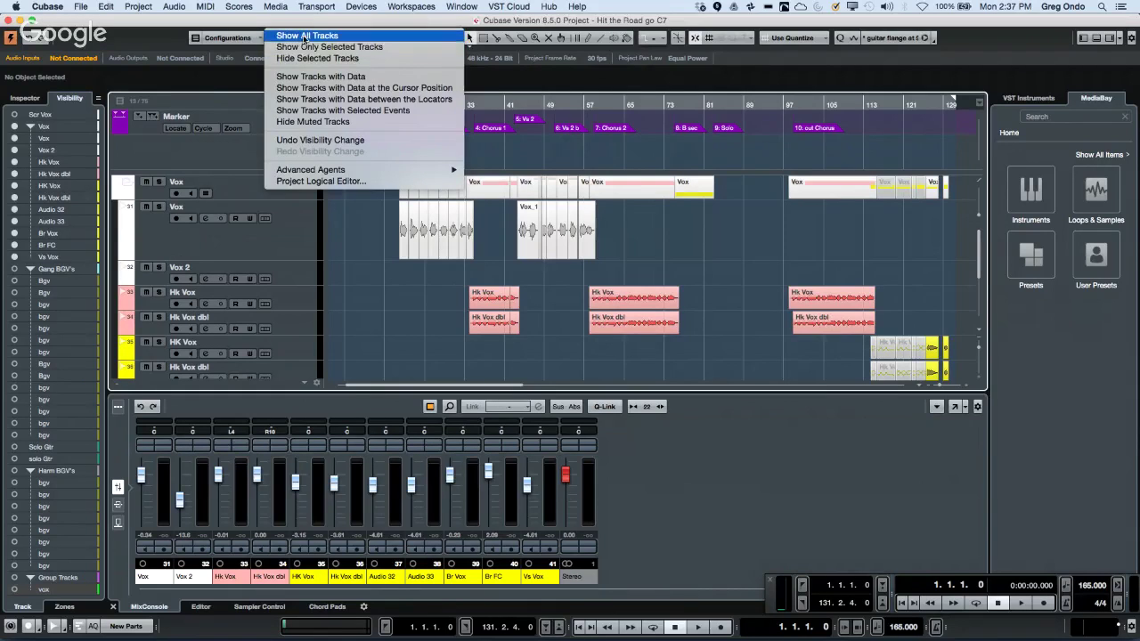
click(305, 37)
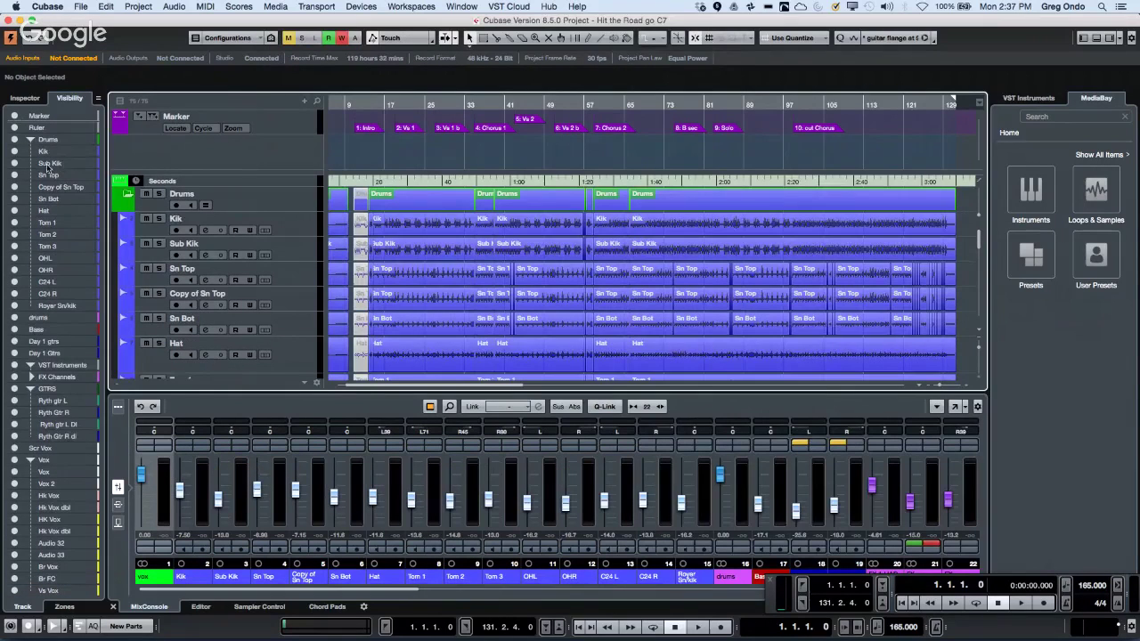
Show only the Drums folder with its tracks and save this view as a visibility configuration named "1".
click(15, 140)
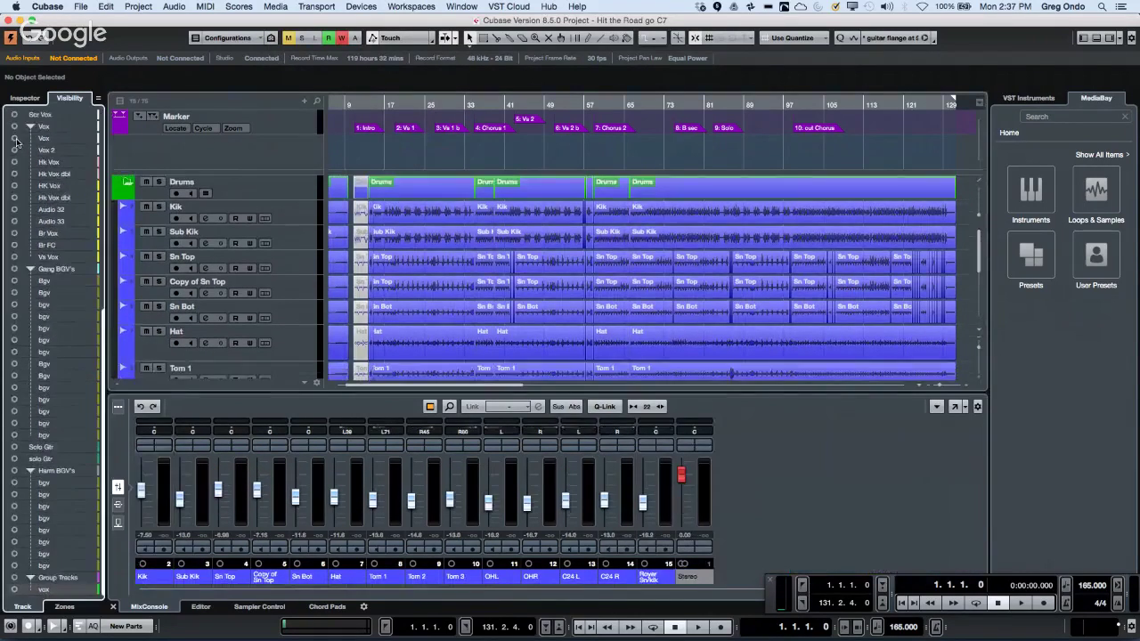
click(227, 37)
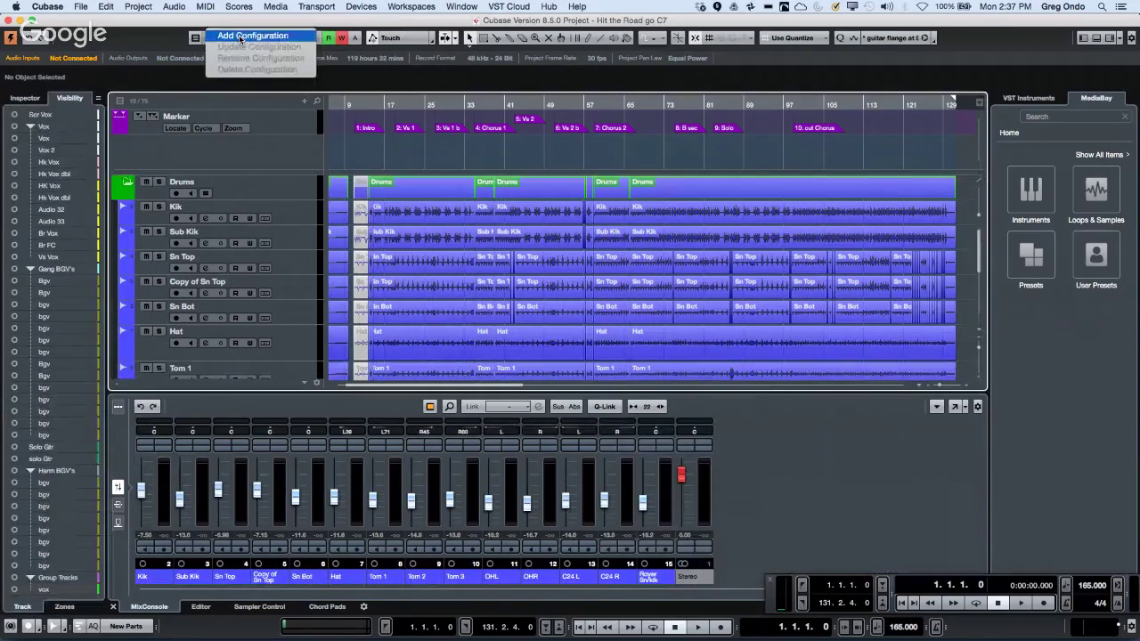
click(241, 36)
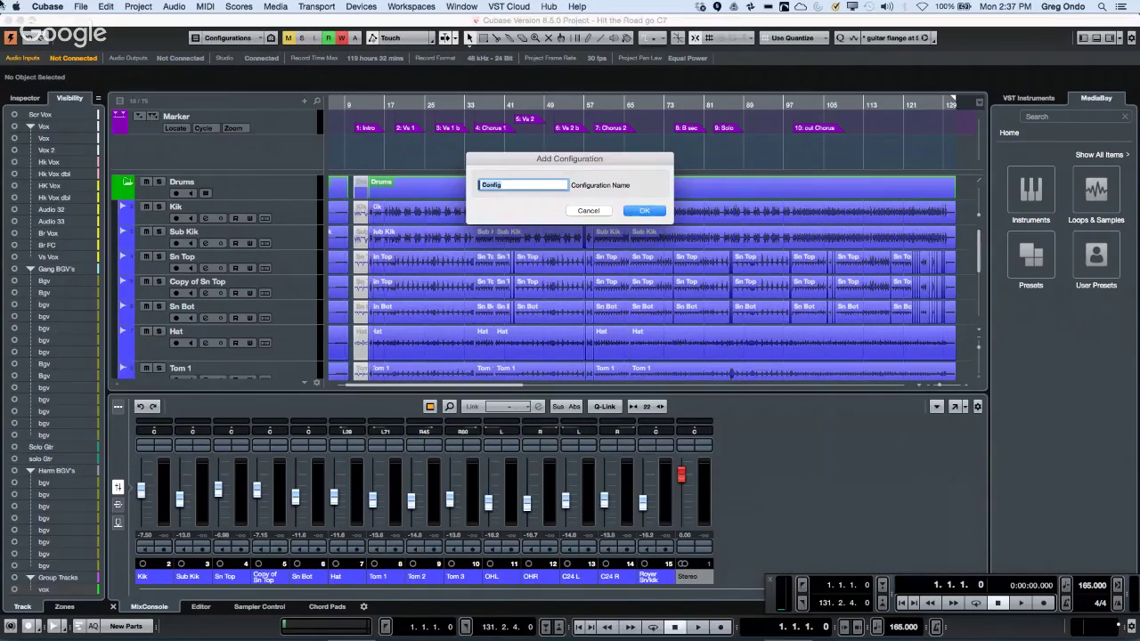
text(1)
key(Return)
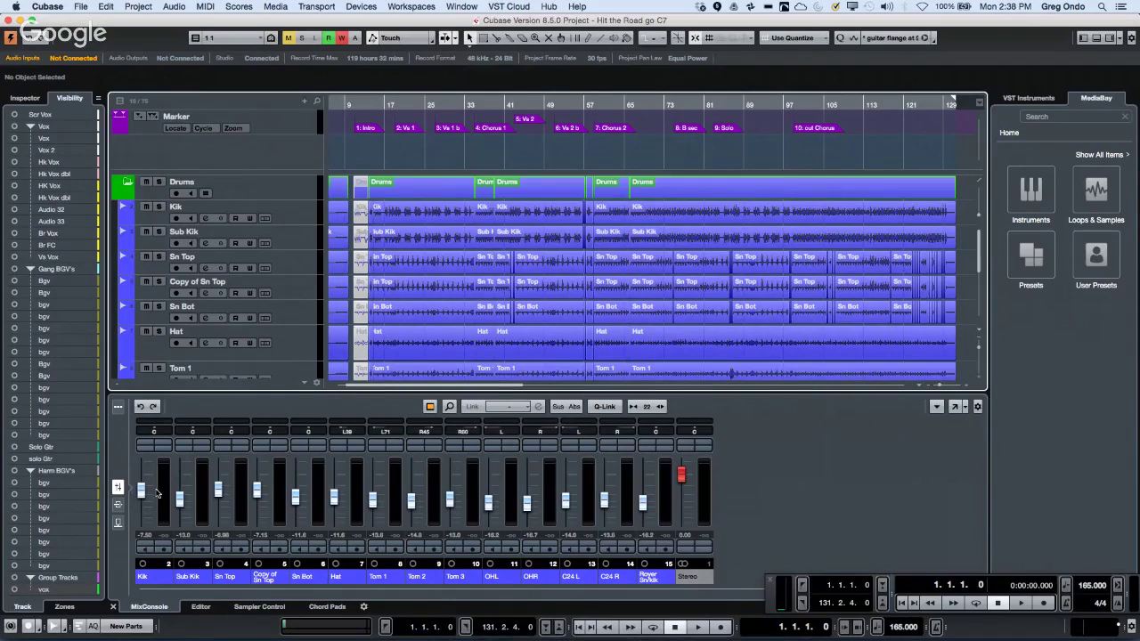
Show only the Vox folder with its tracks and save this view as a visibility configuration named "vox".
click(15, 127)
click(19, 129)
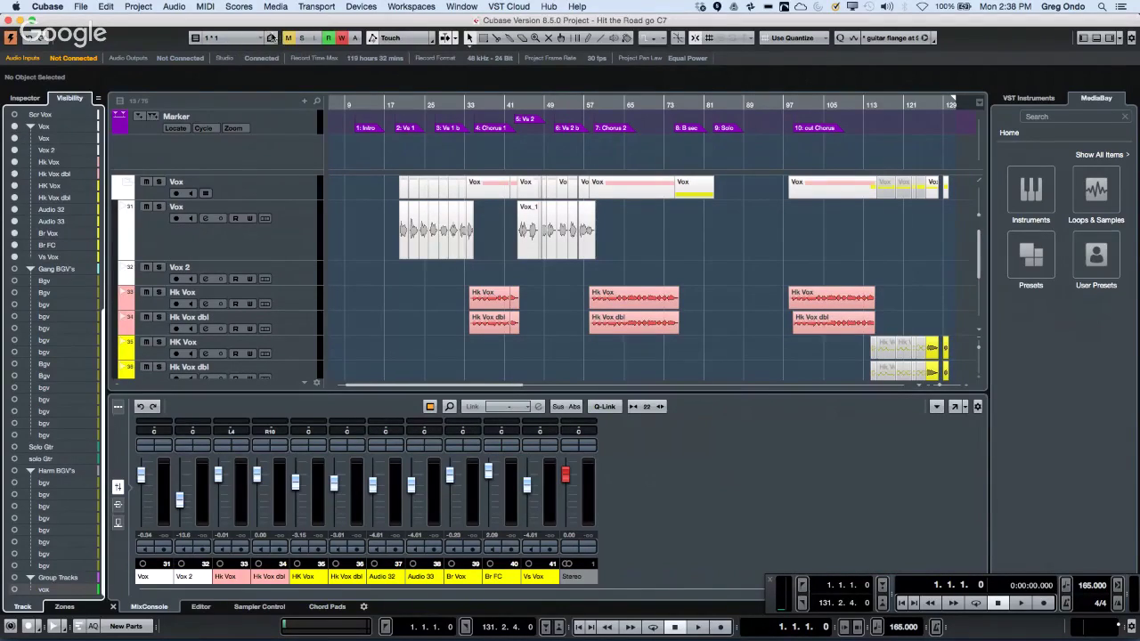
click(271, 37)
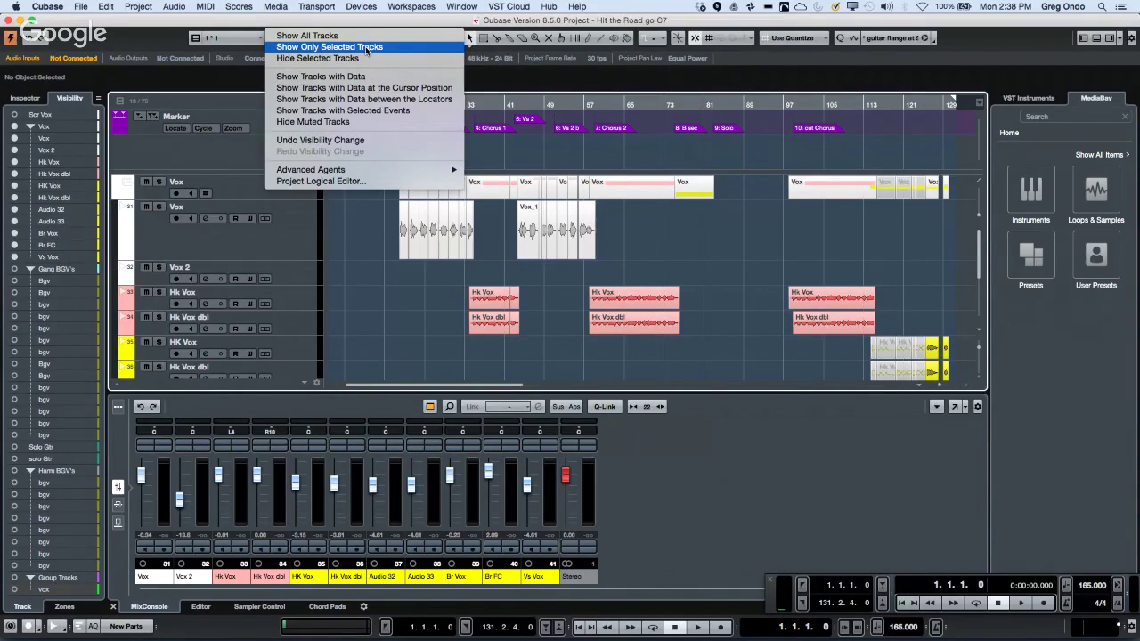
click(249, 39)
click(249, 40)
click(258, 54)
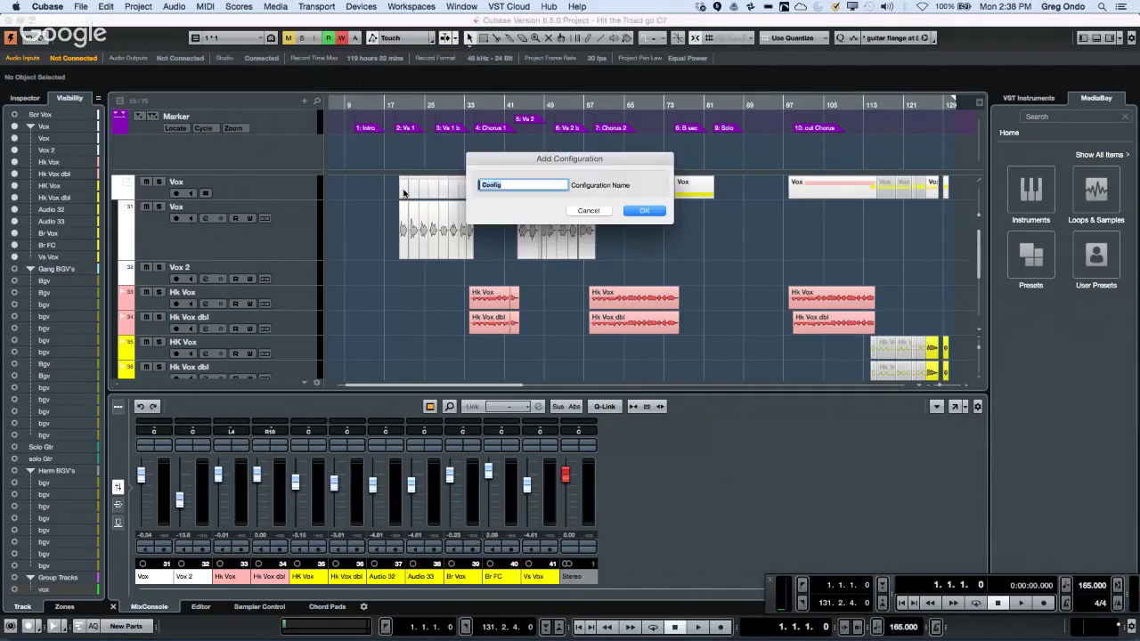
text(vox)
key(Return)
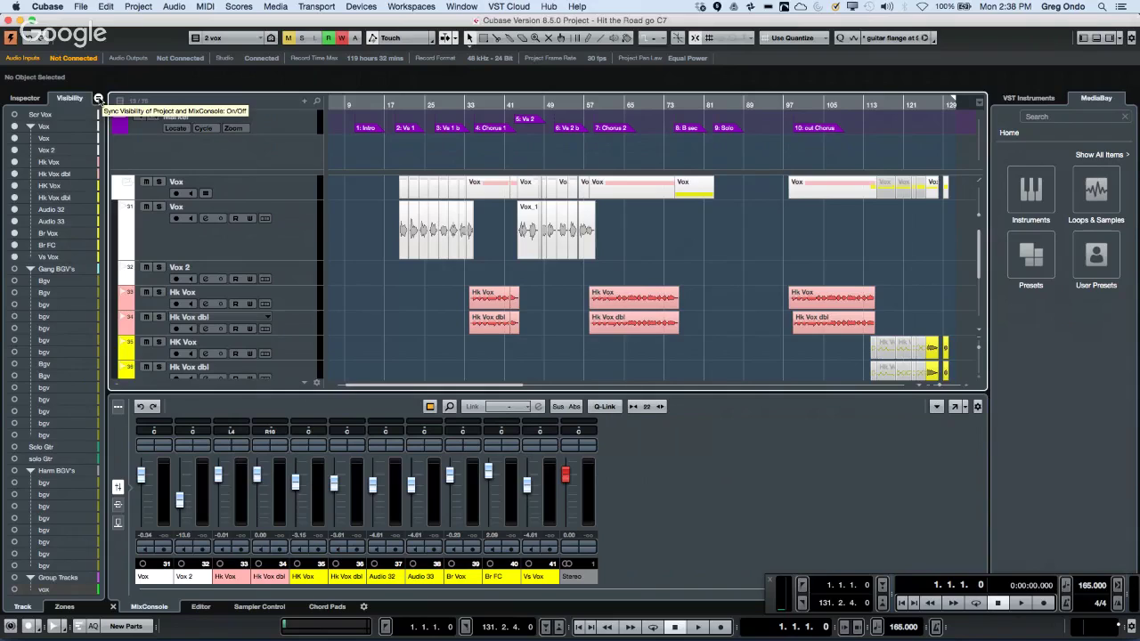
Synchronize the track visibility of the project with the MixConsole and open the full MixConsole window.
click(98, 98)
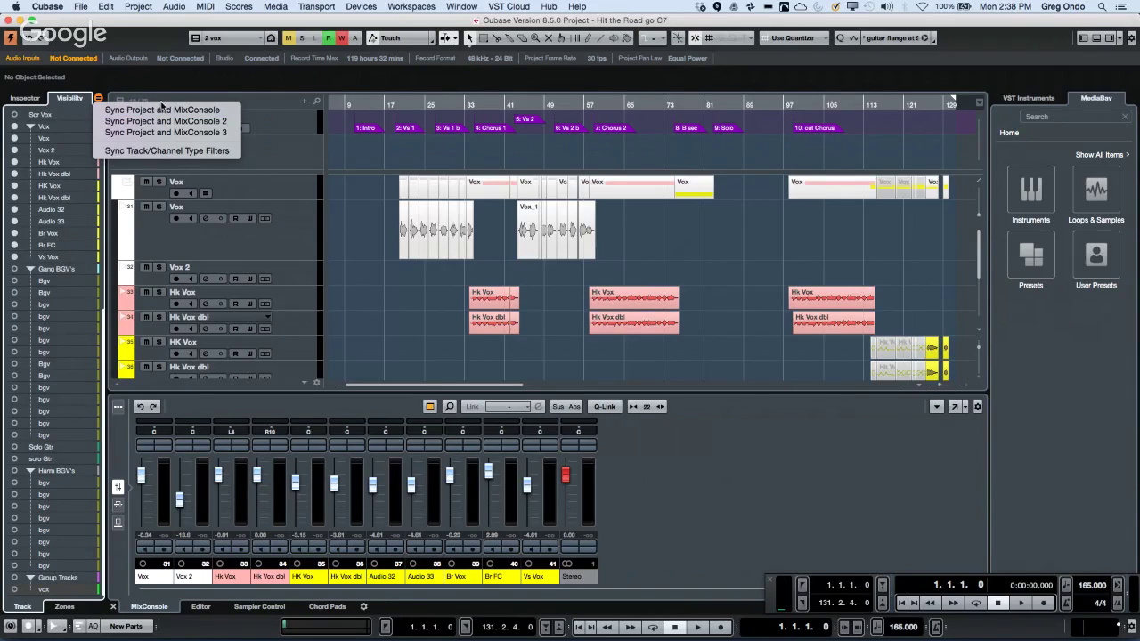
click(194, 110)
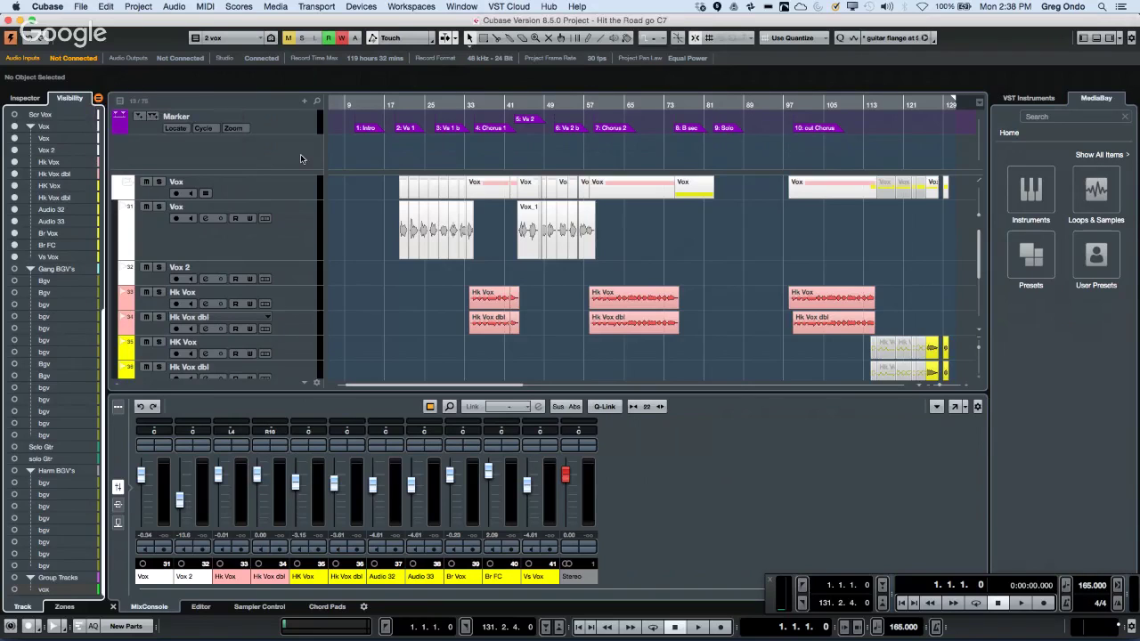
key(F3)
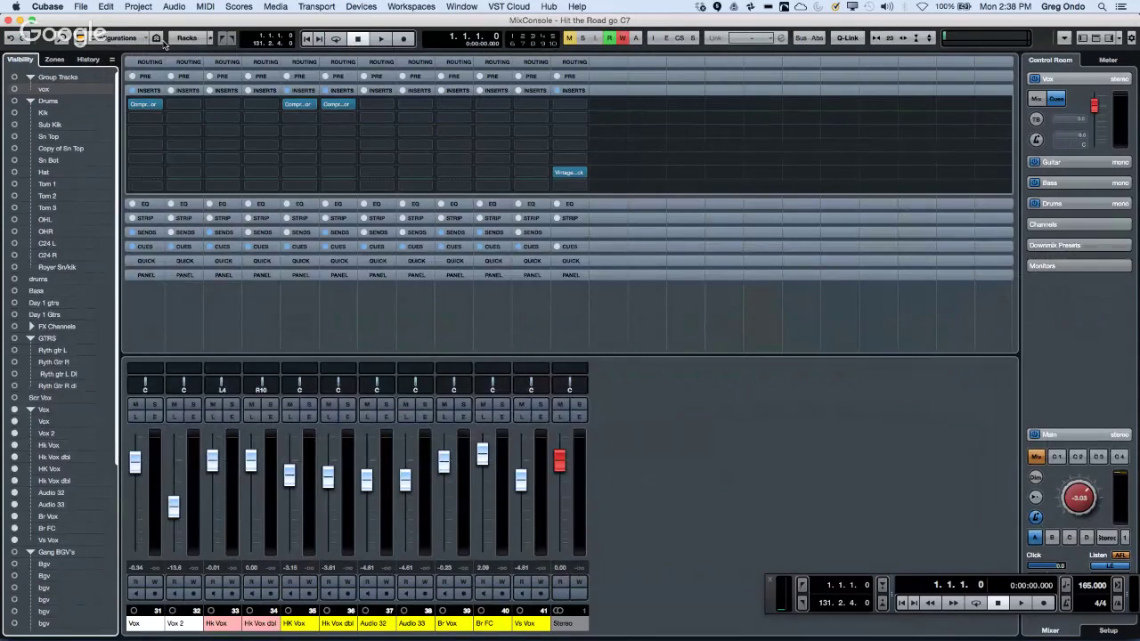
Check the MixConsole's visibility sync options and make the Drums folder's channels visible alongside the vocal channels.
click(132, 37)
click(132, 37)
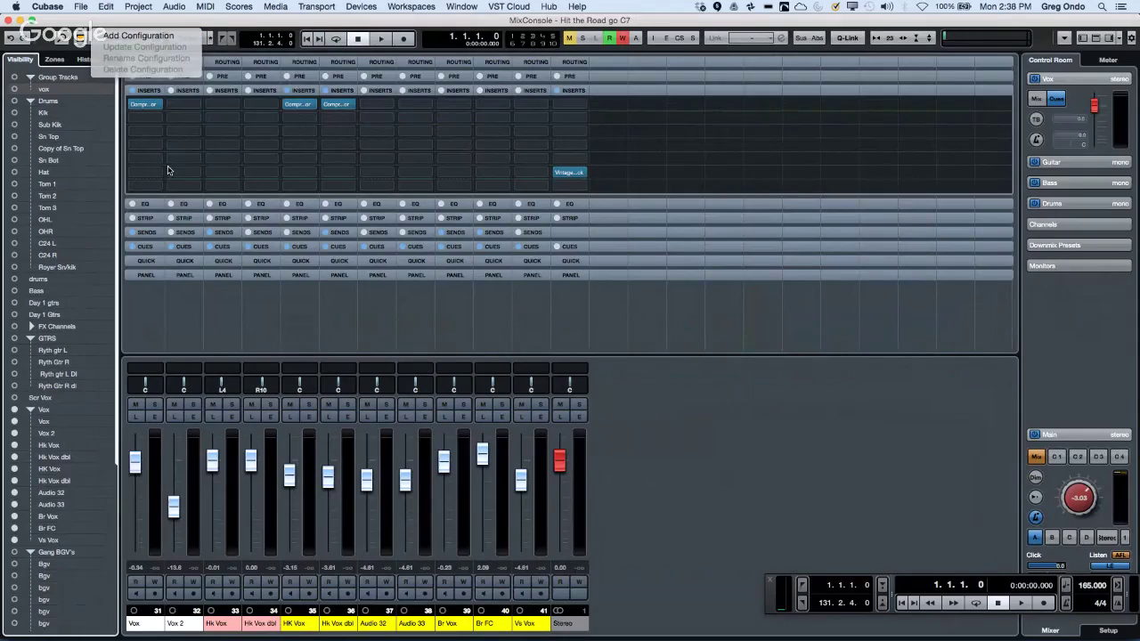
click(111, 60)
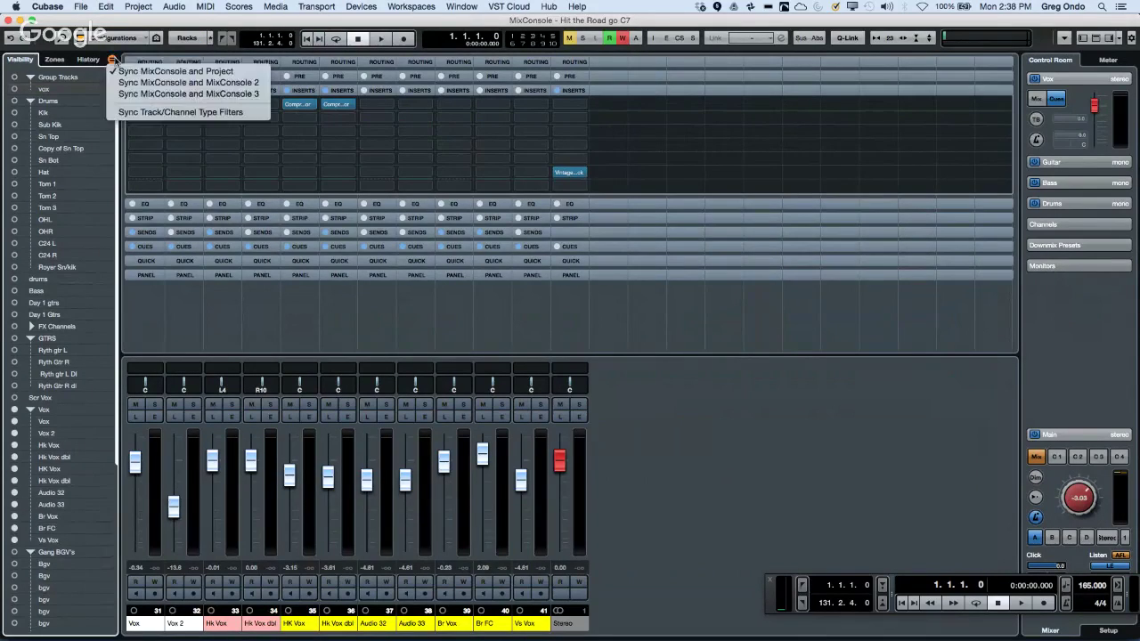
click(196, 135)
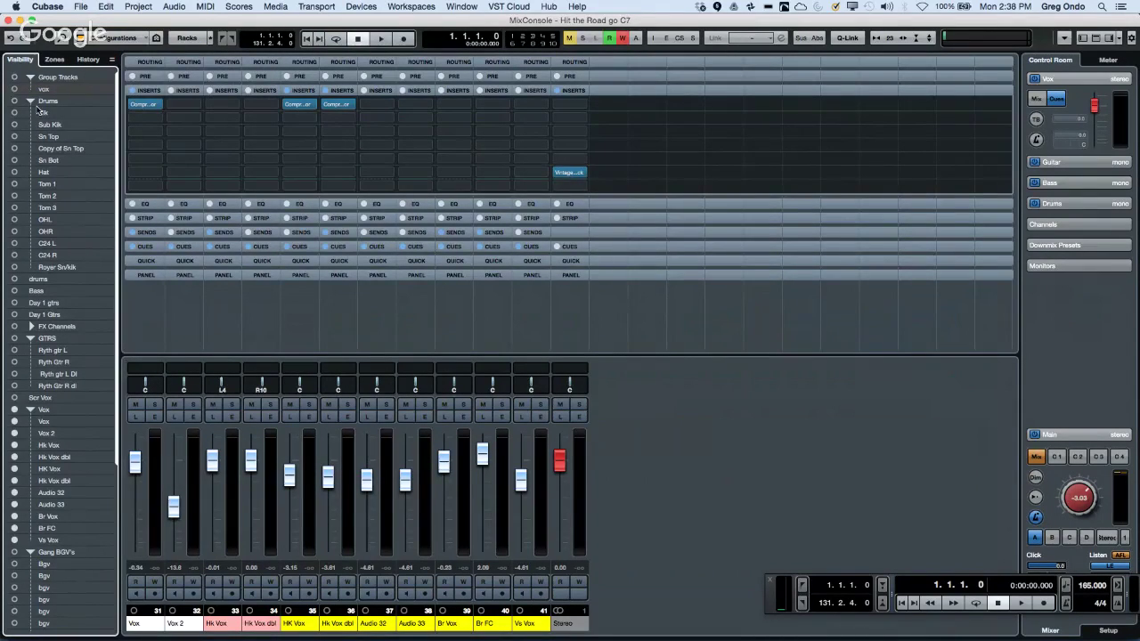
click(14, 101)
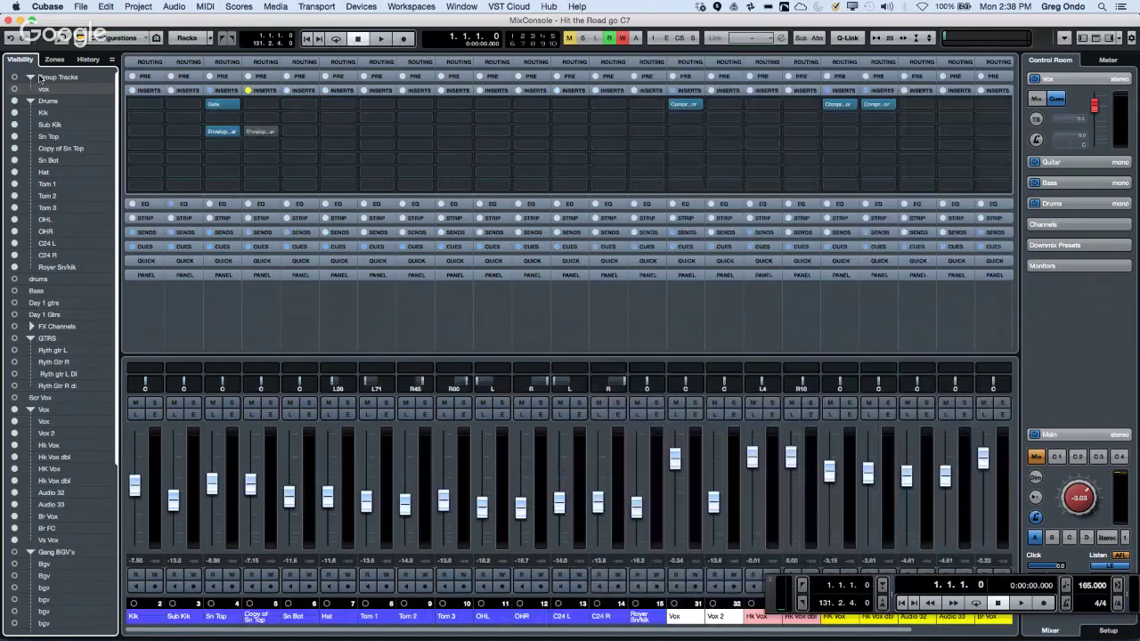
Show all channels in the MixConsole.
click(117, 38)
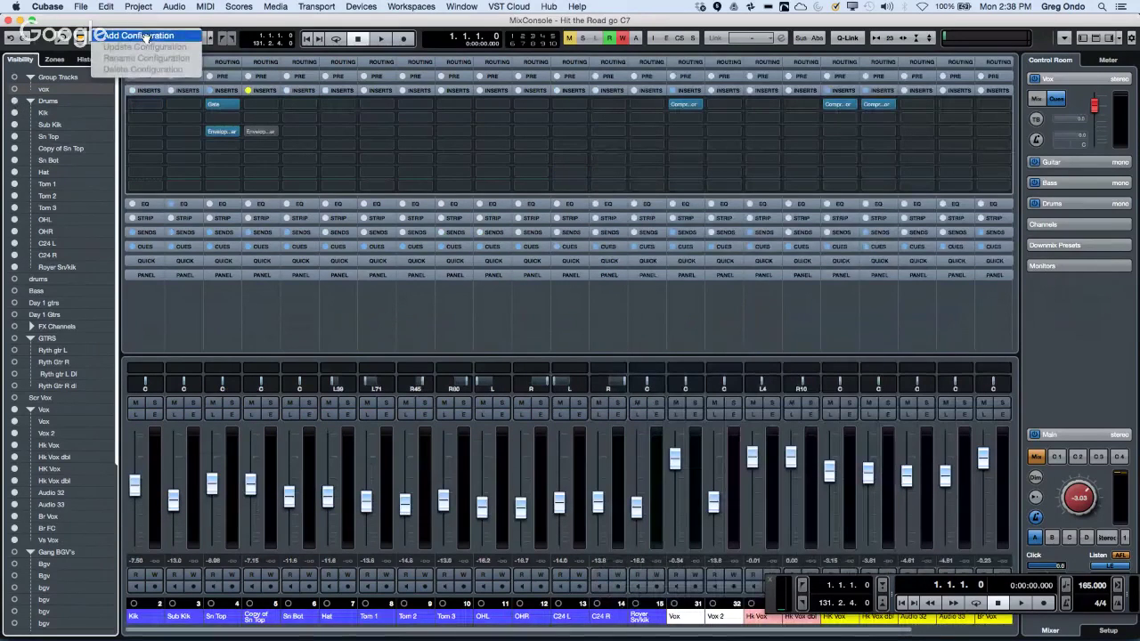
click(122, 34)
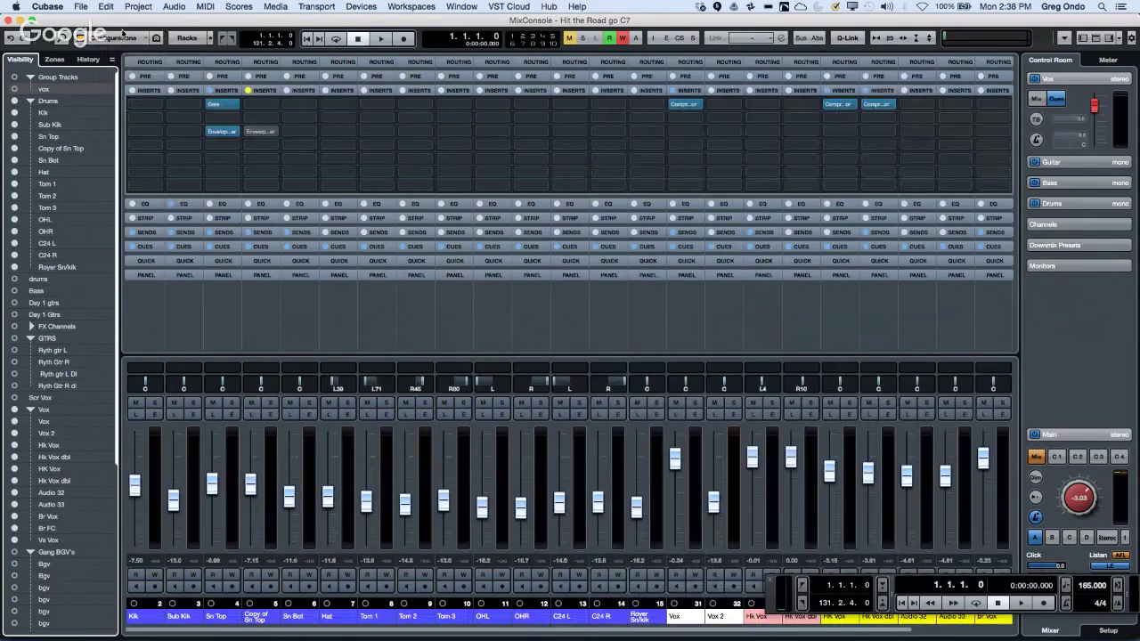
click(157, 38)
click(202, 39)
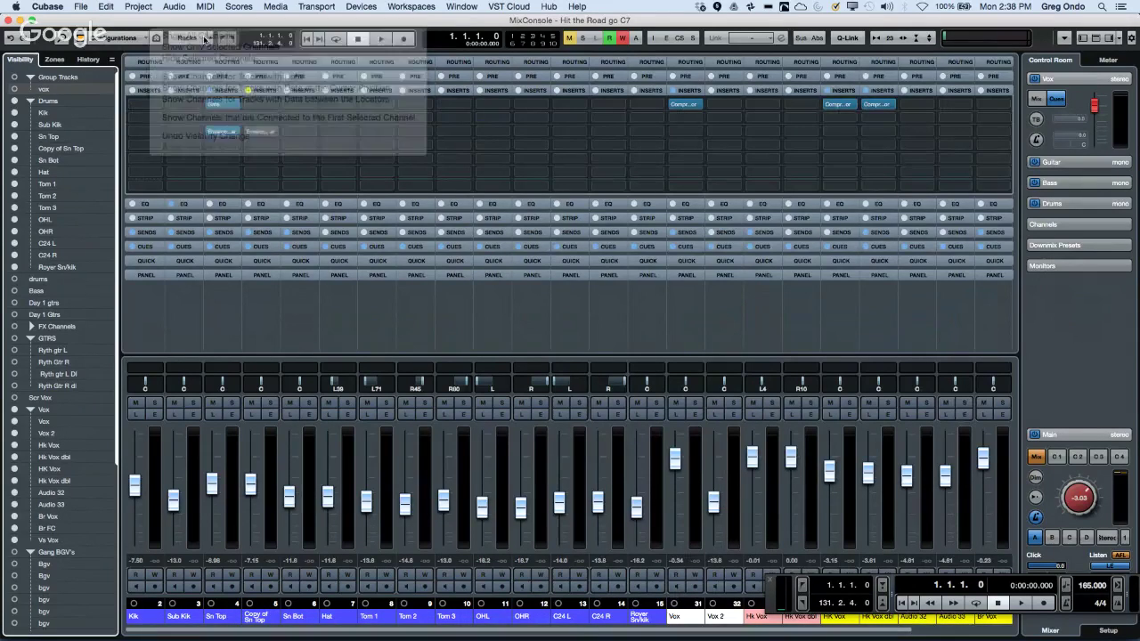
Hide the Hat, Tom 2, OHR, C24 L and C24 R channels in the MixConsole.
click(15, 171)
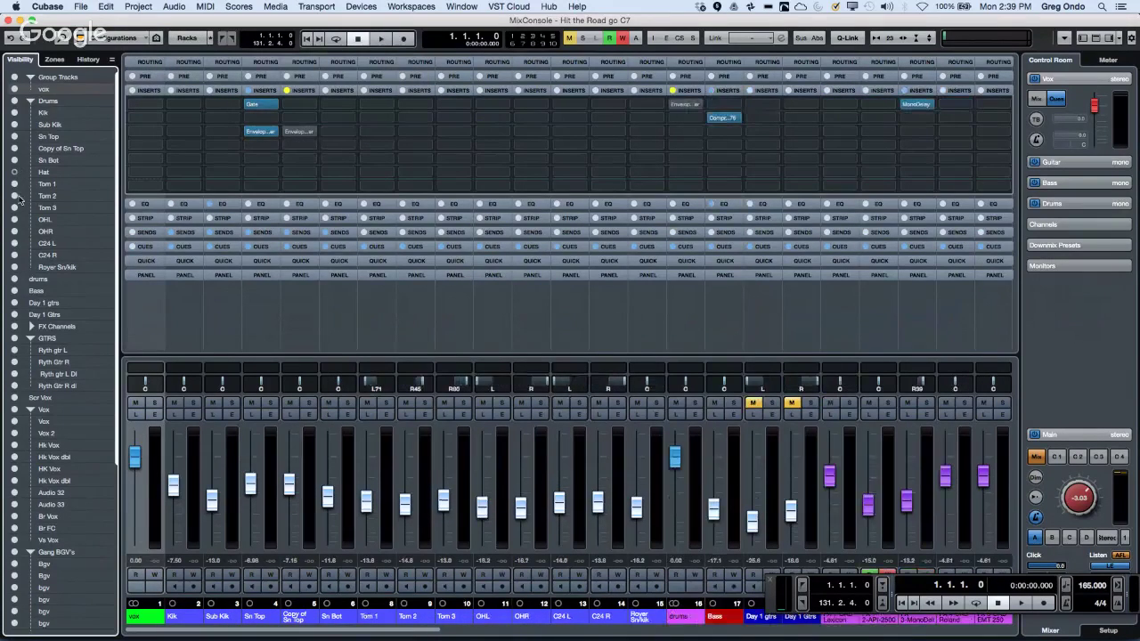
click(14, 195)
click(14, 231)
click(14, 254)
click(14, 255)
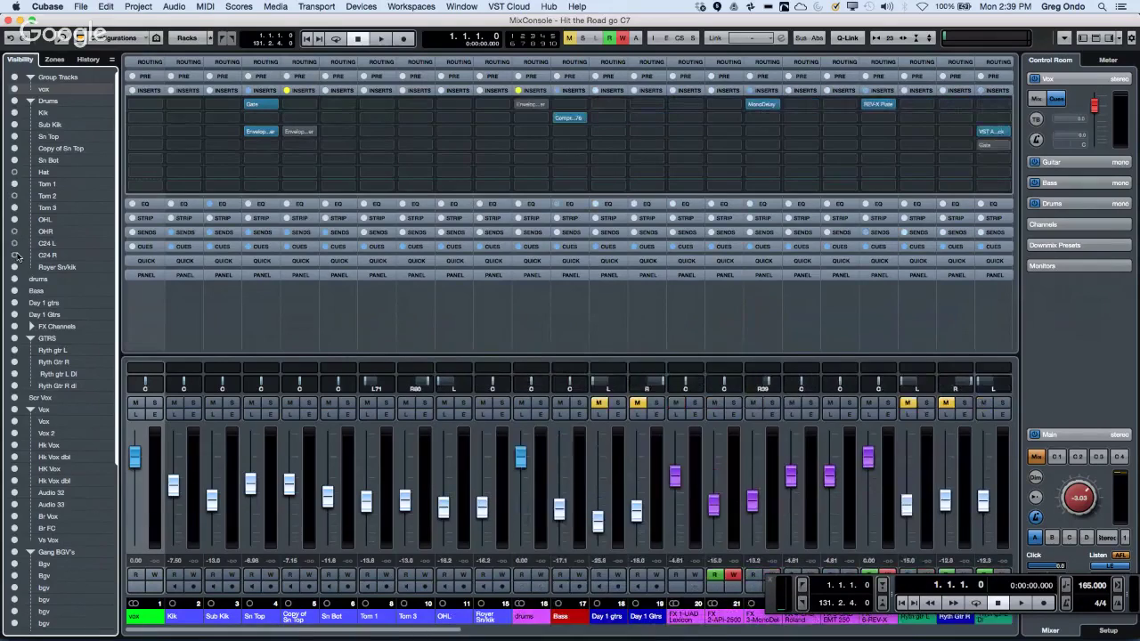
Make the hidden overhead, C24, Tom 2 and Hat channels visible again.
click(14, 230)
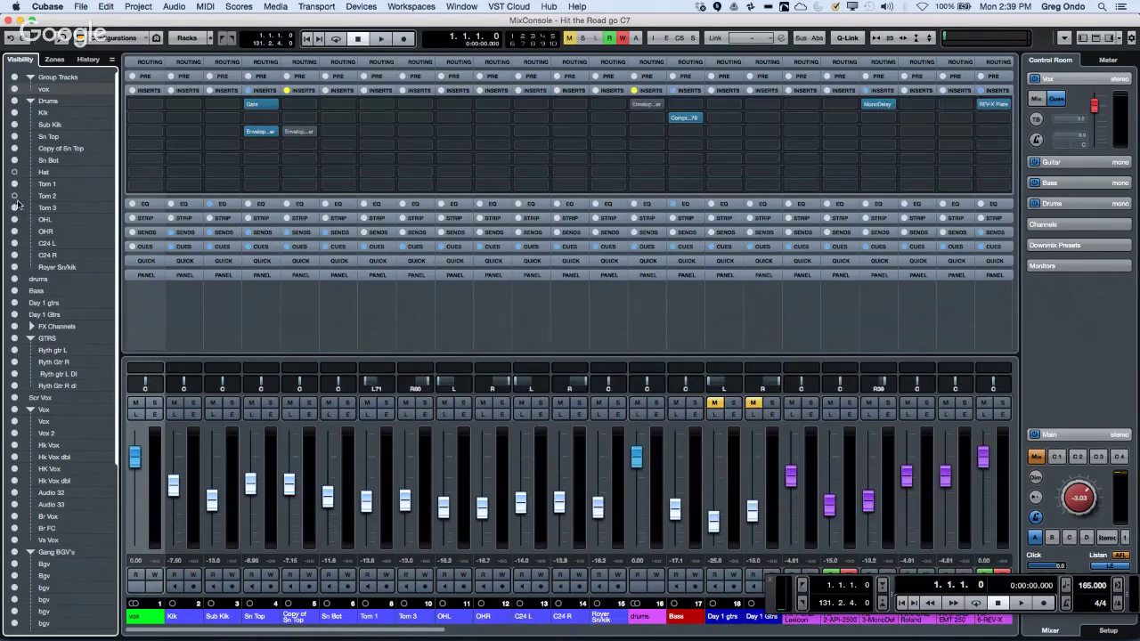
click(15, 195)
click(14, 172)
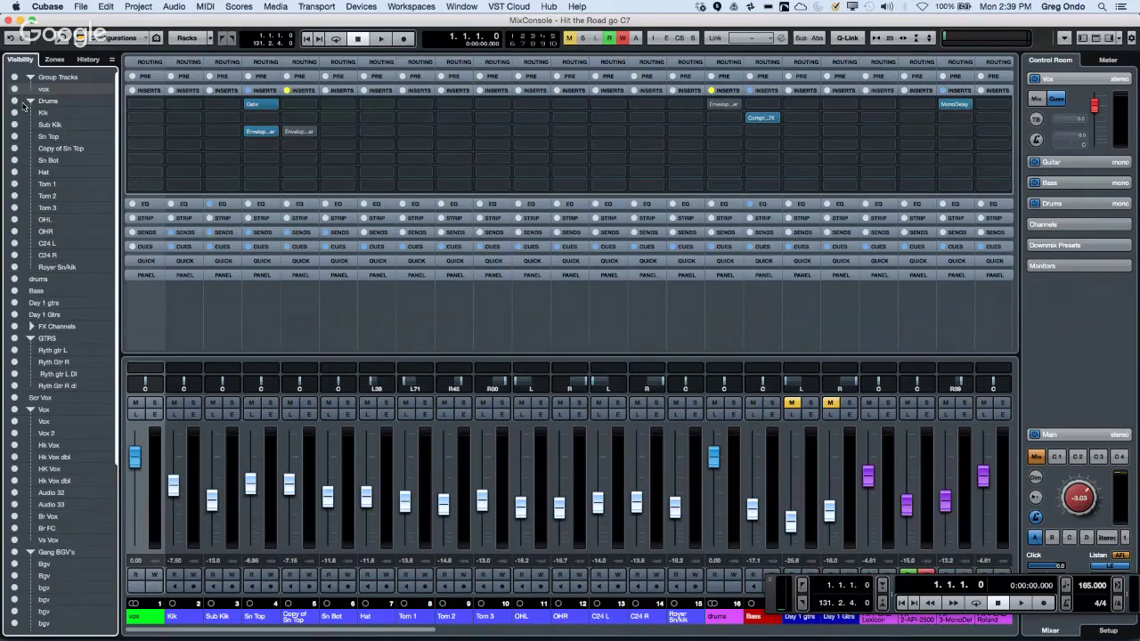
Show only the channels of the Drums folder in the MixConsole, hiding all the others.
click(15, 101)
click(14, 101)
alt+click(17, 101)
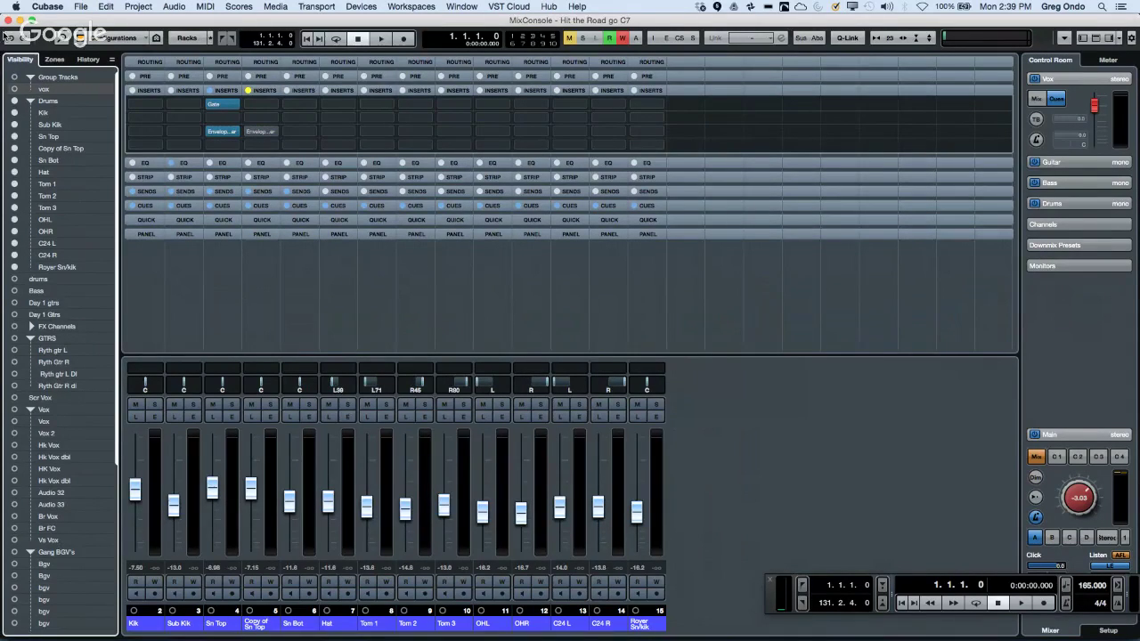
click(132, 41)
click(143, 35)
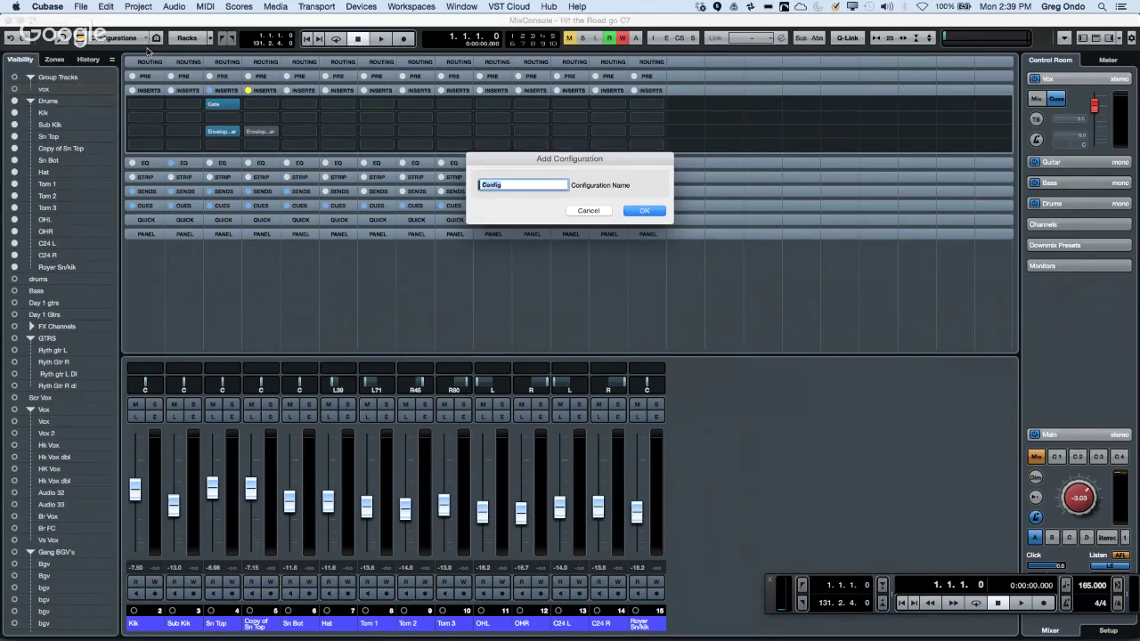
click(587, 210)
Show all MixConsole channels again and narrow them to the channels for tracks with data.
click(158, 40)
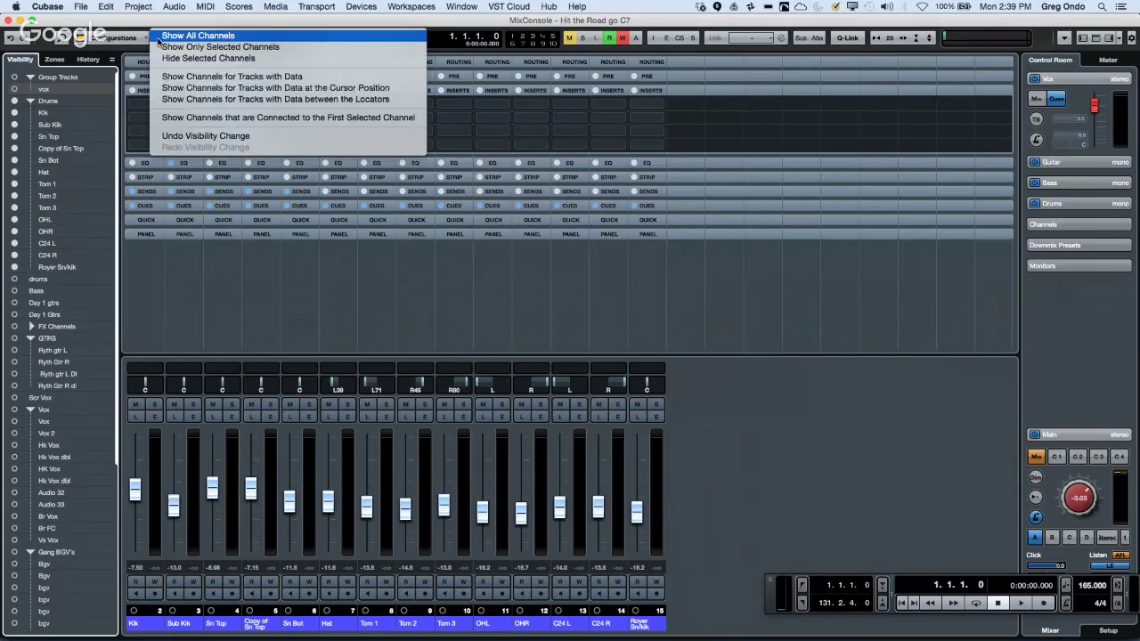
click(161, 36)
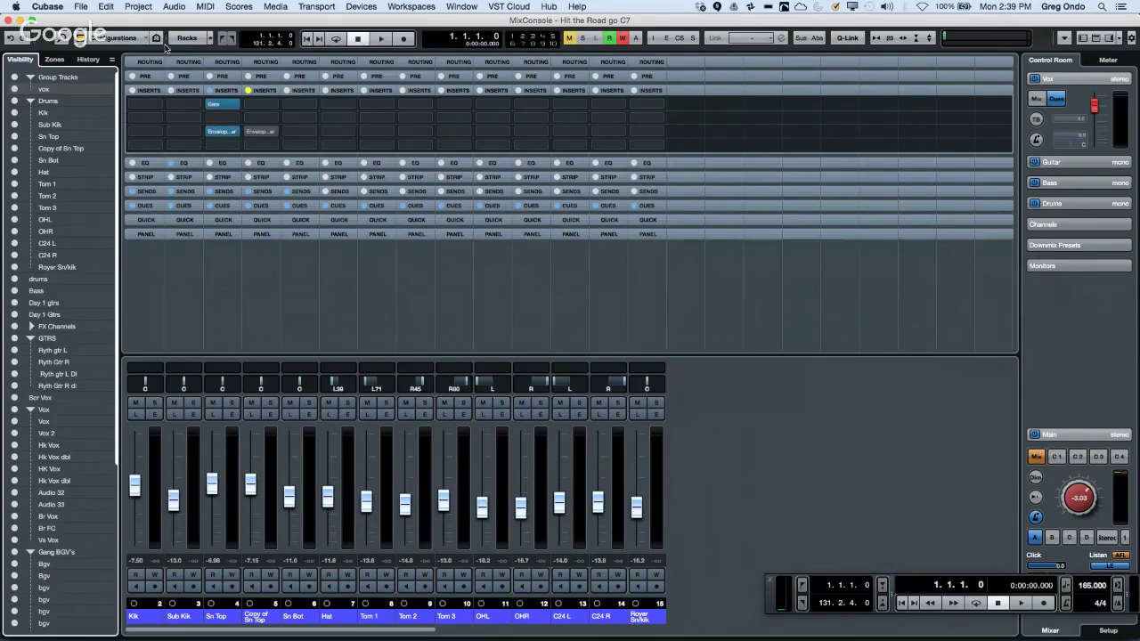
click(158, 40)
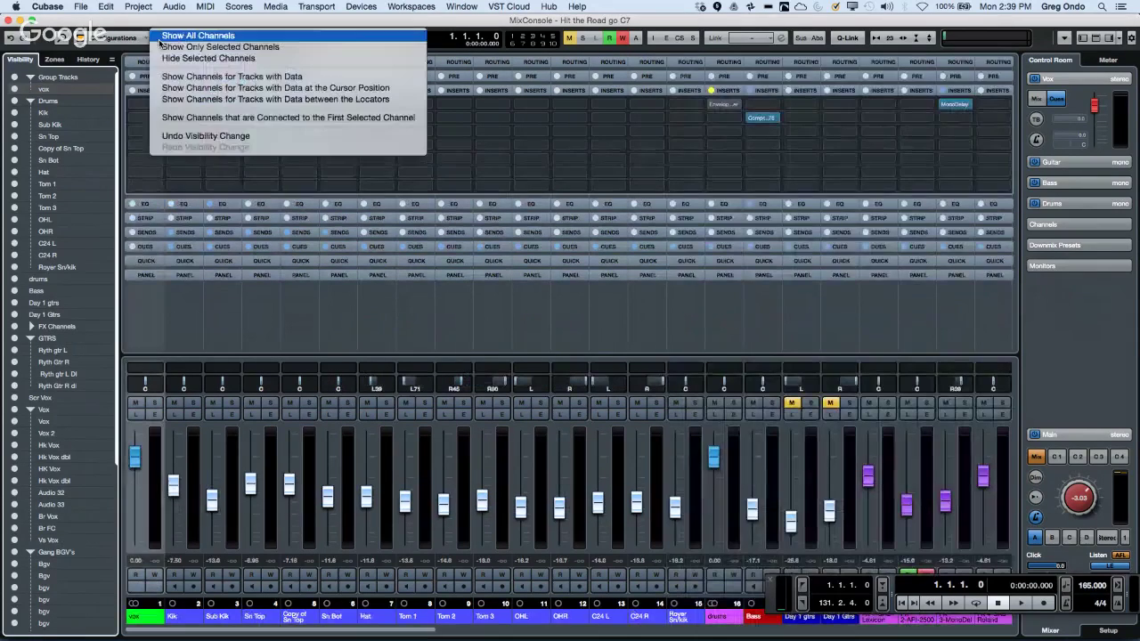
click(310, 78)
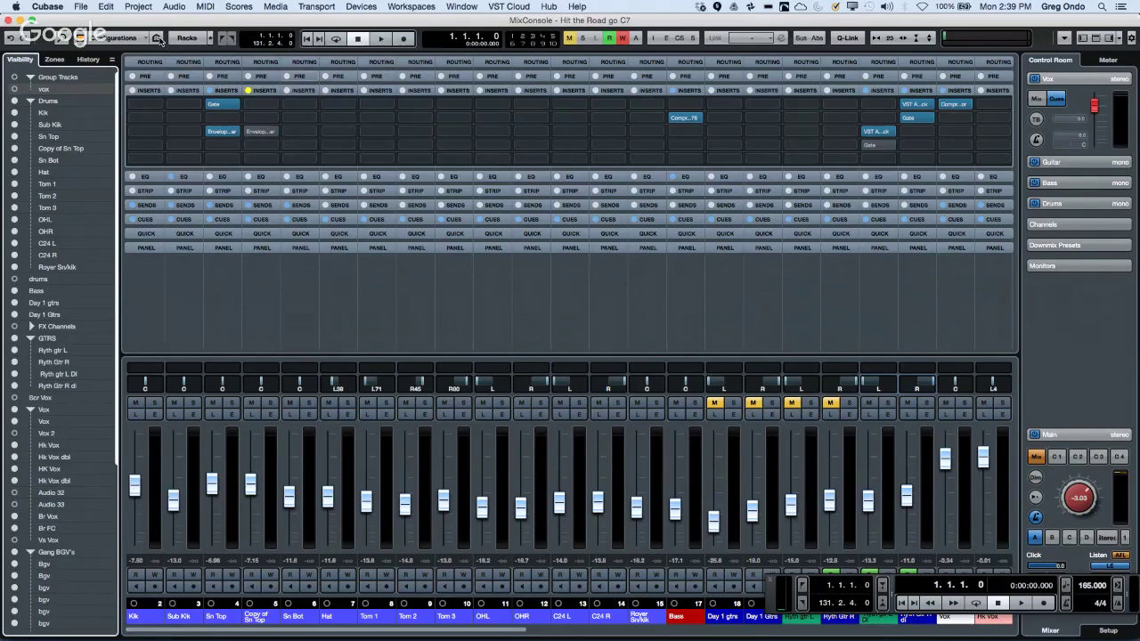
Return to the project window and play the song from near its beginning.
click(158, 38)
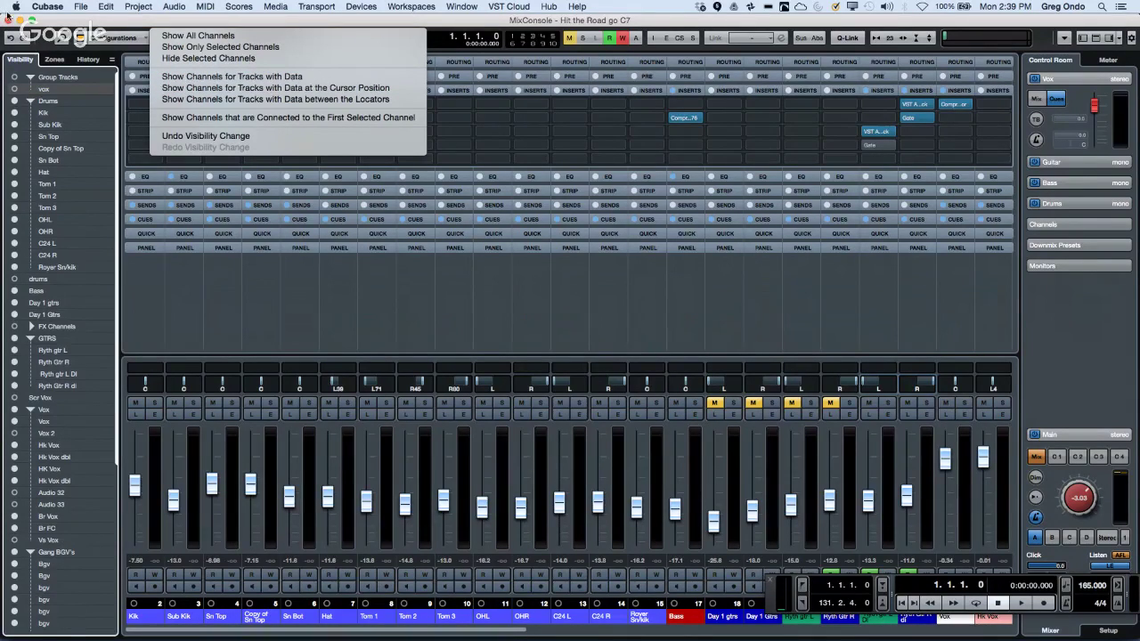
key(Escape)
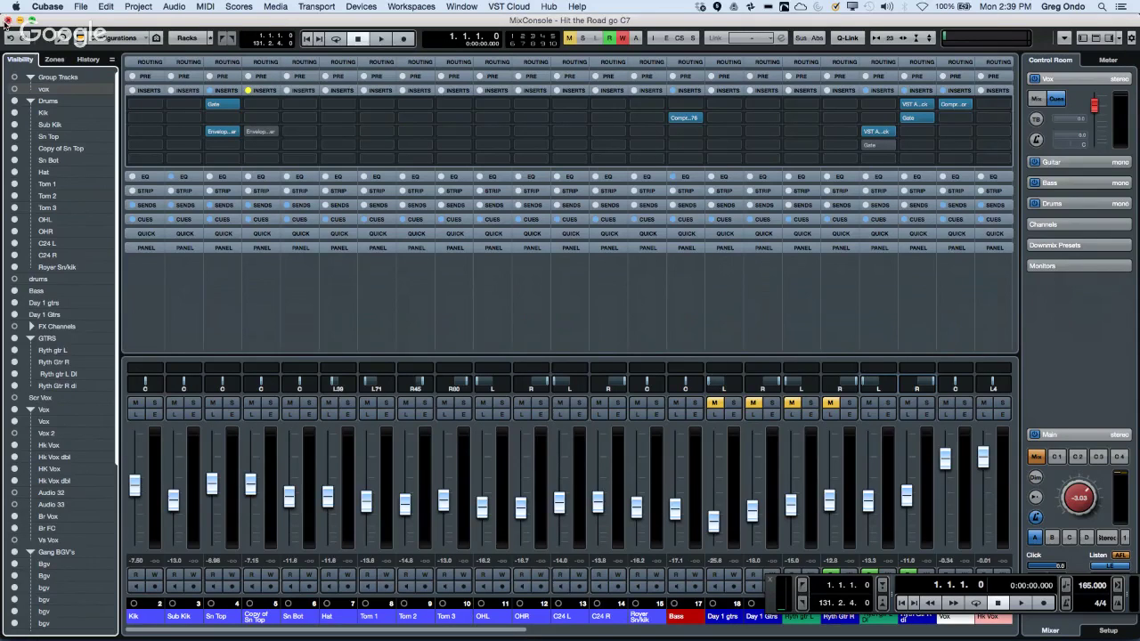
key(F3)
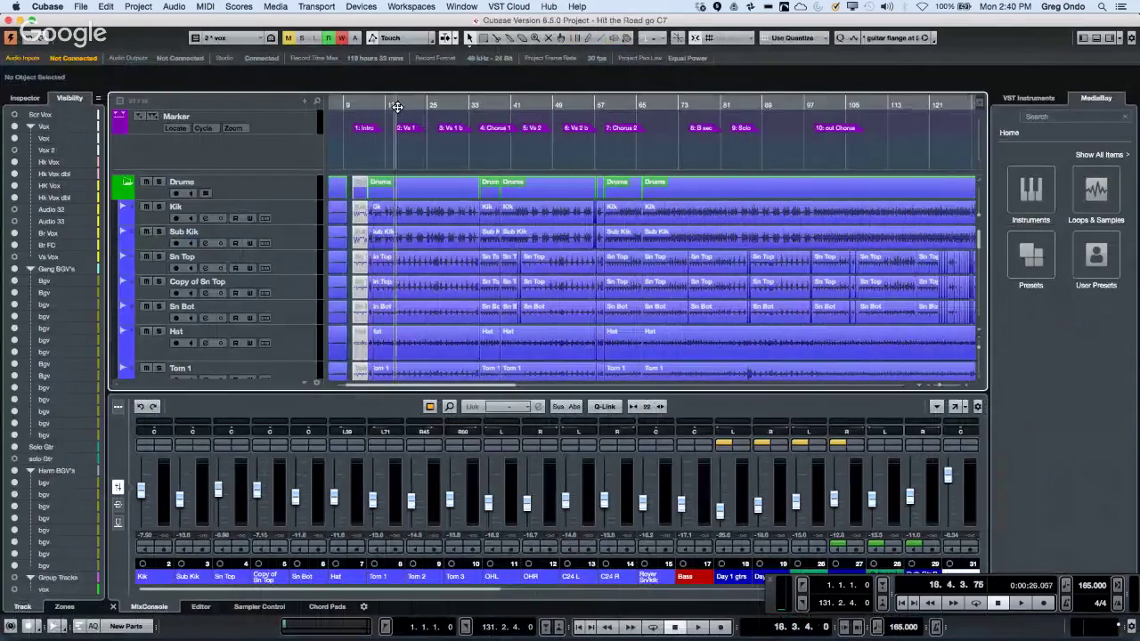
key(space)
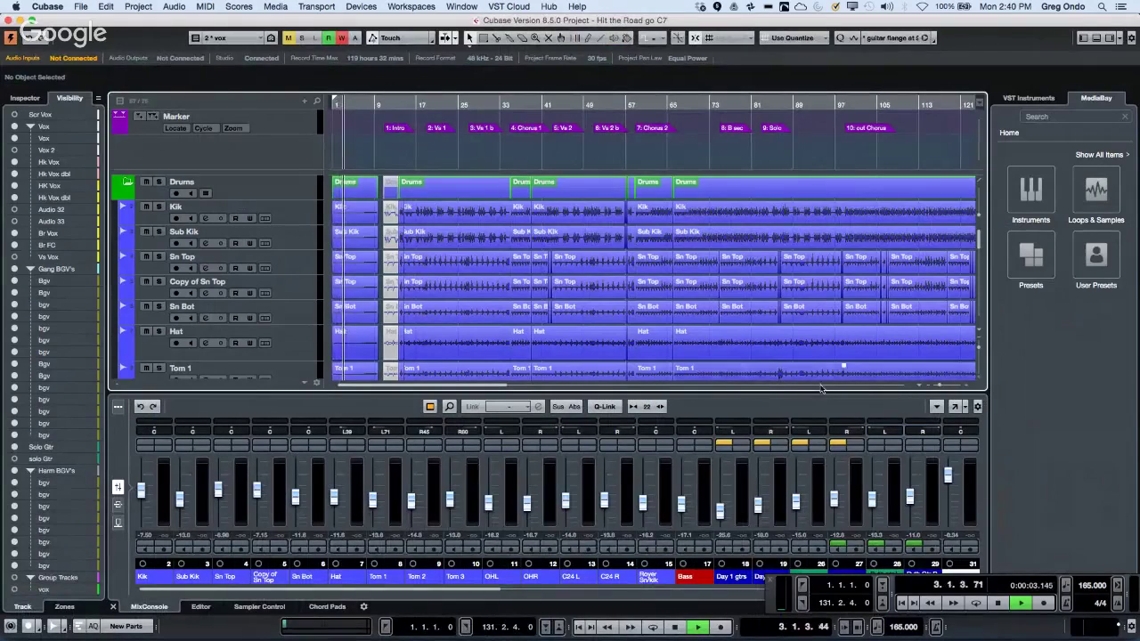
click(951, 603)
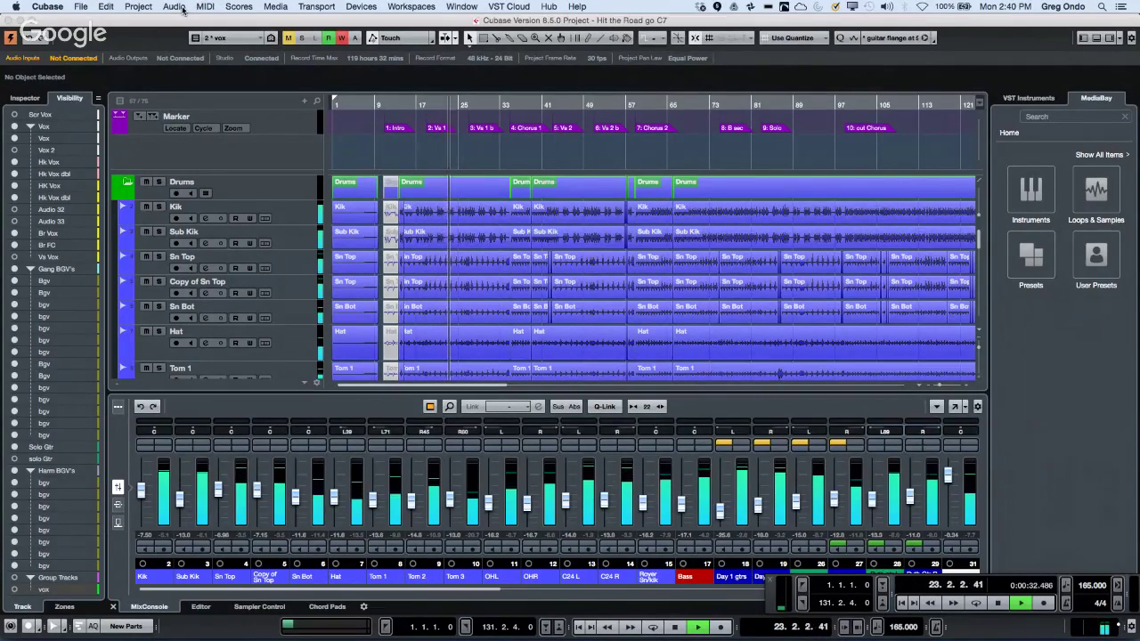
Open the full MixConsole and show only the channels for tracks with data at the current playback position.
click(957, 406)
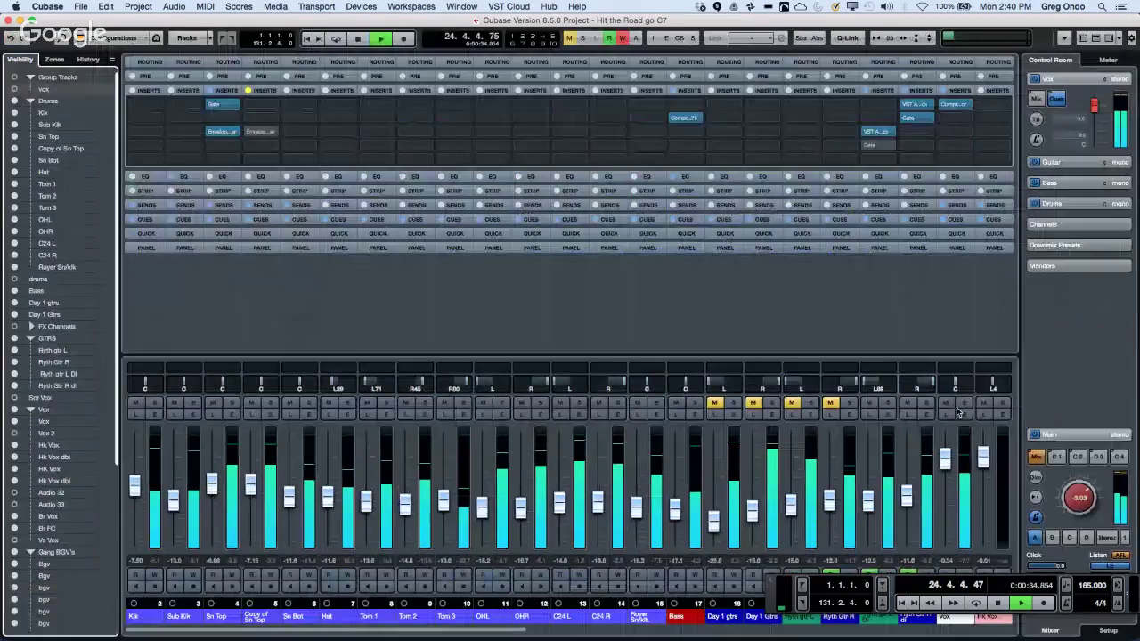
click(156, 37)
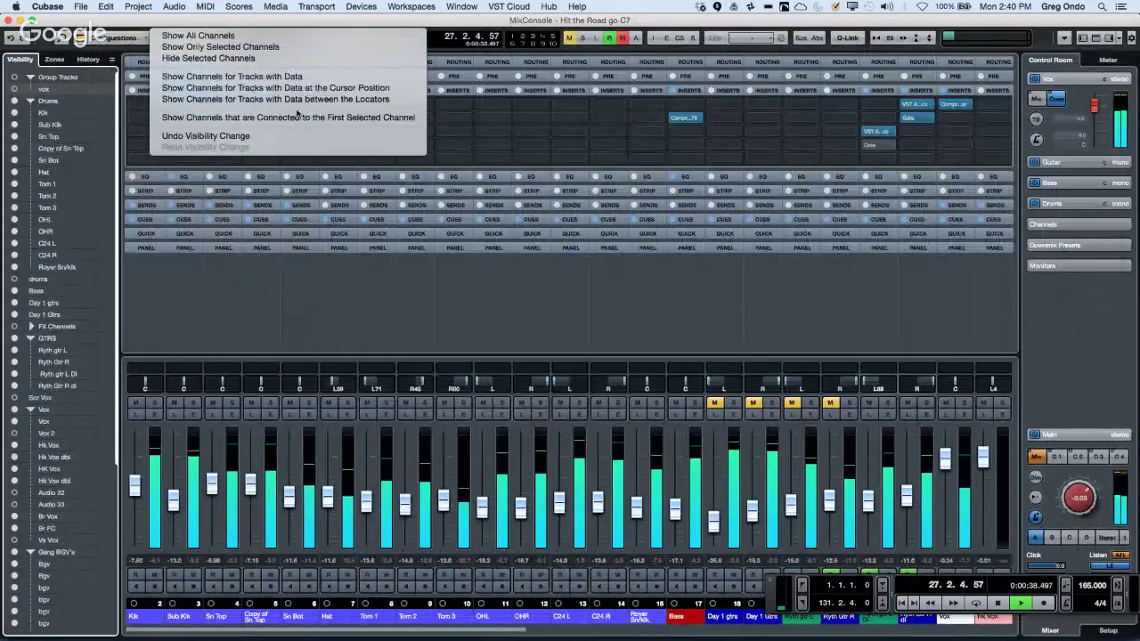
click(376, 89)
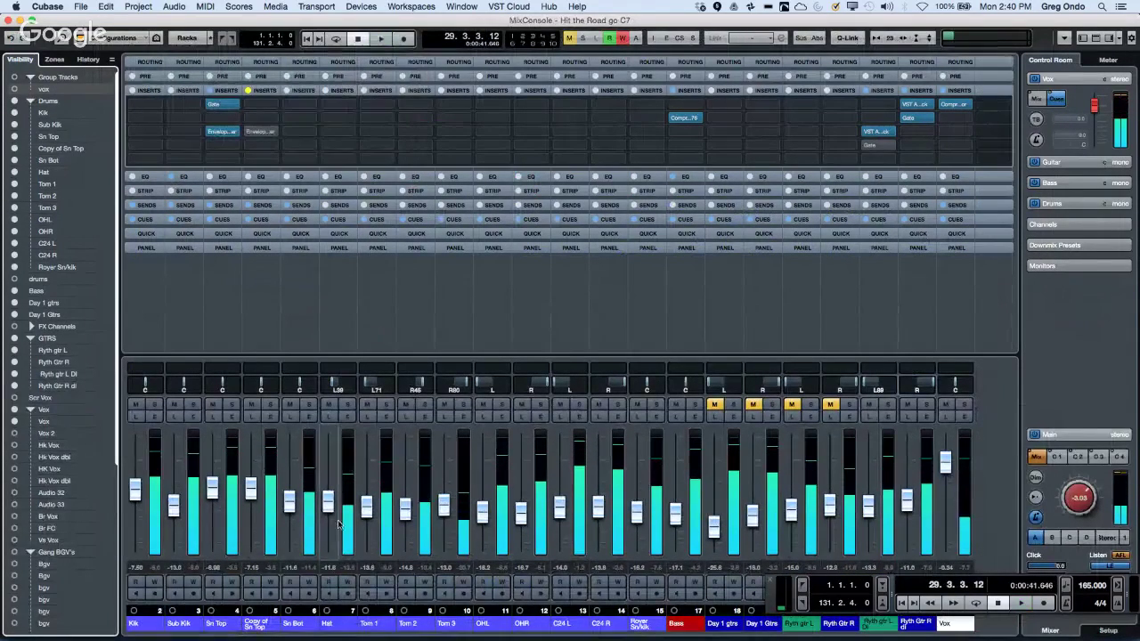
Place the project cursor at about bar 44, in the Vs 2 section, and reopen the full MixConsole.
click(9, 20)
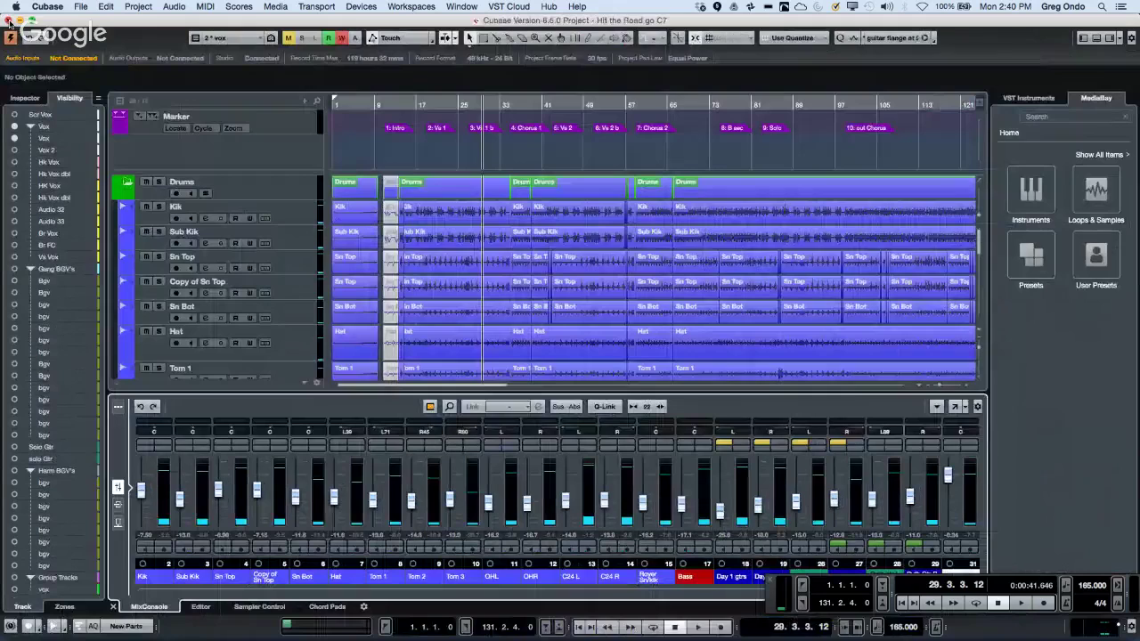
key(space)
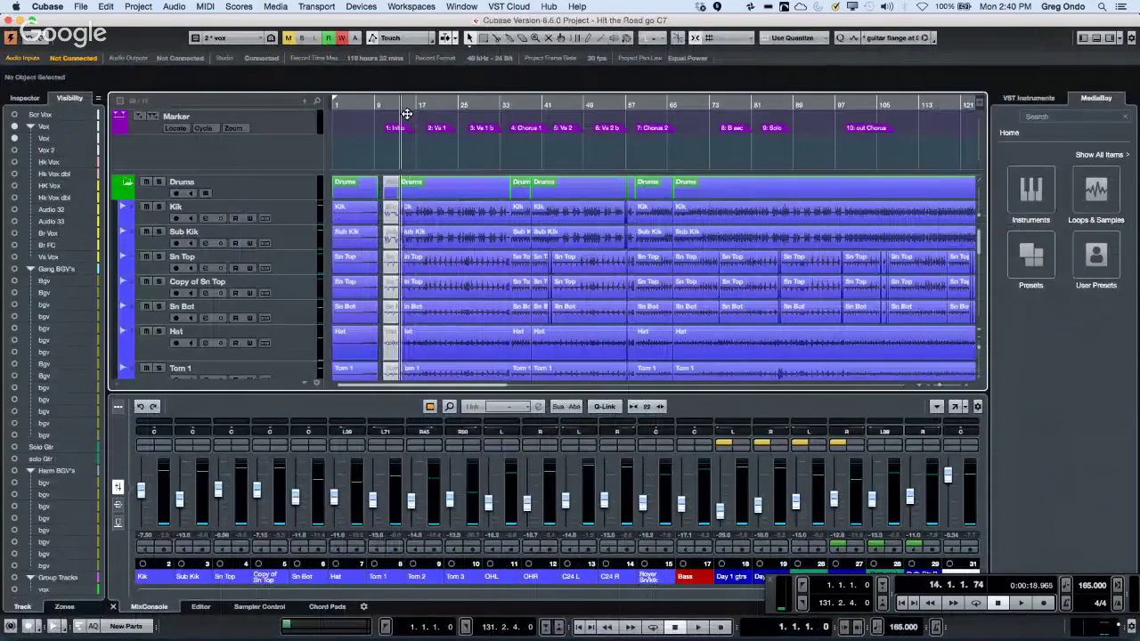
scroll(521, 241, down, 10)
scroll(521, 240, up, 4)
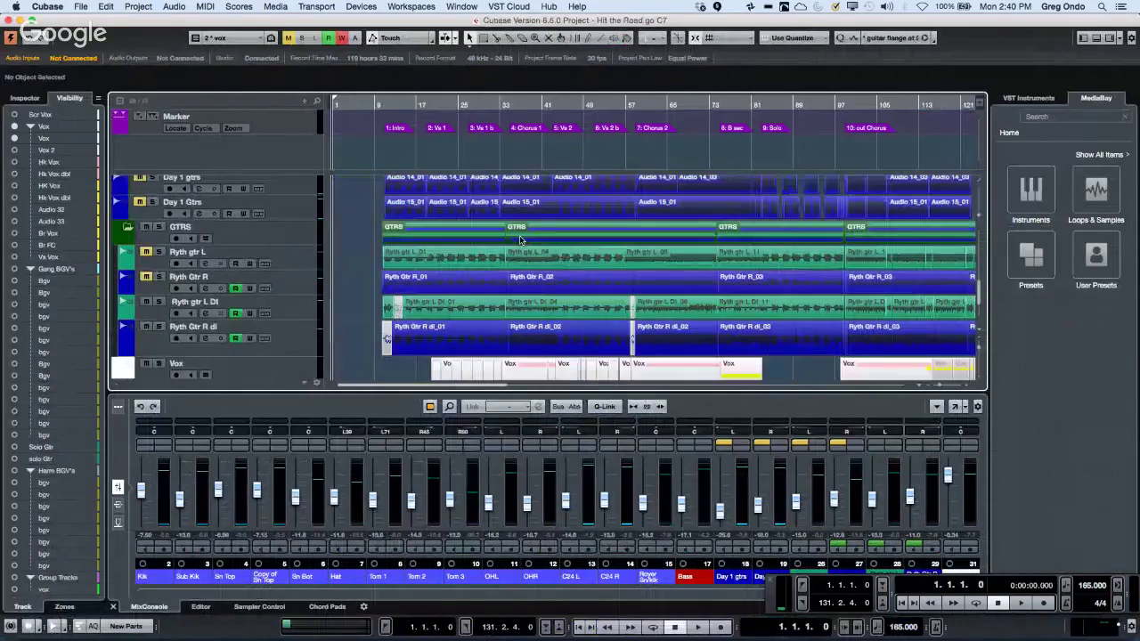
double_click(541, 106)
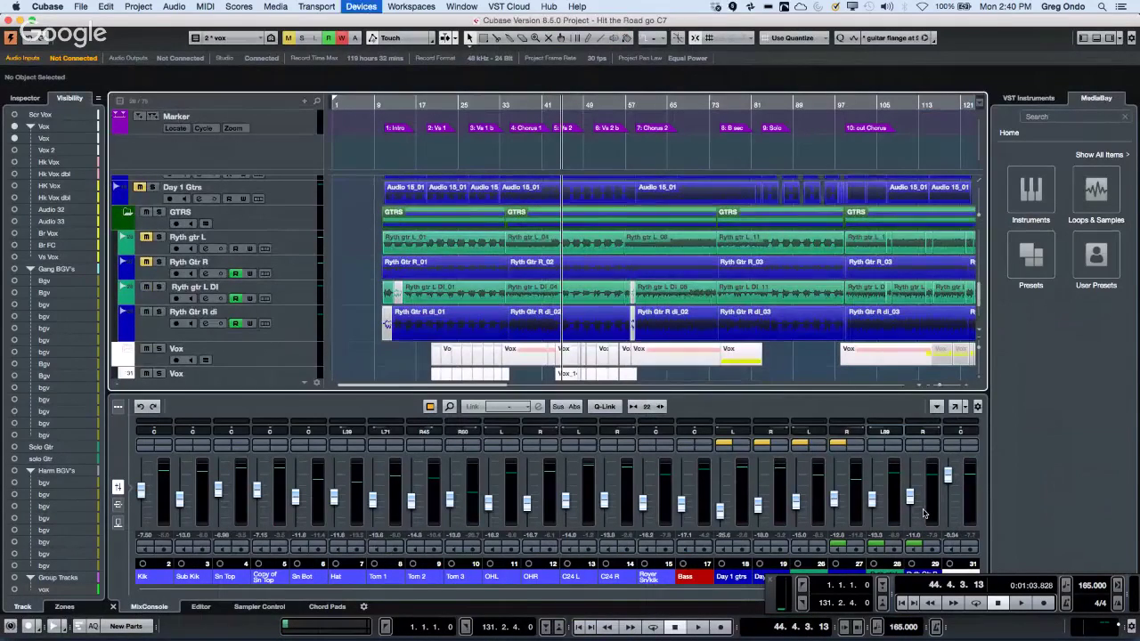
key(F3)
click(113, 43)
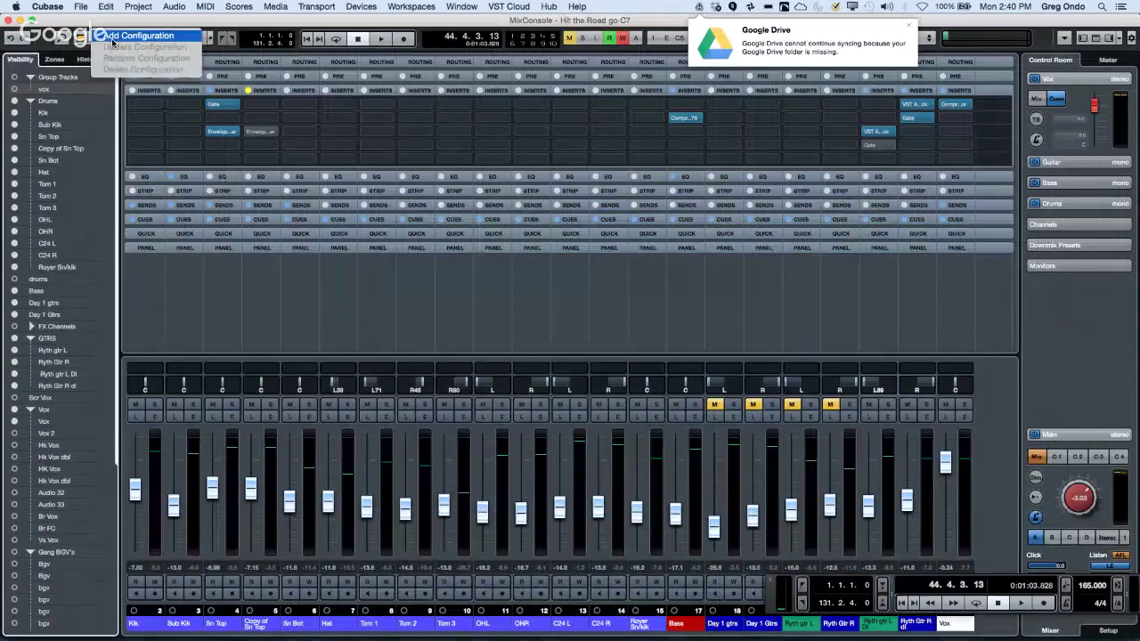
click(365, 126)
click(366, 125)
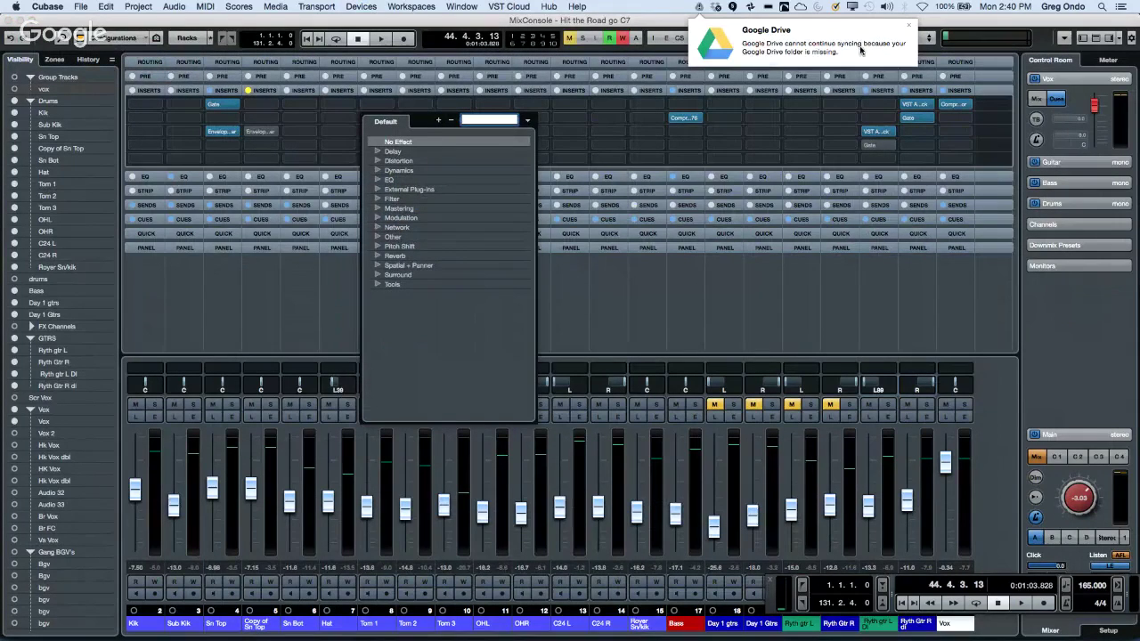
click(908, 26)
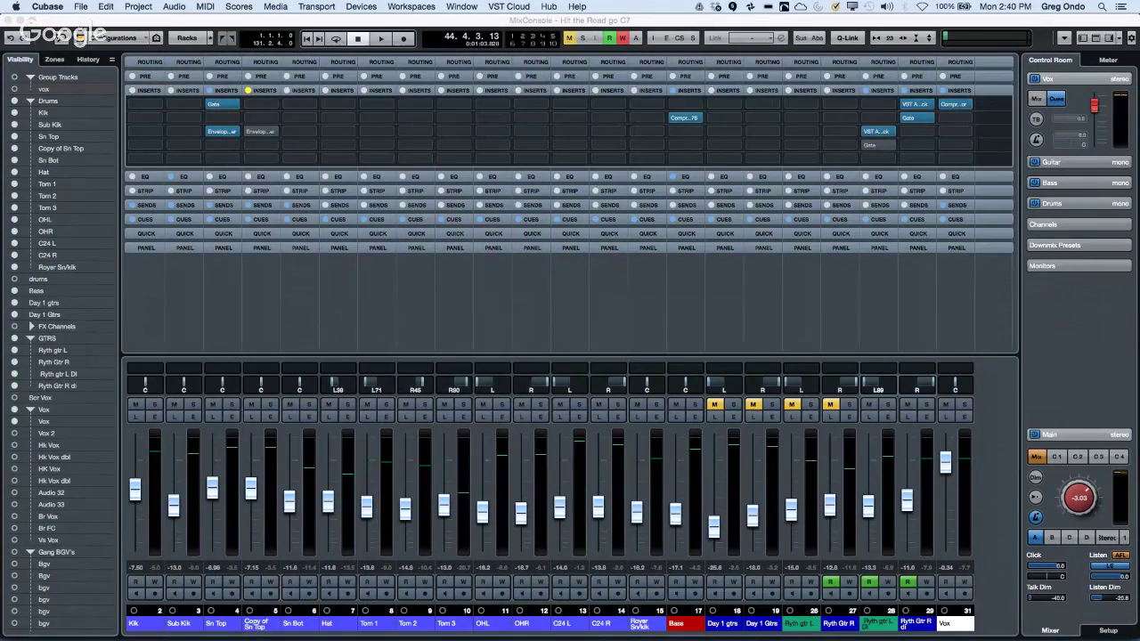
click(106, 7)
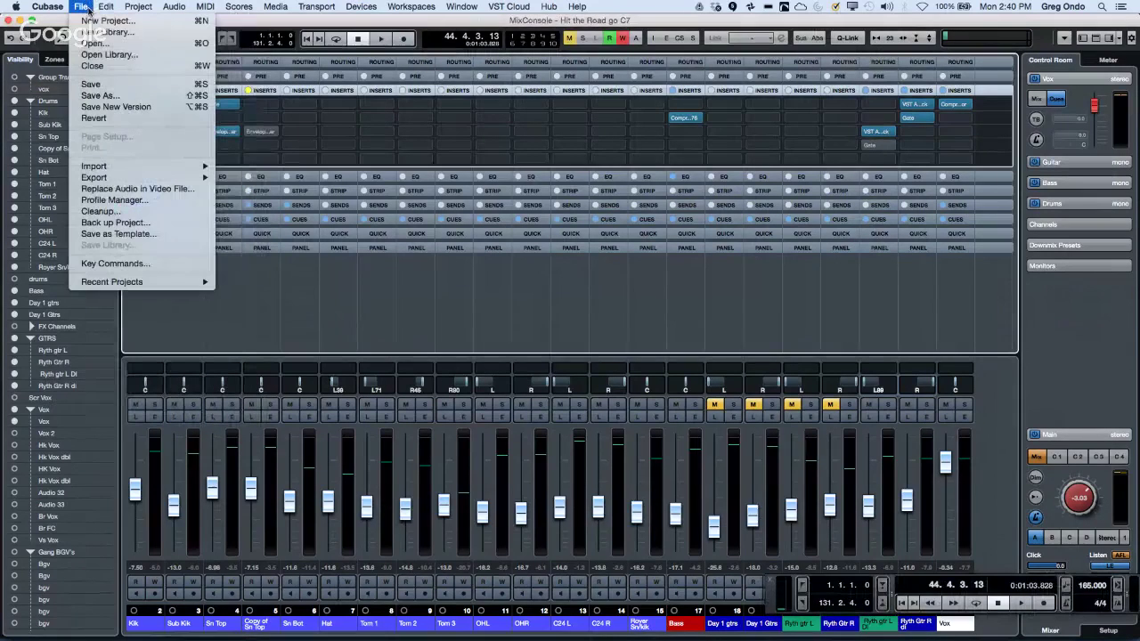
click(80, 6)
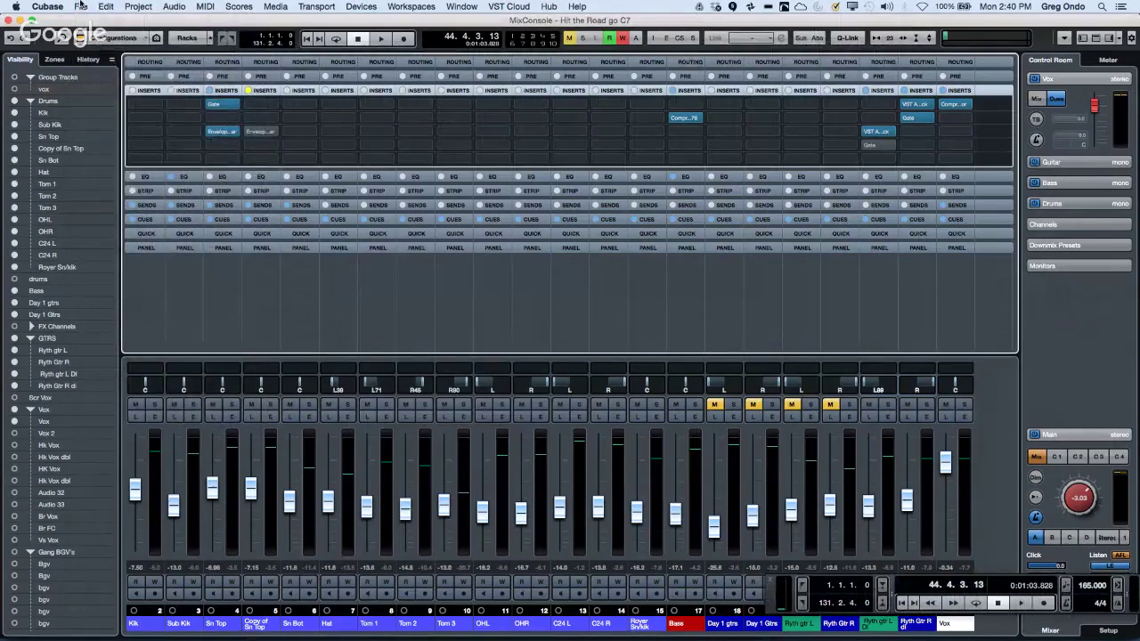
Update the MixConsole to show only channels for tracks with data at the bar 44 cursor position, and close it.
click(156, 38)
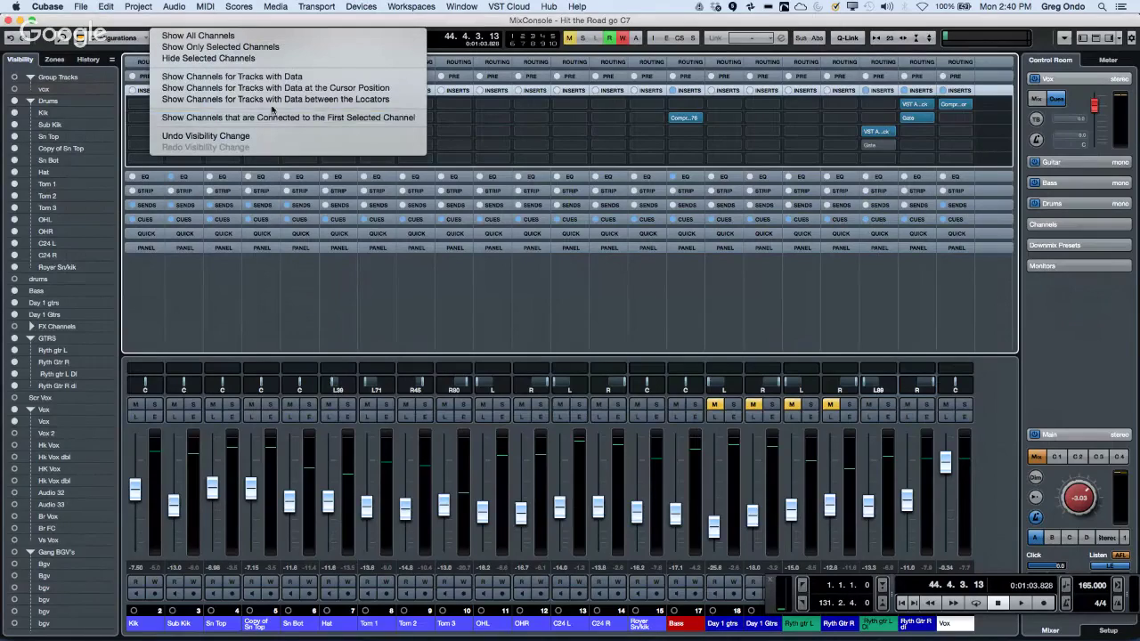
click(277, 89)
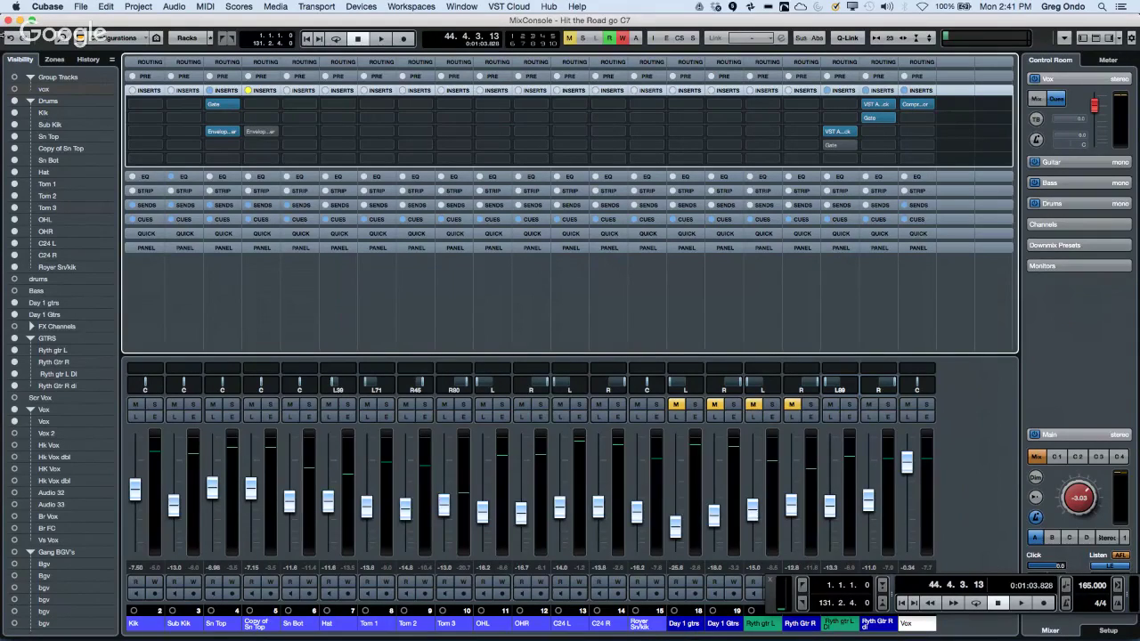
click(9, 20)
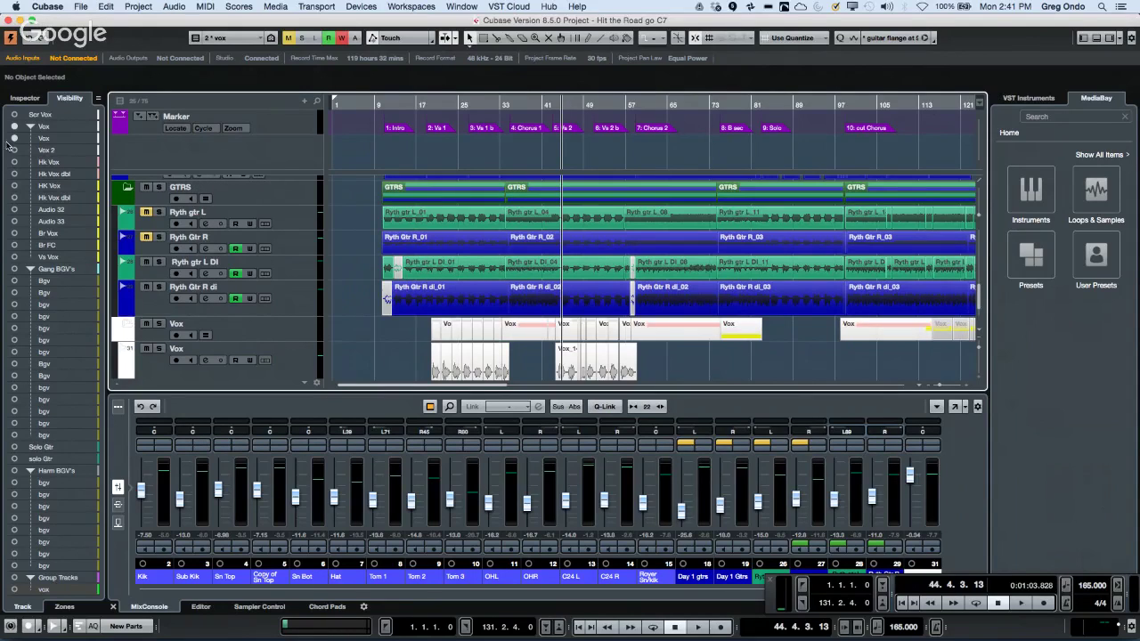
Make Vox 2, the Hk Vox tracks and their doubles, and Audio 32 visible in the project's track visibility list.
click(43, 101)
click(67, 99)
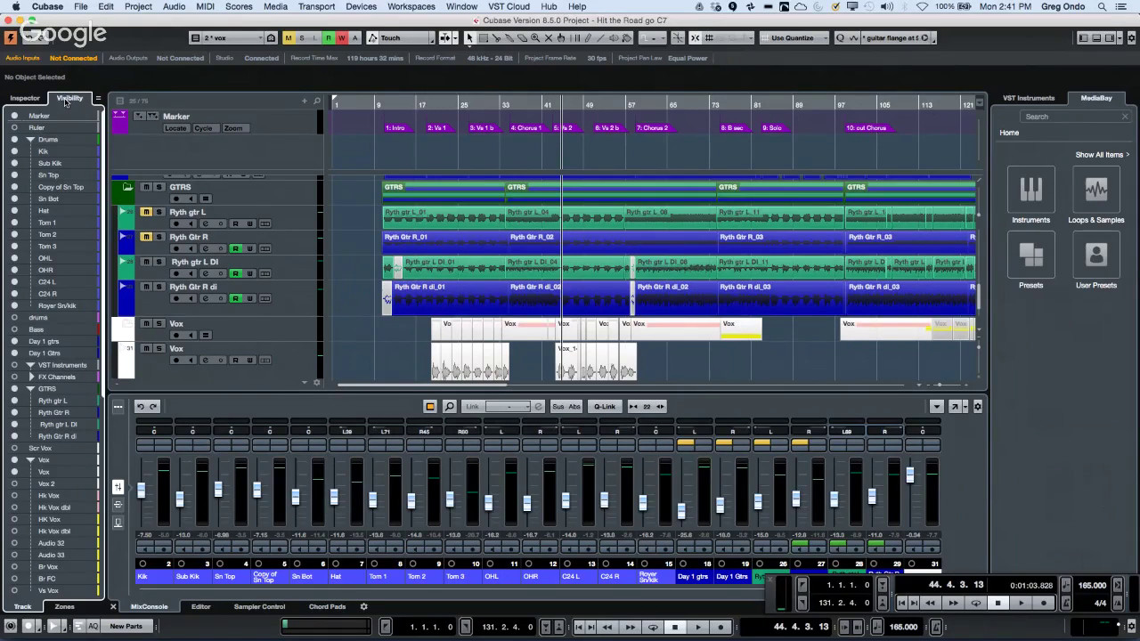
click(66, 607)
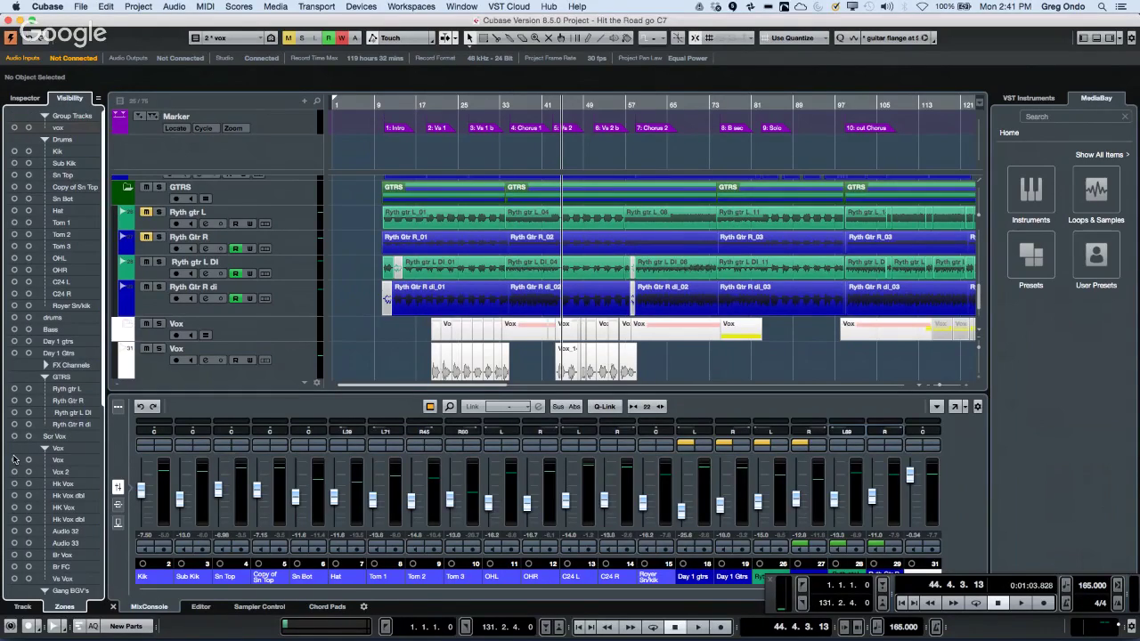
click(19, 610)
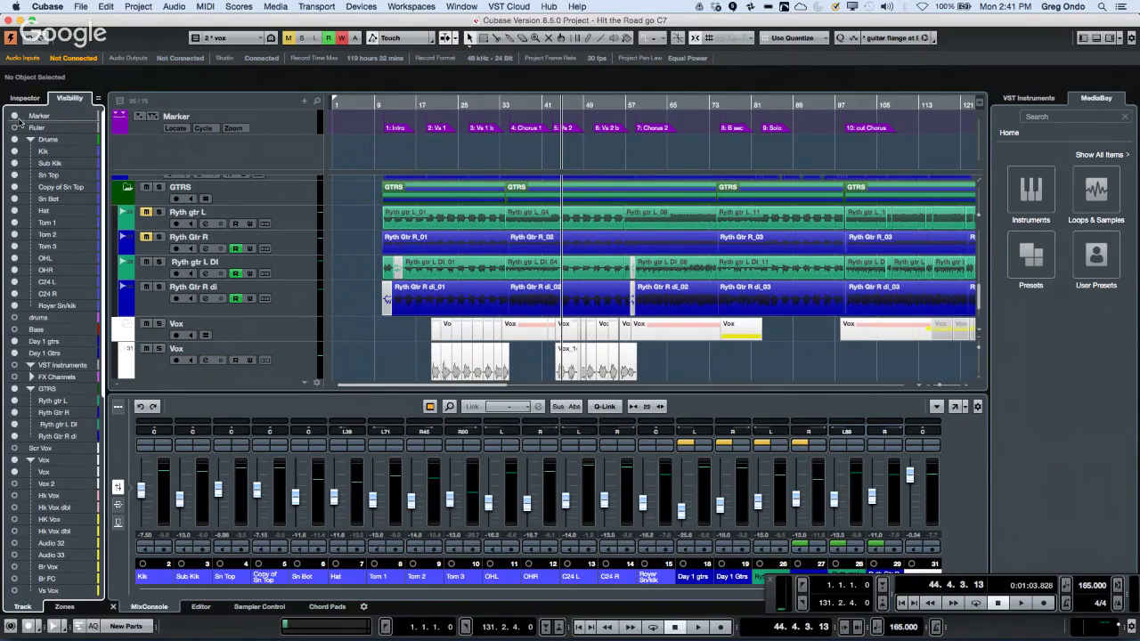
scroll(20, 125, down, 10)
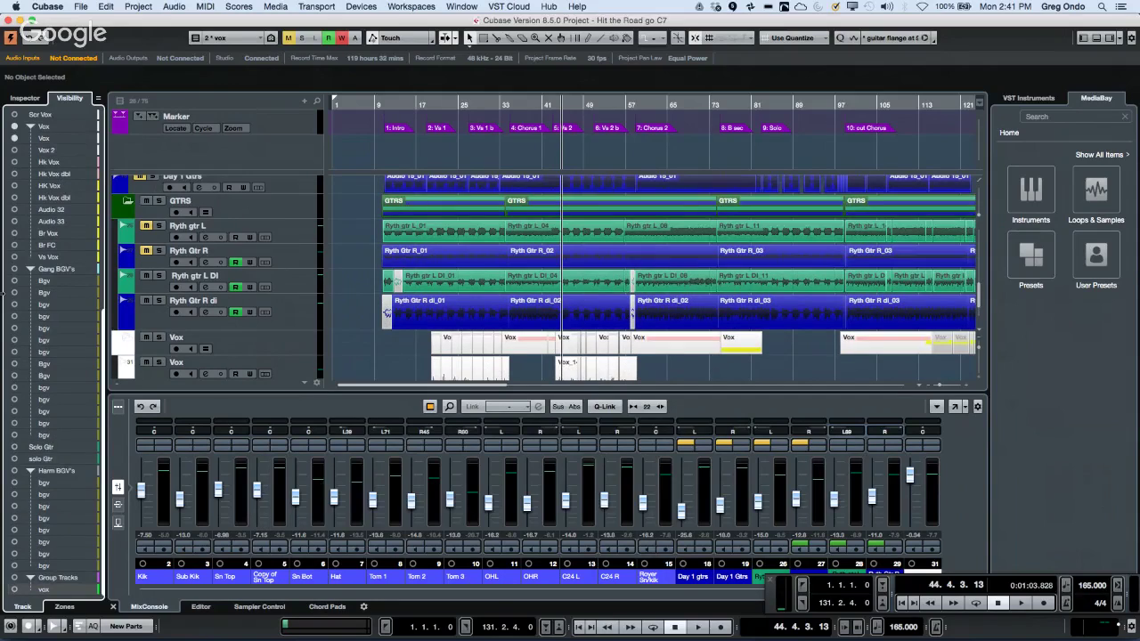
drag(16, 151, 21, 212)
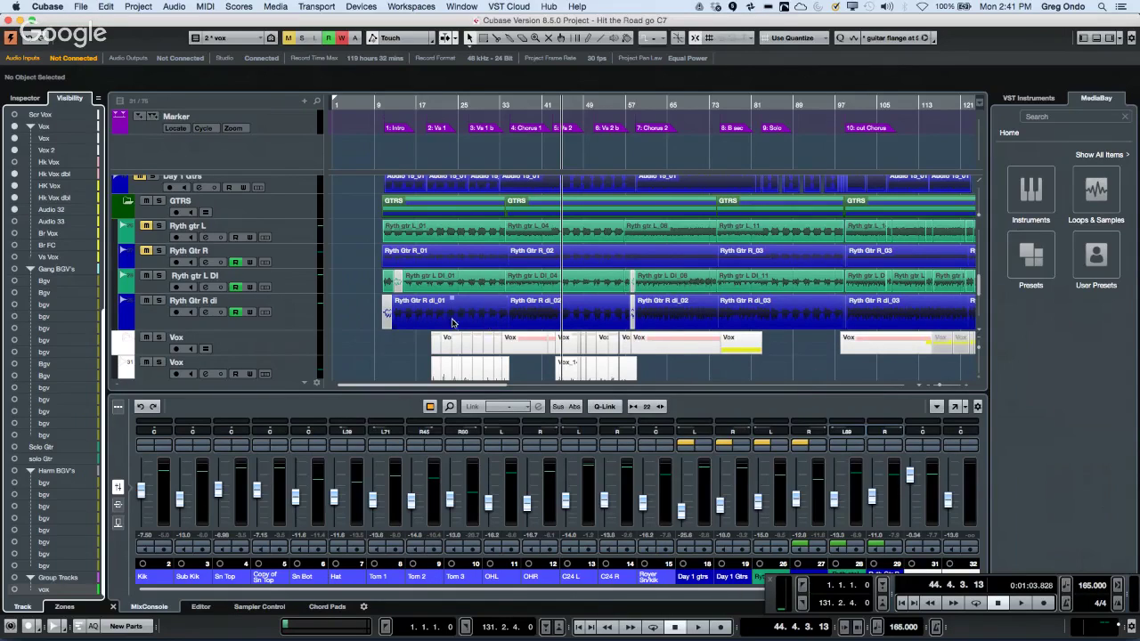
Limit the visible project tracks to the Drums folder and the Marker track, hiding the guitar, bass and vocal tracks.
scroll(39, 279, up, 5)
scroll(40, 278, up, 4)
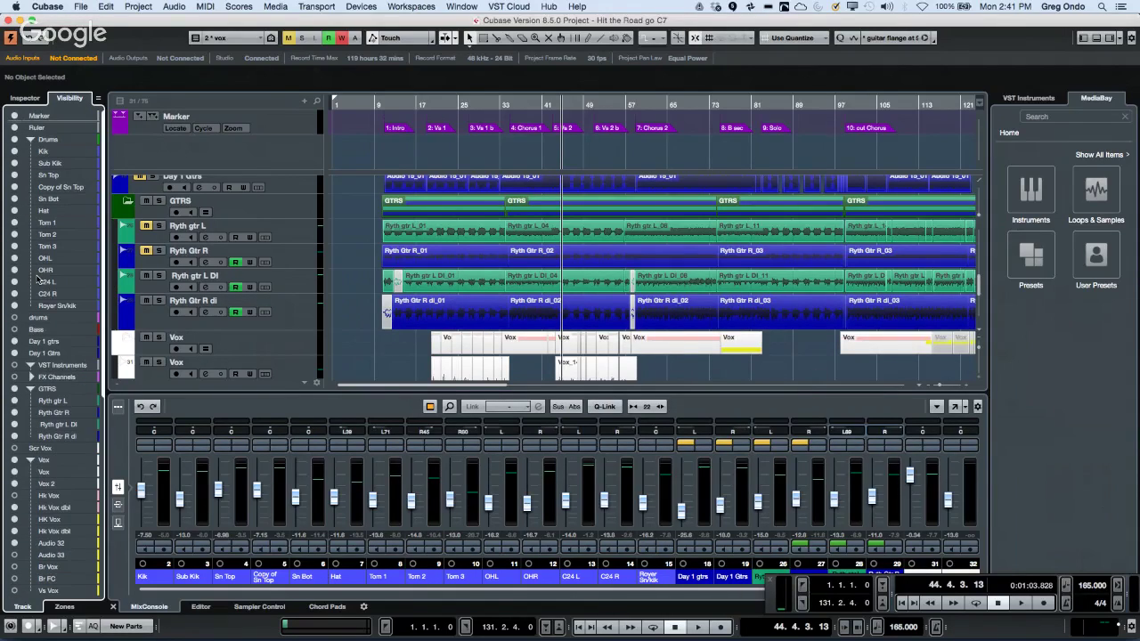
click(18, 141)
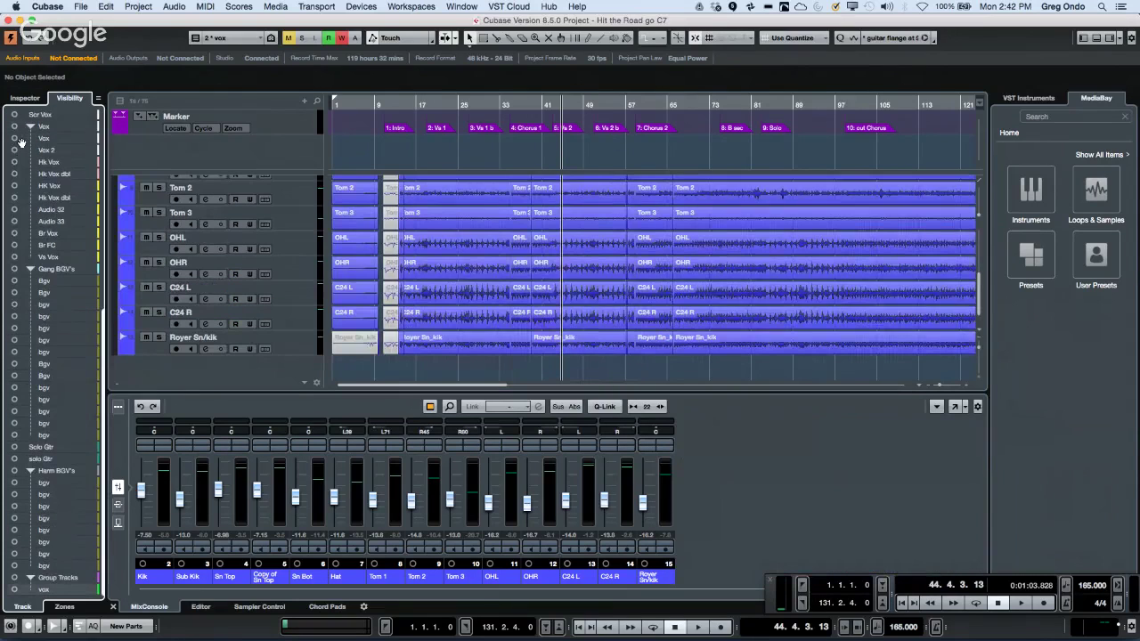
Check in the full MixConsole which channels follow the project's track visibility, and return to the project window.
scroll(19, 143, up, 9)
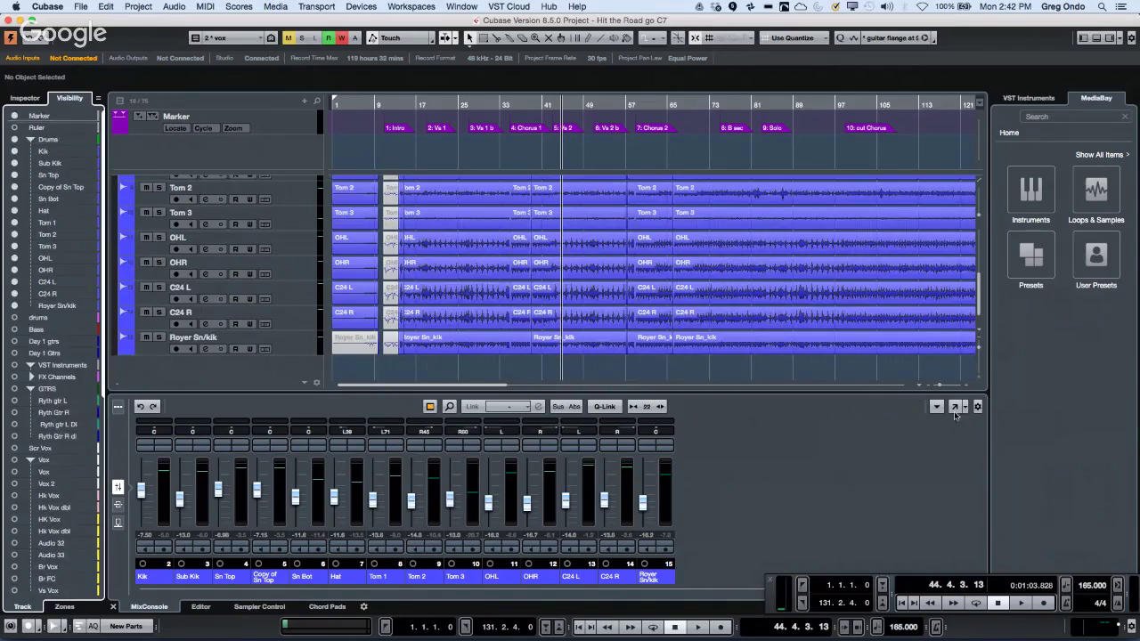
key(F3)
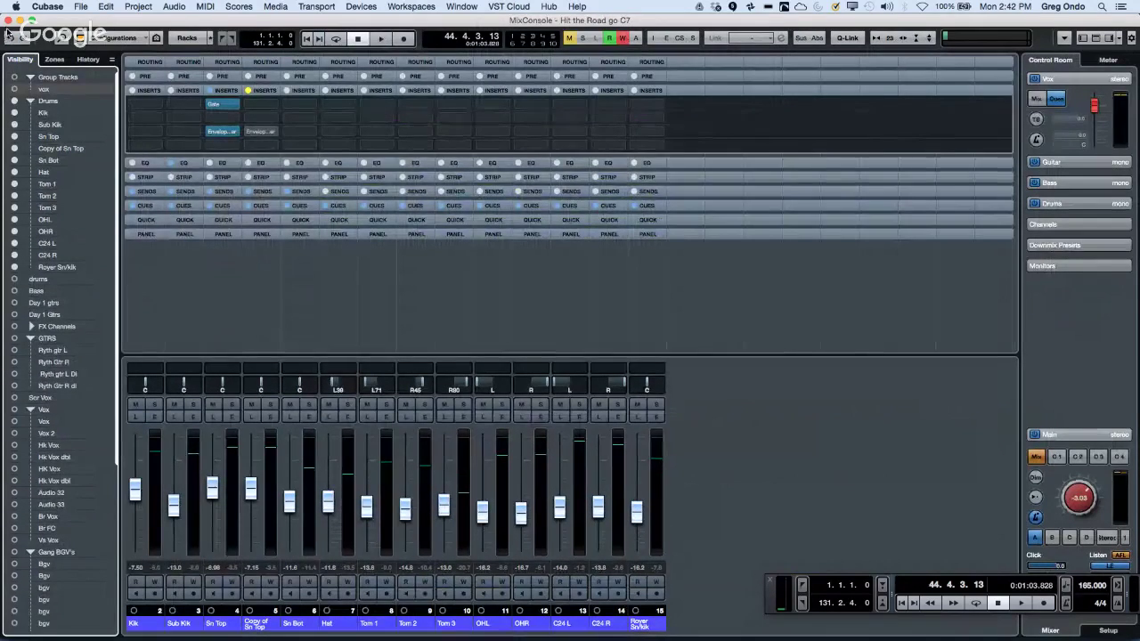
click(9, 19)
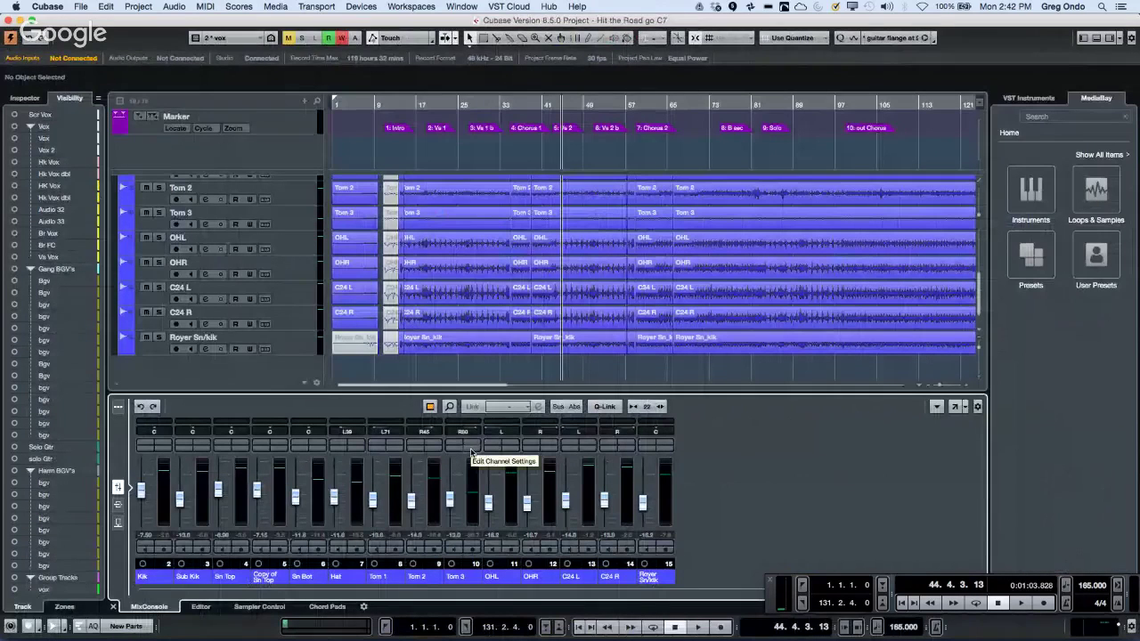
Hide the Sn Bot track in the track visibility list and make it visible again.
scroll(12, 312, up, 10)
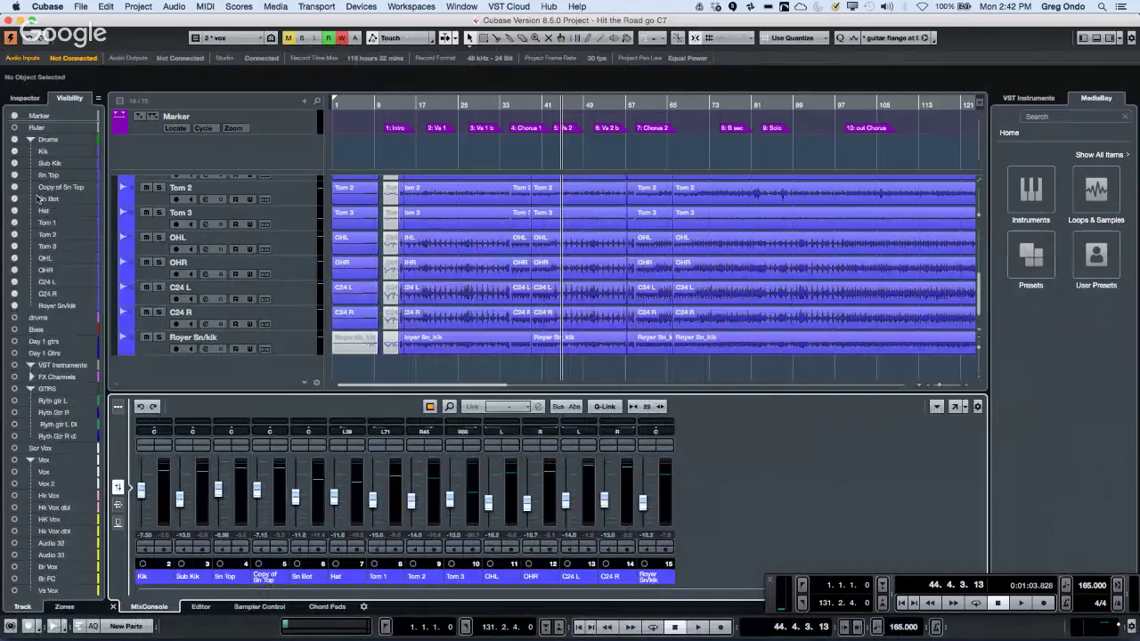
click(21, 198)
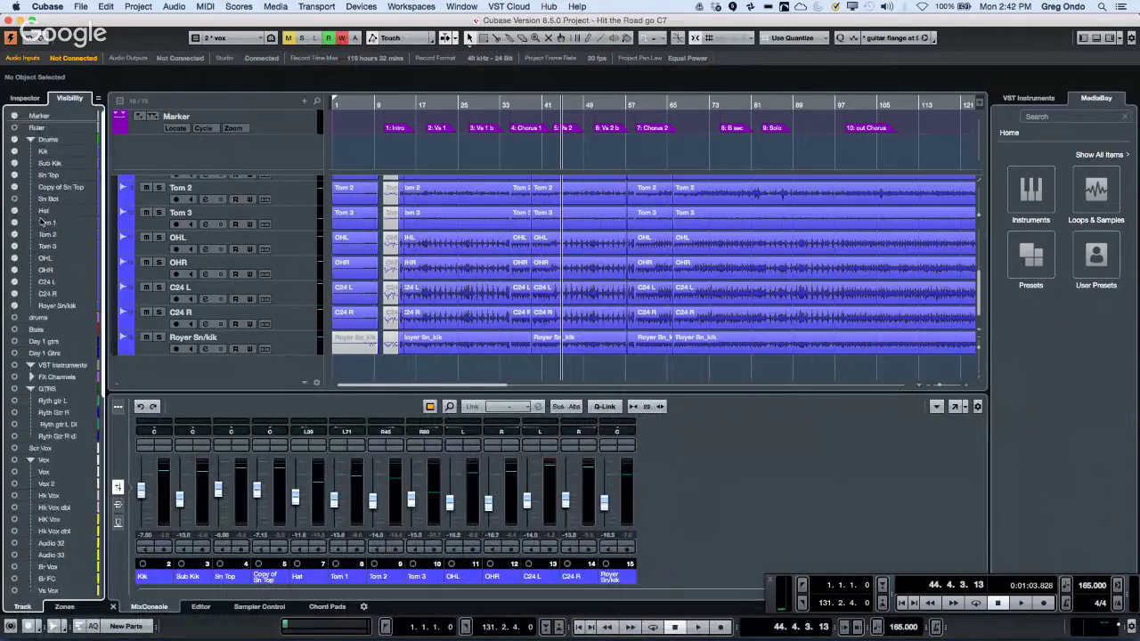
click(18, 199)
Look over the rest of the track visibility list, the Inspector and the channel zones.
scroll(52, 342, down, 9)
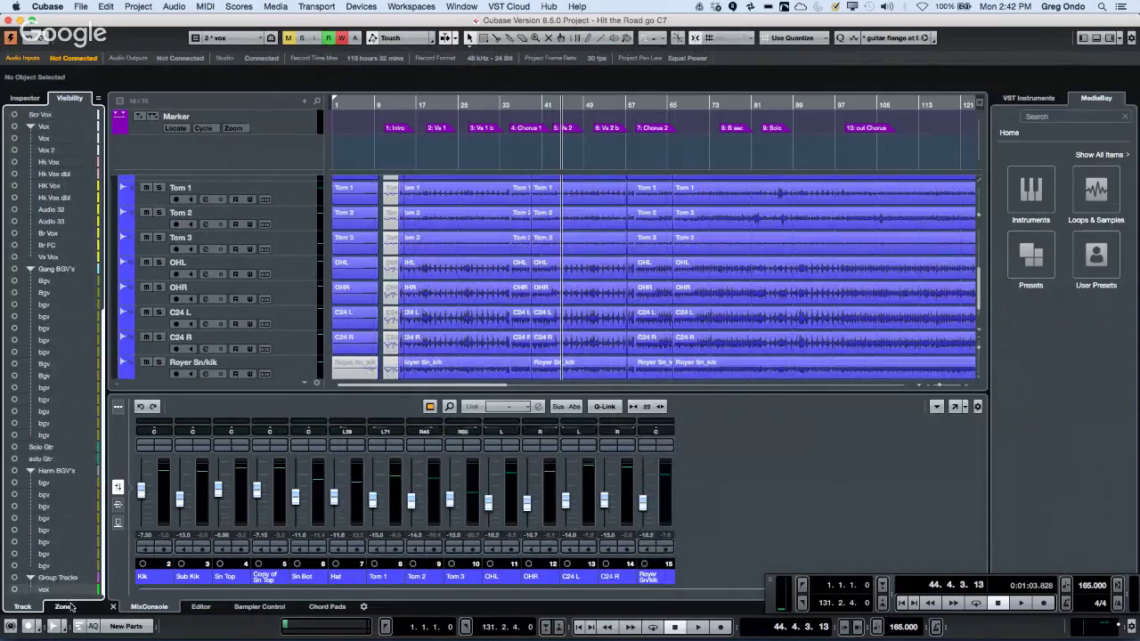
click(27, 100)
click(68, 98)
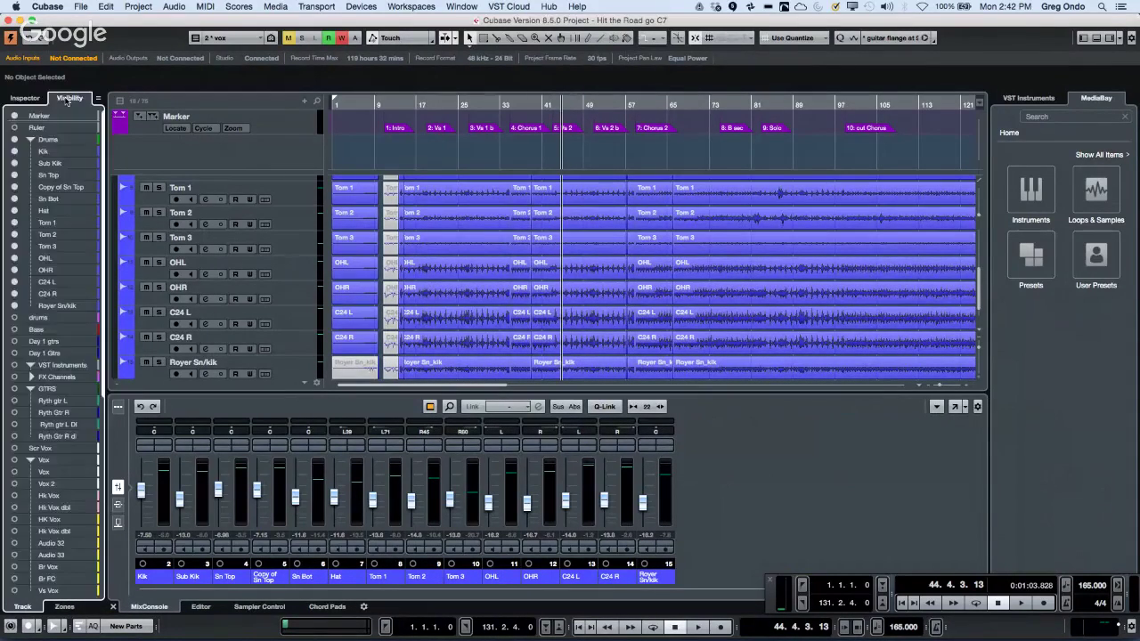
click(63, 609)
click(40, 609)
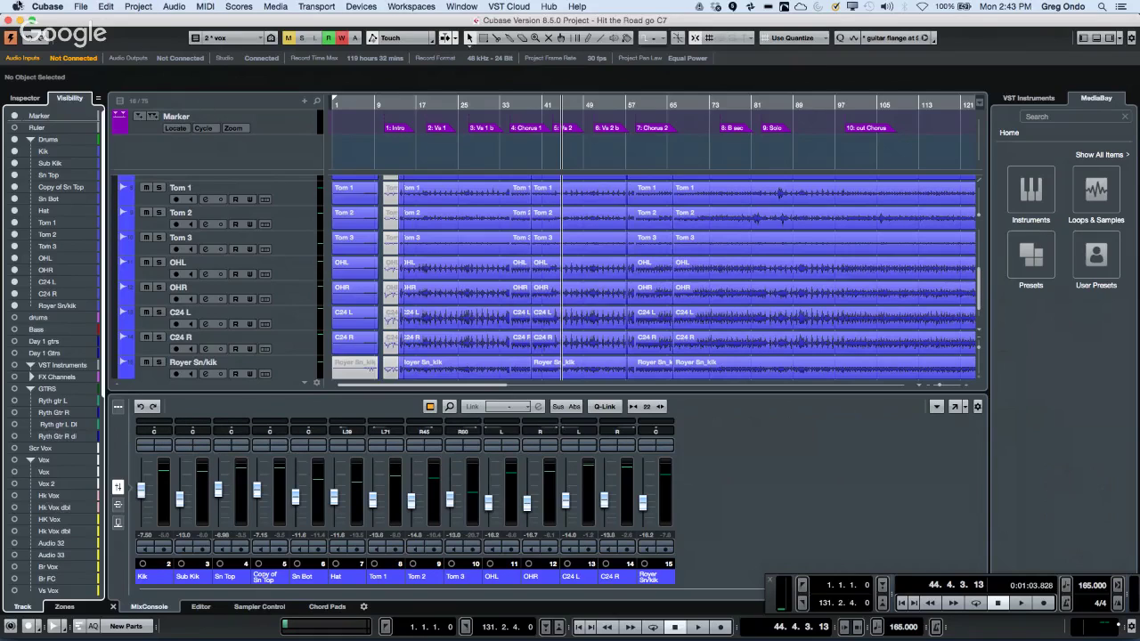
Create a new empty project.
click(81, 8)
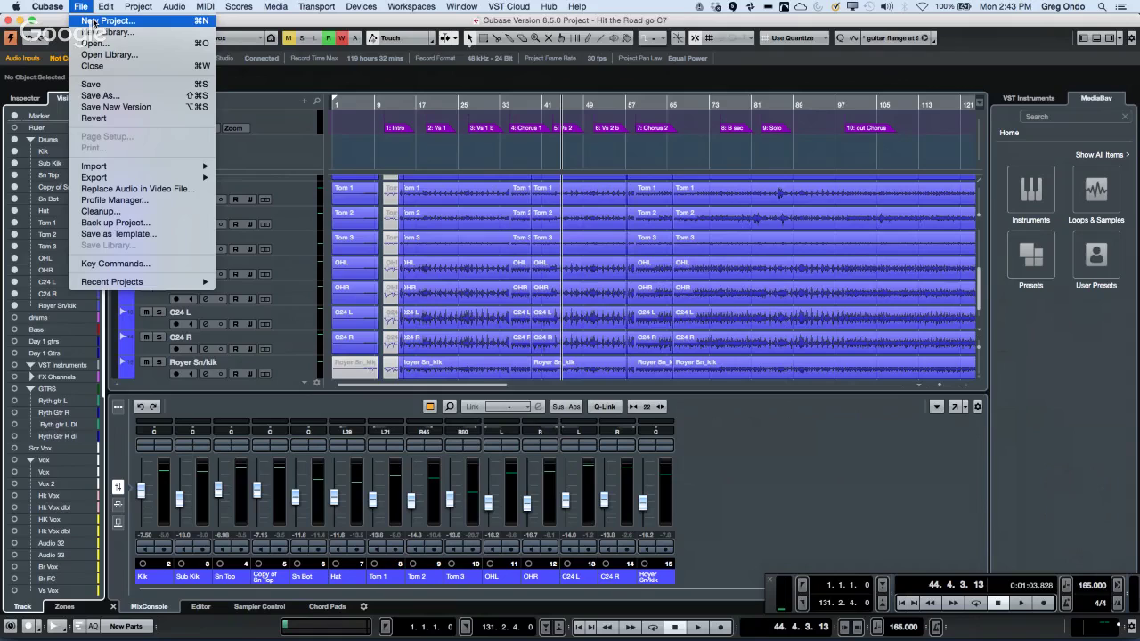
click(93, 21)
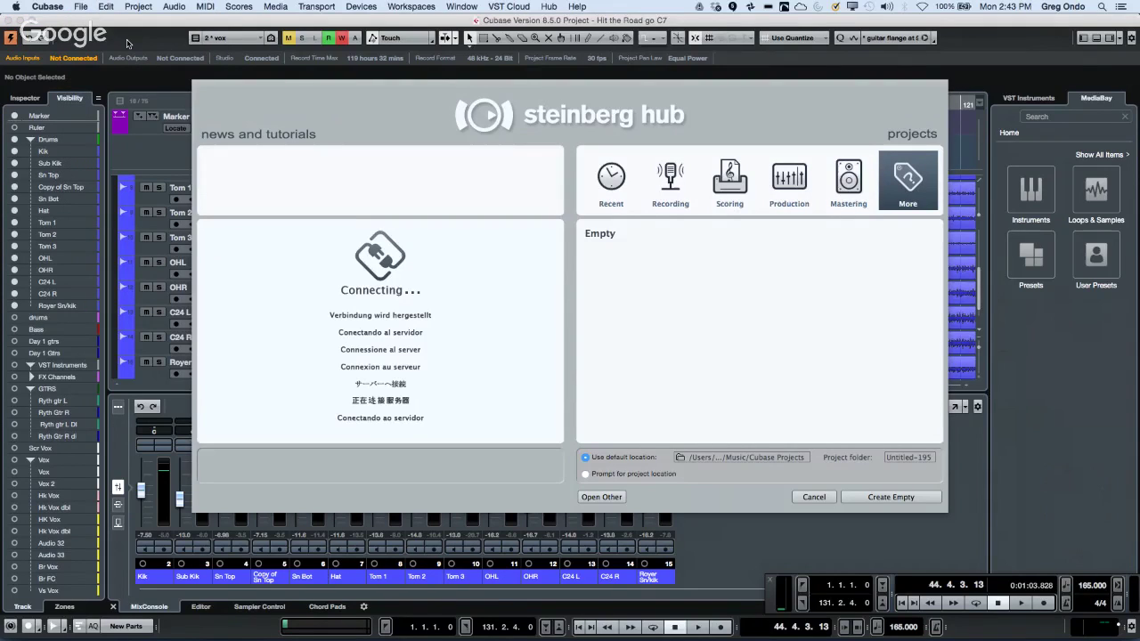
key(Escape)
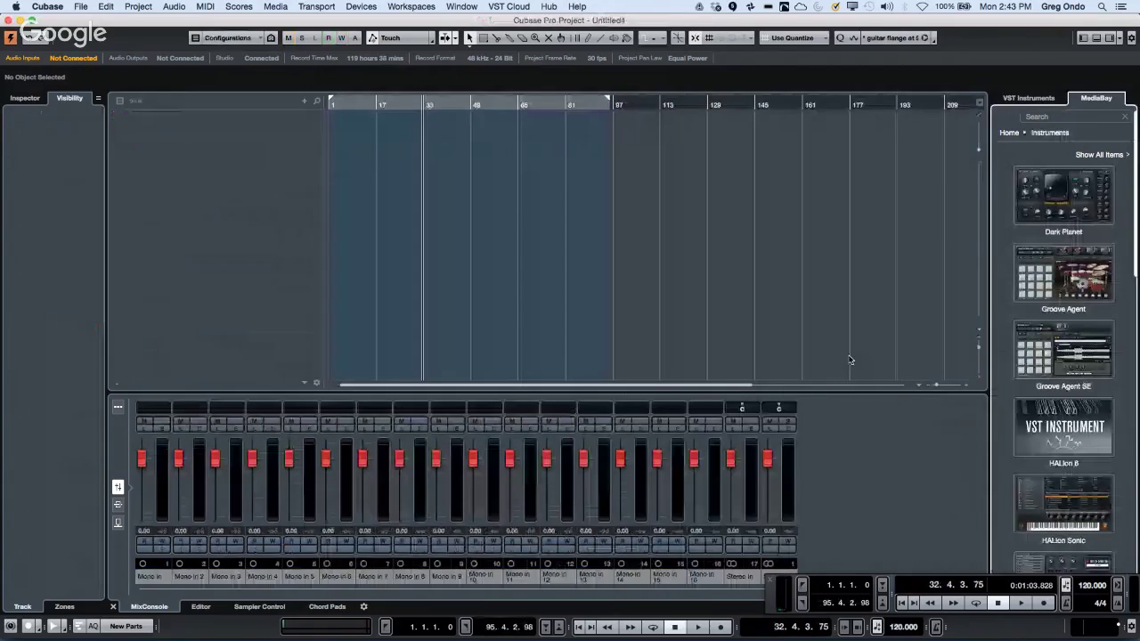
Filter the lower-zone MixConsole by channel type to hide the input channels.
click(117, 408)
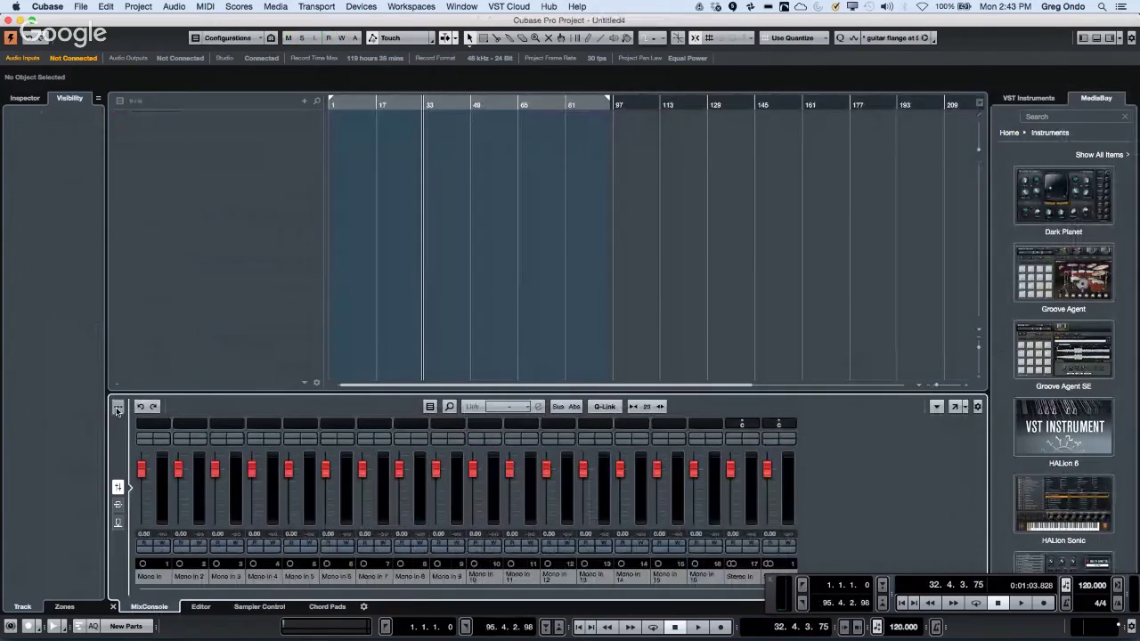
click(429, 407)
click(438, 429)
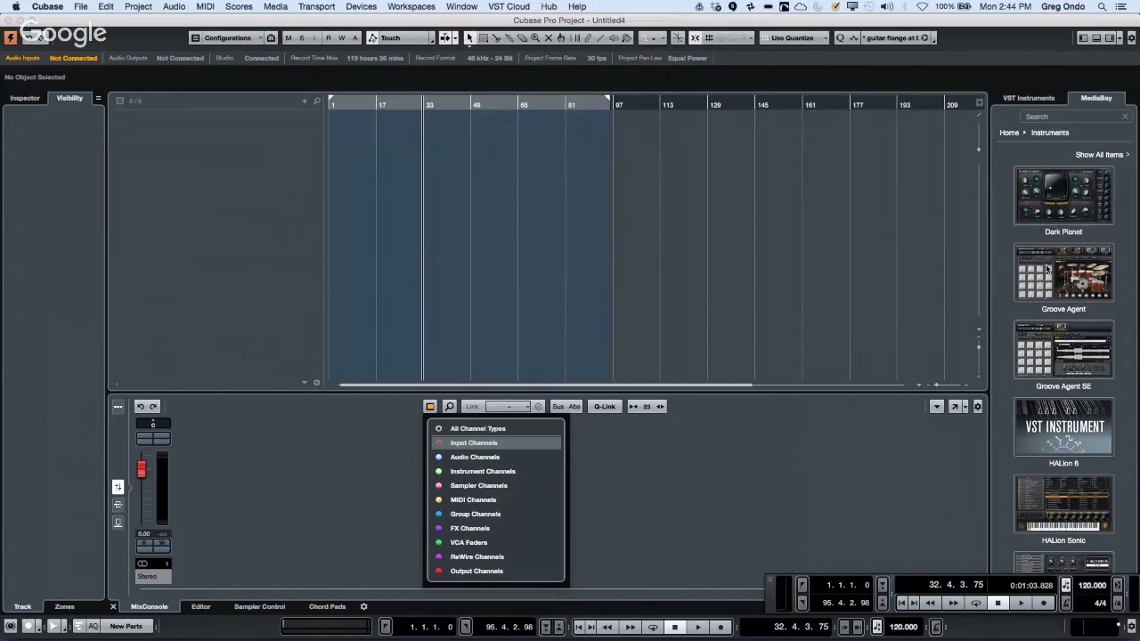
click(888, 256)
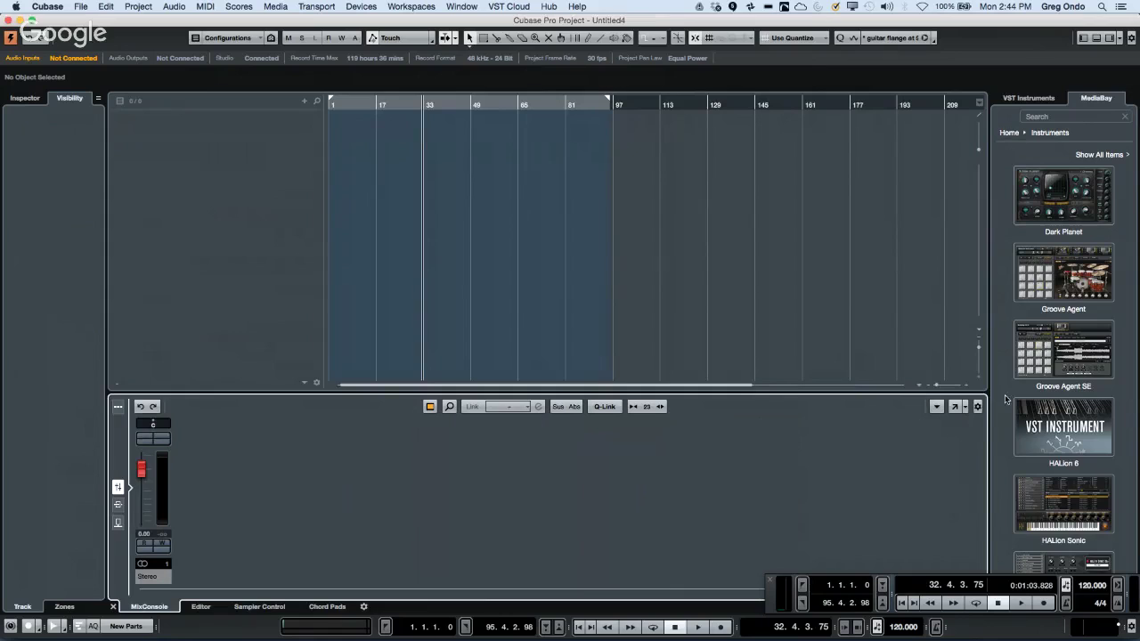
Browse the MediaBay instruments and add the Air Solo preset from the Retrologue 2 Library as an instrument track.
scroll(1060, 481, down, 4)
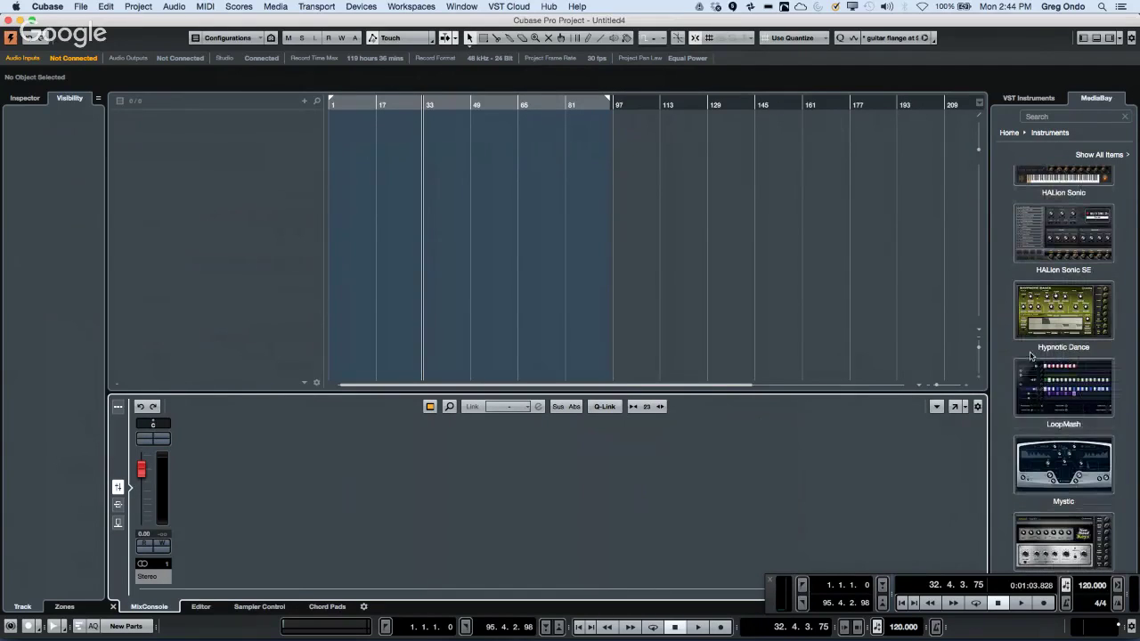
scroll(1031, 357, down, 5)
scroll(1031, 356, up, 8)
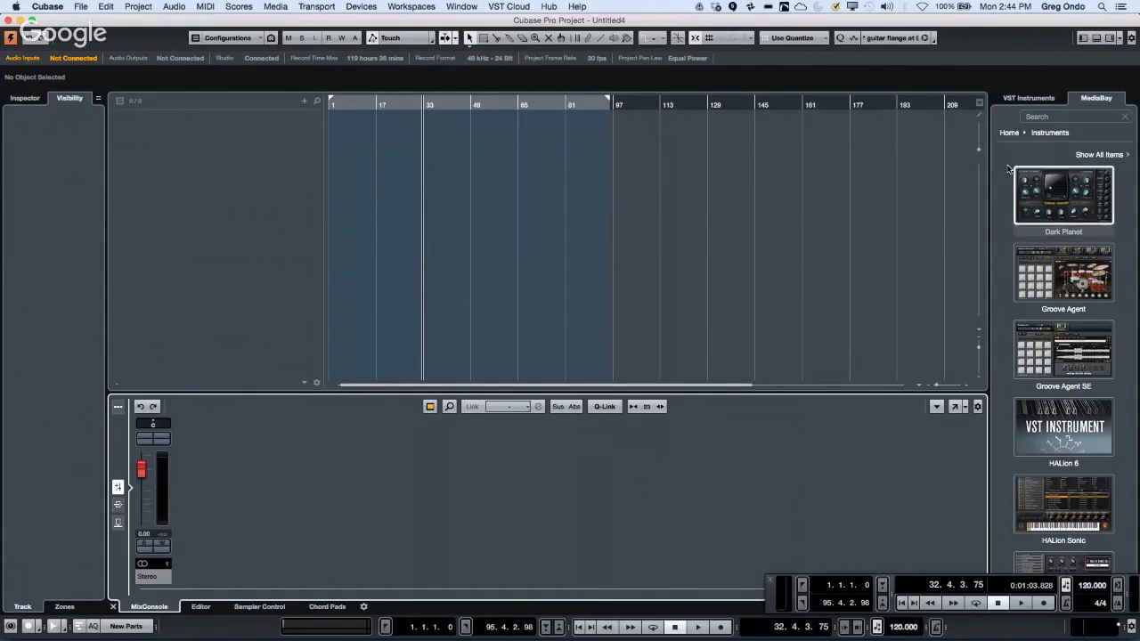
click(1101, 155)
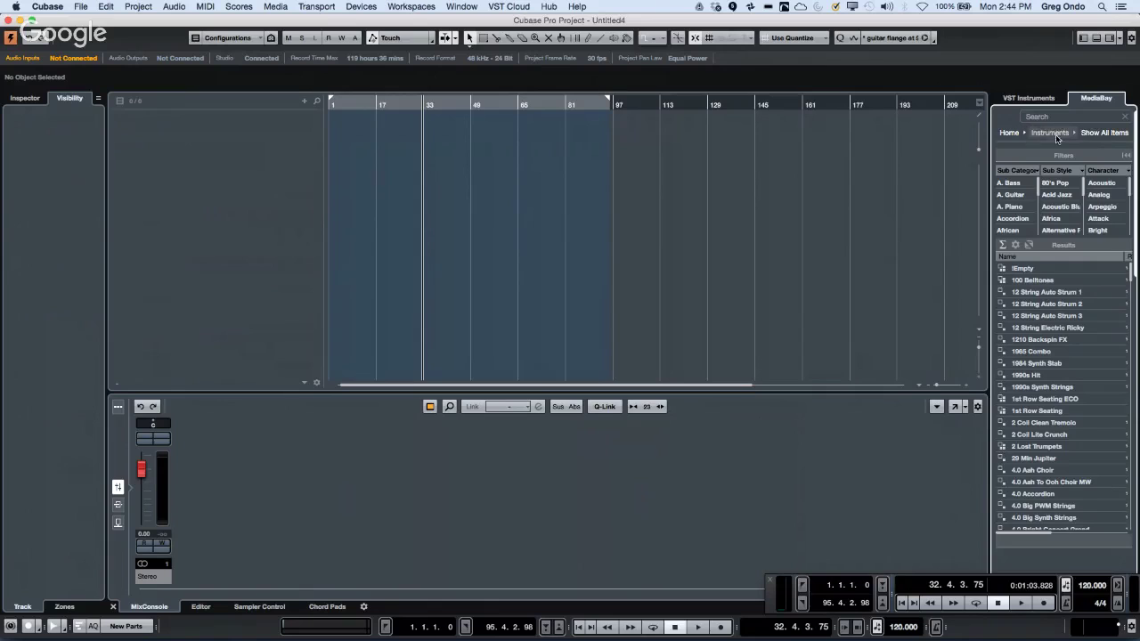
click(1052, 133)
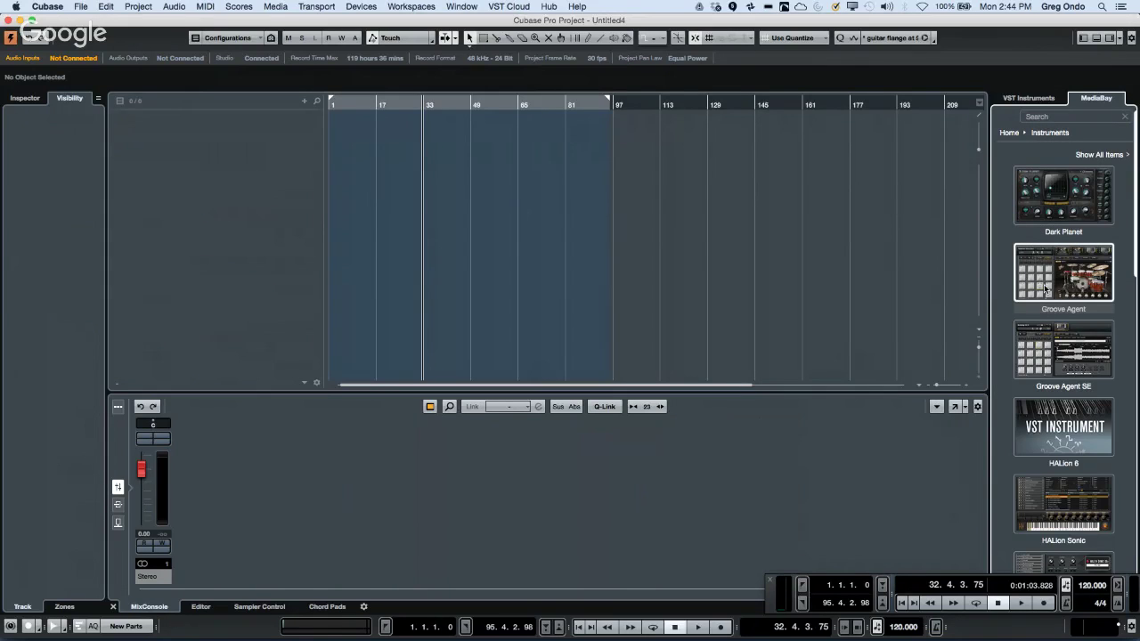
scroll(1046, 279, down, 5)
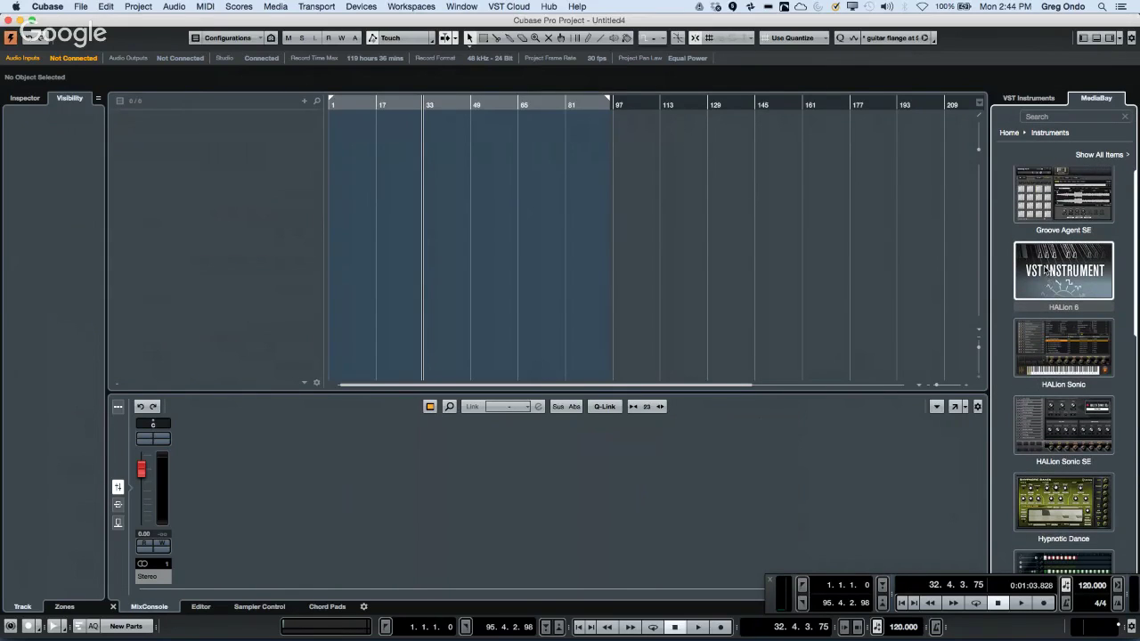
scroll(1046, 271, down, 8)
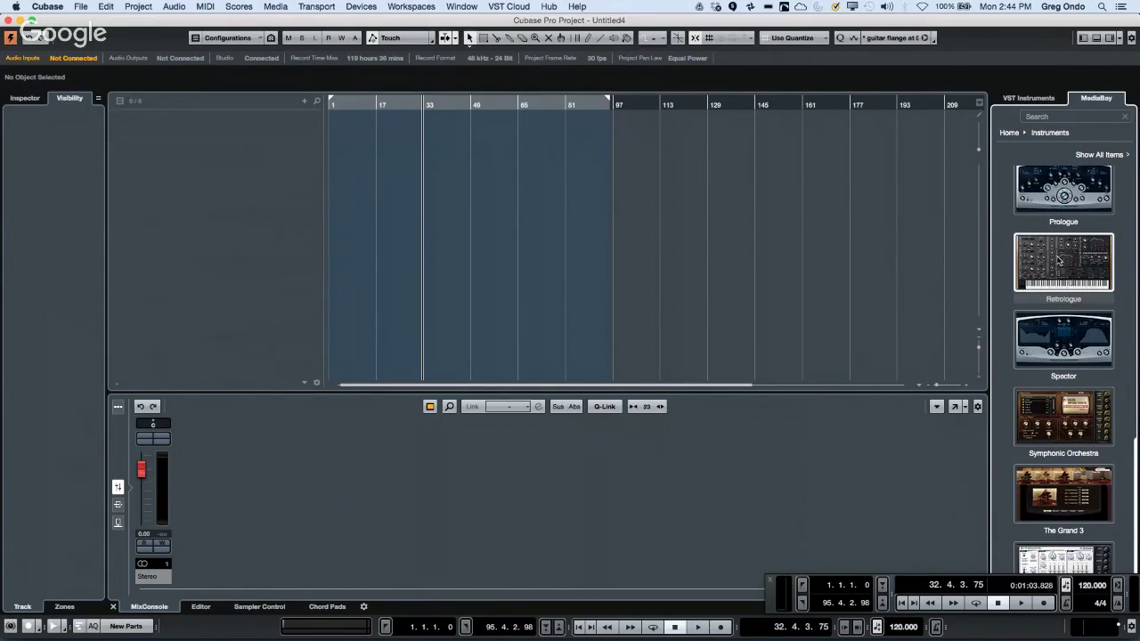
click(1060, 261)
click(1031, 189)
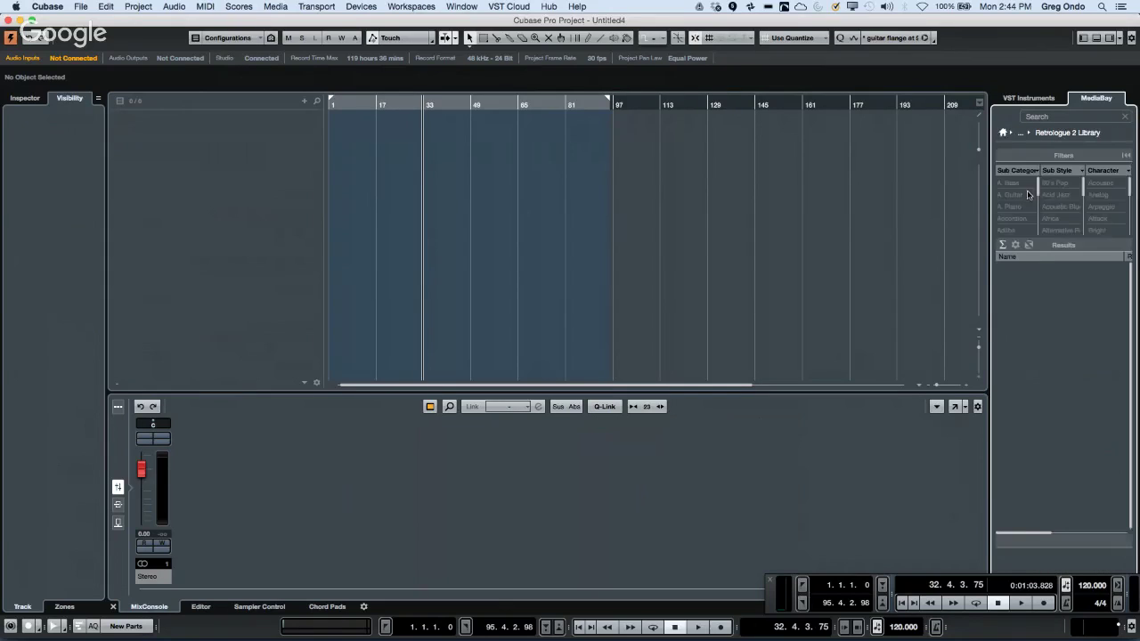
click(1031, 329)
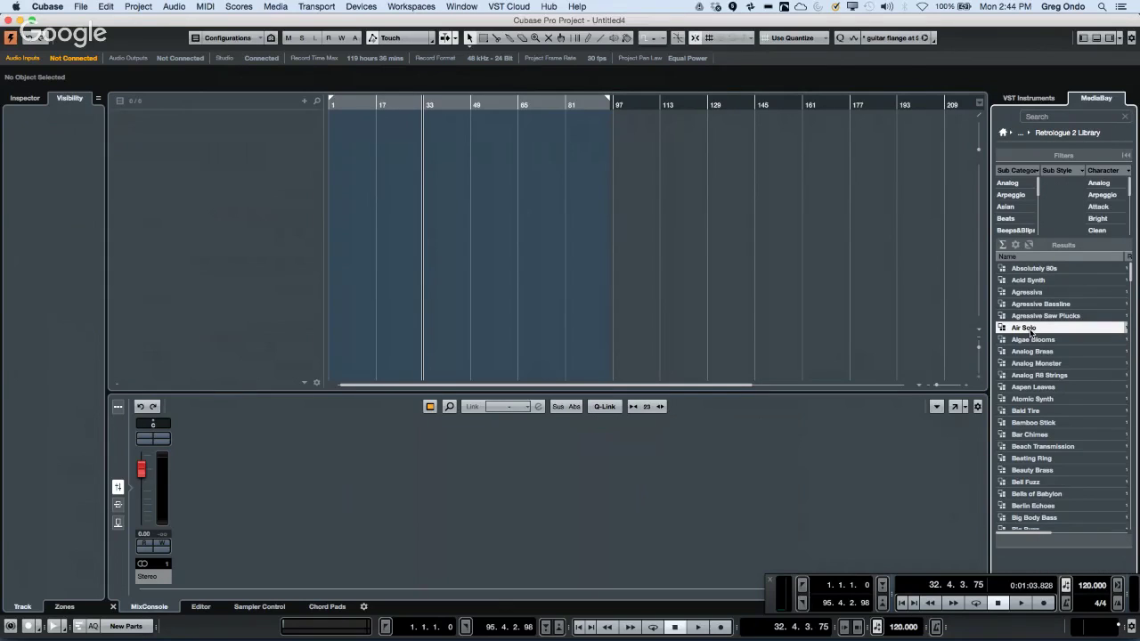
double_click(1031, 329)
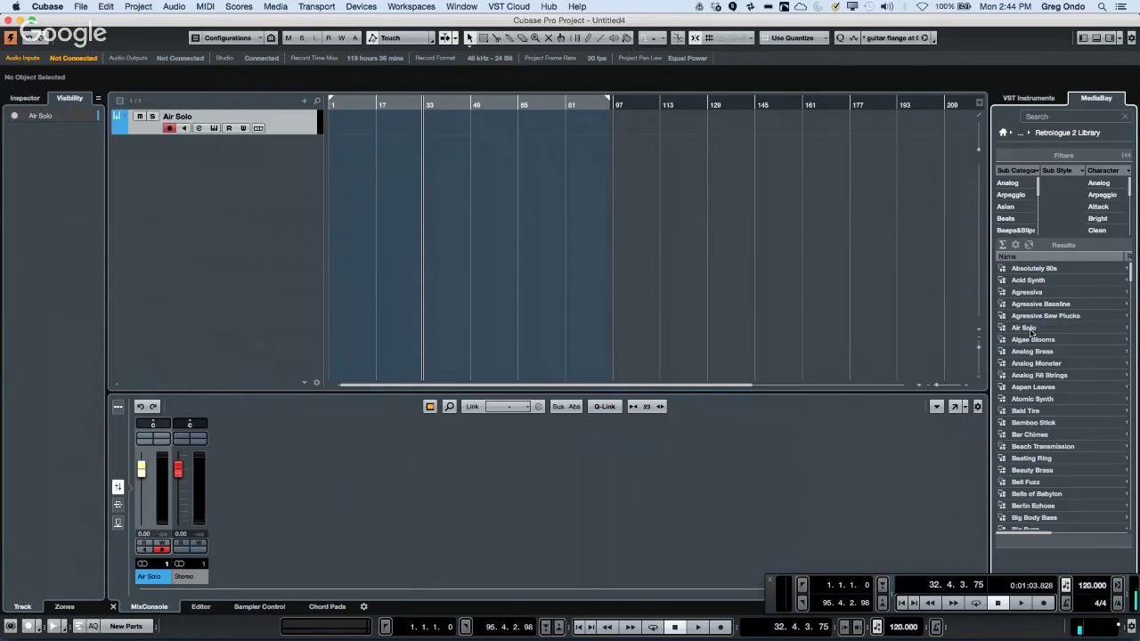
Add the 80s String Ensemble preset from HALion Sonic SE's HS SE Library as a second instrument track.
click(1020, 133)
click(1053, 133)
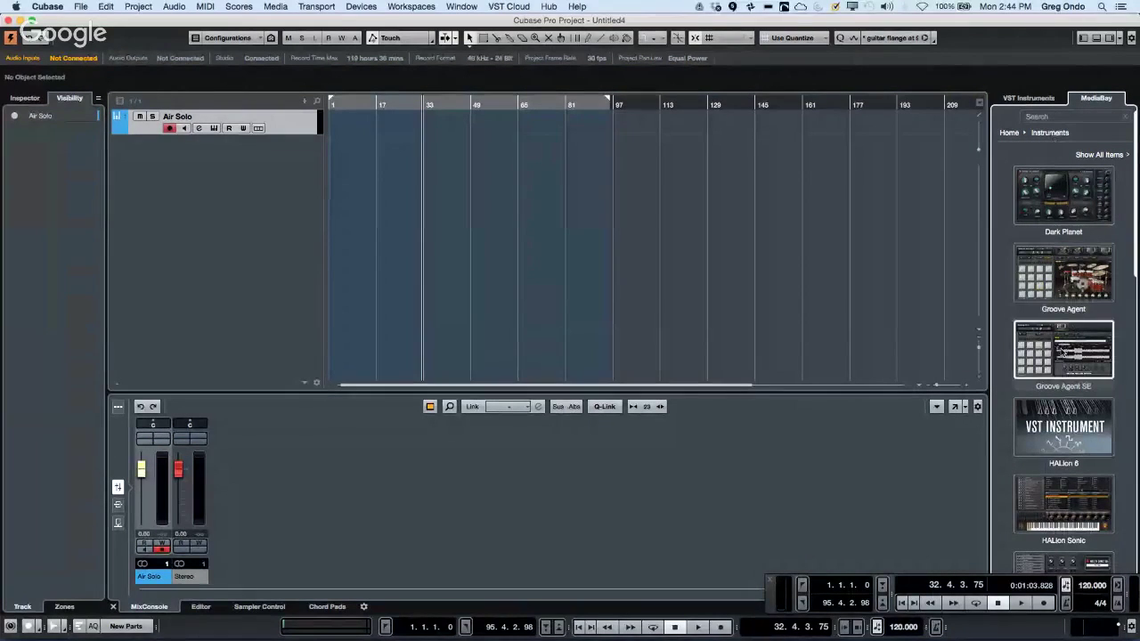
scroll(1042, 296, down, 3)
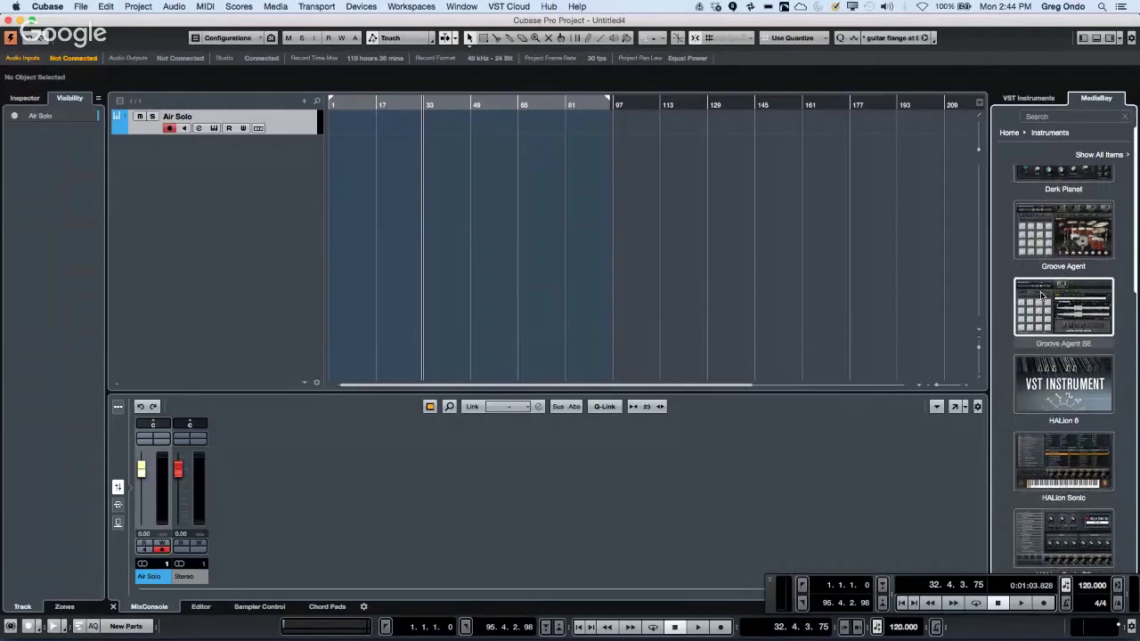
scroll(1023, 443, down, 3)
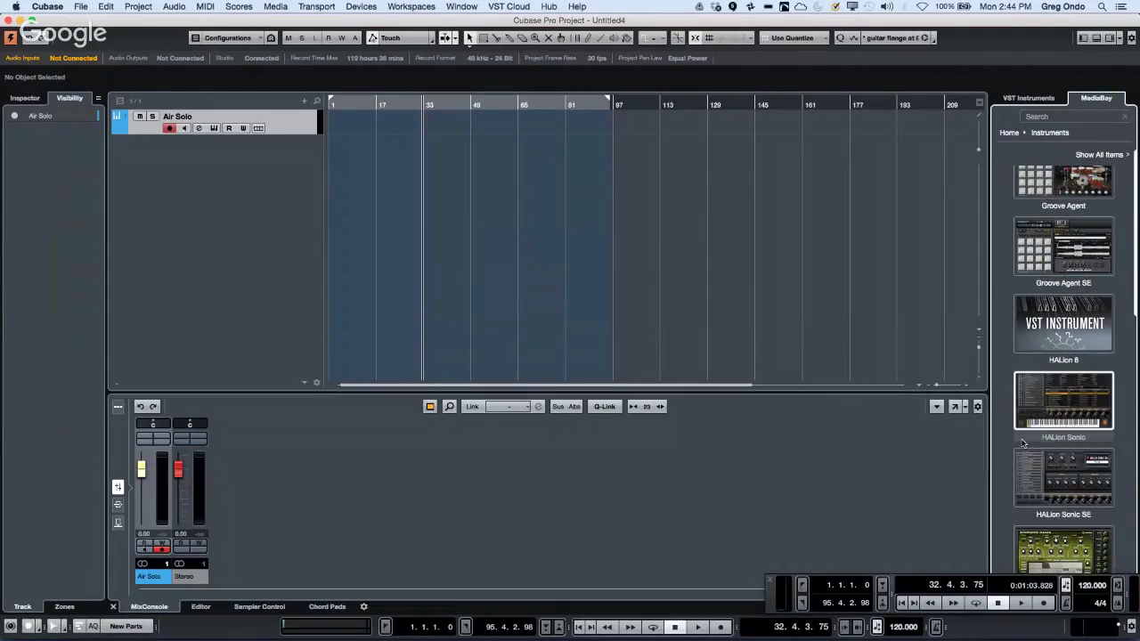
double_click(1034, 470)
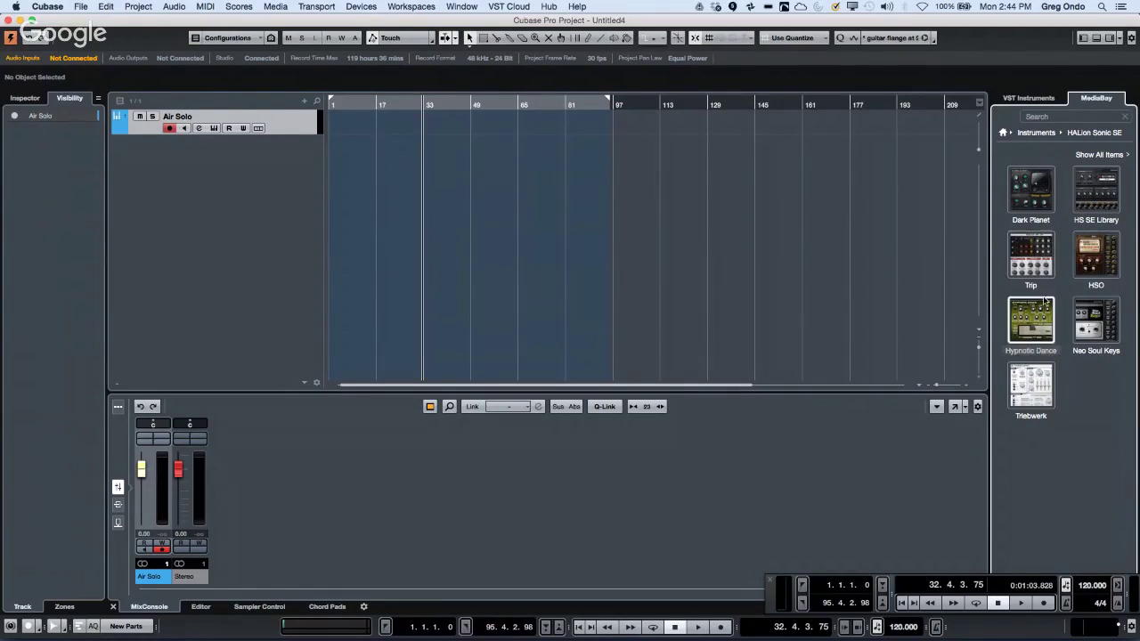
click(1105, 198)
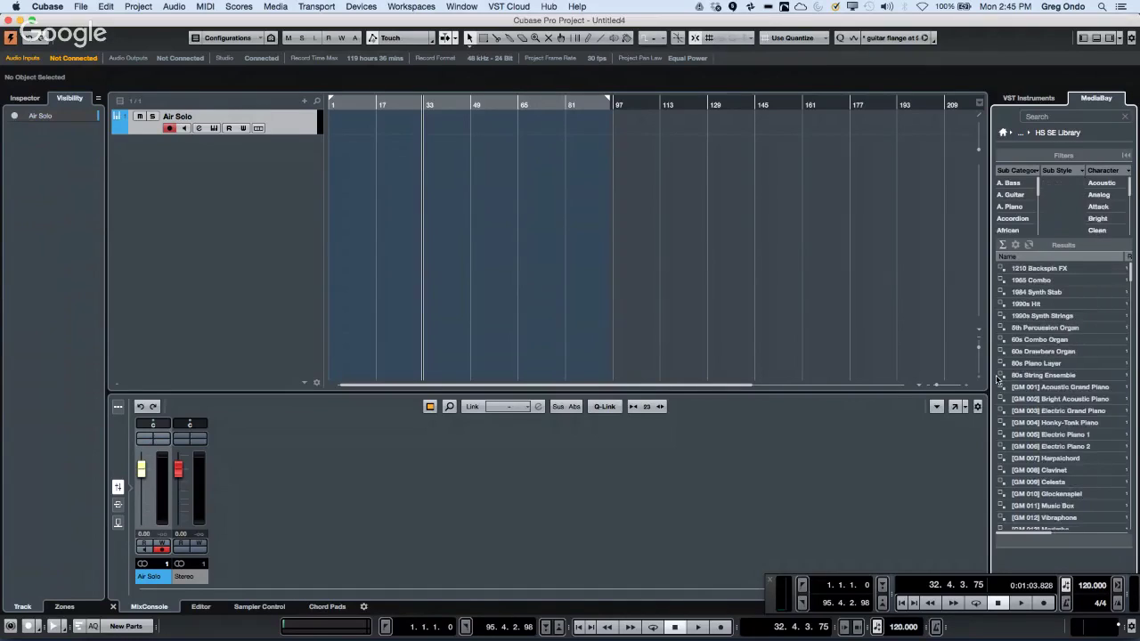
click(1027, 378)
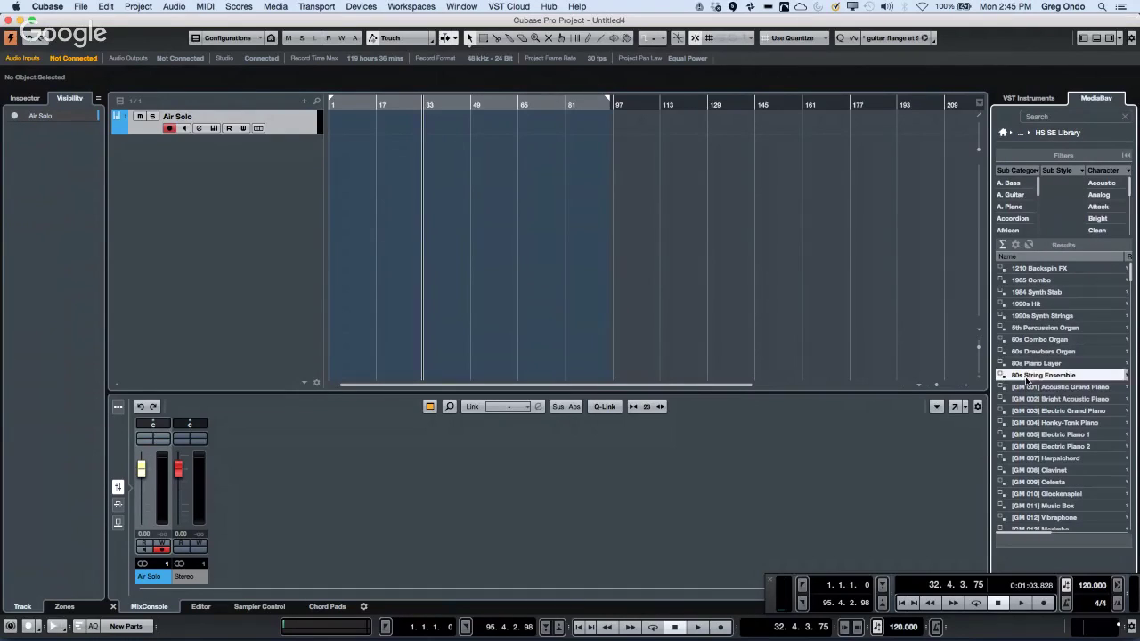
double_click(1029, 378)
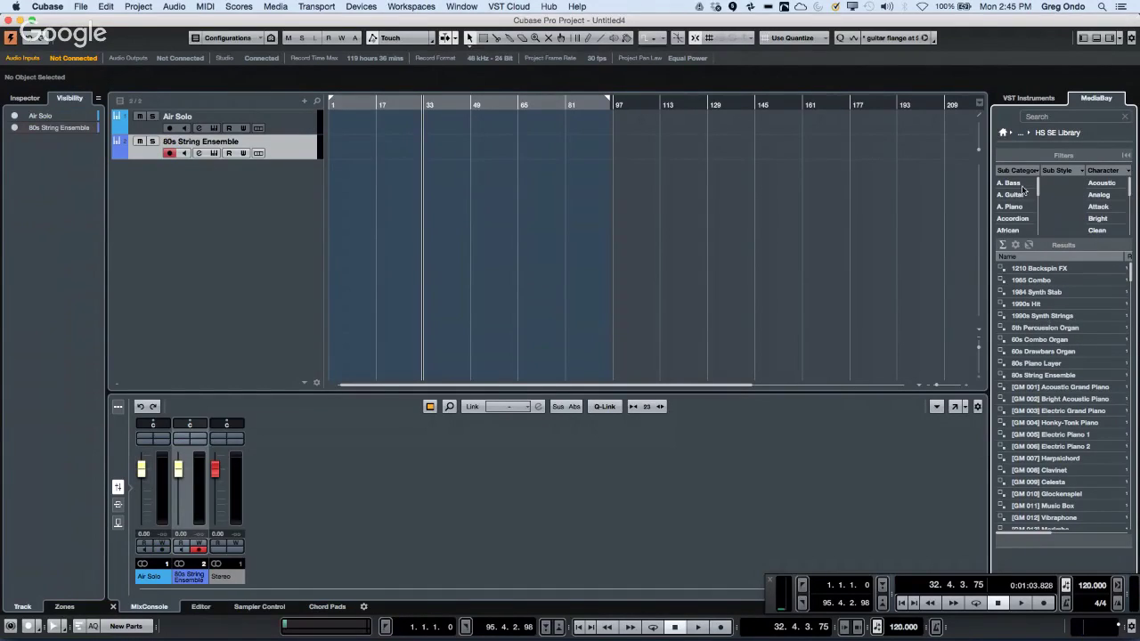
Open HALion Sonic SE from the VST instrument list and add Mystic as a rack instrument with an assigned MIDI track.
click(1032, 96)
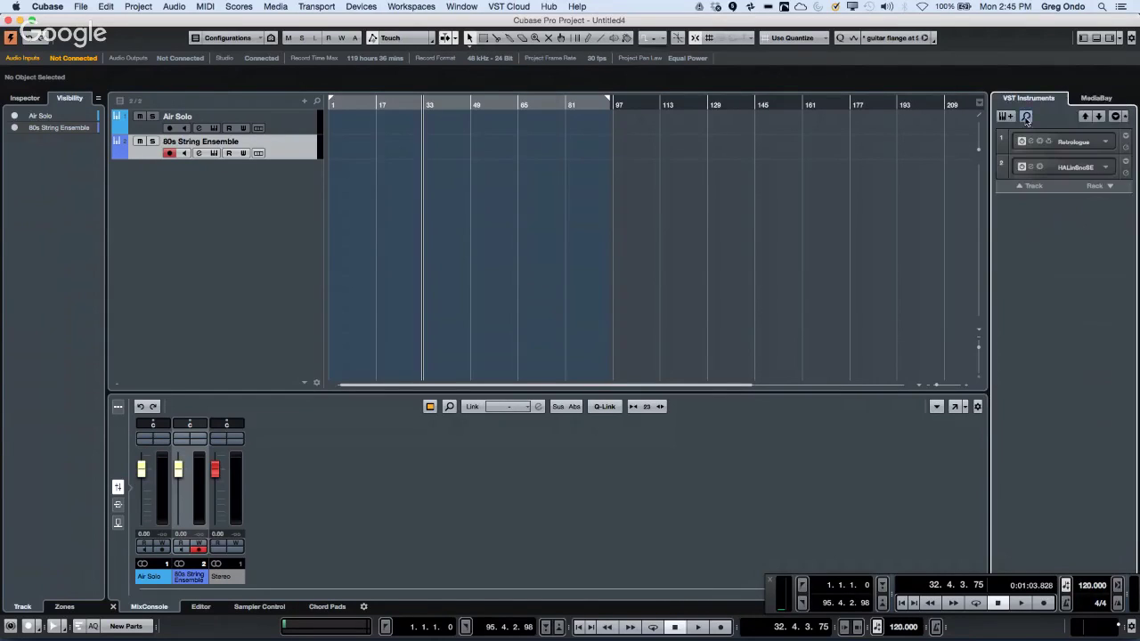
click(1031, 167)
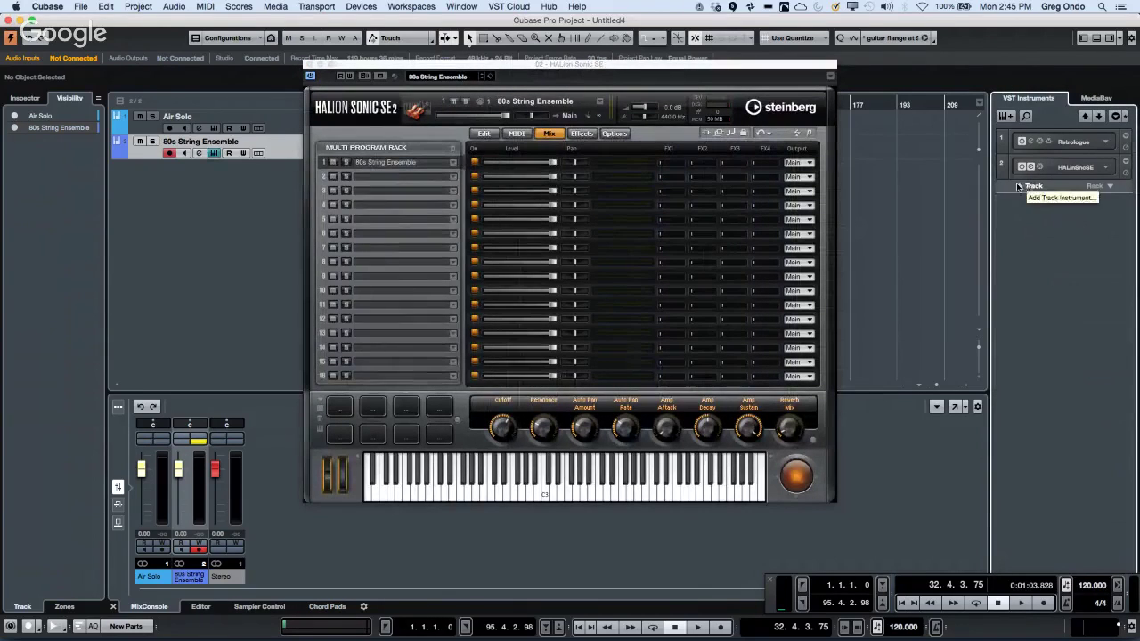
click(1018, 187)
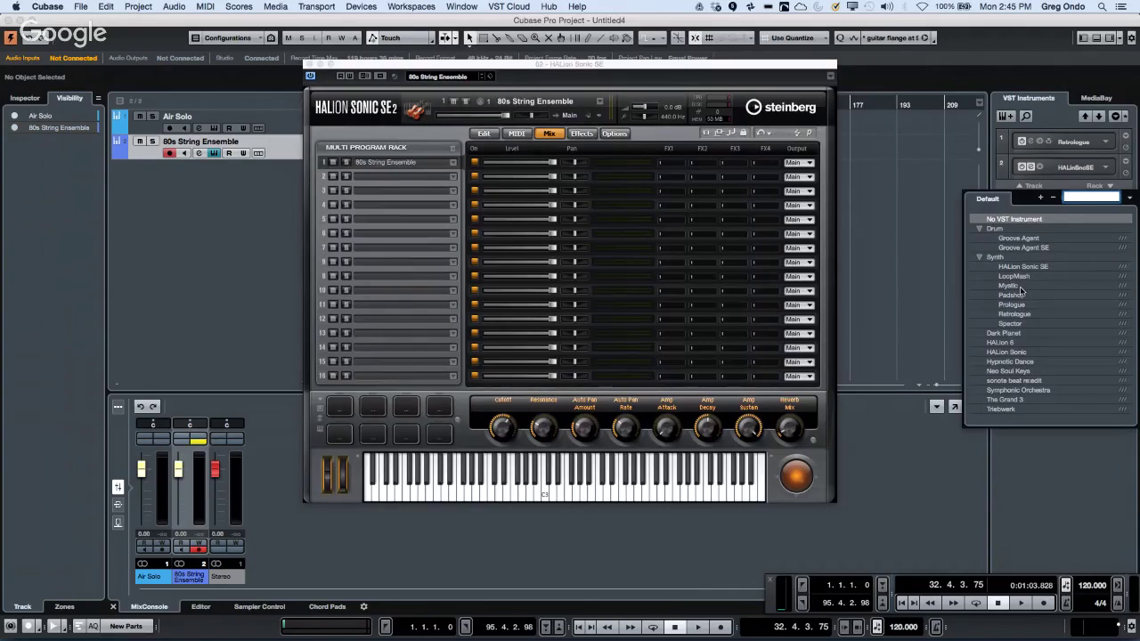
click(1016, 286)
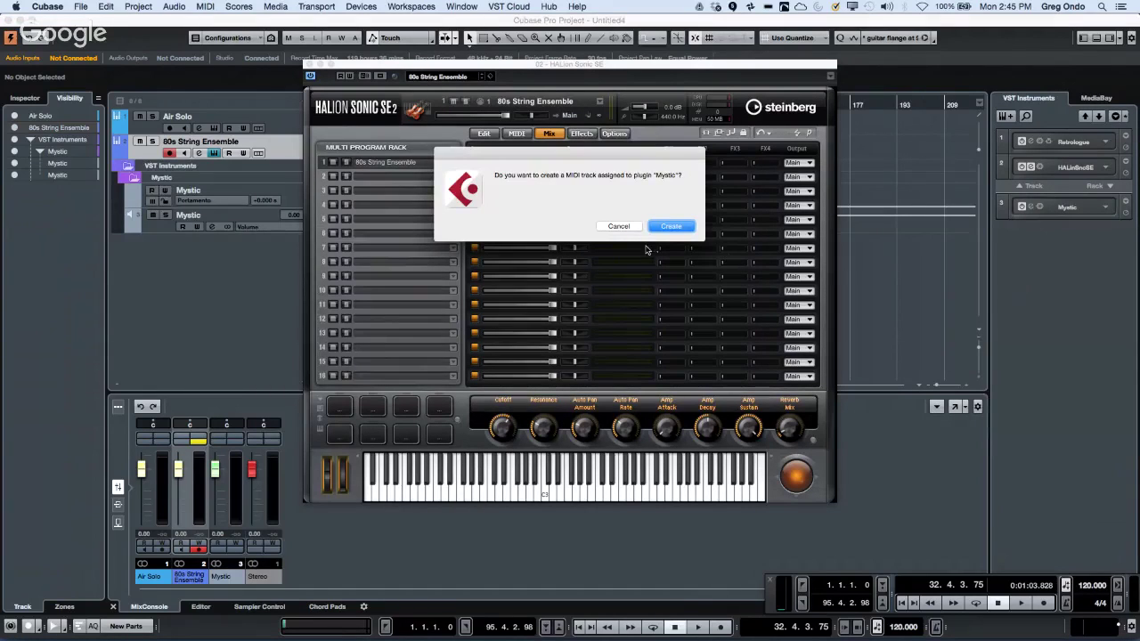
click(671, 226)
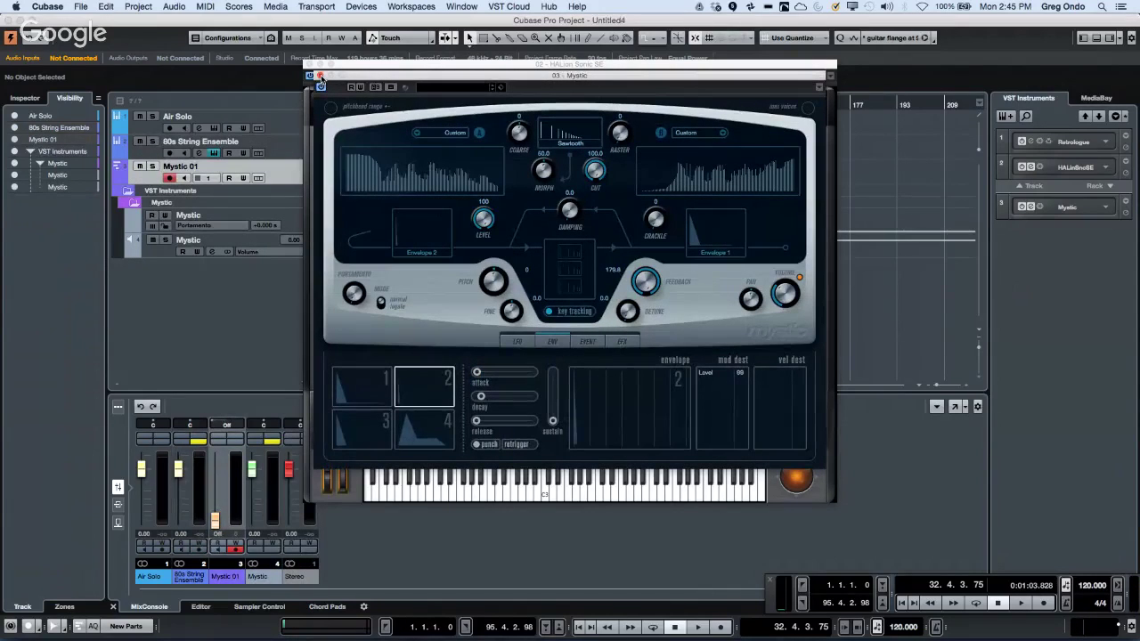
Play a test note in HALion Sonic SE, and close the HALion Sonic SE and Mystic instrument windows.
key(super+w)
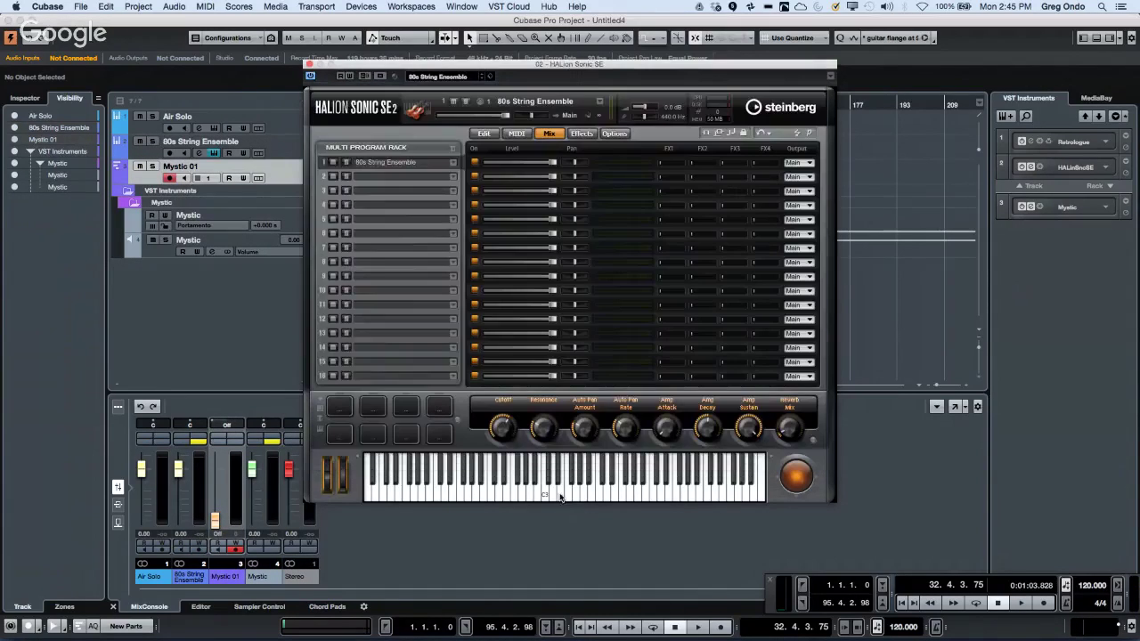
click(562, 485)
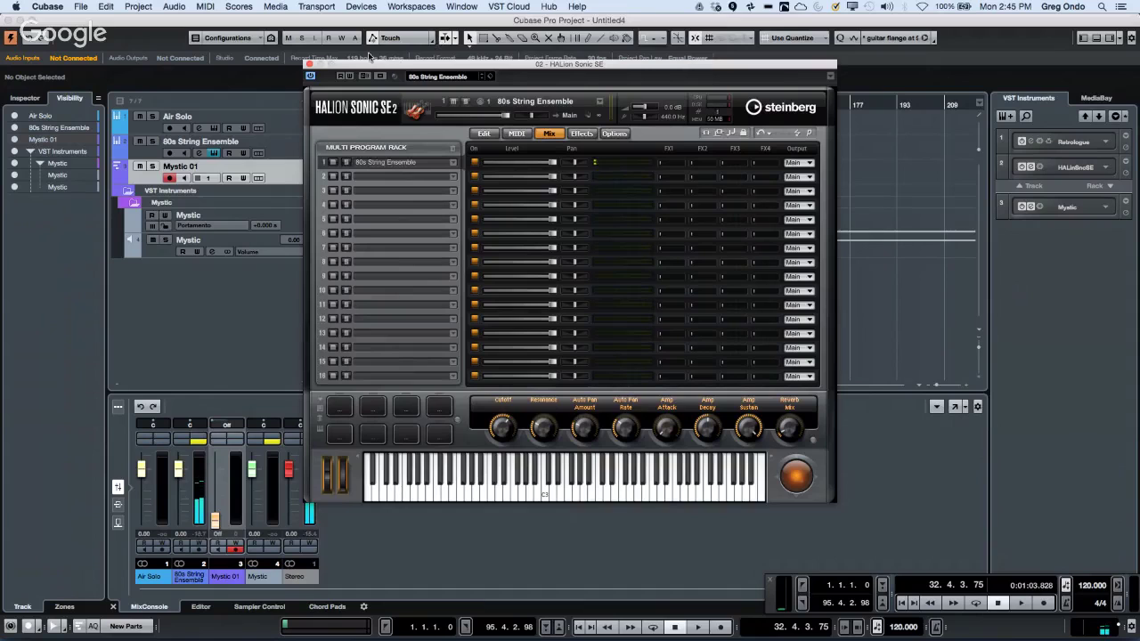
drag(358, 64, 484, 82)
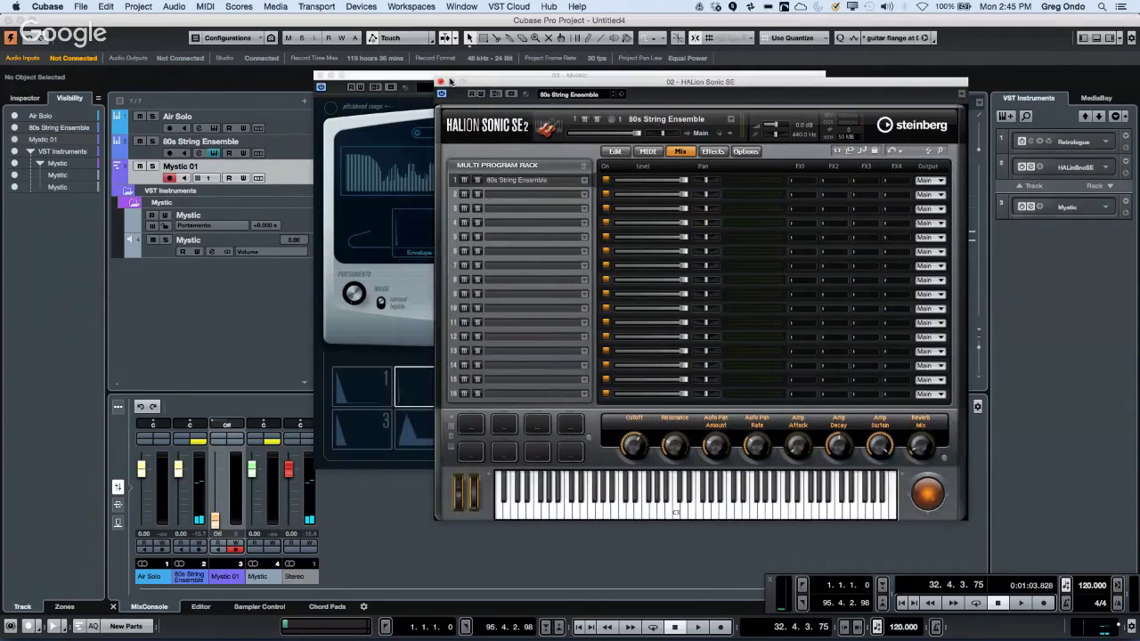
click(440, 81)
click(319, 76)
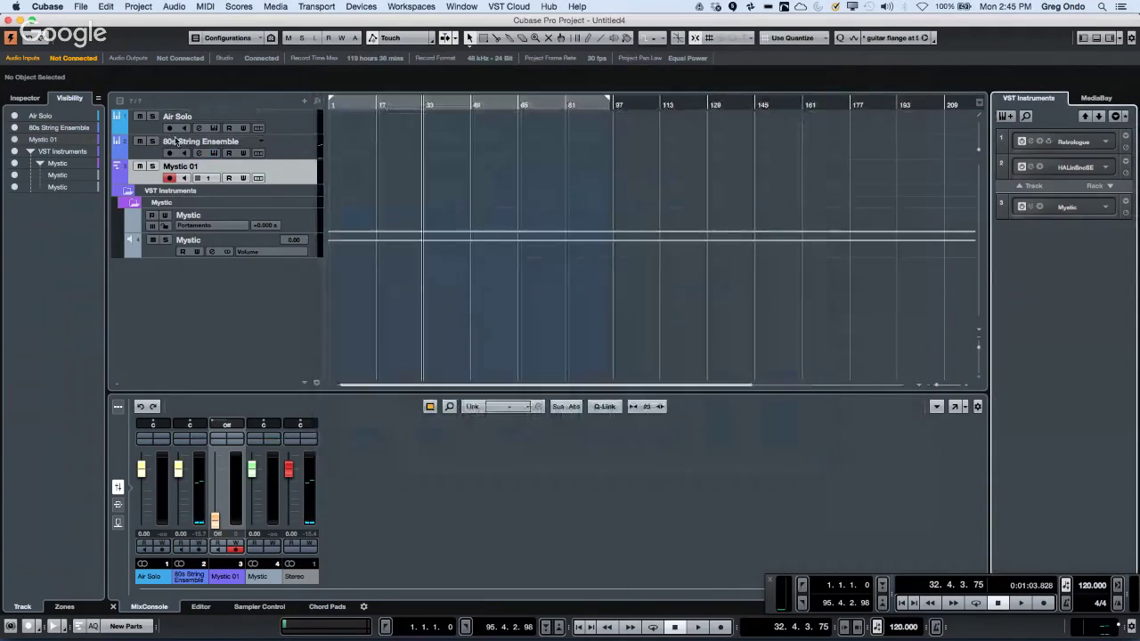
Record-enable the Air Solo and 80s String Ensemble tracks alongside Mystic 01, and collapse the Mystic folder.
click(170, 127)
click(169, 152)
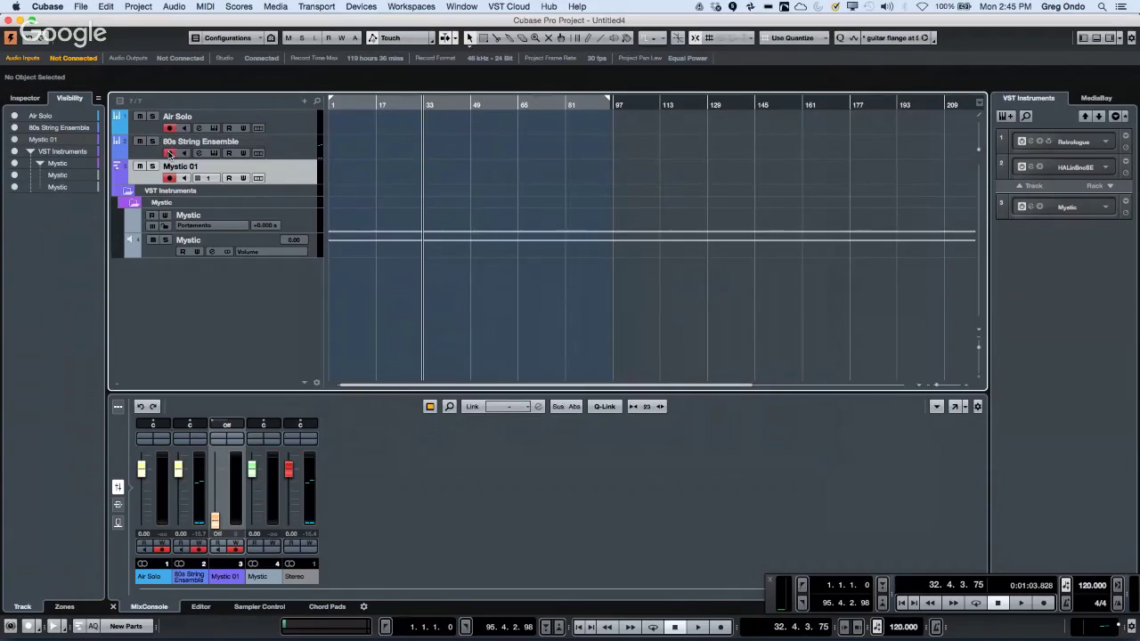
click(135, 203)
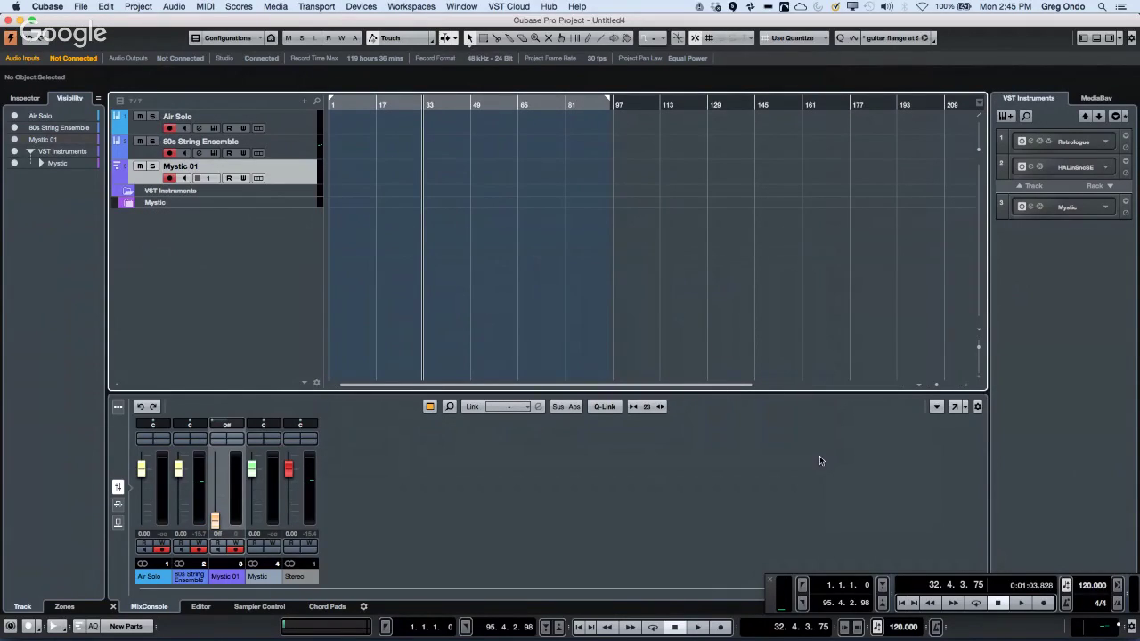
Show the virtual keyboard in the floating transport panel and start playback.
right_click(775, 603)
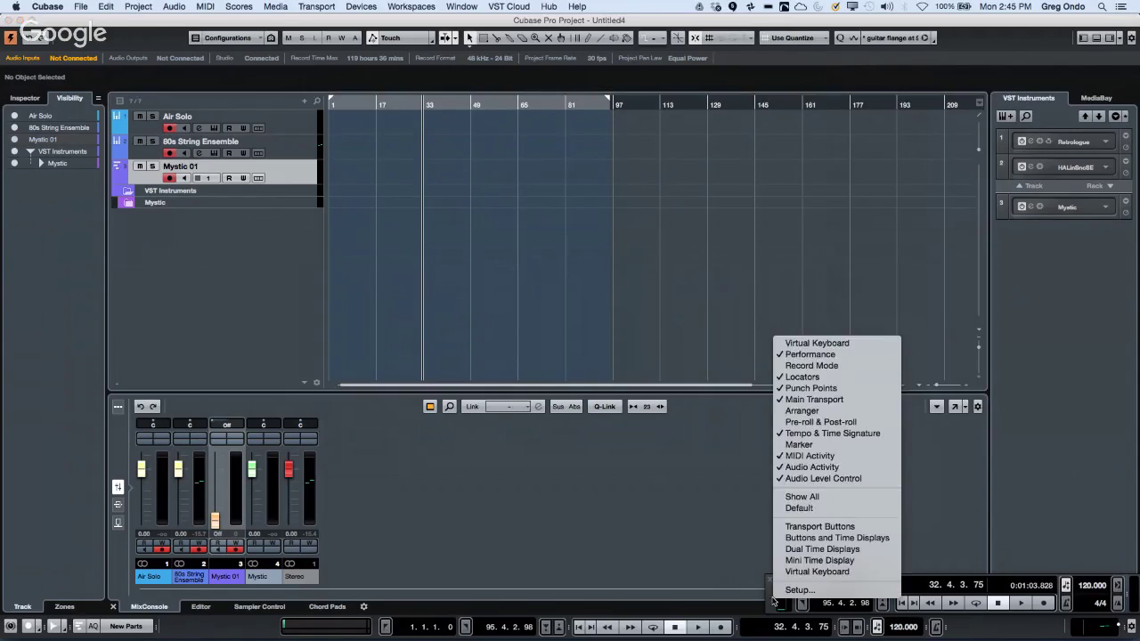
click(819, 344)
key(space)
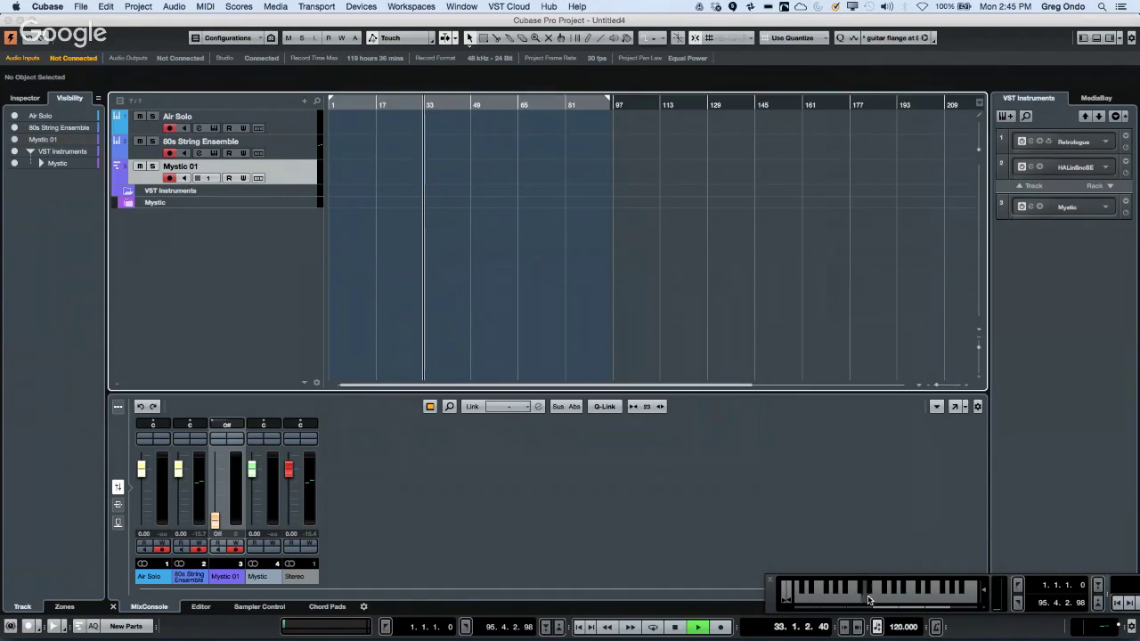
Record a short phrase on the Air Solo, 80s String Ensemble and Mystic 01 tracks using the virtual keyboard, and stop the transport.
drag(790, 599, 372, 498)
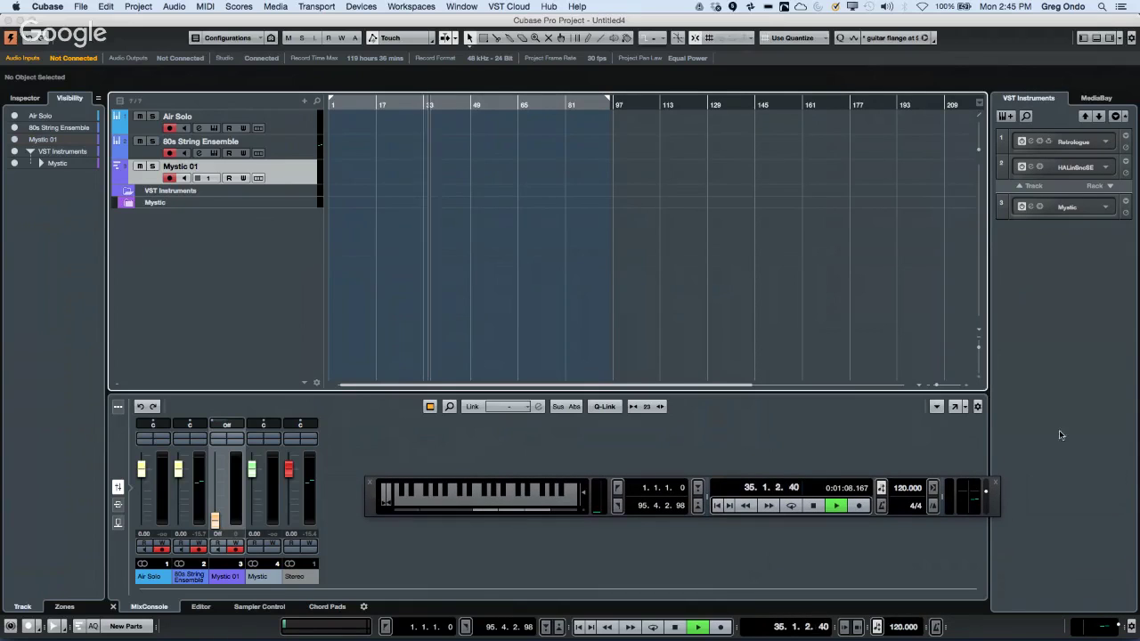
click(859, 506)
click(557, 499)
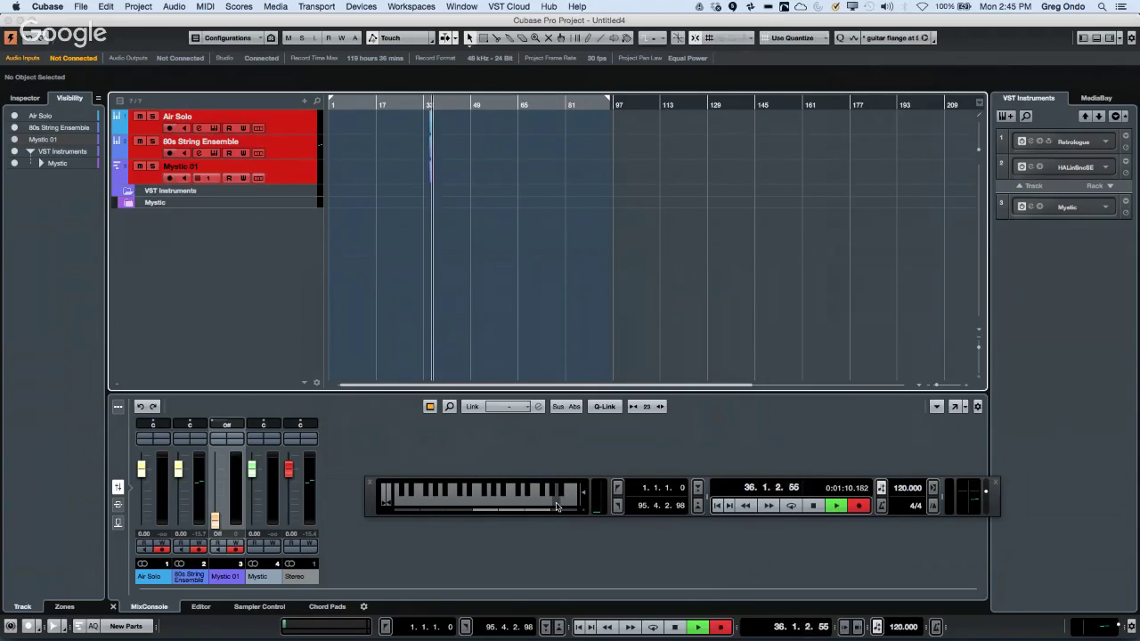
click(505, 504)
click(467, 501)
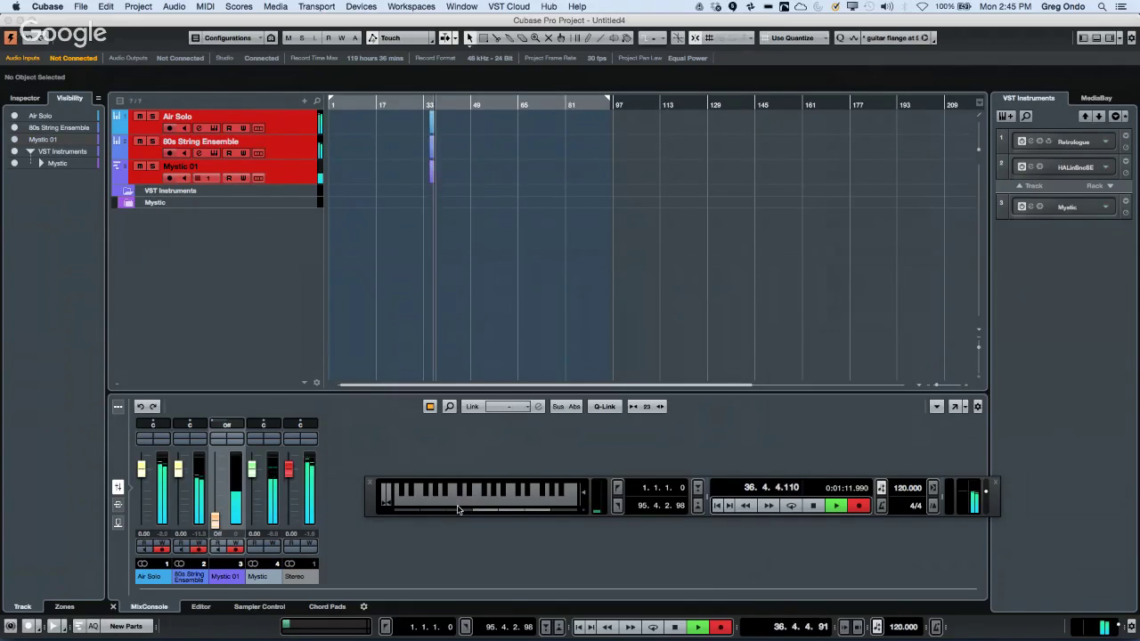
click(451, 501)
click(448, 501)
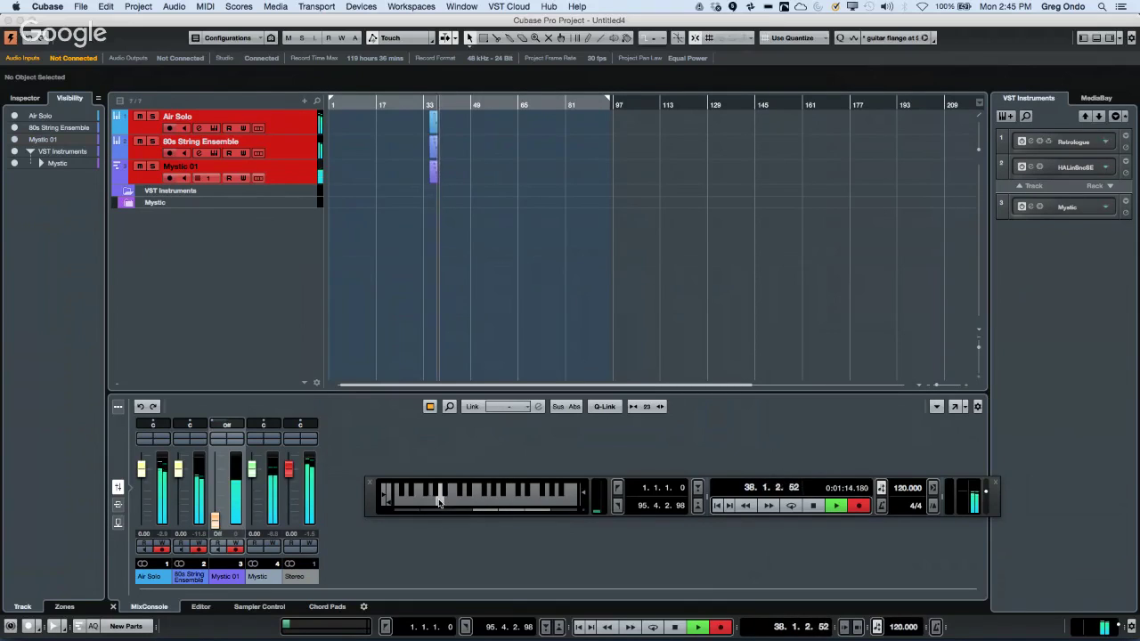
click(447, 504)
click(466, 499)
click(483, 496)
click(501, 496)
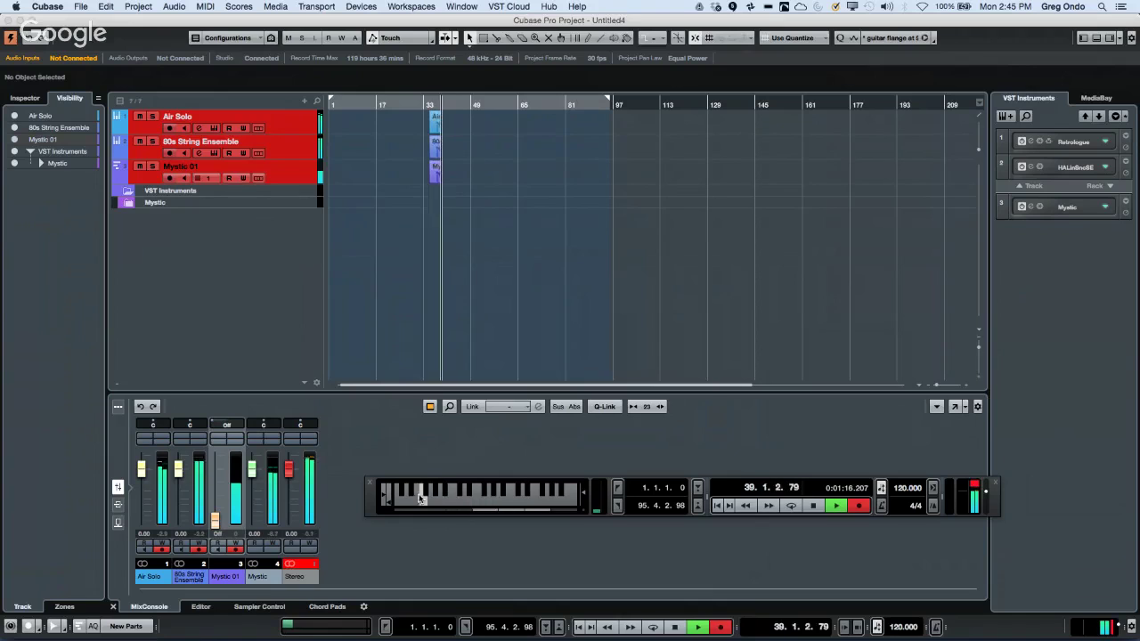
click(416, 494)
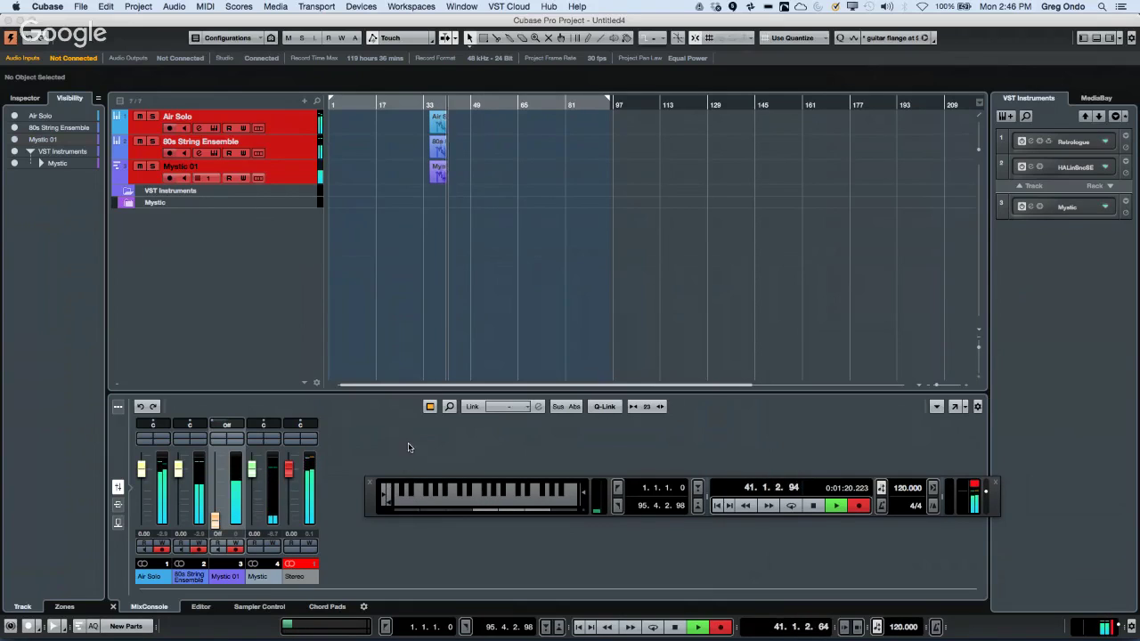
key(space)
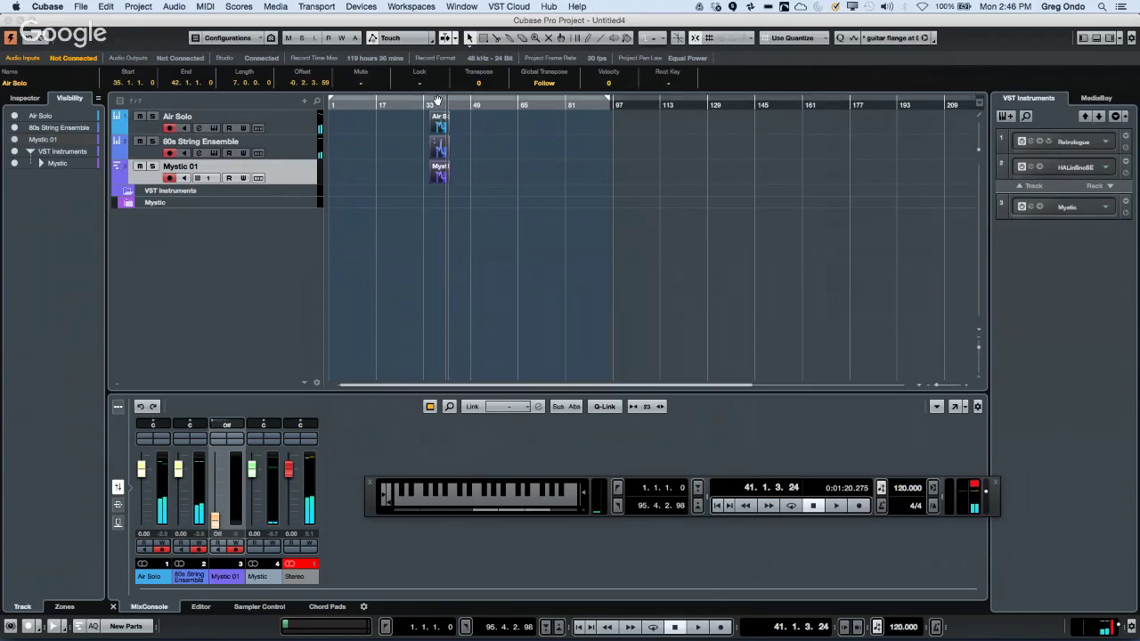
Zoom the timeline in on the three newly recorded MIDI parts.
click(429, 105)
drag(428, 114, 450, 163)
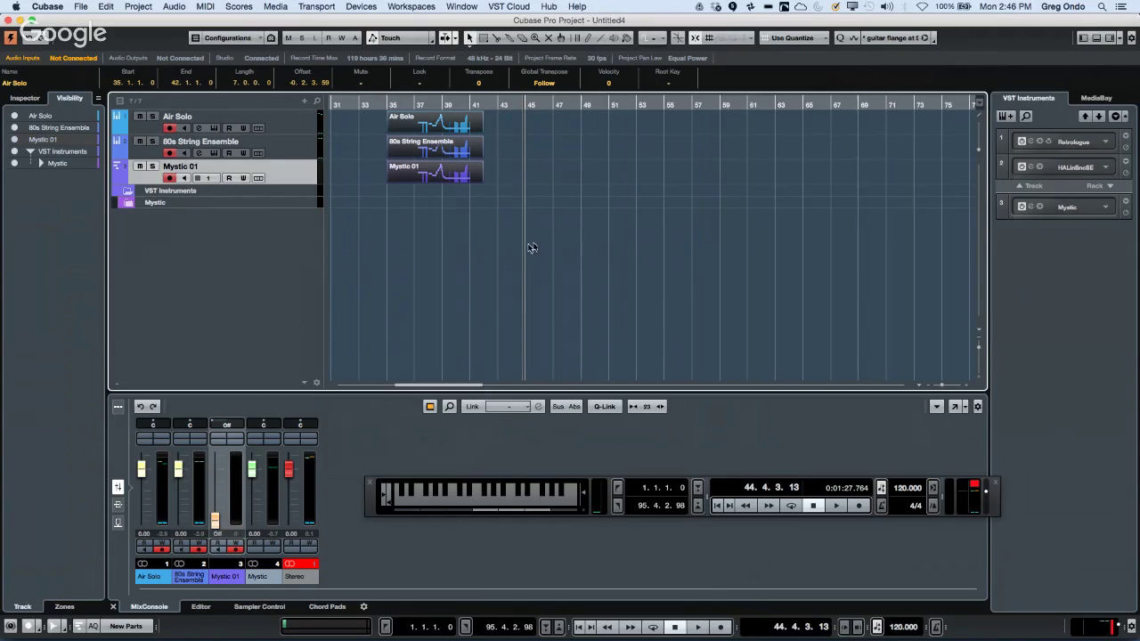
right_click(549, 492)
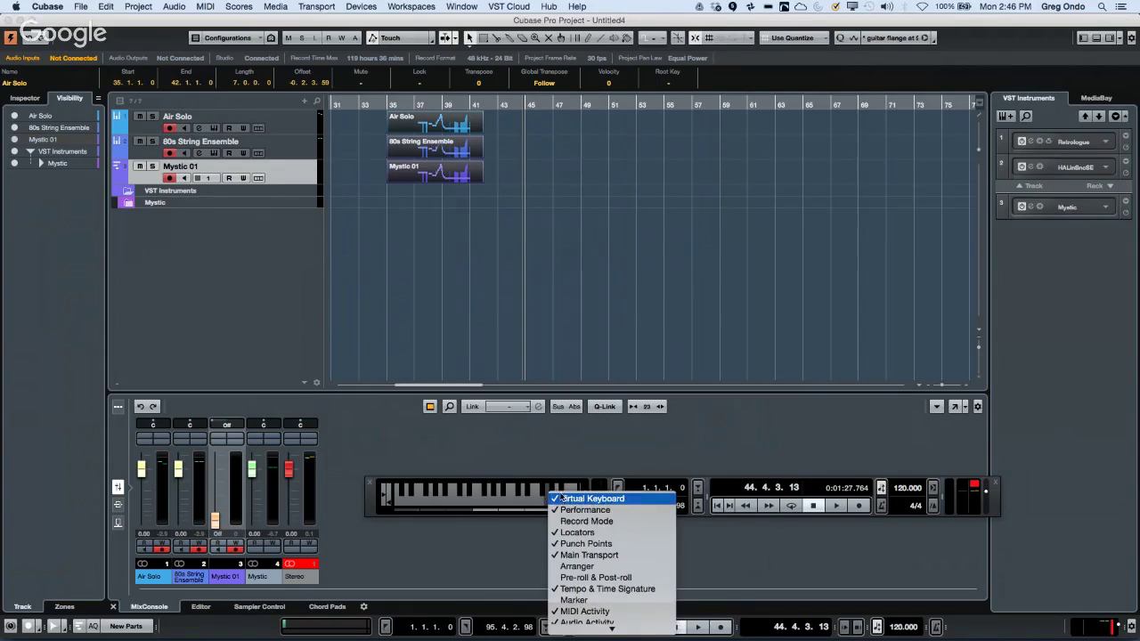
key(Escape)
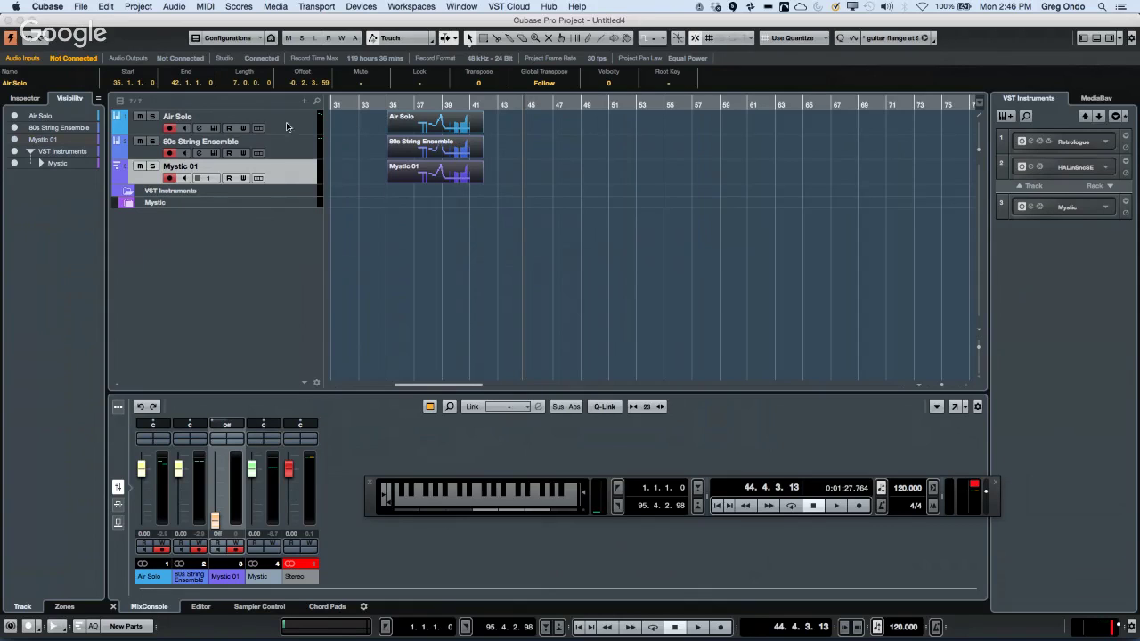
Set the Air Solo track's Input Transformer to Local, with Module 1 active and its function set to Filter.
click(286, 126)
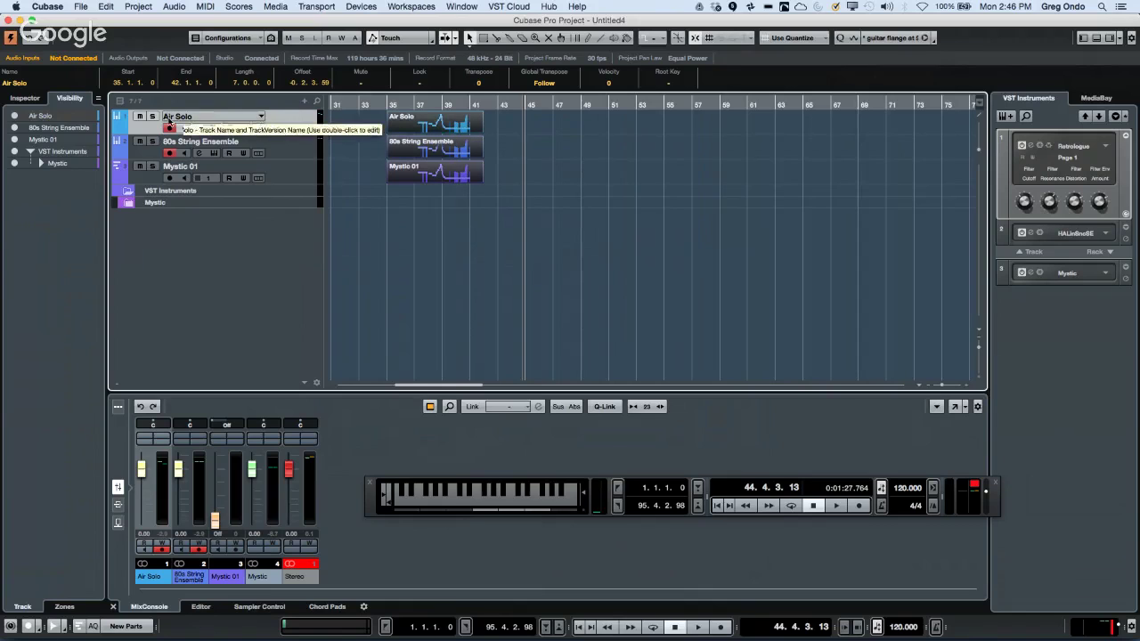
click(26, 98)
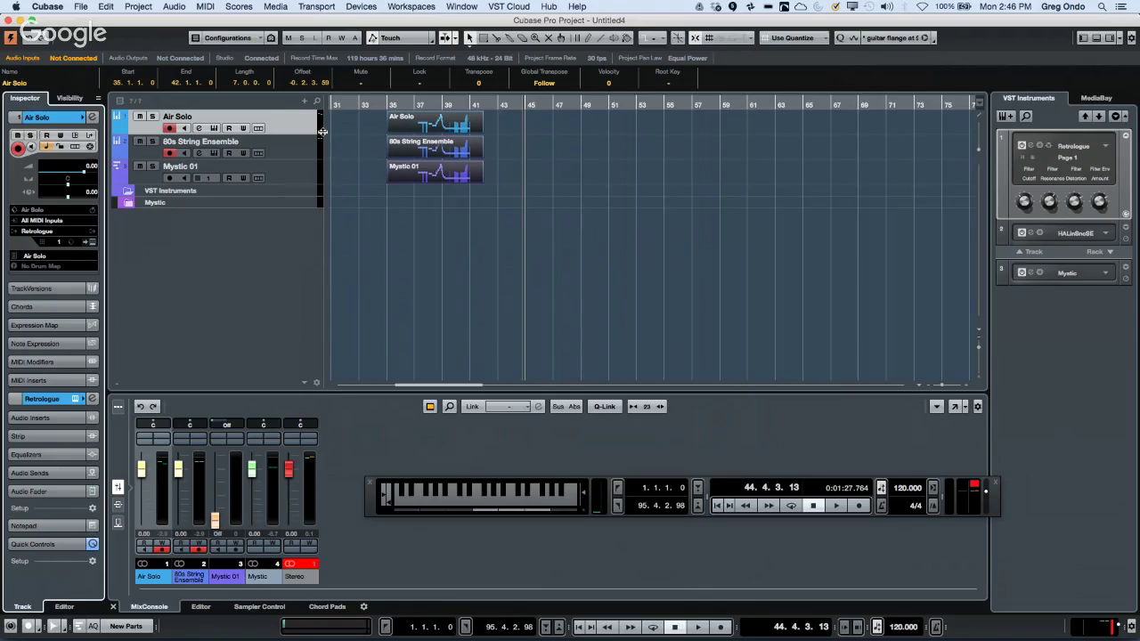
click(91, 134)
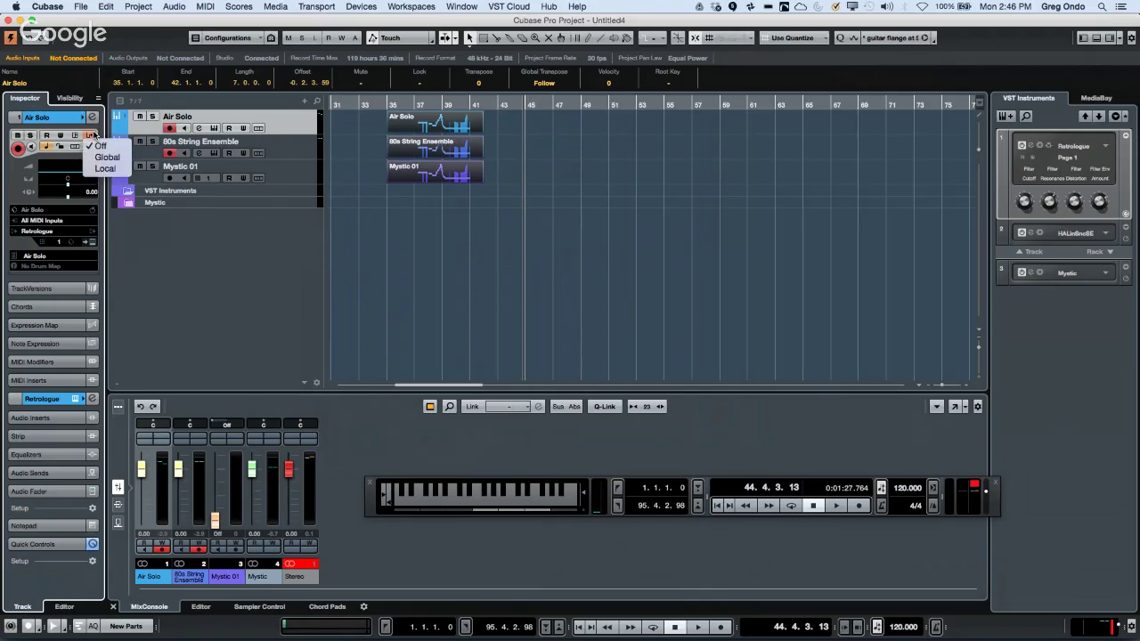
click(105, 168)
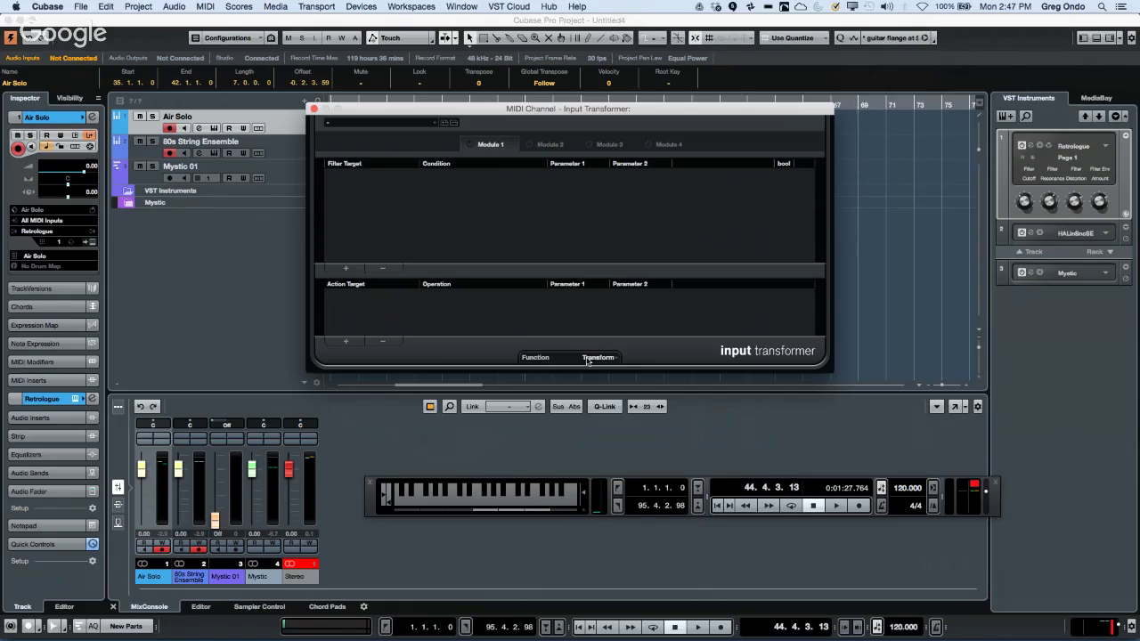
click(614, 358)
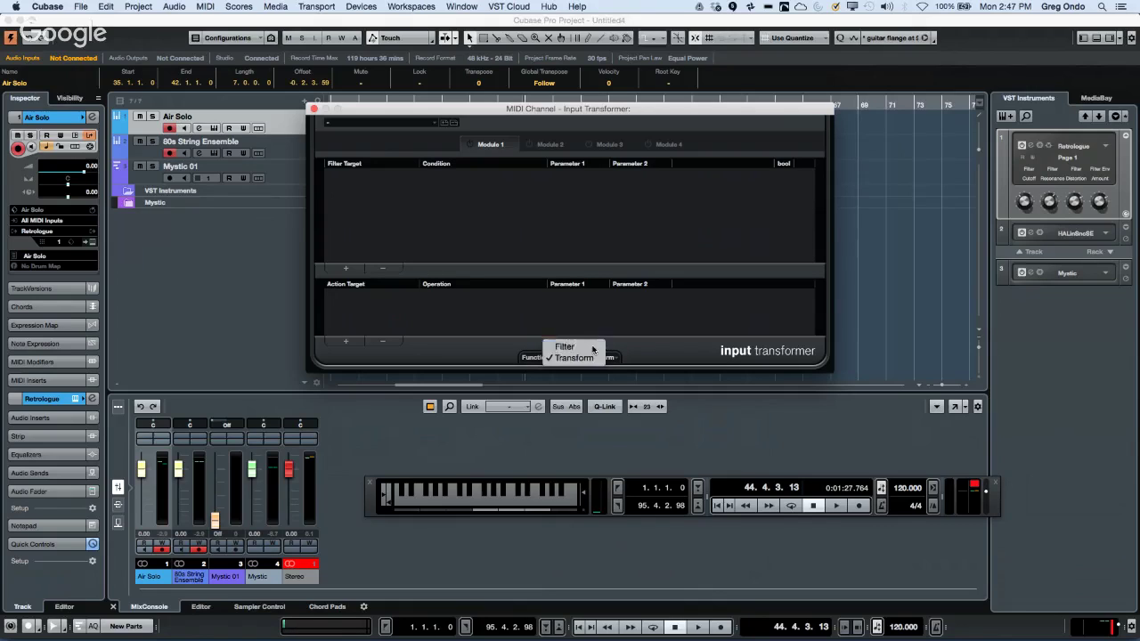
click(578, 348)
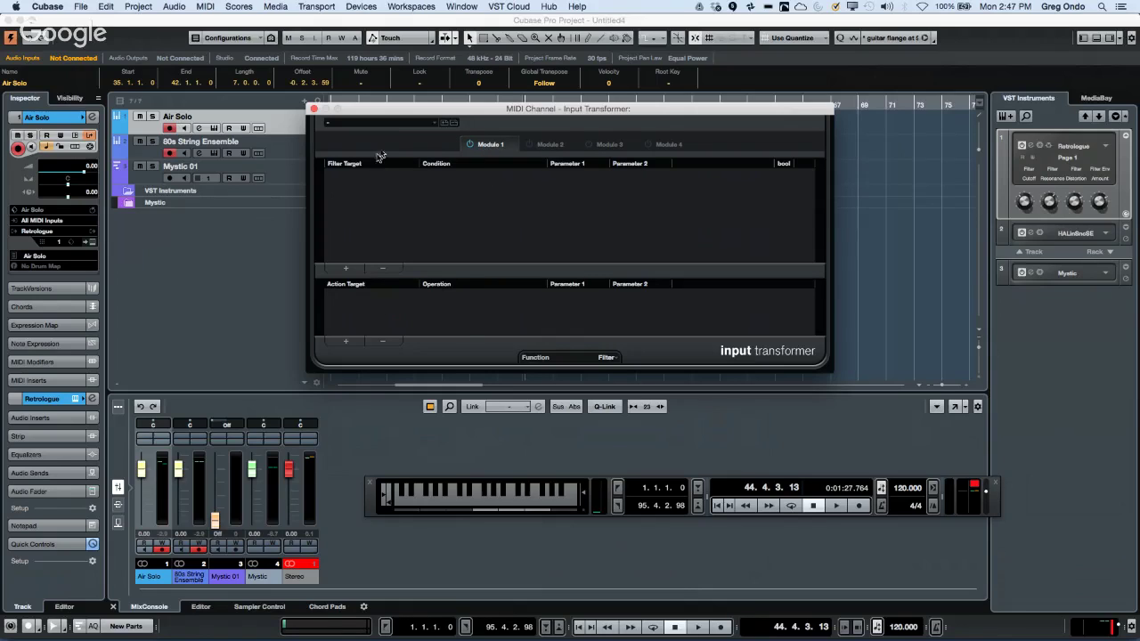
click(445, 124)
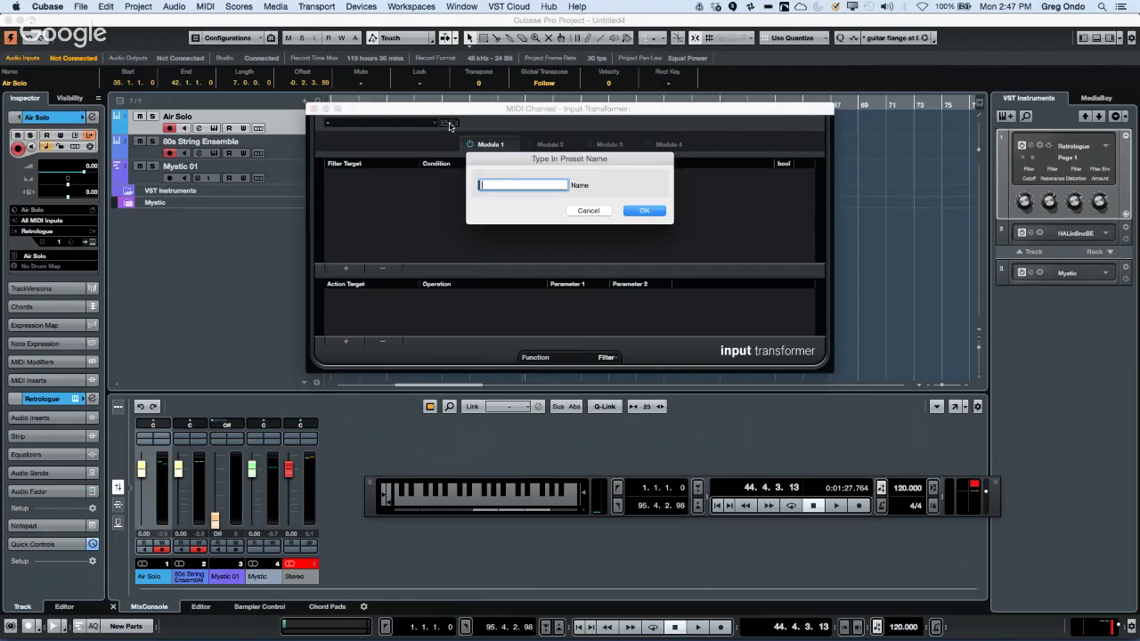
click(587, 211)
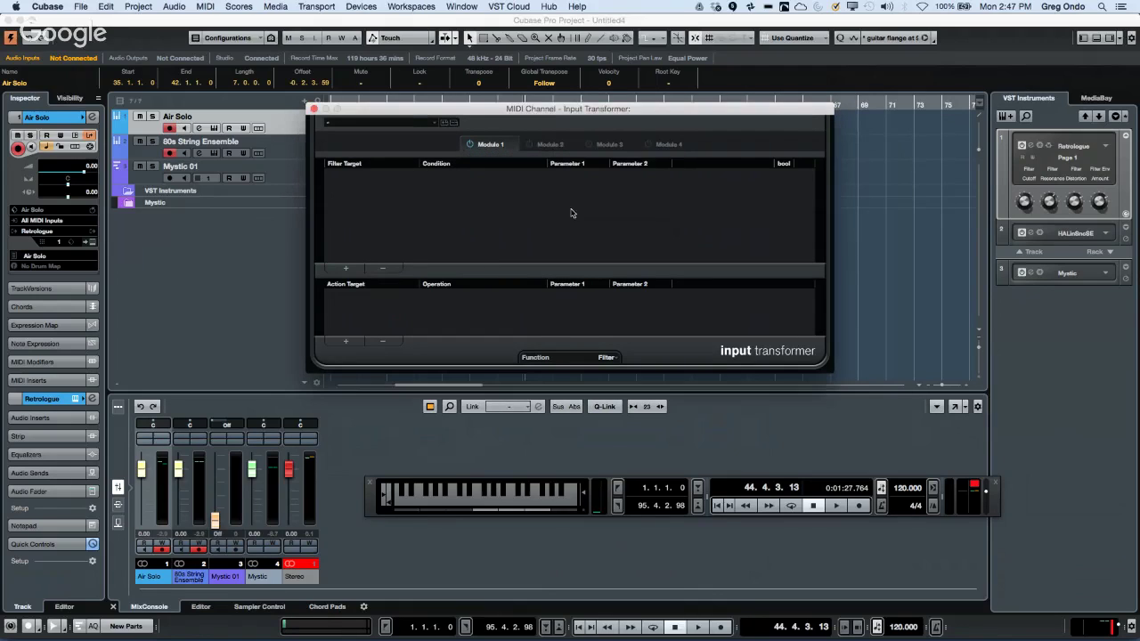
click(444, 124)
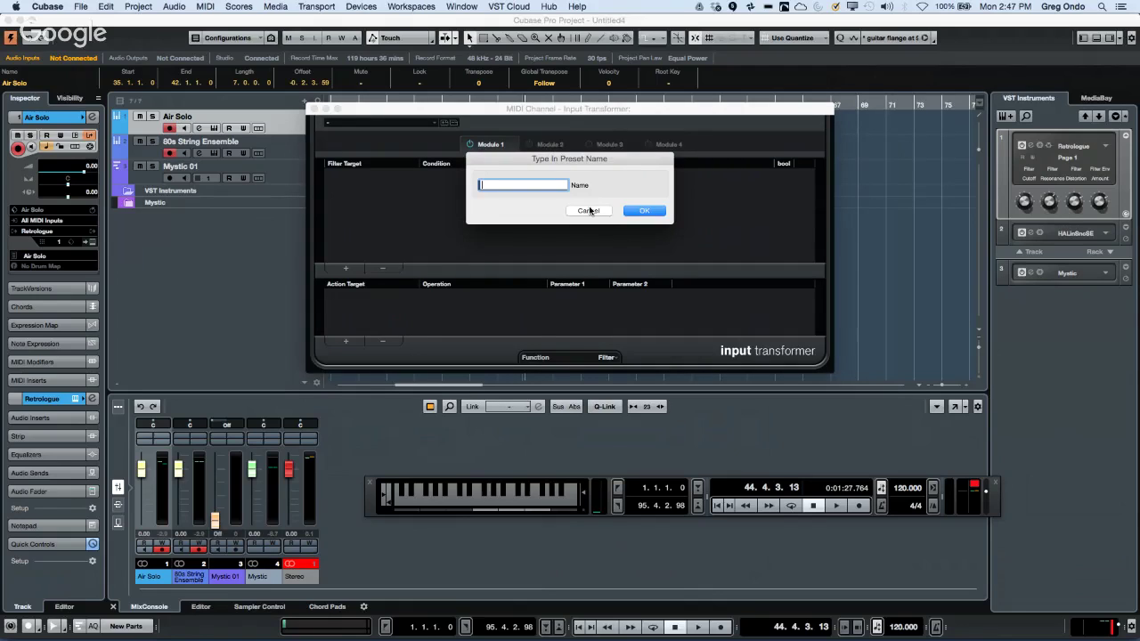
click(589, 211)
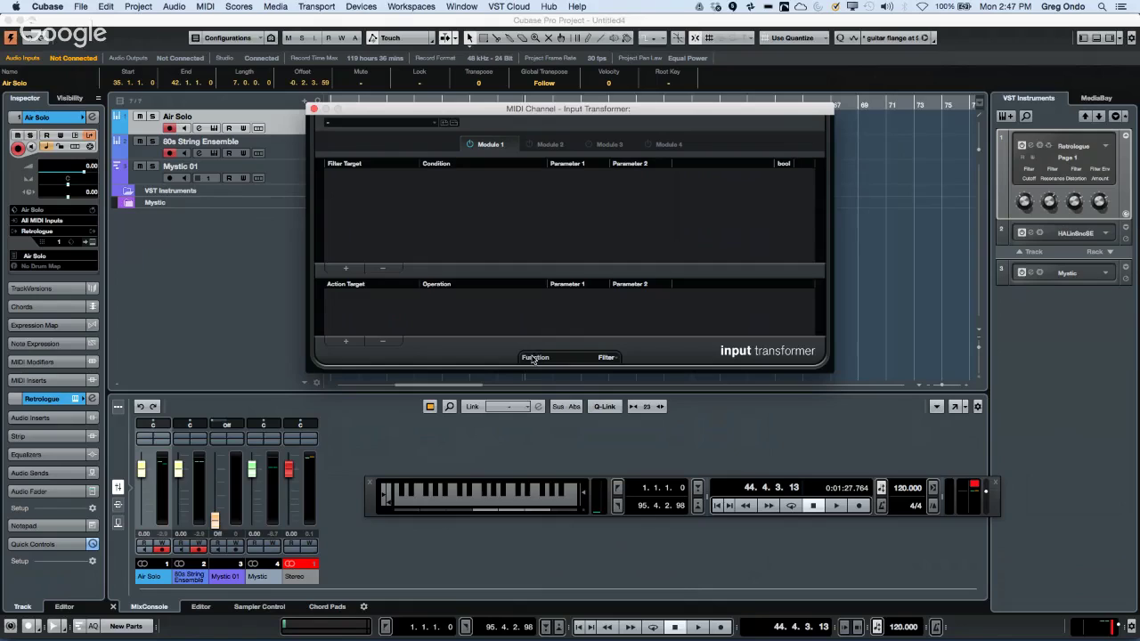
Check the Input Transformer's function choices, keep Filter, close its window and view the track's transformer modes.
click(607, 359)
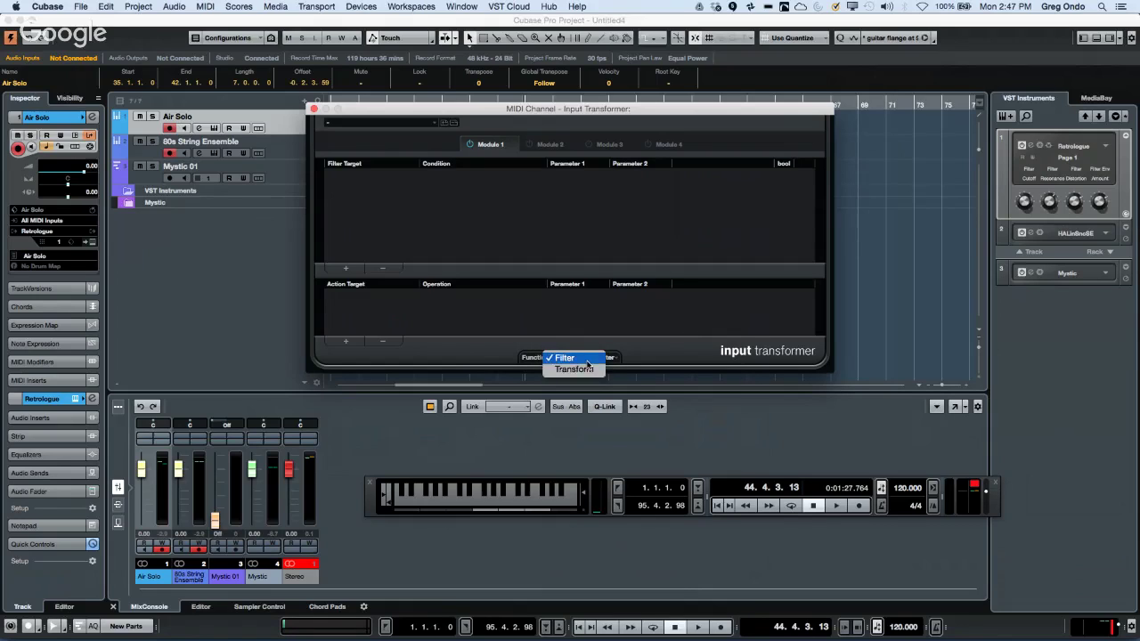
click(570, 357)
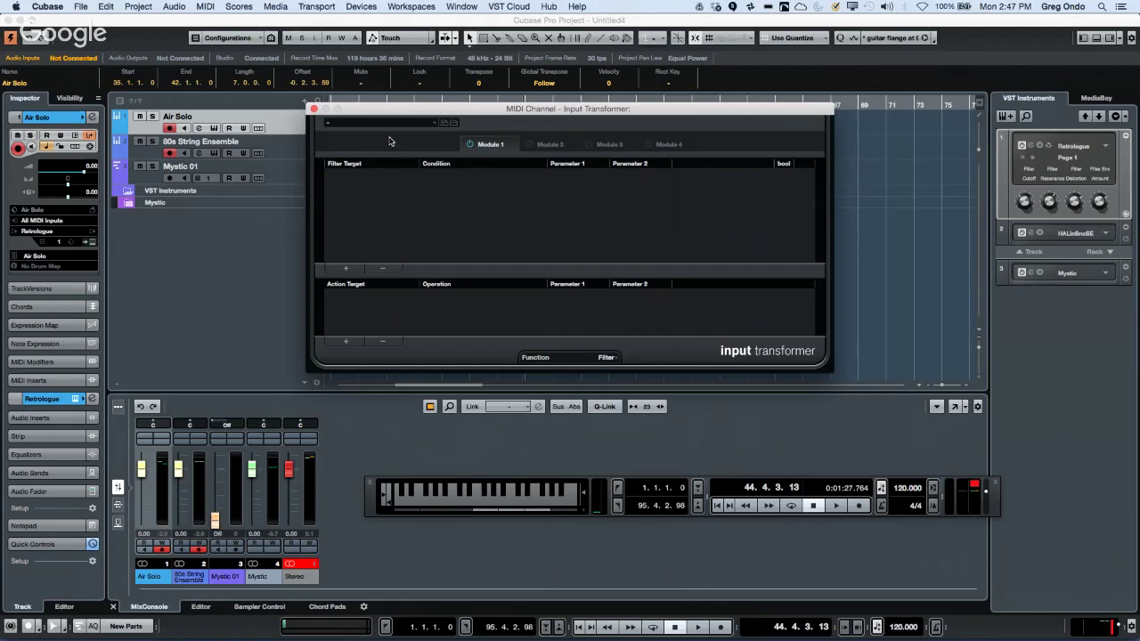
click(314, 108)
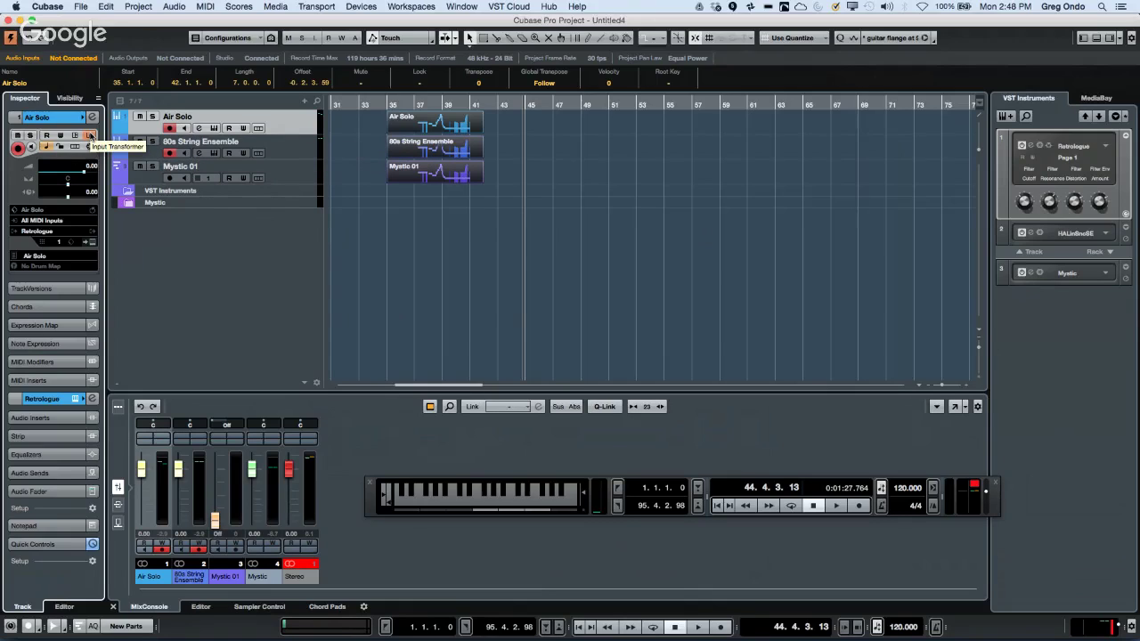
click(89, 136)
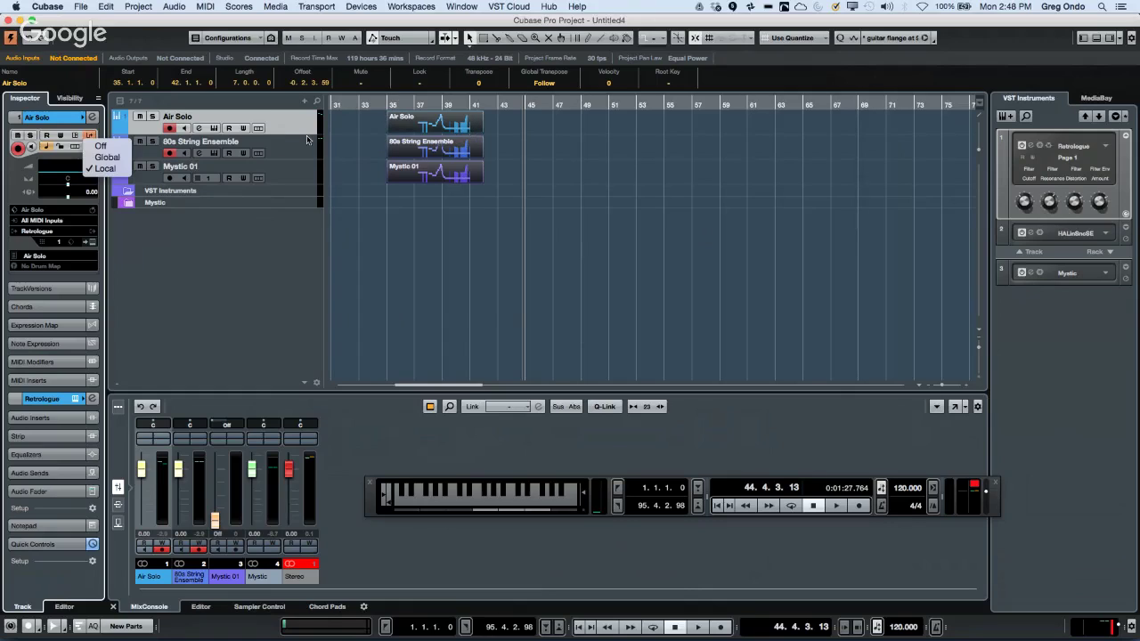
click(111, 156)
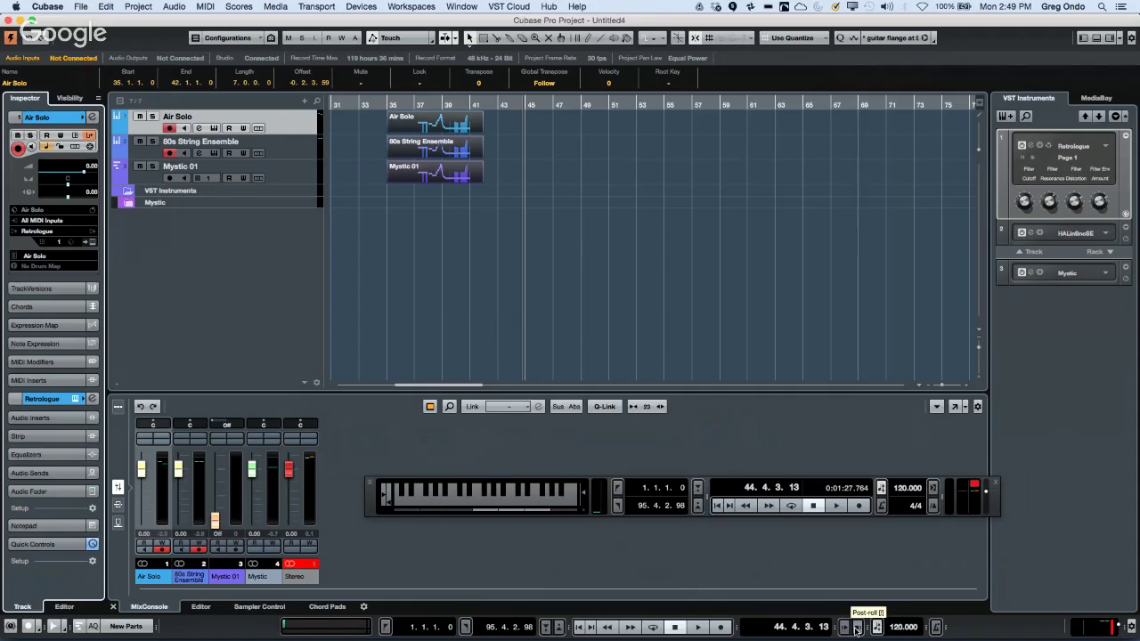
click(936, 629)
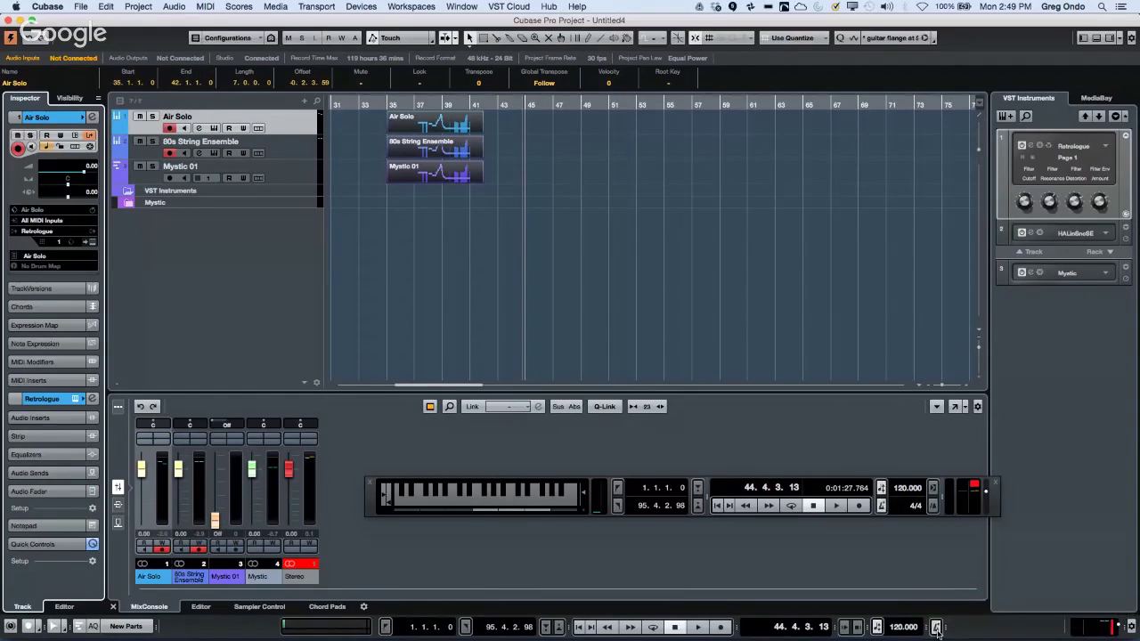
right_click(937, 628)
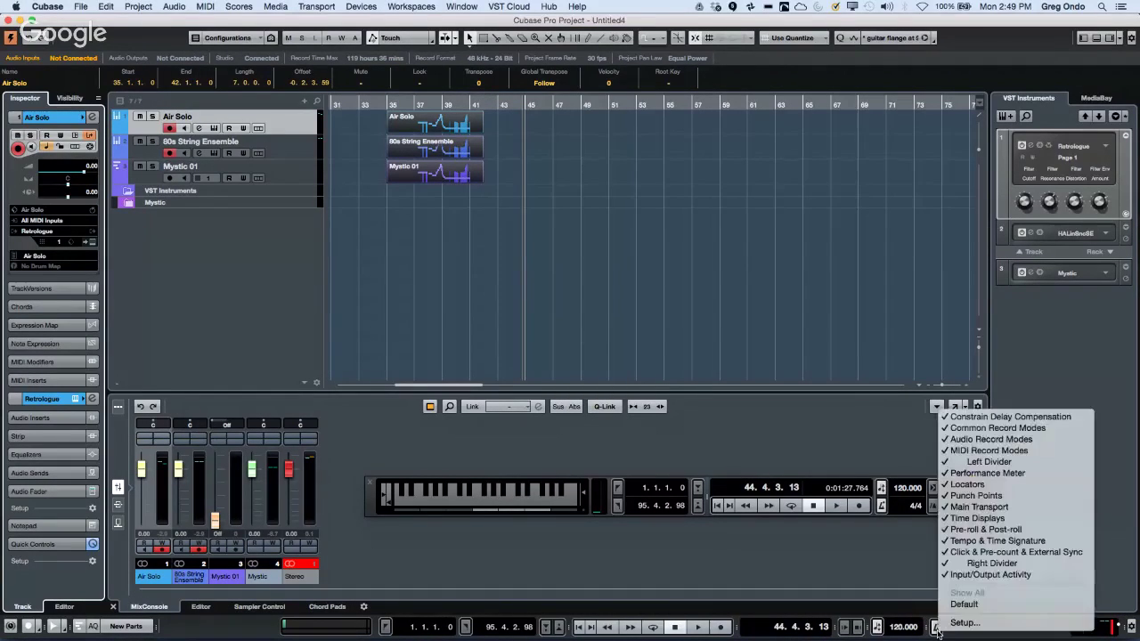
click(937, 630)
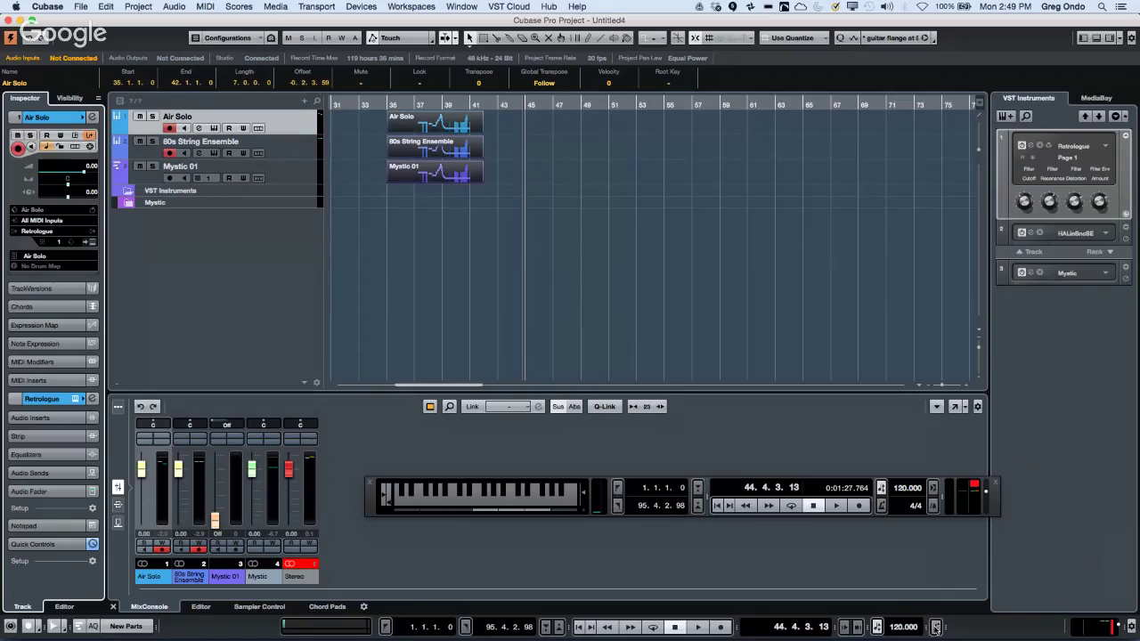
Hide the virtual keyboard section in the floating transport panel.
right_click(599, 499)
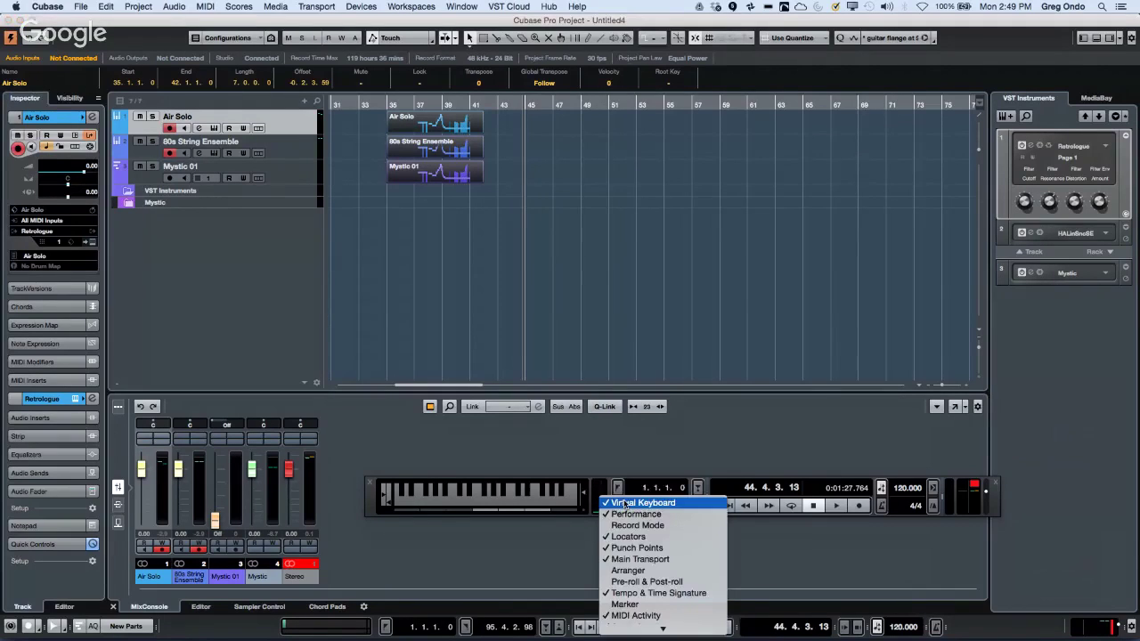
click(615, 503)
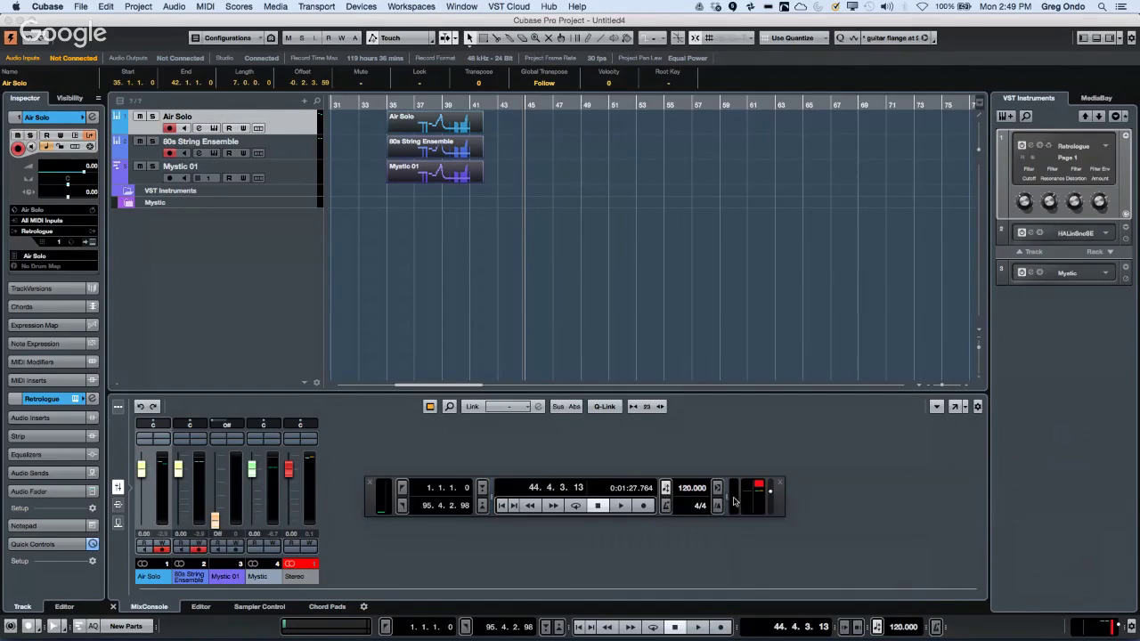
right_click(664, 506)
key(Escape)
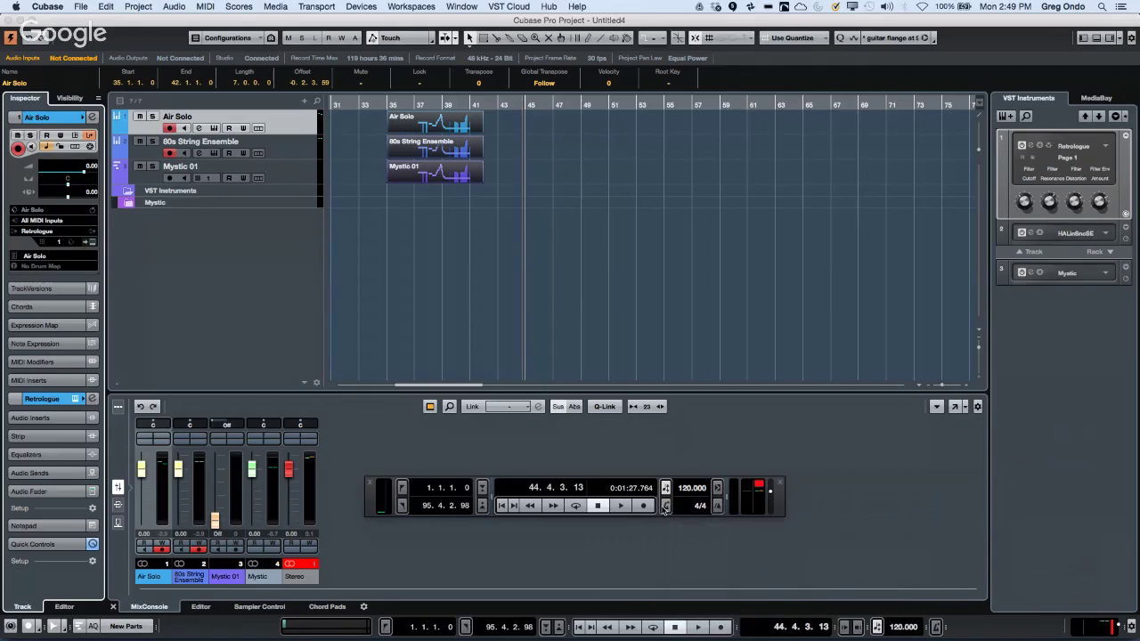
Open the metronome setup, look at the file chooser for the Hi sound without choosing one, and set the audio click to Sounds.
super+click(665, 507)
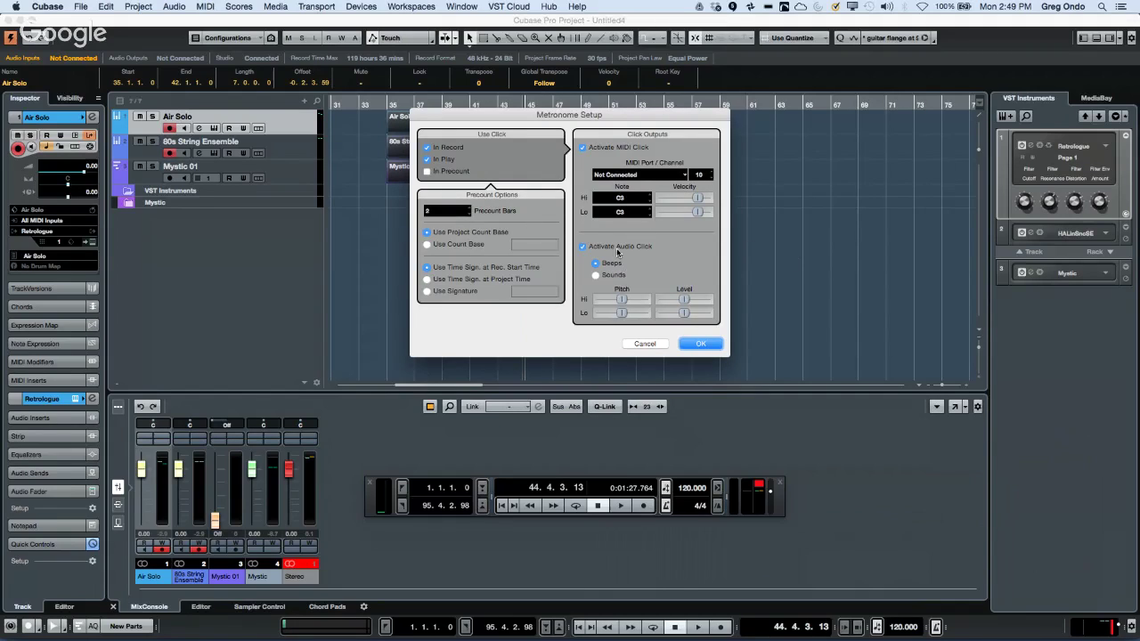
drag(614, 118, 456, 139)
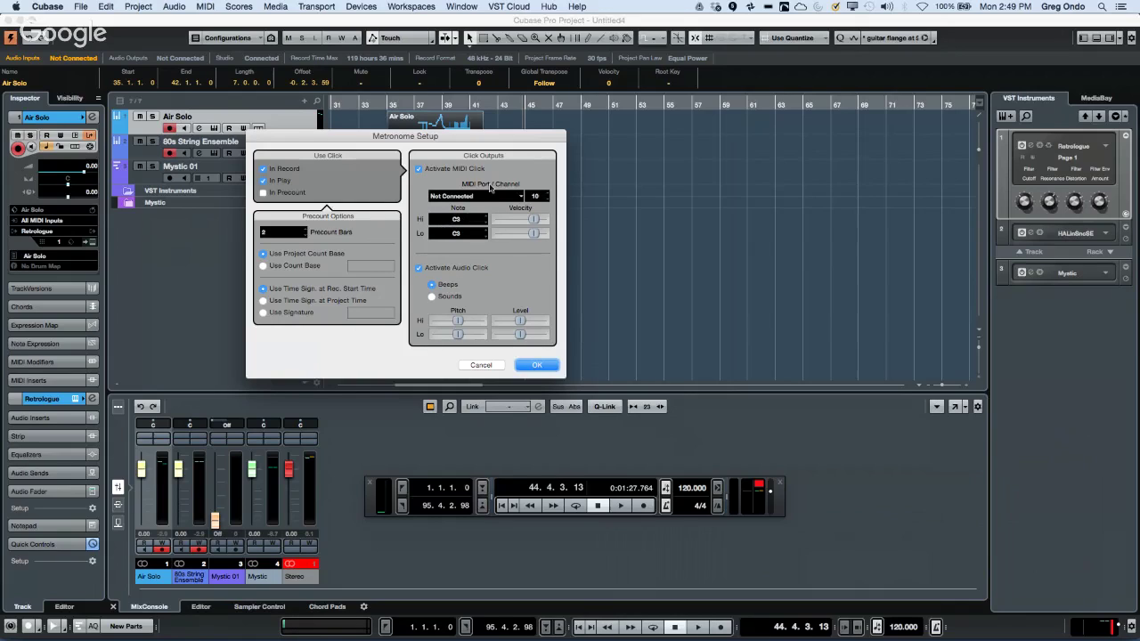
click(433, 297)
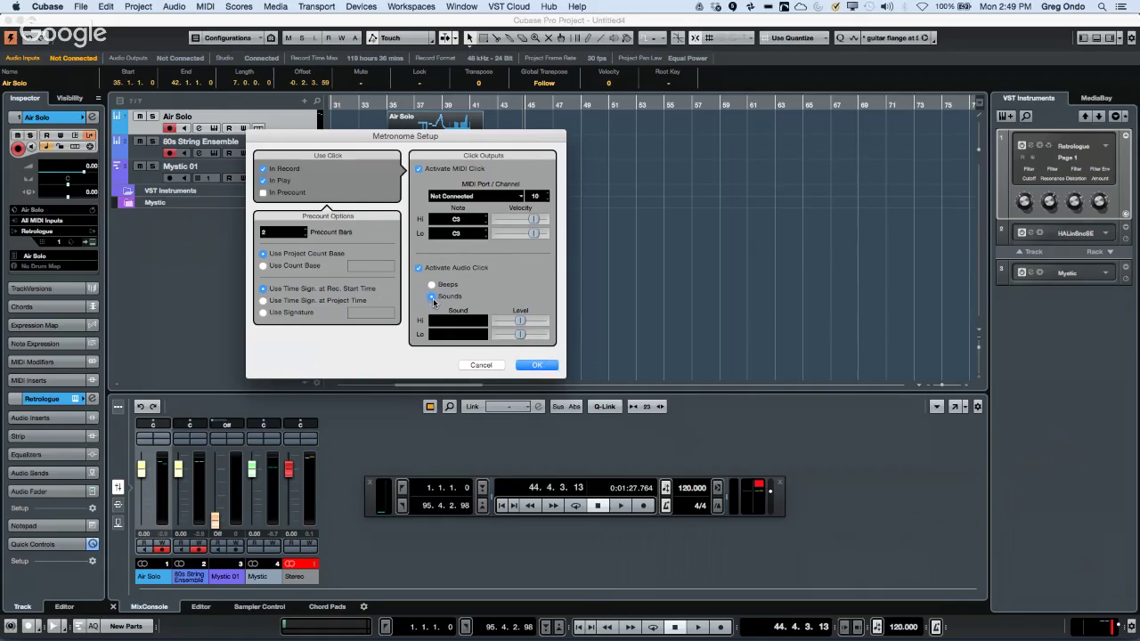
click(485, 324)
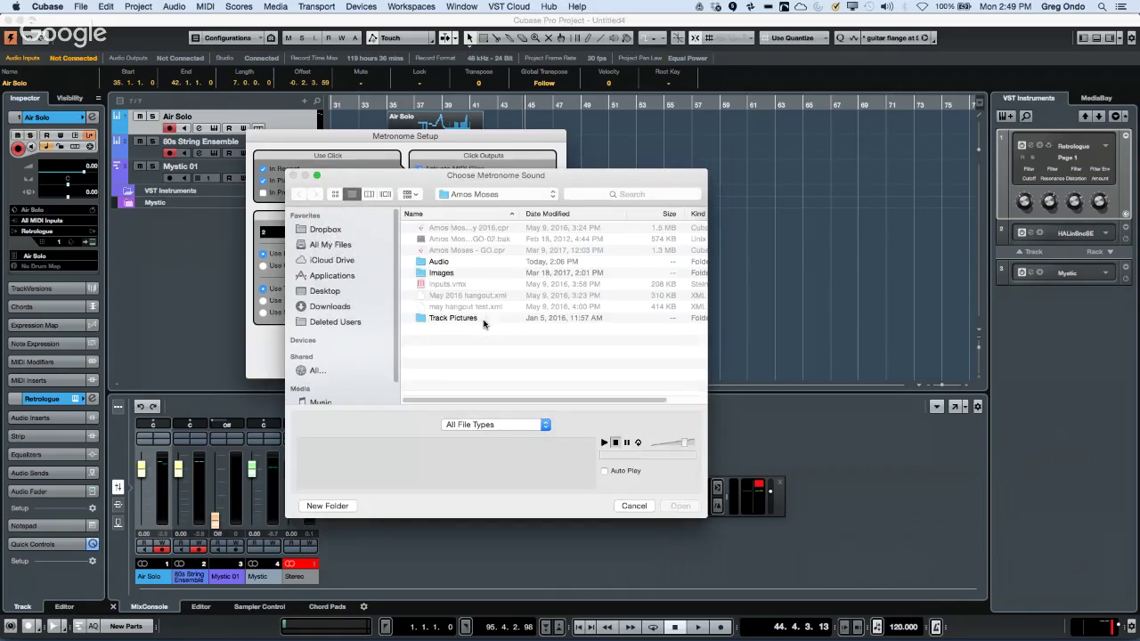
click(632, 506)
click(432, 284)
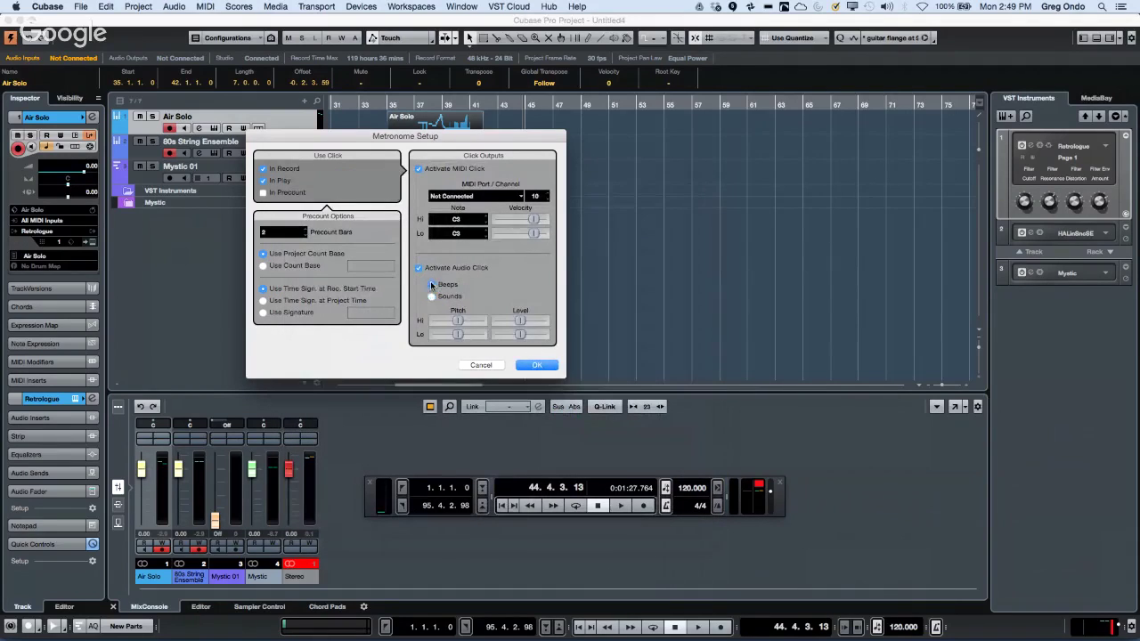
click(433, 297)
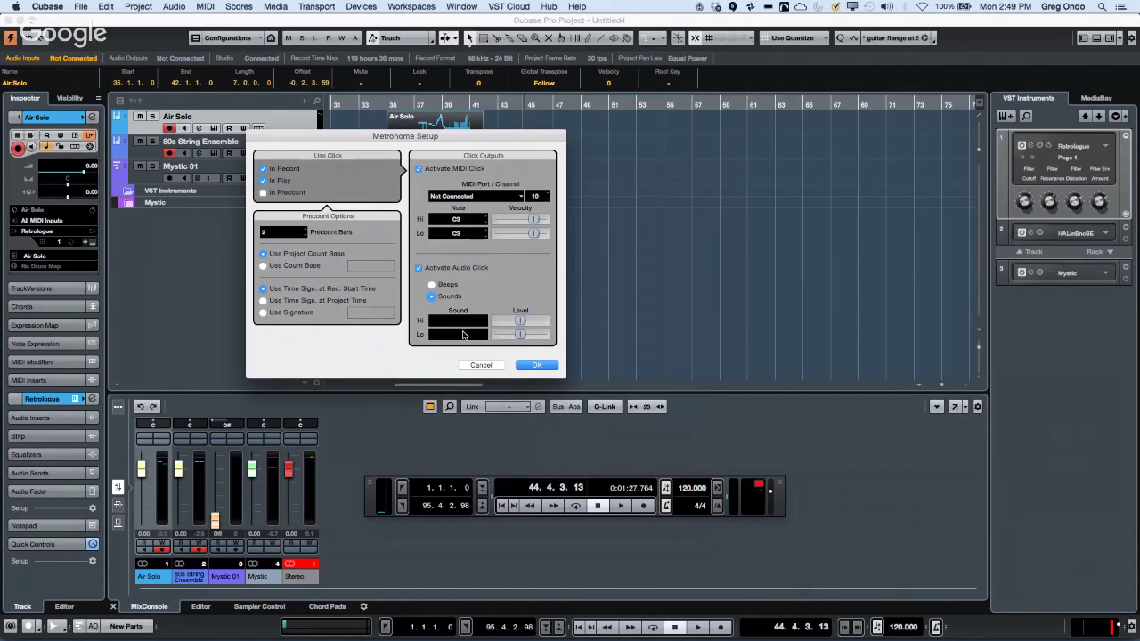
Check the MIDI ports available for the metronome's MIDI click and accept the metronome settings.
click(504, 194)
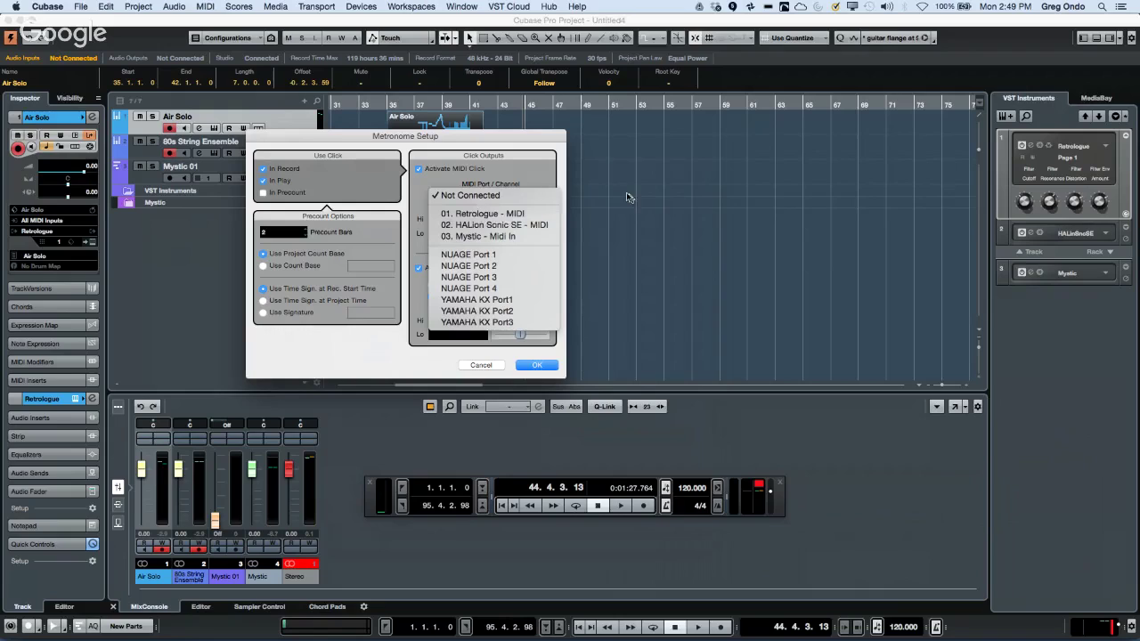
click(504, 358)
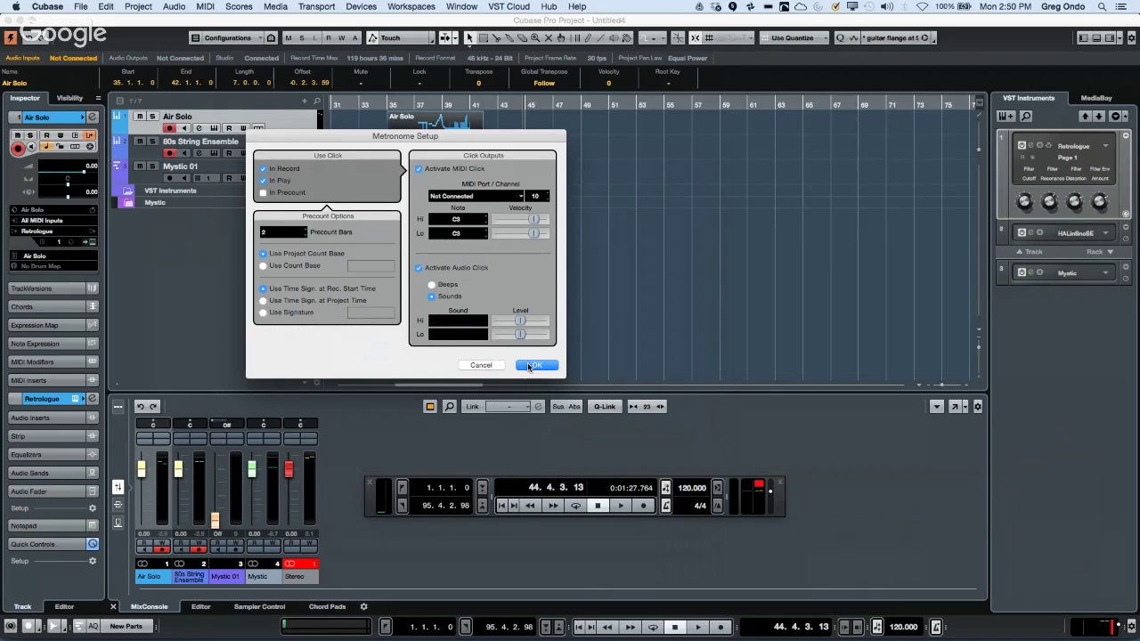
click(528, 365)
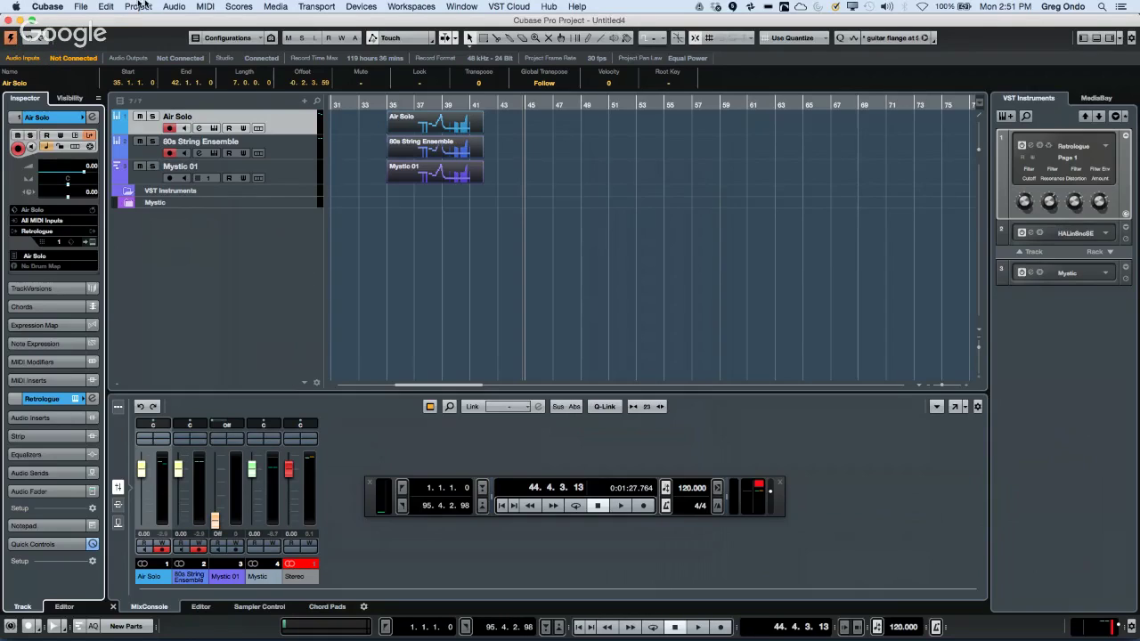
Switch to the open project Hit the Road go C7 and activate it.
click(362, 7)
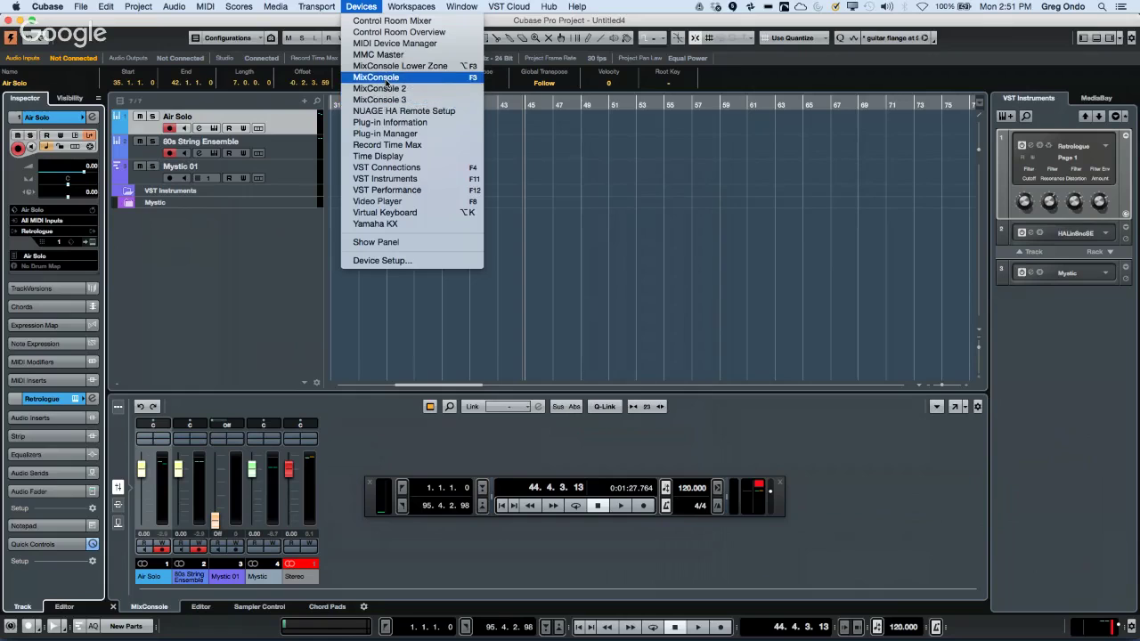
mouse_move(264, 8)
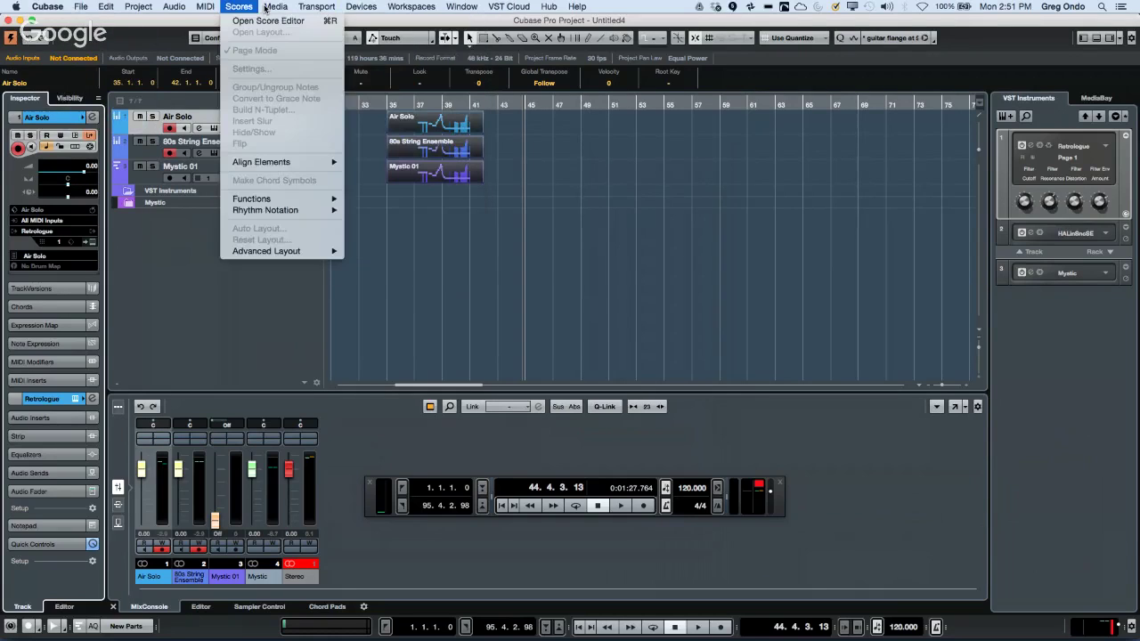
mouse_move(462, 8)
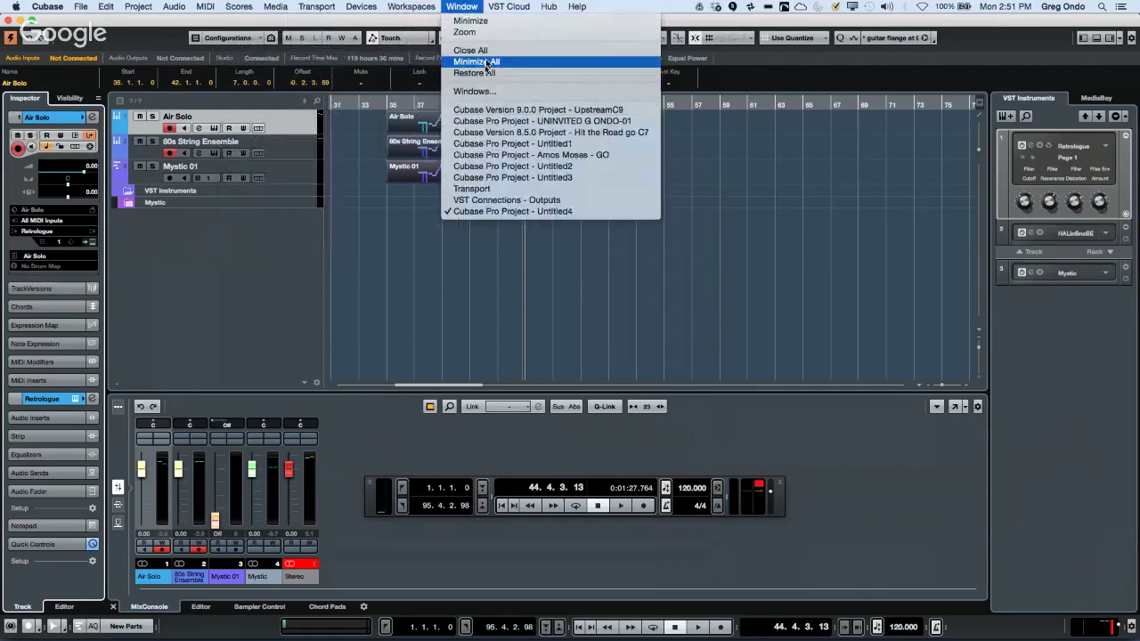
click(603, 133)
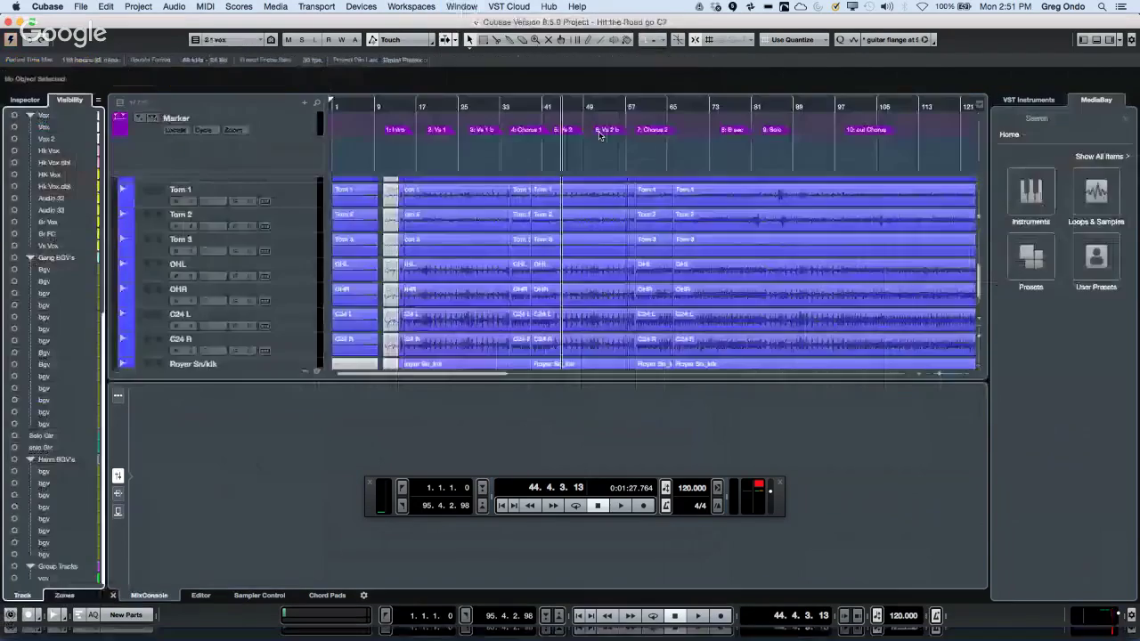
click(13, 40)
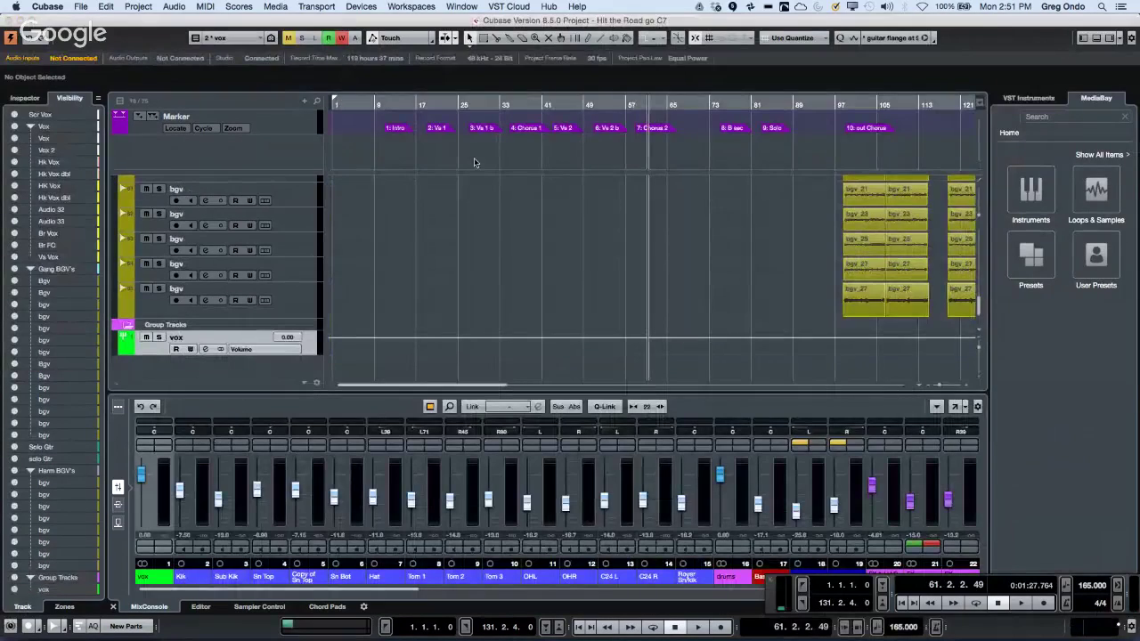
Open the MixConsole in its own window, expand the Pre rack on the channels and briefly view the Routing rack.
click(959, 407)
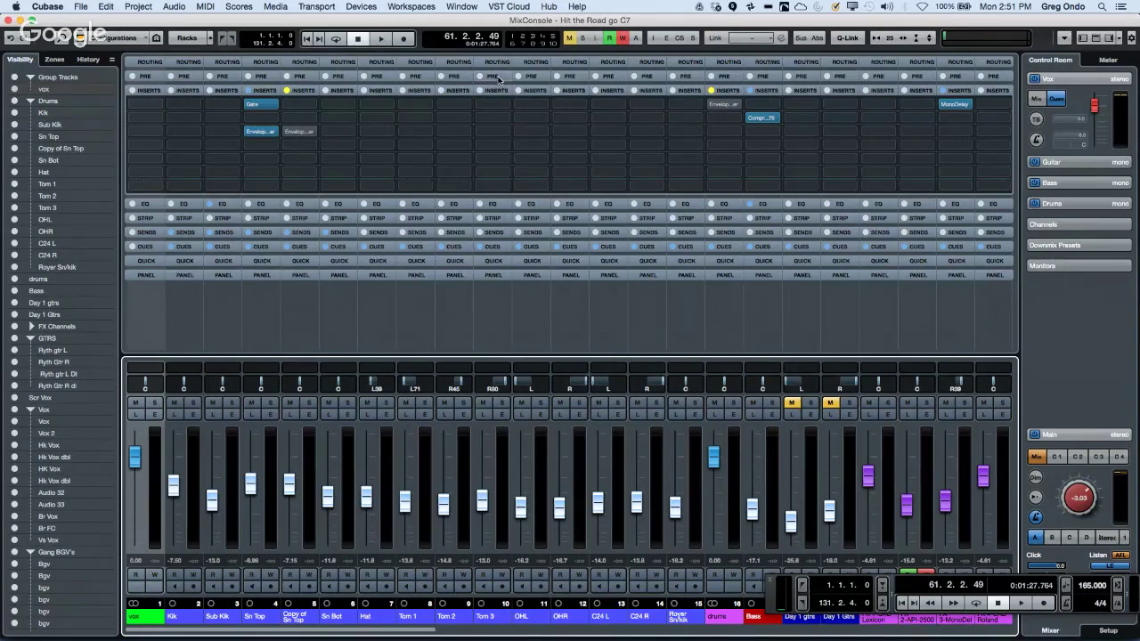
click(499, 77)
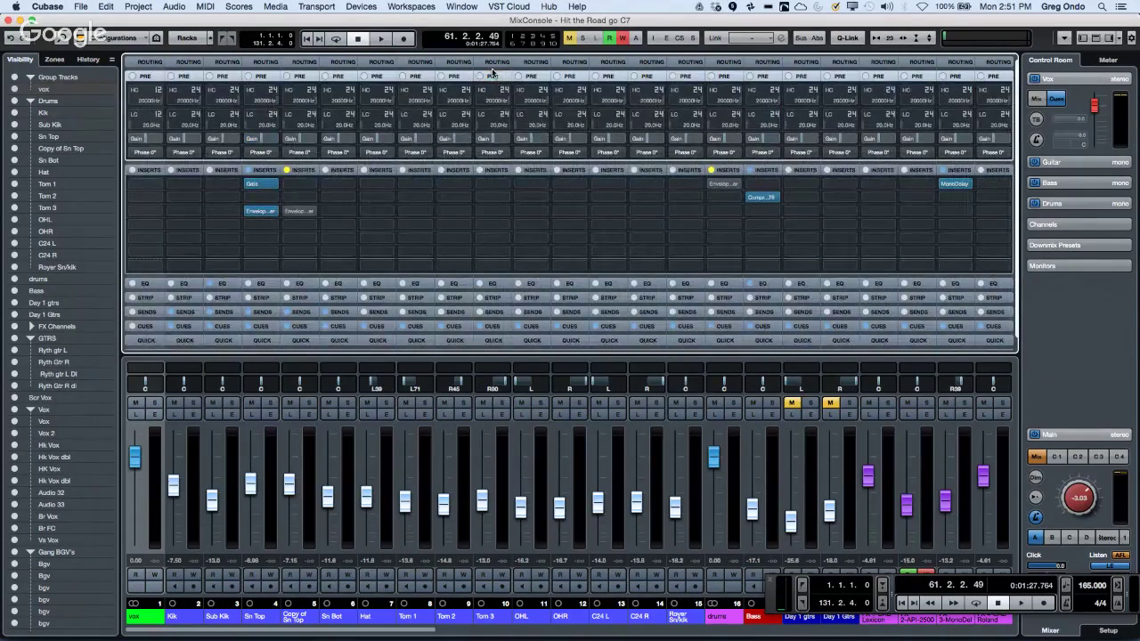
click(495, 77)
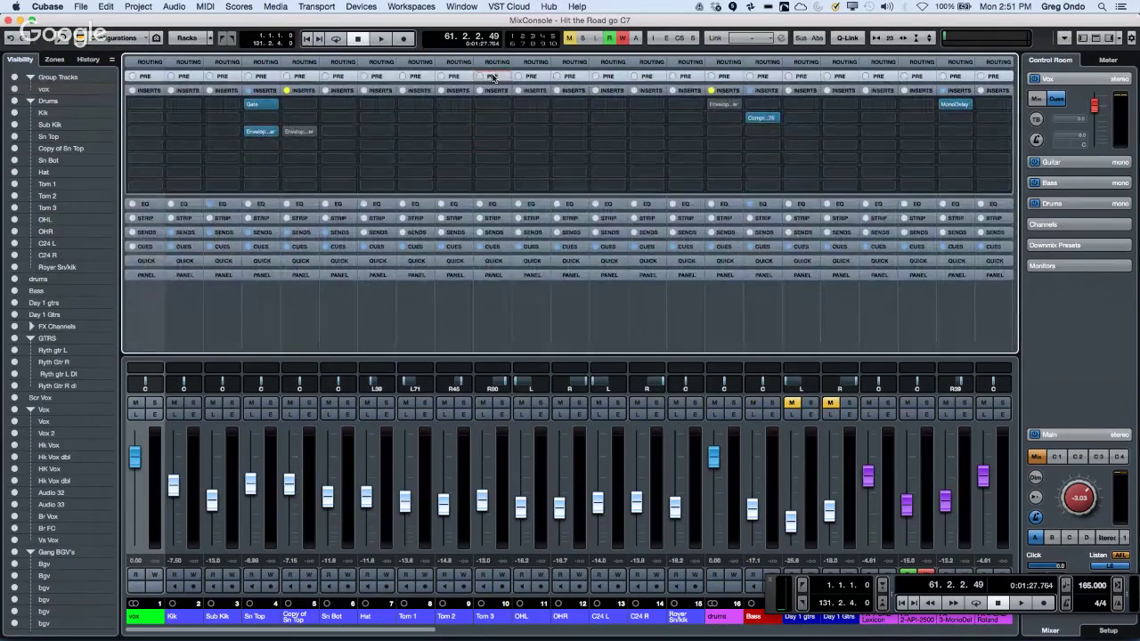
click(494, 77)
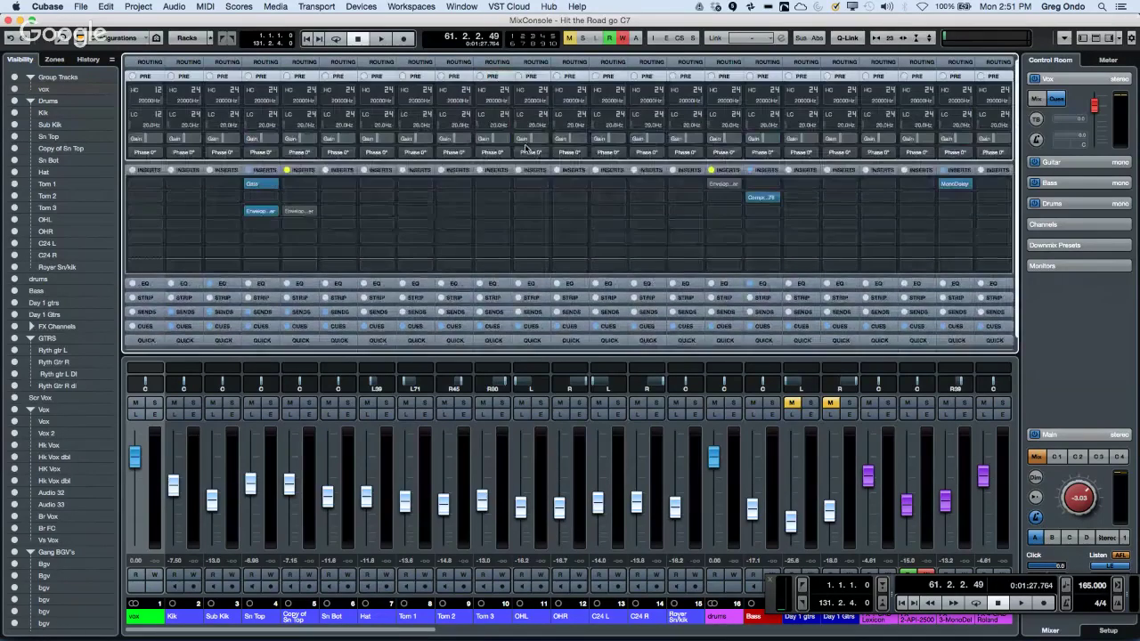
click(499, 61)
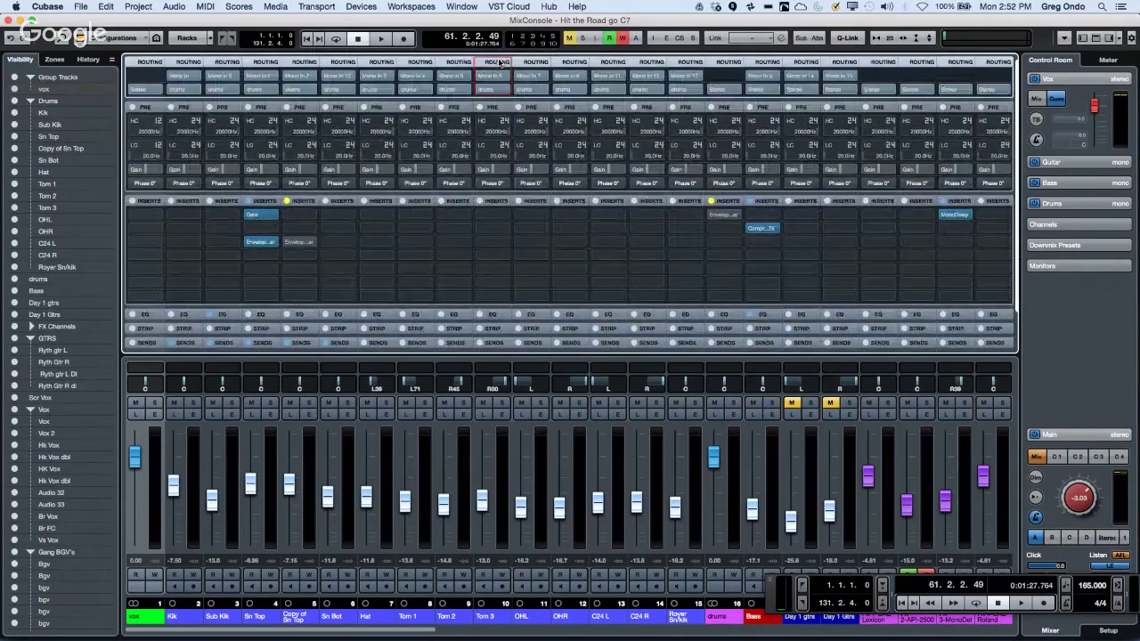
click(499, 61)
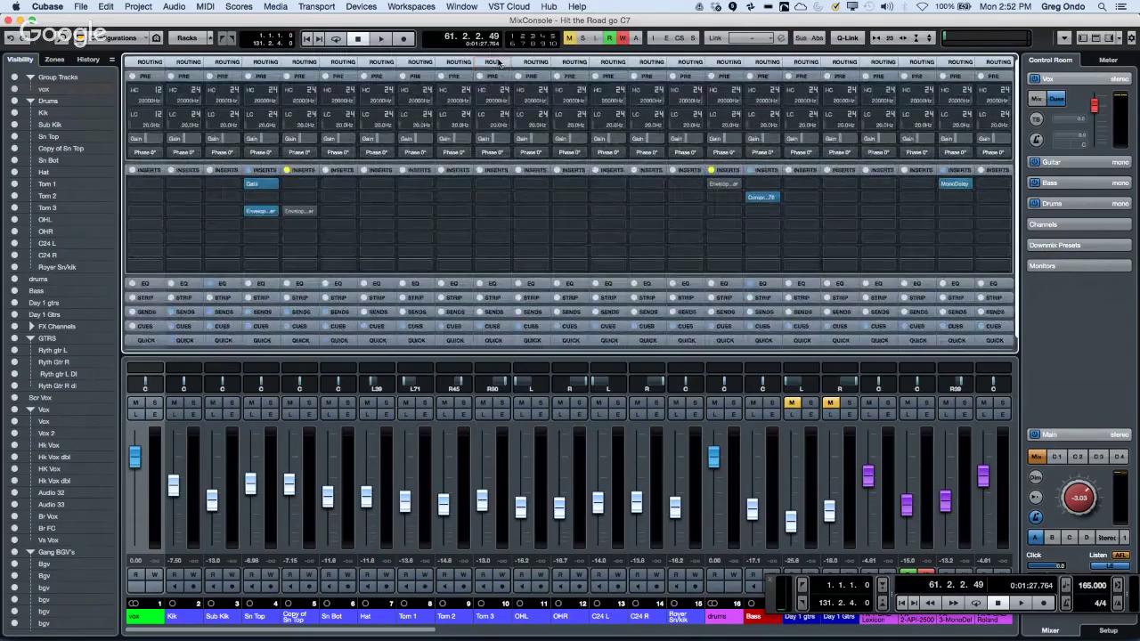
Review the MixConsole's available racks, toggling Pre (Filters/Gain/Phase) off and back on.
click(209, 39)
click(192, 39)
click(191, 39)
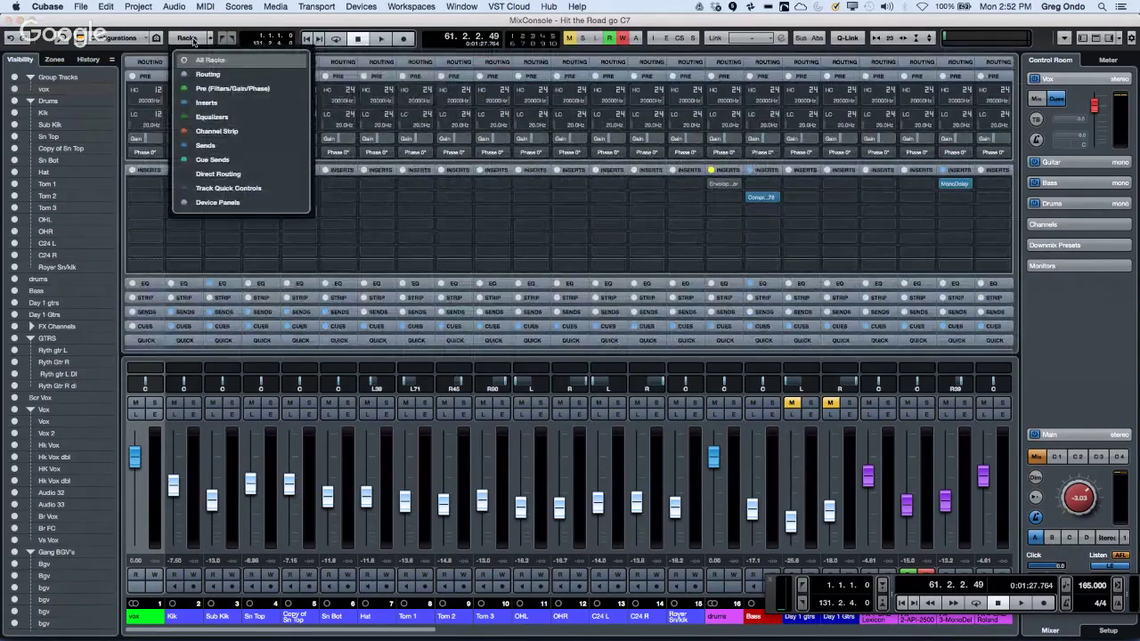
click(186, 90)
click(186, 93)
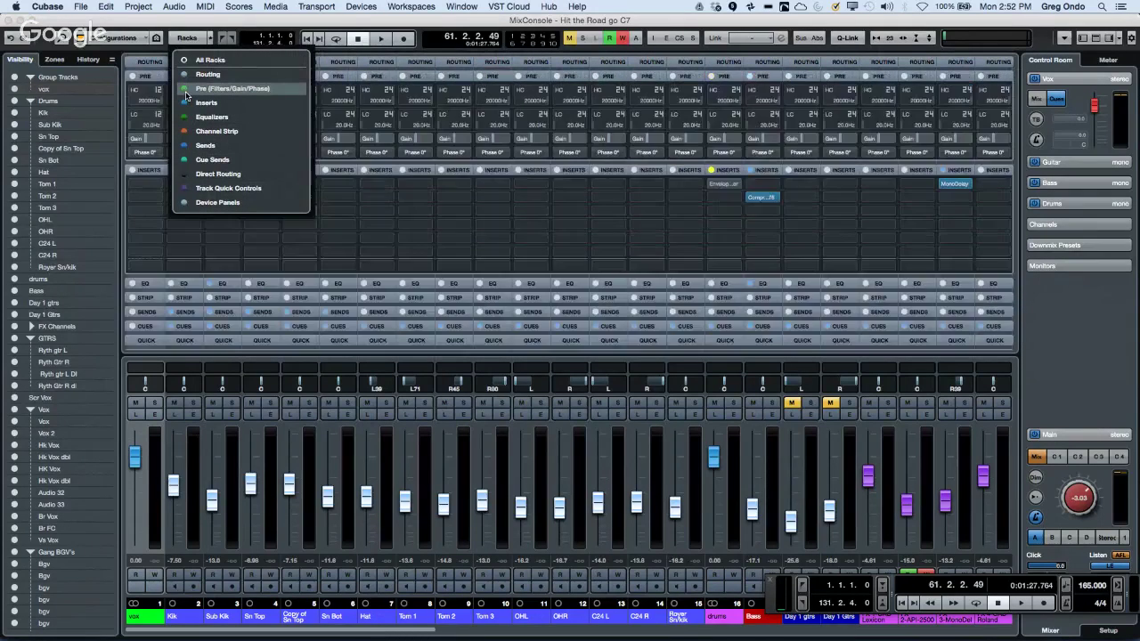
click(662, 209)
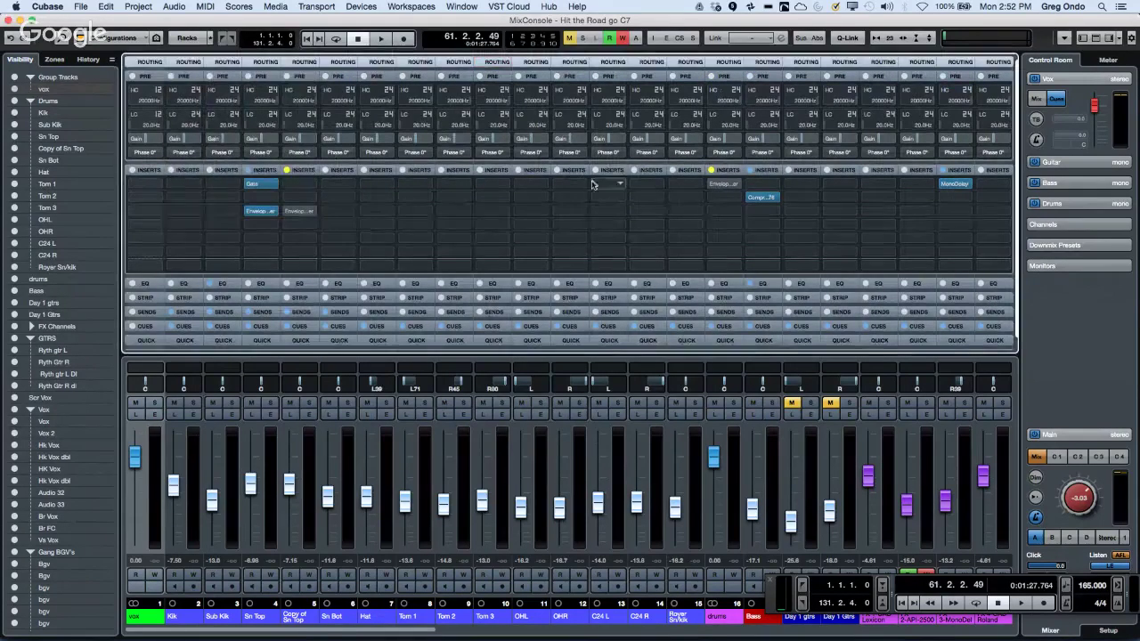
Adjust the C24 L channel's pre-gain and flip its phase on and back to 0°.
click(611, 152)
click(610, 153)
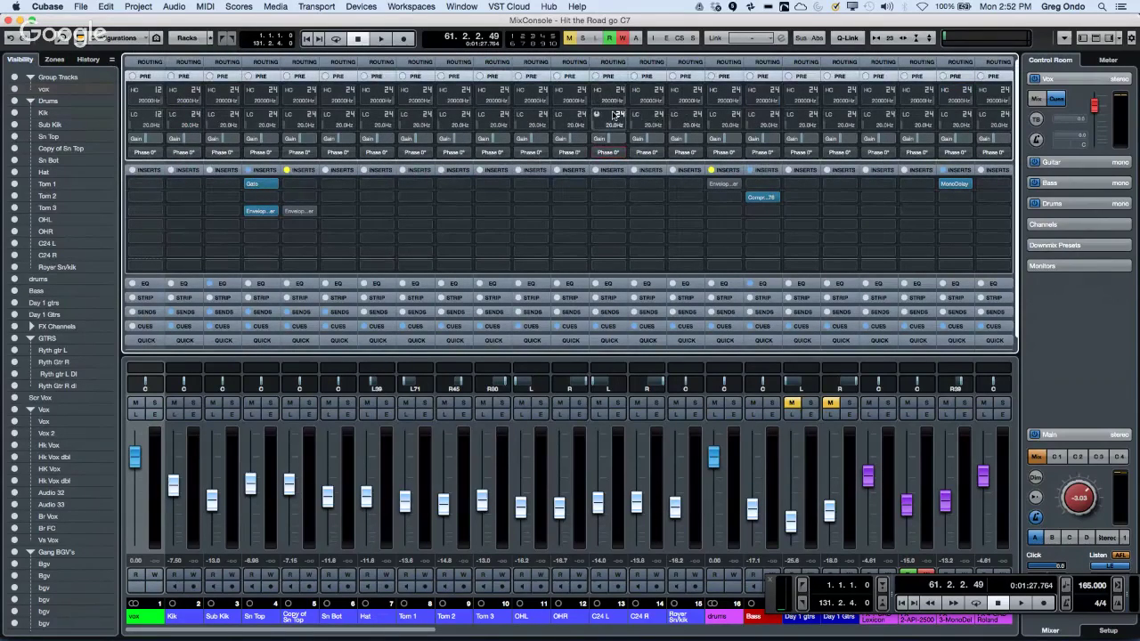
mouse_move(613, 139)
mouse_down()
mouse_move(626, 141)
mouse_move(599, 139)
mouse_up()
click(608, 154)
click(607, 153)
Collapse and re-expand the Pre rack, and close the MixConsole window.
click(648, 78)
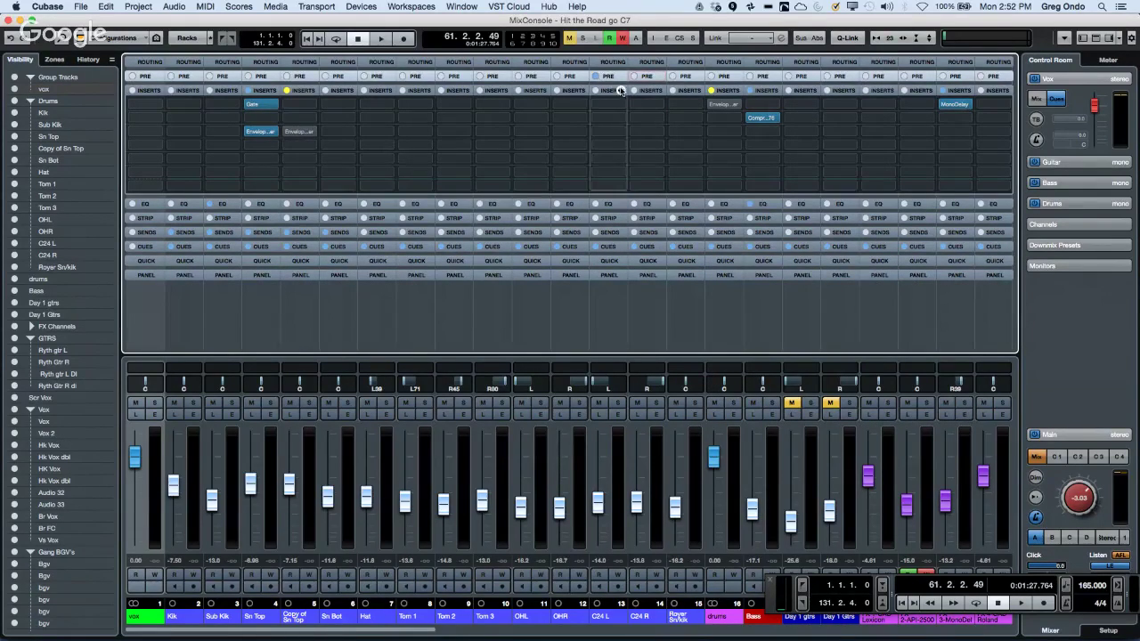
click(533, 80)
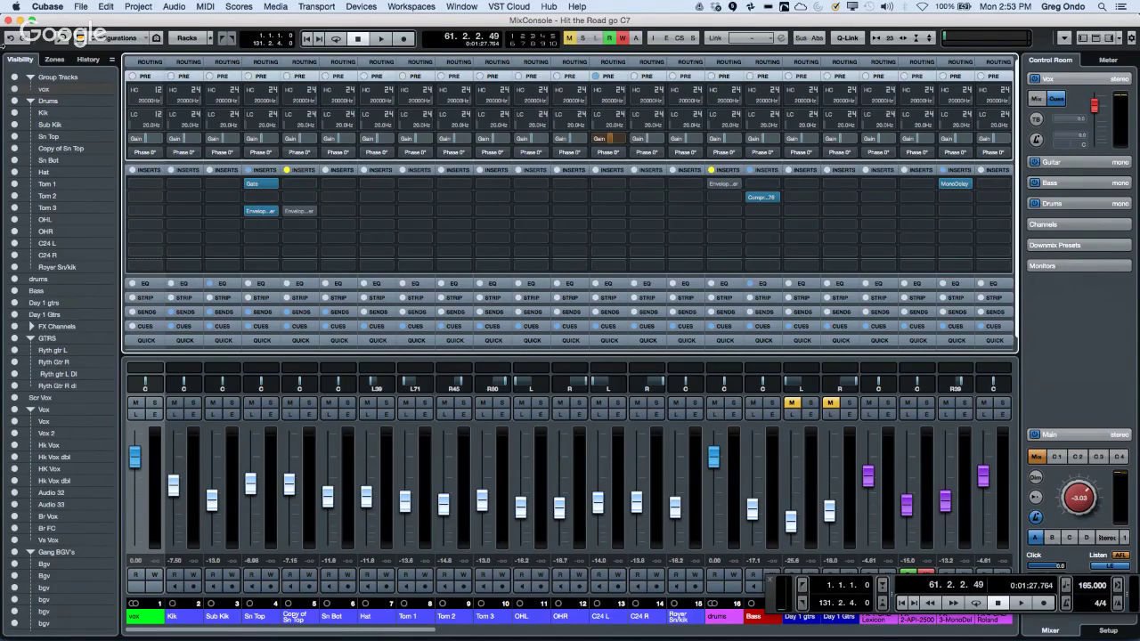
click(8, 20)
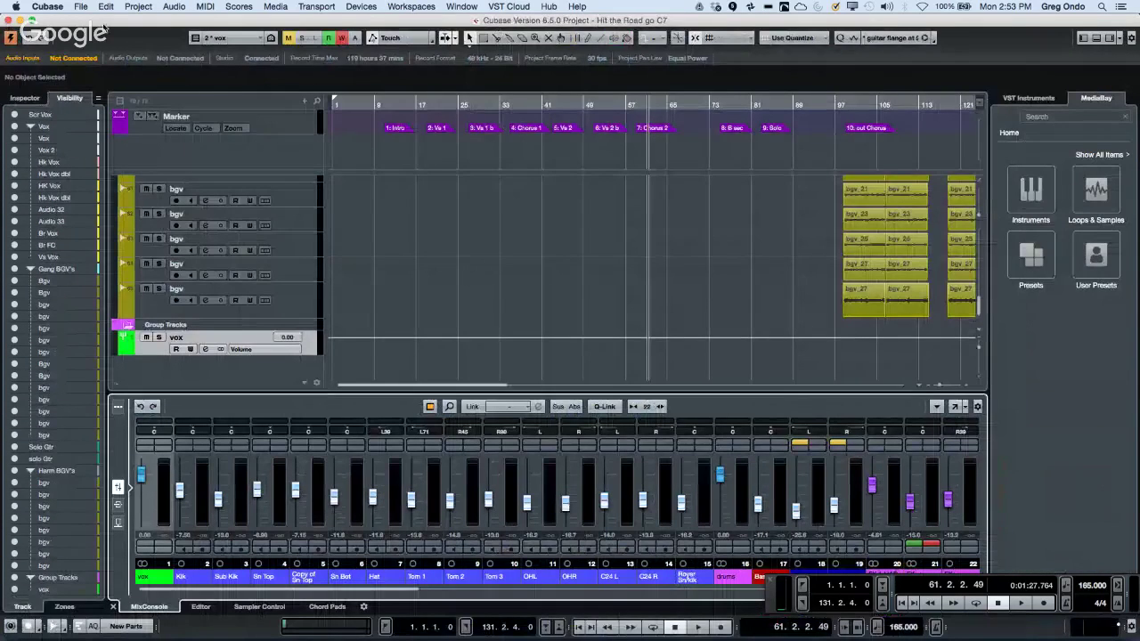
Create a new project from the Empty template.
click(81, 6)
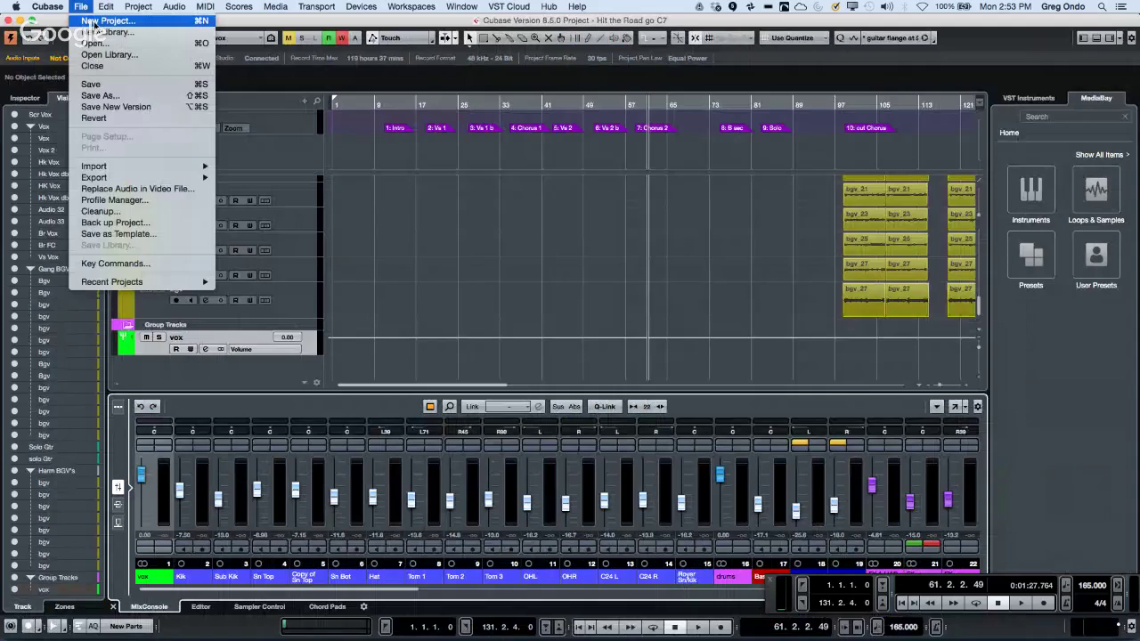
click(93, 22)
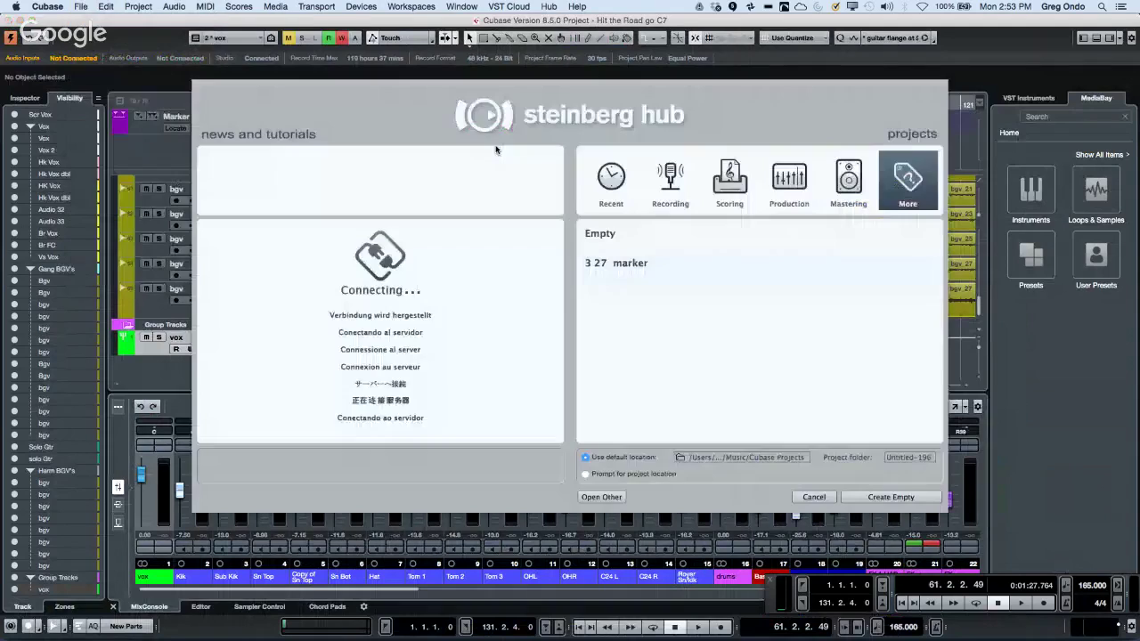
double_click(612, 233)
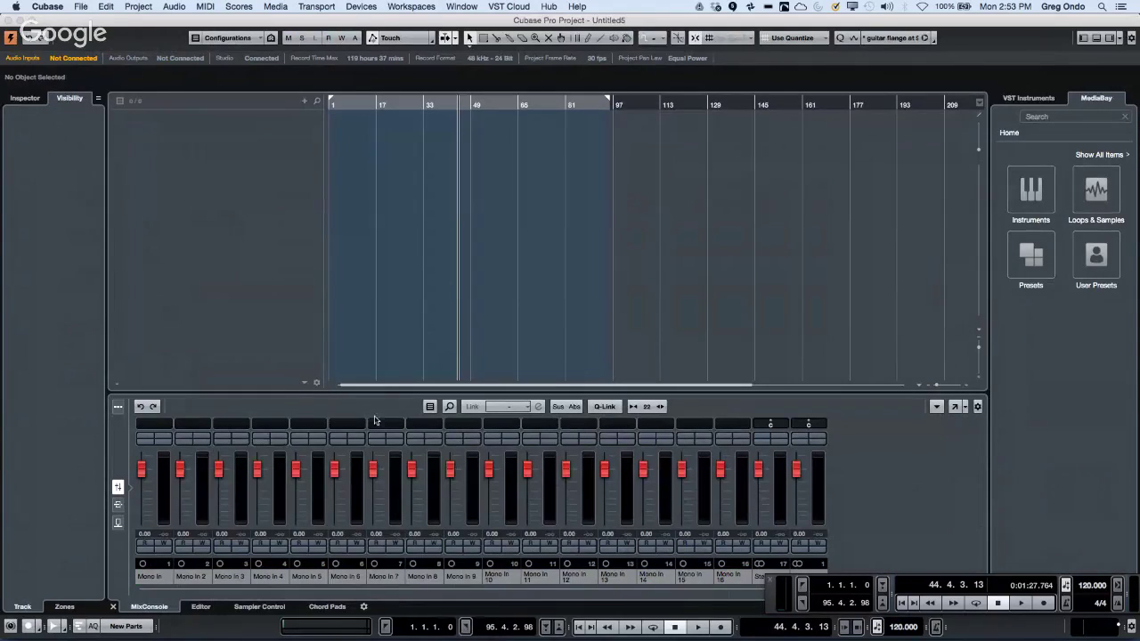
Hide the input channels in the new project's mixer.
click(430, 407)
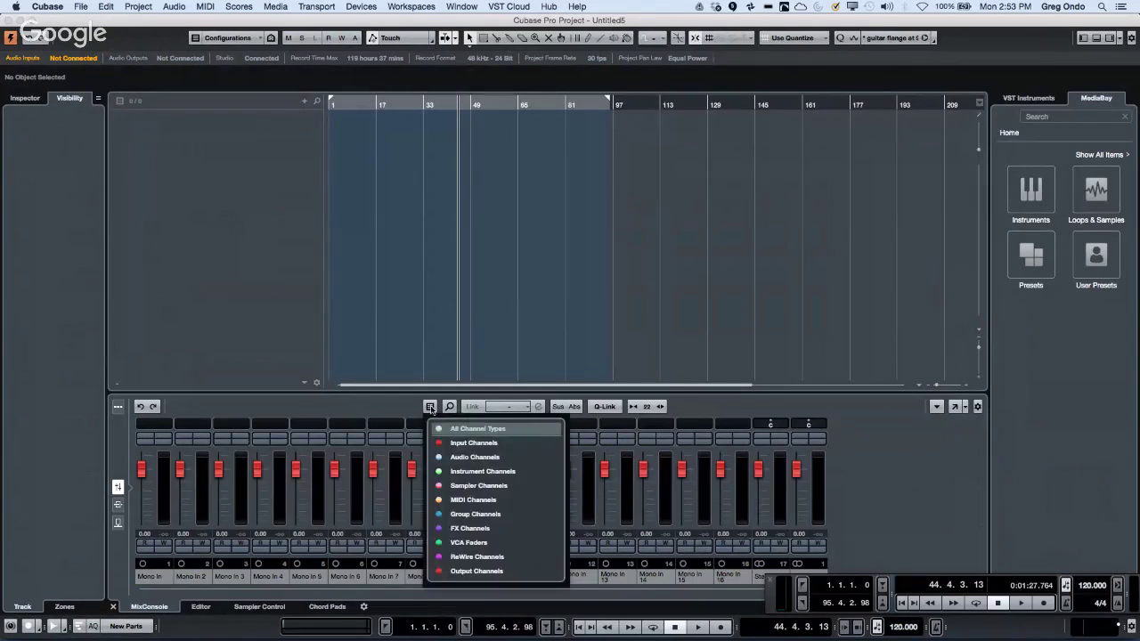
click(467, 443)
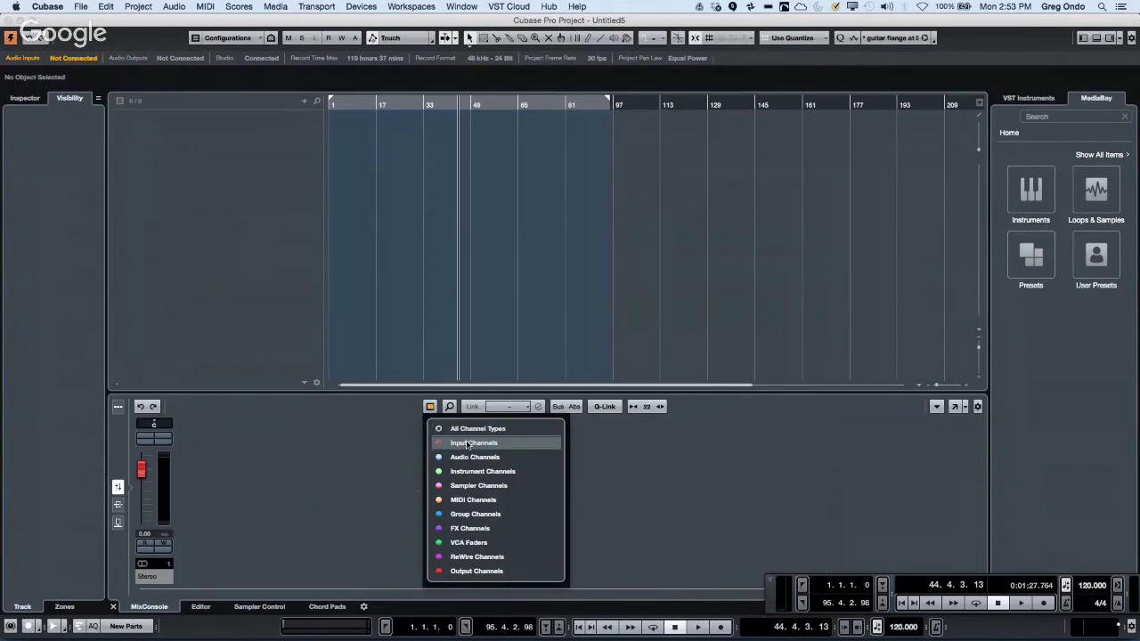
click(215, 138)
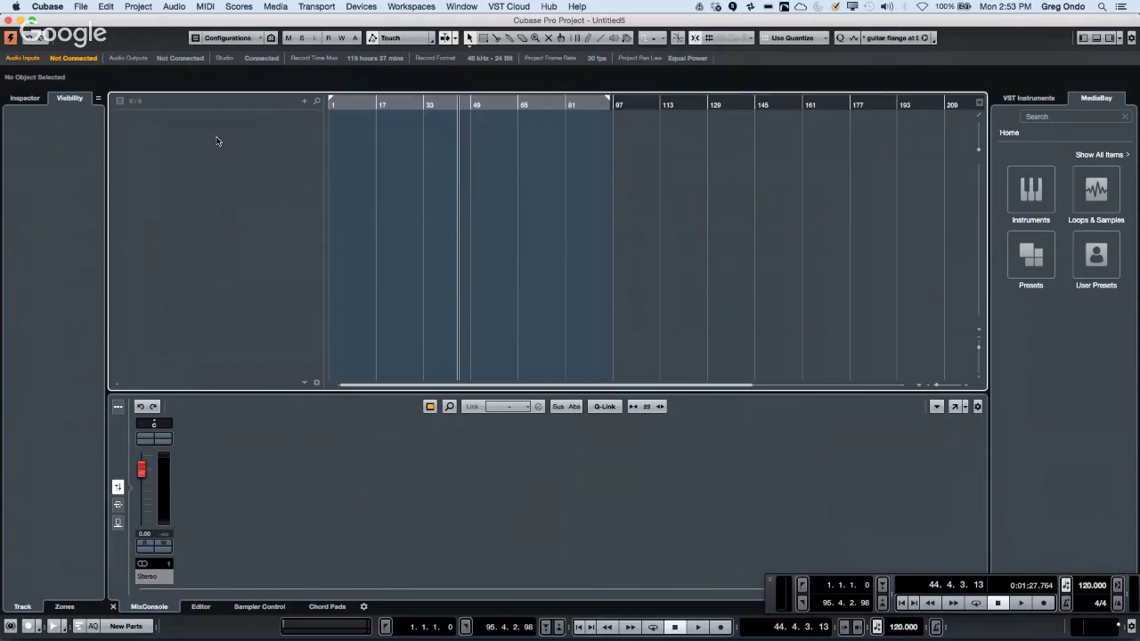
Add a MIDI track and draw a MIDI part on it from bar 1 to about bar 96.
double_click(217, 140)
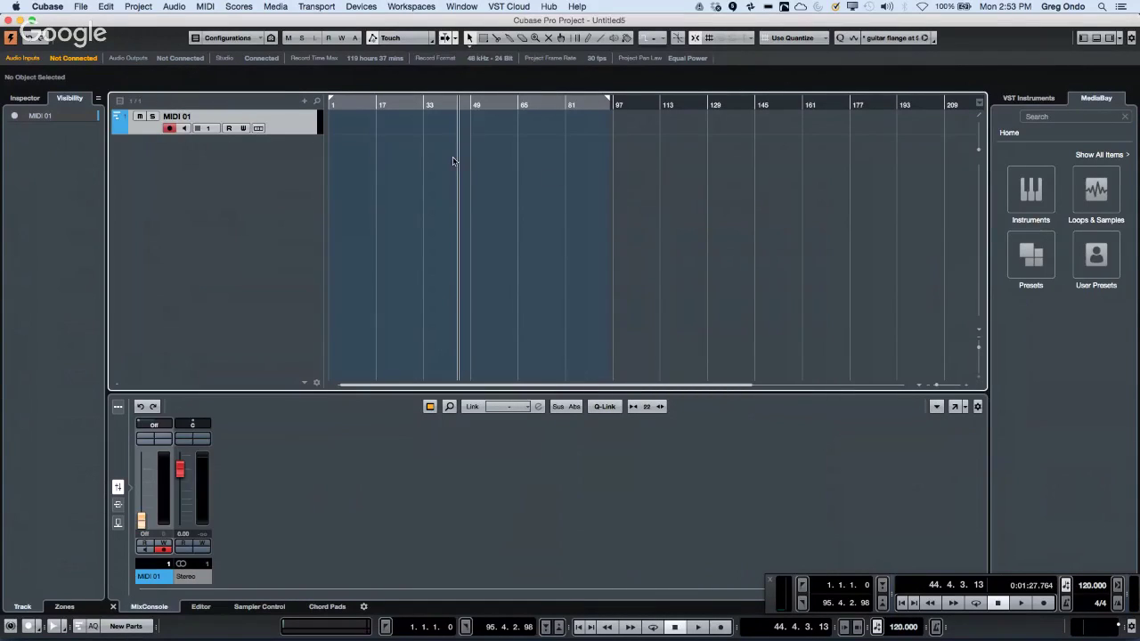
right_click(402, 135)
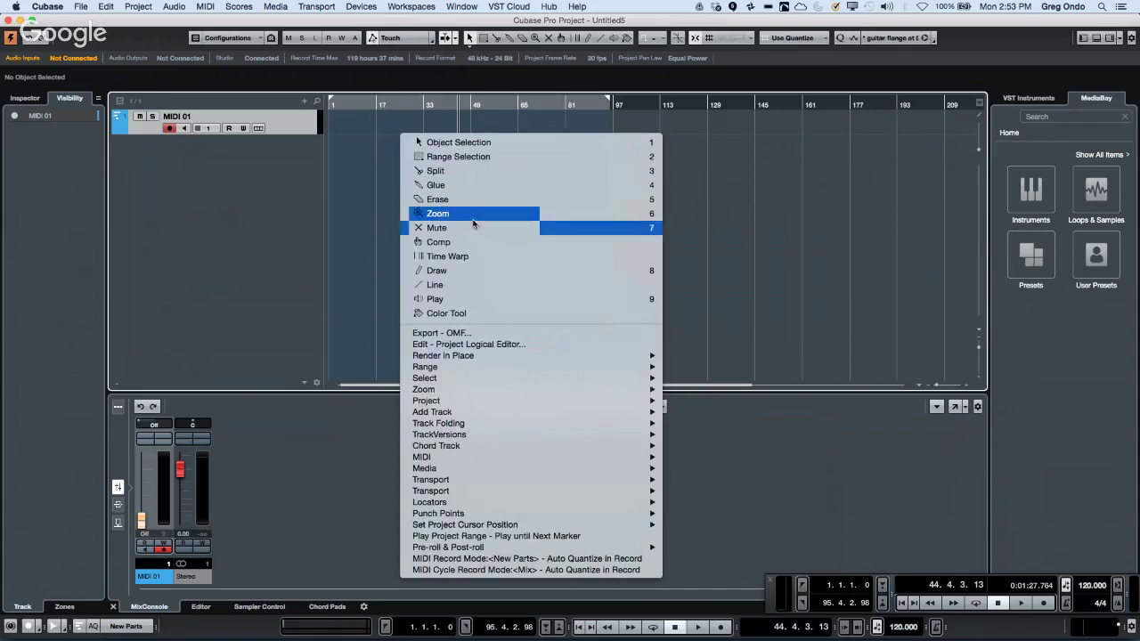
click(487, 269)
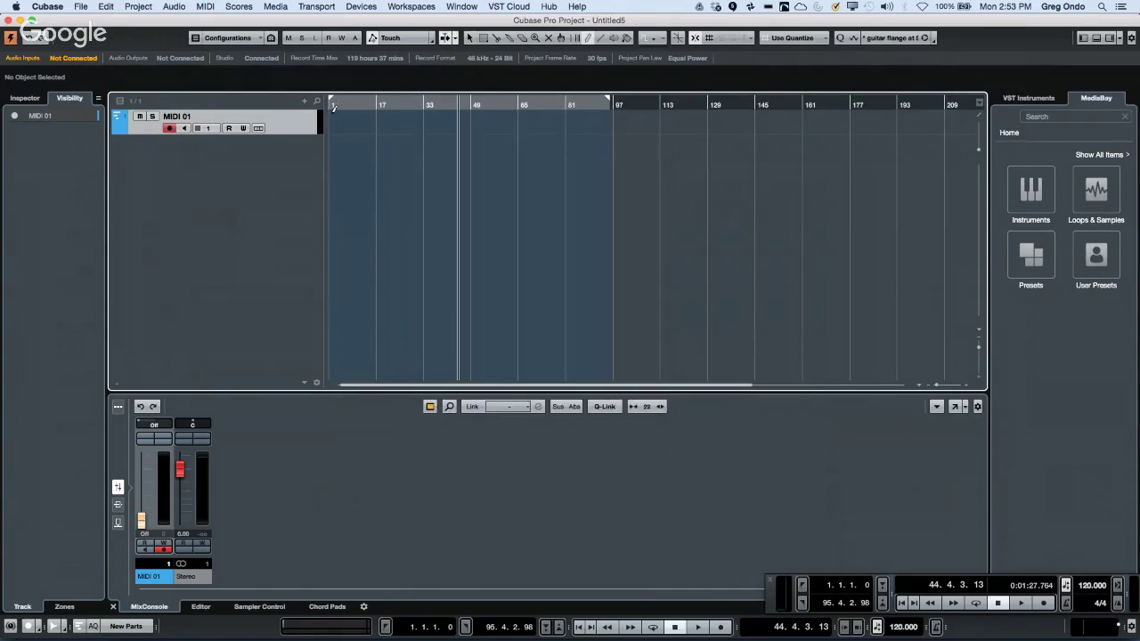
click(240, 6)
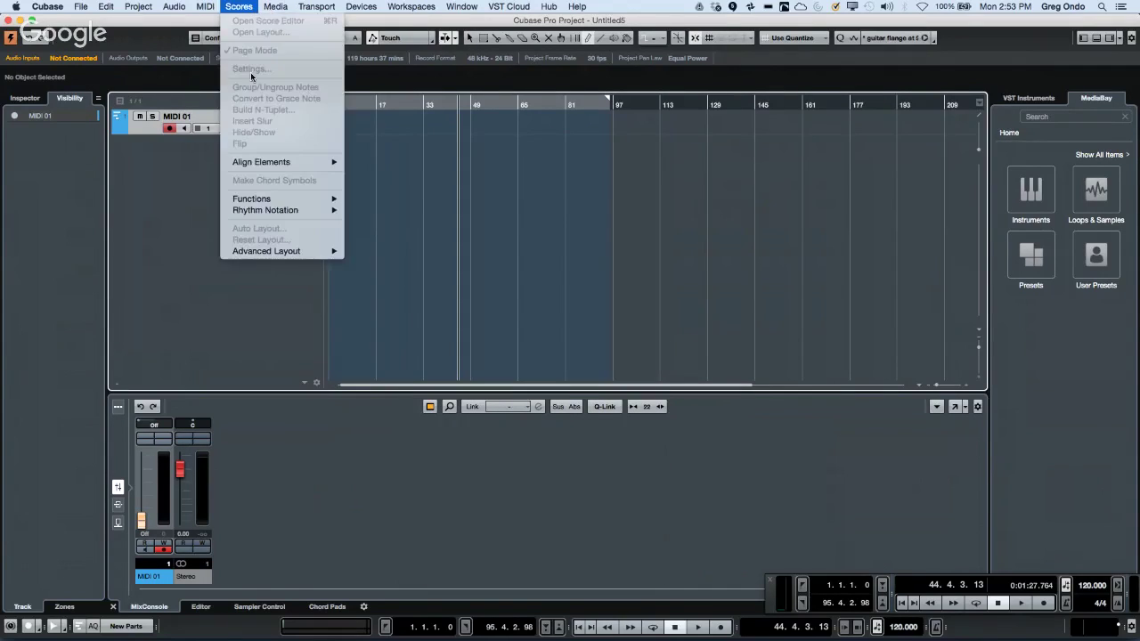
click(444, 117)
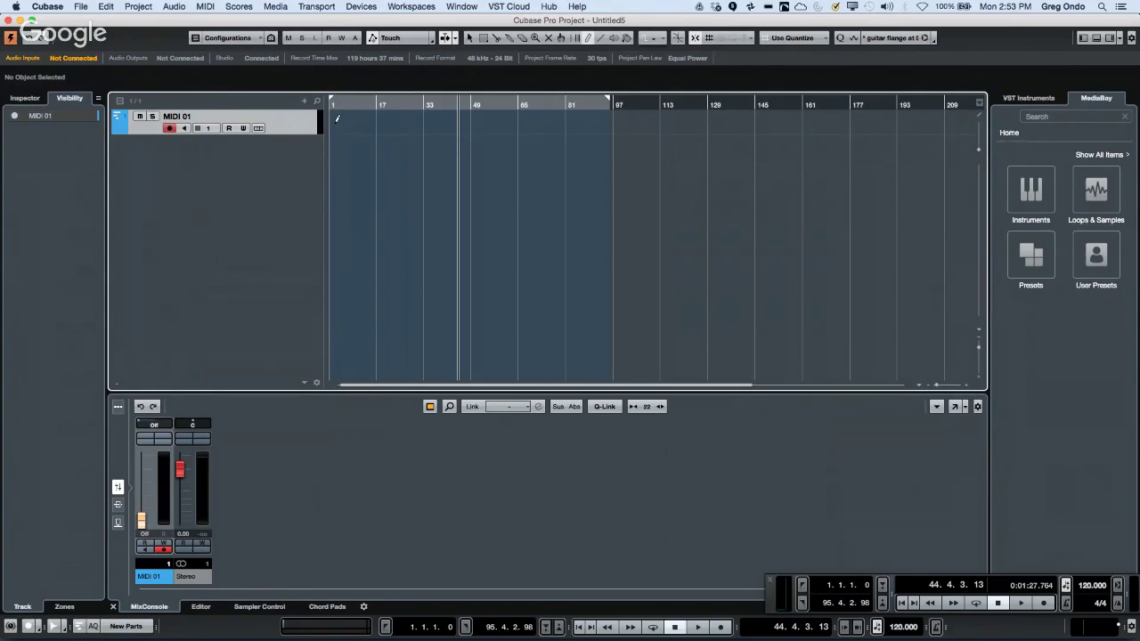
drag(336, 119, 611, 119)
Switch to the Object Selection tool and try to open the MIDI part in its editor.
right_click(427, 142)
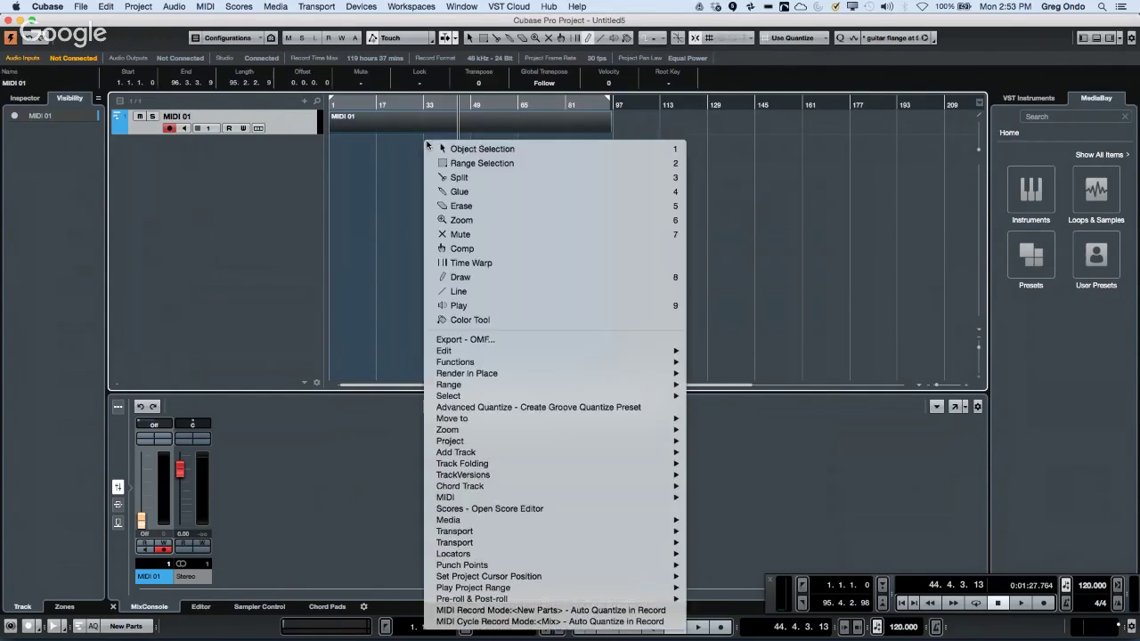
click(441, 147)
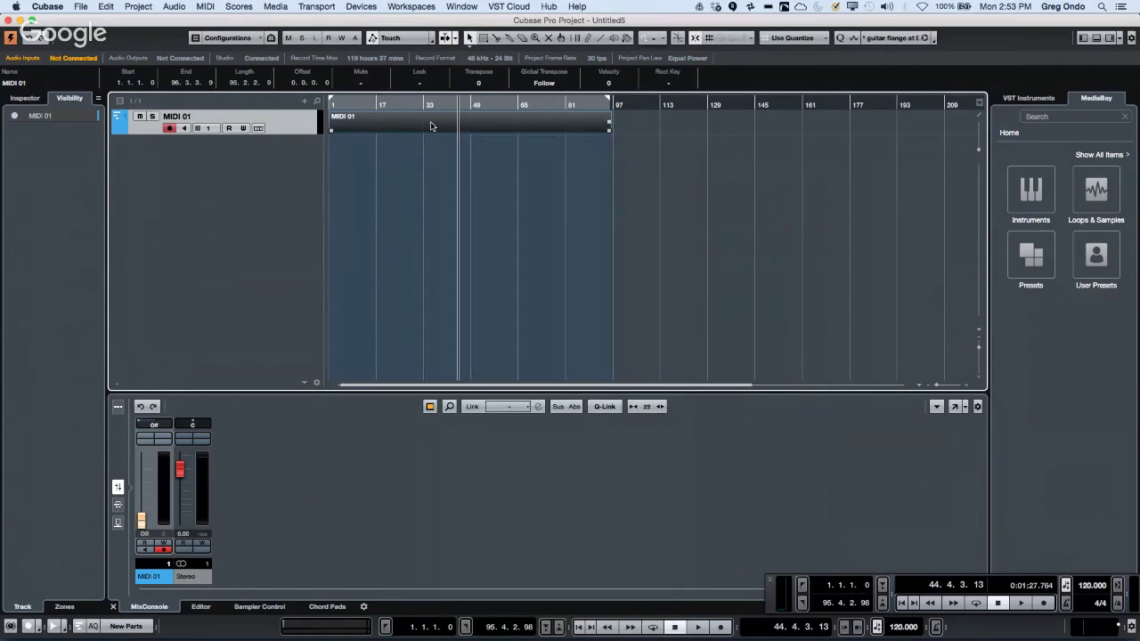
double_click(430, 126)
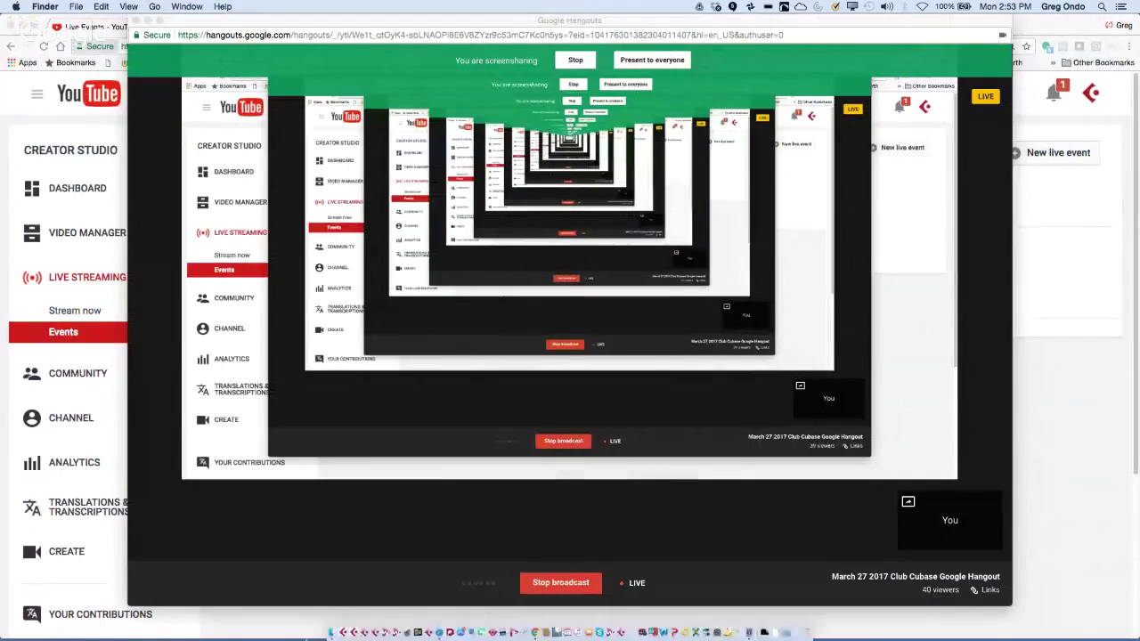
Relaunch Cubase 9 and start it as the Cubase Pro version.
mouse_move(343, 621)
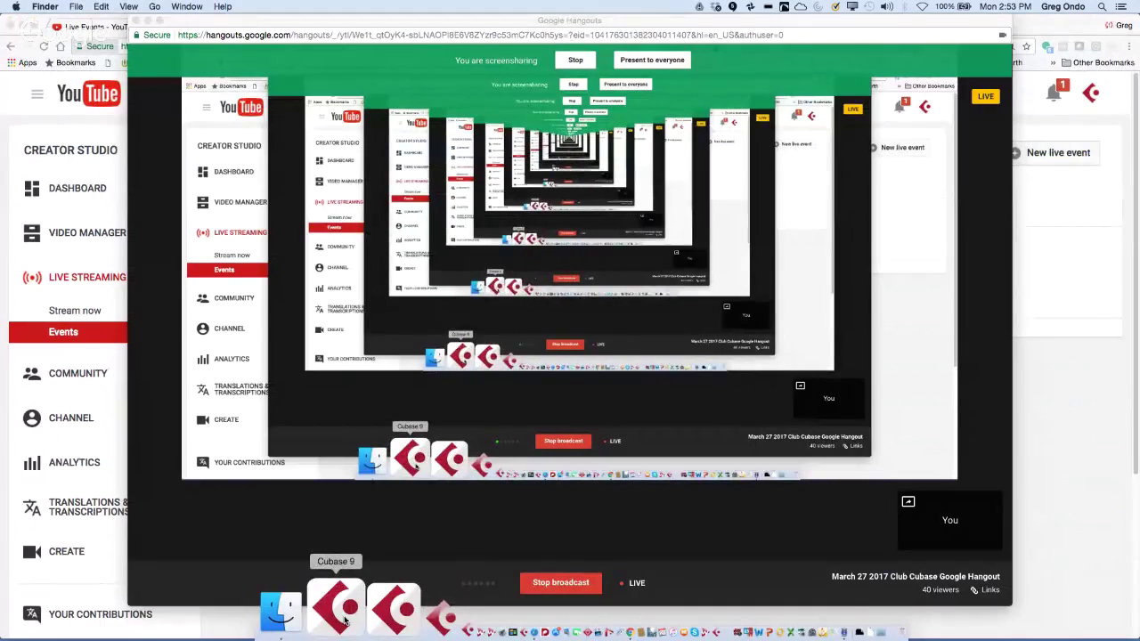
click(343, 621)
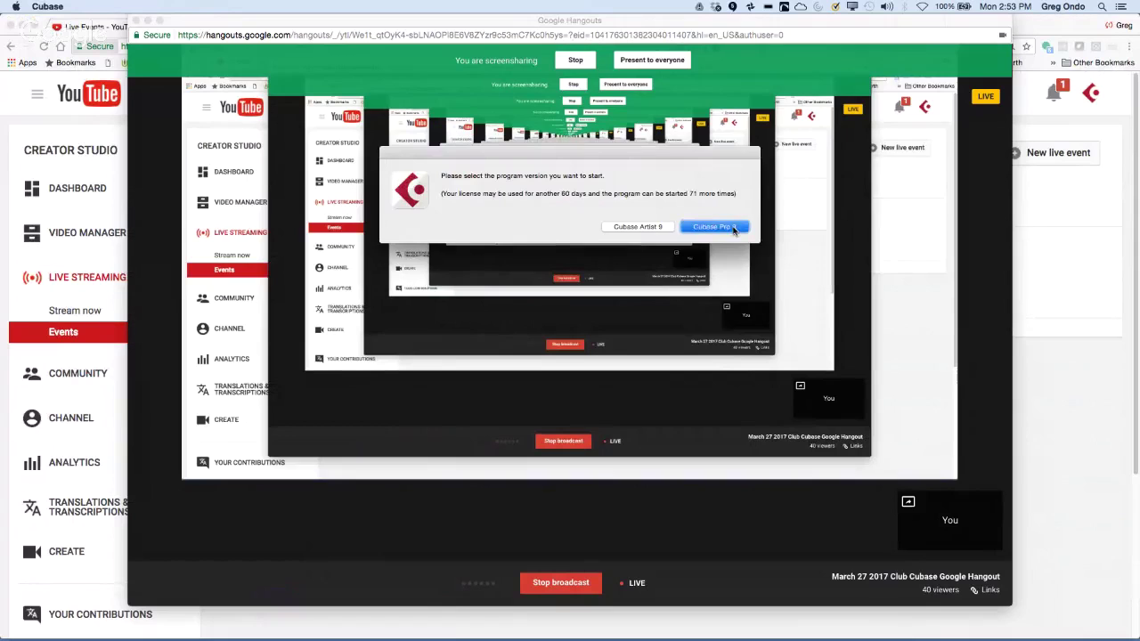
click(732, 227)
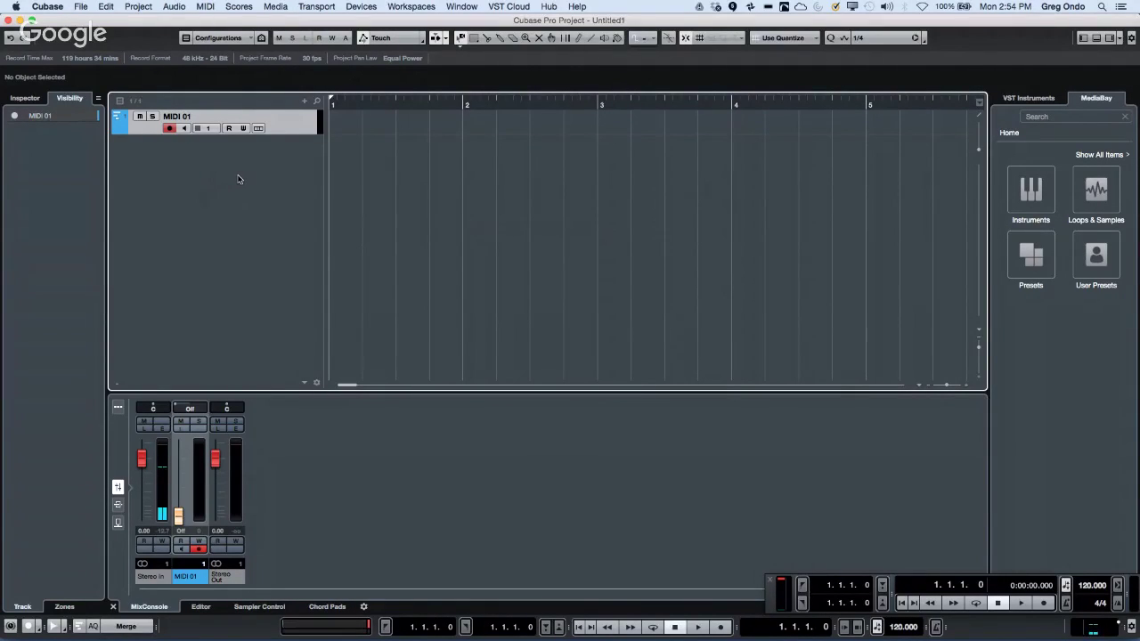
key(super+Tab)
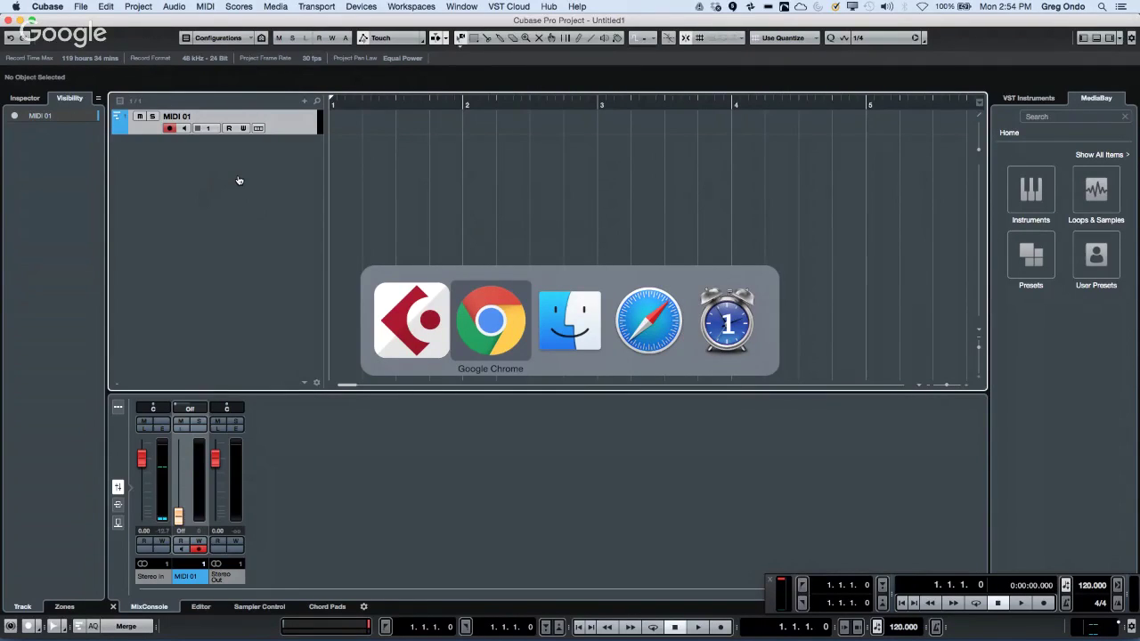
key(super+Tab)
key(super+Tab)
key(super+Tab)
key(super+Tab)
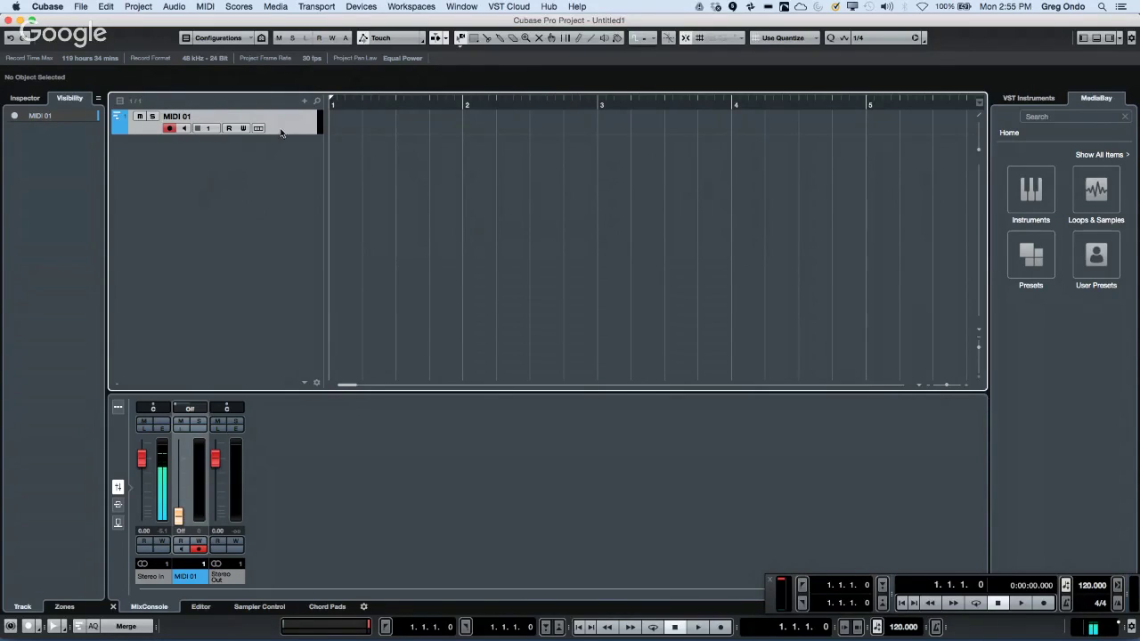
Draw a three-bar MIDI part on the MIDI 01 track from bar 1 to bar 4.
right_click(401, 143)
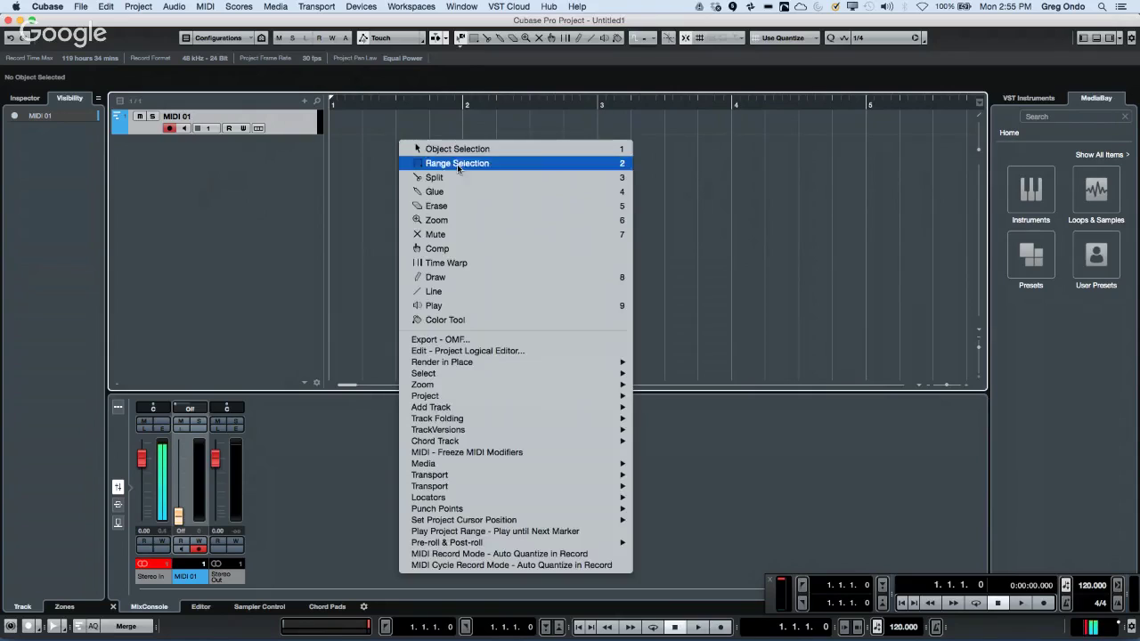
click(403, 147)
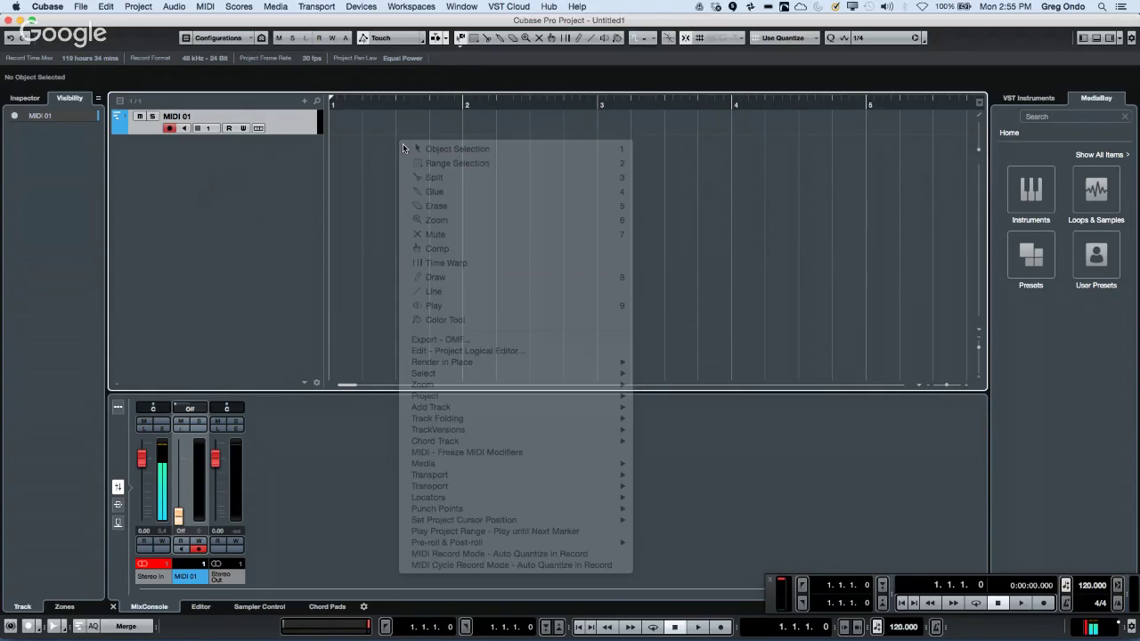
mouse_move(337, 122)
mouse_down()
mouse_move(727, 124)
mouse_move(721, 104)
mouse_up()
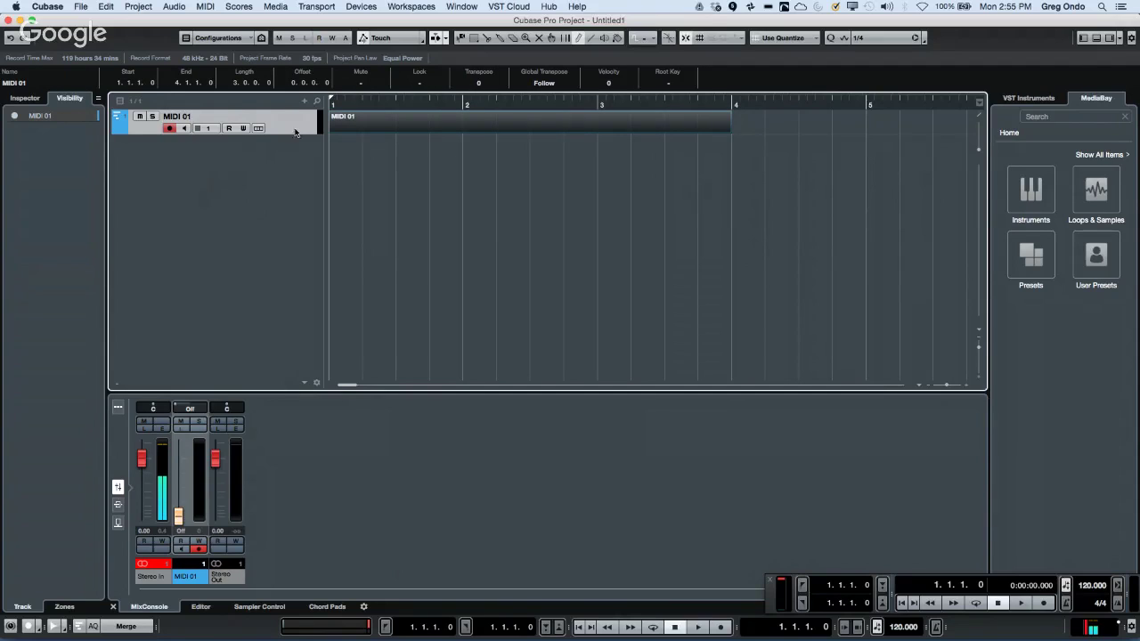
click(367, 102)
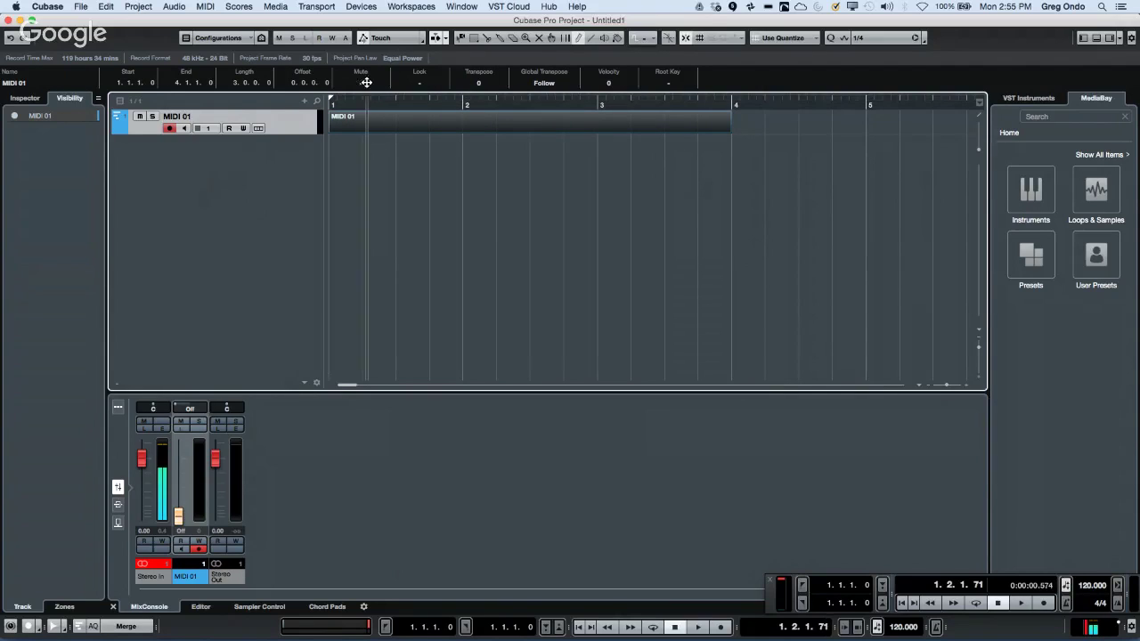
drag(367, 81, 361, 36)
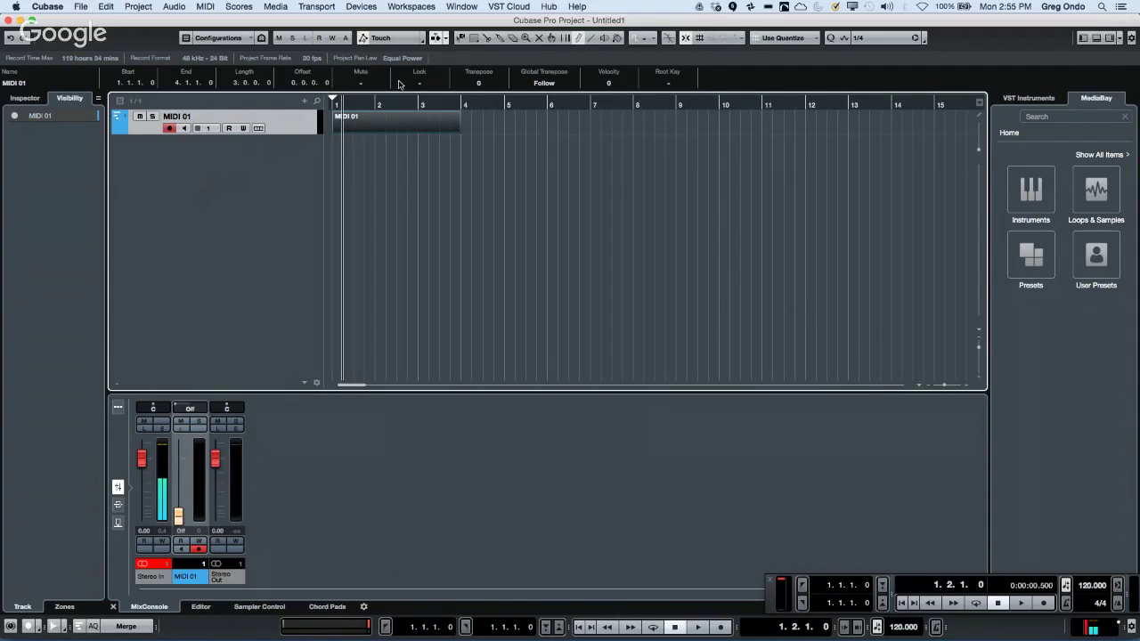
Open the MIDI 01 part in the Score Editor and try switching step input on and off.
click(237, 7)
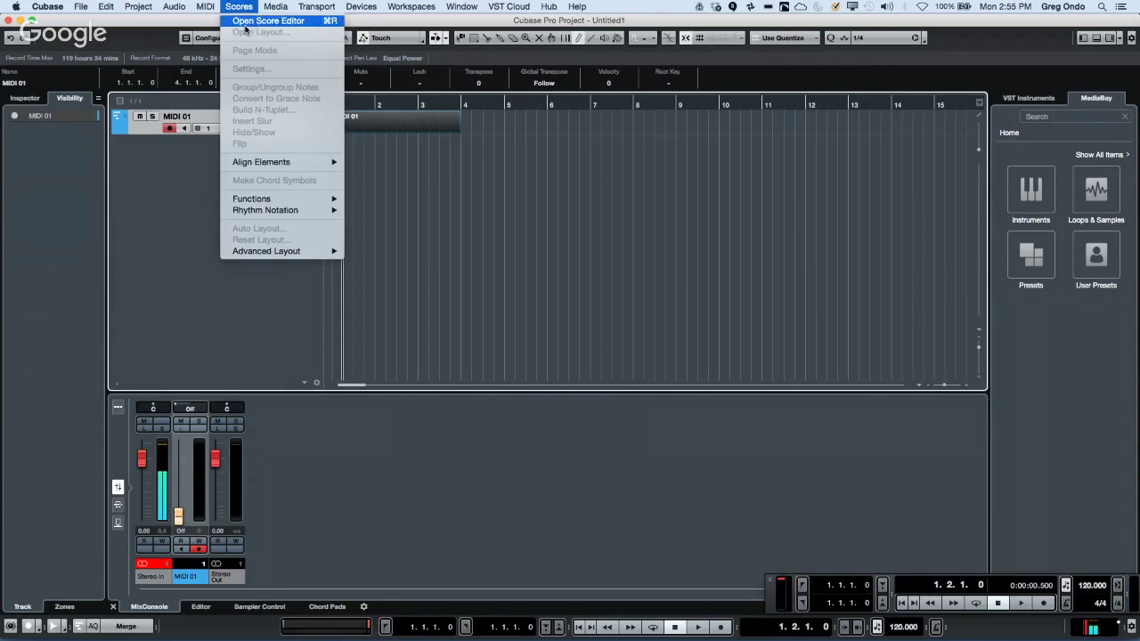
click(278, 23)
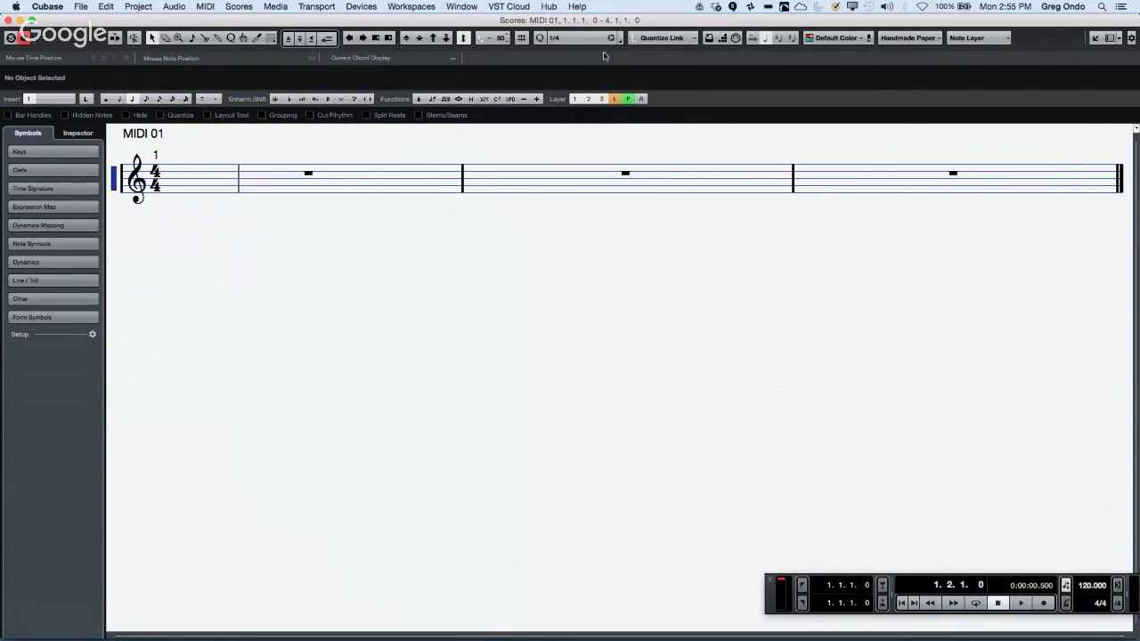
click(725, 41)
click(722, 40)
Move the Transport panel into the score area, show its virtual keyboard, and try playing notes on it.
drag(772, 594, 532, 526)
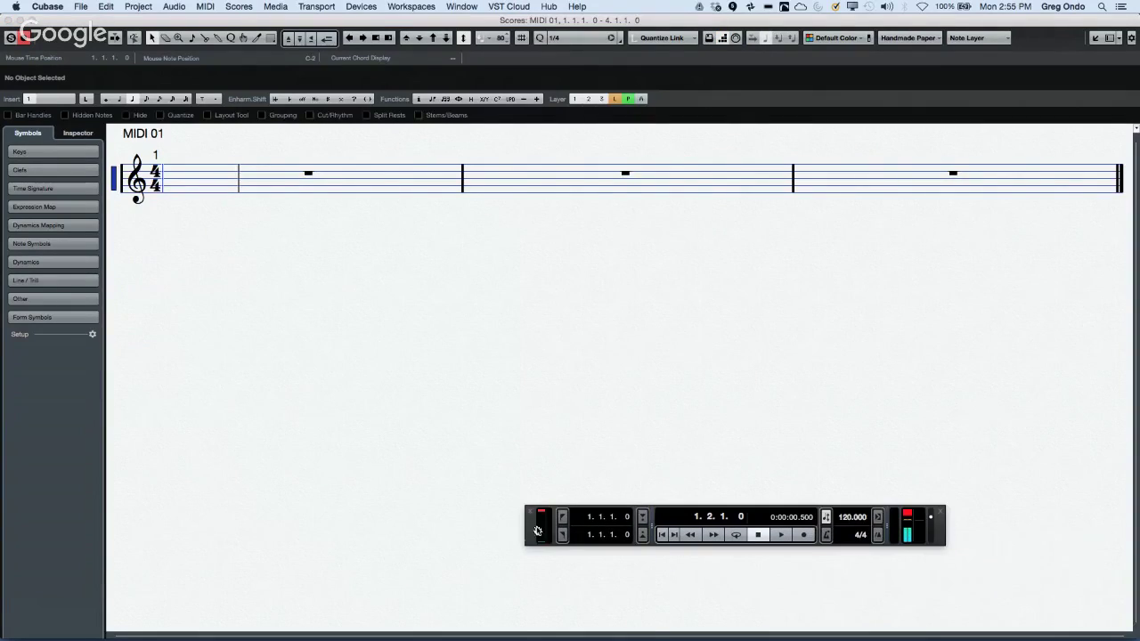
right_click(533, 526)
click(552, 534)
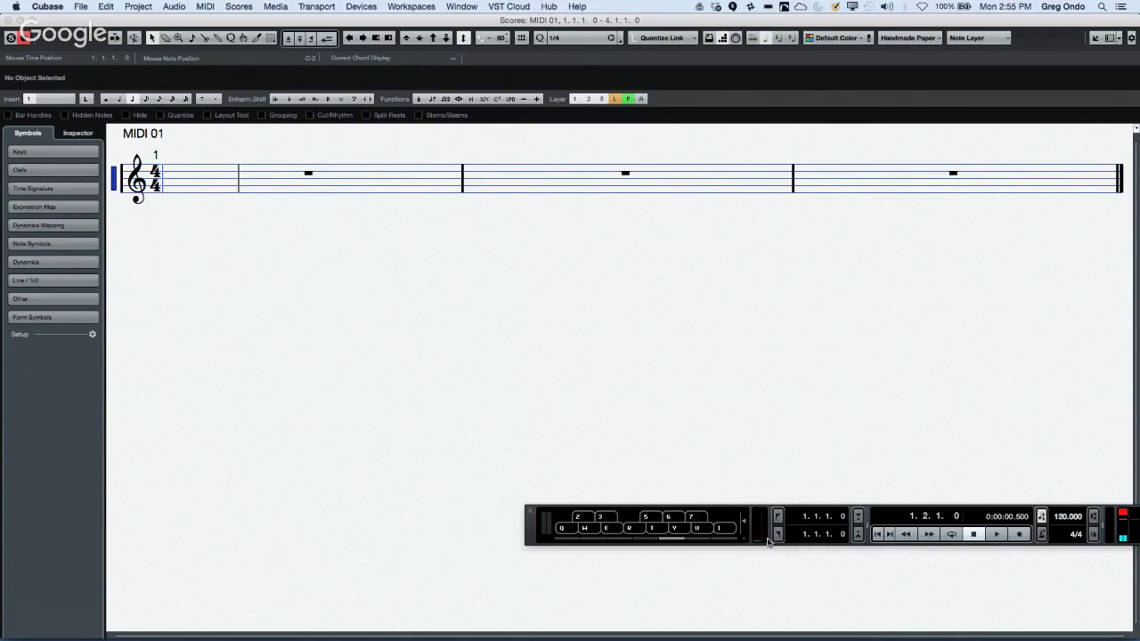
click(700, 529)
click(700, 529)
click(648, 517)
click(658, 531)
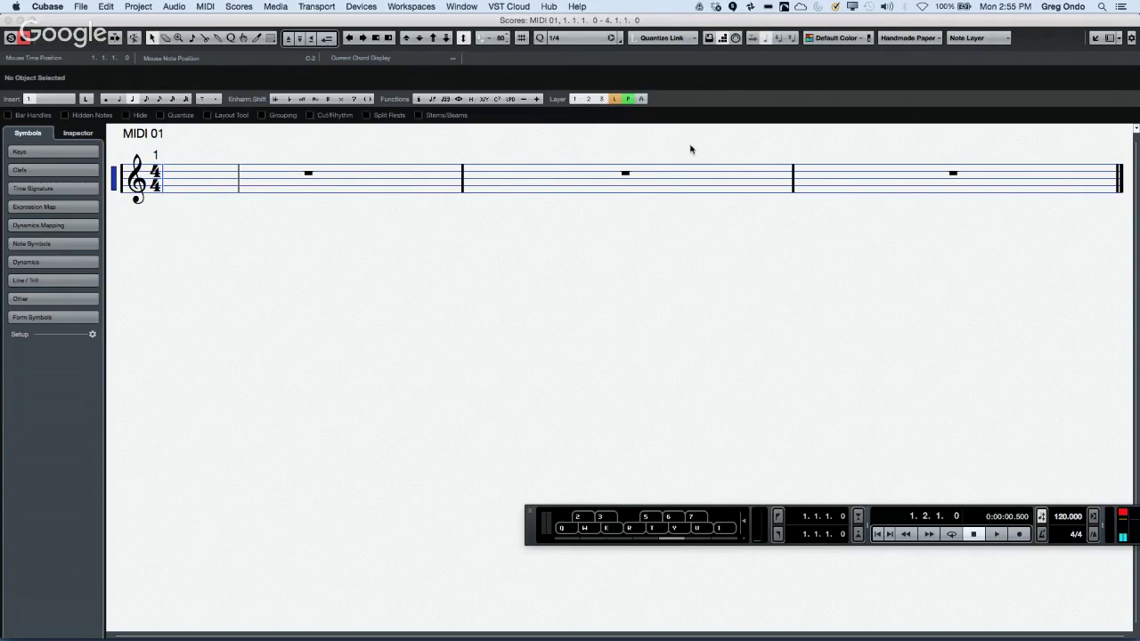
Turn on step input and enter quarter notes, some as two-note intervals, through all three bars of the score.
click(735, 38)
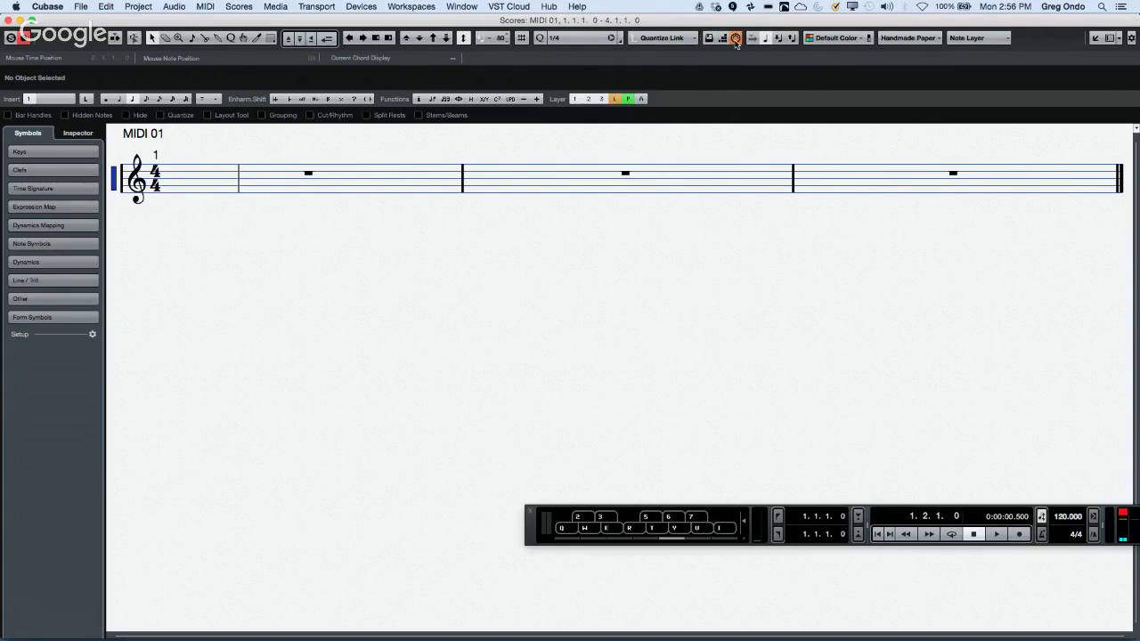
click(723, 39)
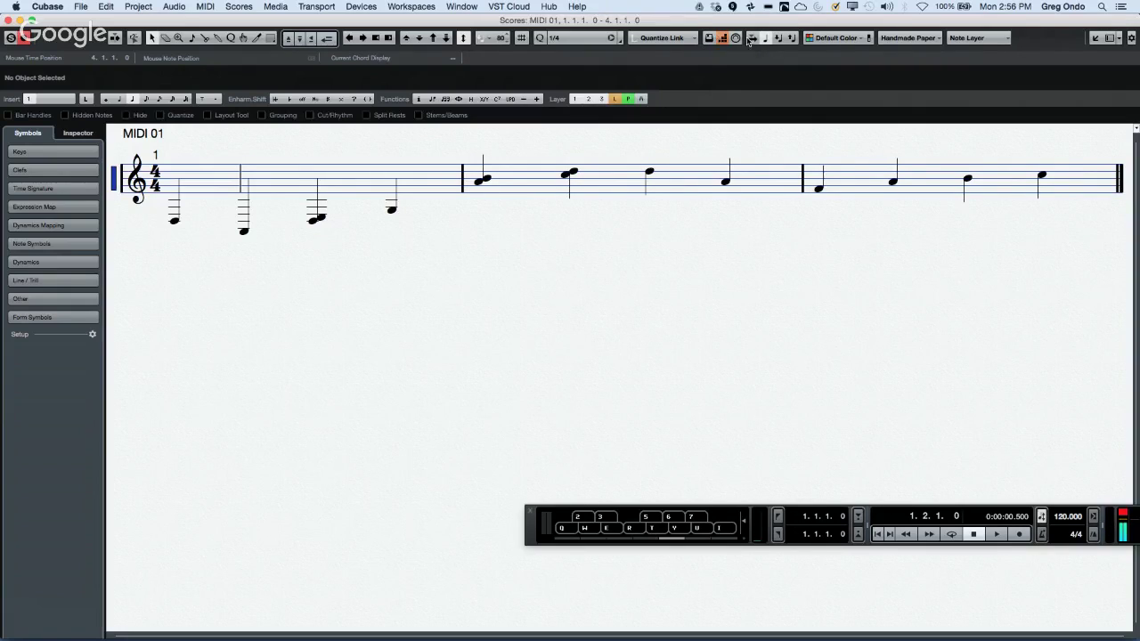
right_click(1047, 43)
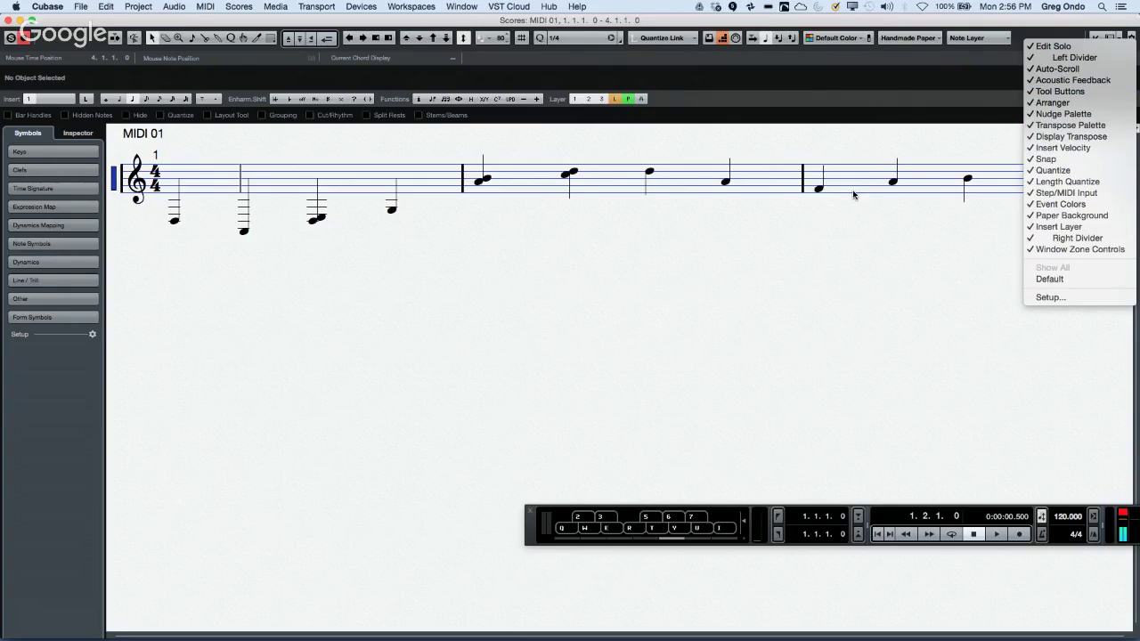
click(816, 224)
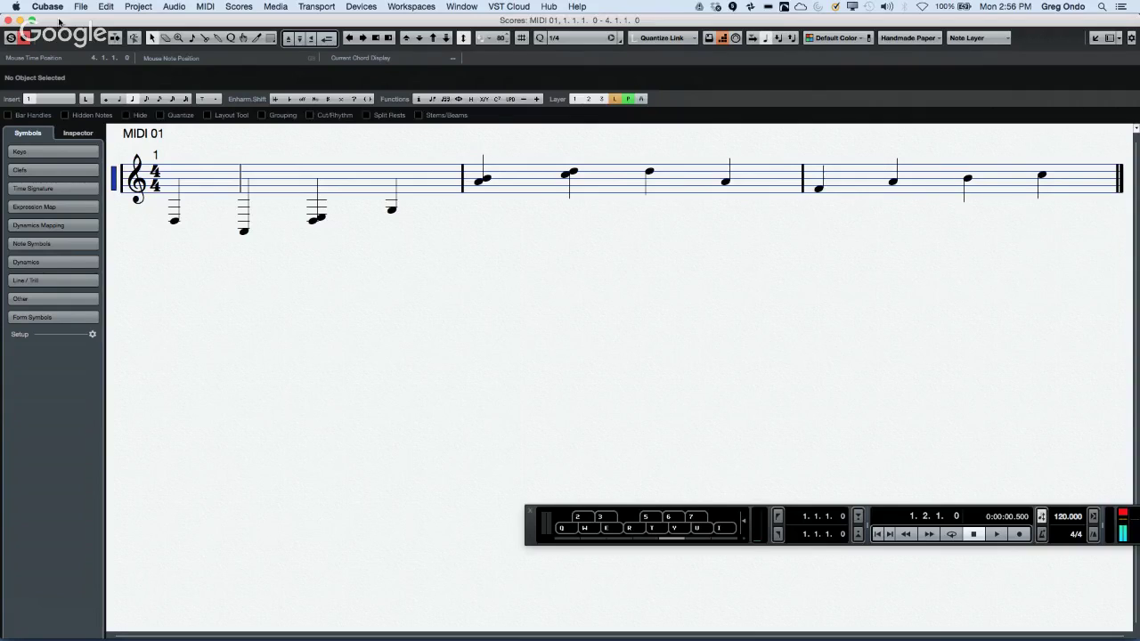
Close the Score Editor and switch back to the Object Selection tool.
click(10, 19)
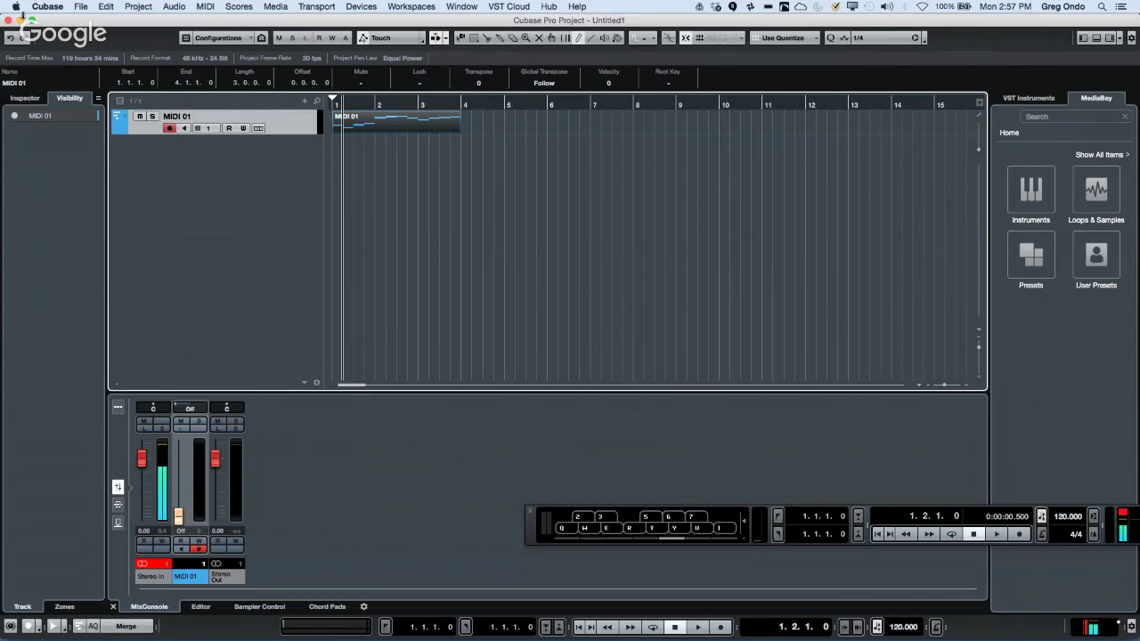
right_click(410, 127)
click(412, 134)
Examine the commands in the Move Selection to New TrackVersion macro in Key Commands and close the dialog.
click(81, 8)
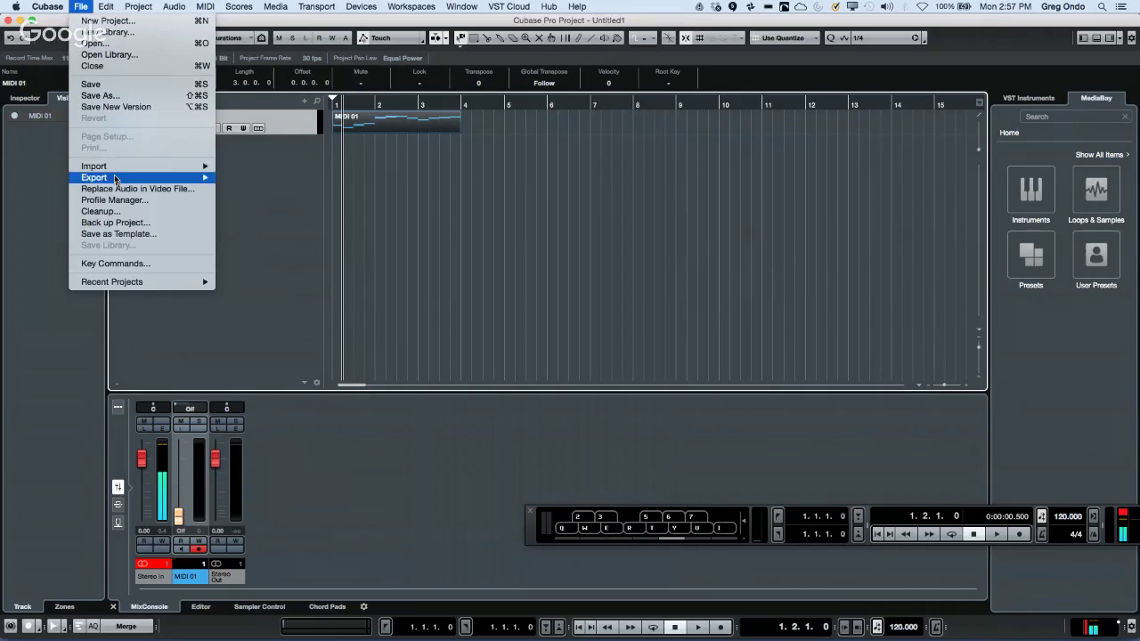
mouse_move(113, 178)
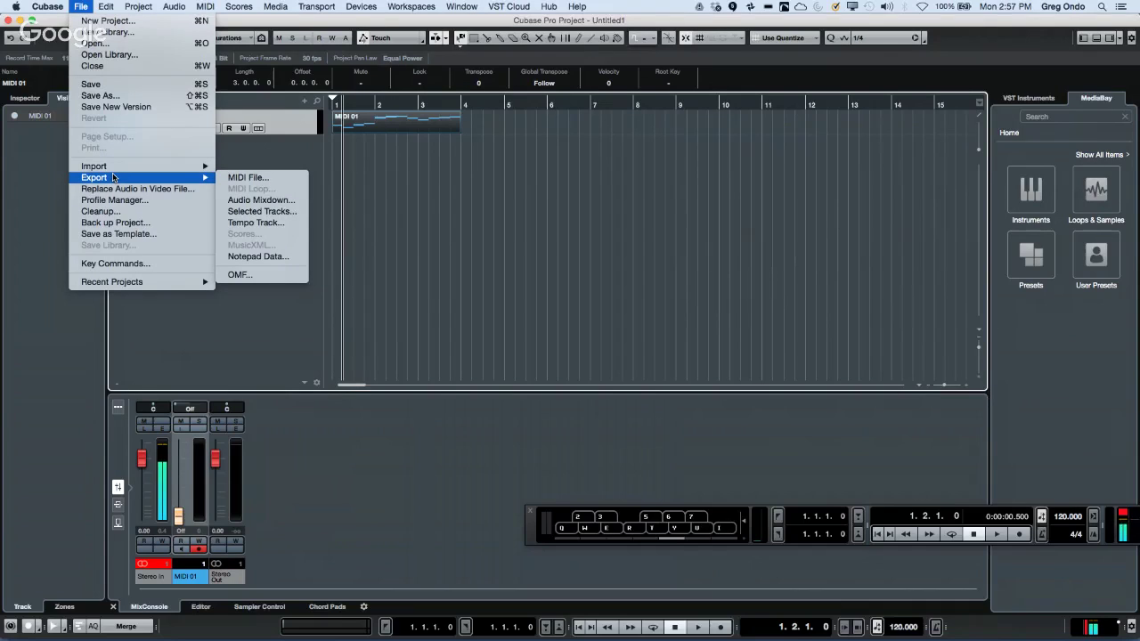
click(134, 264)
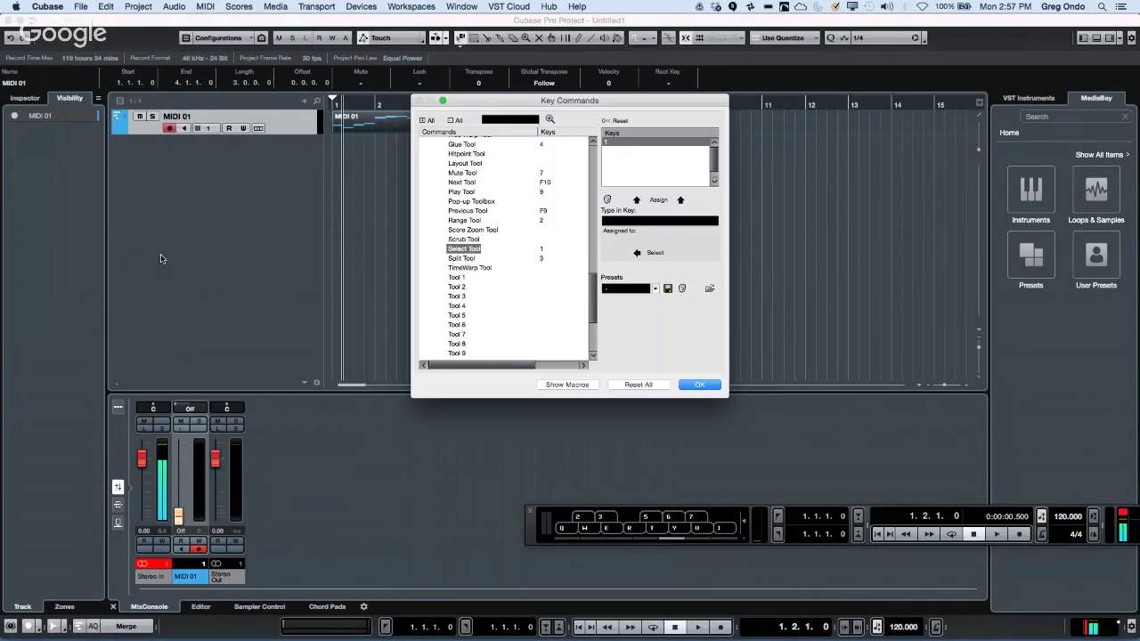
click(558, 385)
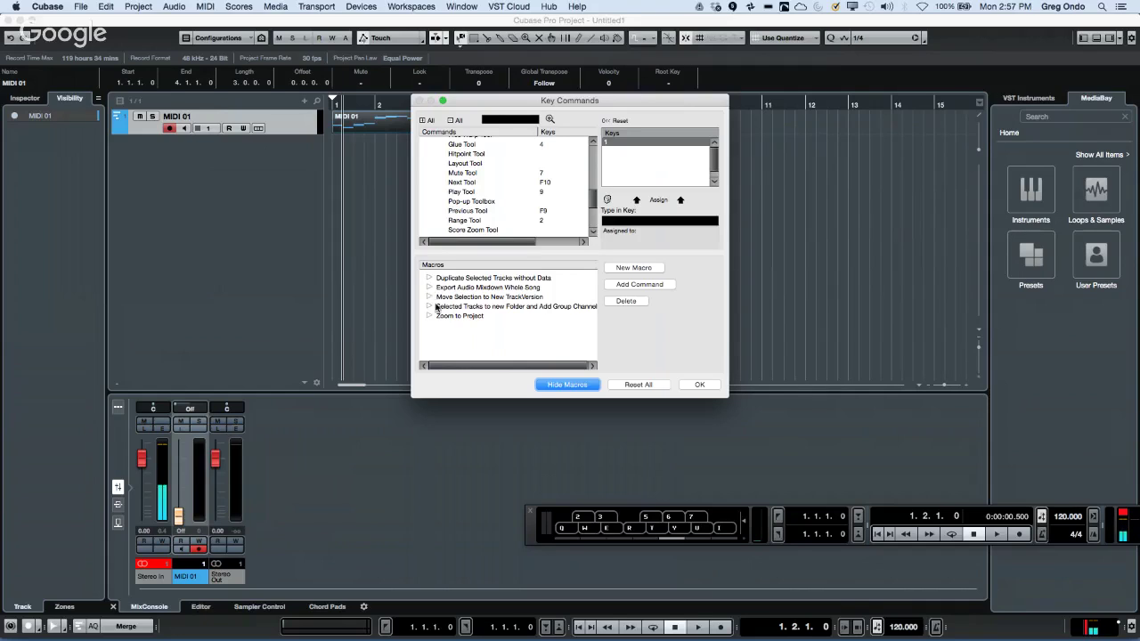
click(429, 298)
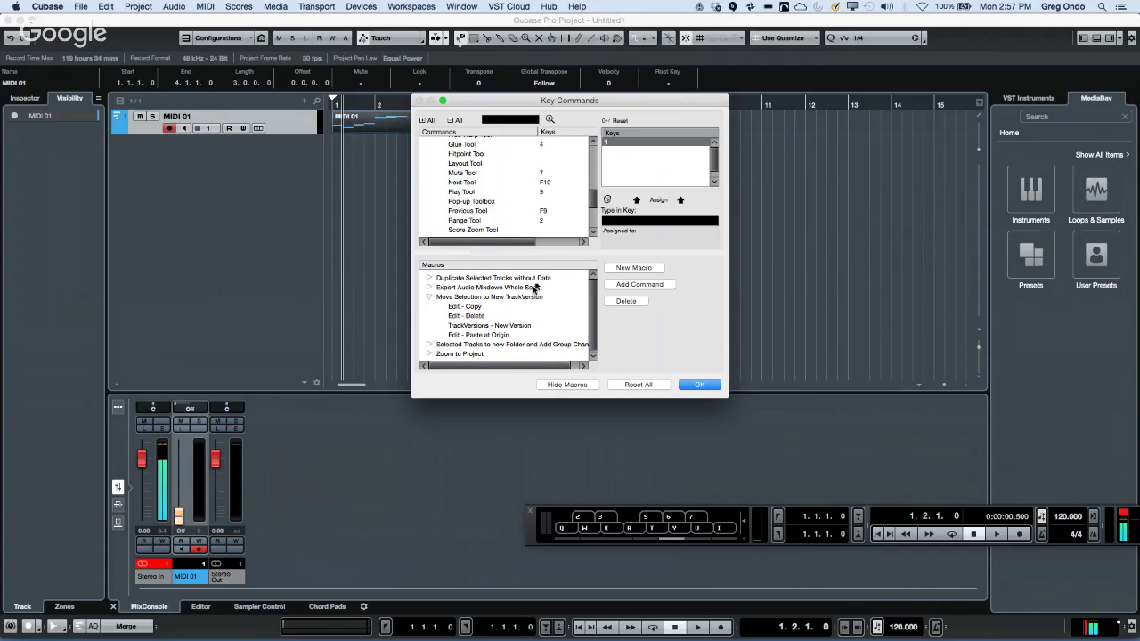
drag(477, 106, 544, 235)
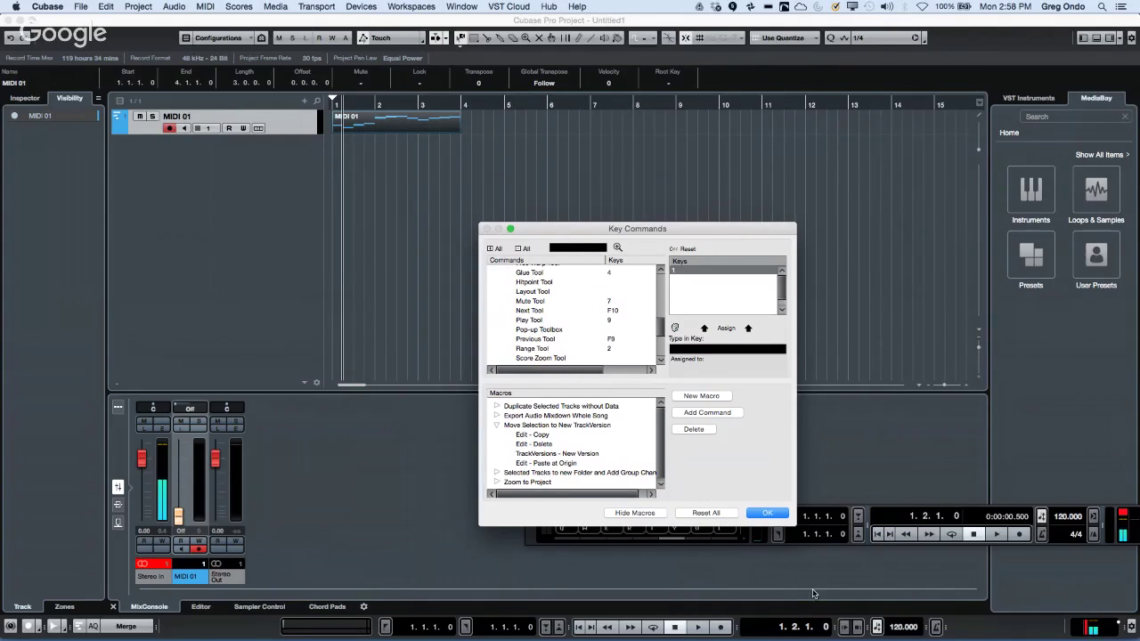
click(767, 515)
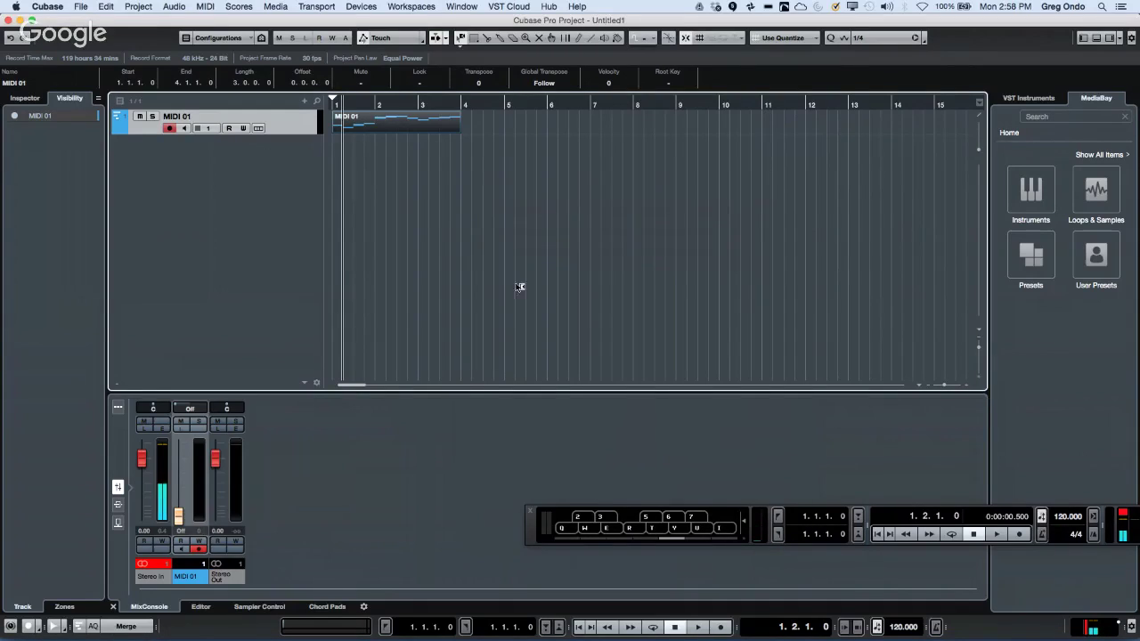
mouse_move(403, 128)
mouse_down()
mouse_move(573, 128)
mouse_move(401, 125)
mouse_up()
click(397, 152)
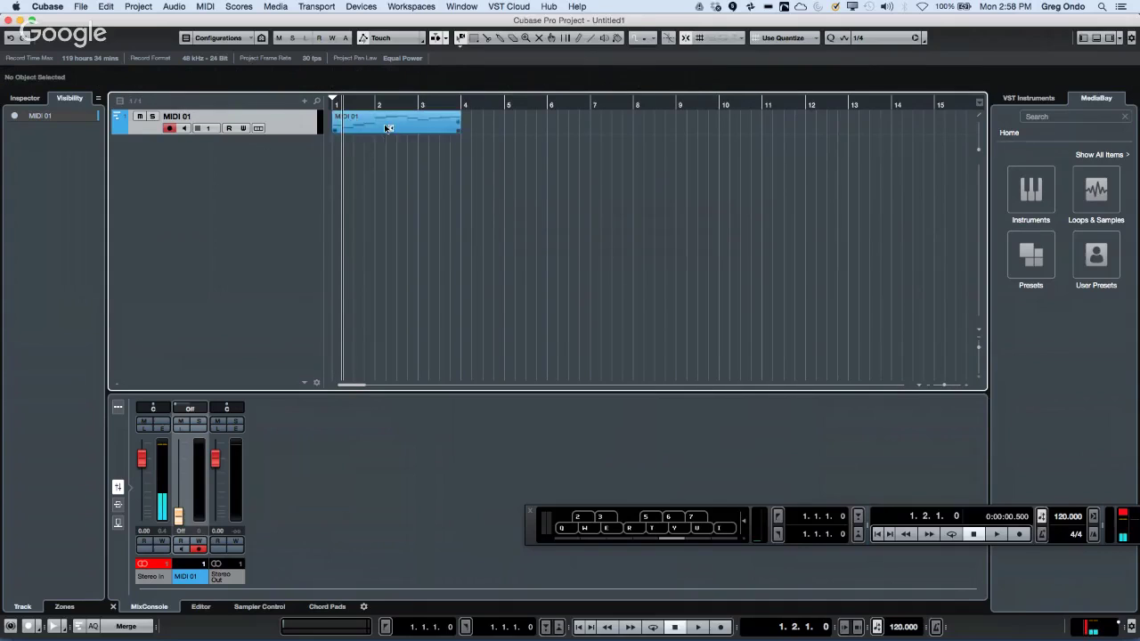
click(386, 128)
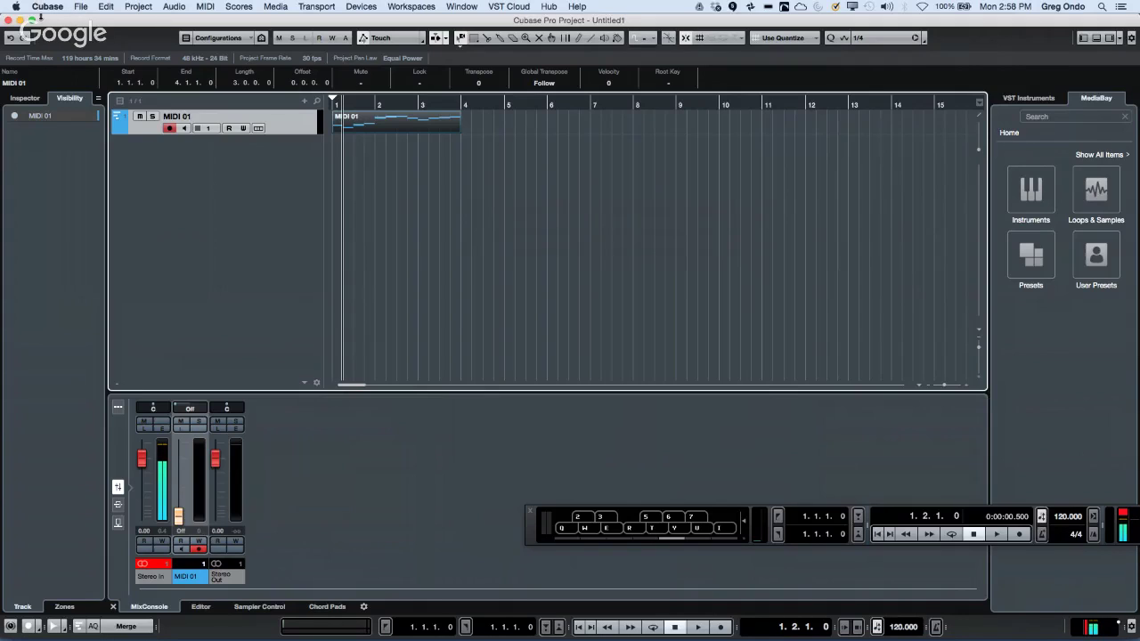
Open the Key Commands dialog, move it over the track area and enlarge it.
click(80, 6)
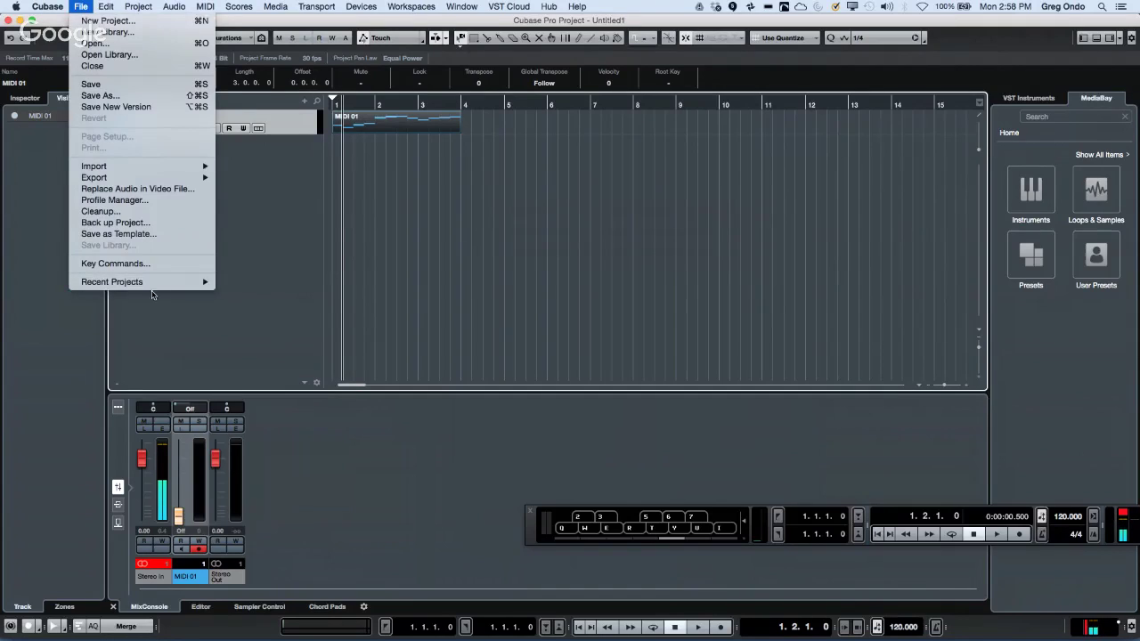
mouse_move(147, 284)
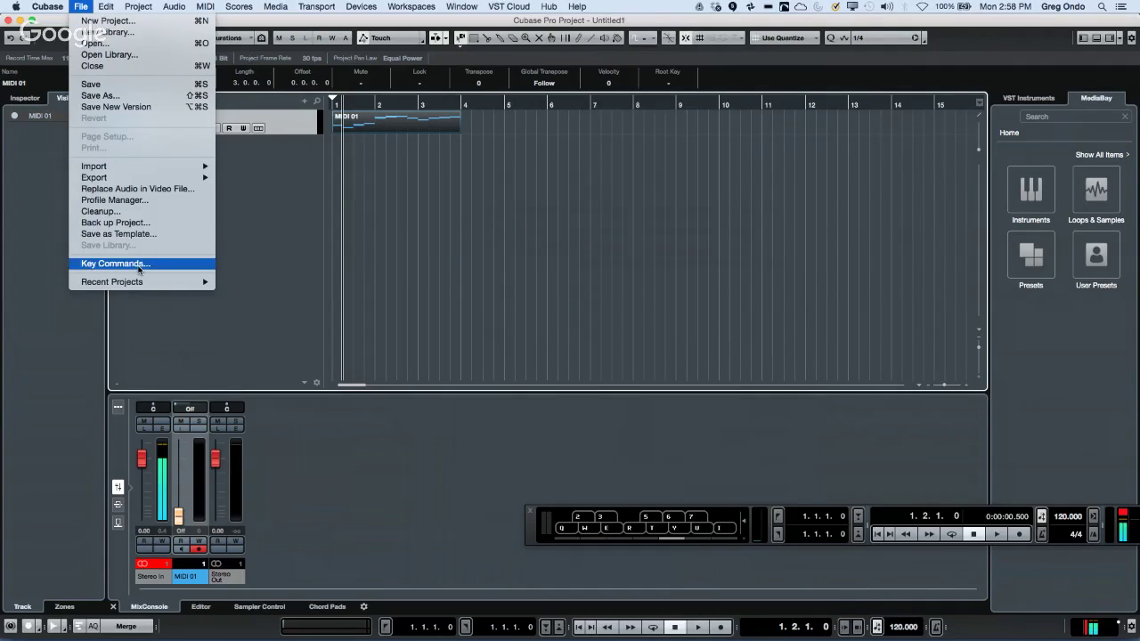
click(142, 264)
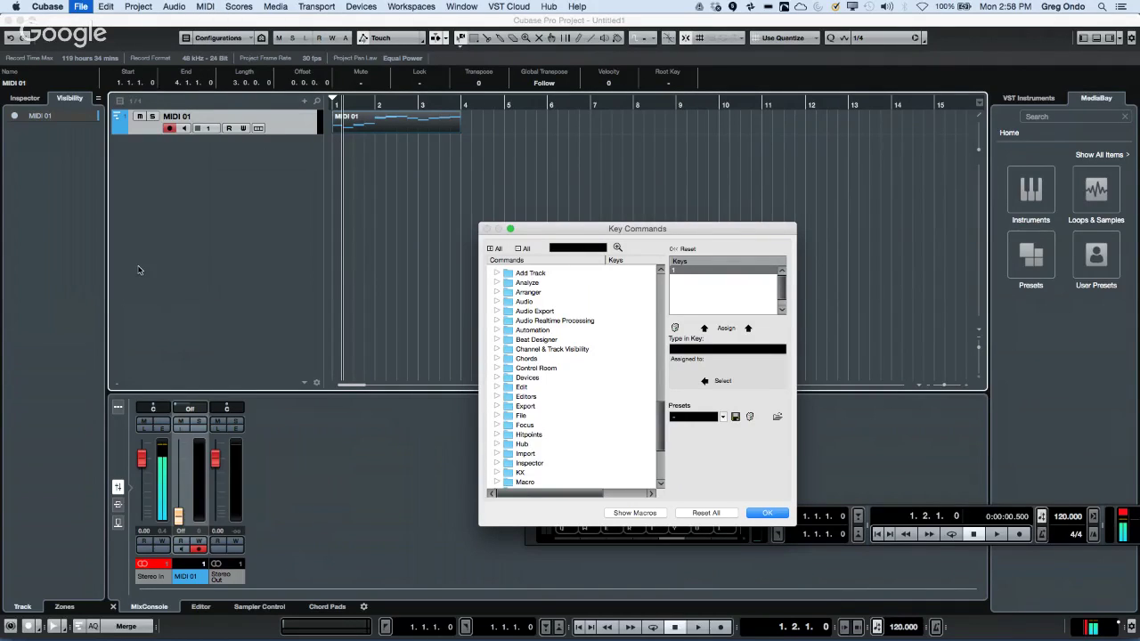
drag(550, 233, 325, 78)
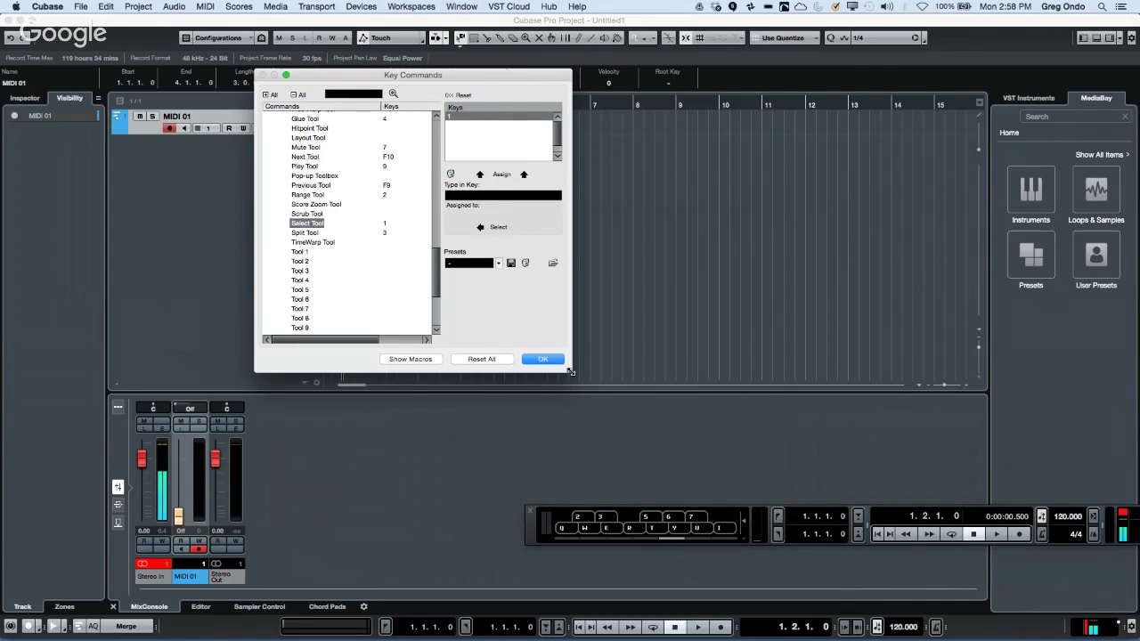
drag(571, 372, 643, 438)
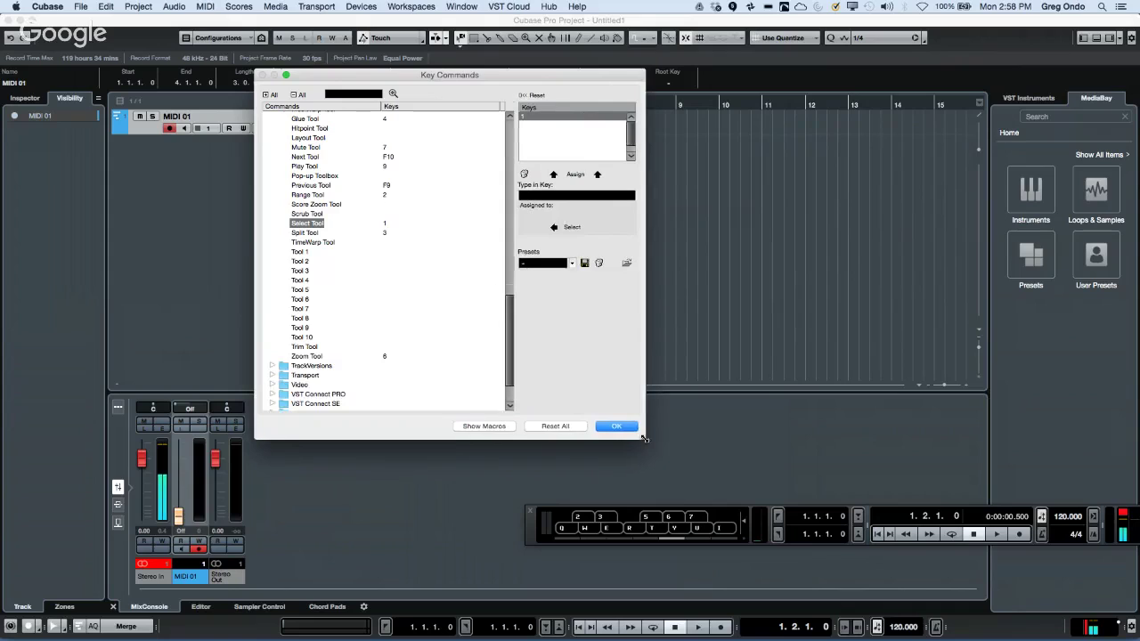
Show the macros in Key Commands and examine the commands inside Duplicate Selected Tracks without Data.
click(485, 427)
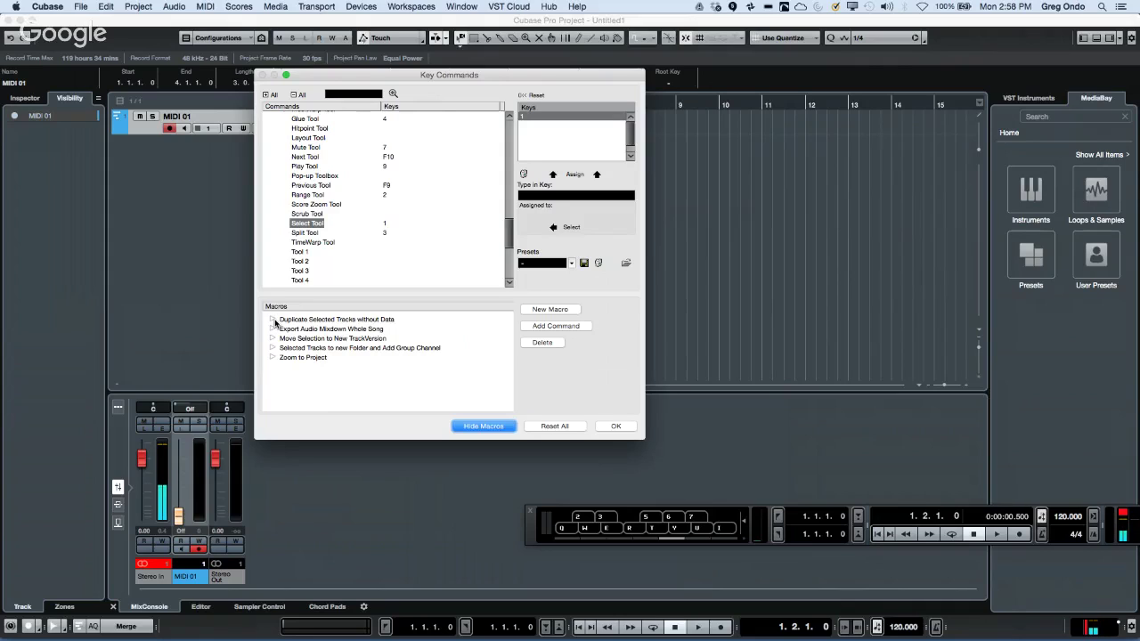
click(273, 320)
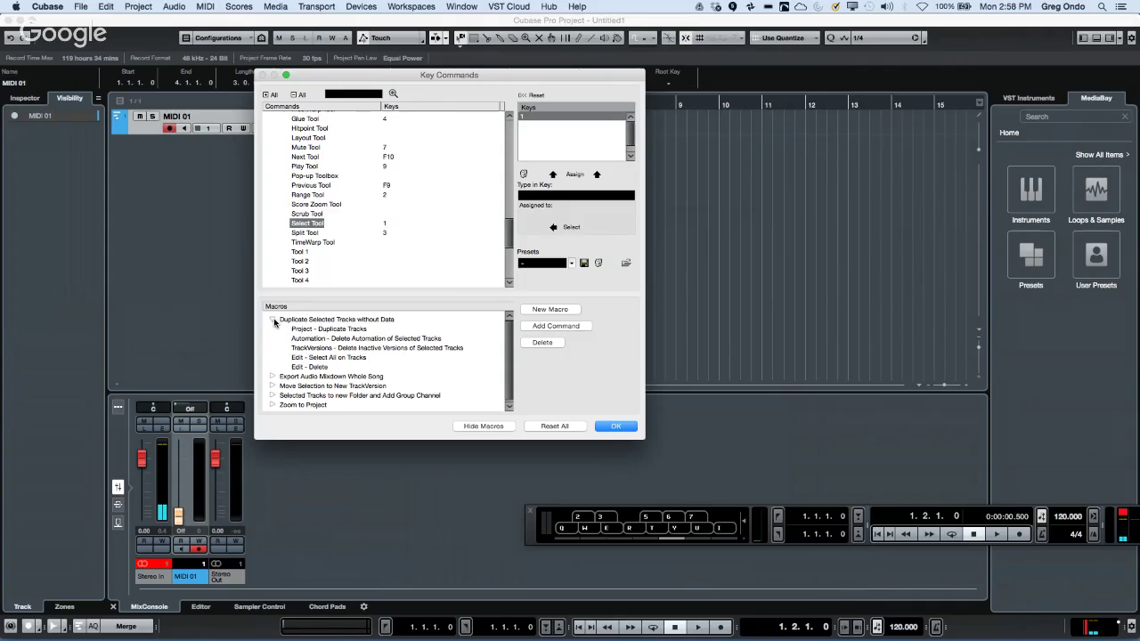
drag(355, 81, 580, 135)
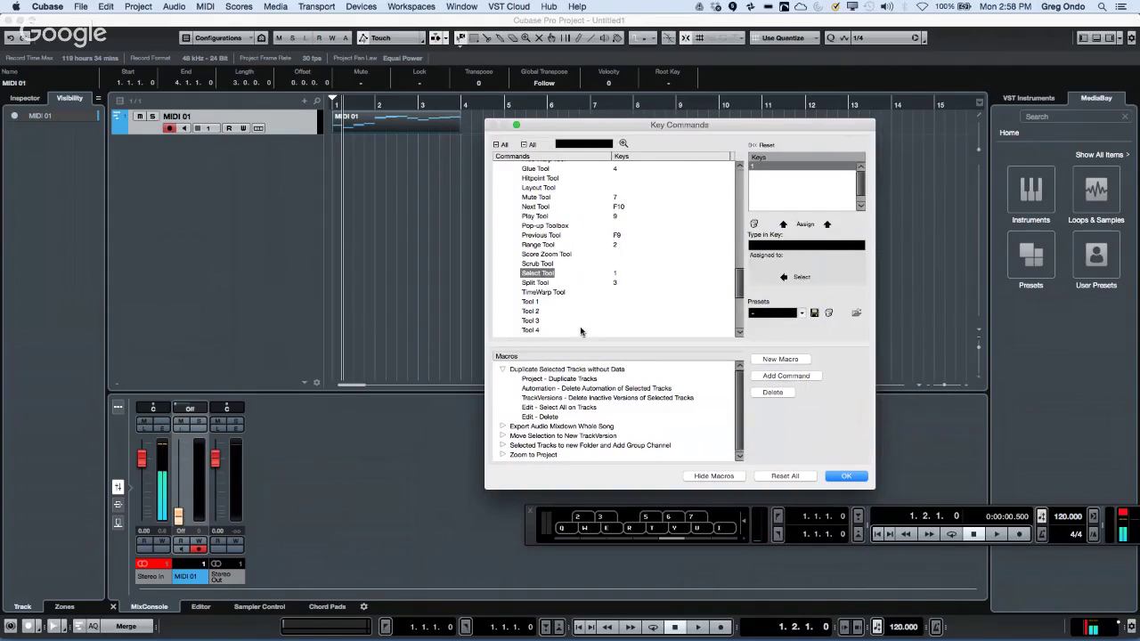
Create a new macro named uskutfskutfs.
click(785, 361)
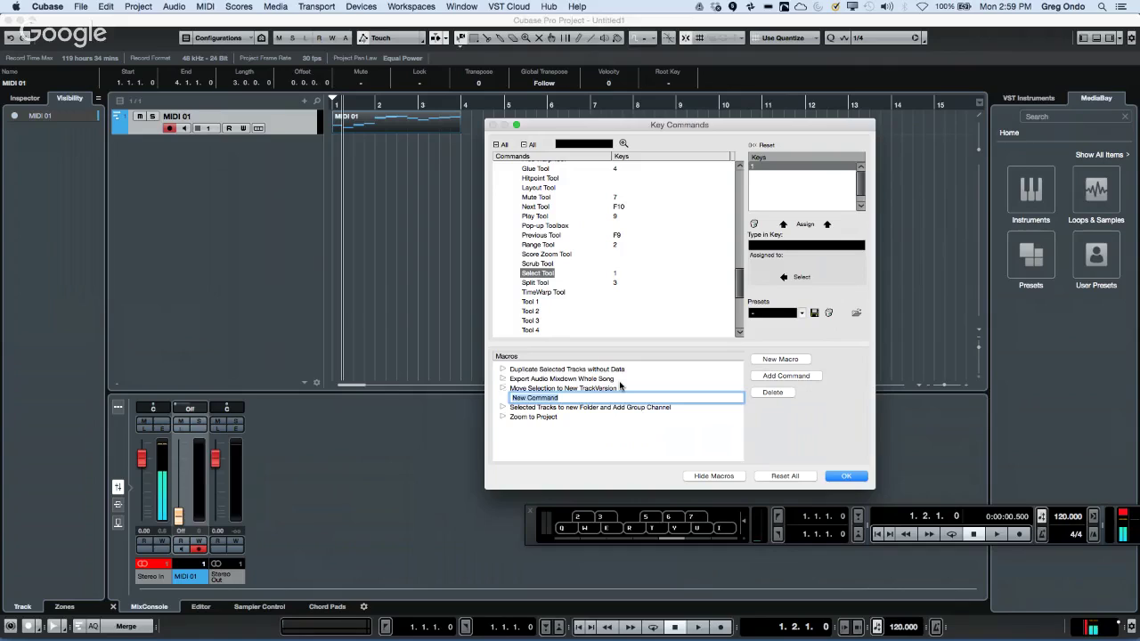
text(uskuffskuffs)
key(Return)
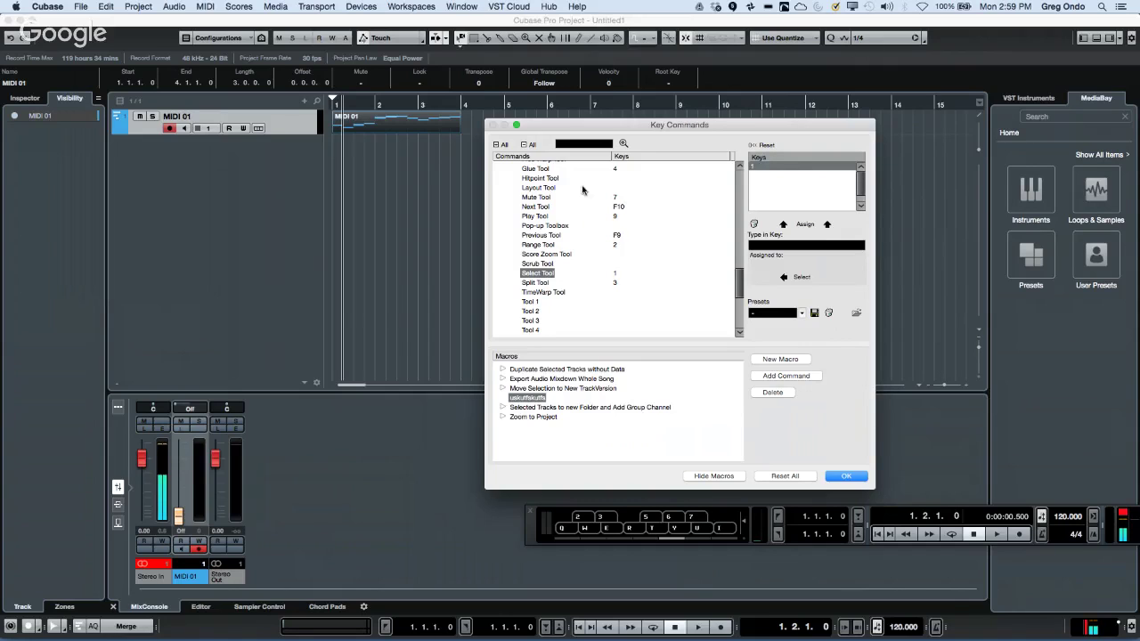
Add the Legato command from the MIDI category to the new macro.
scroll(578, 185, up, 10)
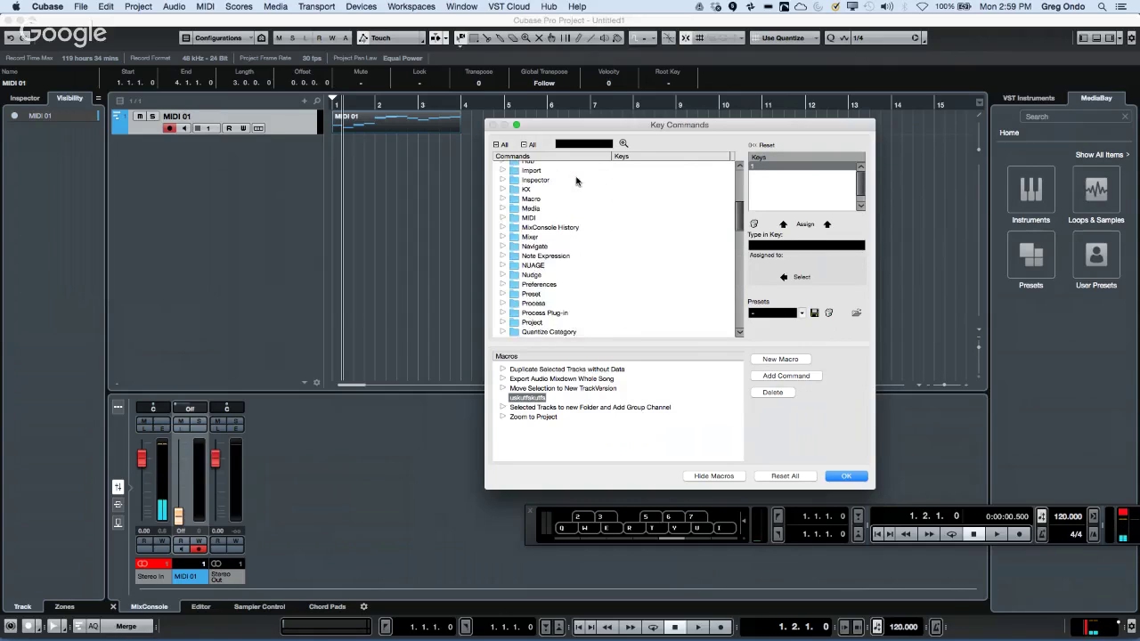
click(504, 175)
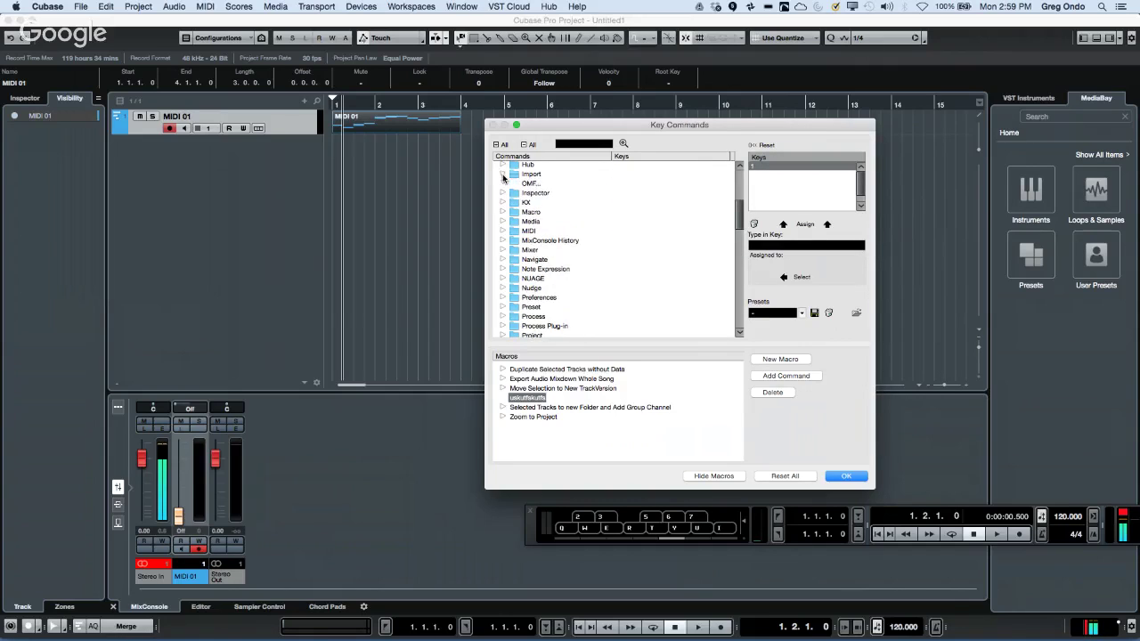
click(505, 232)
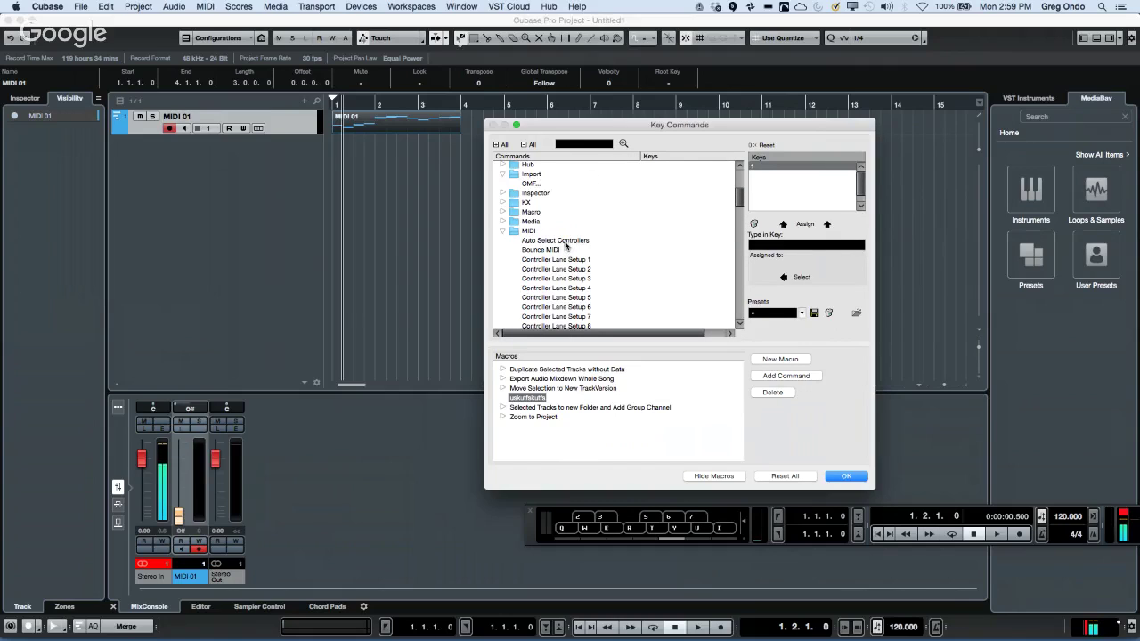
scroll(567, 242, down, 1)
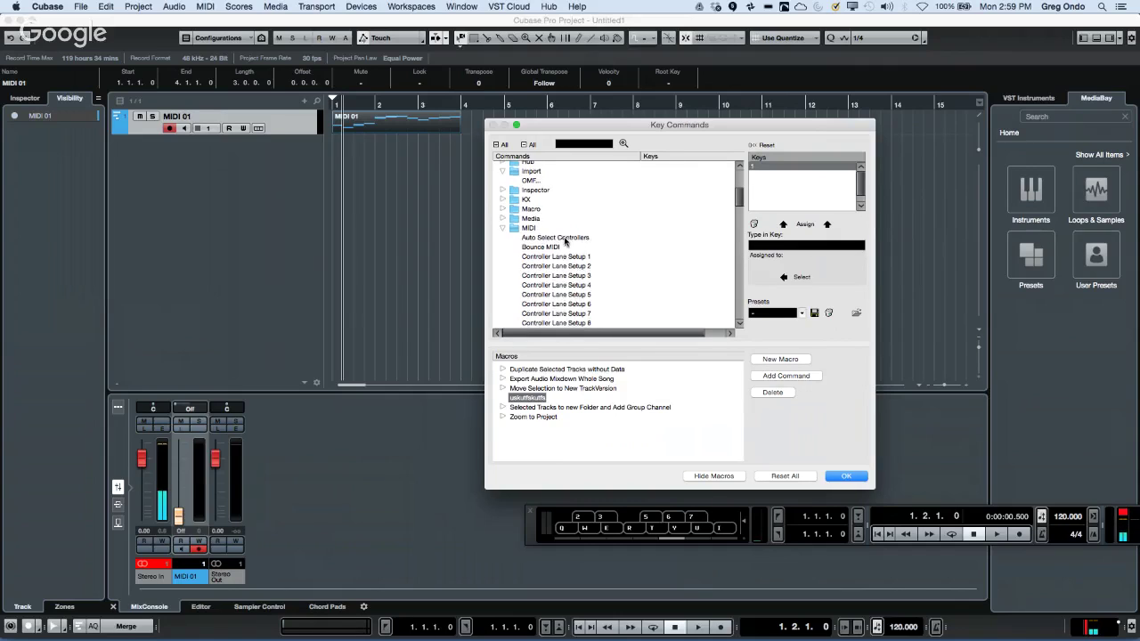
scroll(571, 242, down, 10)
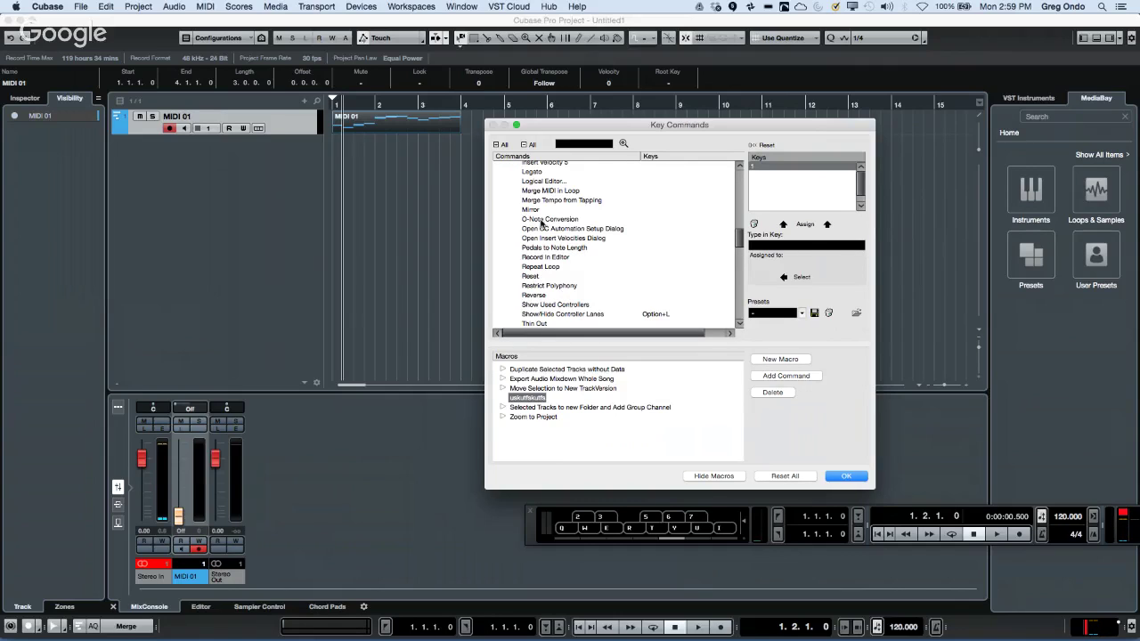
click(541, 172)
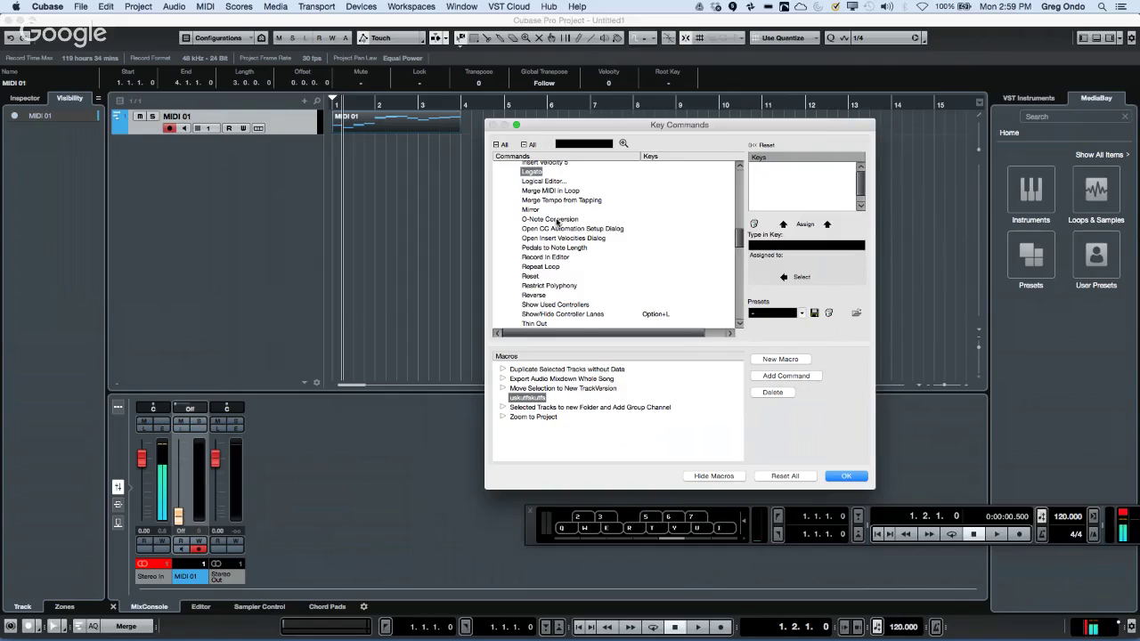
click(802, 378)
Add the MIDI commands Record In Editor and Reverse to the new macro.
click(567, 259)
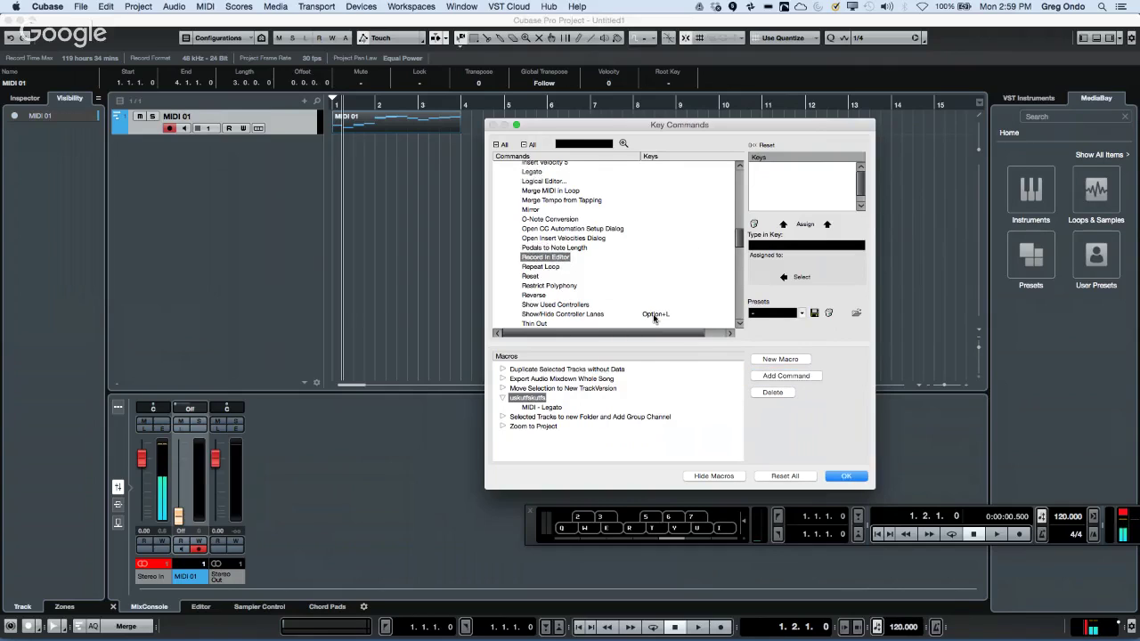
click(799, 376)
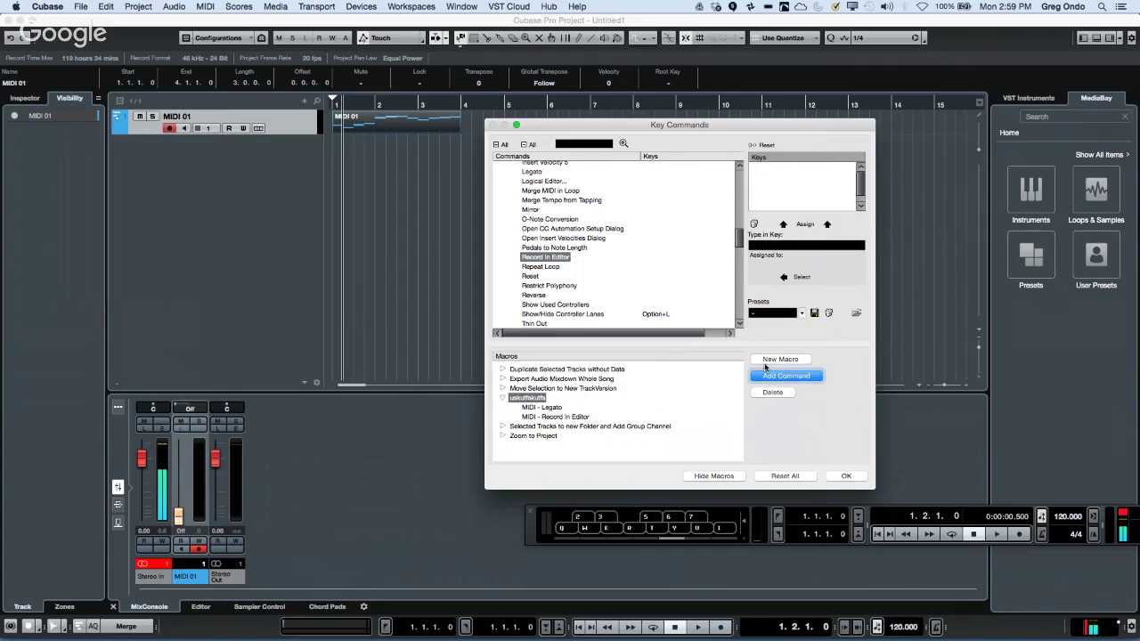
scroll(579, 273, down, 2)
click(562, 278)
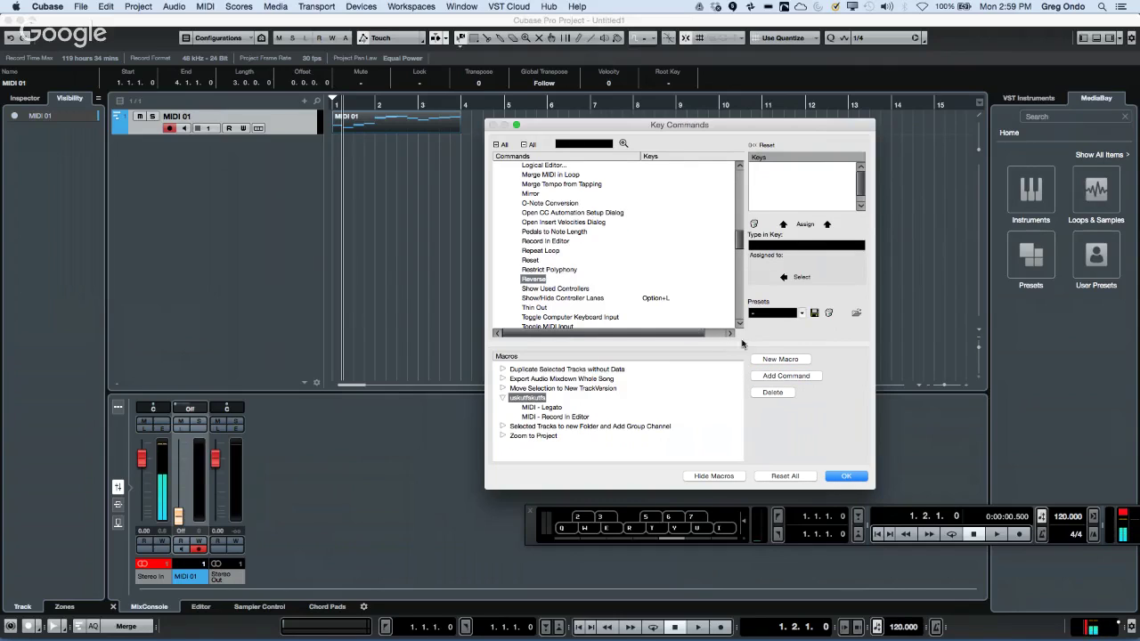
click(783, 379)
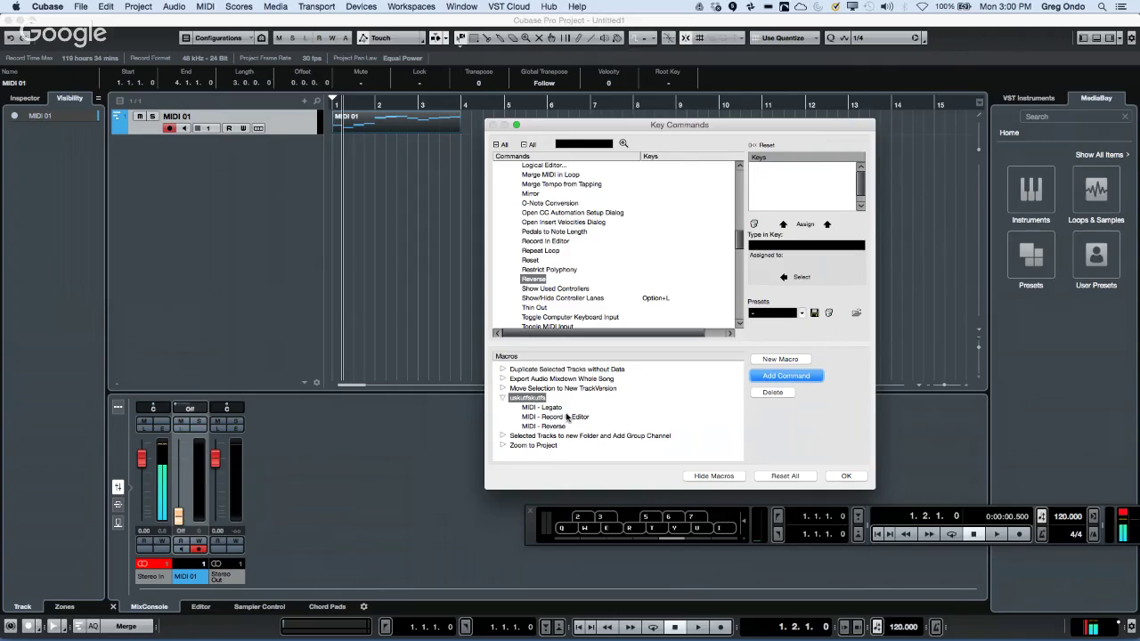
Examine the command categories available for macros, including the Devices and MIDI commands.
click(558, 409)
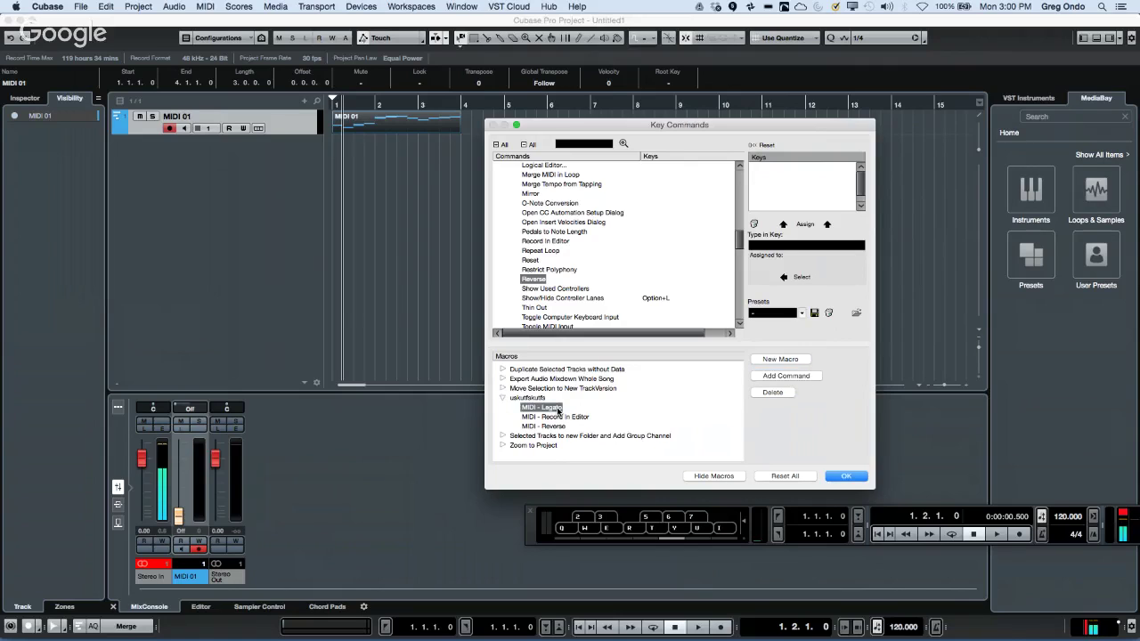
scroll(592, 267, down, 2)
scroll(589, 264, up, 10)
scroll(589, 265, up, 10)
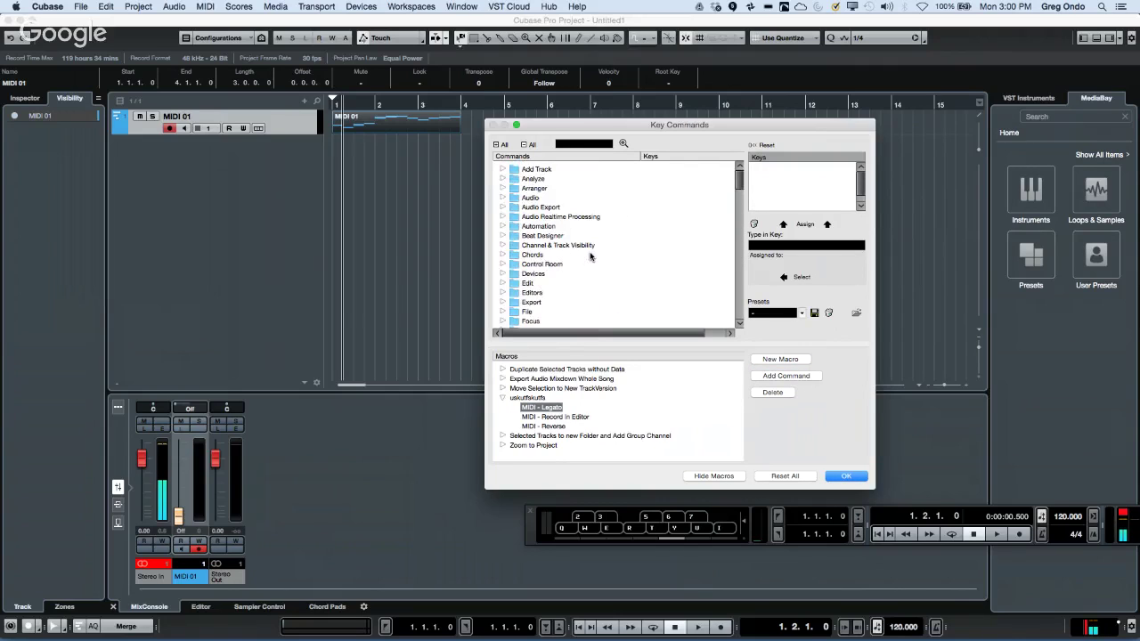
click(508, 276)
scroll(570, 283, down, 3)
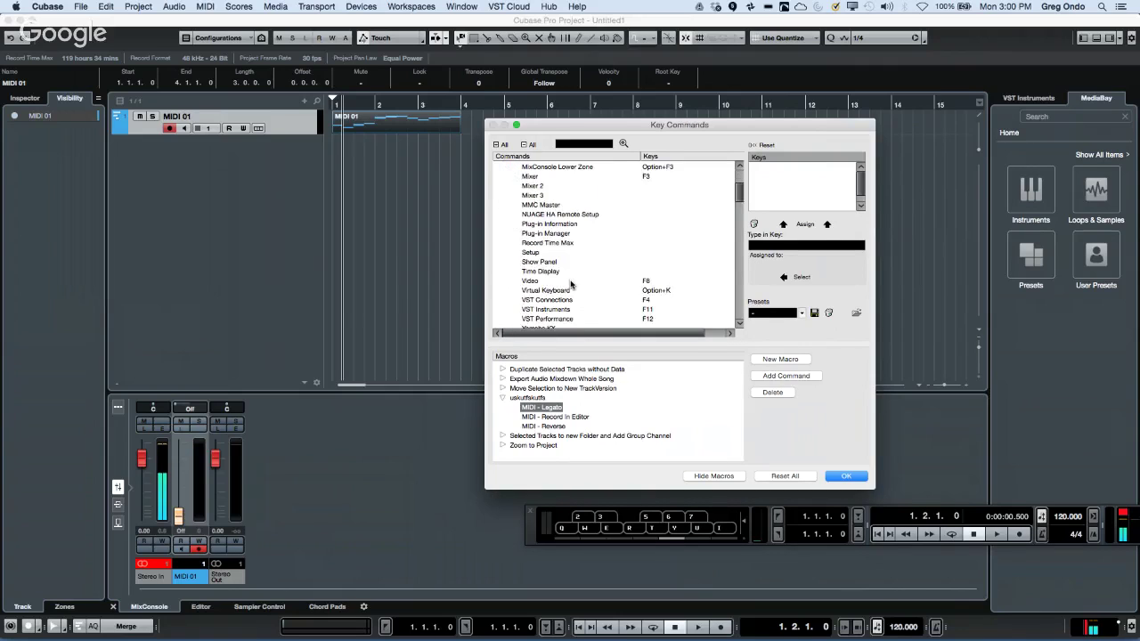
scroll(571, 284, down, 3)
scroll(570, 285, up, 3)
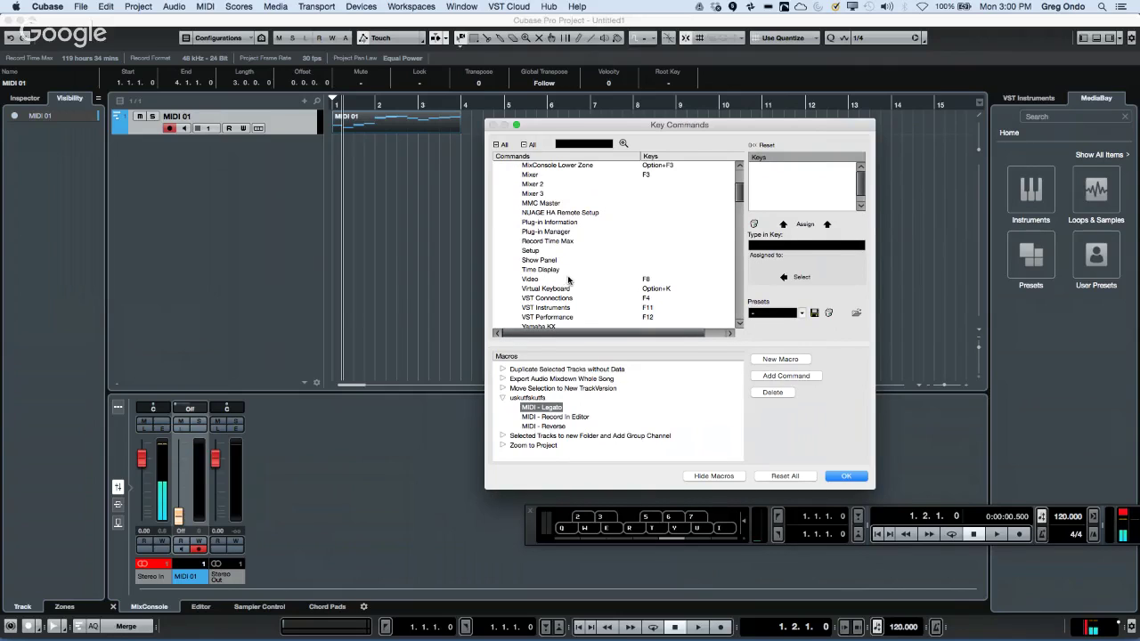
scroll(577, 239, up, 3)
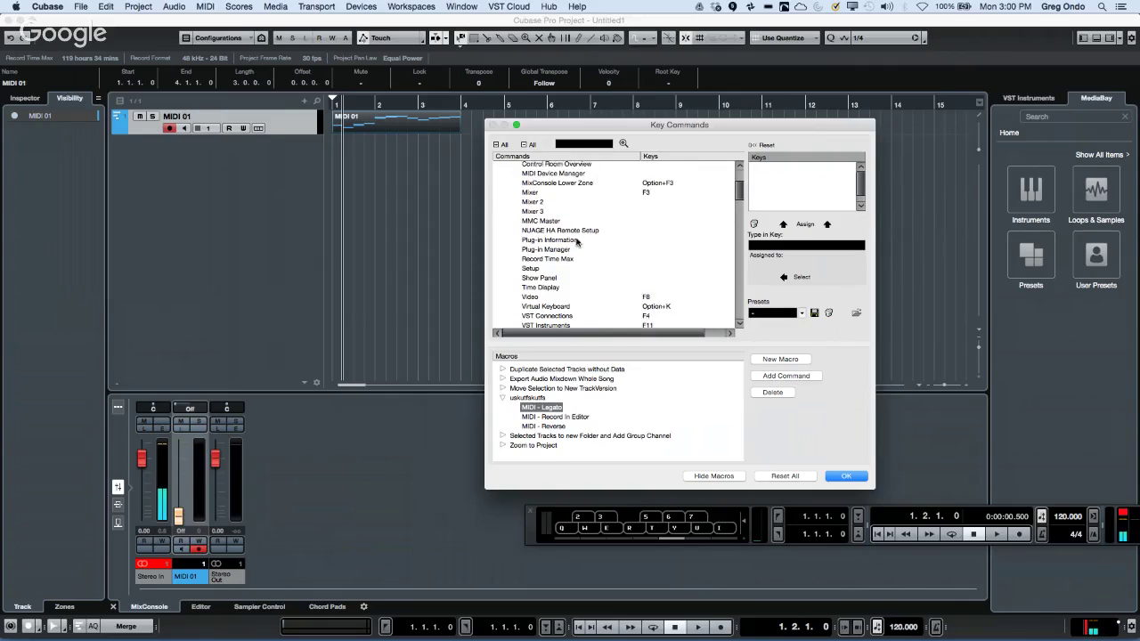
click(501, 220)
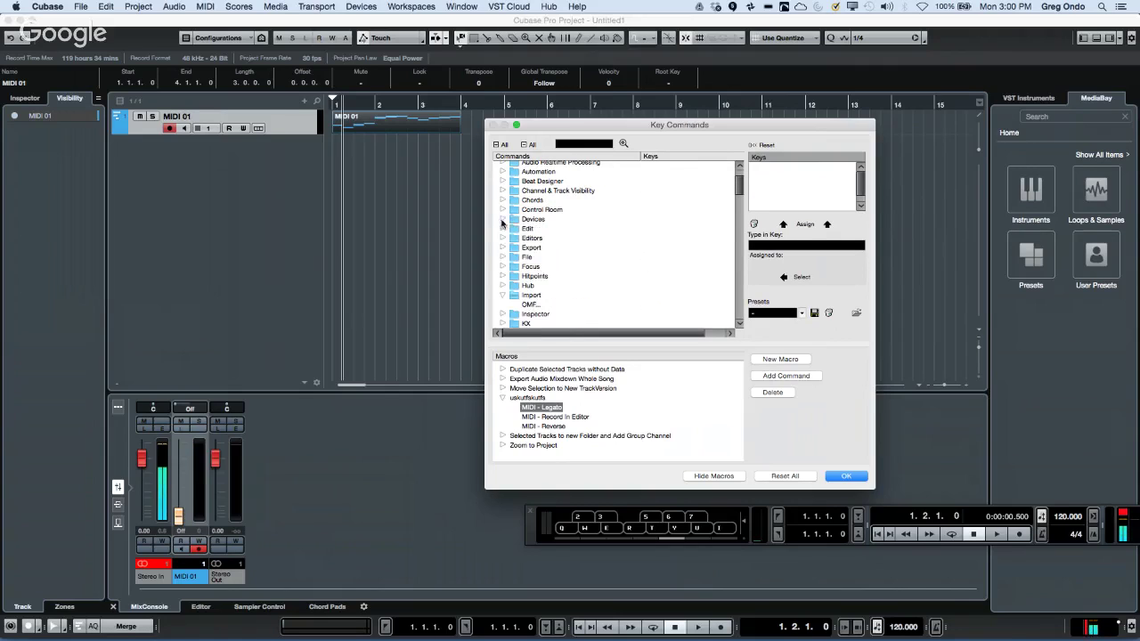
scroll(599, 272, down, 3)
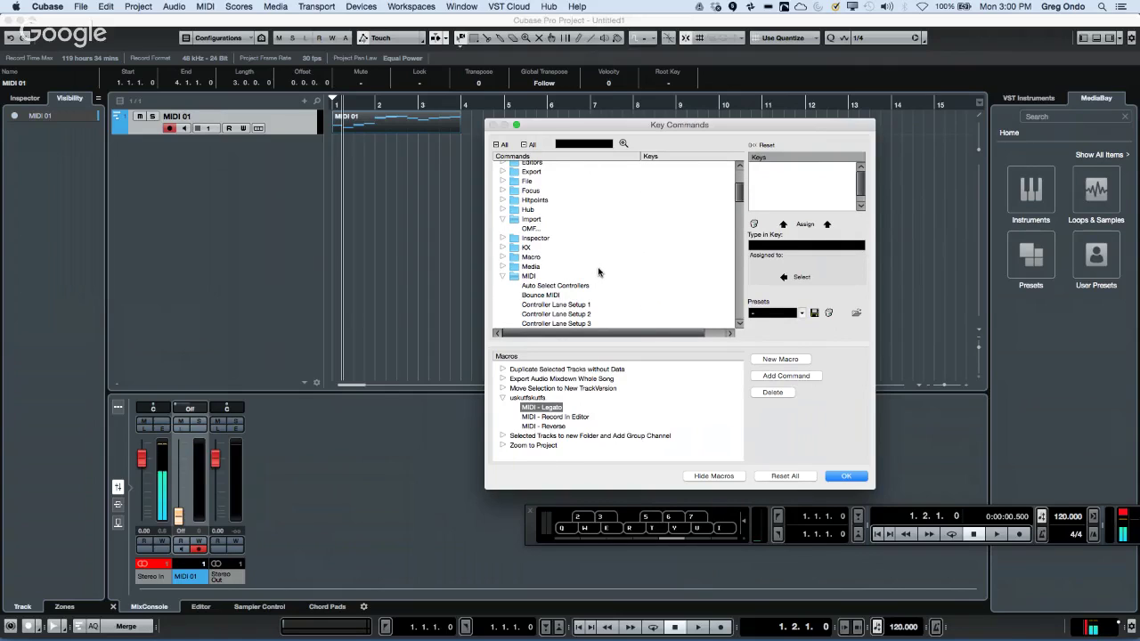
scroll(599, 272, down, 10)
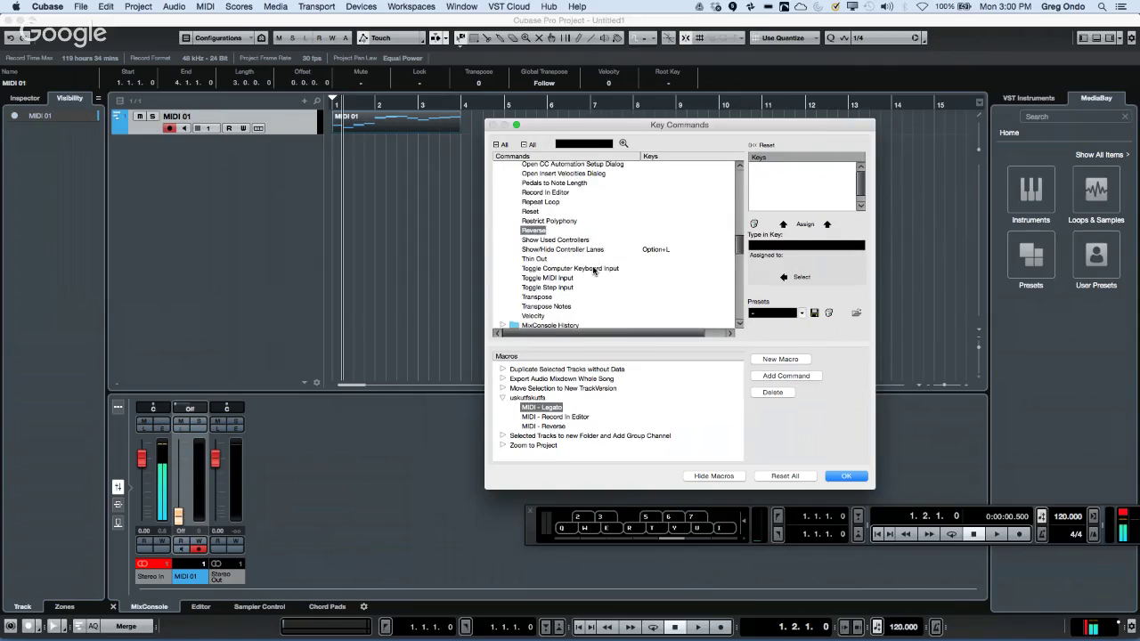
scroll(594, 270, down, 3)
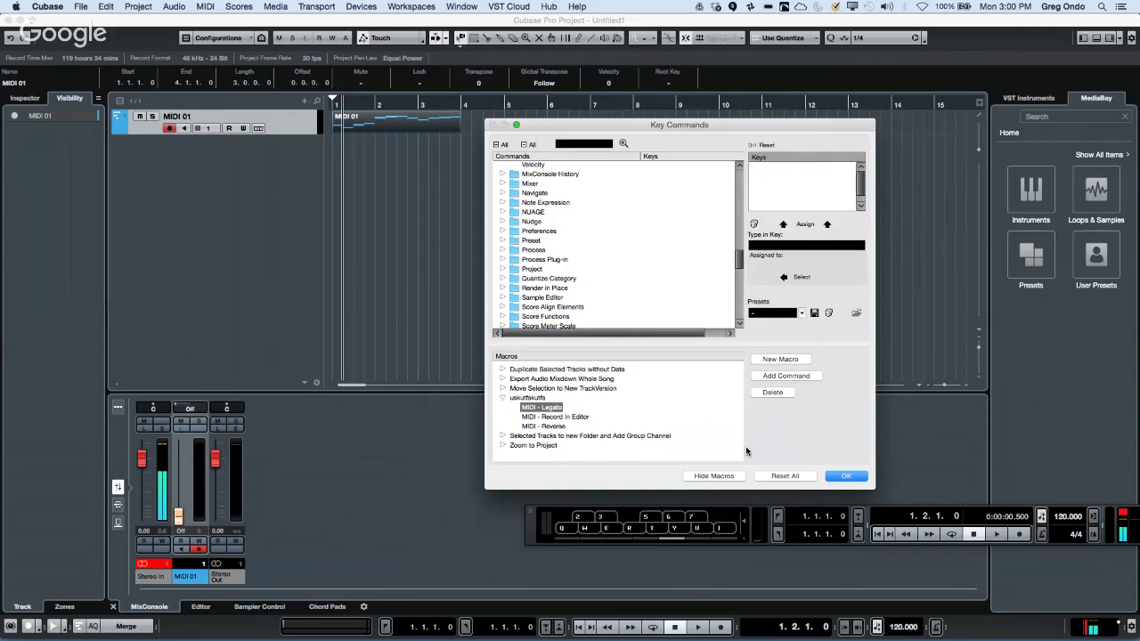
Examine the commands in the Export Audio Mixdown Whole Song and Duplicate Selected Tracks without Data macros, and close Key Commands.
click(504, 380)
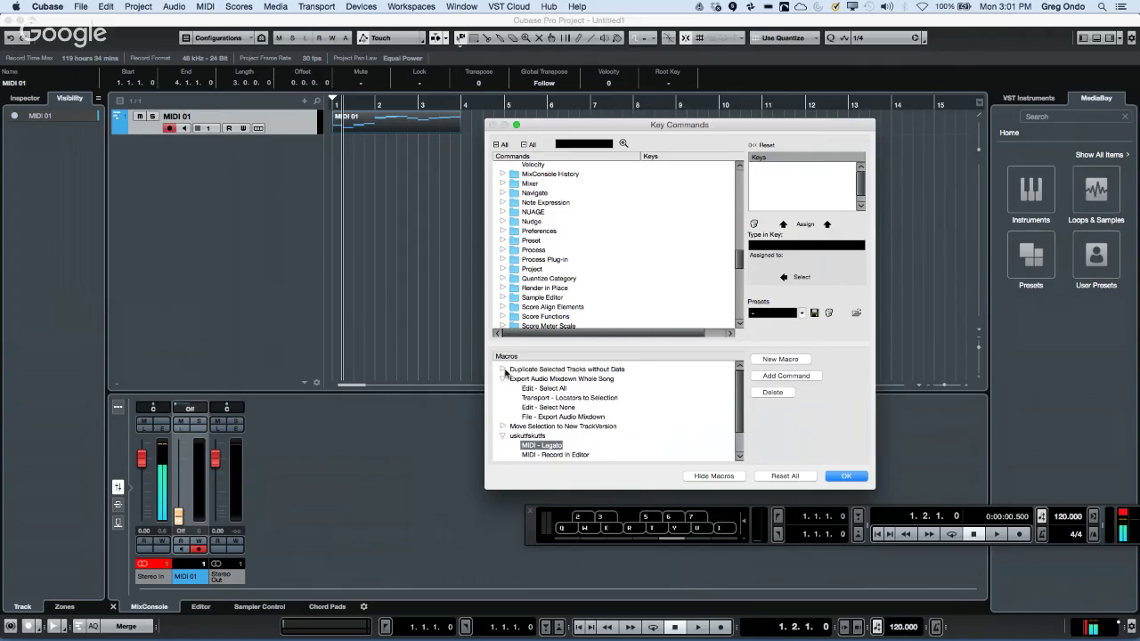
click(504, 371)
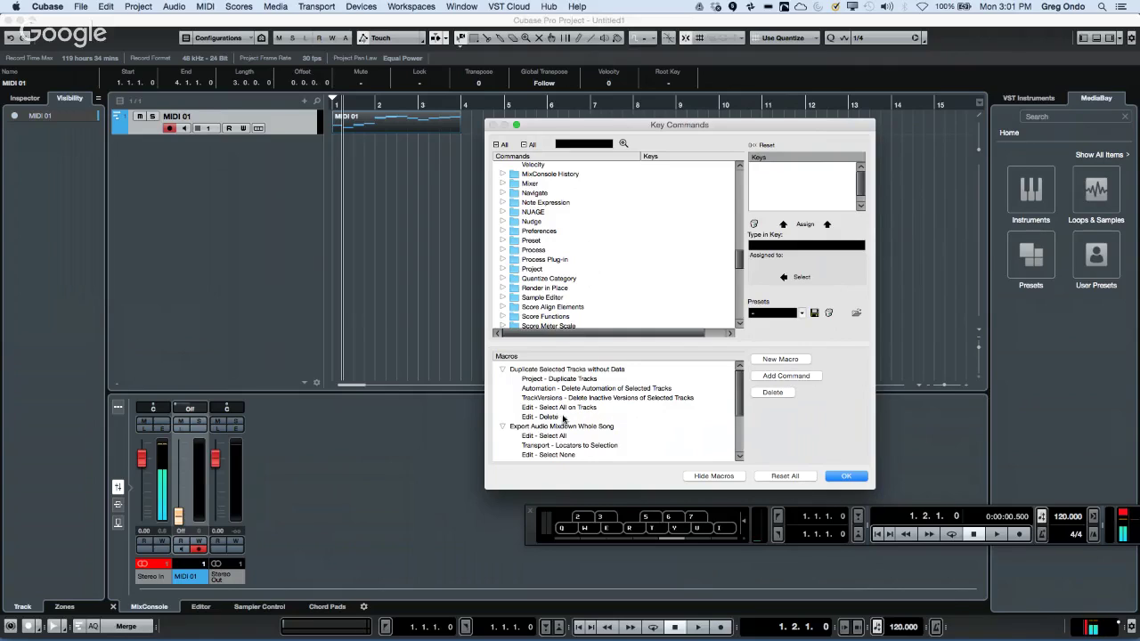
click(843, 476)
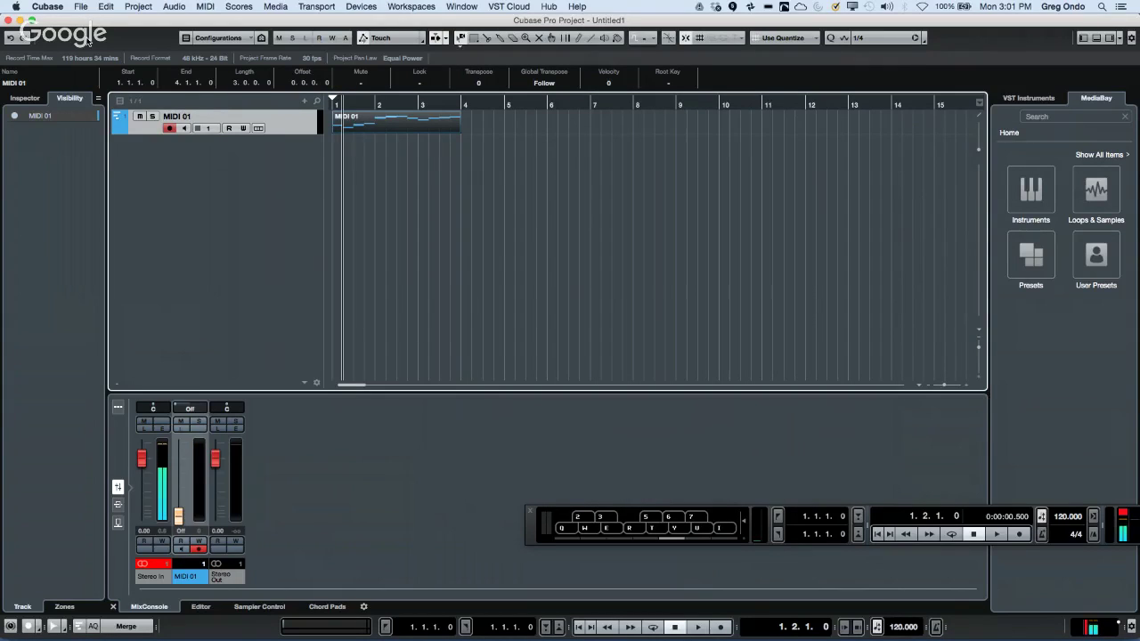
Run the Duplicate Selected Tracks without Data macro on the MIDI 01 track, and keep the Object Selection tool active.
click(105, 6)
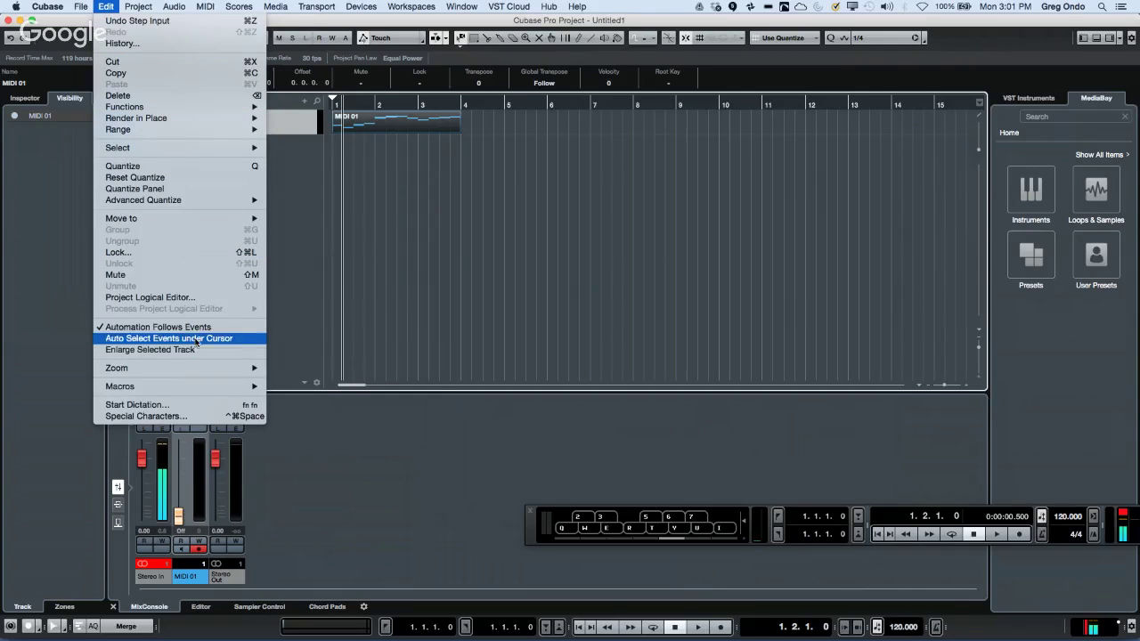
mouse_move(202, 392)
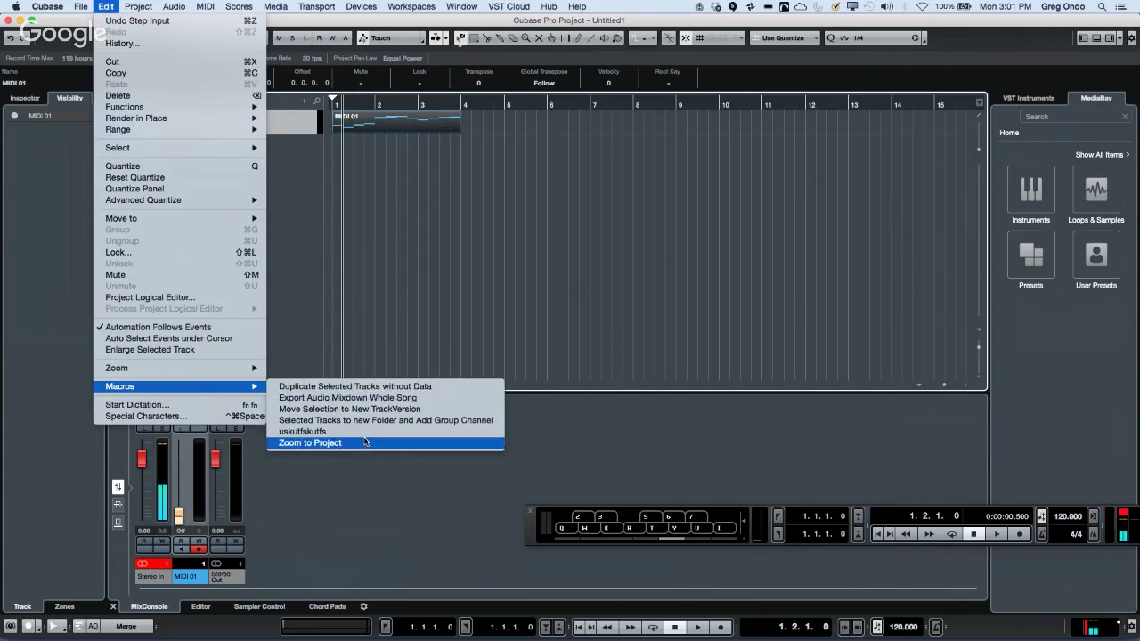
click(387, 387)
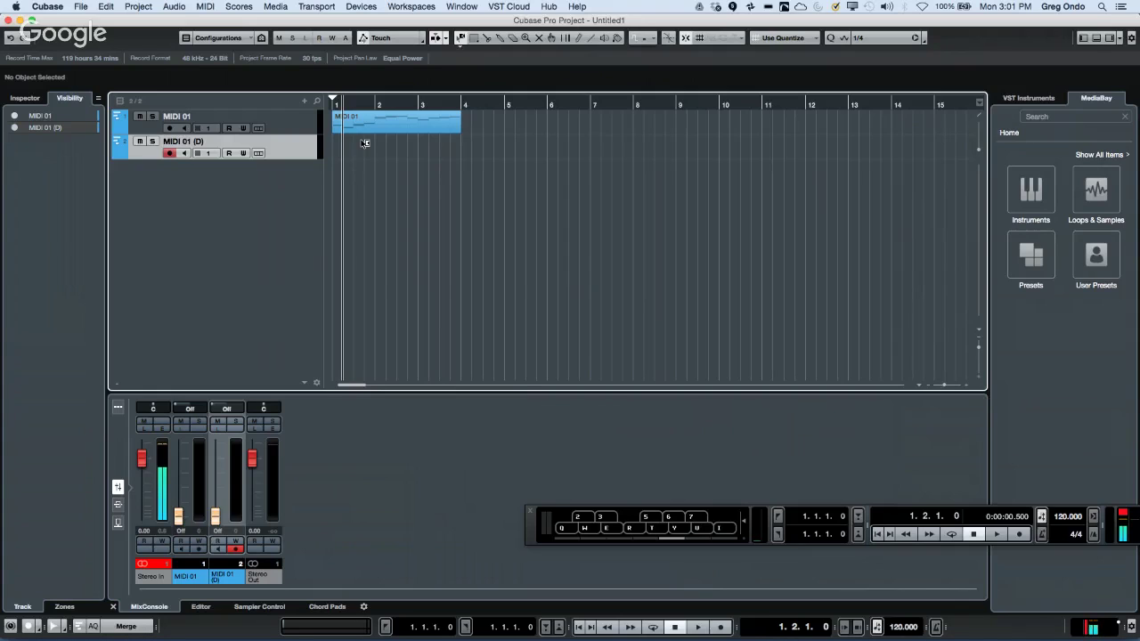
right_click(406, 140)
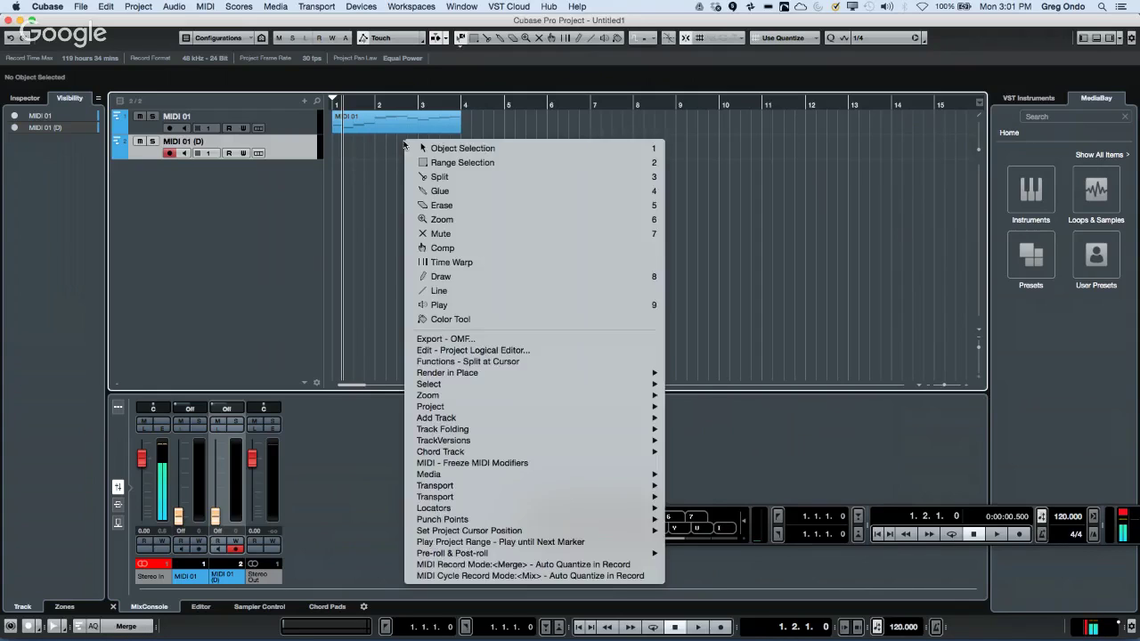
click(433, 148)
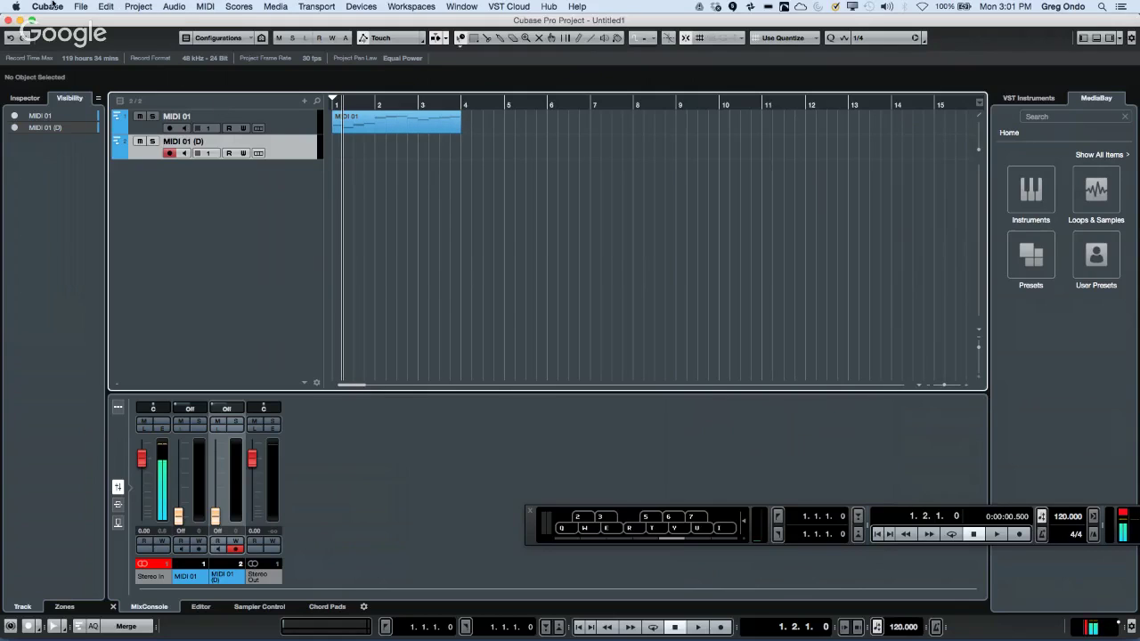
Examine the macros listed in the Macro category of Key Commands, select Move Selection to New TrackVersion, and close the dialog.
click(81, 6)
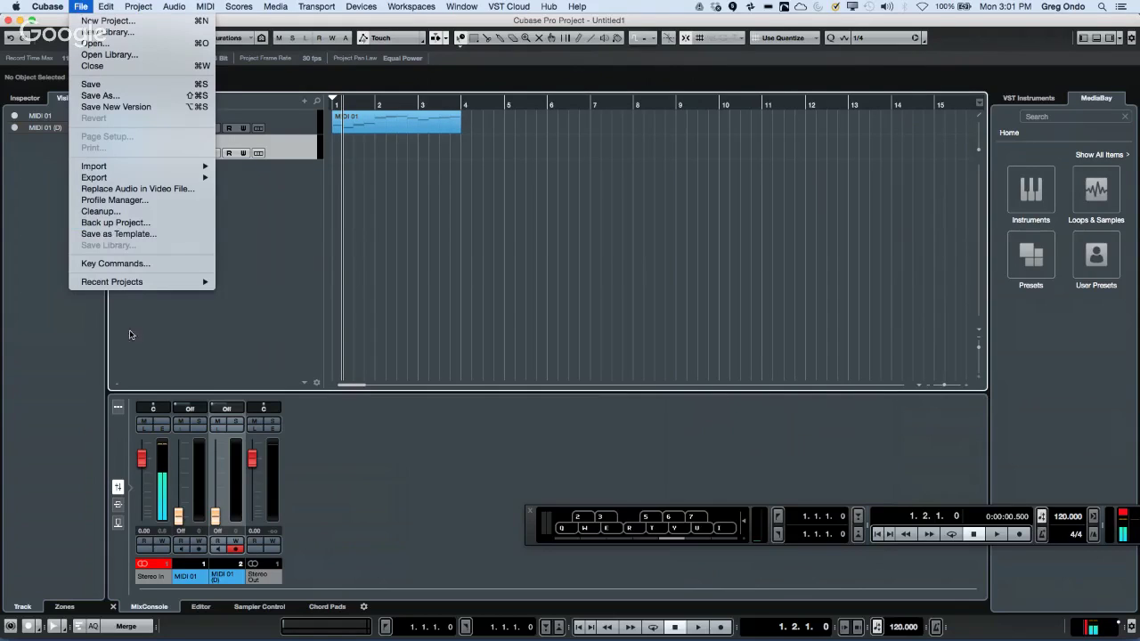
click(140, 264)
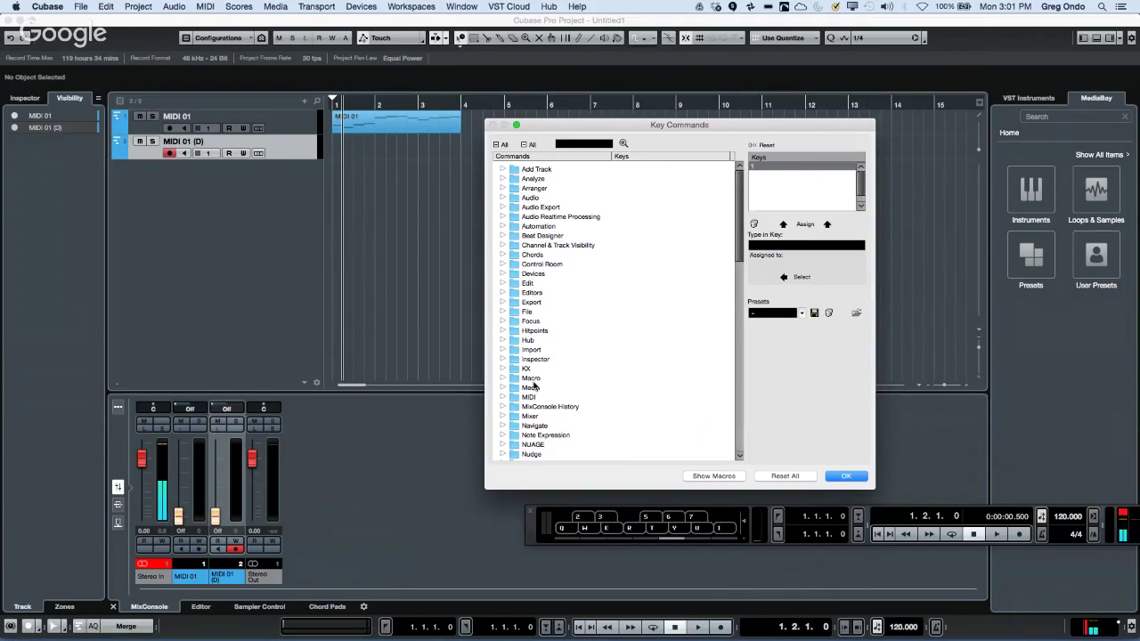
scroll(521, 375, down, 10)
click(525, 369)
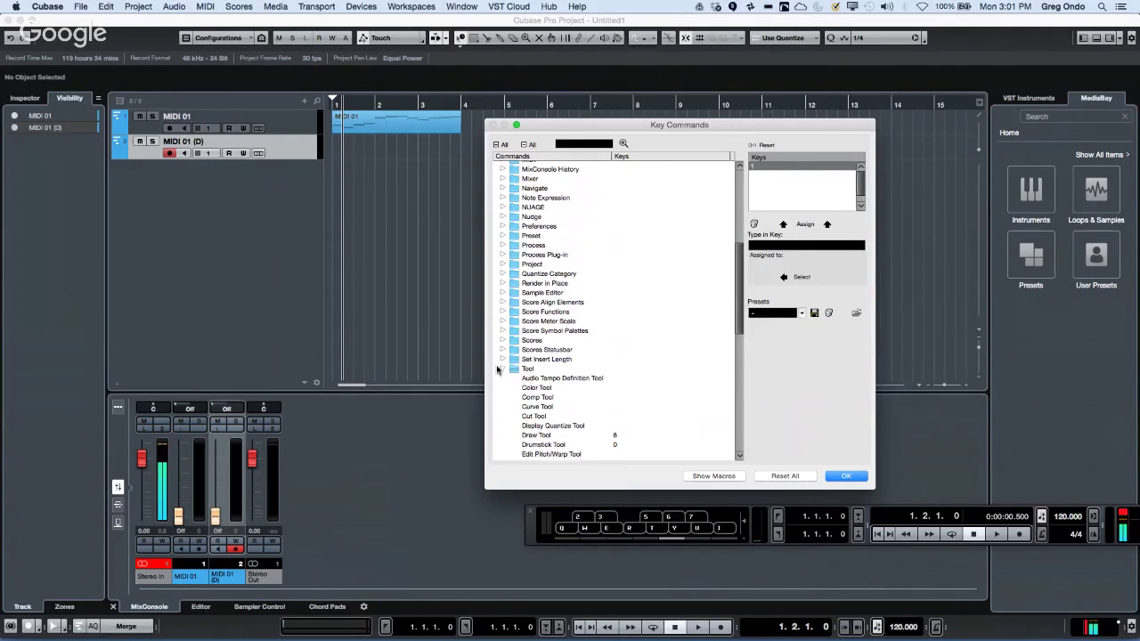
click(501, 369)
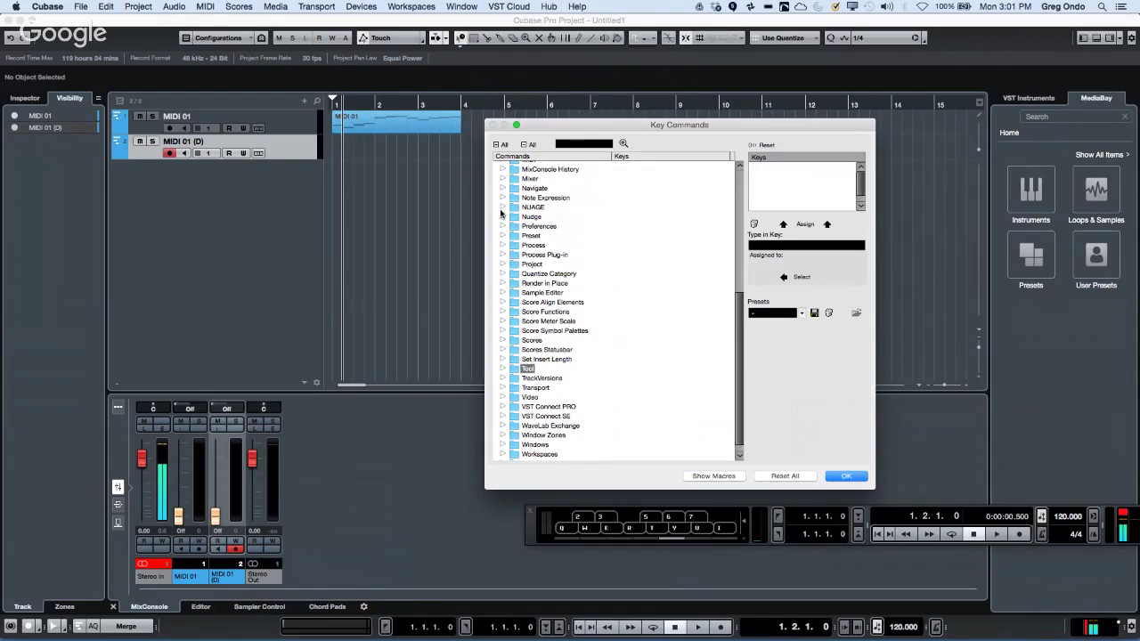
scroll(508, 214, up, 2)
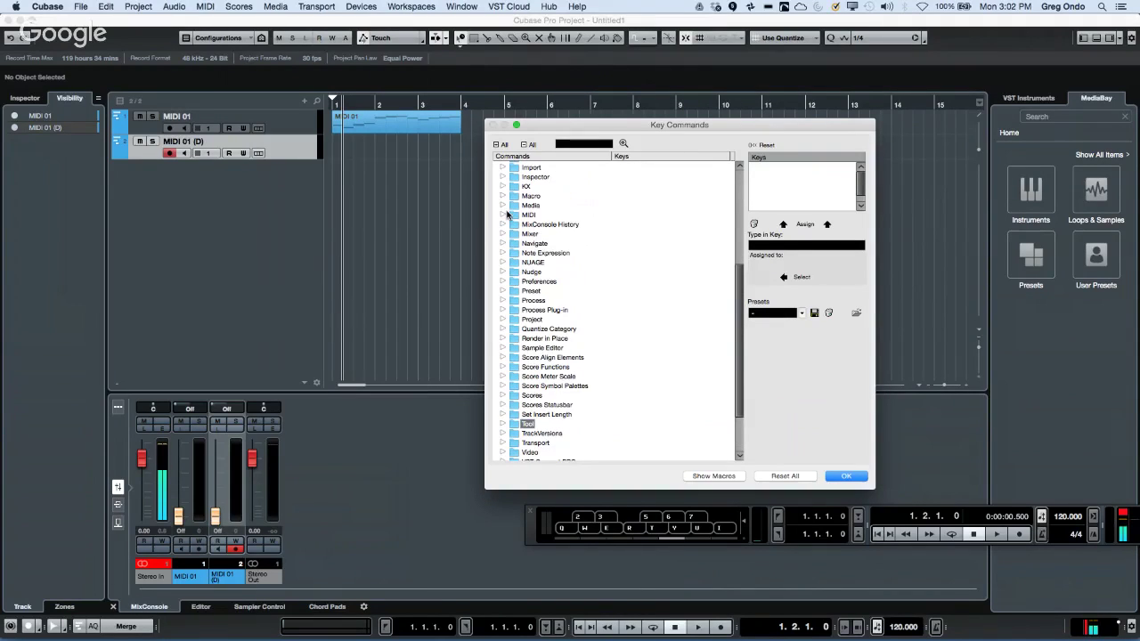
scroll(510, 218, up, 1)
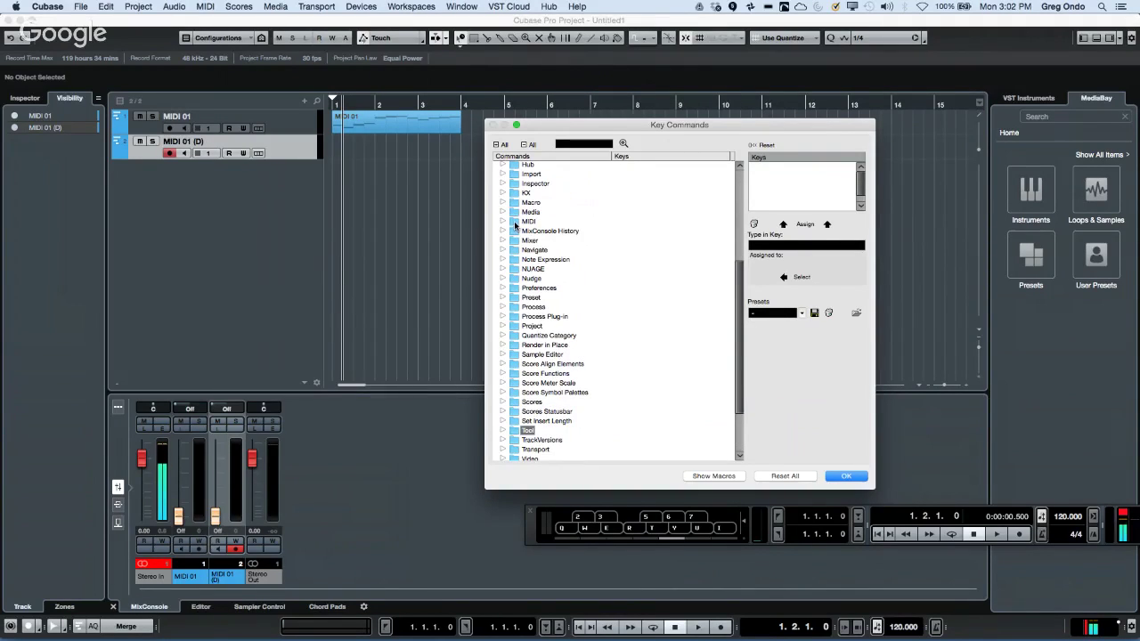
click(504, 204)
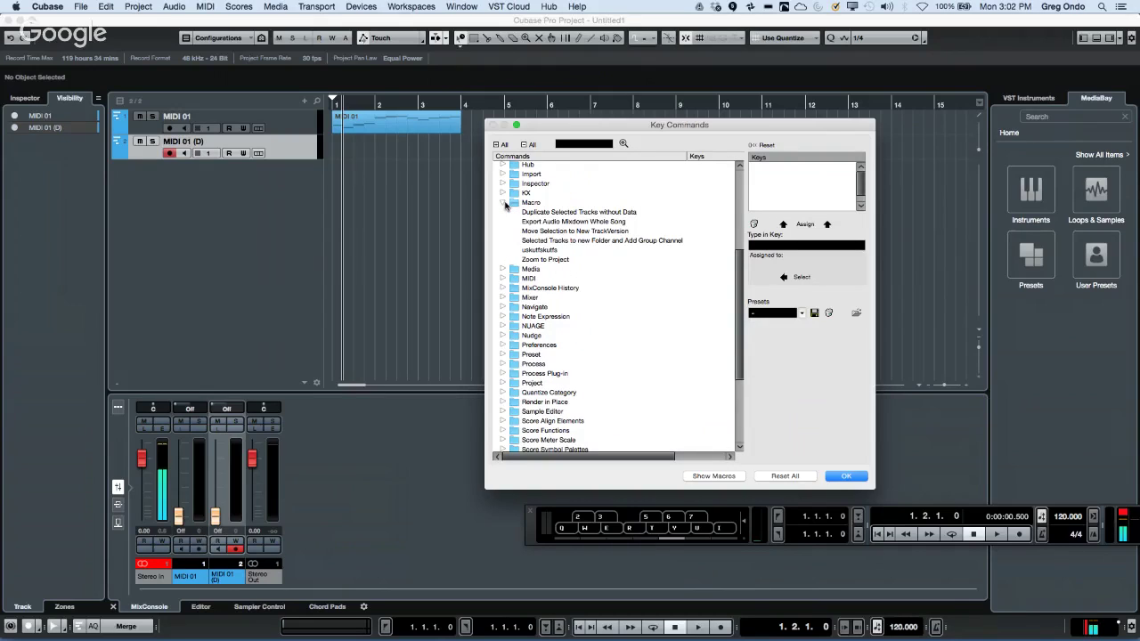
click(572, 232)
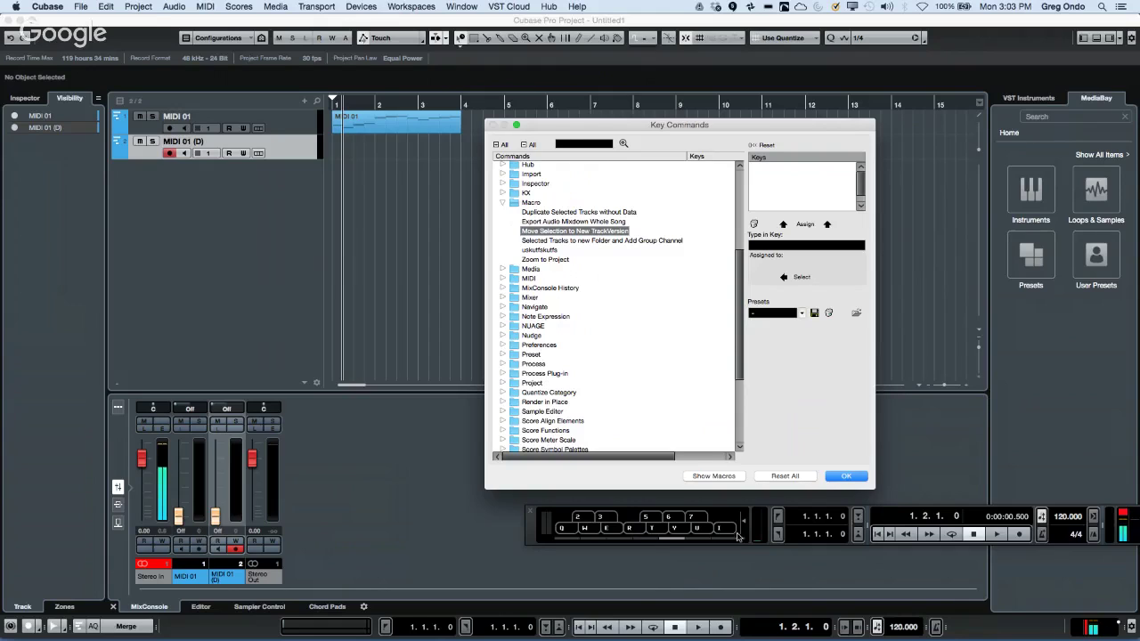
click(845, 476)
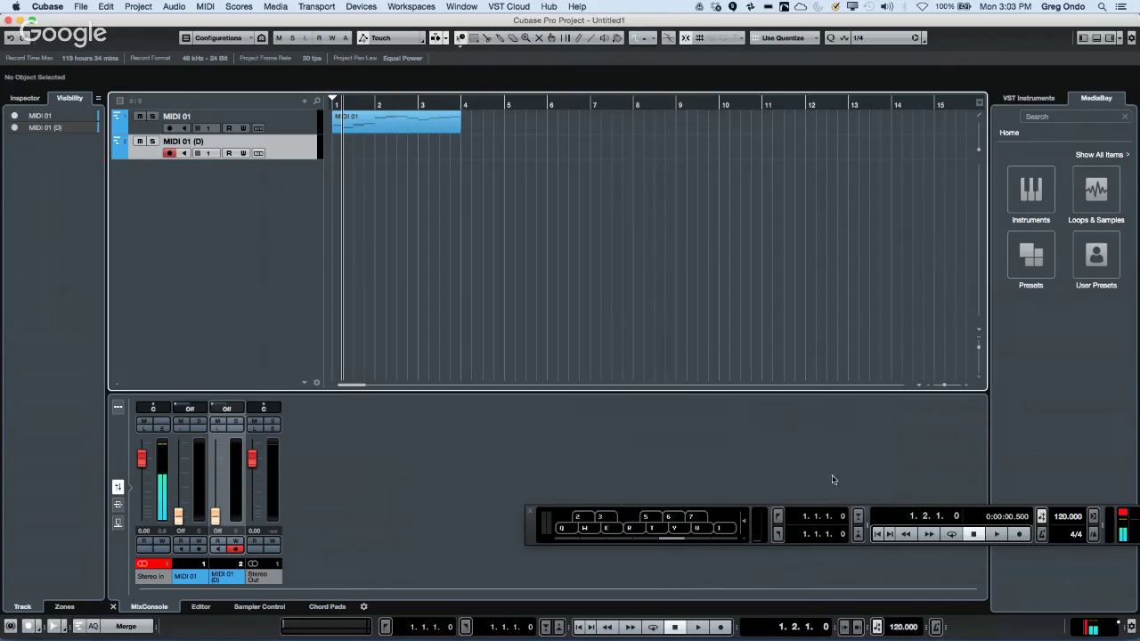
Add an instrument track from the LoopMash preset Afternoon Tea 95 in the MediaBay instruments.
click(1113, 186)
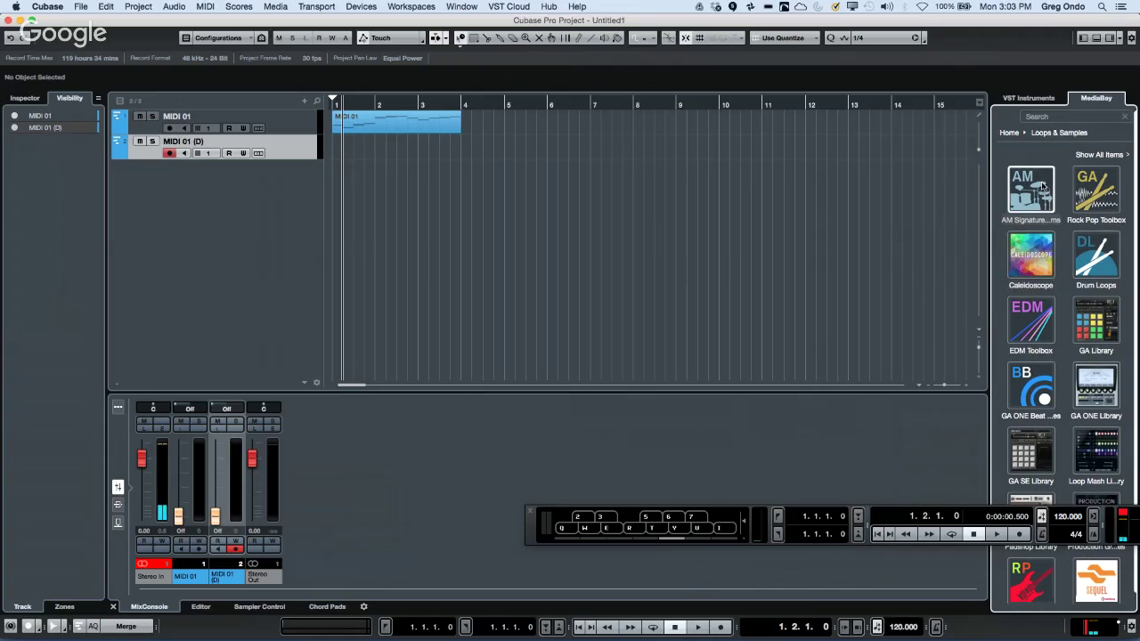
click(1016, 133)
click(1046, 191)
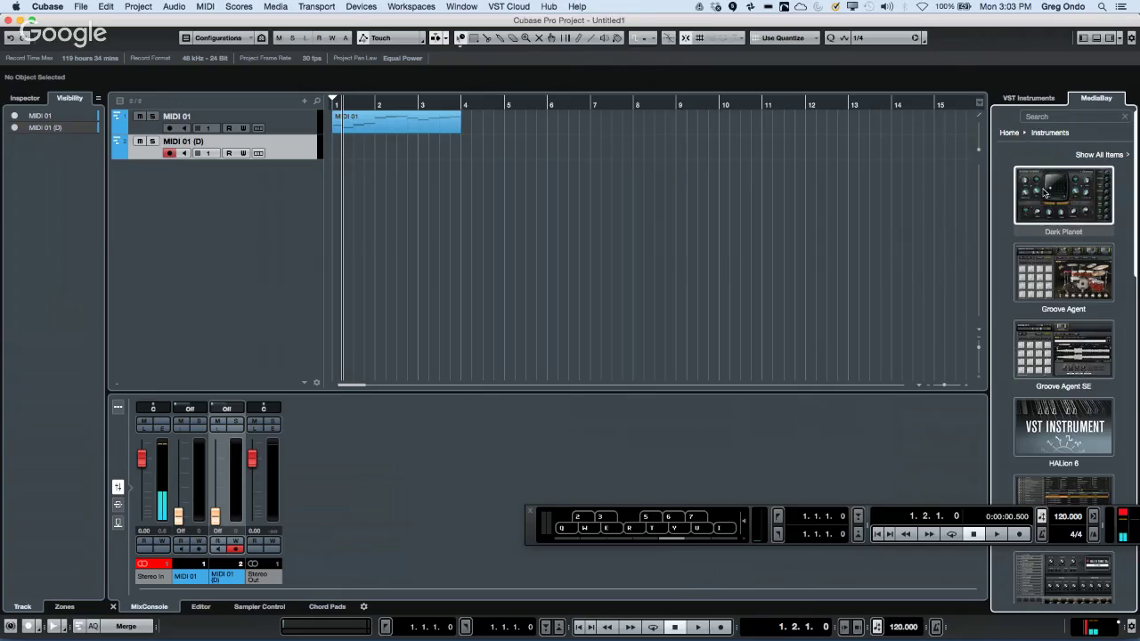
scroll(1056, 258, down, 10)
scroll(1056, 258, down, 5)
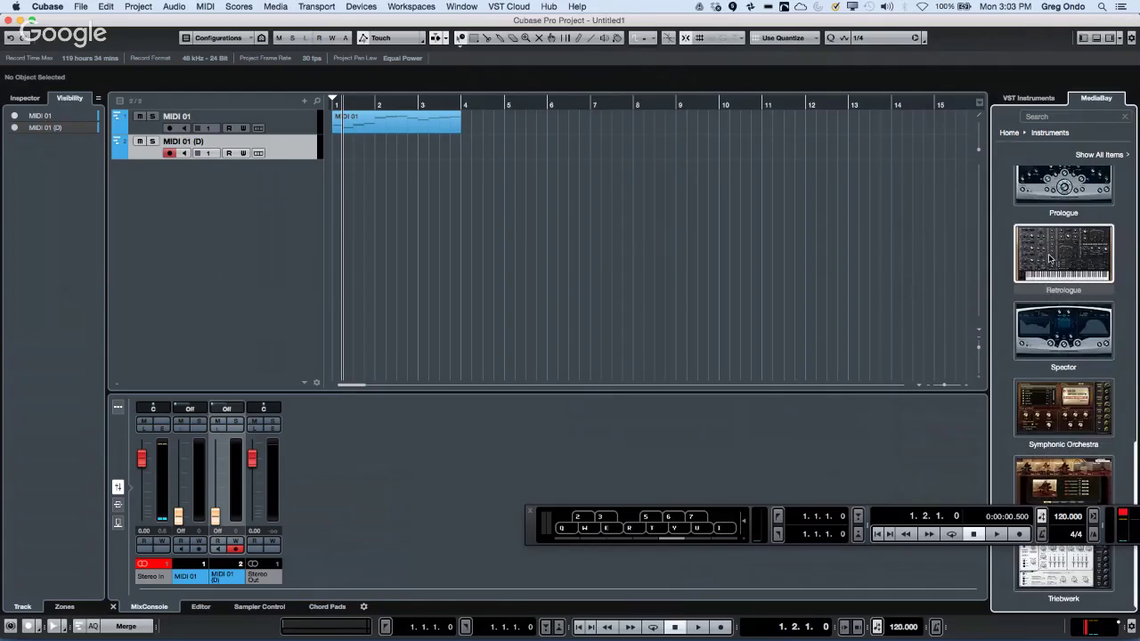
scroll(1049, 259, up, 4)
scroll(1051, 258, up, 3)
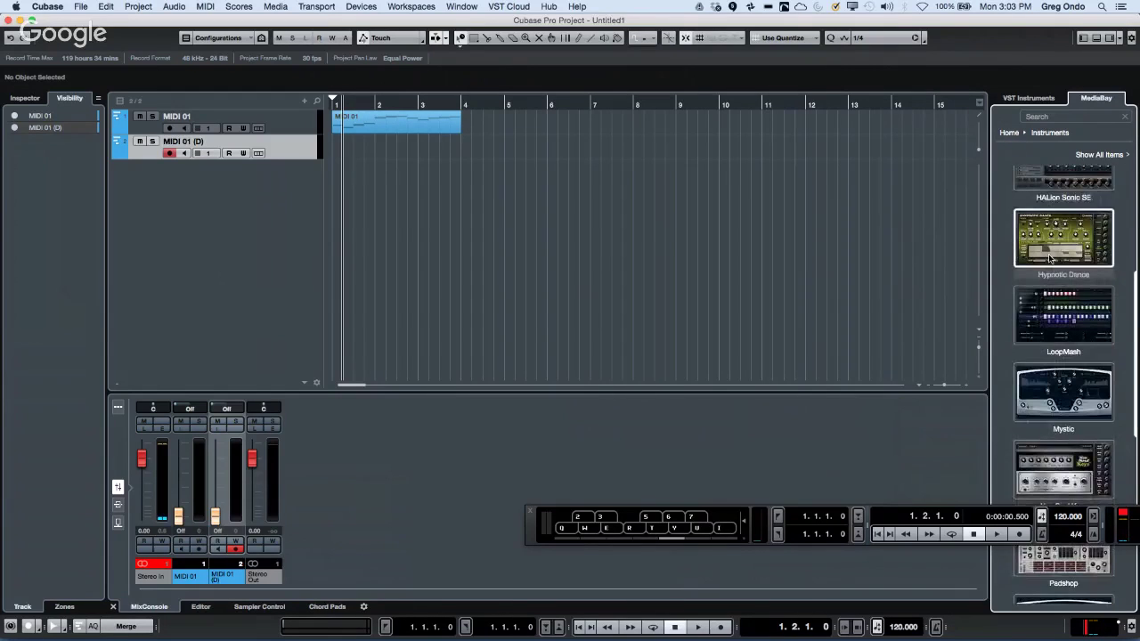
click(1069, 301)
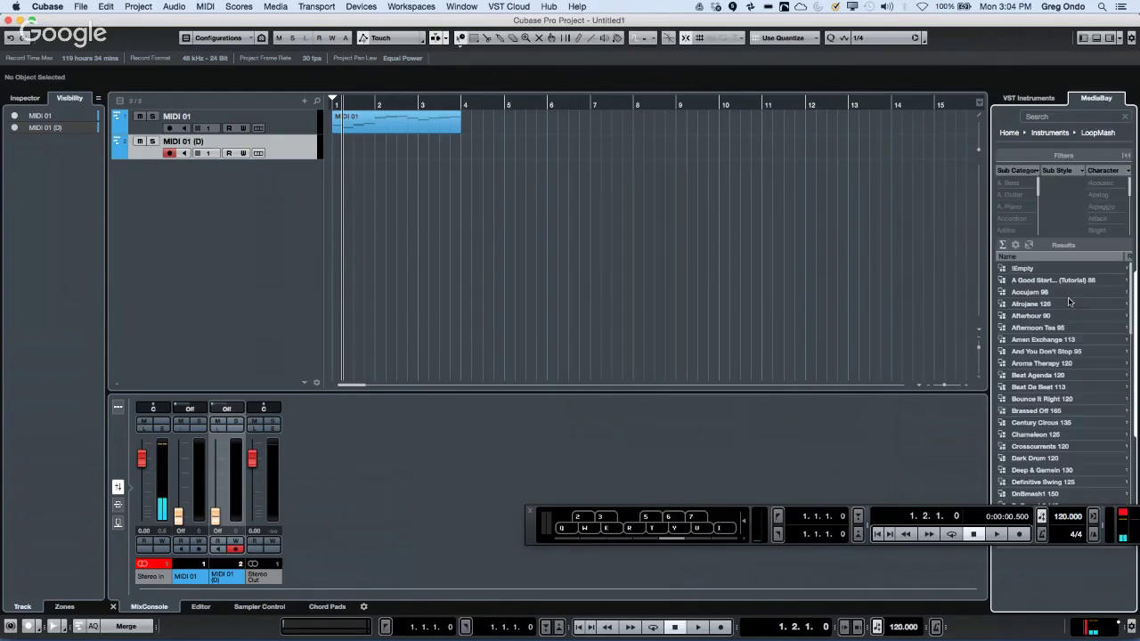
click(1024, 329)
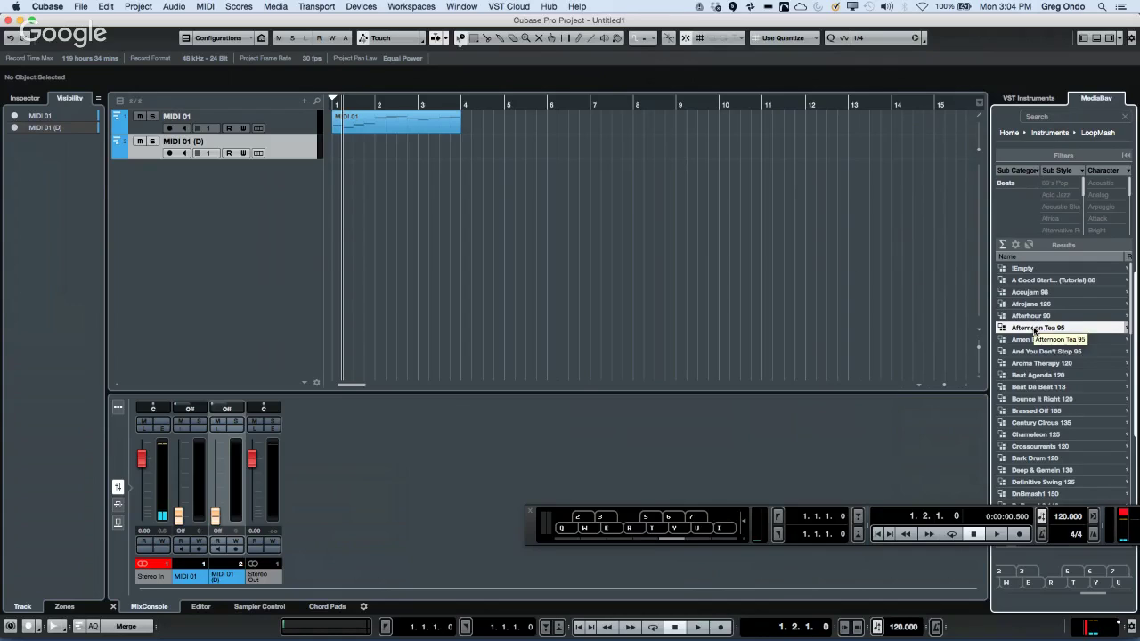
double_click(1036, 330)
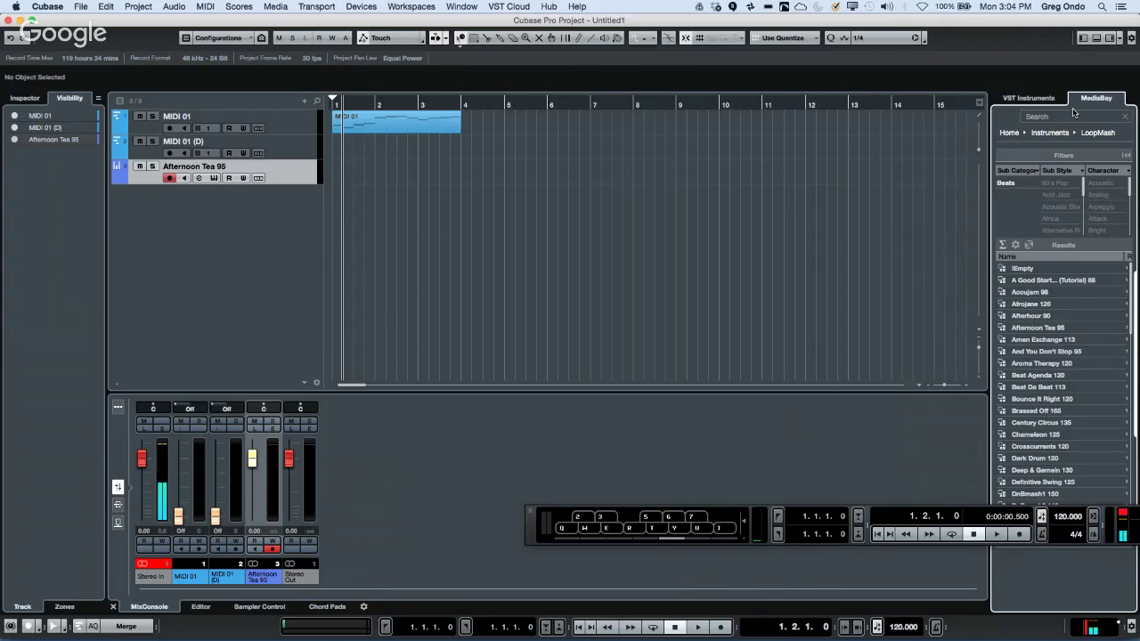
Open the LoopMash instrument's window from the VST instrument rack, and undo adding the Afternoon Tea 95 track.
click(1029, 98)
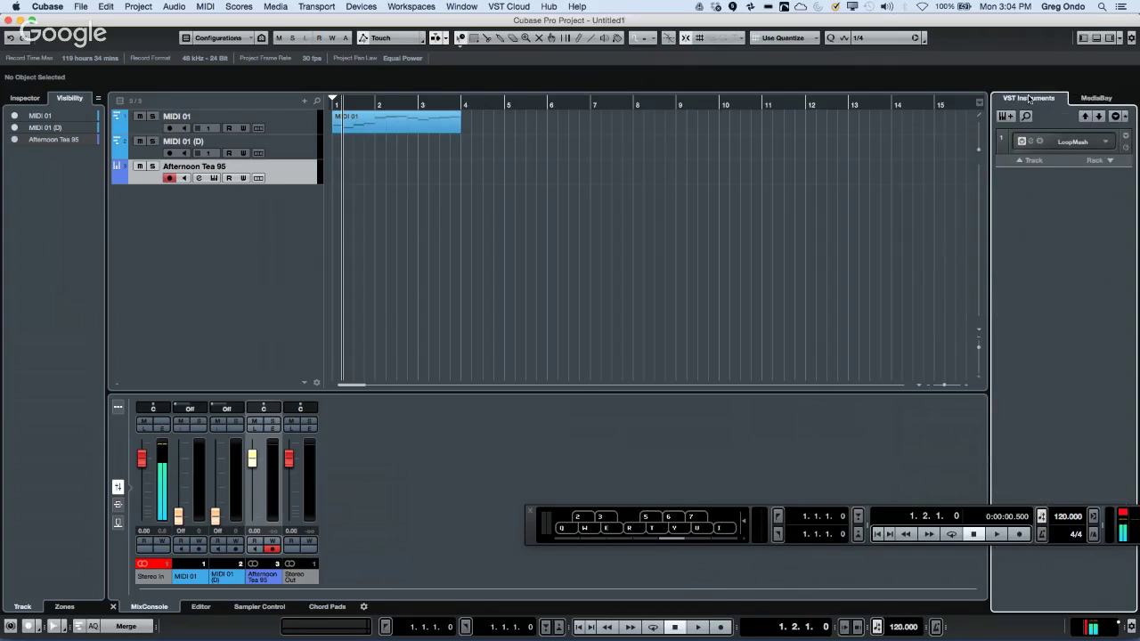
click(1031, 143)
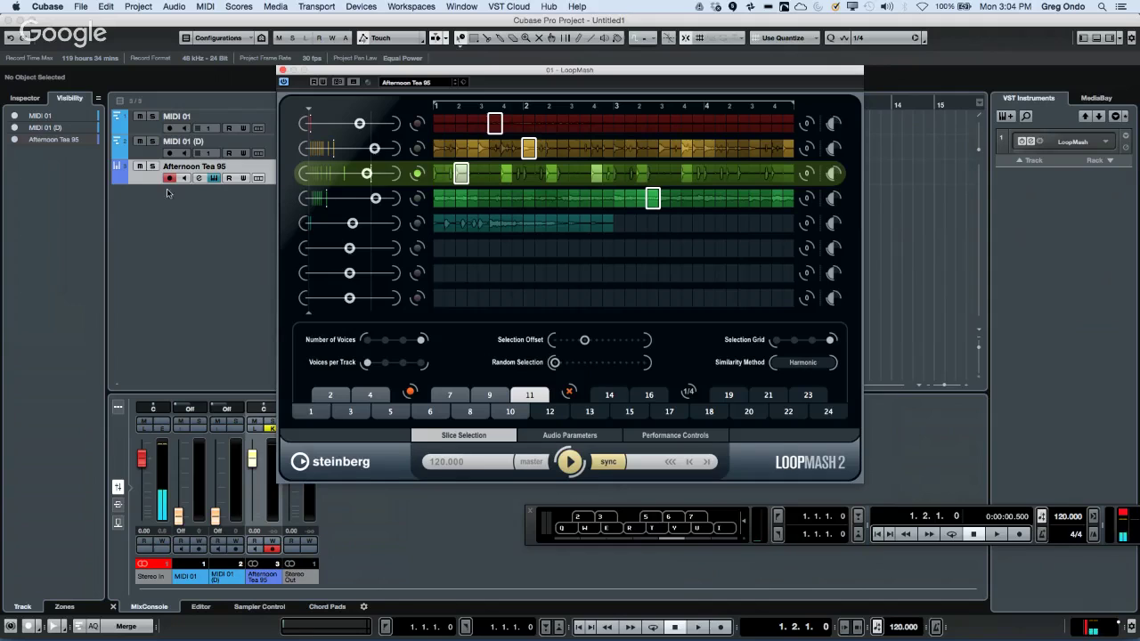
click(9, 39)
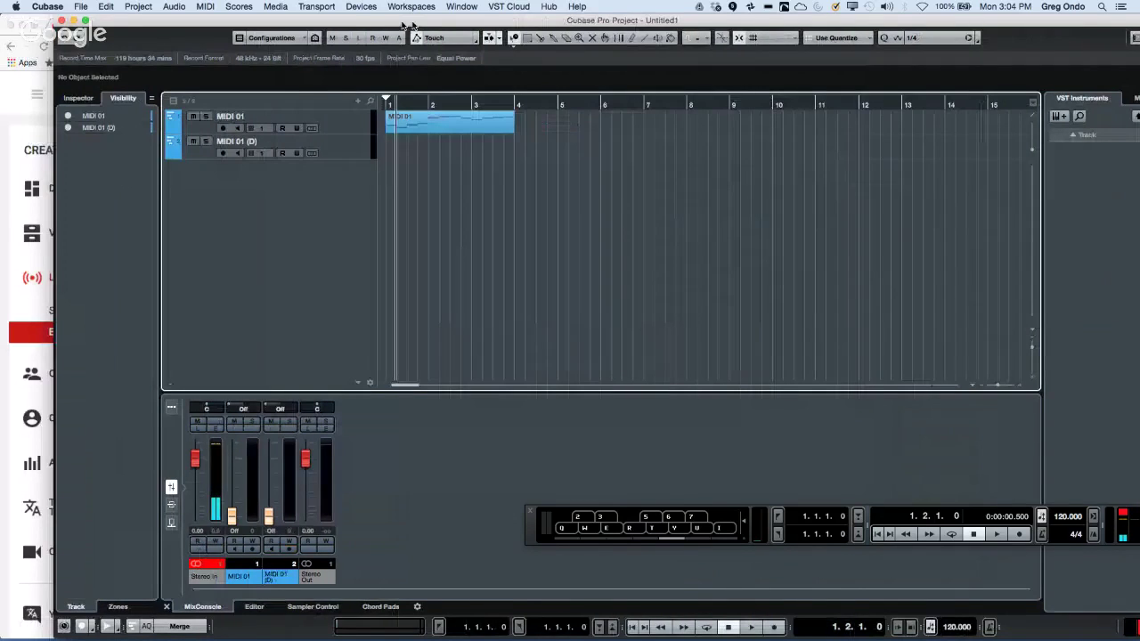
drag(412, 27, 359, 26)
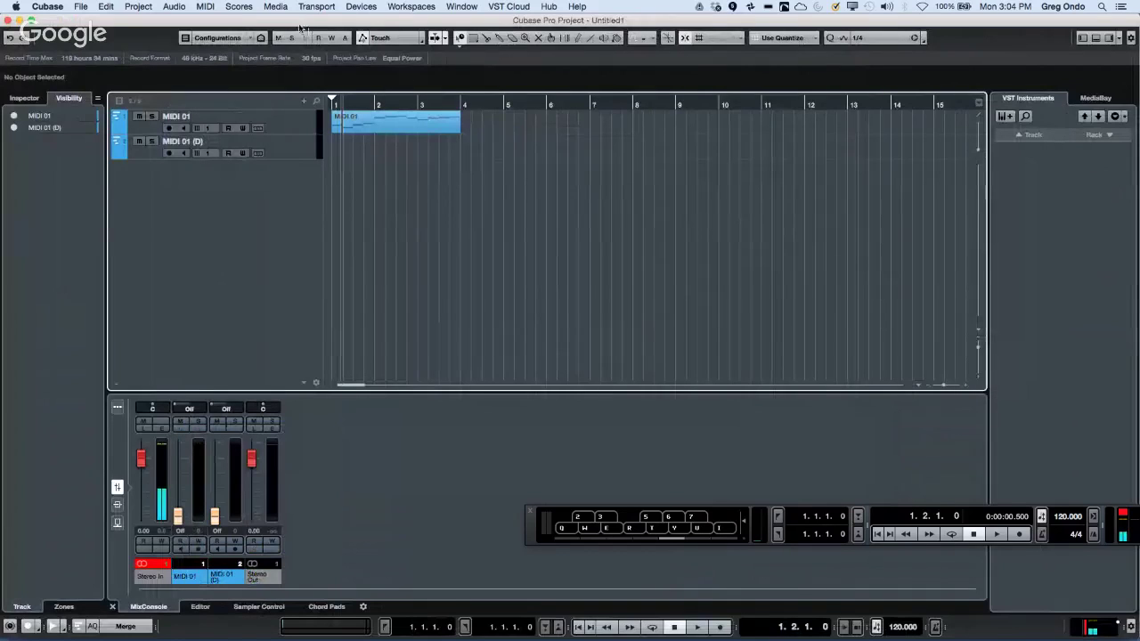
Start creating a new project.
click(80, 8)
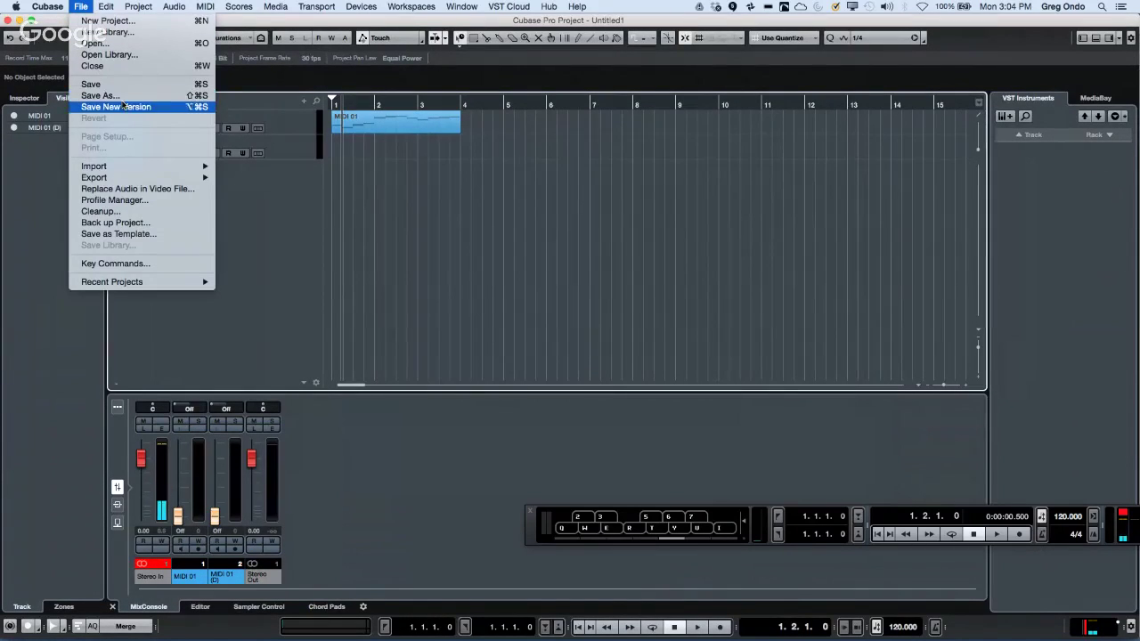
click(109, 23)
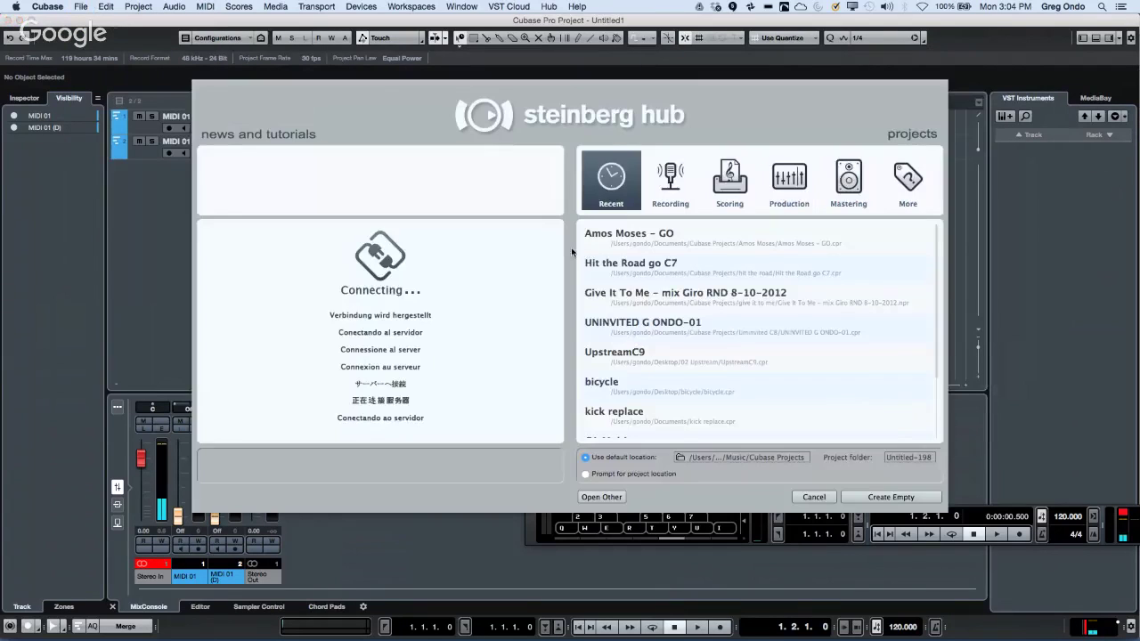
Create an empty project and add one instrument track with LoopMash routed to Stereo Out.
click(907, 499)
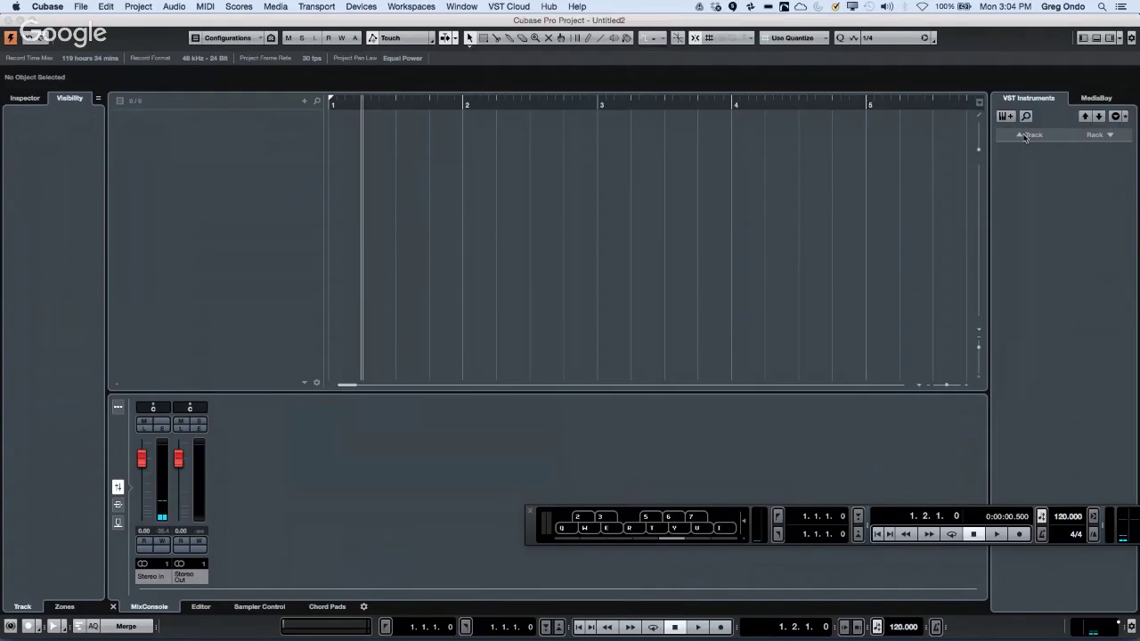
click(1022, 136)
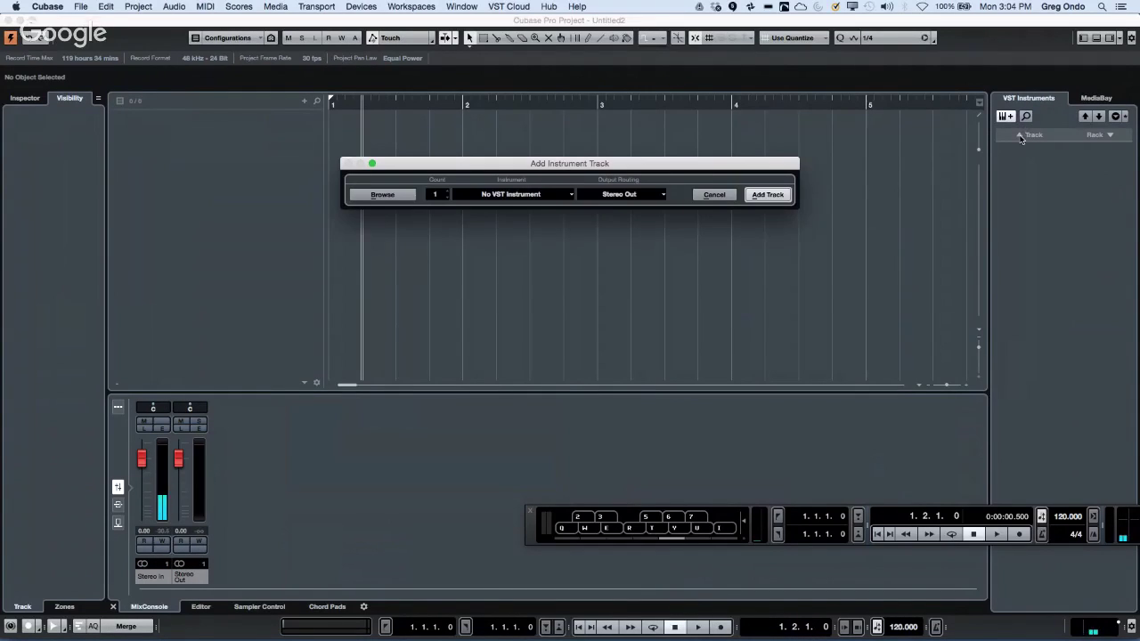
click(514, 194)
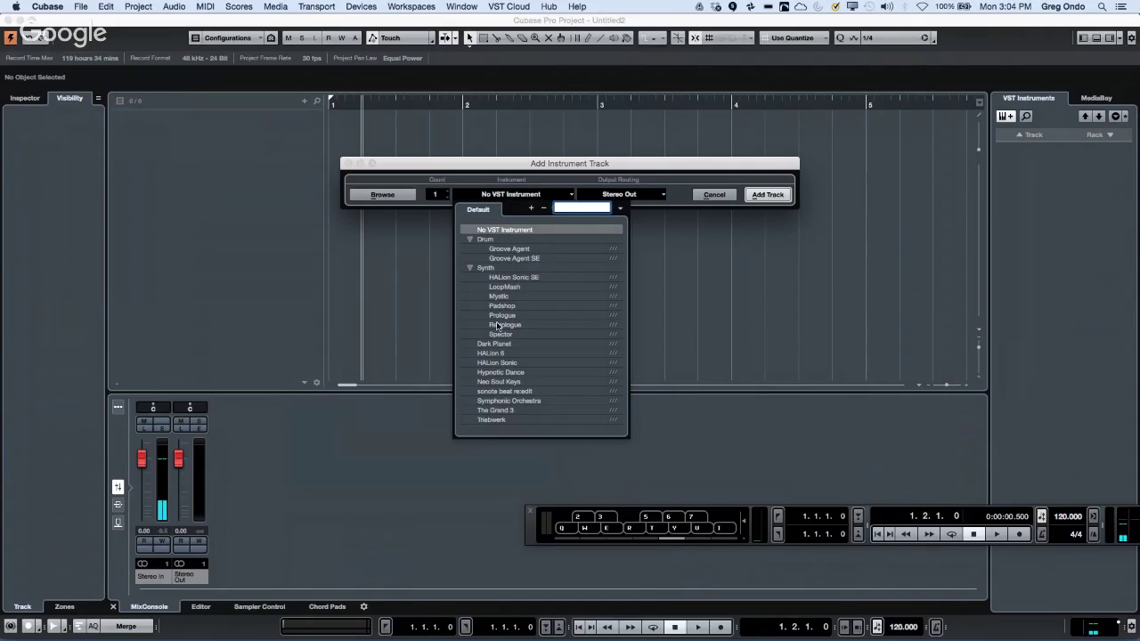
click(502, 287)
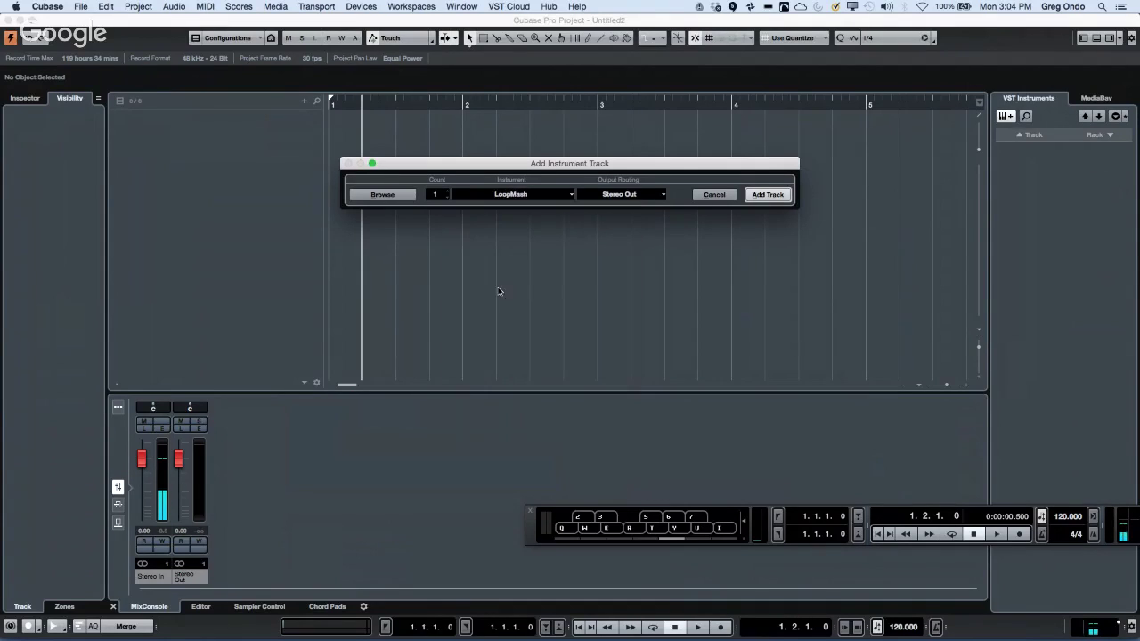
click(759, 192)
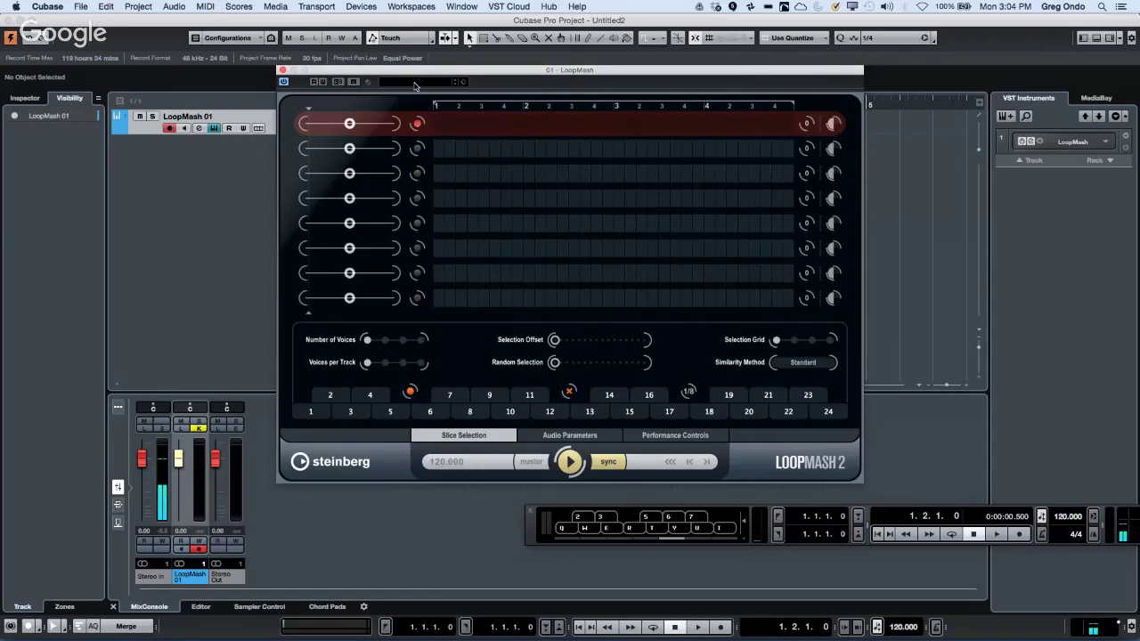
Load the Afternoon Tea 95 preset into LoopMash and audition it briefly.
click(414, 82)
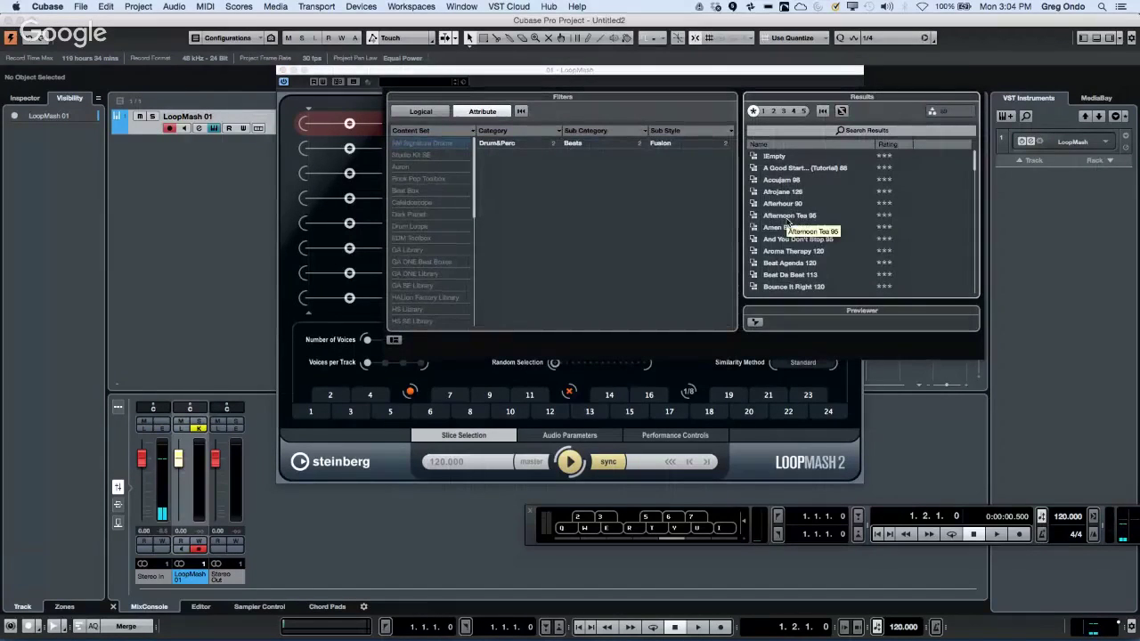
double_click(788, 219)
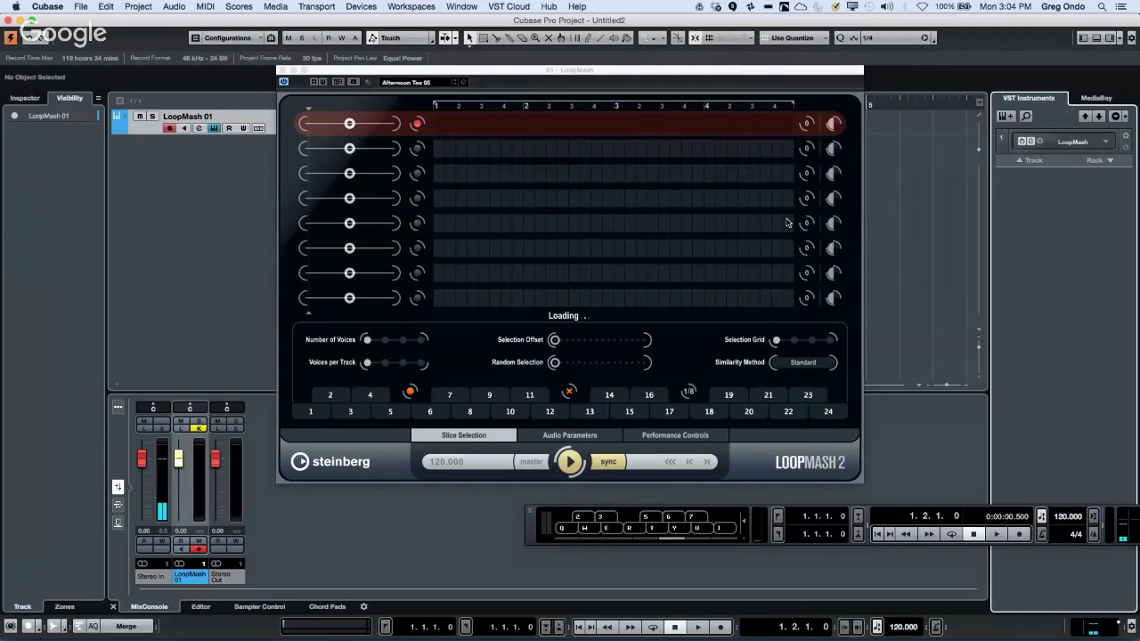
key(space)
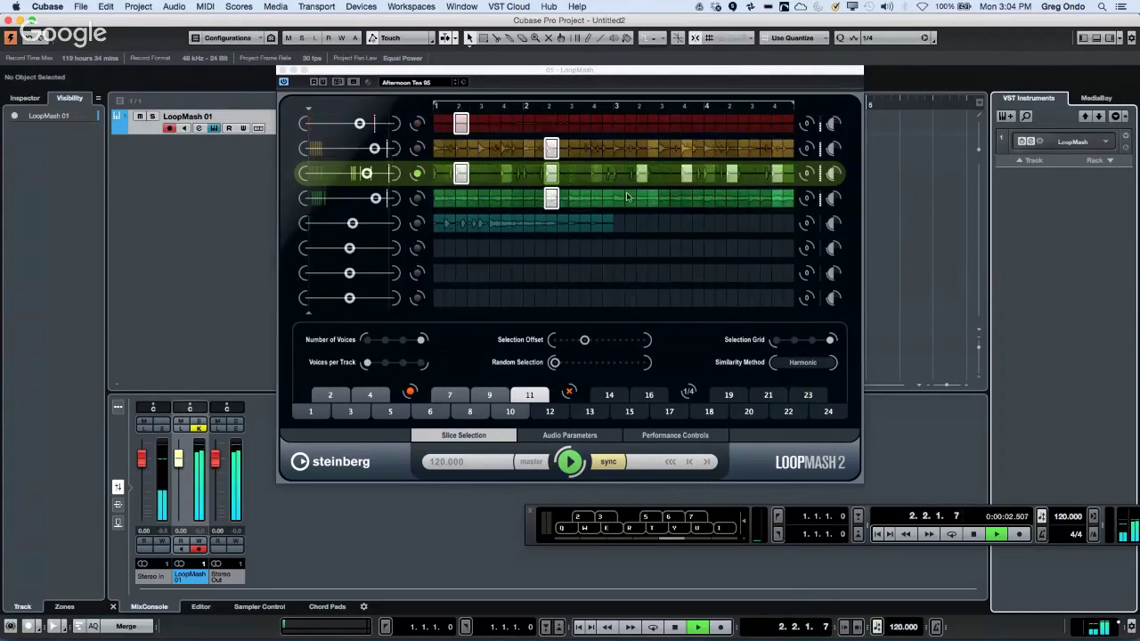
key(space)
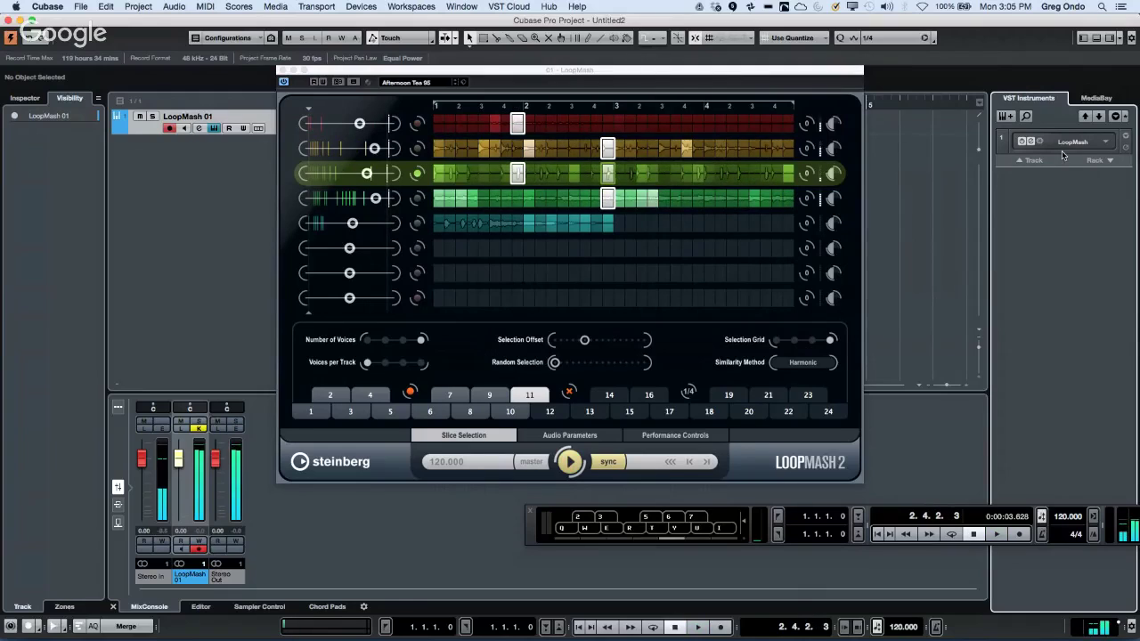
Activate all outputs of the LoopMash instrument in the VST Instruments rack.
click(1127, 139)
click(1127, 139)
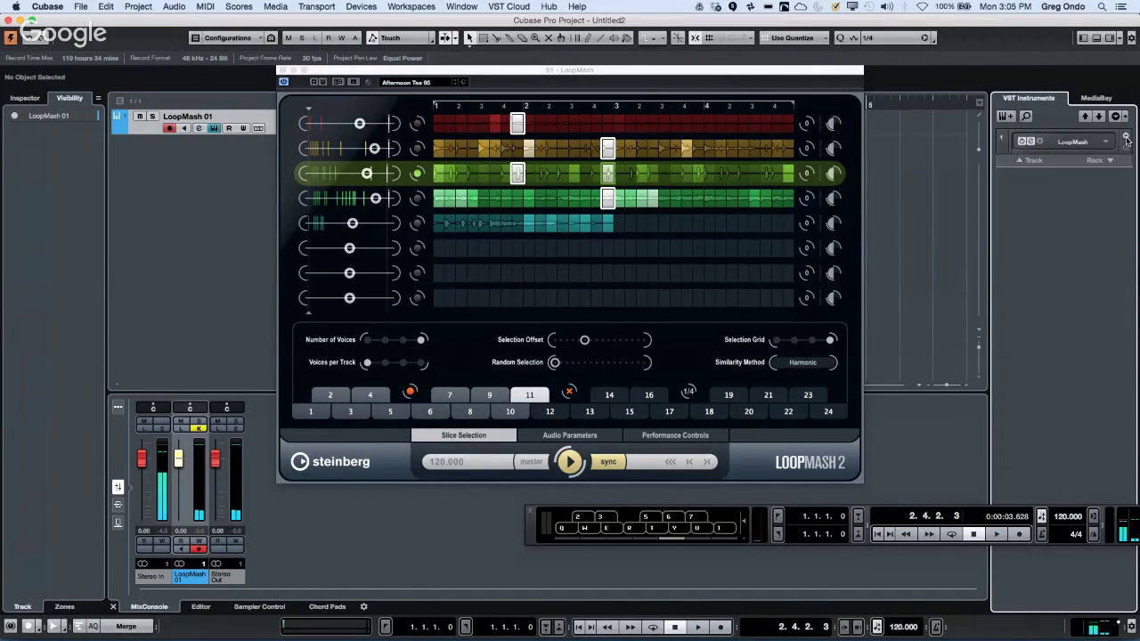
click(1106, 142)
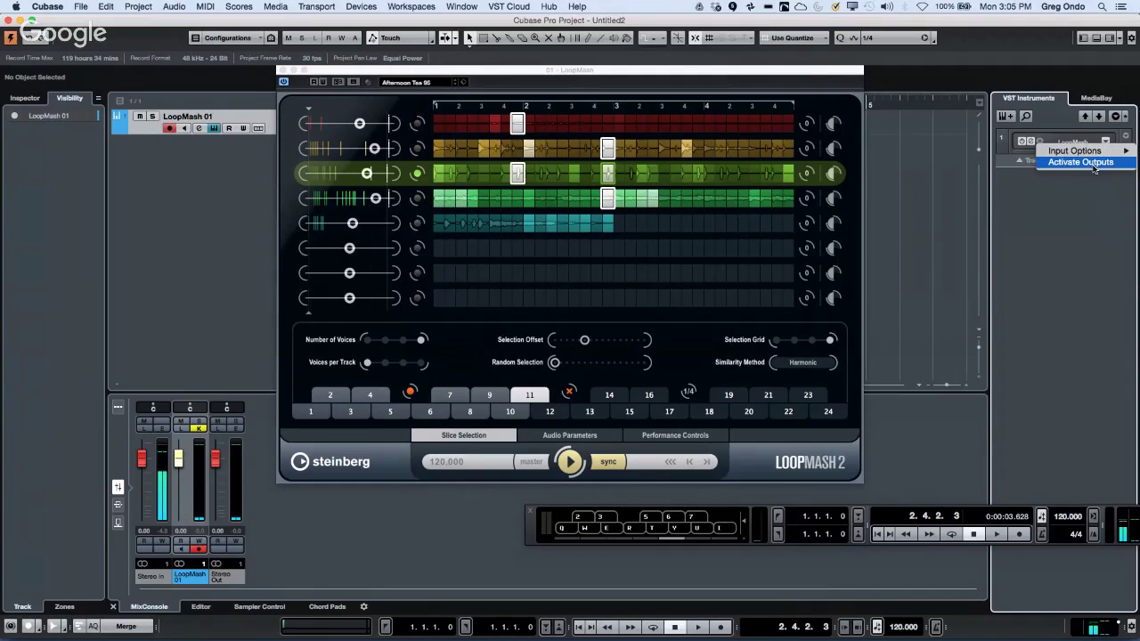
click(1105, 163)
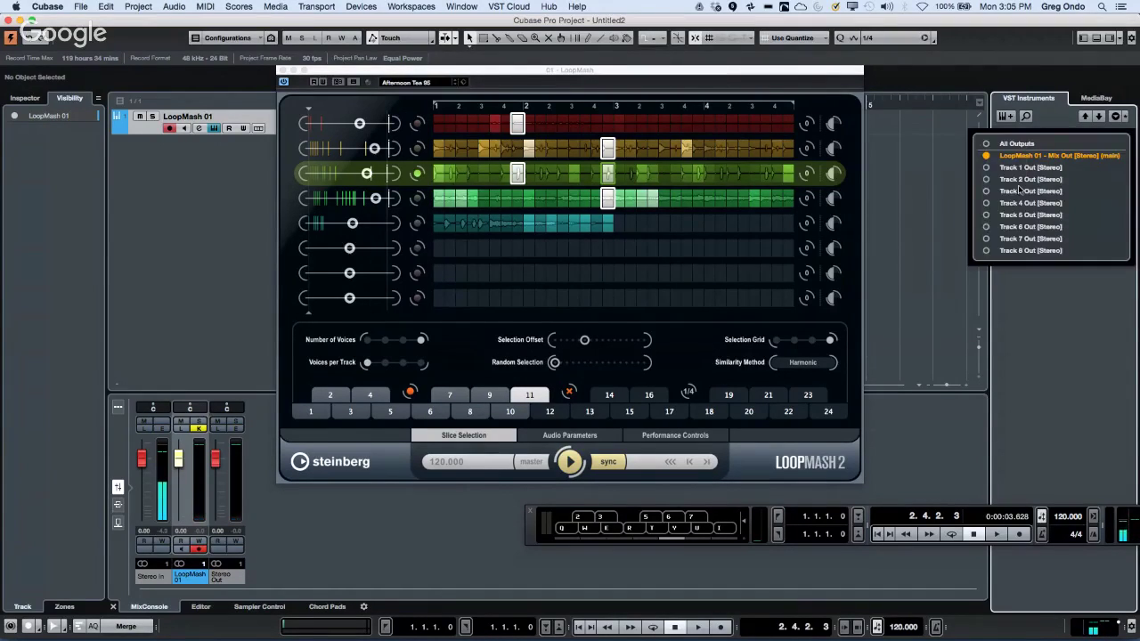
click(987, 144)
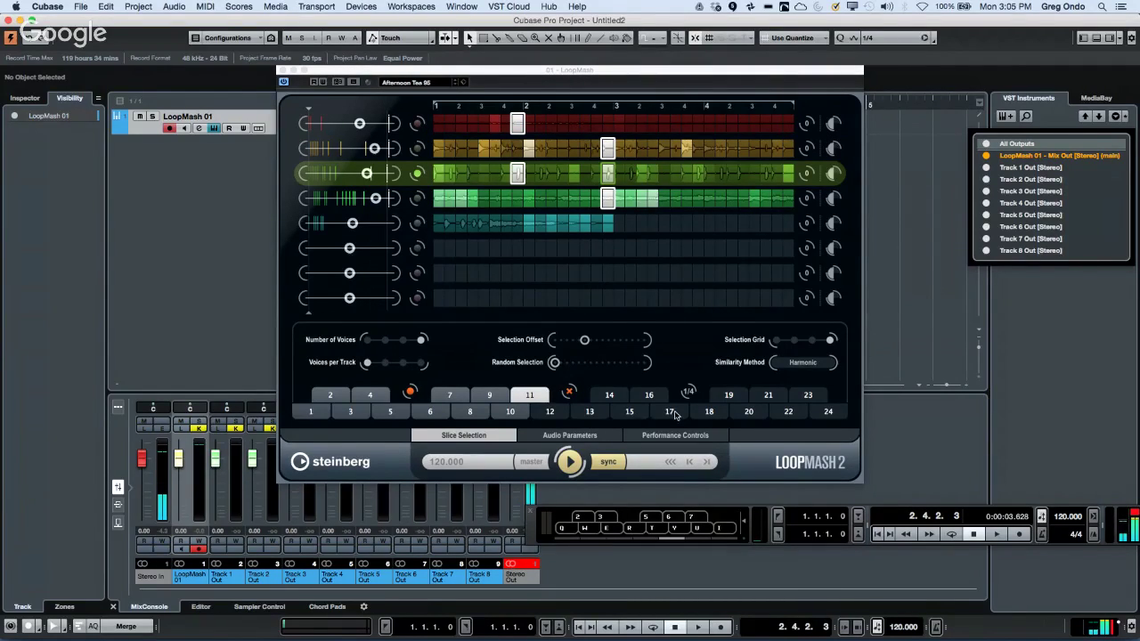
Show LoopMash's audio parameters and view the transposition choices for the first loop track.
click(587, 436)
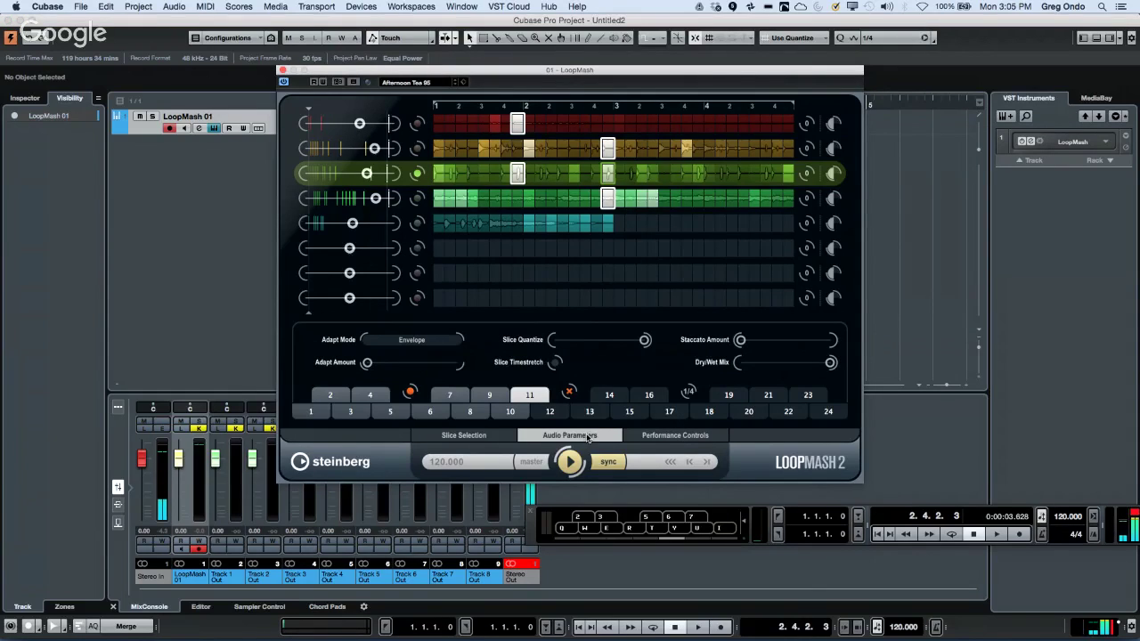
click(807, 124)
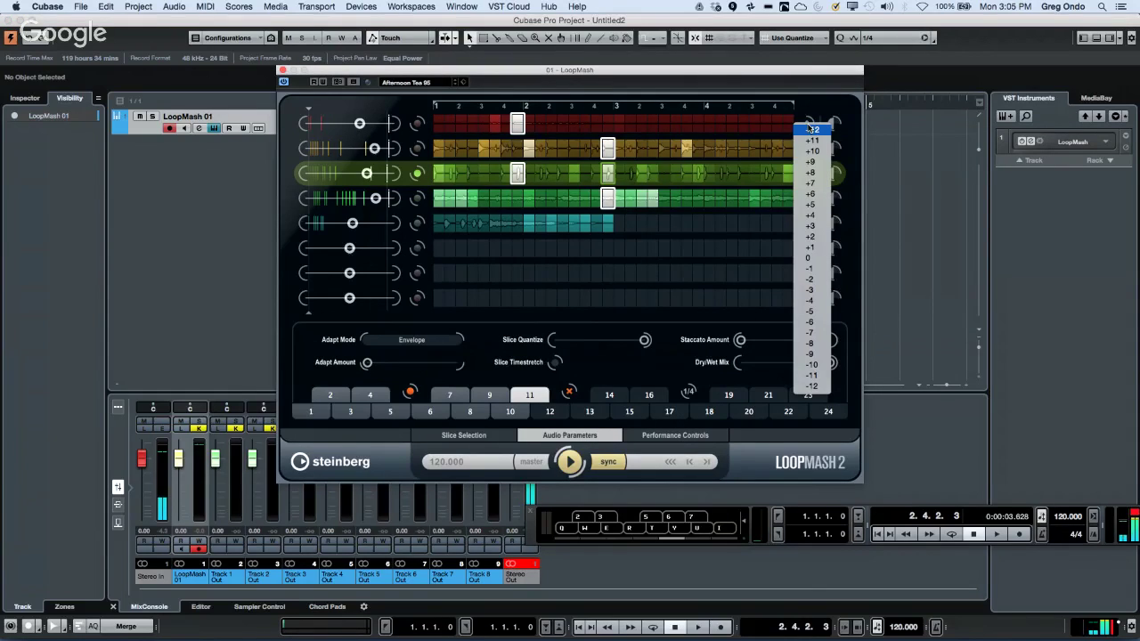
click(718, 226)
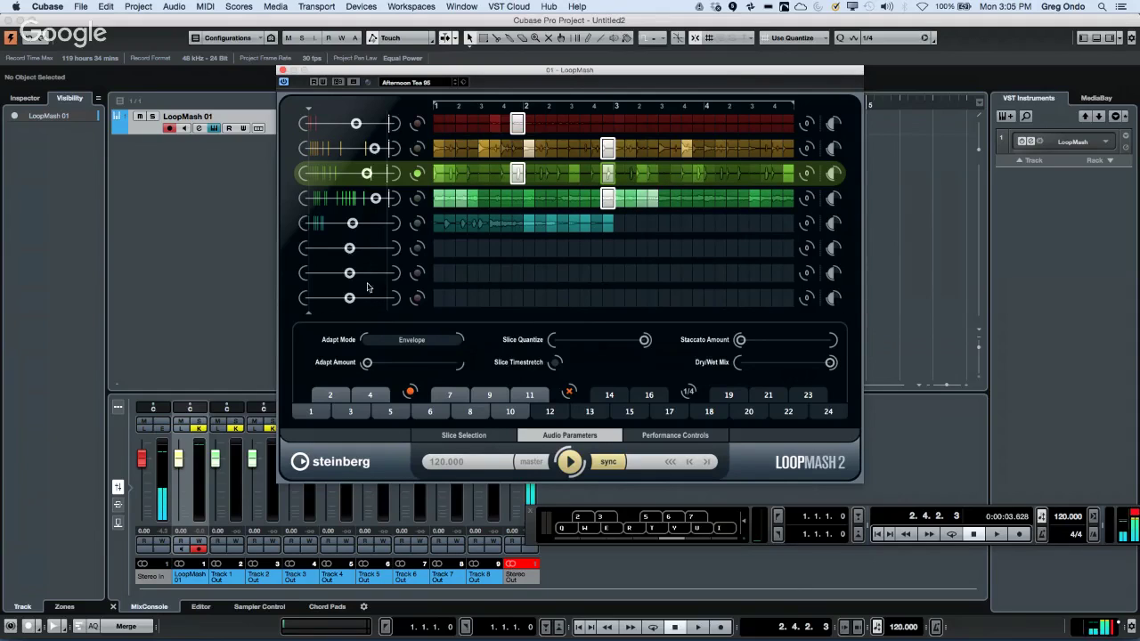
Play the loops and move the LoopMash window off the mixer to check the separate output meters.
key(space)
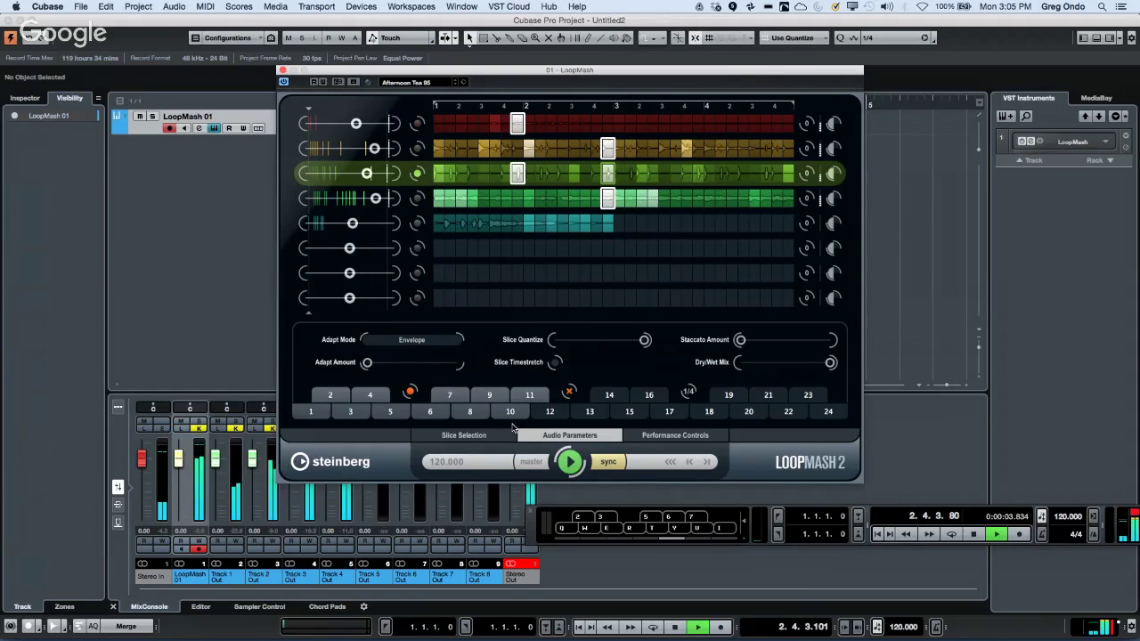
key(space)
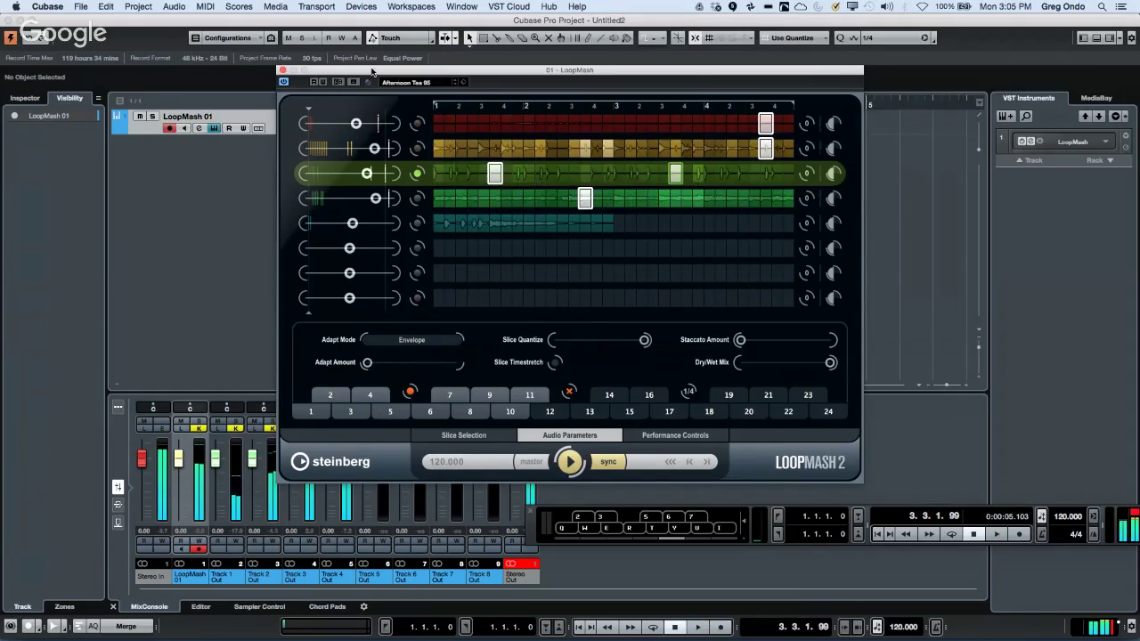
drag(372, 69, 547, 82)
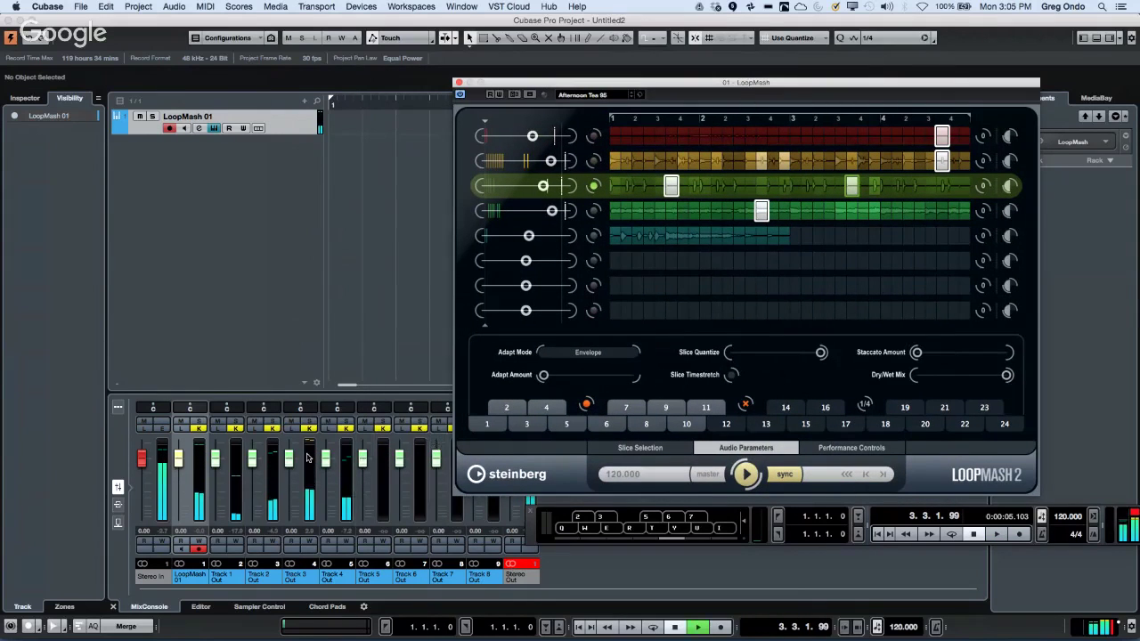
key(space)
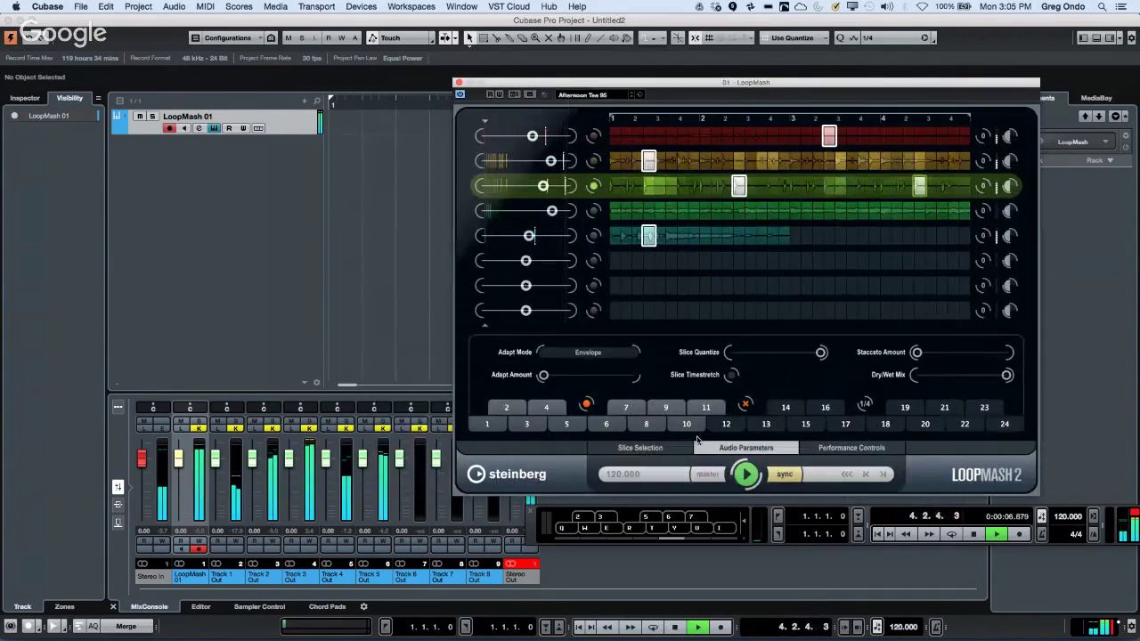
key(space)
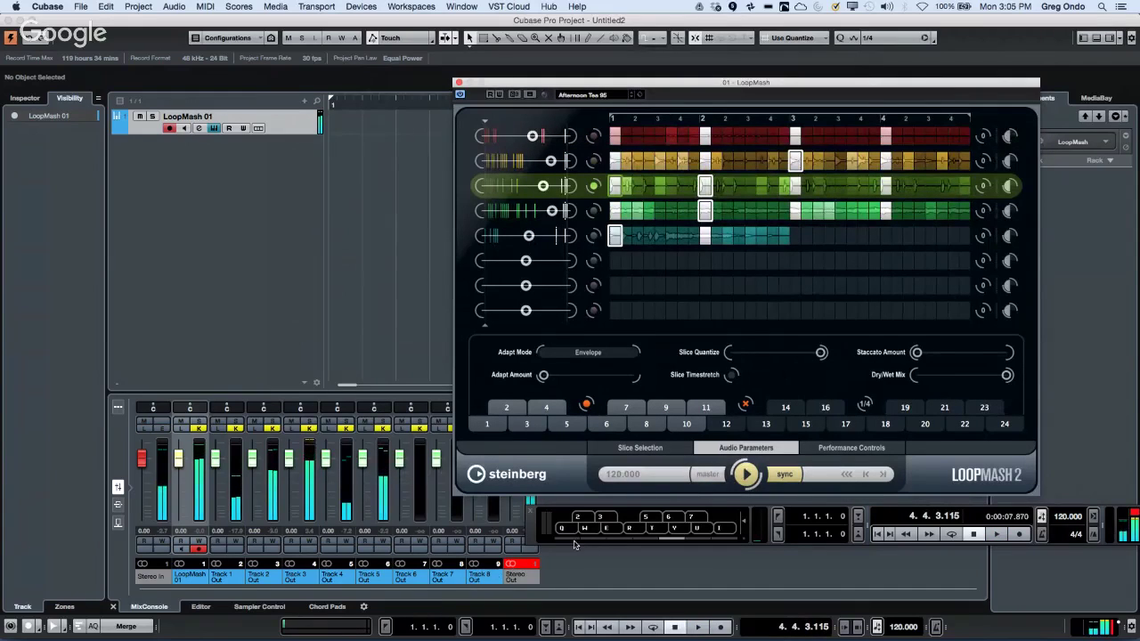
Move the transport panel fully into view, lower its output level slightly and audition the loops.
drag(534, 531, 432, 534)
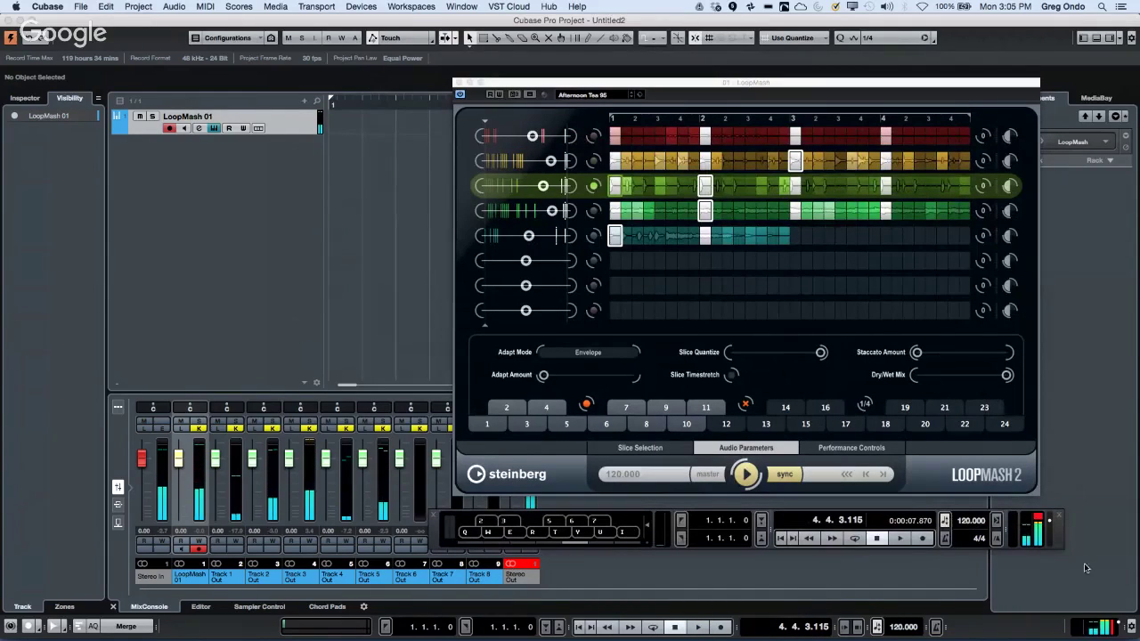
click(1051, 528)
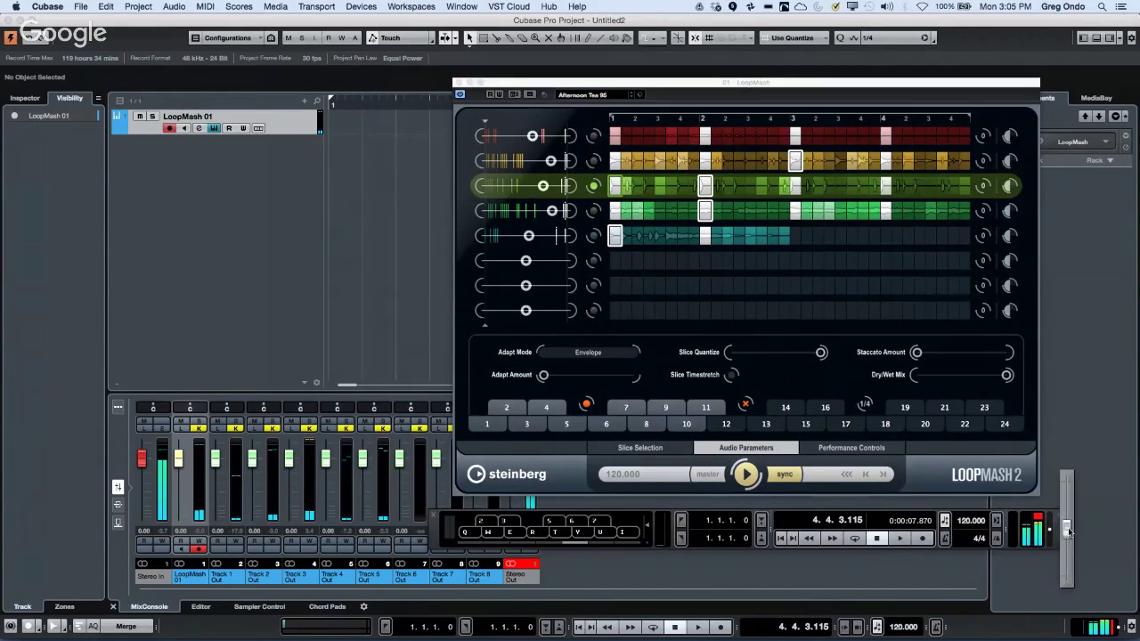
key(space)
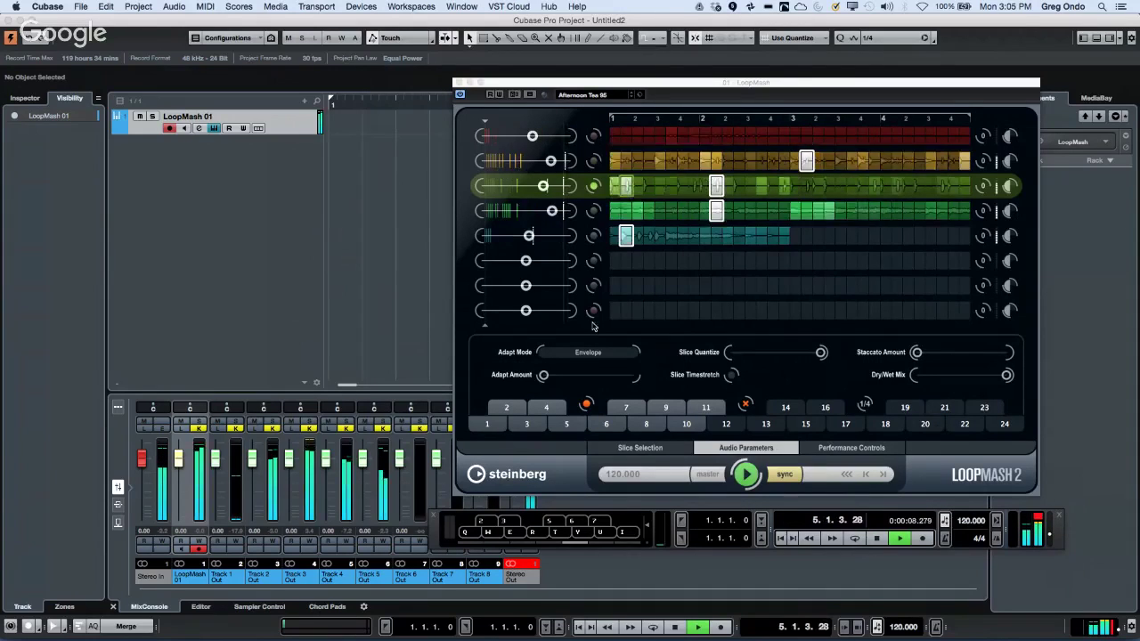
key(space)
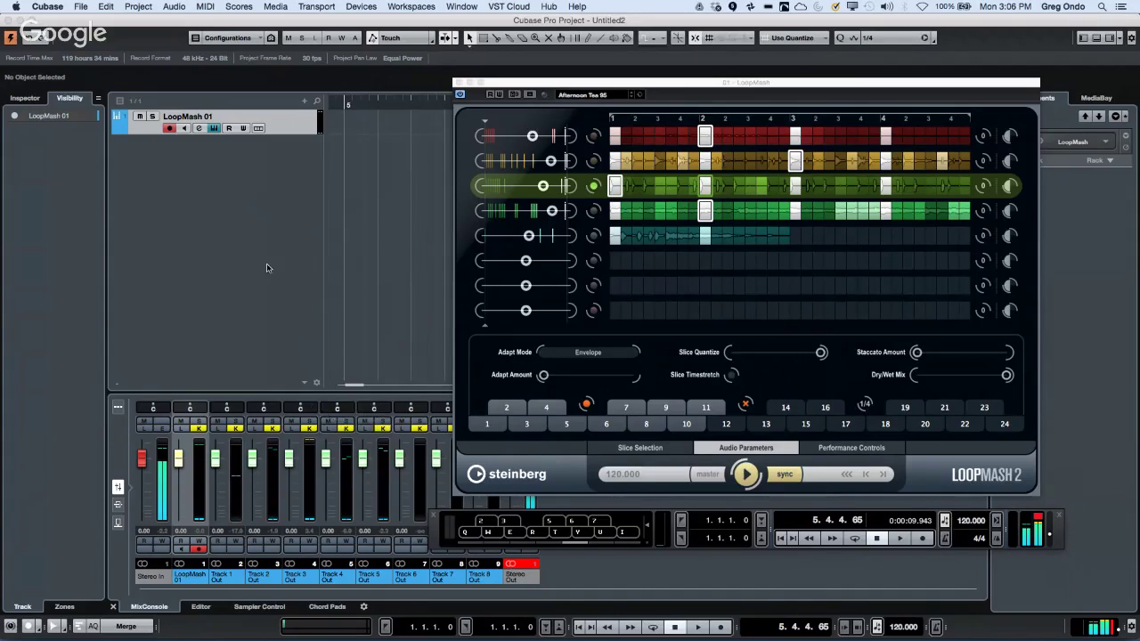
Add five stereo group channels inside a folder and collapse the Group Tracks folder.
right_click(246, 243)
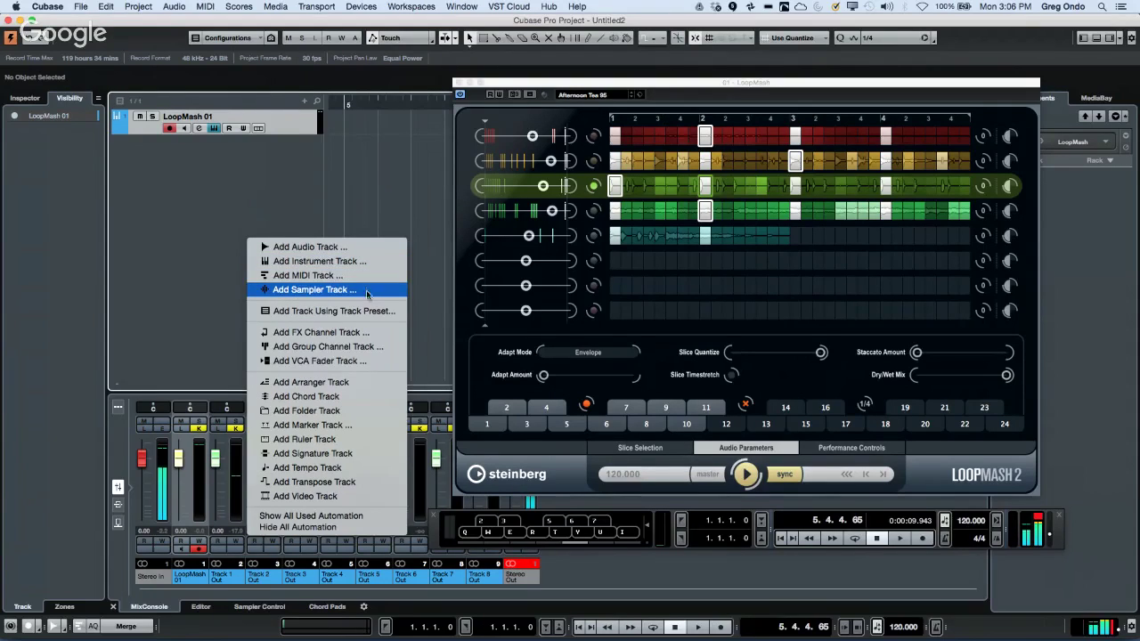
click(357, 348)
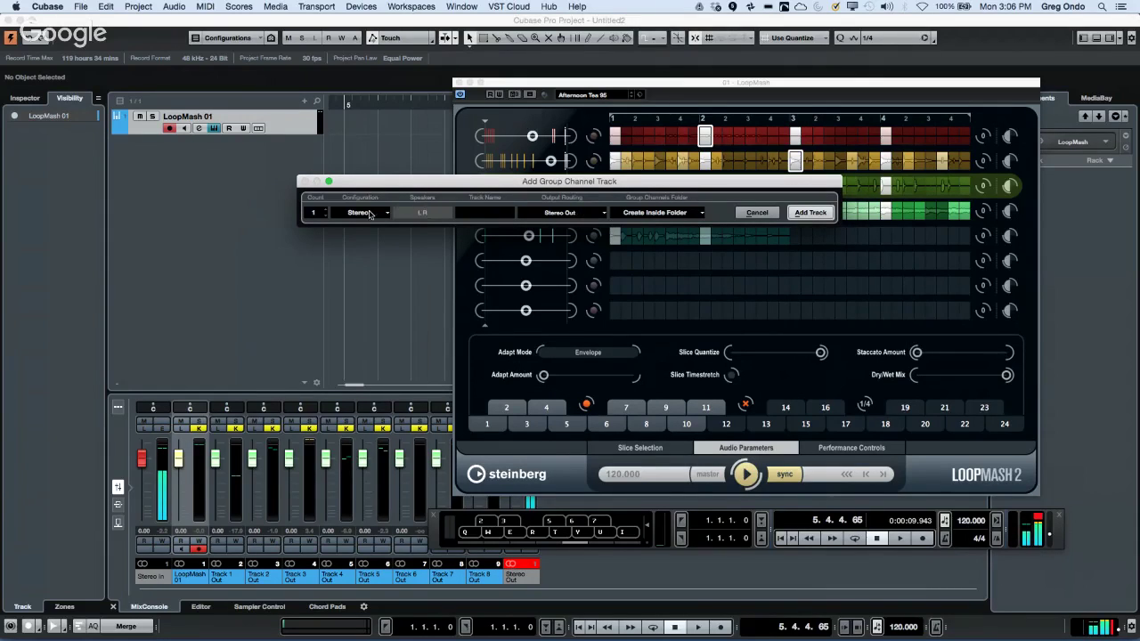
click(325, 213)
click(810, 212)
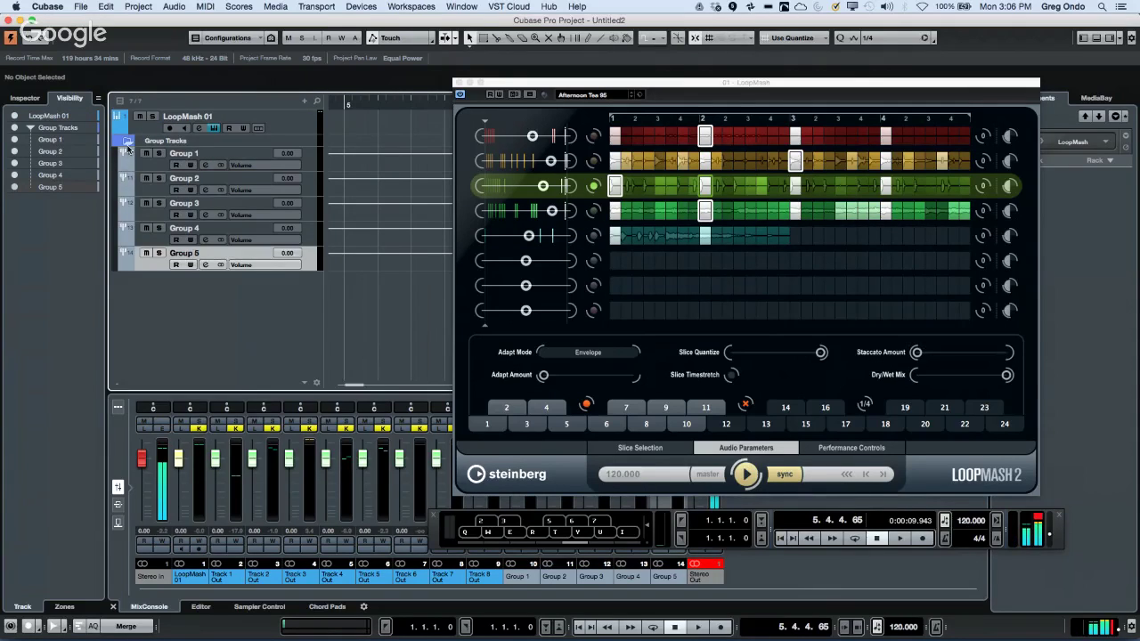
click(128, 143)
click(127, 145)
Add five stereo audio tracks routed to Stereo Out.
right_click(153, 191)
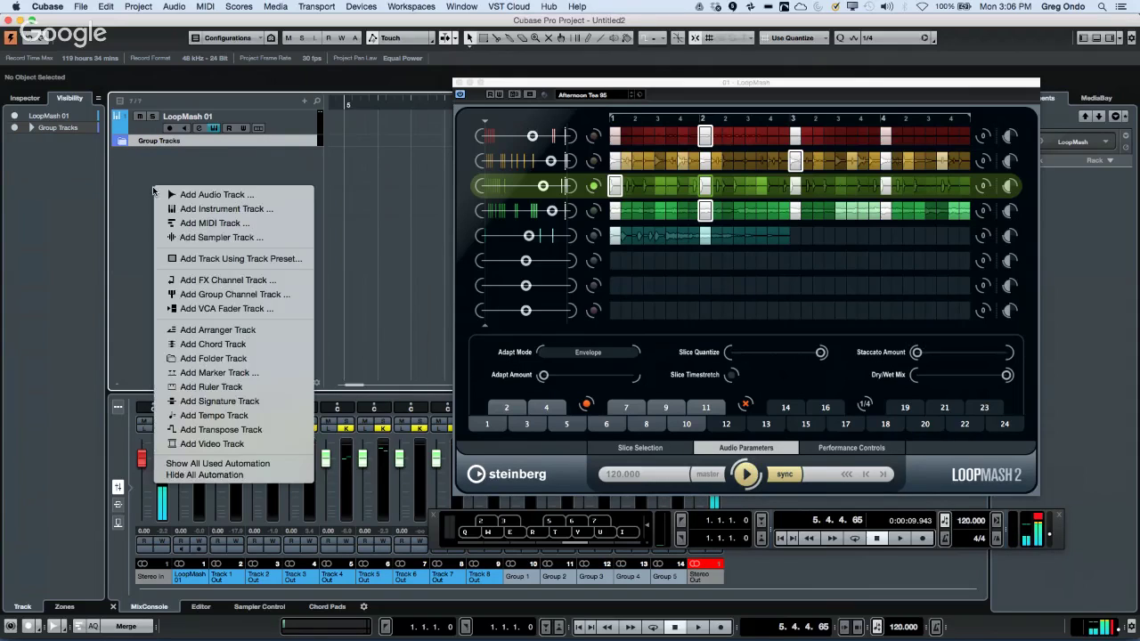
click(205, 194)
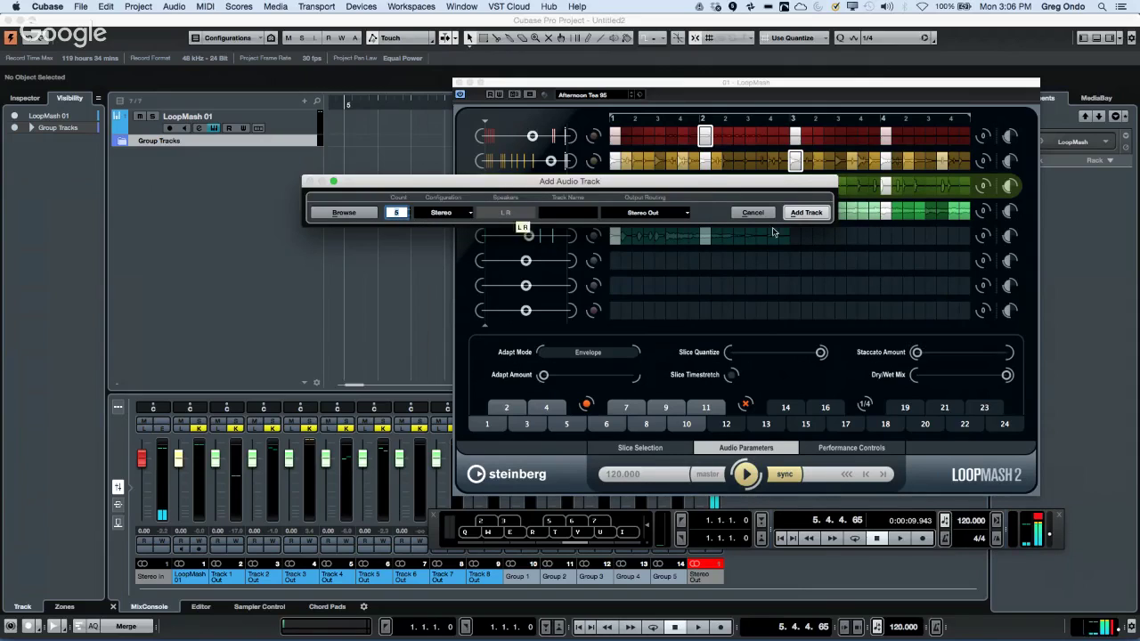
key(Return)
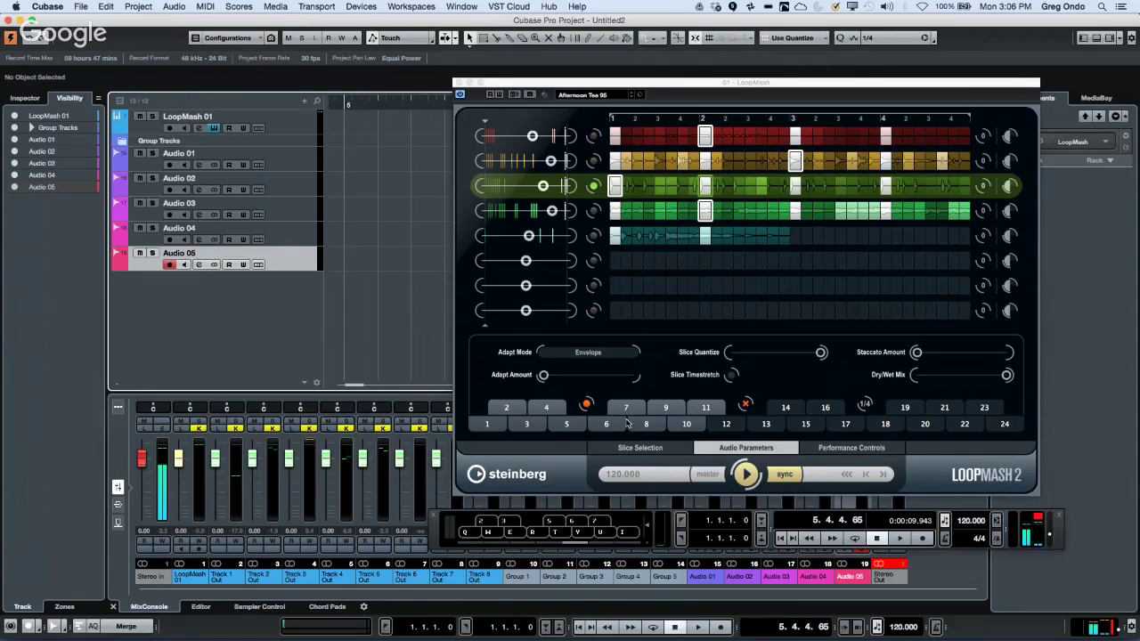
Open the full MixConsole, expand the channel routing section and move the LoopMash window off the instrument output channels.
key(F3)
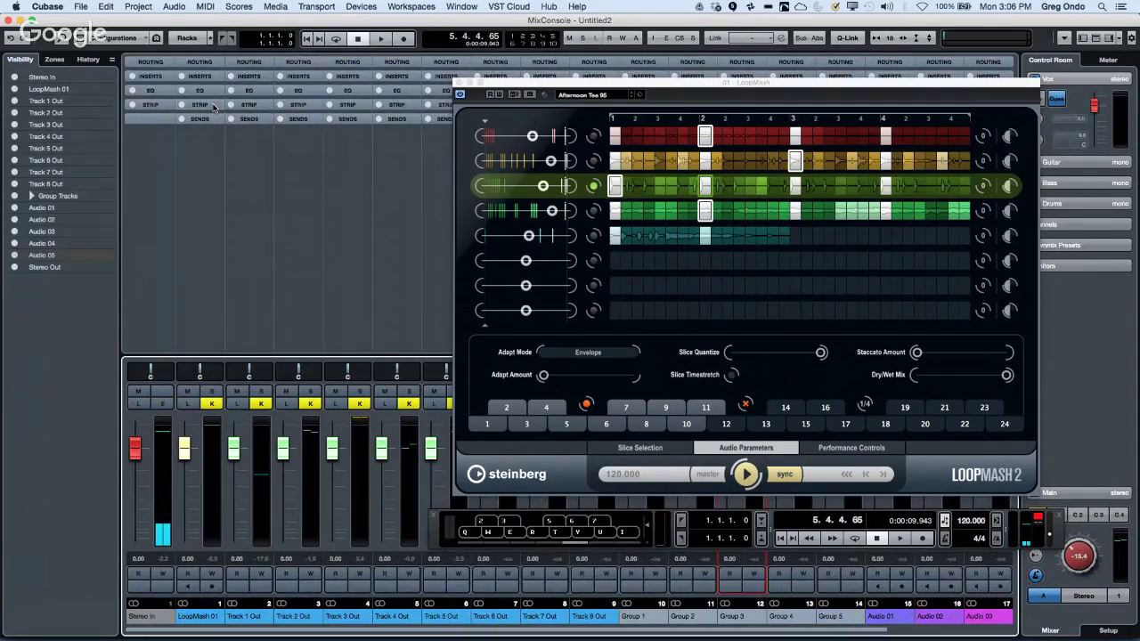
key(space)
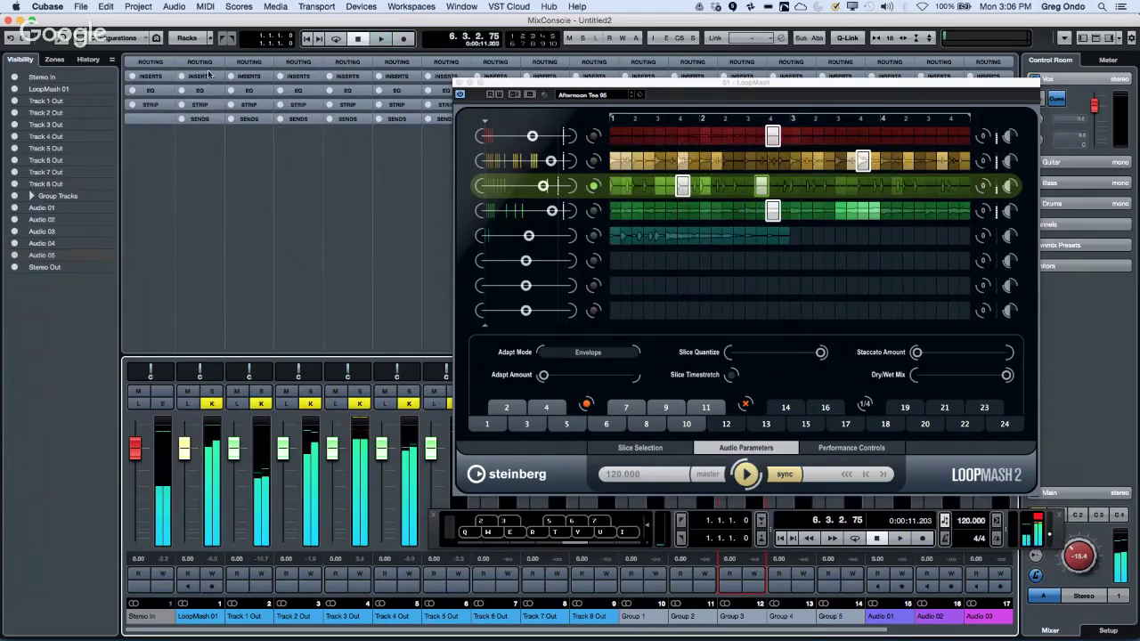
click(209, 70)
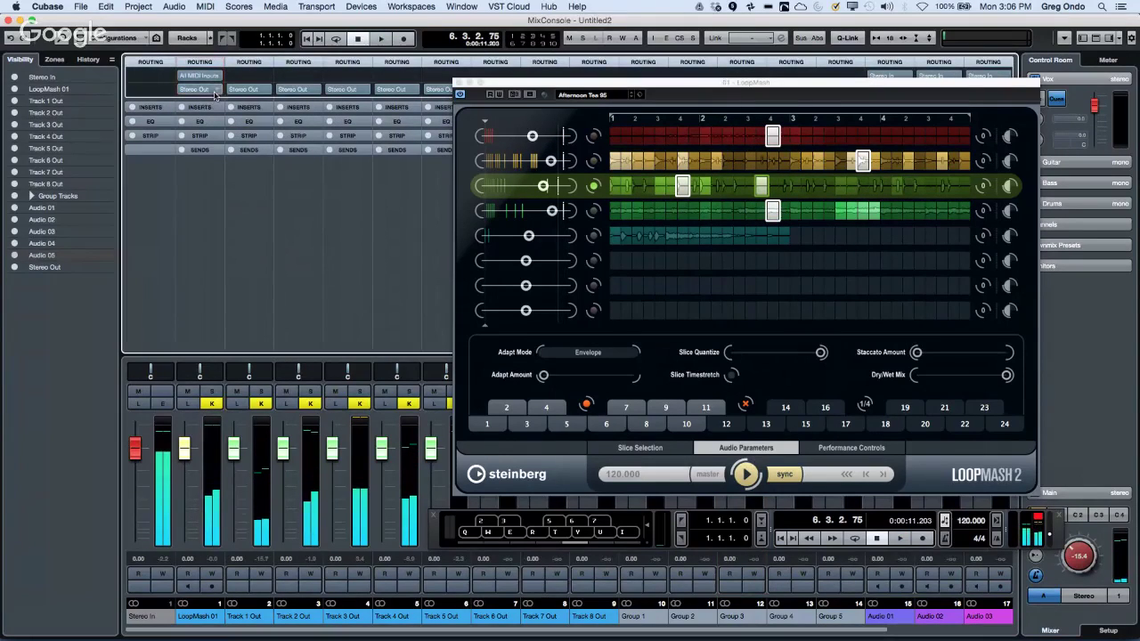
click(214, 92)
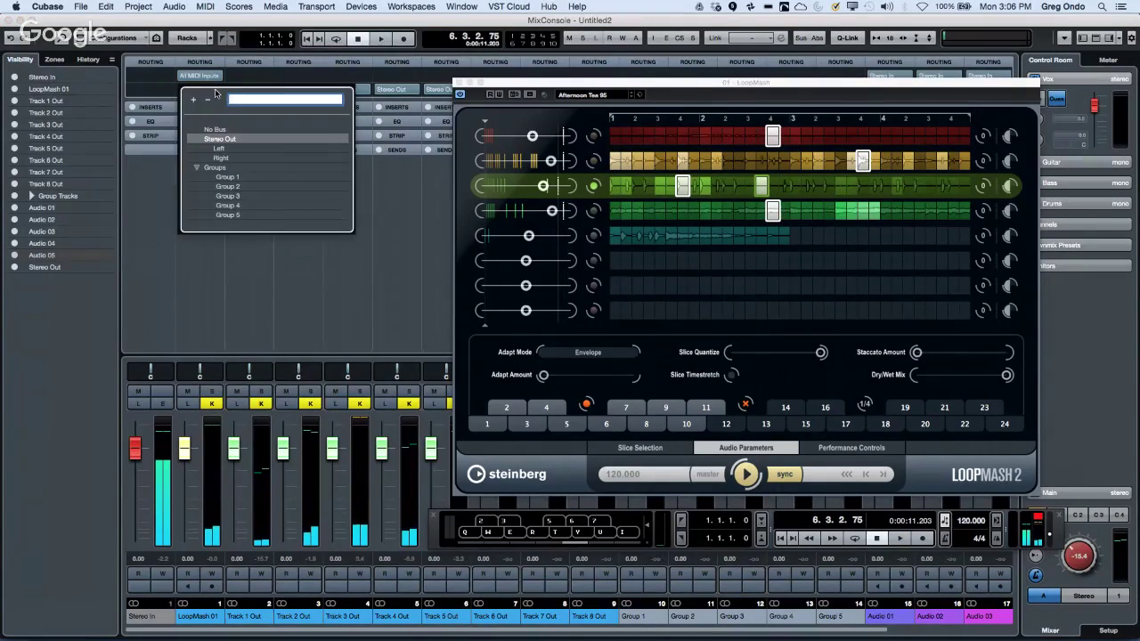
click(214, 459)
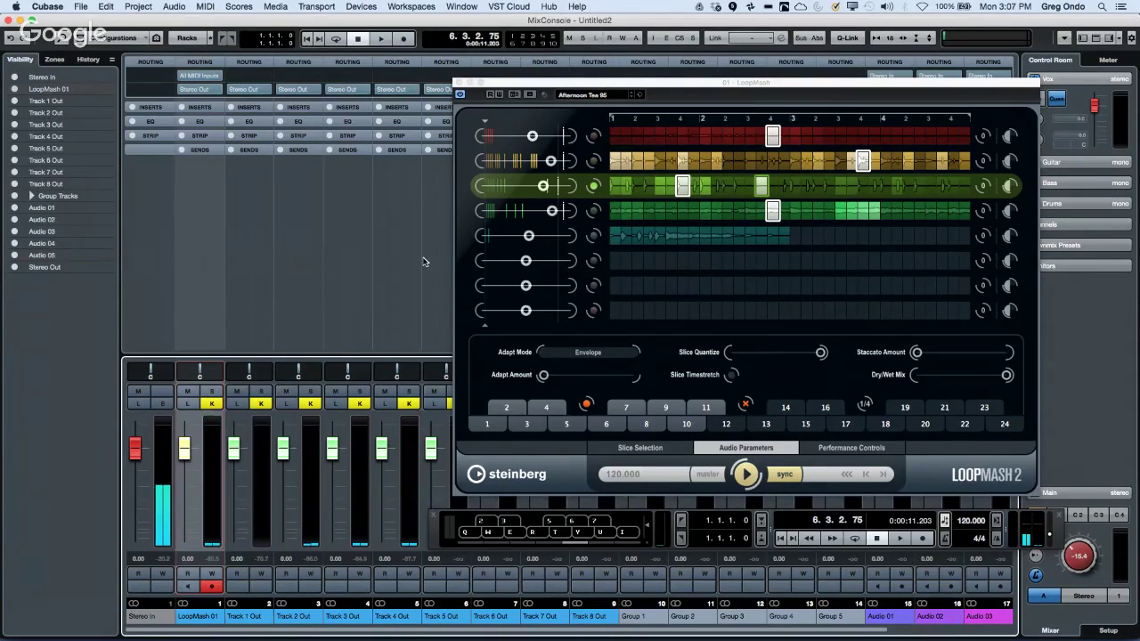
drag(561, 84, 677, 100)
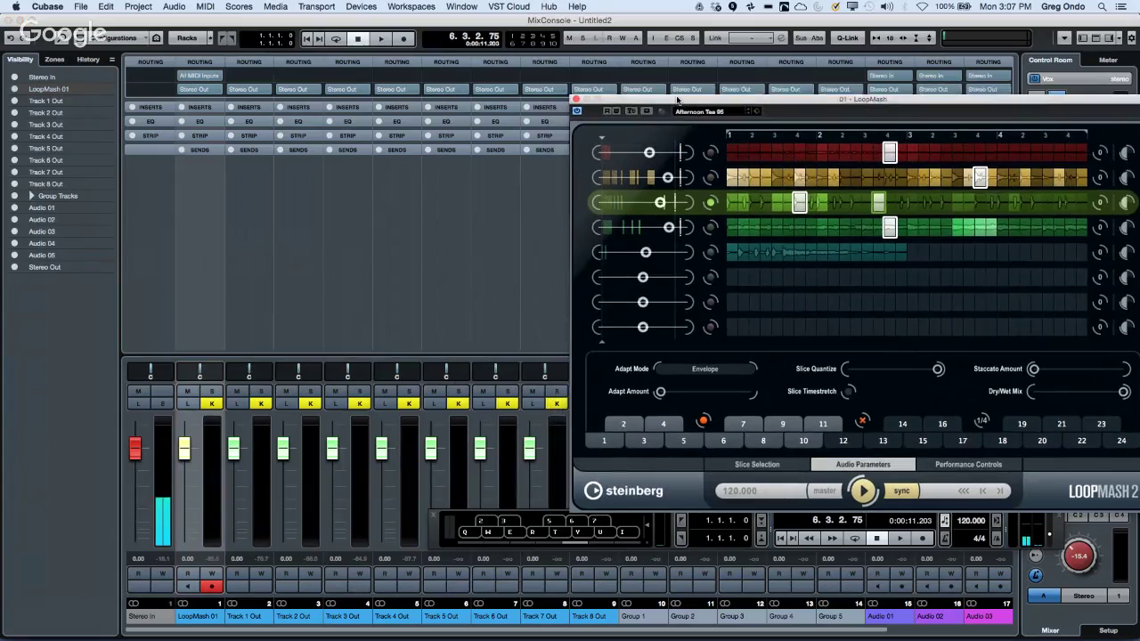
Route LoopMash 01 and Track 1 Out through Track 5 Out to successive group channels, starting with Group 1.
click(444, 477)
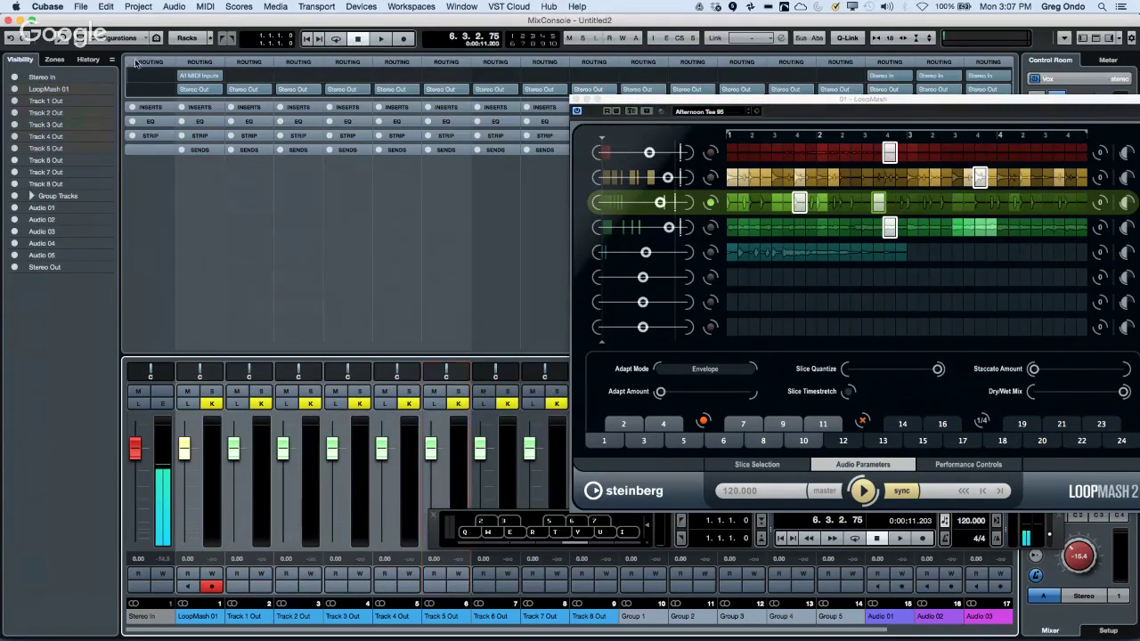
click(214, 91)
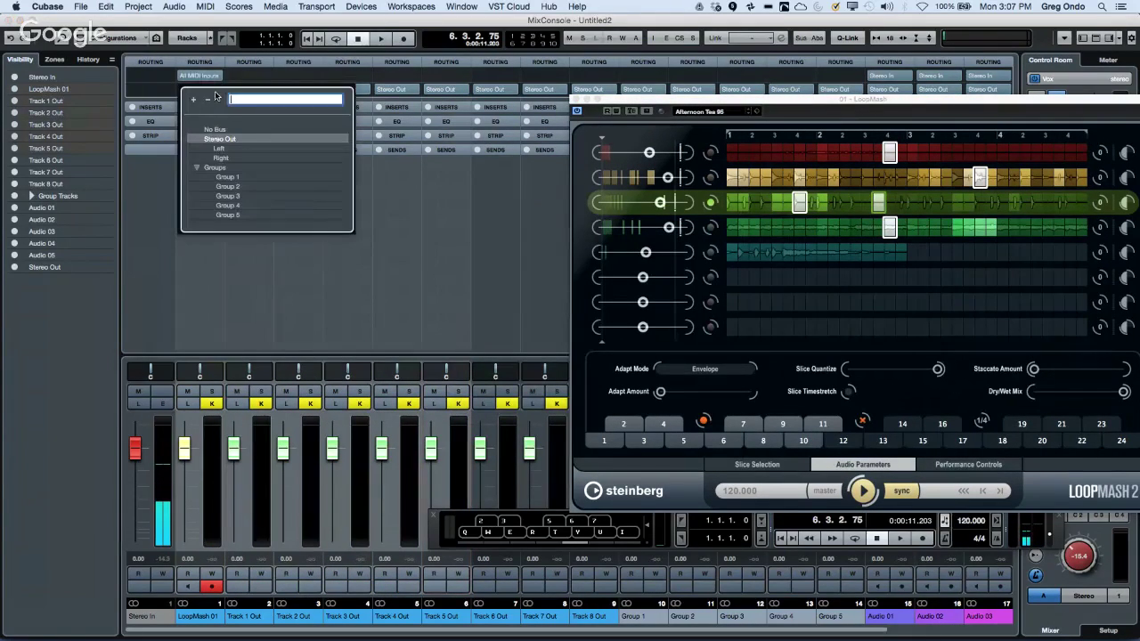
shift+click(235, 178)
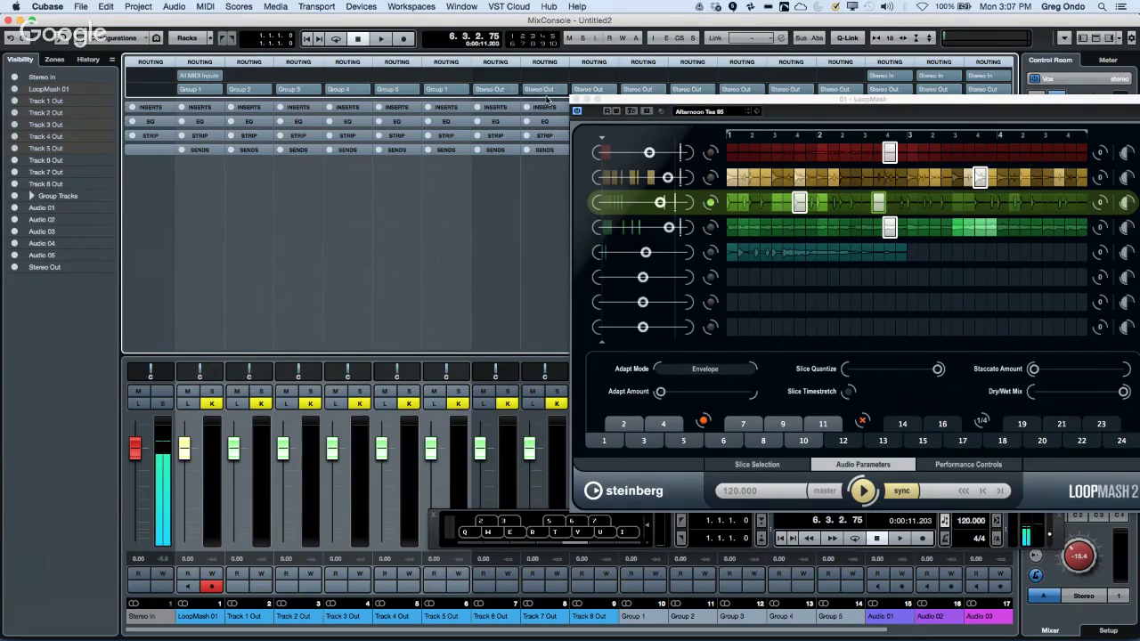
Close the LoopMash window and play the project briefly to check the group channel meters.
click(577, 100)
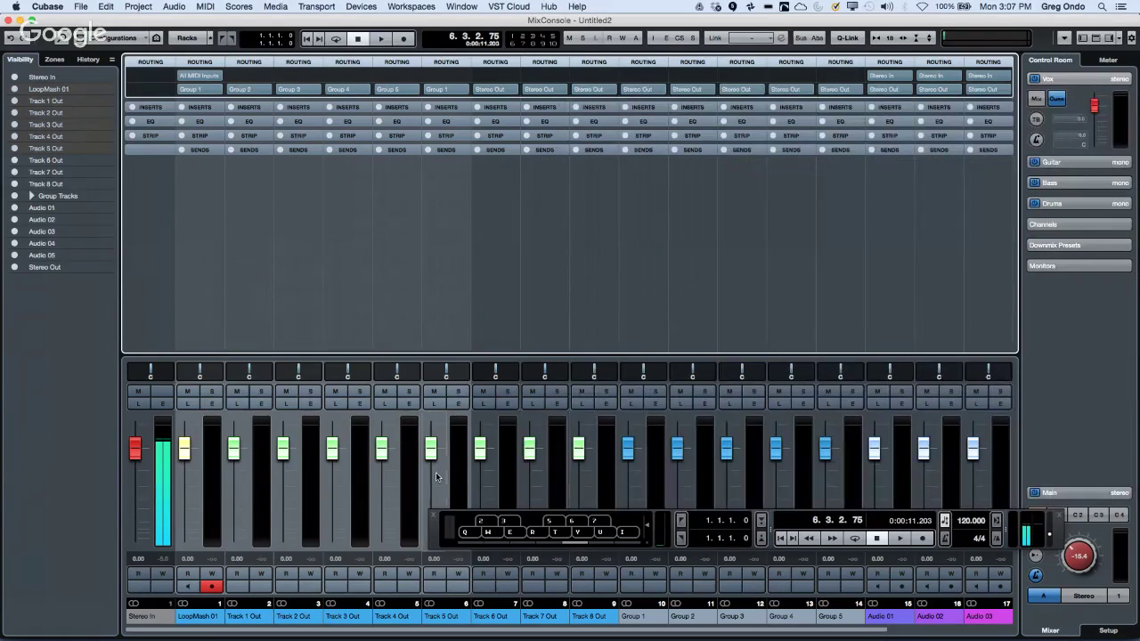
key(space)
key(space)
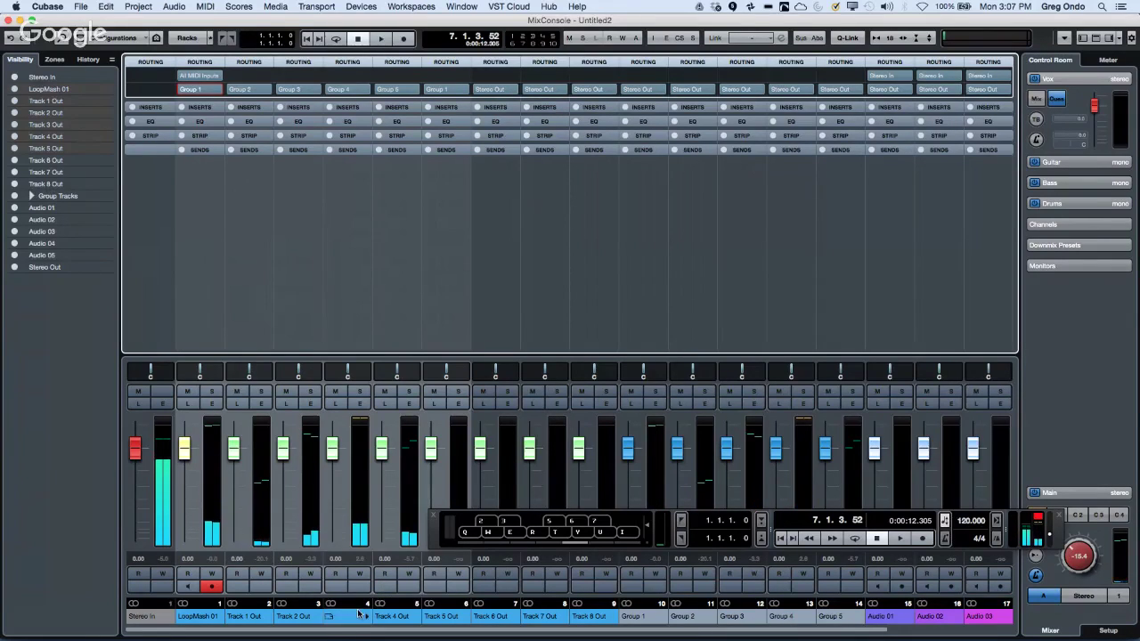
Set the inputs of Audio 01 through Audio 05 to Group 1 through Group 5 in ascending order.
drag(340, 631, 464, 630)
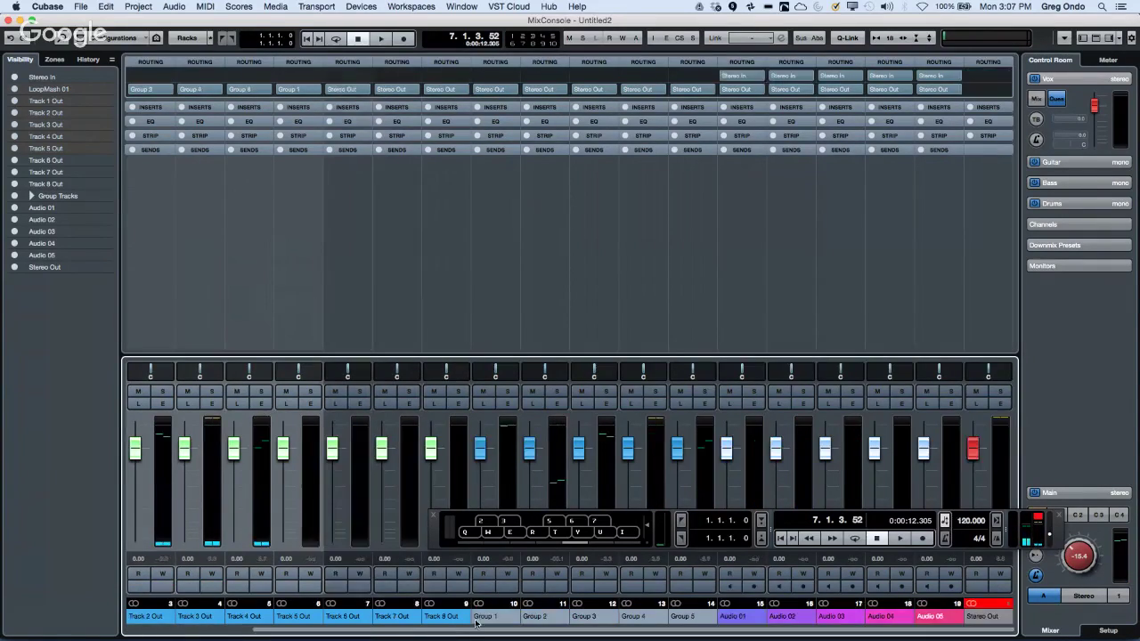
click(754, 75)
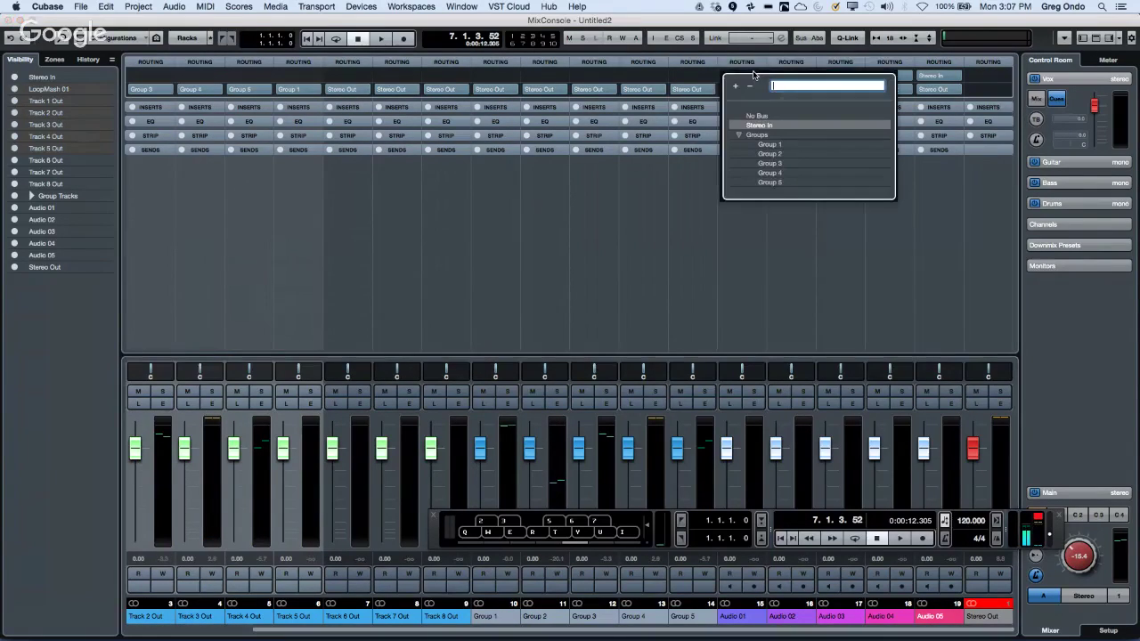
click(781, 147)
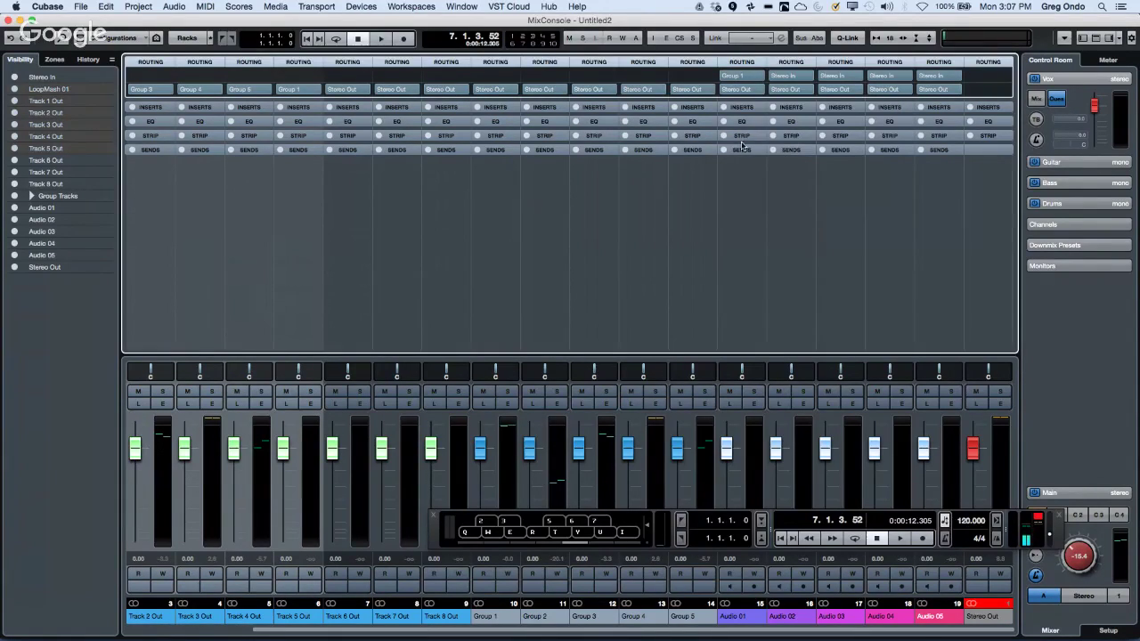
click(739, 454)
shift+click(984, 447)
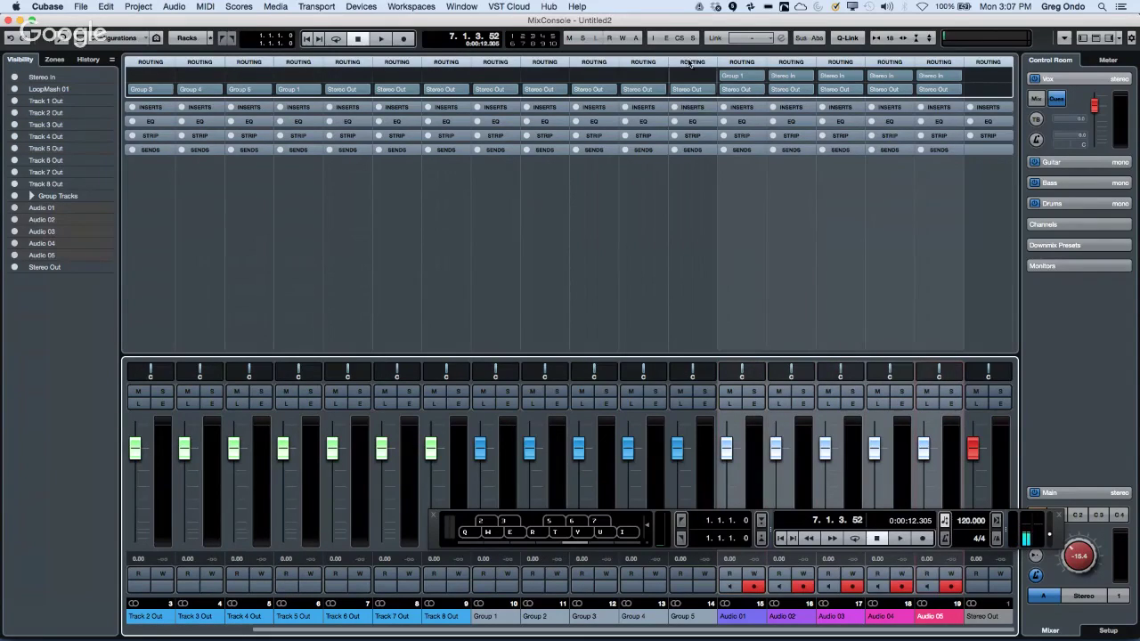
click(745, 82)
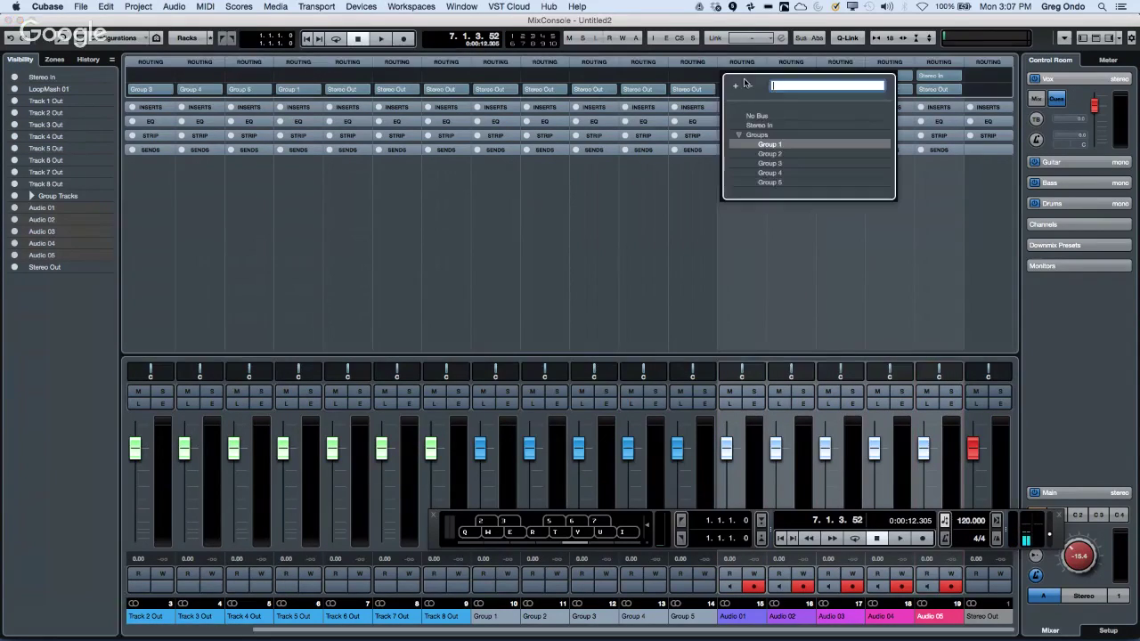
click(766, 148)
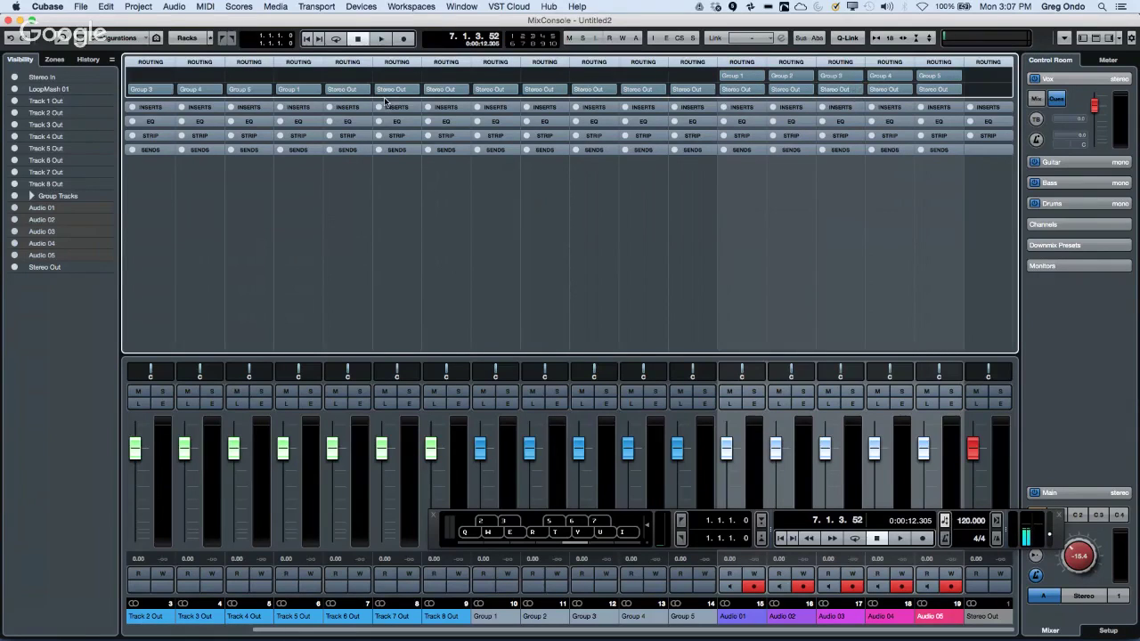
Close the MixConsole window and reopen the LoopMash editor from the LoopMash 01 track's inspector.
click(11, 20)
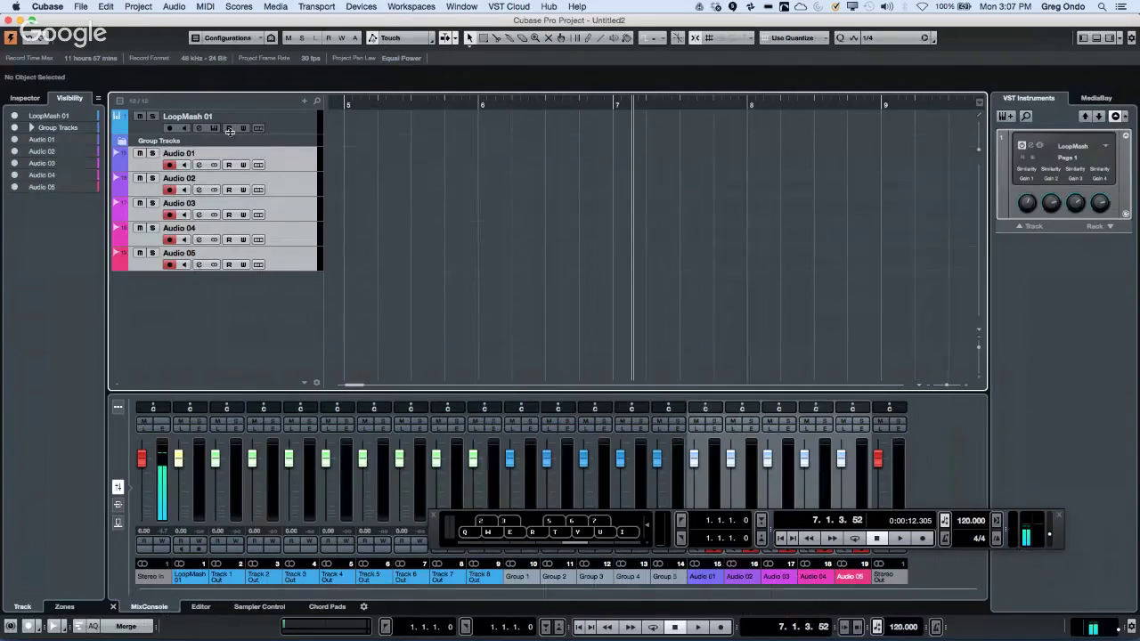
click(294, 132)
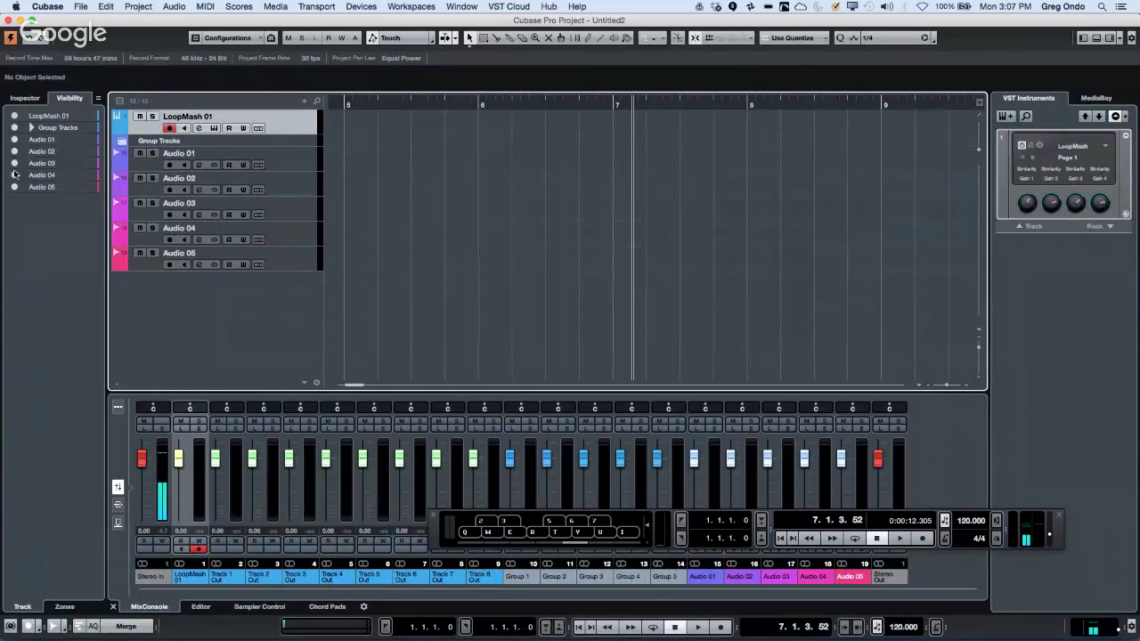
click(25, 98)
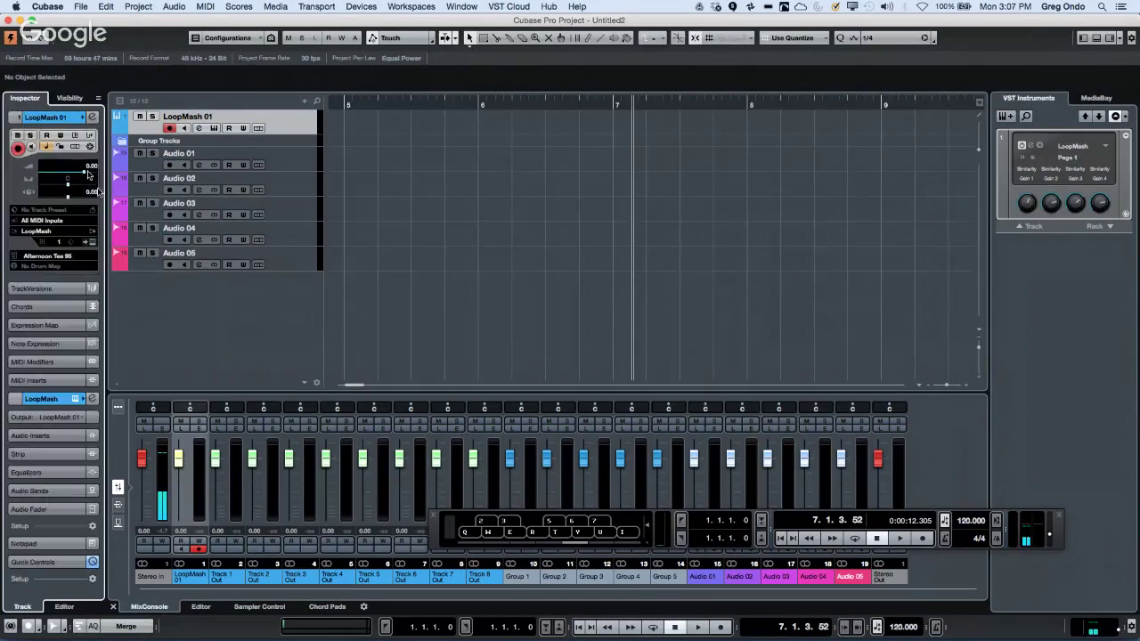
click(94, 242)
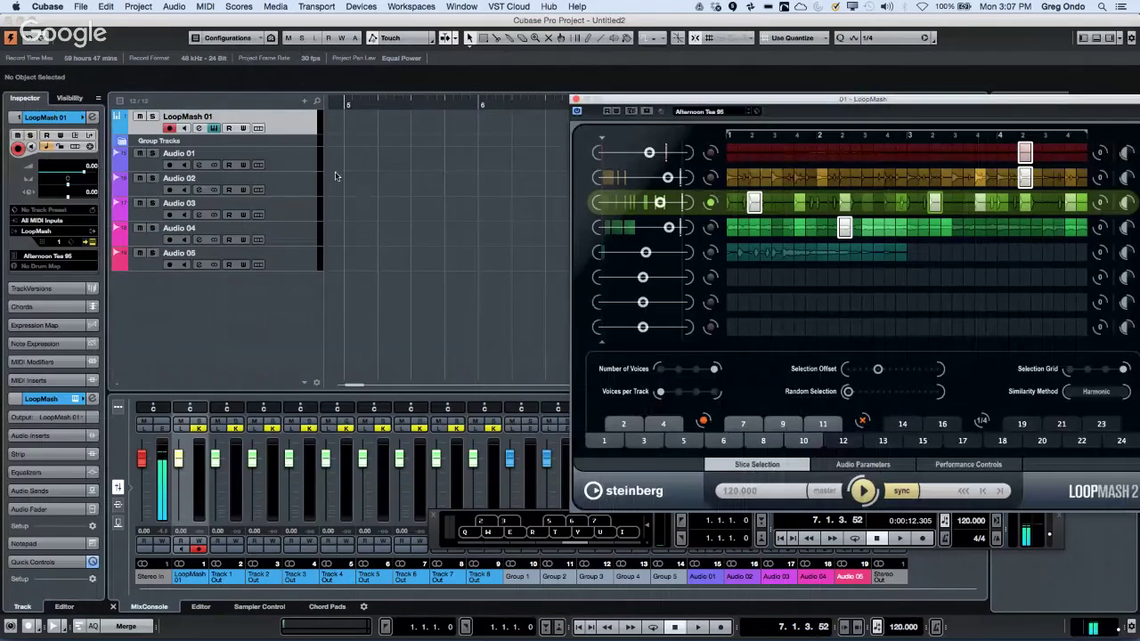
Move the tracks Audio 01 through Audio 05 into a new folder.
click(273, 157)
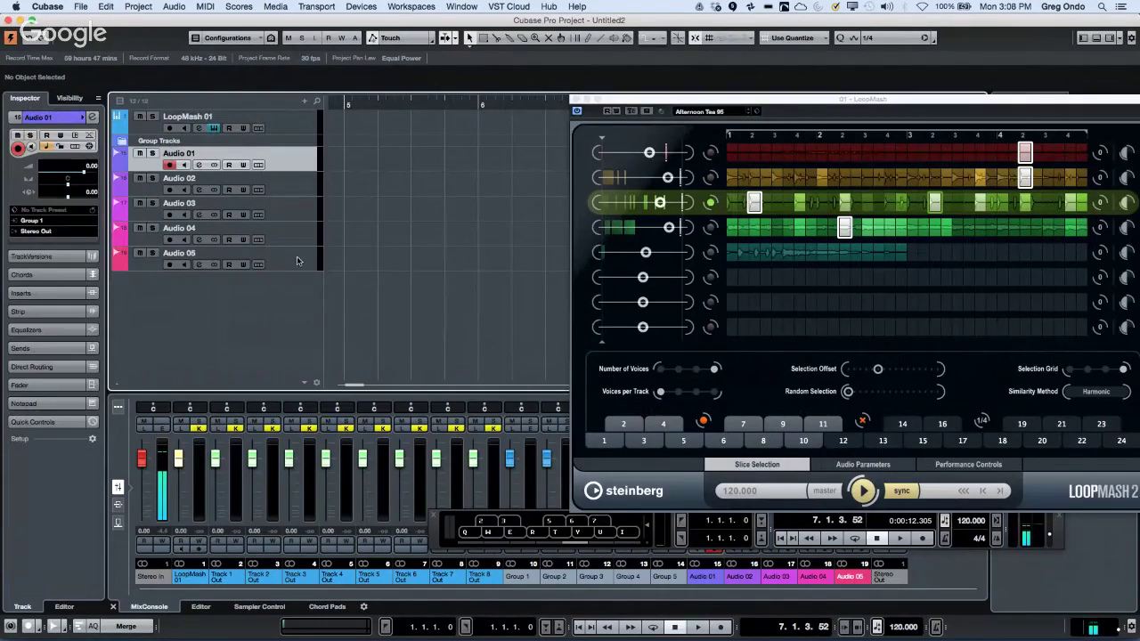
shift+click(300, 262)
right_click(272, 213)
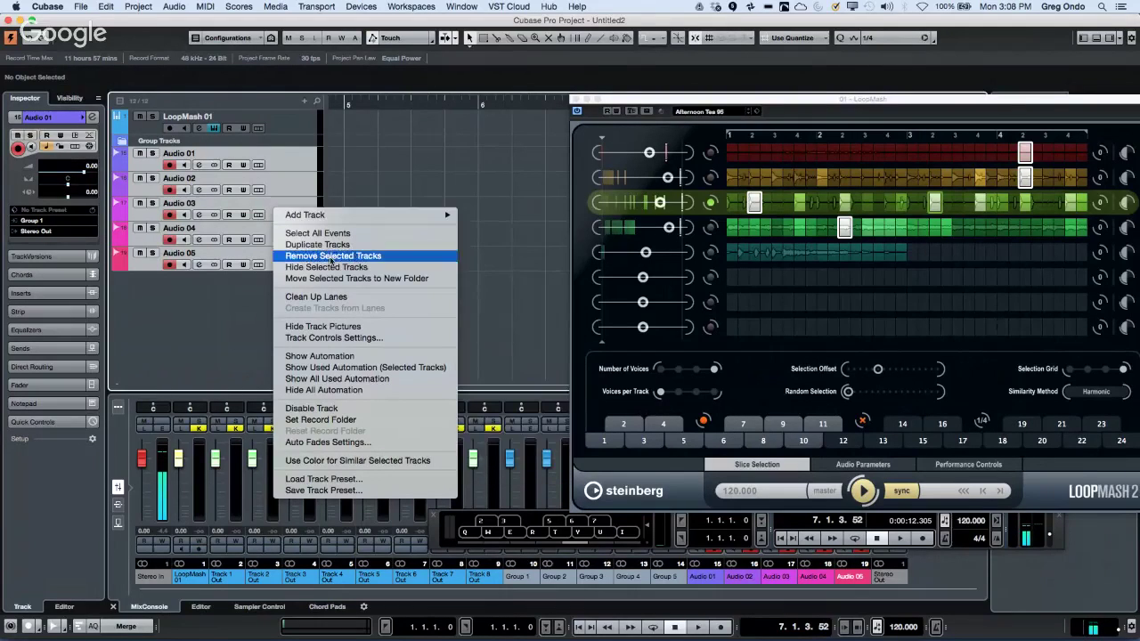
click(336, 279)
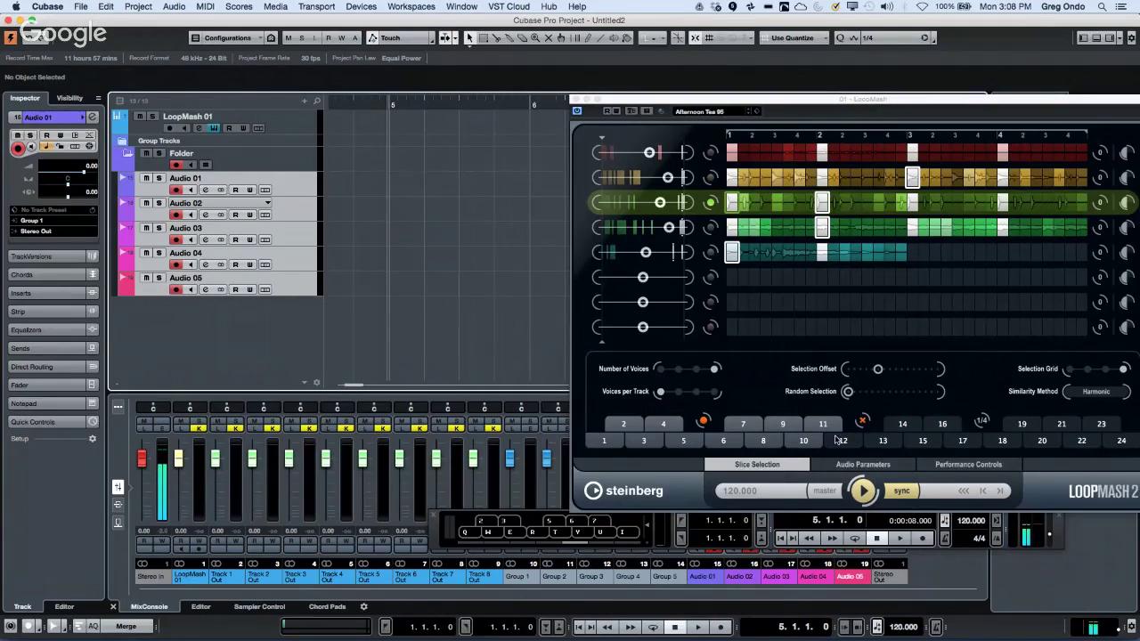
Play the project from bar 5 and try an effect from LoopMash's performance controls.
click(900, 537)
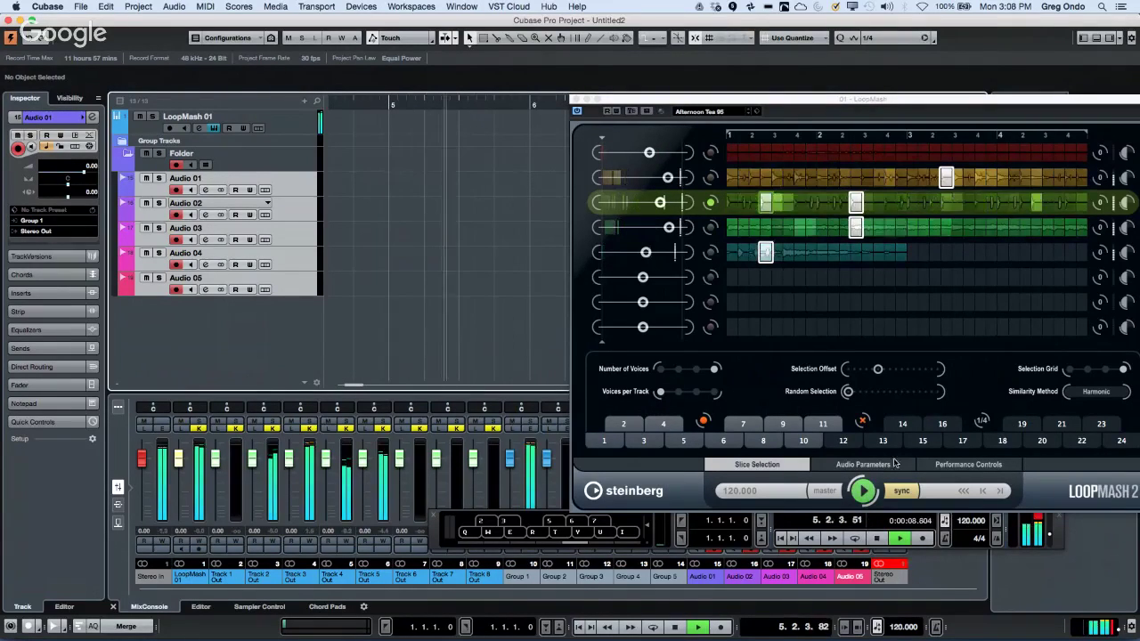
click(952, 467)
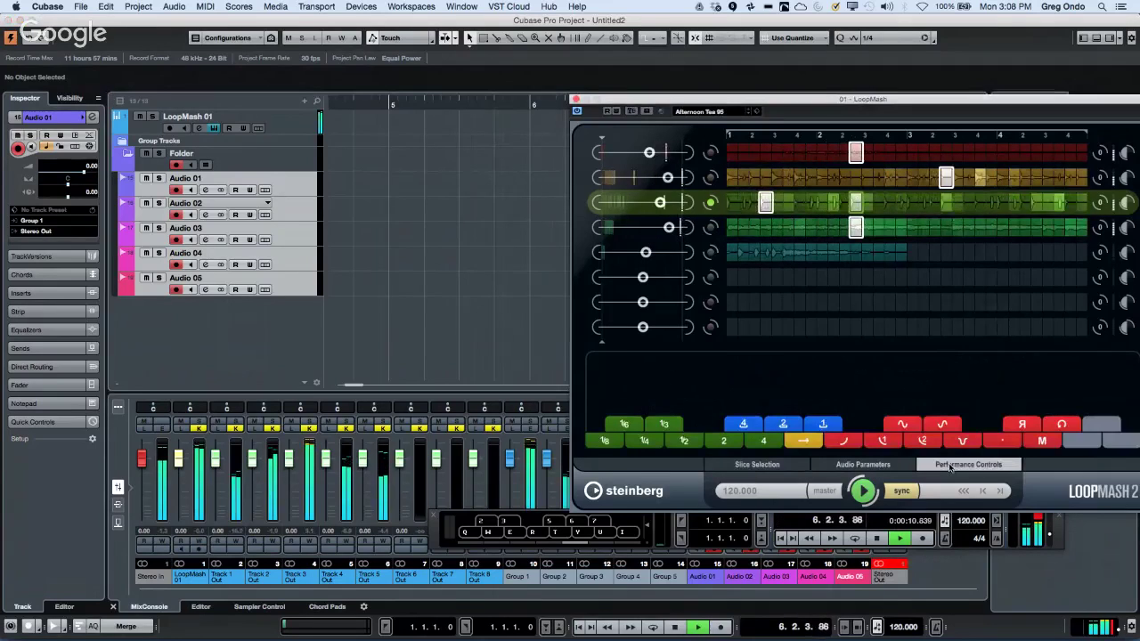
click(922, 441)
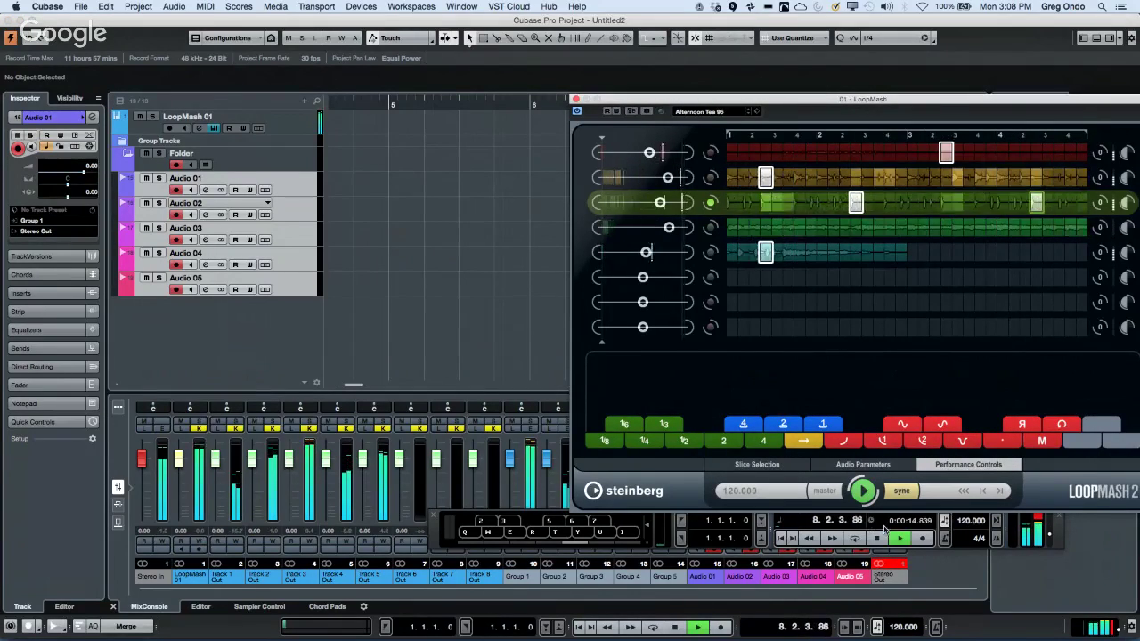
Record LoopMash onto the five audio tracks while triggering performance effects, stop recording, and set the project cursor to 11.4.1.0.
click(921, 538)
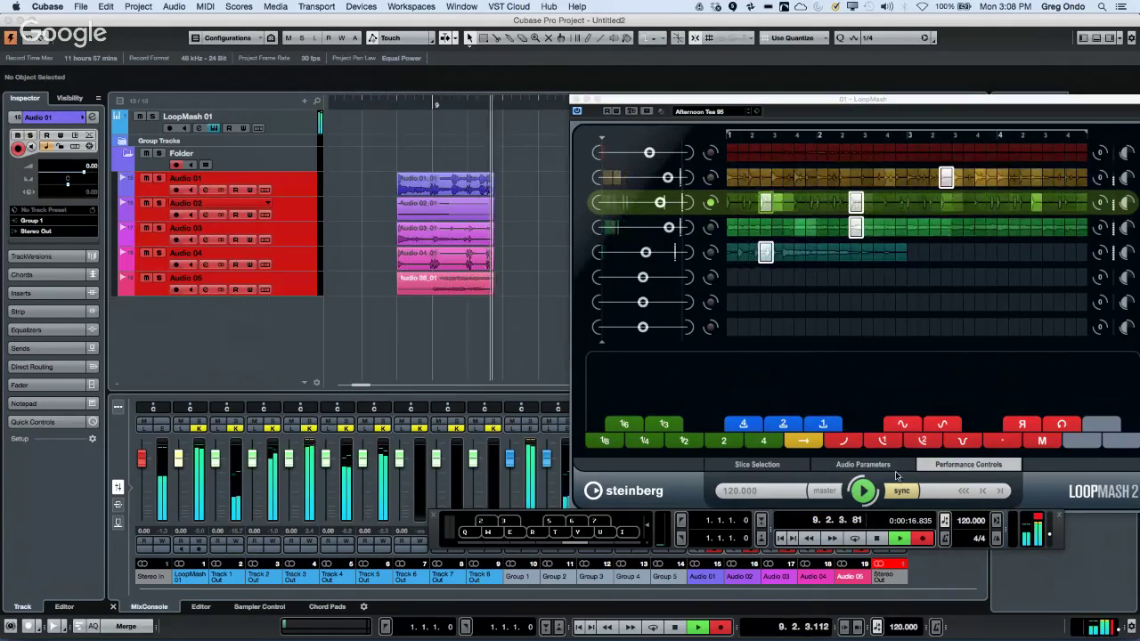
click(906, 427)
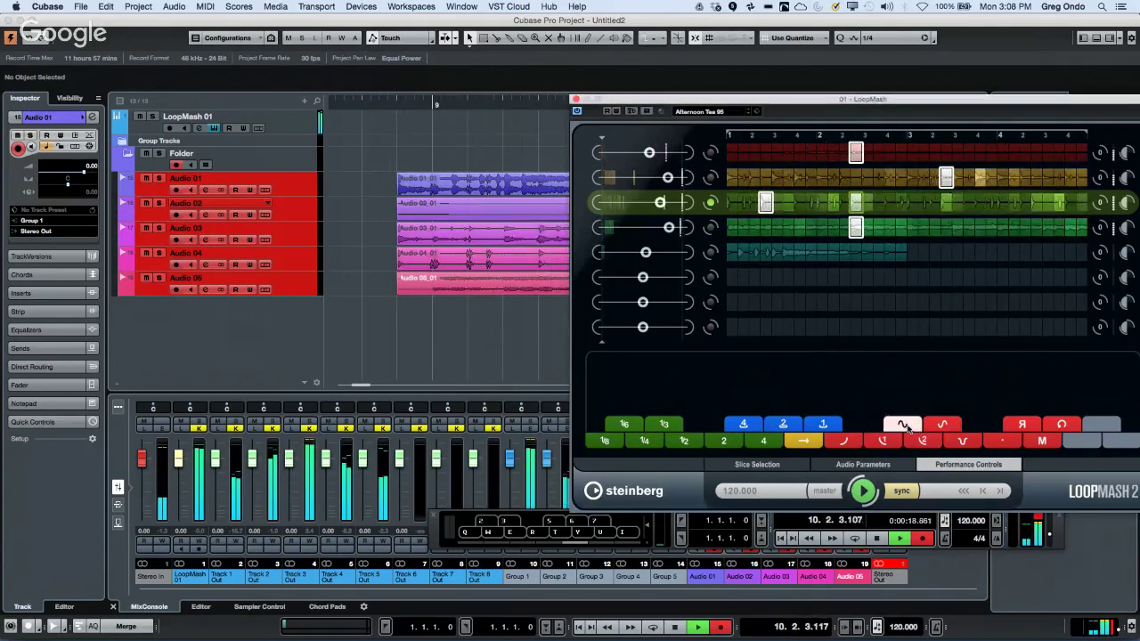
click(843, 440)
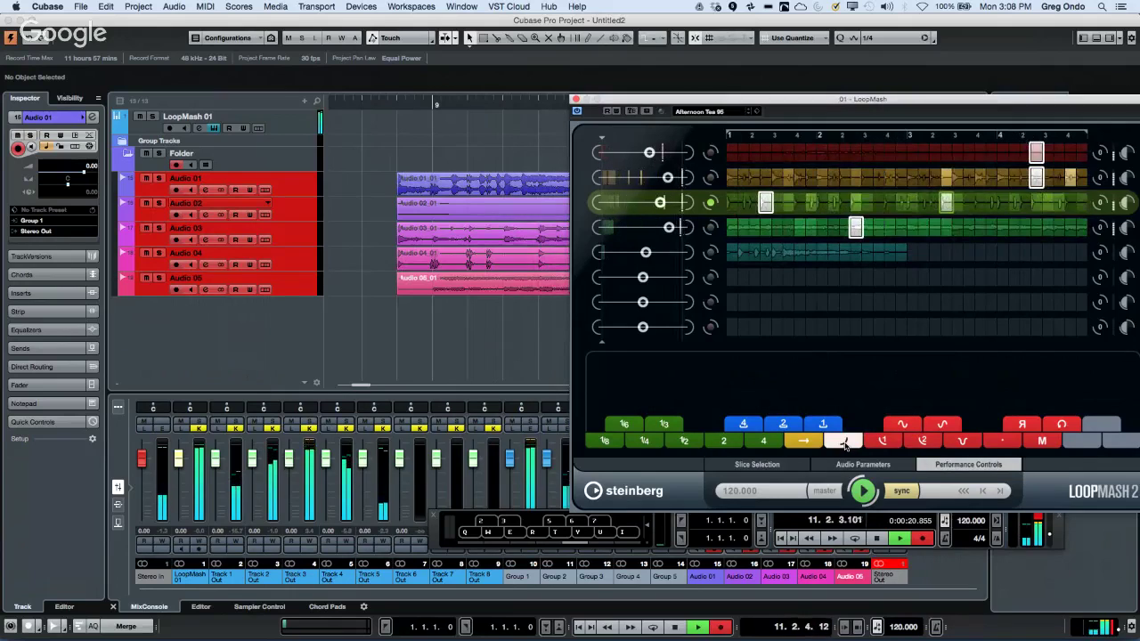
click(684, 440)
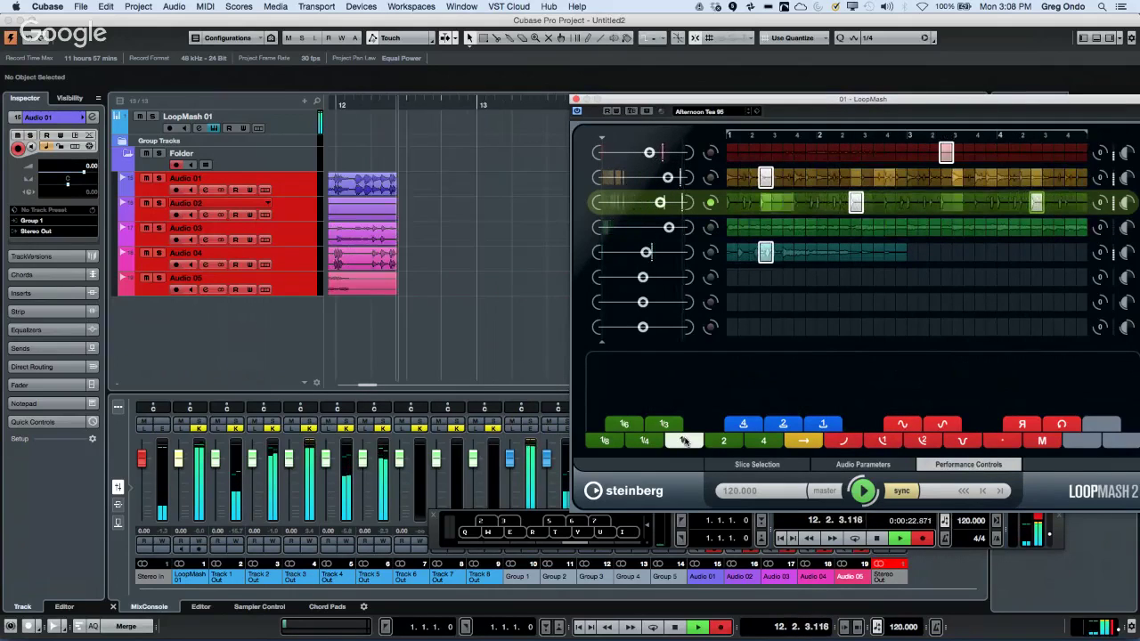
click(610, 443)
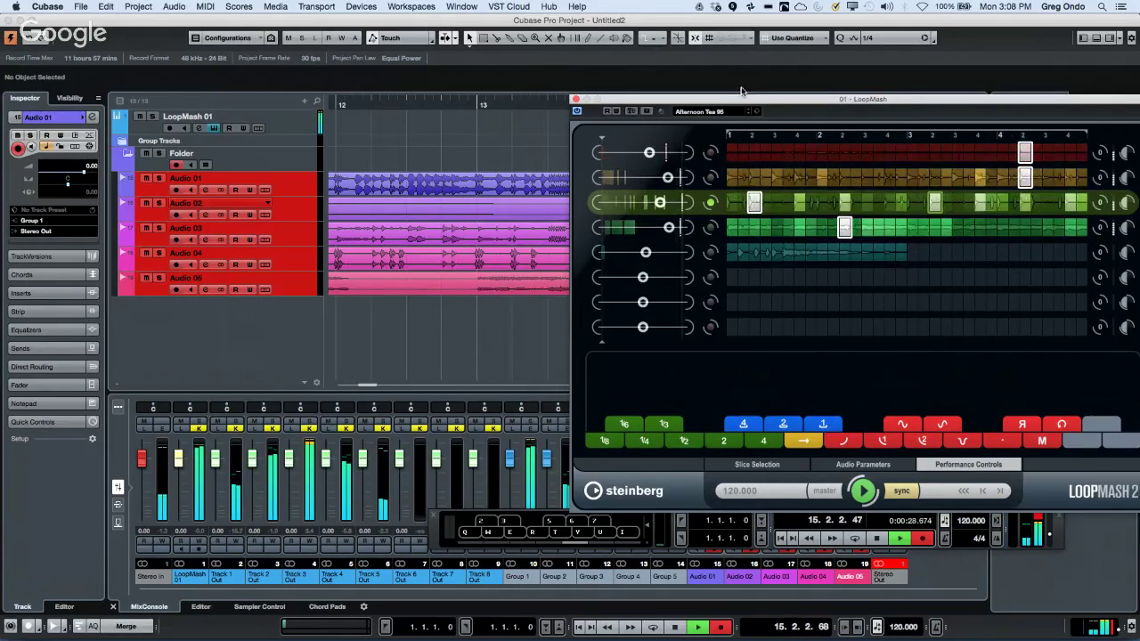
drag(730, 104, 896, 108)
key(space)
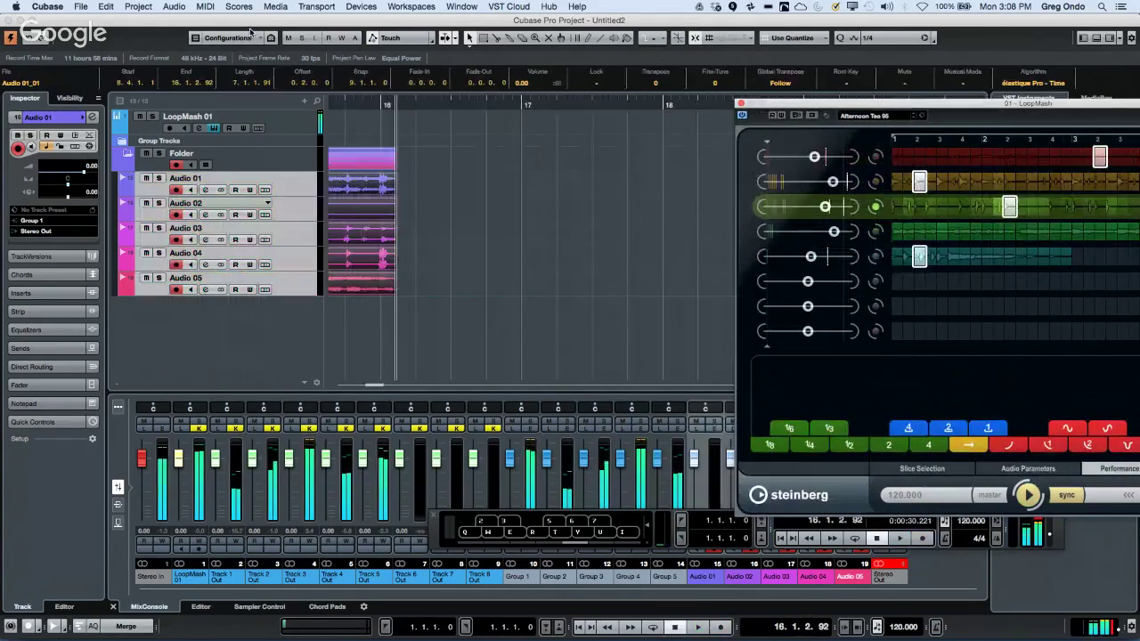
drag(360, 105, 331, 102)
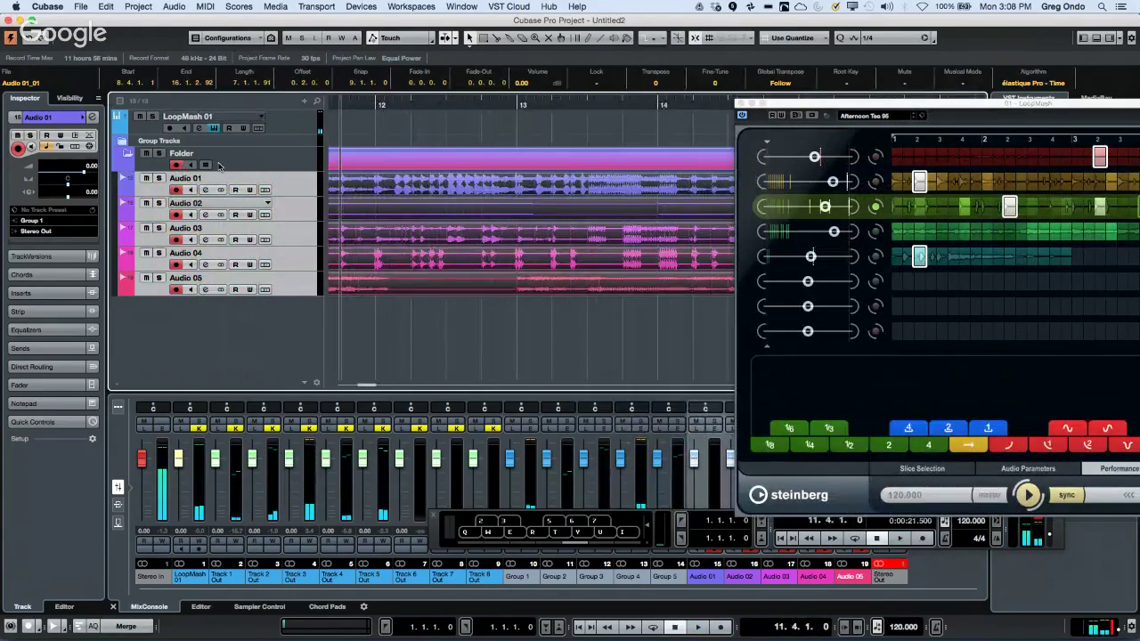
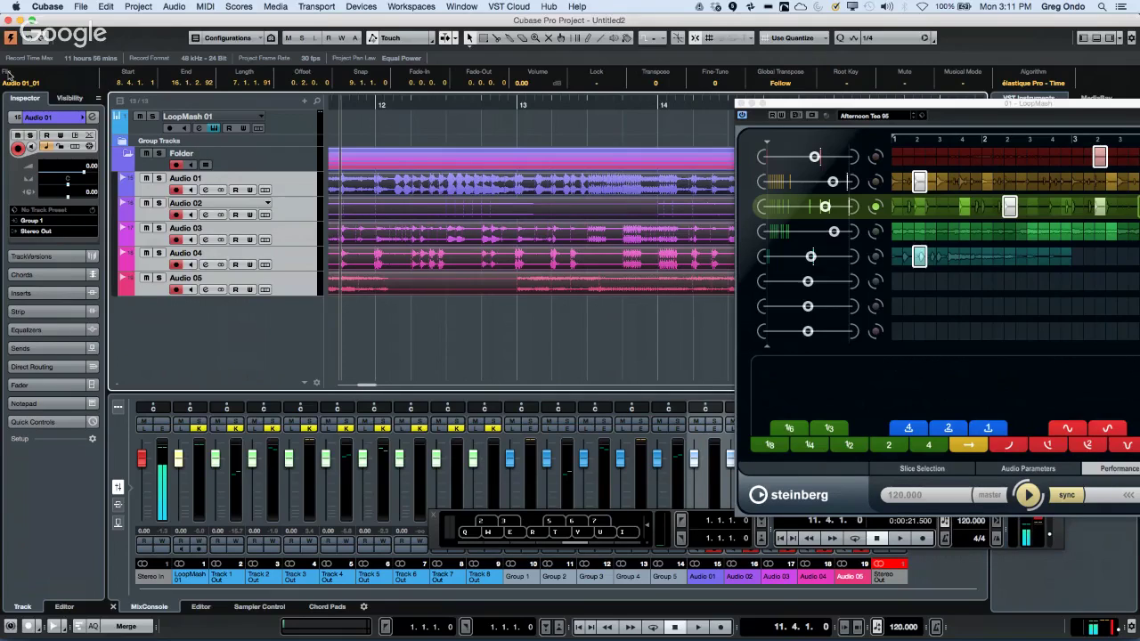
Show the Constrain Delay Compensation control in the project window's toolbar.
click(1130, 40)
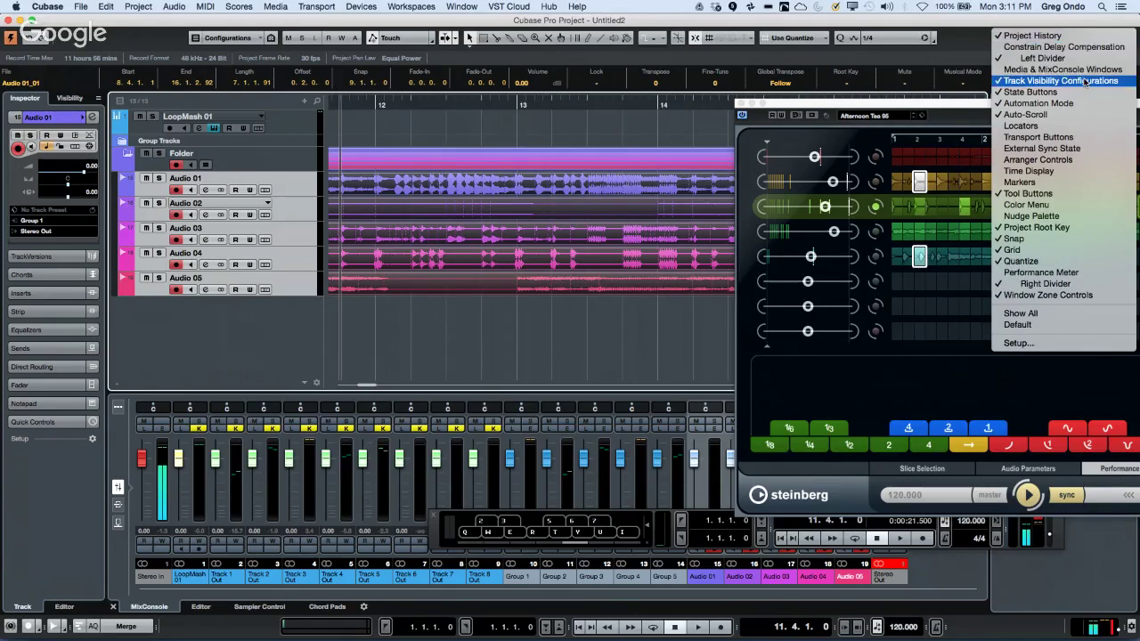
click(1061, 46)
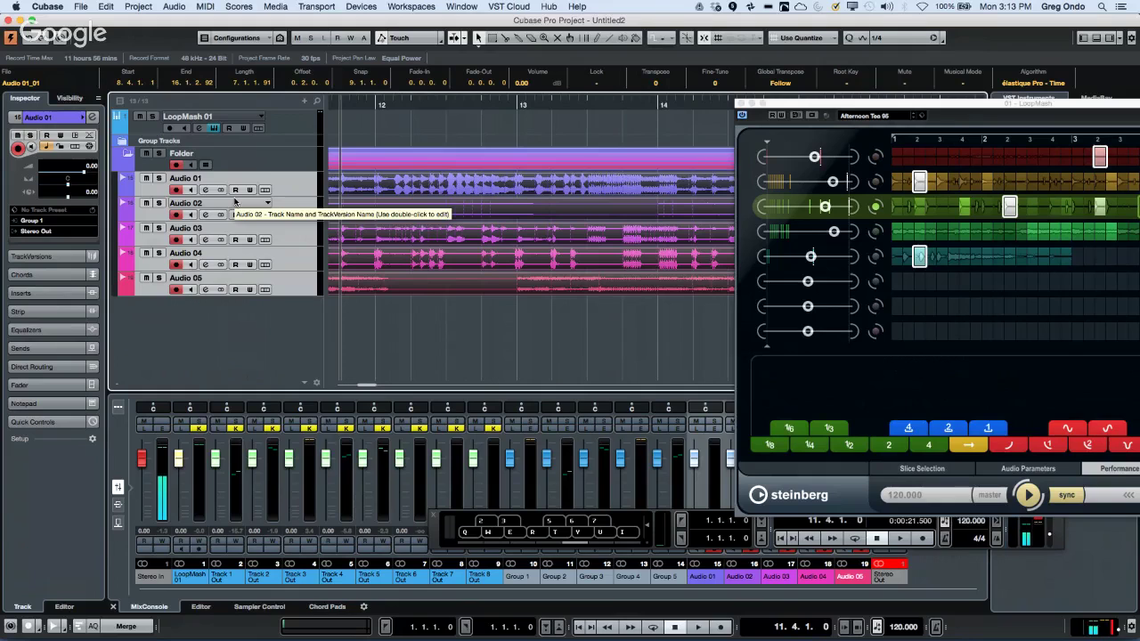
Open the MixConsole and load the Compressor into the first insert slot of Track 4 Out.
key(F3)
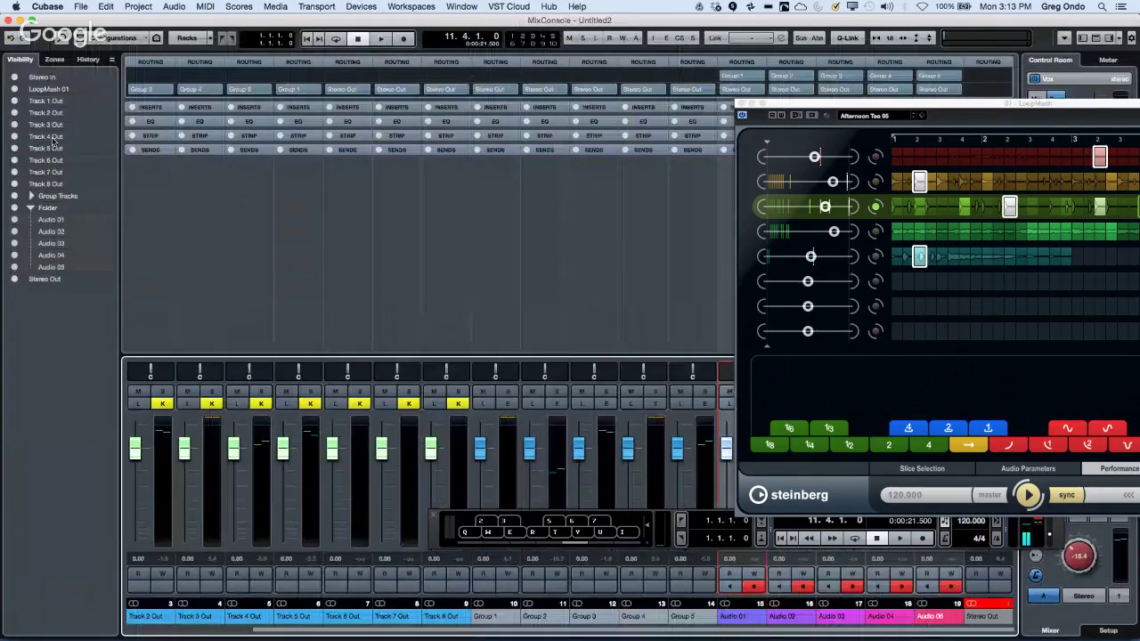
click(249, 108)
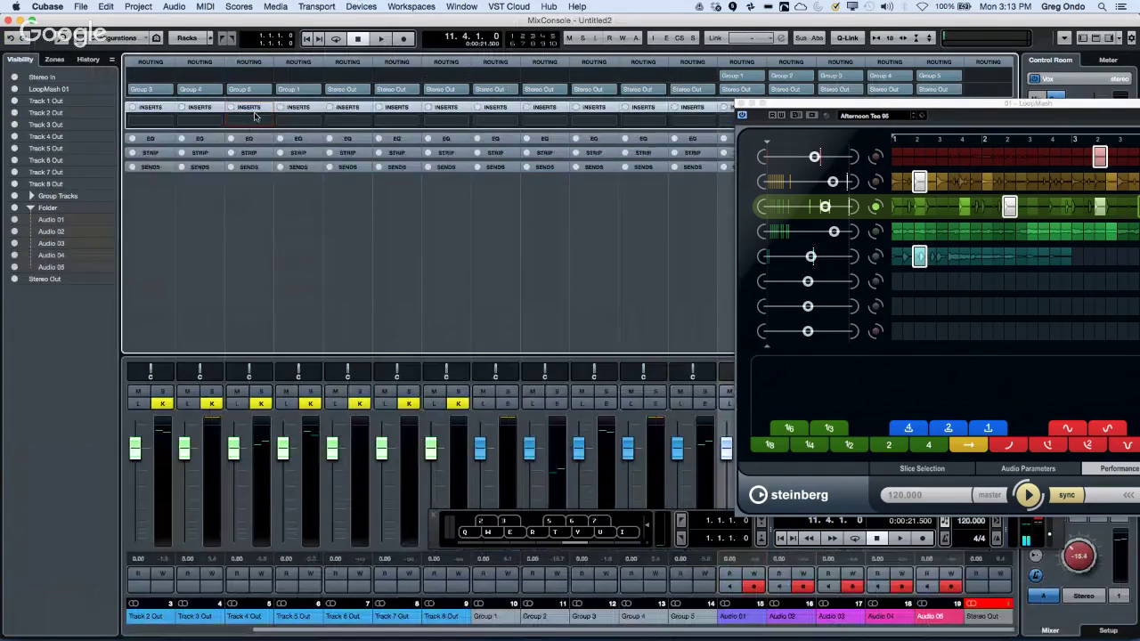
click(265, 123)
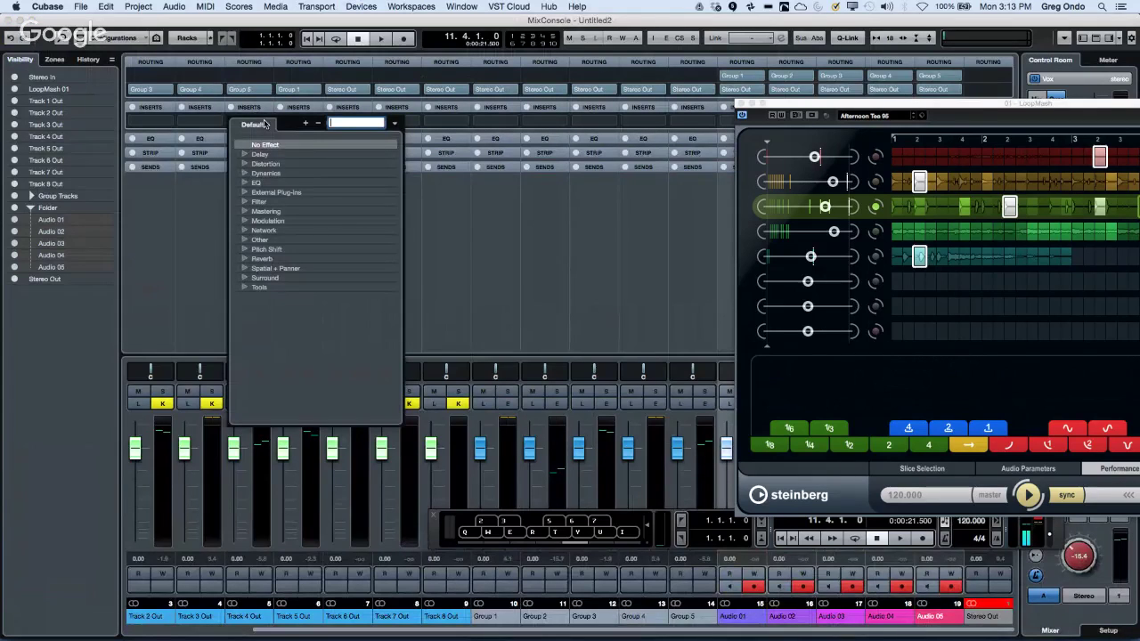
click(259, 173)
click(268, 202)
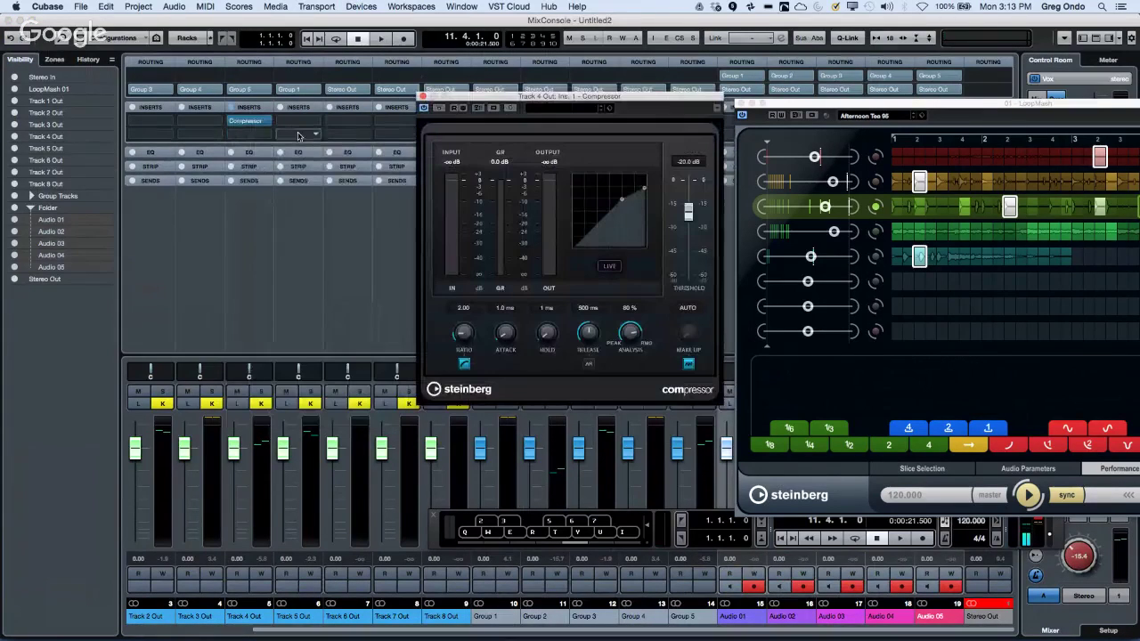
Load UV22HR into the first insert slot of Track 6 Out and StudioEQ into its second slot.
click(357, 123)
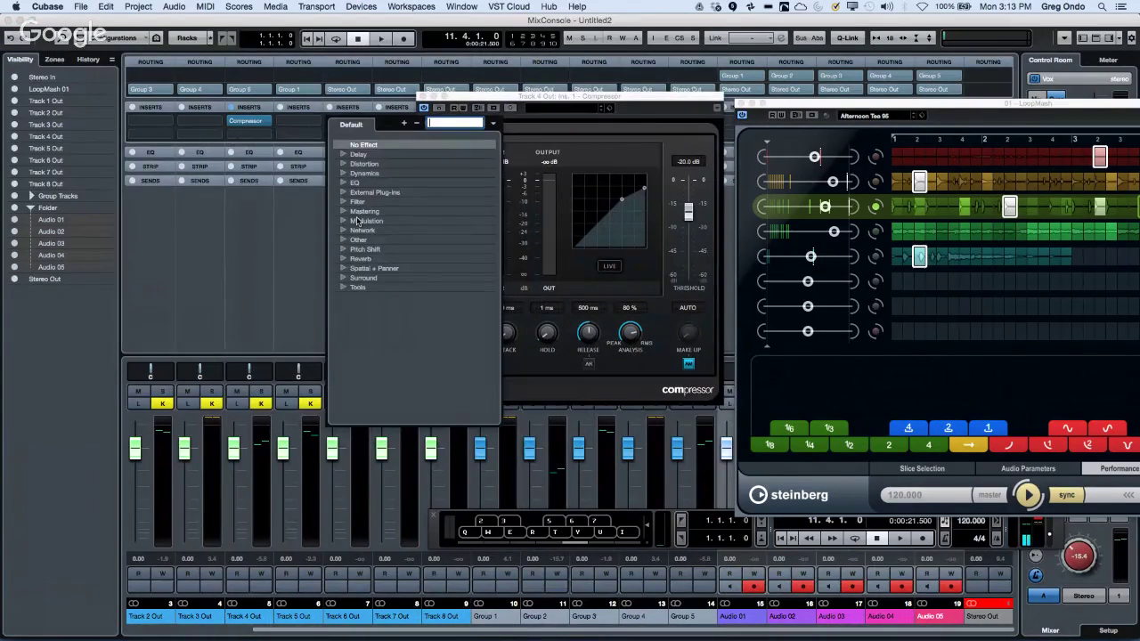
click(361, 211)
click(376, 221)
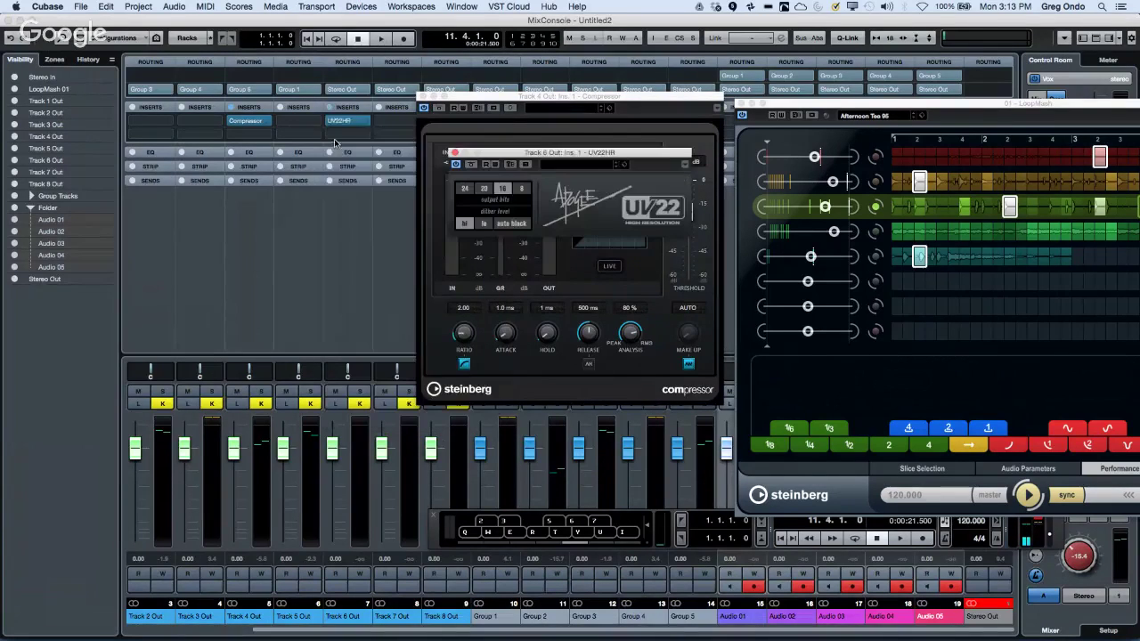
click(343, 133)
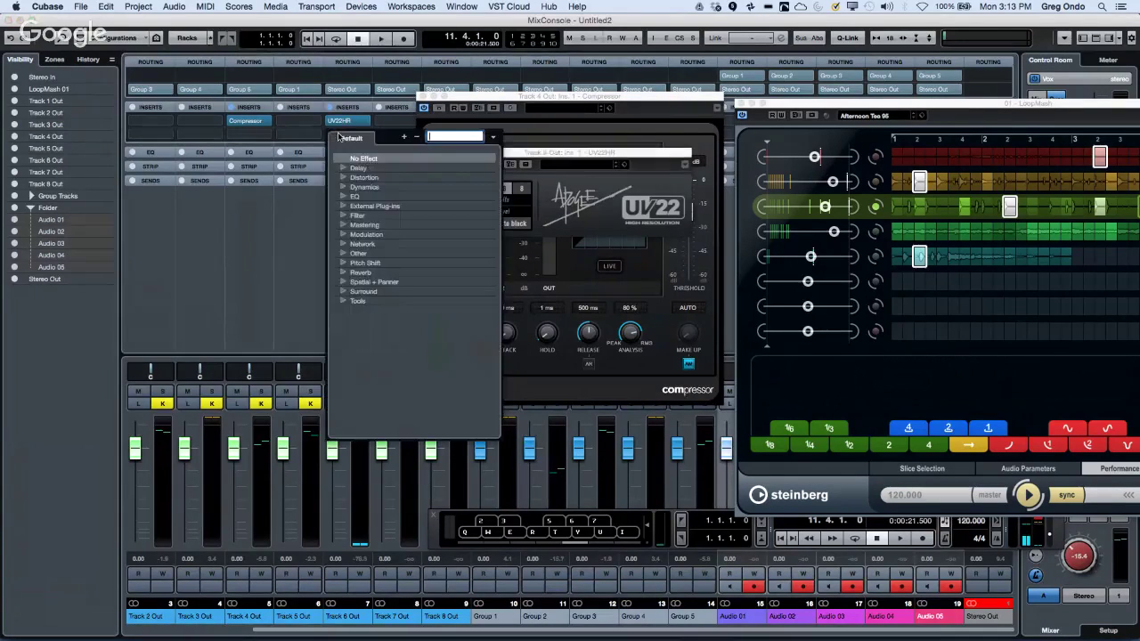
click(348, 198)
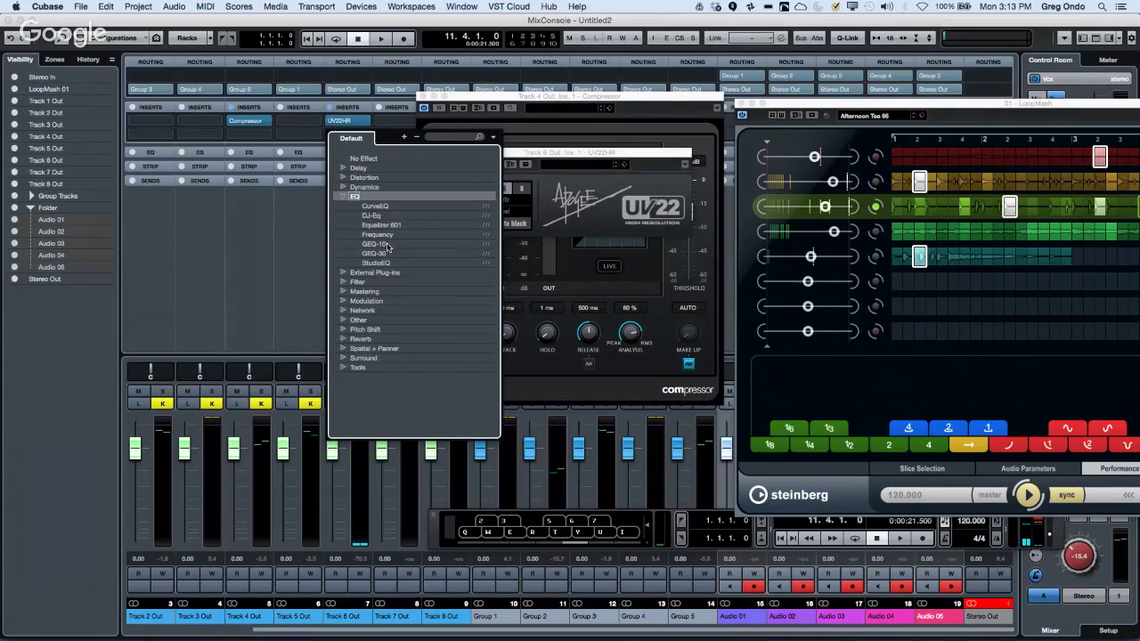
click(375, 263)
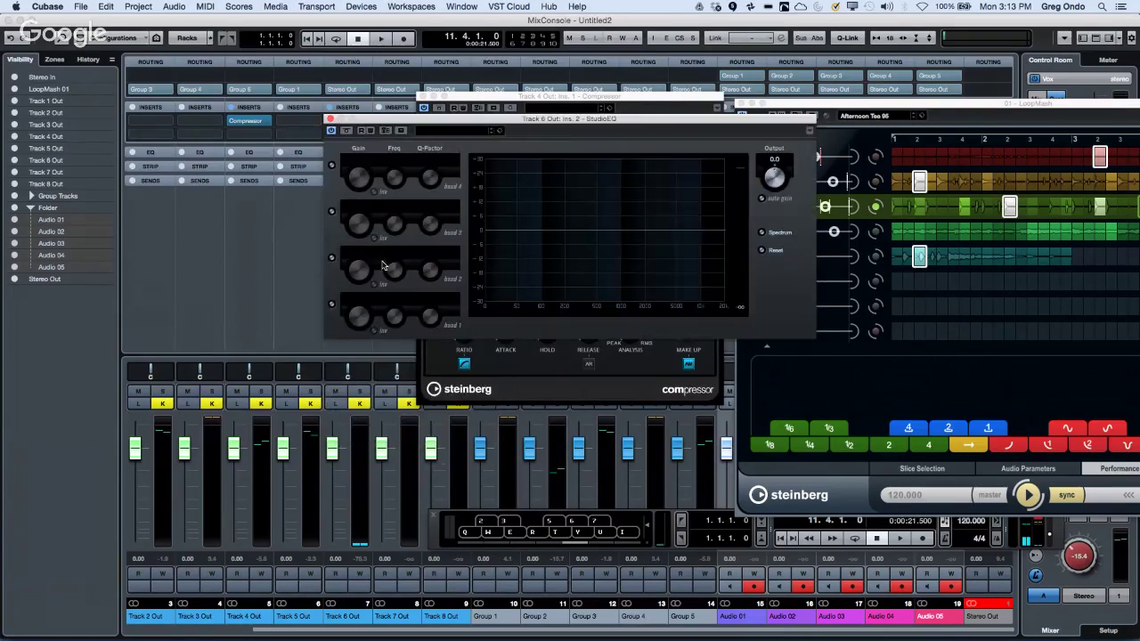
Load GA Classics into the third insert slot of Track 3 Out and GEQ-30 into the fourth slot of Track 4 Out.
click(196, 138)
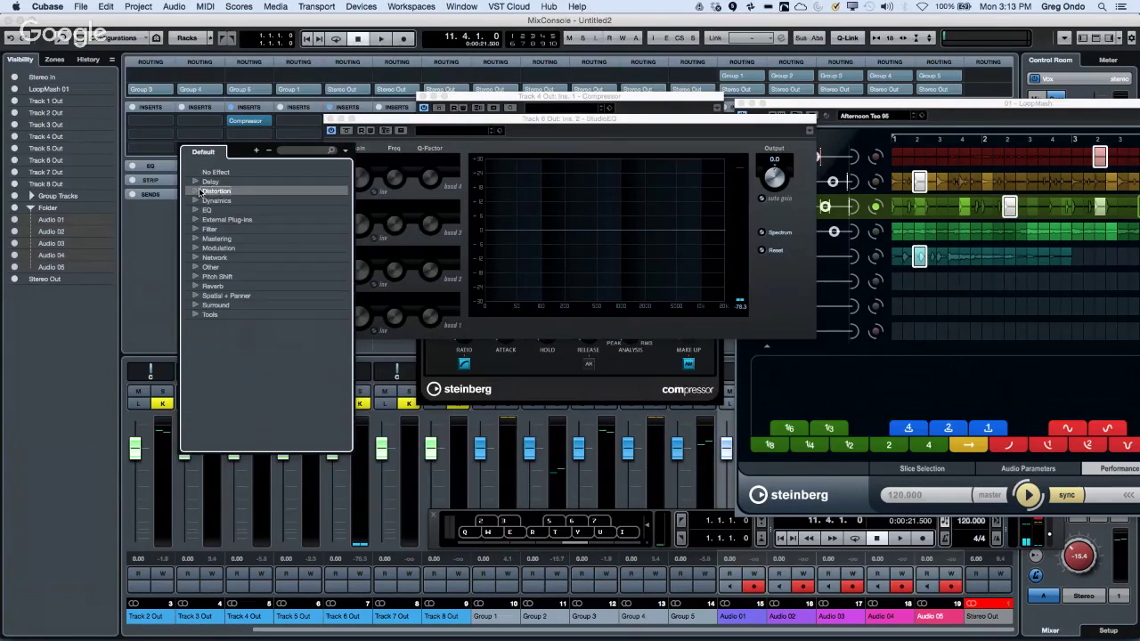
click(201, 191)
click(249, 240)
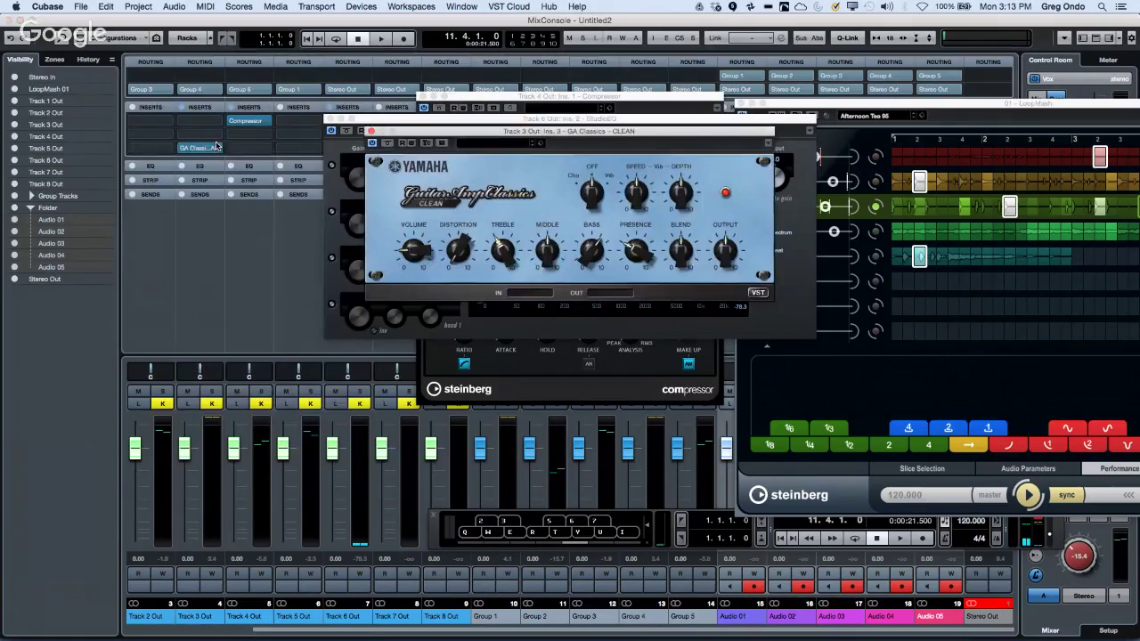
click(261, 164)
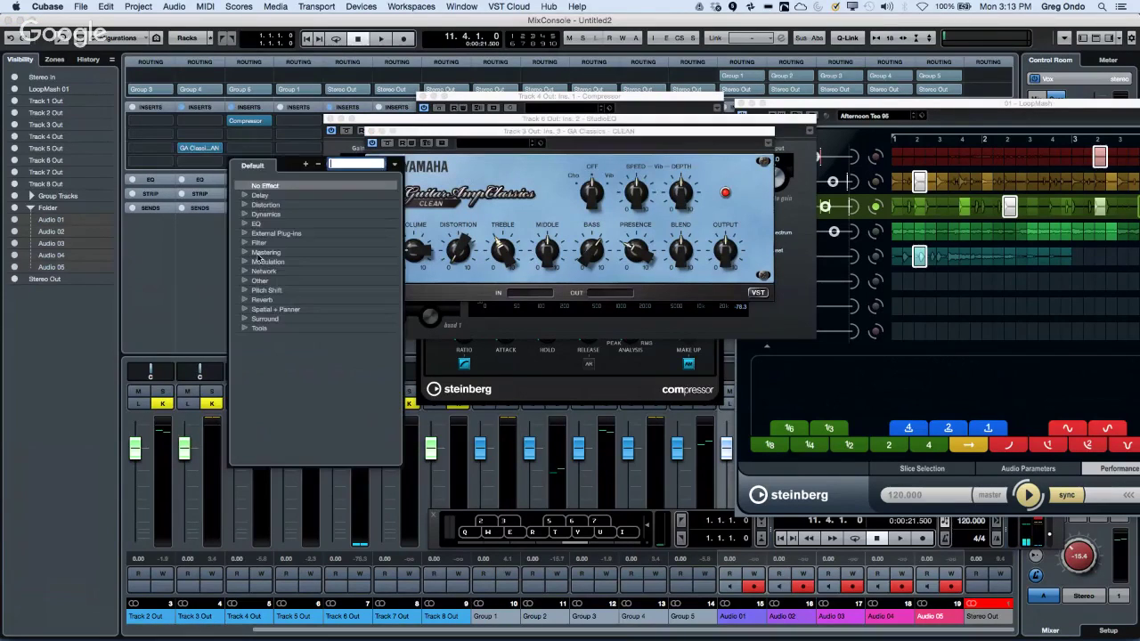
click(249, 227)
click(287, 279)
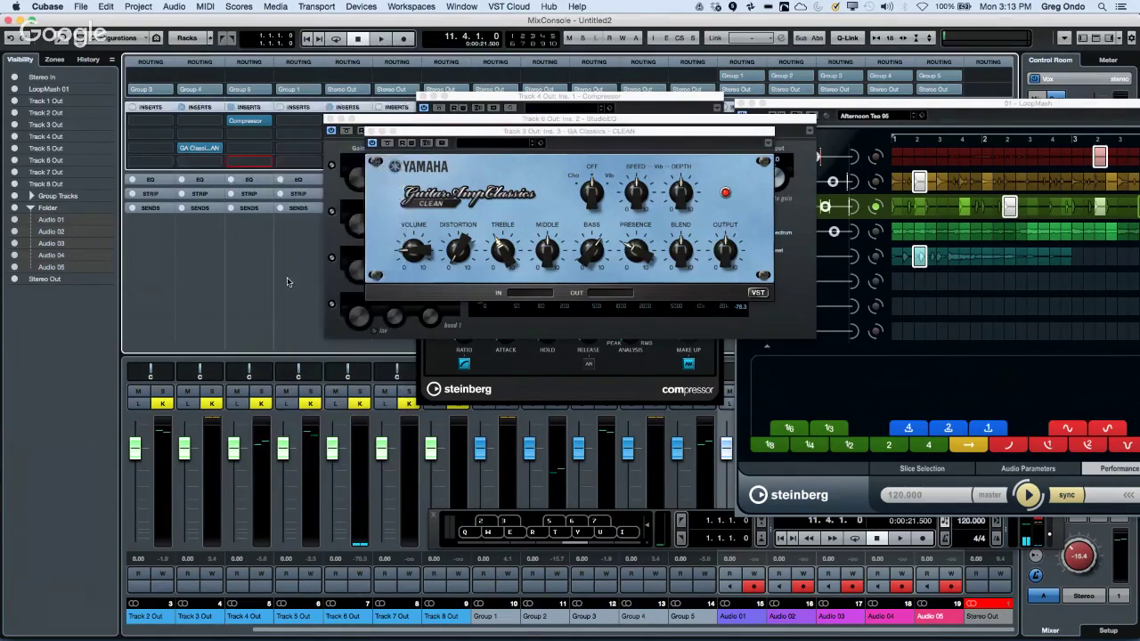
Spread the GEQ-30, GA Classics, StudioEQ, UV22HR and Compressor windows across the screen so each plug-in can be seen.
drag(437, 137, 133, 284)
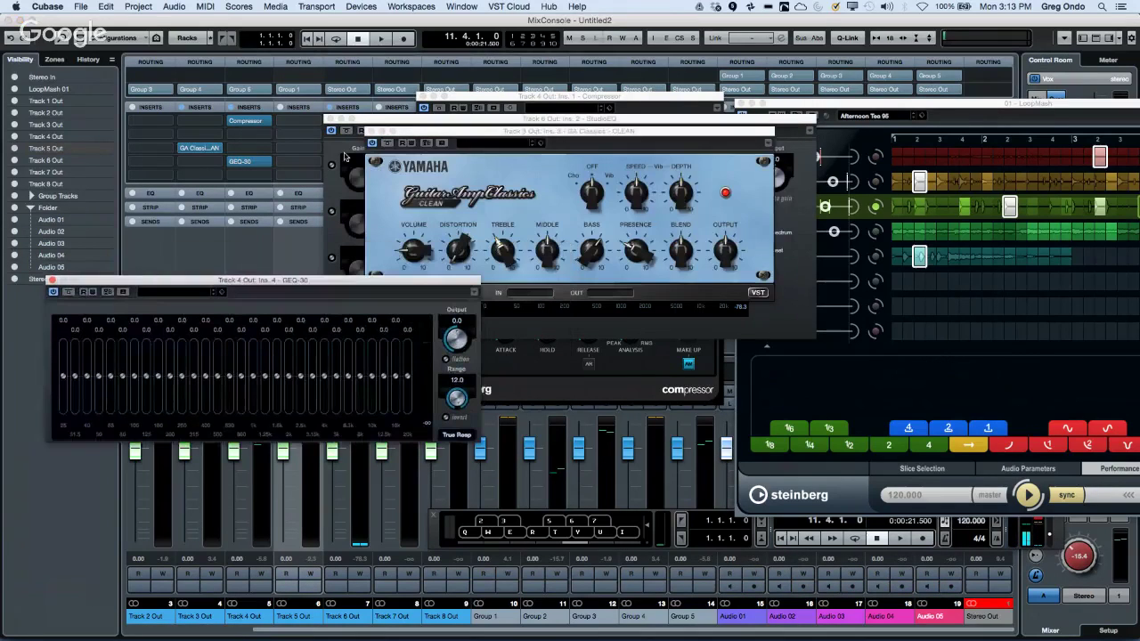
drag(486, 142, 789, 419)
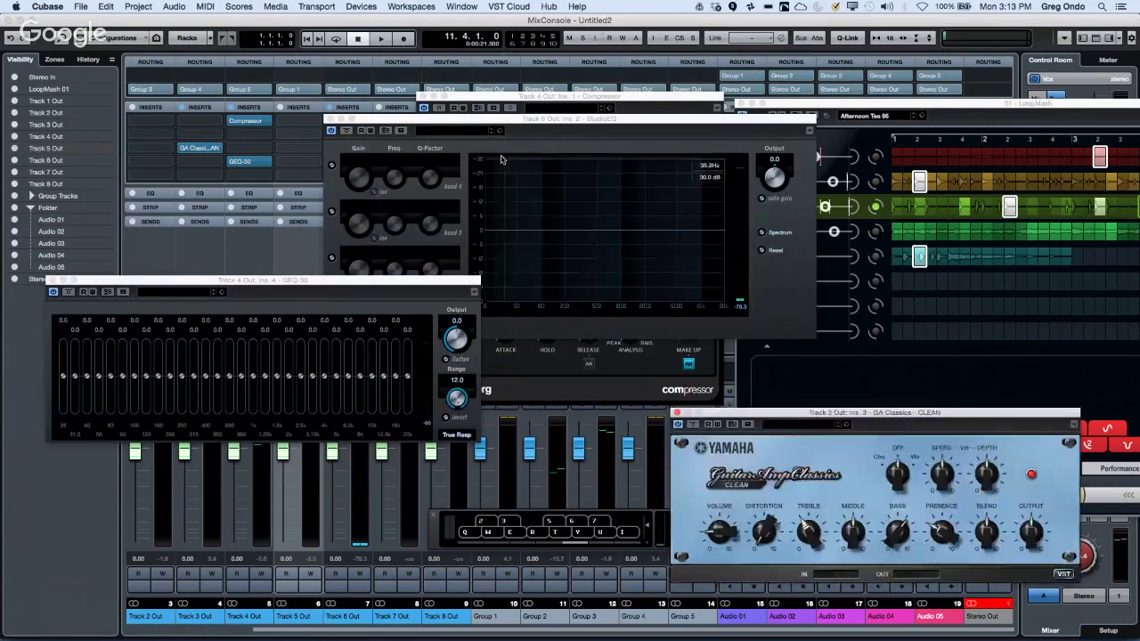
drag(484, 123, 736, 68)
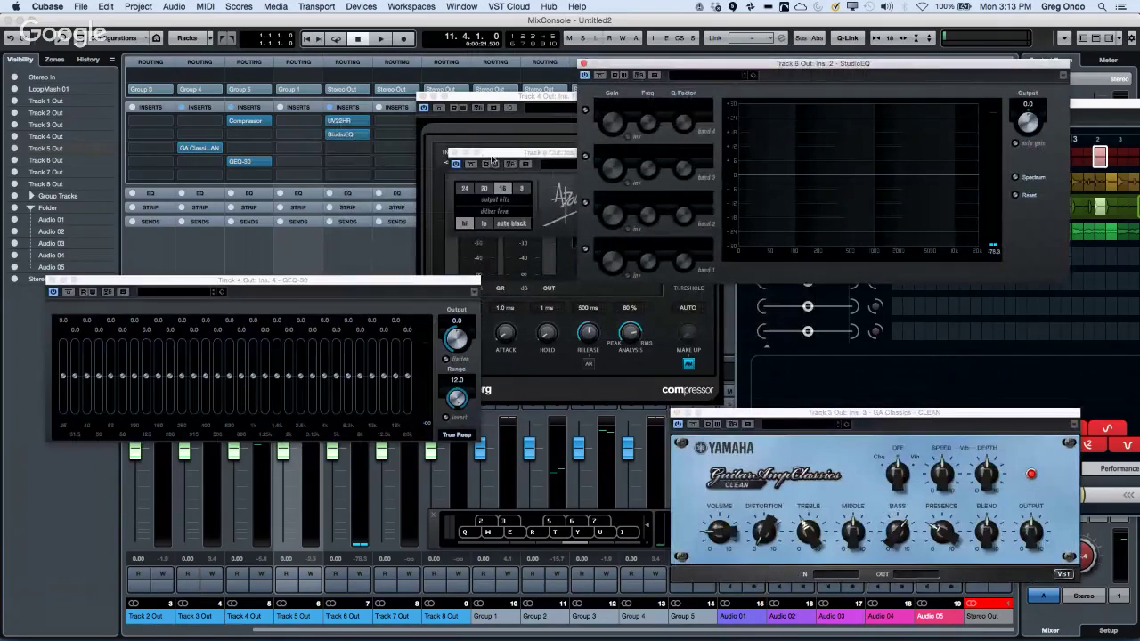
drag(562, 152, 167, 112)
drag(474, 102, 423, 57)
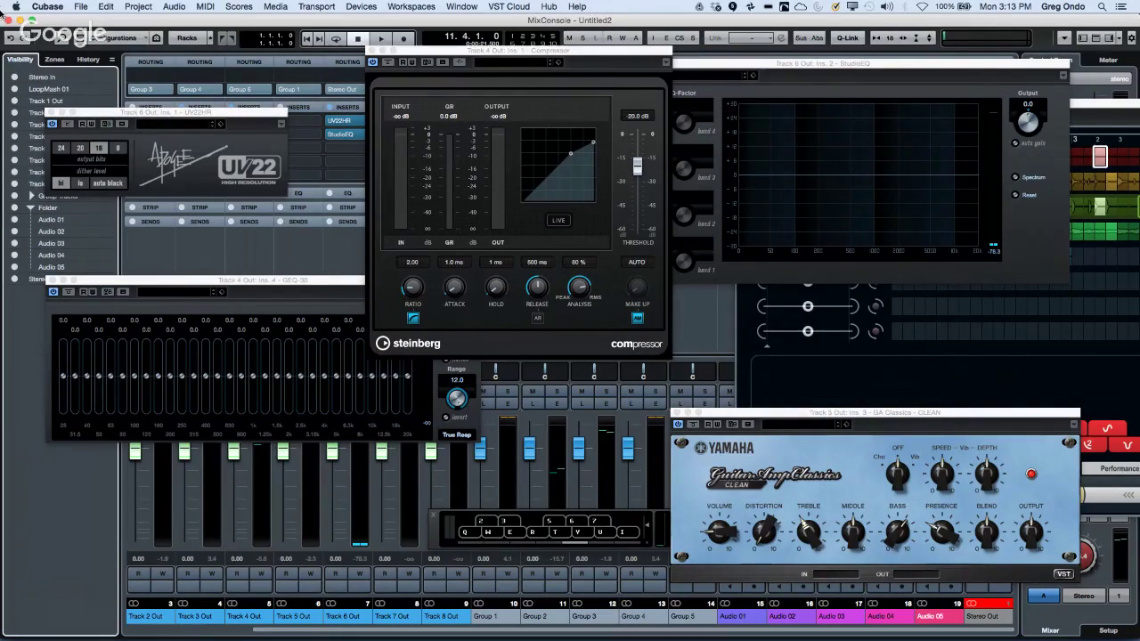
Search the key commands for "mixer to front" and "mix front", and close the Key Commands dialog.
click(49, 8)
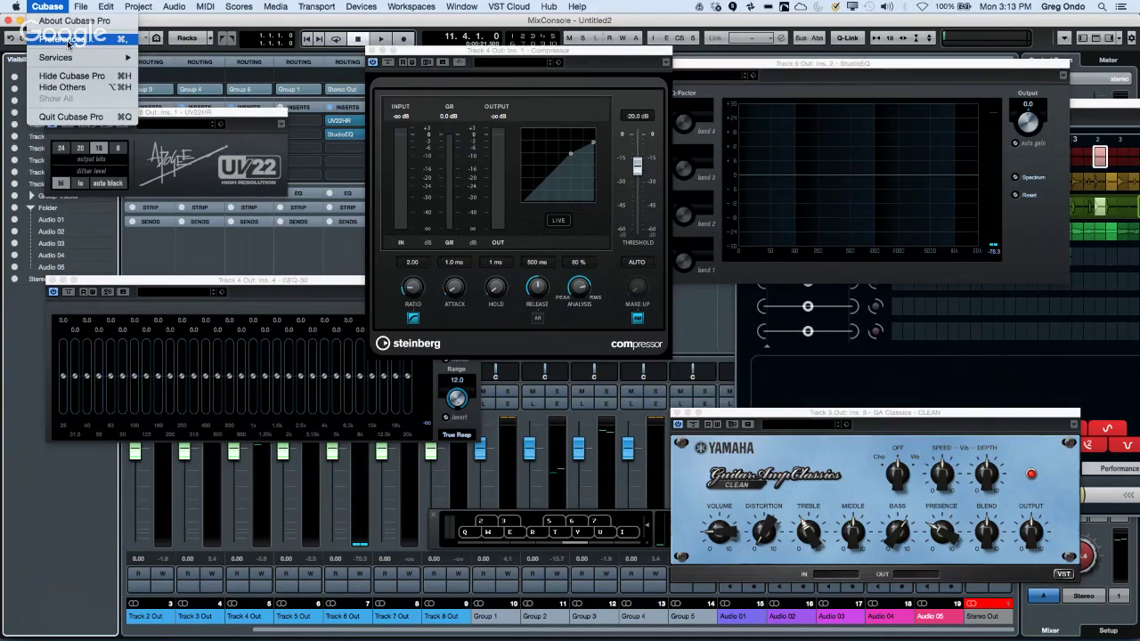
mouse_move(80, 6)
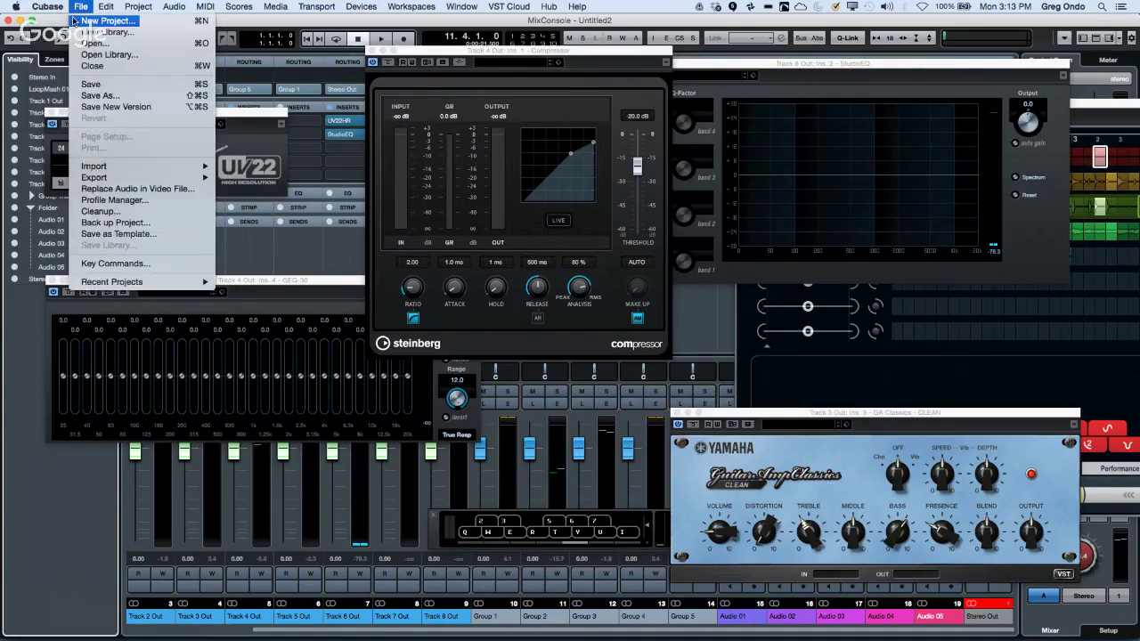
click(109, 264)
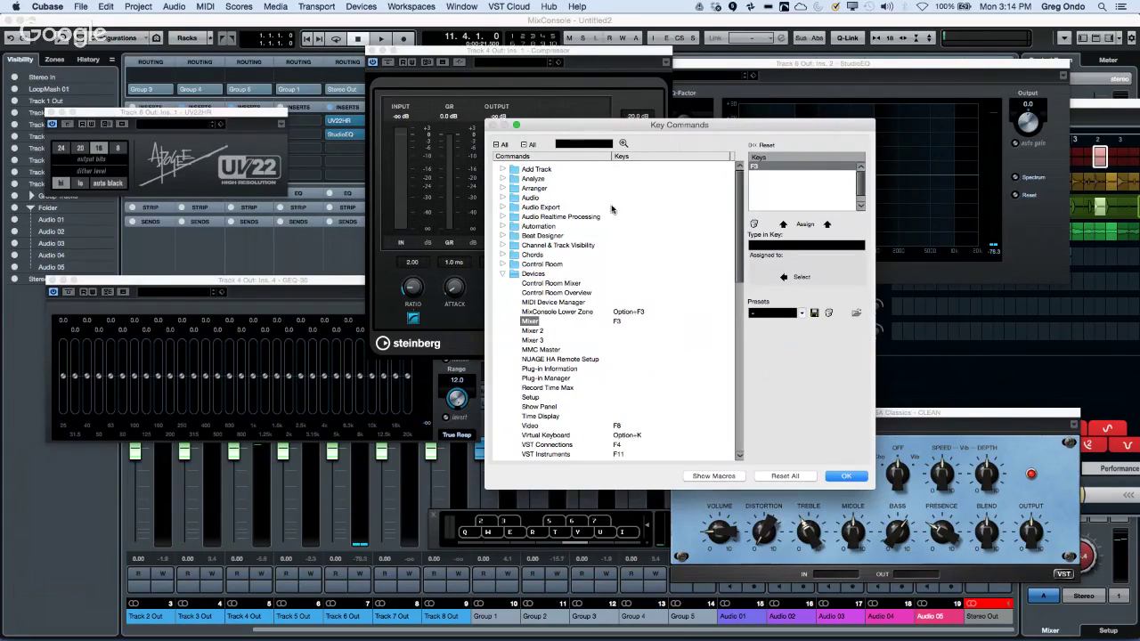
click(577, 143)
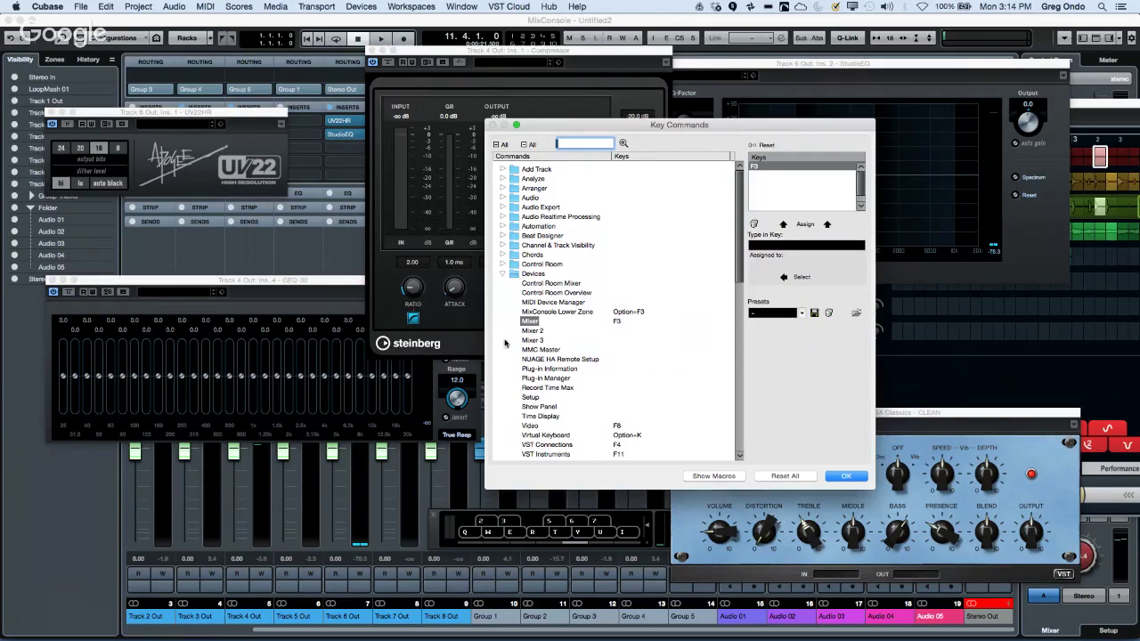
text(mixer to front)
key(Return)
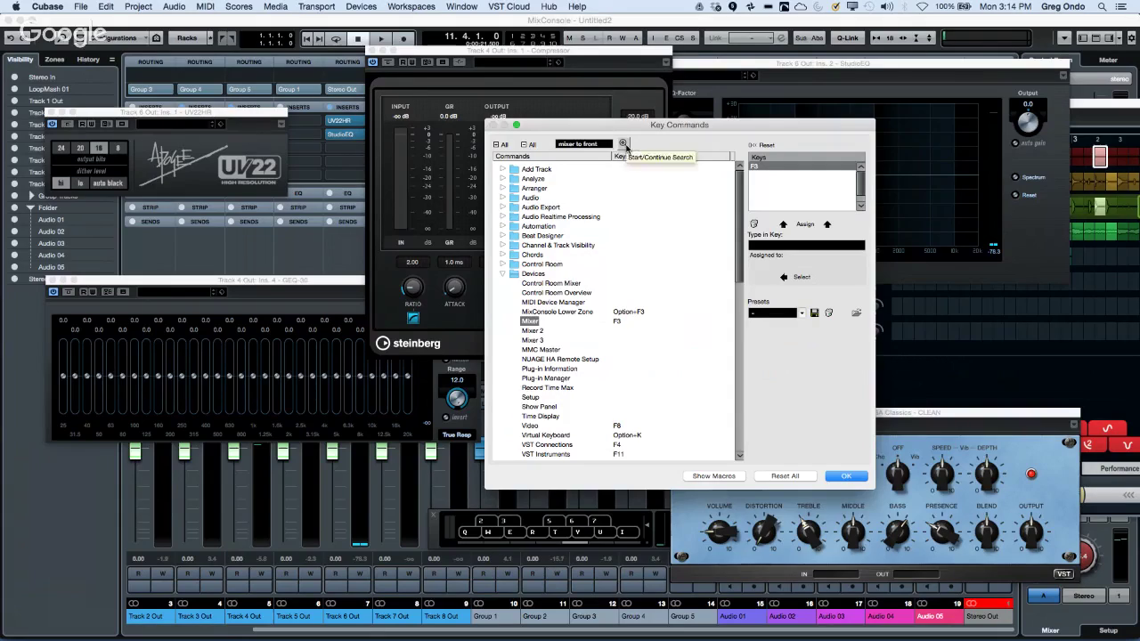
click(585, 145)
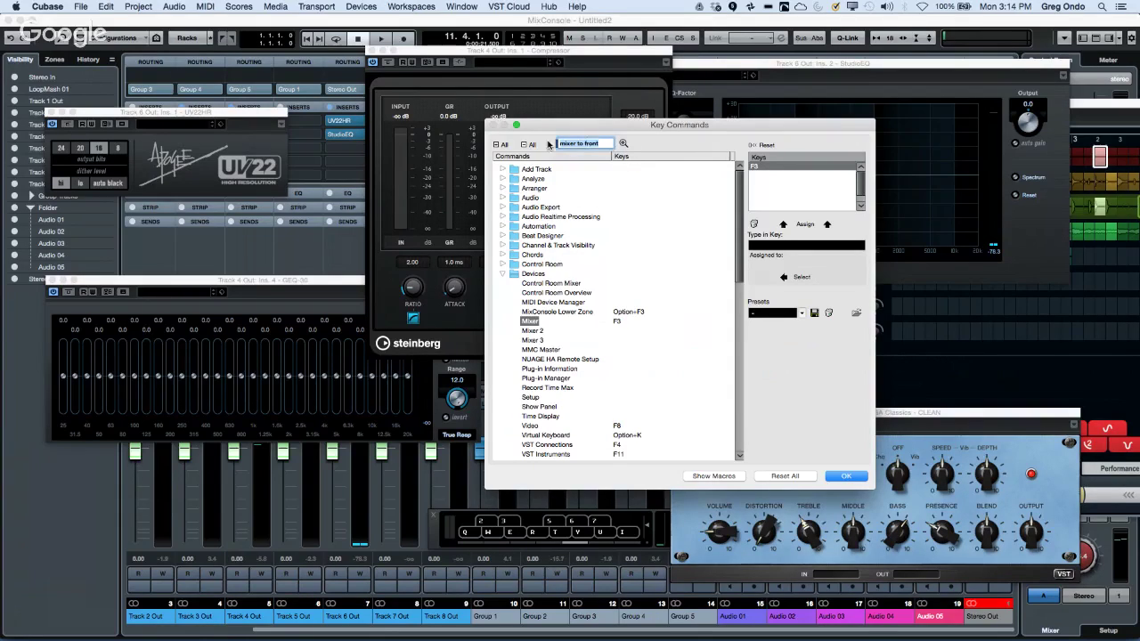
text(mix front)
key(Return)
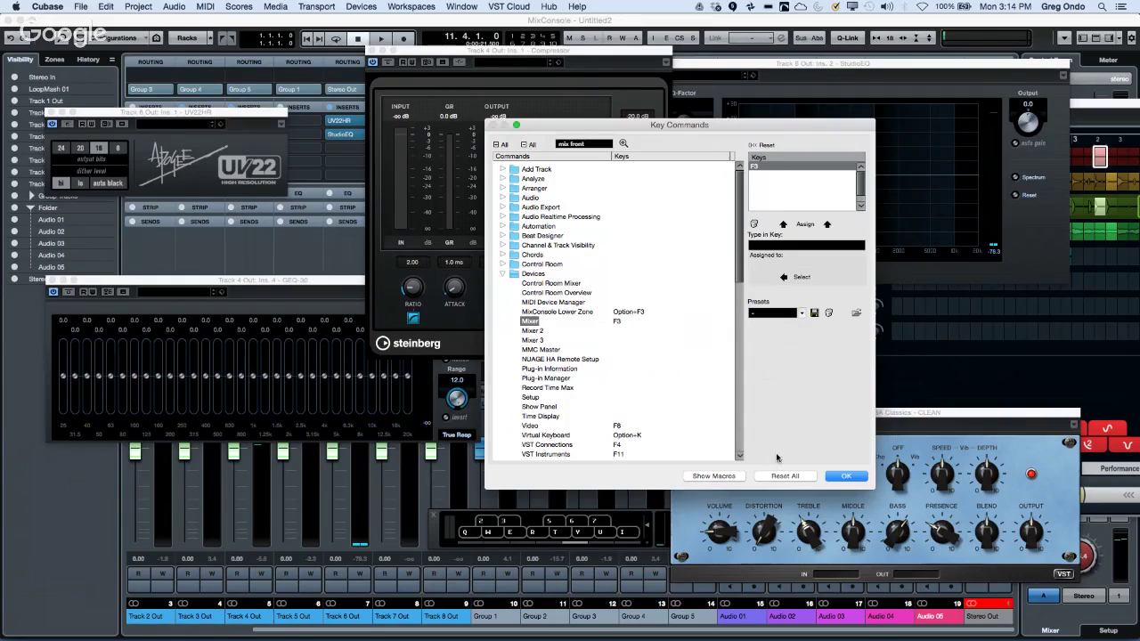
click(855, 476)
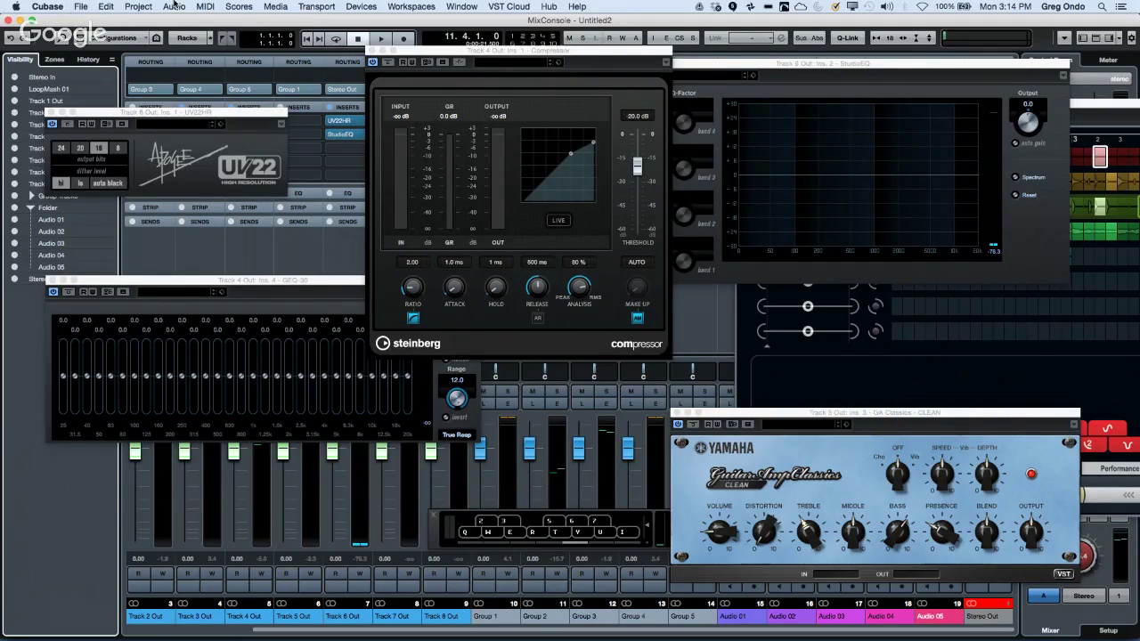
Save the current window layout as a new project workspace named 1.
click(401, 12)
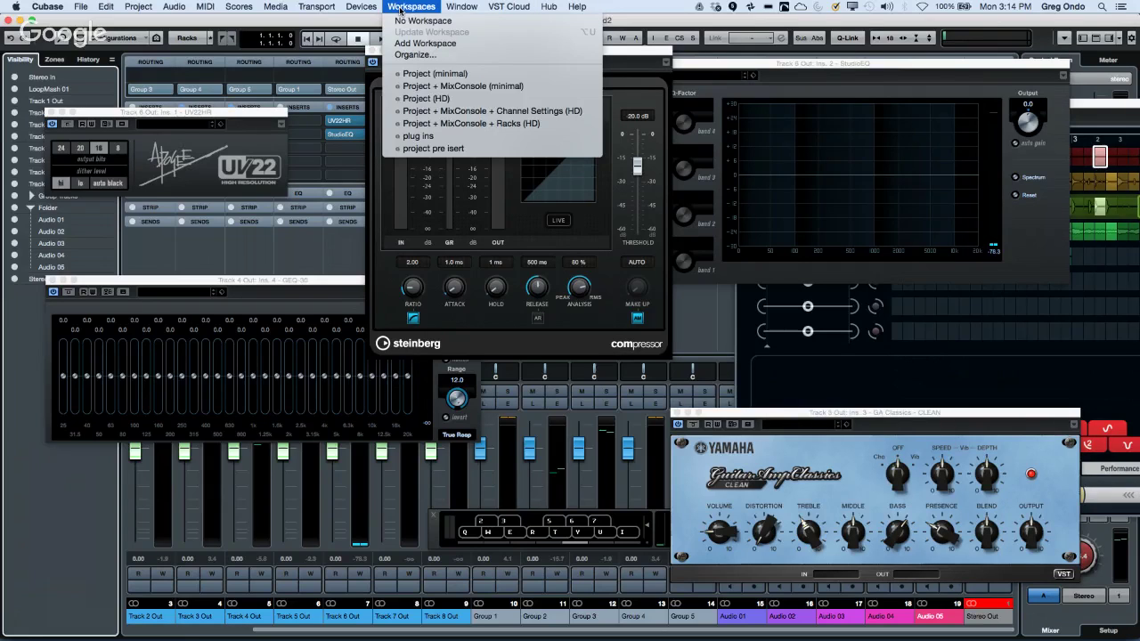
click(436, 43)
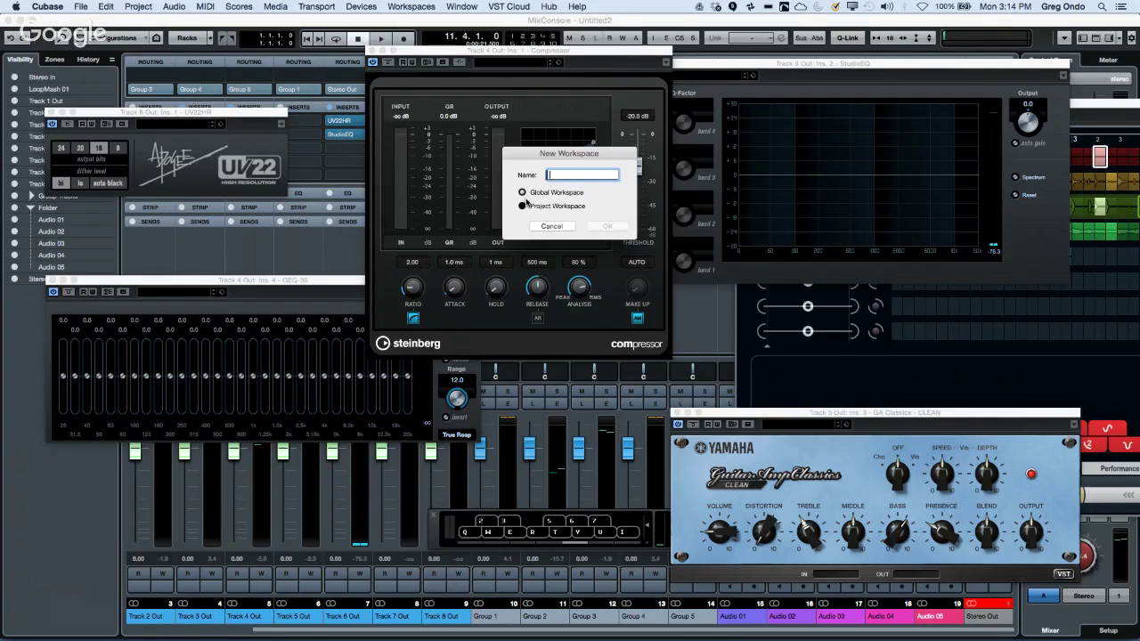
click(524, 206)
click(573, 173)
text(1)
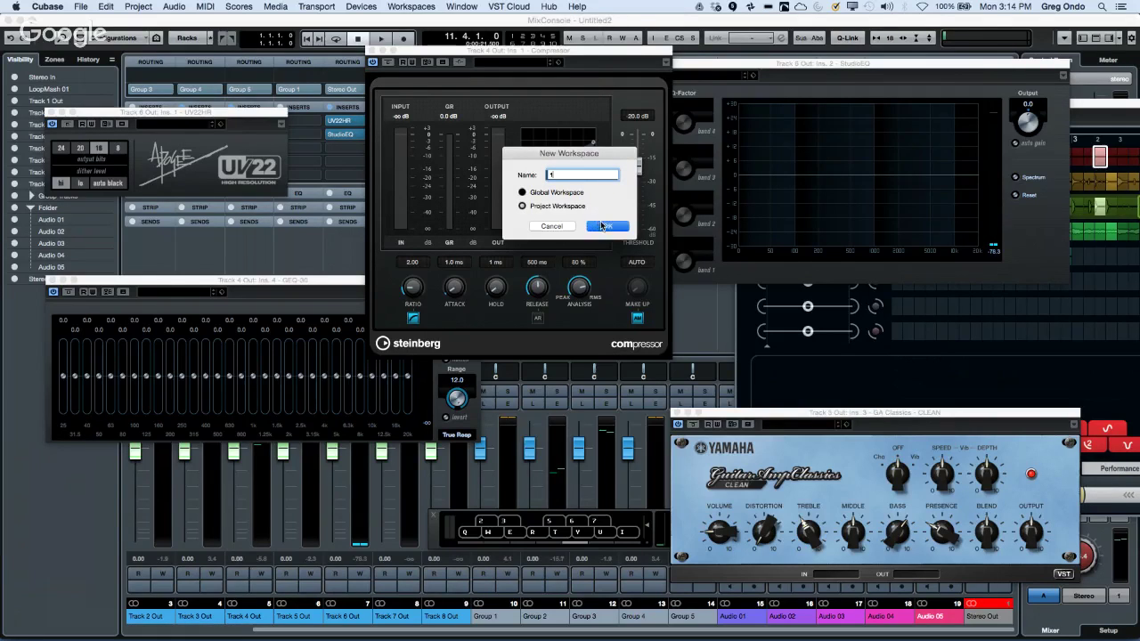
click(597, 226)
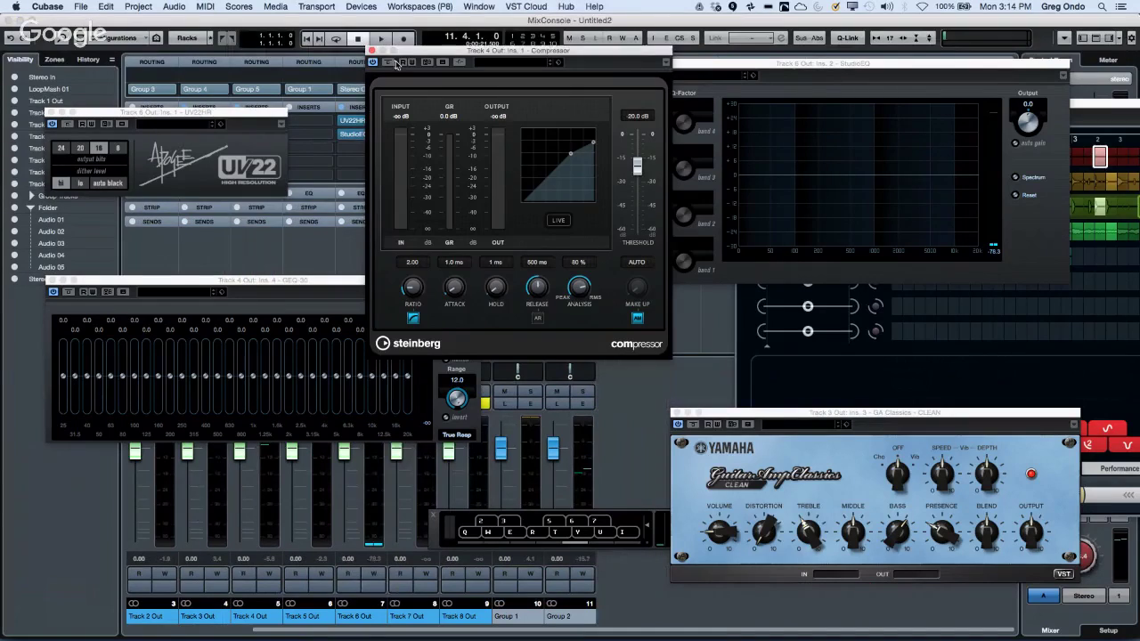
Close the Compressor, StudioEQ, LoopMash, GA Classics, GEQ-30 and UV22HR windows so only the MixConsole stays open.
click(373, 51)
click(591, 68)
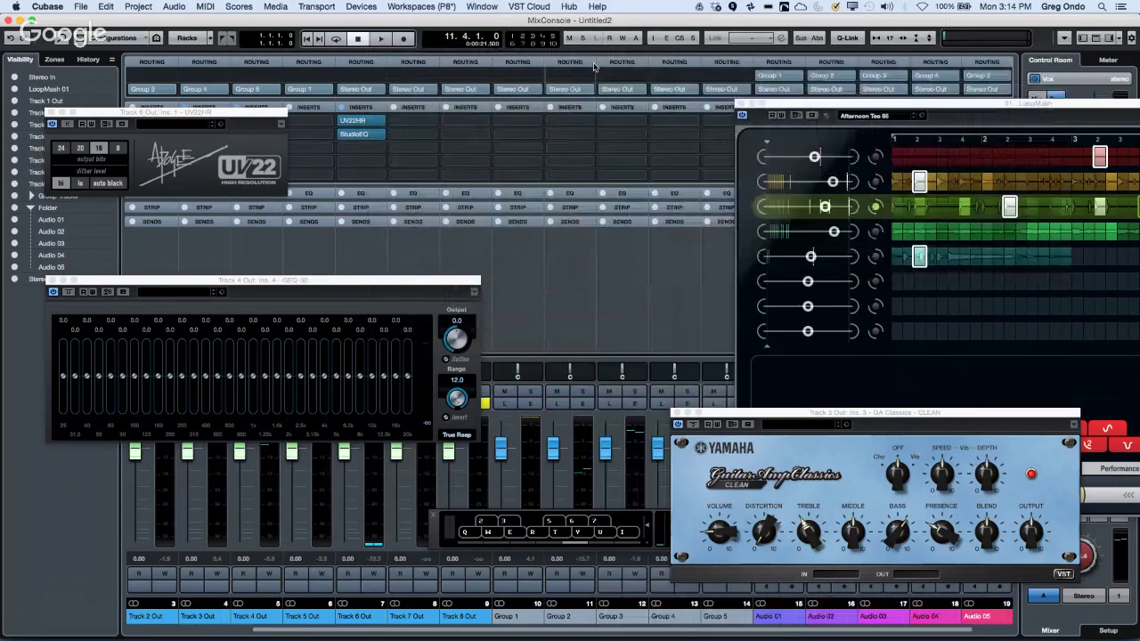
click(741, 104)
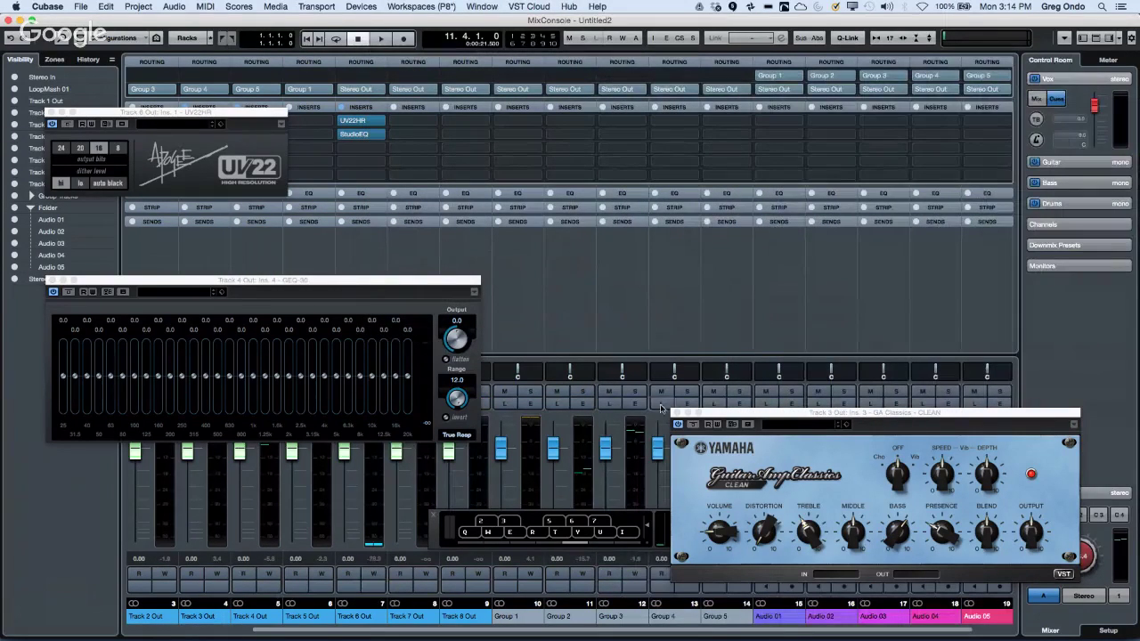
click(677, 414)
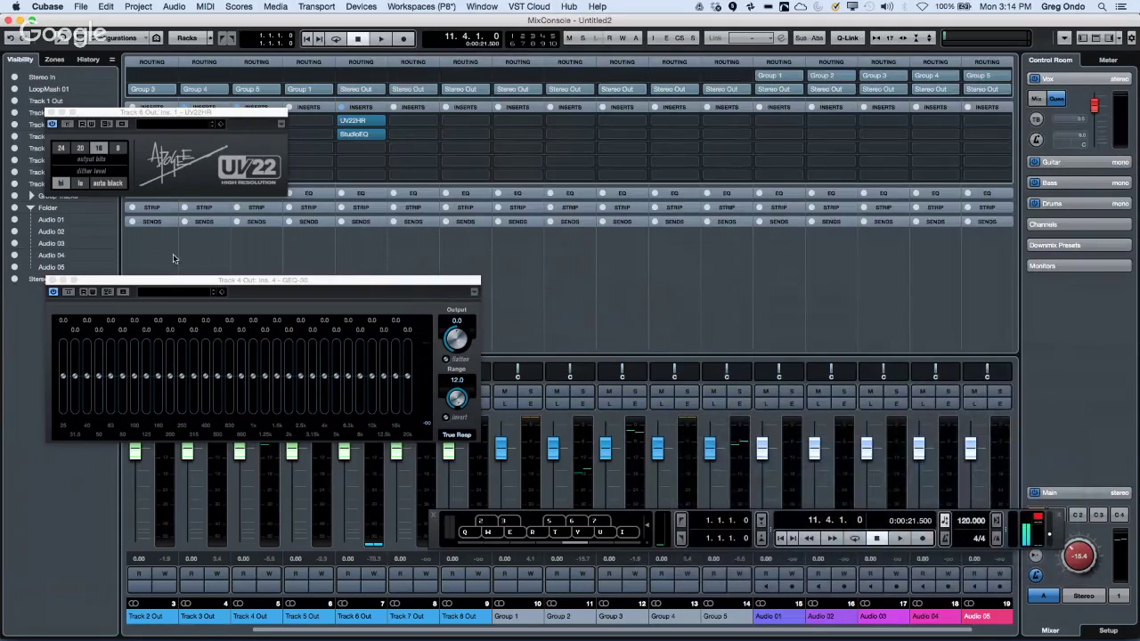
click(51, 281)
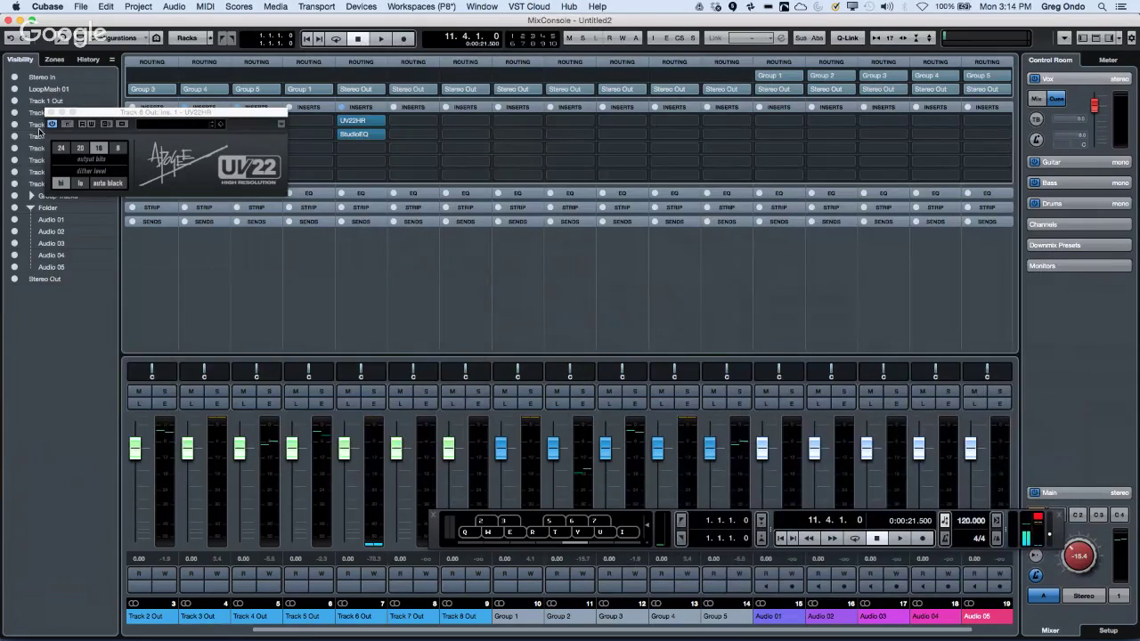
click(51, 113)
Save the MixConsole layout without plug-in windows as a new project workspace named 2.
click(421, 7)
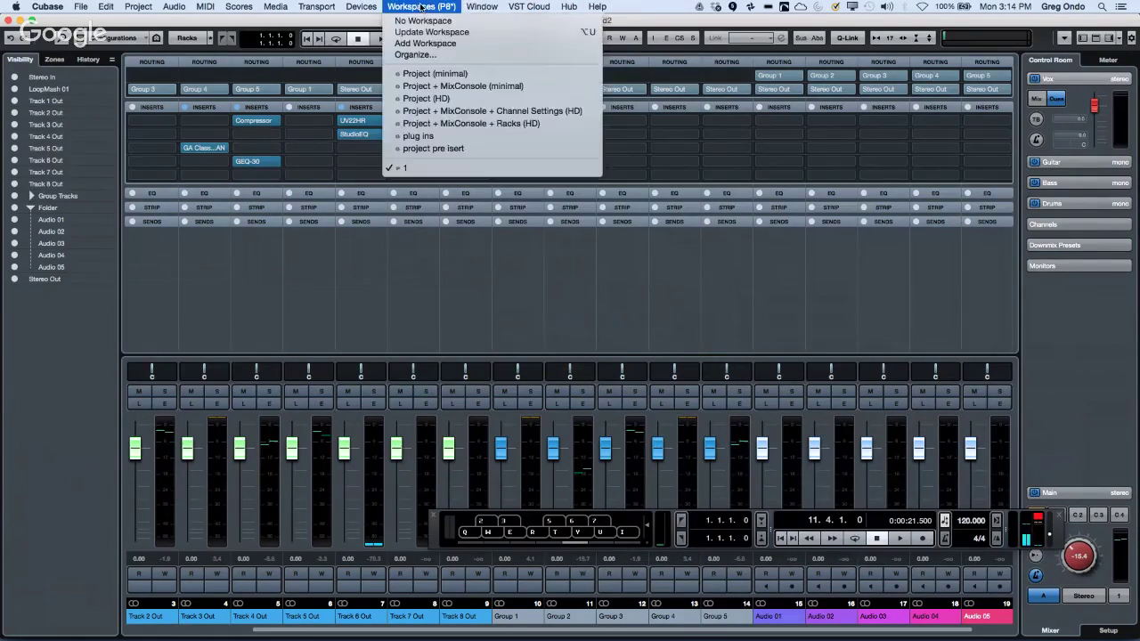
click(454, 45)
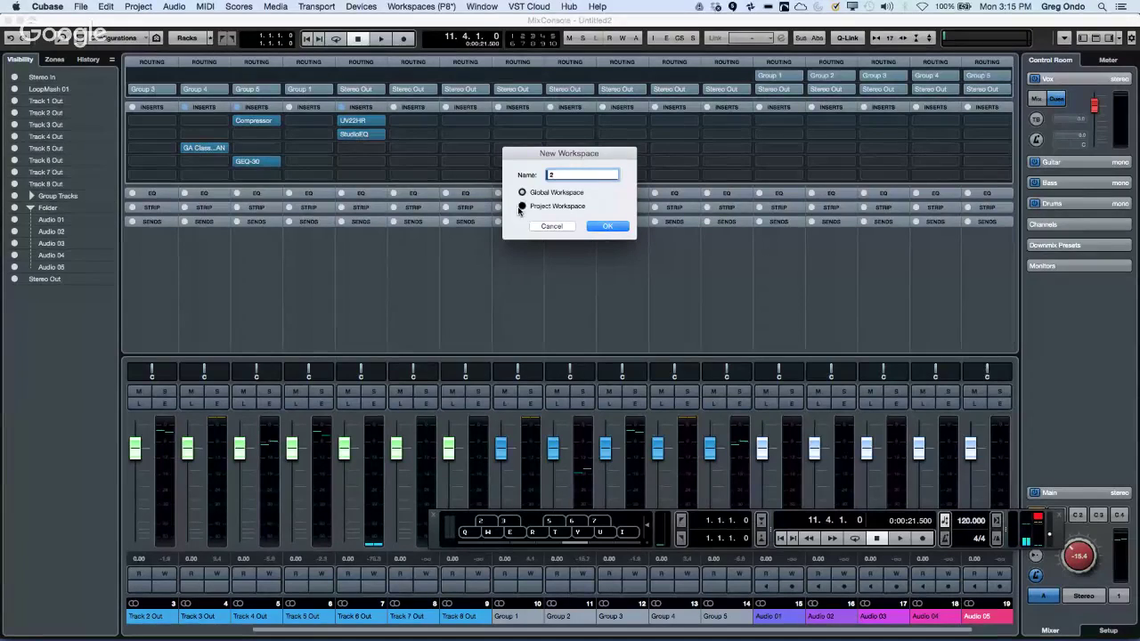
click(610, 226)
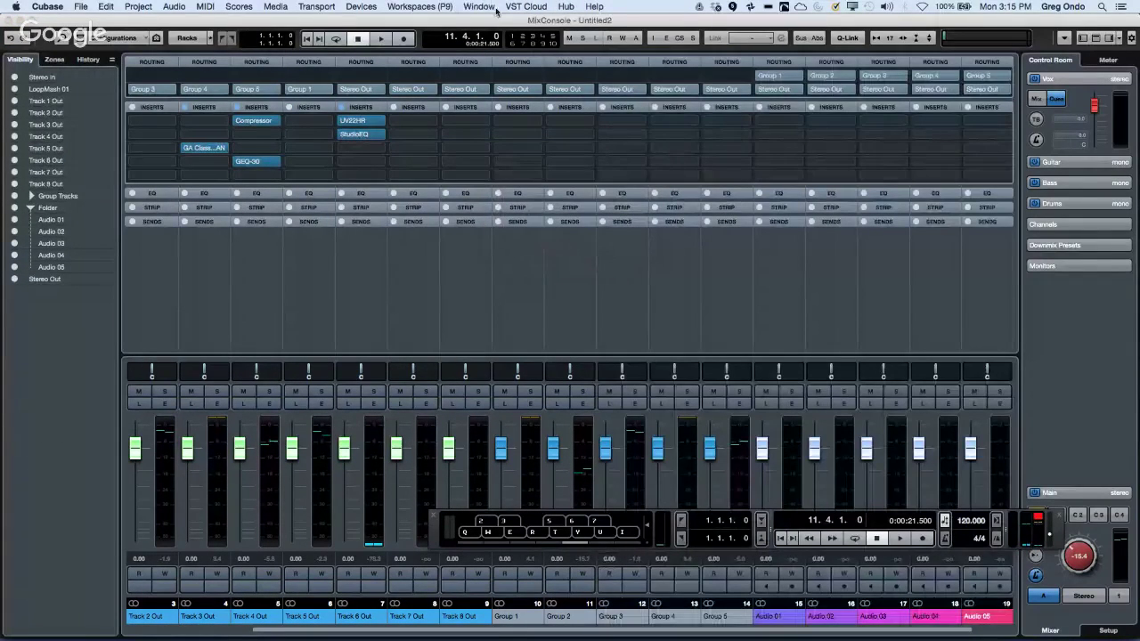
Recall workspace 1, switch to workspace 2 through the Workspaces Organizer, and close the organizer.
click(420, 6)
click(437, 164)
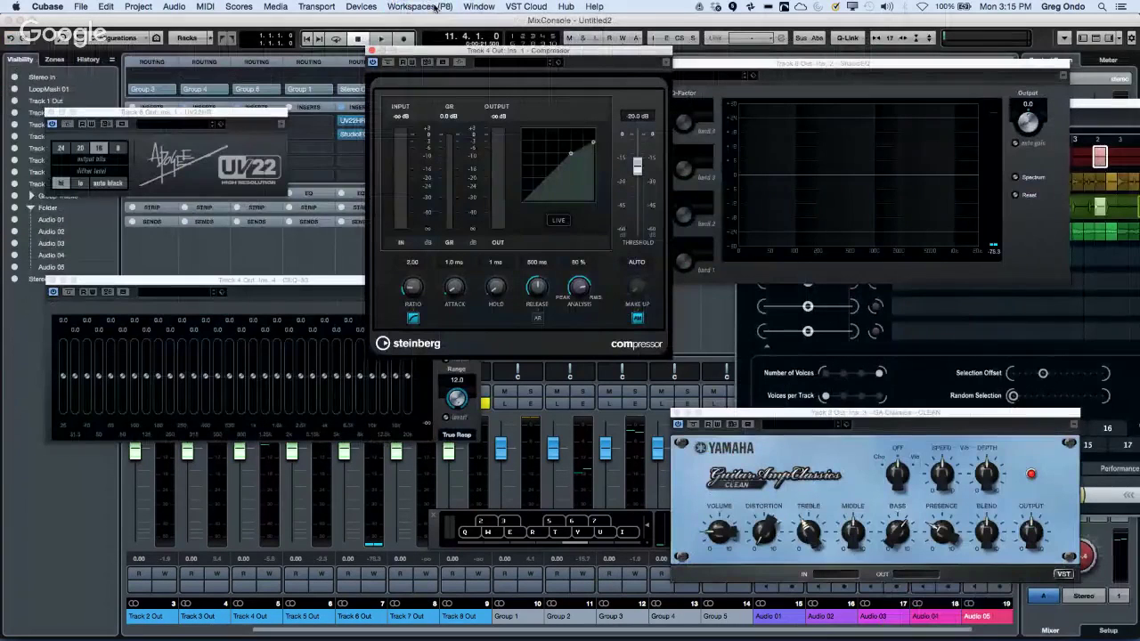
click(434, 7)
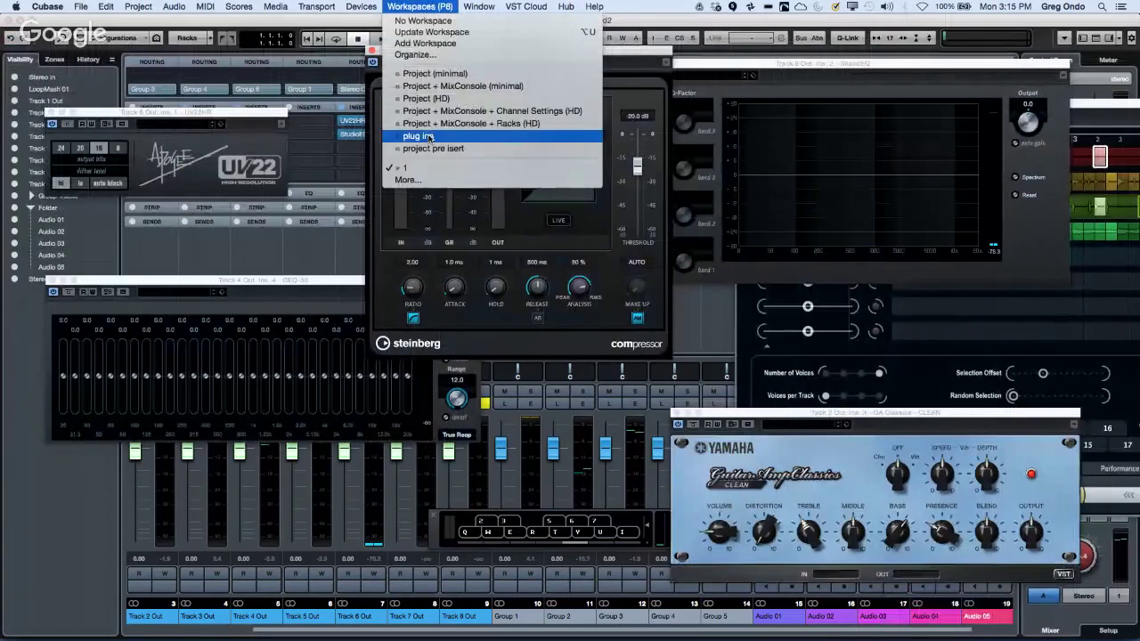
click(435, 181)
click(451, 268)
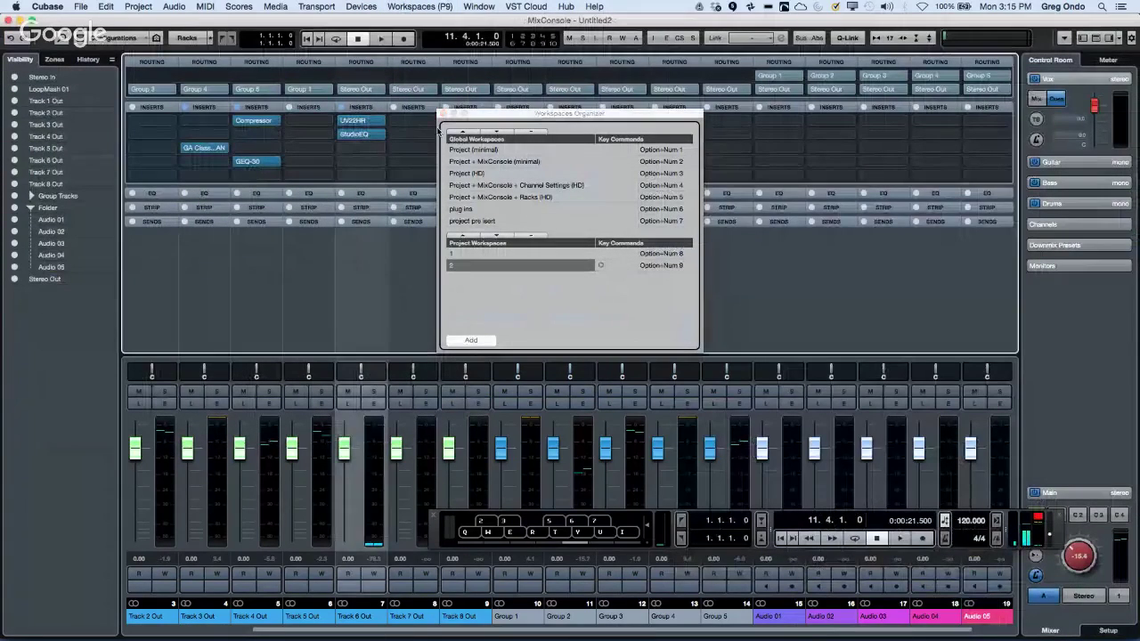
click(444, 114)
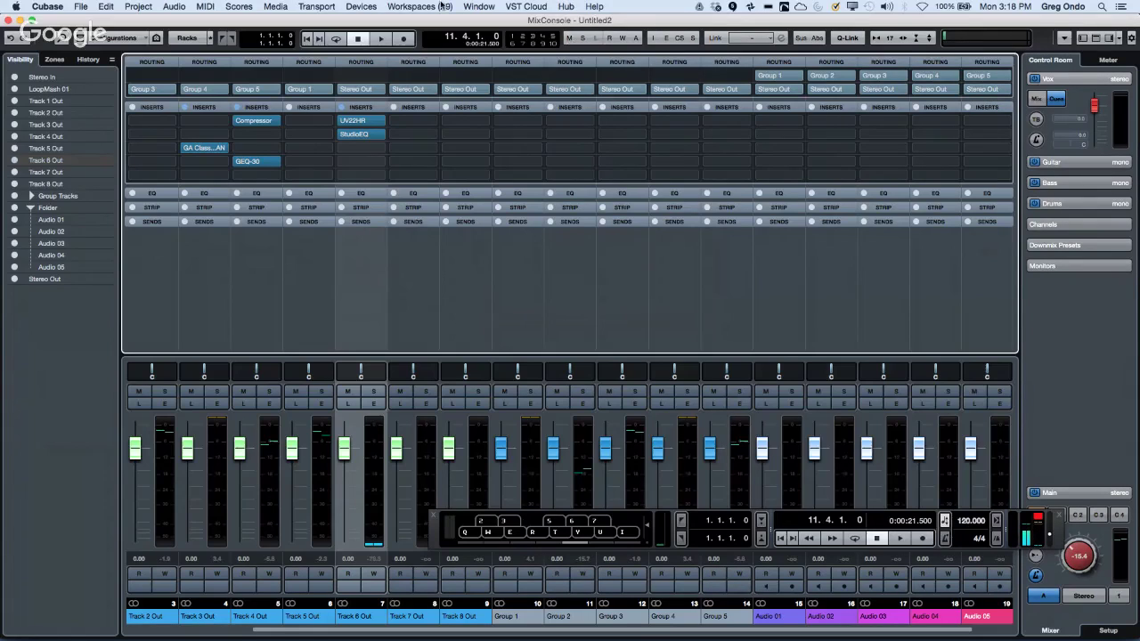
Close the MixConsole and play a short passage of the recorded audio tracks in the project window.
click(11, 21)
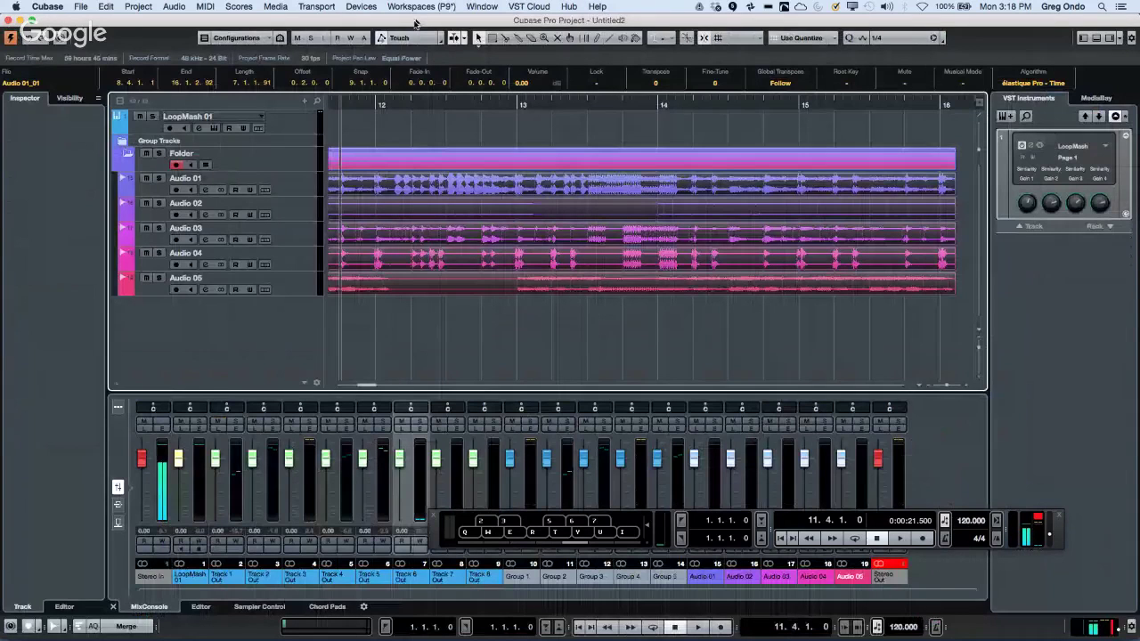
key(space)
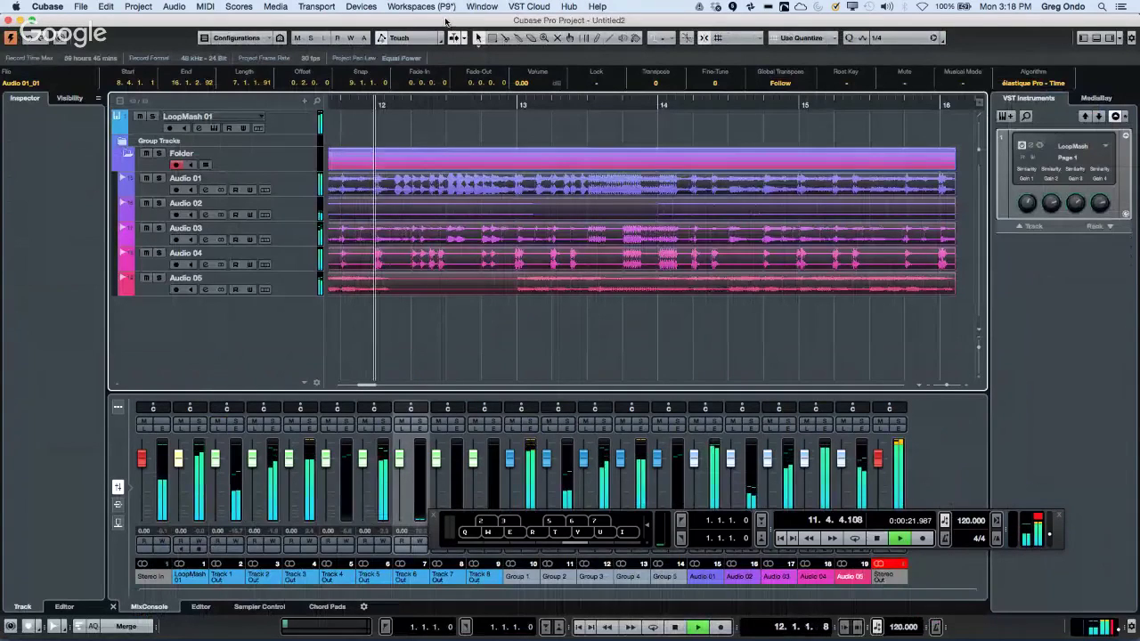
key(space)
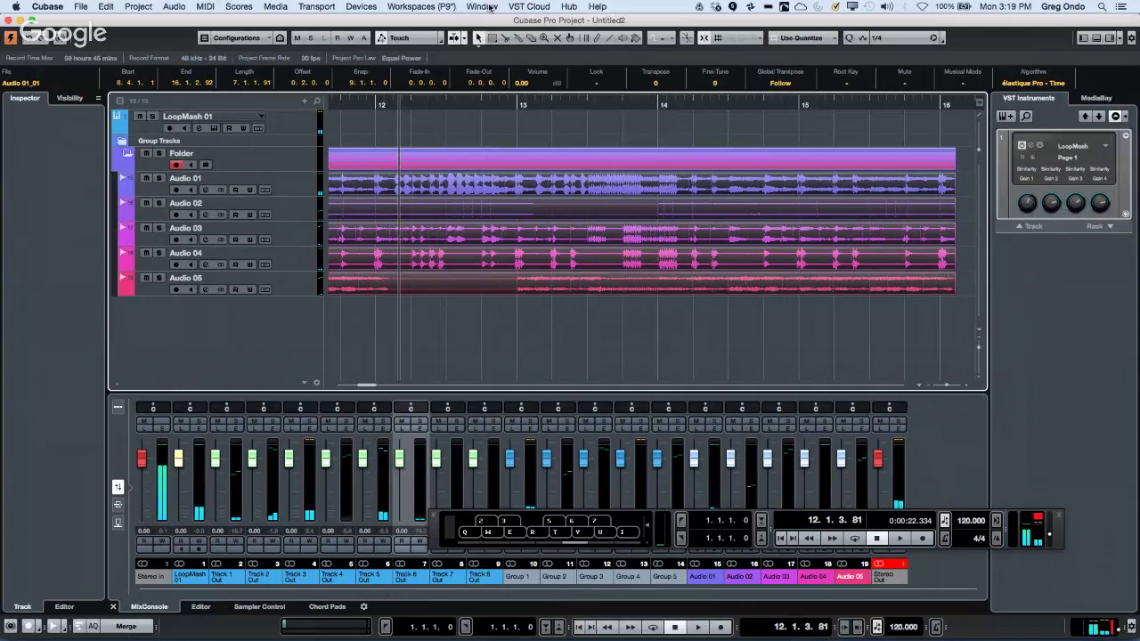
click(490, 7)
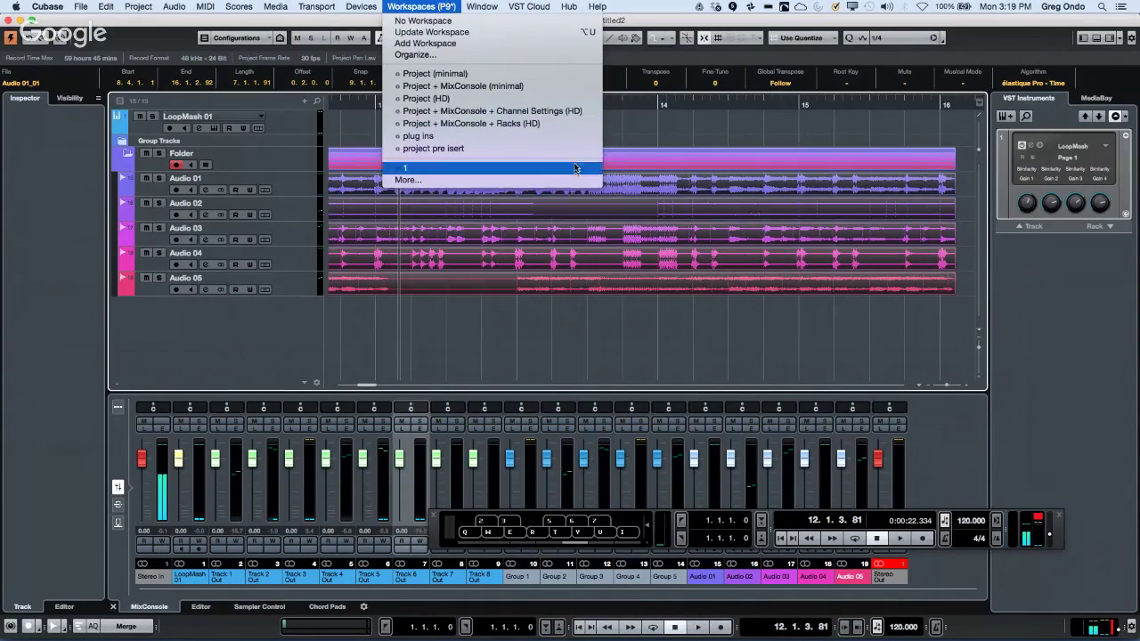
click(291, 170)
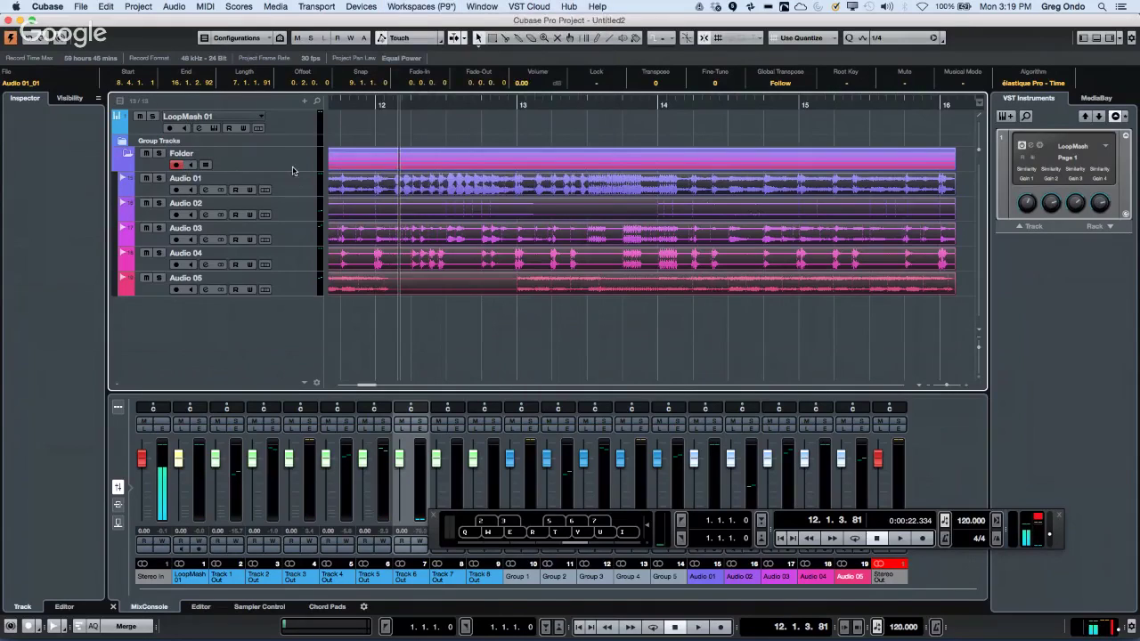
Examine the Auto Fades settings of the Audio 01 track and cancel the dialog.
click(300, 186)
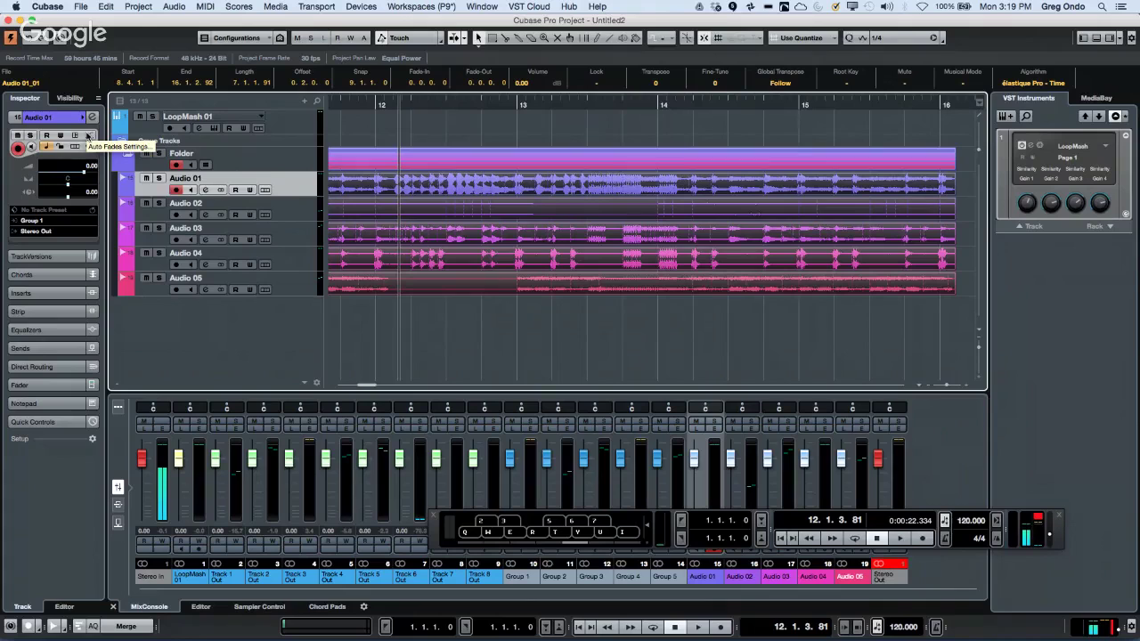
click(88, 135)
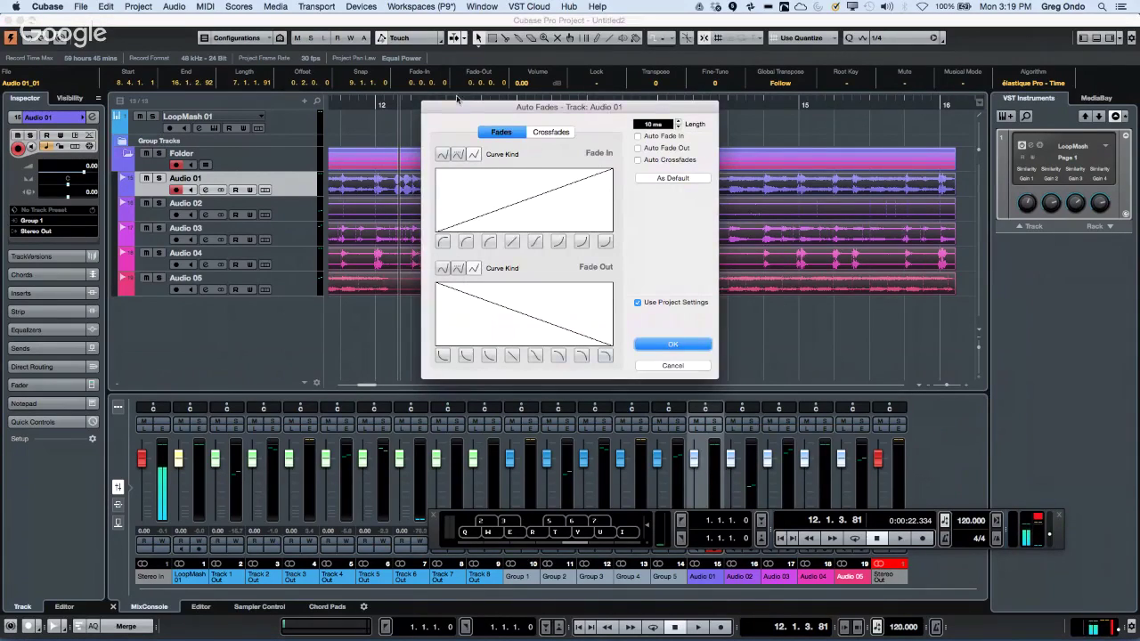
click(677, 365)
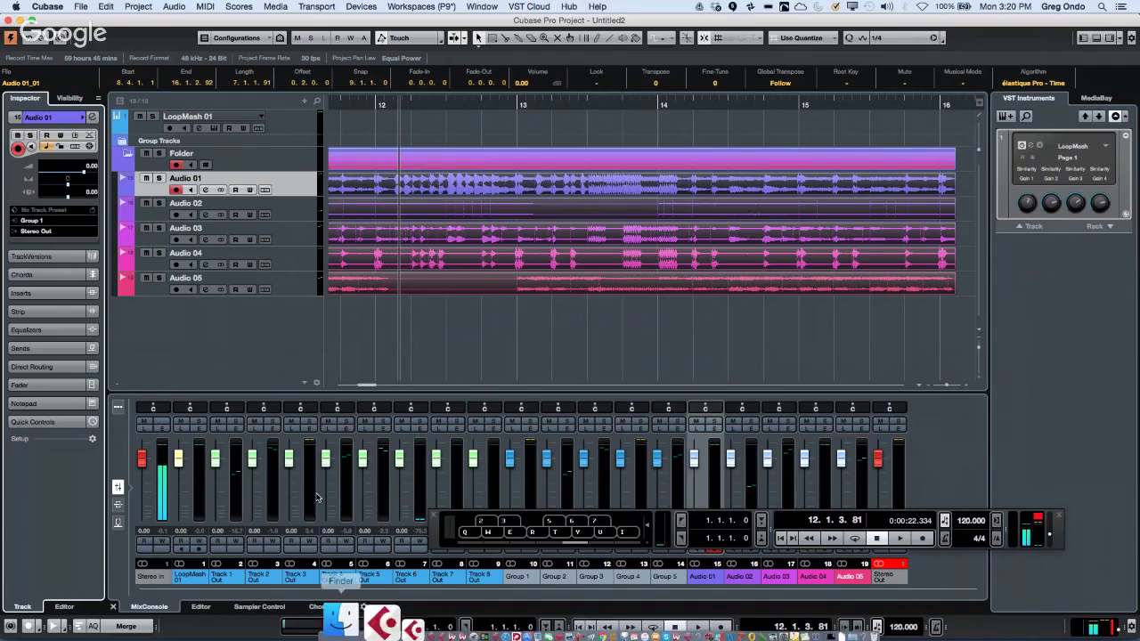
Switch to Cubase LE AI Elements, start it as Cubase Elements, and create an empty project, dismissing the licence message.
click(347, 623)
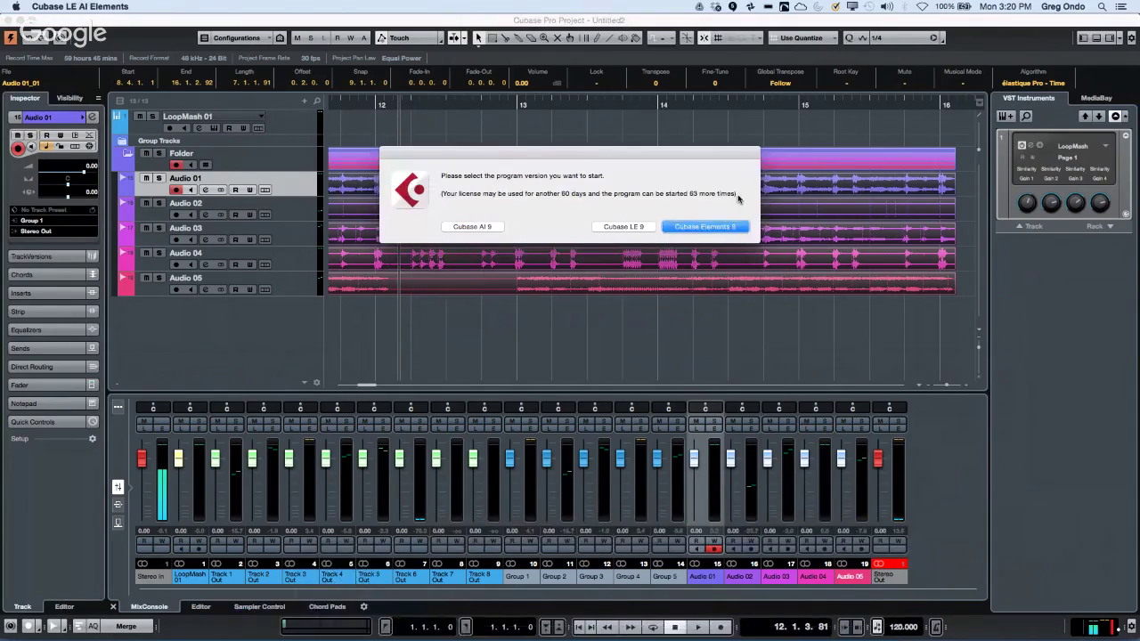
click(725, 229)
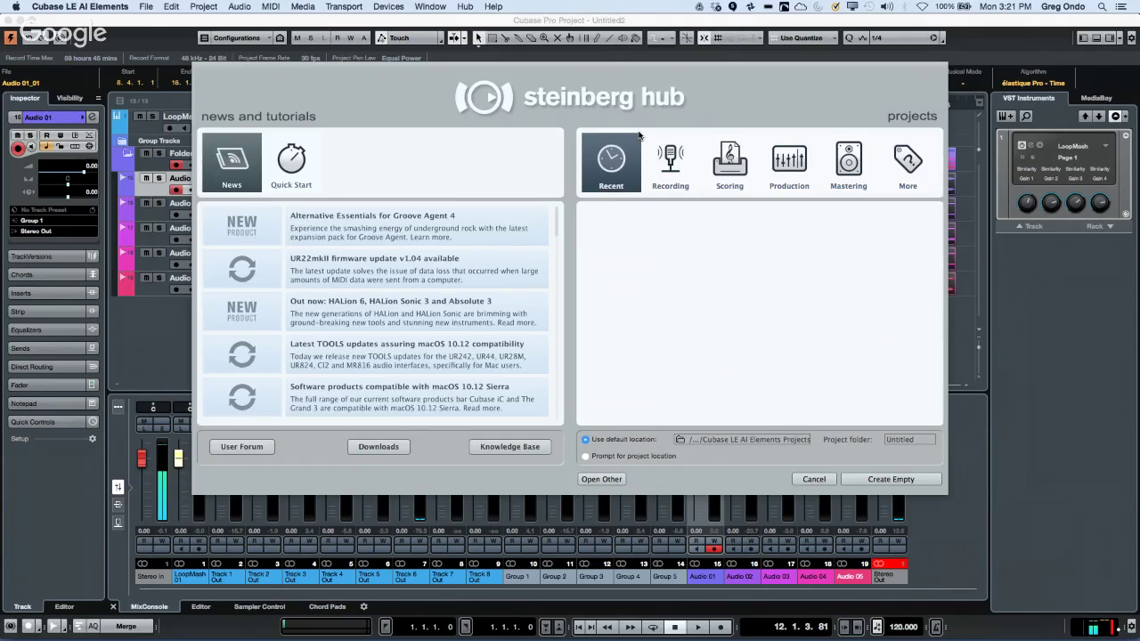
click(673, 163)
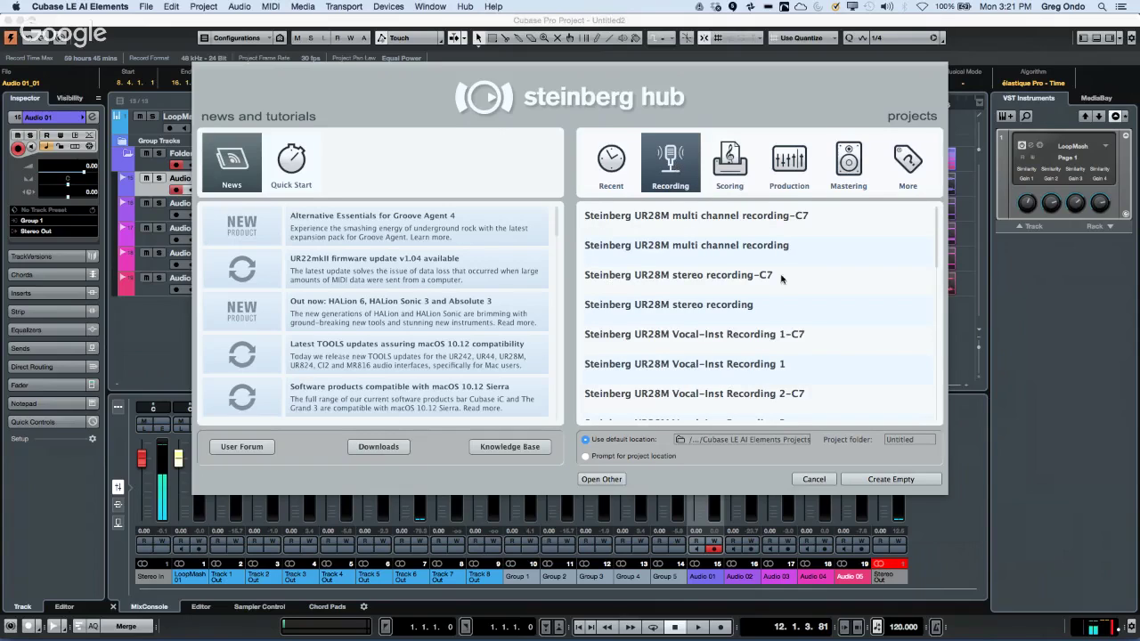
click(911, 164)
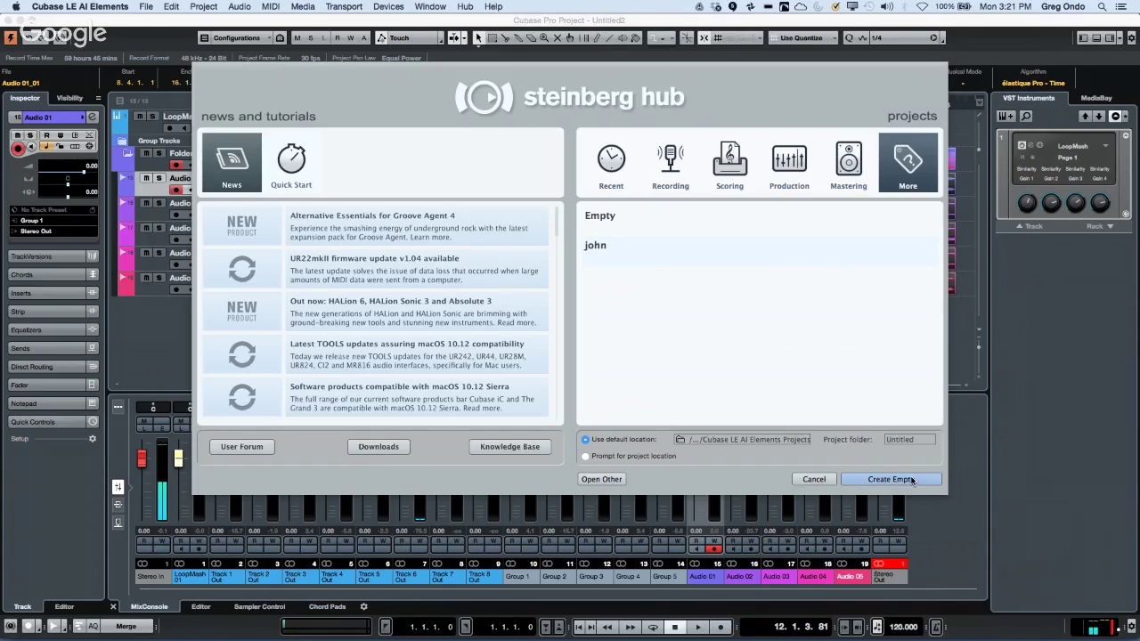
click(894, 481)
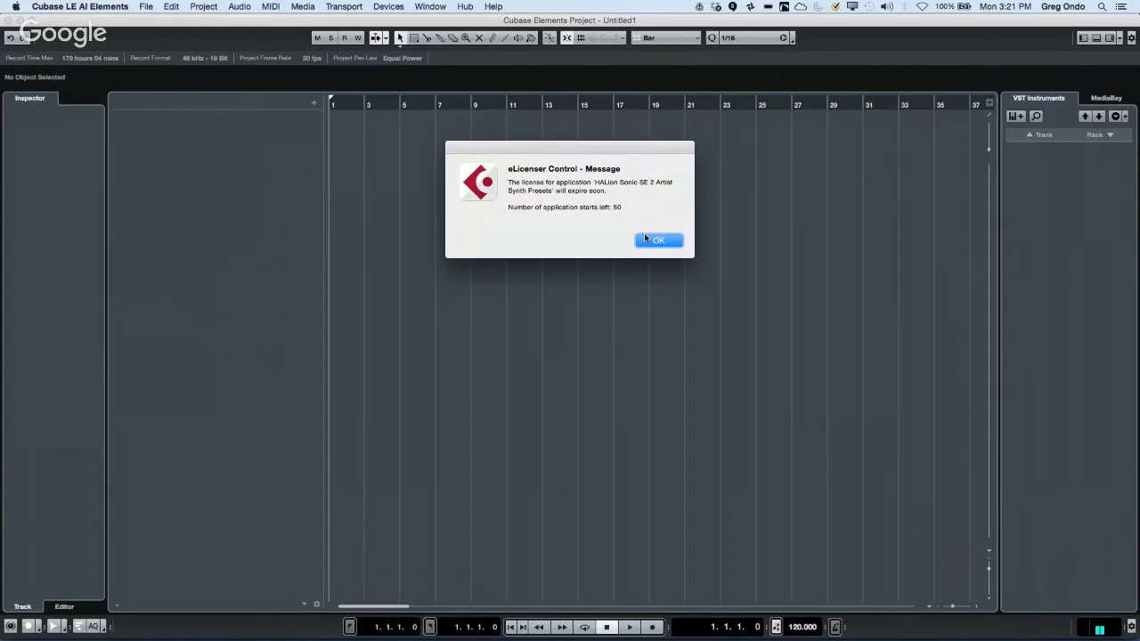
click(647, 240)
Add an audio track to the empty project.
right_click(285, 144)
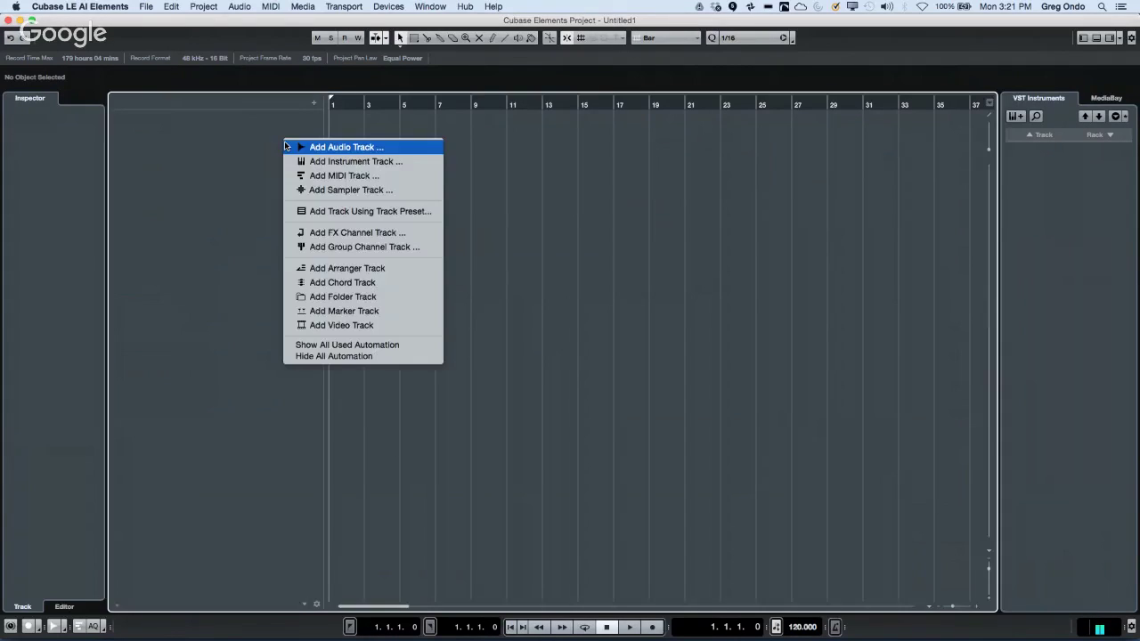
click(351, 149)
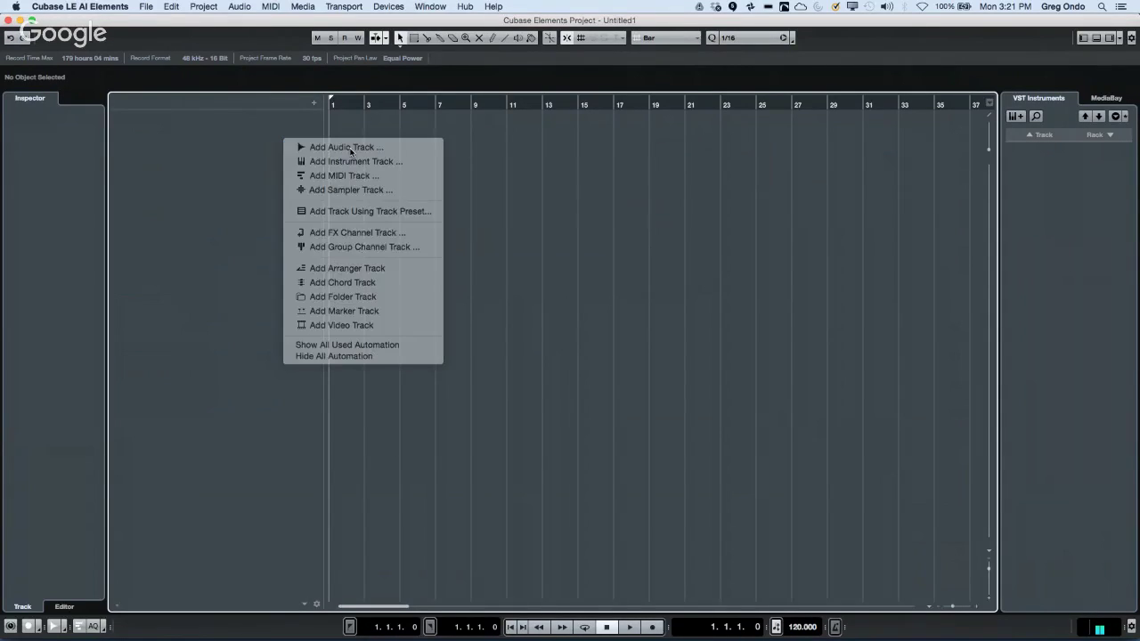
click(809, 196)
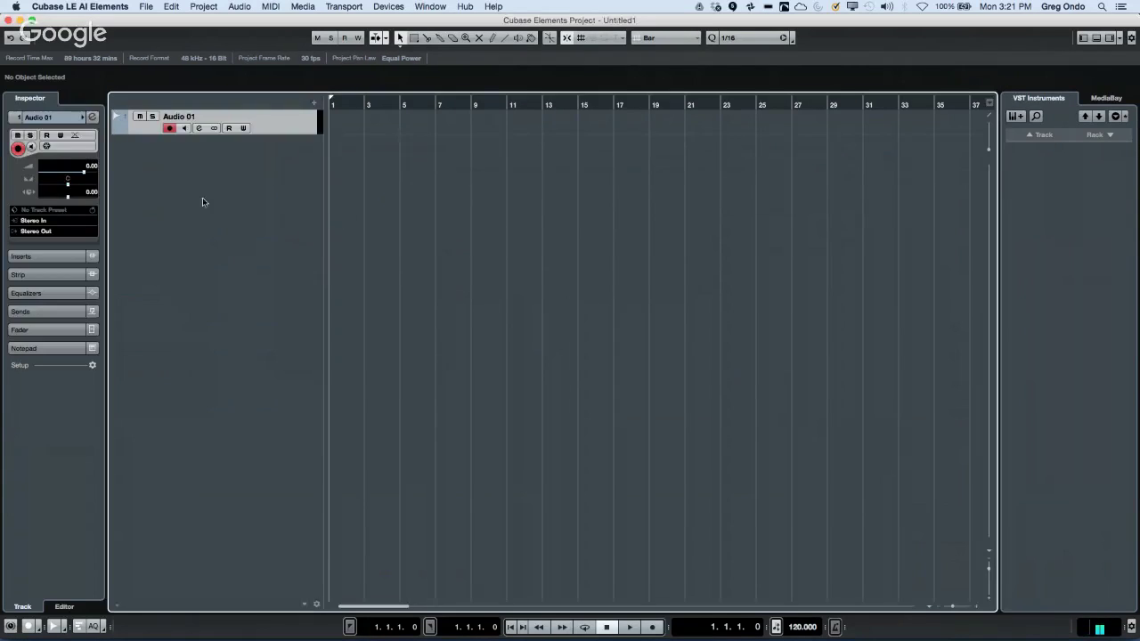
Load the Compressor from the Dynamics effects into the first insert slot of Audio 01.
click(49, 255)
click(63, 155)
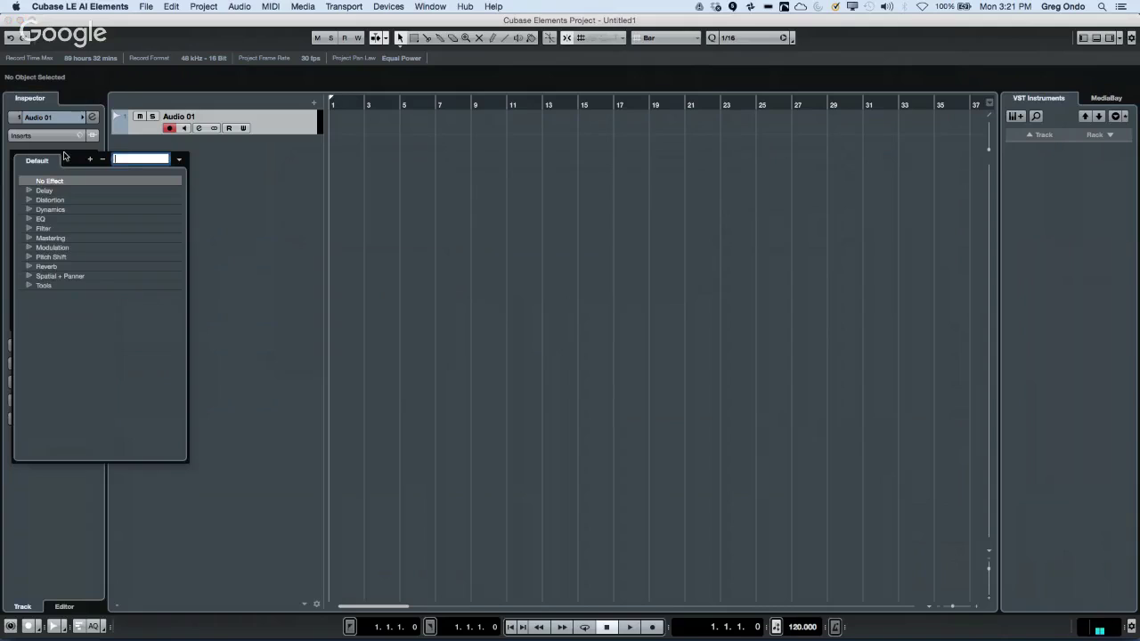
click(30, 211)
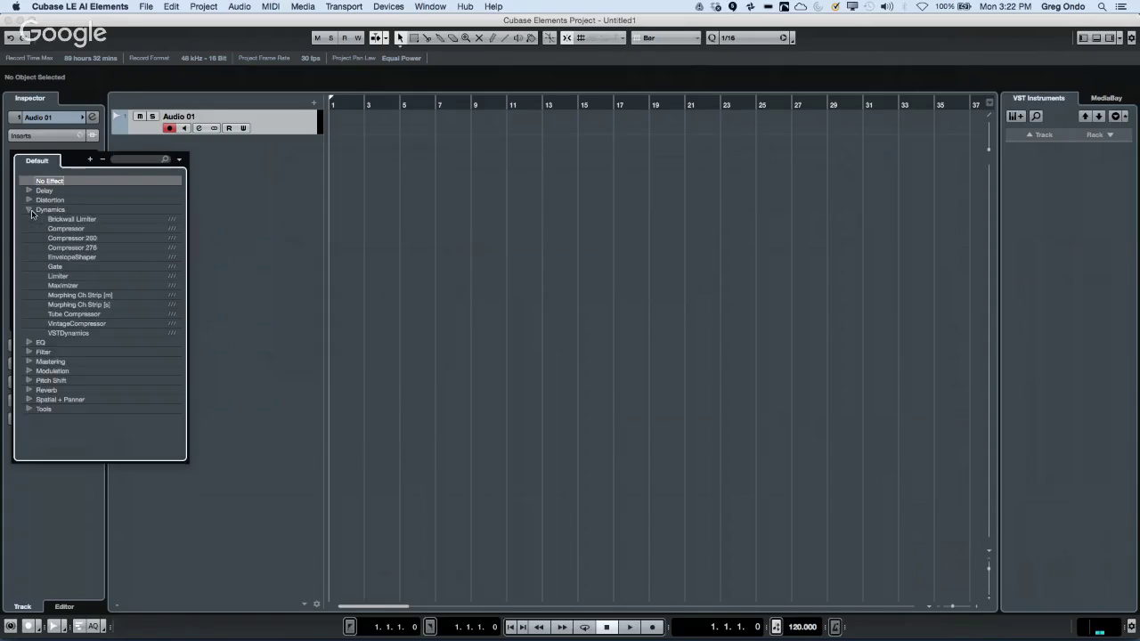
click(81, 229)
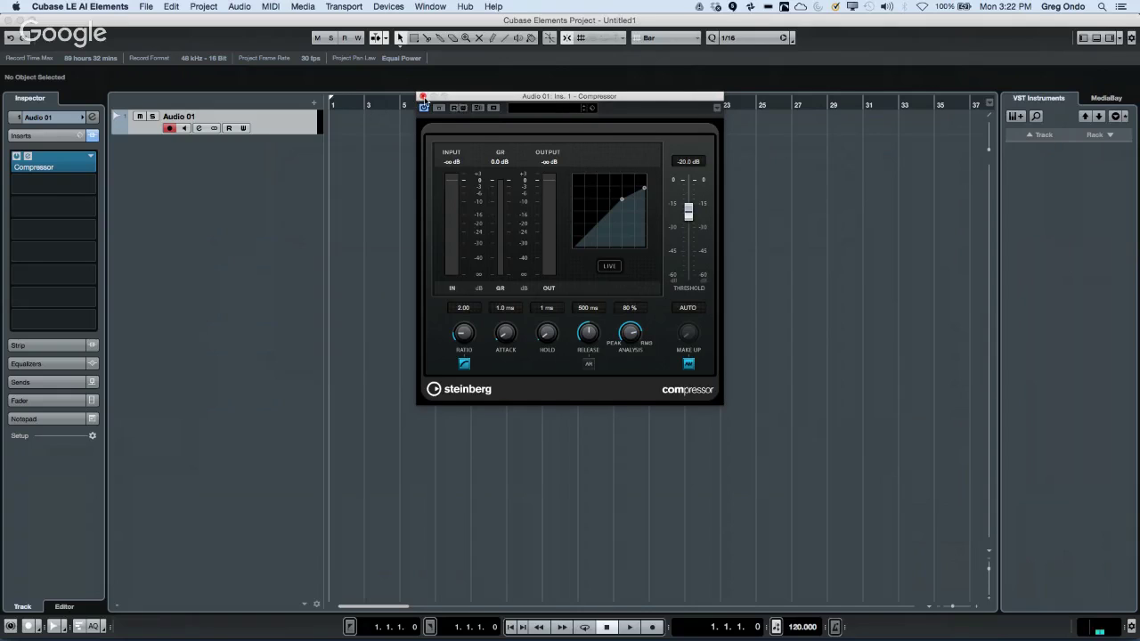
right_click(198, 165)
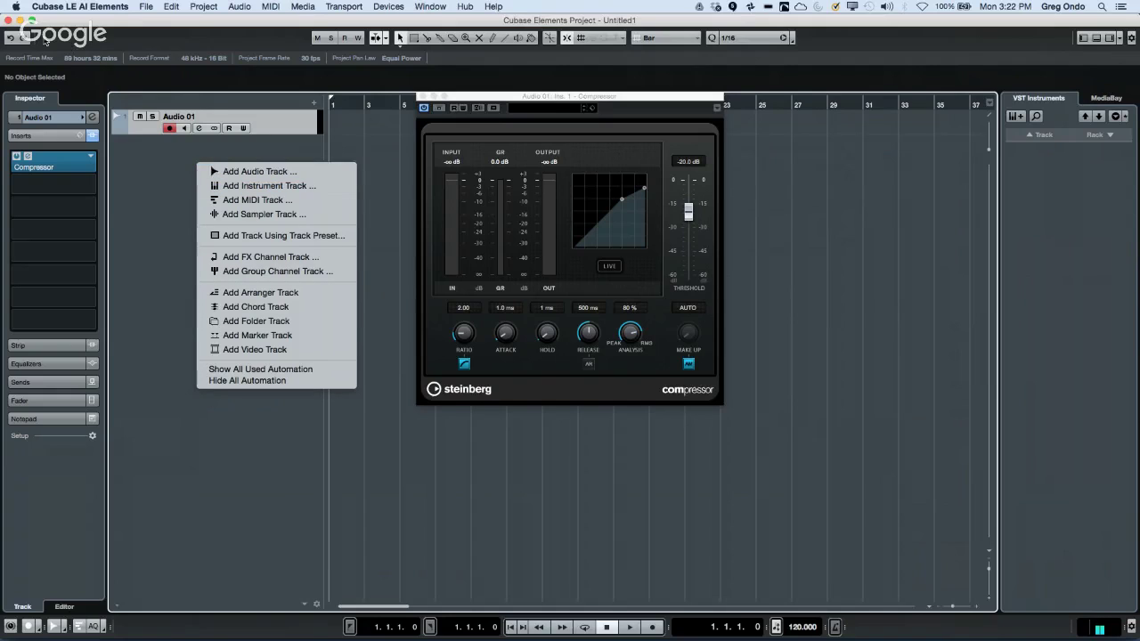
click(12, 27)
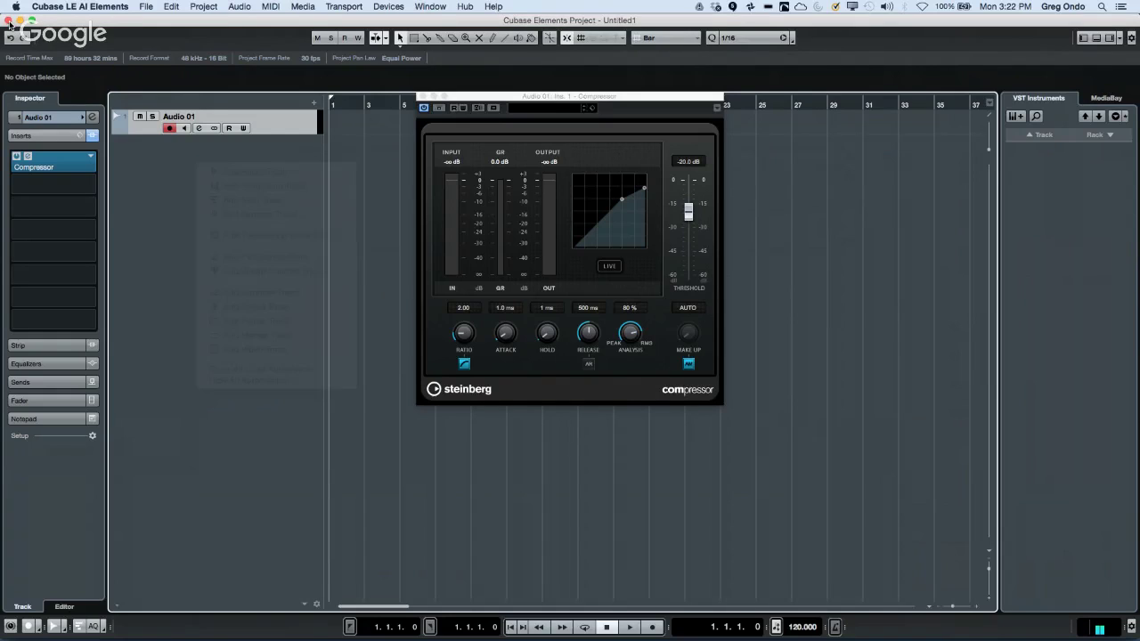
click(120, 7)
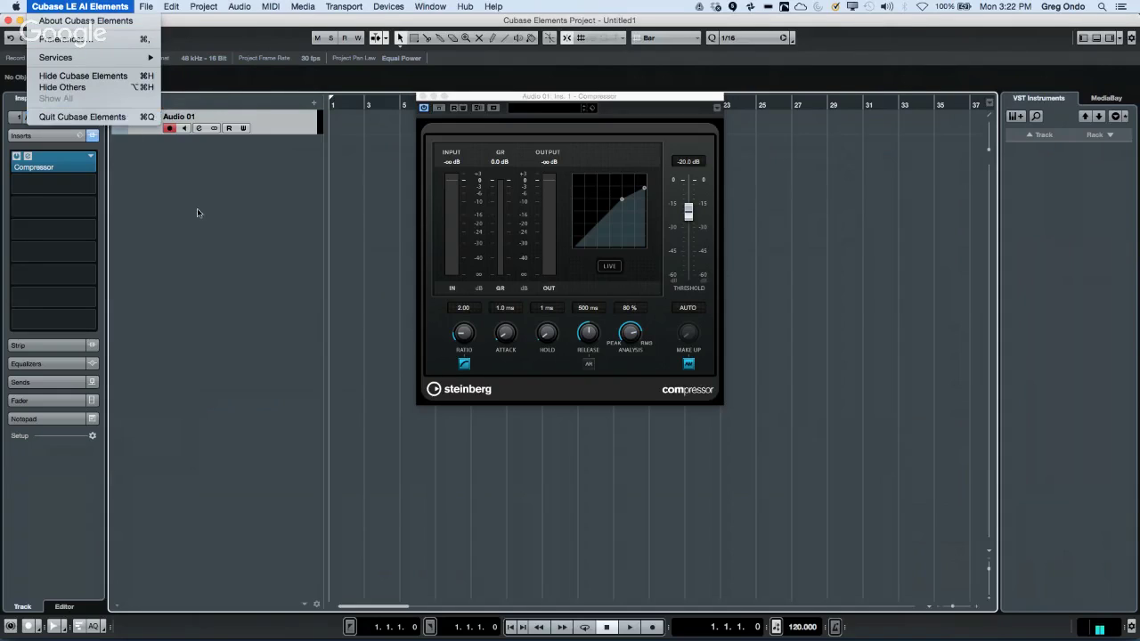
click(100, 221)
Load VSTDynamics from the Dynamics effects into the second insert slot of Audio 01.
click(78, 185)
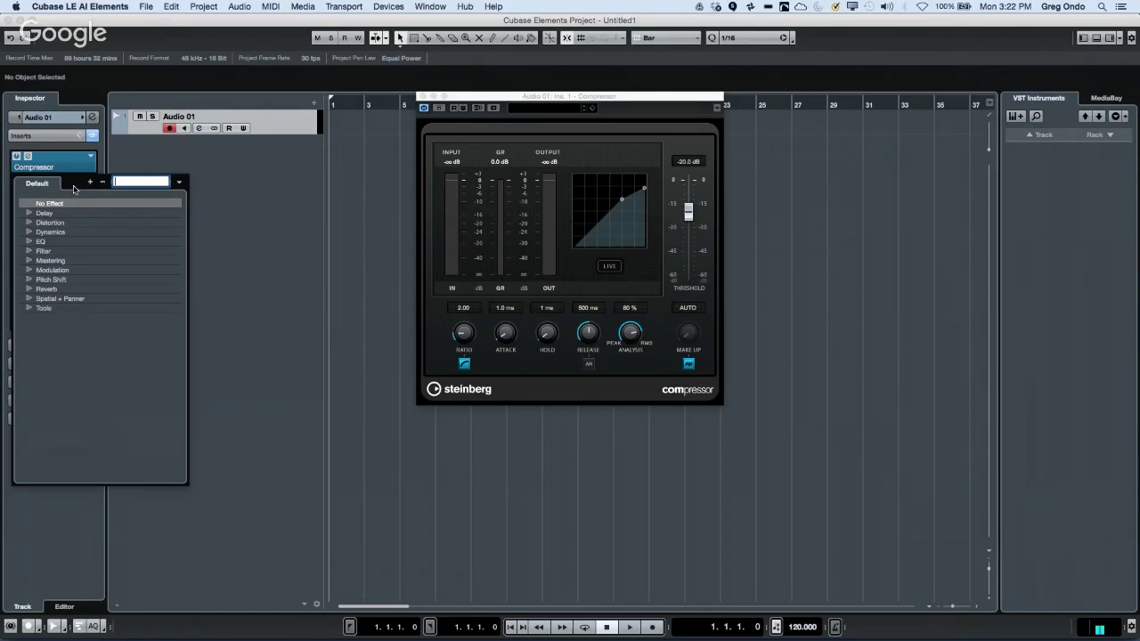
click(30, 232)
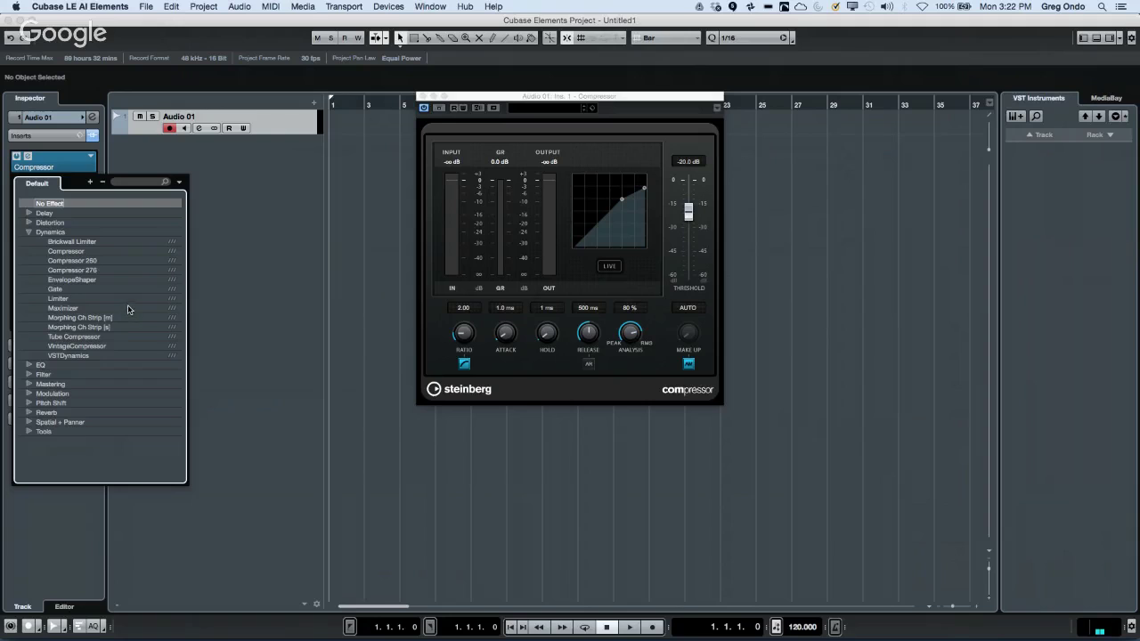
click(66, 355)
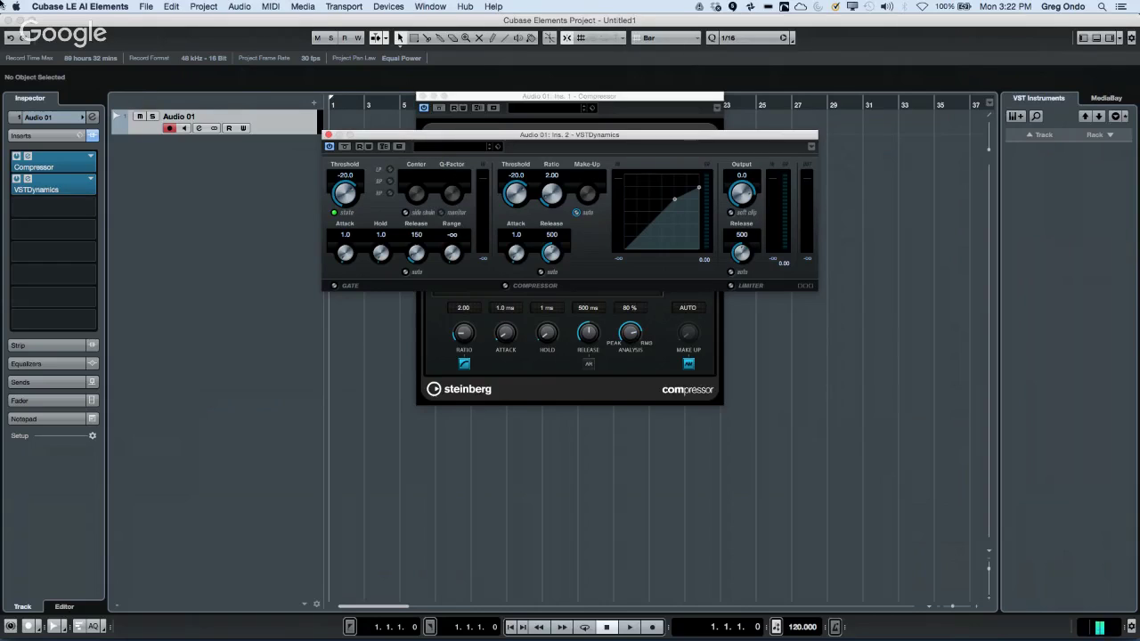
Quit Cubase Elements.
click(90, 6)
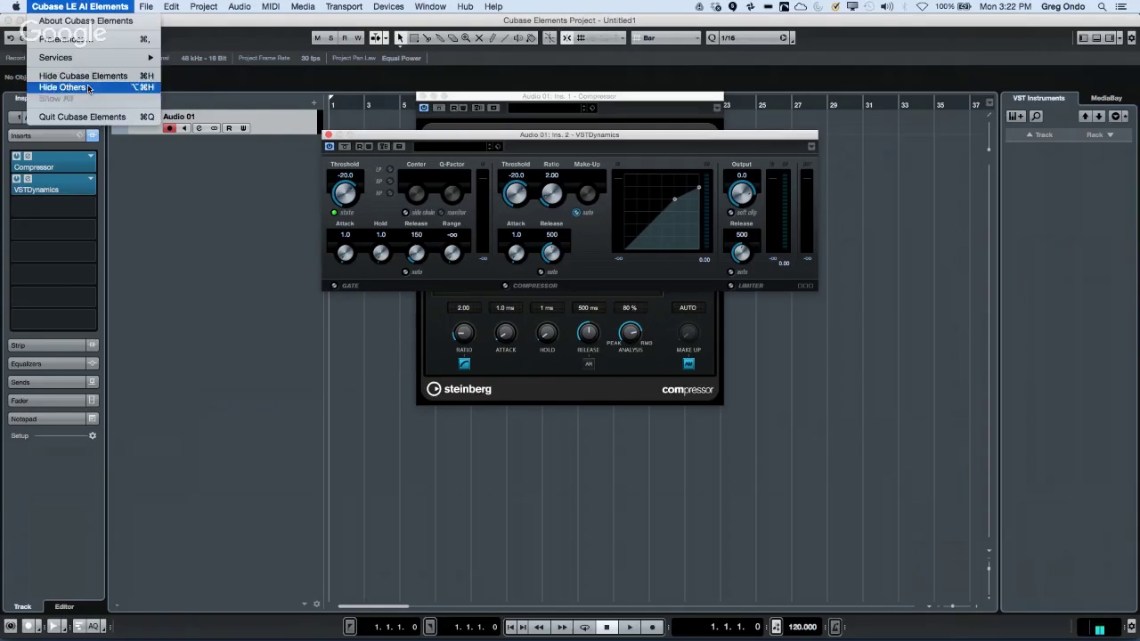
click(90, 115)
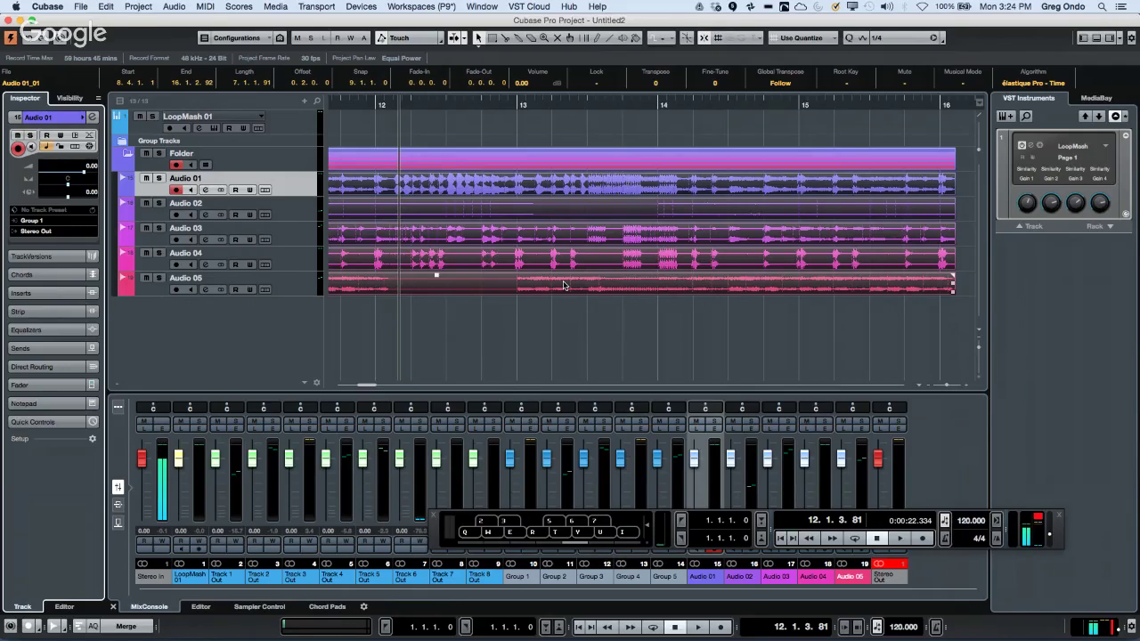
Open MediaBay in the Cubase Pro project and set its location to Local Hard Disks.
click(363, 9)
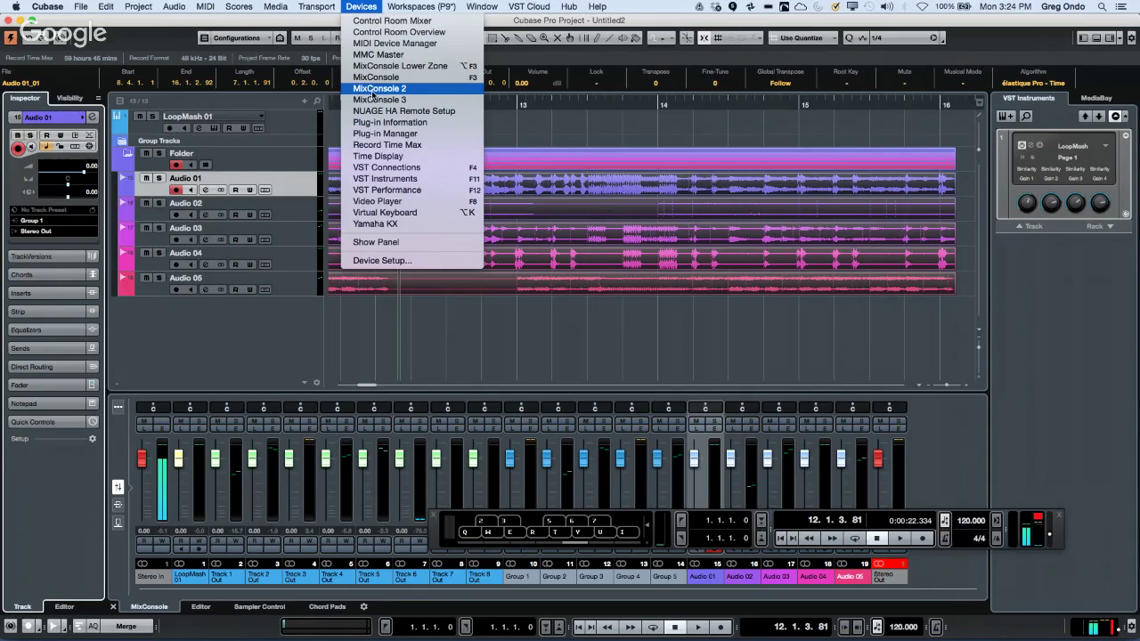
mouse_move(276, 8)
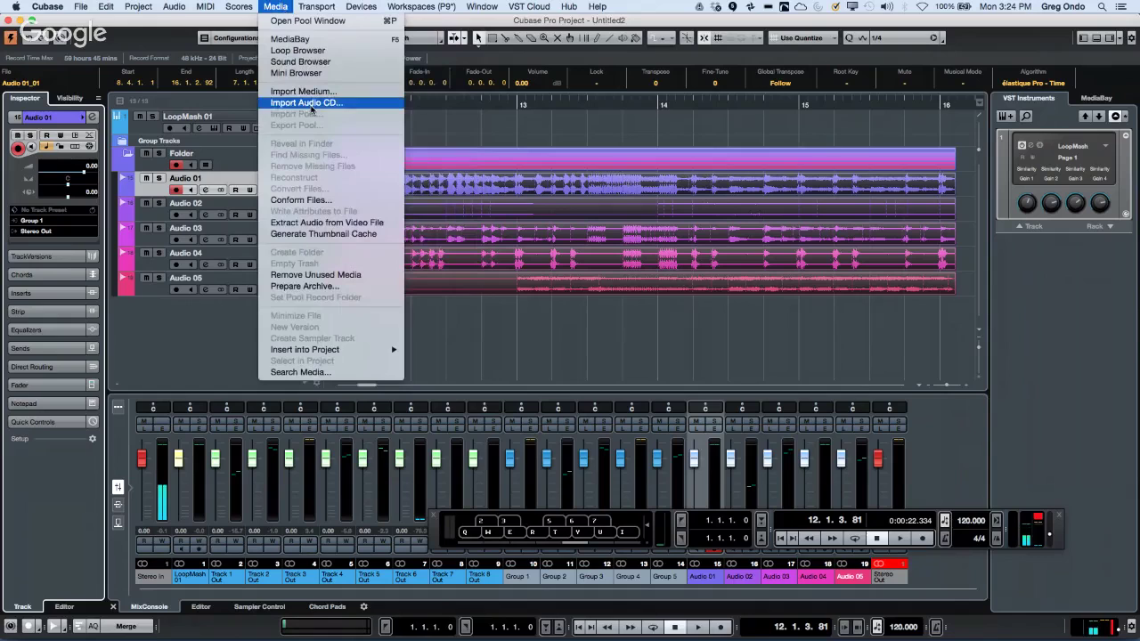
click(300, 40)
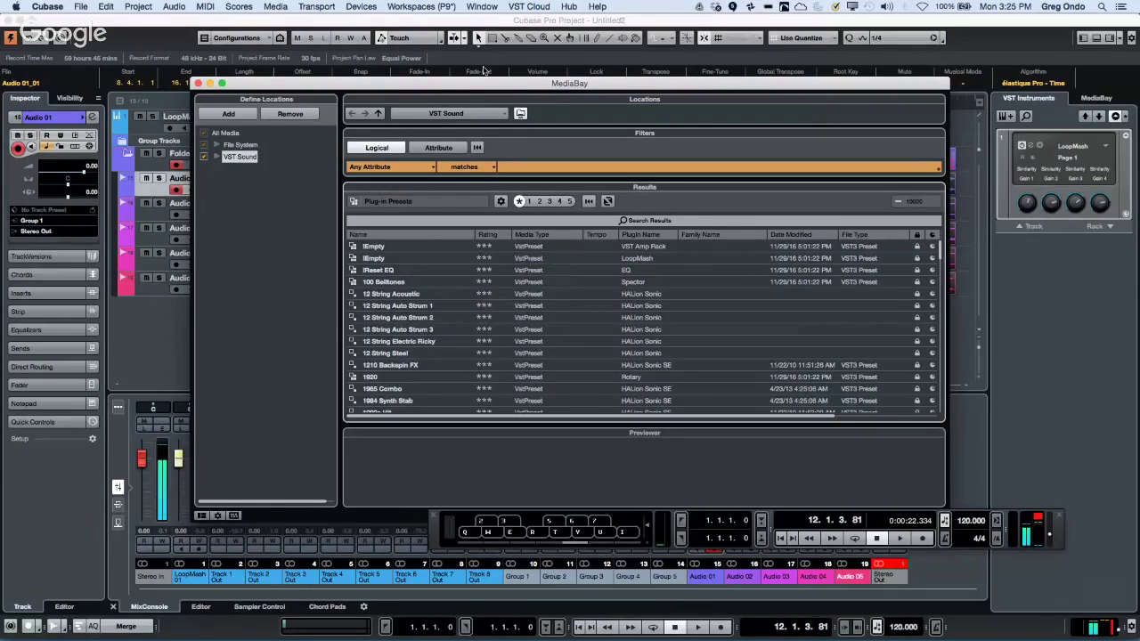
click(458, 114)
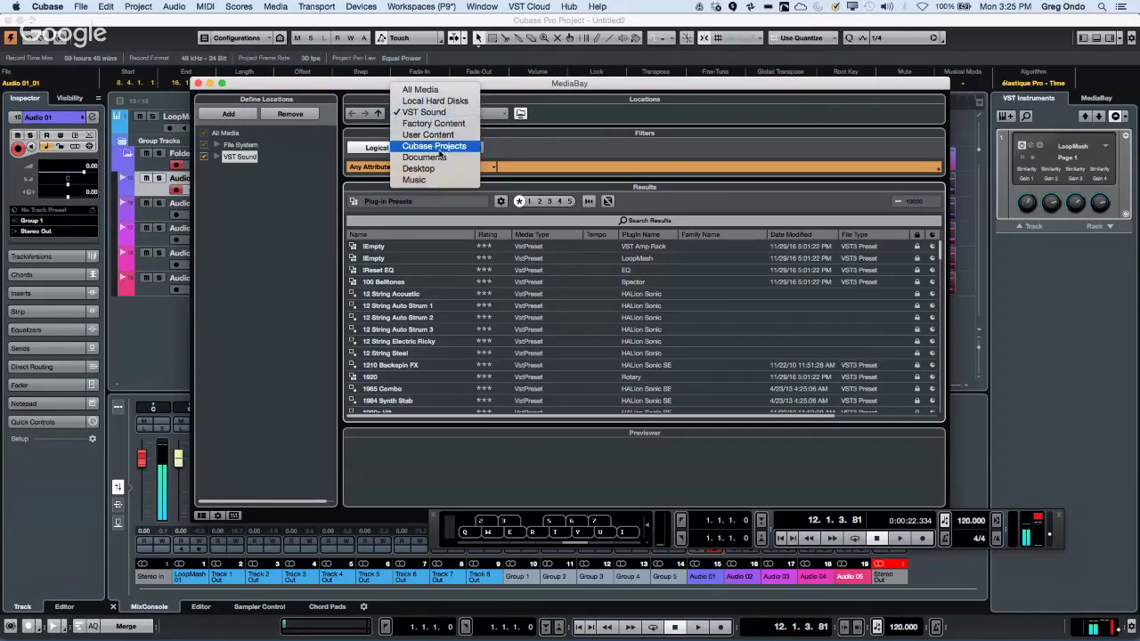
click(436, 100)
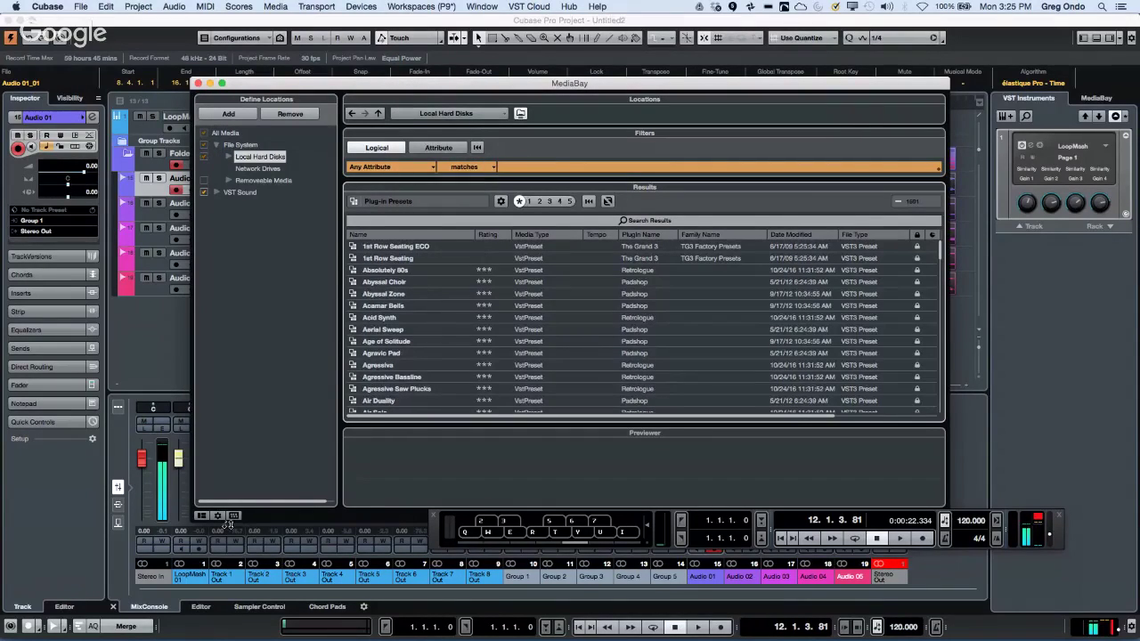
Show the Attribute Inspector in MediaBay and reposition the window so the whole inspector fits on screen.
click(203, 517)
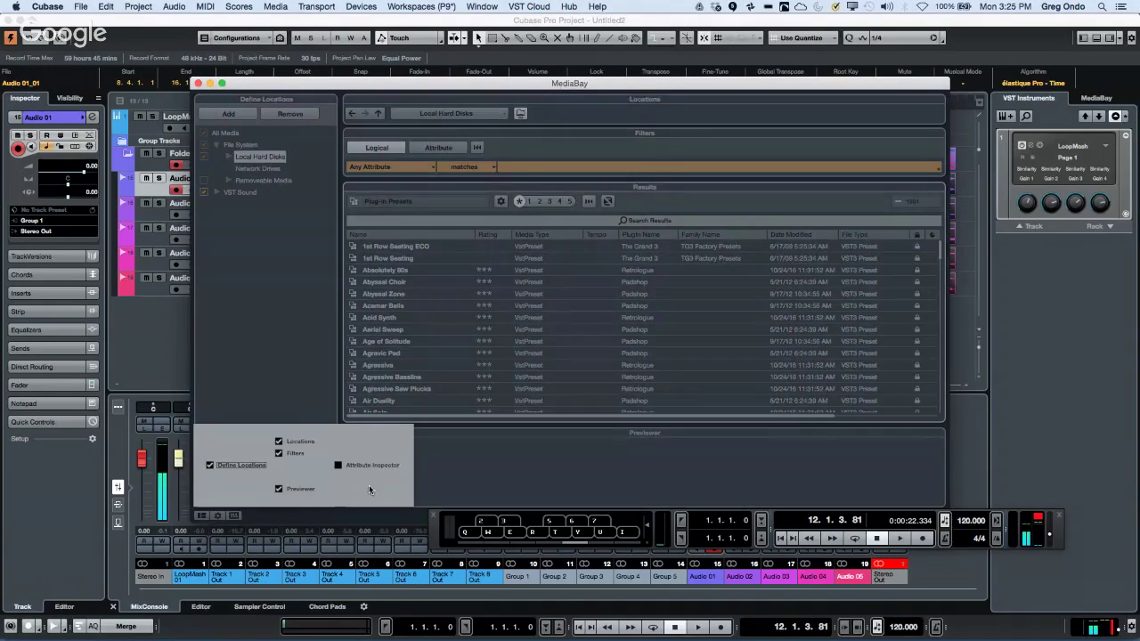
click(339, 465)
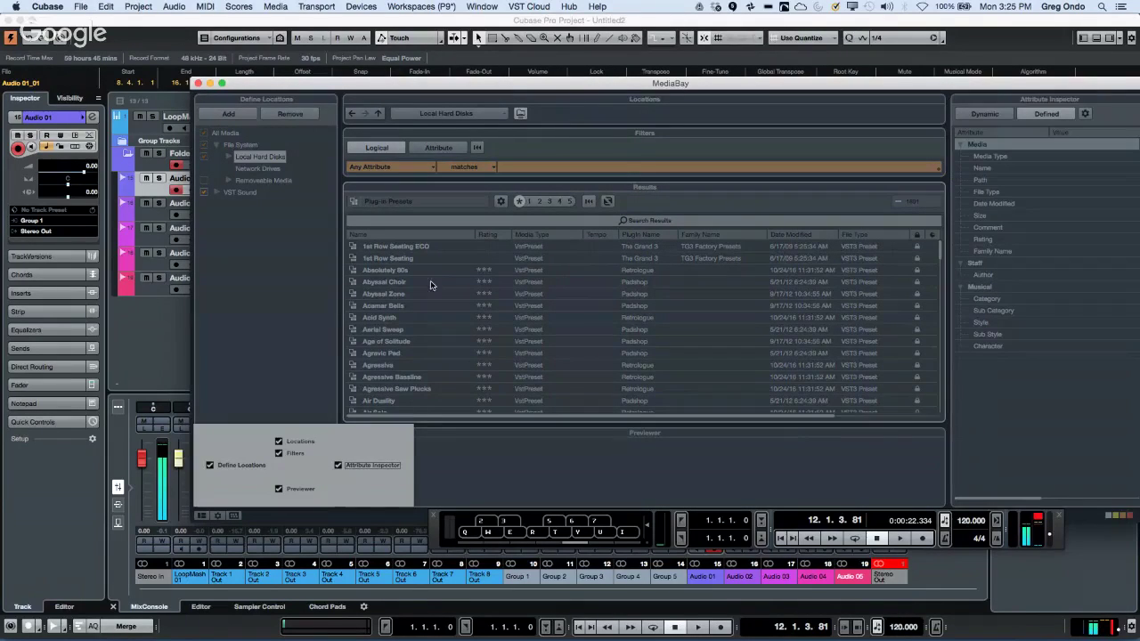
click(412, 196)
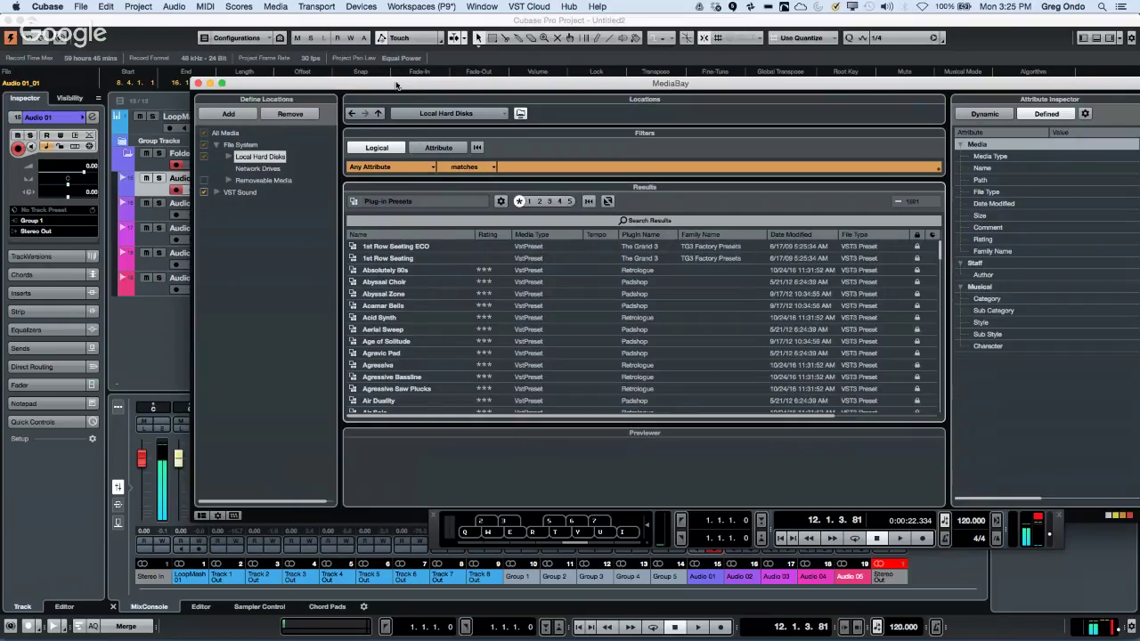
drag(398, 85, 240, 82)
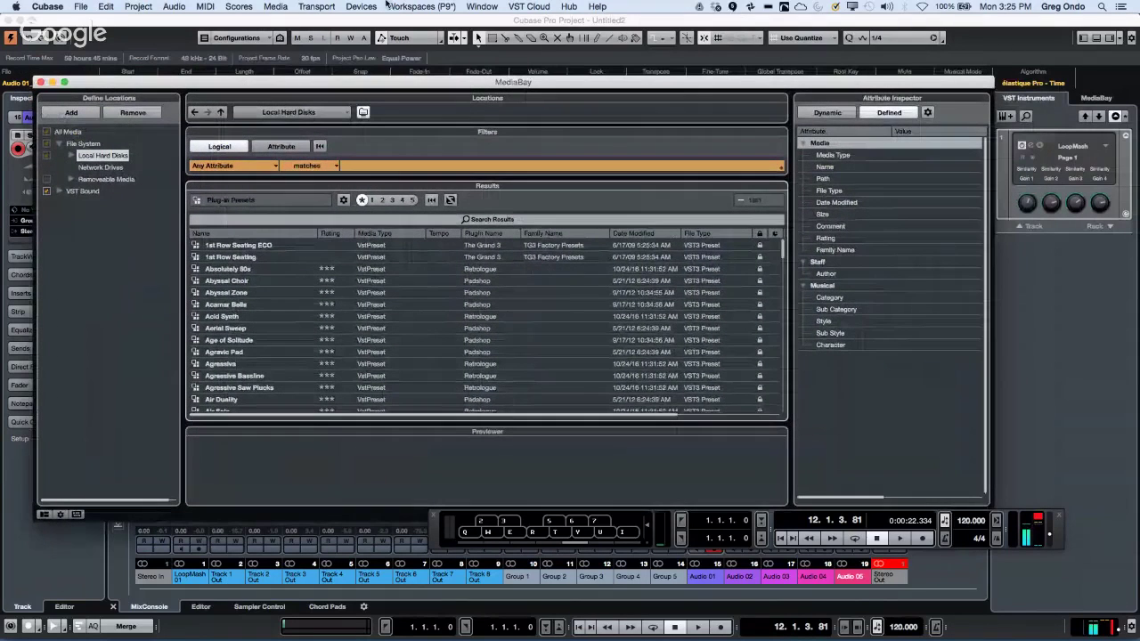
Open the Mini Browser and enlarge its window to show more results.
click(277, 7)
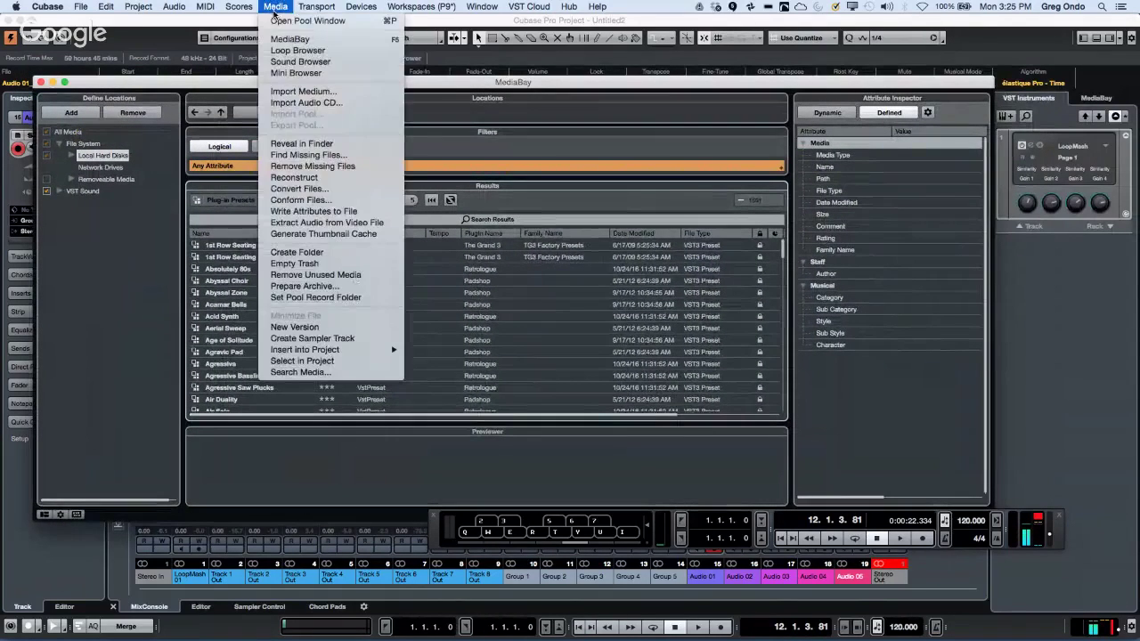
click(340, 75)
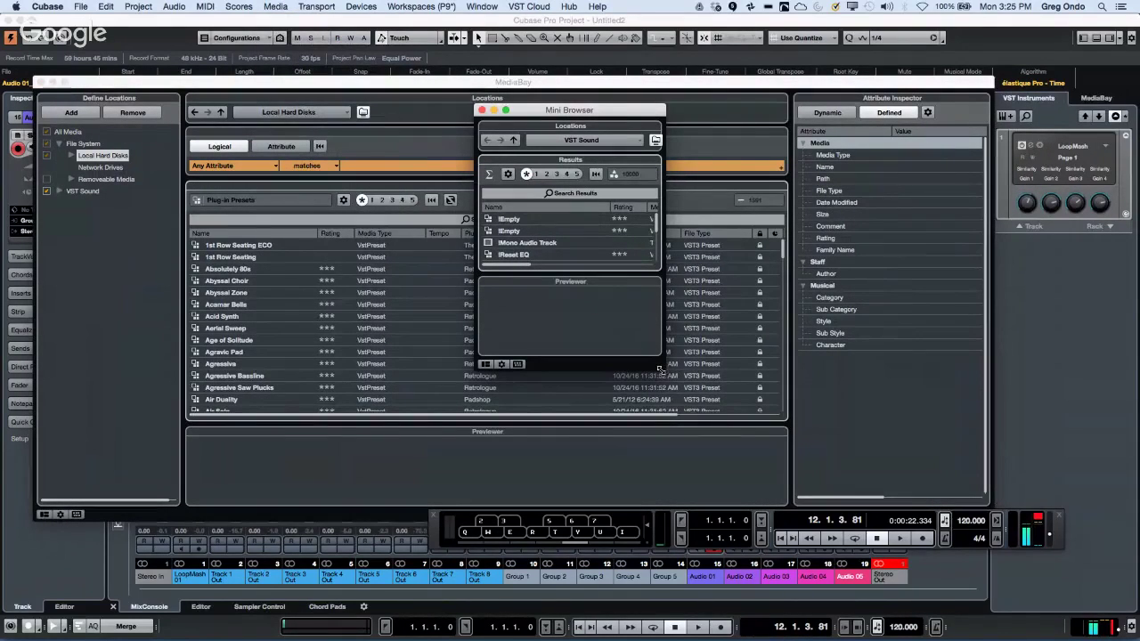
drag(663, 371, 703, 552)
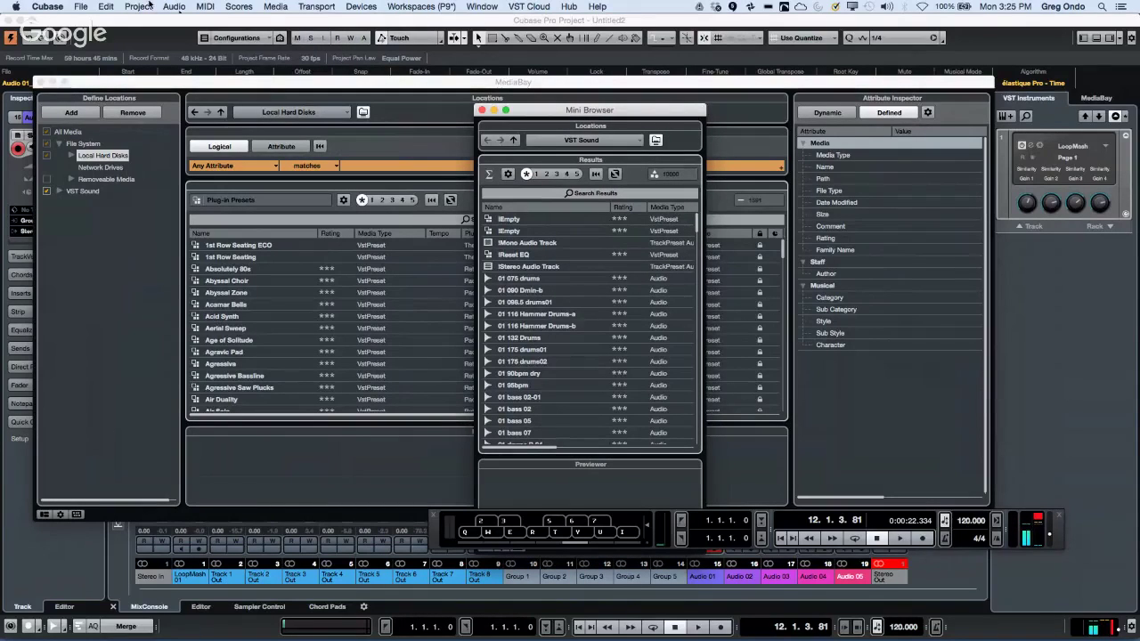
Open the Loop Browser and move its window aside to uncover the MediaBay results.
click(254, 7)
mouse_move(275, 7)
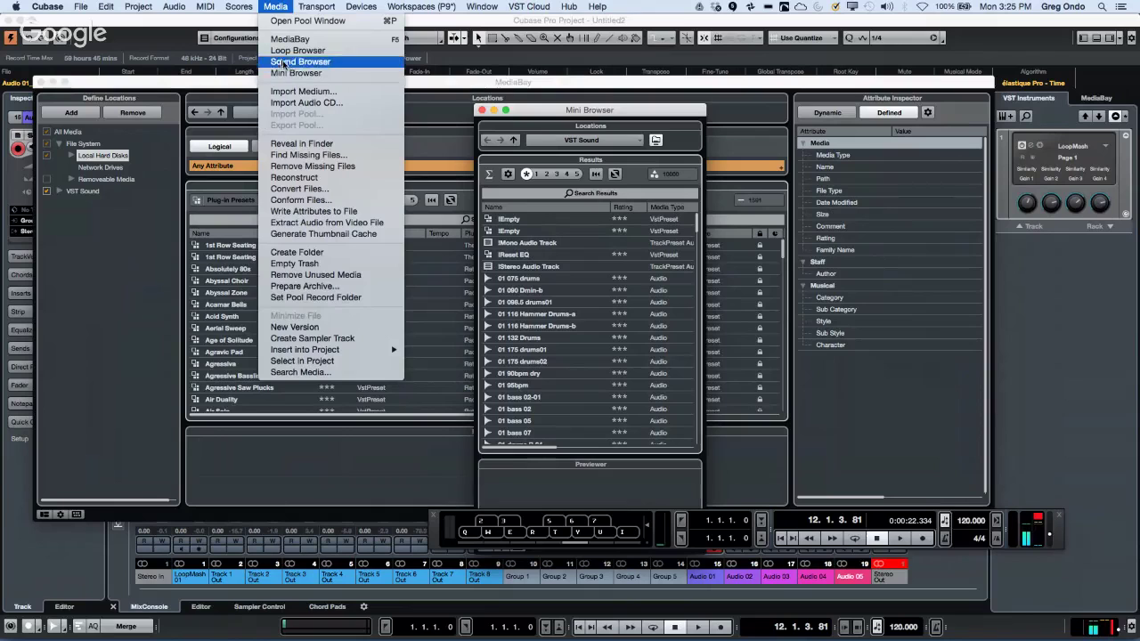
click(278, 52)
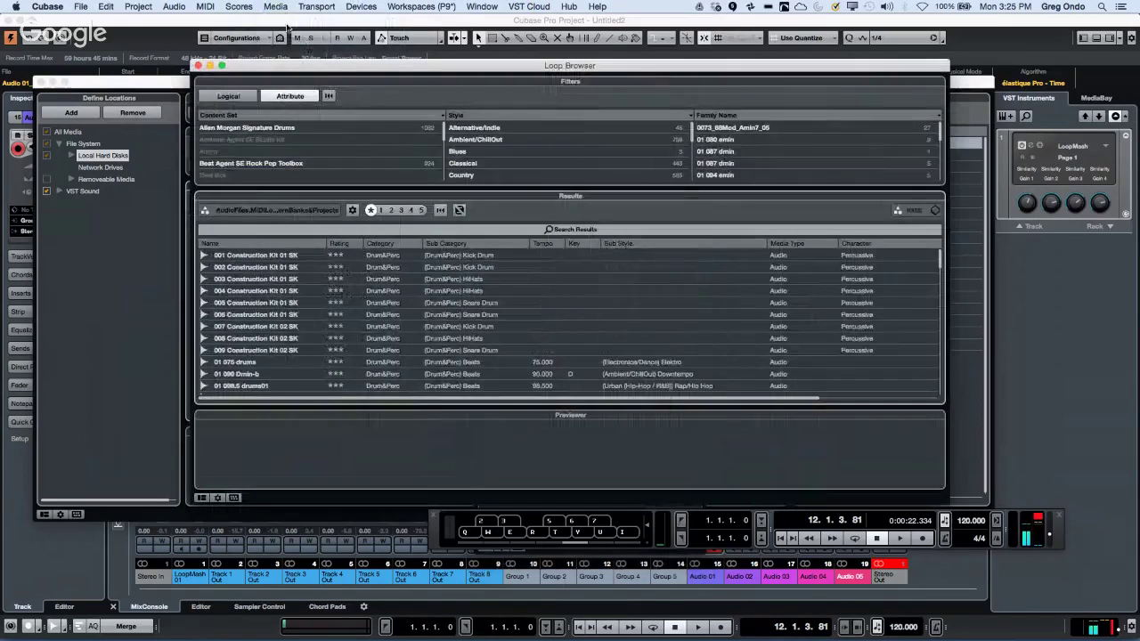
drag(249, 69, 518, 173)
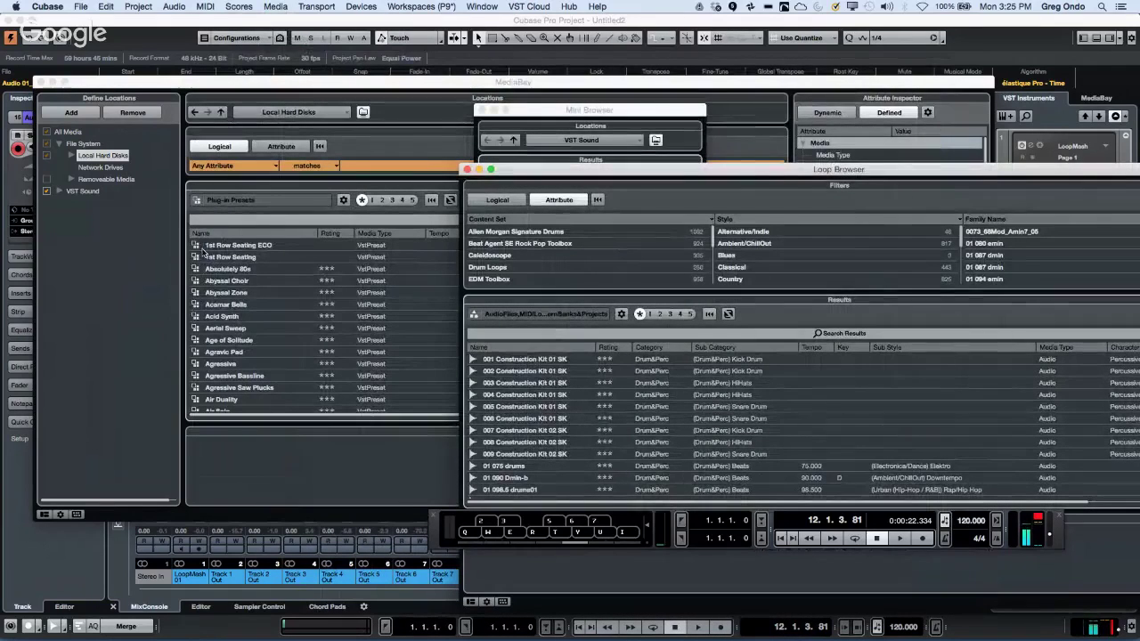
Review the media types MediaBay can filter by and inspect the attributes of the Absolutely 80s preset.
click(202, 198)
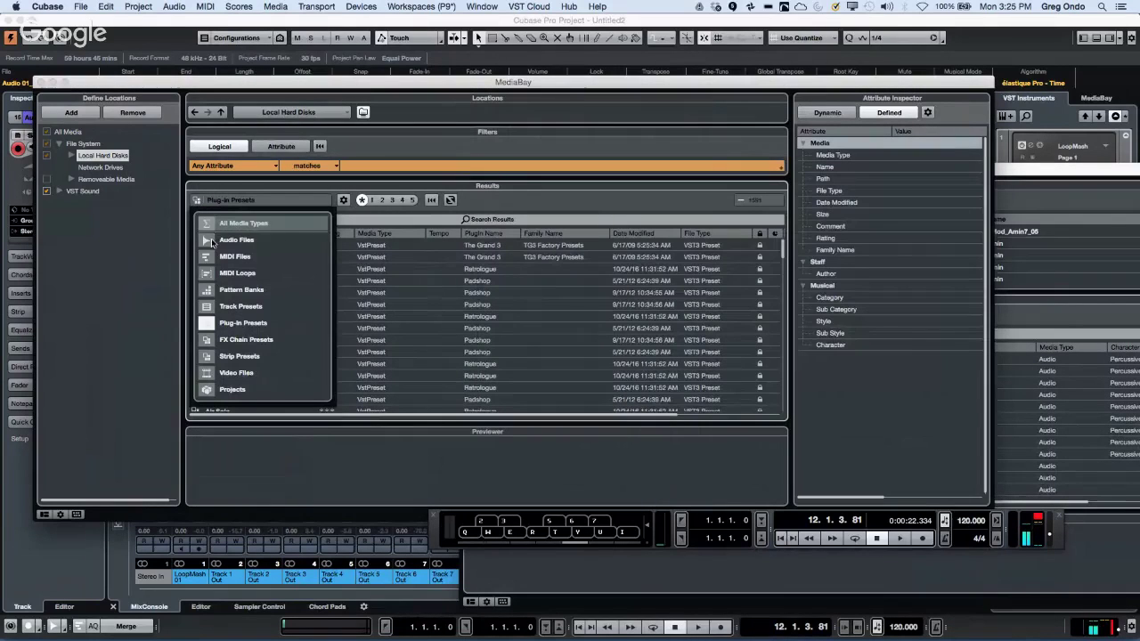
click(902, 84)
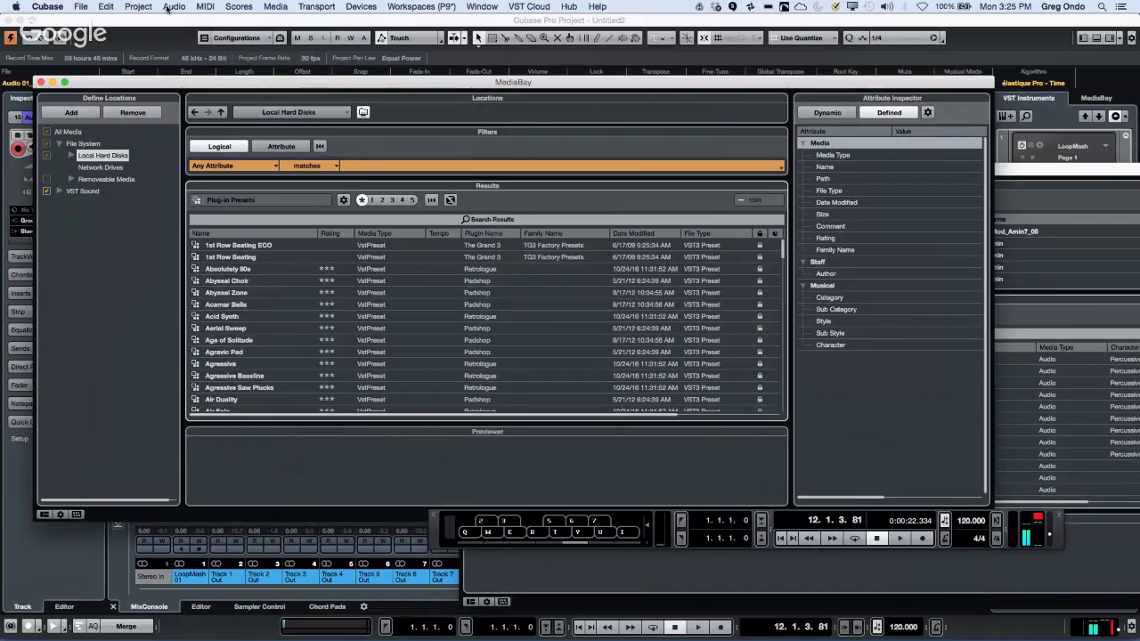
click(238, 7)
mouse_move(275, 6)
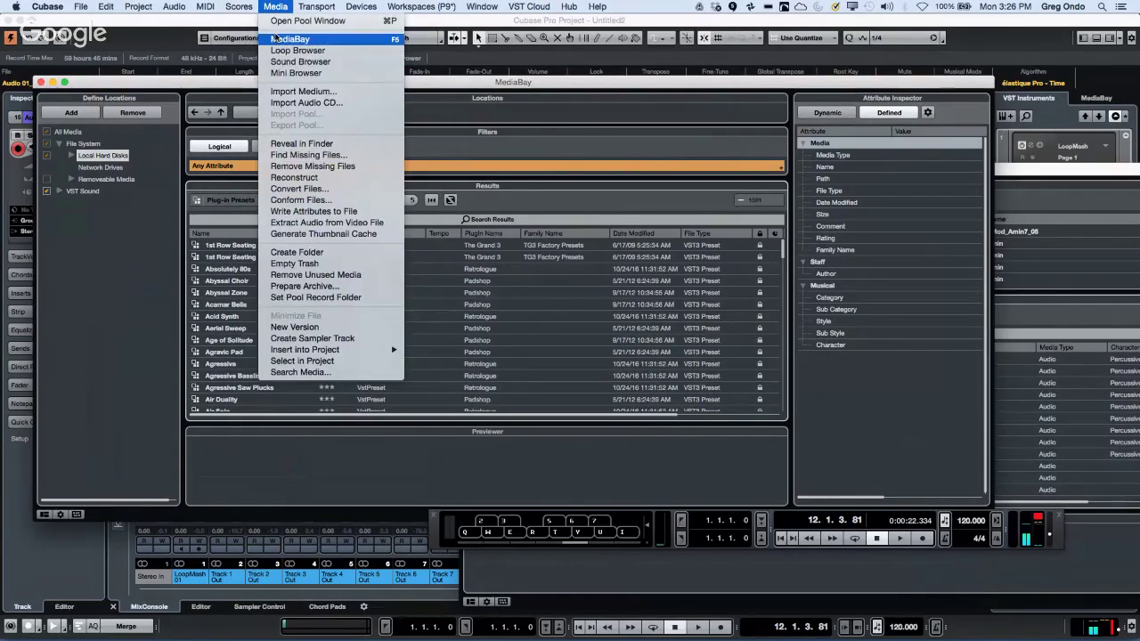
click(142, 349)
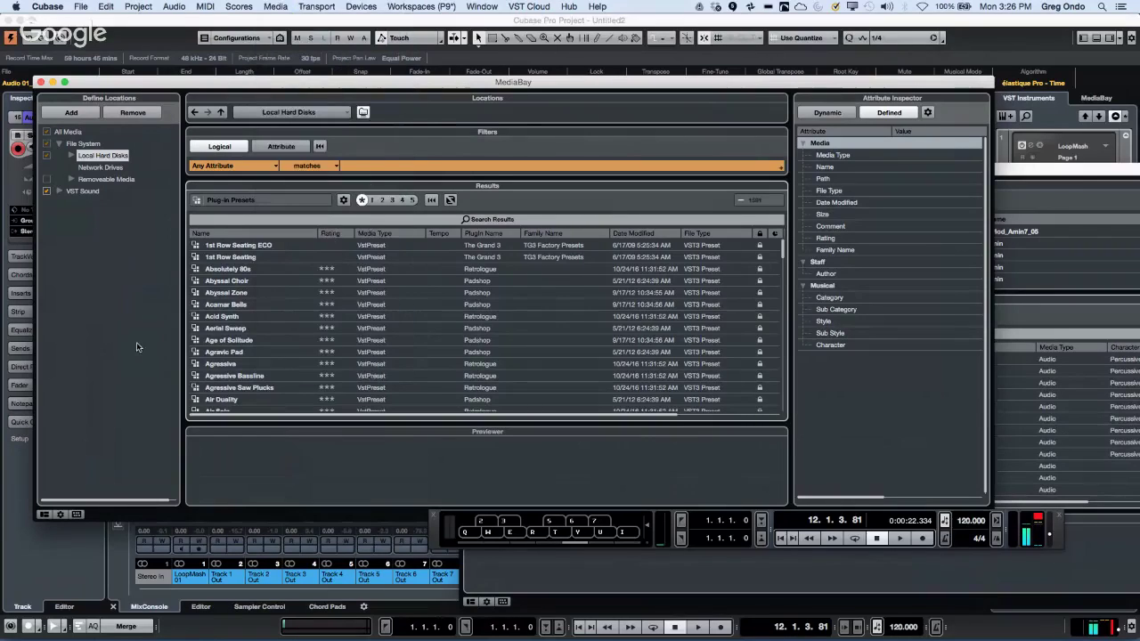
click(230, 269)
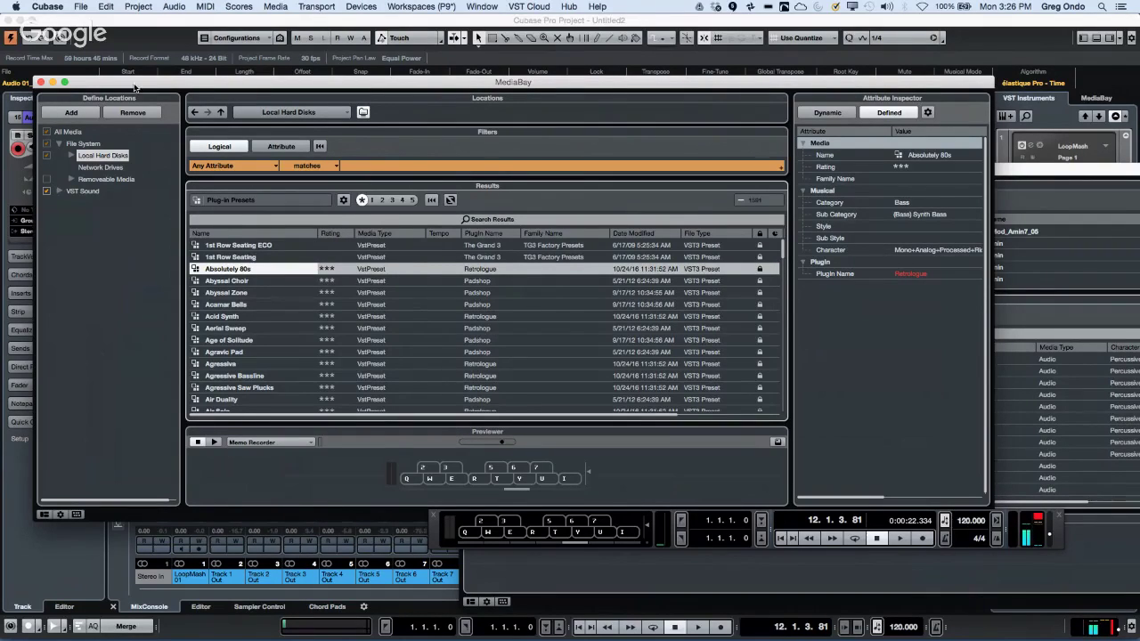
Close the MediaBay, Loop Browser and Mini Browser windows.
click(40, 82)
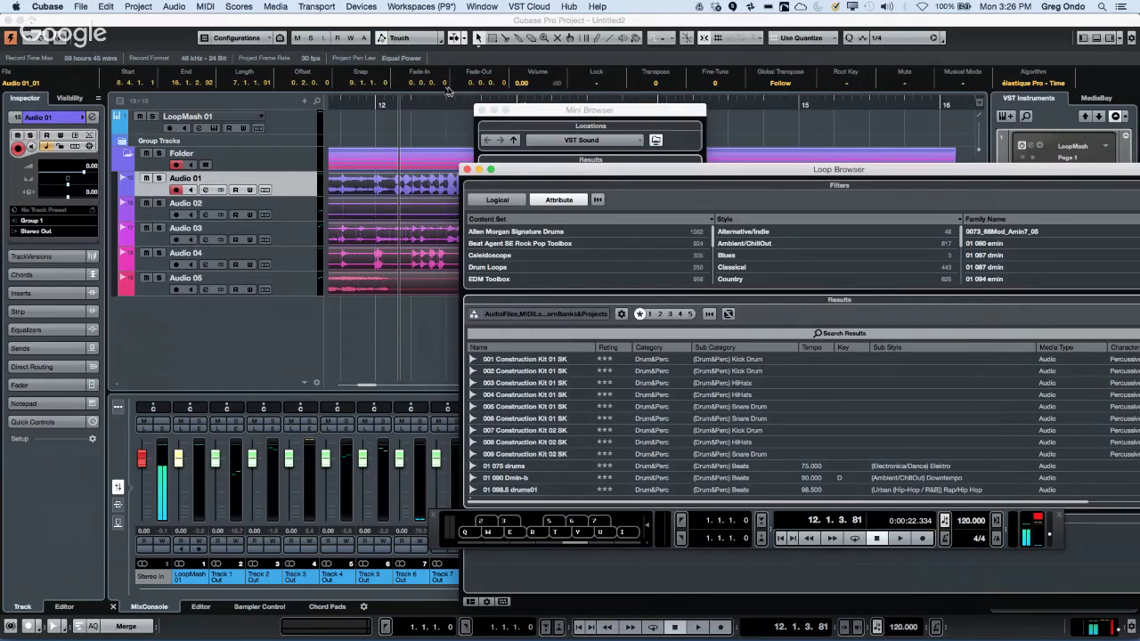
click(466, 169)
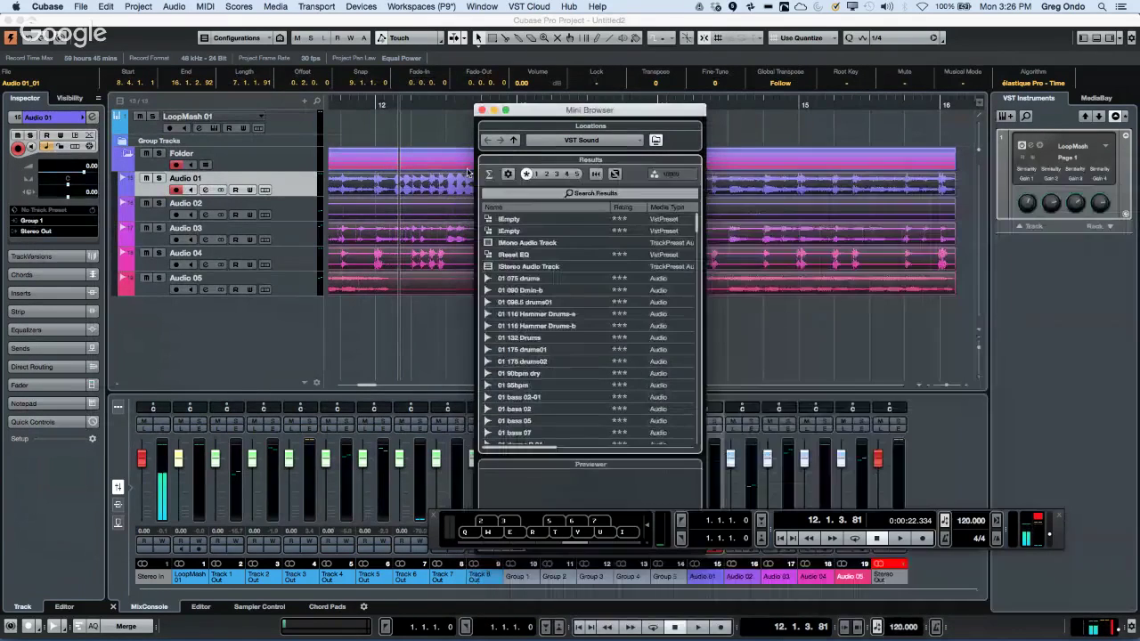
click(481, 110)
click(276, 6)
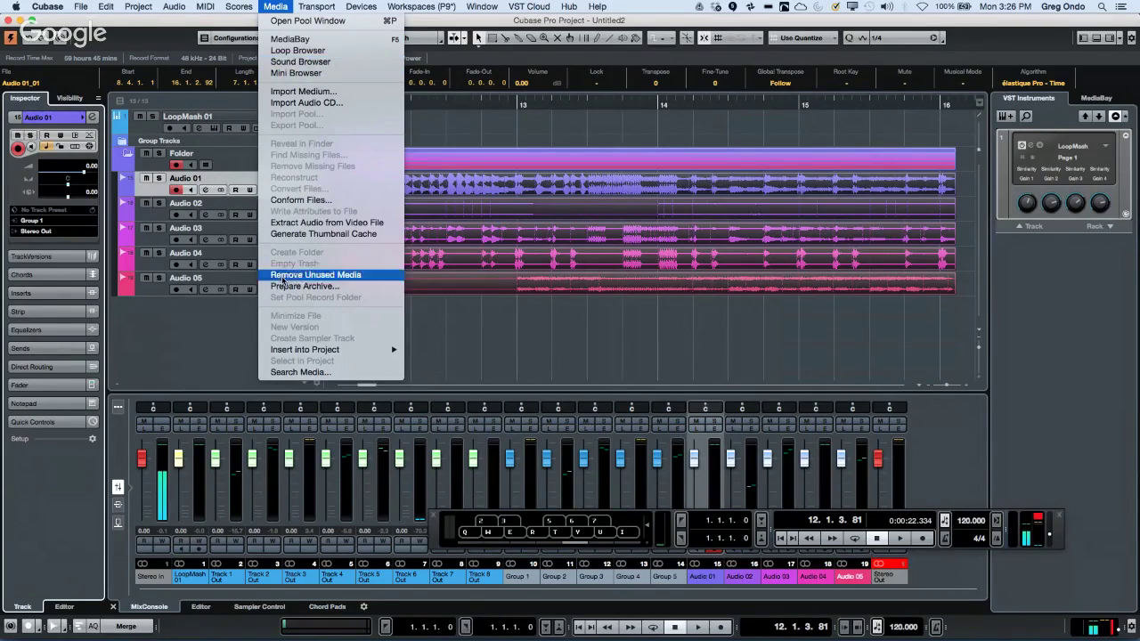
click(590, 297)
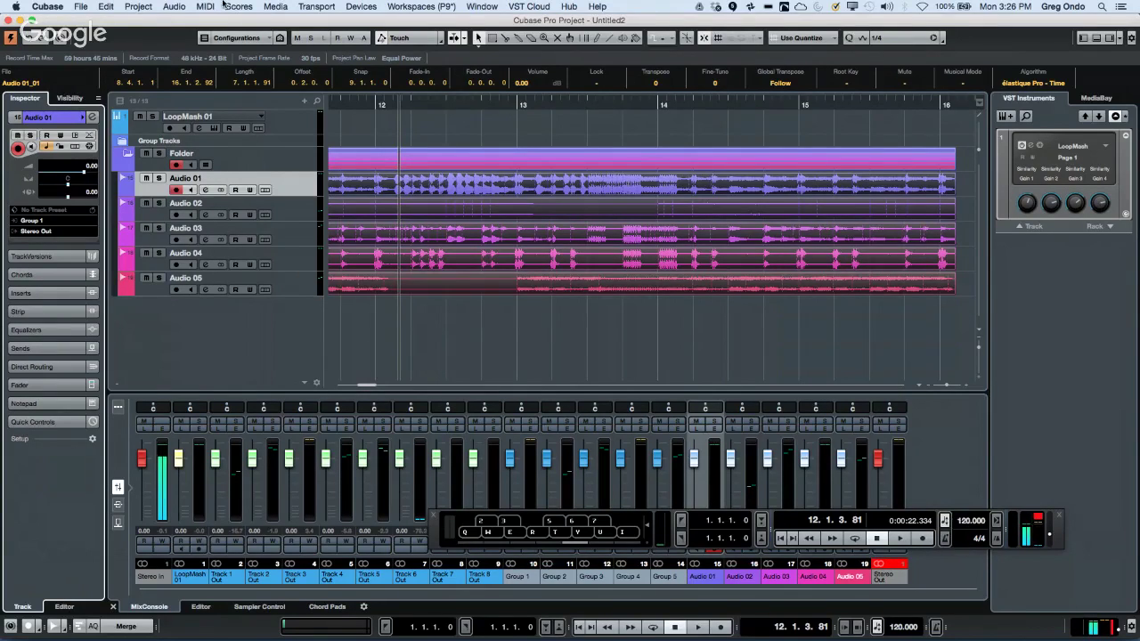
Examine the file dialog for importing a track archive and cancel it.
click(80, 7)
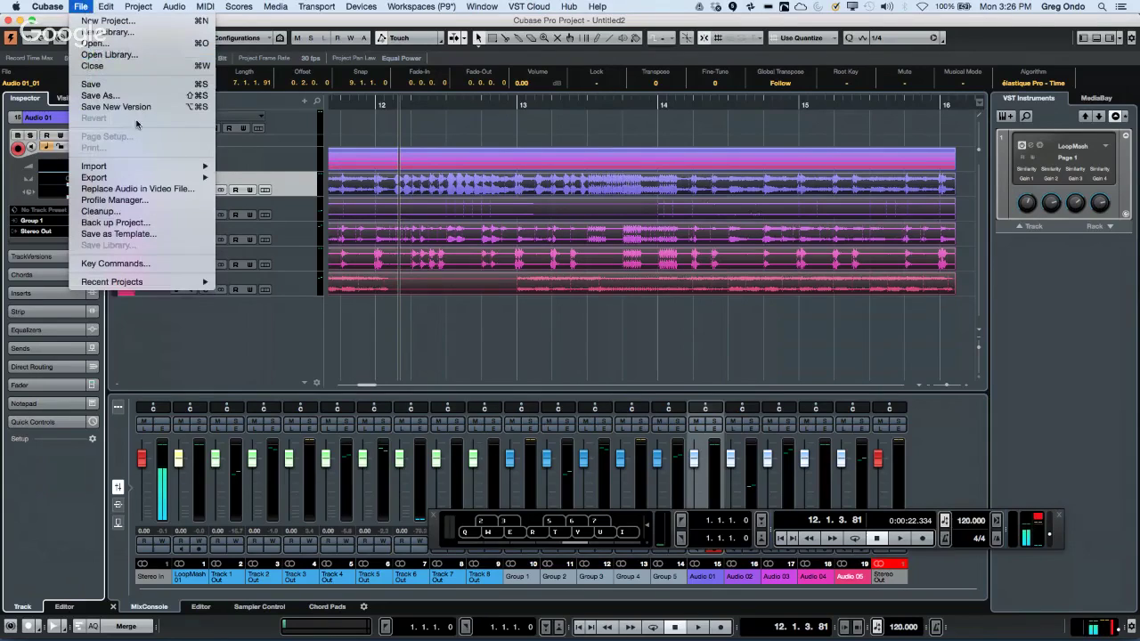
mouse_move(123, 165)
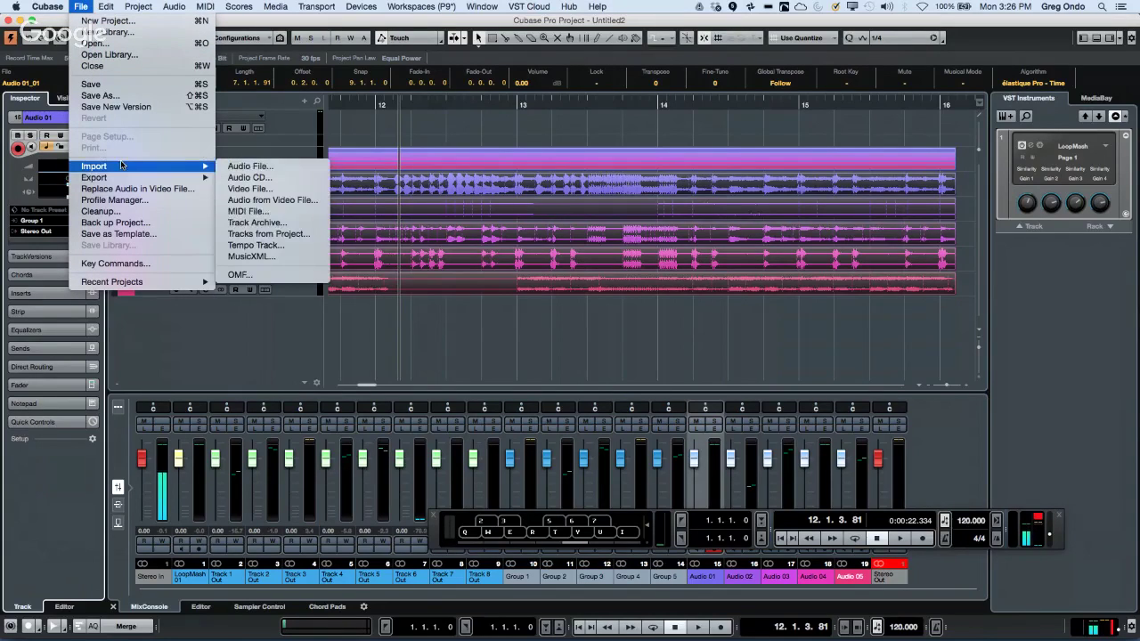
click(295, 220)
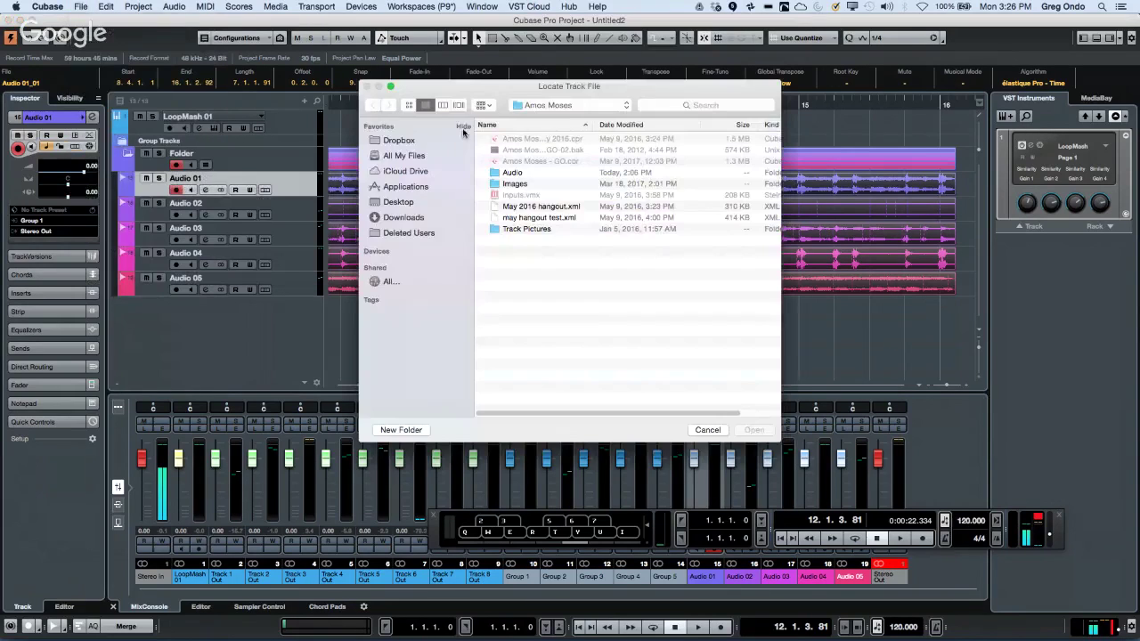
click(707, 429)
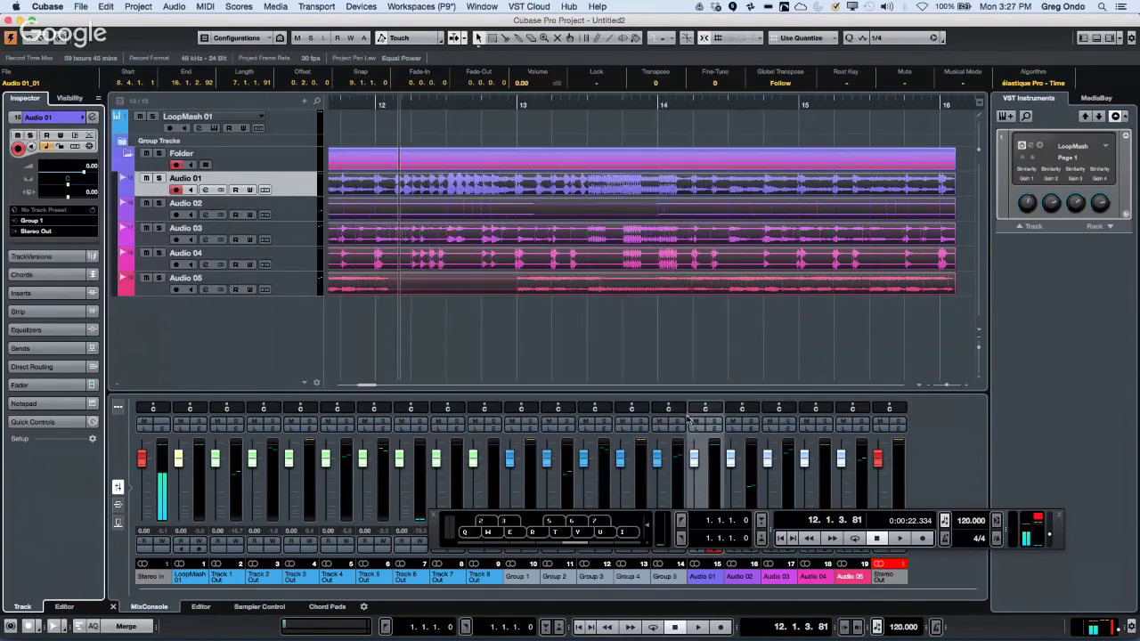
Examine the options for importing tracks from the Amos Moses GO-02.bak project and cancel the import.
click(81, 7)
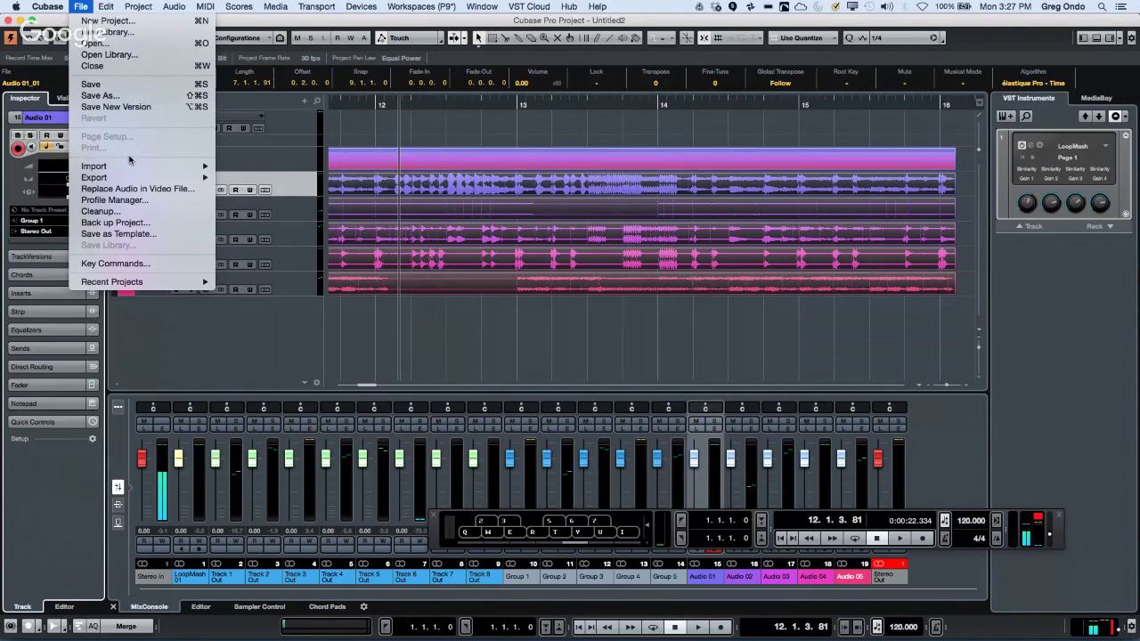
mouse_move(110, 167)
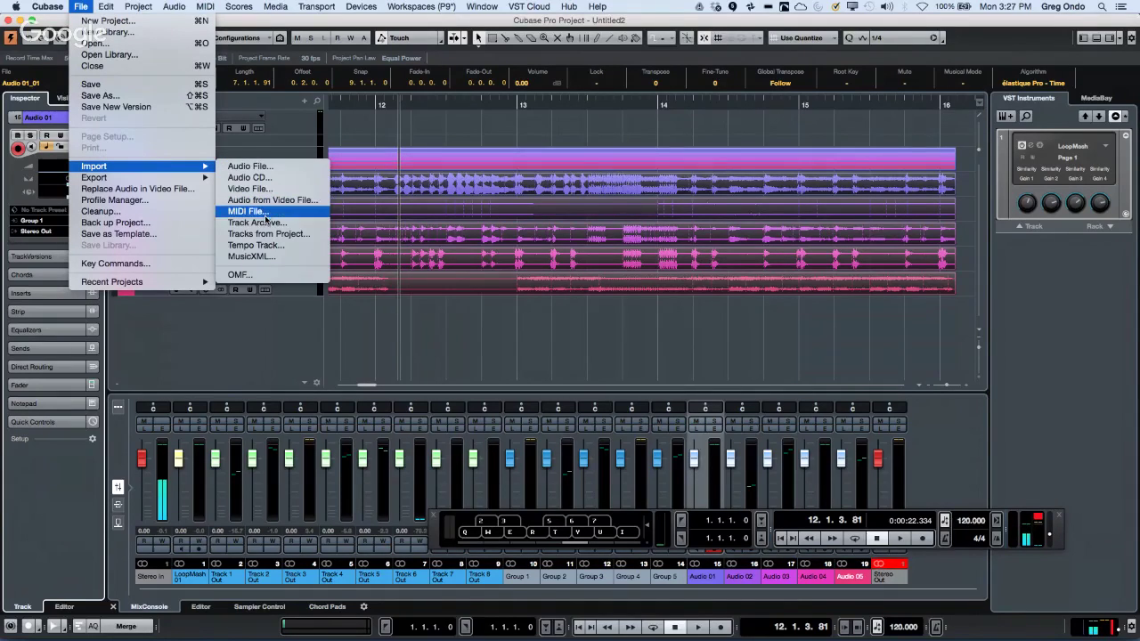
click(268, 235)
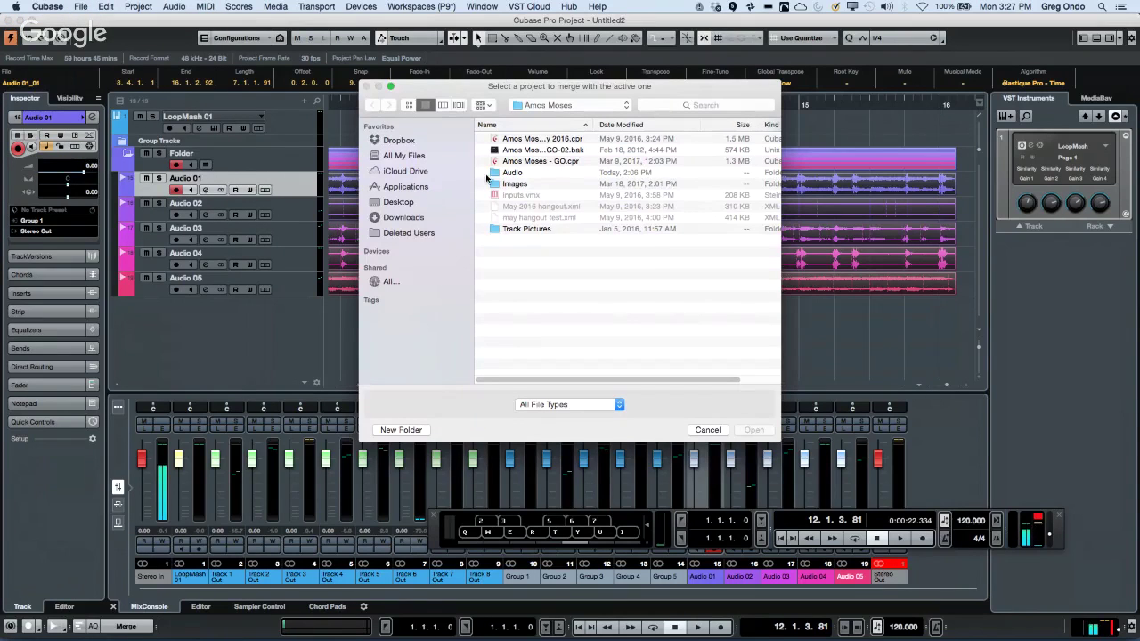
click(516, 151)
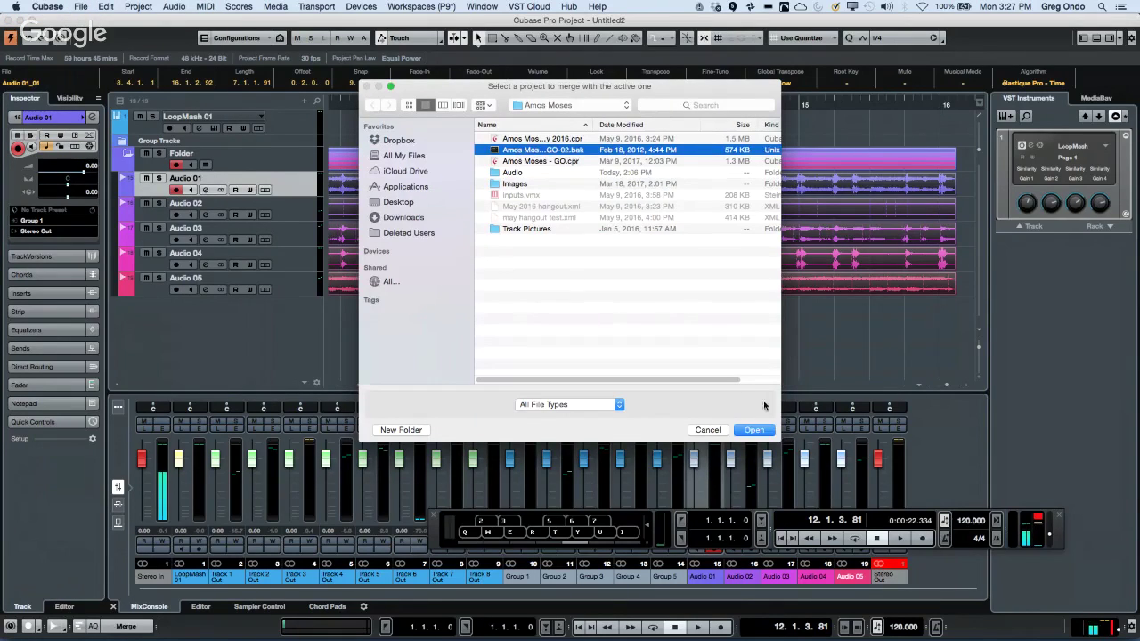
click(753, 429)
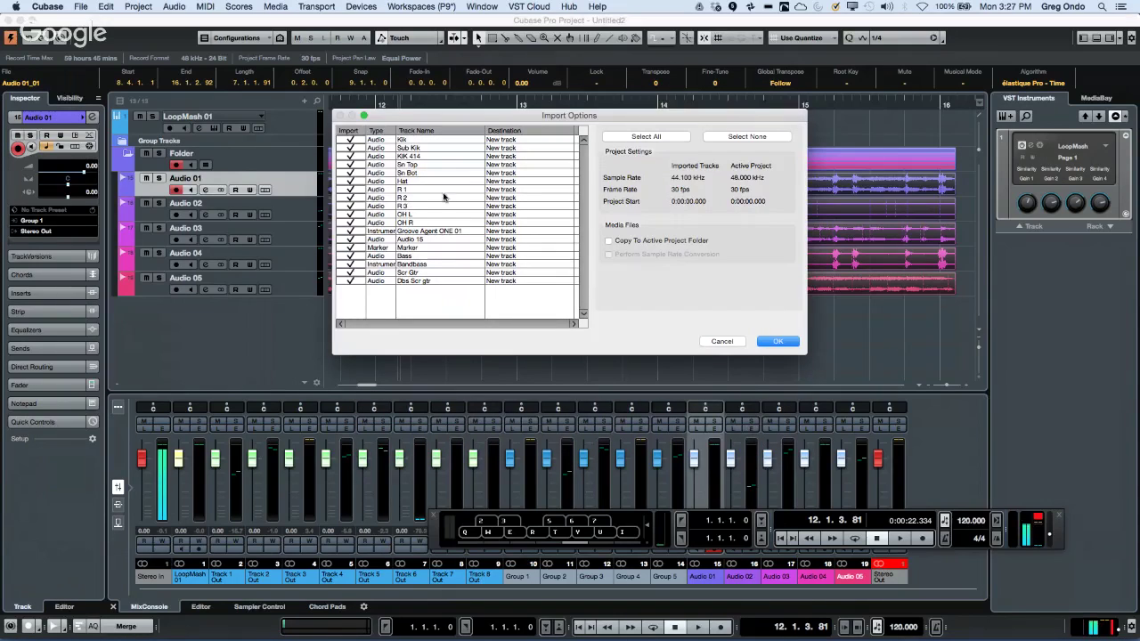
click(719, 341)
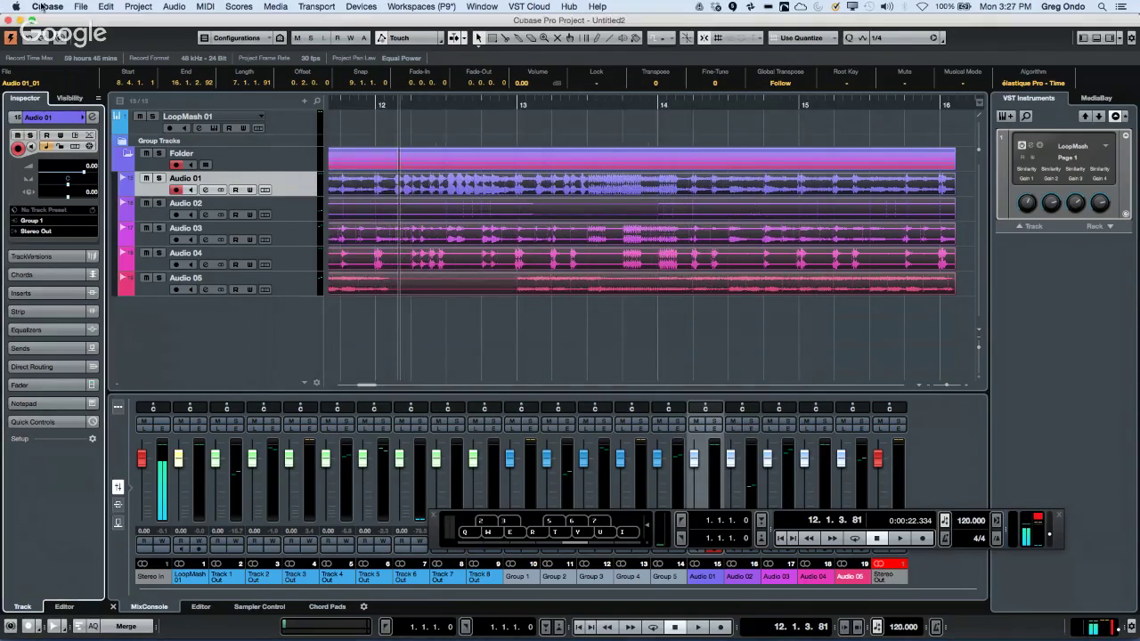
Copy the five audio events from the Untitled2 project into Untitled1 below the MIDI tracks, accepting the default import options.
drag(142, 19, 126, 188)
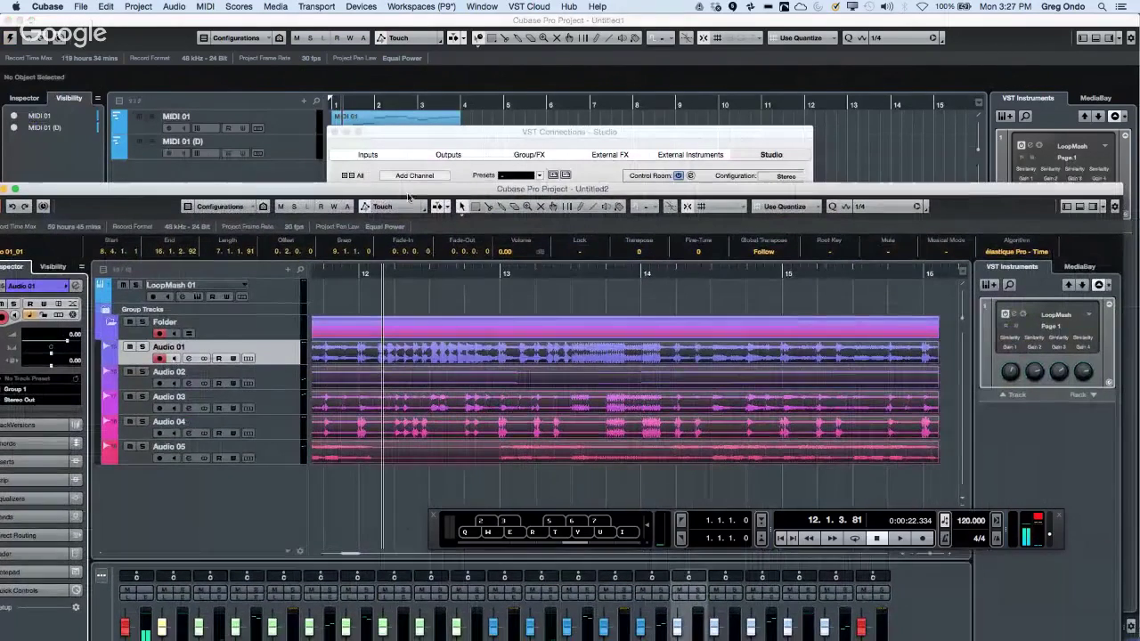
click(338, 133)
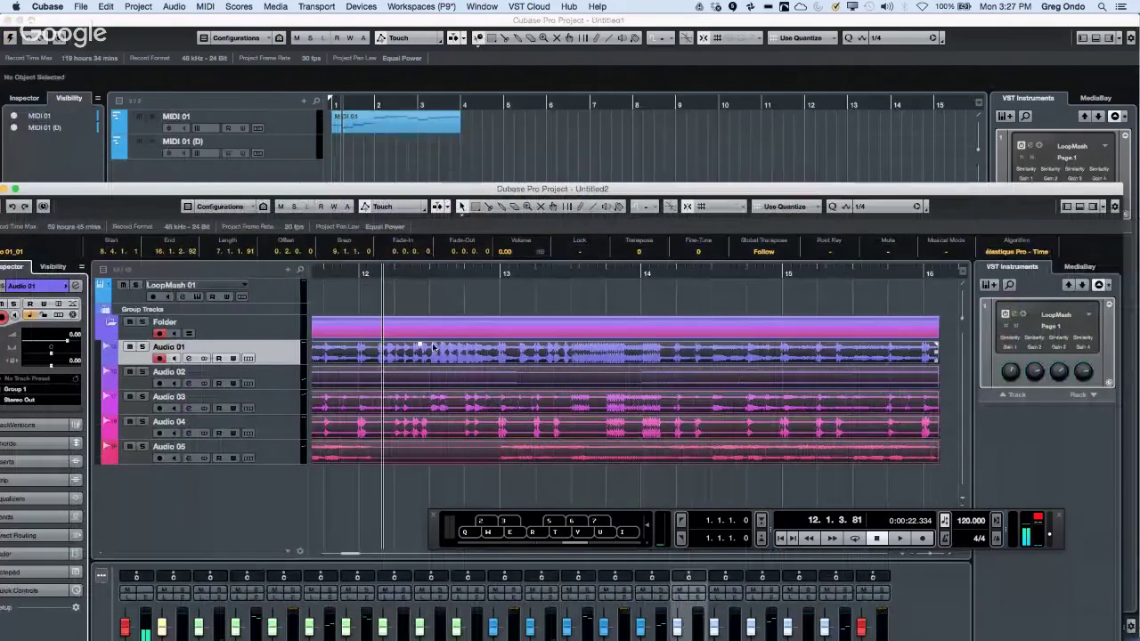
click(453, 162)
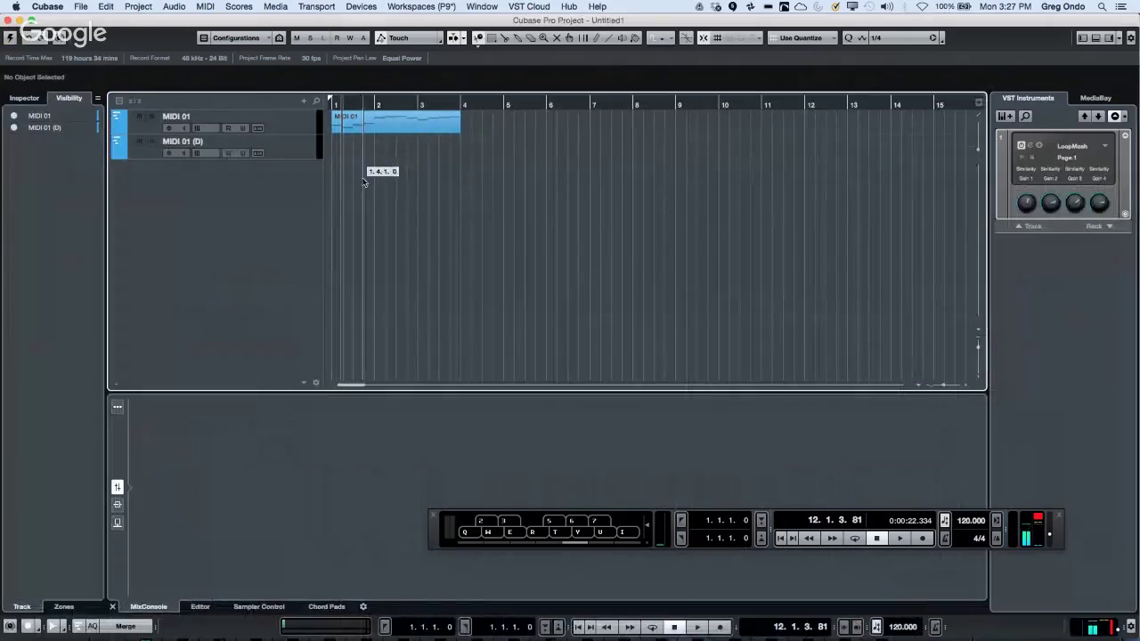
drag(350, 185, 349, 185)
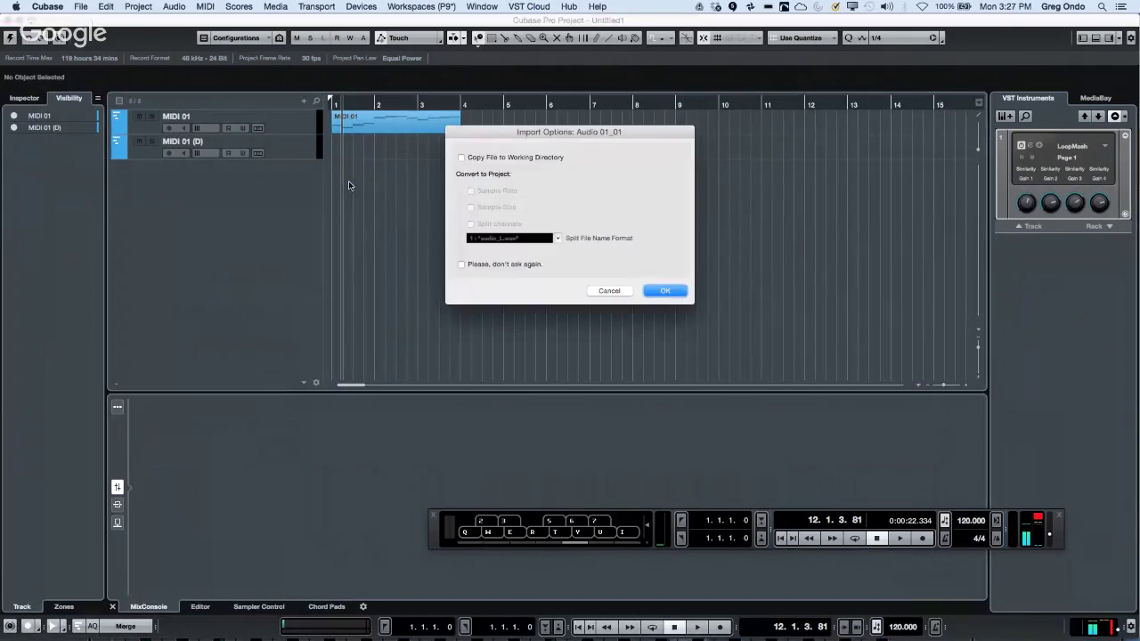
click(665, 292)
click(665, 291)
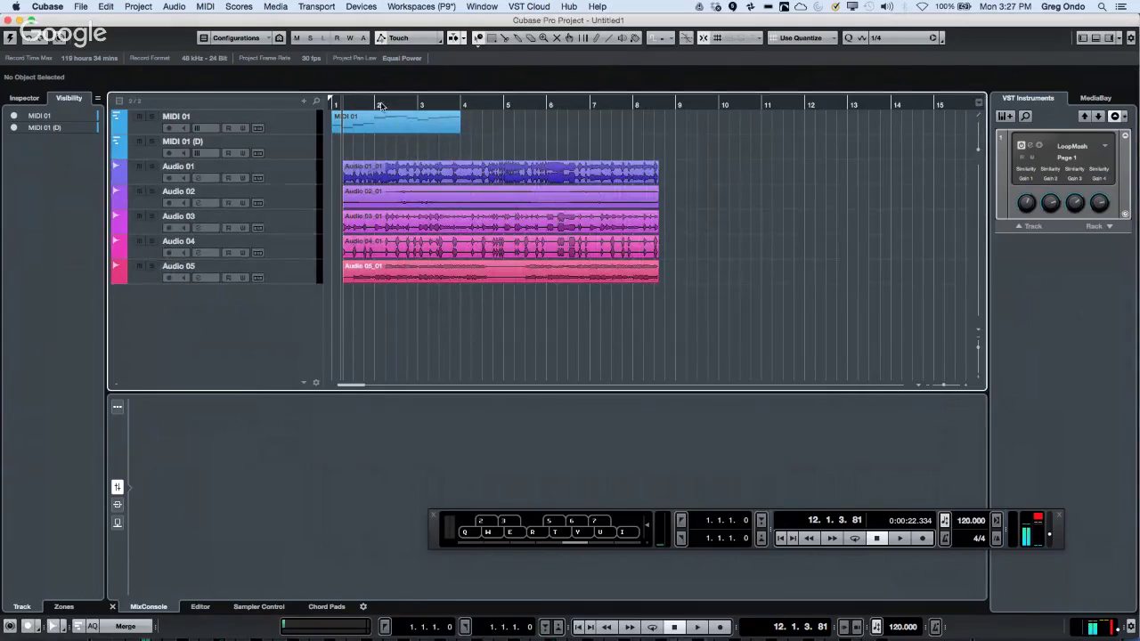
Copy the MIDI 01 event in the Untitled1 project to the clipboard.
click(450, 177)
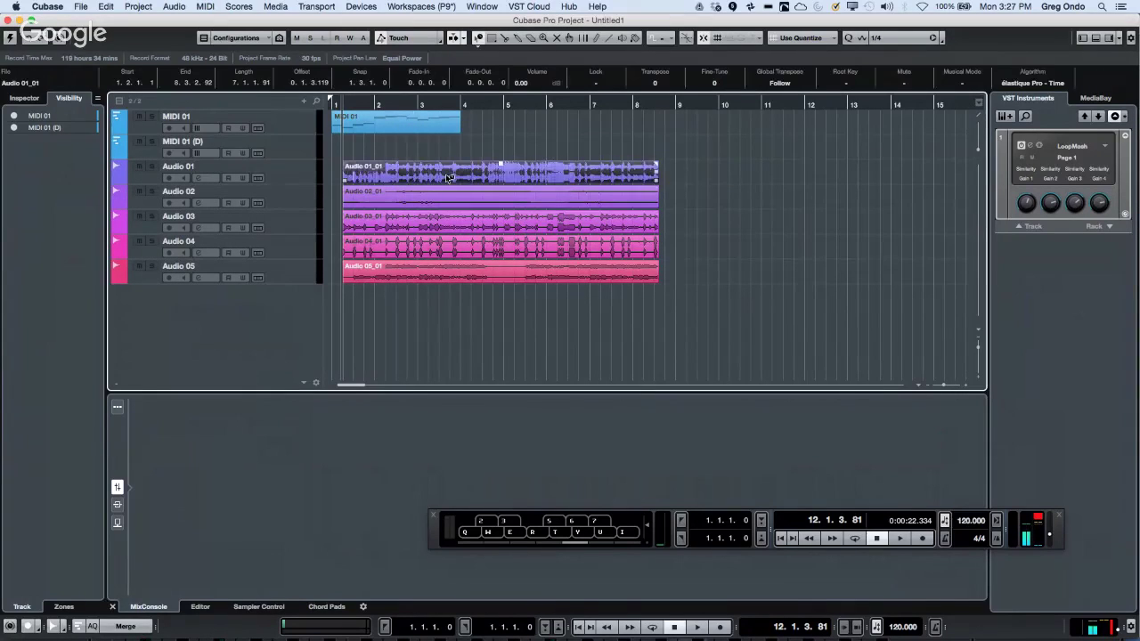
click(404, 120)
right_click(402, 121)
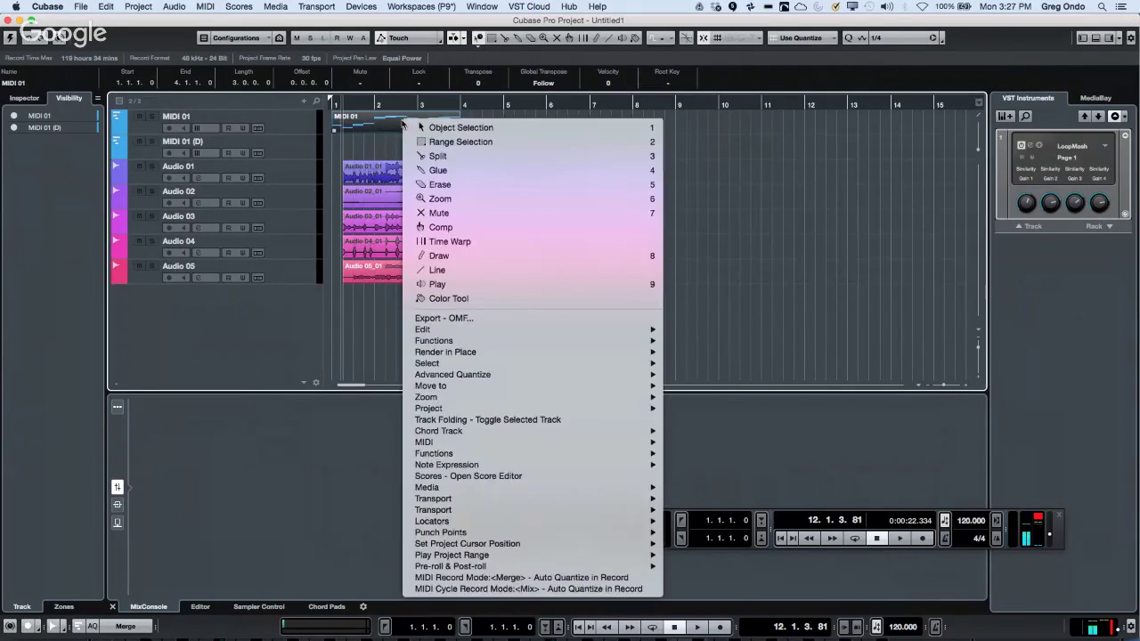
mouse_move(482, 331)
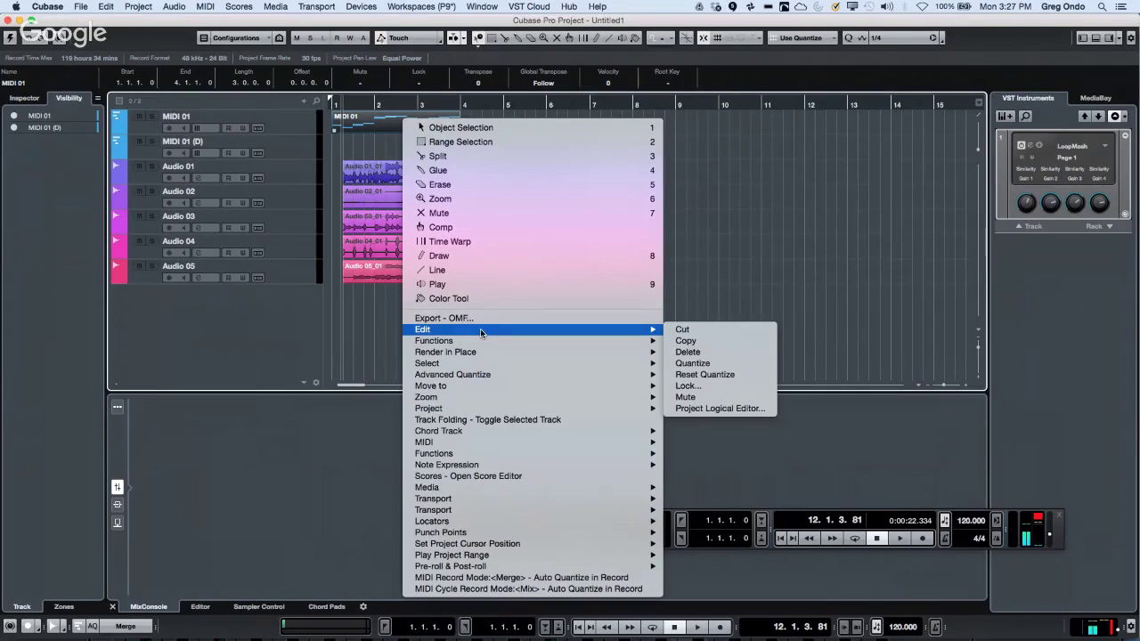
click(725, 352)
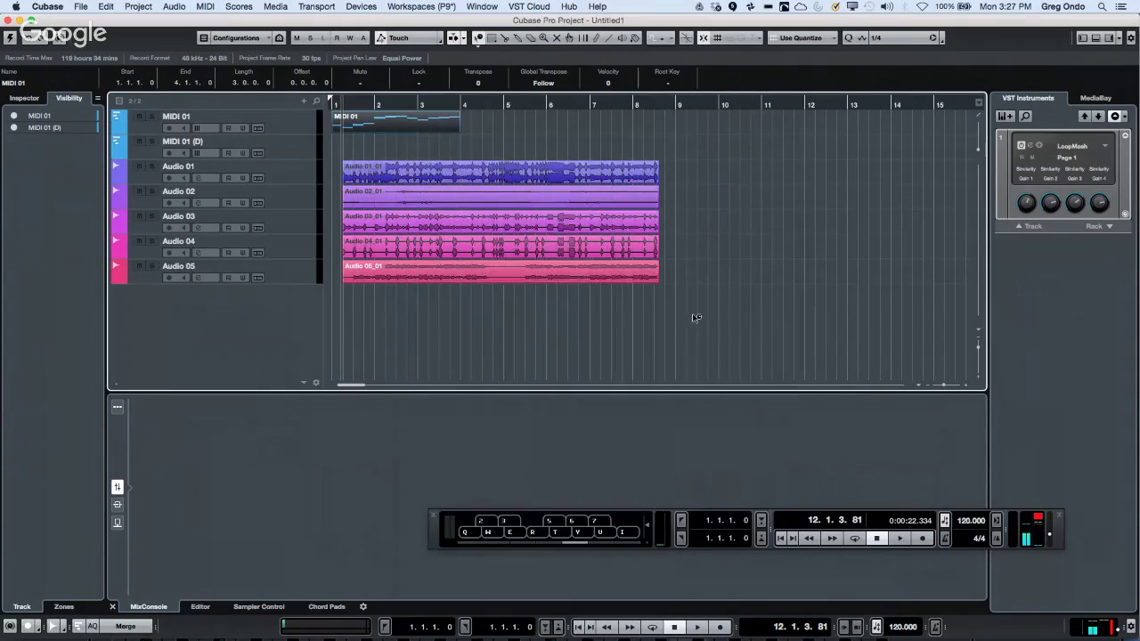
Switch to the Untitled2 project and paste the copied MIDI event onto the LoopMash 01 track at the project cursor.
double_click(209, 25)
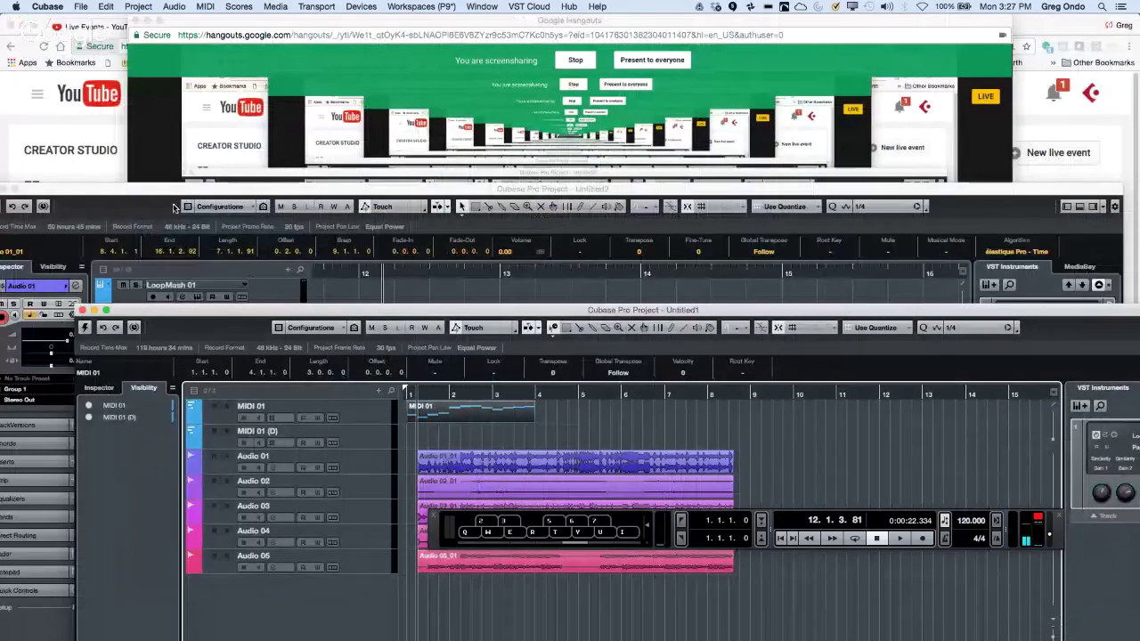
drag(177, 195, 229, 75)
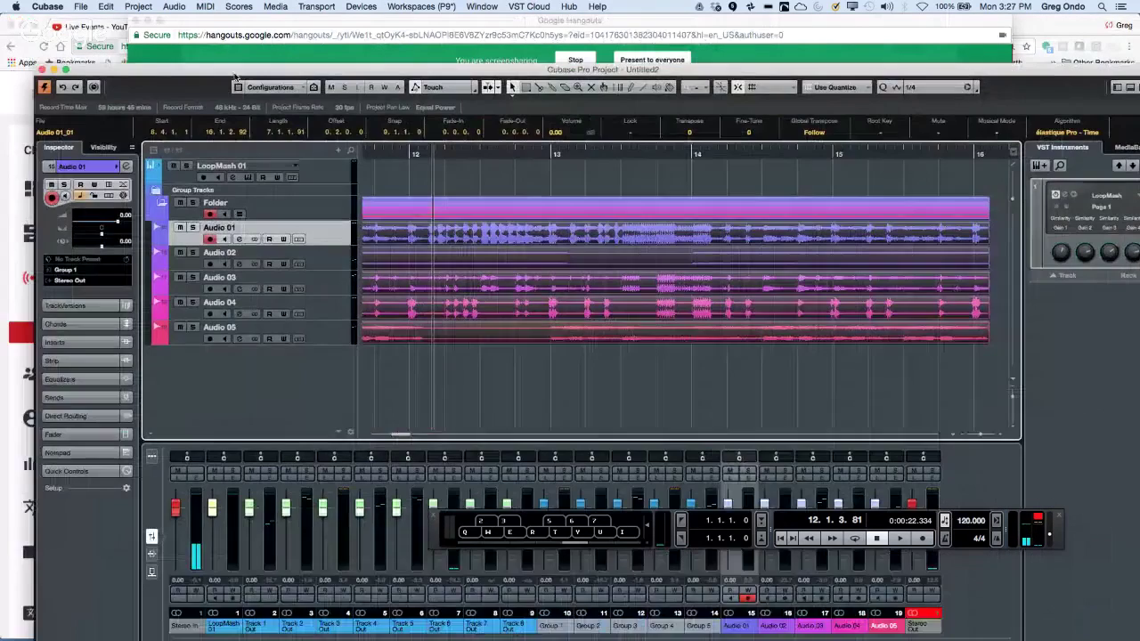
right_click(450, 185)
key(Escape)
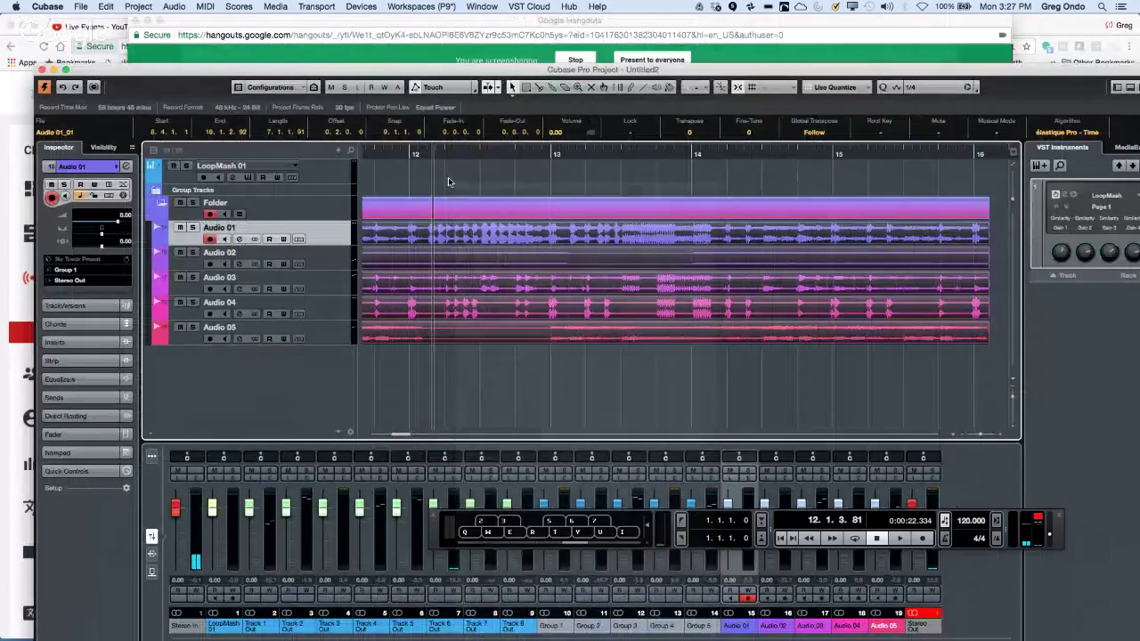
click(294, 174)
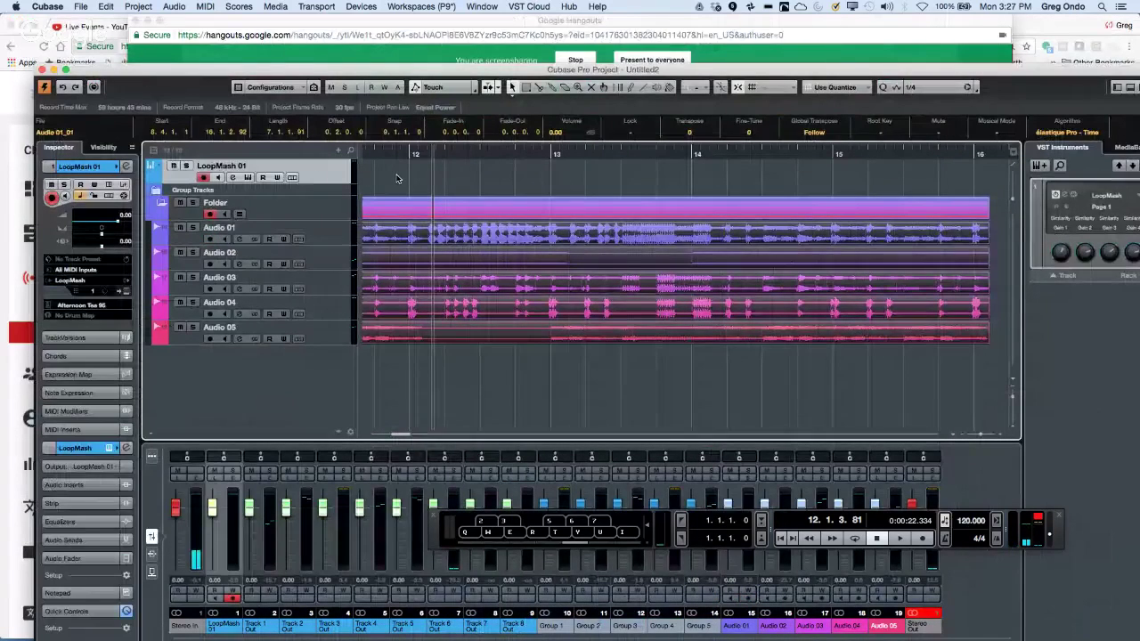
right_click(397, 176)
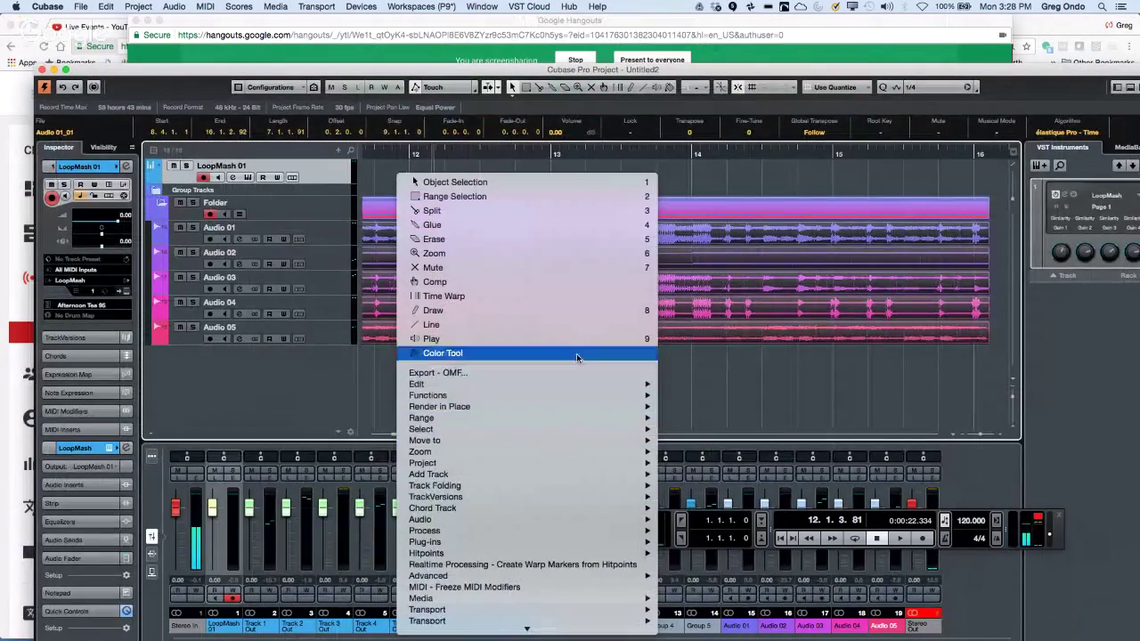
mouse_move(577, 384)
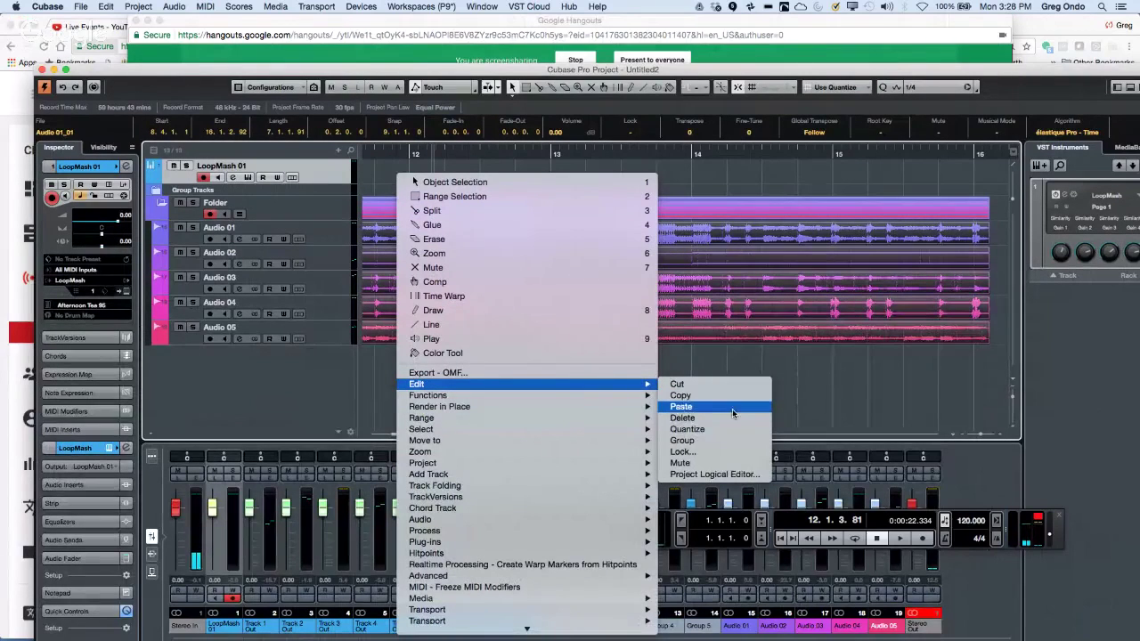
click(704, 406)
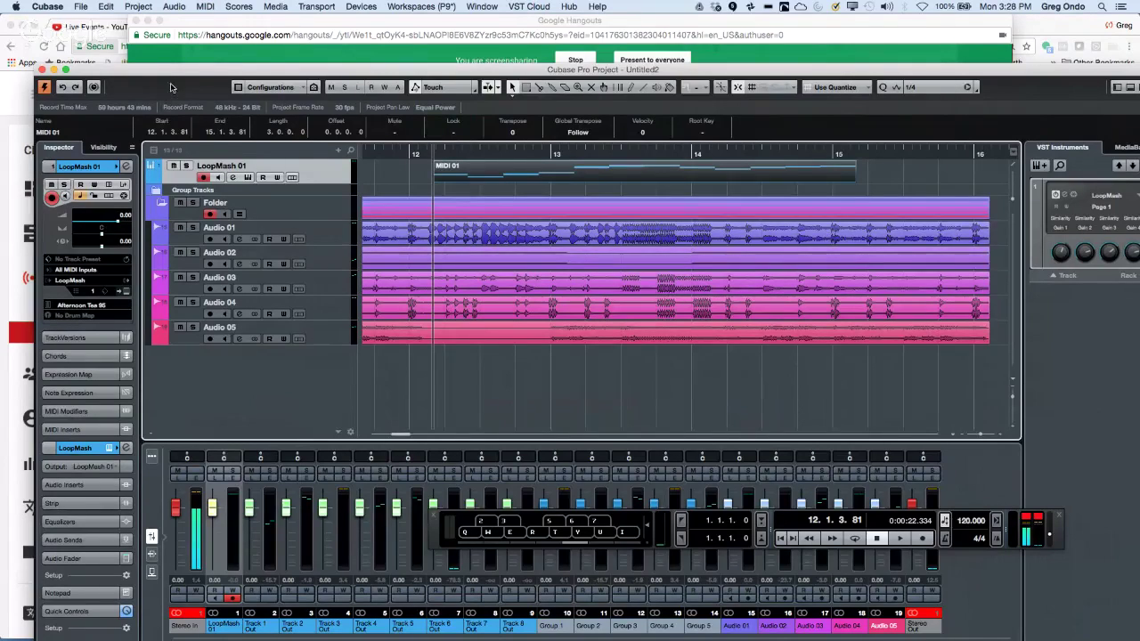
Open the recent project Amos Moses - GO.cpr and activate it.
double_click(196, 71)
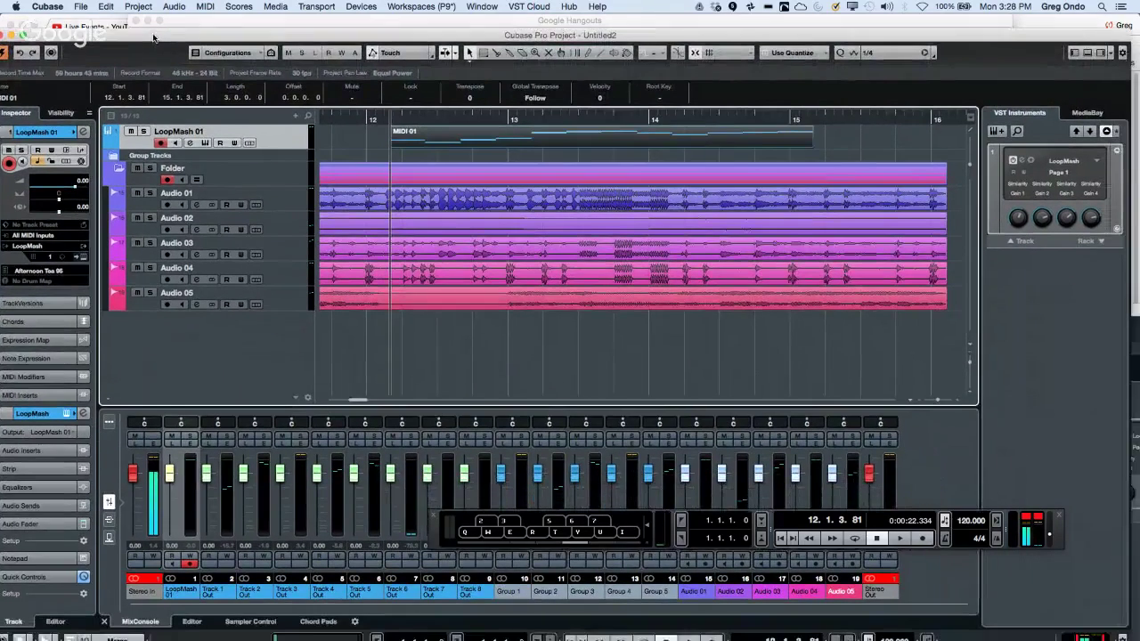
click(349, 7)
mouse_move(477, 8)
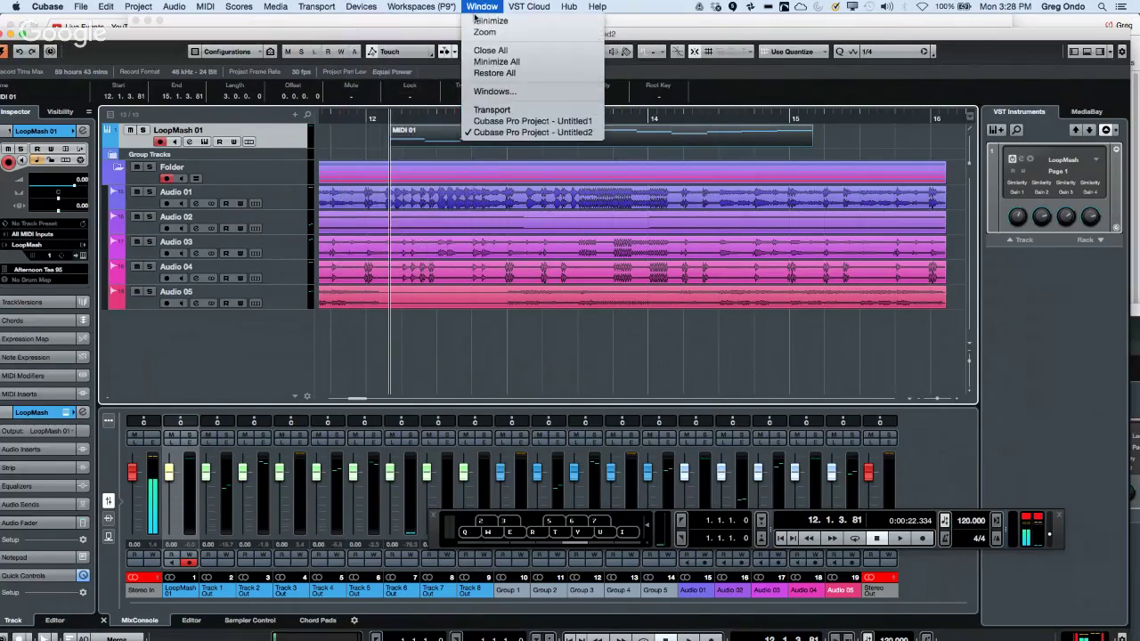
mouse_move(81, 6)
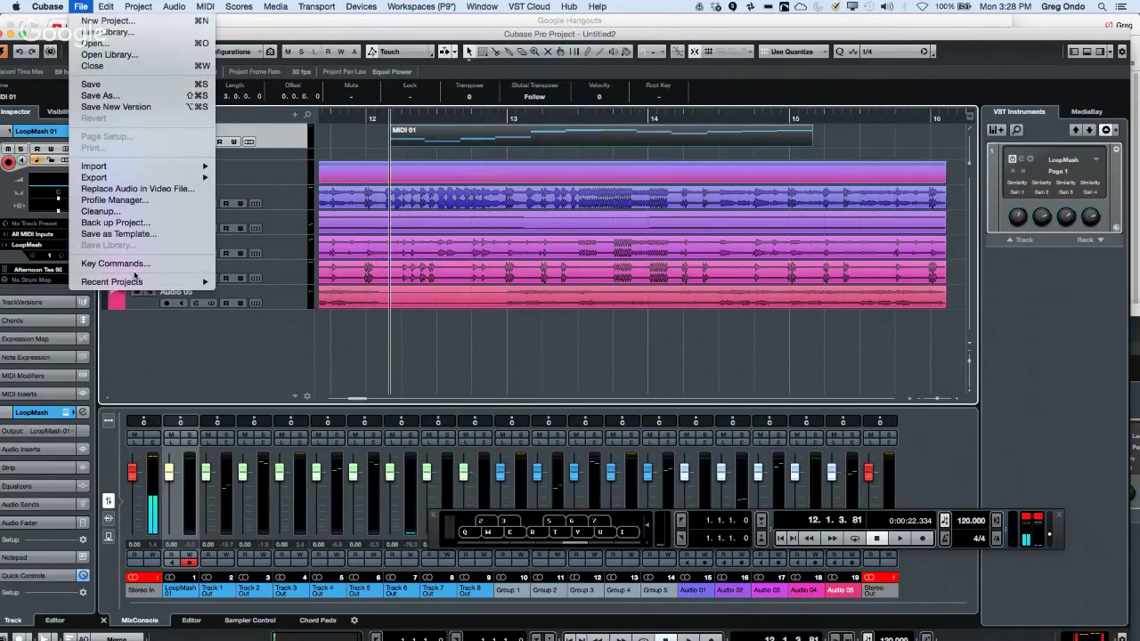
mouse_move(134, 283)
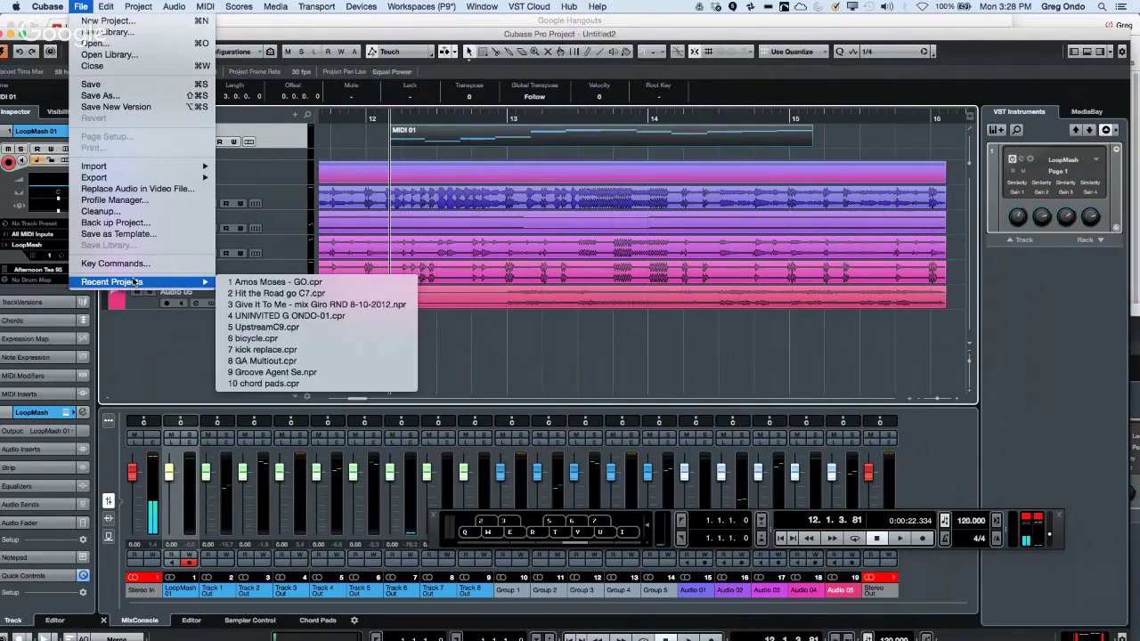
click(289, 287)
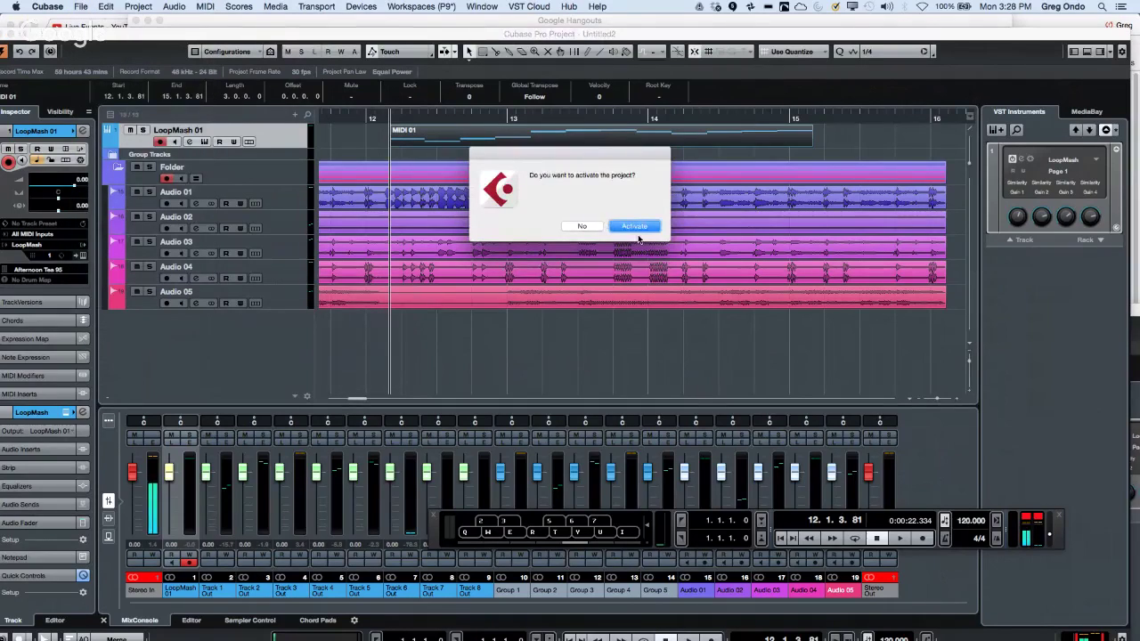
click(635, 227)
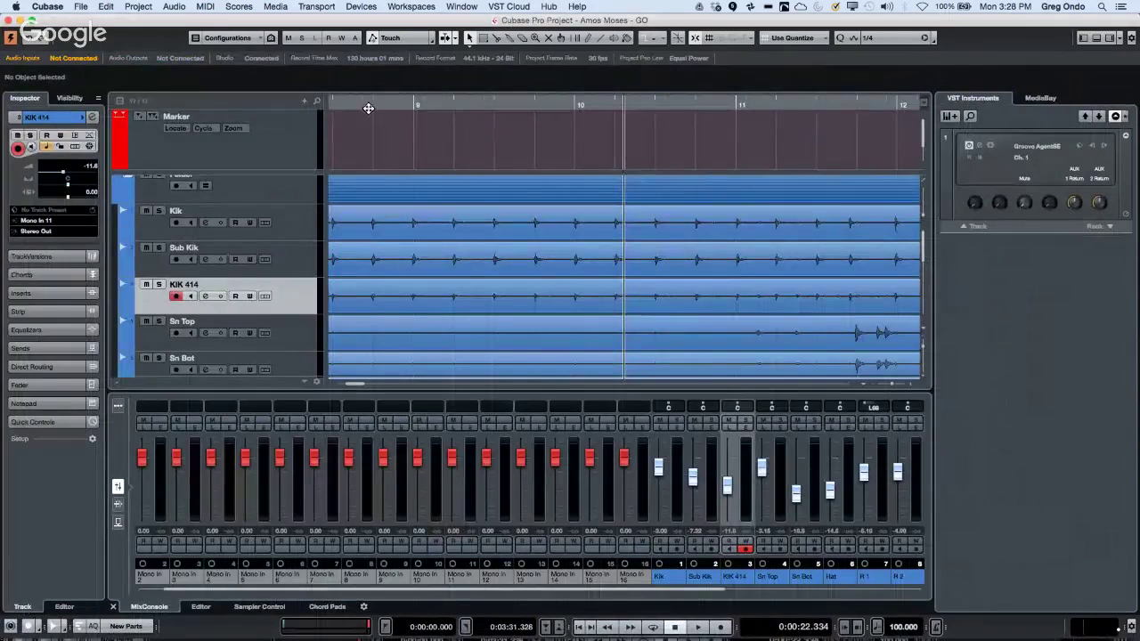
Place the project cursor at about 18.6 seconds and fit more bars of the arrangement in view.
click(368, 104)
key(g)
key(g)
key(g)
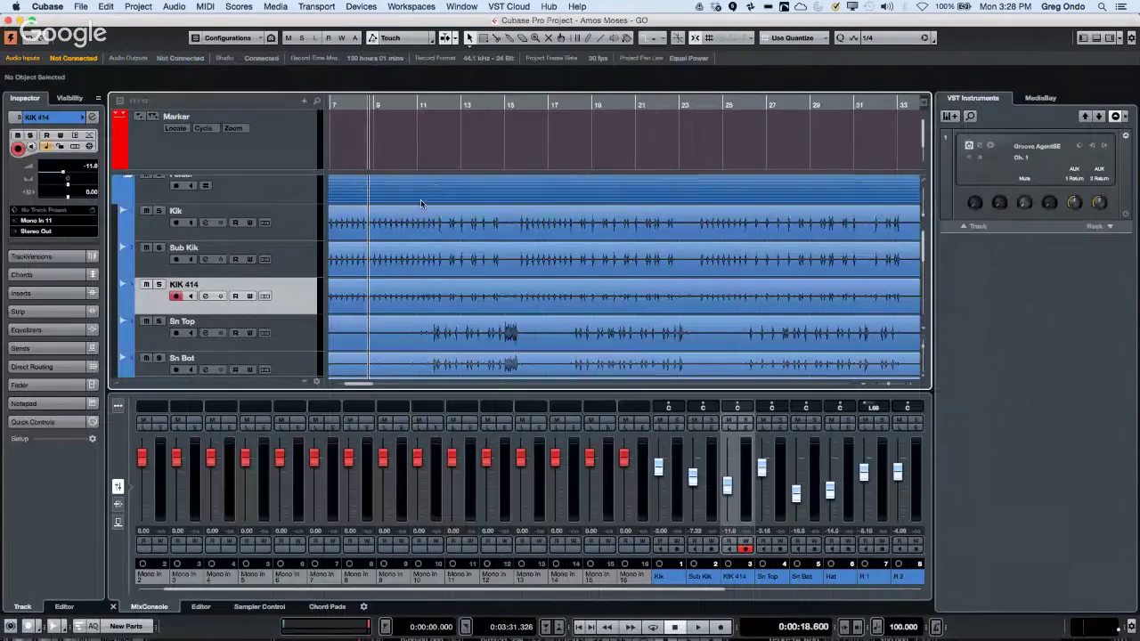
scroll(467, 312, down, 1)
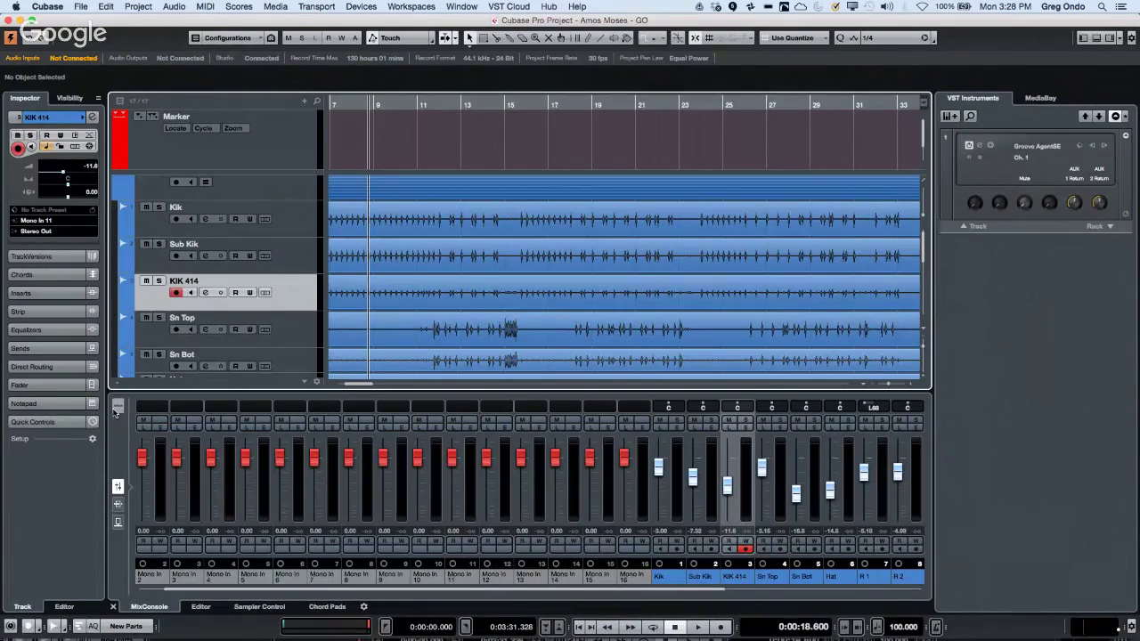
Play the project with the full MixConsole open and set the Control Room main level to -10.4.
key(F3)
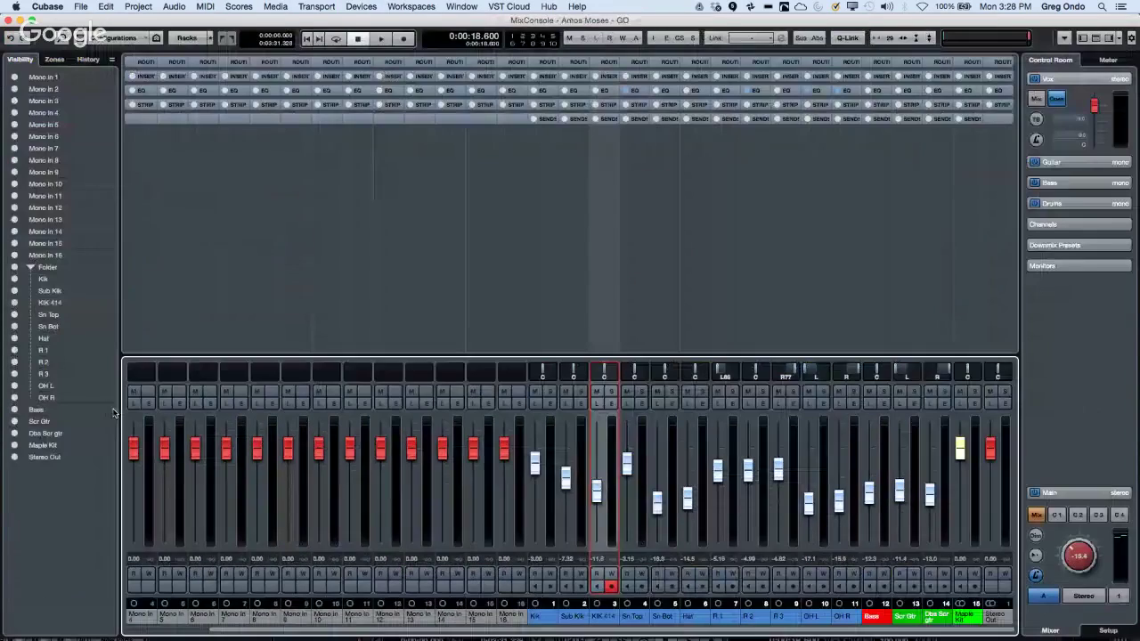
scroll(1067, 554, down, 5)
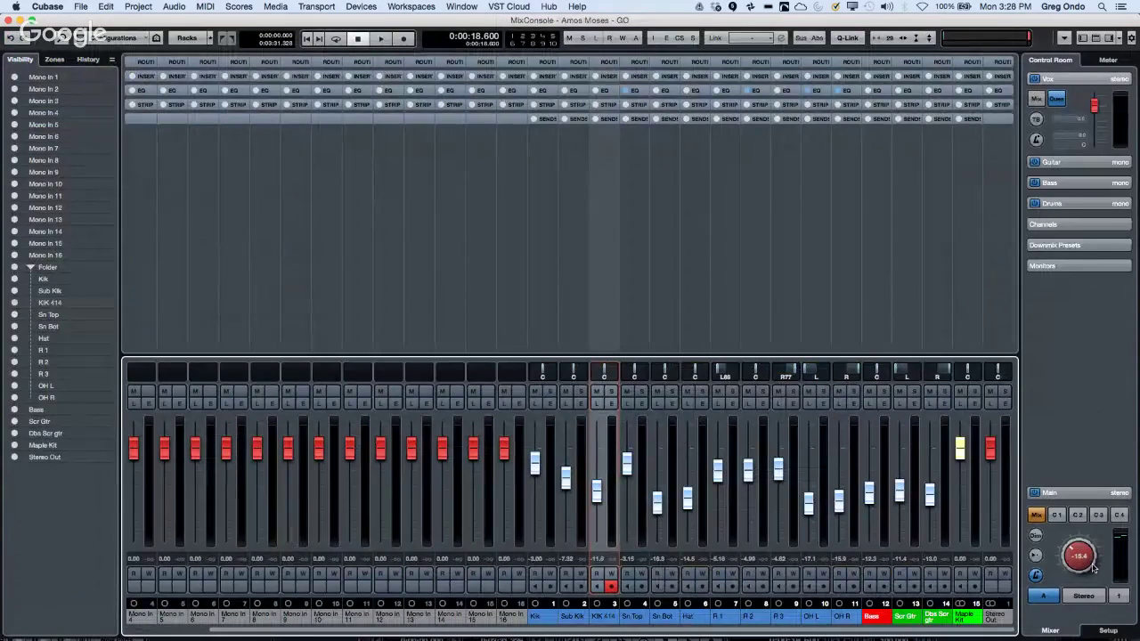
key(space)
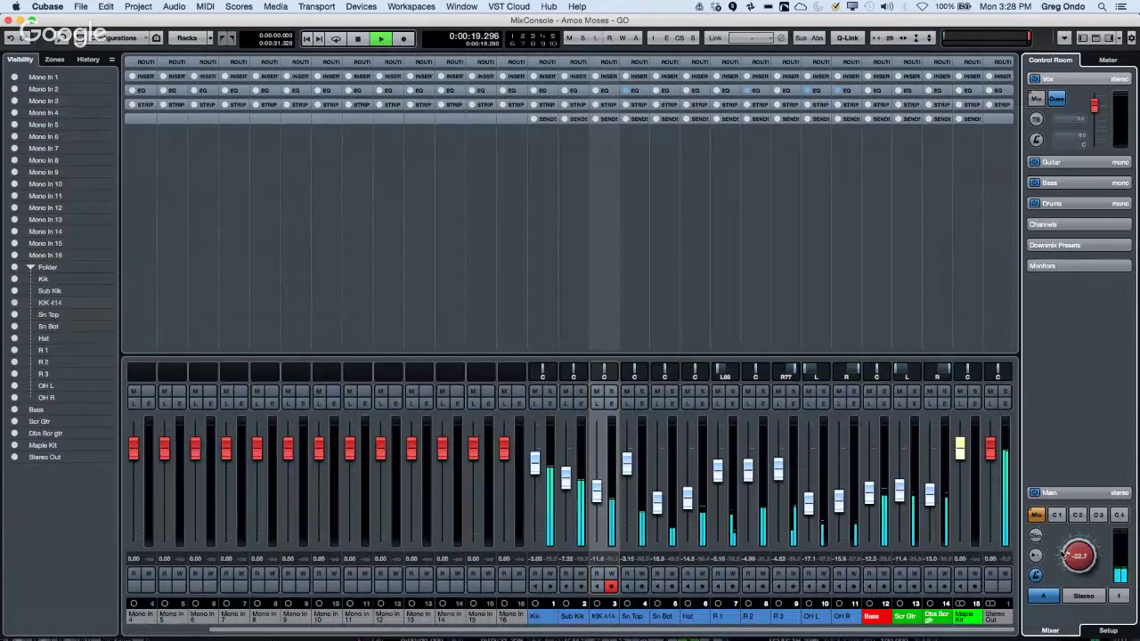
scroll(1069, 552, up, 8)
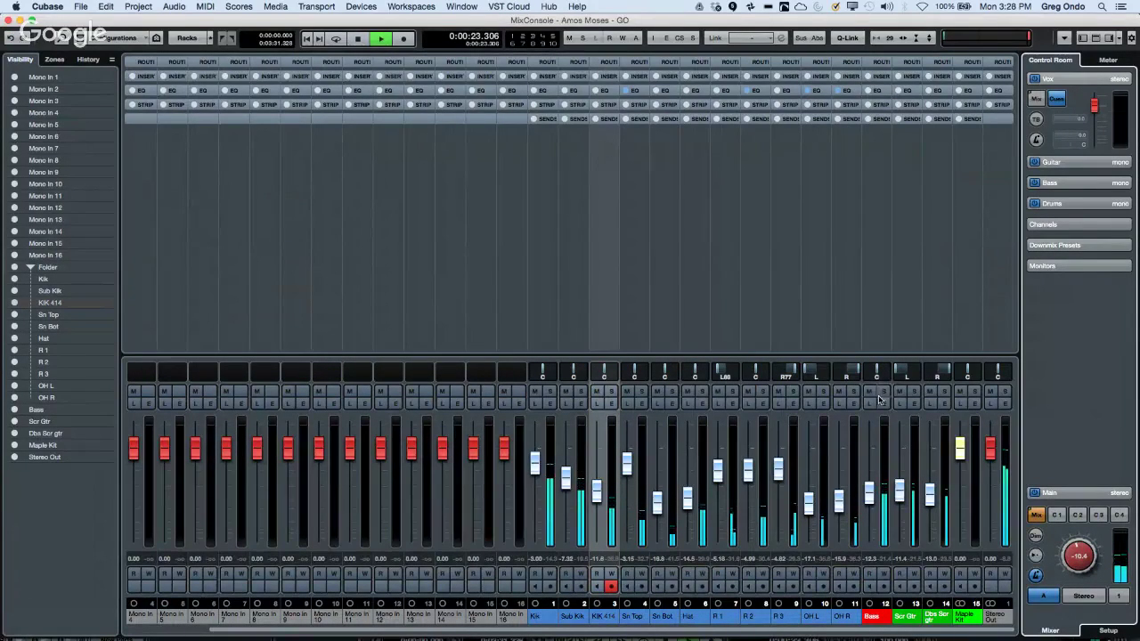
Widen the mixer channels, audition the Bass channel in solo, and raise the Control Room main level to -3.08.
key(g)
key(g)
key(g)
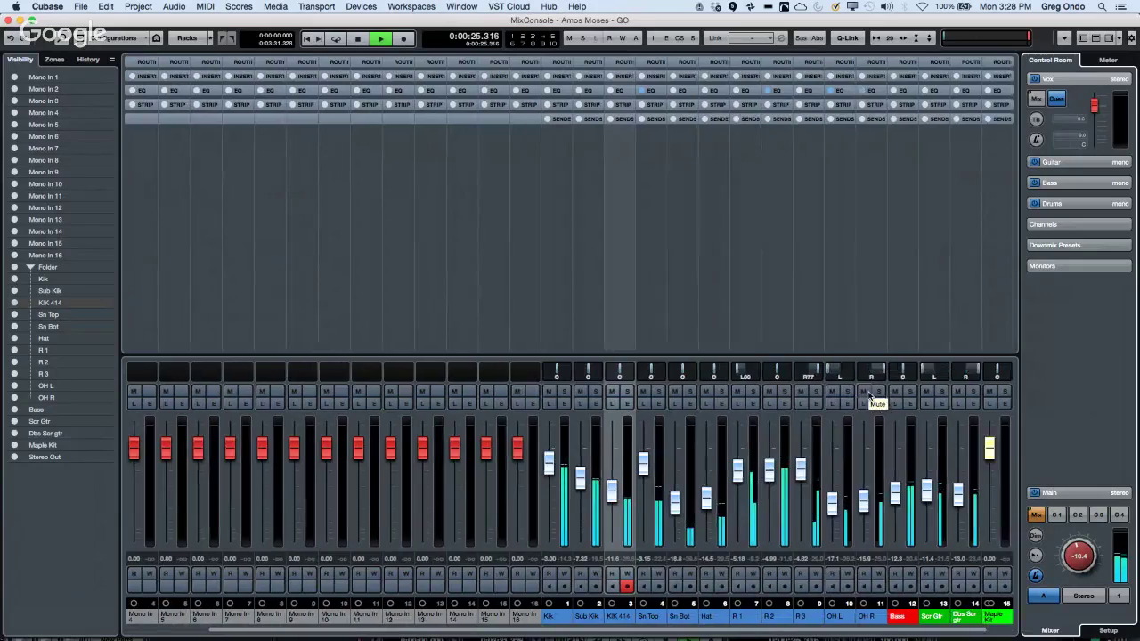
key(g)
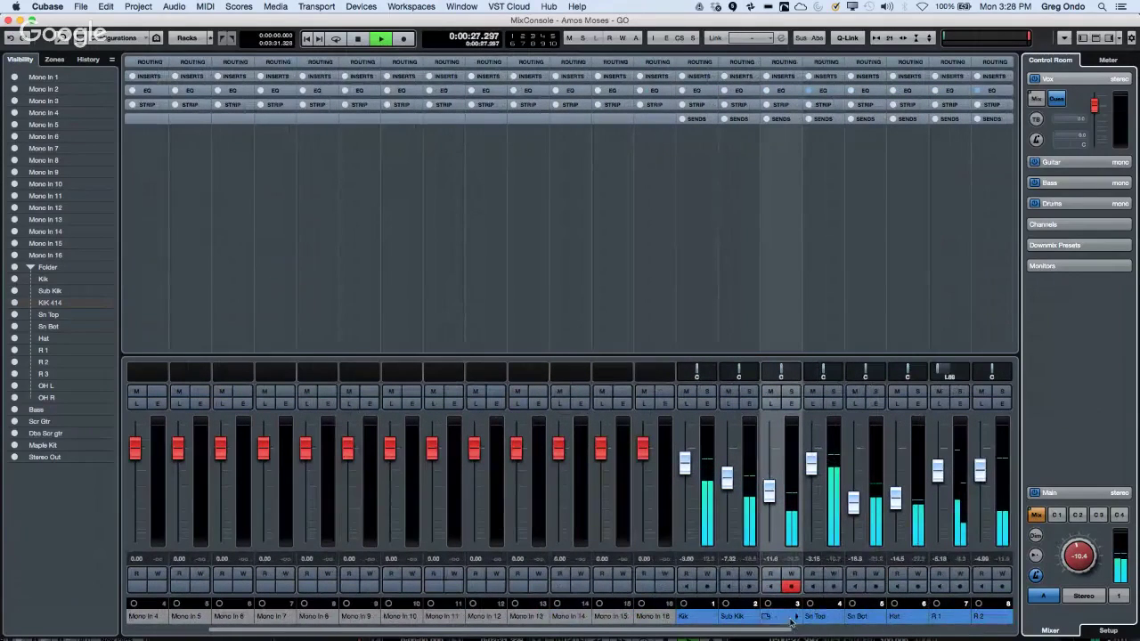
drag(807, 629, 978, 630)
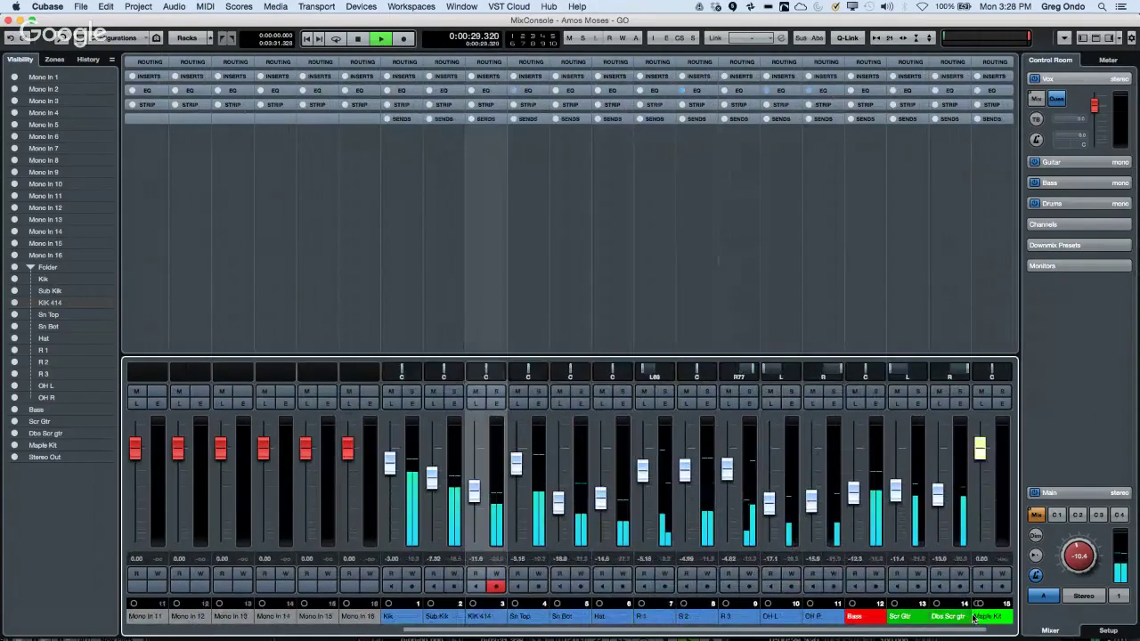
click(876, 392)
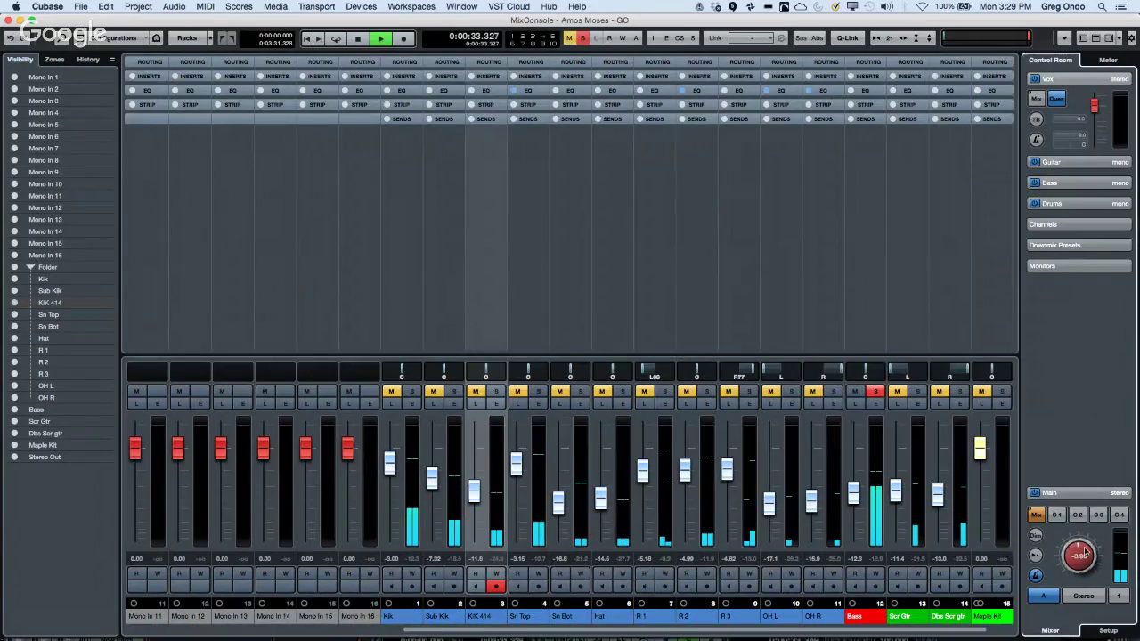
click(878, 393)
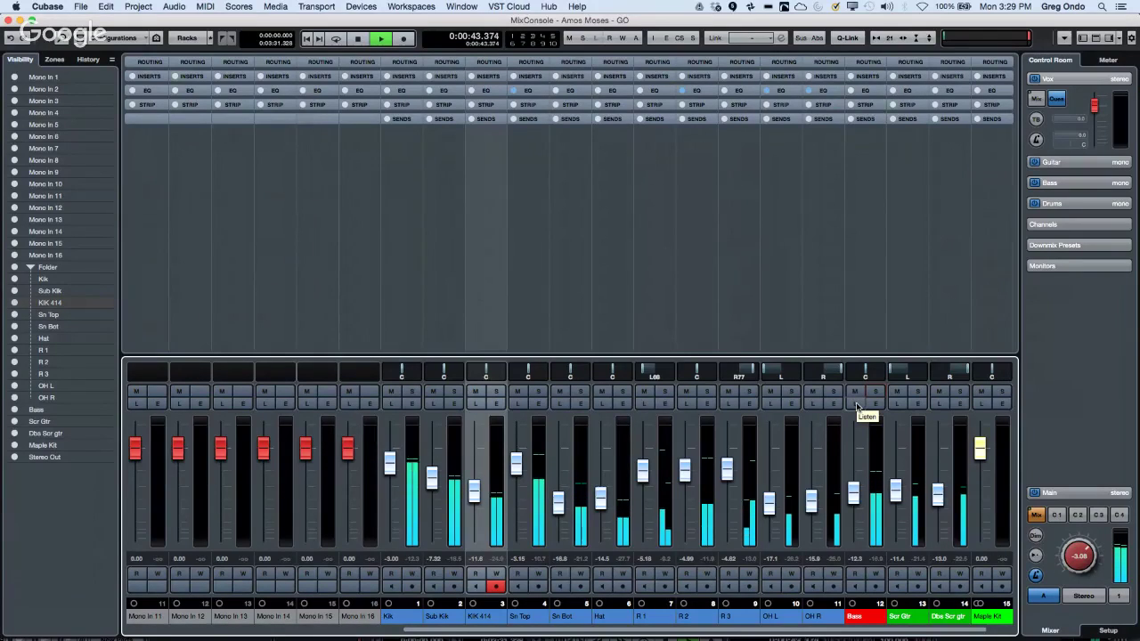
Audition the Bass channel with Listen while setting the Control Room's Listen Dim to -11.2.
click(856, 404)
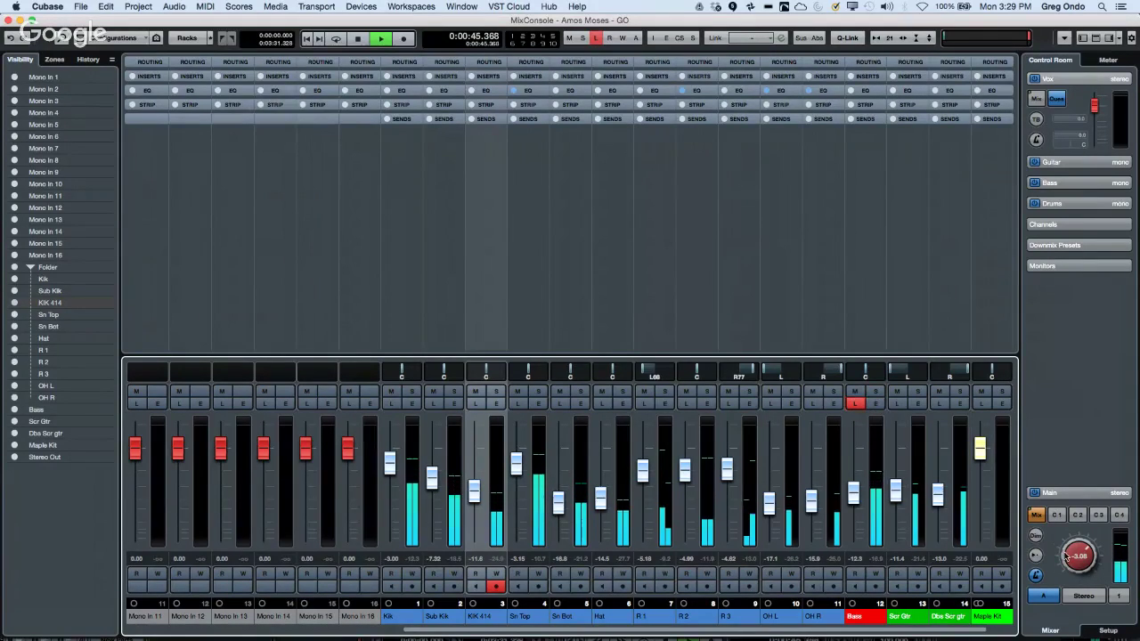
click(1069, 495)
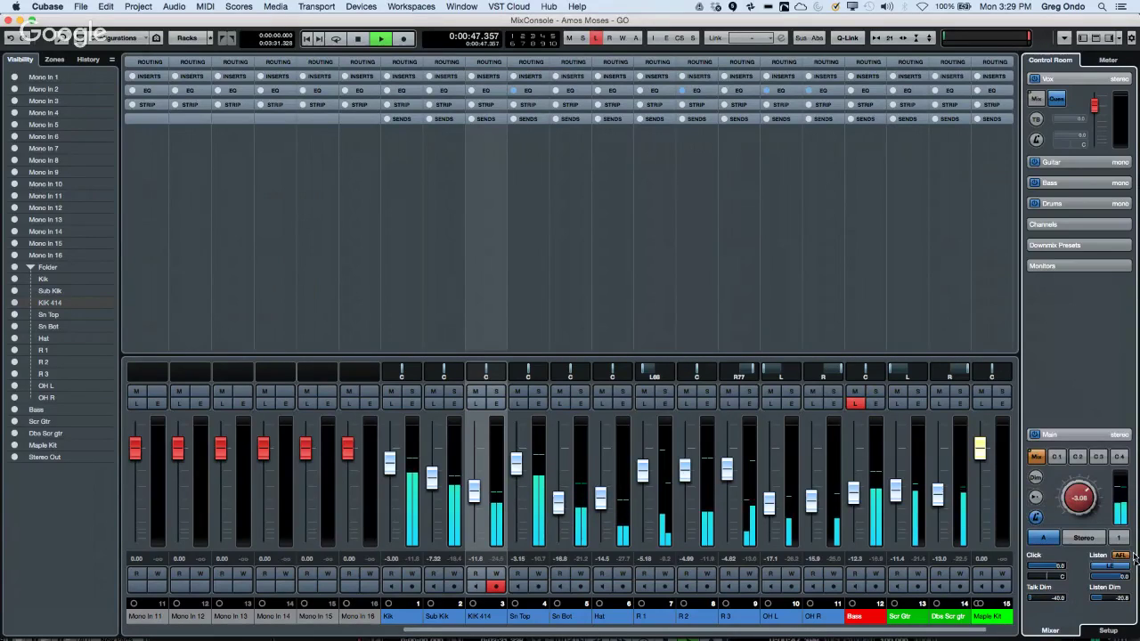
mouse_move(1103, 599)
mouse_down()
mouse_move(1116, 592)
mouse_move(1103, 591)
mouse_up()
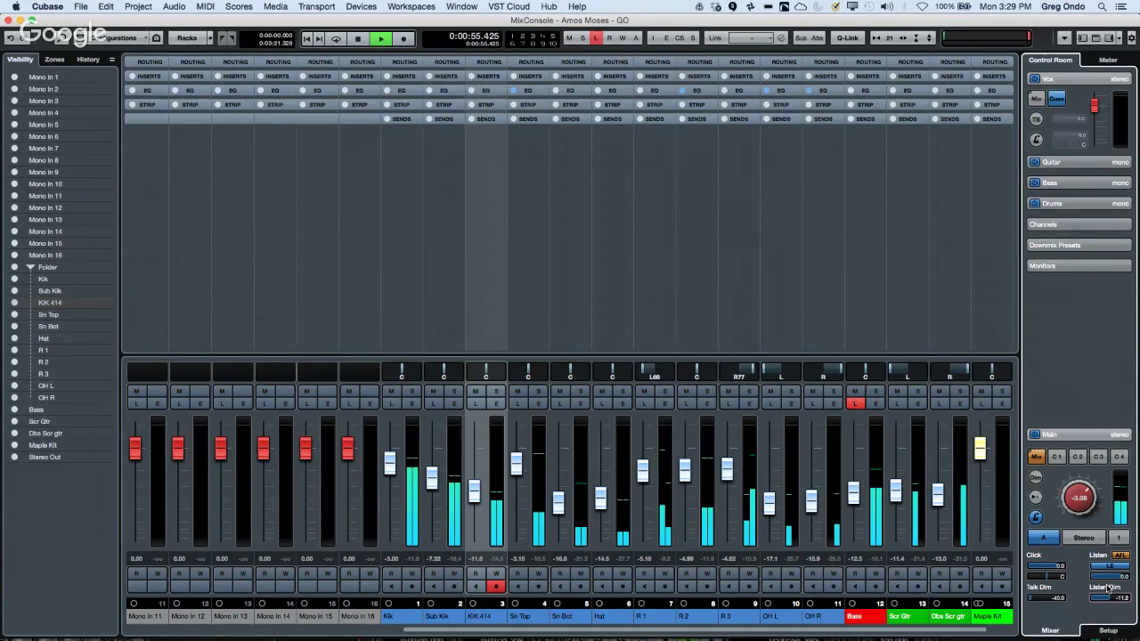
click(854, 404)
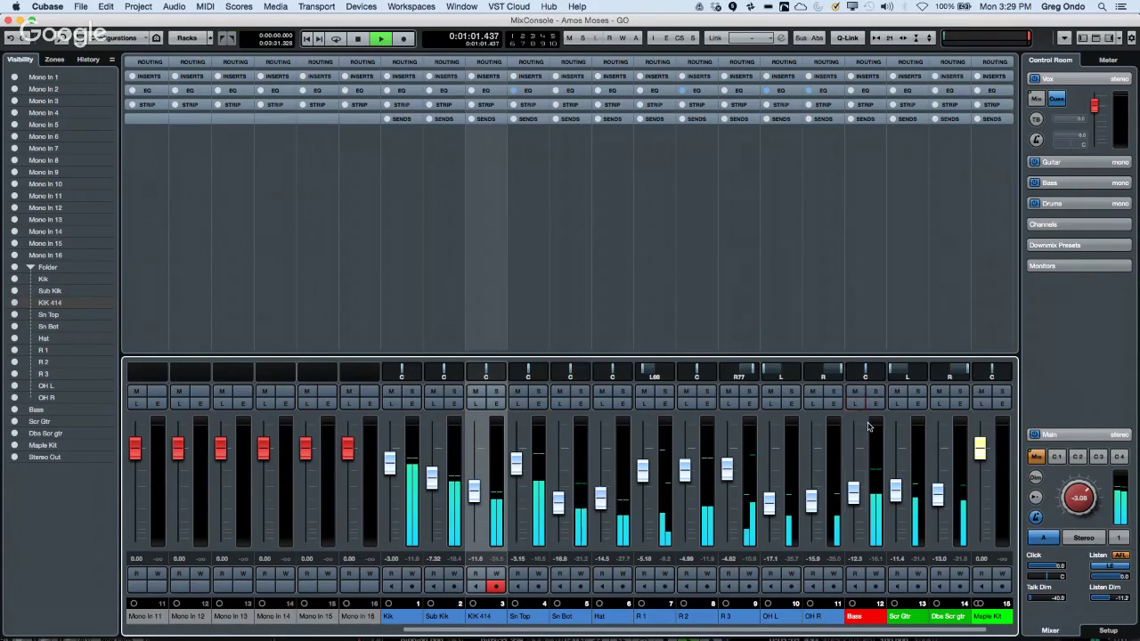
Audition Kik and Sn Top with Listen, compare Sn Top in solo, and stop playback.
click(393, 404)
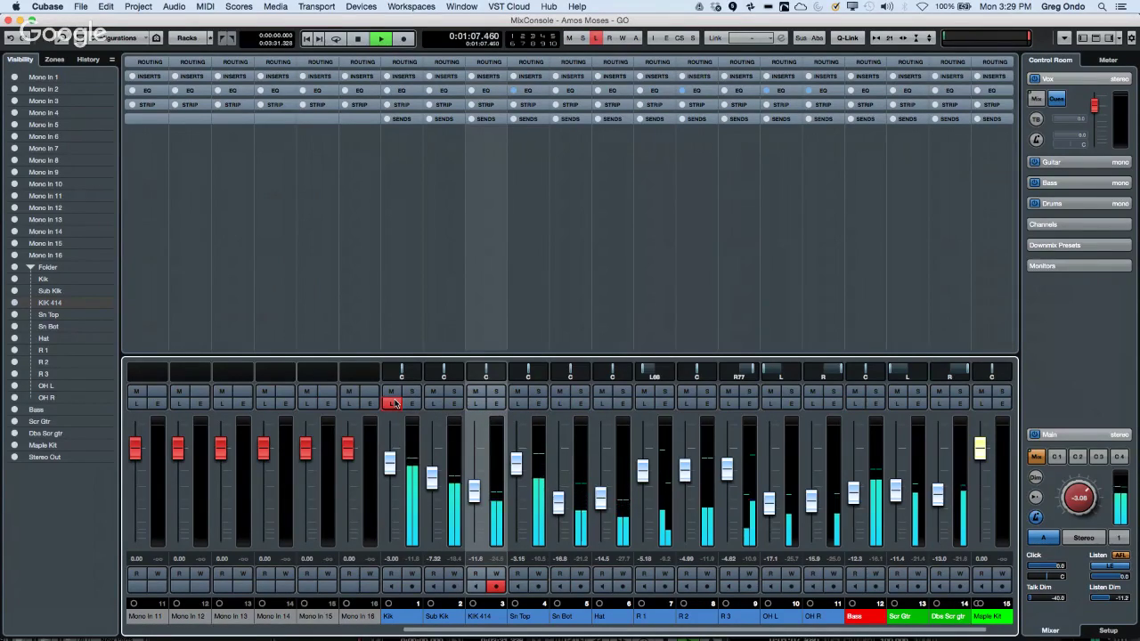
click(393, 404)
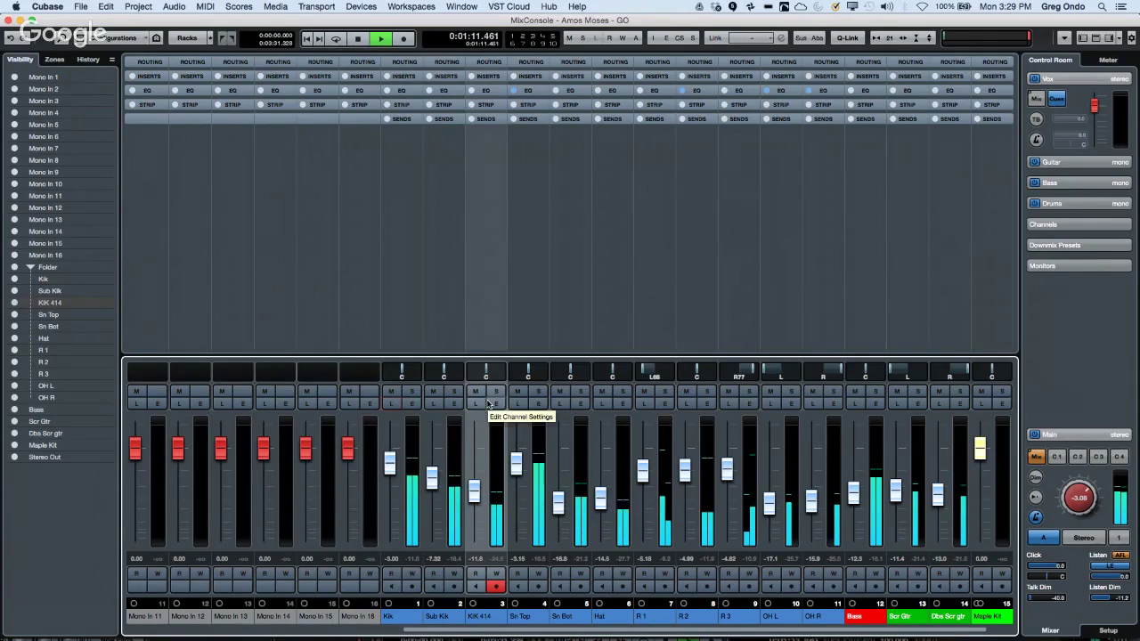
click(519, 405)
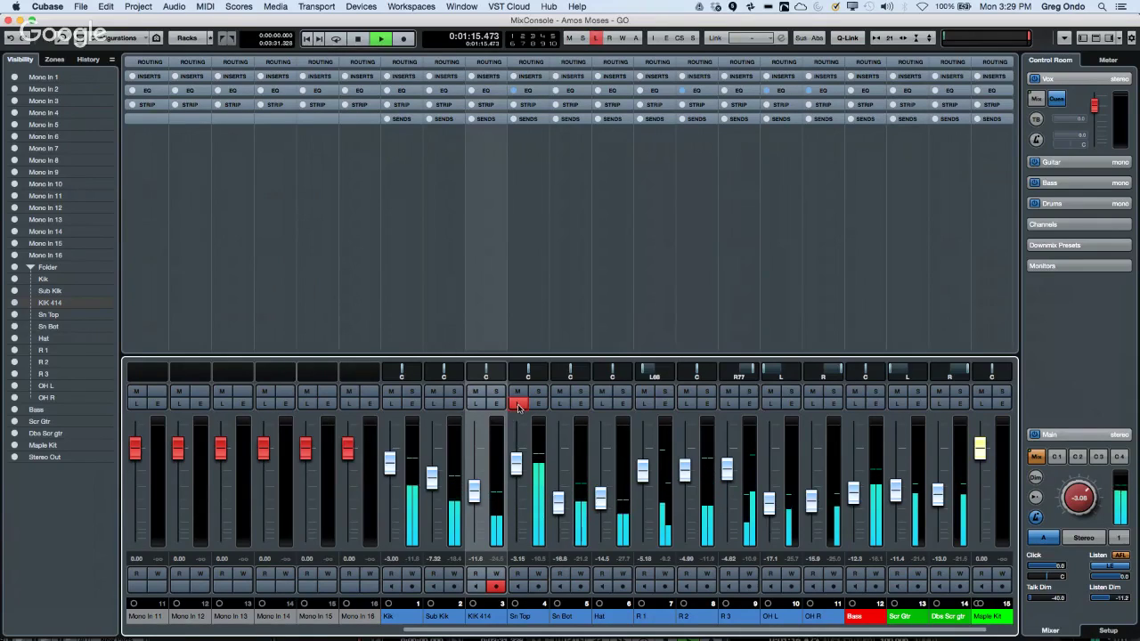
click(518, 405)
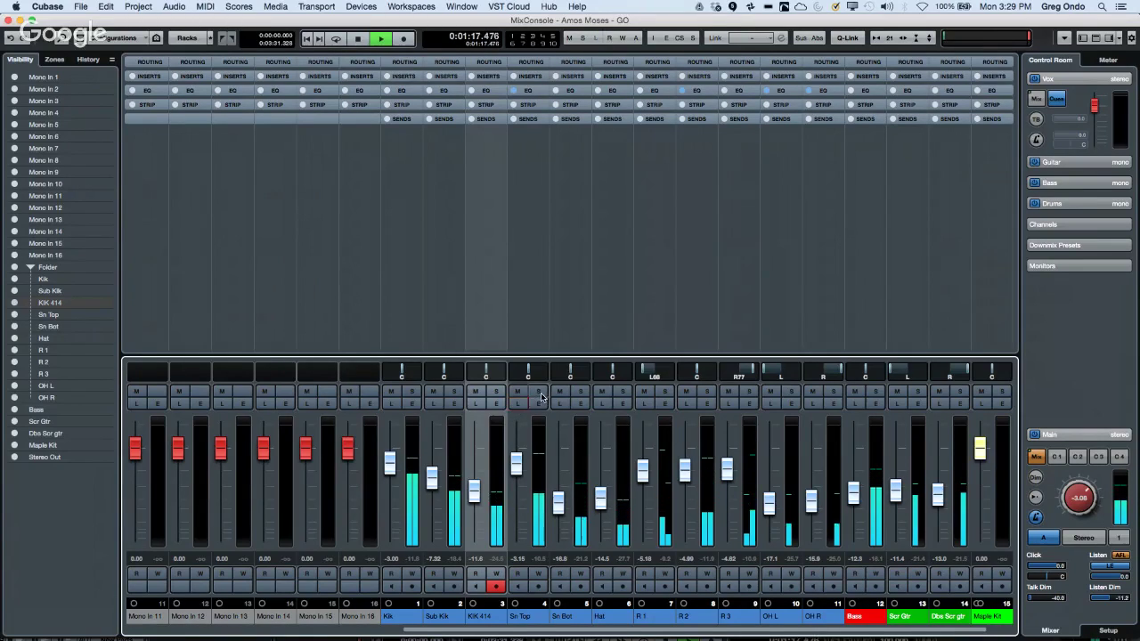
click(539, 393)
click(539, 393)
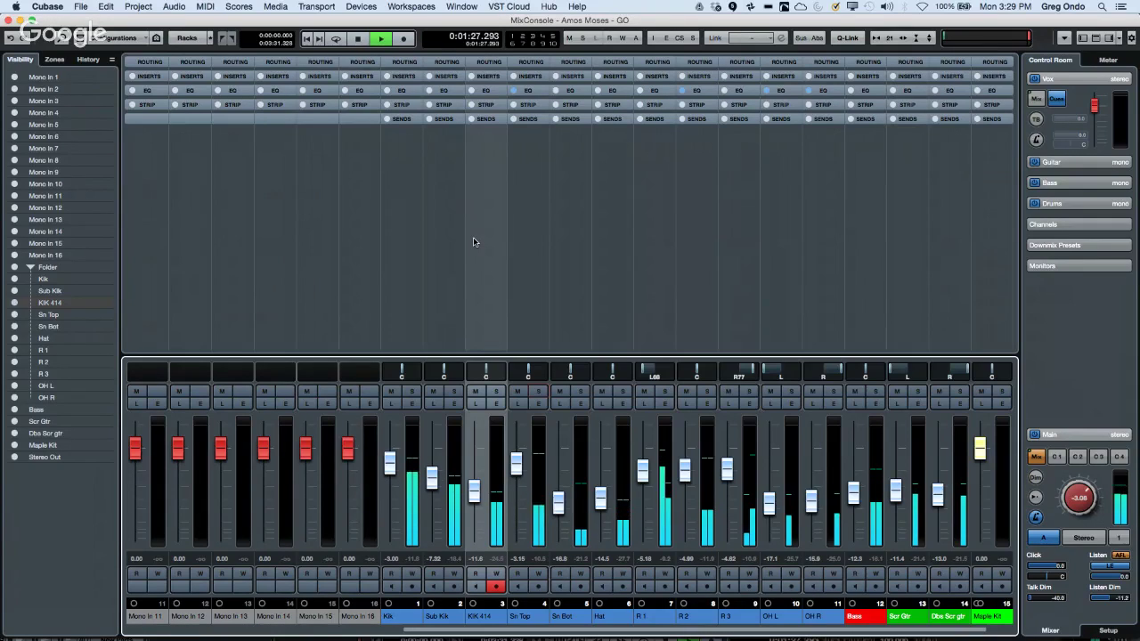
key(space)
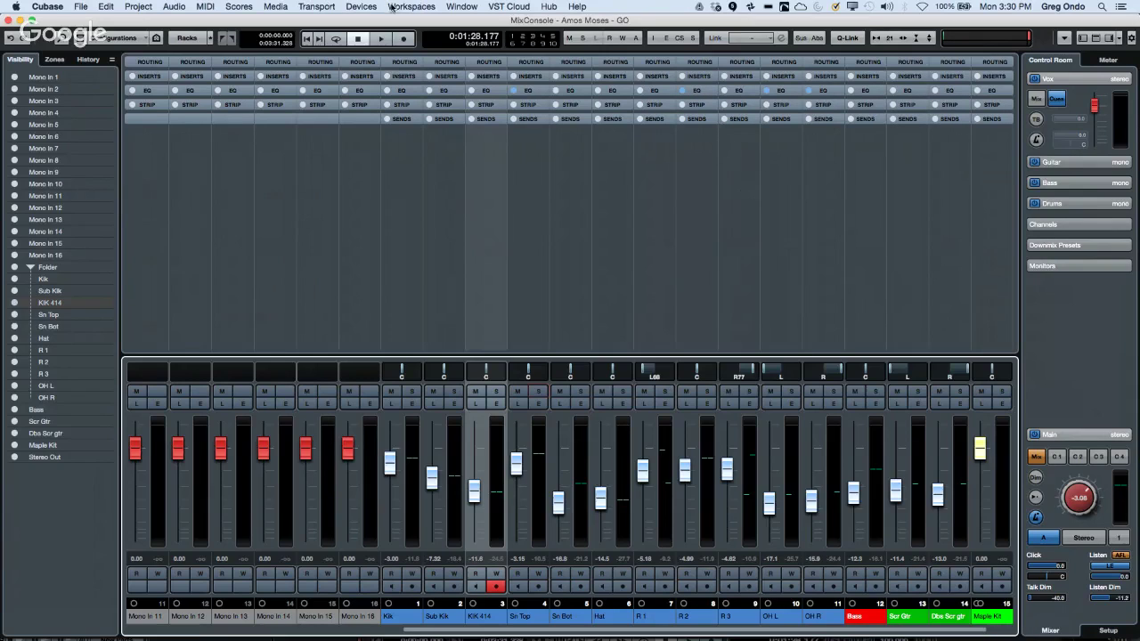
Examine the Control Room channels and device ports on the Studio page of VST Connections.
click(424, 13)
mouse_move(360, 8)
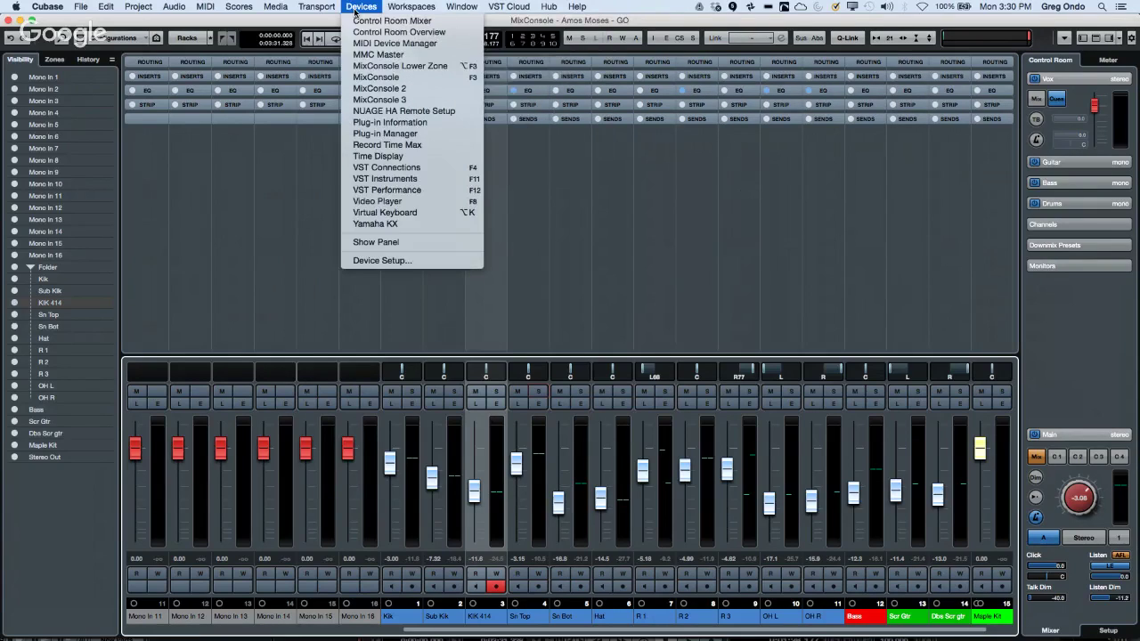
click(445, 167)
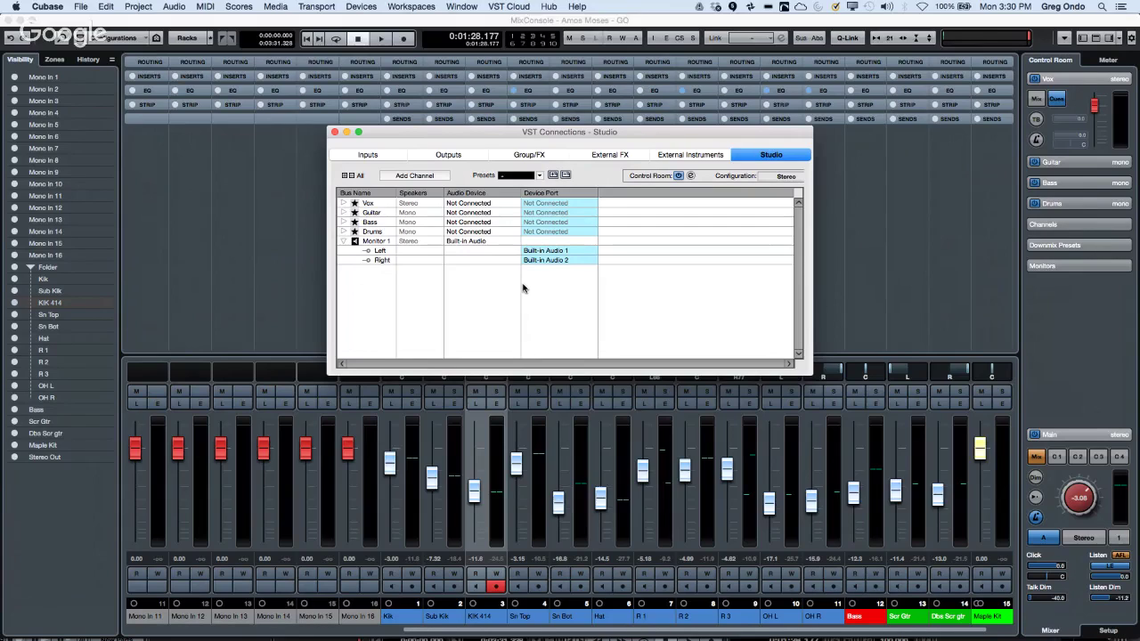
click(335, 132)
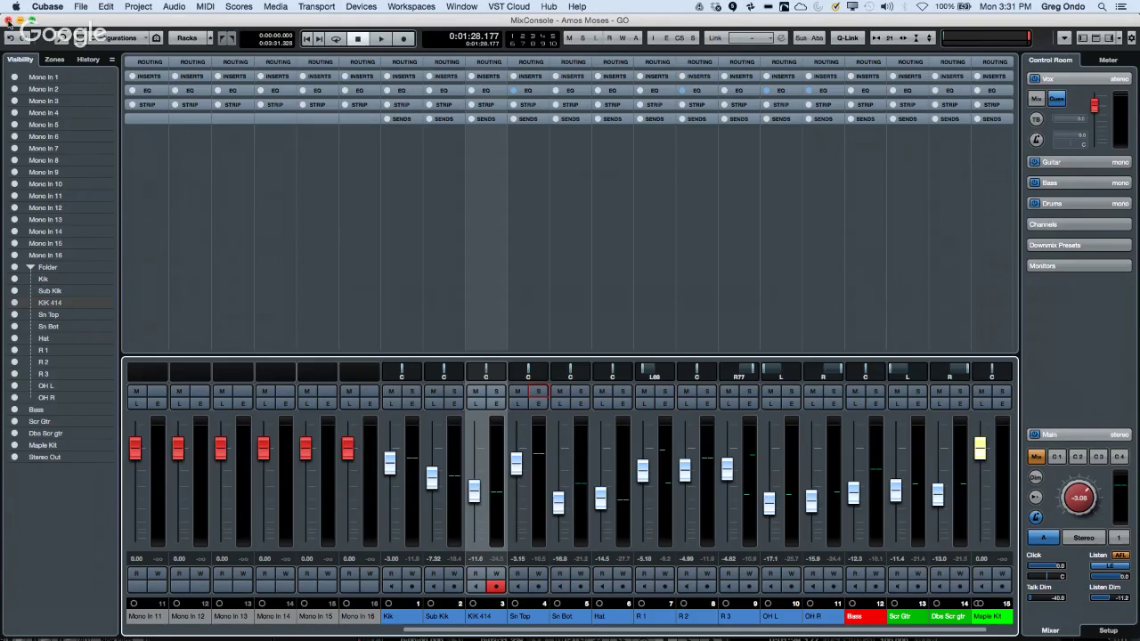
Close the full MixConsole, then open and activate the recent UNINVITED project.
click(8, 20)
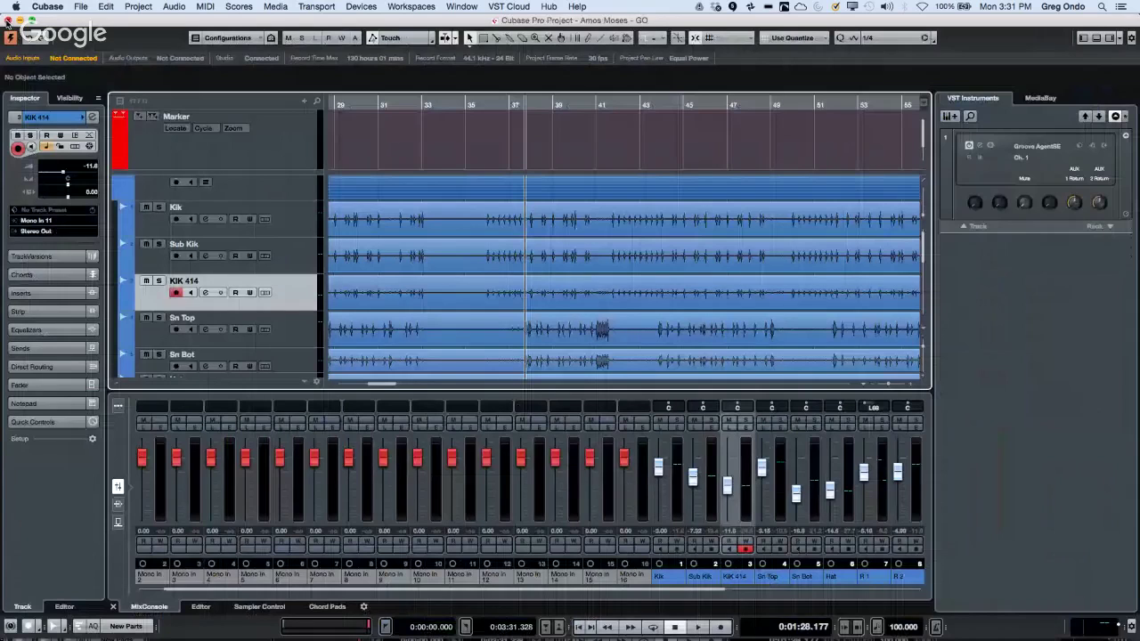
click(81, 6)
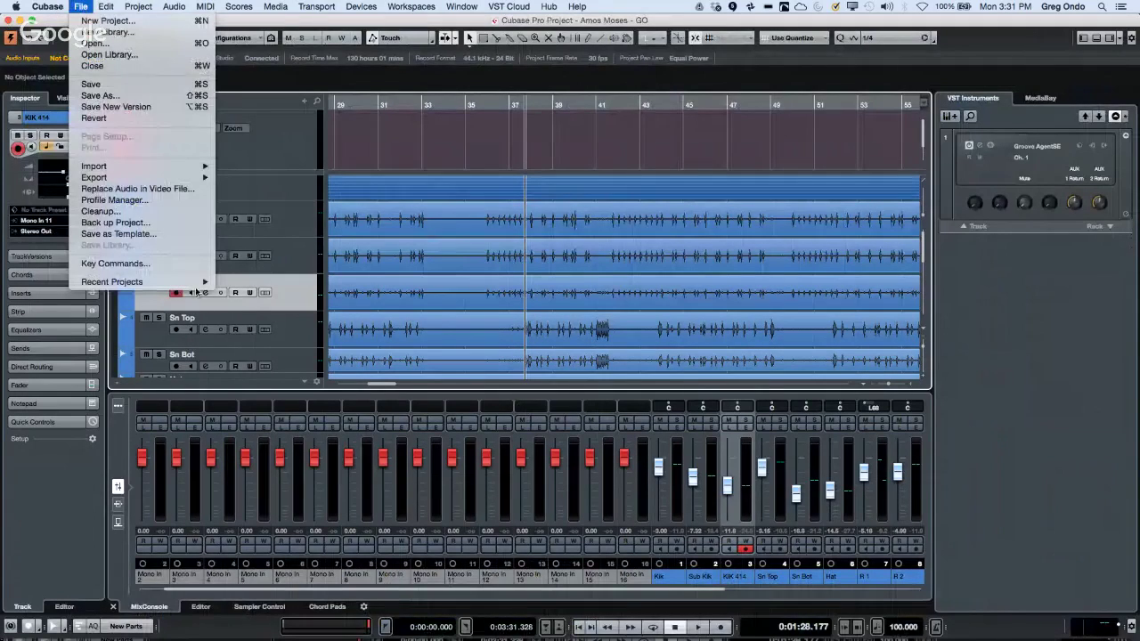
mouse_move(198, 284)
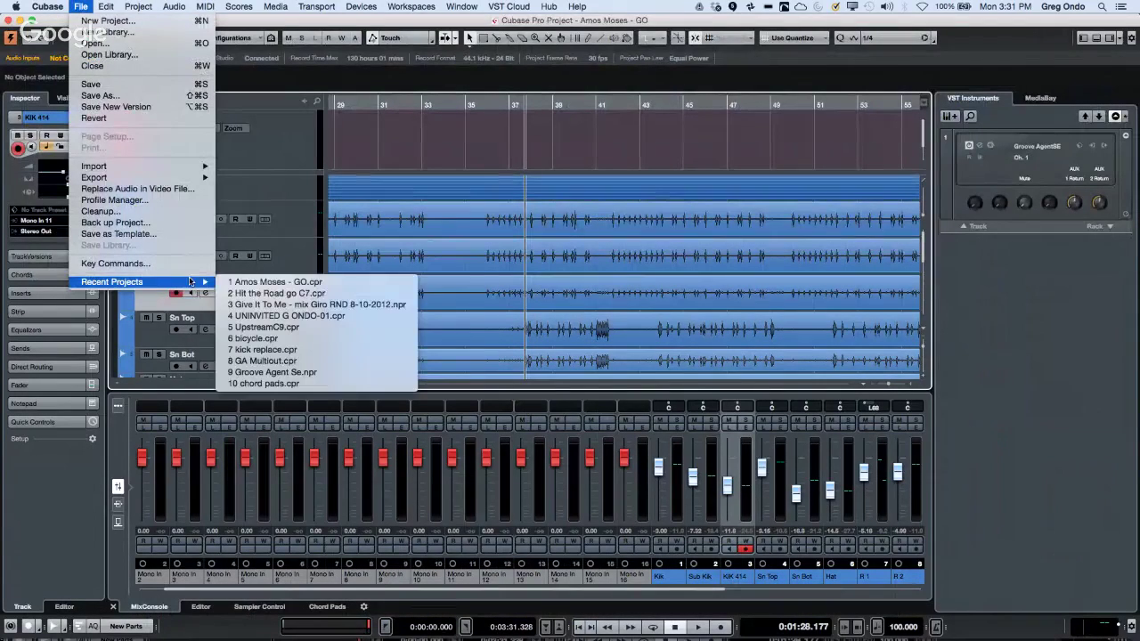
click(322, 315)
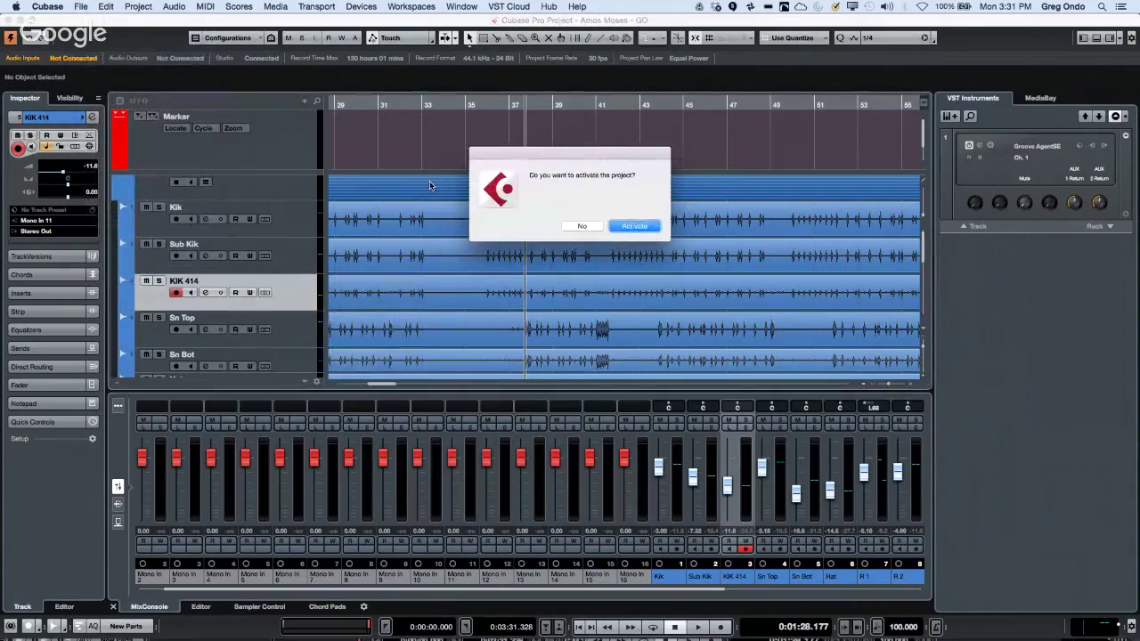
click(634, 226)
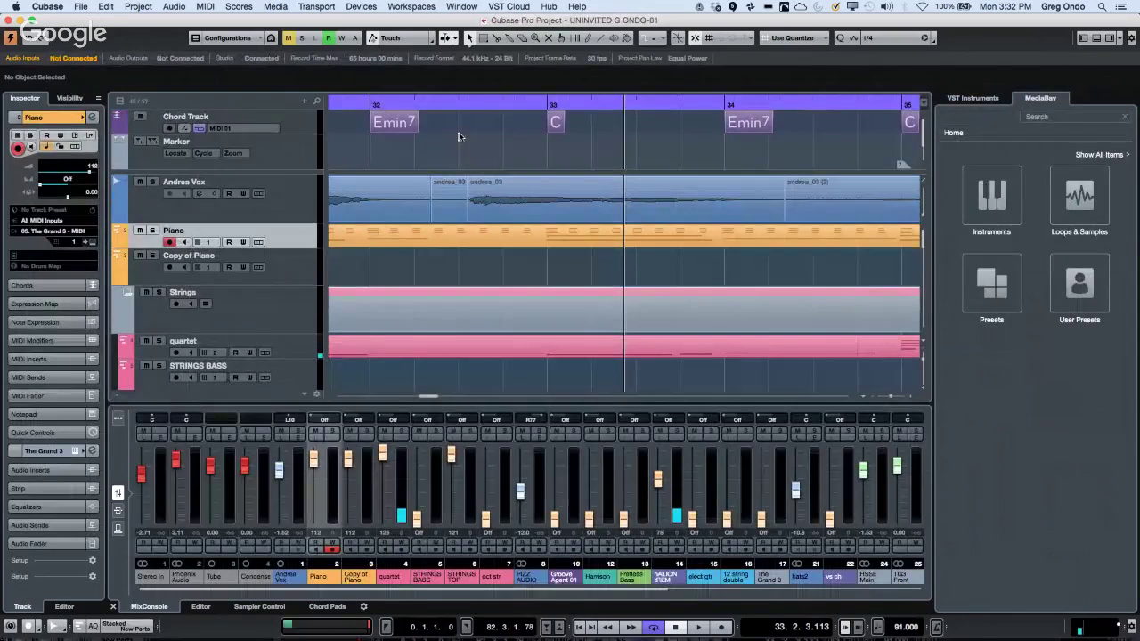
View the entire TruePianos 06 part from the Piano track in the Score Editor, and return to the arrangement.
click(446, 103)
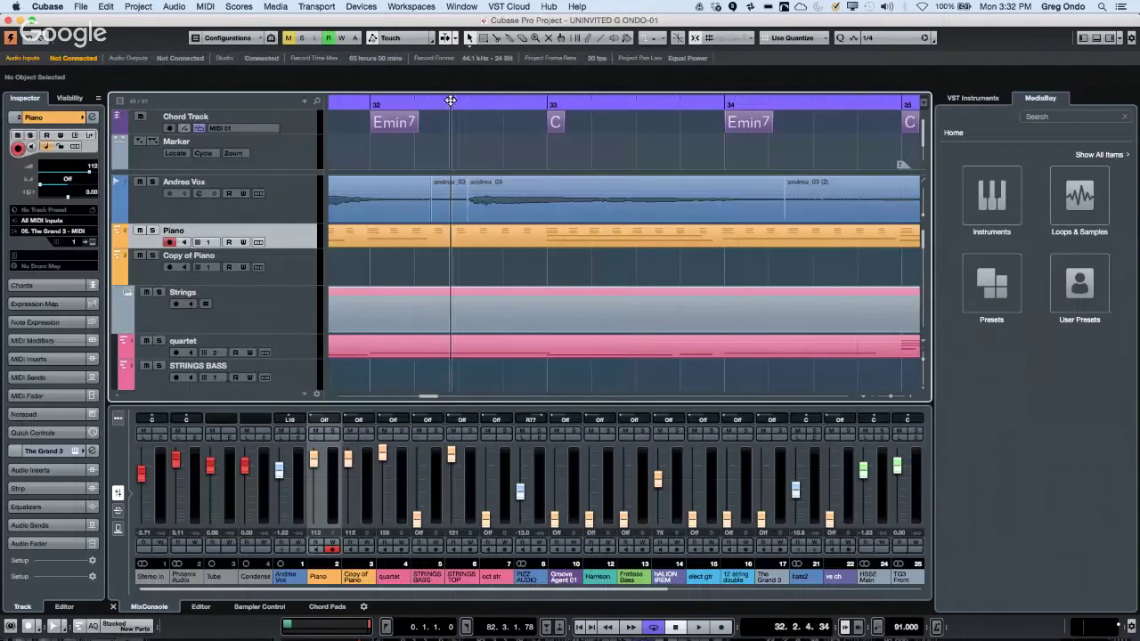
key(g)
key(g)
key(g)
key(g)
key(g)
key(g)
key(g)
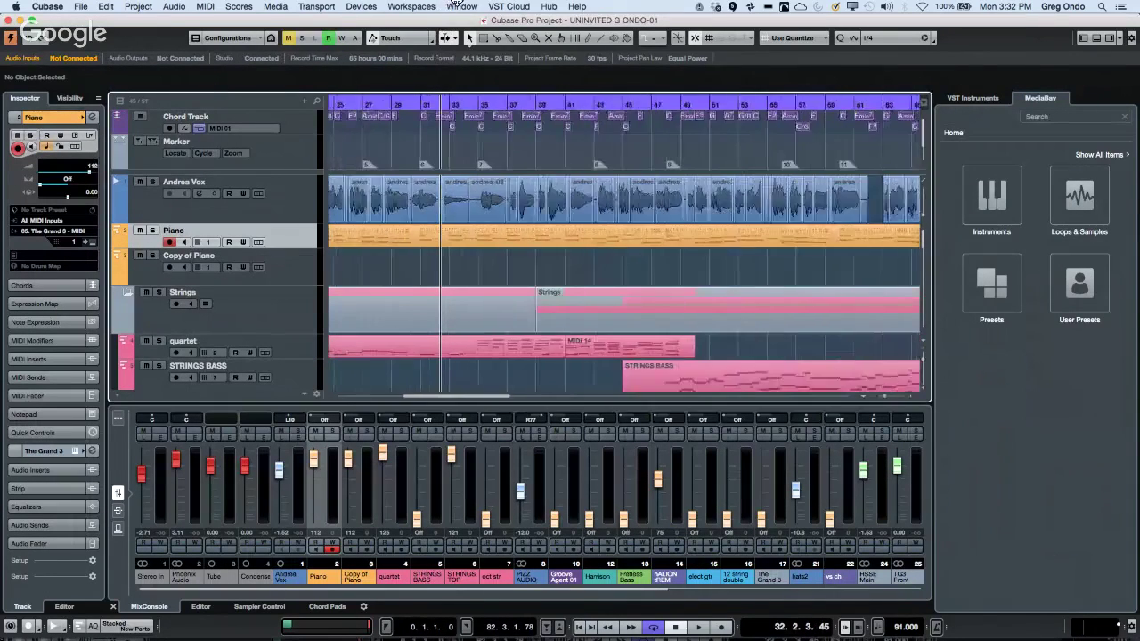
click(514, 242)
key(super+r)
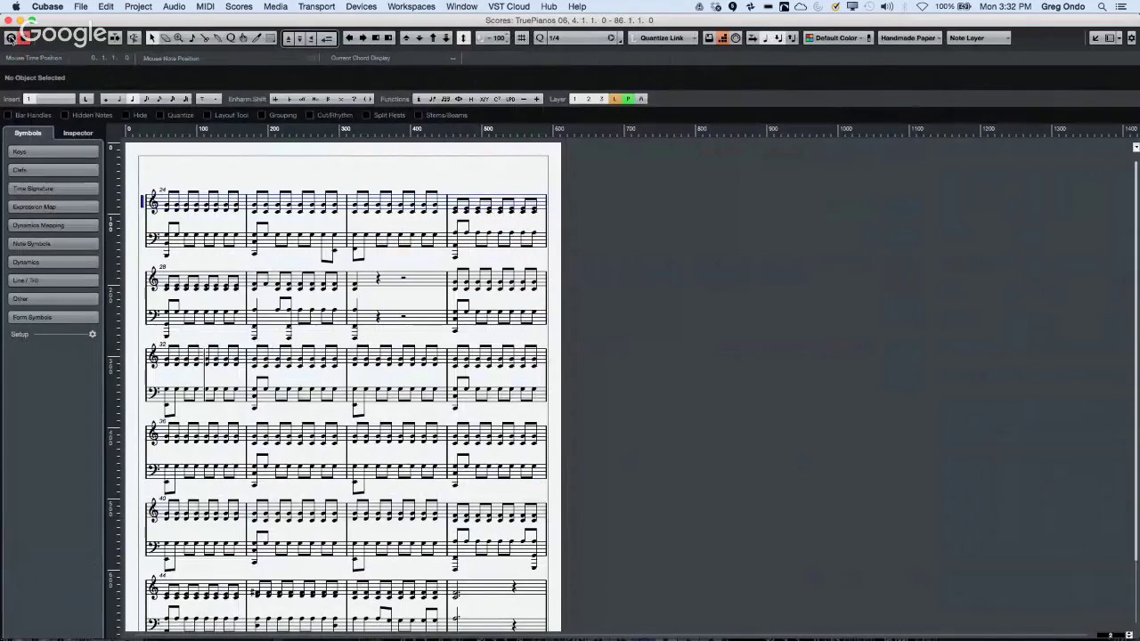
key(super+w)
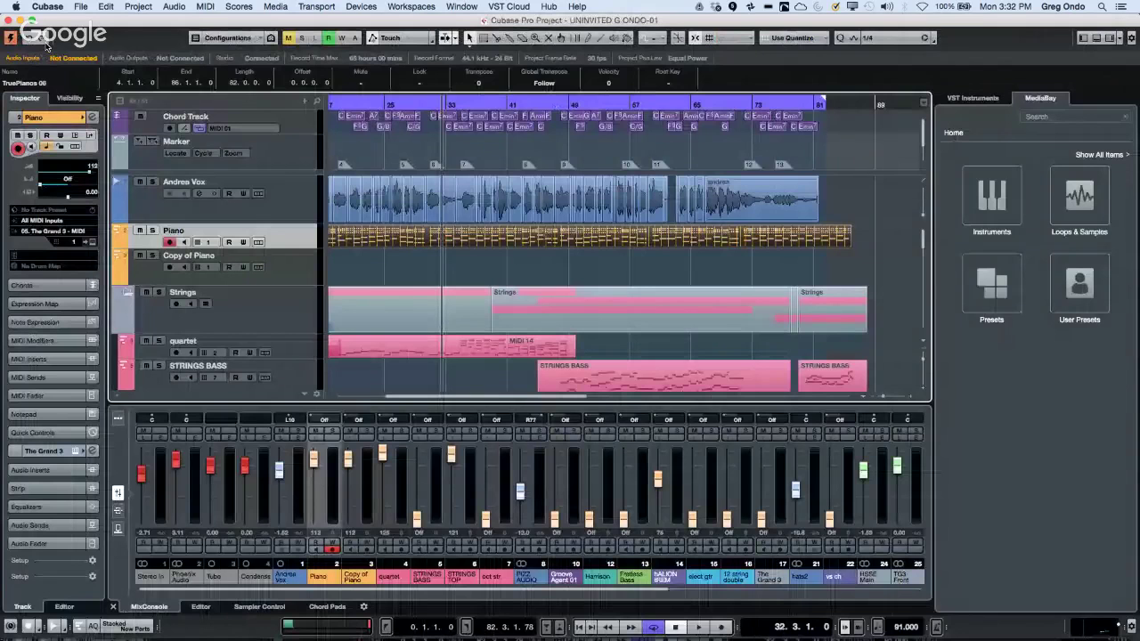
Split the TruePianos 06 part on the Piano track at 40.4.1 and 55.2.1.
right_click(503, 261)
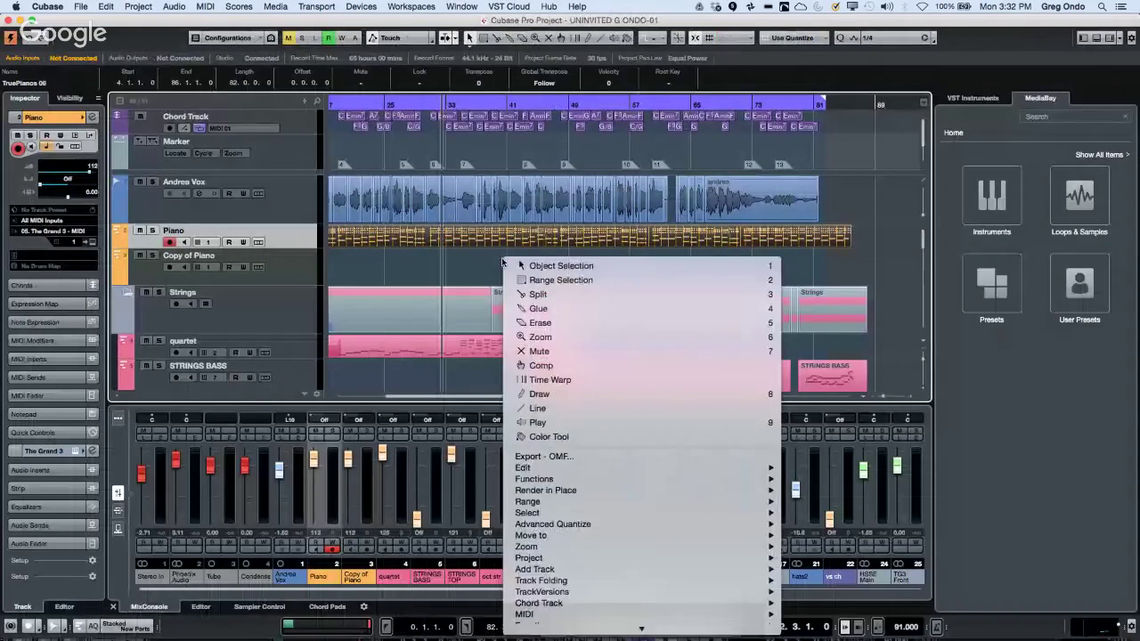
click(545, 294)
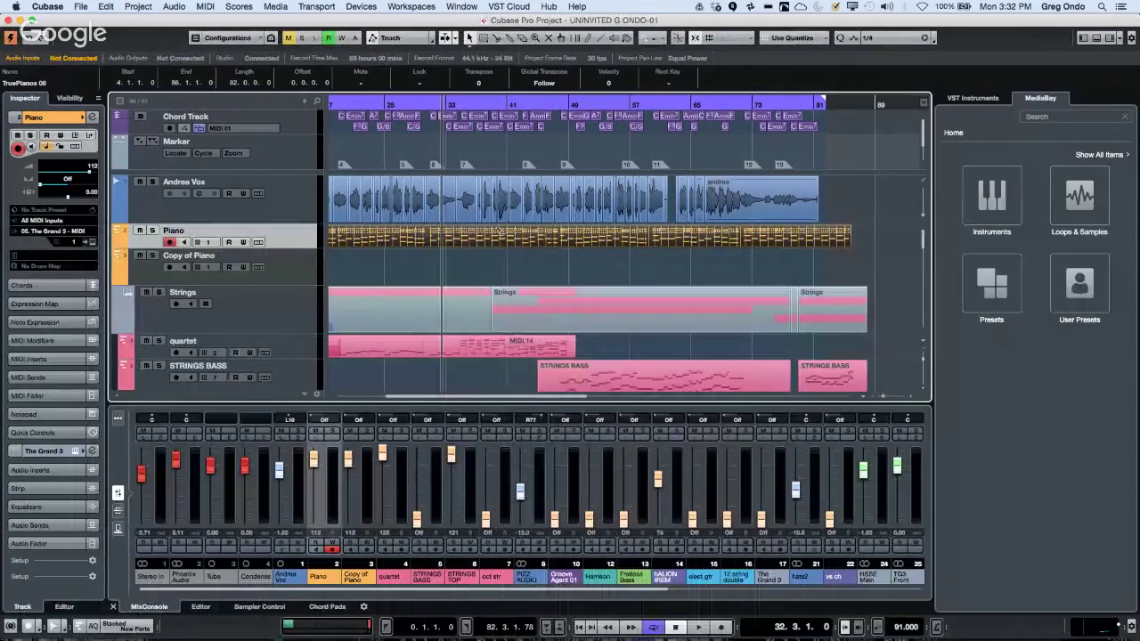
click(617, 237)
Select the middle Piano segment with Object Selection, view it alone in the Score Editor, and return to the arrangement.
right_click(575, 254)
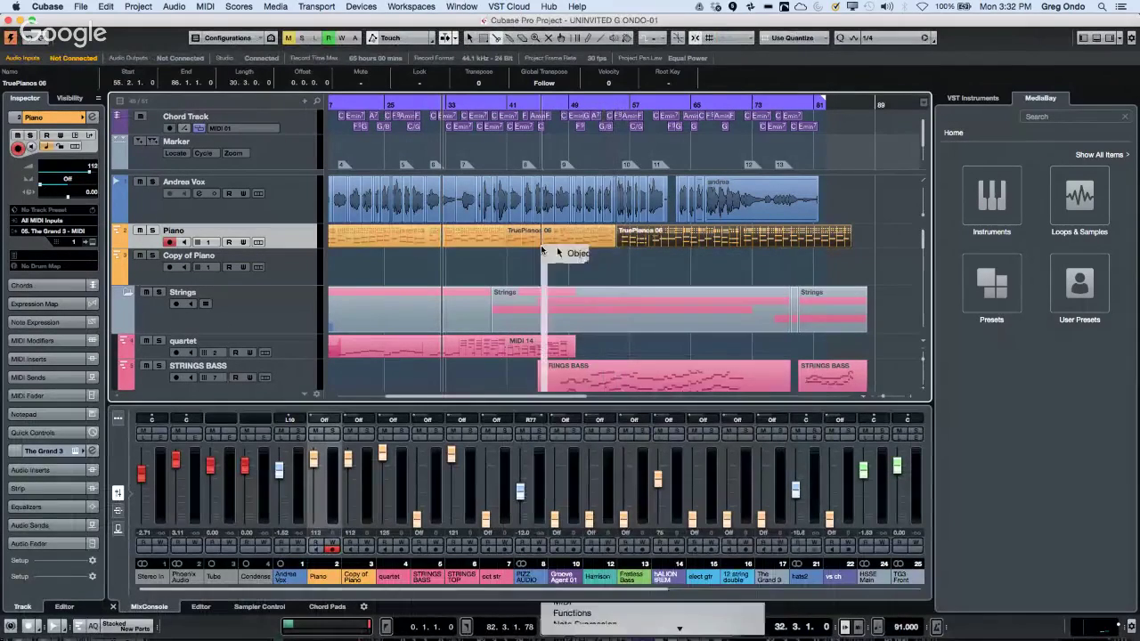
click(574, 254)
click(565, 240)
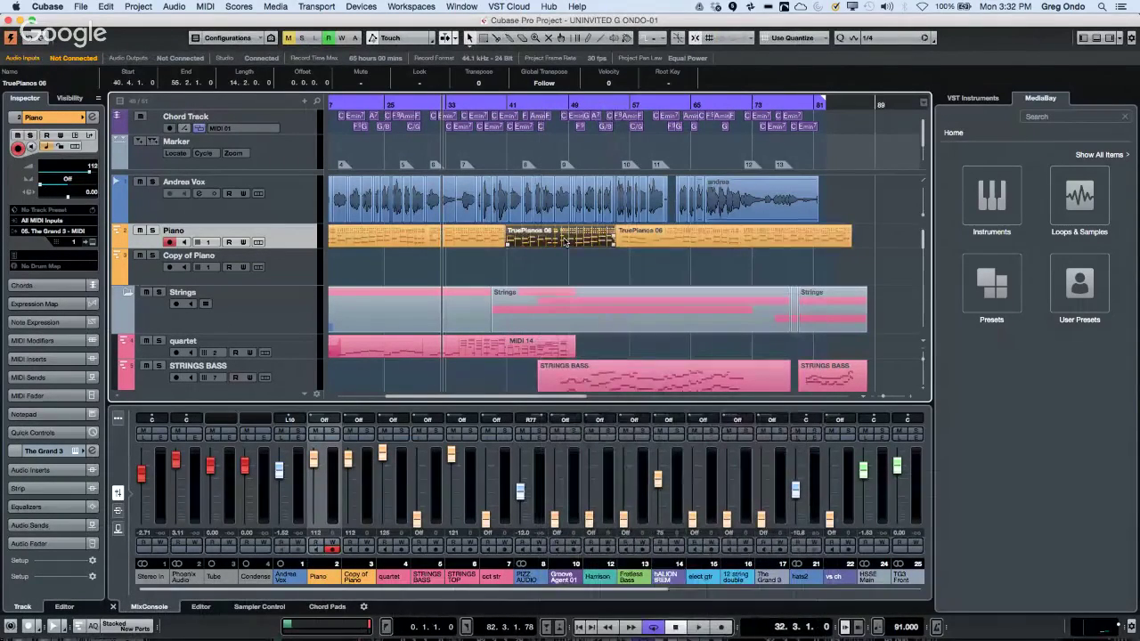
key(super+r)
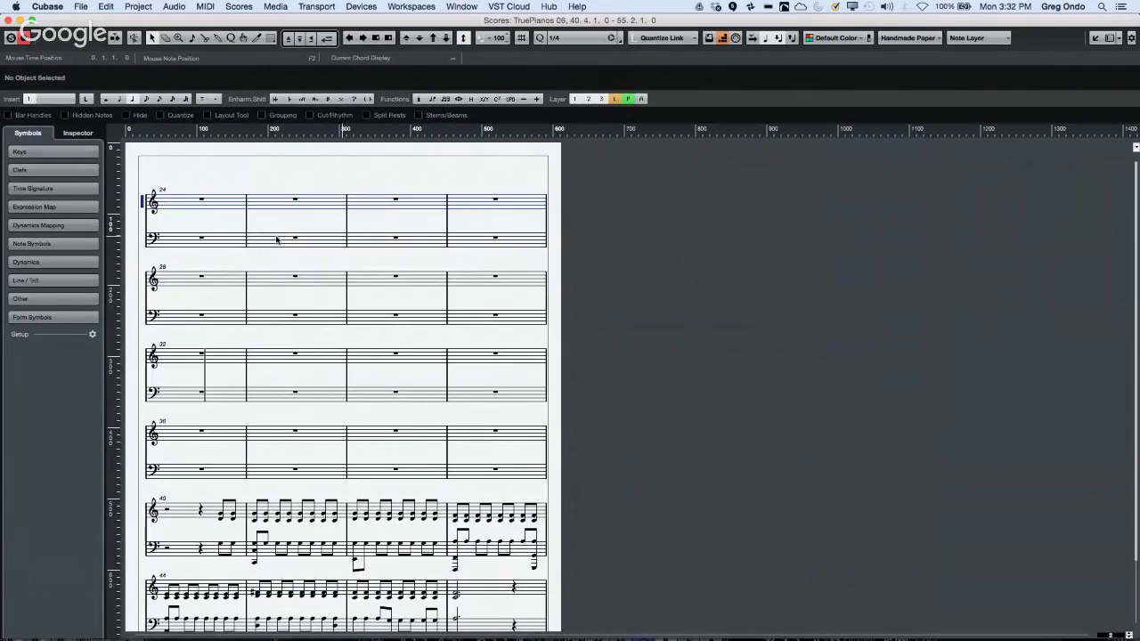
click(10, 21)
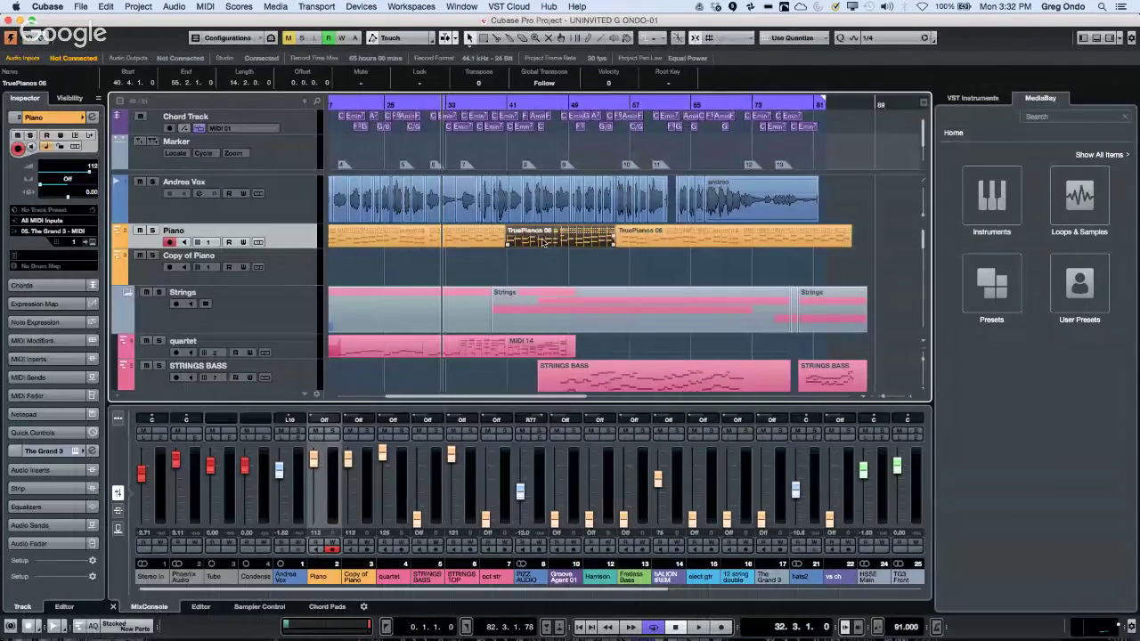
Draw an empty MIDI part from 27.2.1 to 44.3.1 on the Copy of Piano track and restore Object Selection.
click(528, 106)
drag(528, 107, 529, 101)
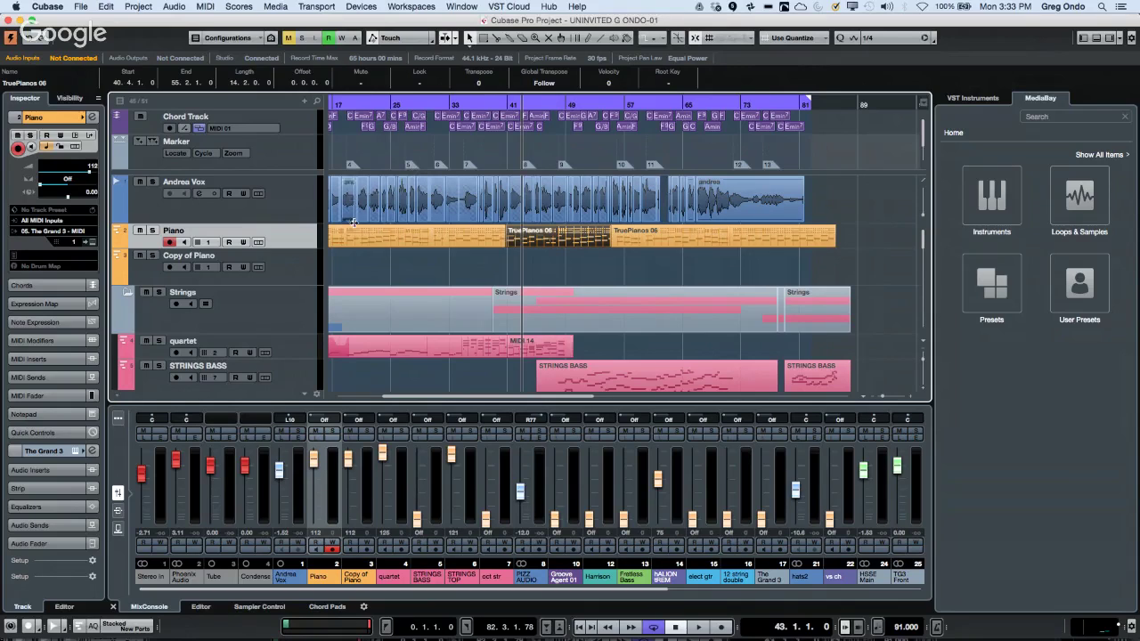
right_click(371, 248)
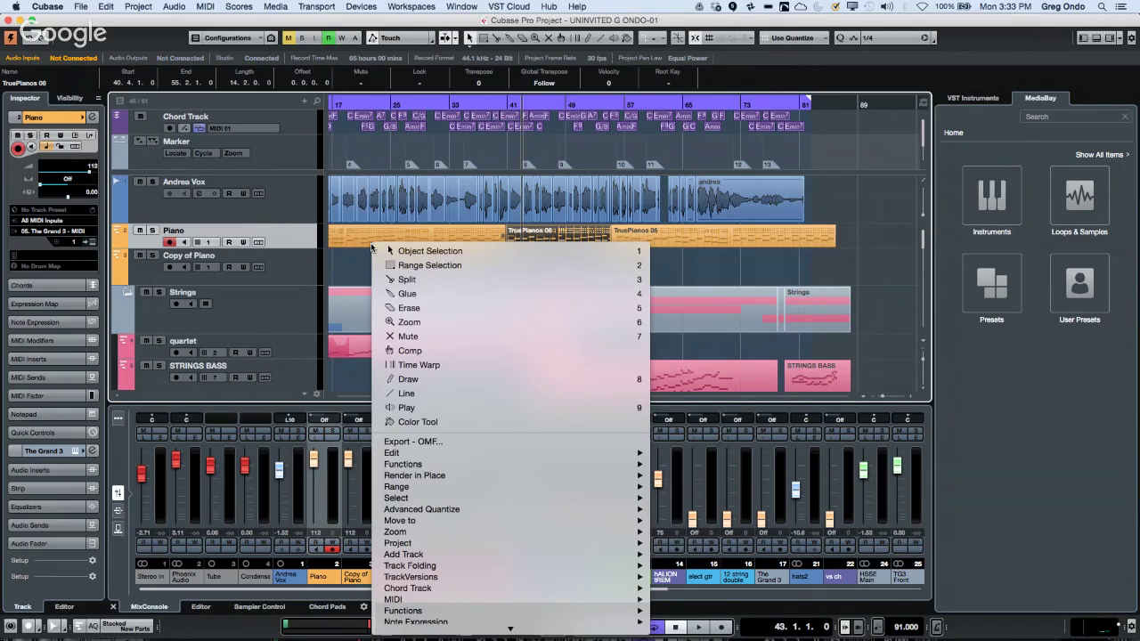
click(419, 365)
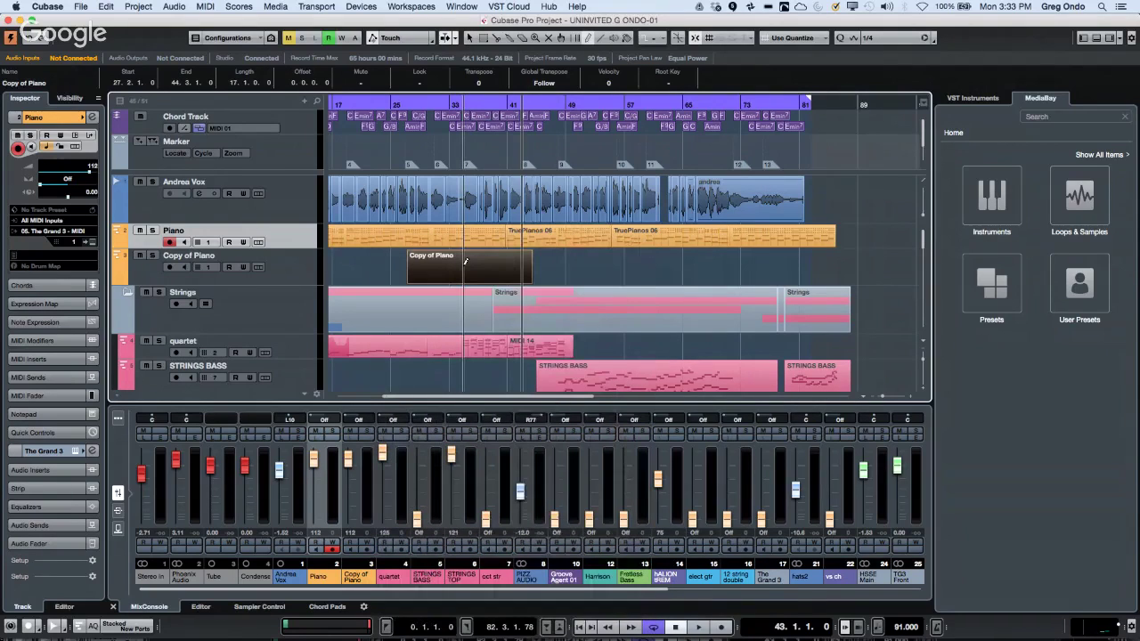
right_click(460, 265)
click(486, 271)
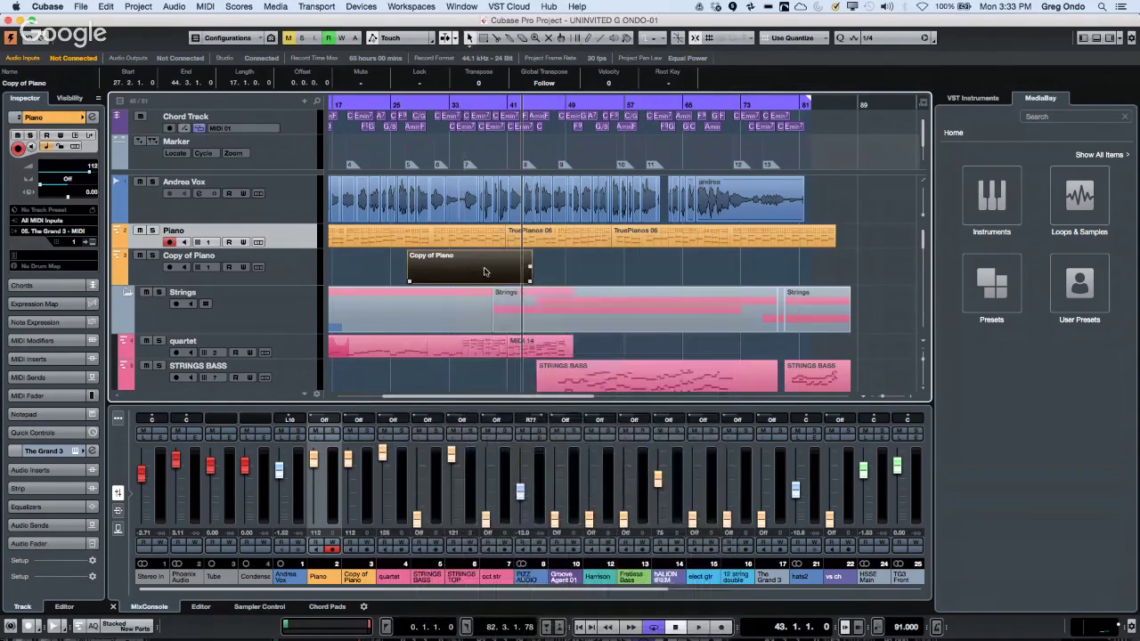
Open the new Copy of Piano part in a separate Key Editor window and switch to the Score Editor.
double_click(485, 271)
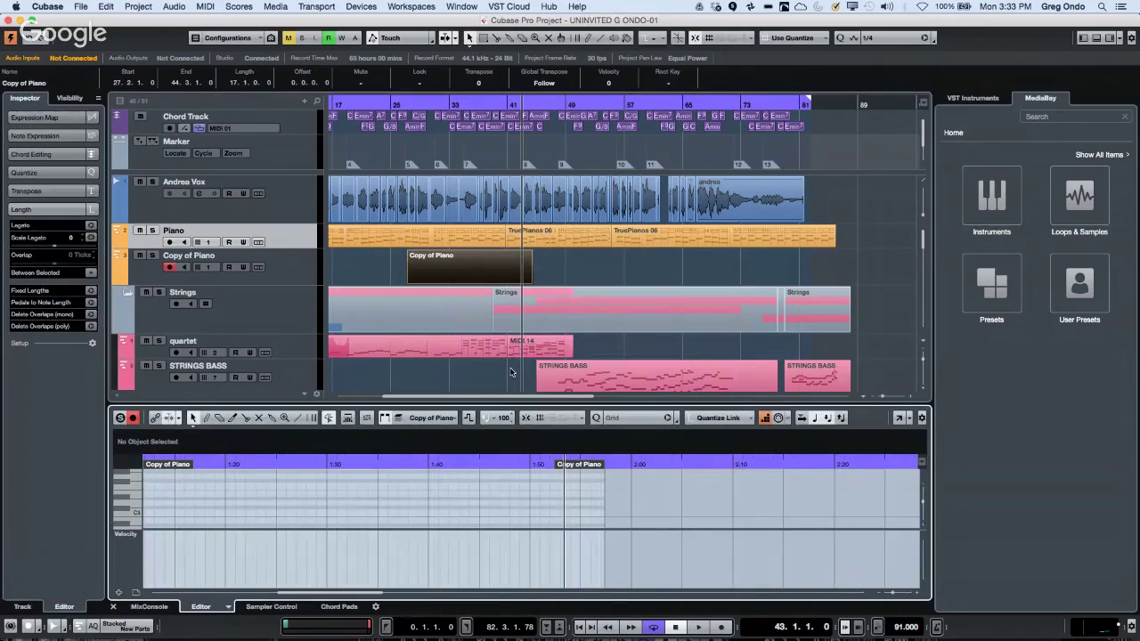
click(899, 417)
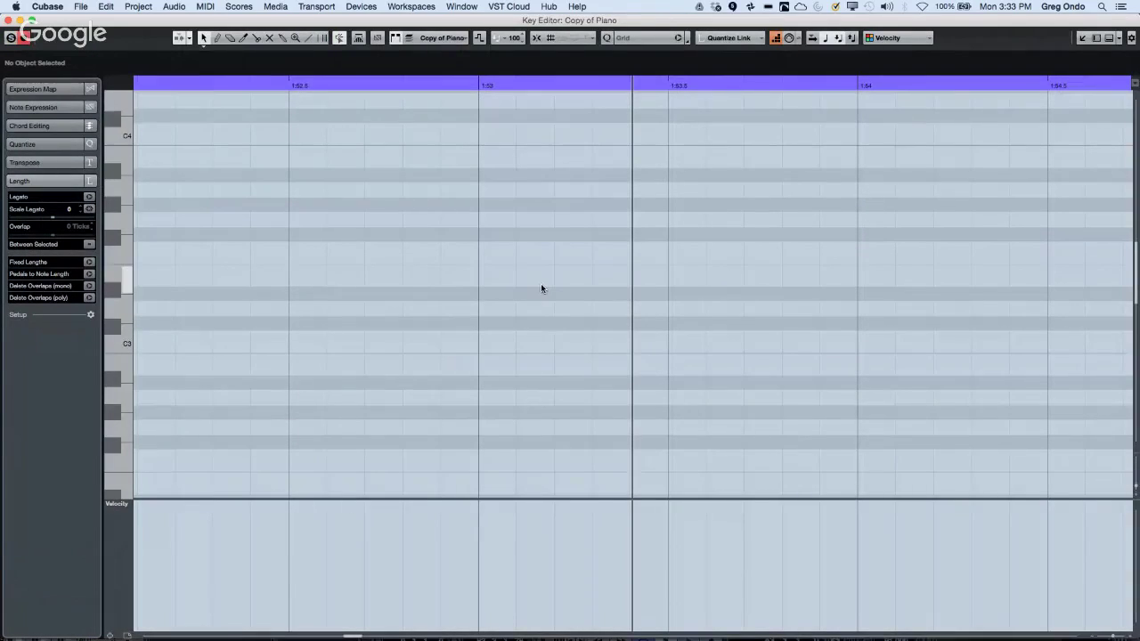
key(super+r)
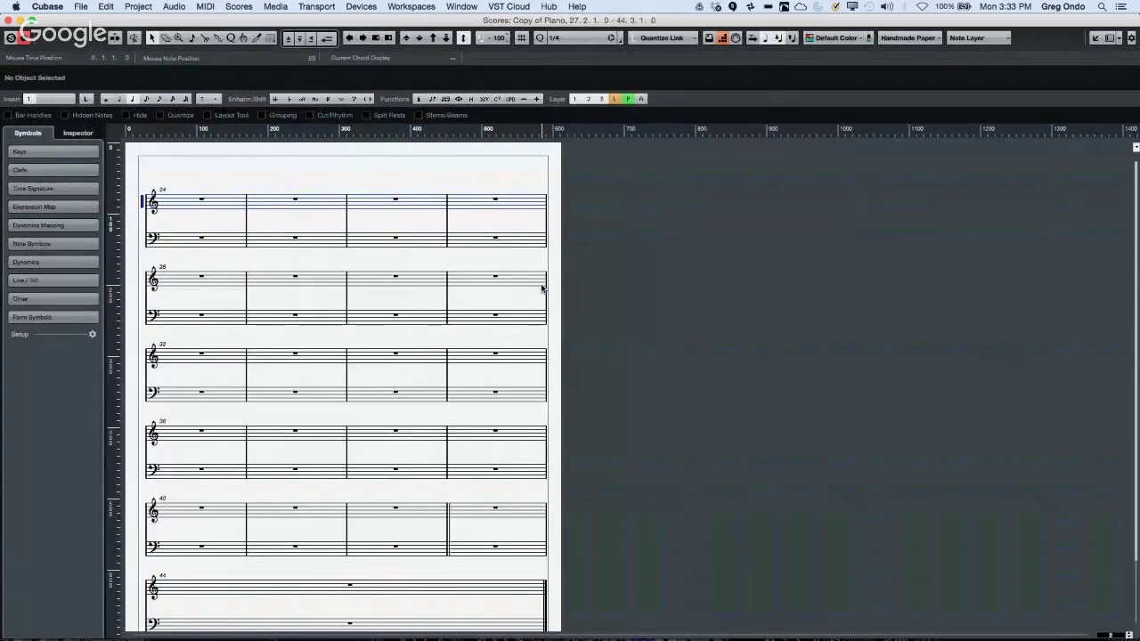
Look through the score functions for Build N-Tuplet, open its Tuplets dialog over the empty score, and close it.
right_click(356, 212)
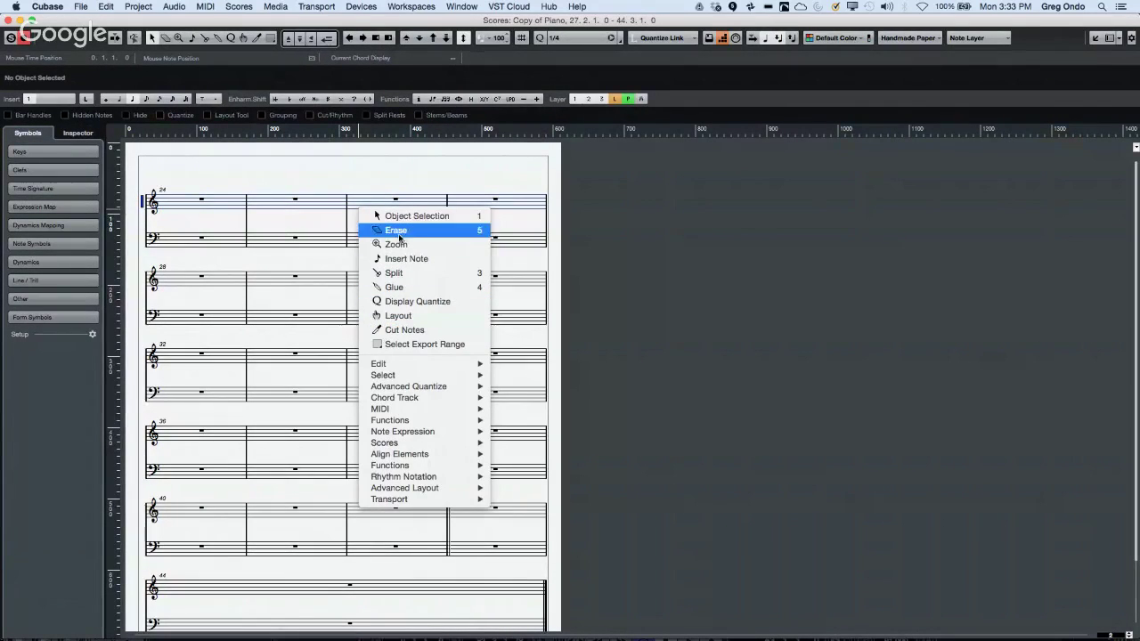
mouse_move(435, 389)
mouse_move(426, 422)
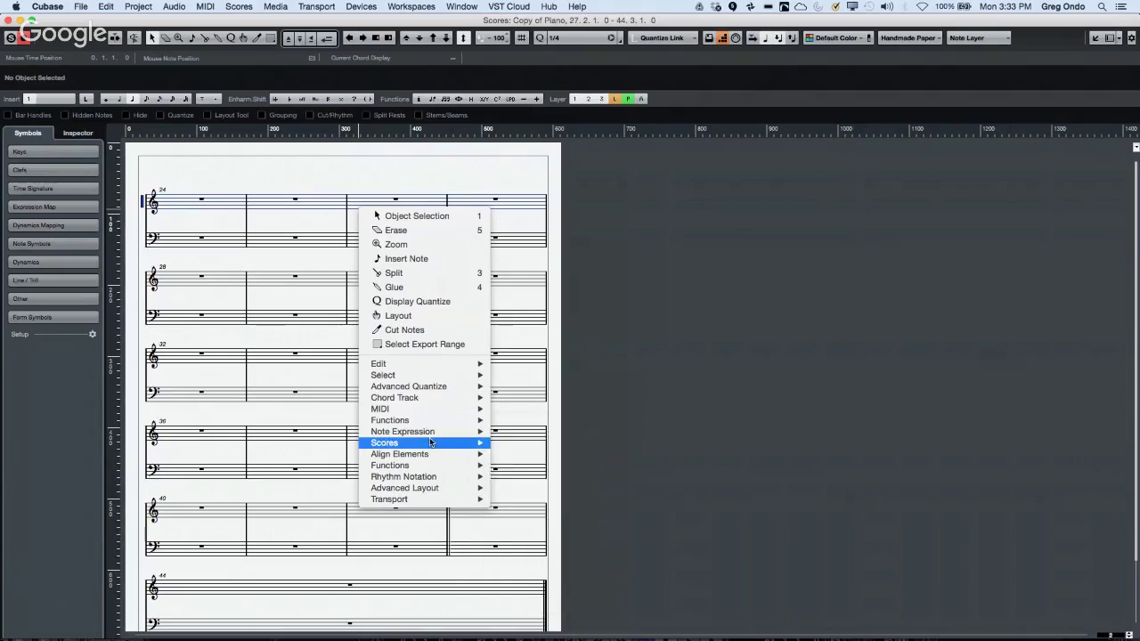
mouse_move(430, 444)
mouse_move(427, 467)
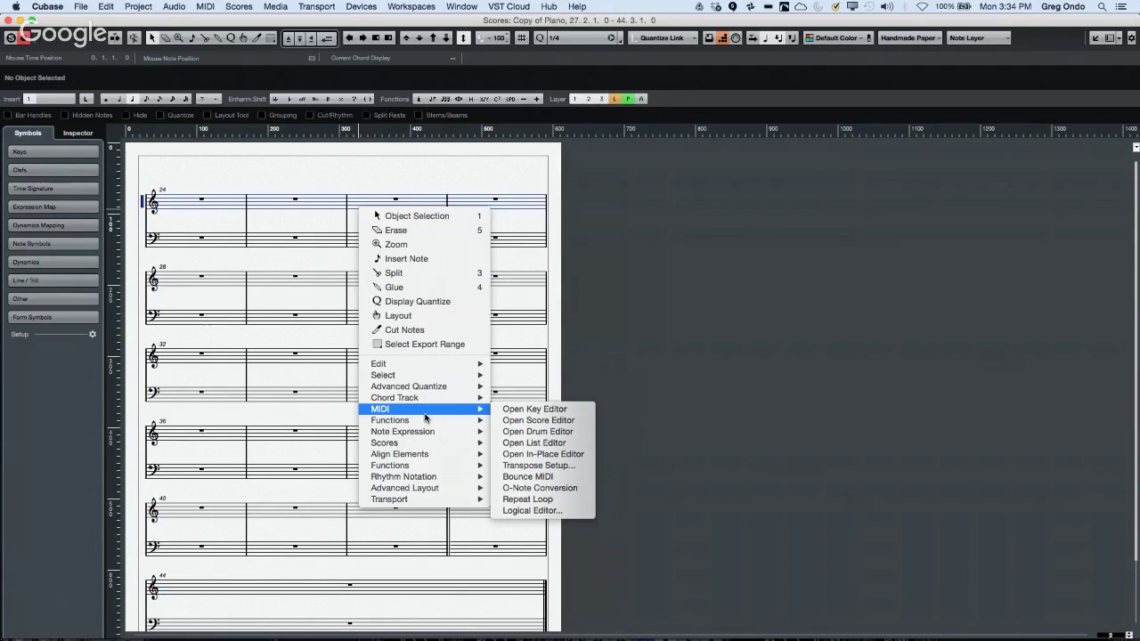
mouse_move(426, 422)
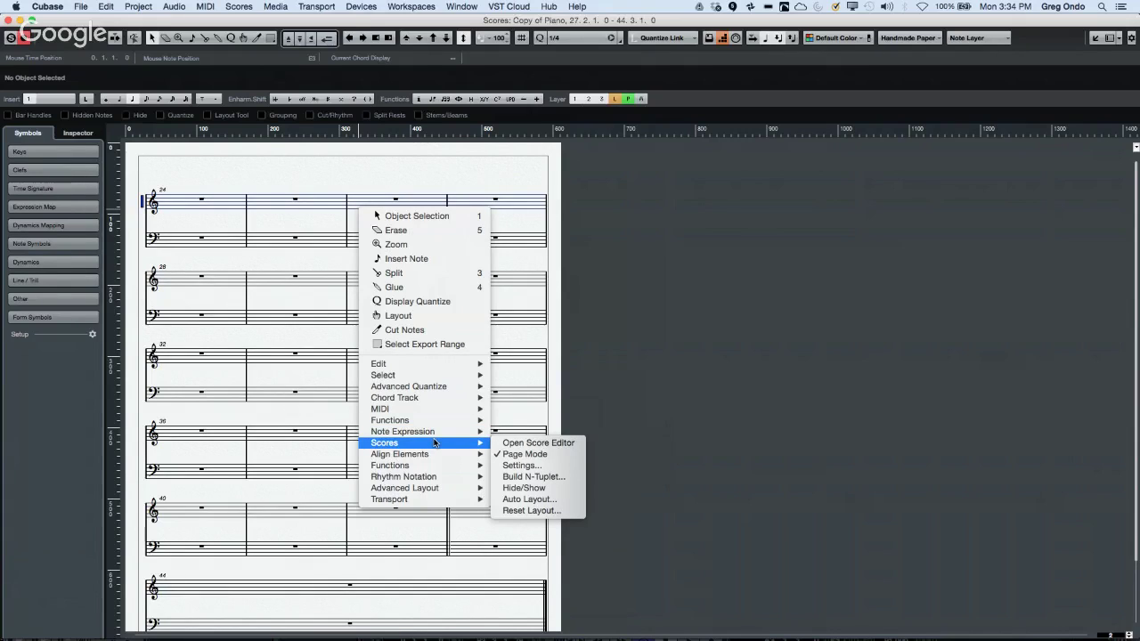
click(533, 477)
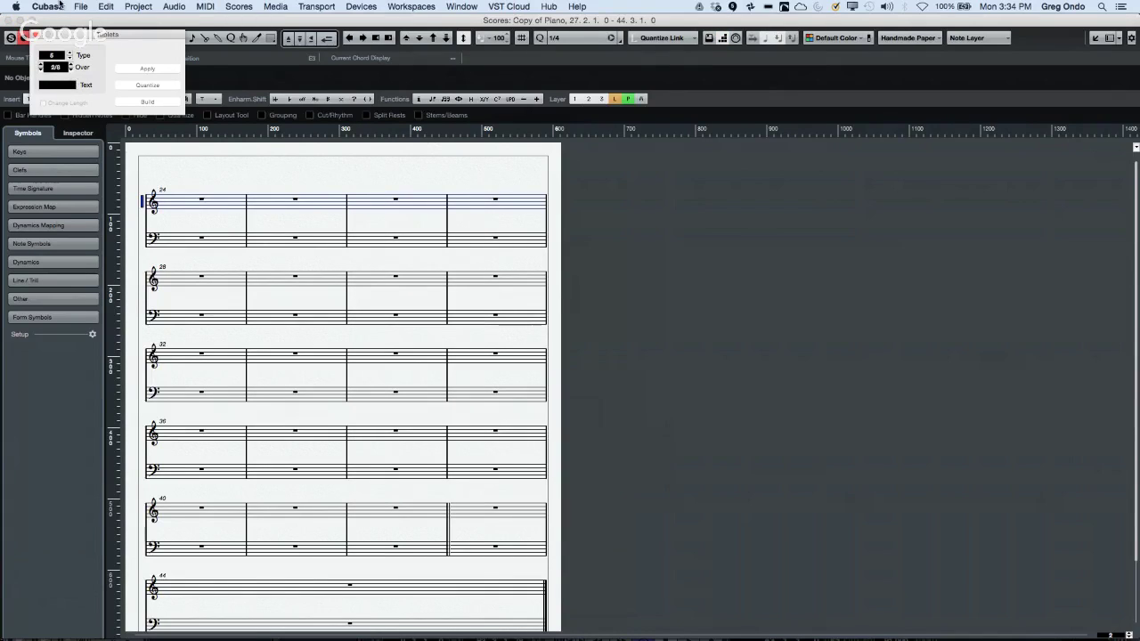
drag(74, 38, 369, 225)
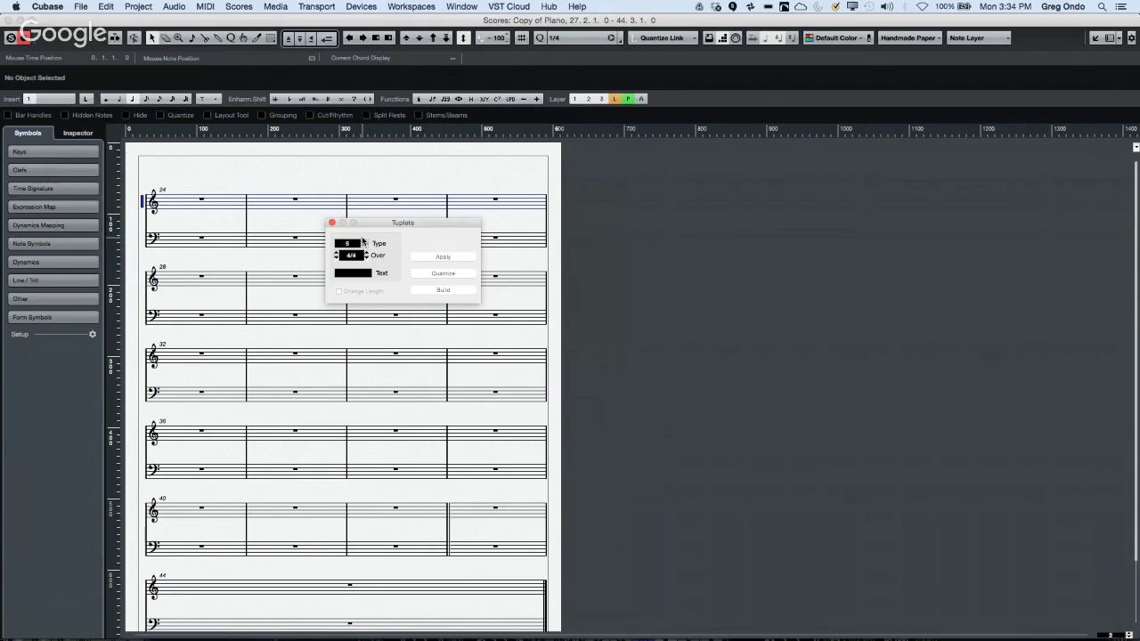
click(331, 223)
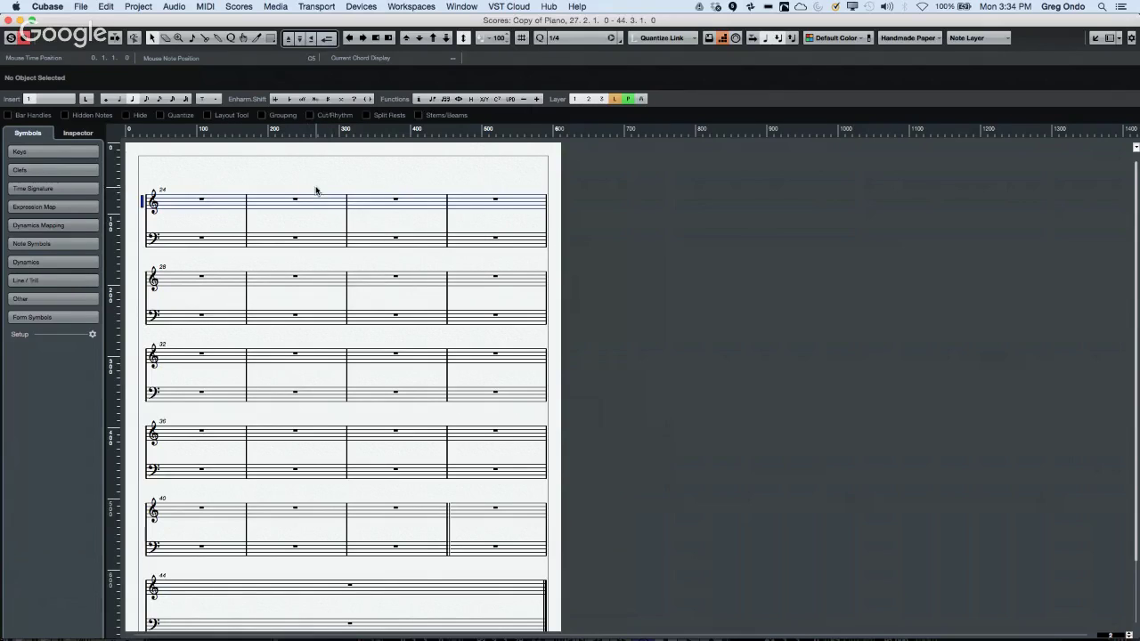
Insert five quarter notes on the treble staff, four in bar 25 and one at the start of bar 26.
right_click(280, 200)
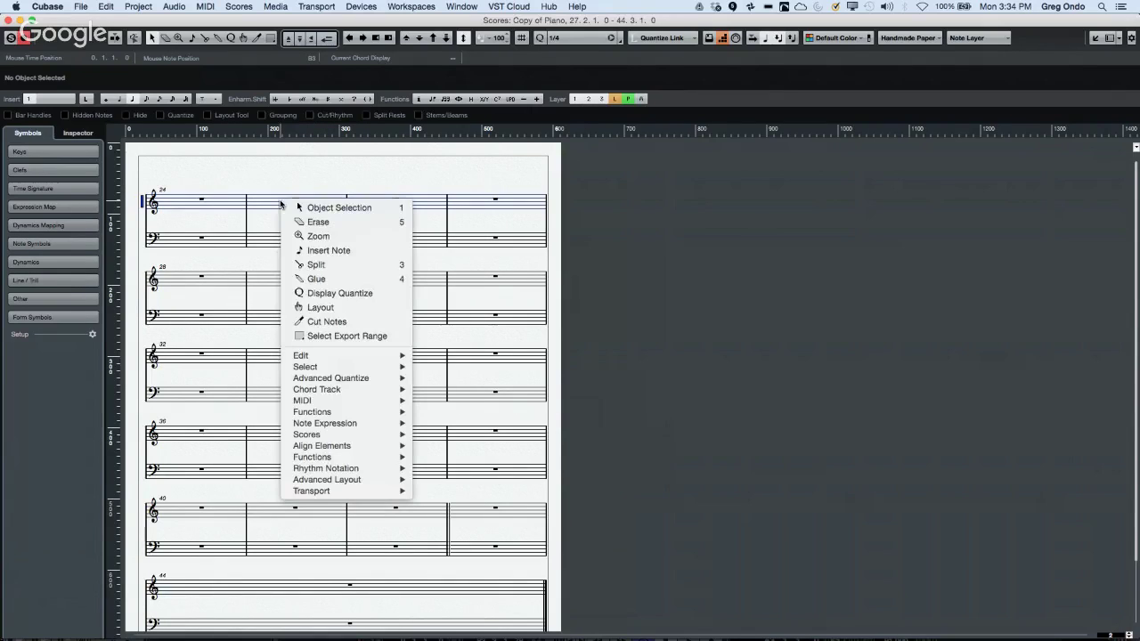
click(302, 250)
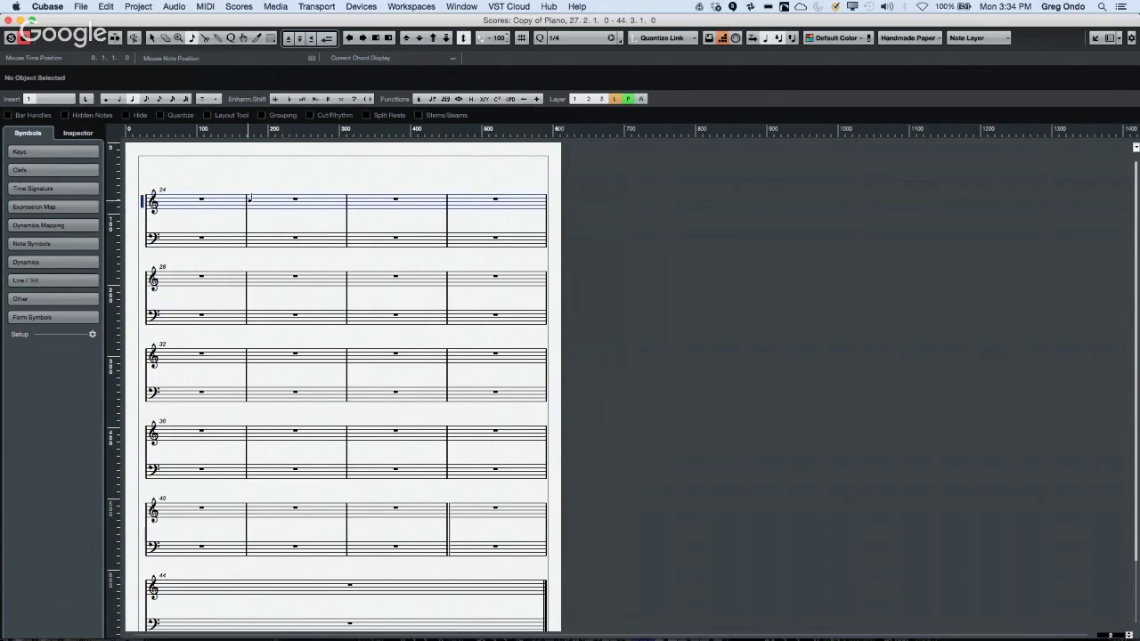
click(252, 200)
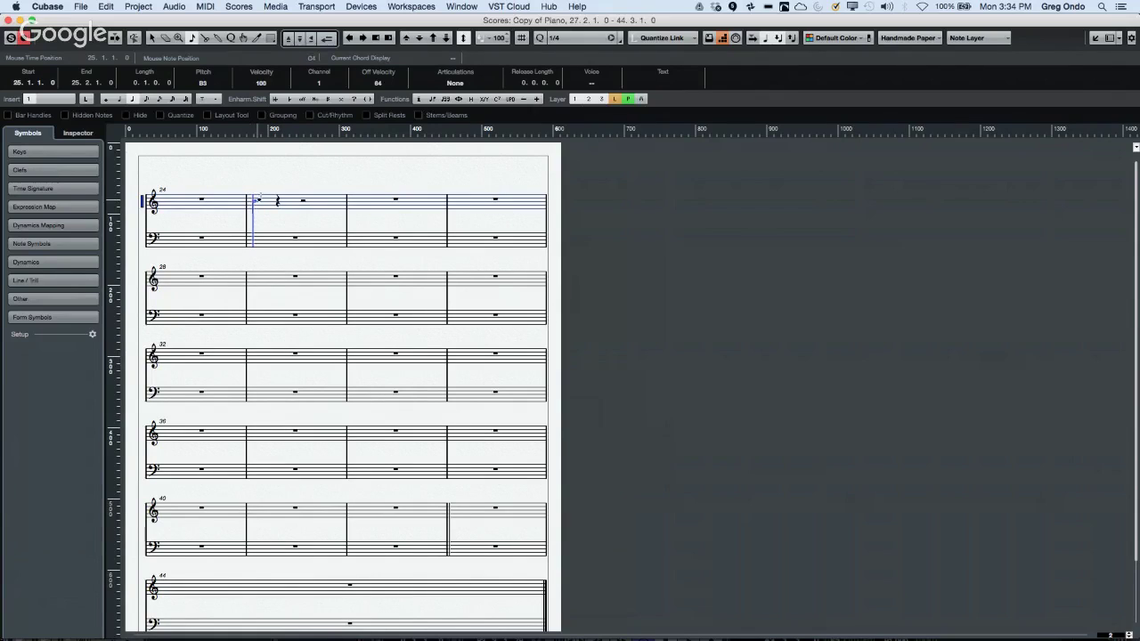
key(Up)
key(Up)
key(Up)
click(275, 198)
click(298, 195)
click(319, 194)
click(353, 196)
Select the five inserted notes, examine the Build N-Tuplet options with Change Length enabled, and close the dialog without building.
right_click(301, 179)
click(285, 183)
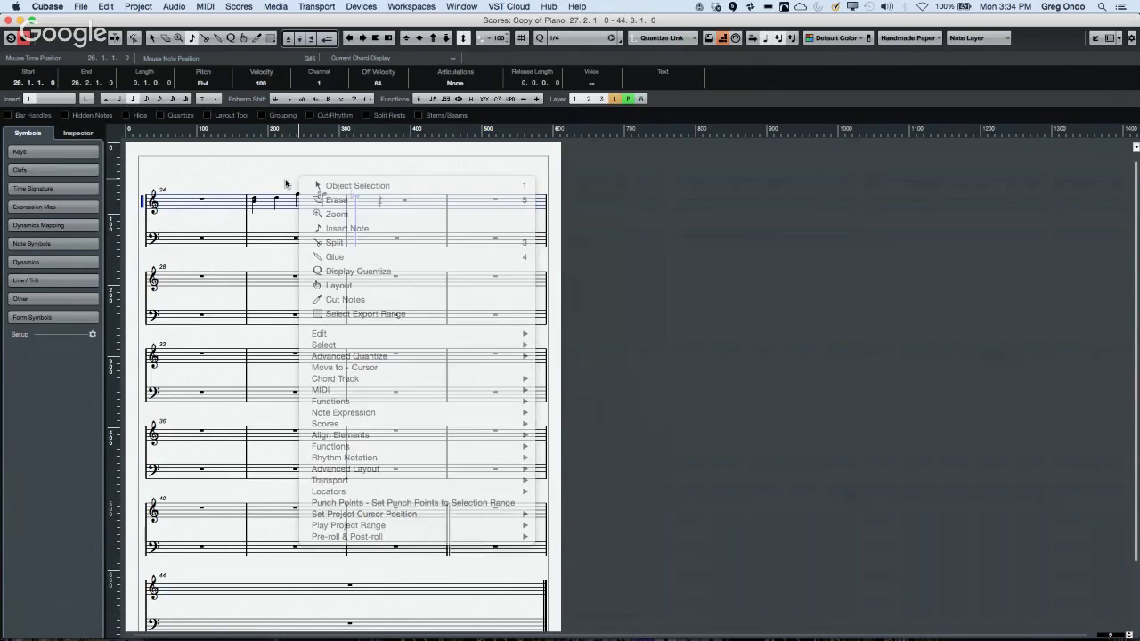
drag(247, 183, 364, 219)
right_click(302, 198)
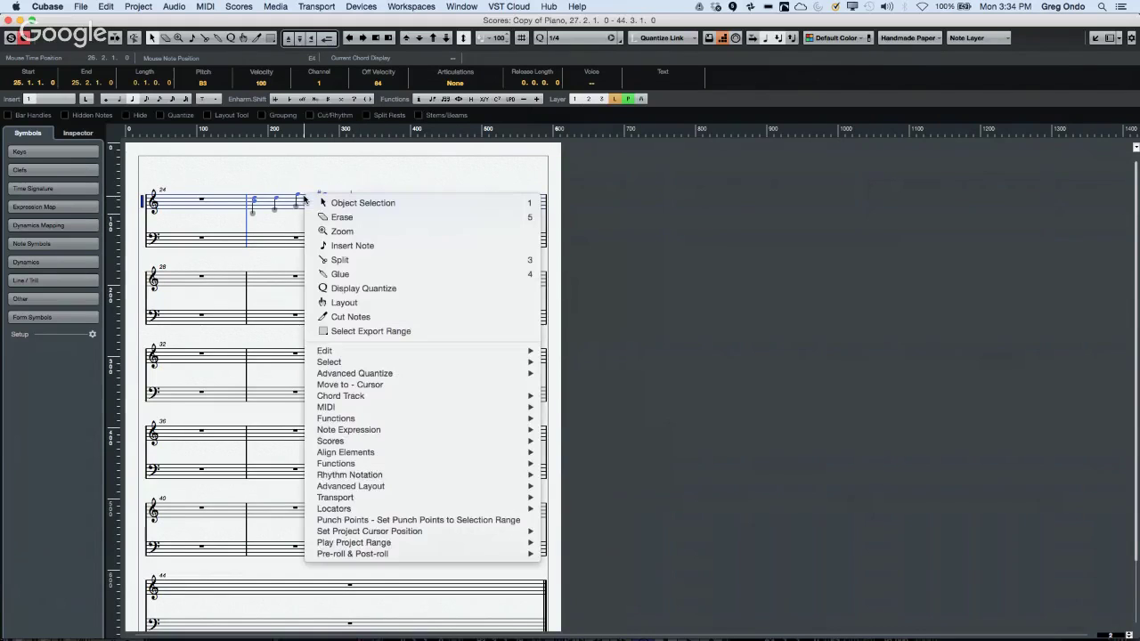
mouse_move(437, 421)
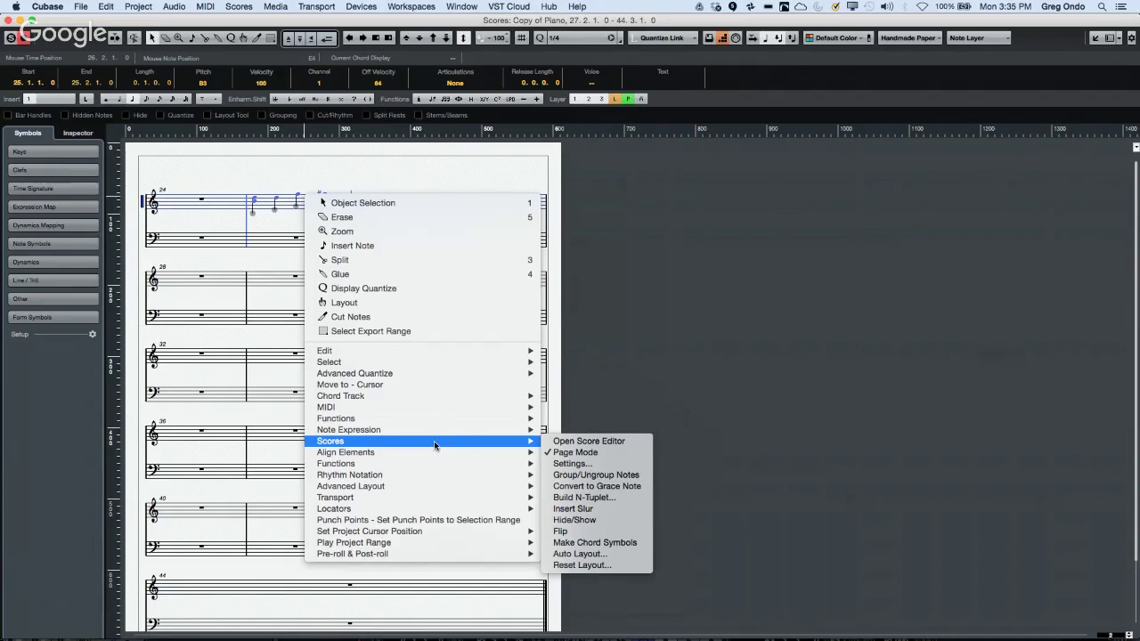
click(574, 498)
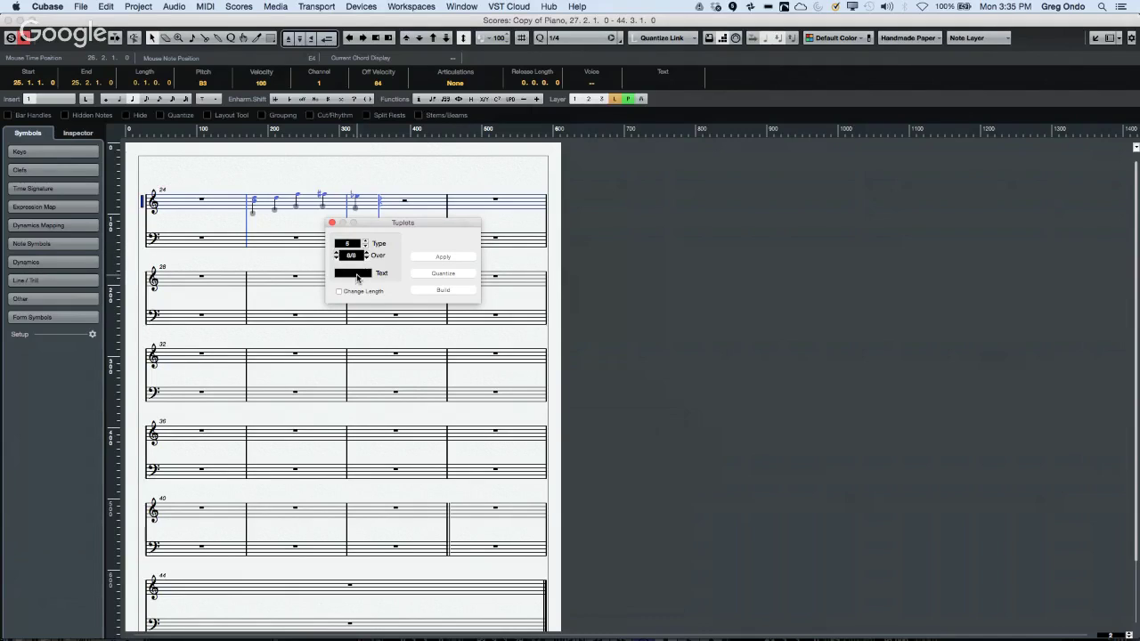
click(357, 275)
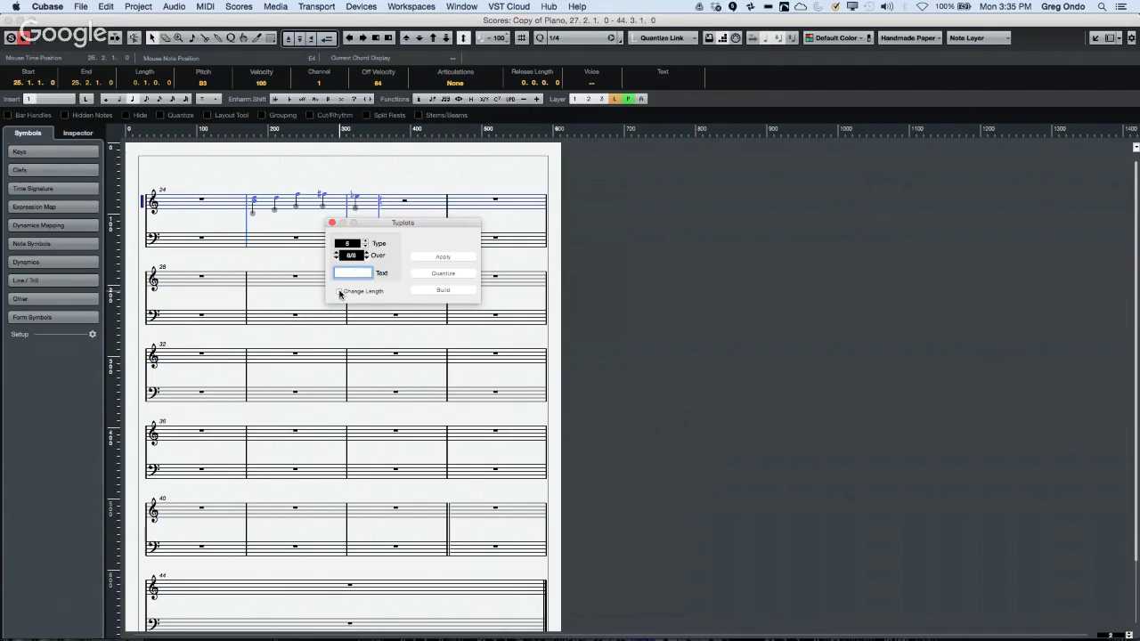
click(340, 292)
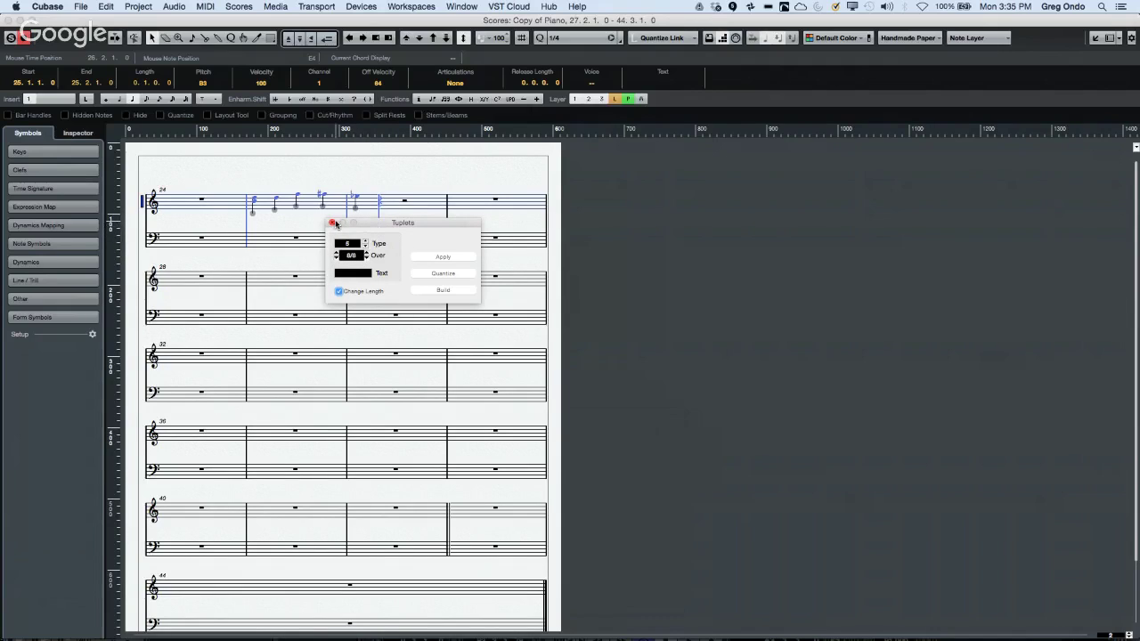
click(332, 223)
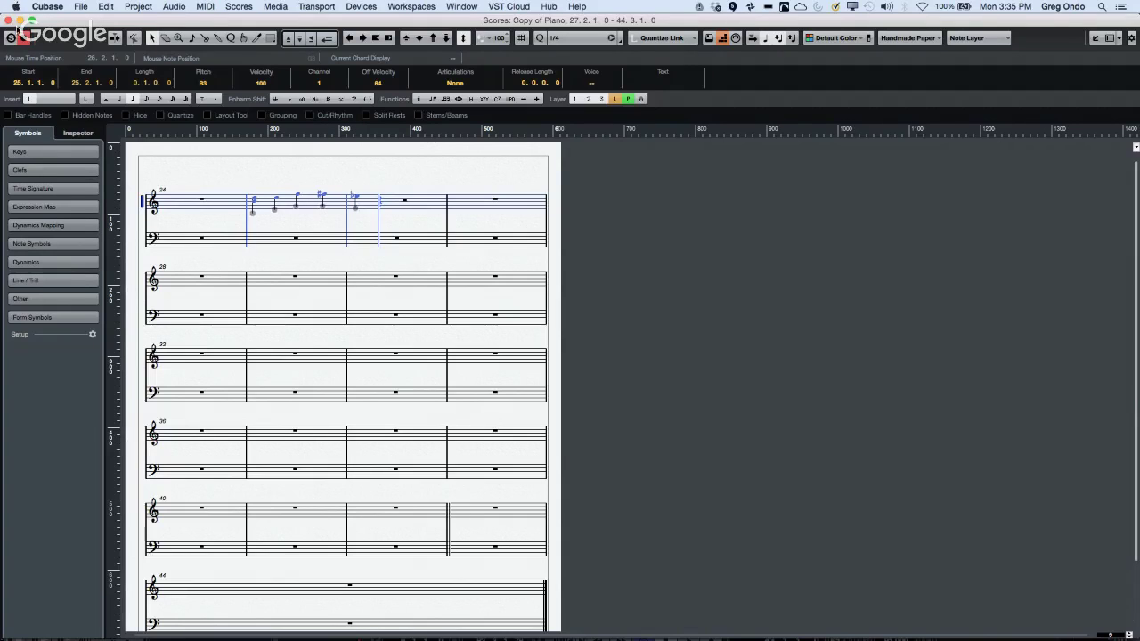
Close the Score Editor and Key Editor windows and show the MixConsole below the arrangement.
click(8, 18)
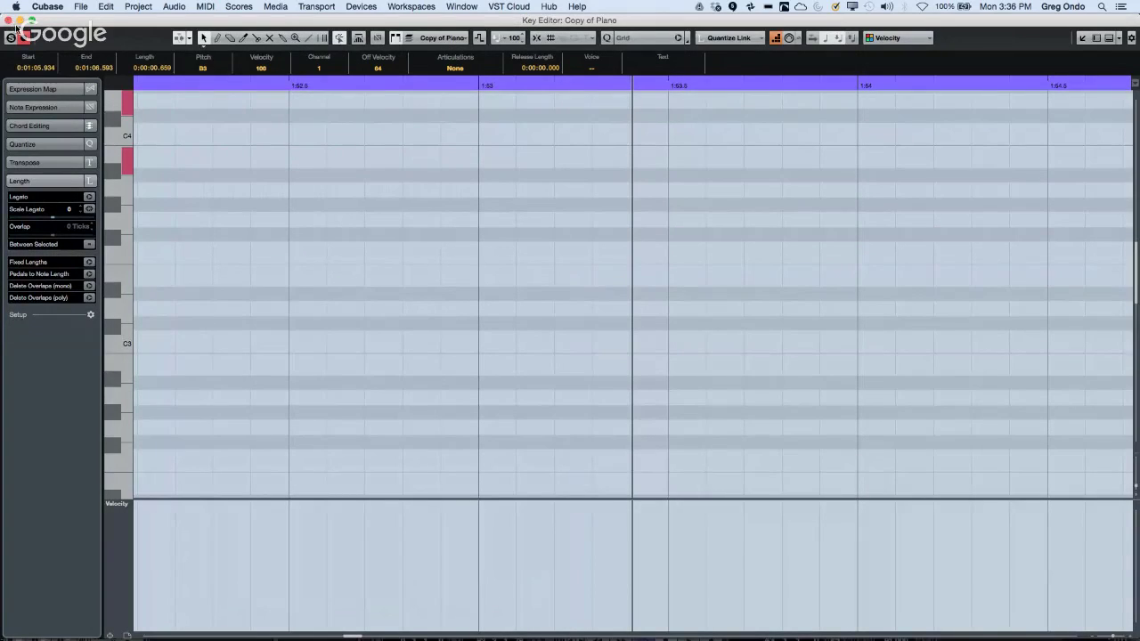
click(8, 20)
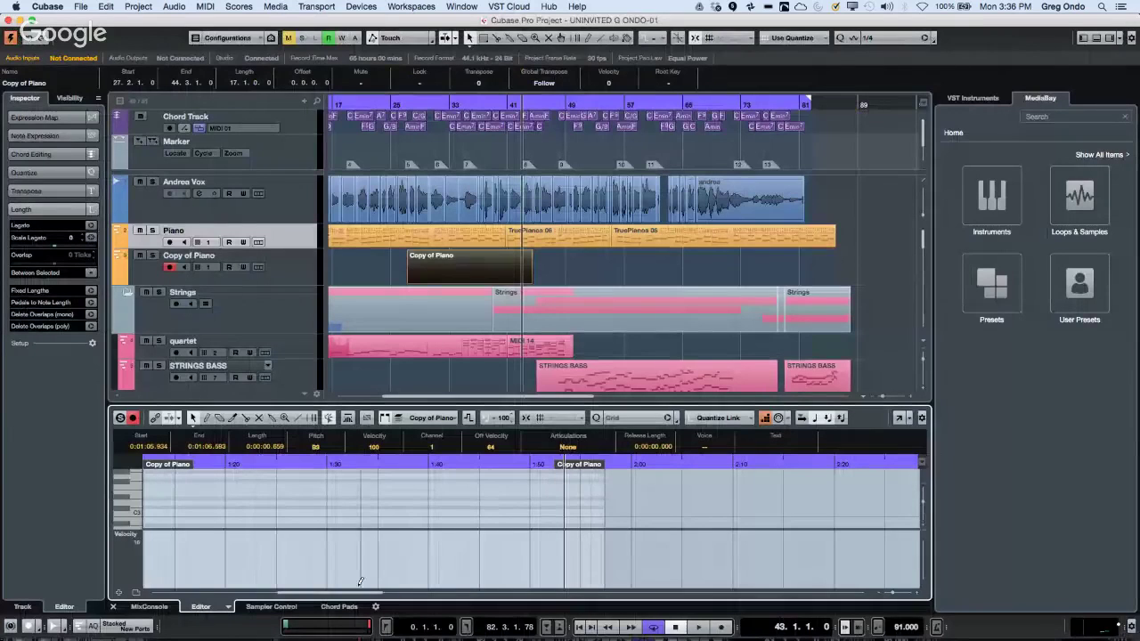
click(149, 606)
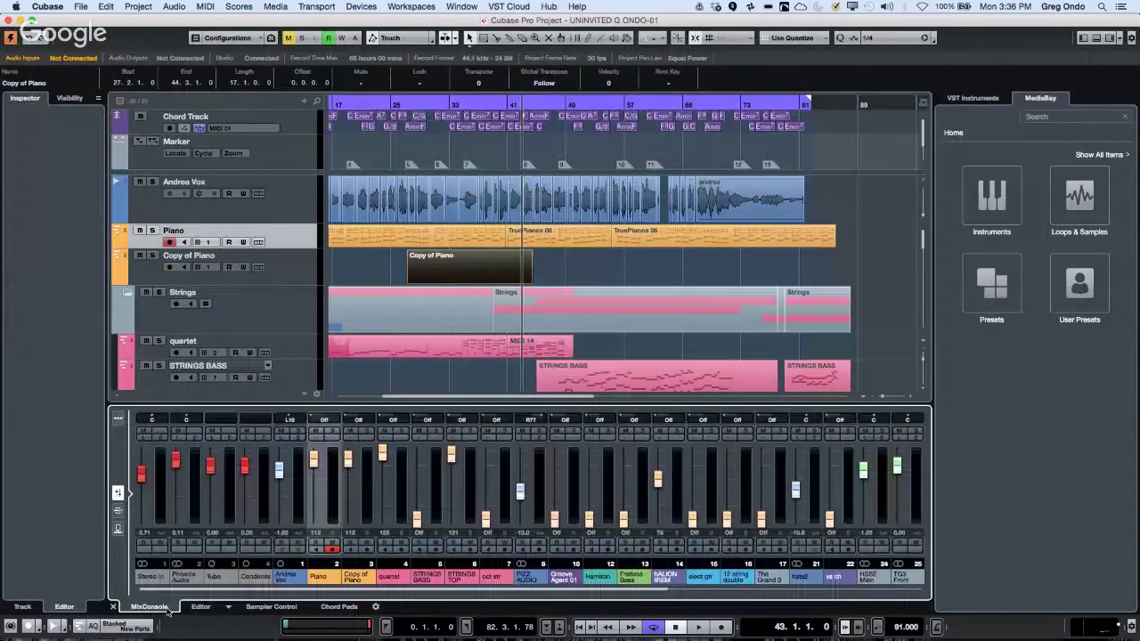
Show the toolbar of the MixConsole below the arrangement.
click(118, 419)
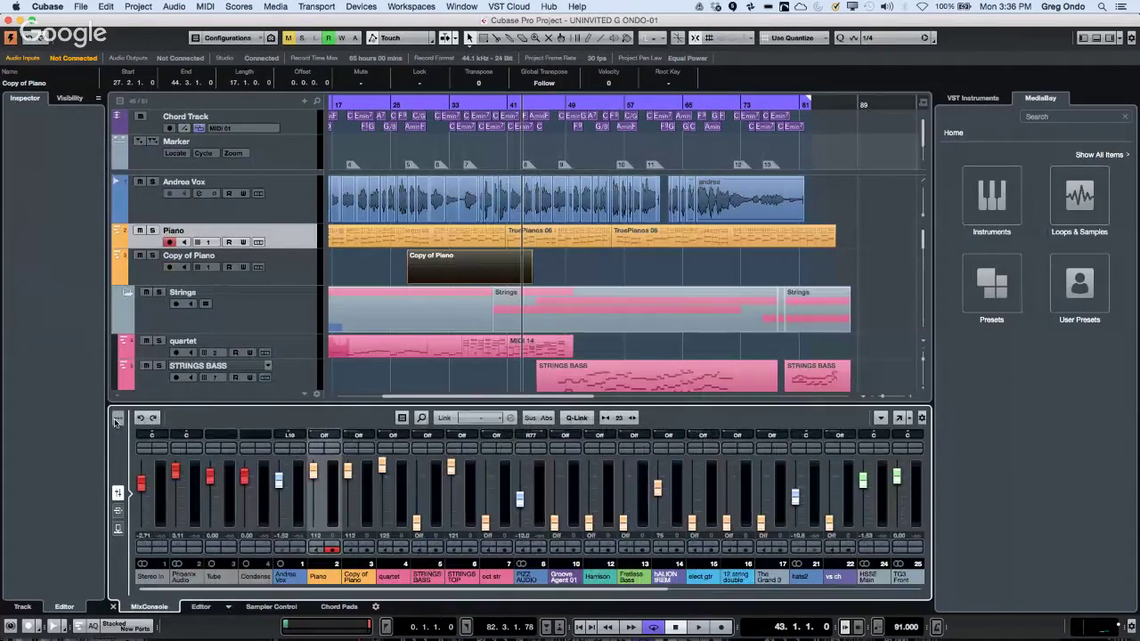
click(119, 421)
click(118, 420)
click(118, 420)
click(119, 420)
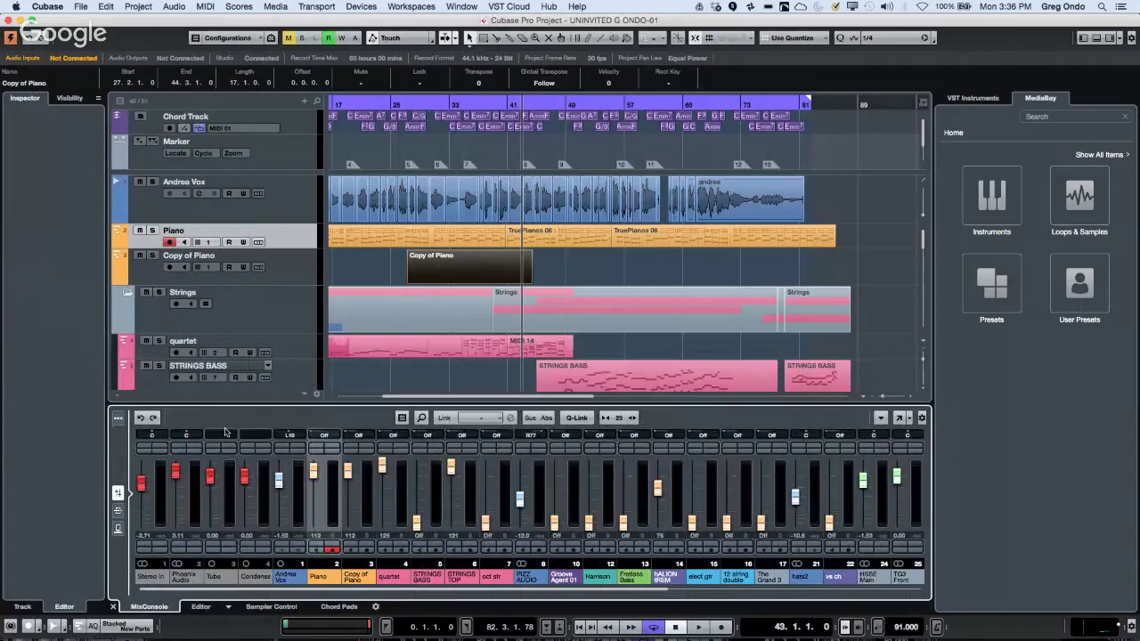
Hide the Input Channels in the MixConsole's channel type filter, keeping the MIDI Channels shown.
click(402, 418)
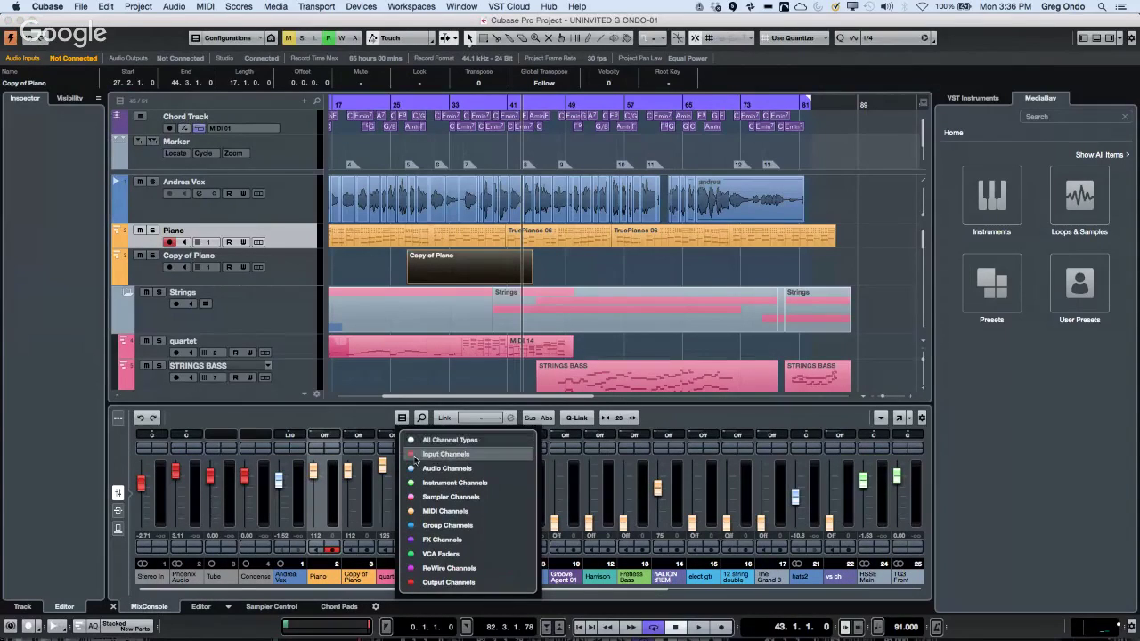
click(415, 457)
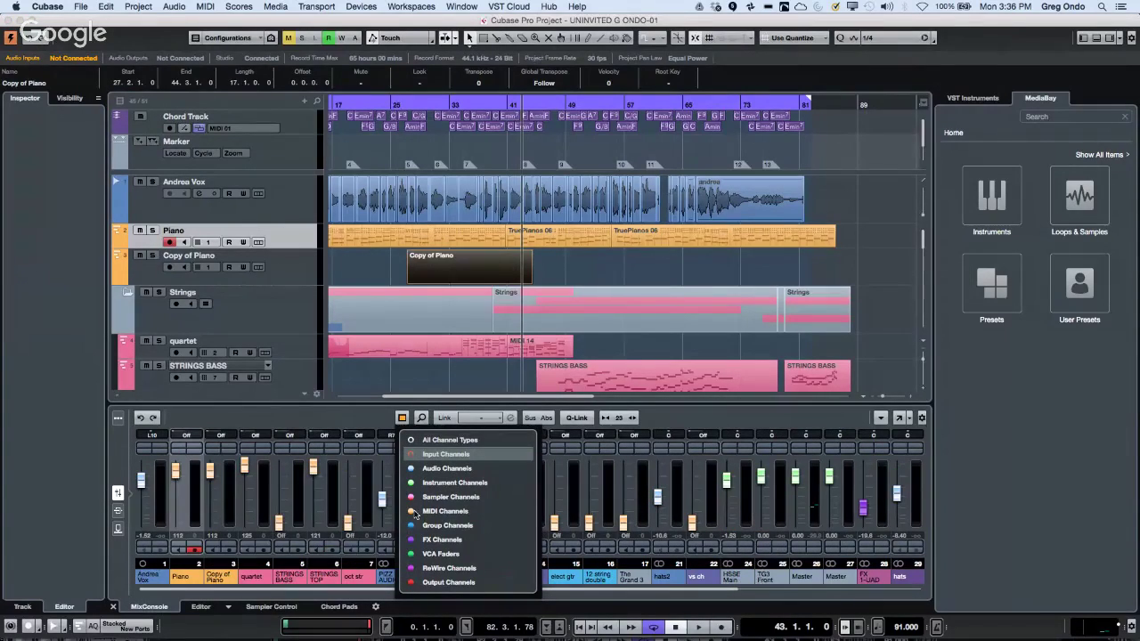
click(416, 512)
click(416, 513)
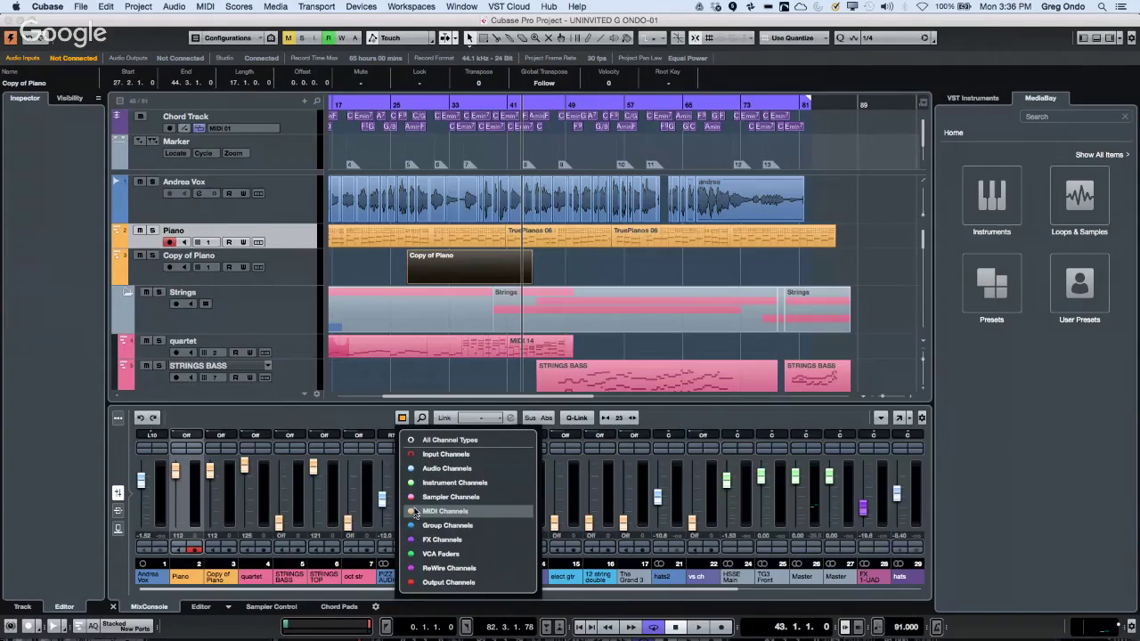
click(482, 376)
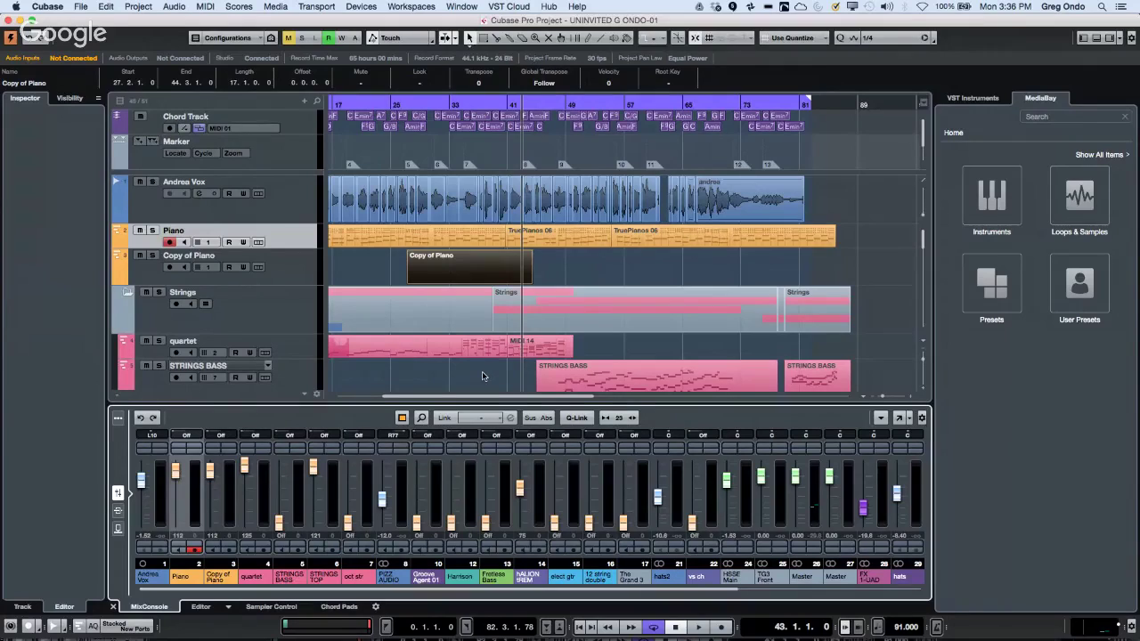
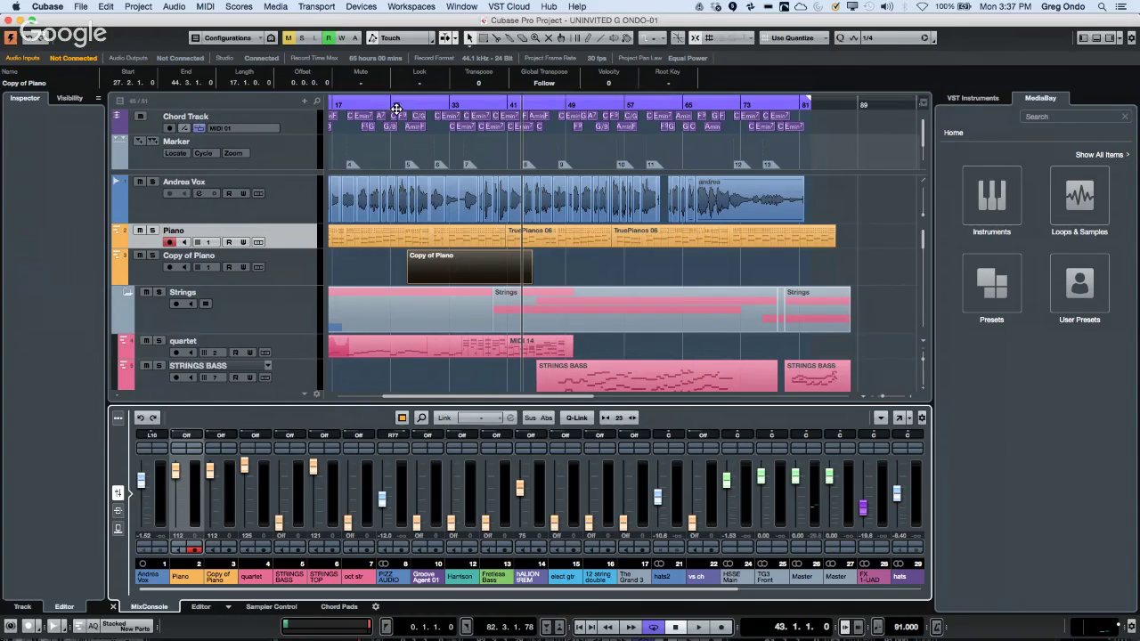
Open the Copy of Piano part in the Key Editor in its own window.
double_click(465, 262)
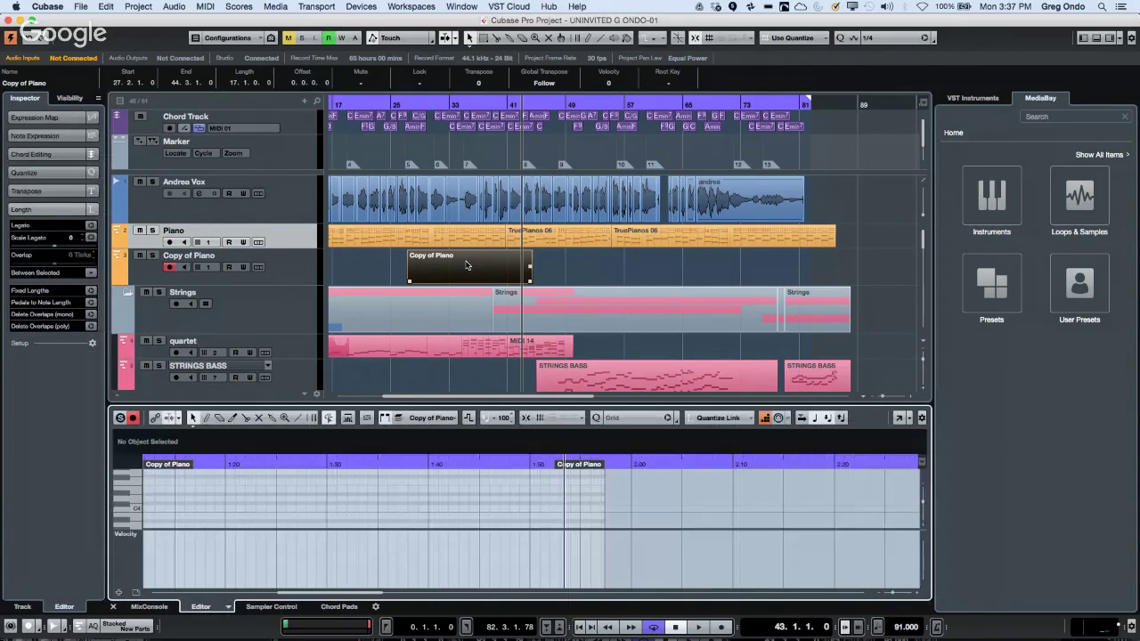
click(899, 418)
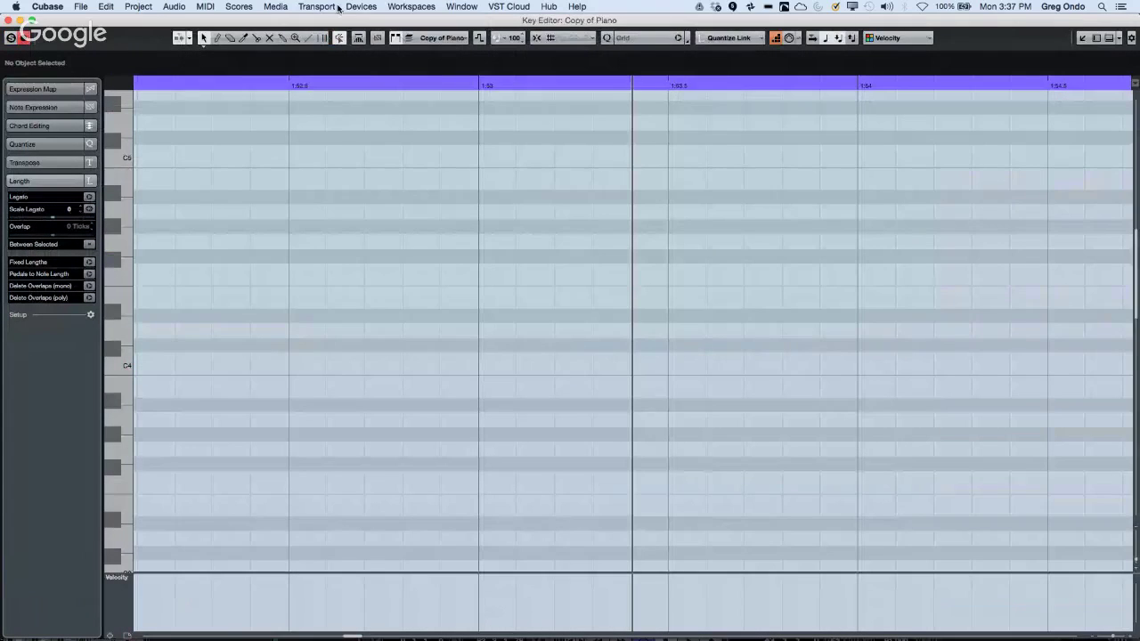
click(373, 88)
key(g)
key(g)
key(g)
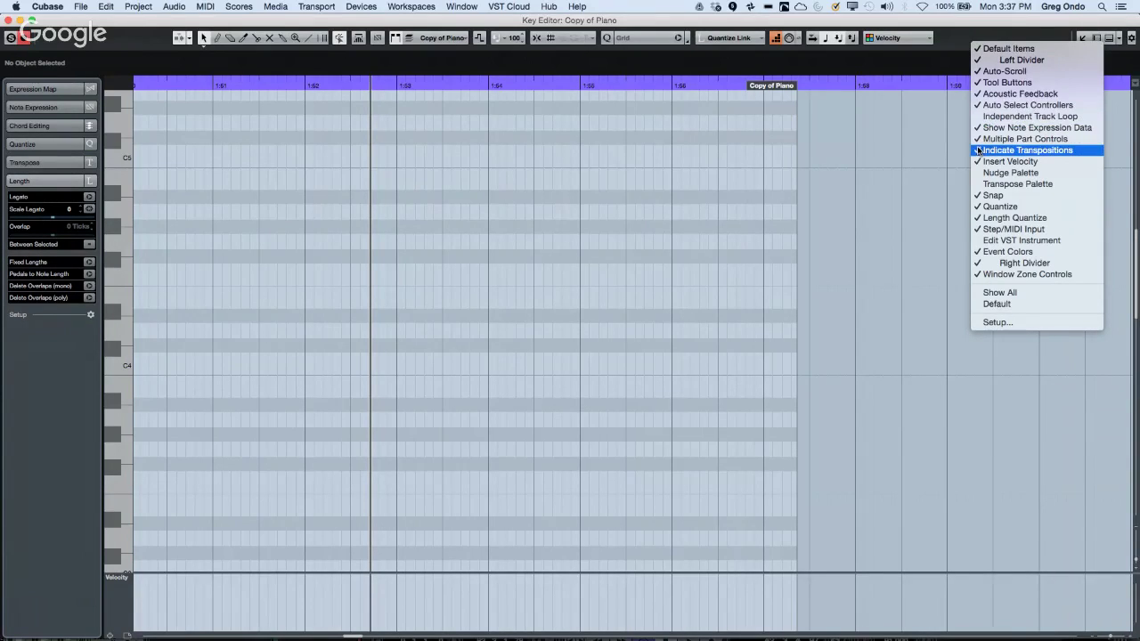
Examine the Key Editor's list of toolbar elements and the available Length Quantize values.
click(710, 155)
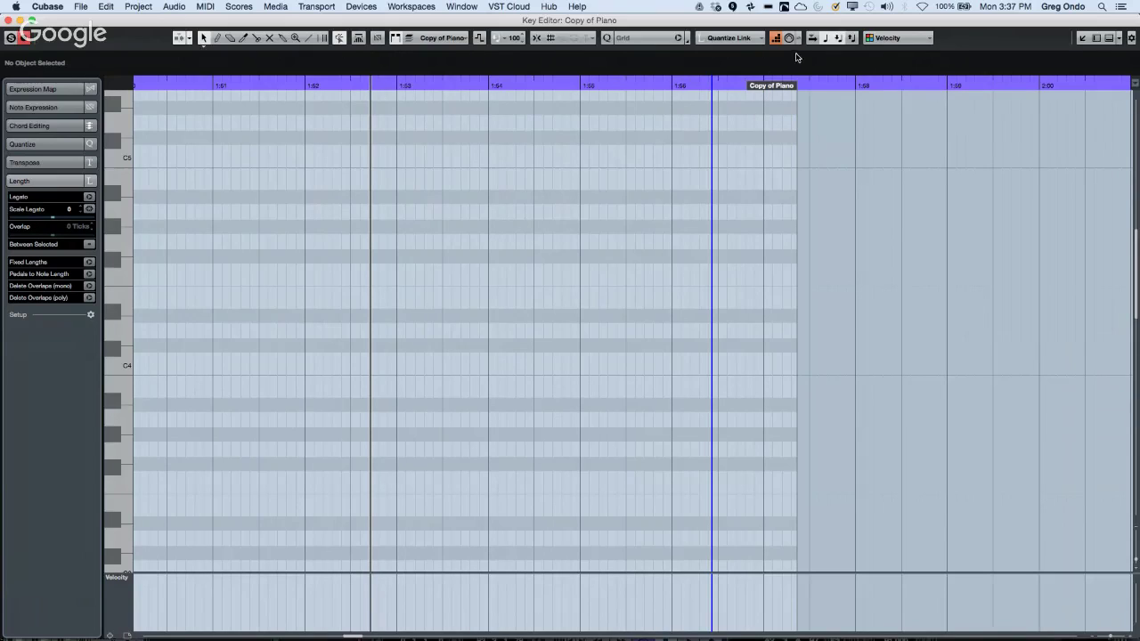
click(739, 42)
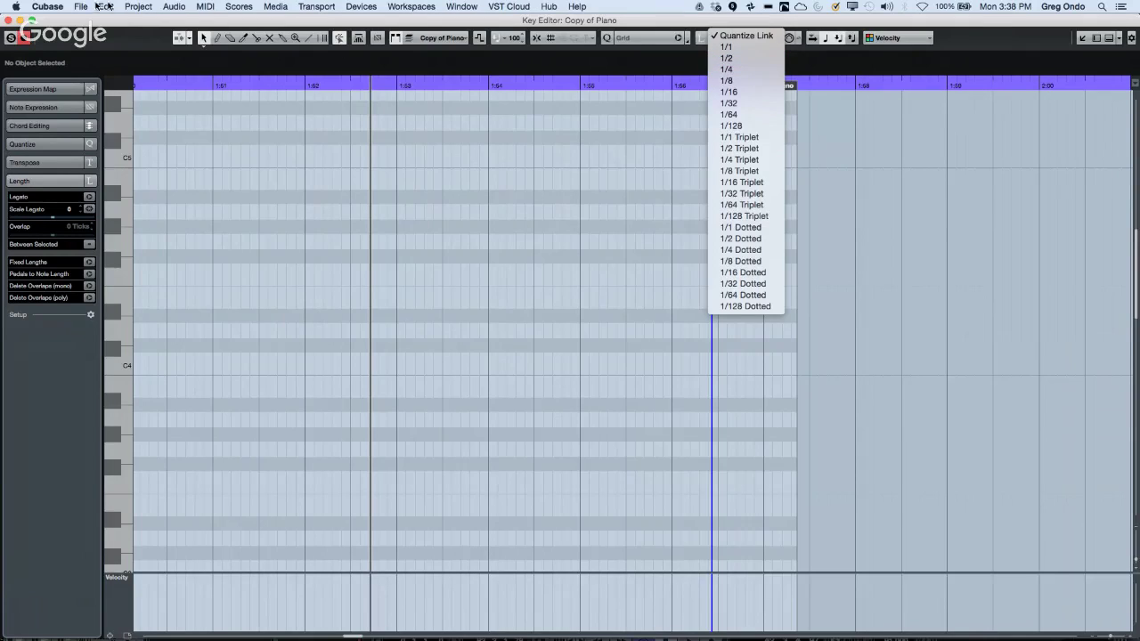
click(39, 7)
Open the Preferences and examine the Project & MixConsole page and the General page's choices for Open Projects in Last Used View.
click(44, 7)
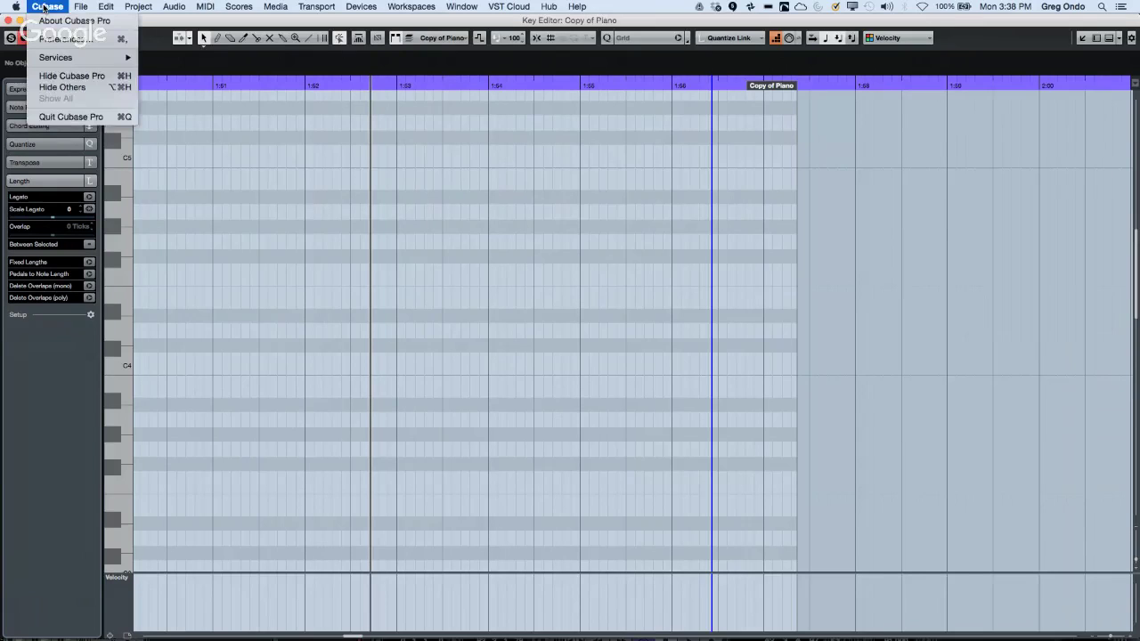
click(68, 41)
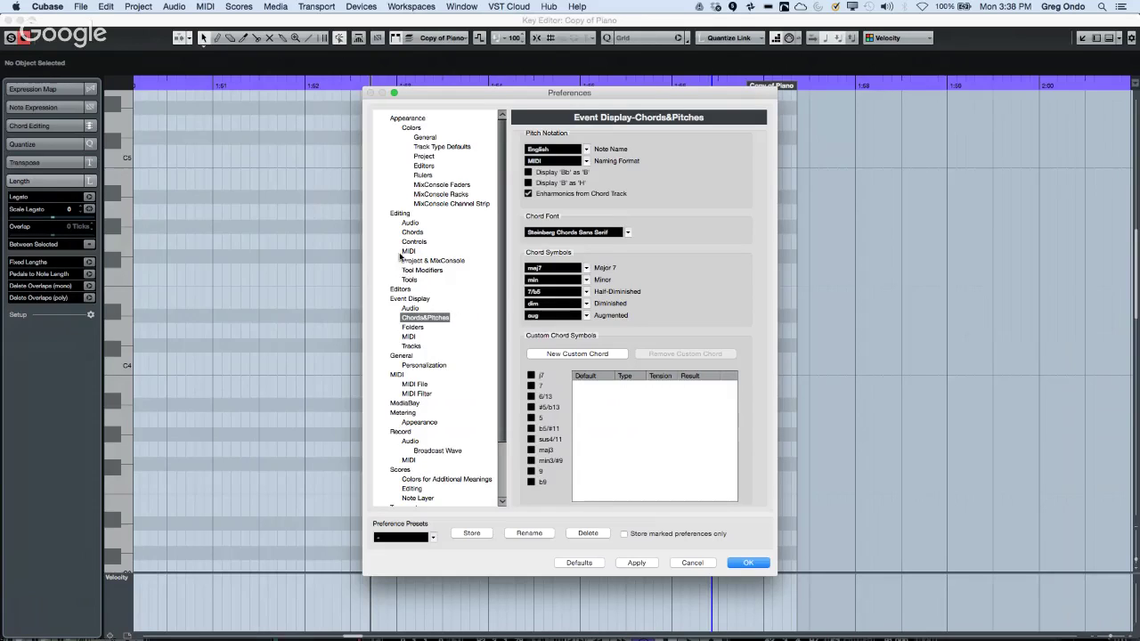
click(410, 260)
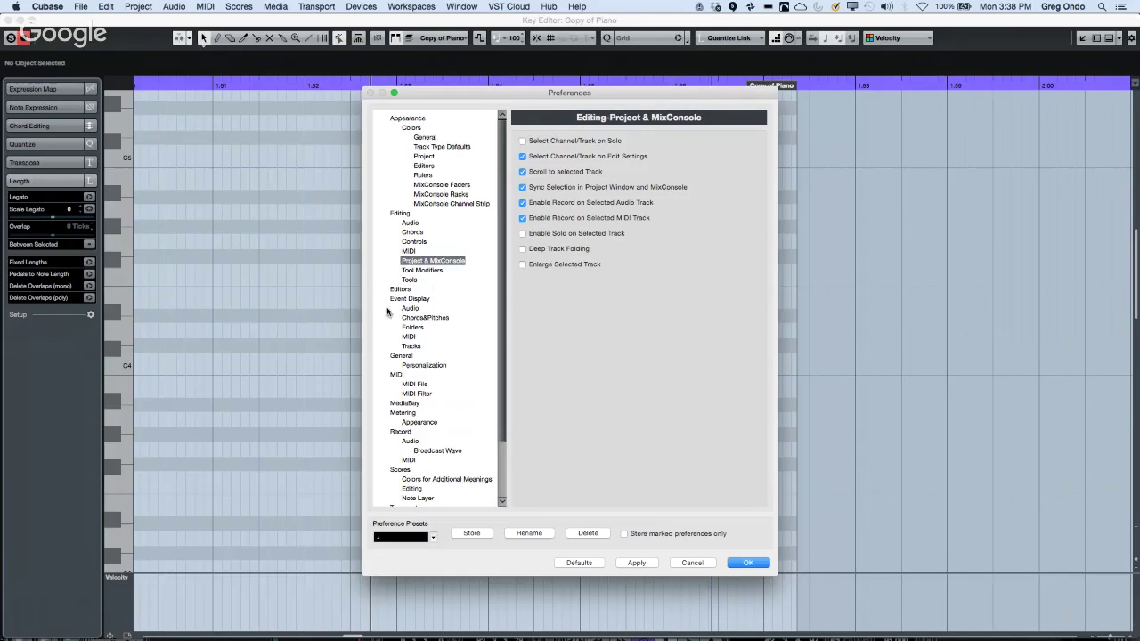
click(401, 356)
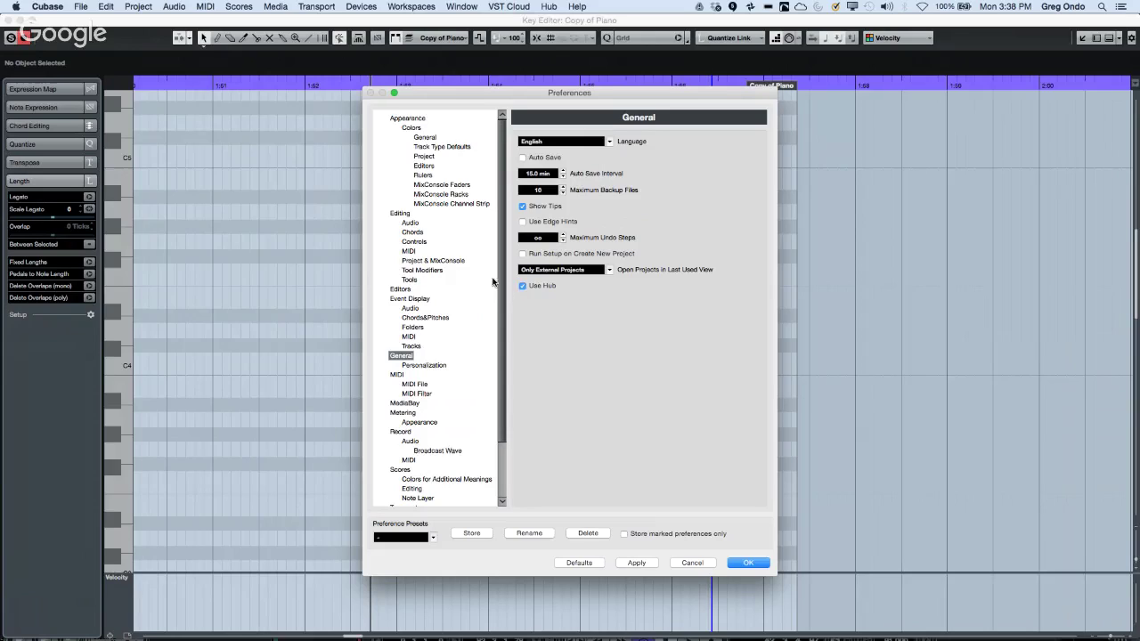
click(563, 276)
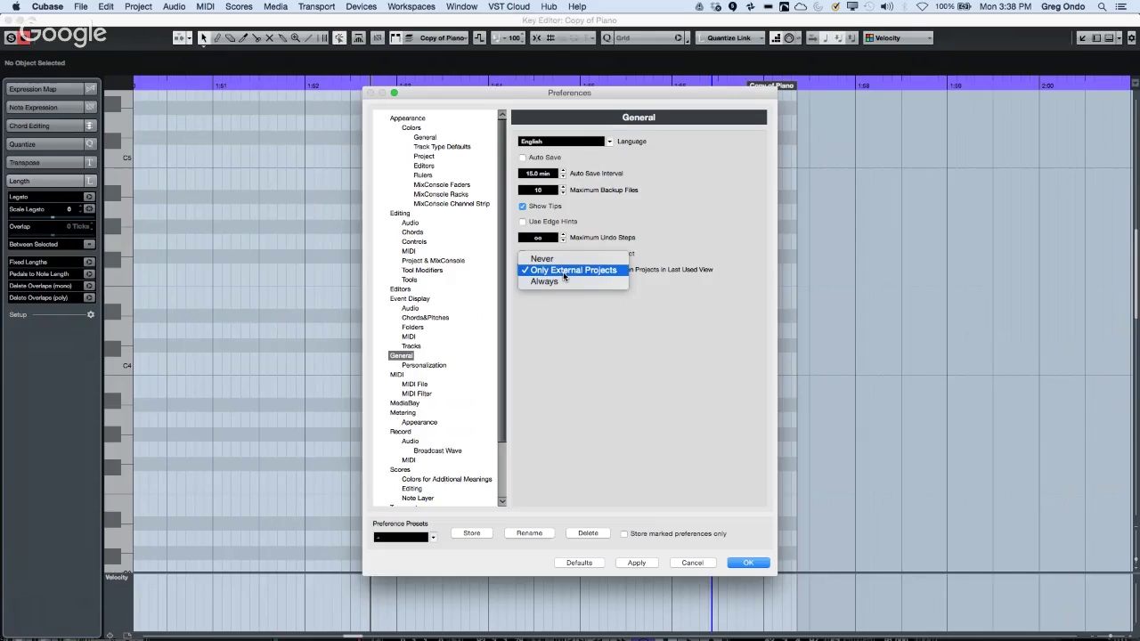
click(563, 273)
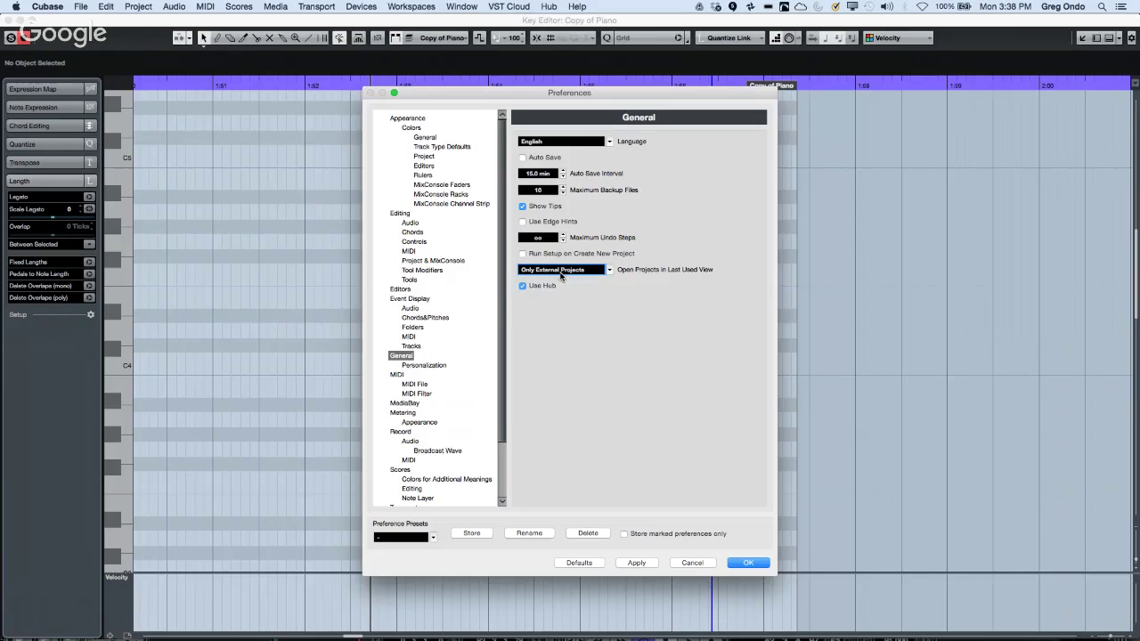
Turn off Use Hub in the General preferences and check the Personalization page.
click(524, 287)
click(426, 367)
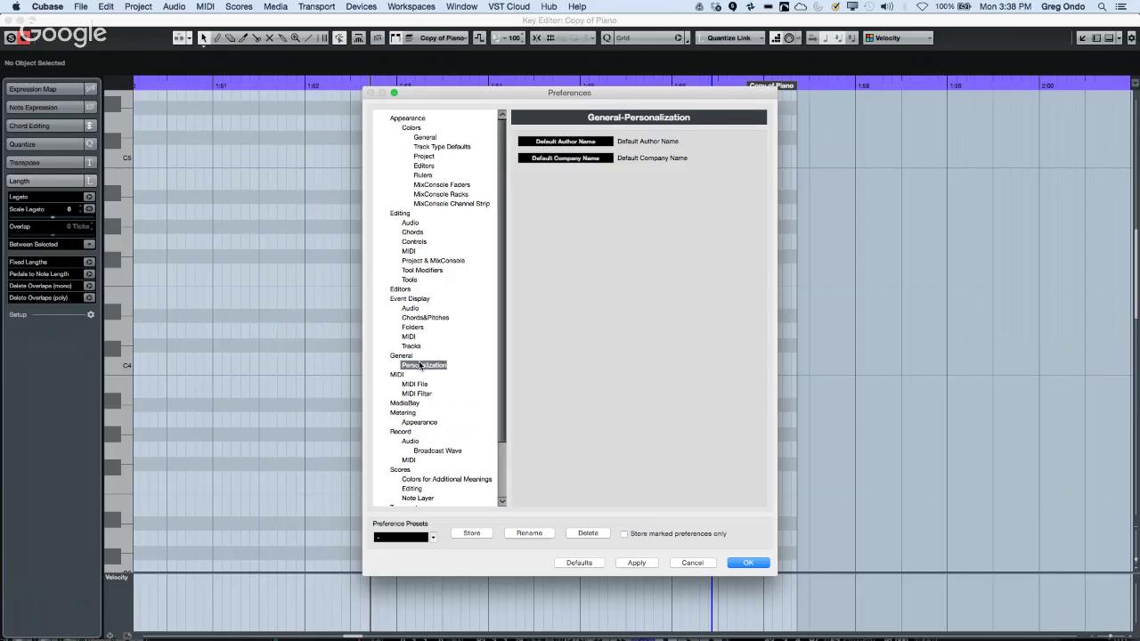
click(401, 356)
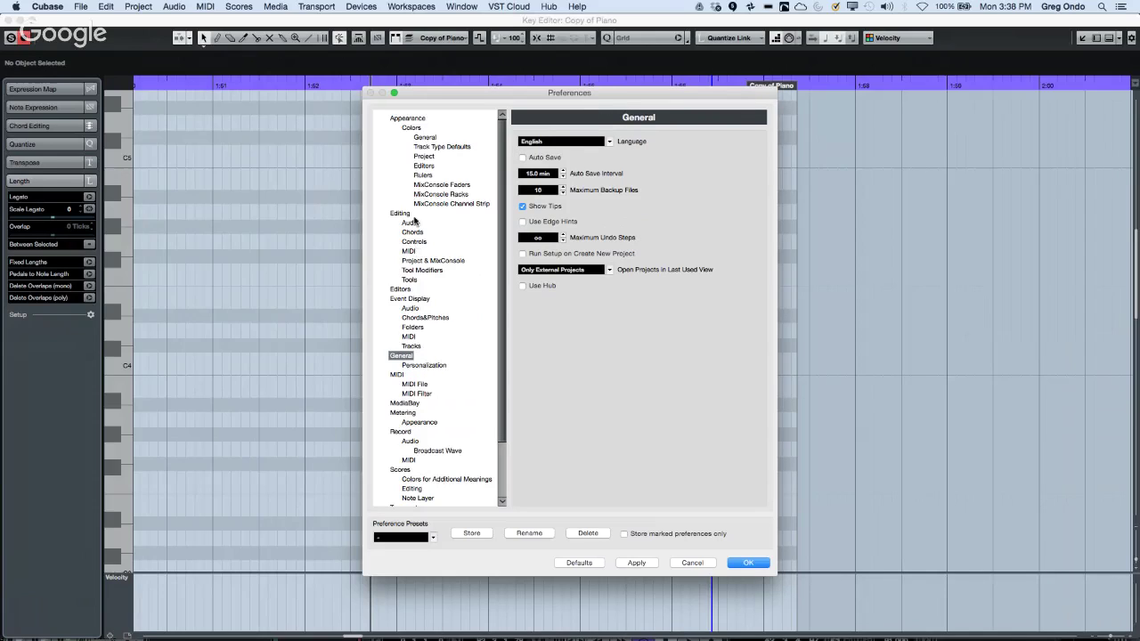
Examine the Project & MixConsole, Editing, Editors and Event Display preference pages.
click(426, 261)
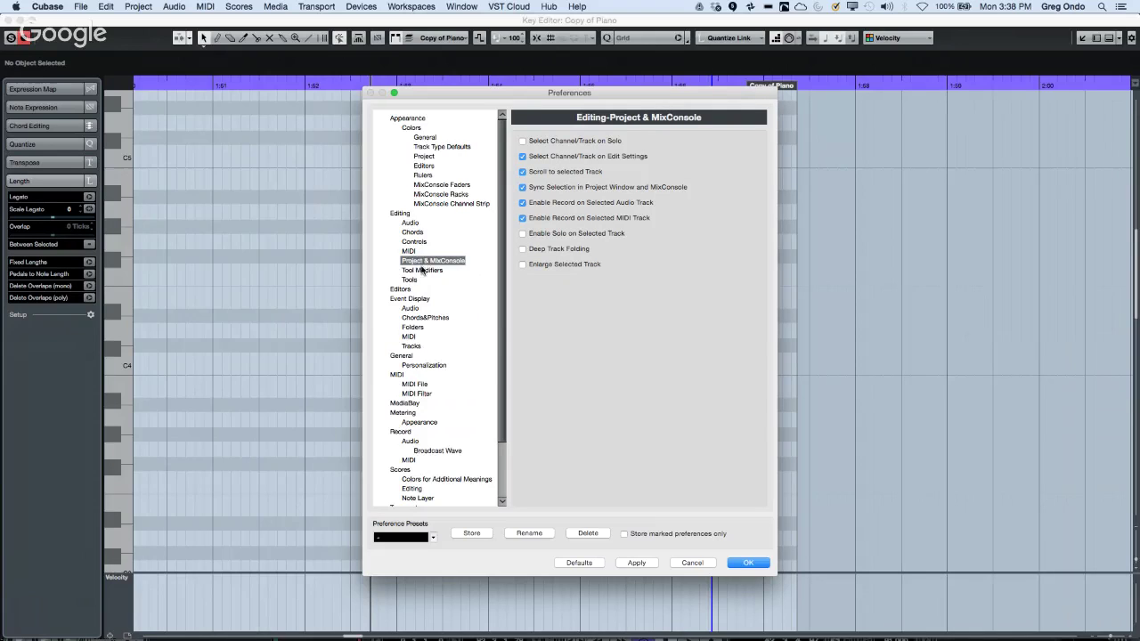
click(400, 215)
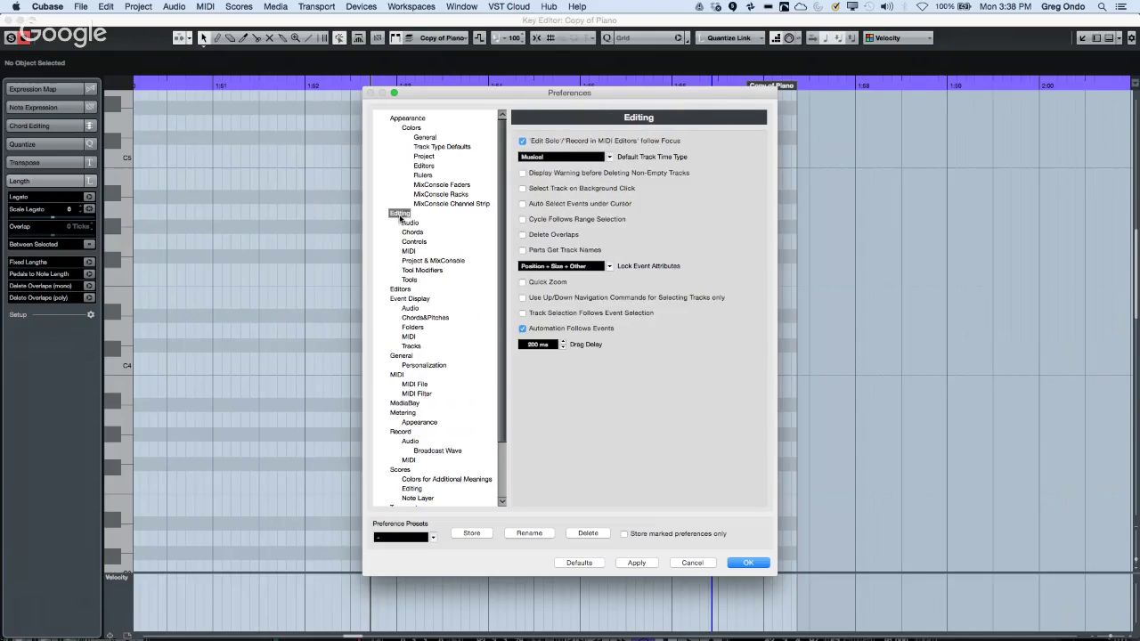
click(408, 290)
click(409, 299)
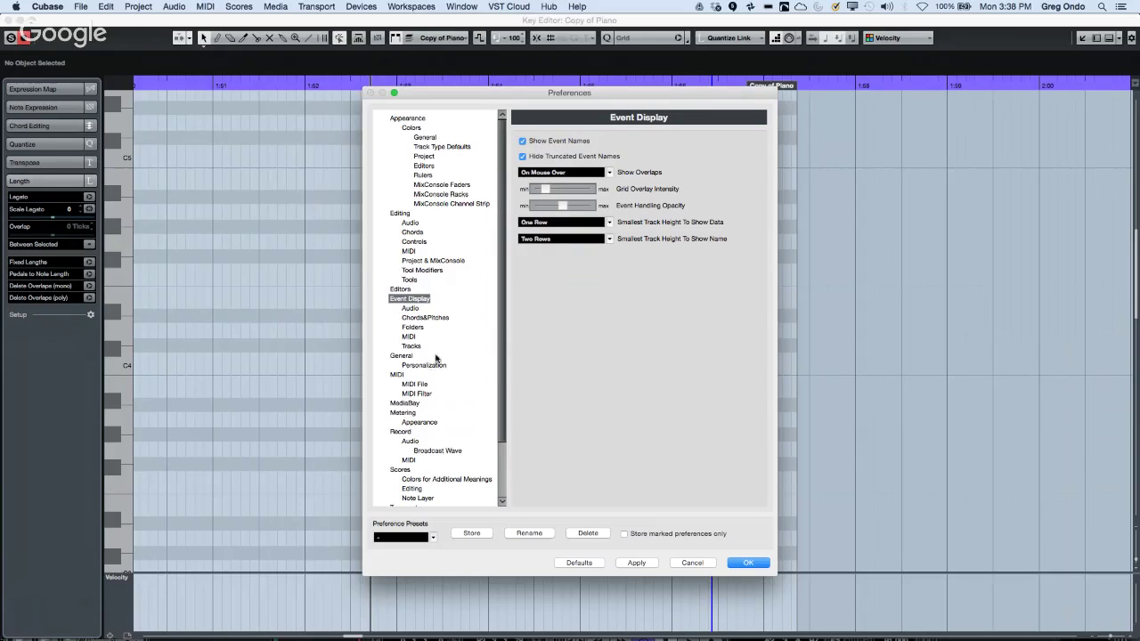
In the General preferences, keep Open Projects in Last Used View at Only External Projects and turn Use Hub back on.
click(402, 357)
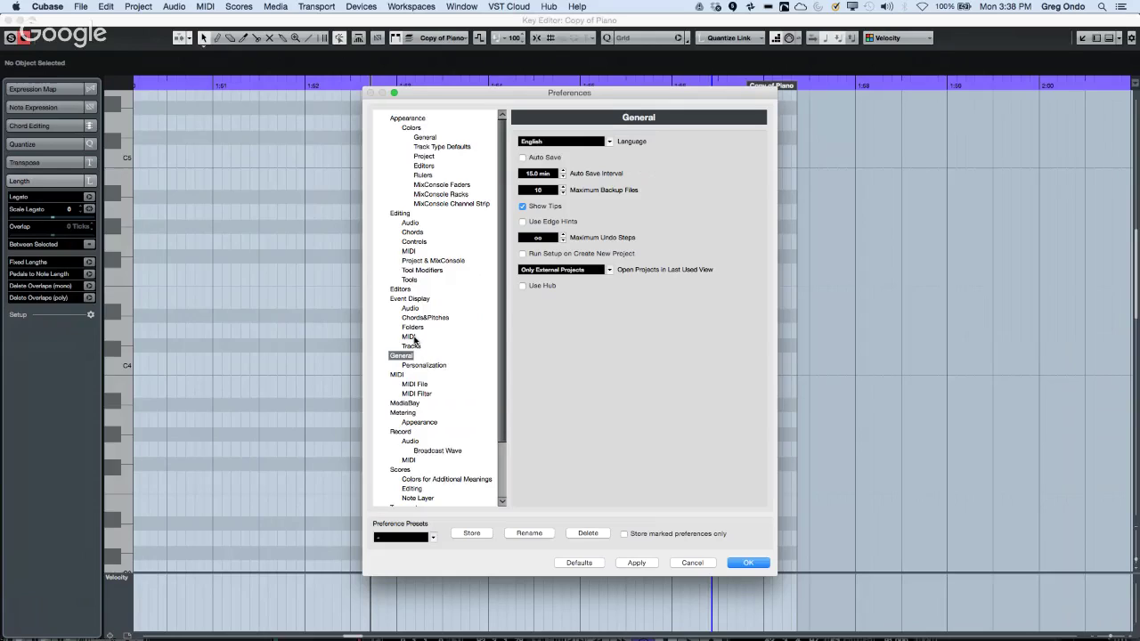
click(611, 271)
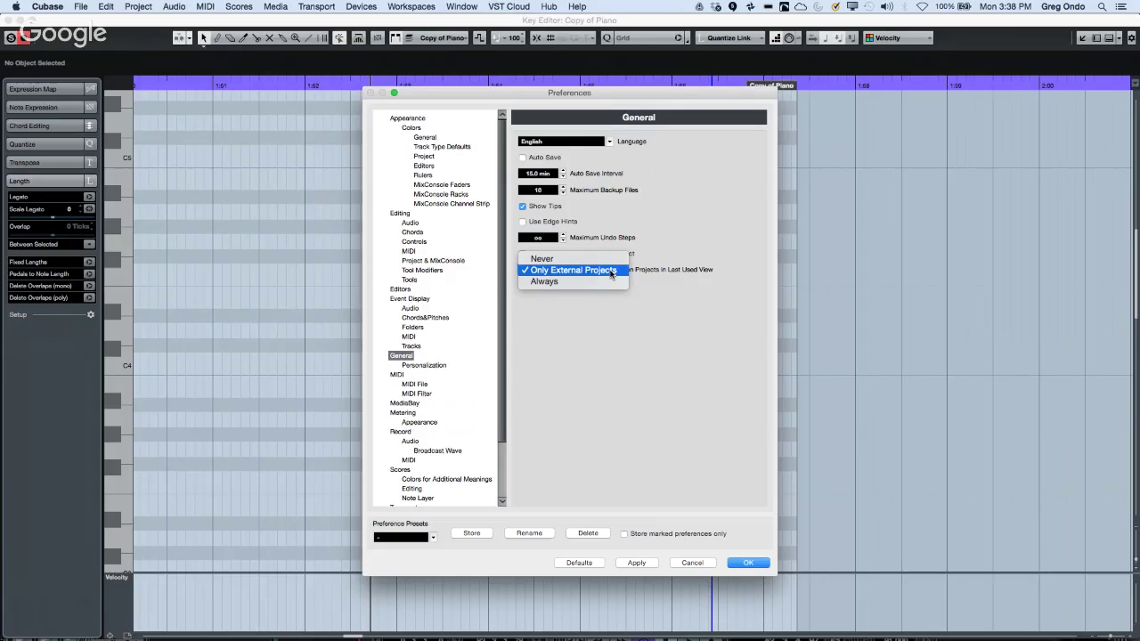
click(611, 271)
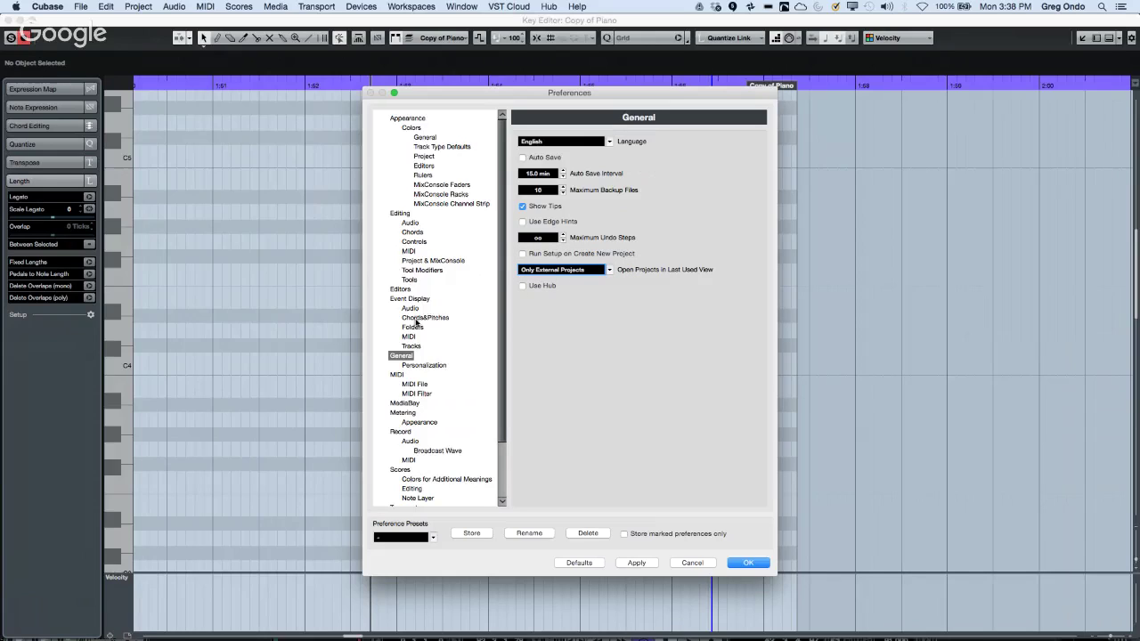
click(523, 286)
Examine the VST, Broadcast Wave, Project & MixConsole and Editing preference pages.
scroll(427, 450, down, 3)
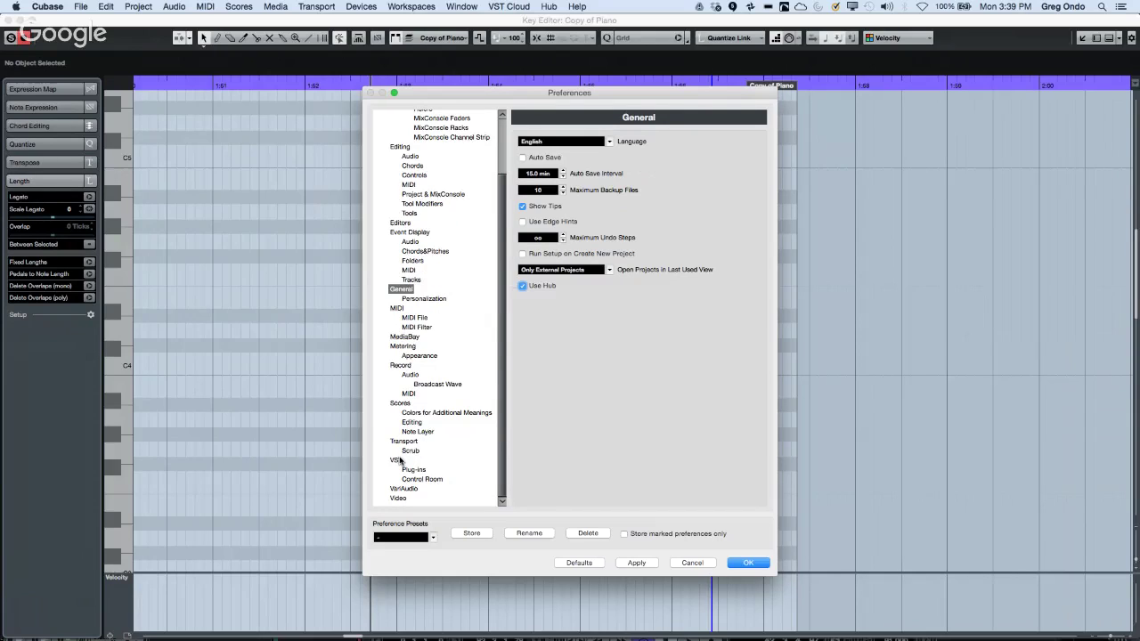
click(397, 460)
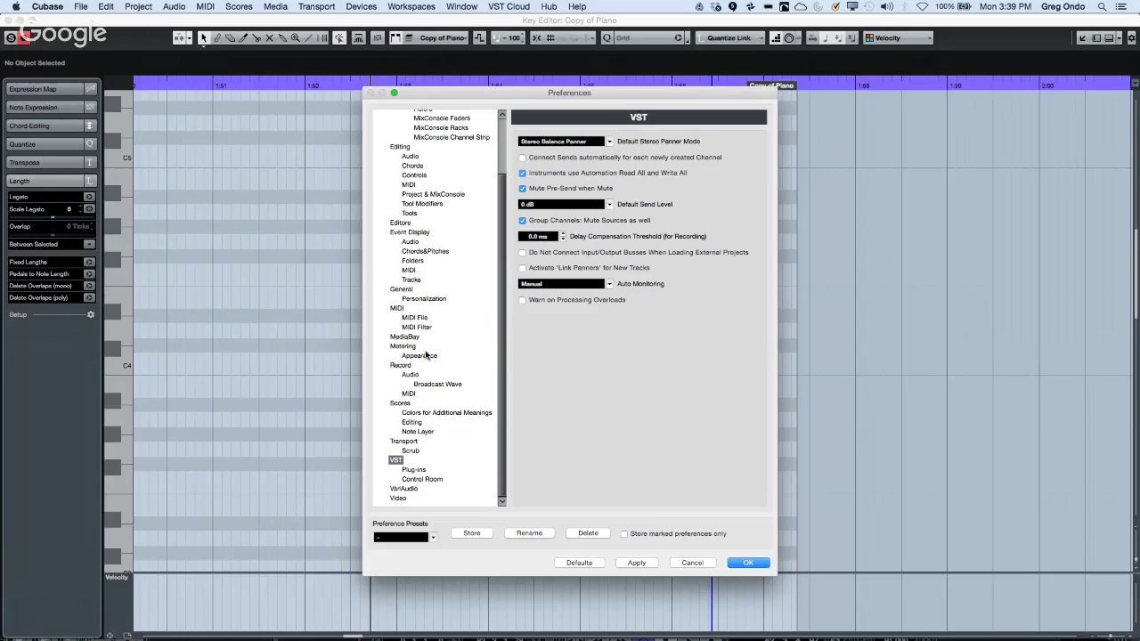
click(445, 384)
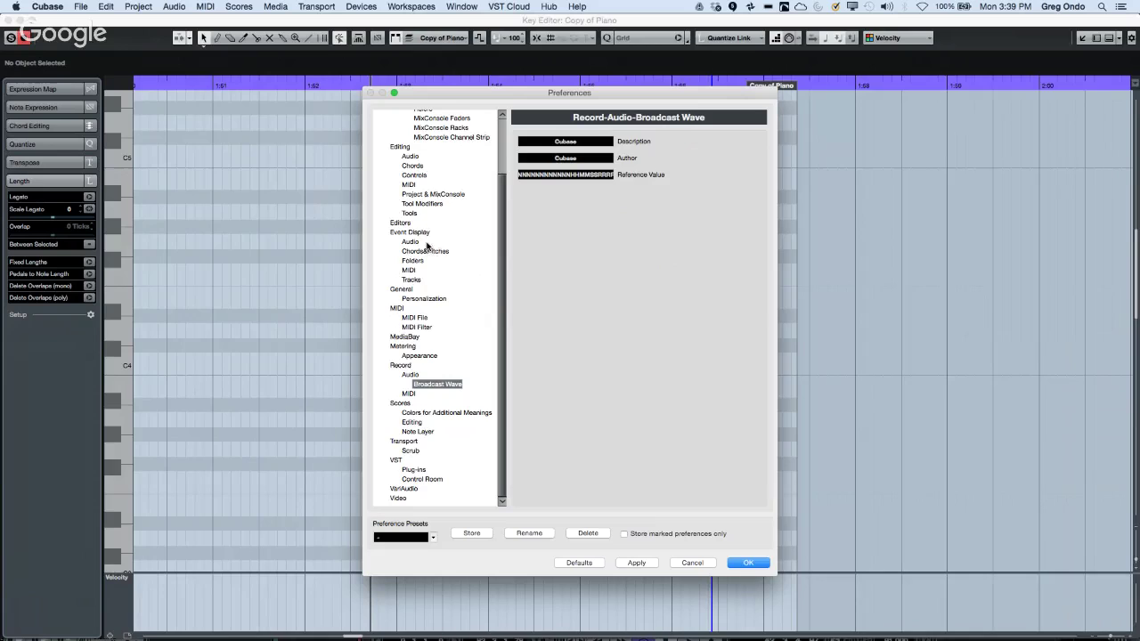
click(446, 198)
click(404, 148)
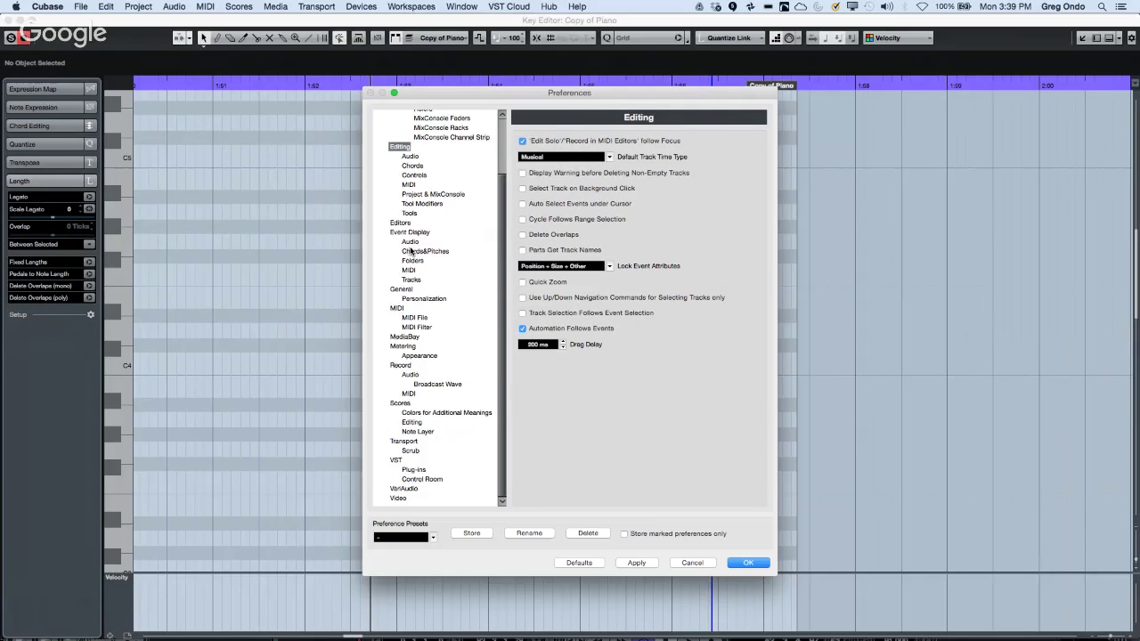
scroll(412, 252, up, 5)
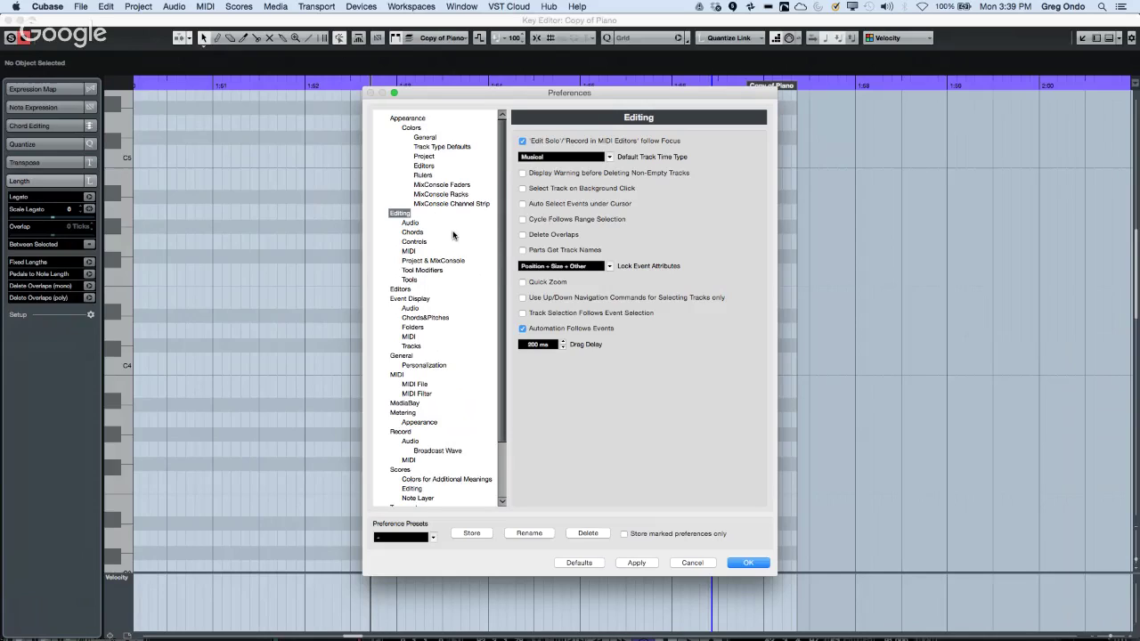
Go through the Appearance color preference pages, from MixConsole Channel Strip back to the main Appearance entry.
key(Up)
key(Up)
key(Up)
key(Up)
key(Up)
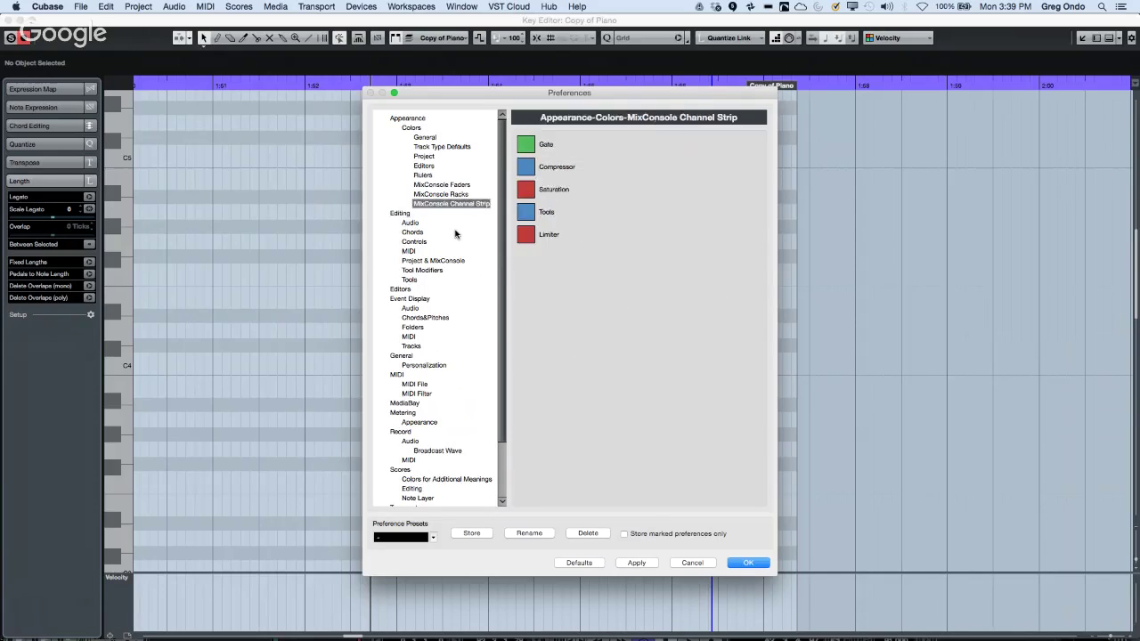
key(Up)
key(Up)
key(Up)
key(Up)
key(Up)
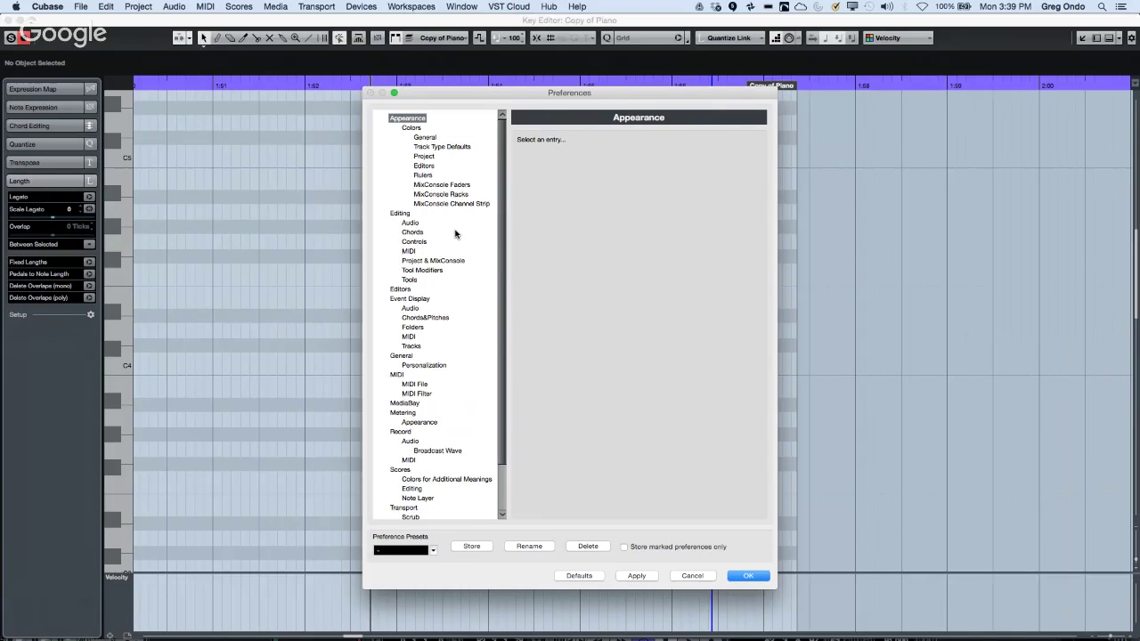
Examine the Editing preference pages from Audio and Chords through Tool Modifiers and Tools, and then the Editors page.
click(411, 222)
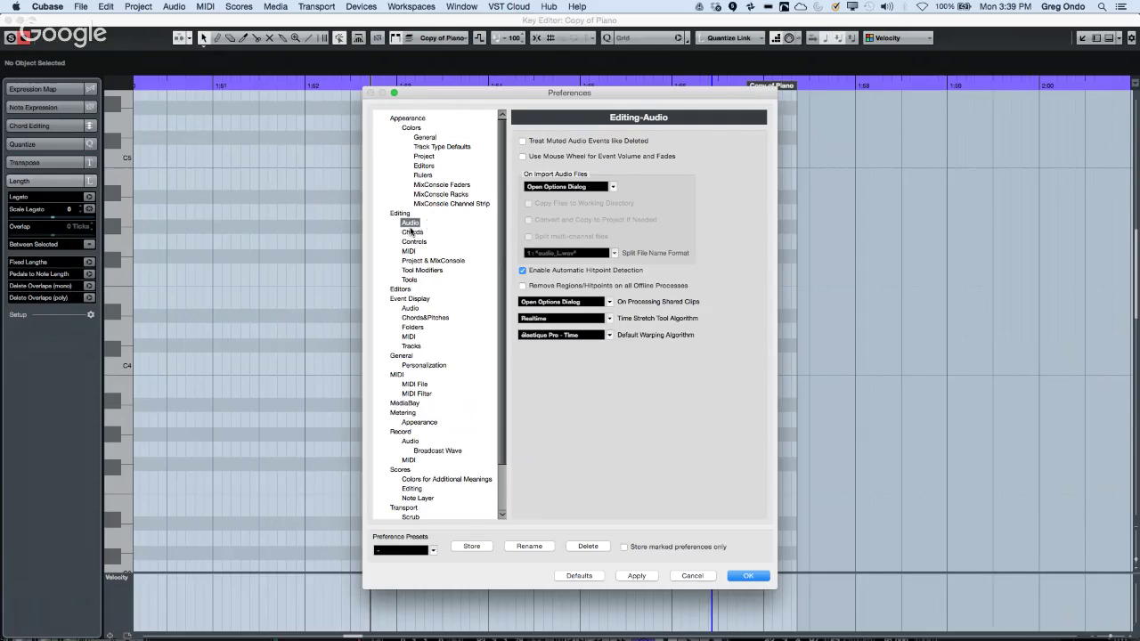
click(414, 242)
click(411, 224)
click(399, 214)
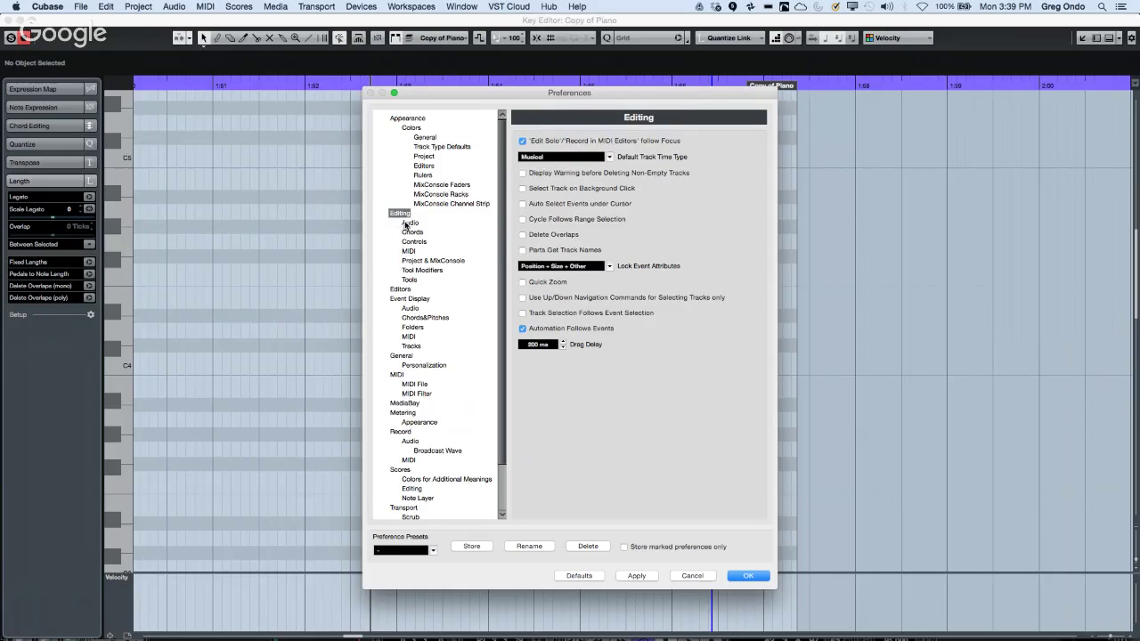
click(406, 224)
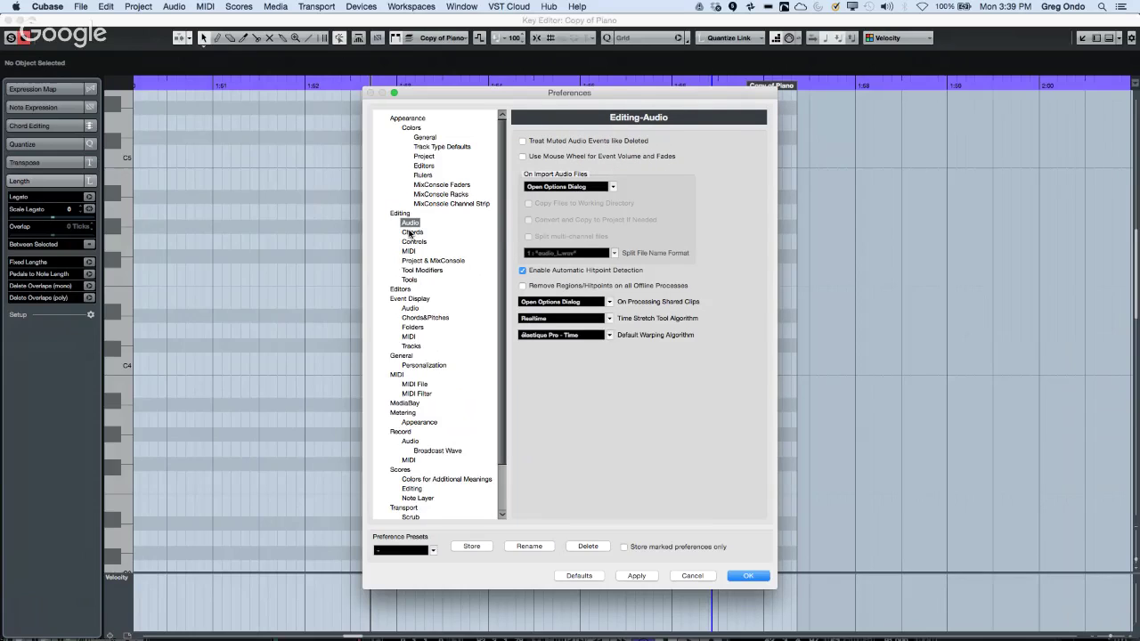
click(412, 232)
click(412, 242)
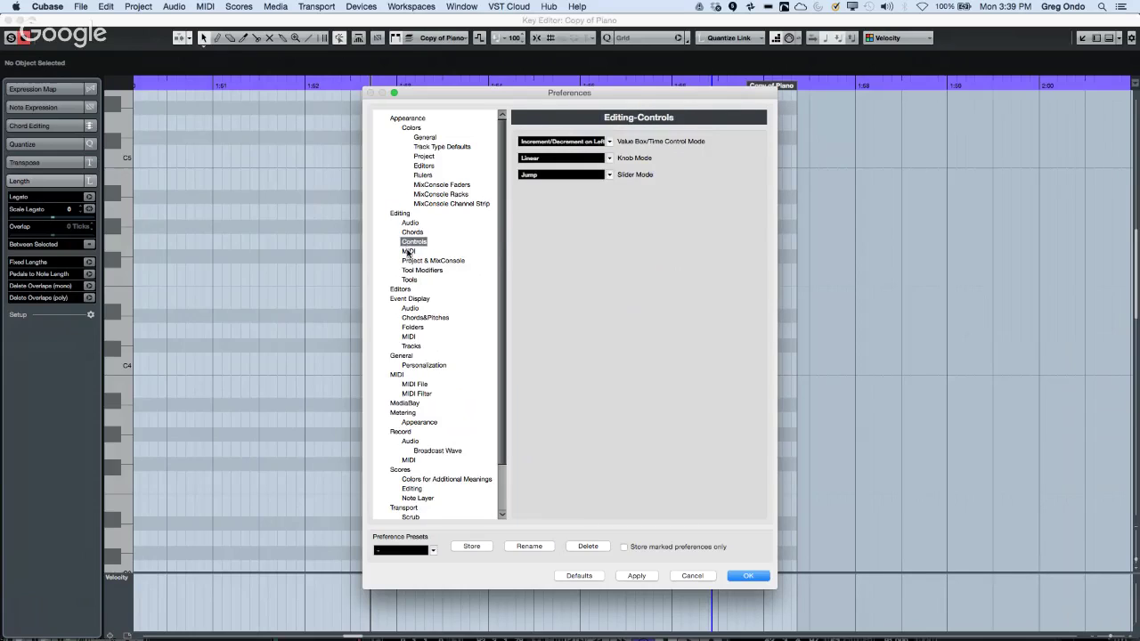
click(408, 253)
click(410, 260)
click(413, 270)
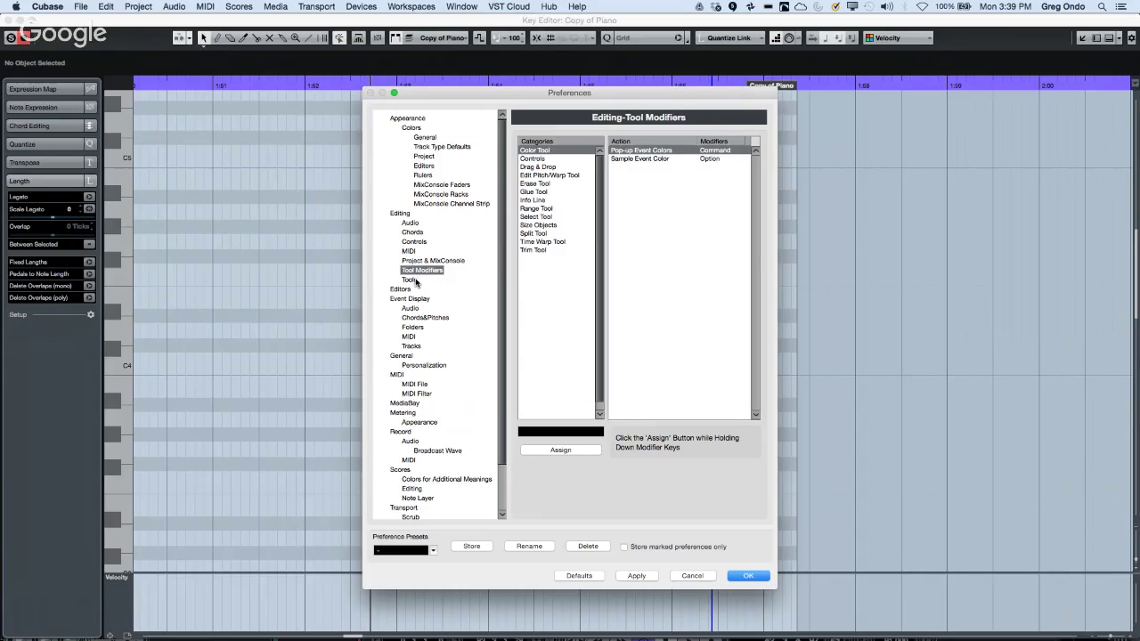
click(417, 281)
click(410, 290)
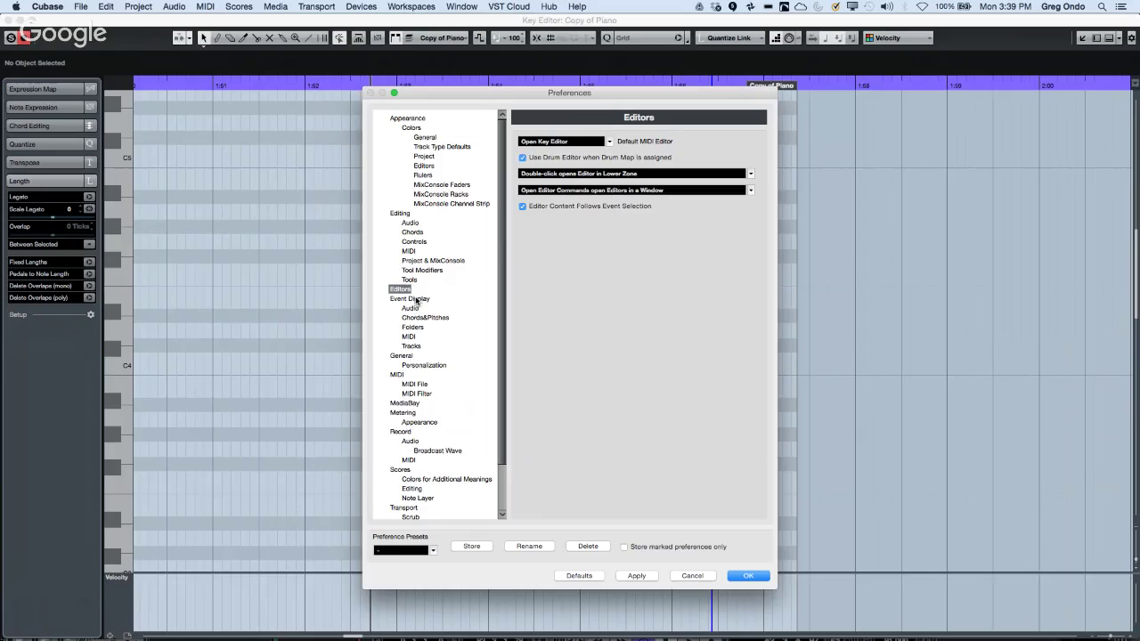
Examine the Event Display preference pages for Audio, Chords & Pitches, Folders, MIDI and Tracks.
click(415, 299)
click(413, 310)
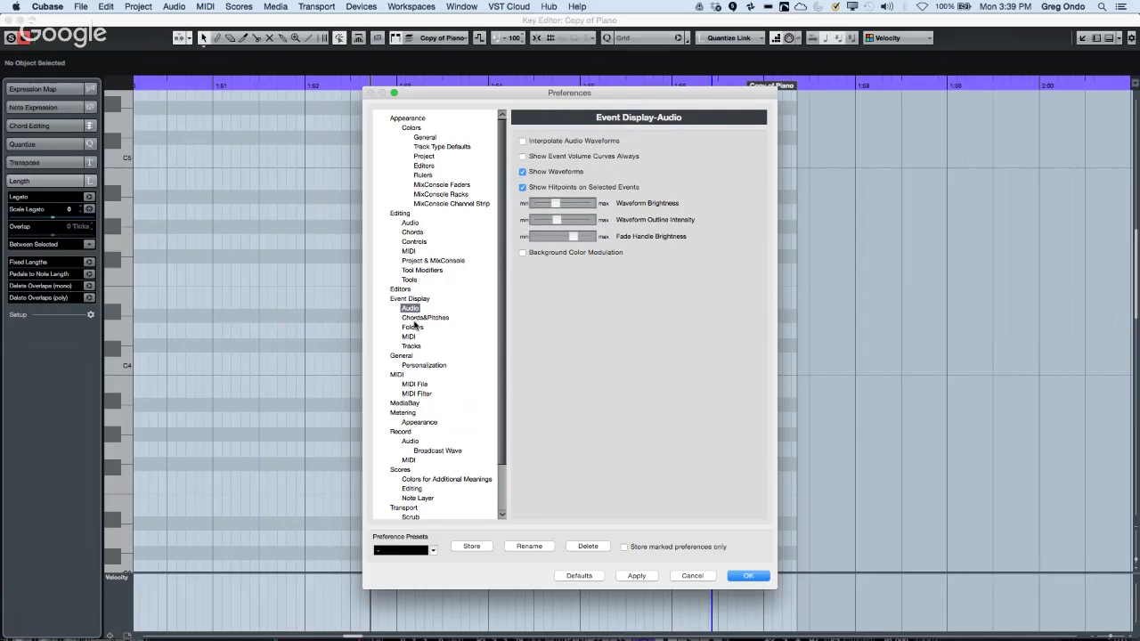
click(419, 318)
click(415, 328)
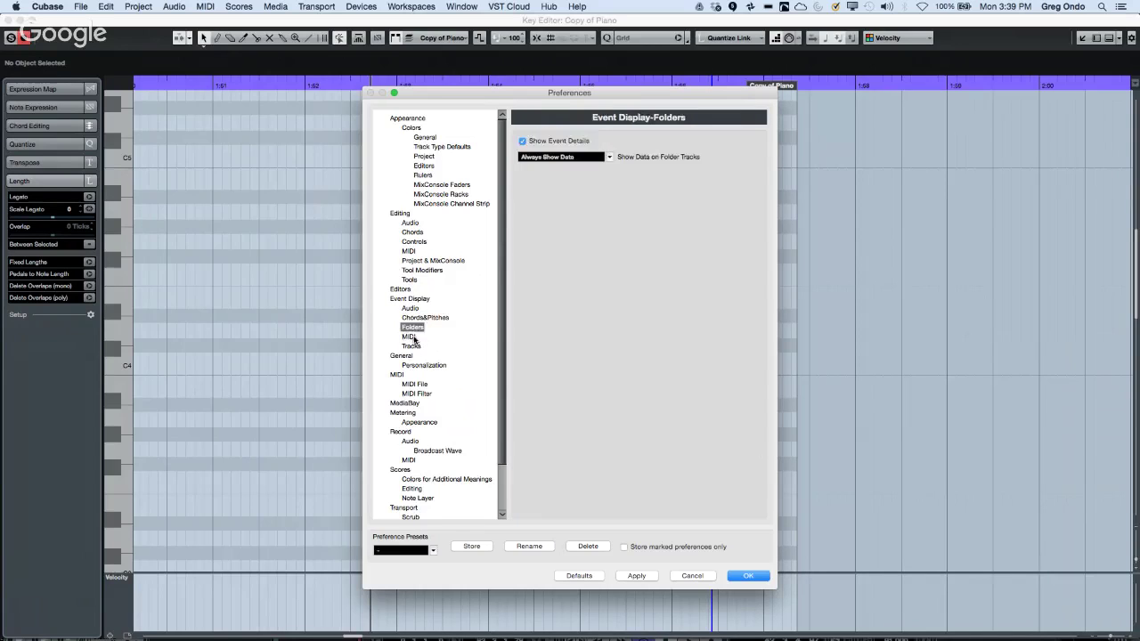
click(417, 338)
click(418, 347)
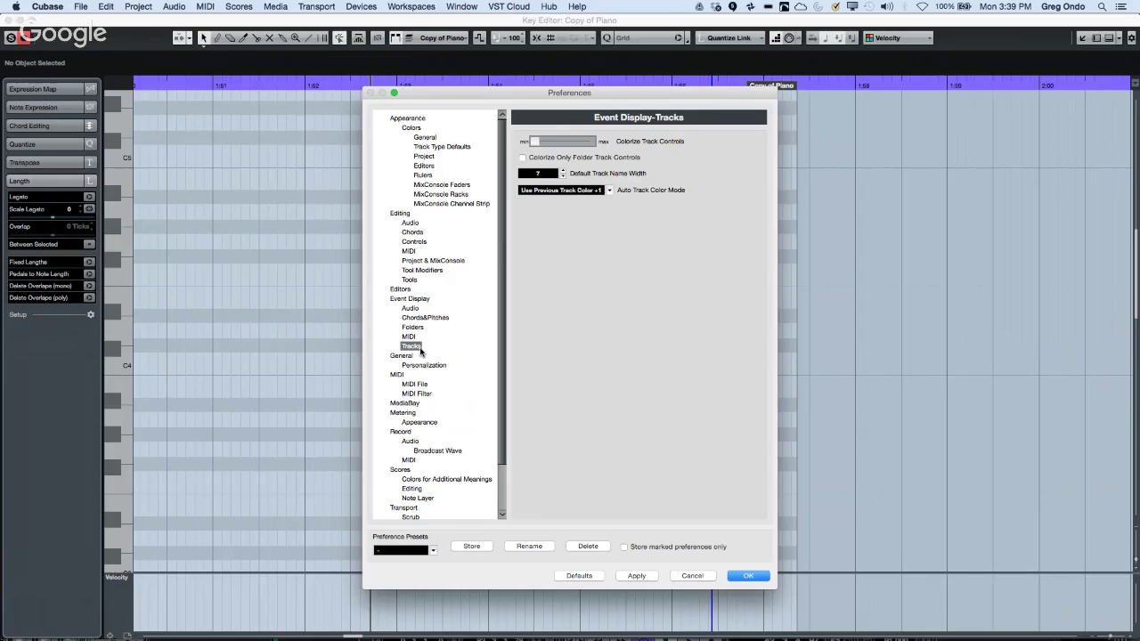
Examine the General, Personalization, MIDI, MediaBay and Metering preference pages, including Metering Appearance.
click(411, 356)
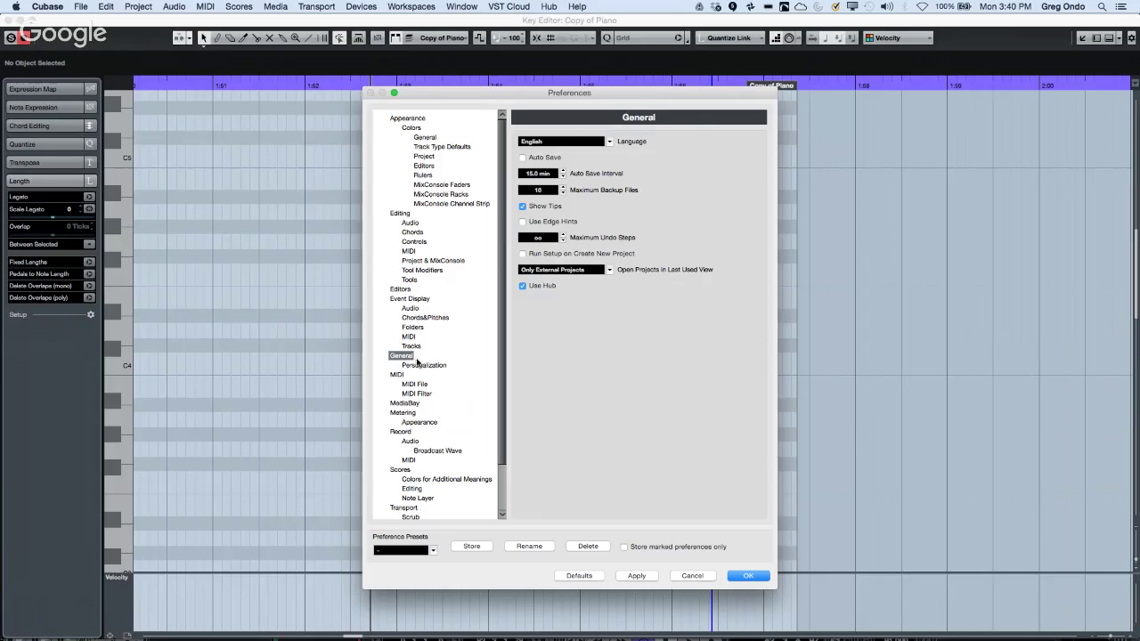
click(420, 365)
click(399, 374)
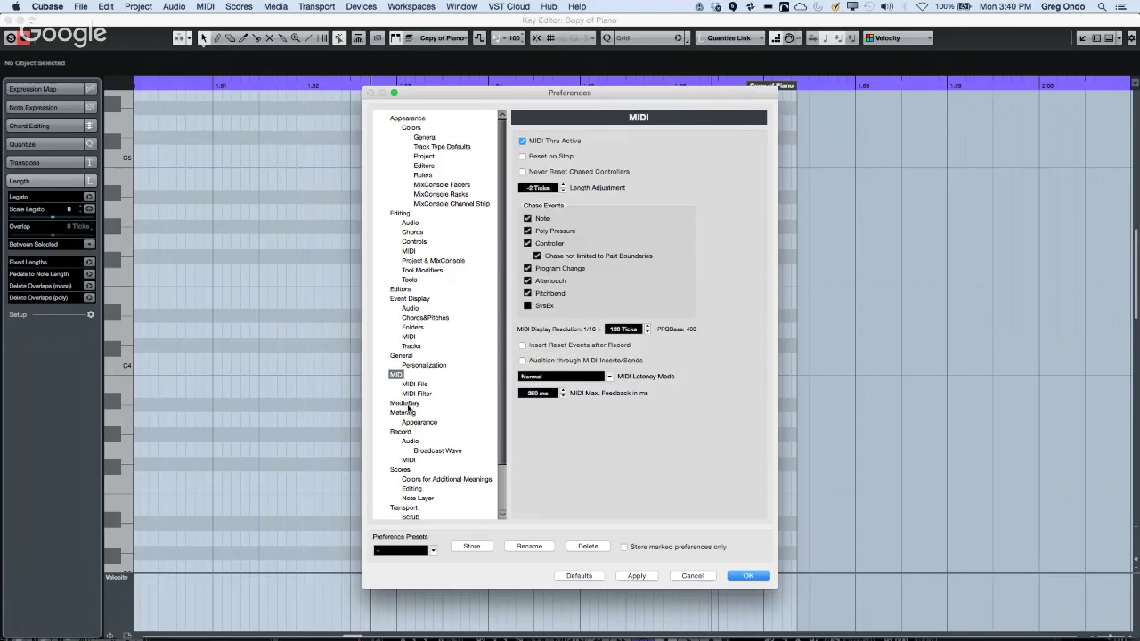
click(406, 403)
click(403, 413)
click(414, 422)
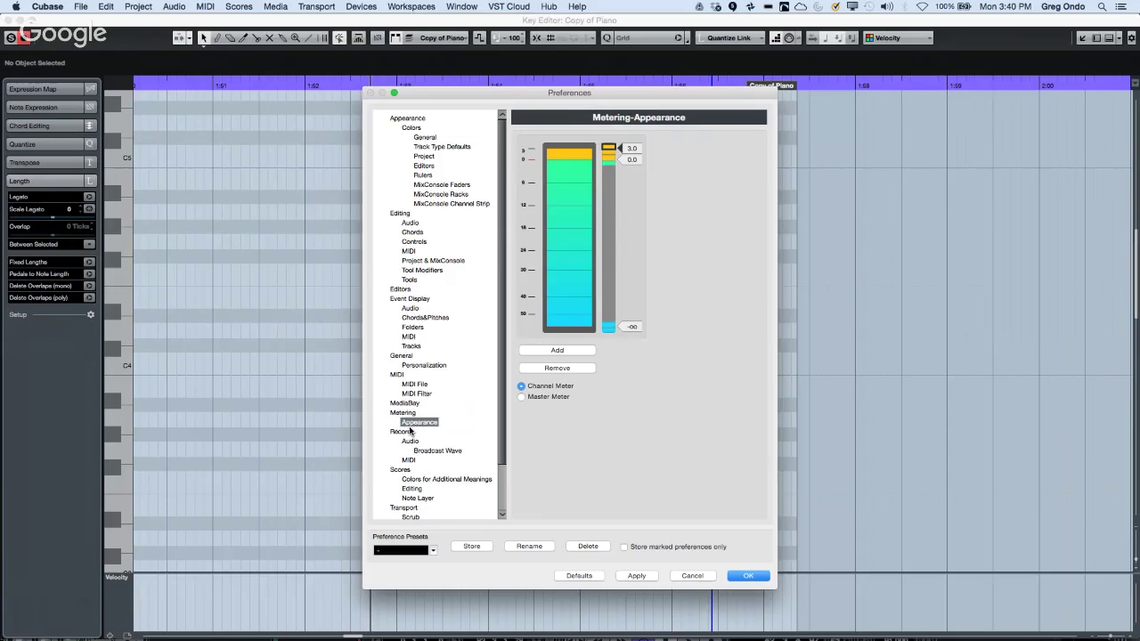
Examine the Record preference pages for Audio, Broadcast Wave and MIDI, and the Scores pages through Note Layer.
click(406, 432)
click(410, 441)
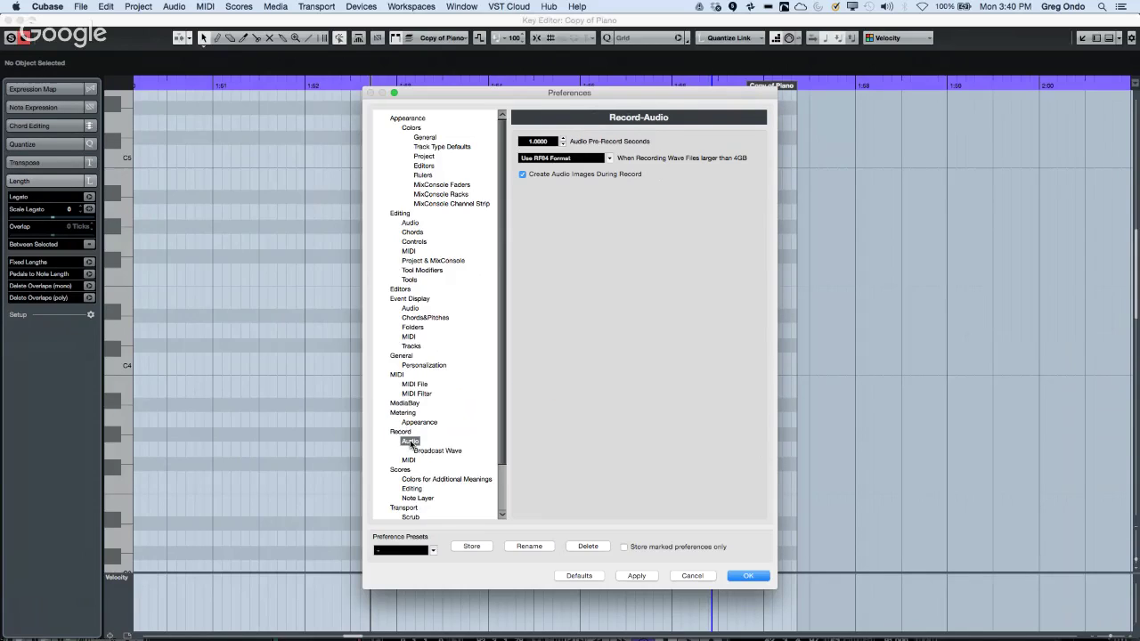
click(415, 449)
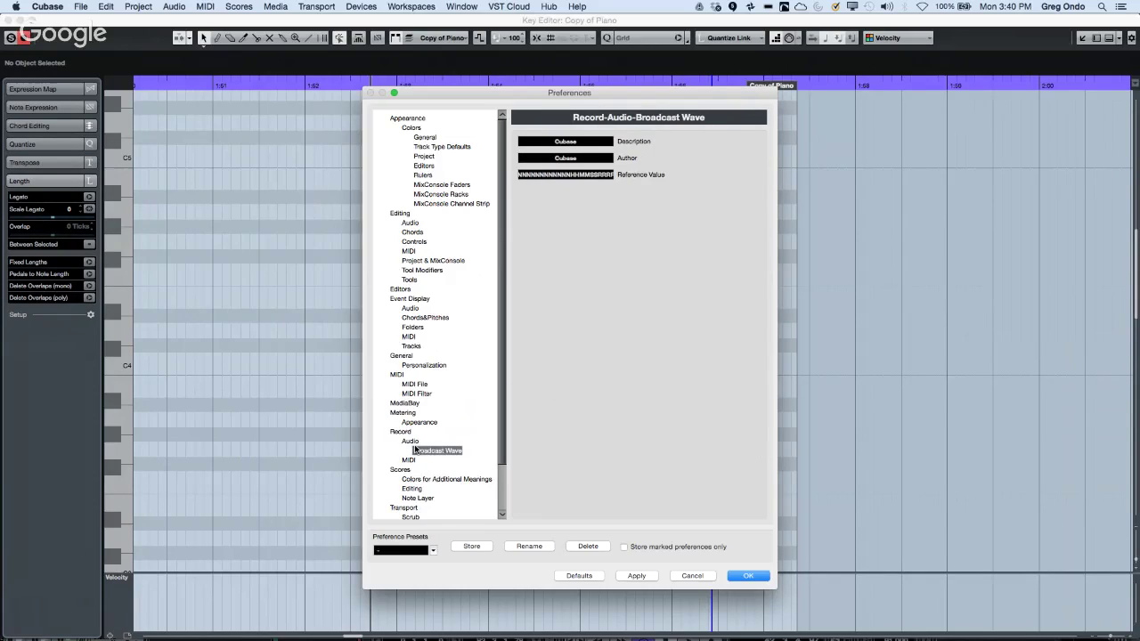
click(416, 460)
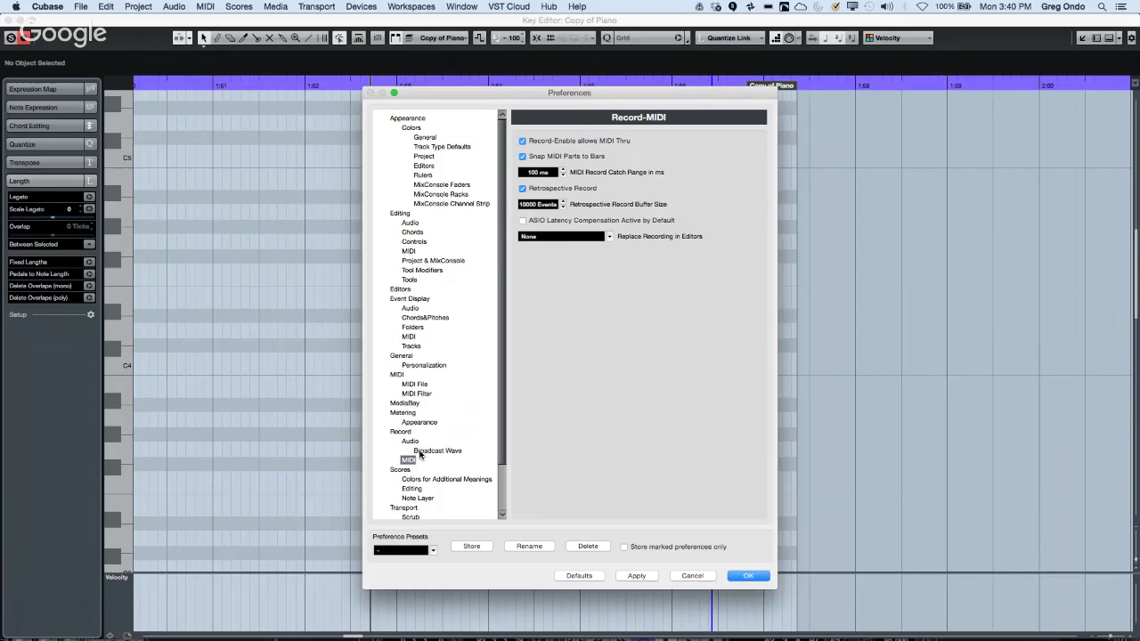
click(406, 470)
click(413, 480)
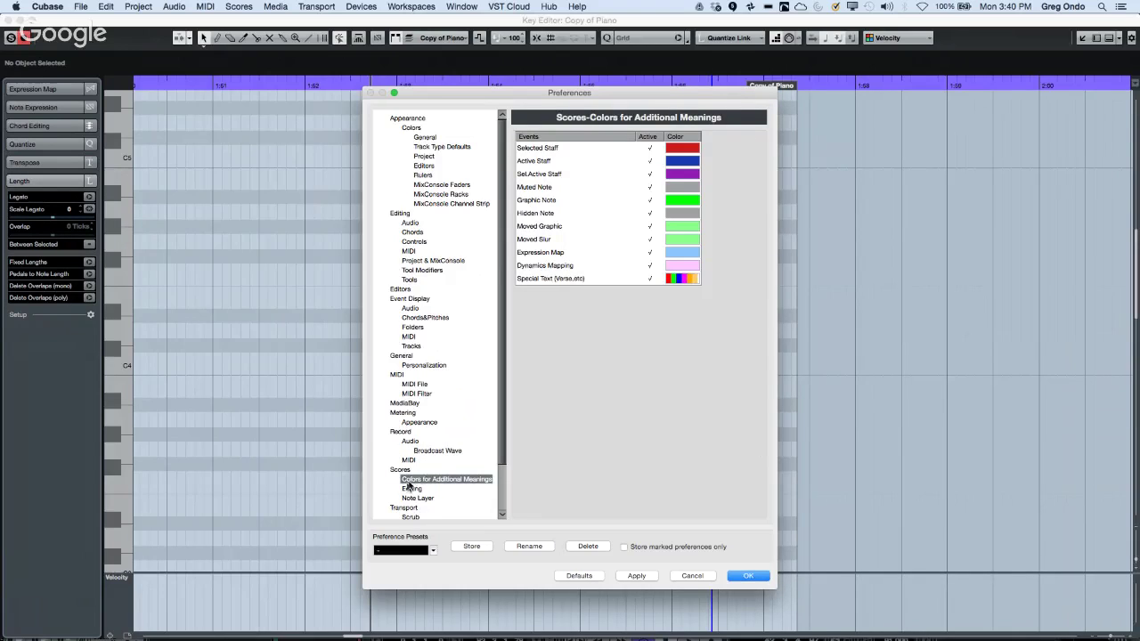
click(406, 490)
click(417, 499)
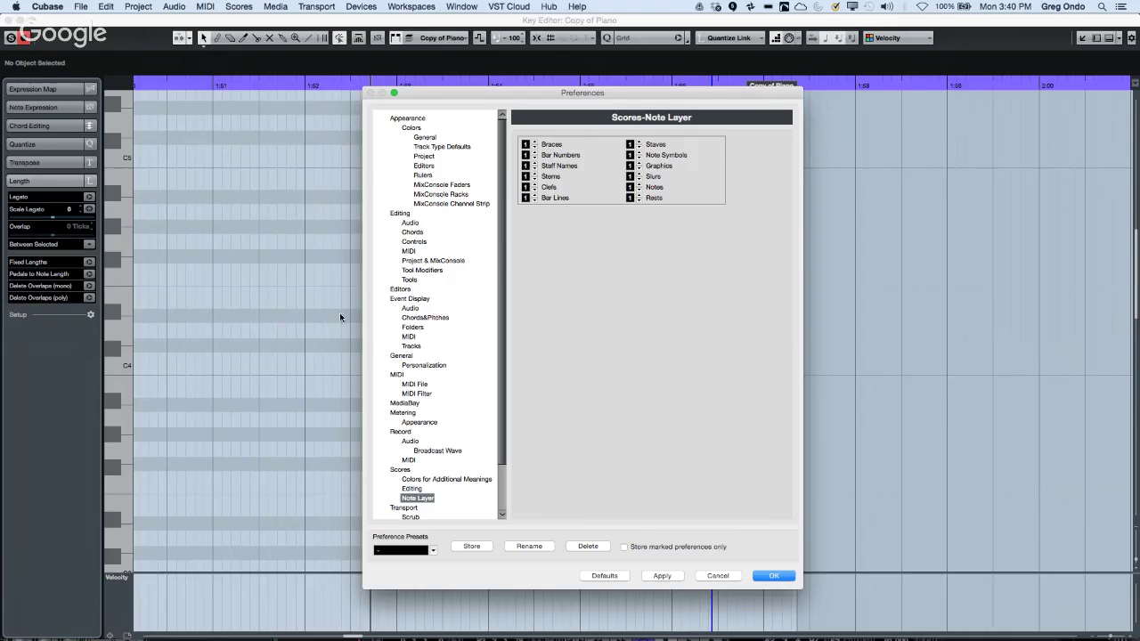
Close the Preferences and the Key Editor window, and browse to the Groove Agent SE content sets in MediaBay.
click(773, 575)
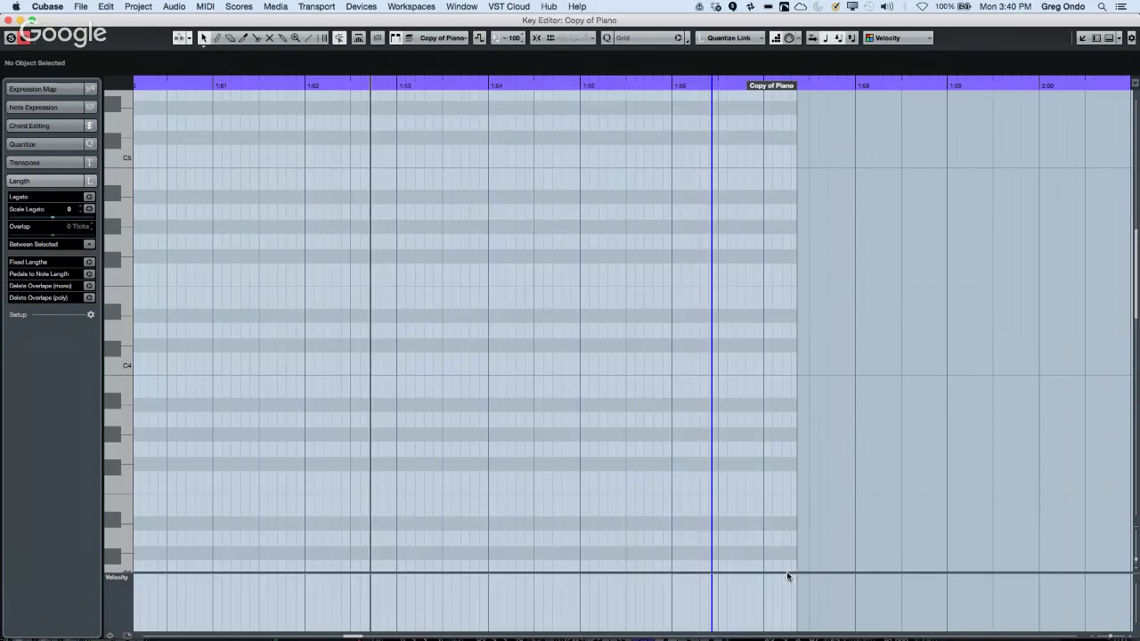
click(10, 21)
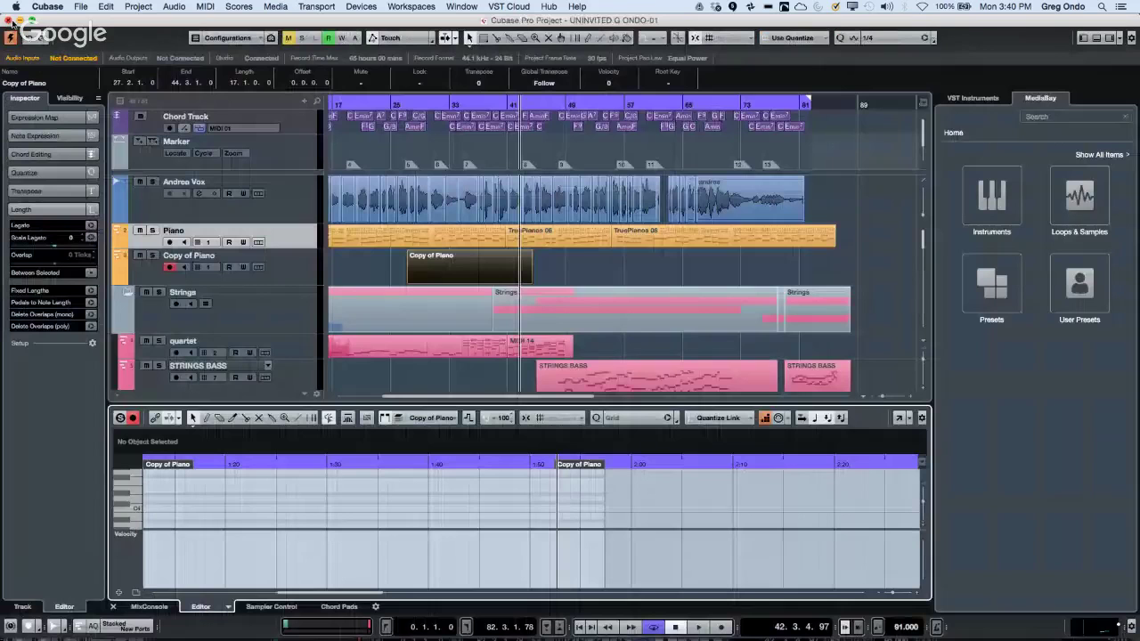
click(971, 197)
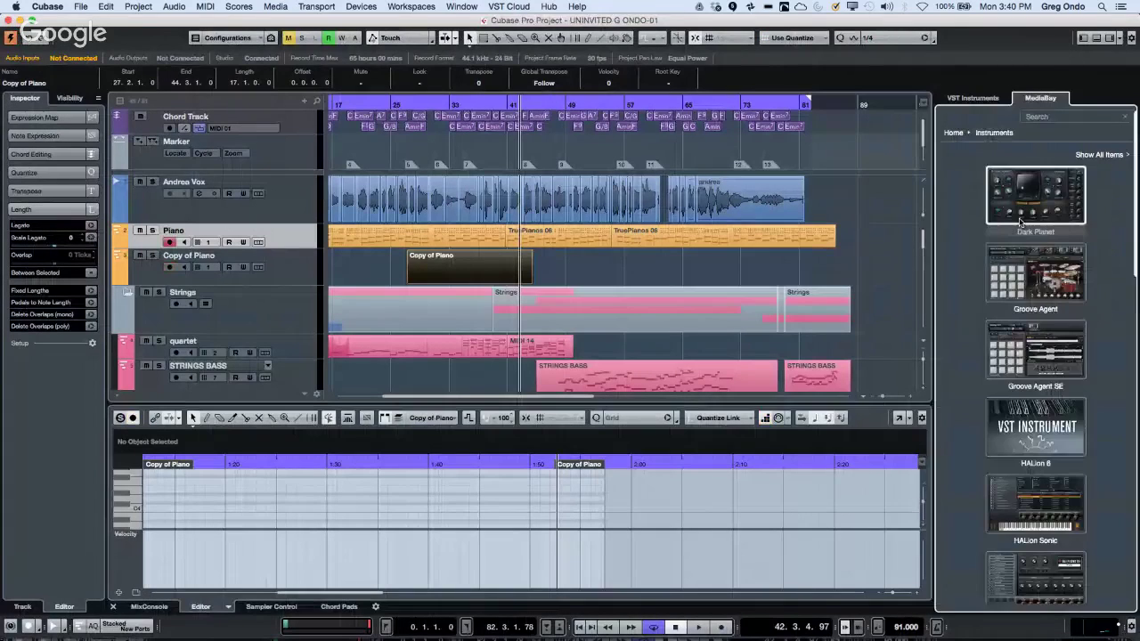
click(1042, 352)
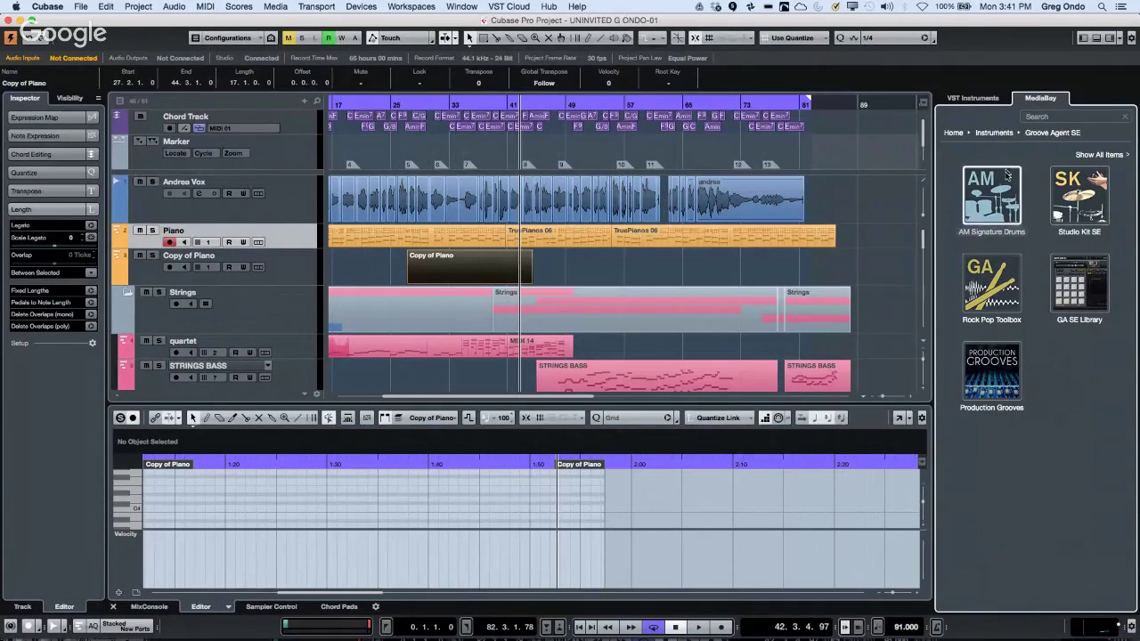
Add one instrument track with Groove Agent SE as its VST instrument, routed to Stereo Out.
click(975, 99)
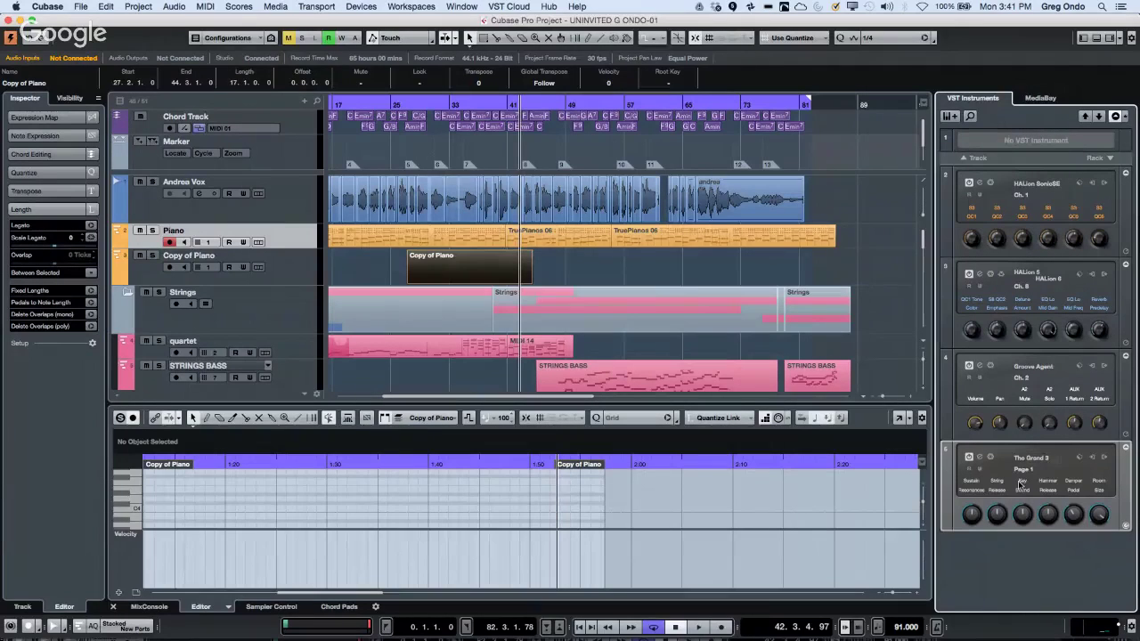
right_click(1012, 550)
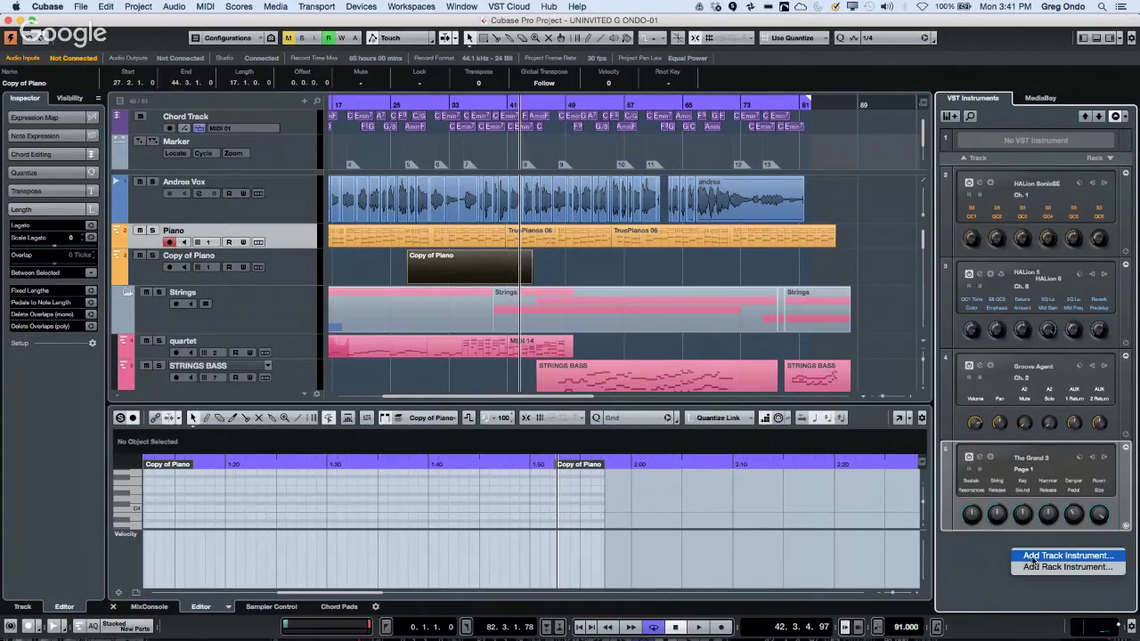
click(1023, 556)
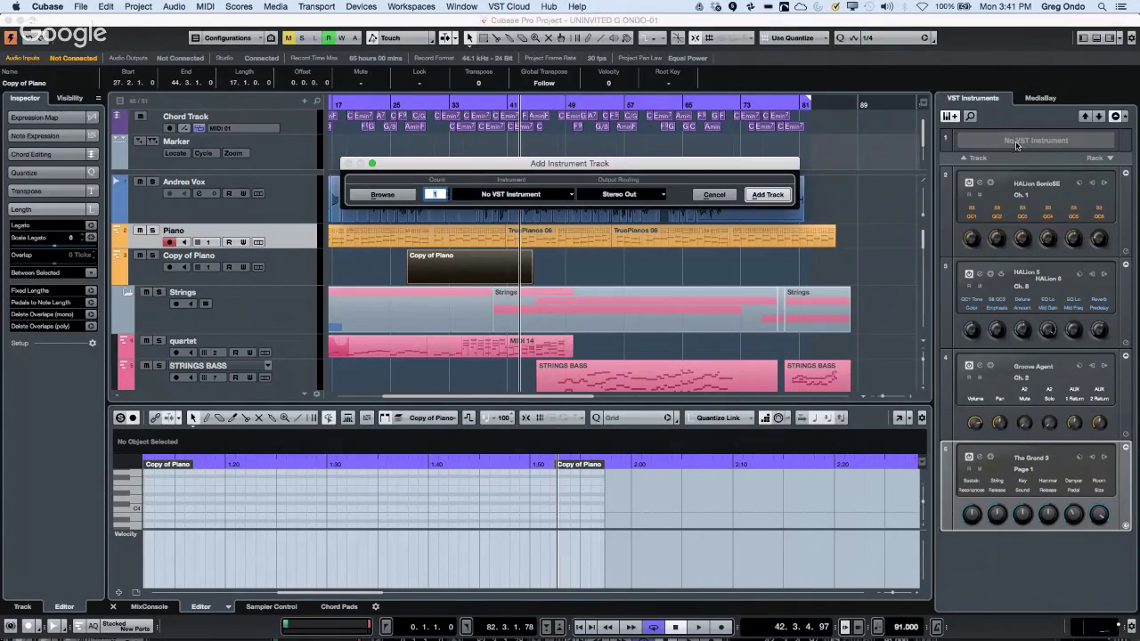
click(490, 193)
click(486, 193)
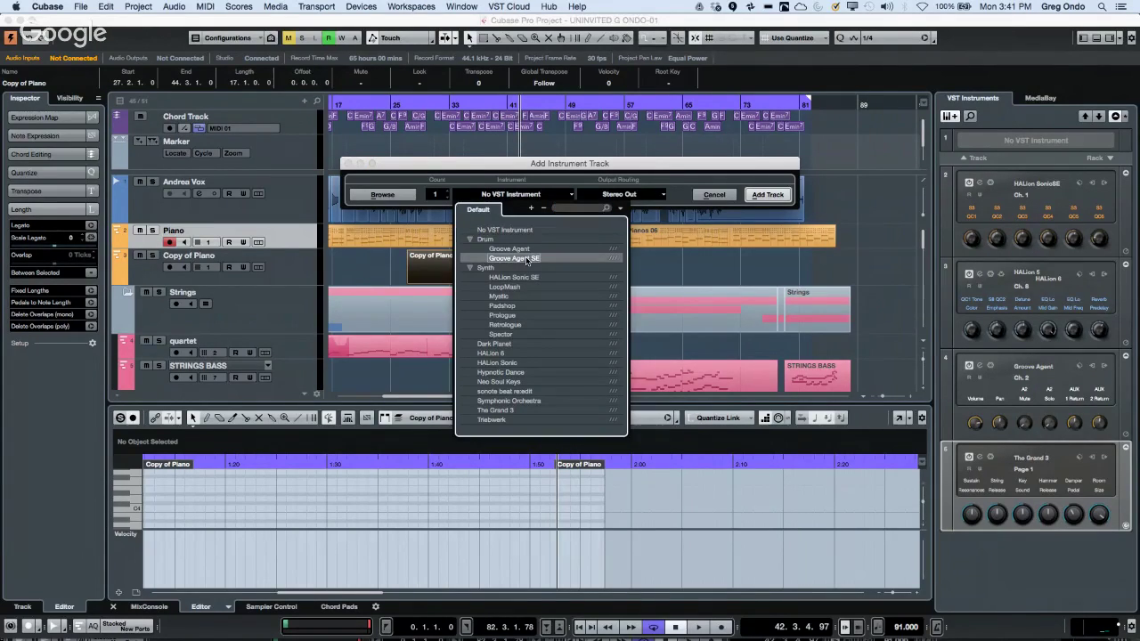
click(527, 261)
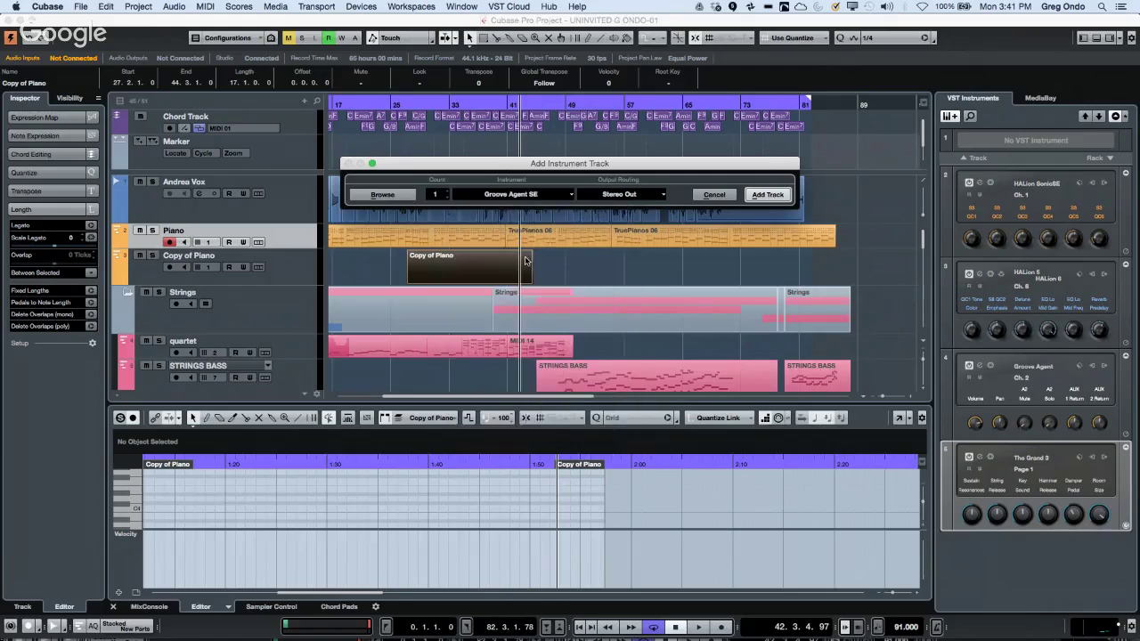
click(766, 195)
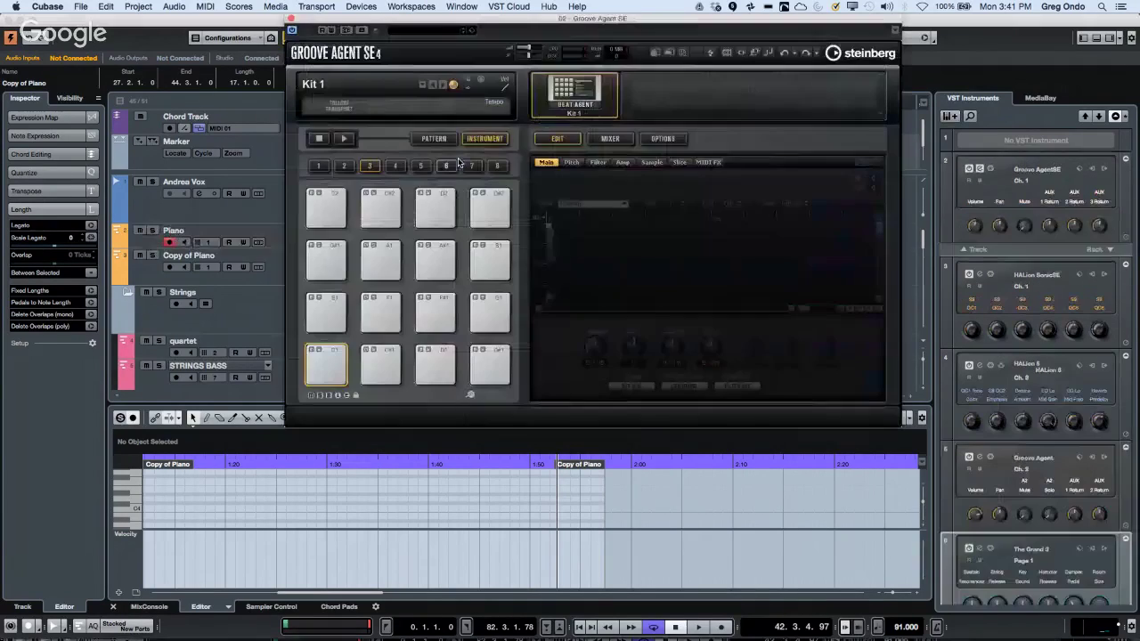
Open the preset browser of Groove Agent SE and toggle its Filters section off and back on.
click(439, 33)
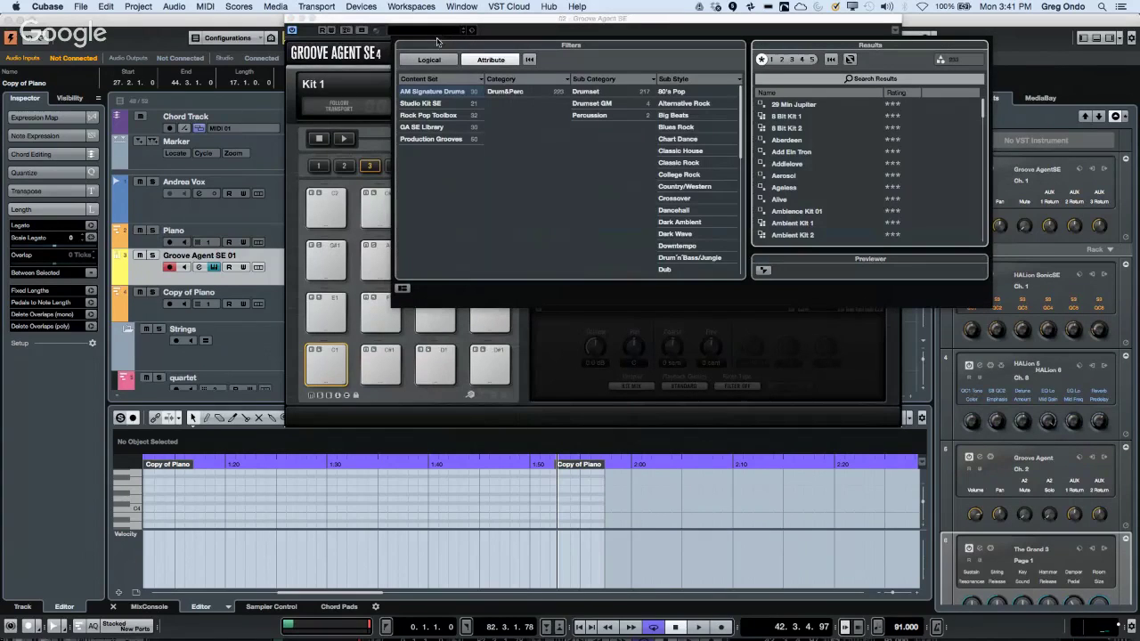
click(404, 289)
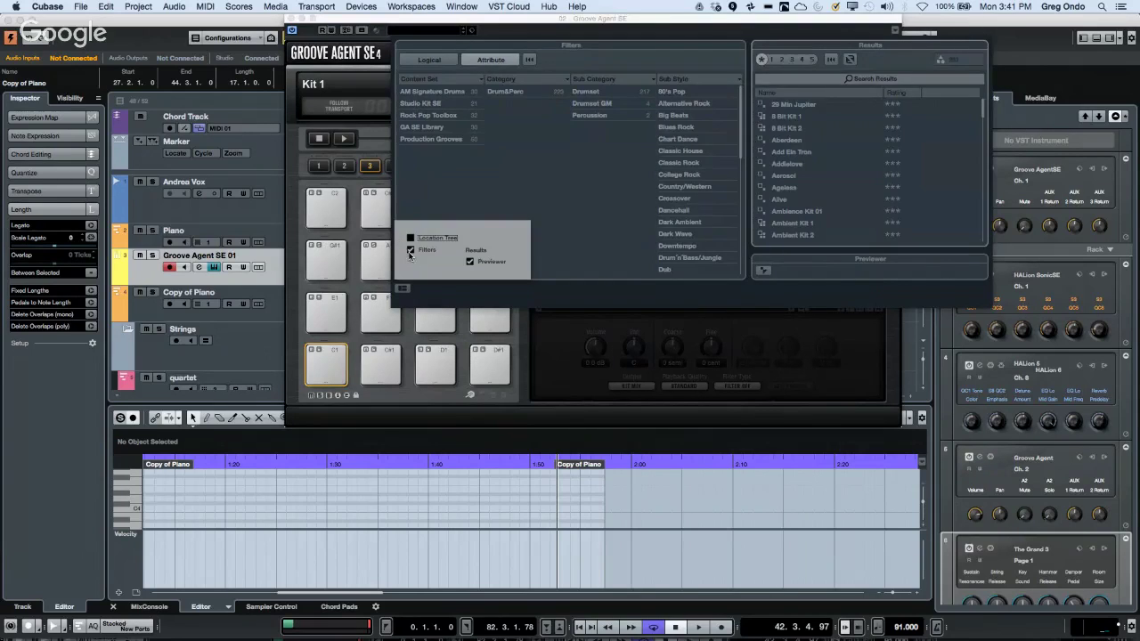
click(411, 251)
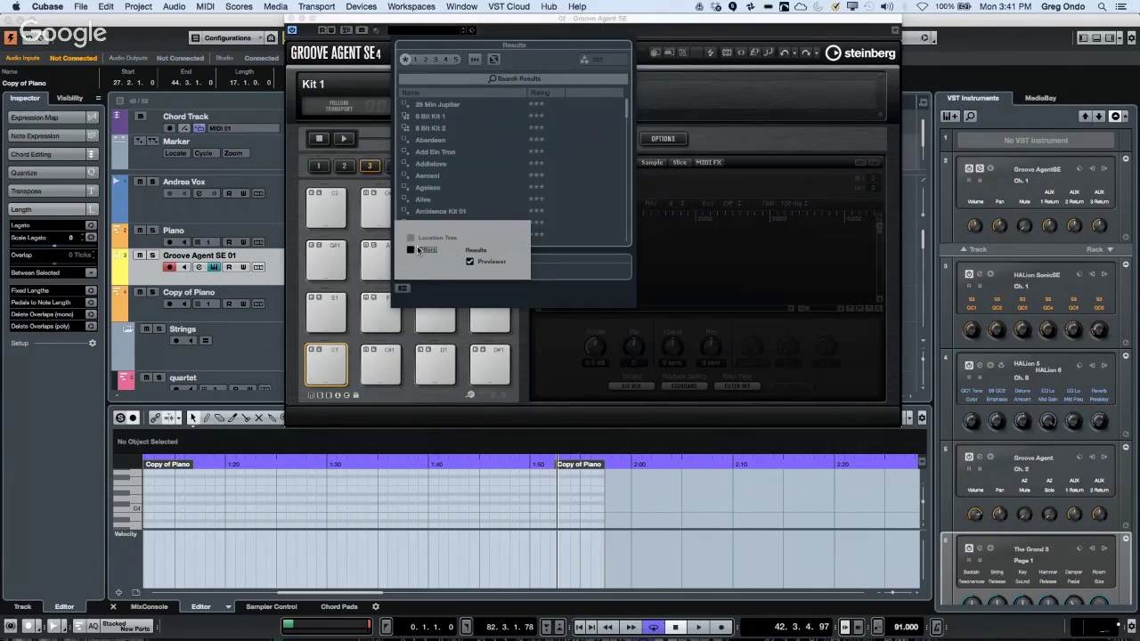
click(411, 252)
click(411, 251)
click(411, 252)
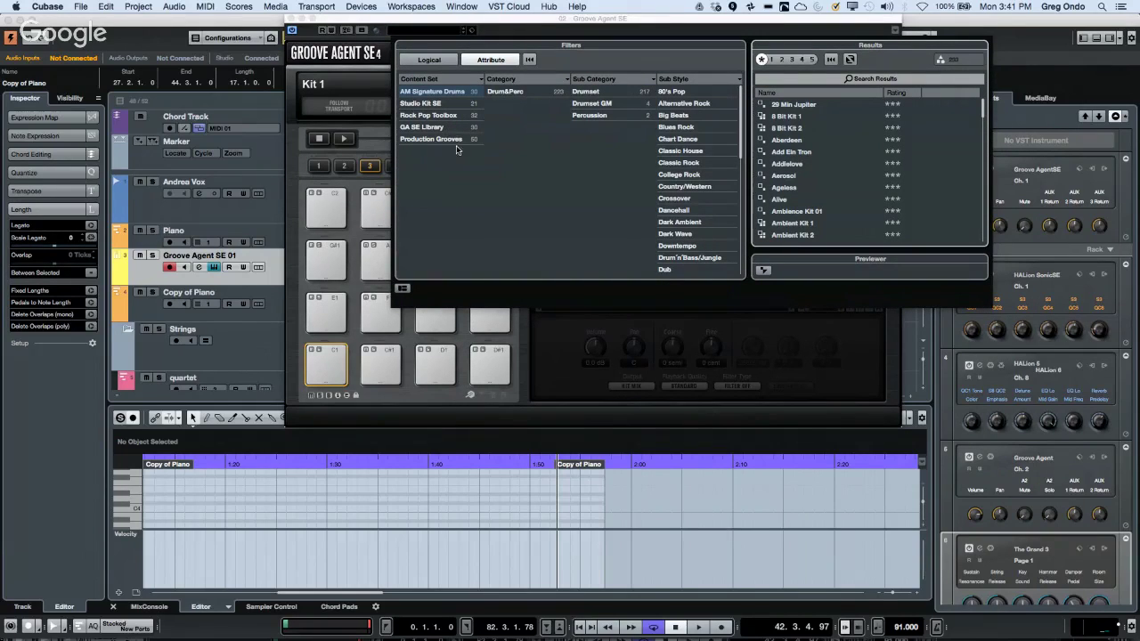
Try the GA SE Library and Studio Kit SE preset filters, show the Location Tree, and close the Groove Agent SE window.
click(436, 129)
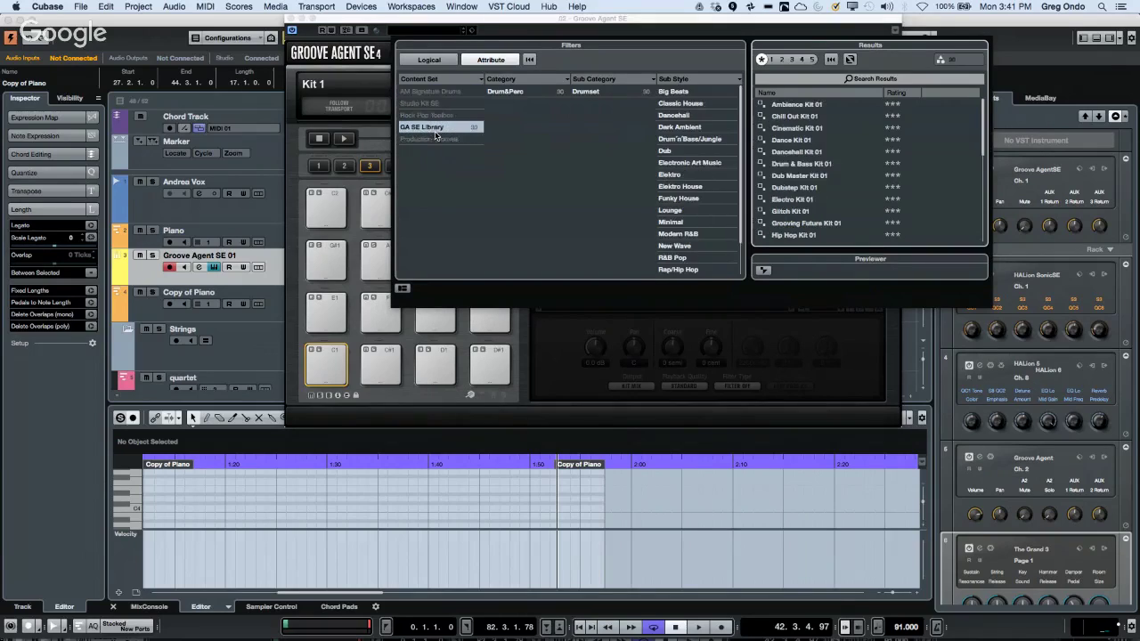
click(435, 130)
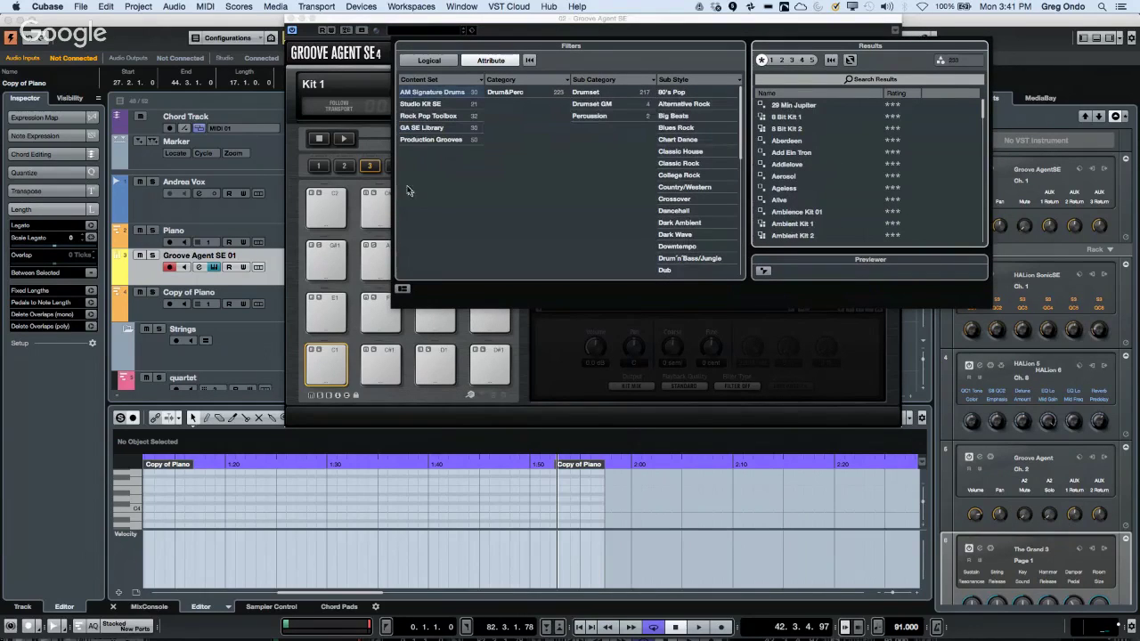
click(403, 291)
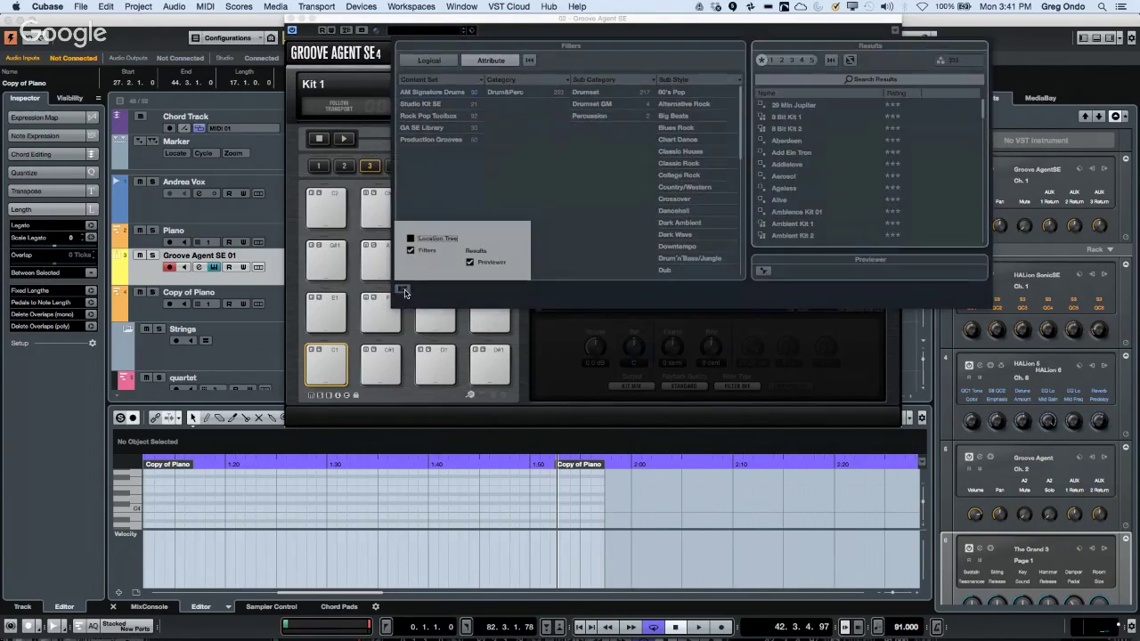
click(410, 239)
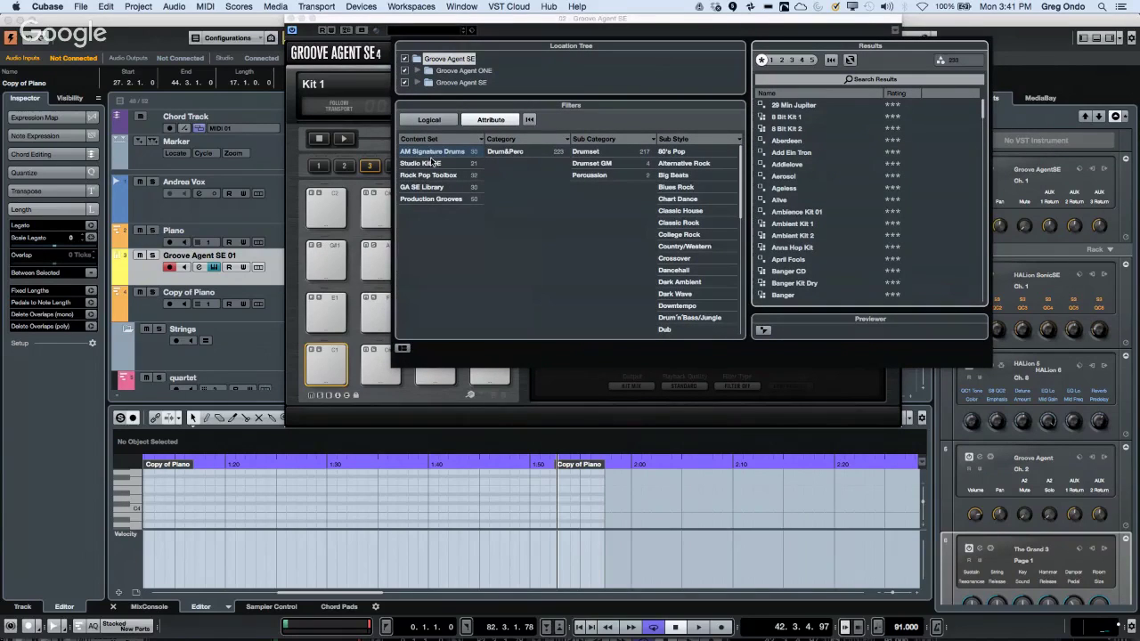
click(433, 167)
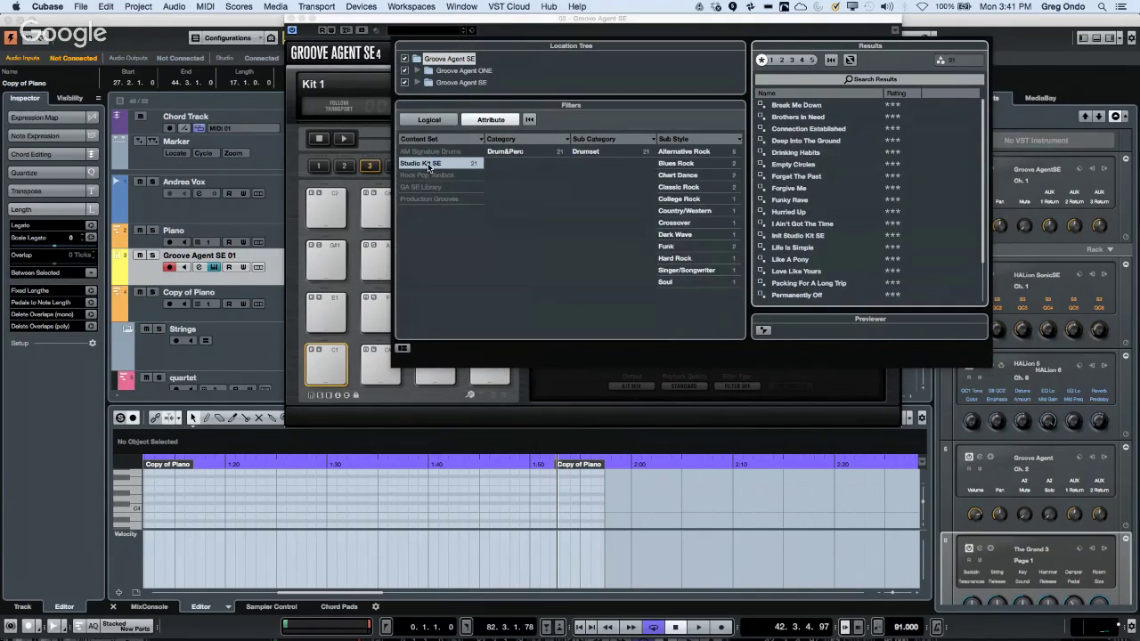
click(429, 166)
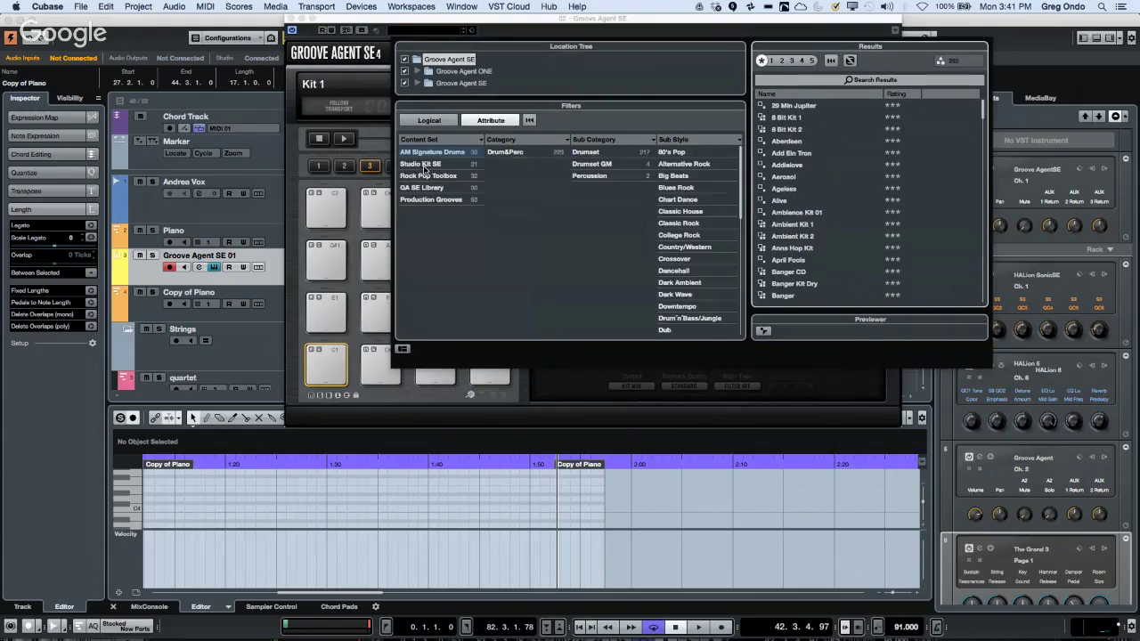
click(289, 18)
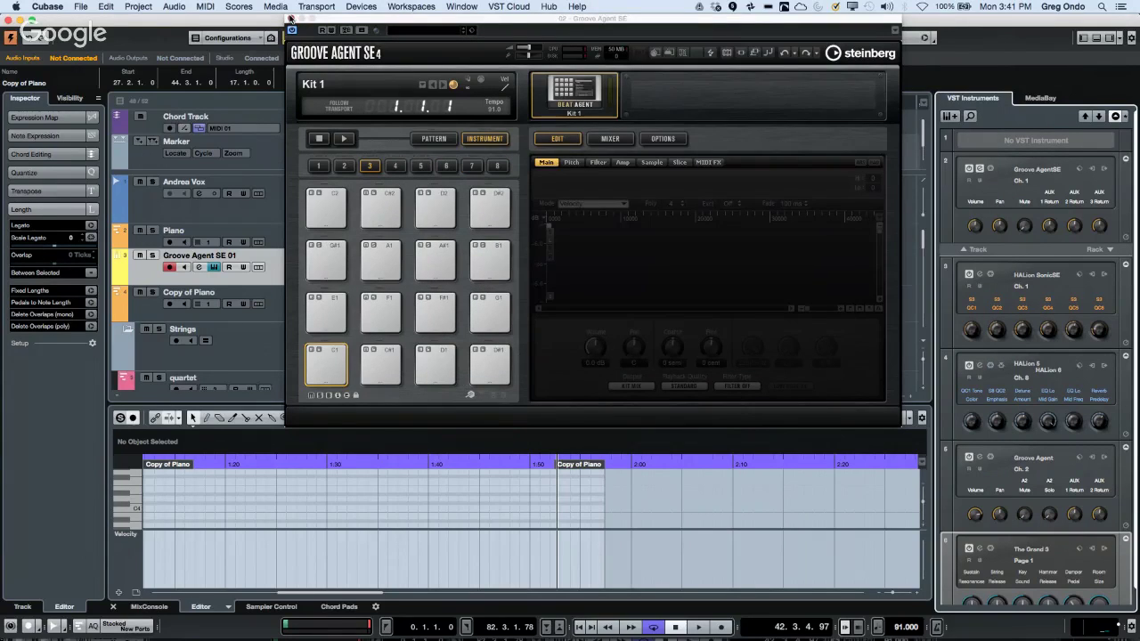
click(289, 18)
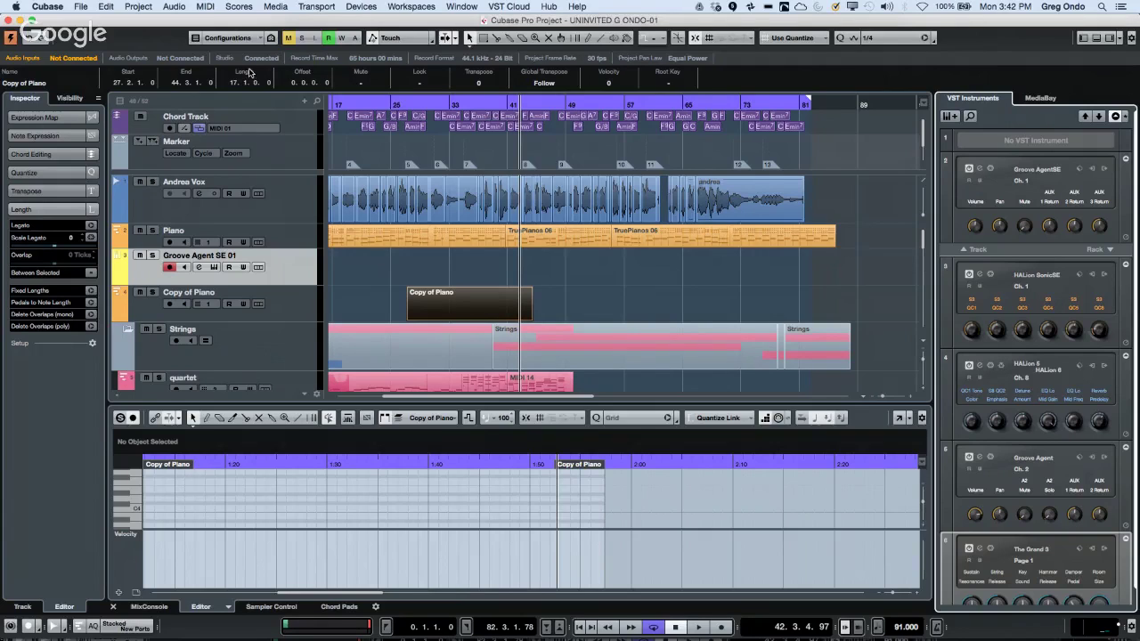
Create a new project from the Empty template in the More category.
drag(361, 102, 253, 109)
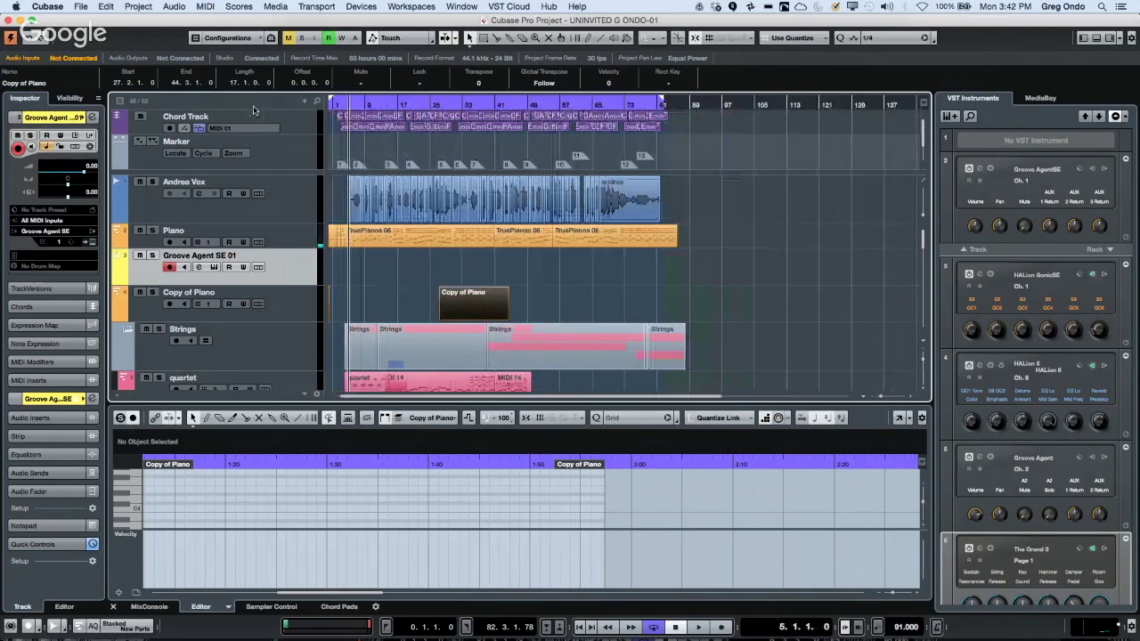
click(80, 6)
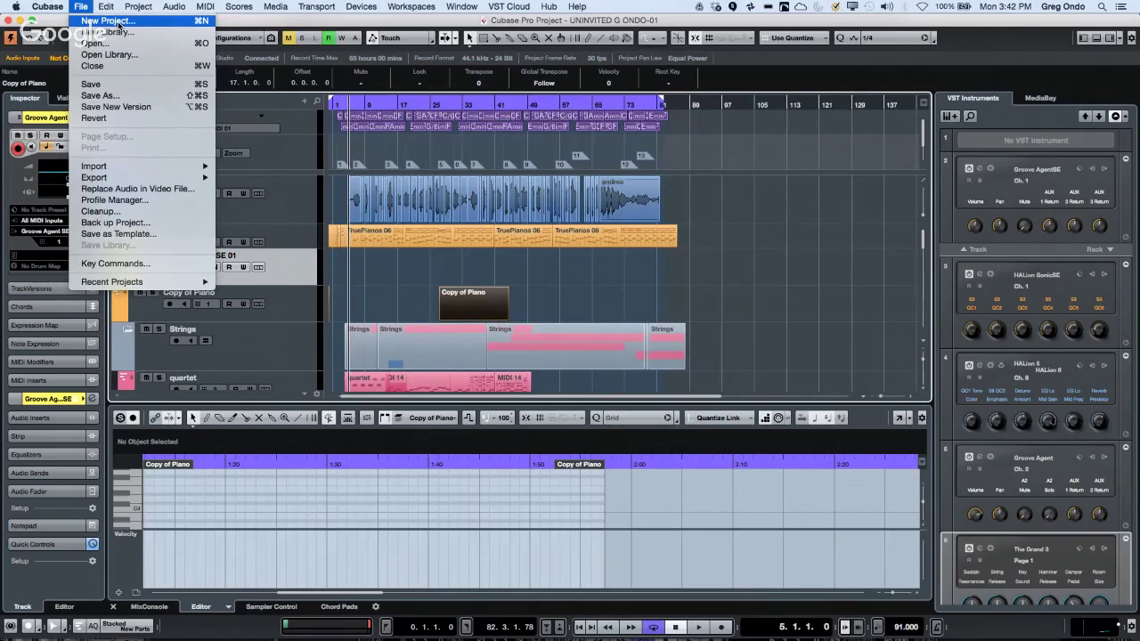
click(118, 21)
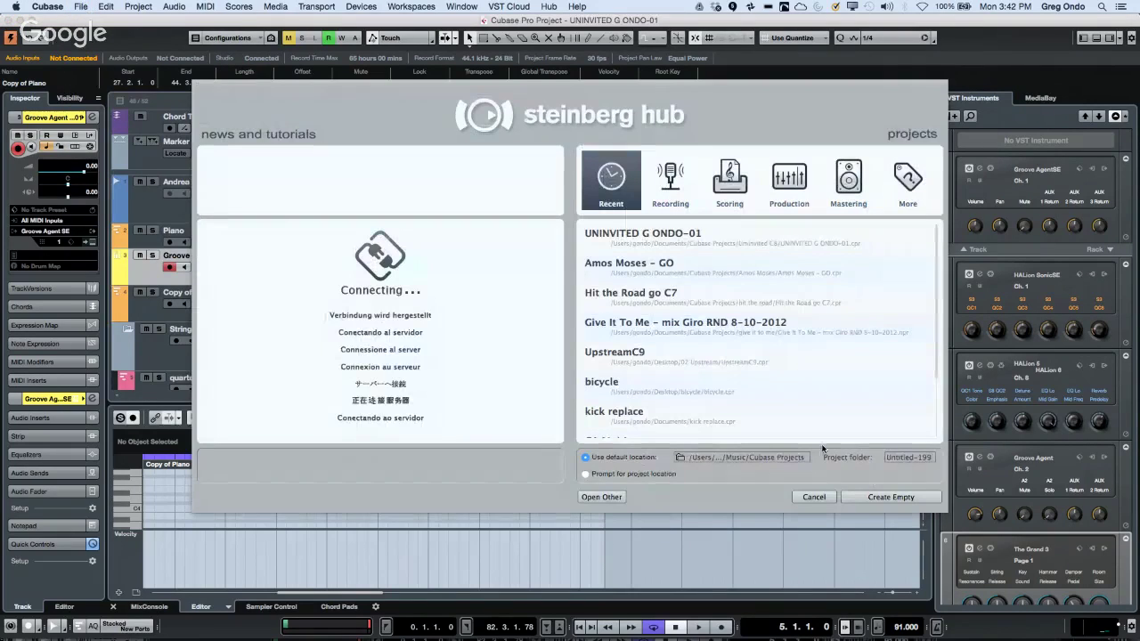
click(910, 183)
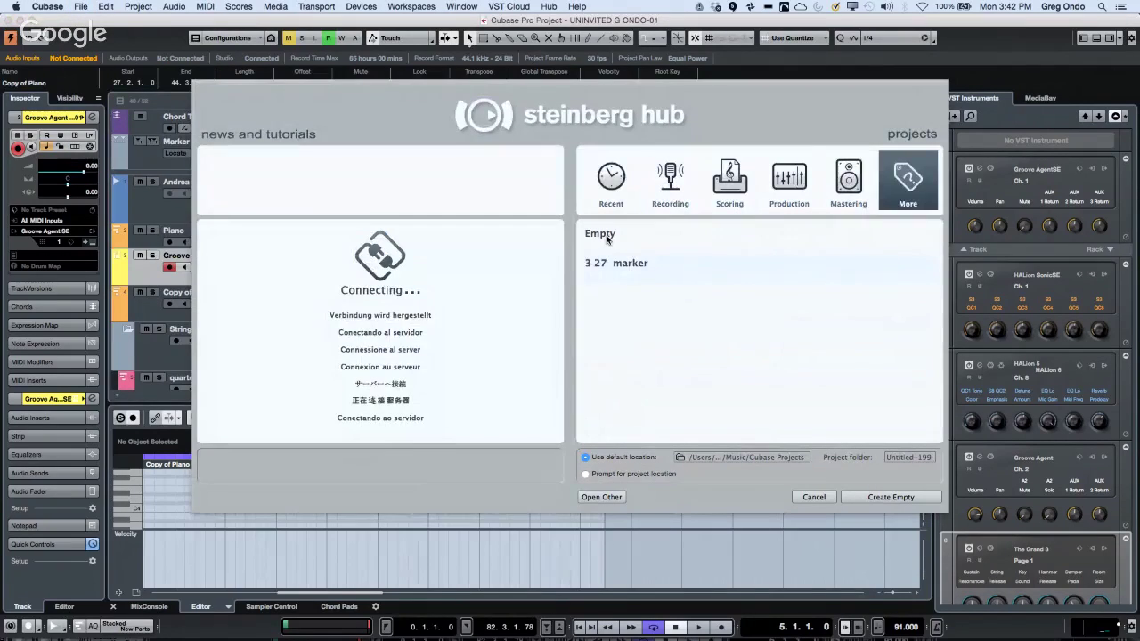
key(Escape)
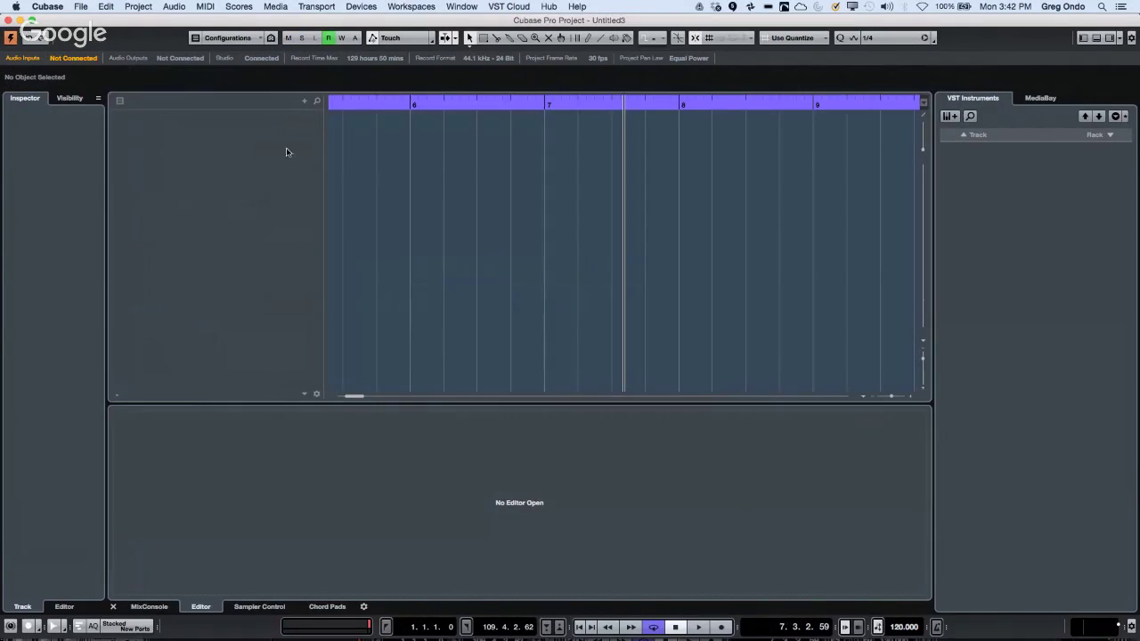
Add one stereo audio track routed to Stereo Out.
right_click(237, 123)
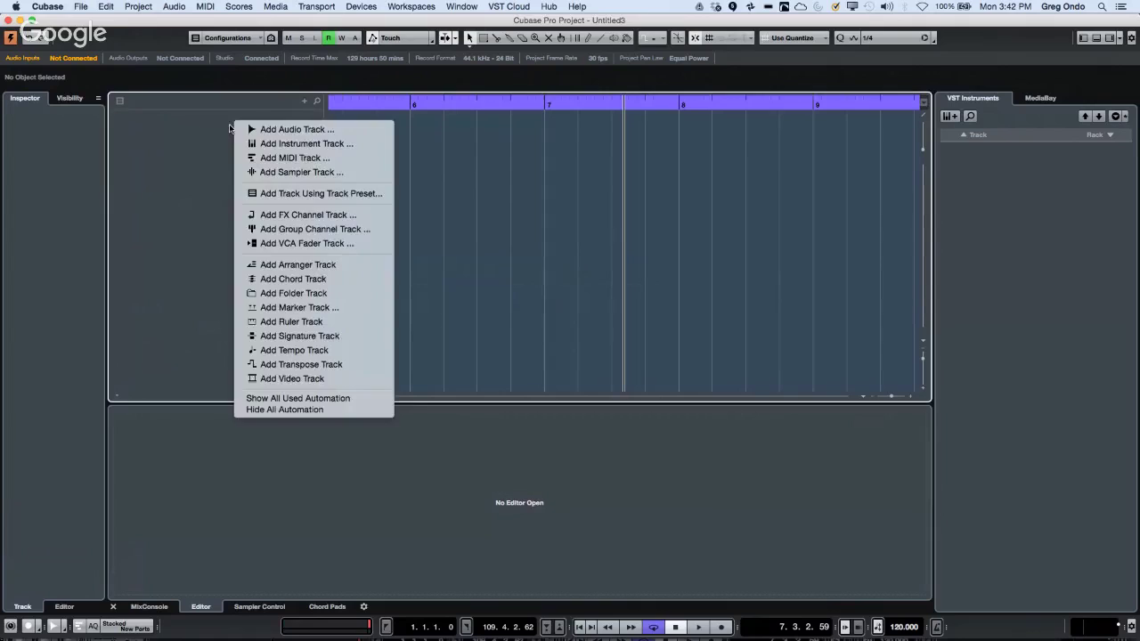
click(307, 131)
click(806, 212)
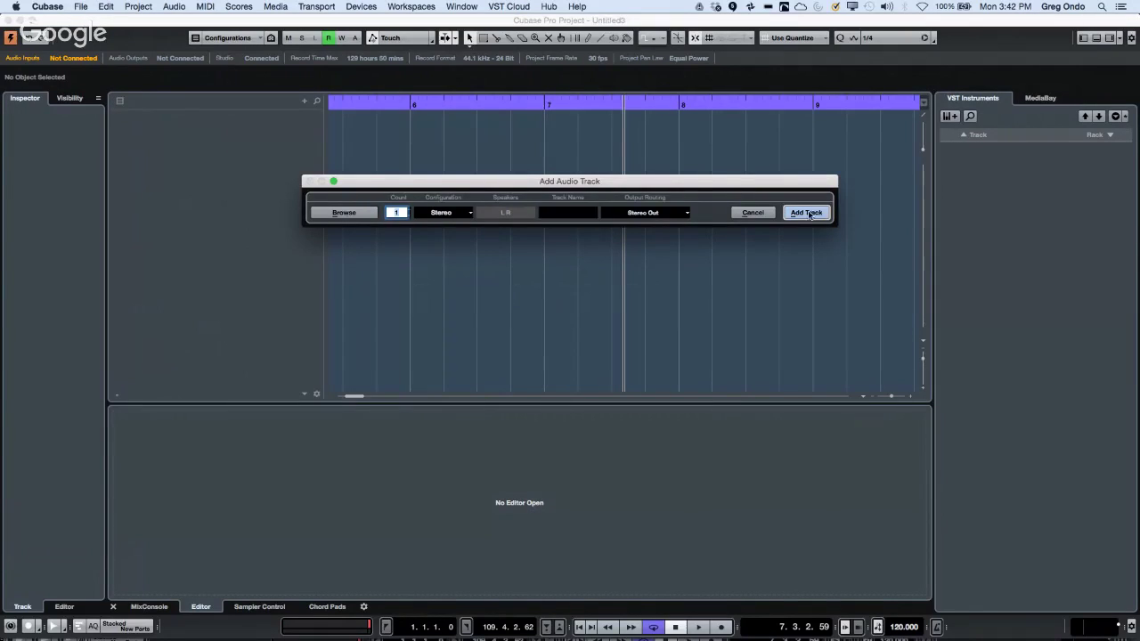
Examine the Auto Track Color Mode choices in the Event Display-Tracks preferences, keep Use Previous Track Color +1, and close Preferences.
click(41, 7)
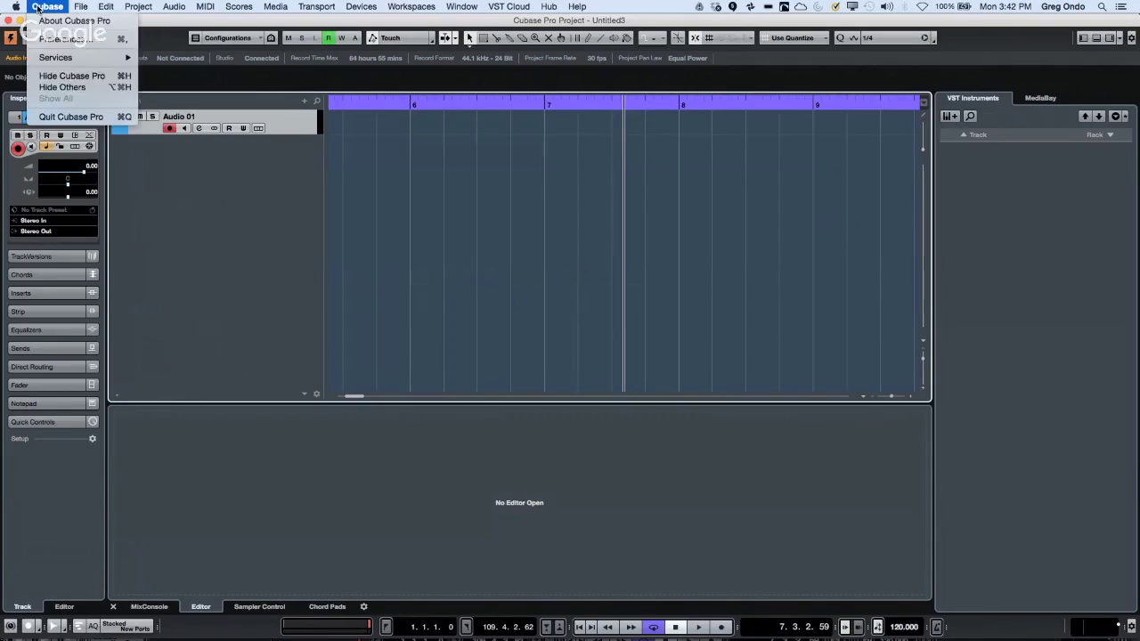
click(75, 41)
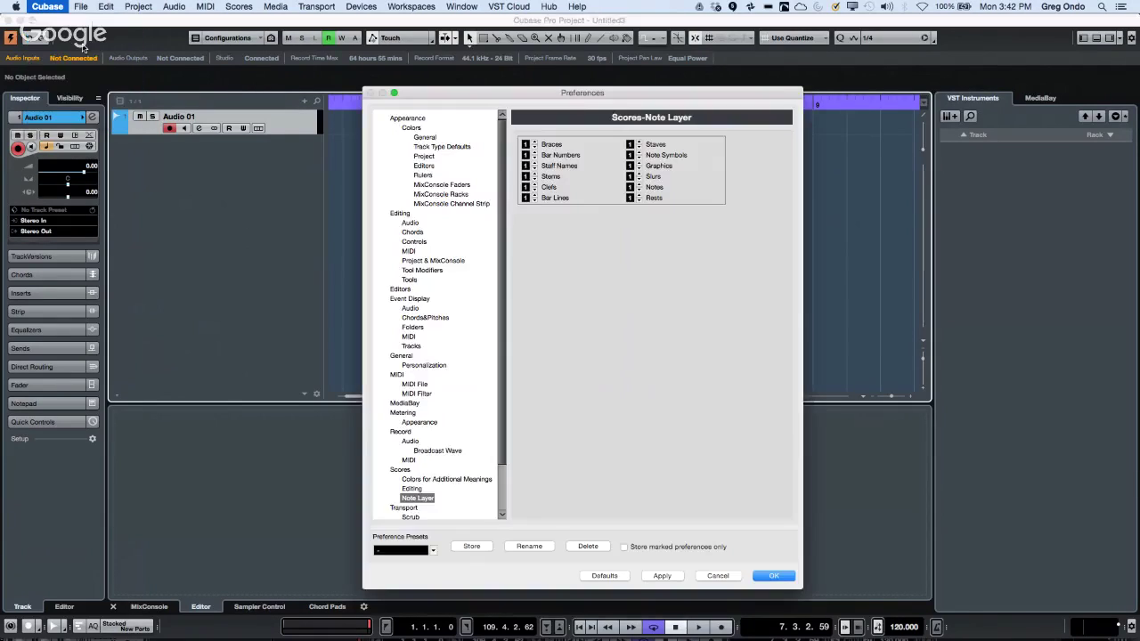
click(431, 262)
click(423, 254)
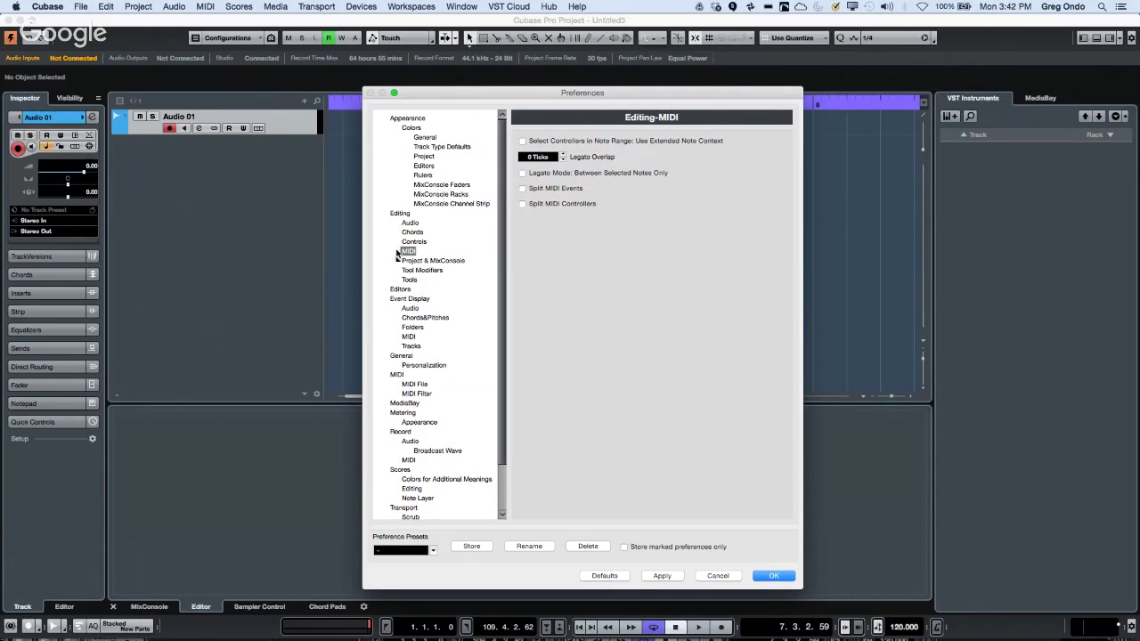
click(432, 319)
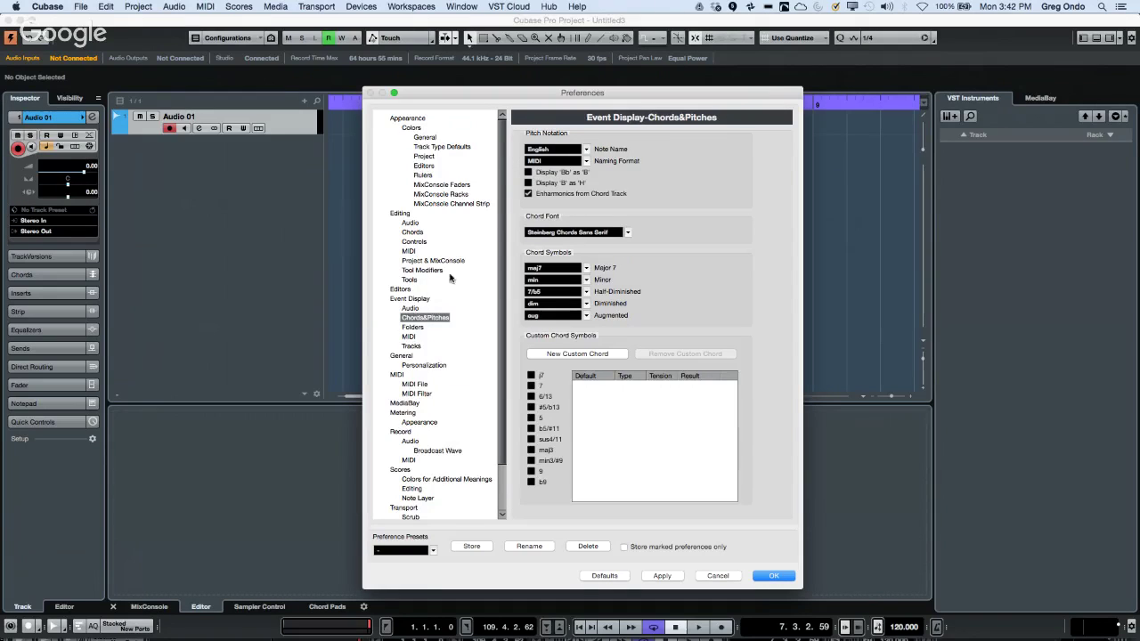
click(417, 346)
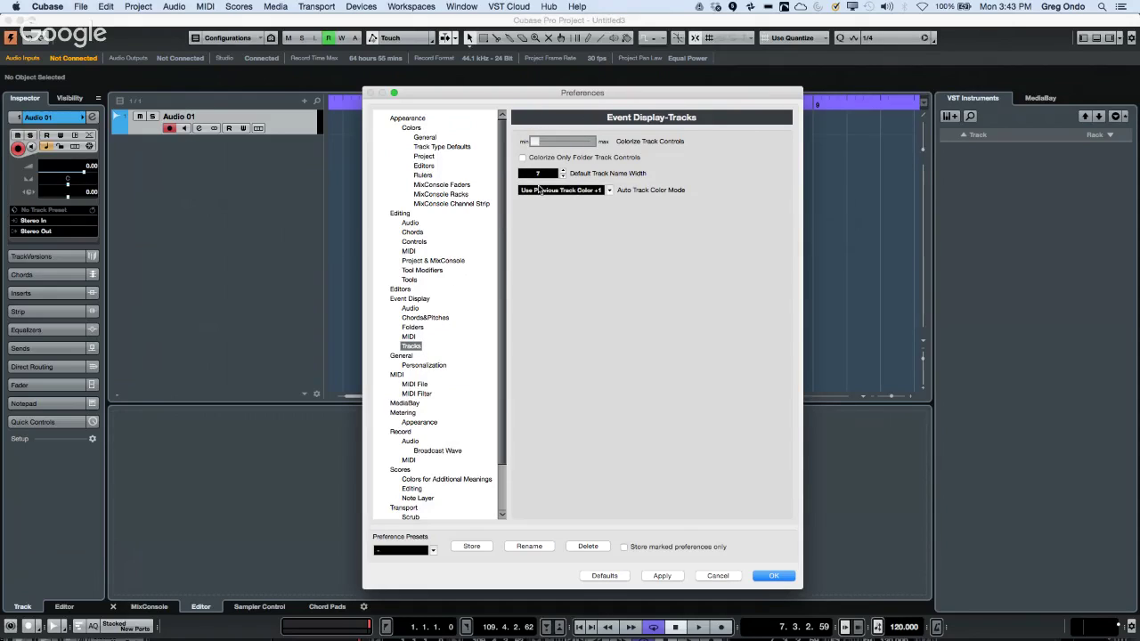
click(539, 190)
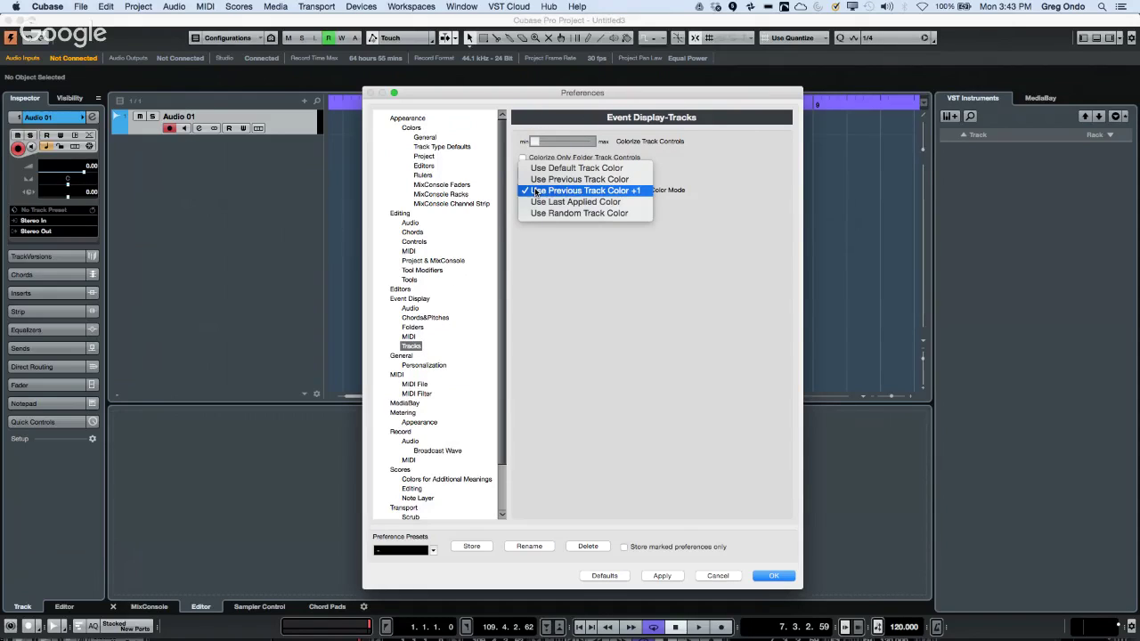
click(534, 191)
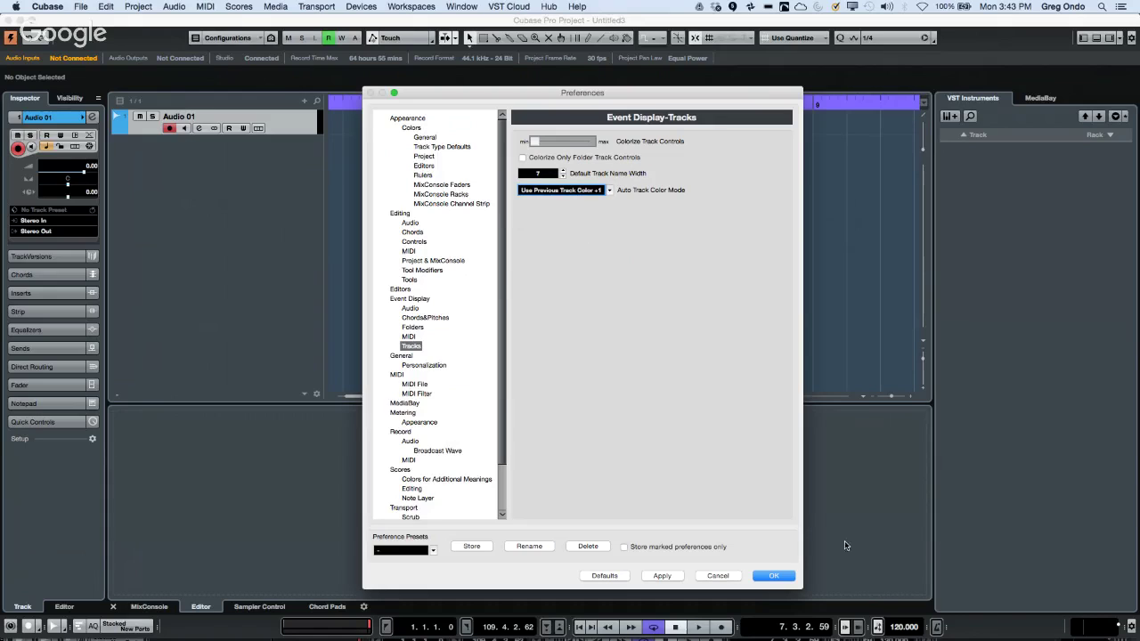
click(773, 574)
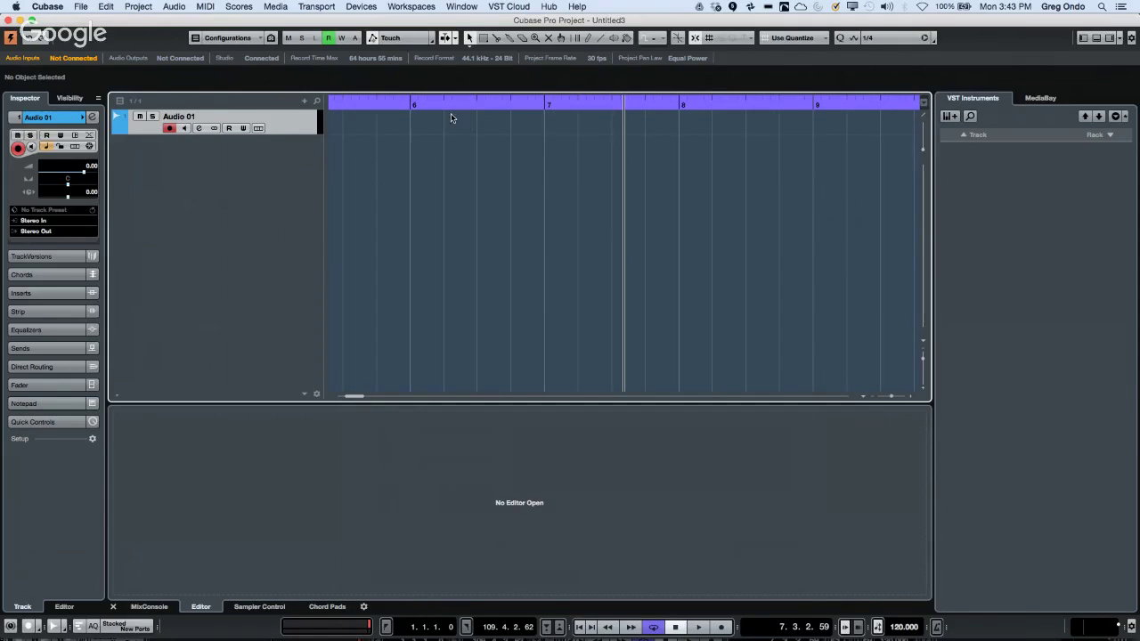
Set the cycle range from bar 6 to bar 7 and show the floating Transport panel.
click(407, 106)
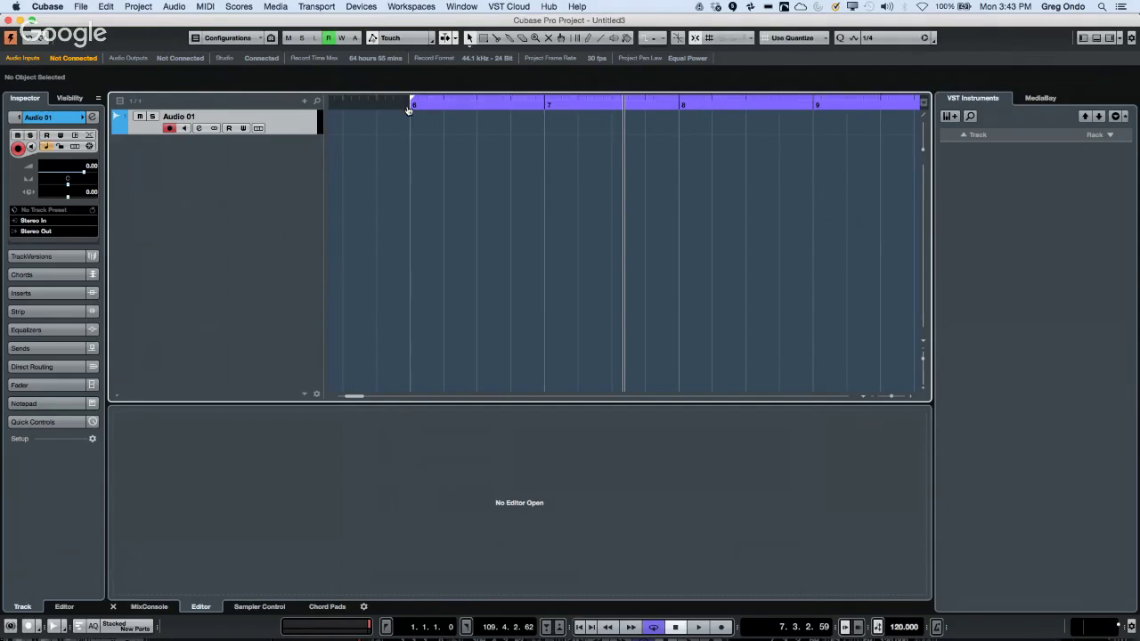
alt+click(542, 107)
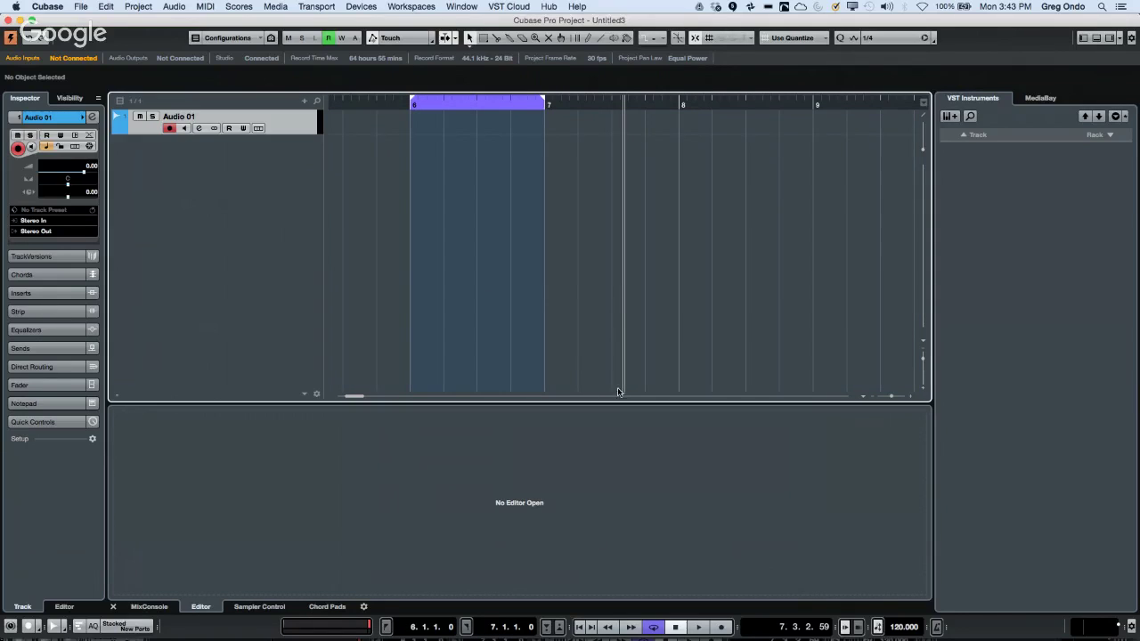
key(F2)
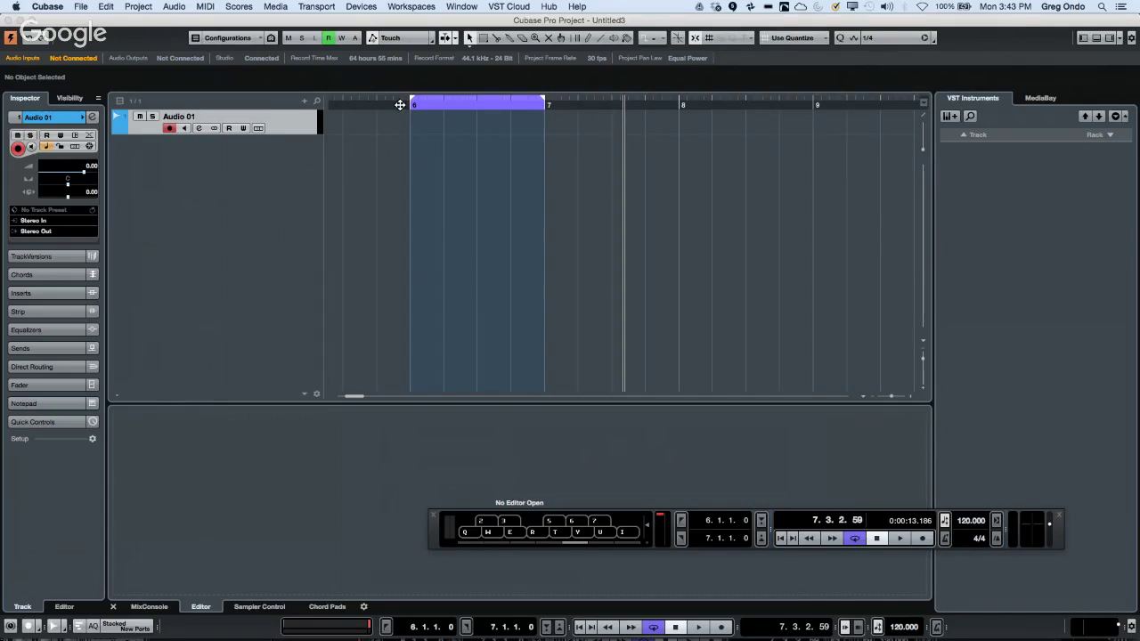
Cycle-record four takes on Audio 01 starting from the left locator, and show the track's lanes.
click(530, 267)
key(1)
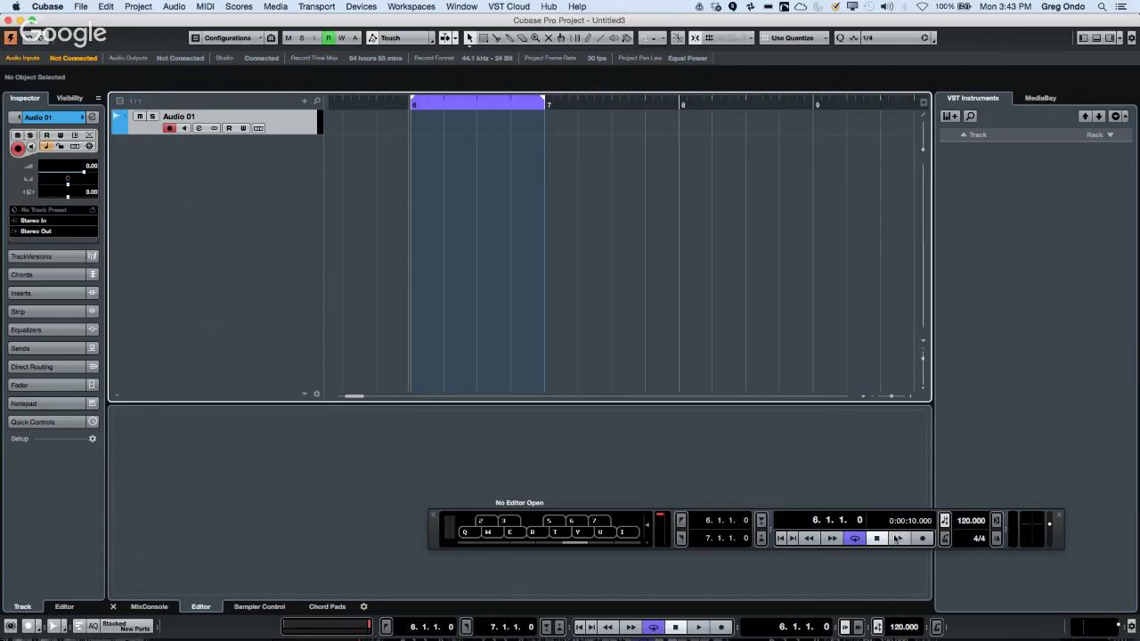
key(KP_Multiply)
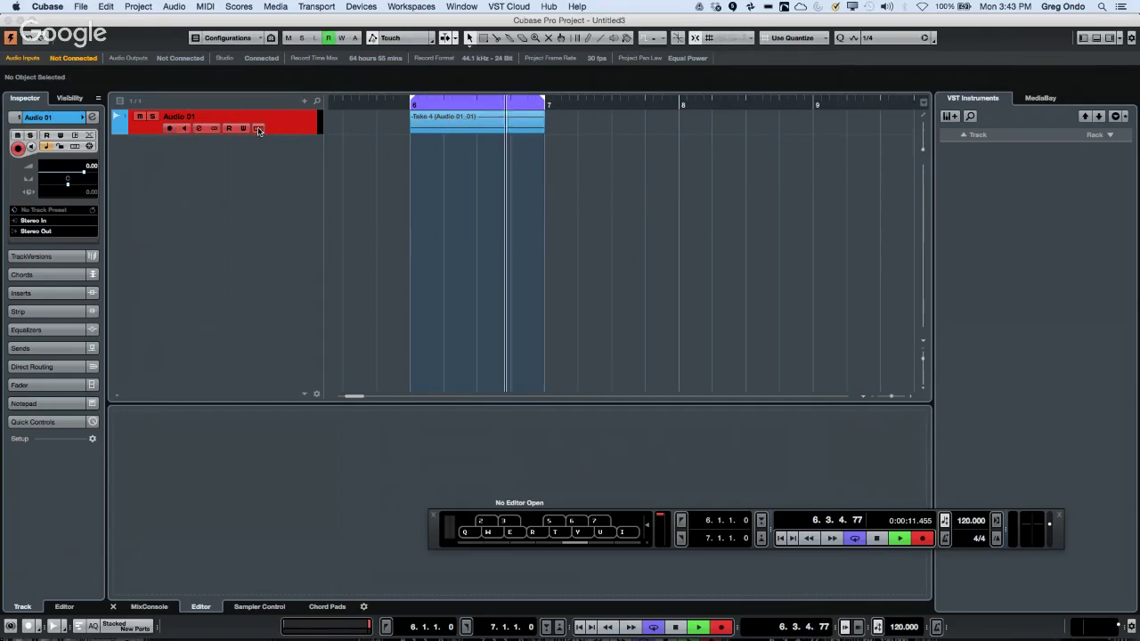
key(space)
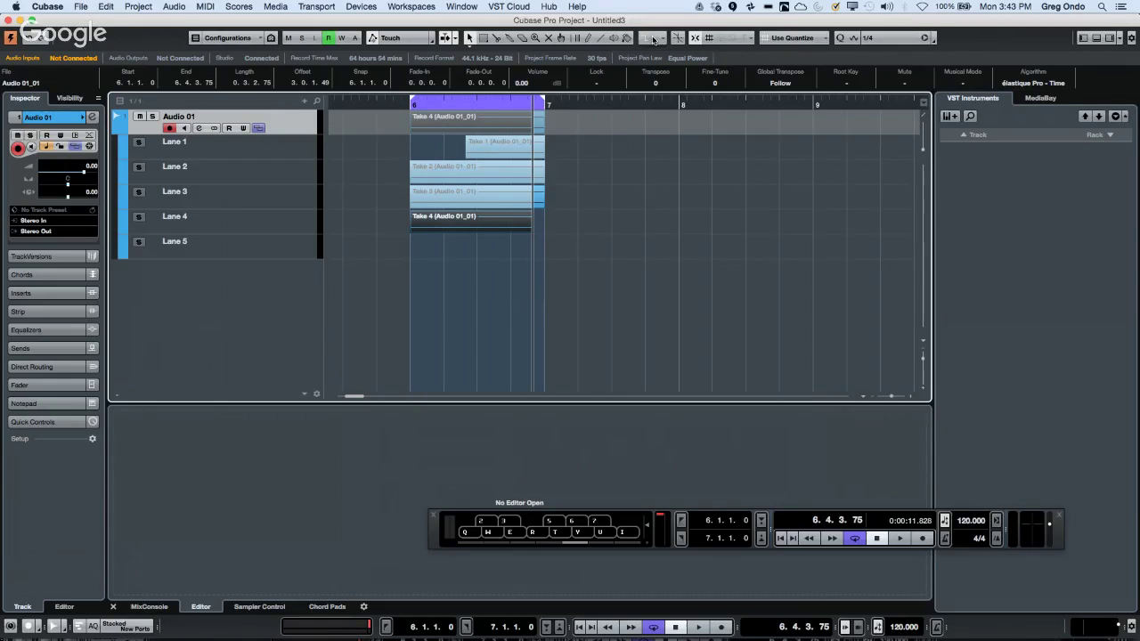
click(626, 39)
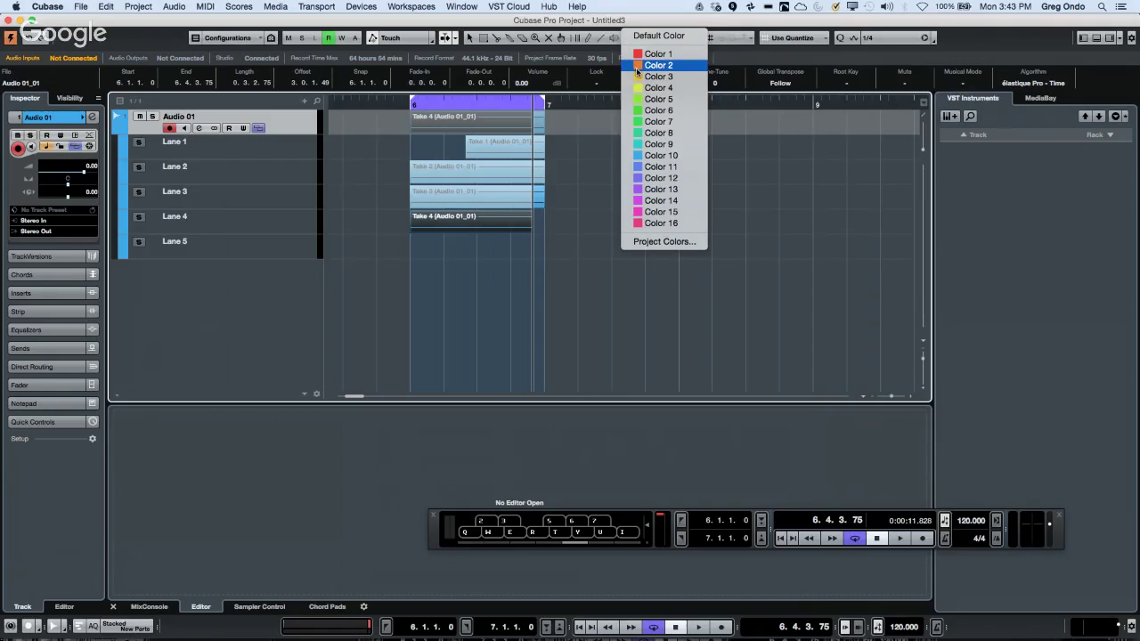
click(591, 197)
right_click(510, 222)
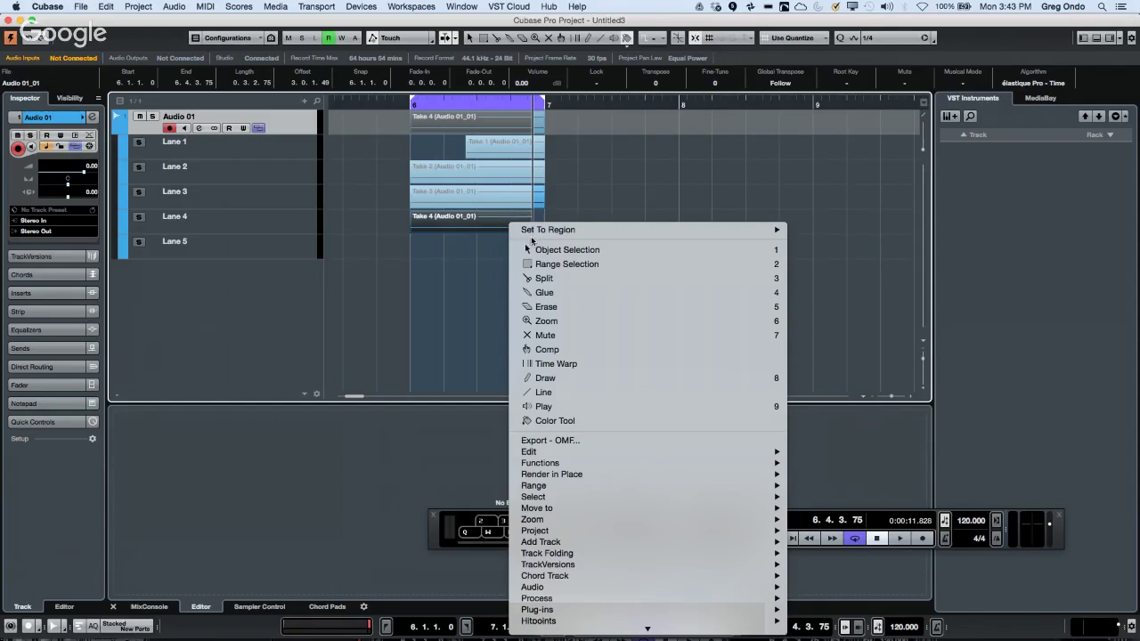
click(531, 250)
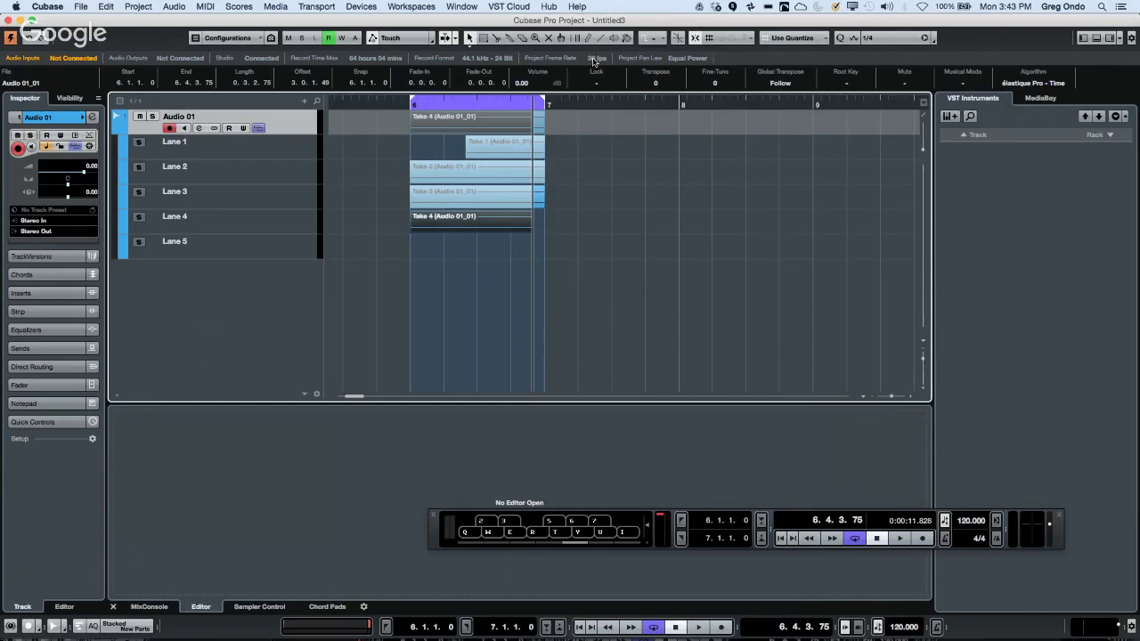
Color the selected take in Lane 4 with Color 1 and the Audio 01 track with Color 6.
click(628, 39)
click(628, 39)
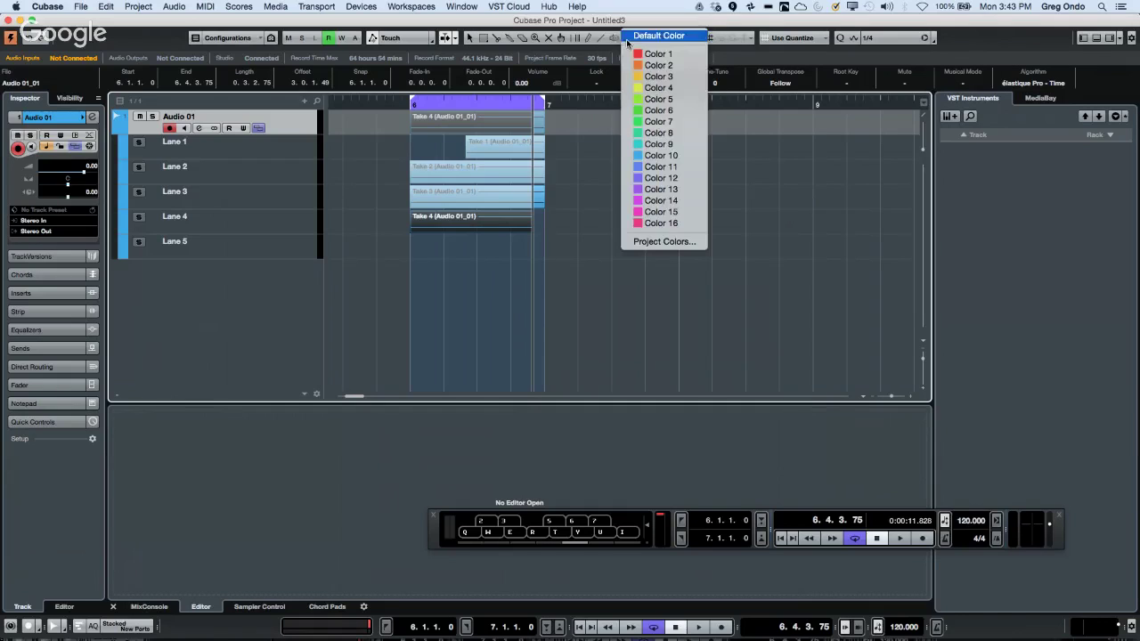
click(663, 51)
click(582, 187)
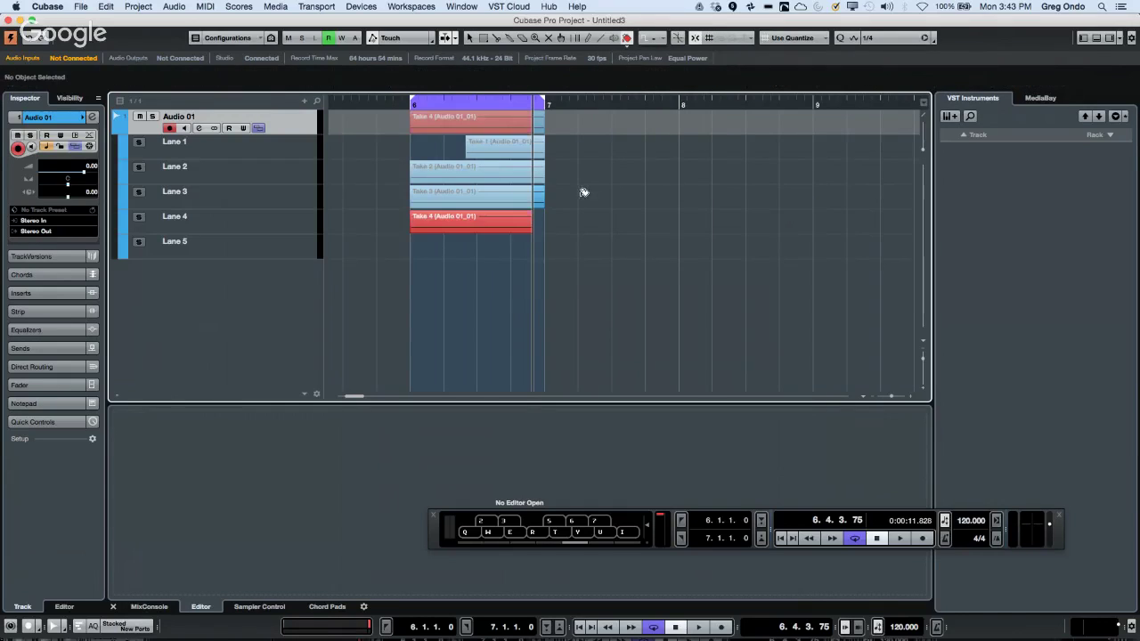
click(628, 39)
click(637, 110)
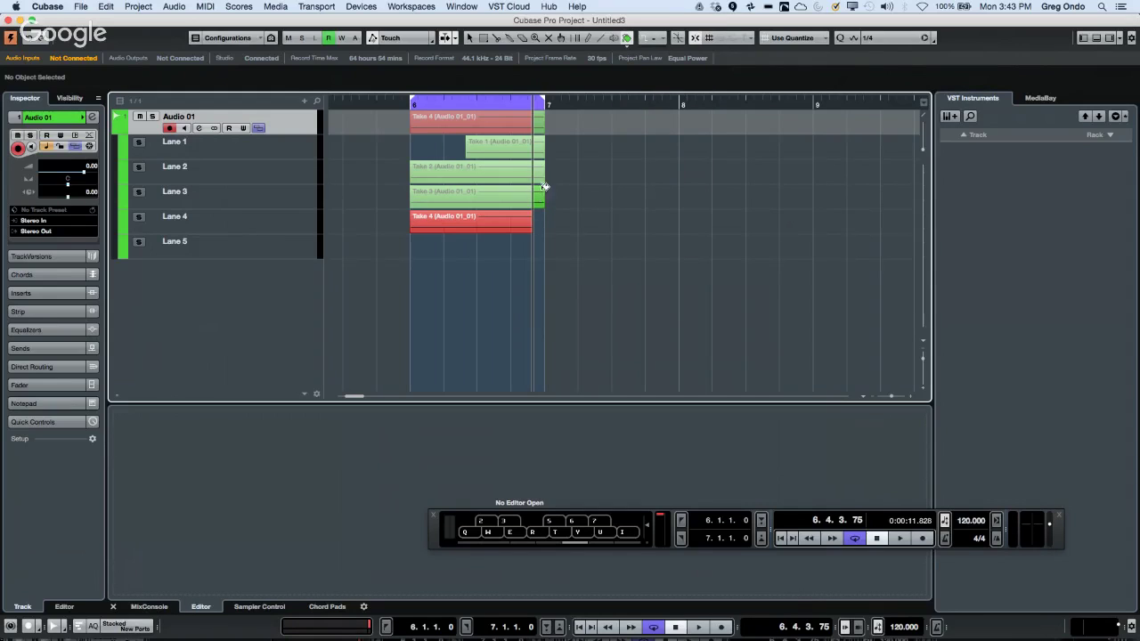
Select the take in Lane 2, assign it Color 11, and deselect it.
double_click(538, 178)
click(626, 39)
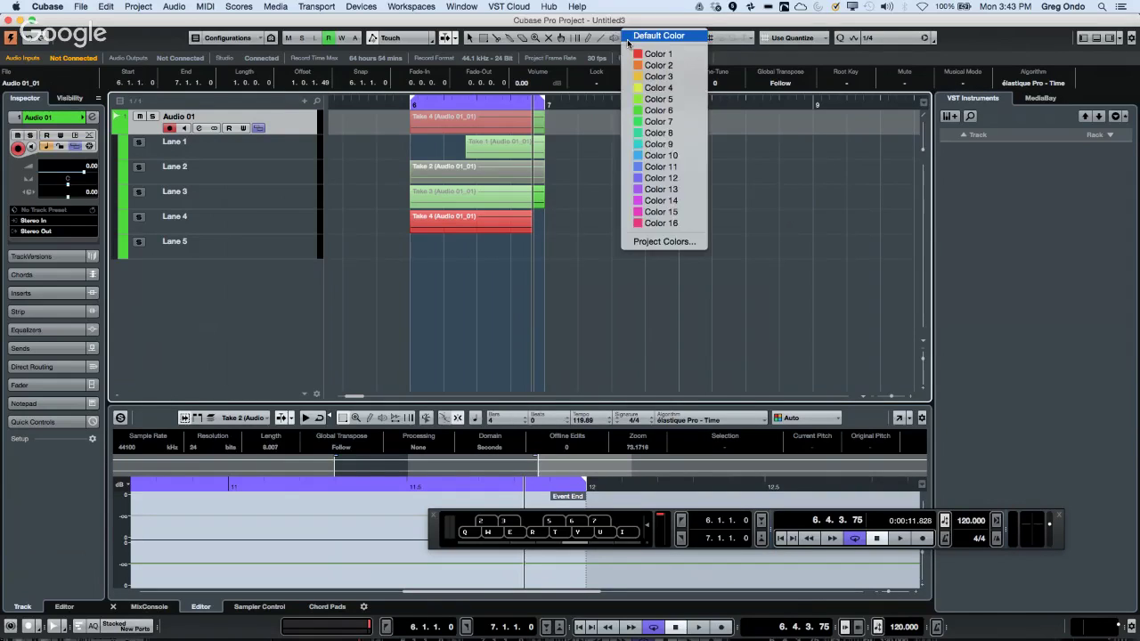
click(644, 167)
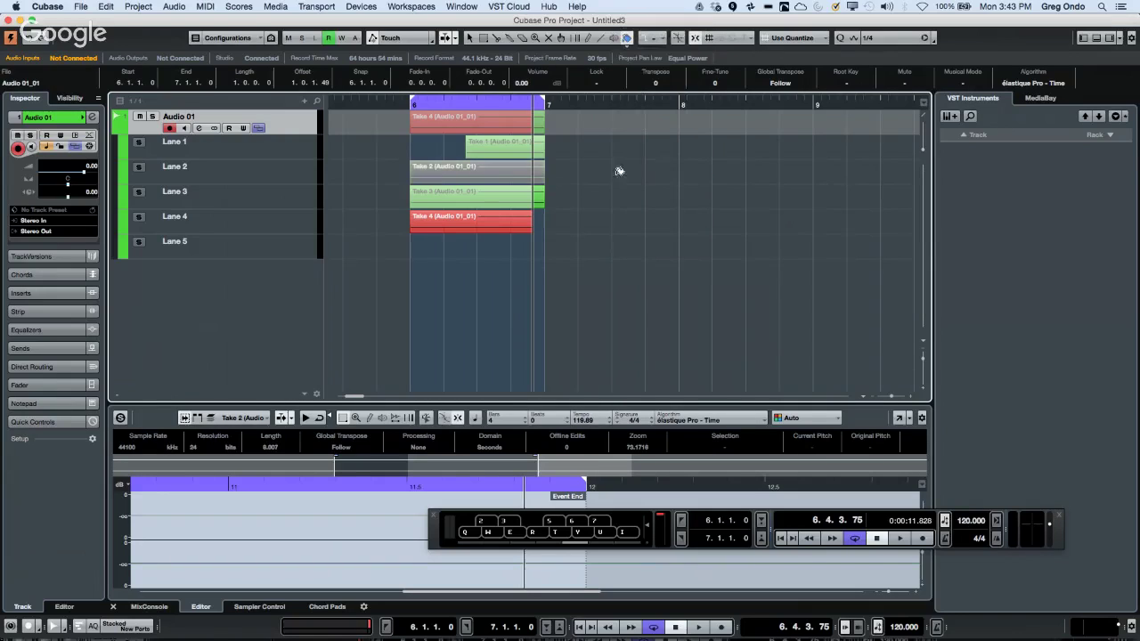
click(544, 179)
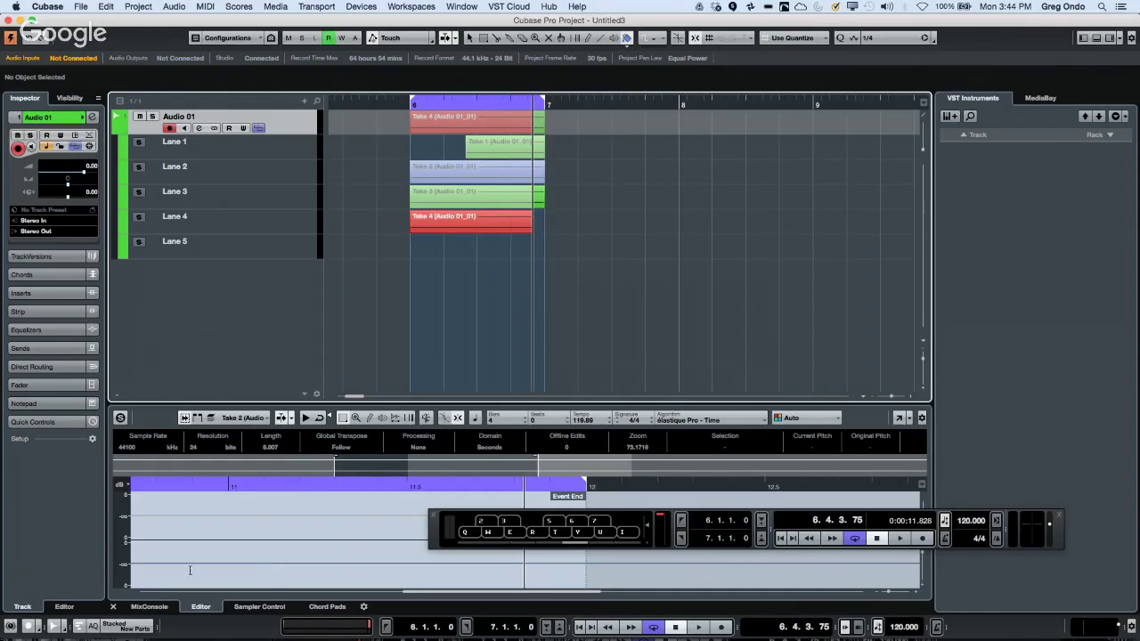
Show the MixConsole in the lower zone and add six stereo audio tracks routed to Stereo Out.
click(149, 607)
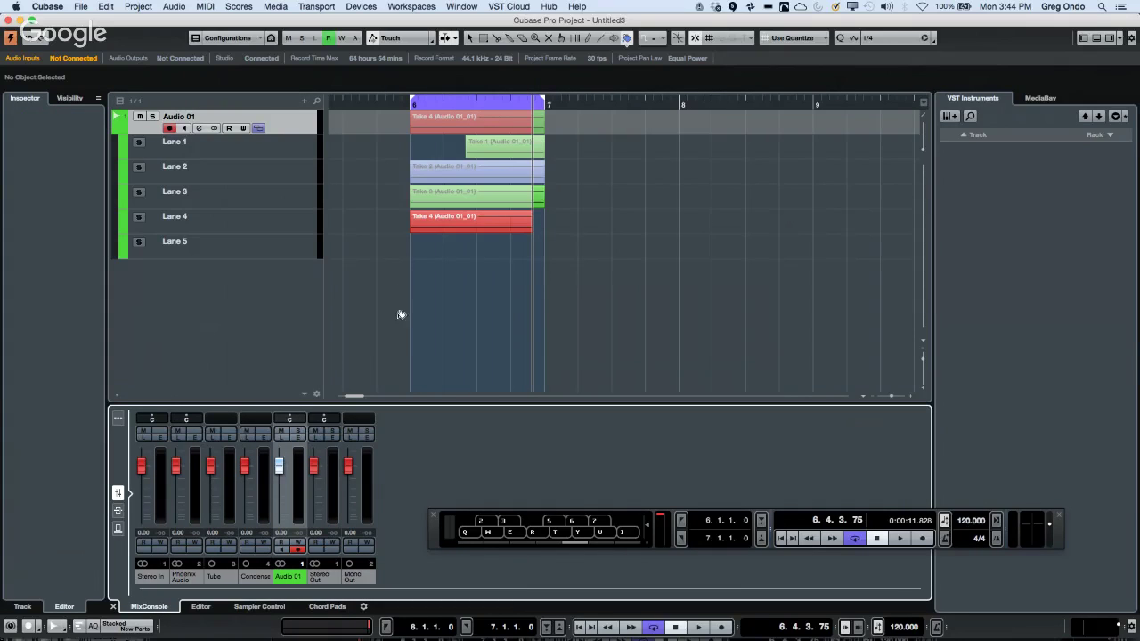
right_click(220, 279)
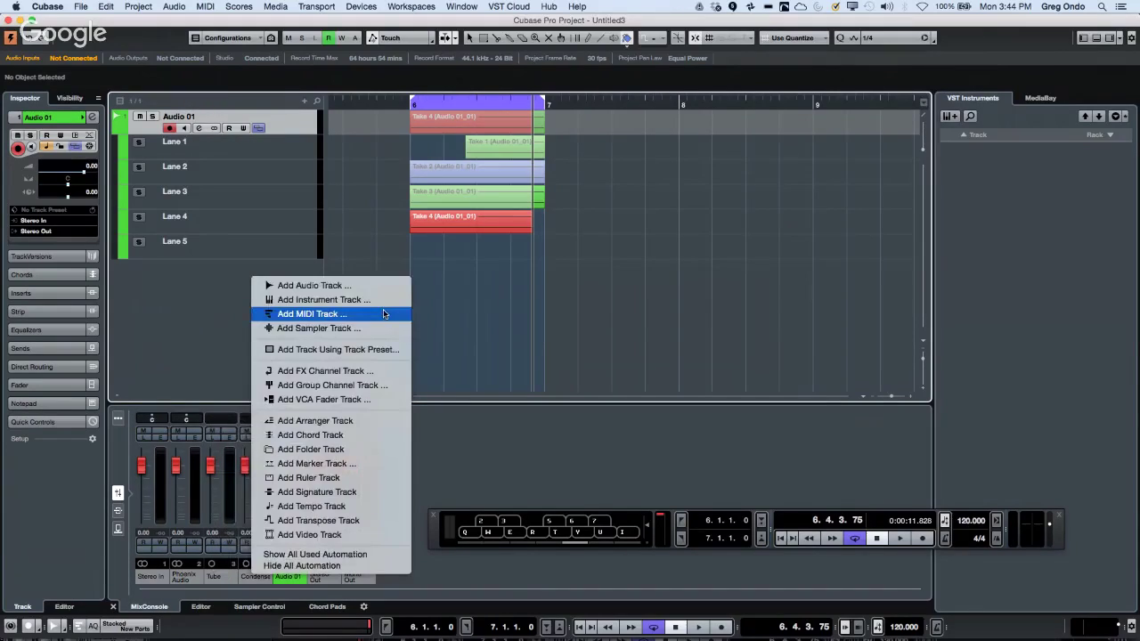
click(294, 284)
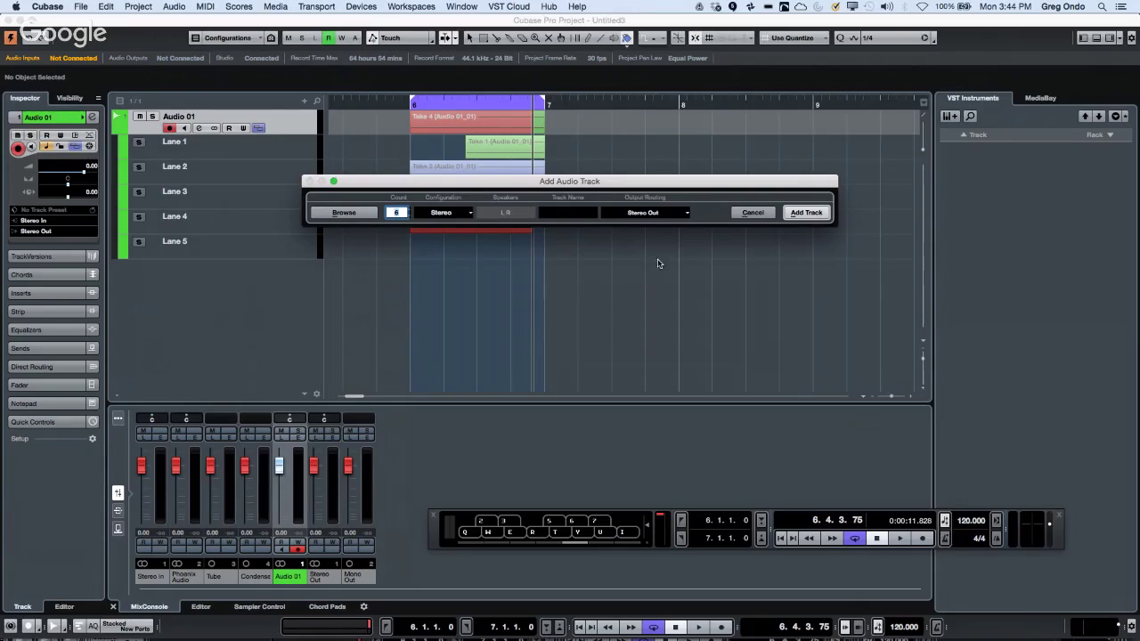
click(810, 214)
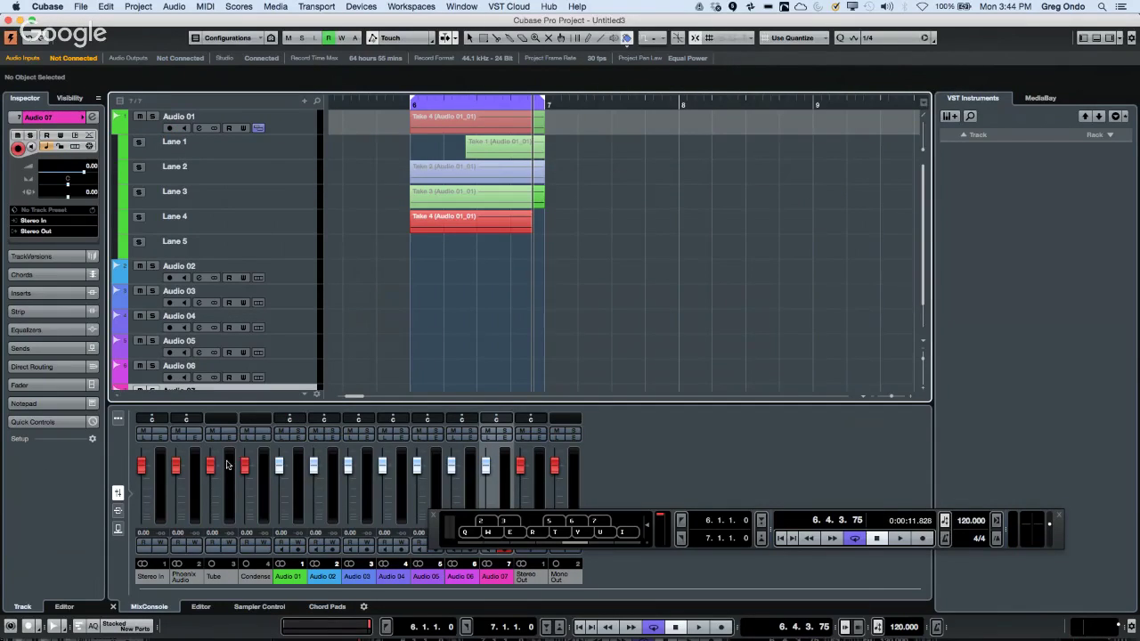
Hide the Audio 06, Audio 04 and Audio 02 tracks through track visibility, and check the channels in the separate MixConsole window.
click(70, 98)
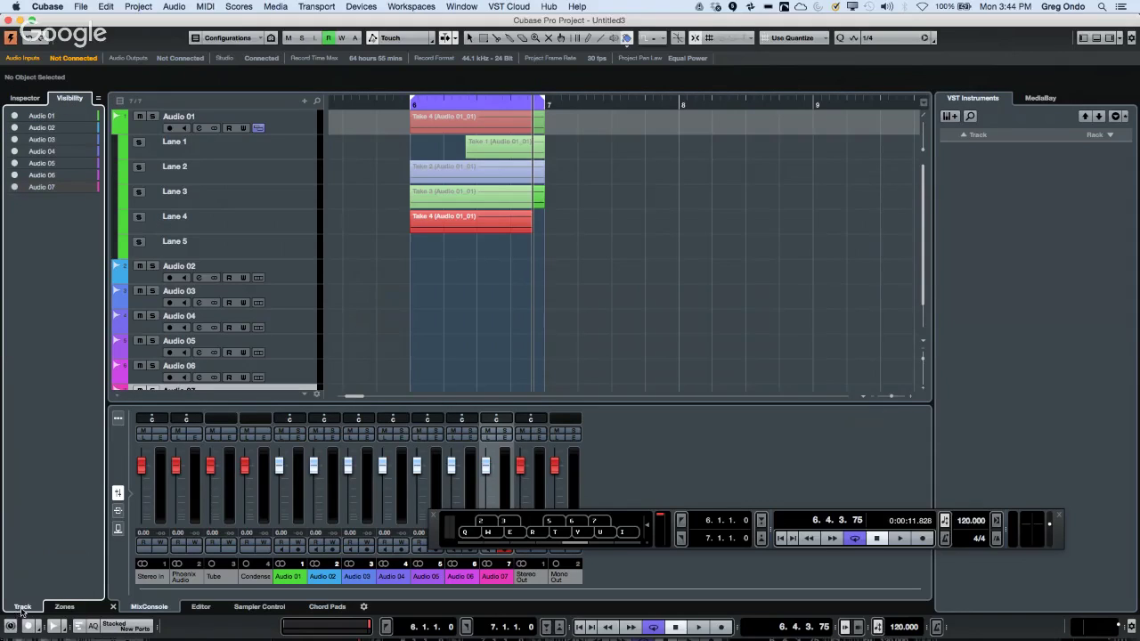
click(56, 609)
click(23, 607)
click(56, 609)
click(24, 609)
click(14, 175)
click(15, 151)
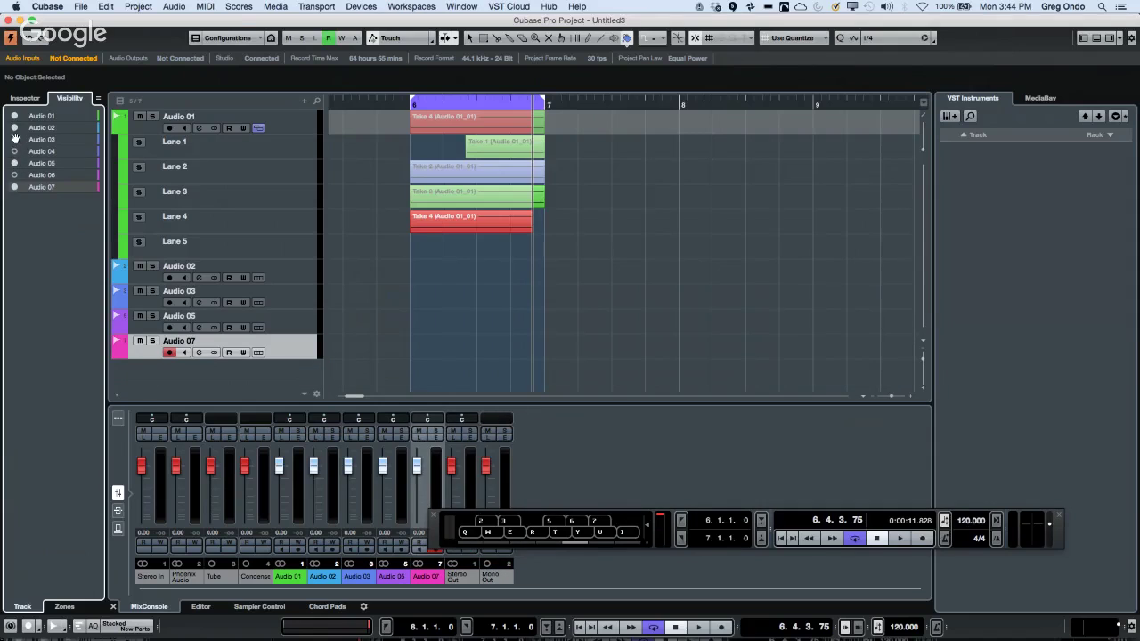
click(14, 128)
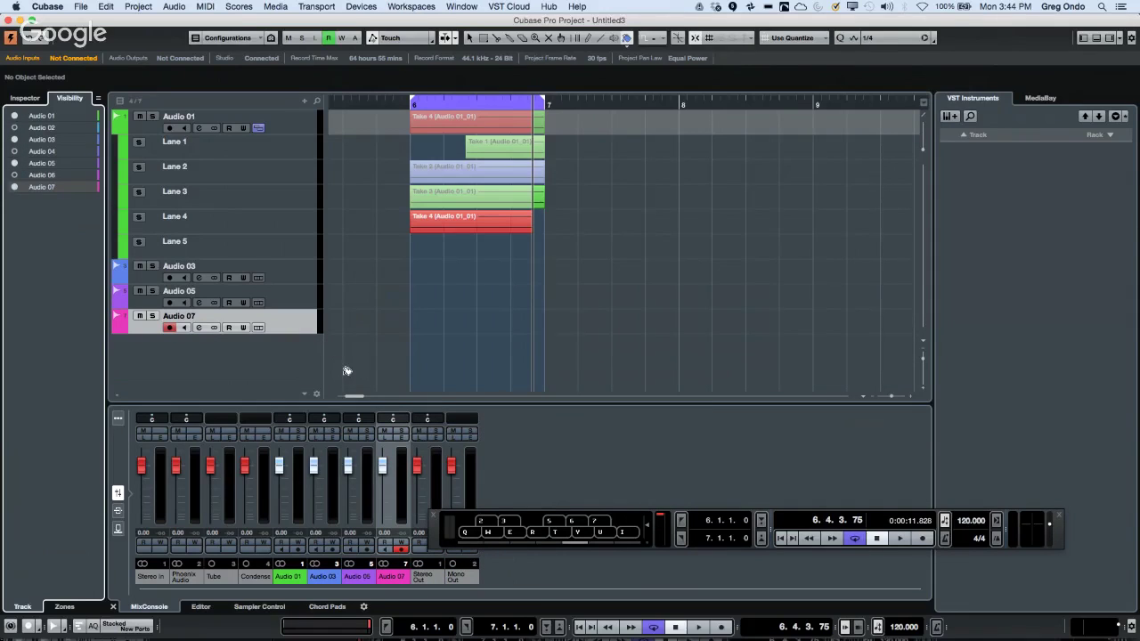
key(F3)
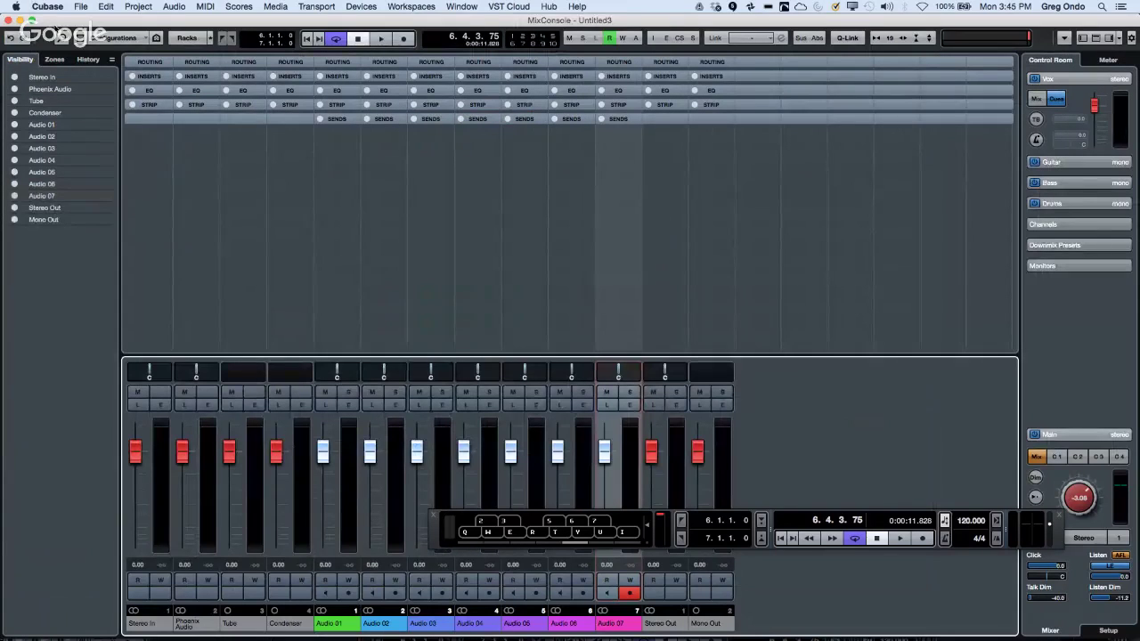
click(9, 24)
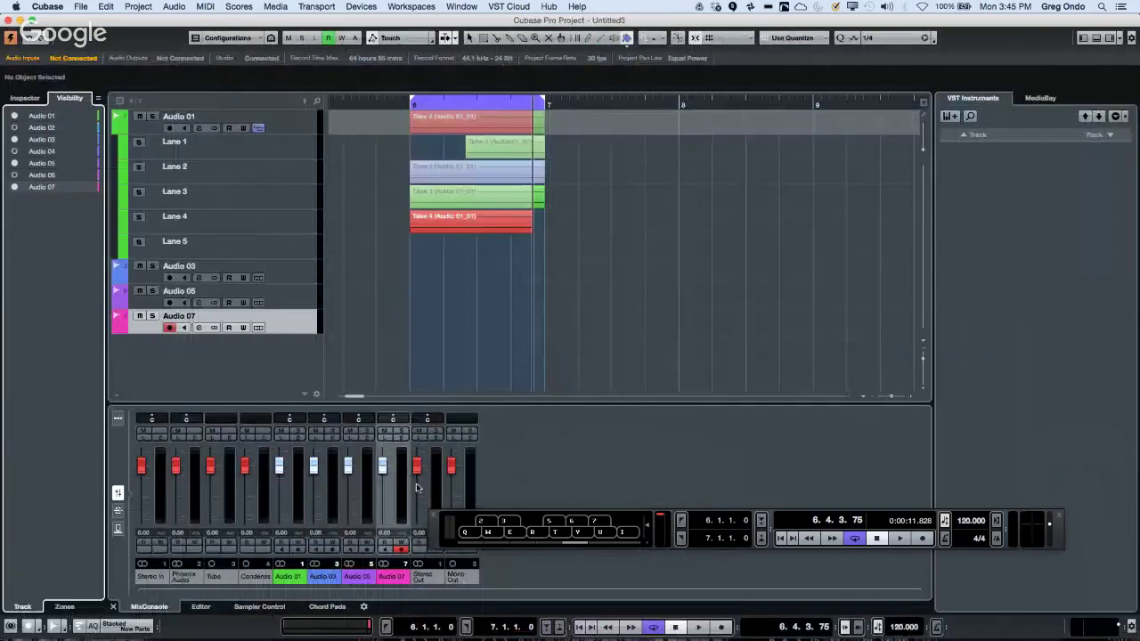